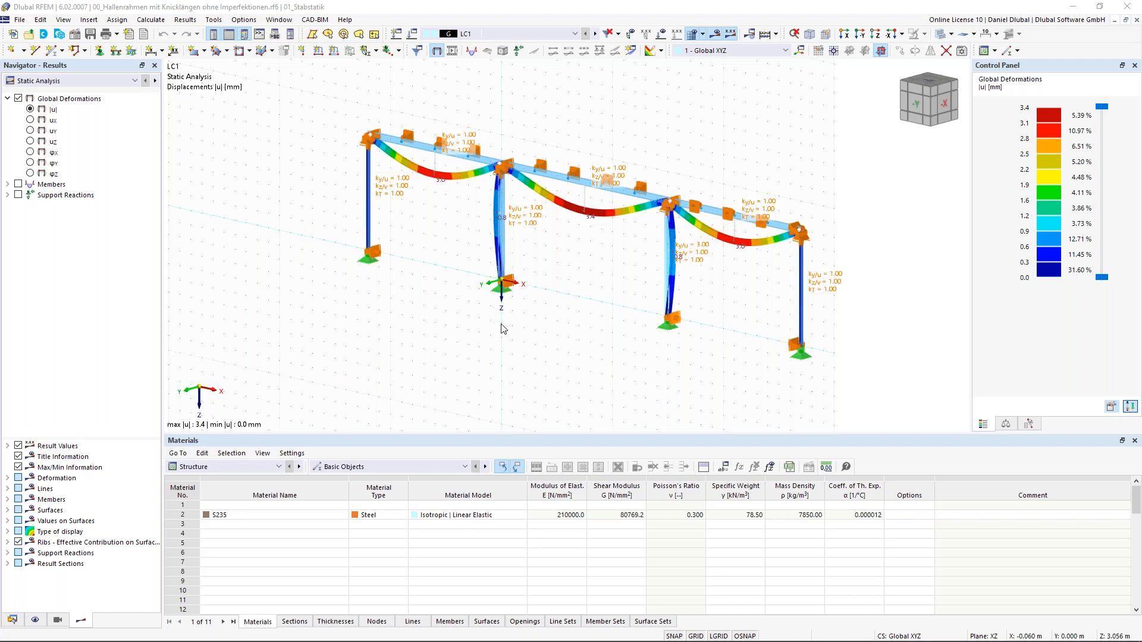
scroll(512, 309, down, 3)
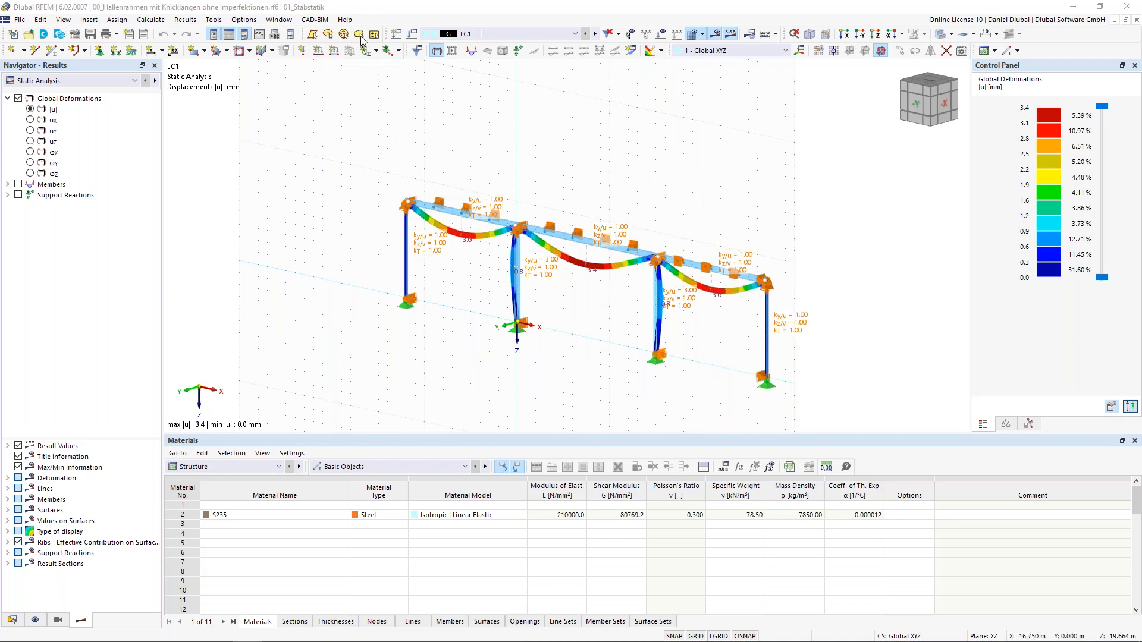
click(561, 162)
middle_drag(532, 150, 509, 134)
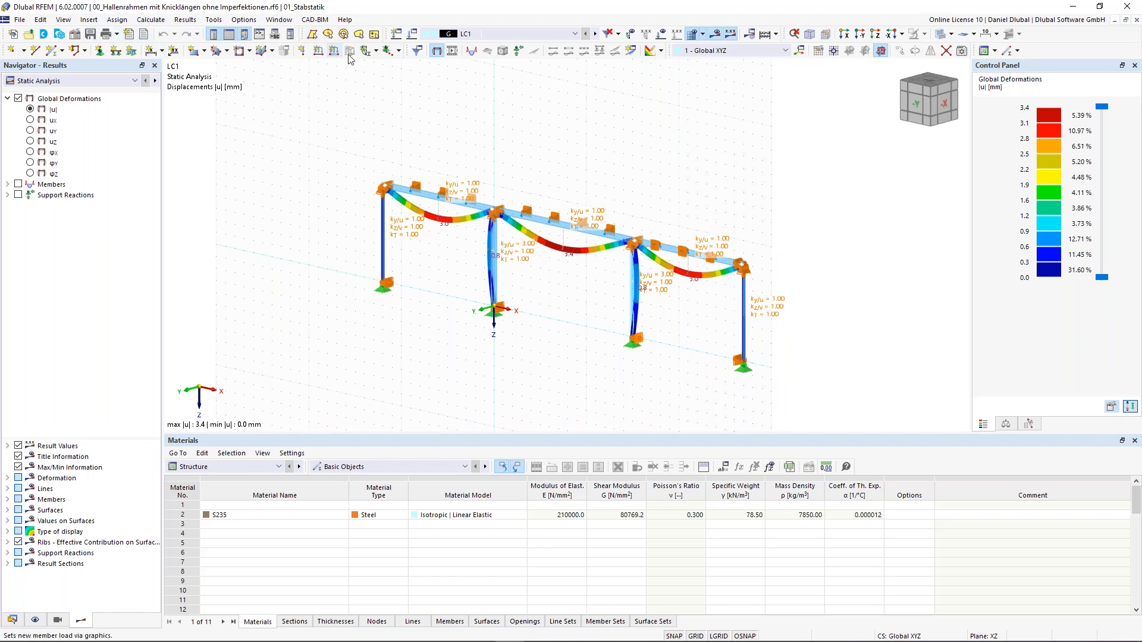
click(22, 22)
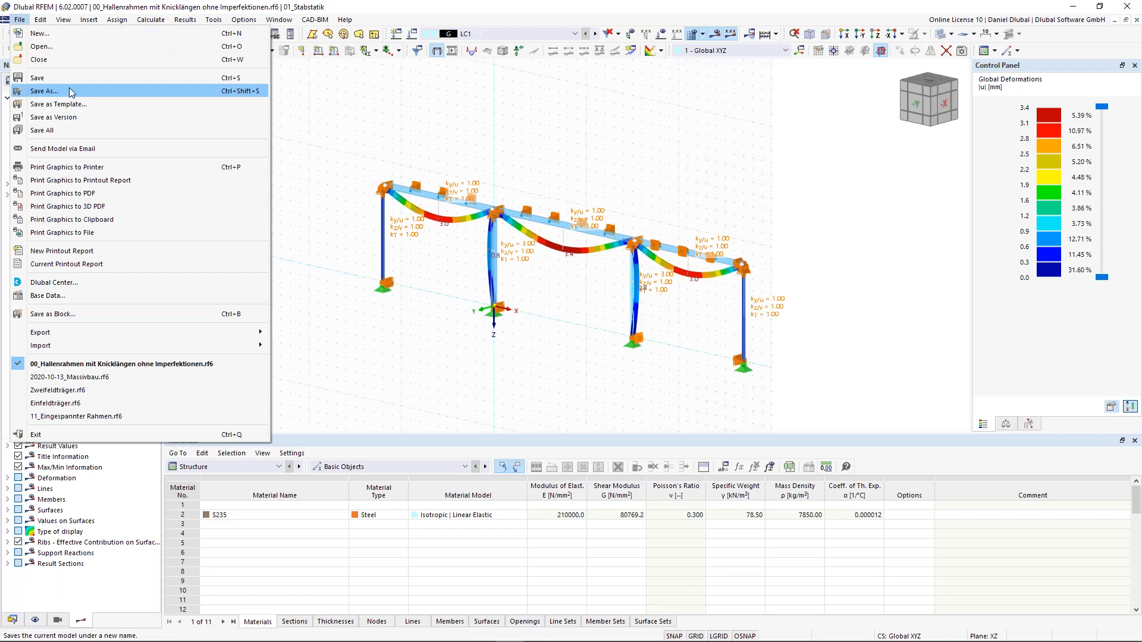
mouse_move(105, 350)
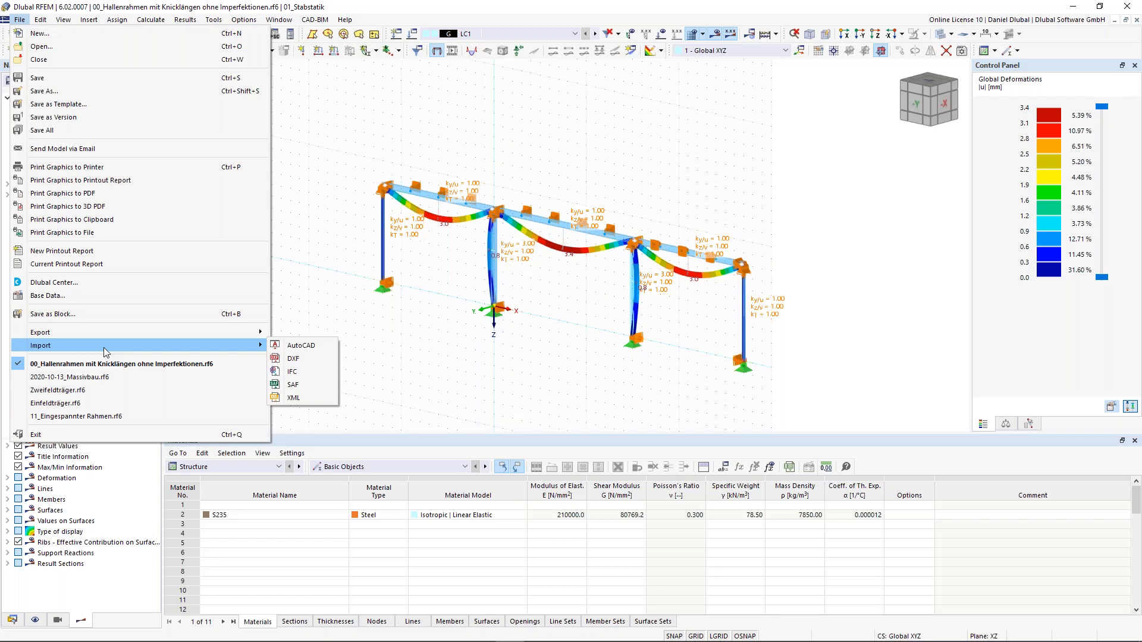
mouse_move(117, 330)
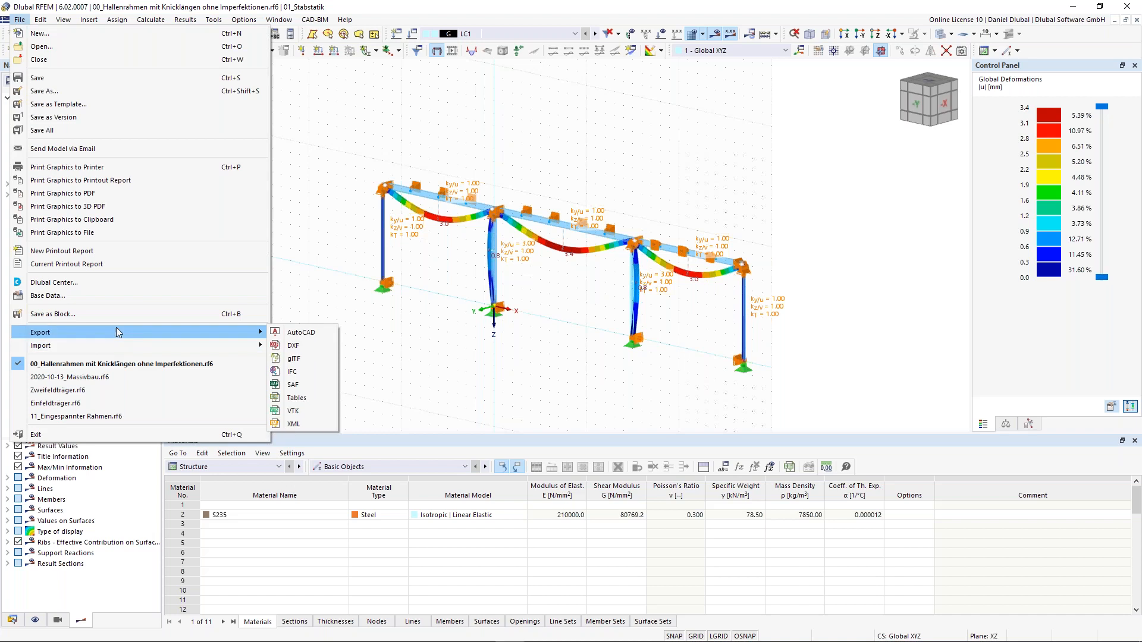
mouse_move(41, 21)
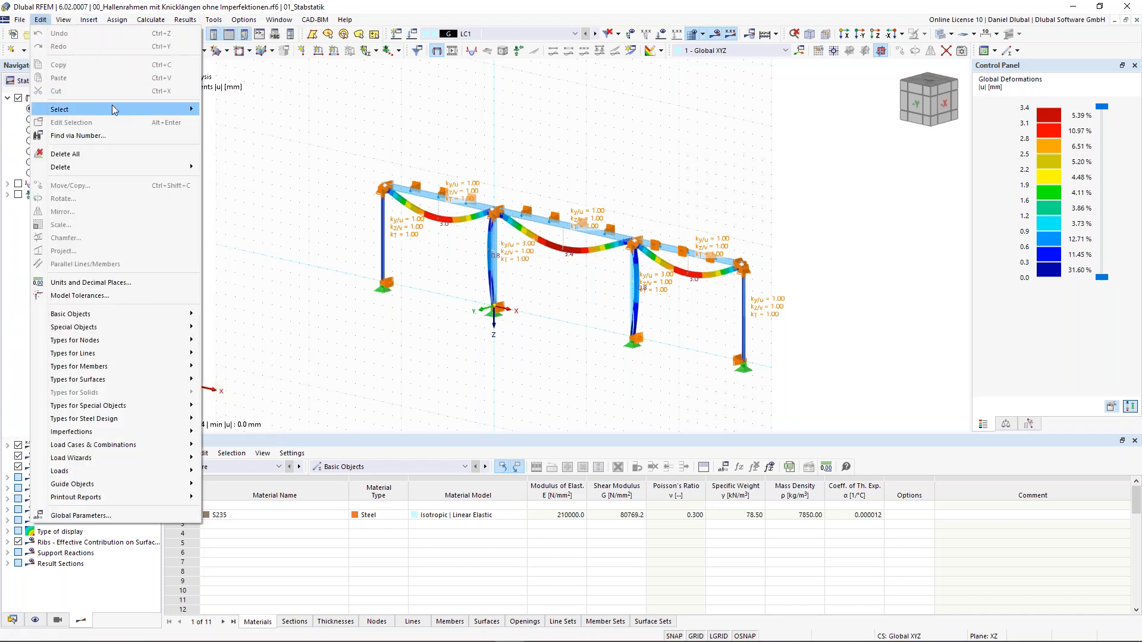
mouse_move(115, 110)
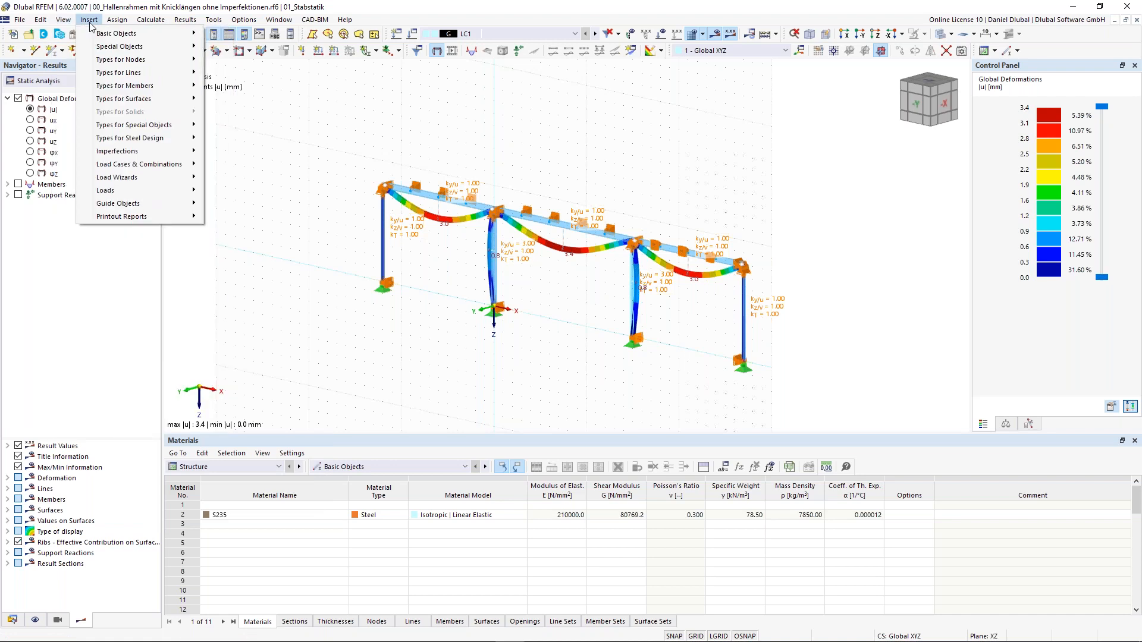
mouse_move(127, 40)
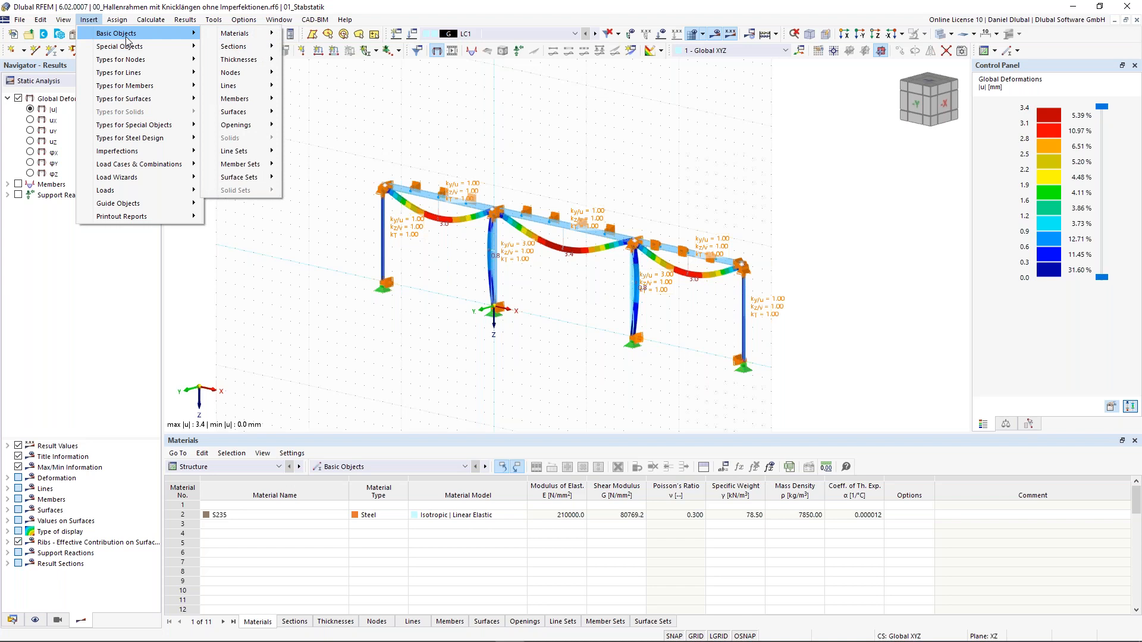
mouse_move(160, 24)
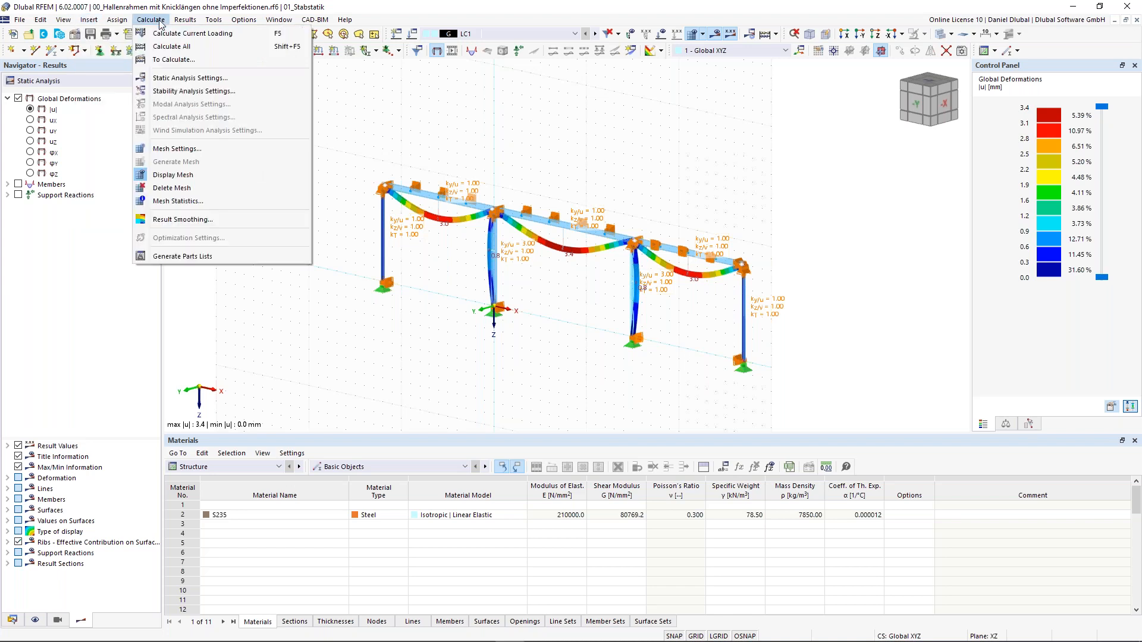
mouse_move(214, 19)
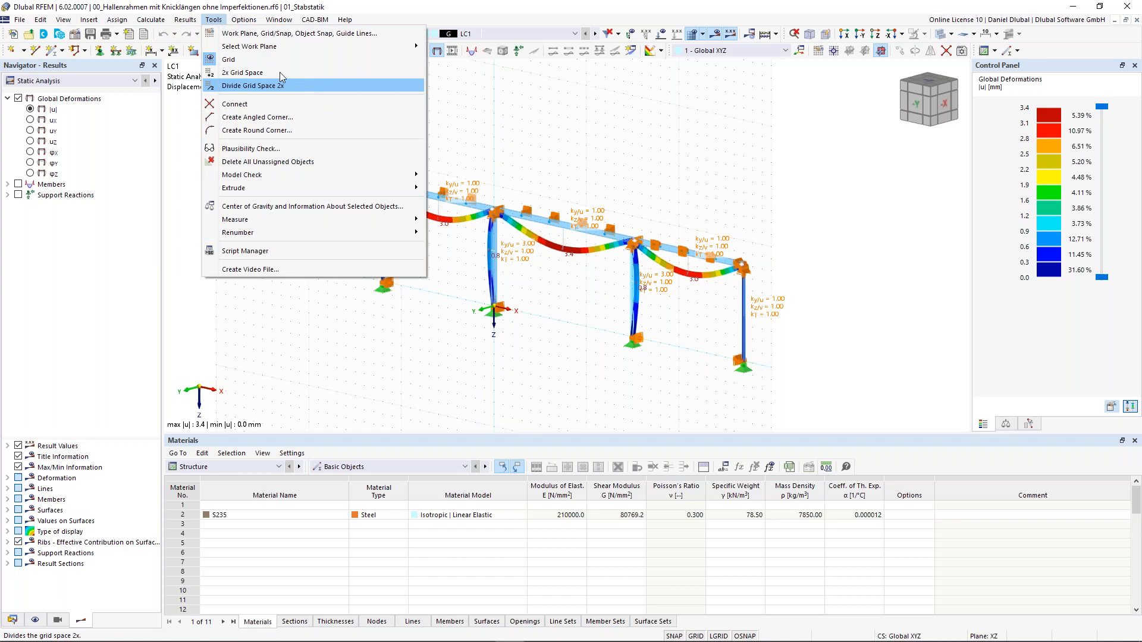
- Switch the model view to a dark background through the display properties
mouse_move(248, 24)
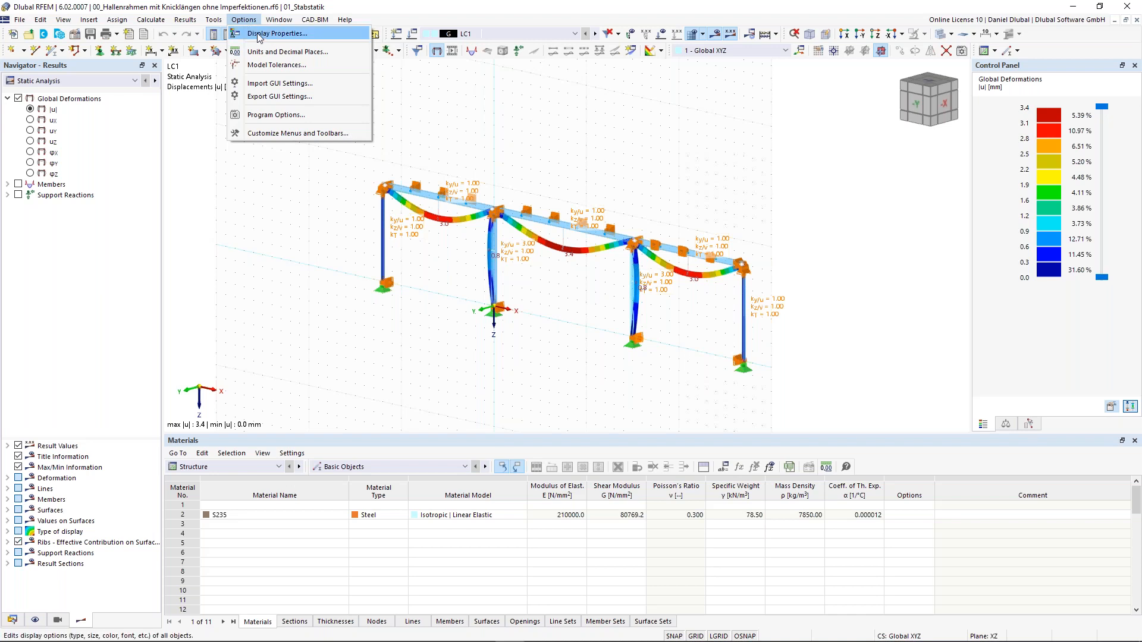
click(263, 34)
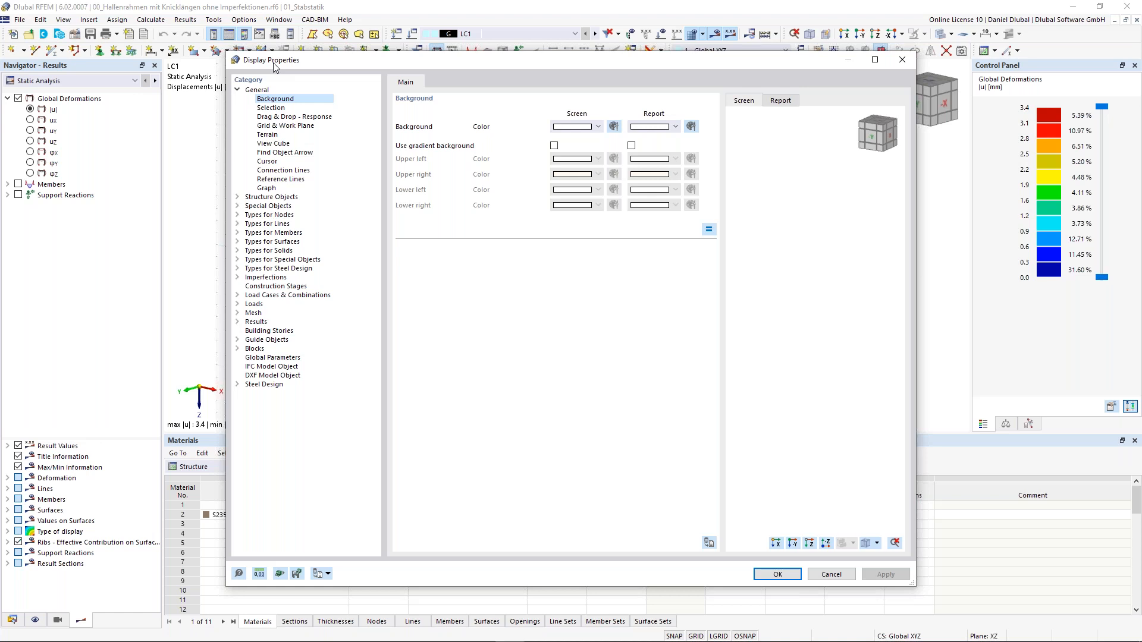
click(777, 574)
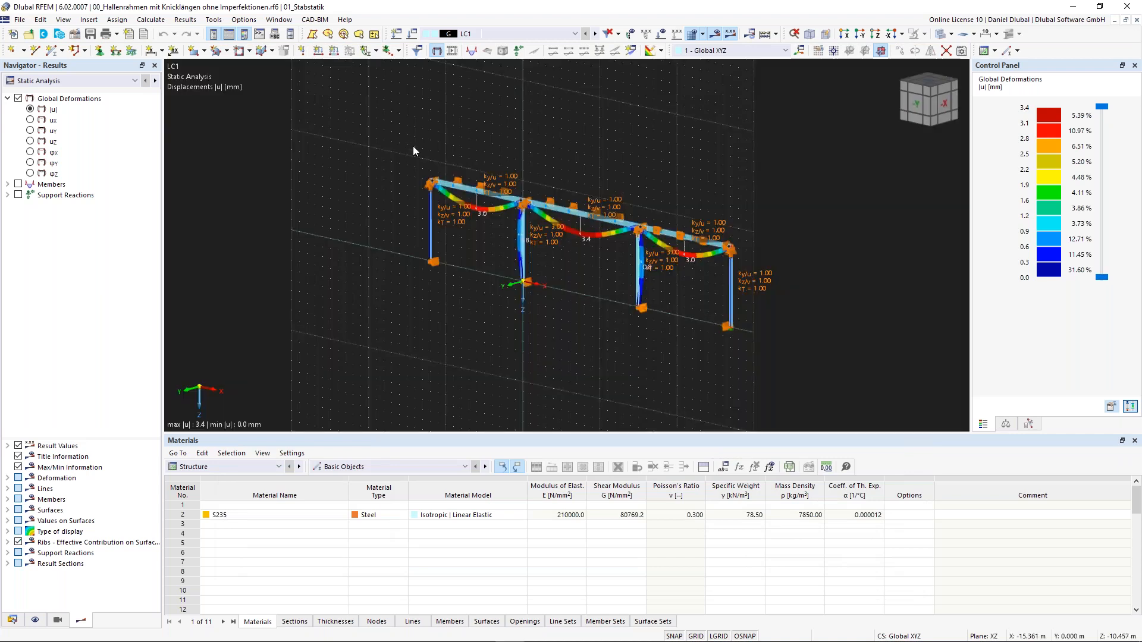
middle_drag(400, 138, 379, 153)
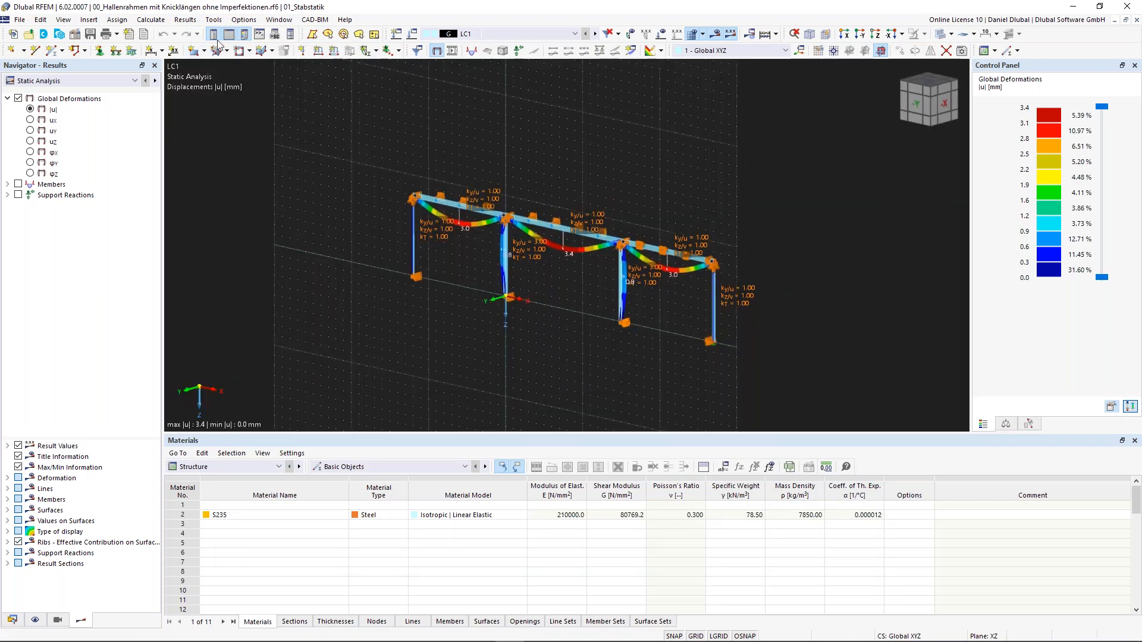
- Restore the white background of the model view in the display properties
click(244, 20)
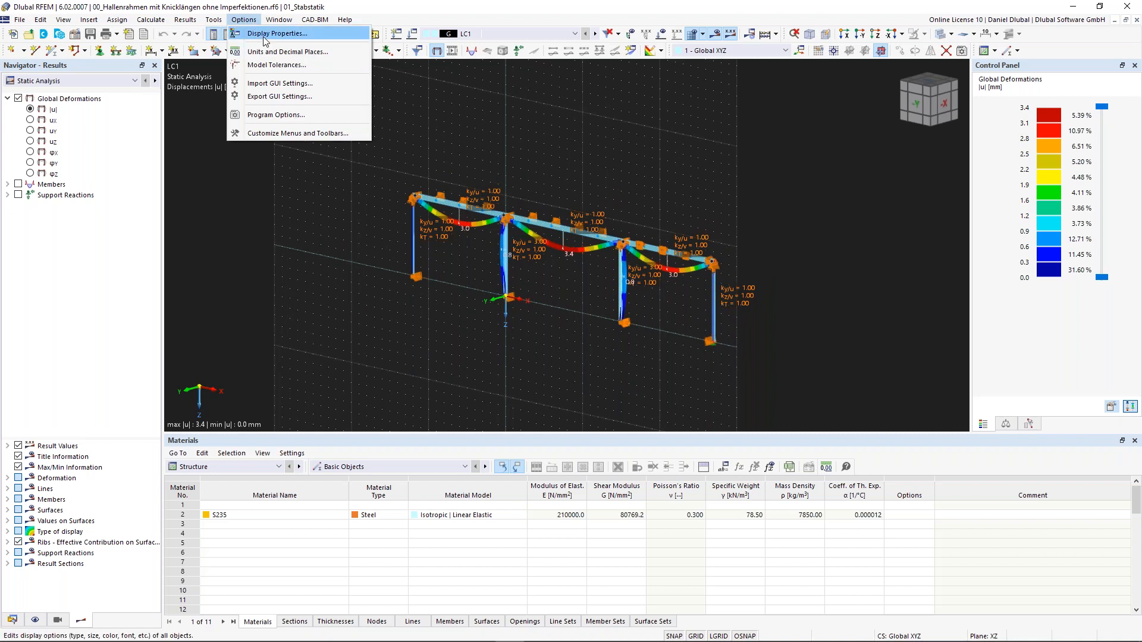
click(264, 36)
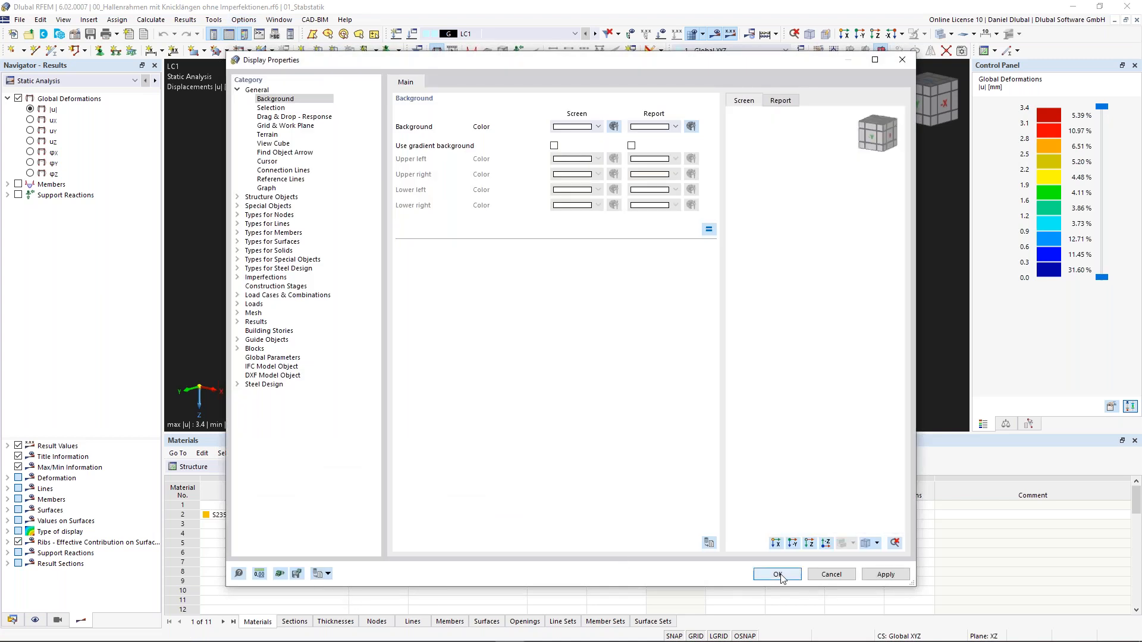
click(777, 574)
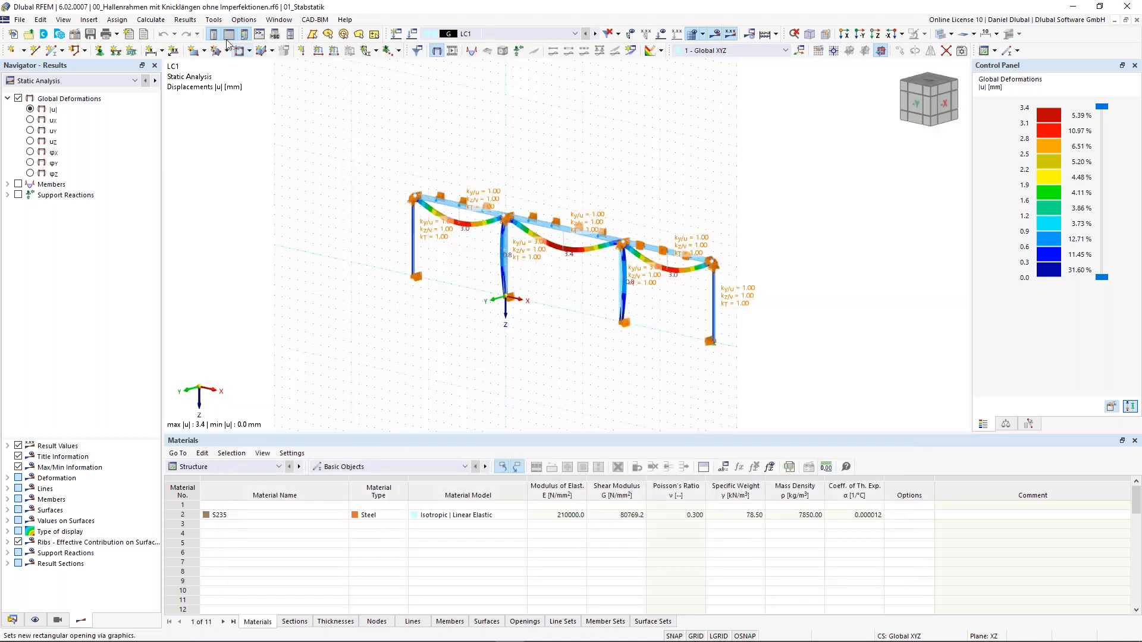
- Review the program options and the list of available program languages, leaving the language set to English
click(242, 21)
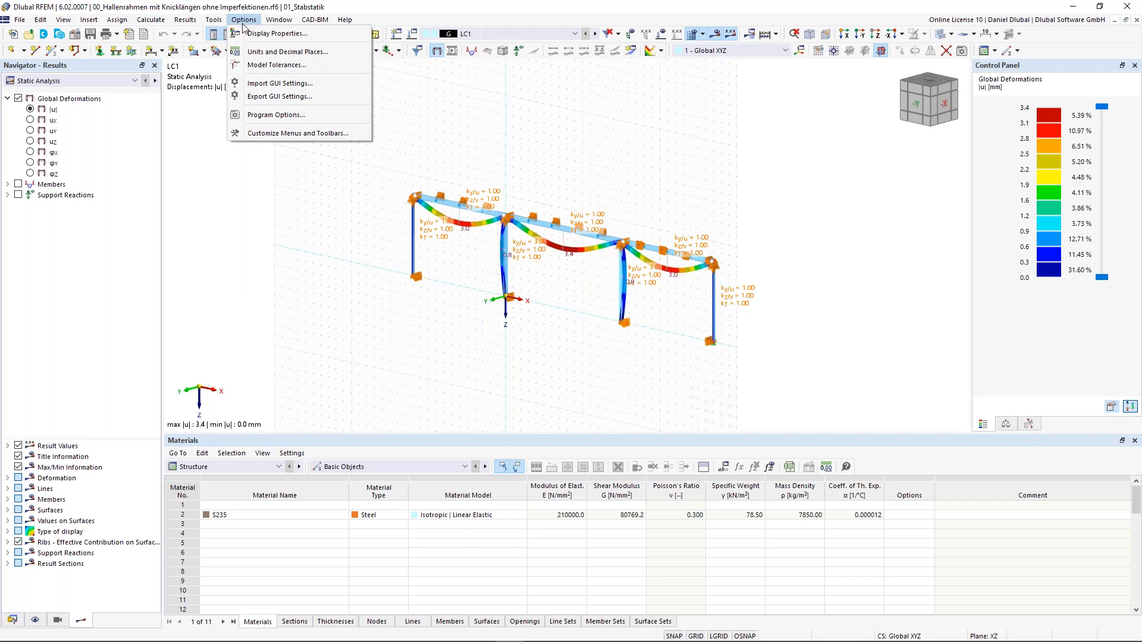
click(275, 116)
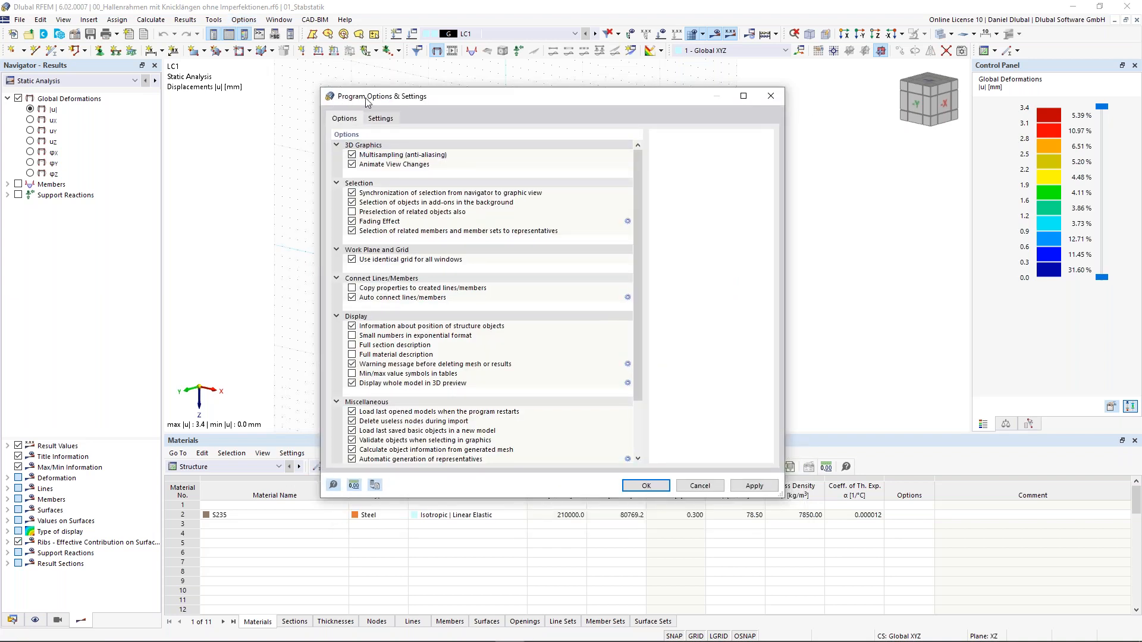
click(386, 121)
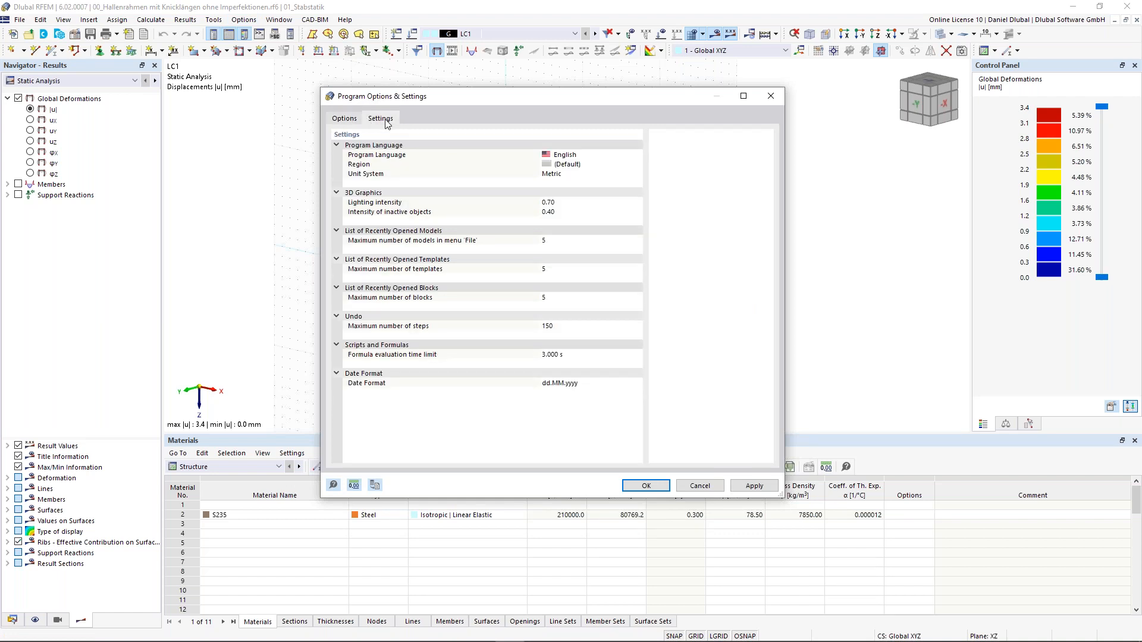
click(635, 156)
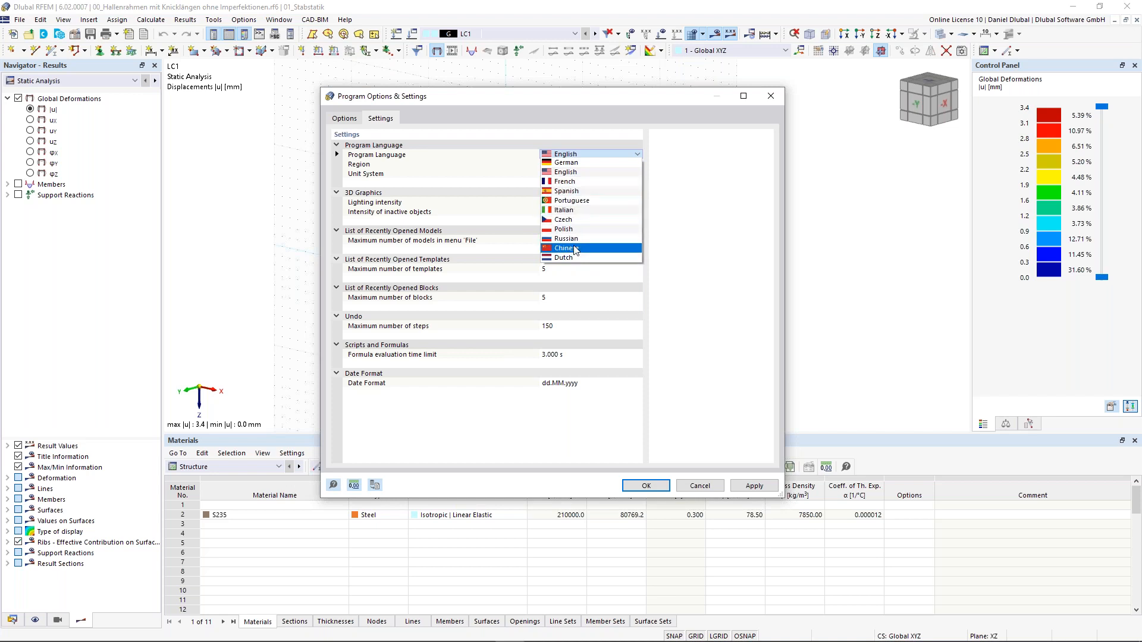
click(599, 144)
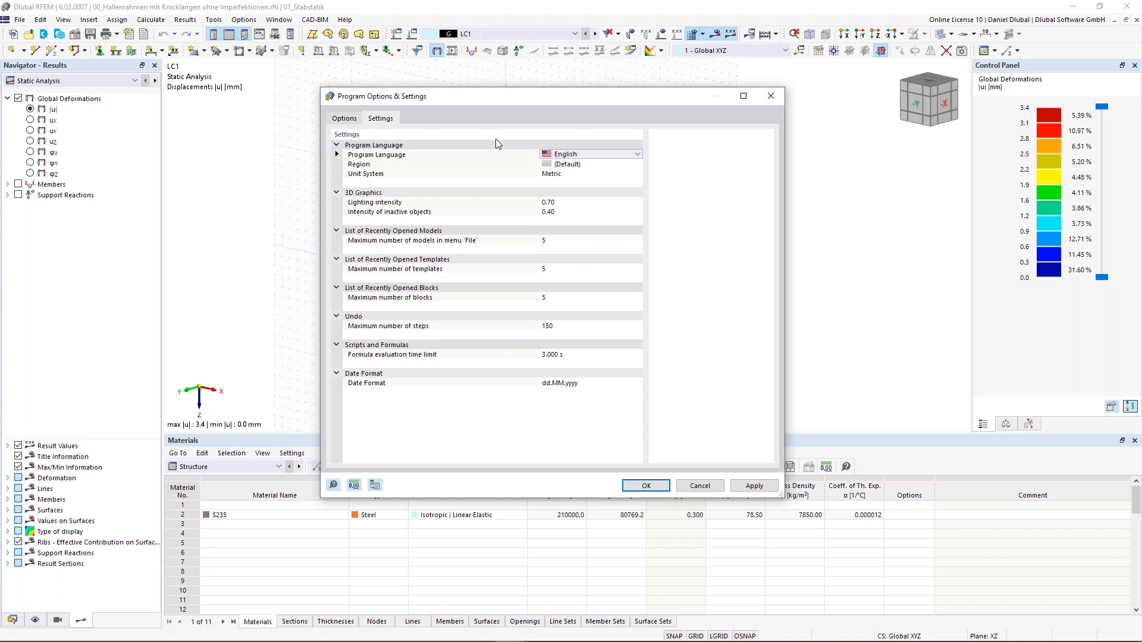
click(770, 97)
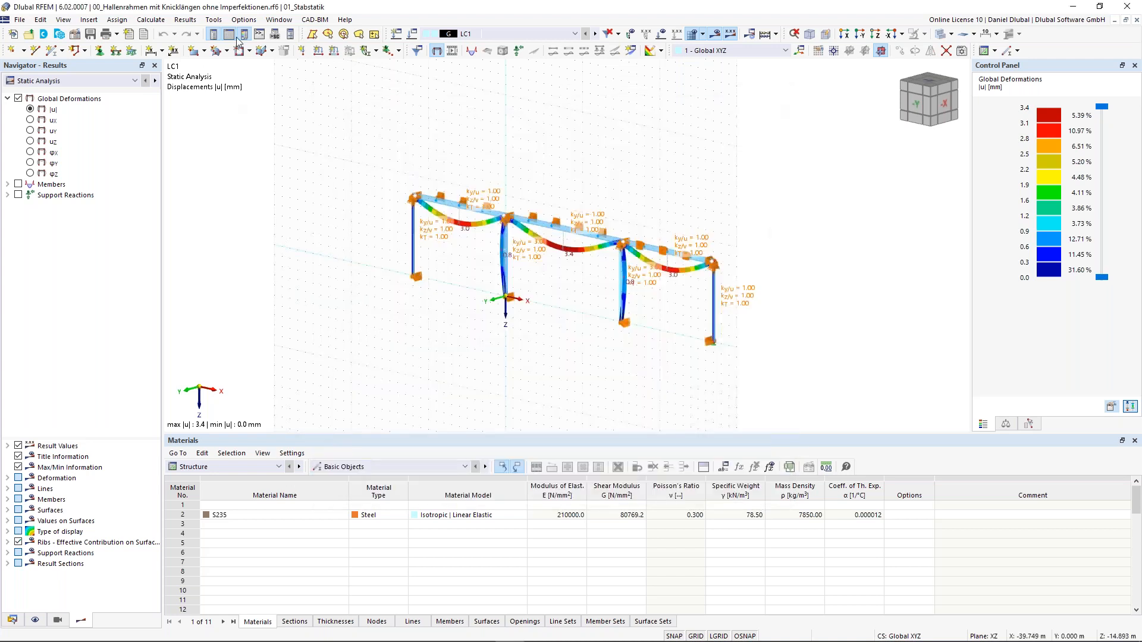
click(289, 20)
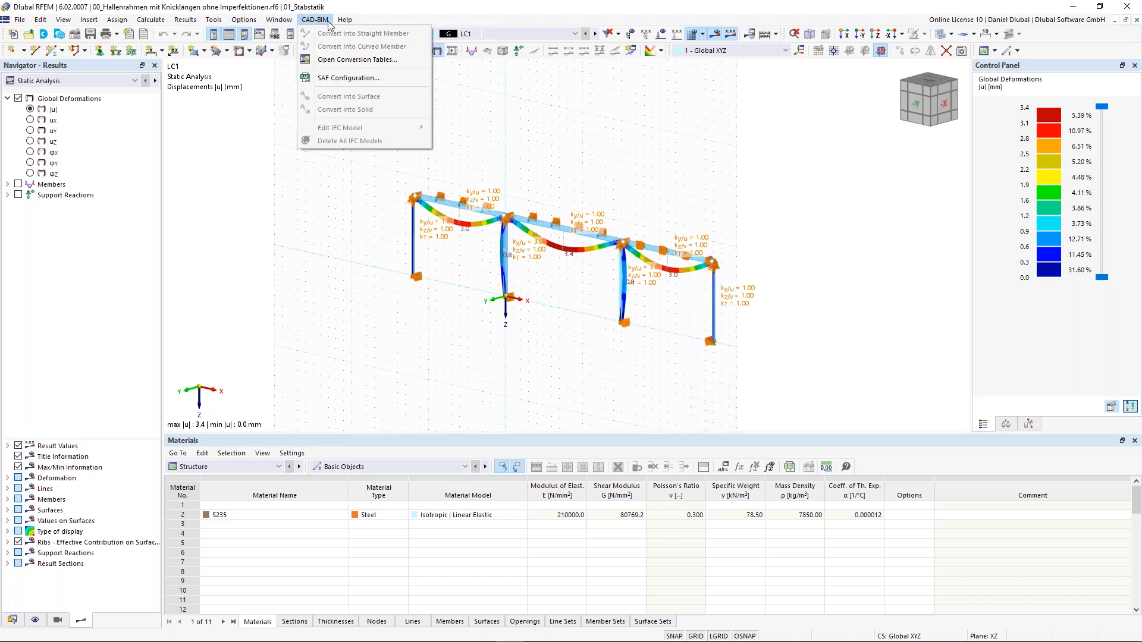
mouse_move(342, 24)
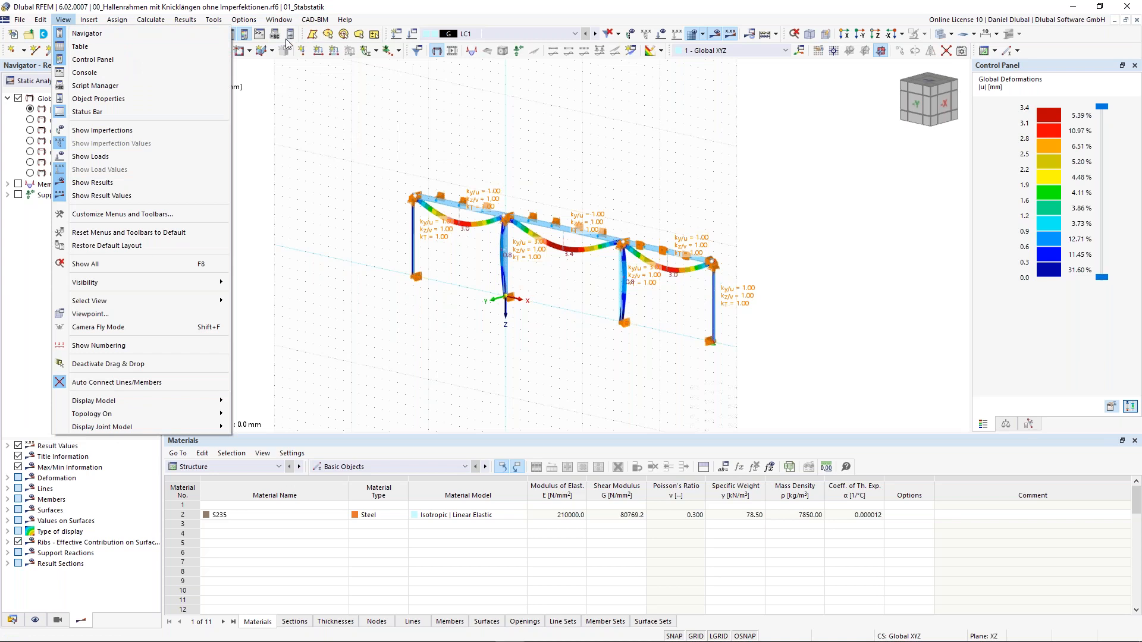
click(308, 90)
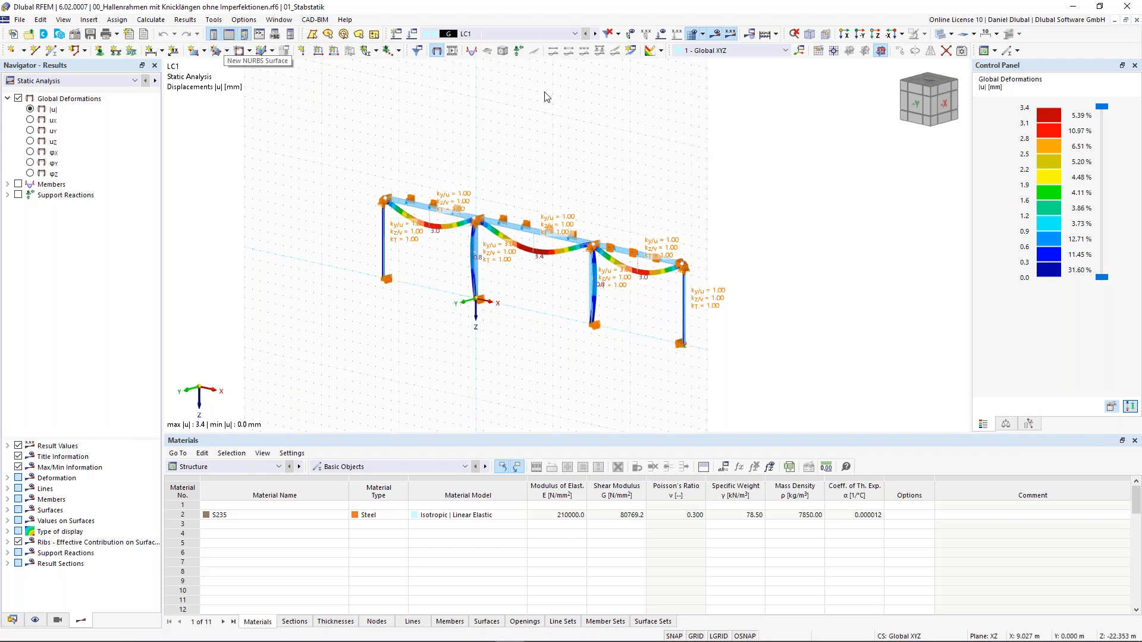
middle_drag(511, 123, 520, 114)
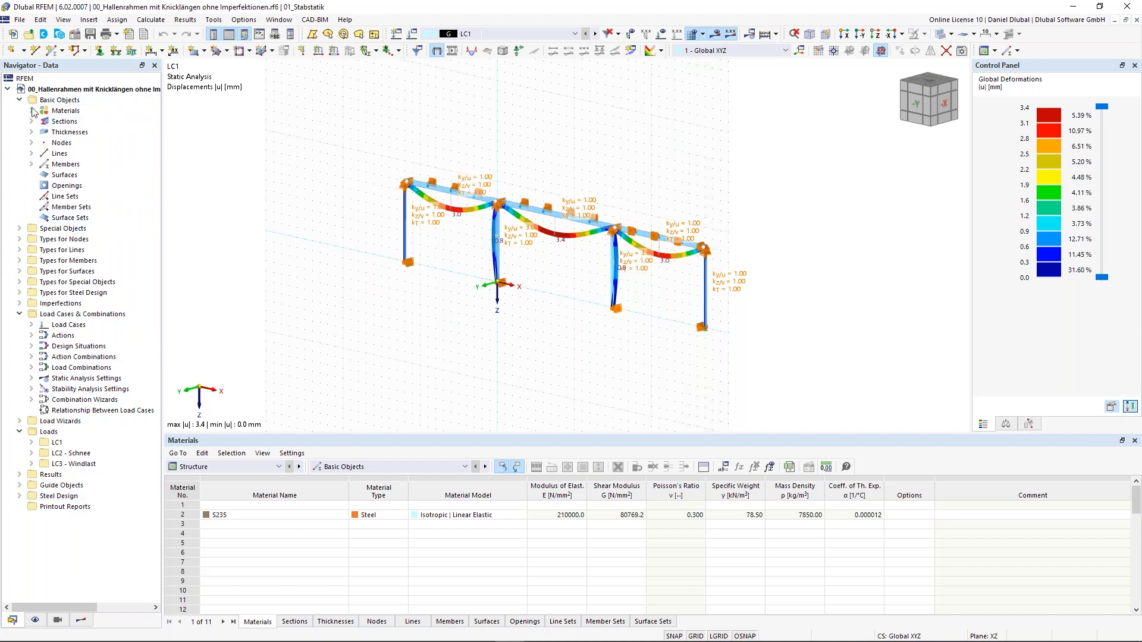
- Examine the commands offered for Materials, Special Objects and Intersections in the model data tree, including the contents of Special Objects
right_click(73, 113)
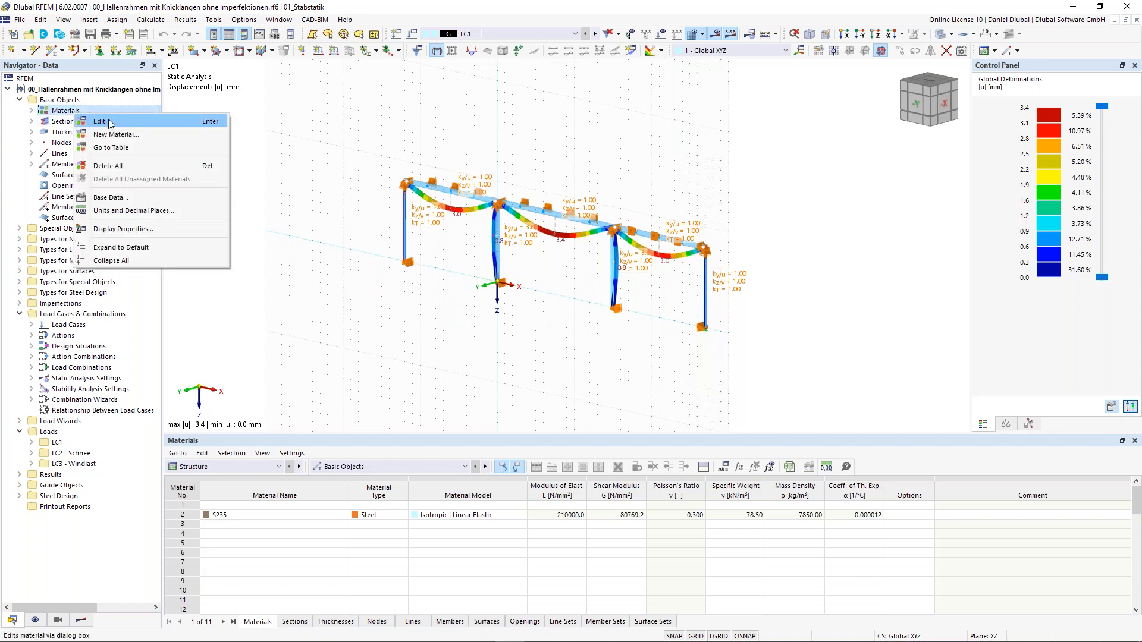
click(64, 231)
right_click(72, 233)
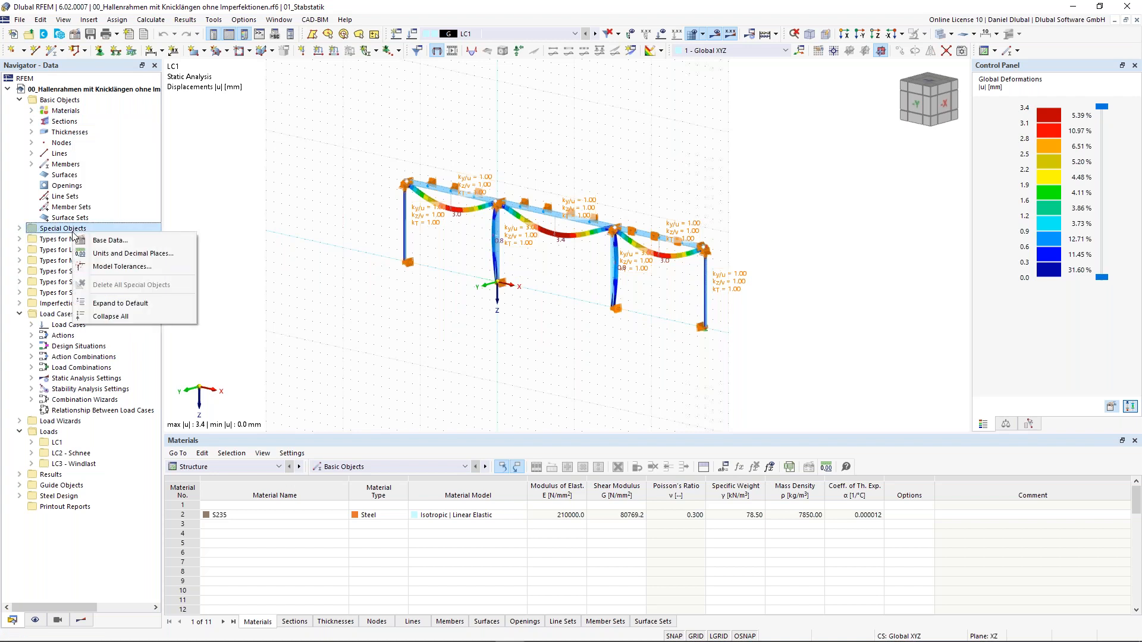
click(25, 231)
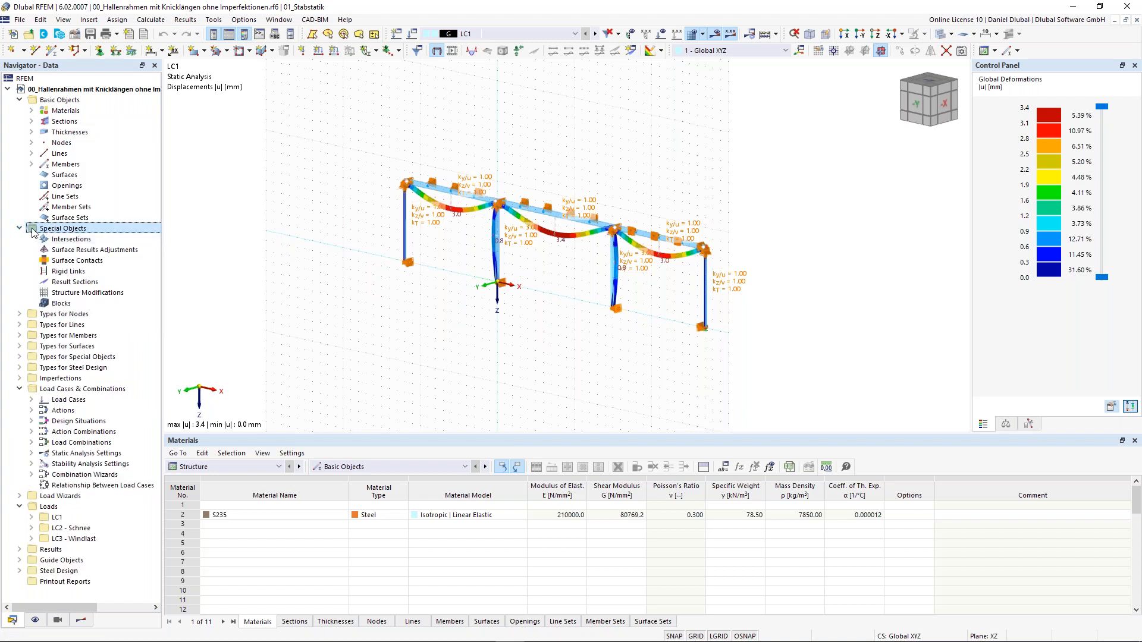
right_click(53, 232)
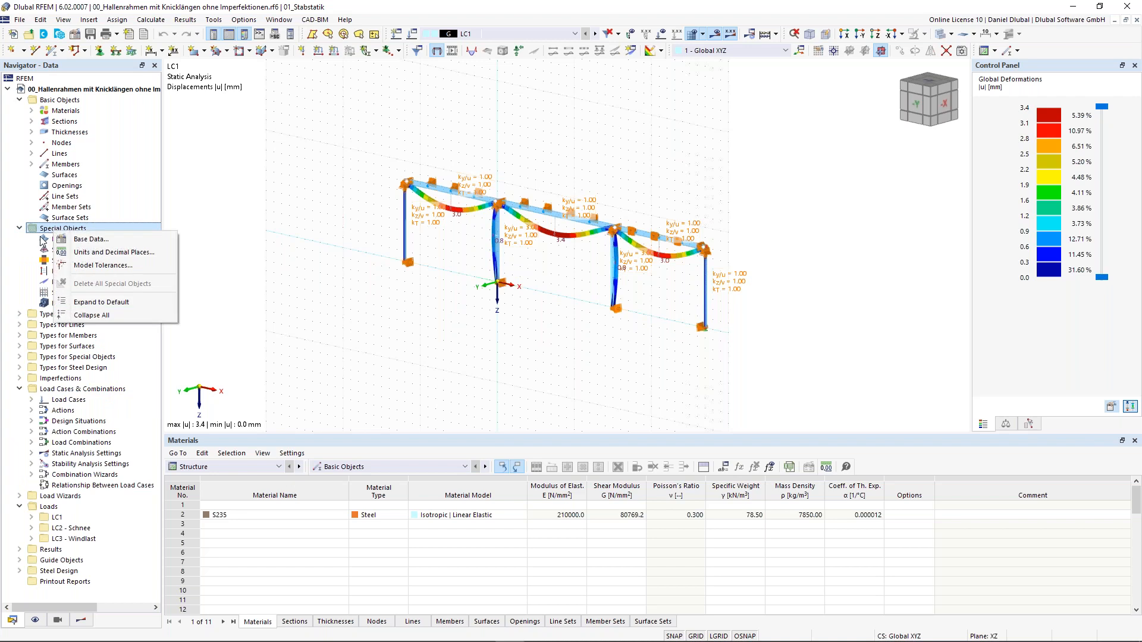
click(44, 241)
right_click(64, 241)
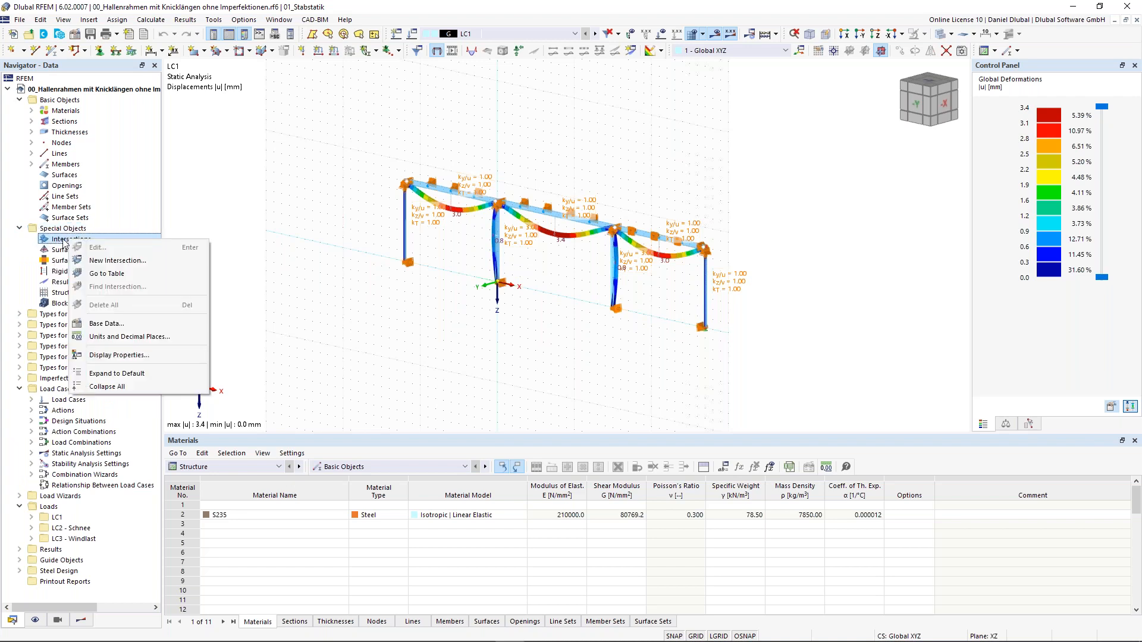
click(20, 230)
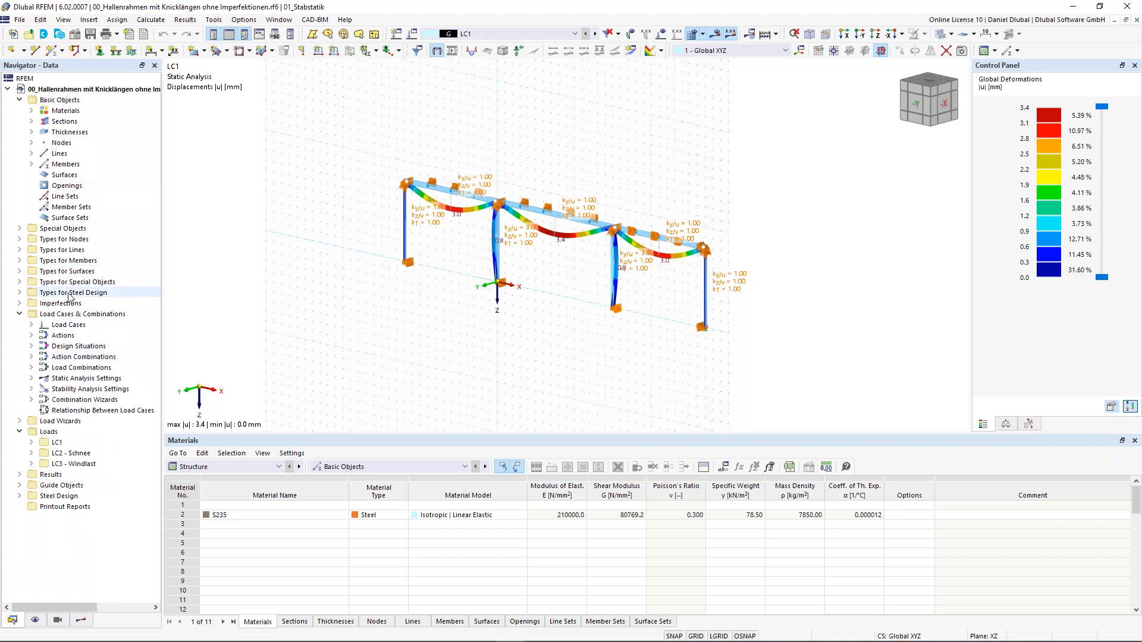
- Collapse all categories of the model data tree
click(62, 196)
right_click(55, 200)
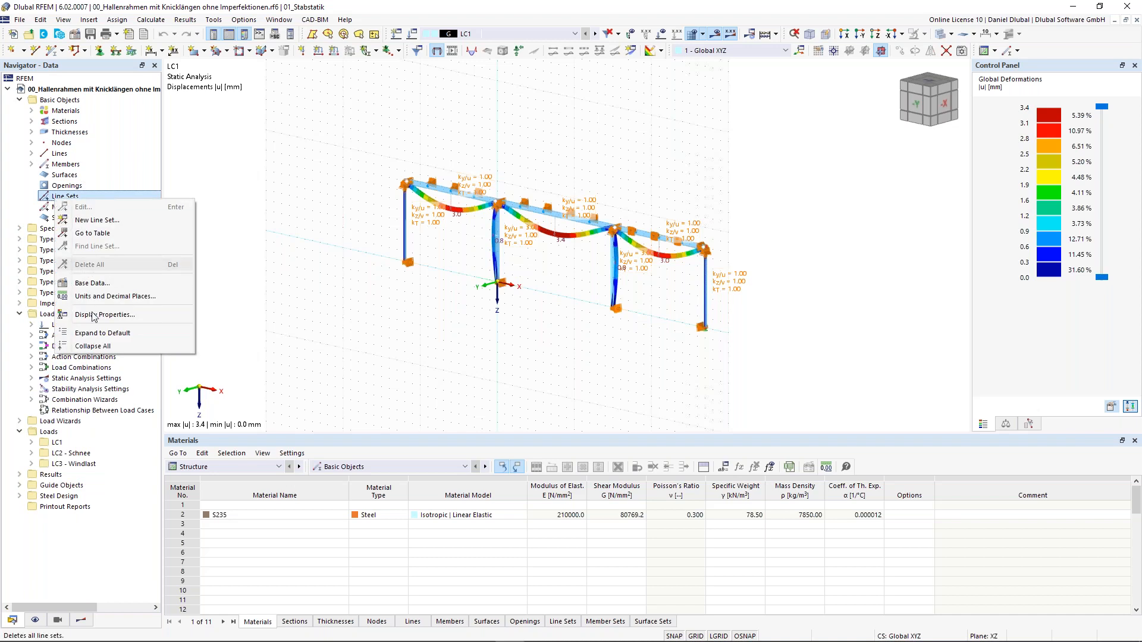
click(126, 345)
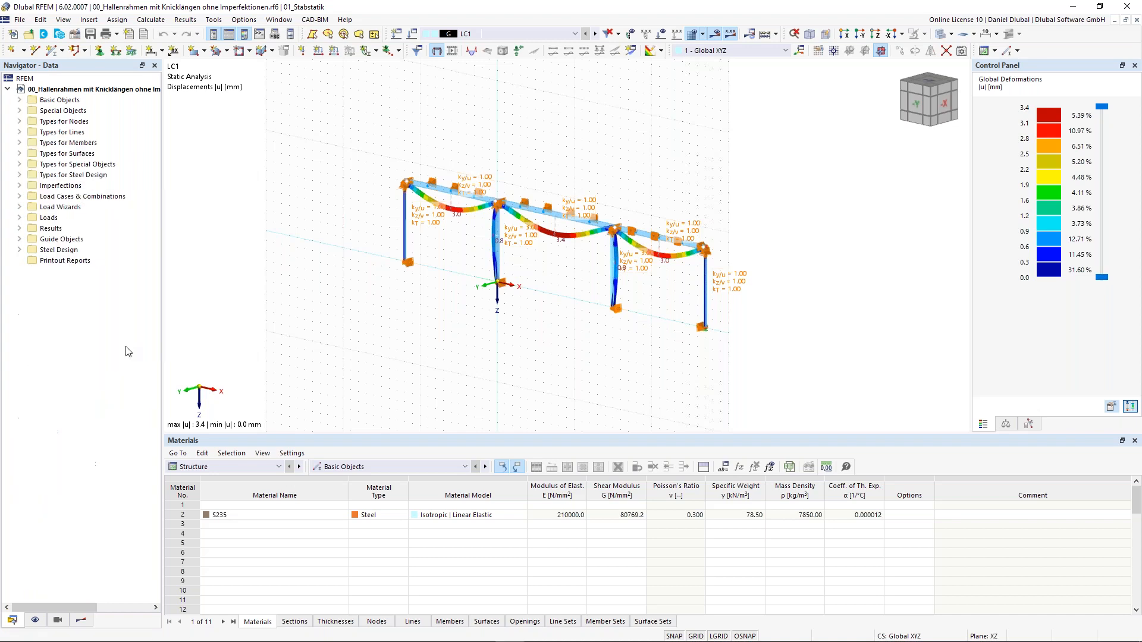
- Examine the contents of the Basic Objects, Special Objects and Types for Nodes categories in the model data tree
click(20, 100)
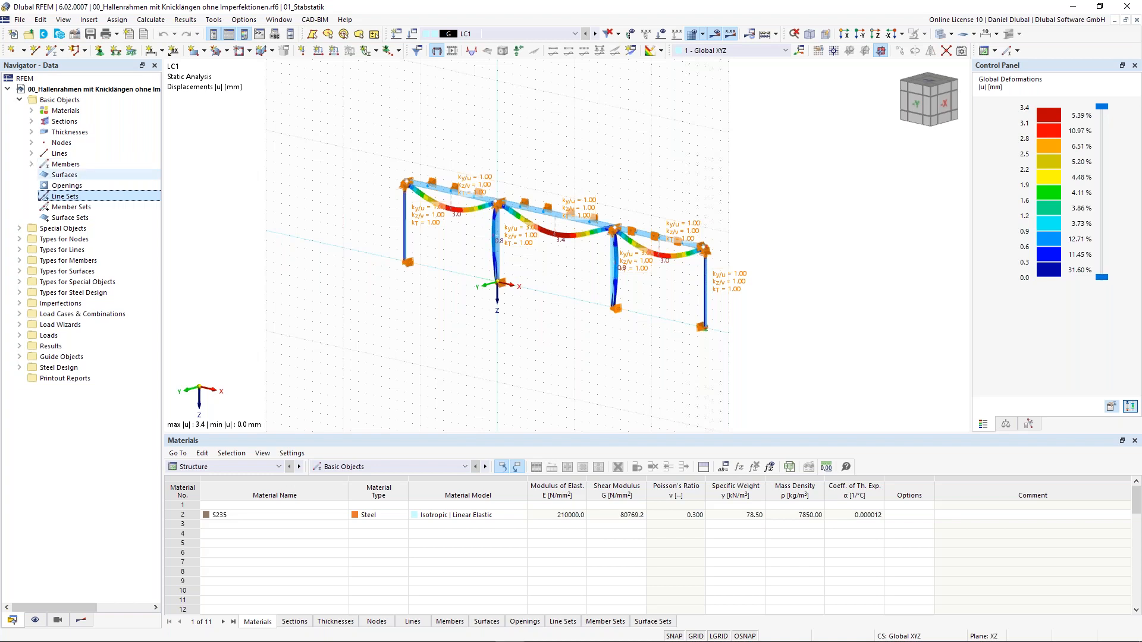
scroll(392, 257, up, 1)
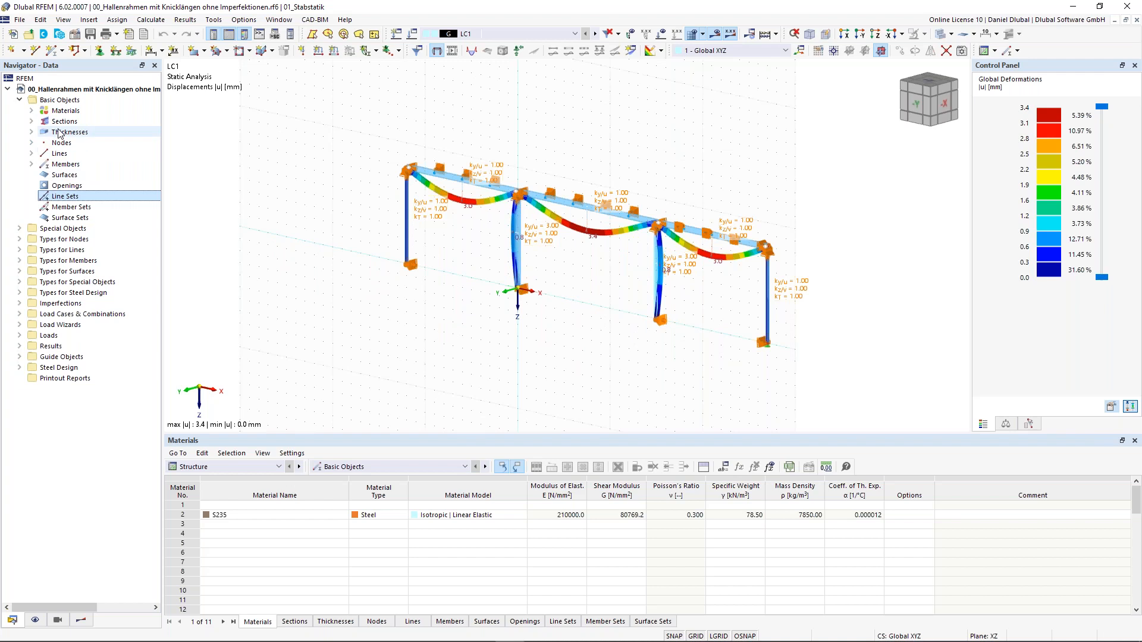
click(19, 228)
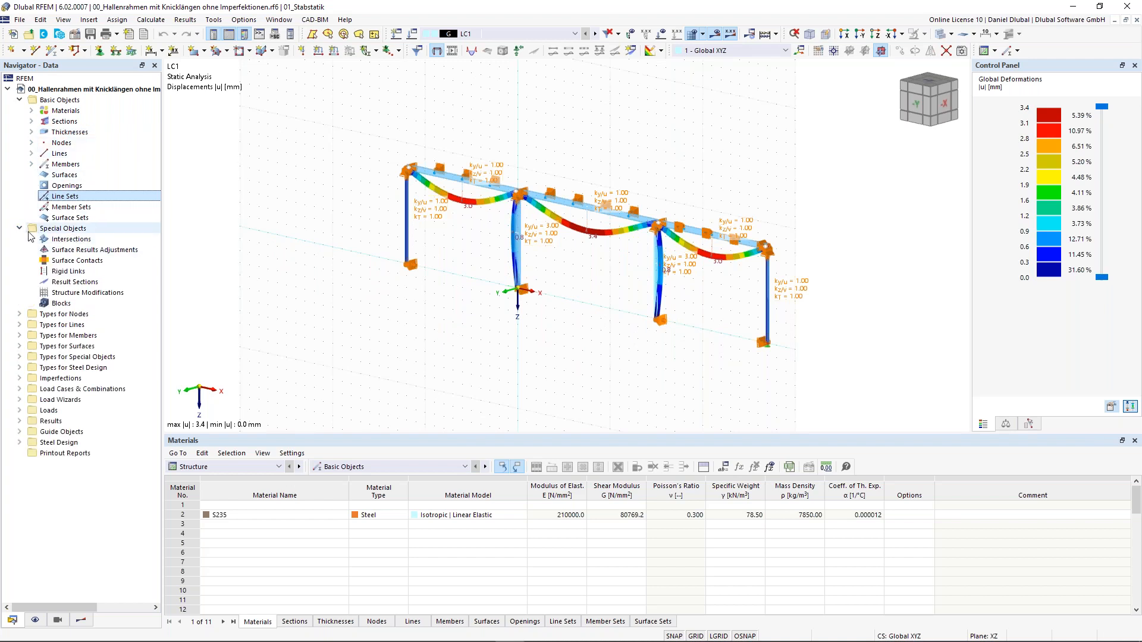
double_click(64, 231)
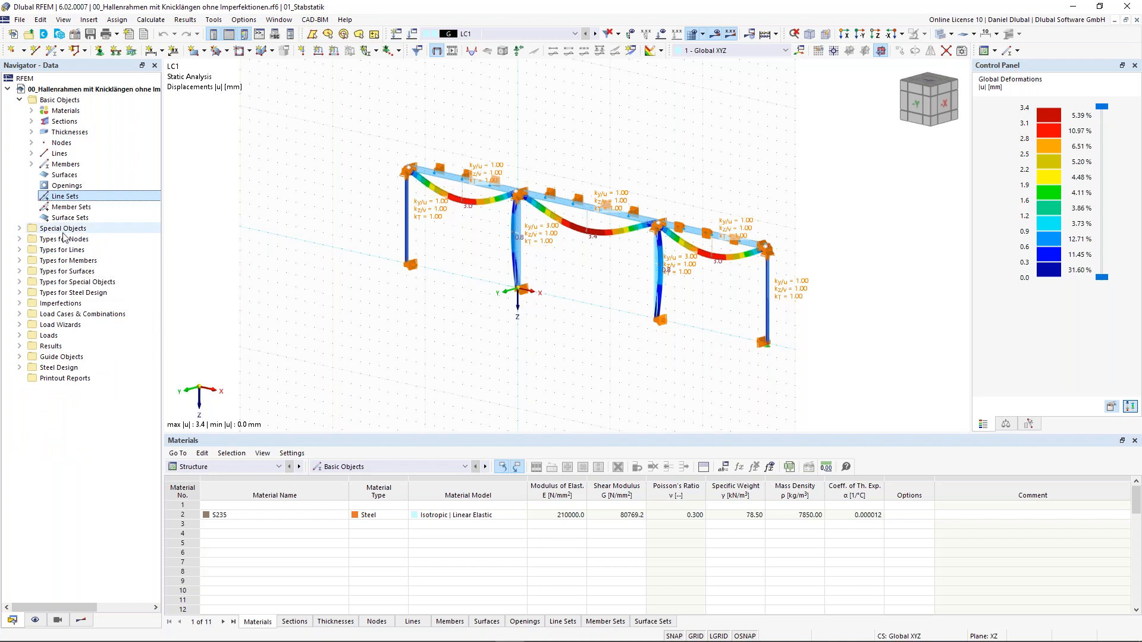
double_click(81, 240)
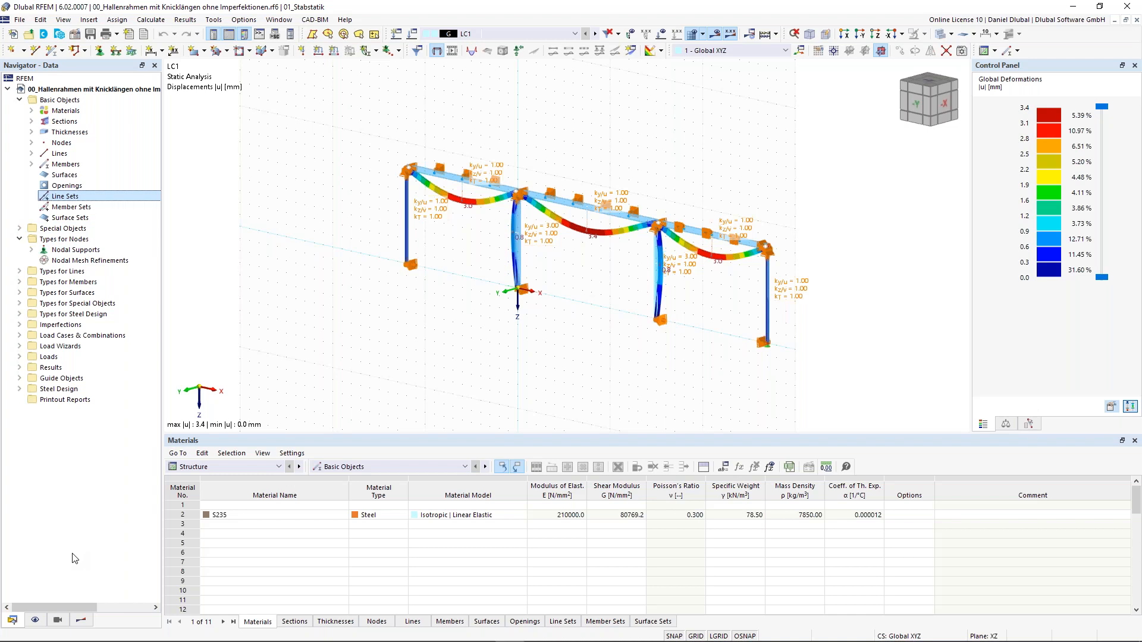
- Hide the calculation results through the display settings and show them again
click(35, 621)
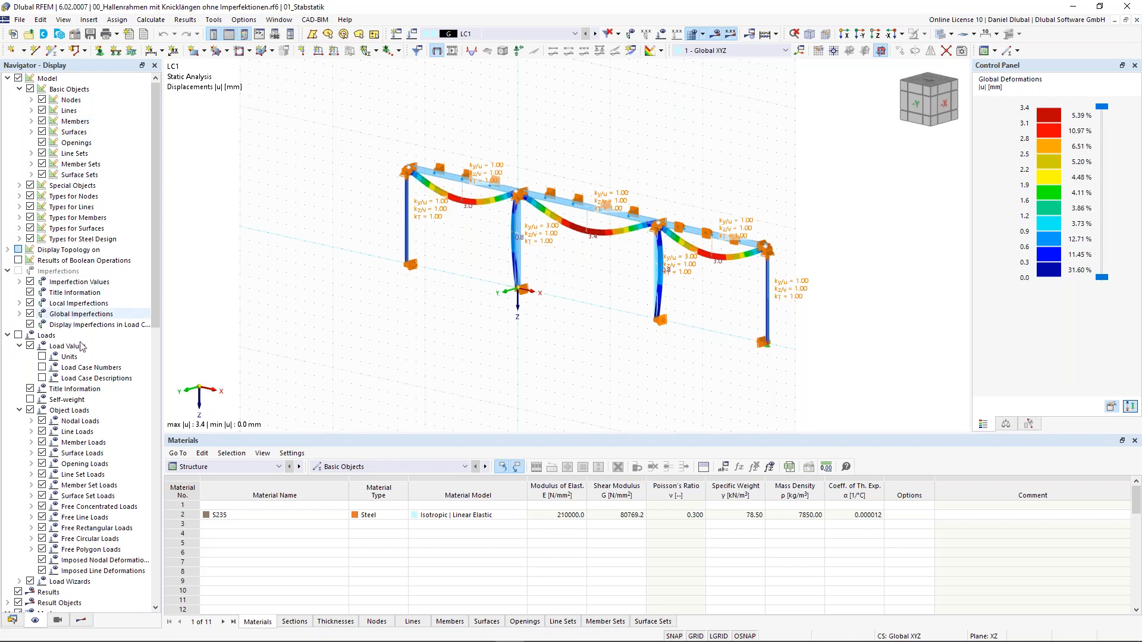
scroll(69, 370, down, 4)
scroll(69, 370, down, 2)
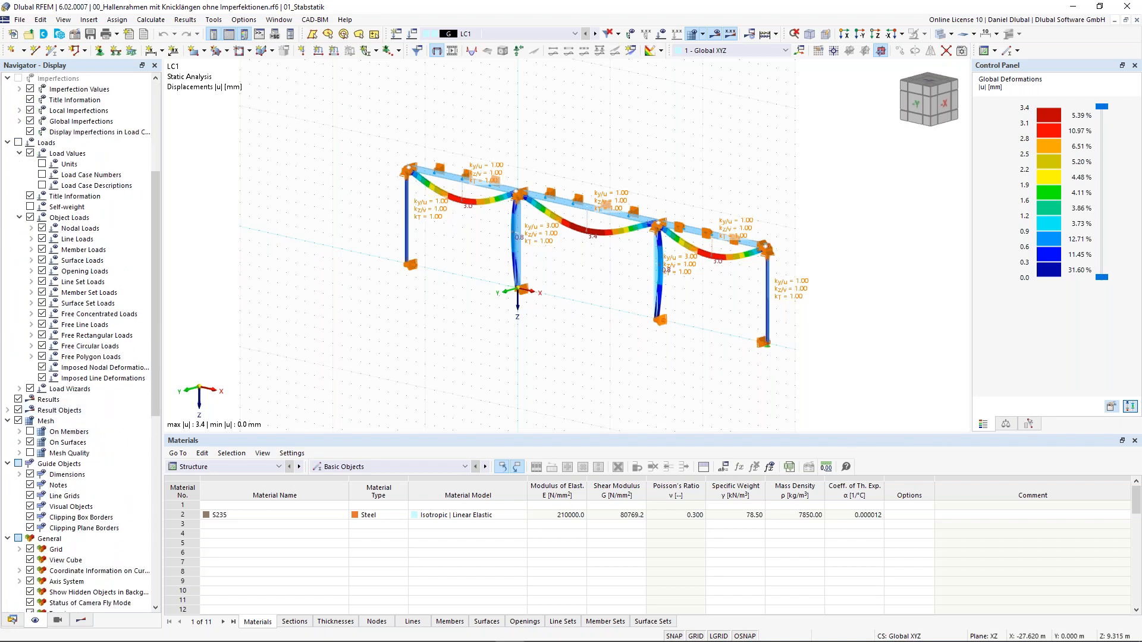
middle_drag(405, 113, 366, 133)
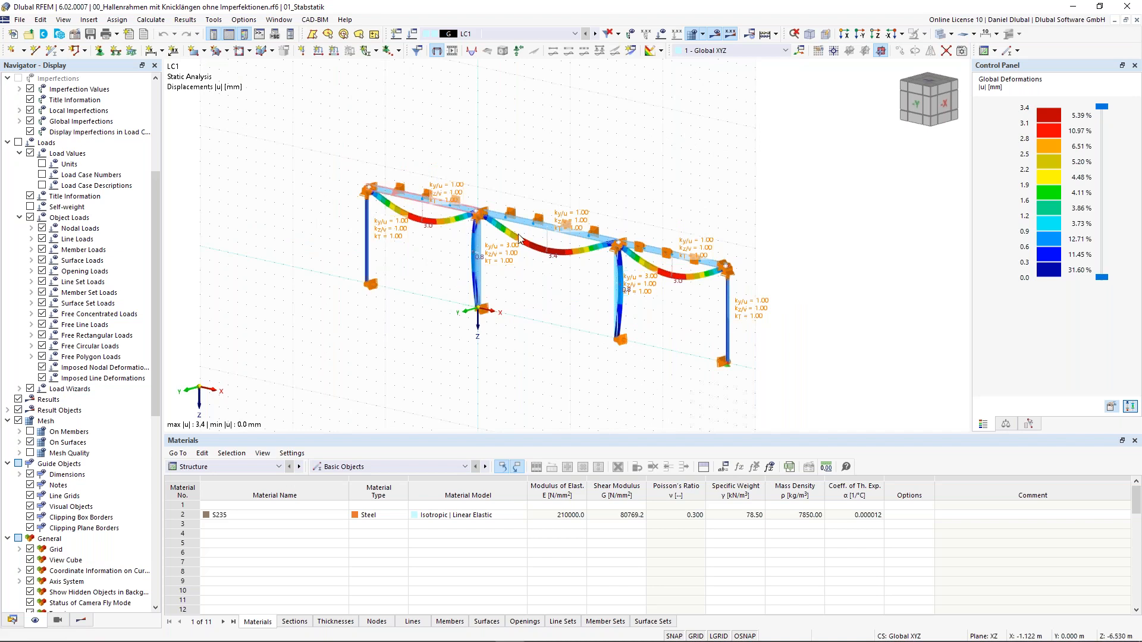
middle_drag(530, 152, 537, 148)
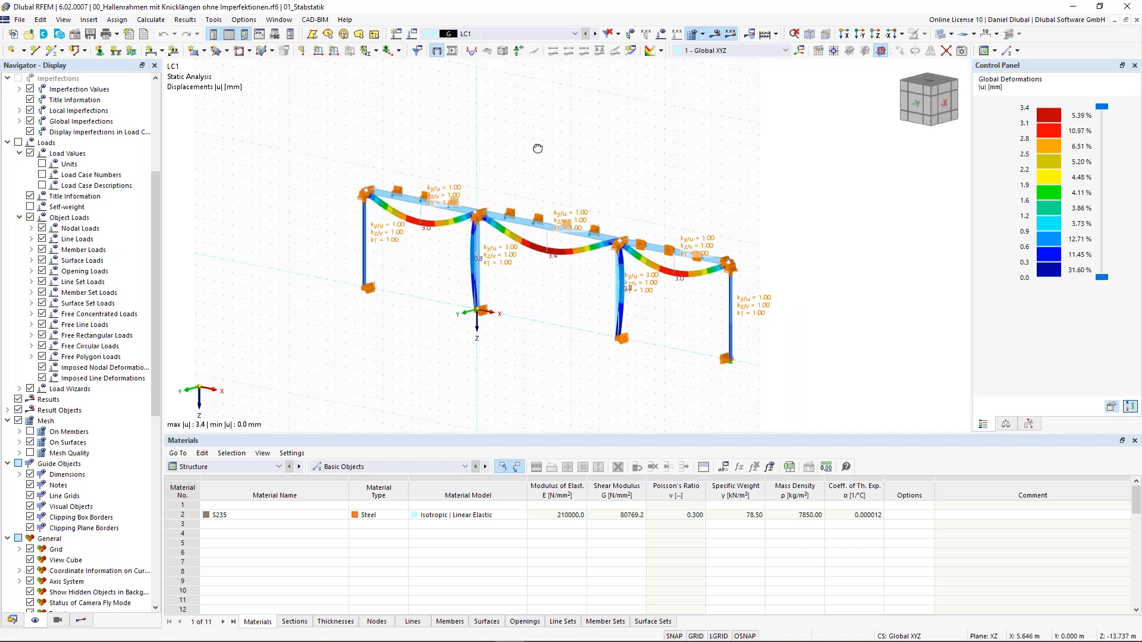
scroll(414, 205, up, 1)
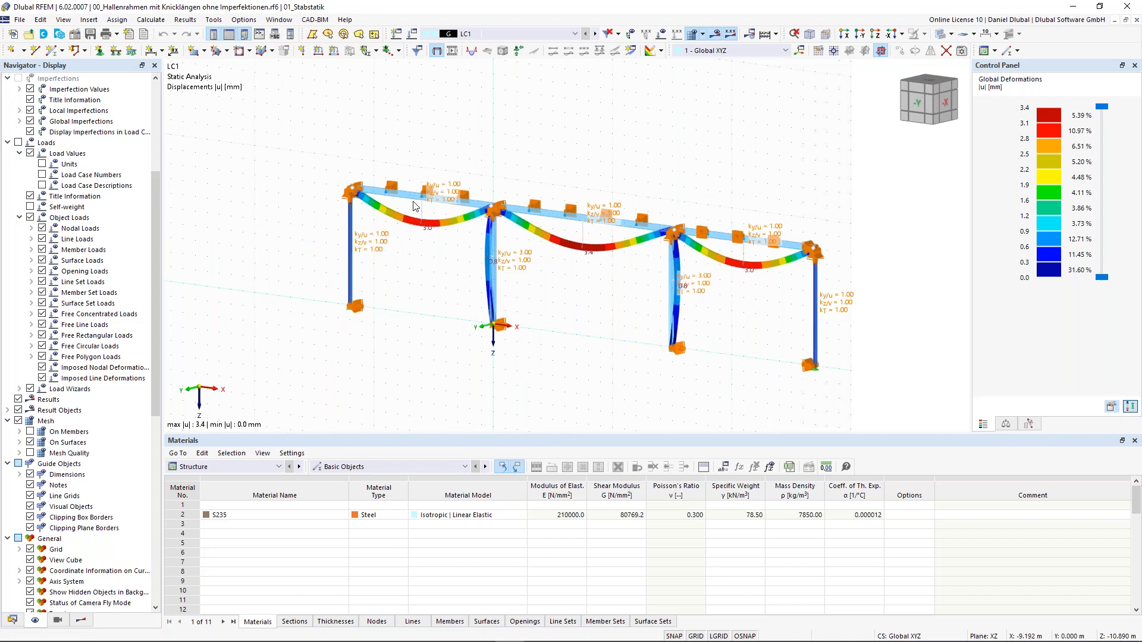
click(19, 399)
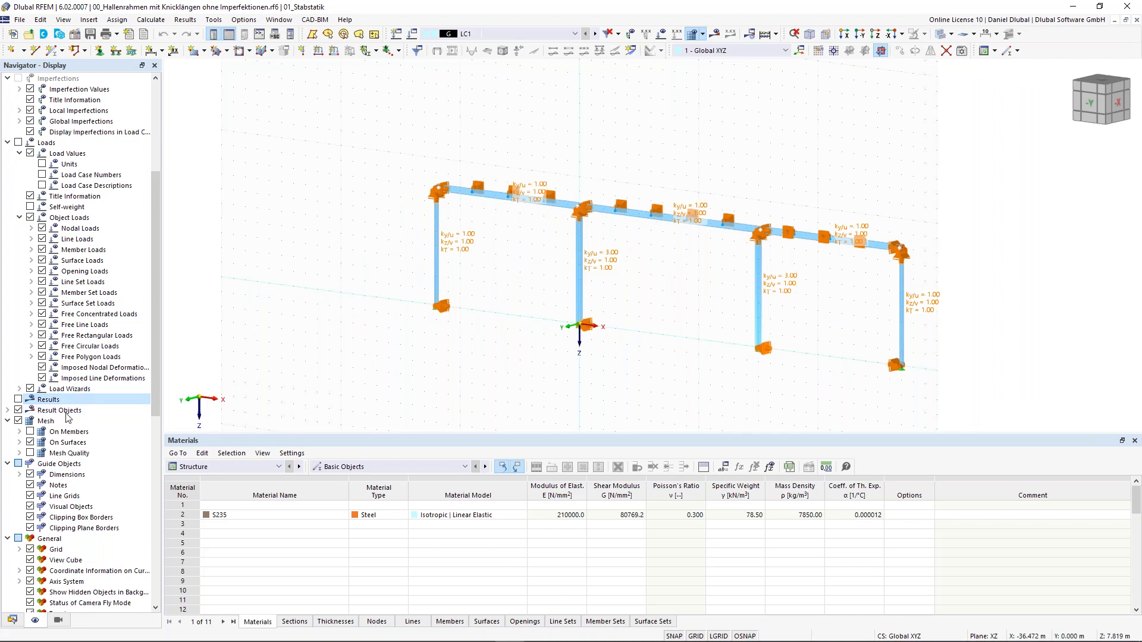
click(19, 400)
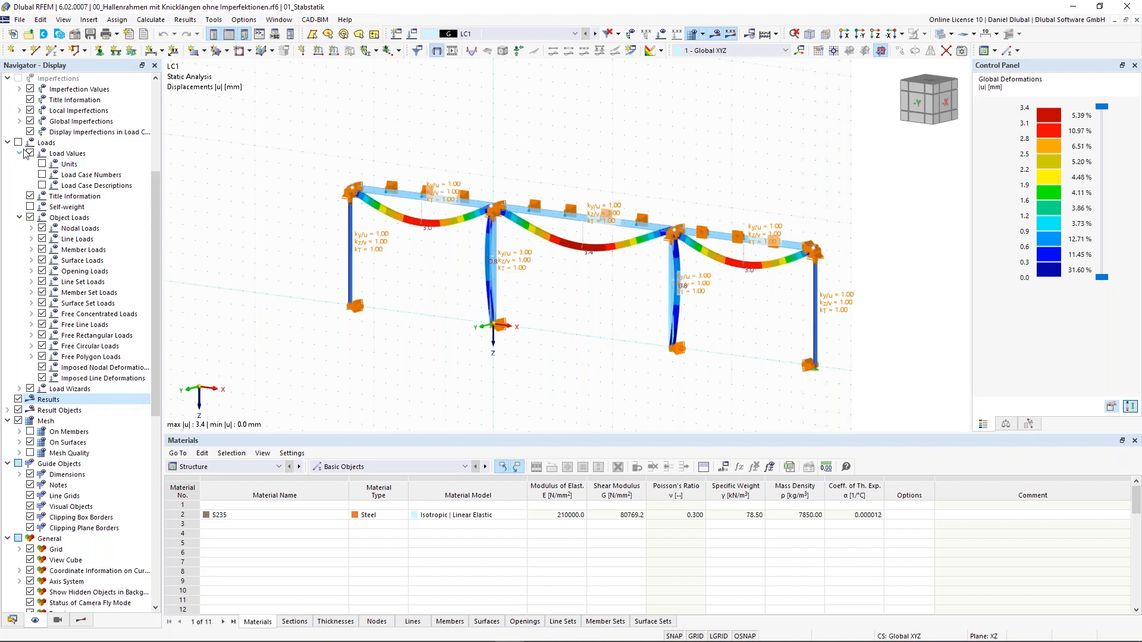
- Show the numbering of nodes and members on the frame, and hide it again
scroll(68, 351, down, 1)
scroll(68, 351, down, 6)
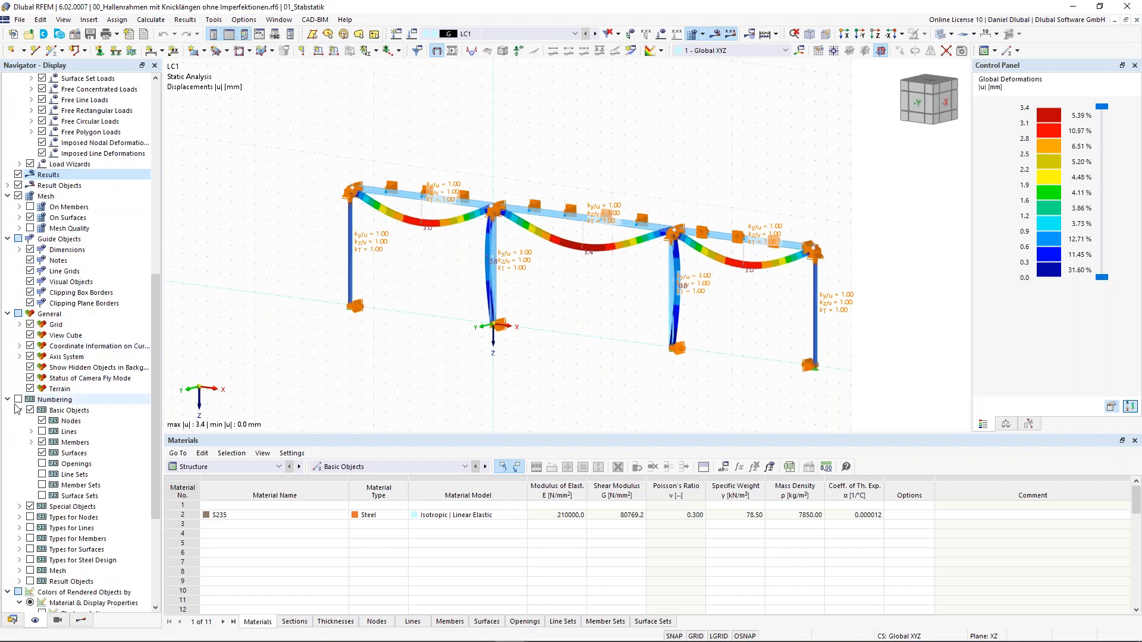
click(19, 401)
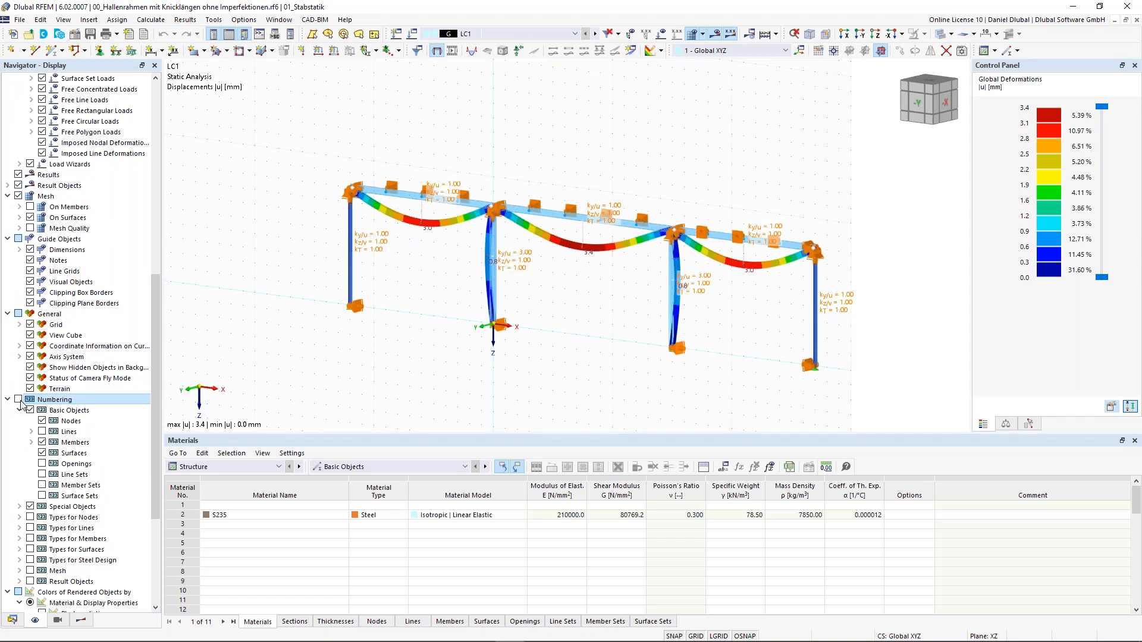
click(18, 400)
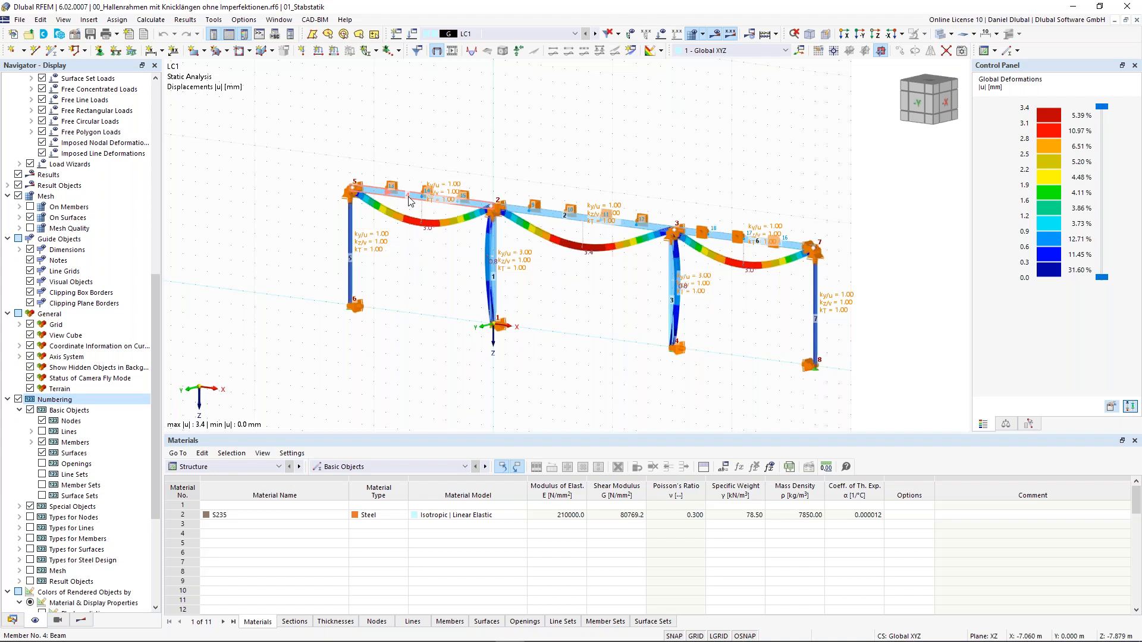
click(18, 399)
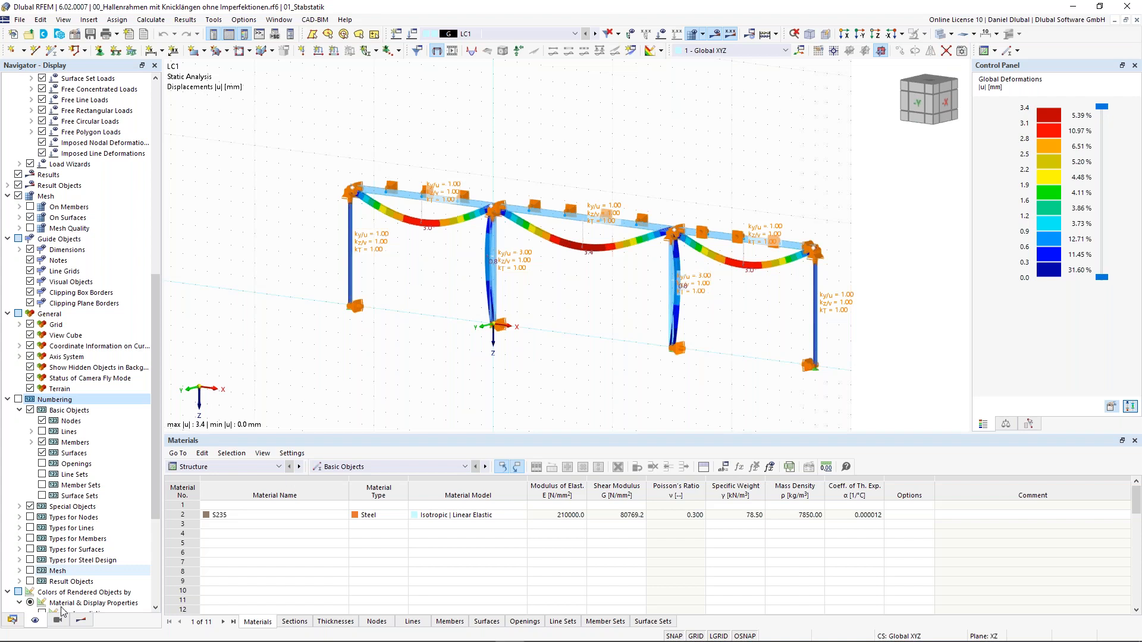
- Apply the user-defined view "-Y-Ansicht: Ergebnisse" to the model
click(58, 620)
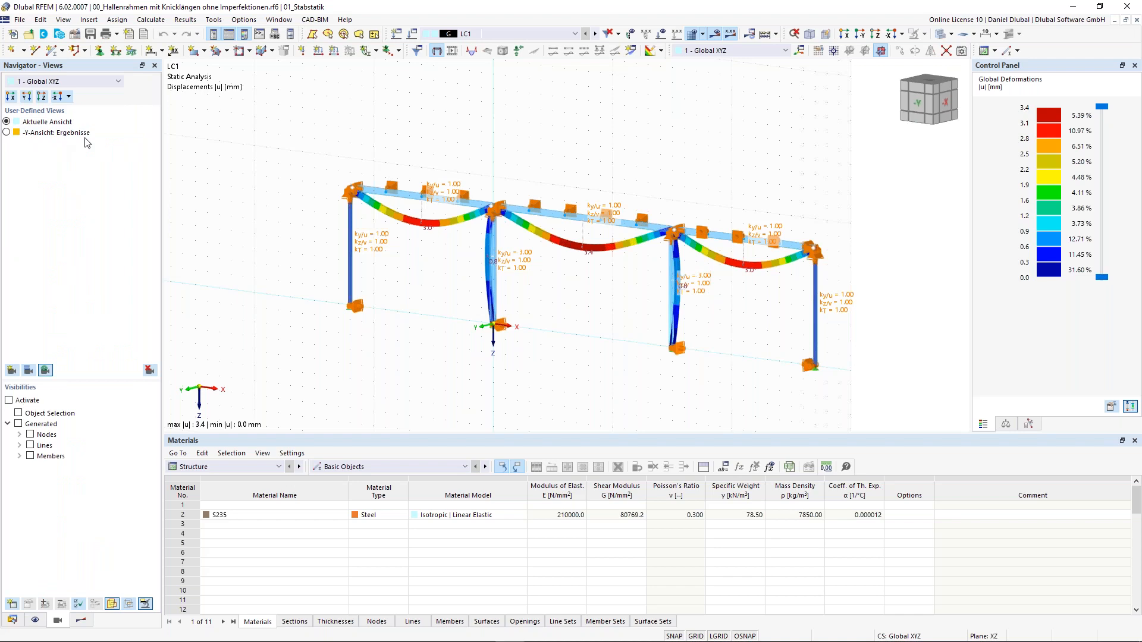
ctrl+middle_drag(565, 123, 513, 122)
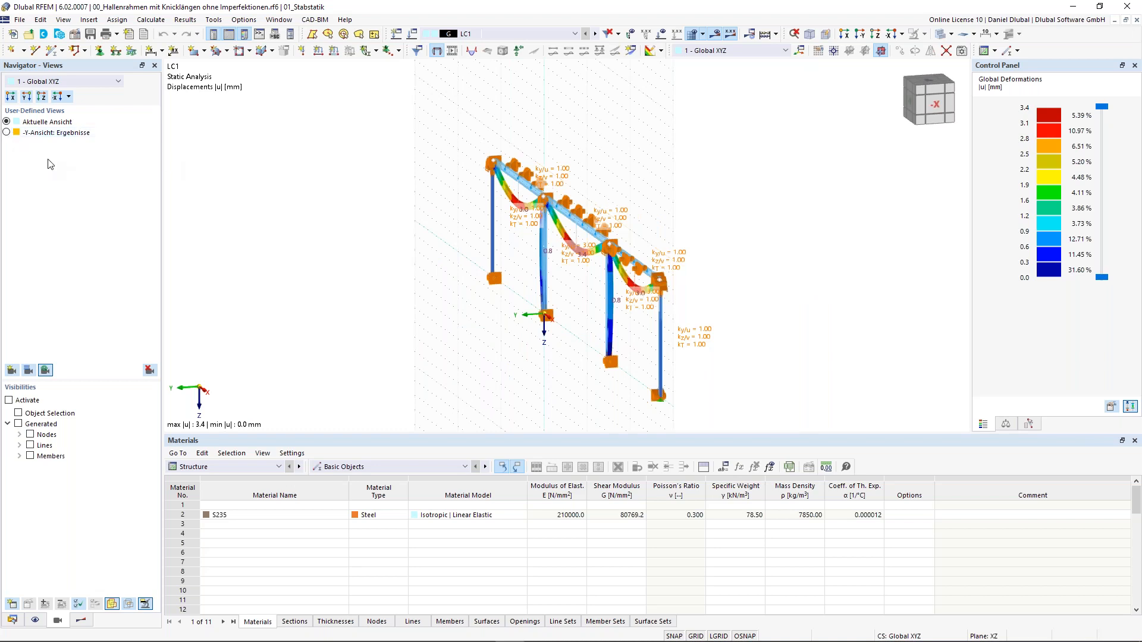
click(7, 132)
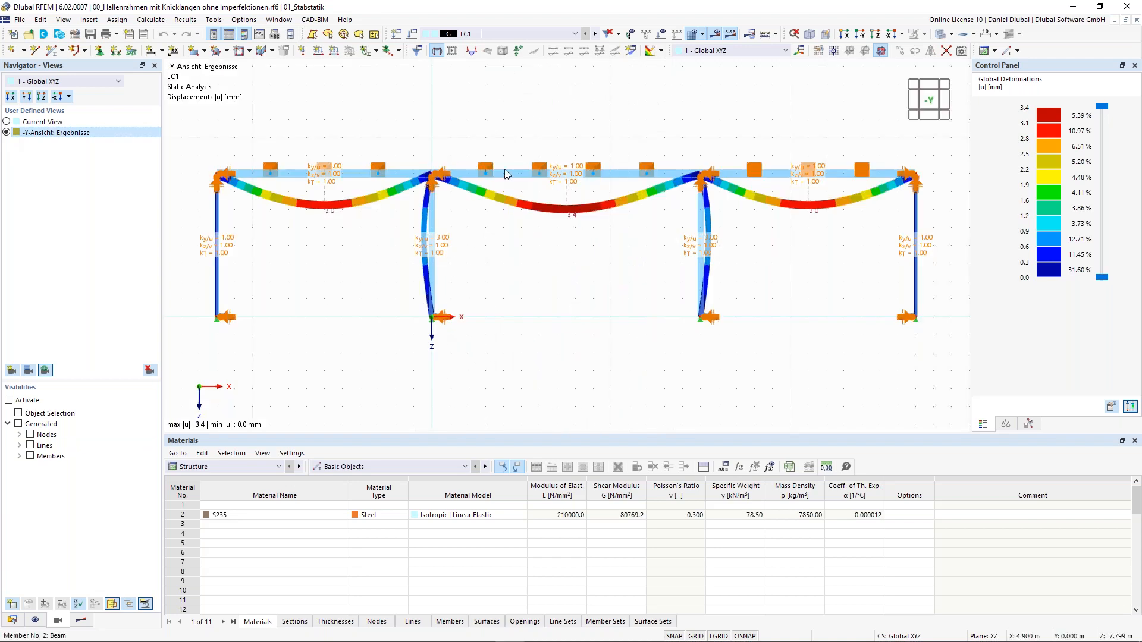
- Restrict the visibility to the members by section, keeping only the IPE 450 members active
click(19, 456)
click(30, 455)
click(32, 477)
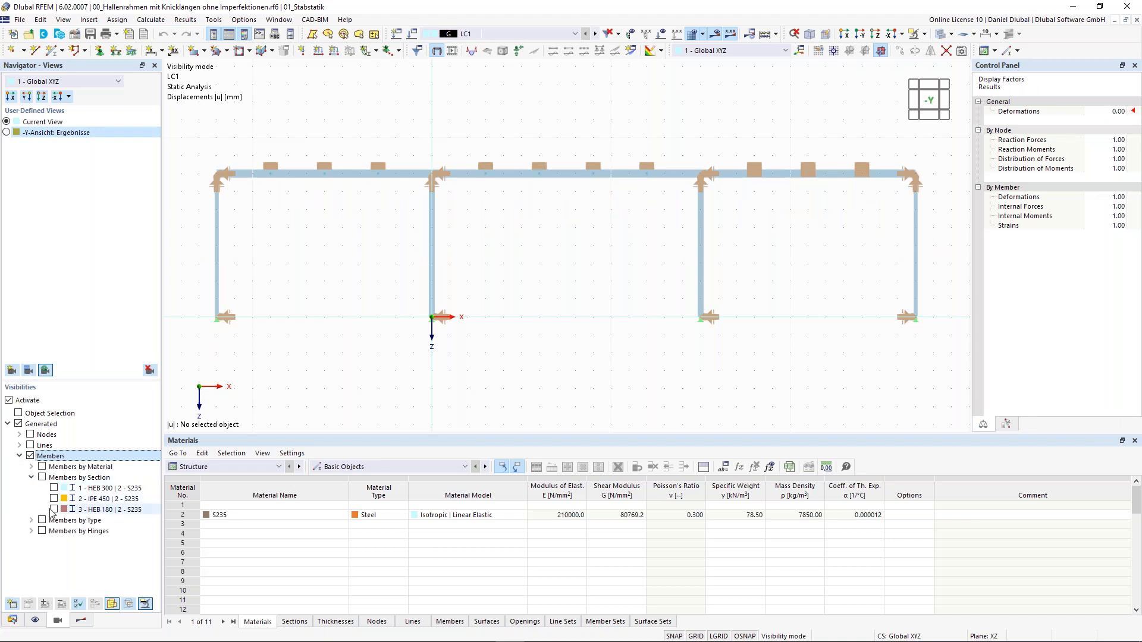
click(54, 498)
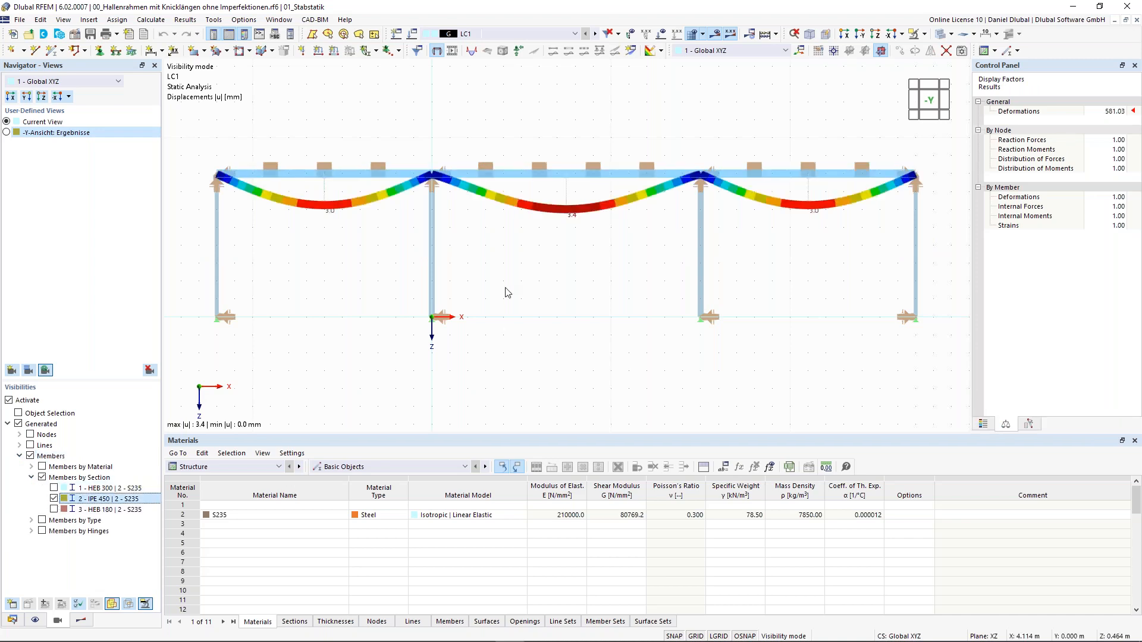
middle_drag(515, 147, 520, 175)
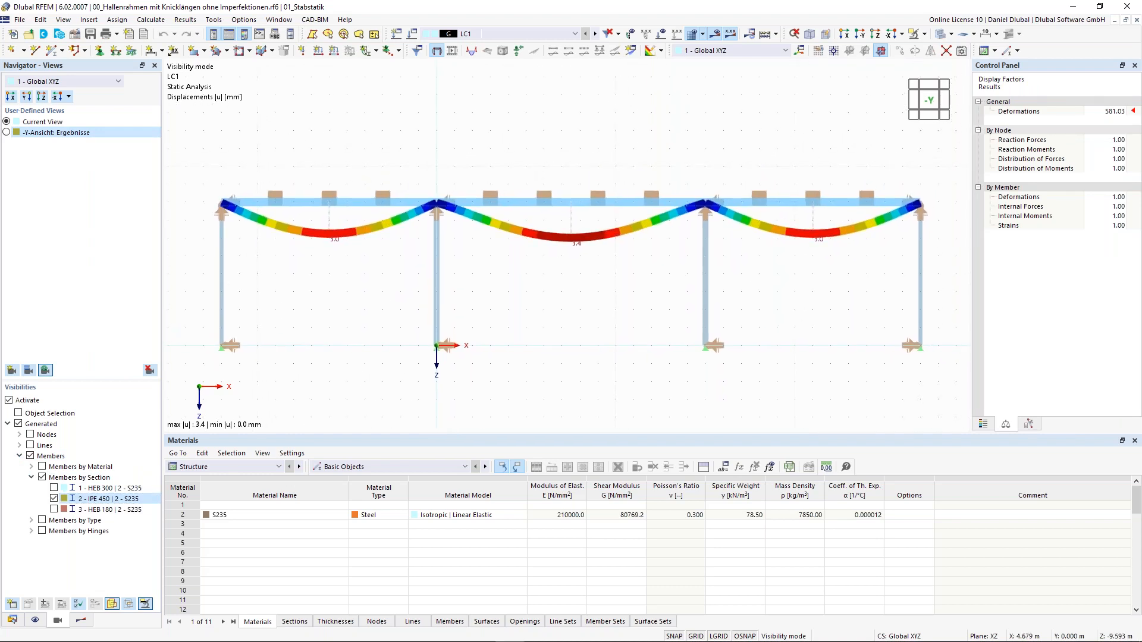
- Make all objects visible again and switch the displayed results from global deformations to member results
click(81, 621)
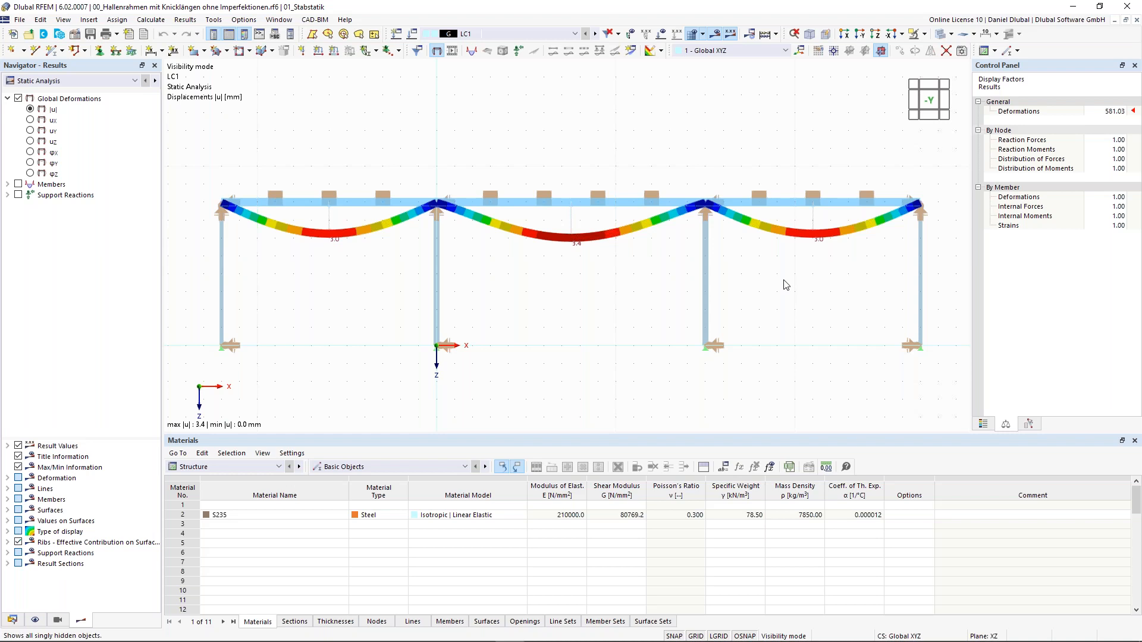
ctrl+middle_drag(784, 284, 494, 160)
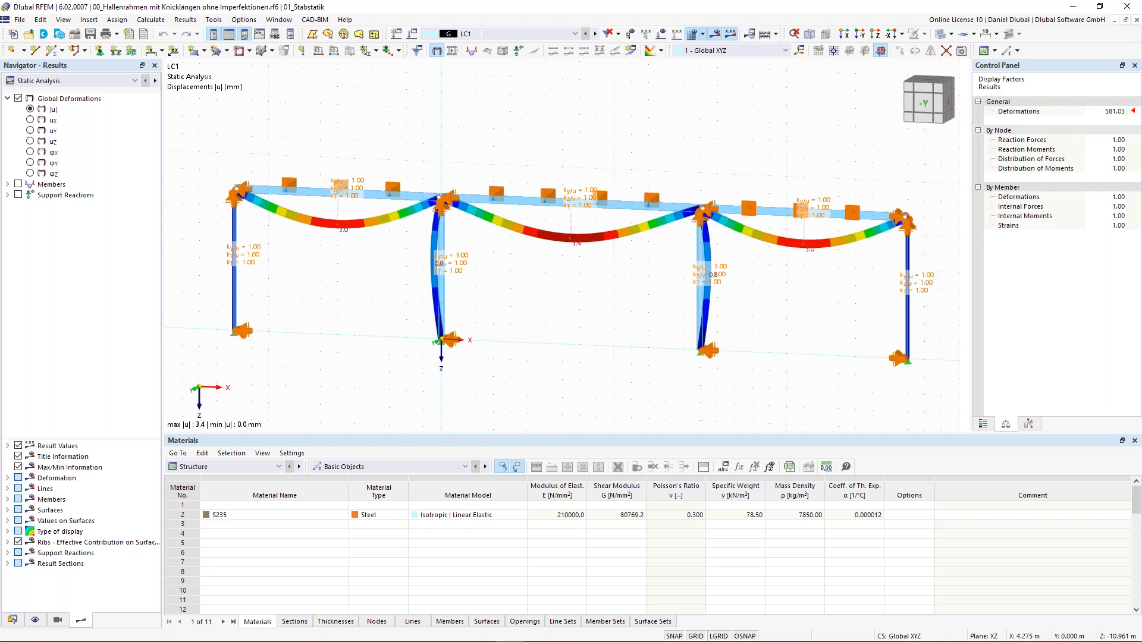
click(7, 185)
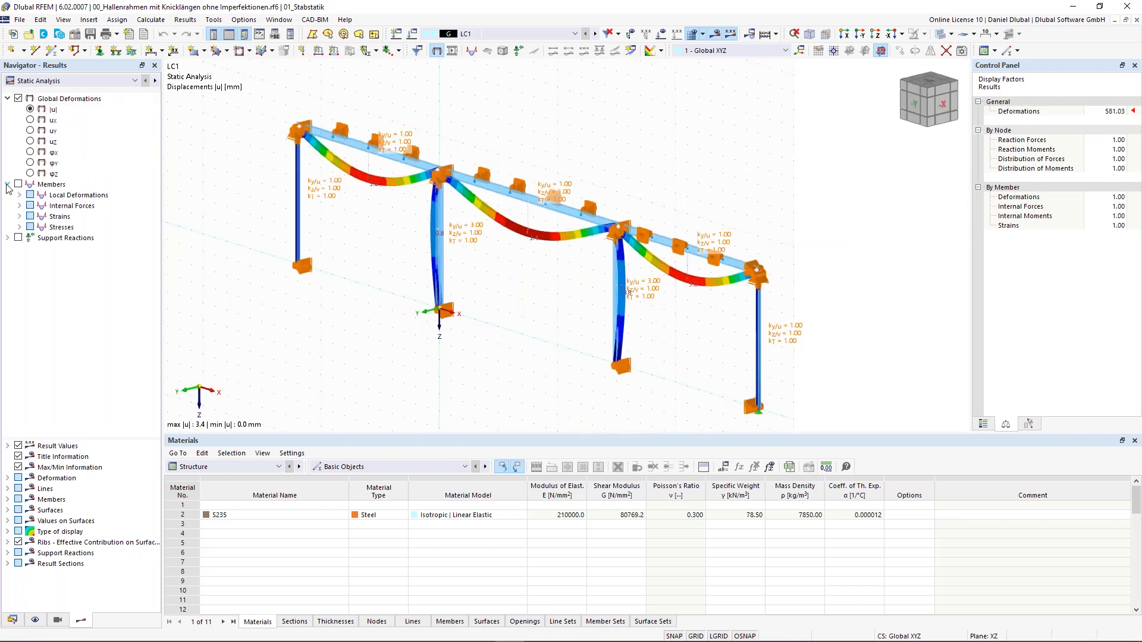
click(18, 185)
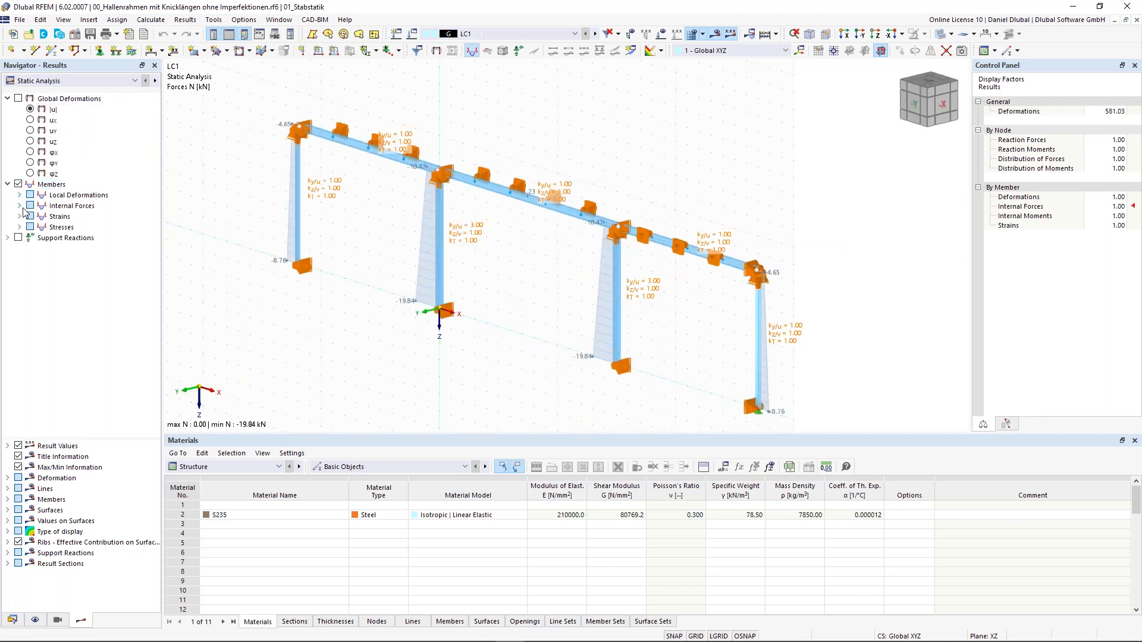
- Display the member internal forces N, My and Vz one after another, leaving Vz shown
click(21, 206)
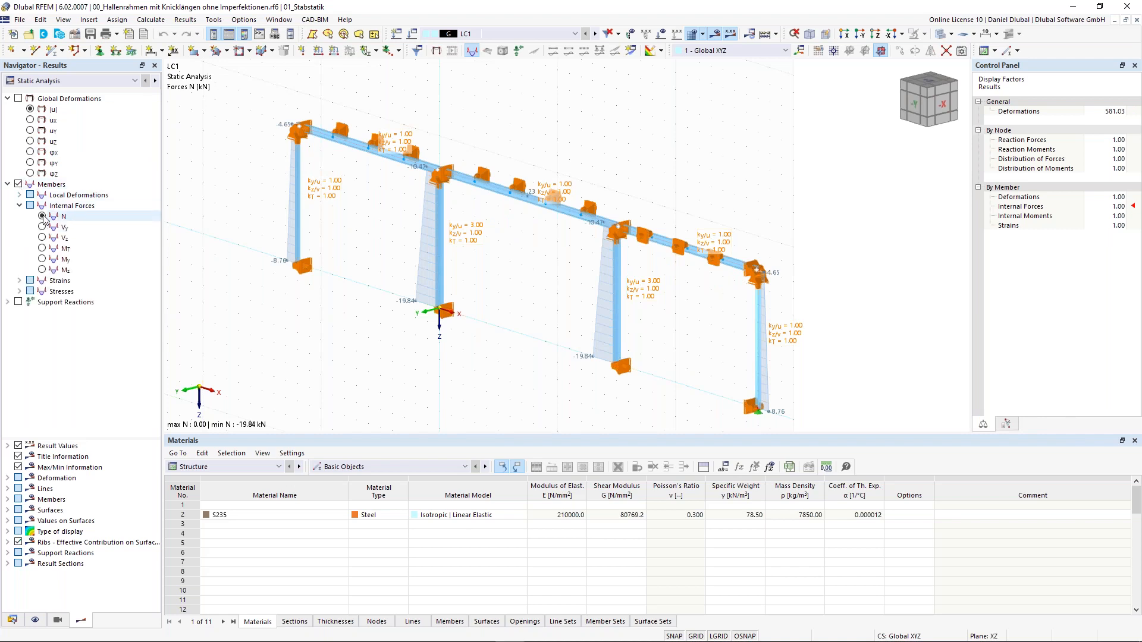
click(44, 217)
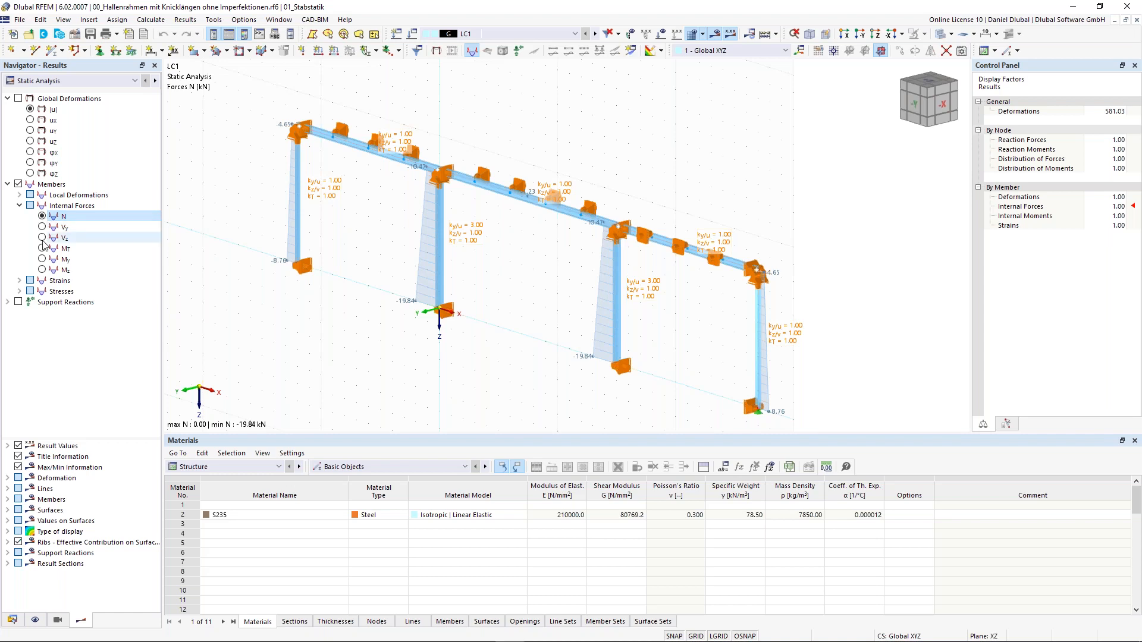
click(42, 259)
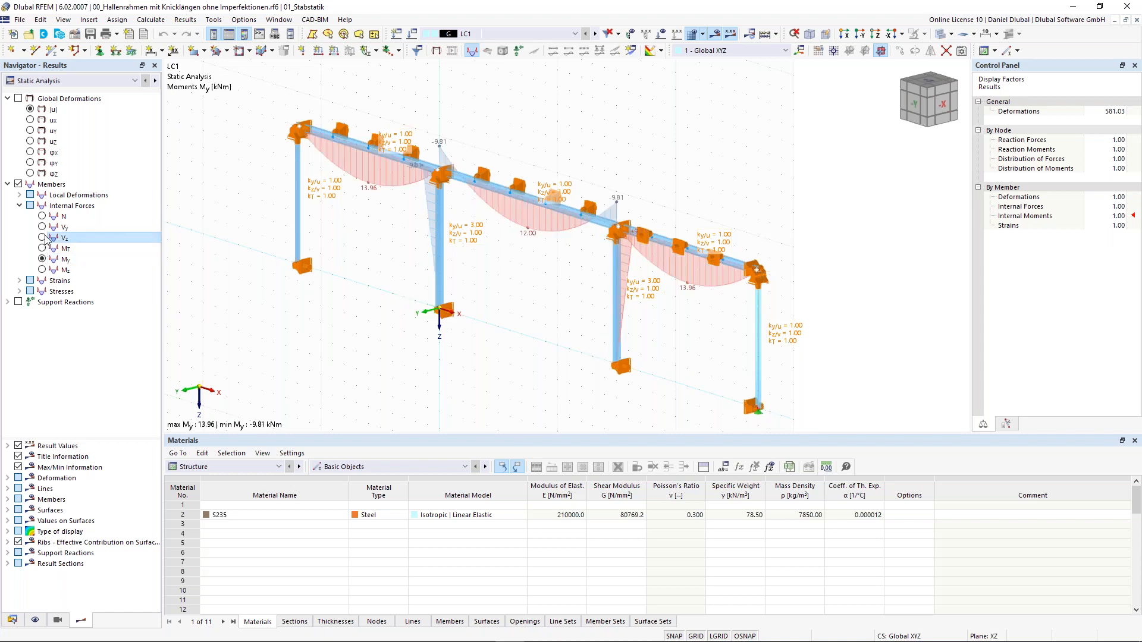
click(47, 240)
- Show the support reactions alongside the member forces and list the components available for nodal supports
click(8, 302)
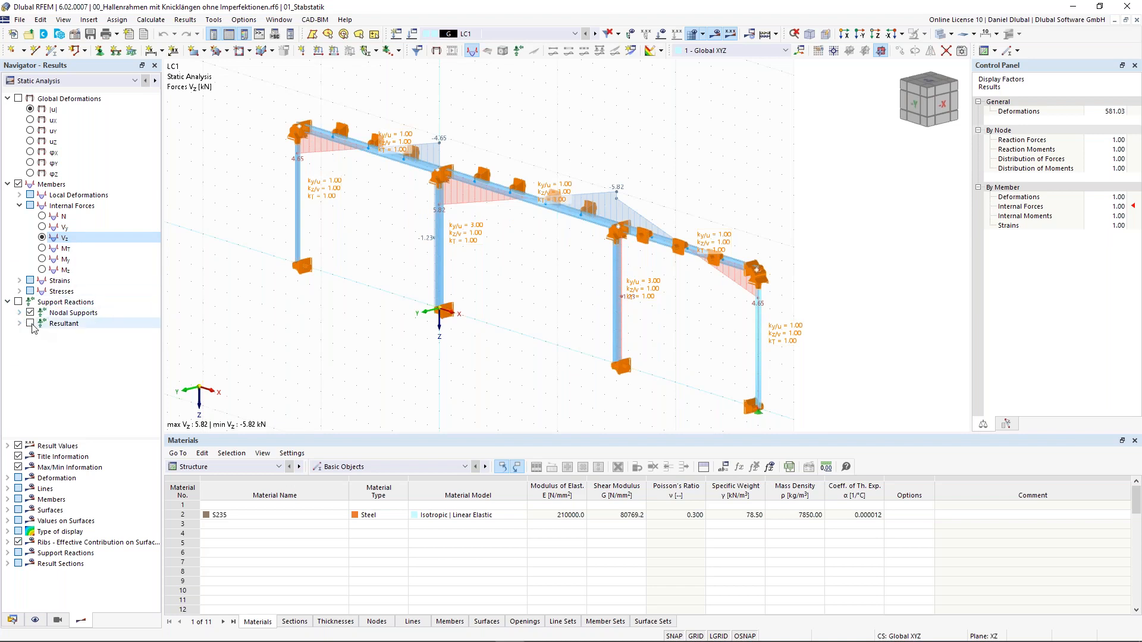
click(19, 302)
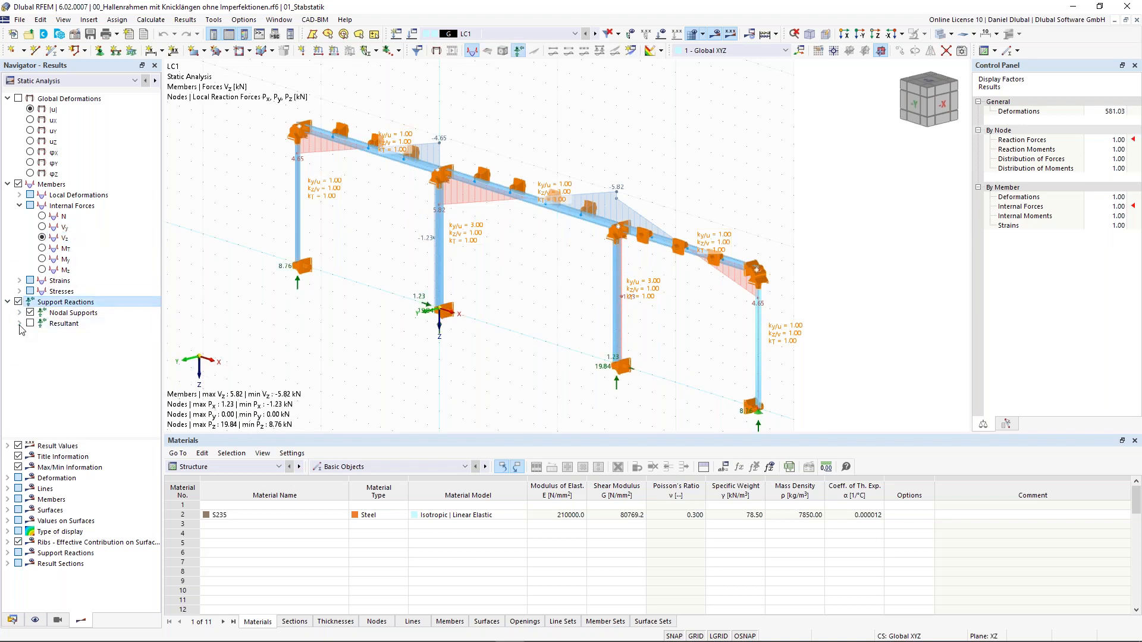
click(20, 313)
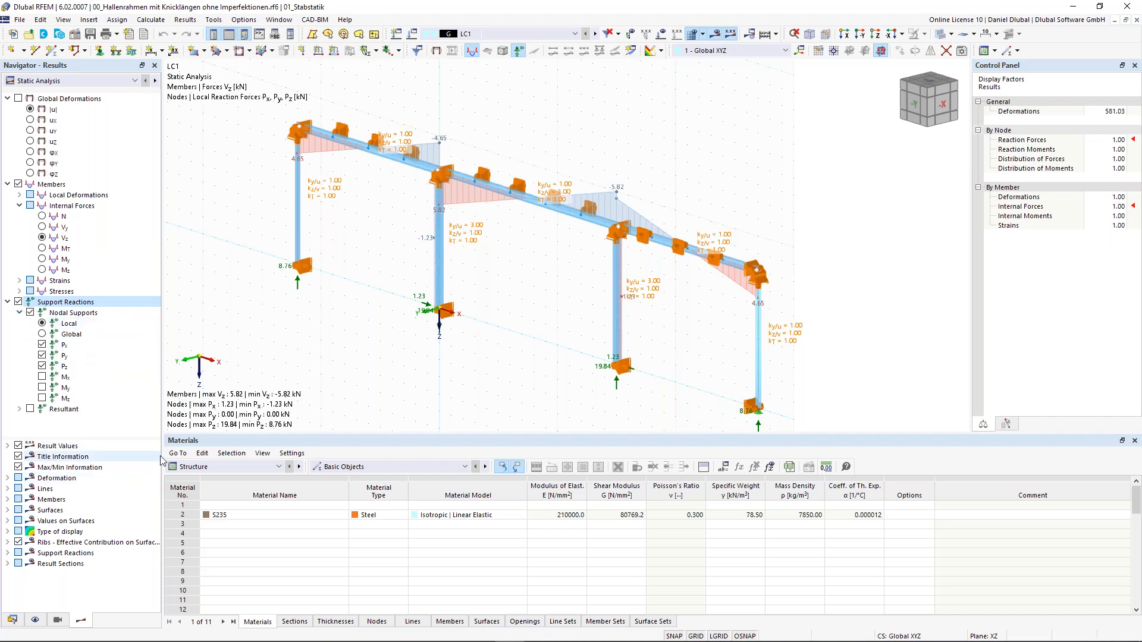
- View the Imperfections table category, return to the Structure category and show its Sections table
scroll(257, 467, down, 1)
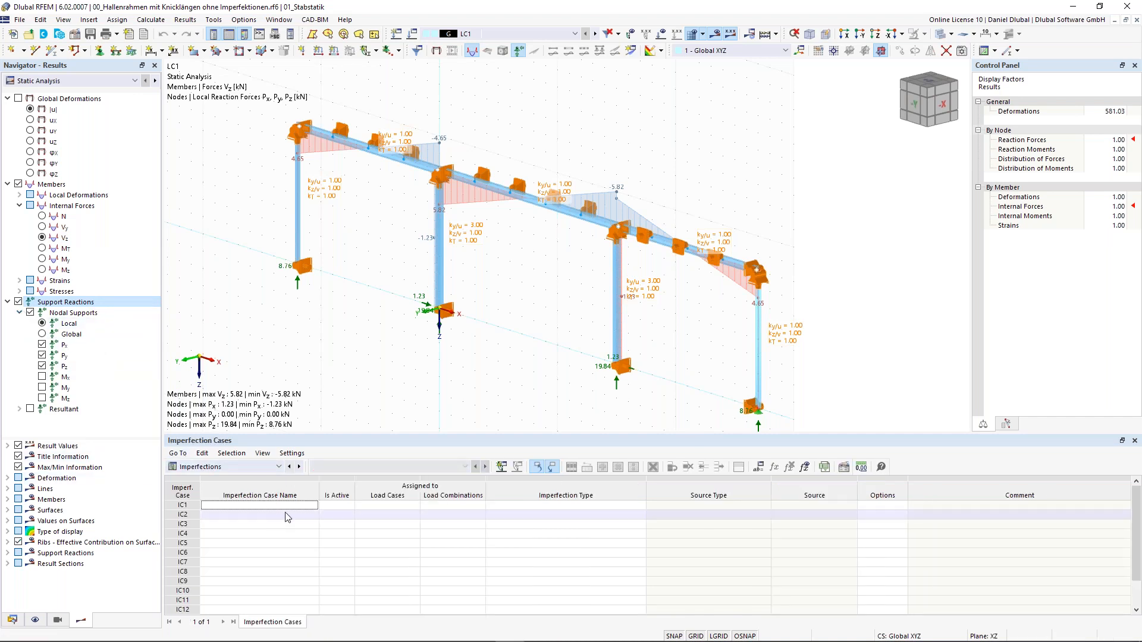
click(269, 467)
click(259, 478)
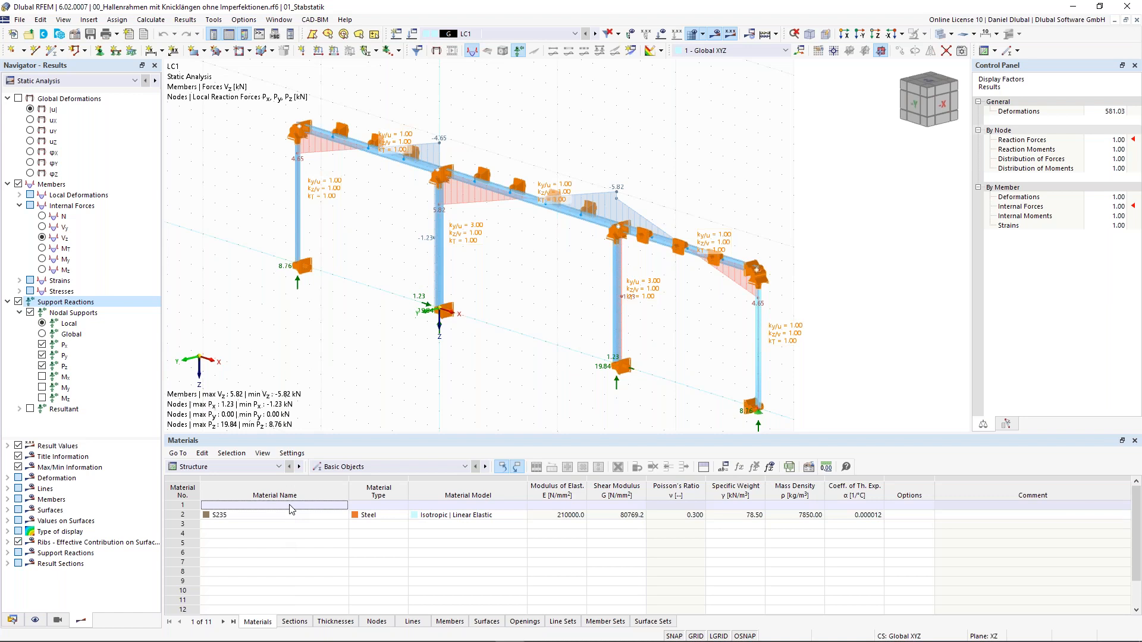
click(294, 622)
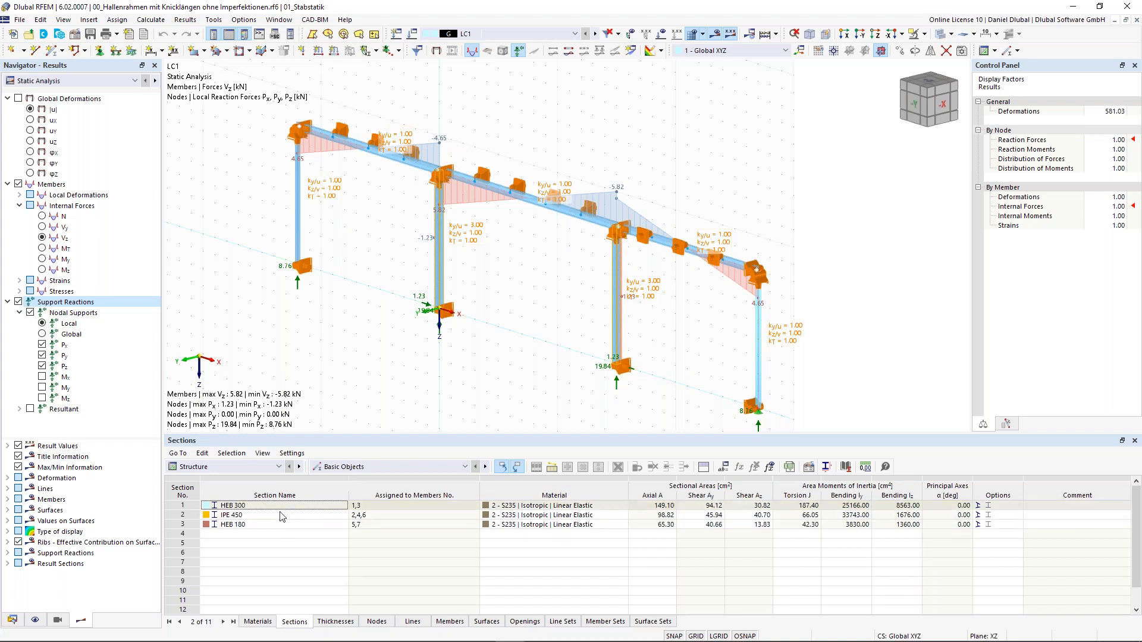
- Highlight the members assigned to the HEB 300 section in the model and review the available table categories
click(252, 509)
click(279, 505)
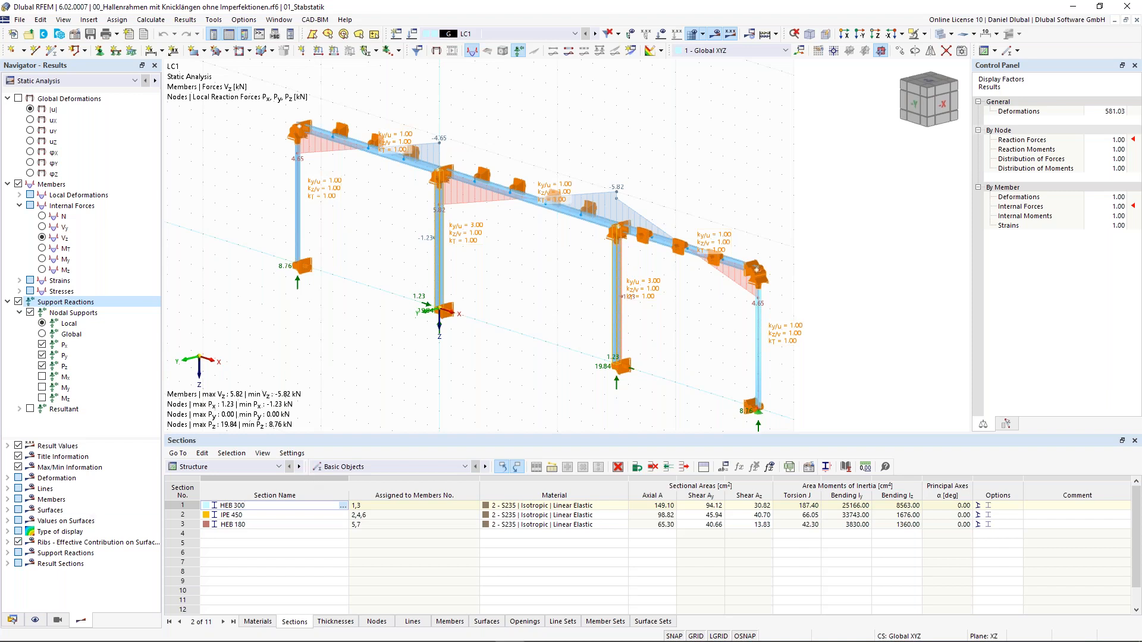
click(252, 469)
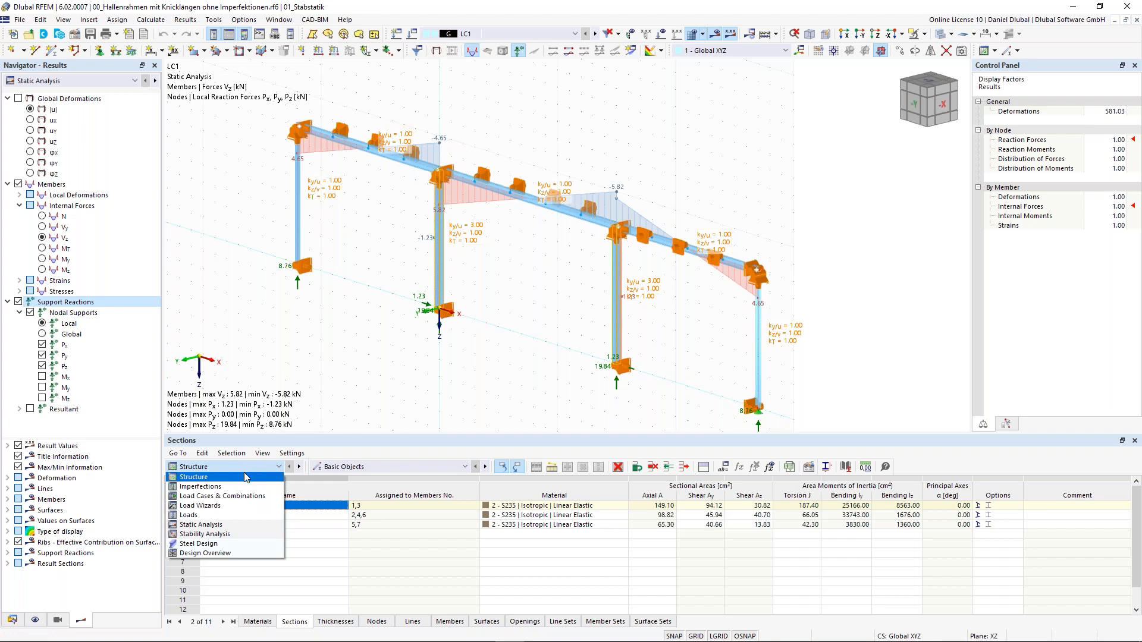
click(380, 330)
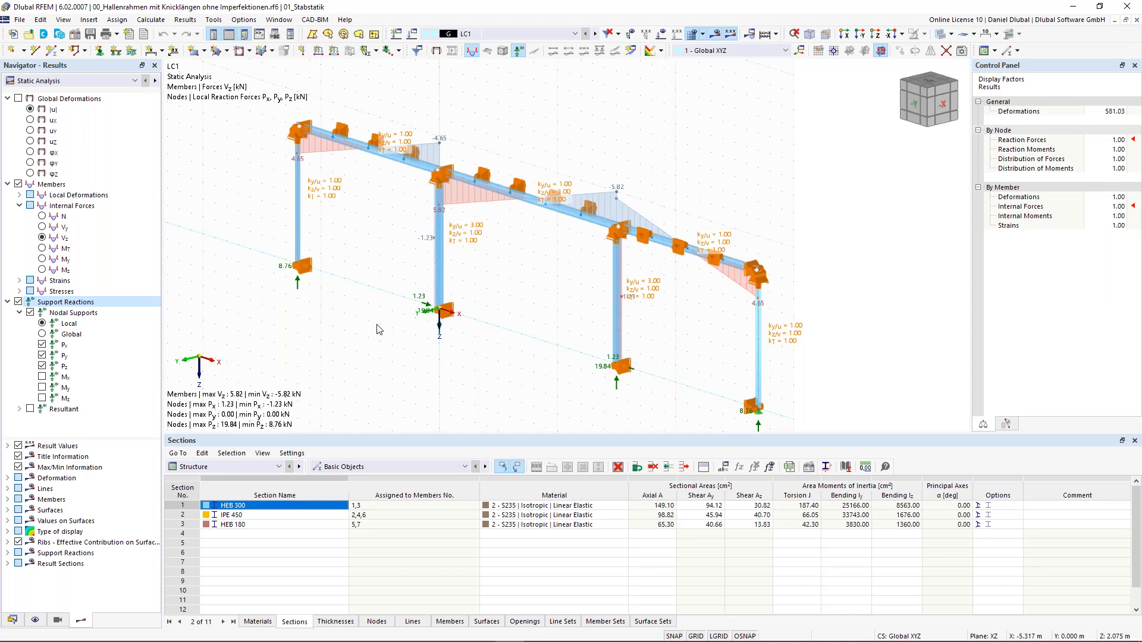
- Try a left-to-right selection window around the lower part of the outer column beside the reaction labelled 8.76
ctrl+middle_drag(367, 329, 514, 289)
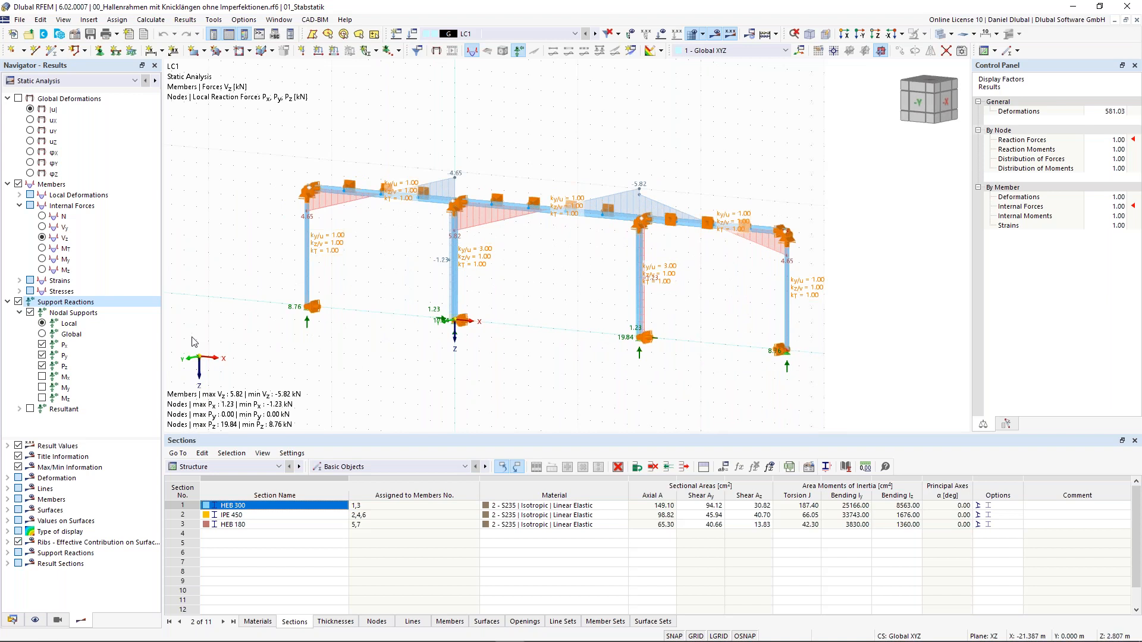
drag(238, 242, 364, 366)
drag(239, 243, 352, 356)
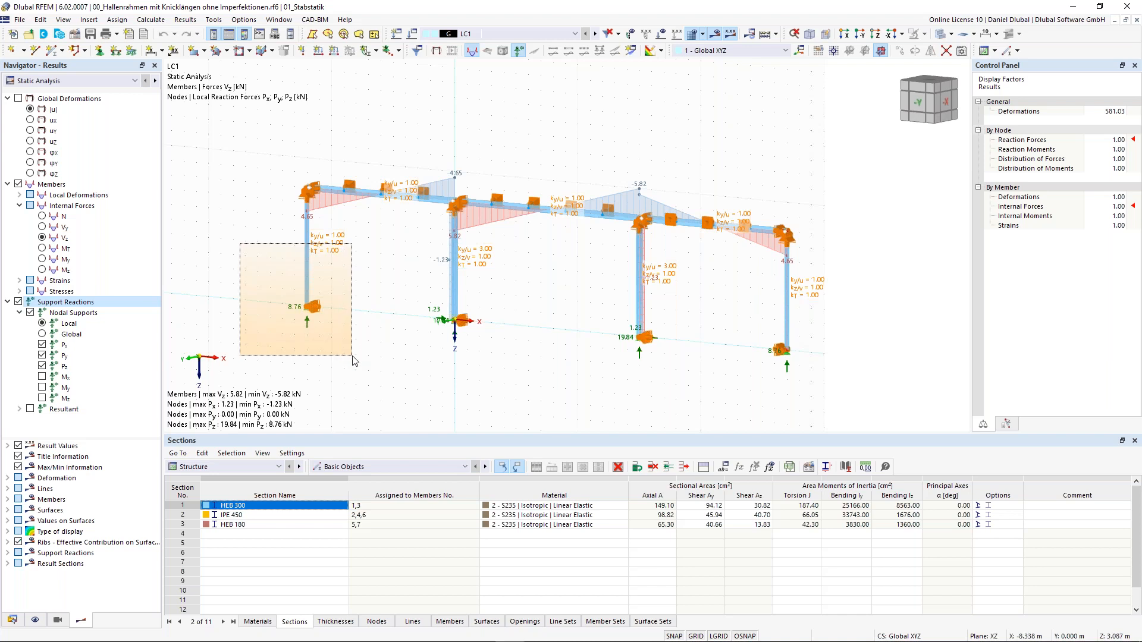
drag(352, 355, 352, 357)
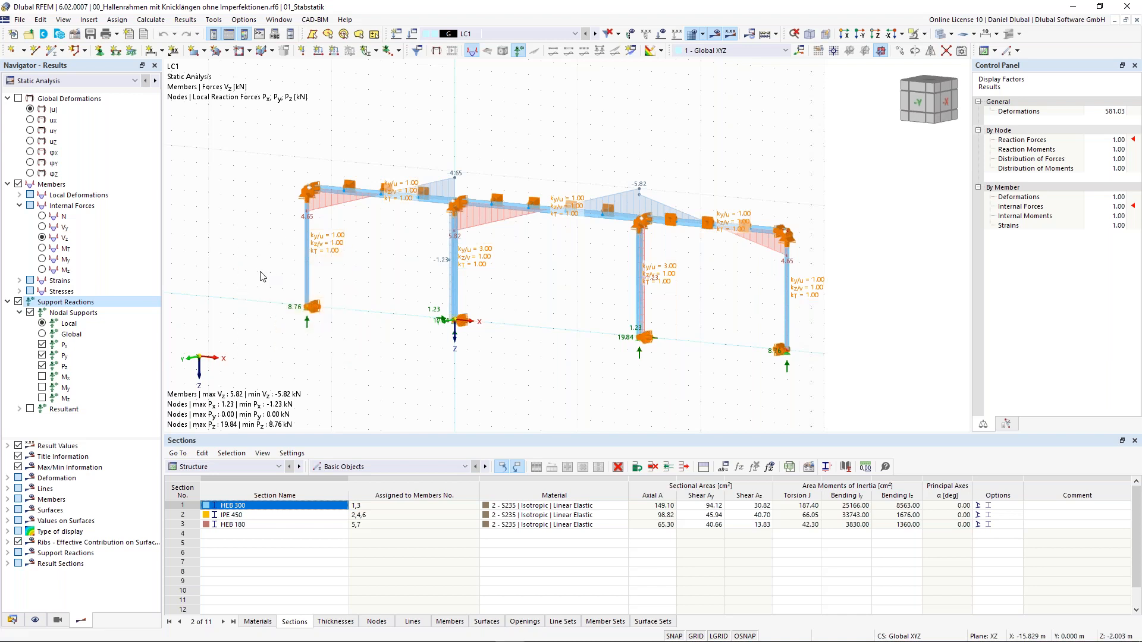
drag(238, 249, 353, 357)
drag(353, 356, 353, 356)
- Try a right-to-left crossing selection window over the lower part of the same outer column
drag(343, 341, 254, 257)
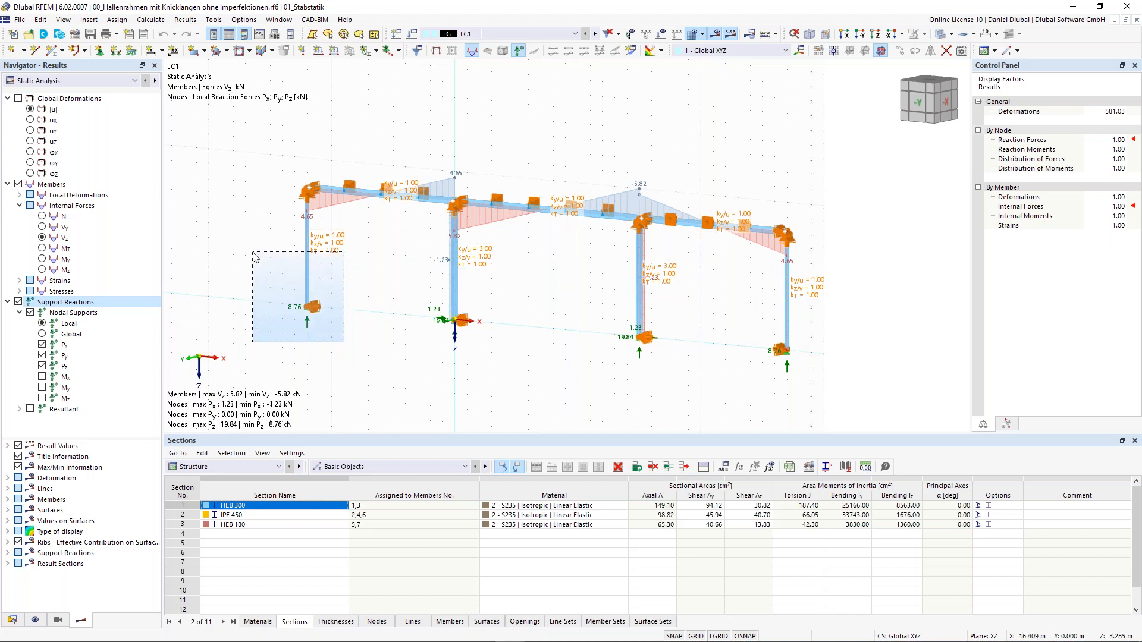
drag(254, 256, 248, 252)
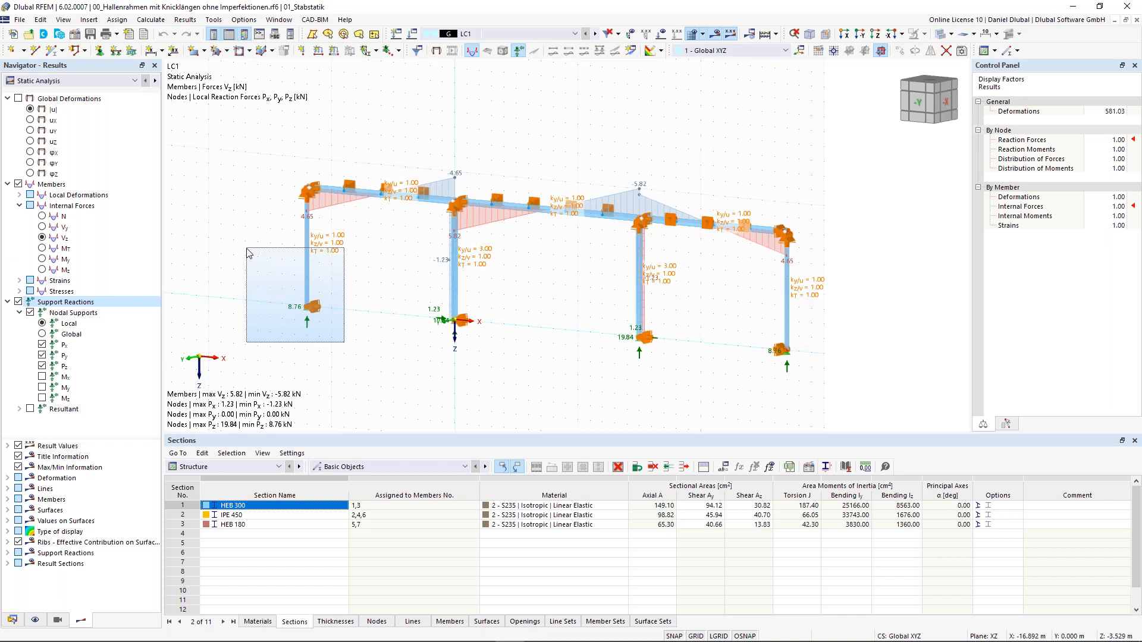
drag(247, 252, 237, 236)
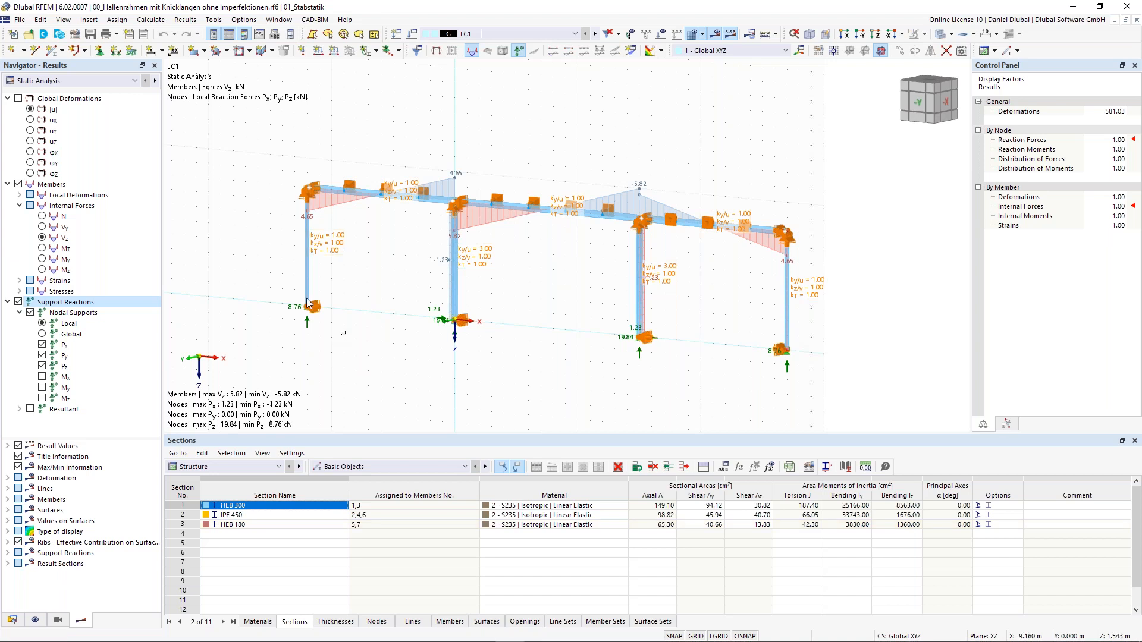
drag(344, 334, 257, 258)
- Display the frame as a wireframe model and hide the calculation results
right_click(371, 271)
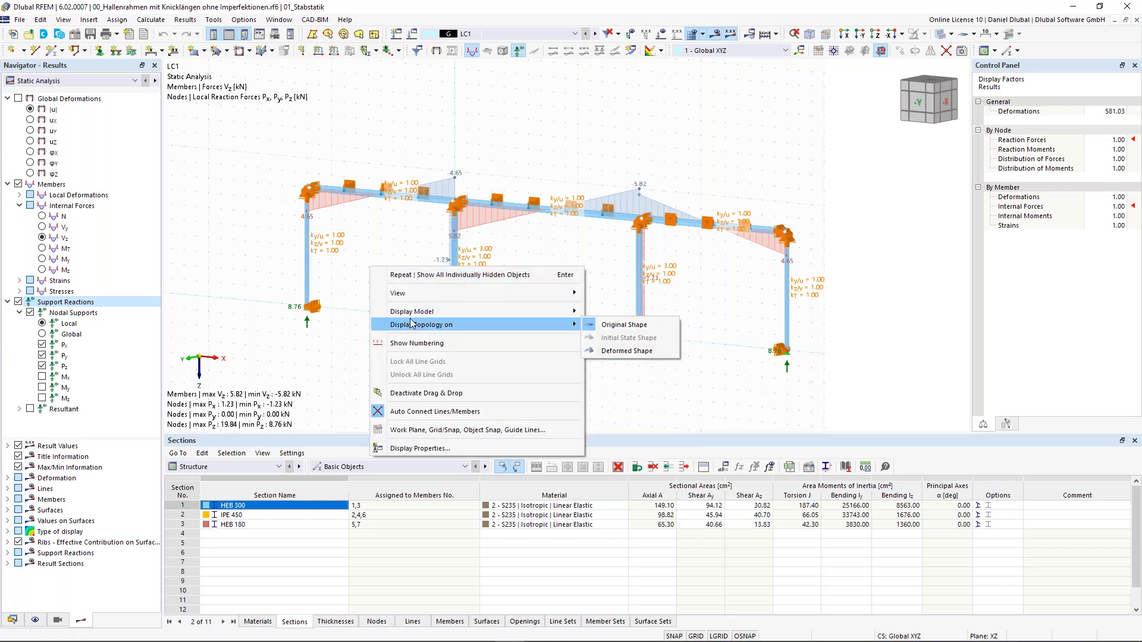
mouse_move(414, 314)
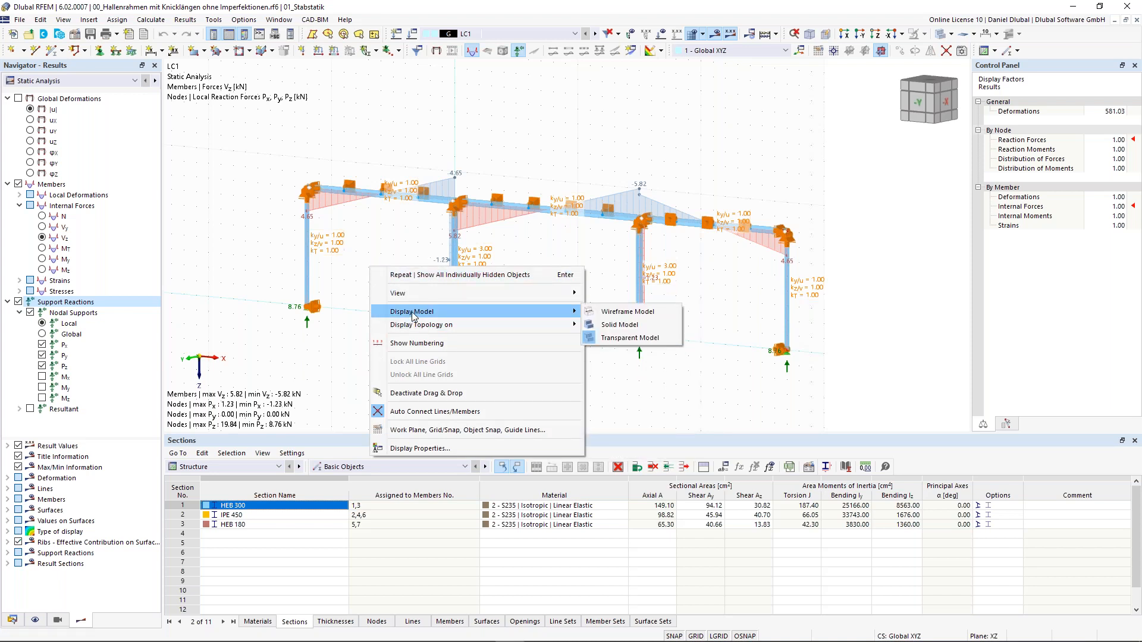
click(621, 312)
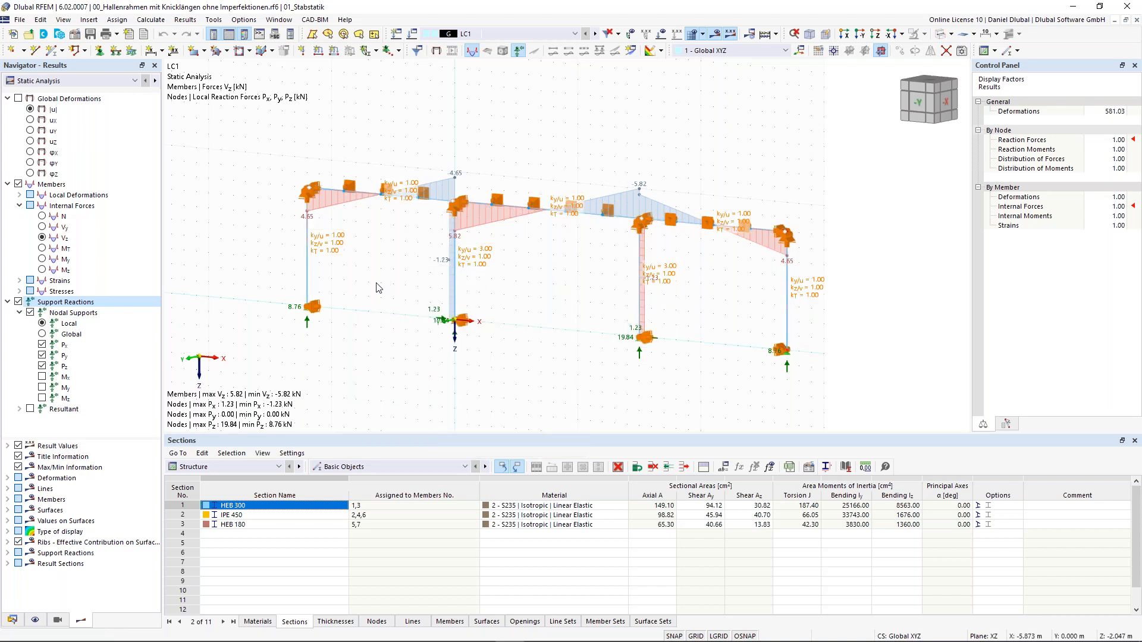
click(717, 36)
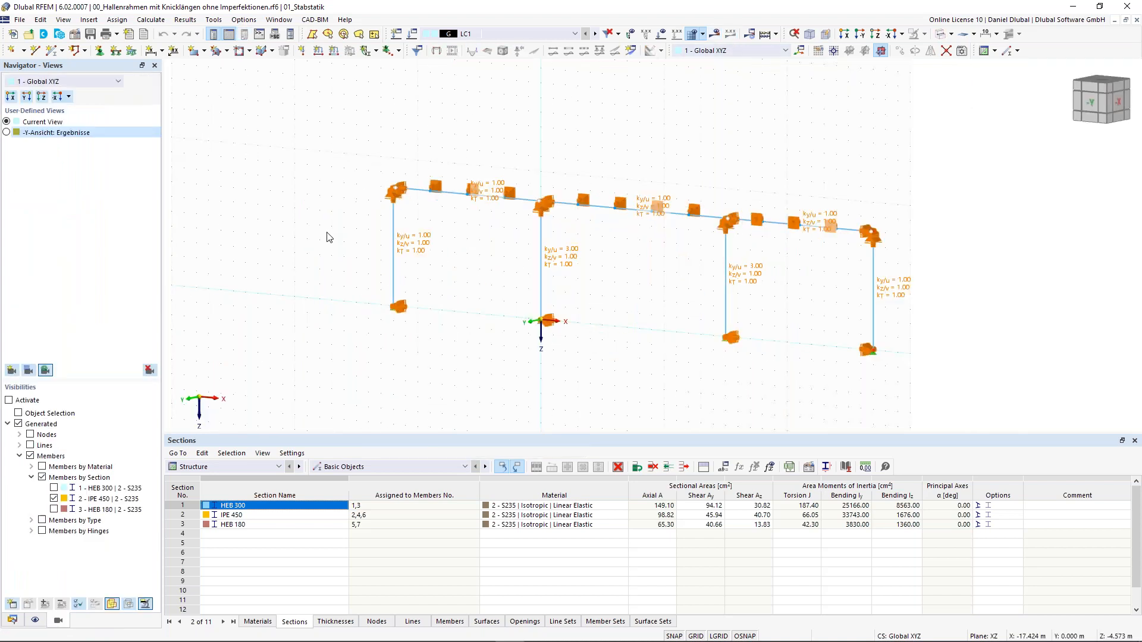
- Select the outer column on the -X side and review its member commands, including dividing and assignment
middle_drag(419, 242, 395, 239)
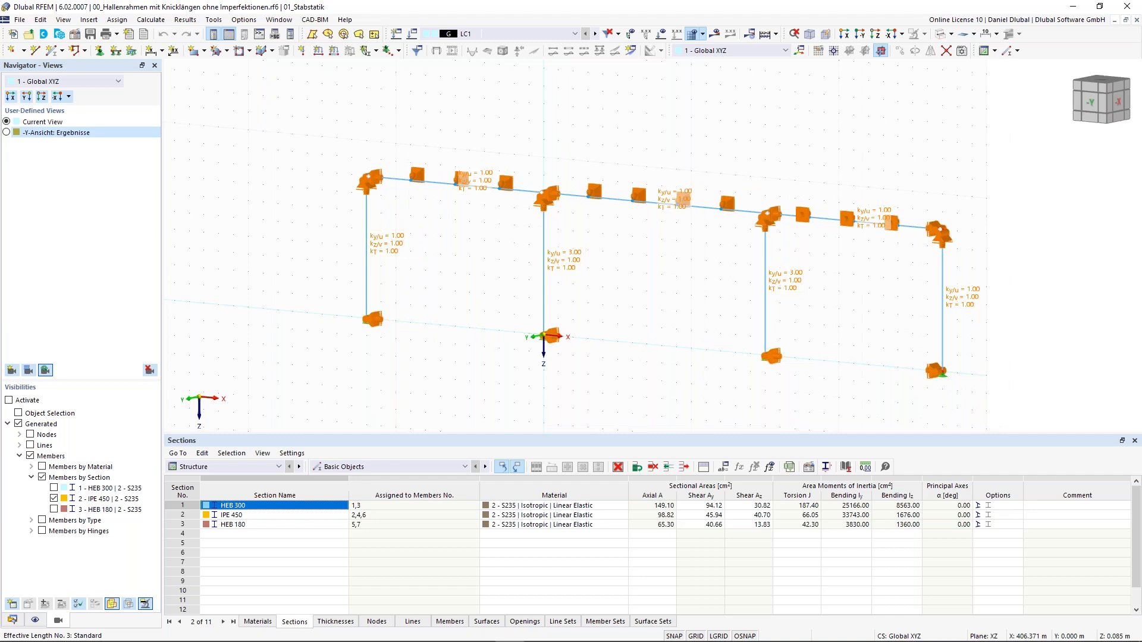
click(366, 254)
right_click(366, 254)
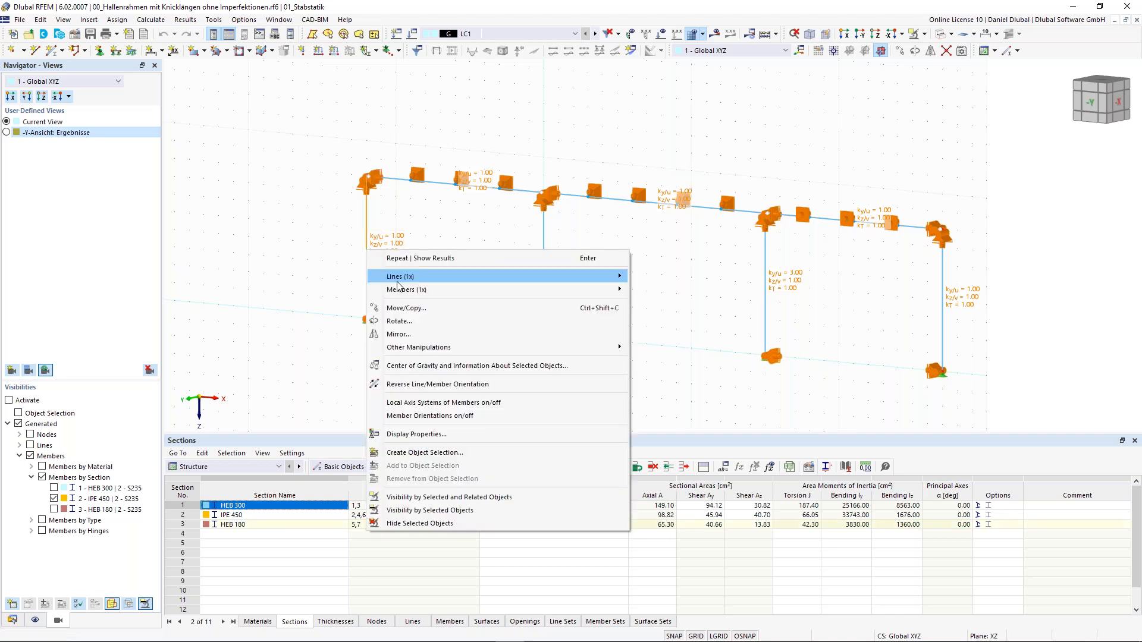
mouse_move(437, 289)
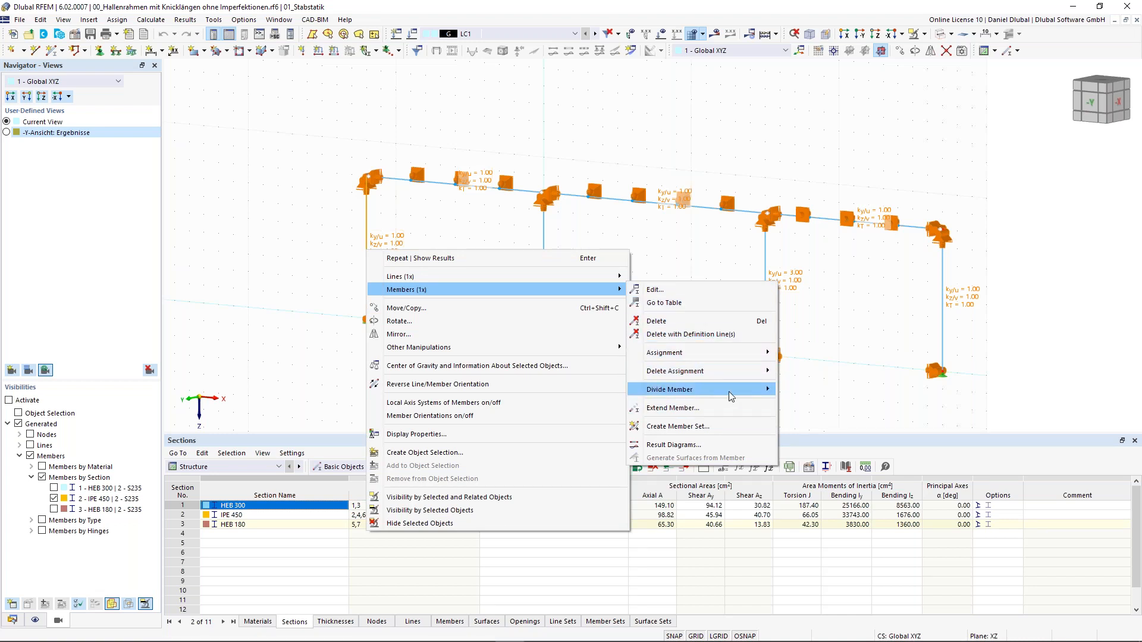
mouse_move(728, 360)
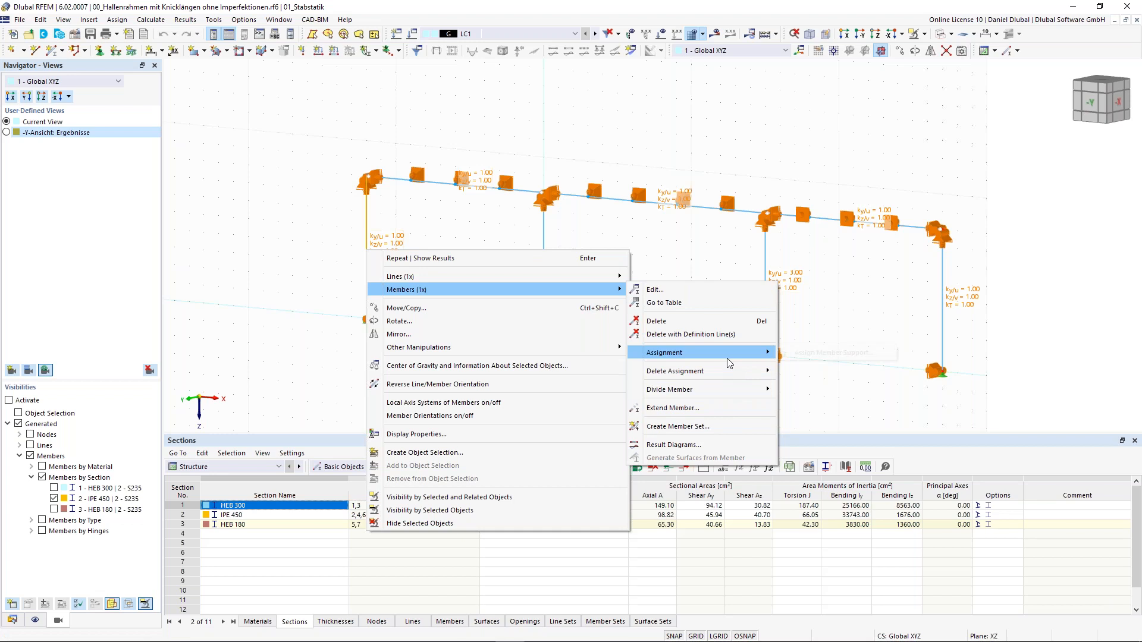
click(693, 242)
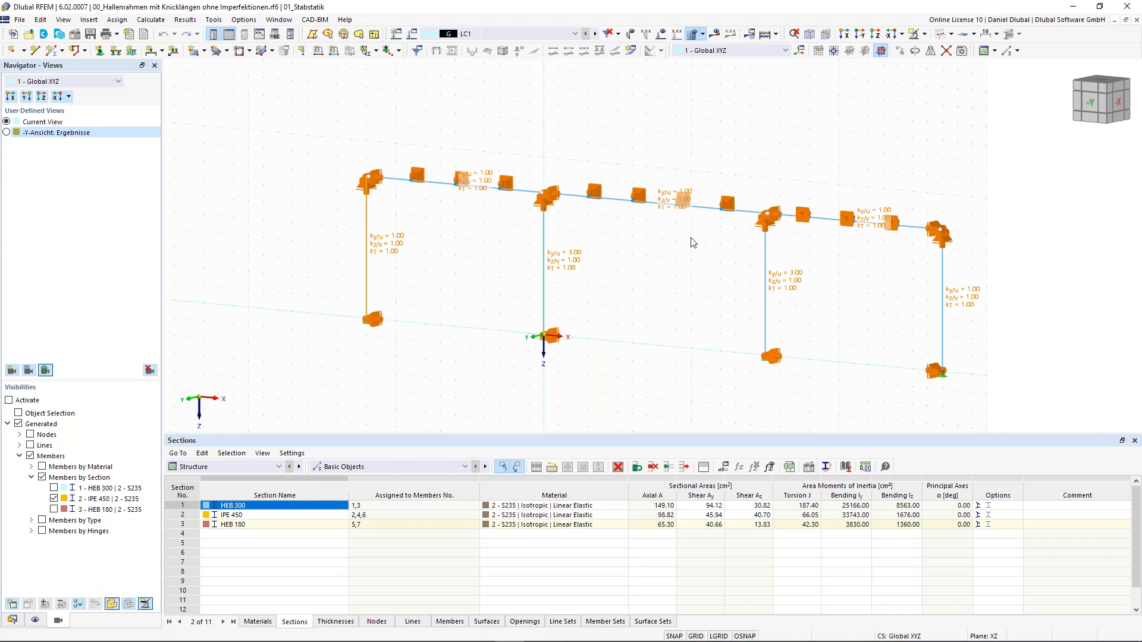
- Examine the wireframe hall frame from several directions and distances, including orientations set with the view cube
scroll(572, 268, down, 3)
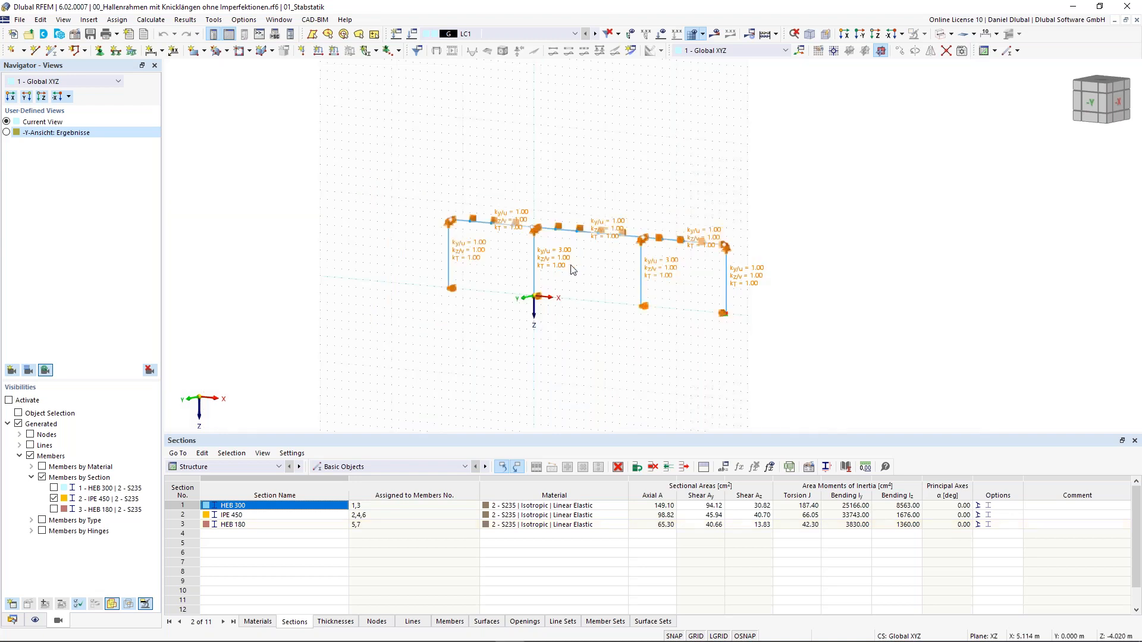
scroll(526, 273, up, 2)
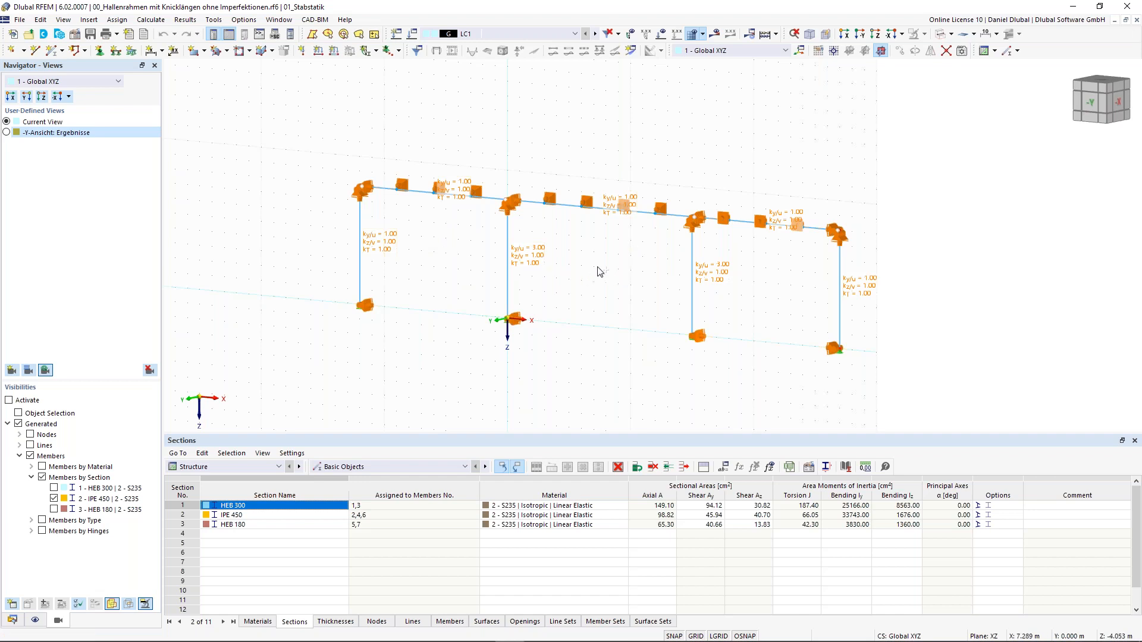
ctrl+middle_drag(598, 267, 764, 205)
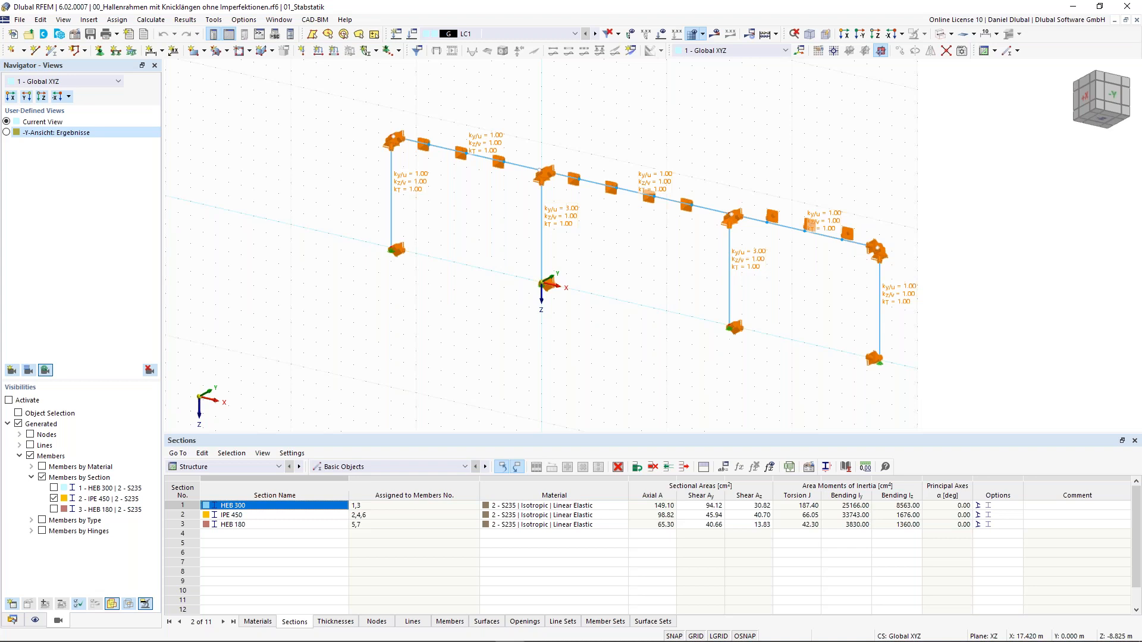
click(1092, 72)
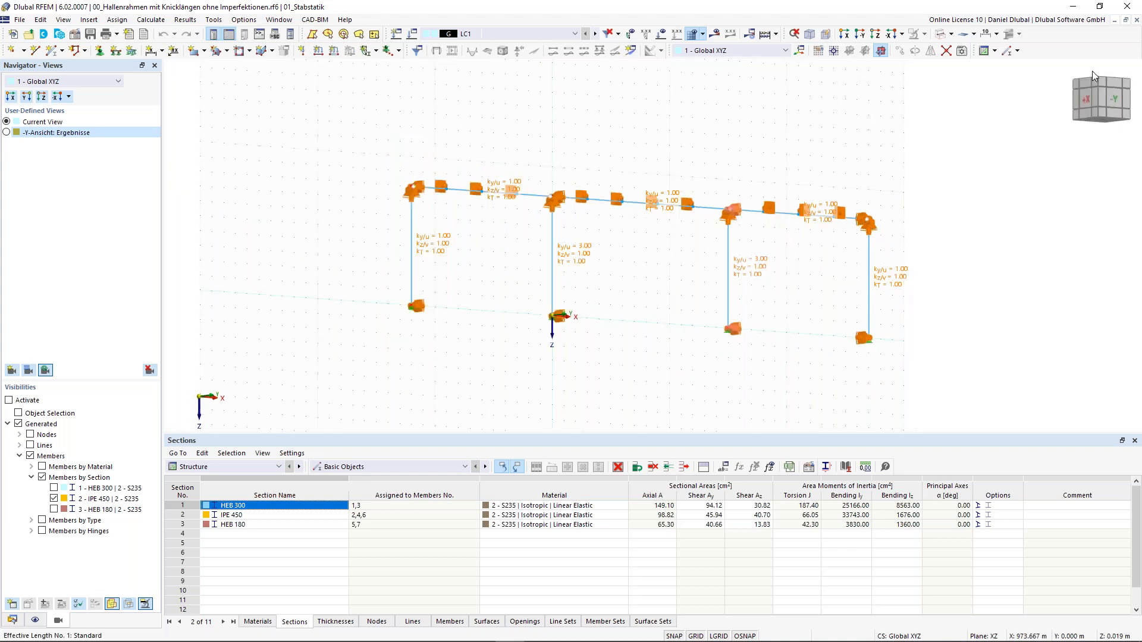
click(1111, 85)
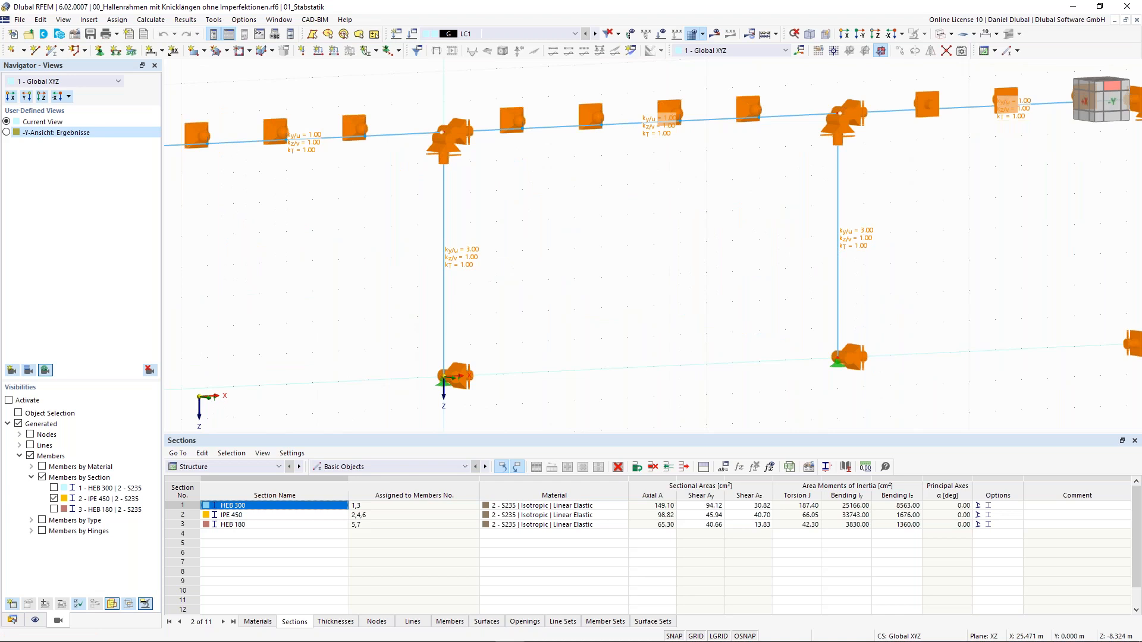
ctrl+middle_drag(717, 278, 720, 283)
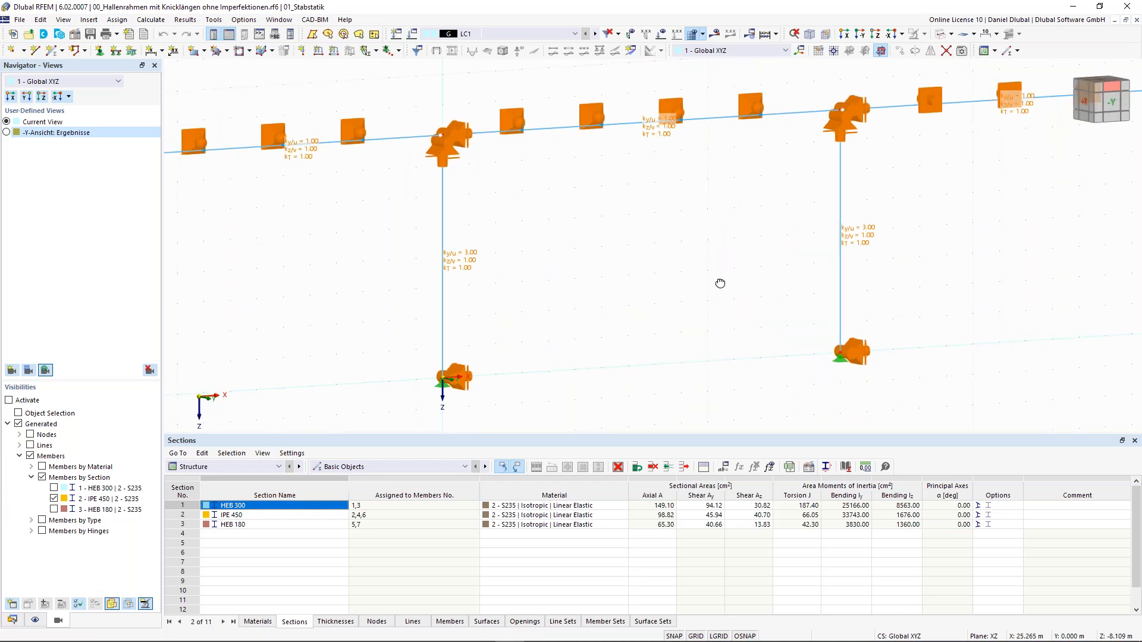
scroll(620, 247, down, 5)
ctrl+middle_drag(524, 214, 610, 158)
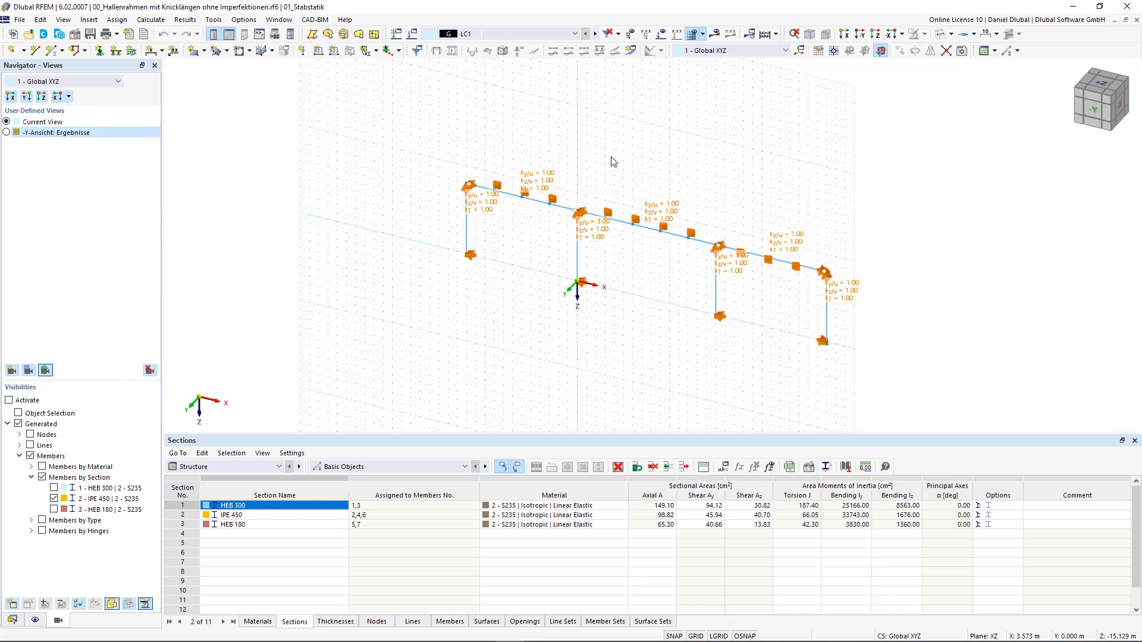
middle_drag(613, 162, 488, 160)
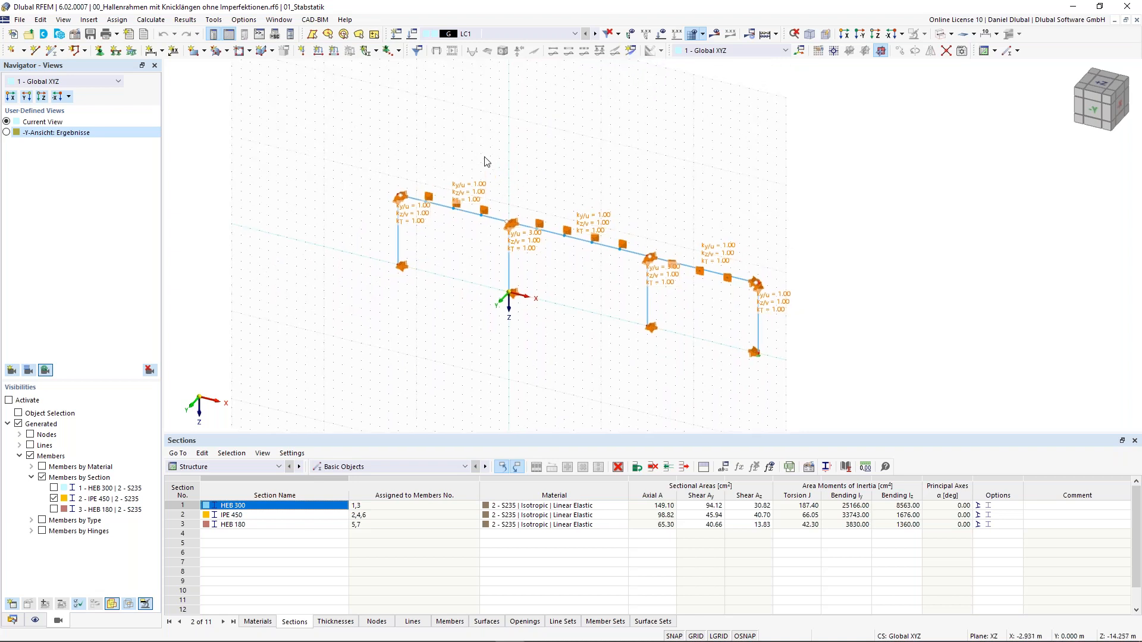
- Start a new model and name it Single-span Beam
click(21, 20)
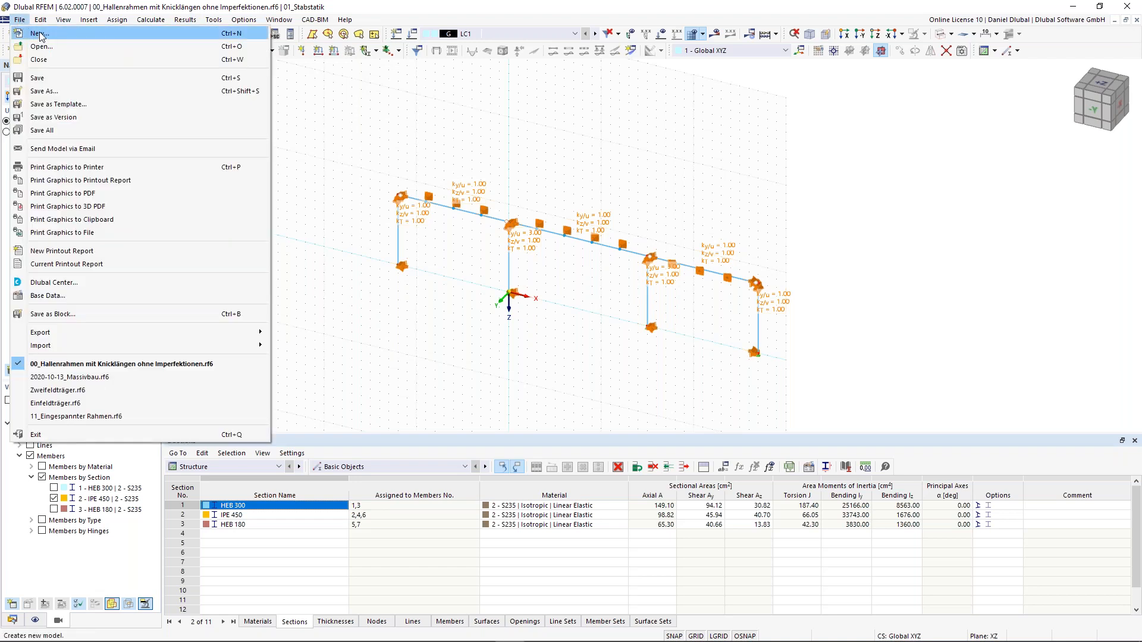
click(40, 34)
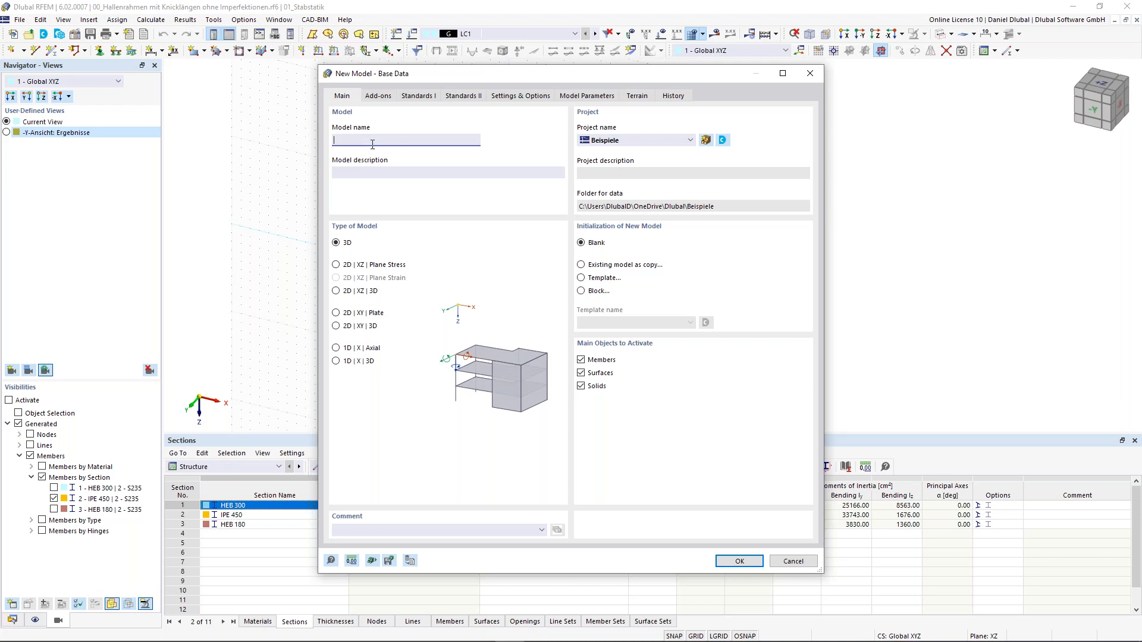
text(Single-span Beam)
- Assign the new model to project 01_Stabstatik within Schulungsreihe_Studenten and set its type to 2D | XZ | Plane Stress
click(606, 140)
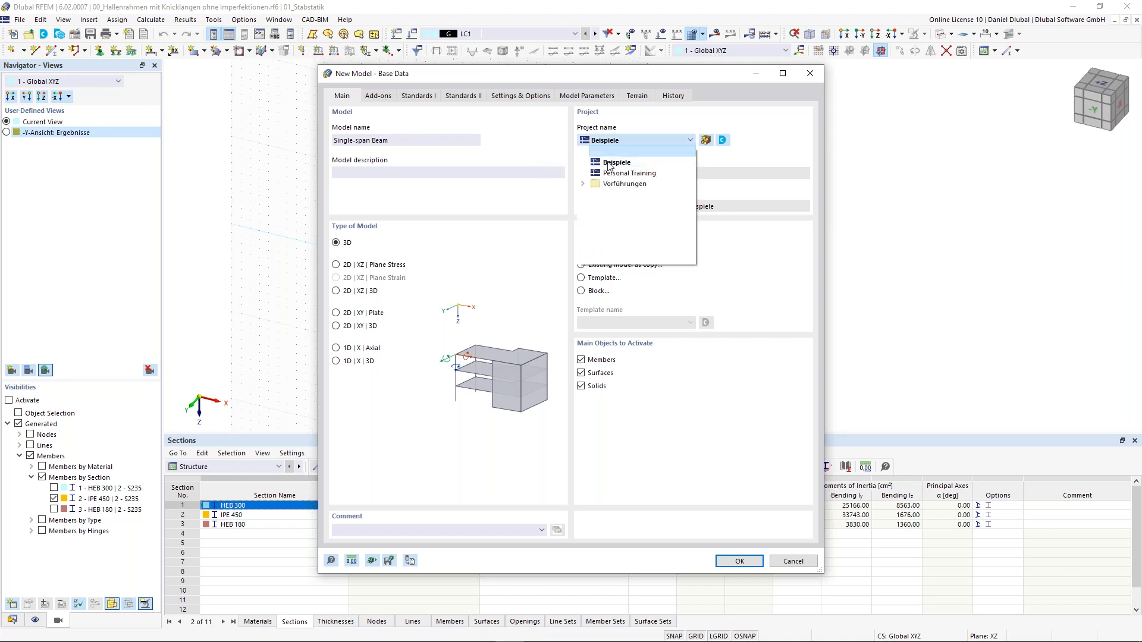
click(606, 138)
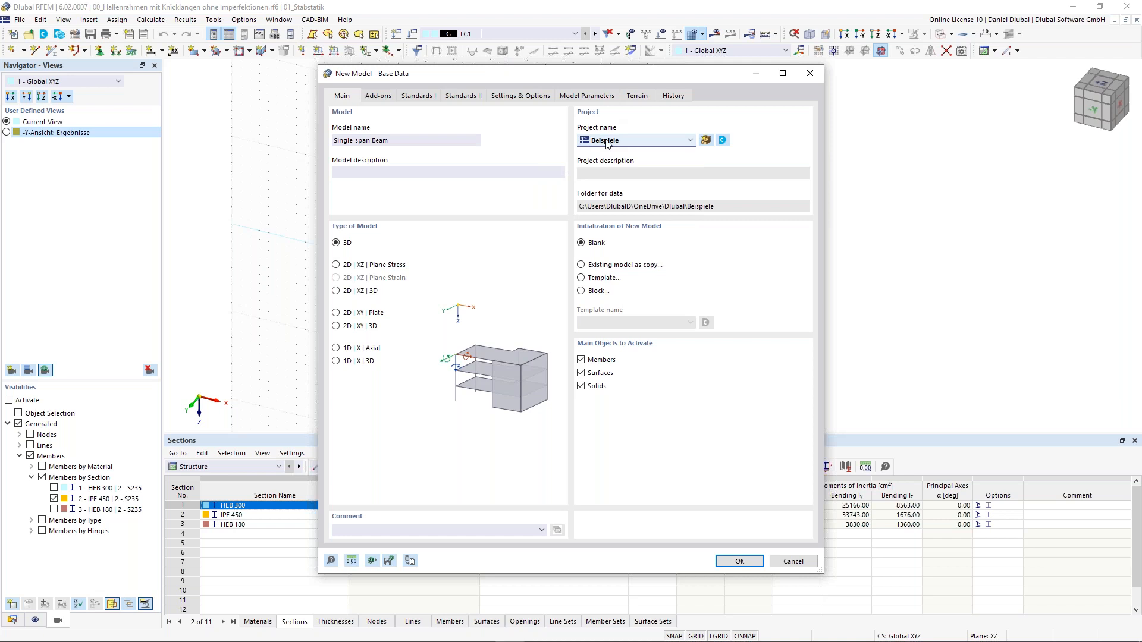
click(607, 142)
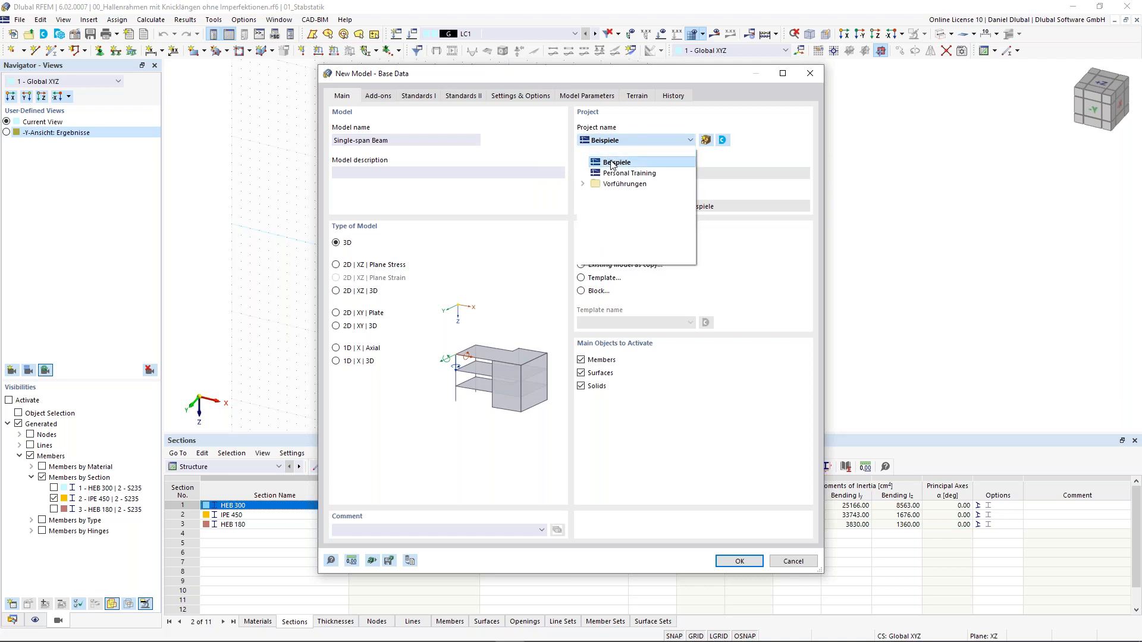
click(583, 183)
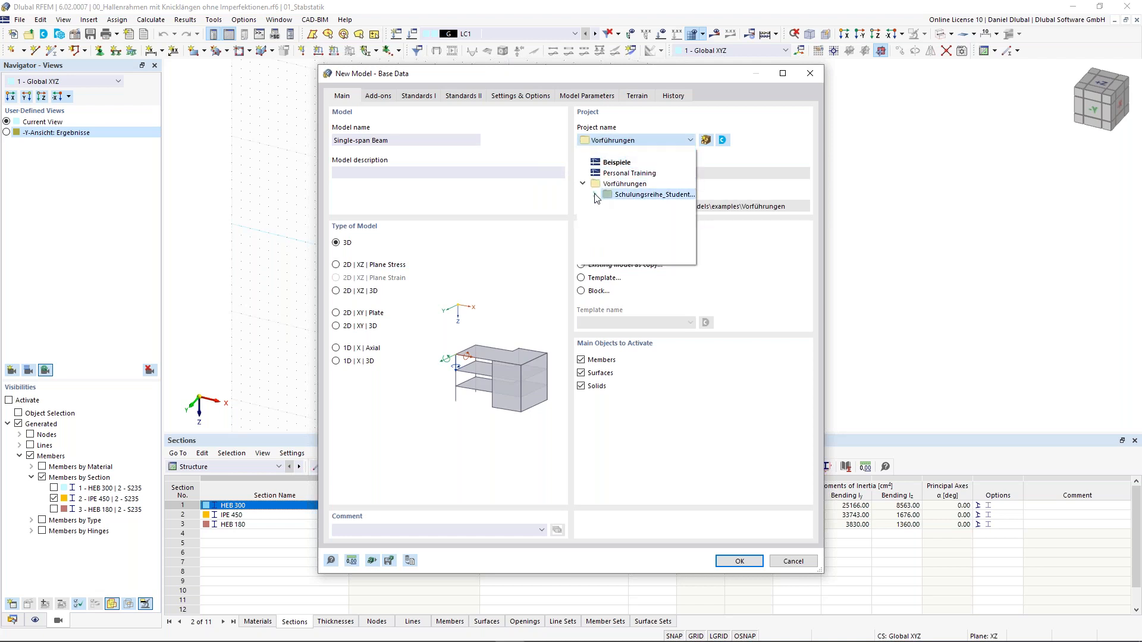
click(595, 195)
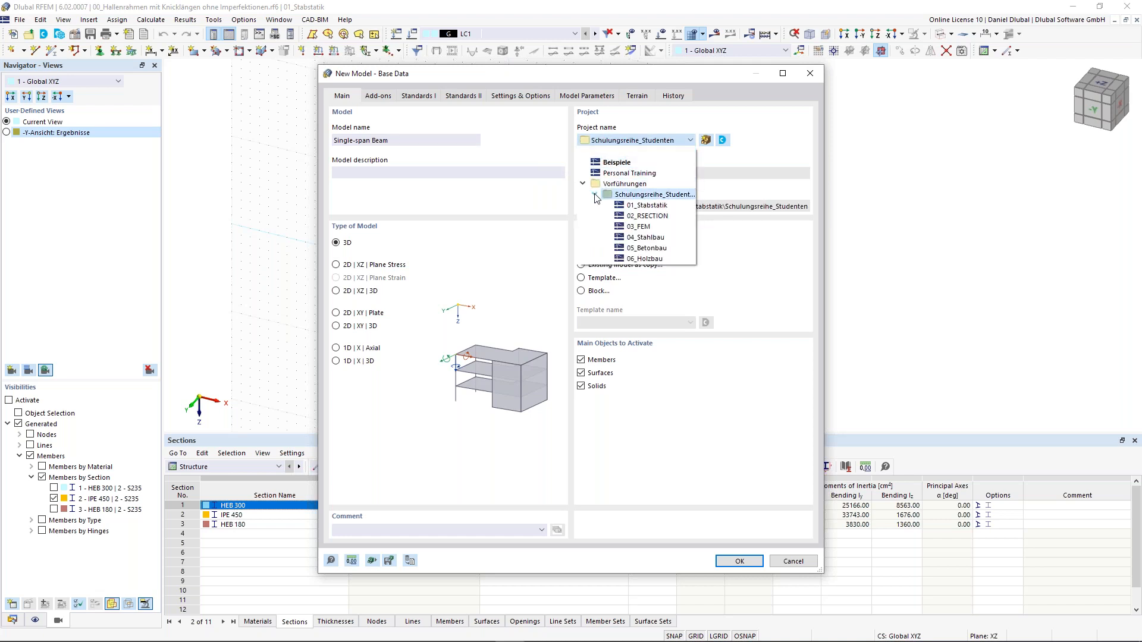
click(654, 206)
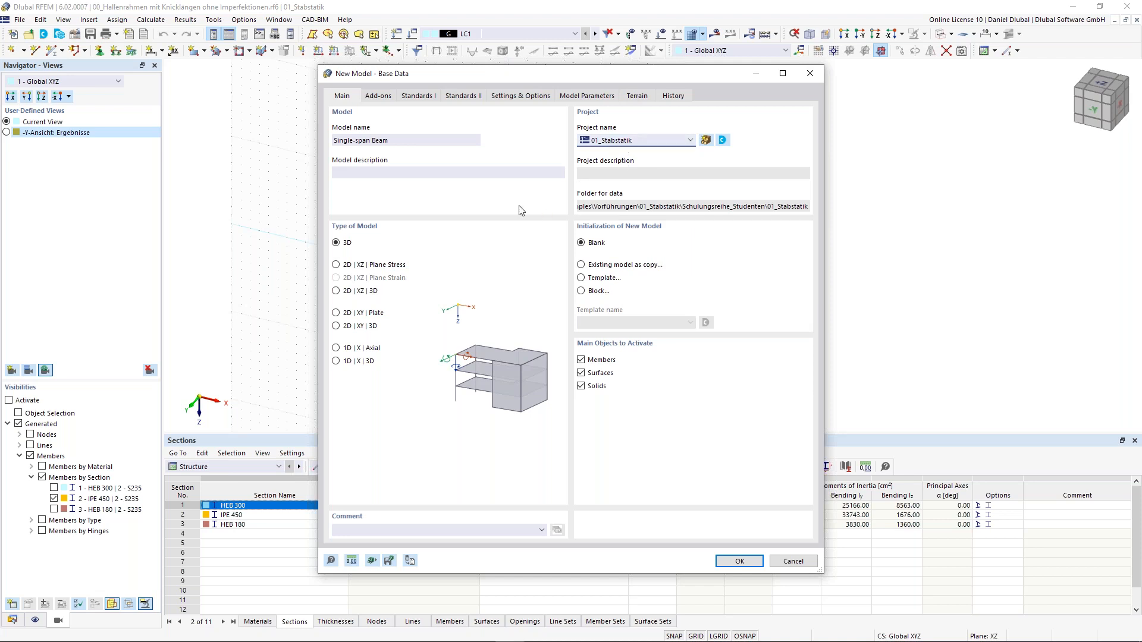
click(336, 265)
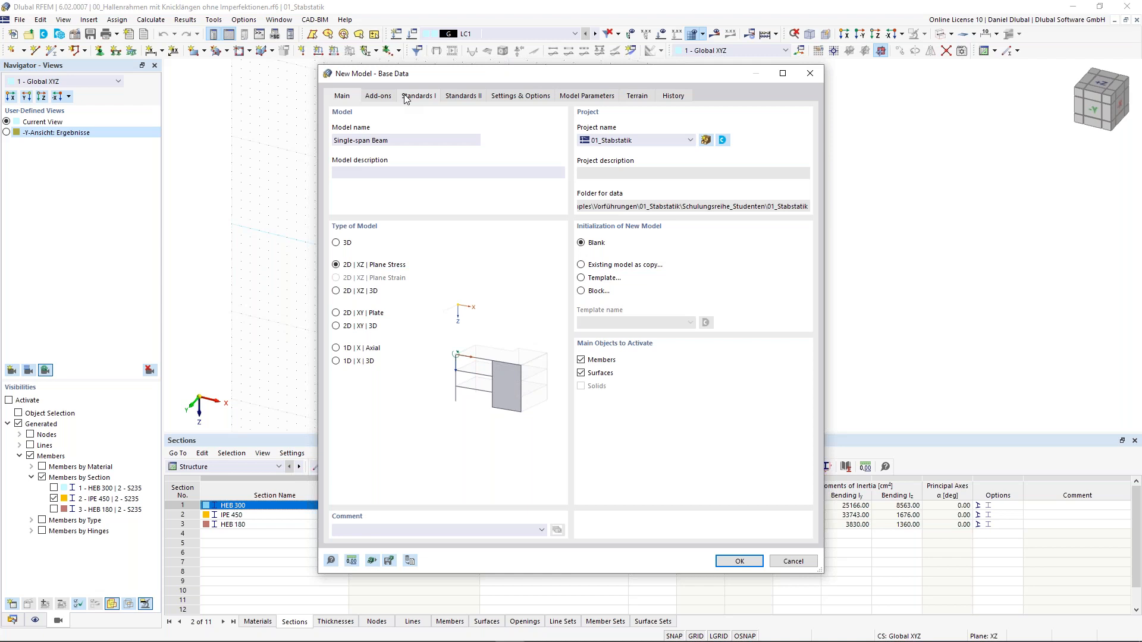
- Review the unit choices for model lengths in the units and decimal places settings, leaving them unchanged
click(351, 561)
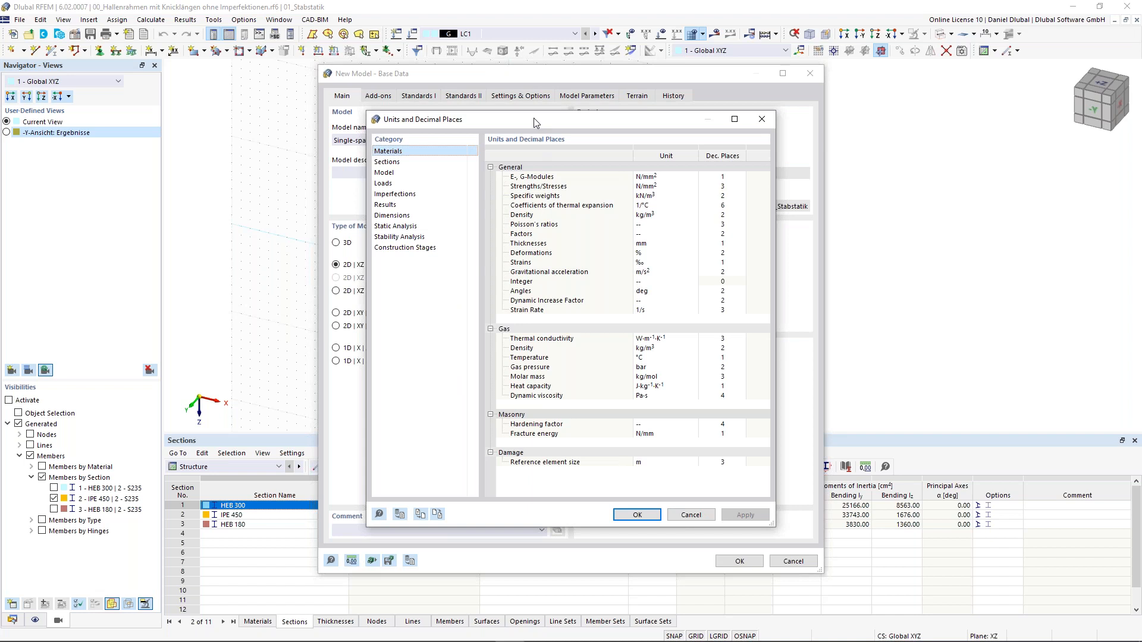
click(408, 173)
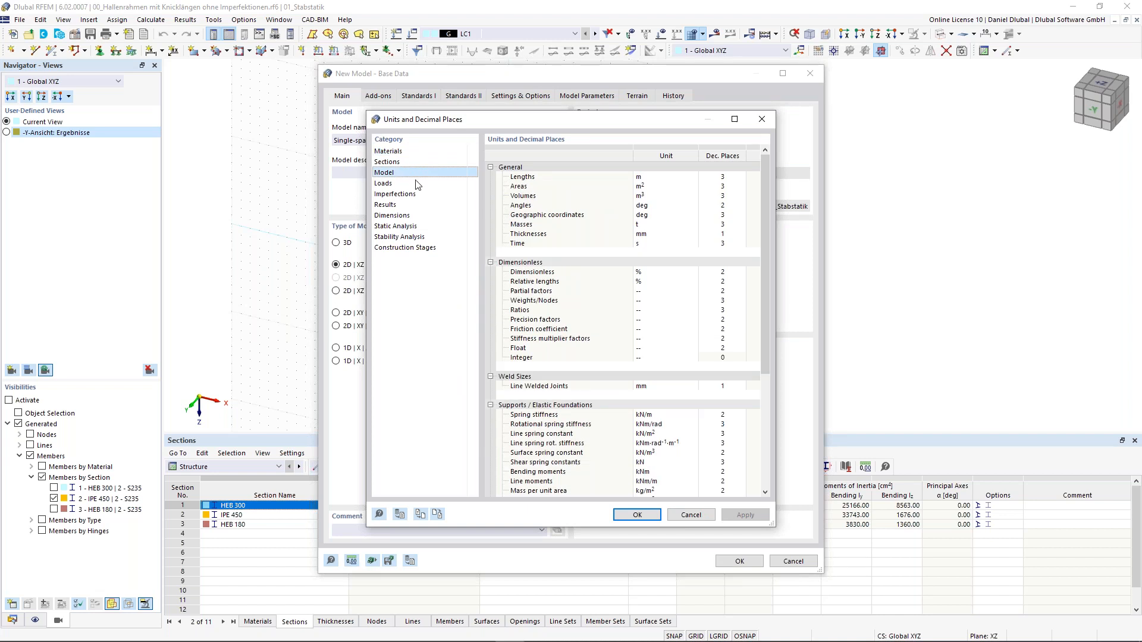
click(654, 177)
click(692, 176)
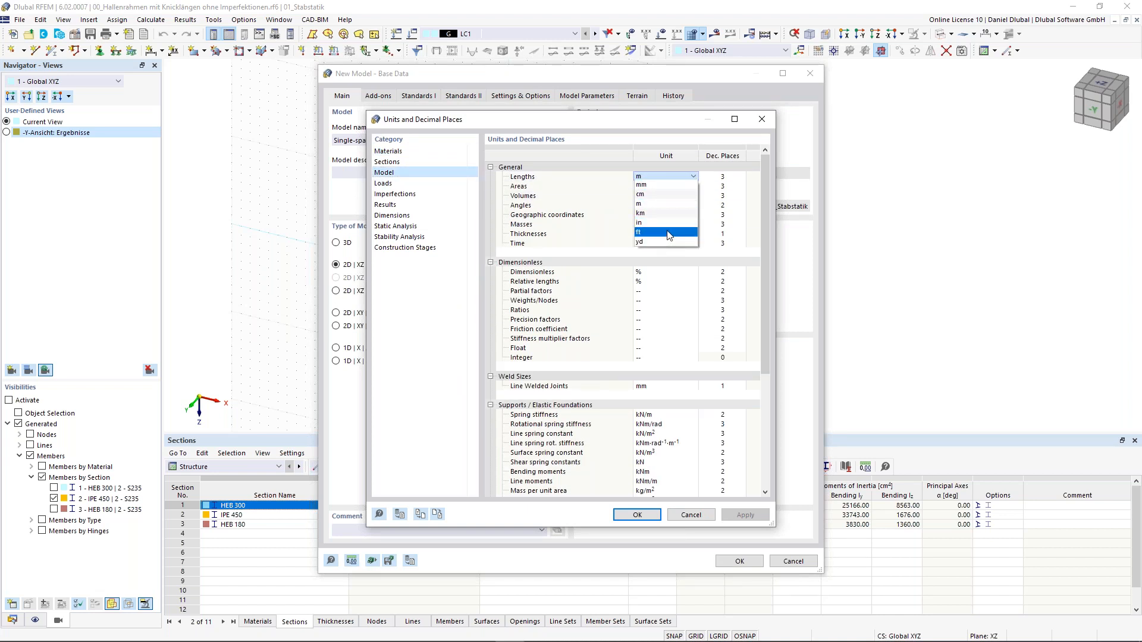
click(644, 121)
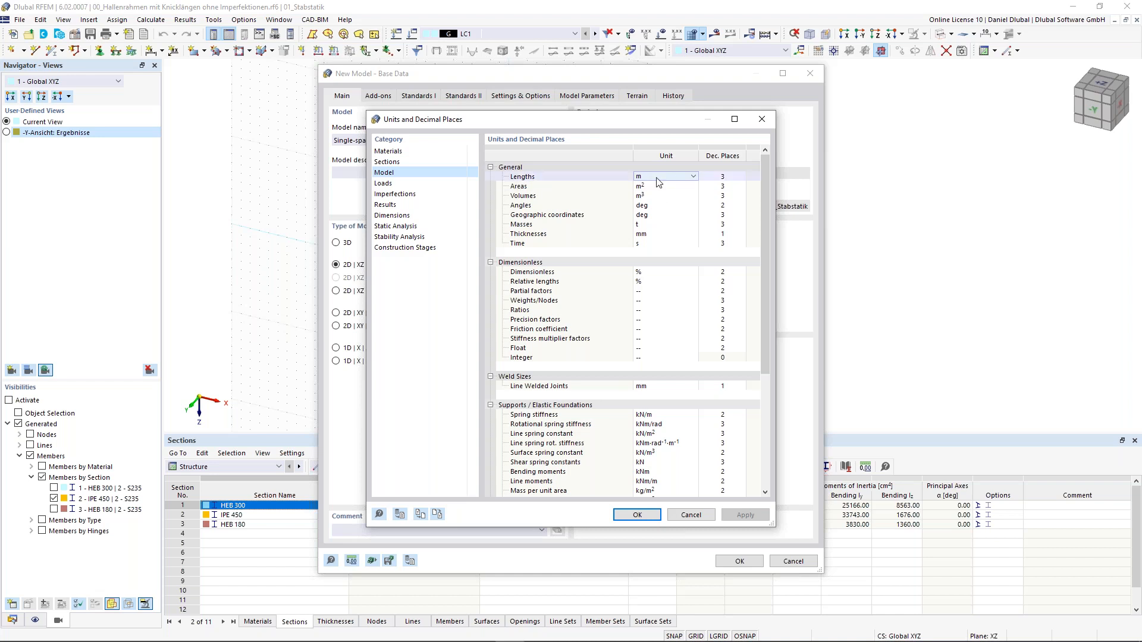
click(762, 125)
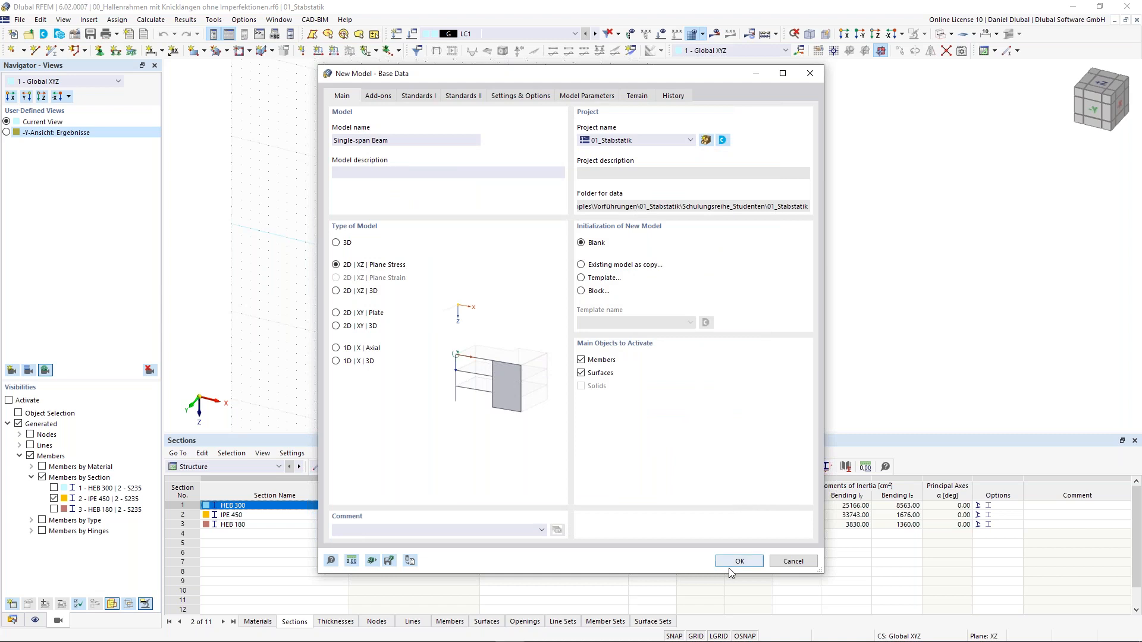
- Create the model from the base data and place a node at the origin, X 0 and Z 0
click(738, 561)
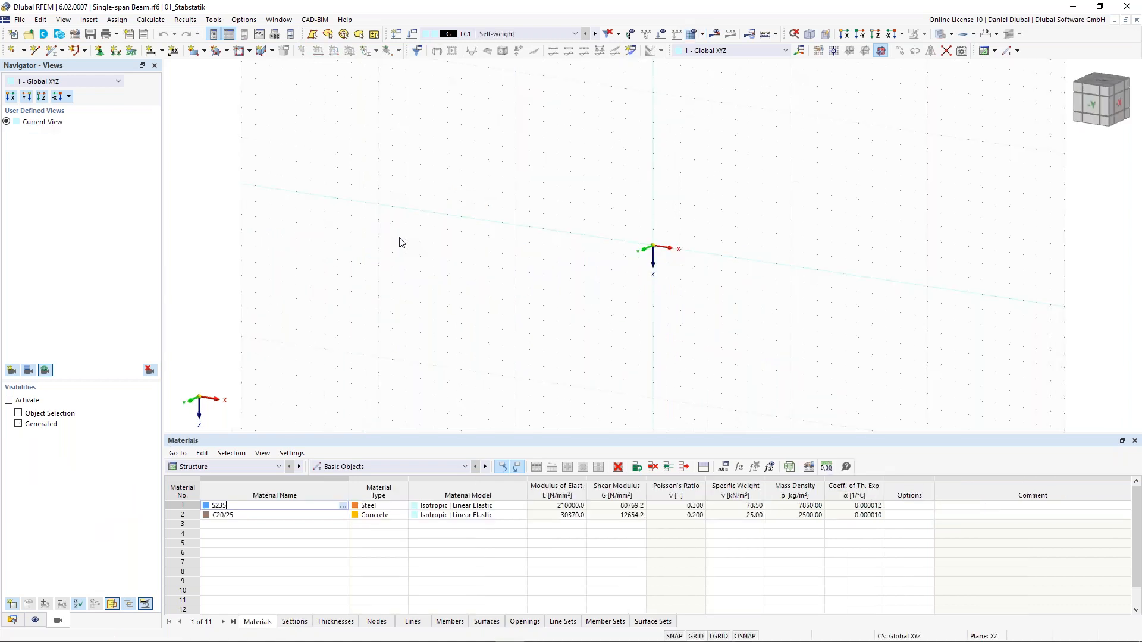
middle_drag(696, 181, 637, 200)
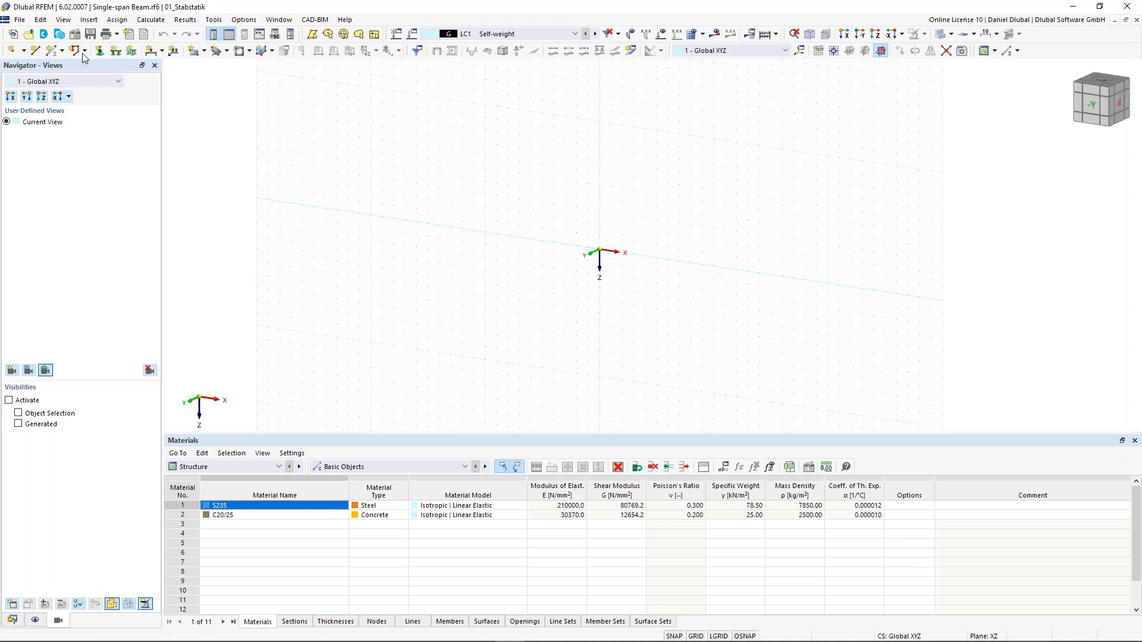
click(12, 51)
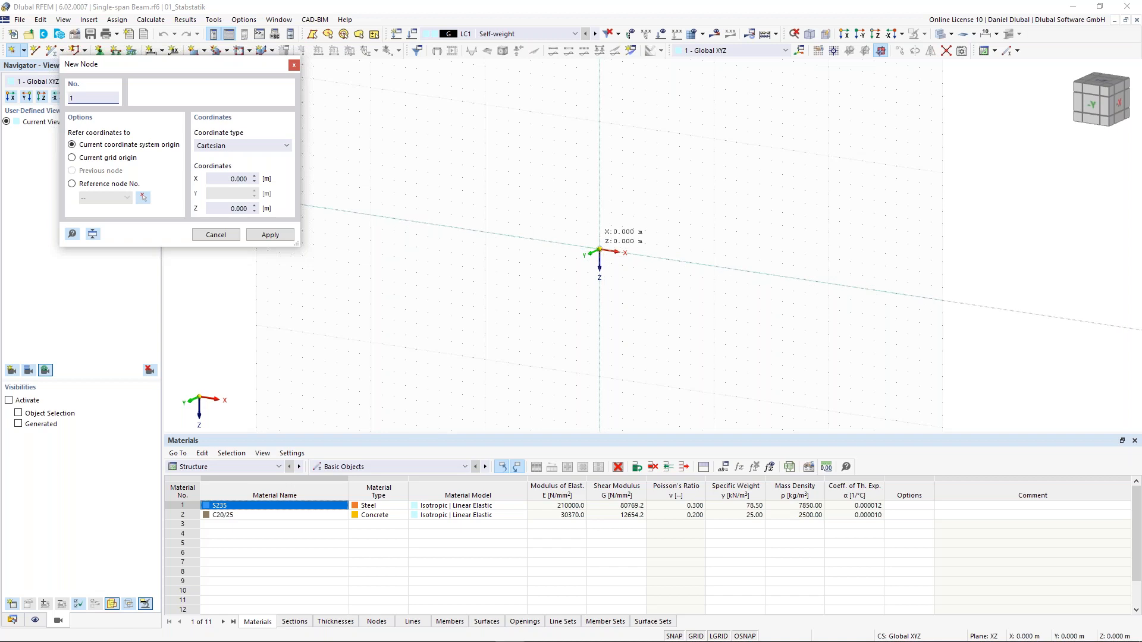
click(599, 249)
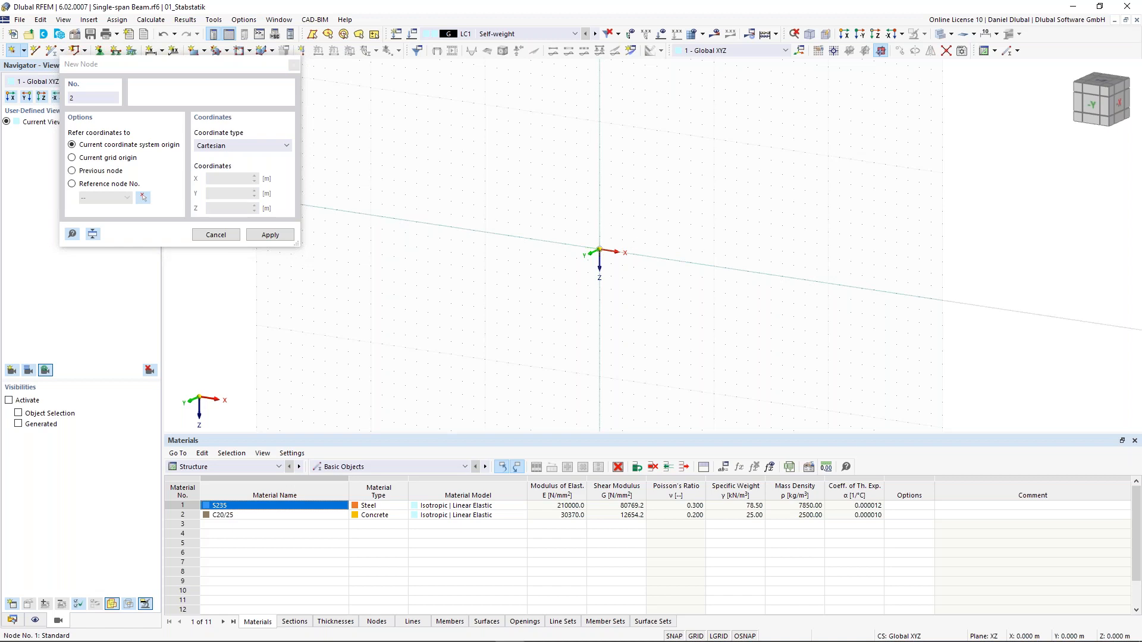
- Place a second node on the global X axis at X 7.5 m and Z 0, and end node input
scroll(692, 259, up, 1)
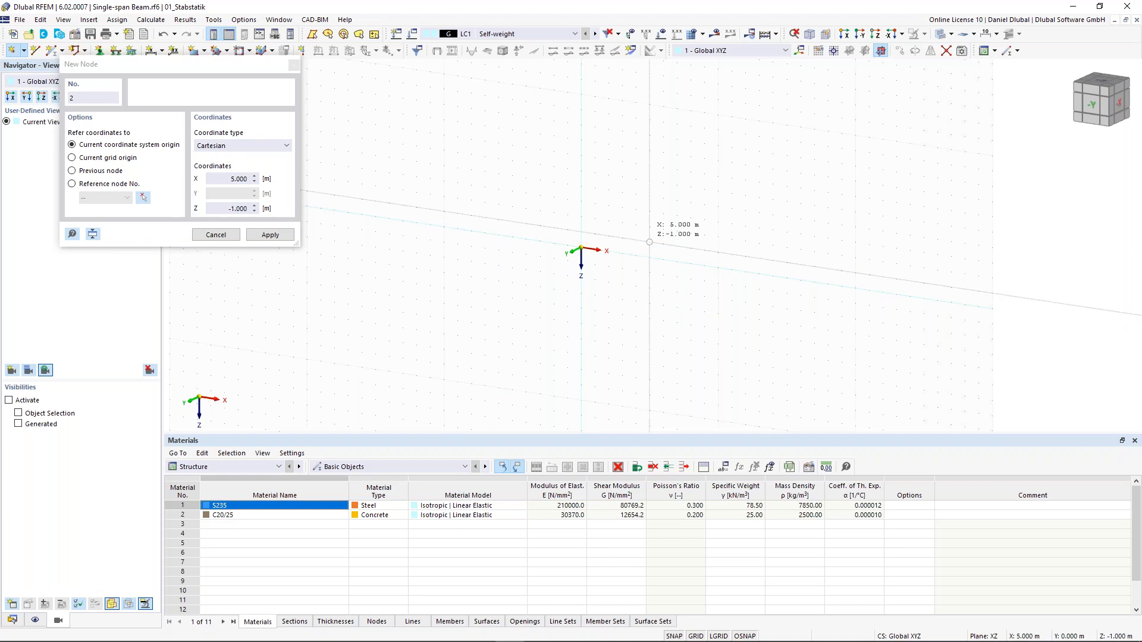
scroll(651, 252, up, 2)
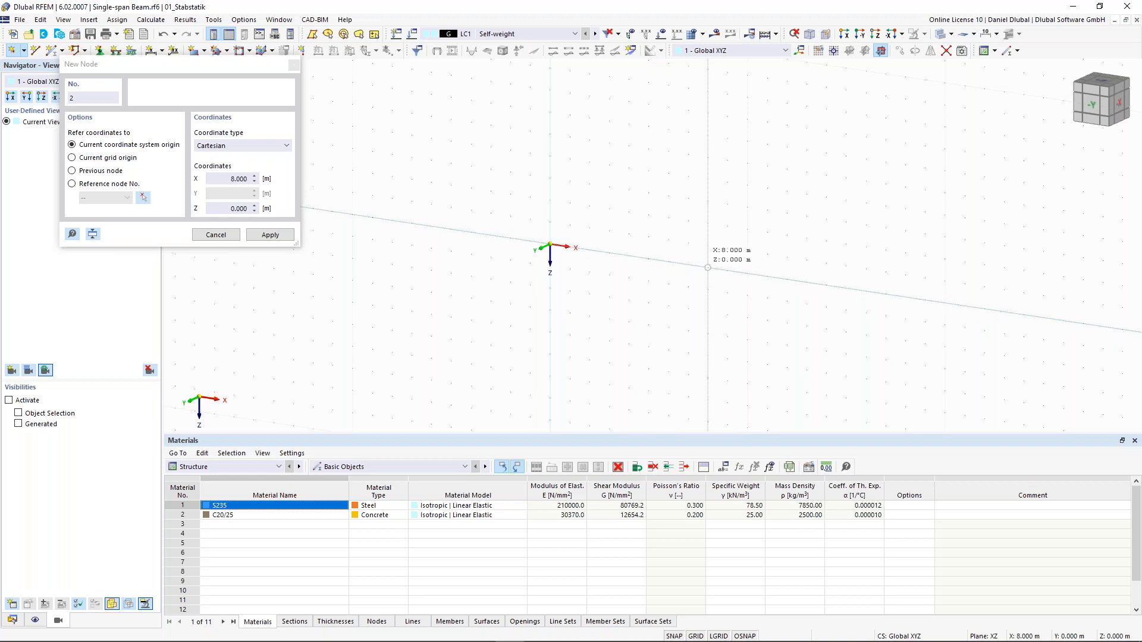
click(233, 177)
double_click(233, 178)
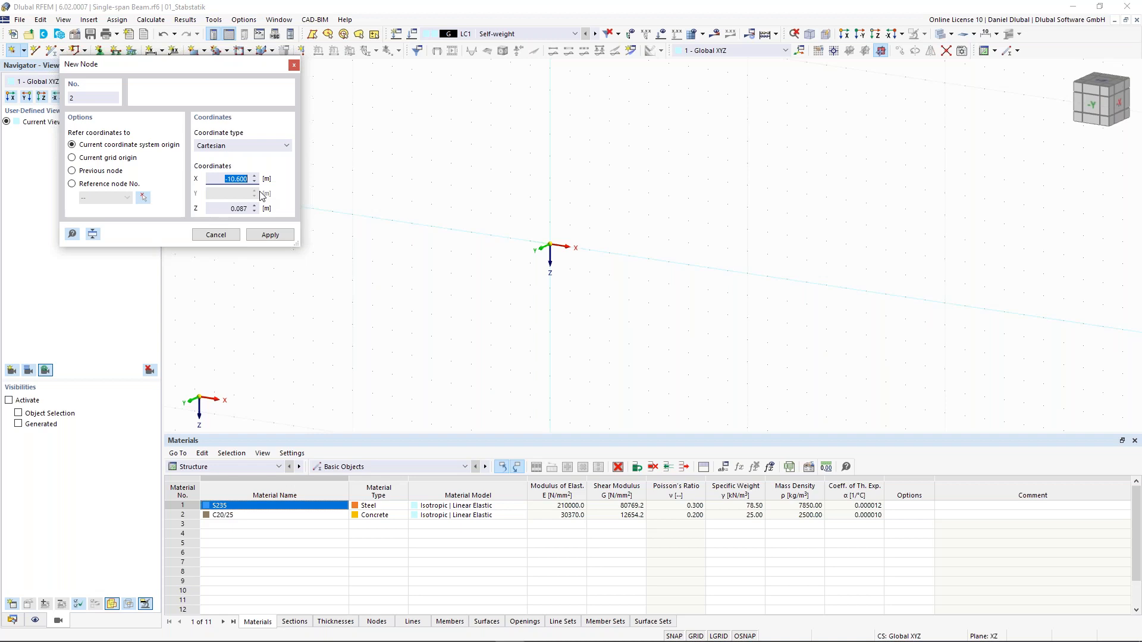
key(Escape)
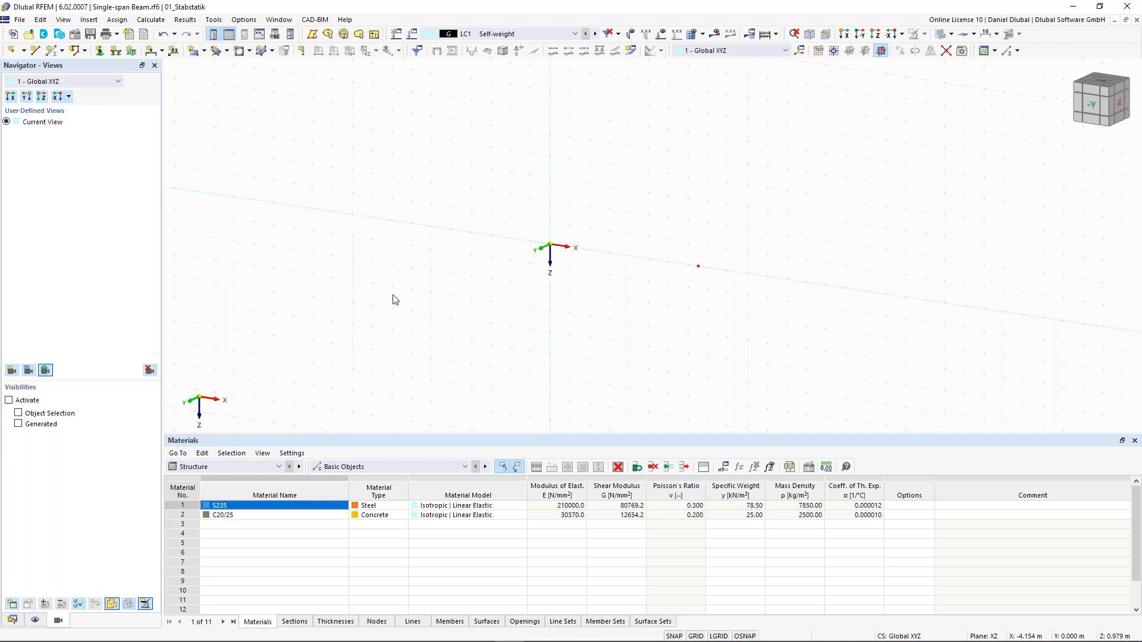
- Hide the global coordinate system axes at the zero point in the display settings
click(36, 620)
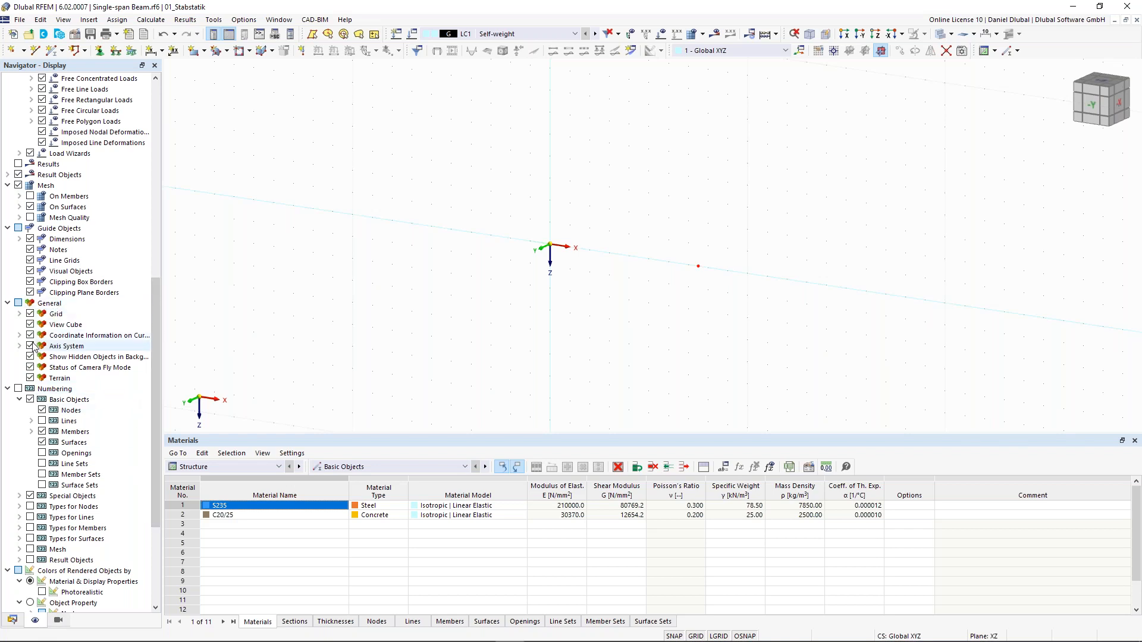
click(20, 346)
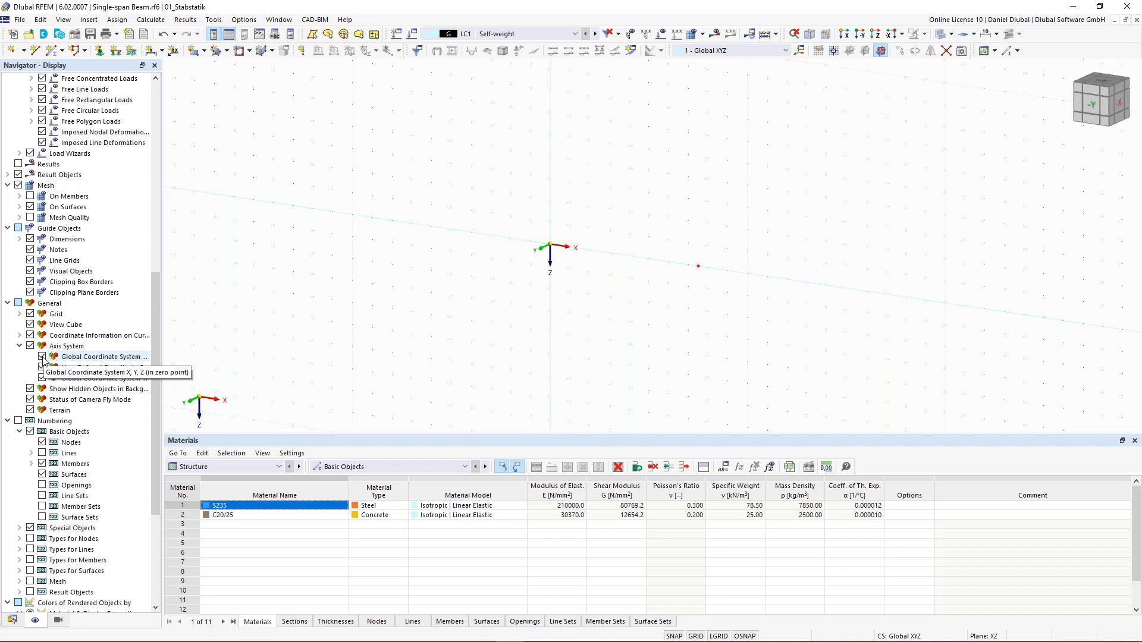
click(42, 357)
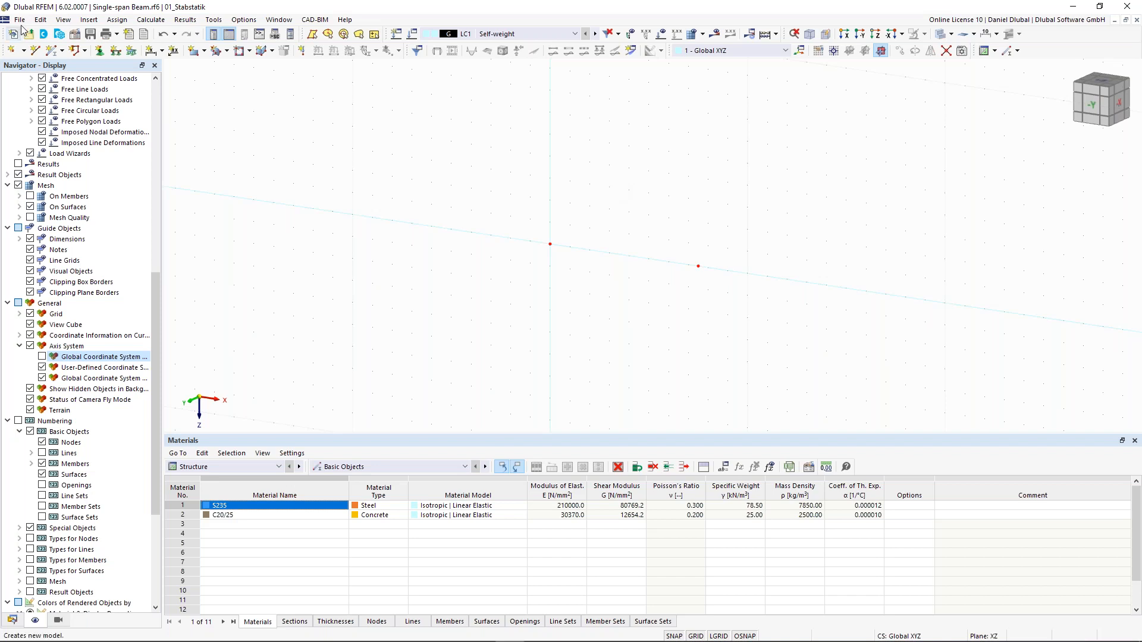
- Draw a single line from the node at the origin to the second node on the X axis
click(36, 54)
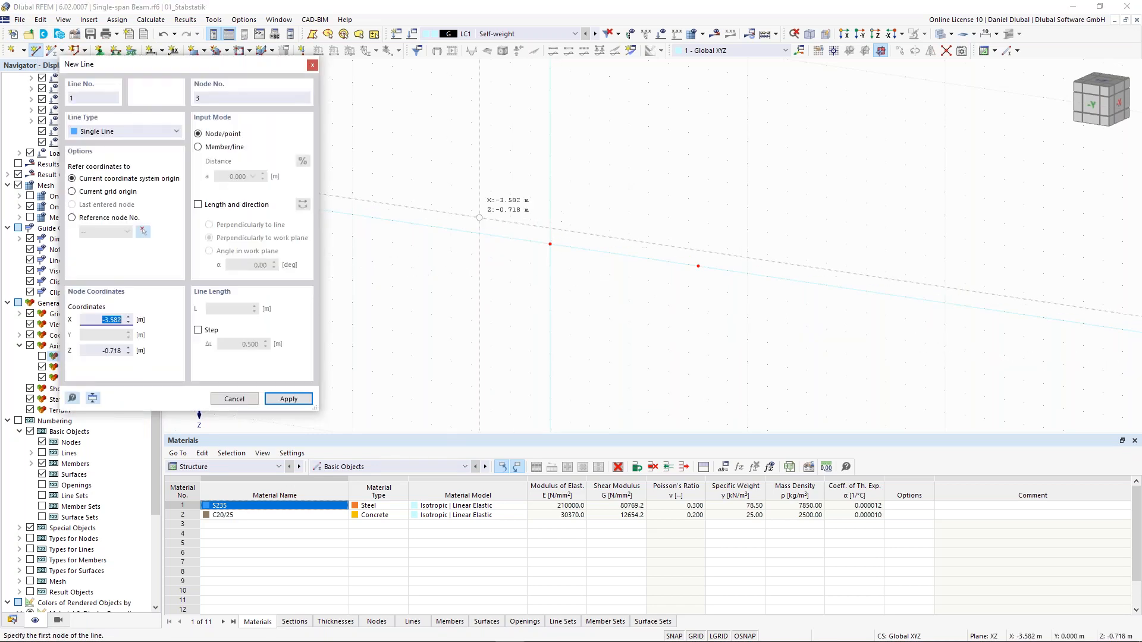
click(550, 244)
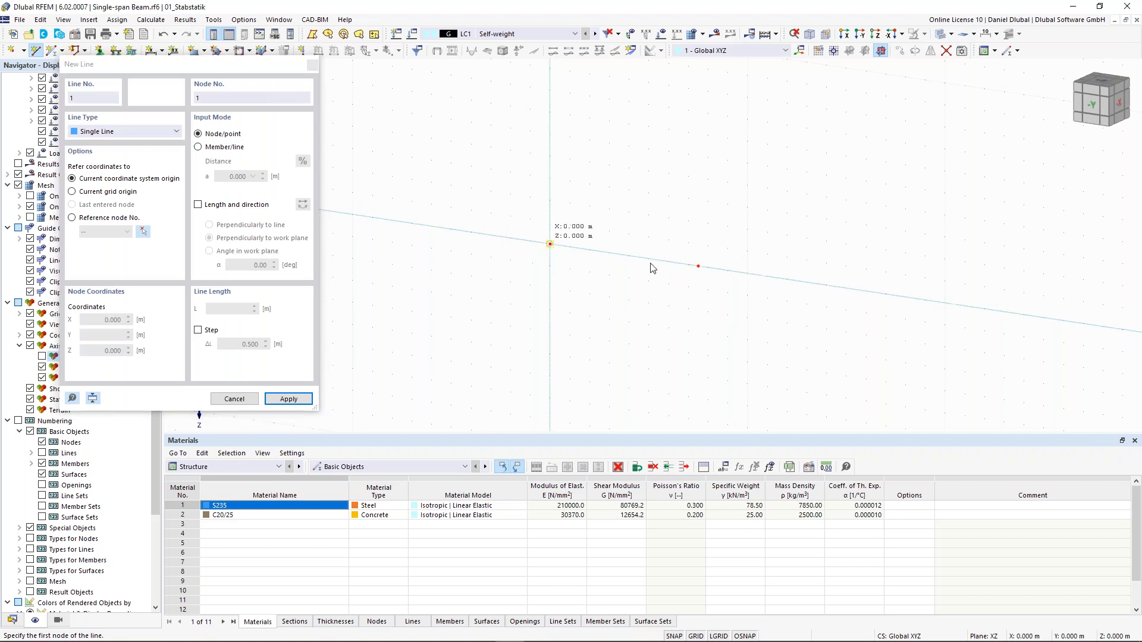
click(698, 266)
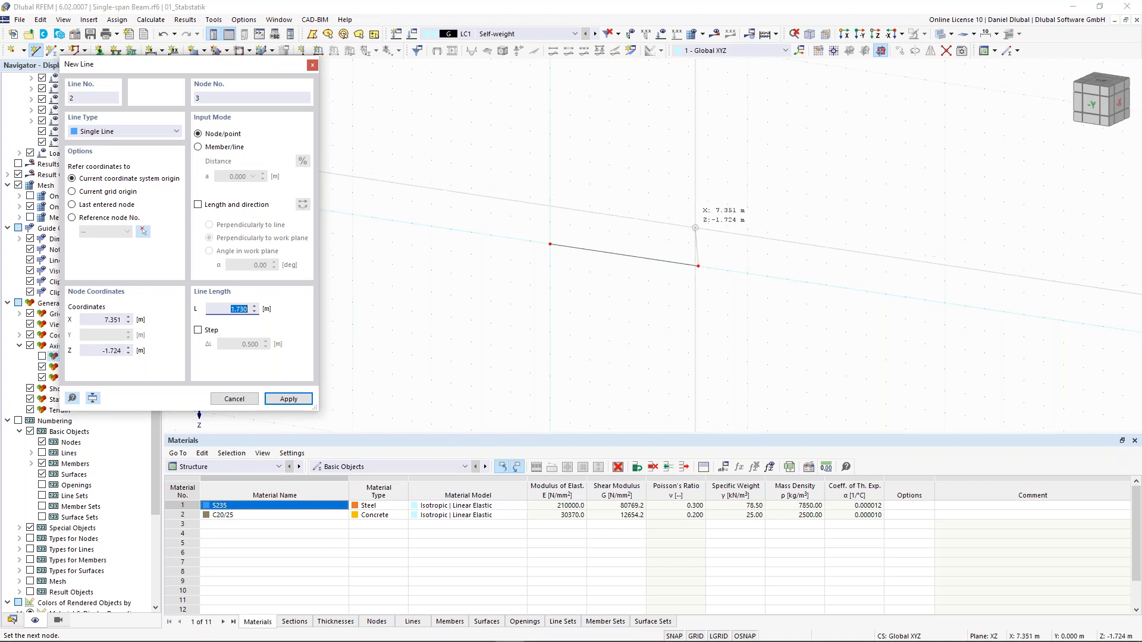
right_click(696, 228)
right_click(695, 228)
right_click(696, 228)
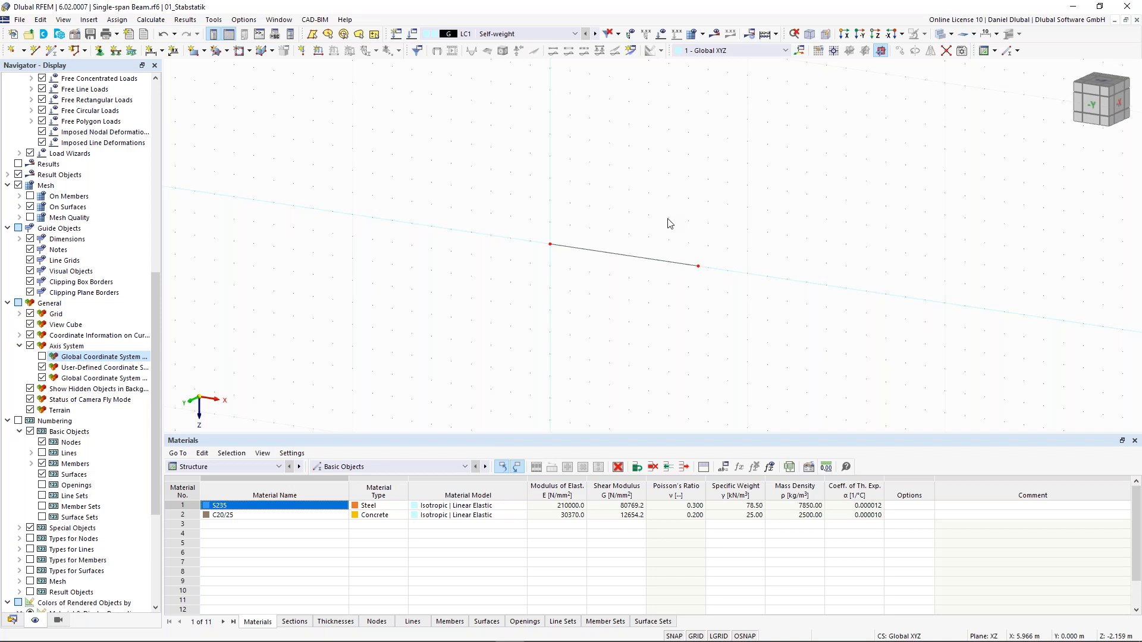
- Edit the line to add a new member on it and set the member type to Definable Stiffness
click(633, 260)
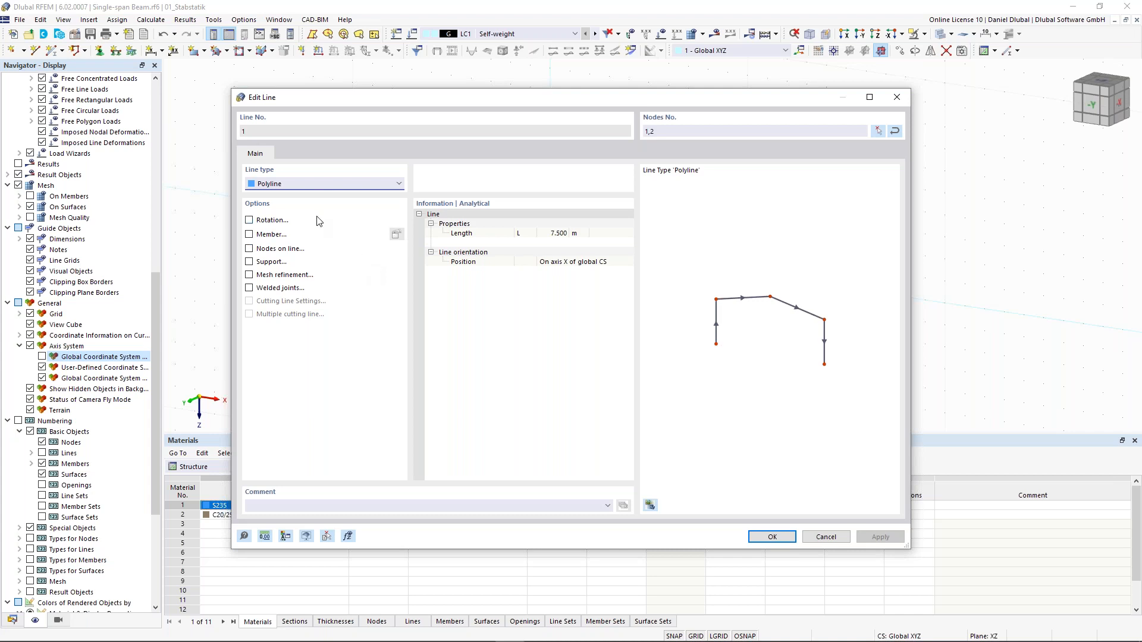
click(248, 236)
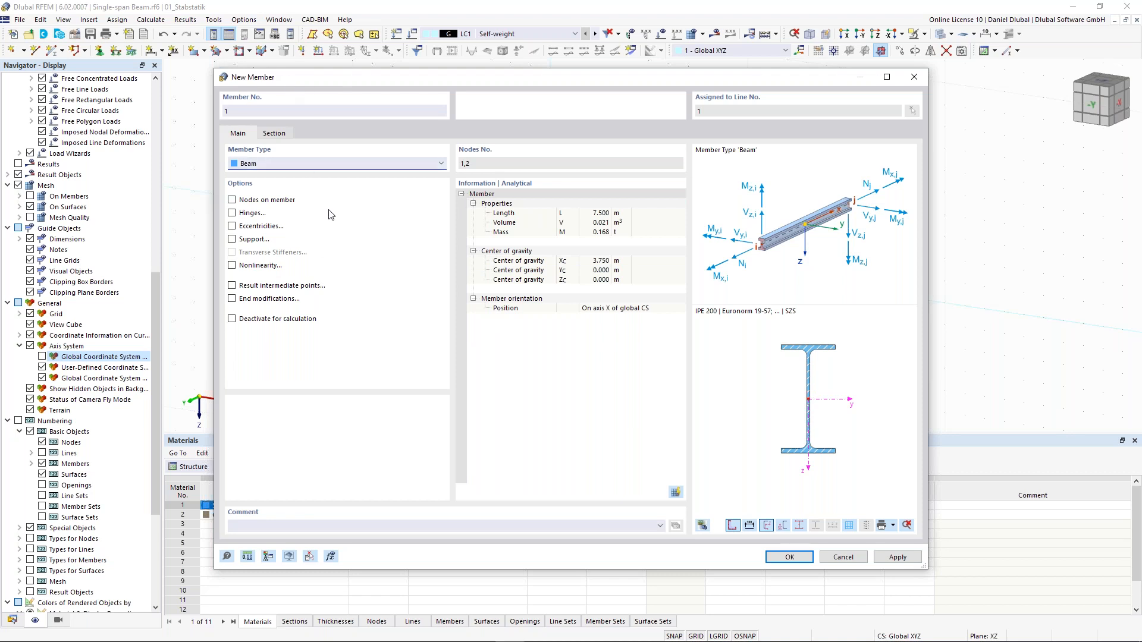
click(283, 165)
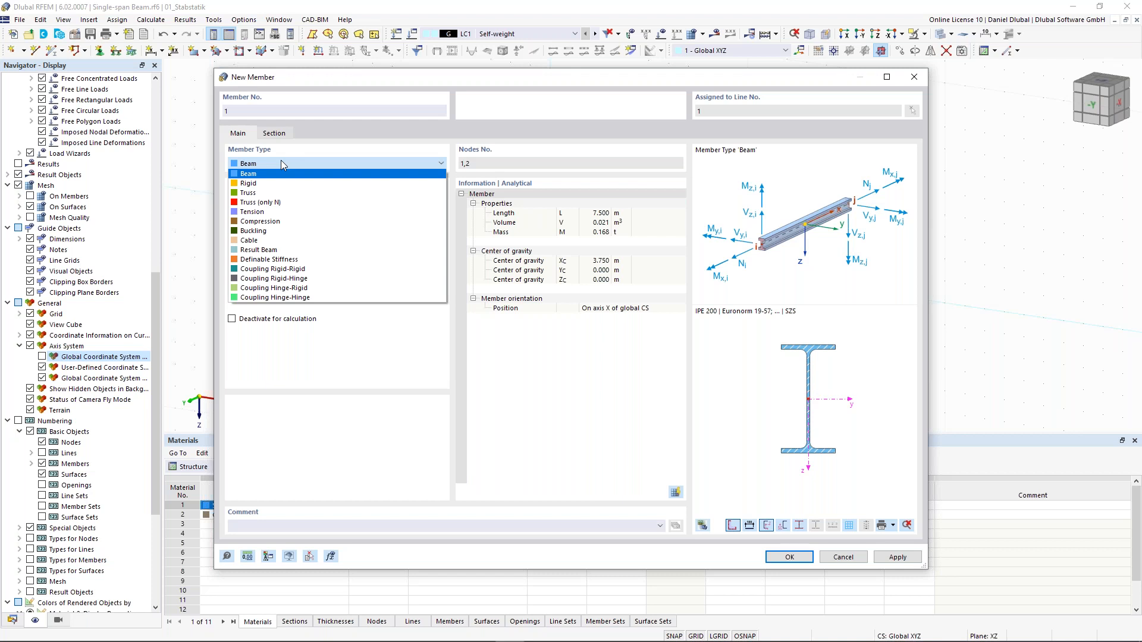
click(286, 262)
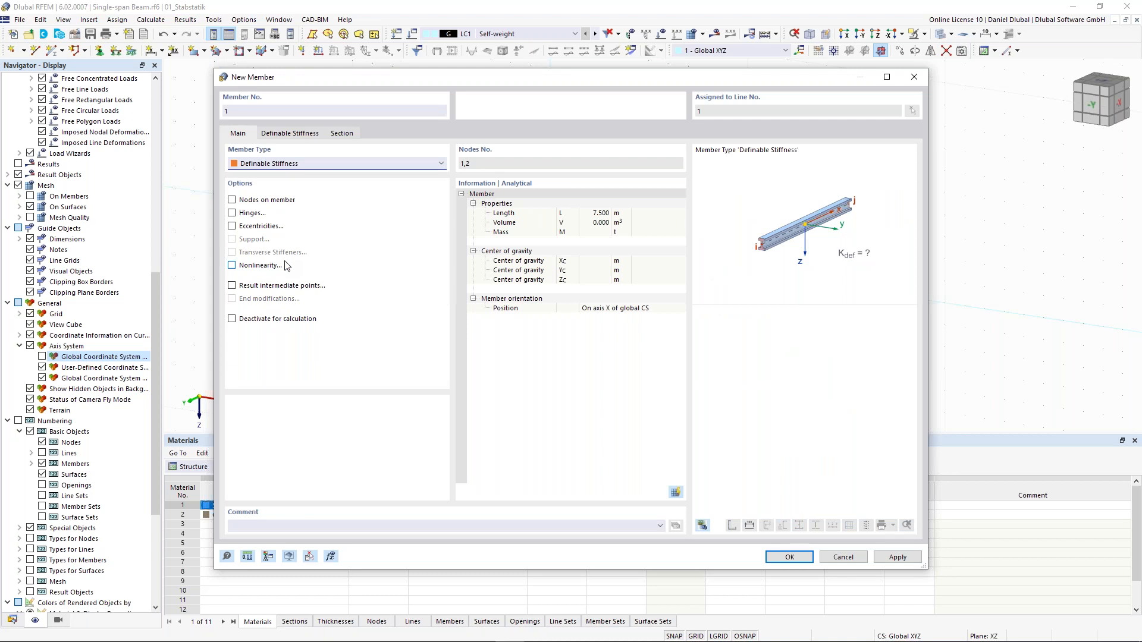
- Create a new member definable stiffness with torsional stiffness GIt and bending stiffnesses EIy and EIz of 1 kNm² each
click(292, 134)
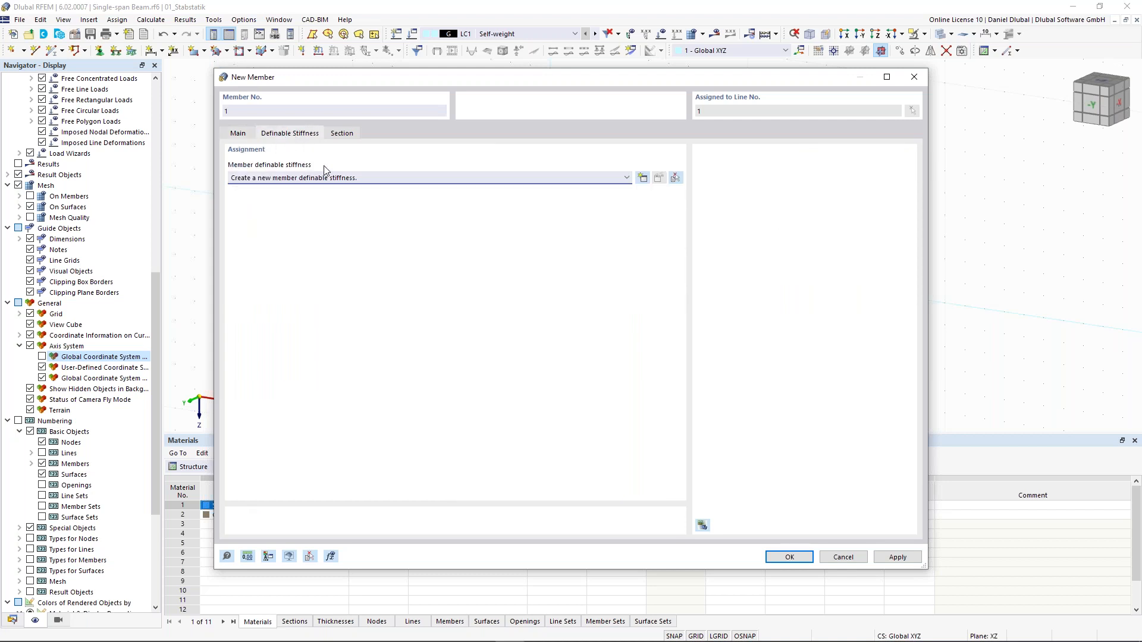
click(641, 181)
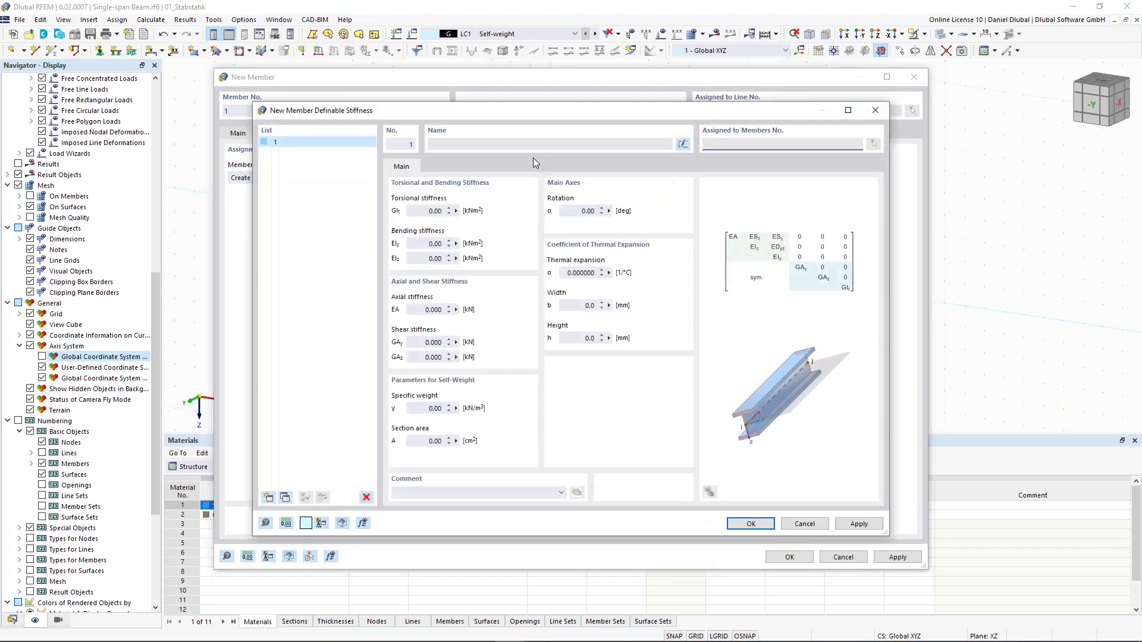
click(419, 211)
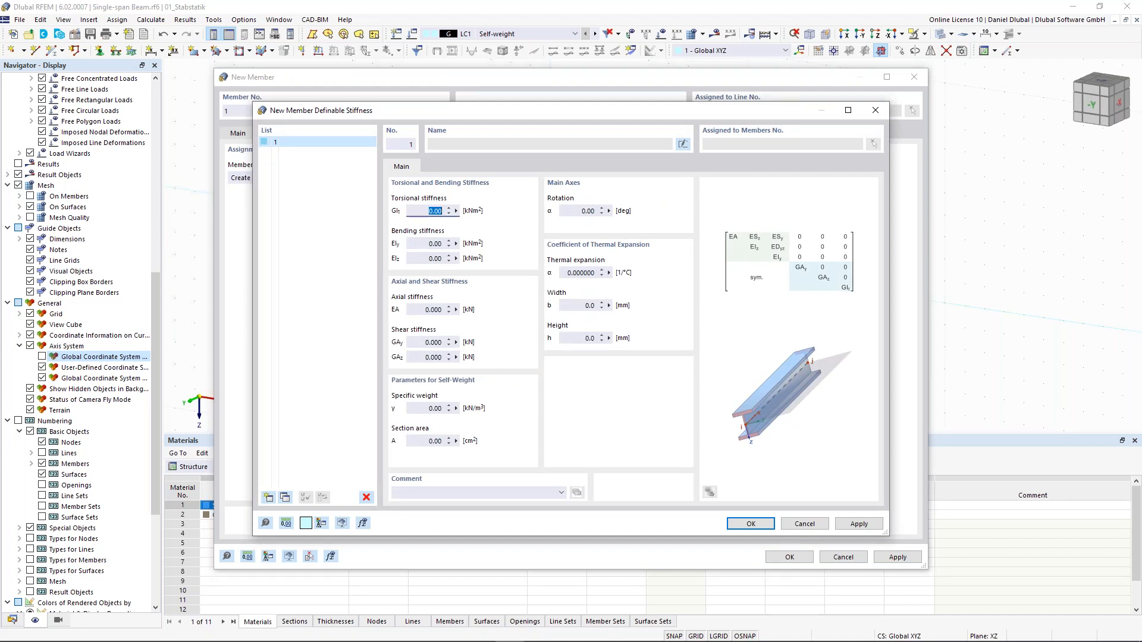
text(1)
click(458, 244)
text(1)
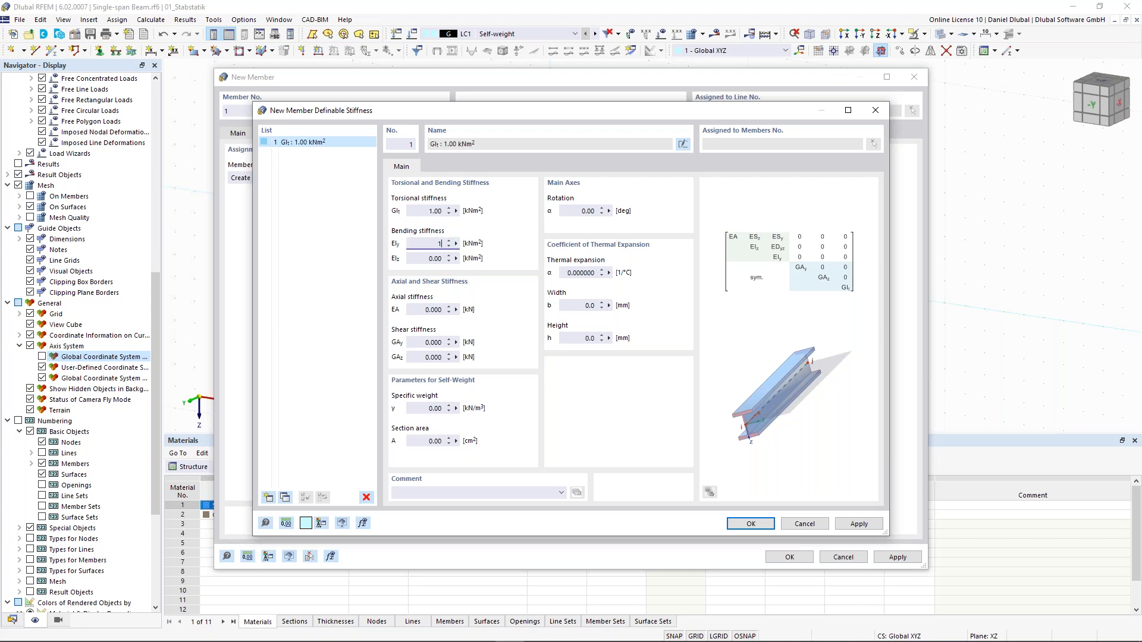
click(446, 258)
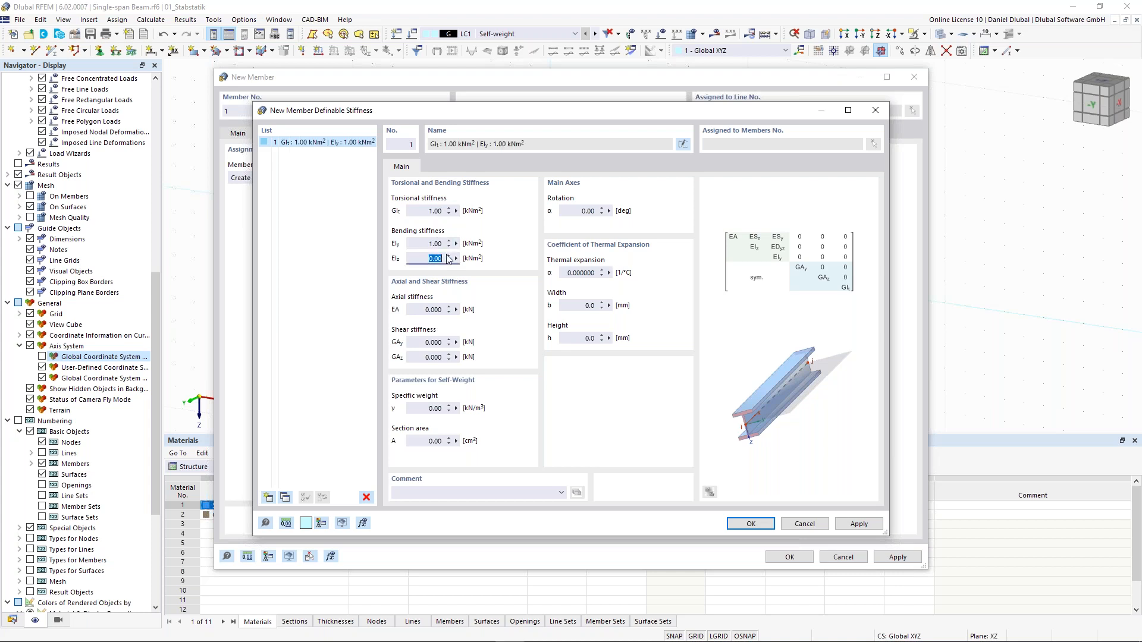
text(1)
- Set the axial stiffness EA and the shear stiffnesses GAy and GAz to 1 kN each, and accept the stiffness definition
click(428, 310)
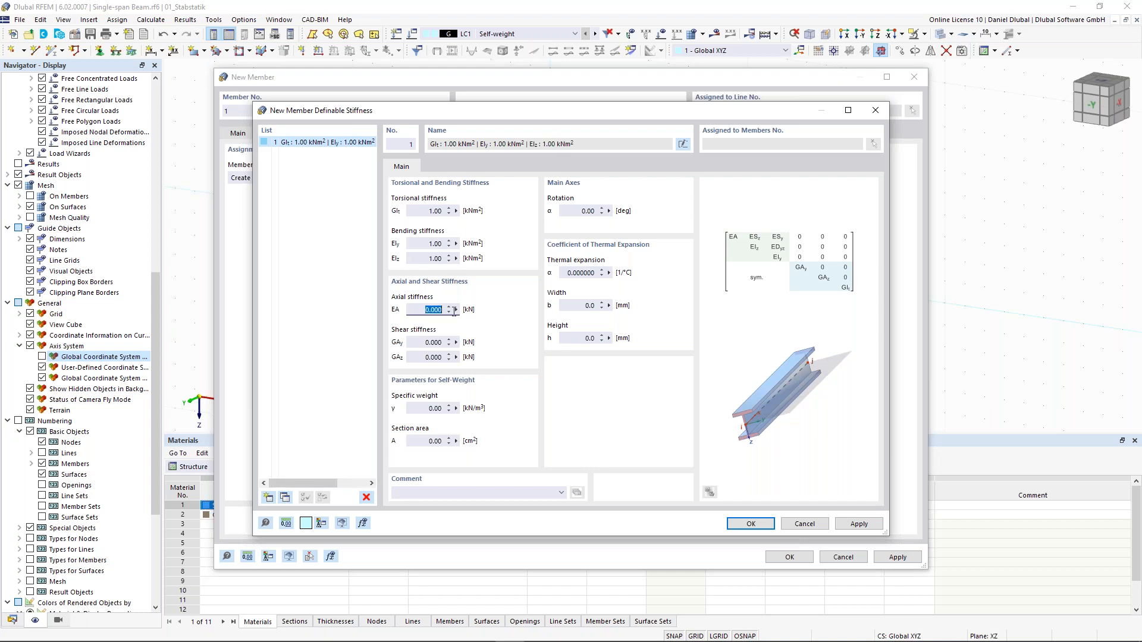
text(1)
click(424, 342)
text(1)
click(428, 357)
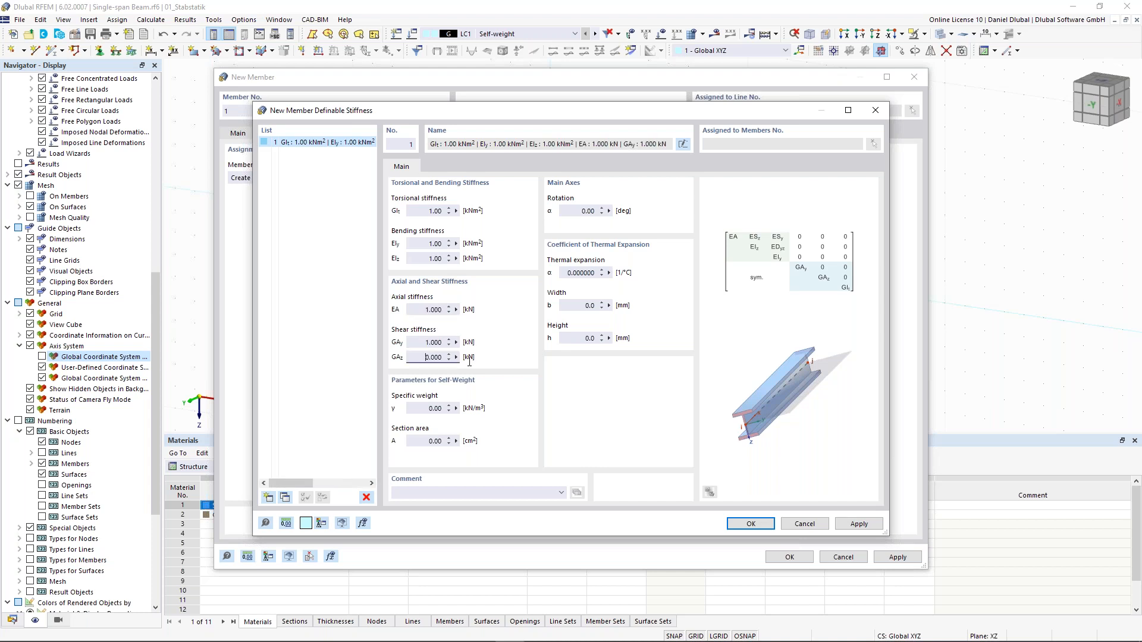
text(1)
click(748, 523)
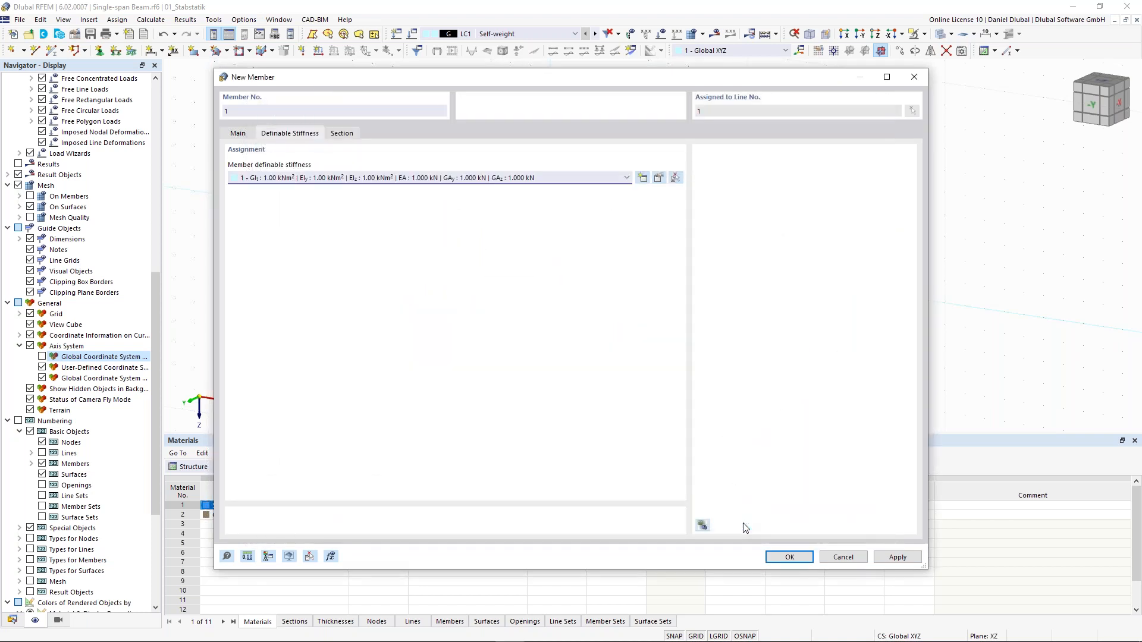
- Accept the new member and the edited line so the member is assigned between the two nodes
click(786, 562)
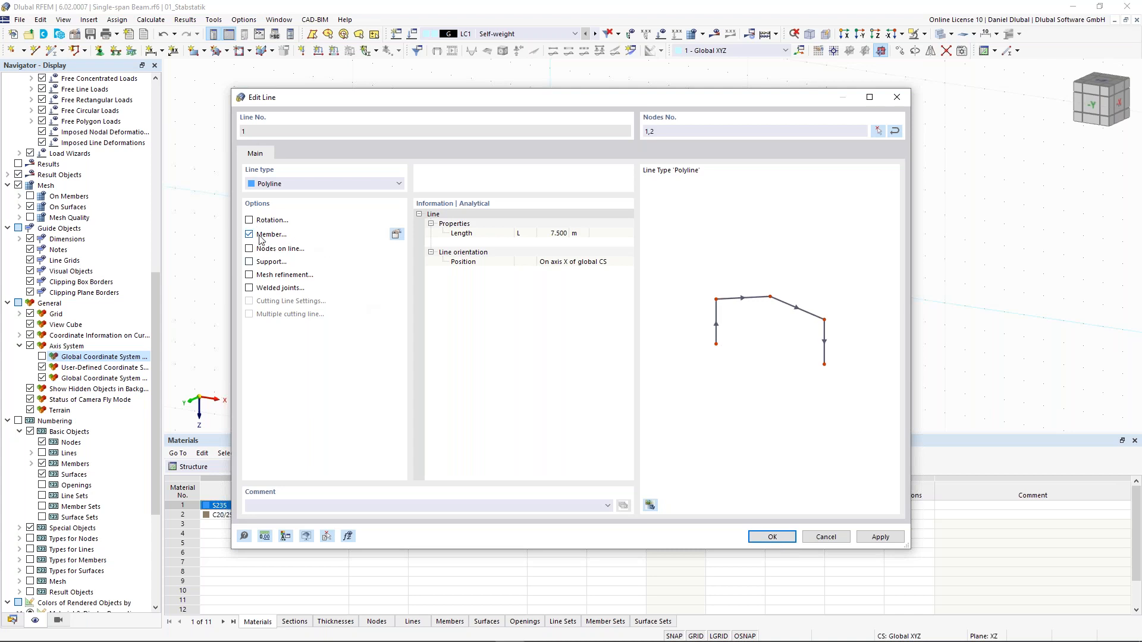
click(772, 537)
scroll(616, 219, up, 1)
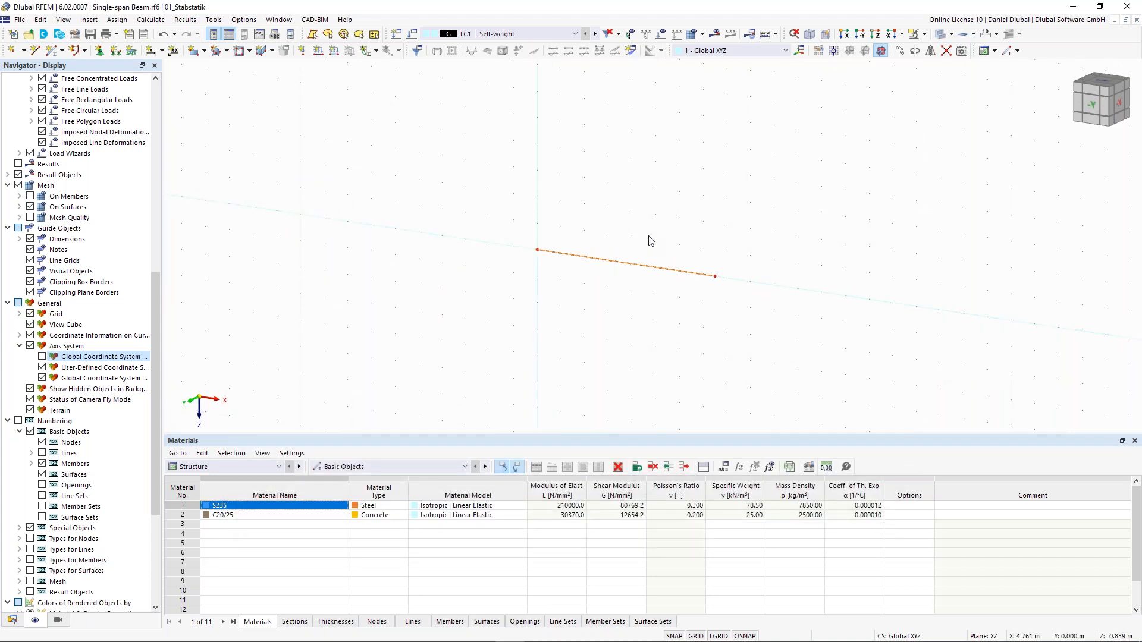
scroll(667, 234, up, 1)
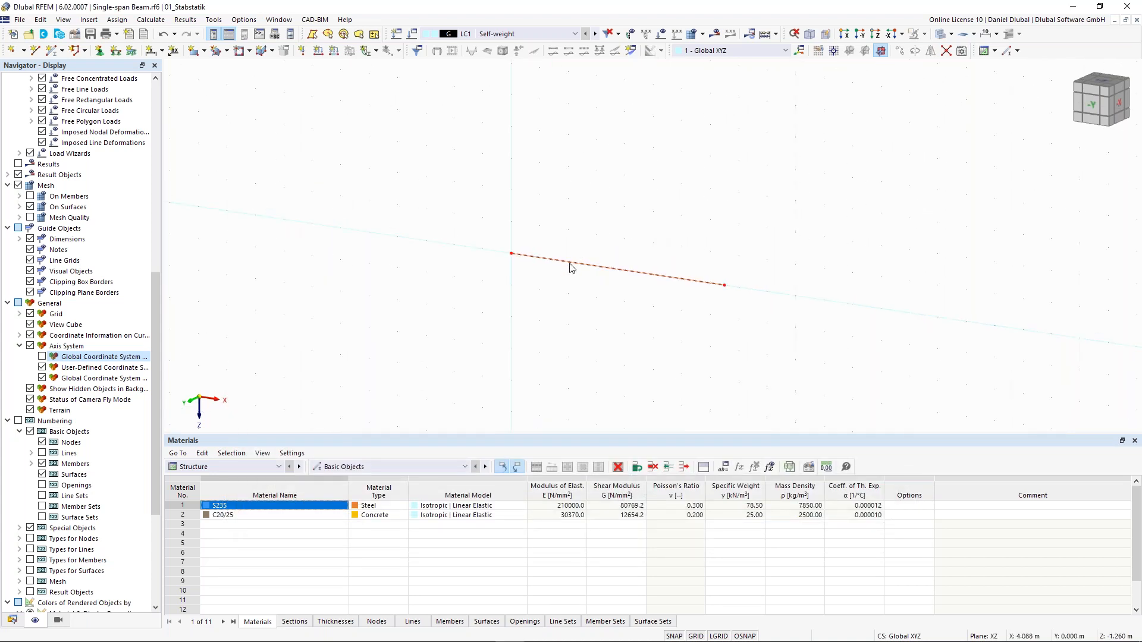
- Assign the Hinged nodal support to the node at the beam's start
middle_drag(593, 230, 607, 206)
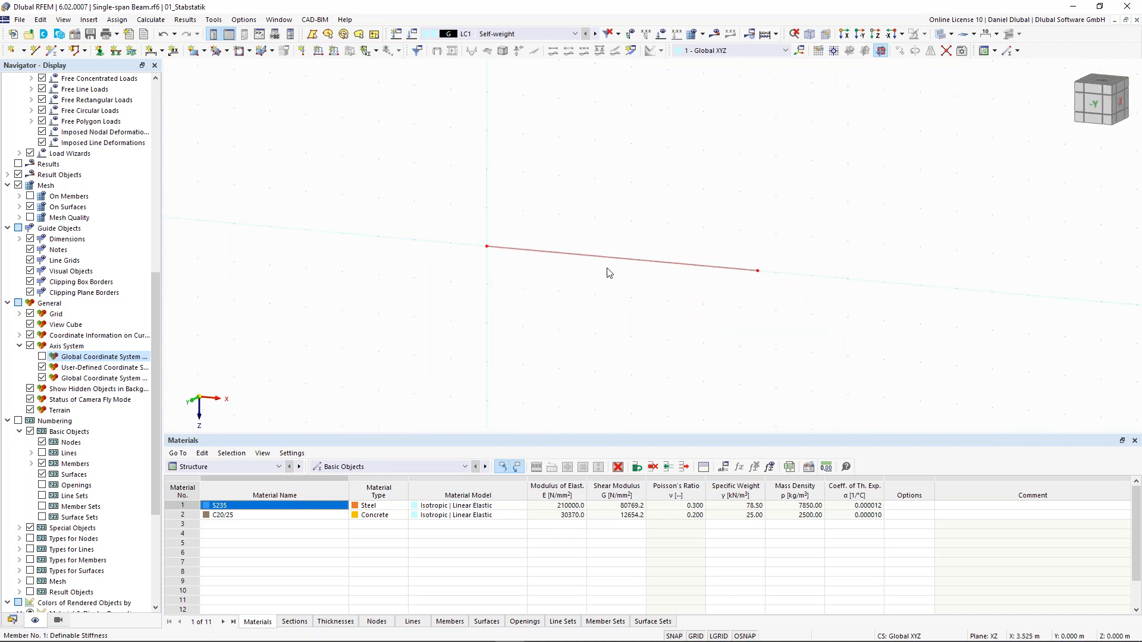
drag(578, 433, 580, 452)
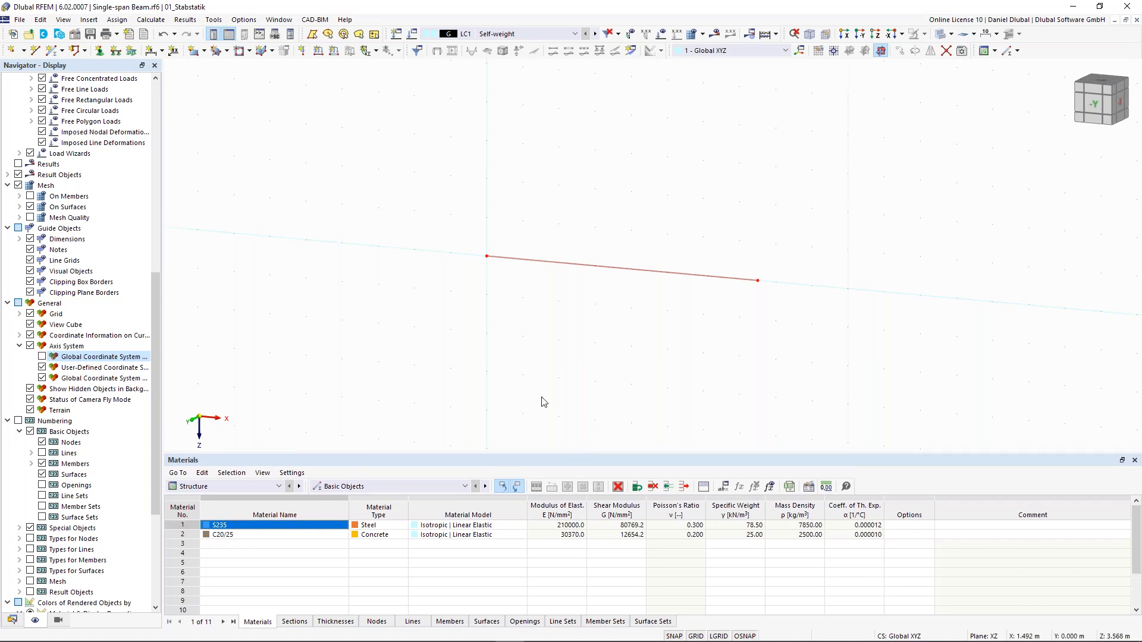
click(99, 51)
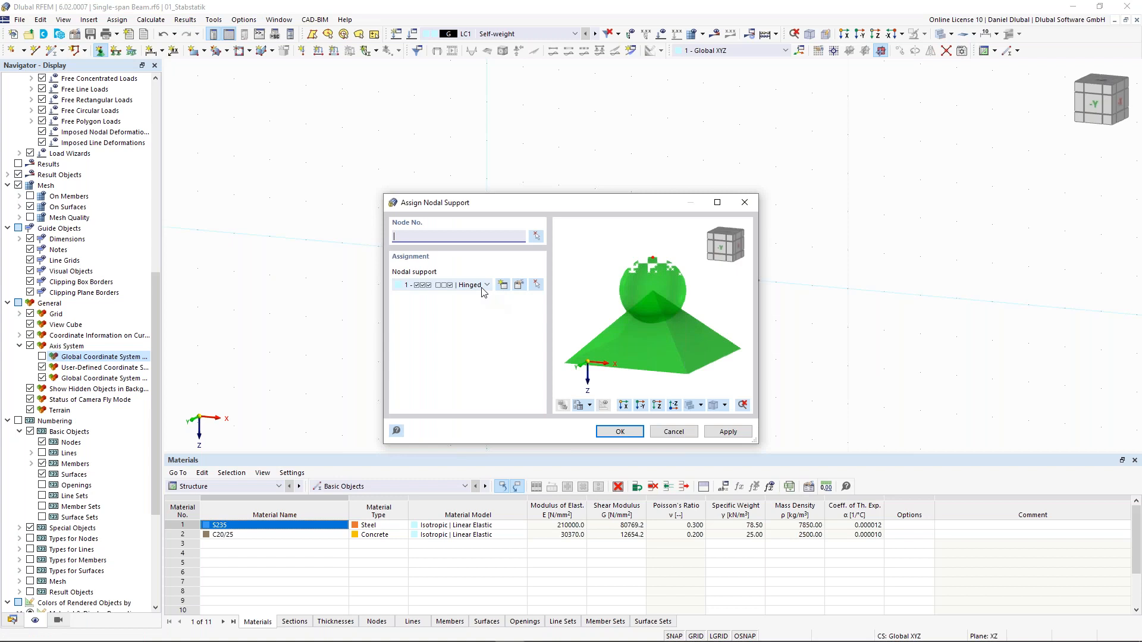
click(479, 288)
click(481, 305)
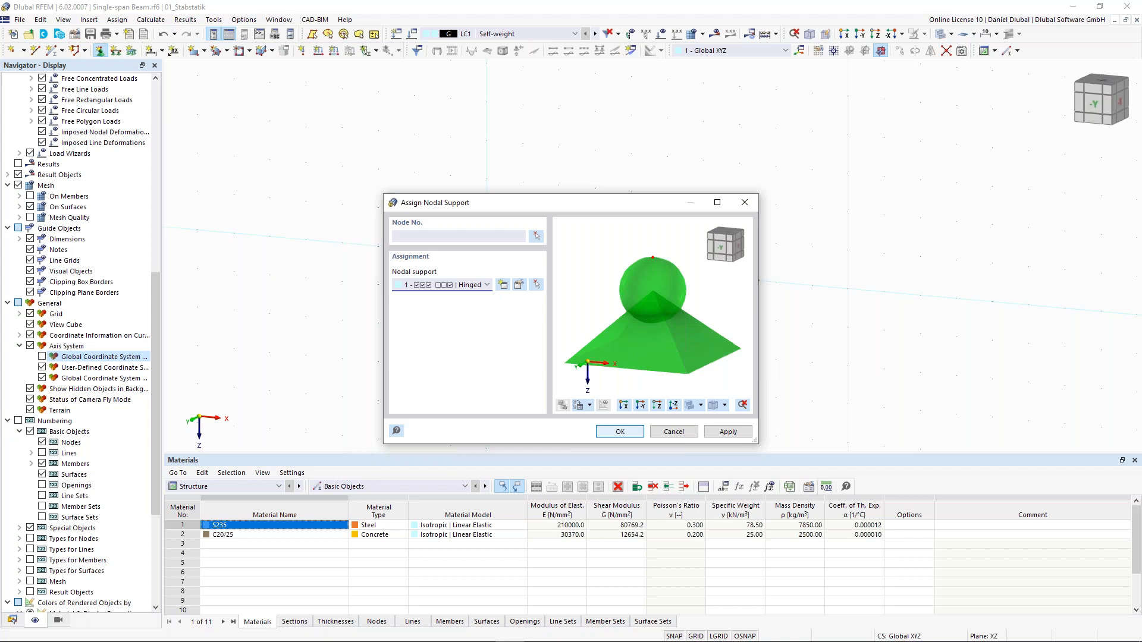
click(620, 431)
drag(455, 185, 517, 297)
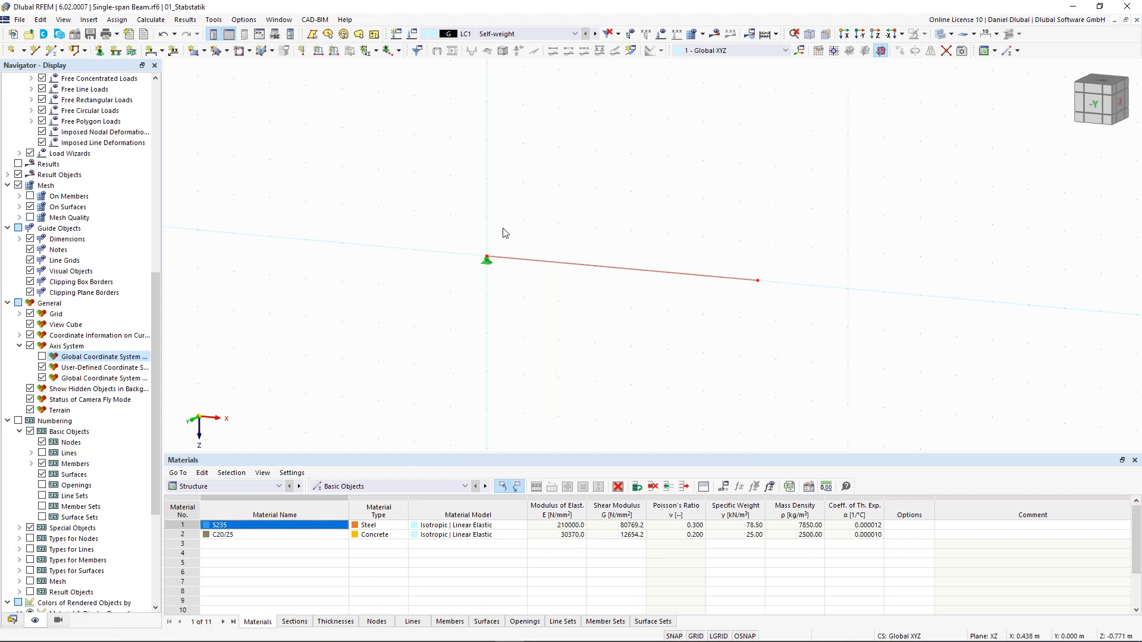
- Assign the Roller in X nodal support to the node at the beam's far end
click(101, 52)
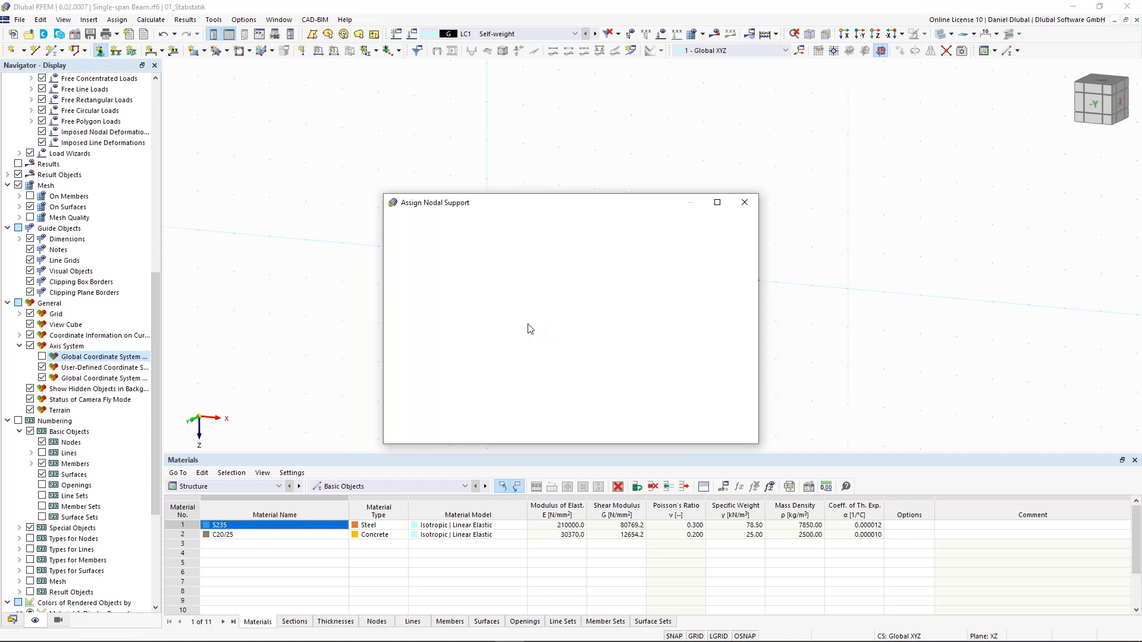
click(485, 285)
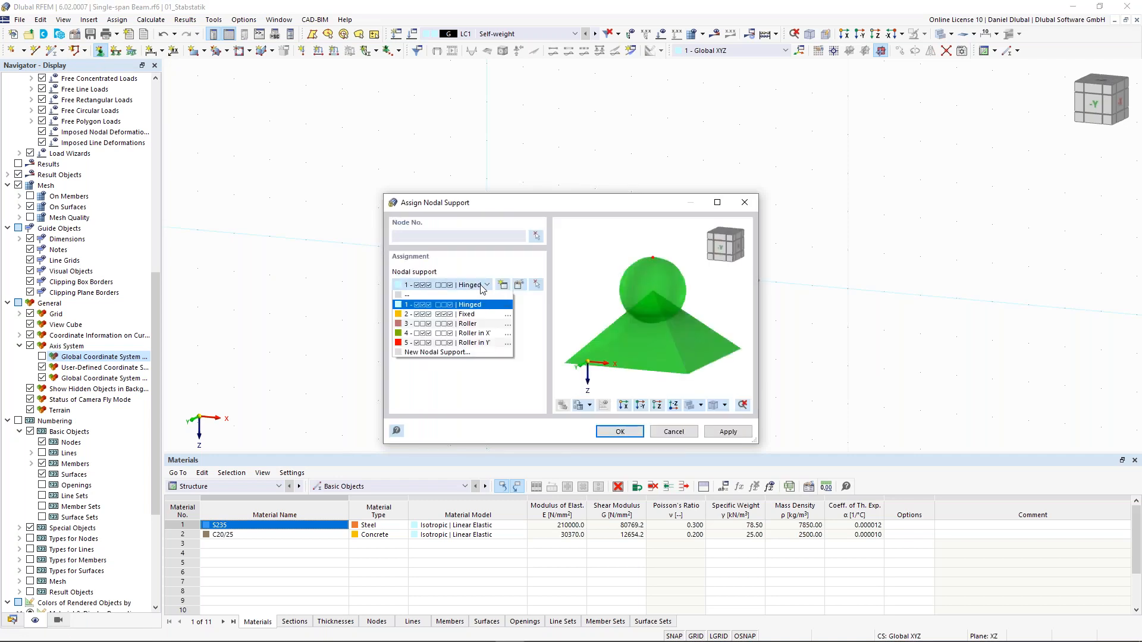
click(491, 336)
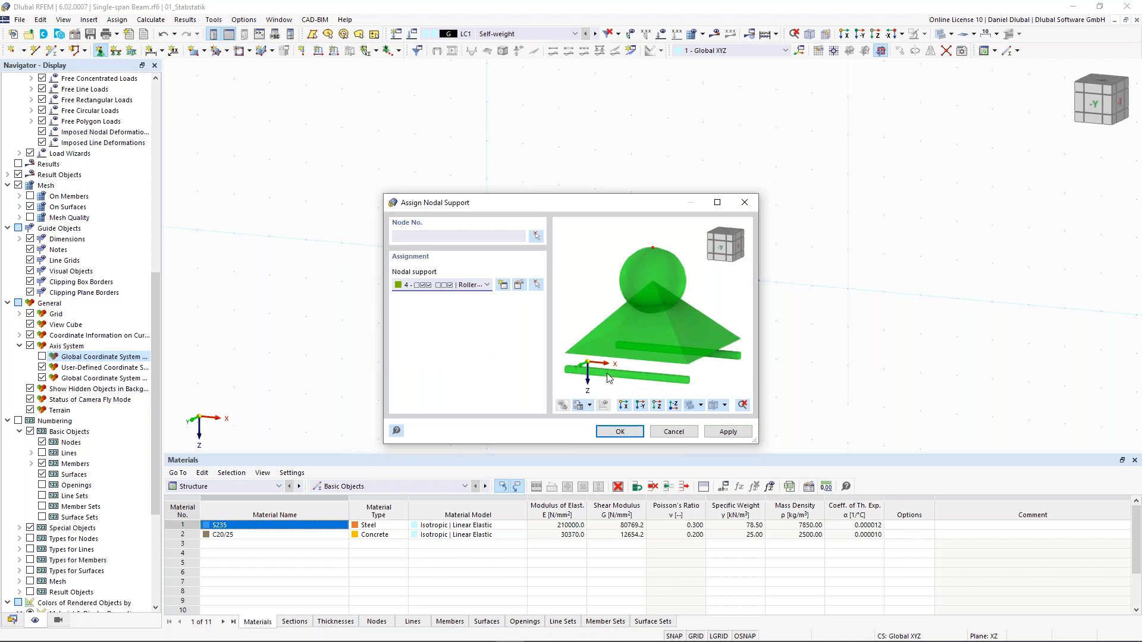
click(636, 431)
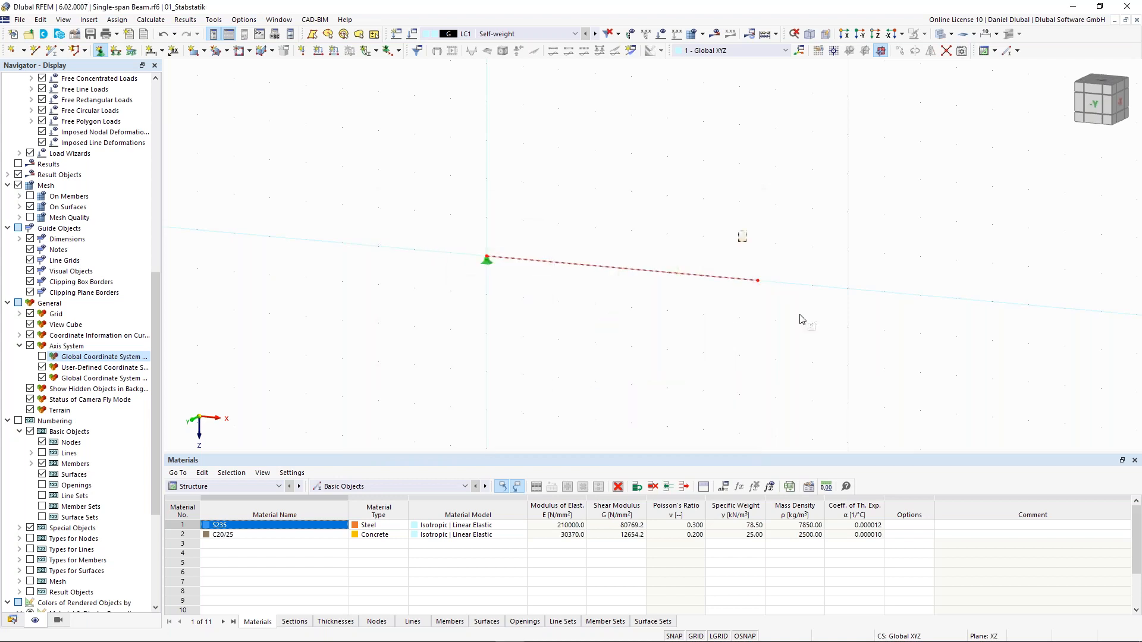
drag(807, 327, 807, 326)
key(Escape)
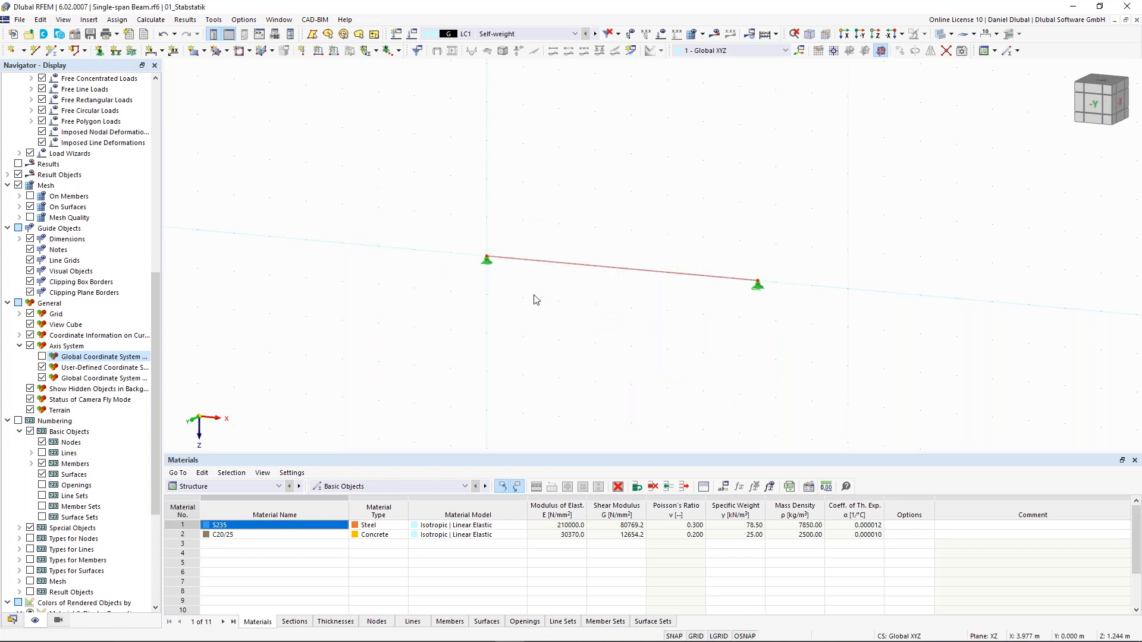
- Enlarge the display size of the nodal support symbols at both beam ends
right_click(487, 267)
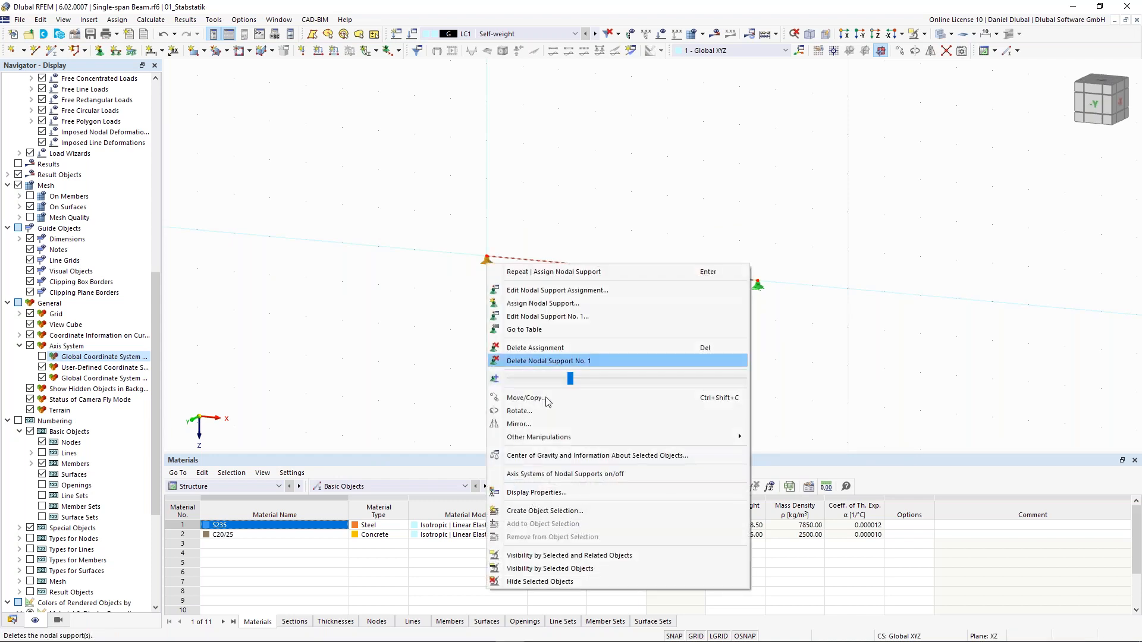
drag(568, 378, 623, 382)
click(828, 284)
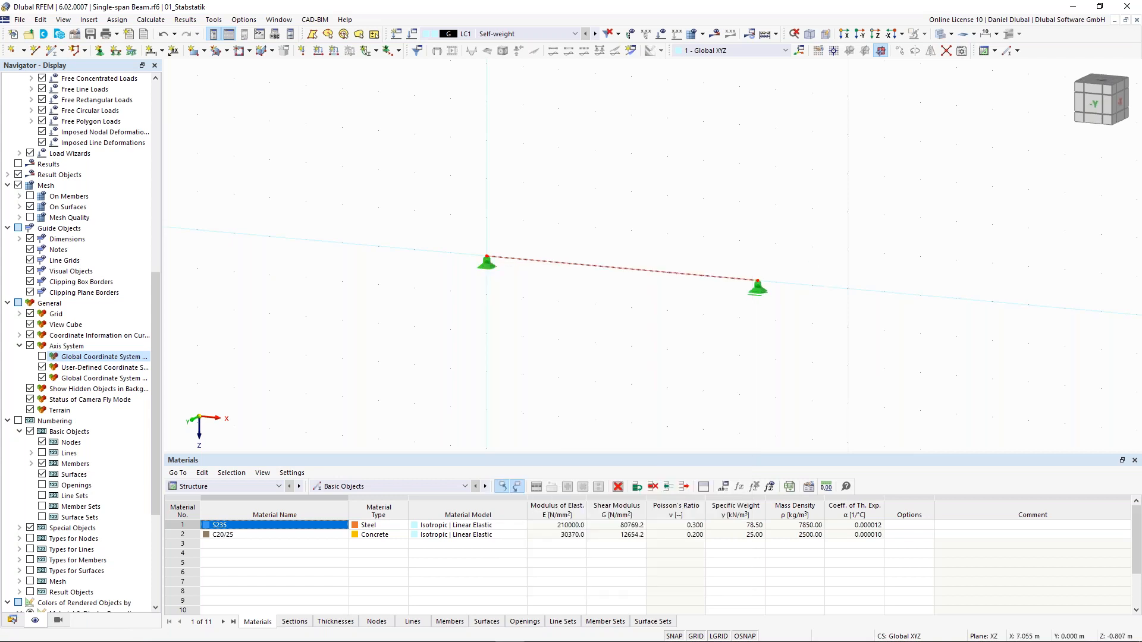
middle_drag(757, 291, 663, 282)
right_click(663, 282)
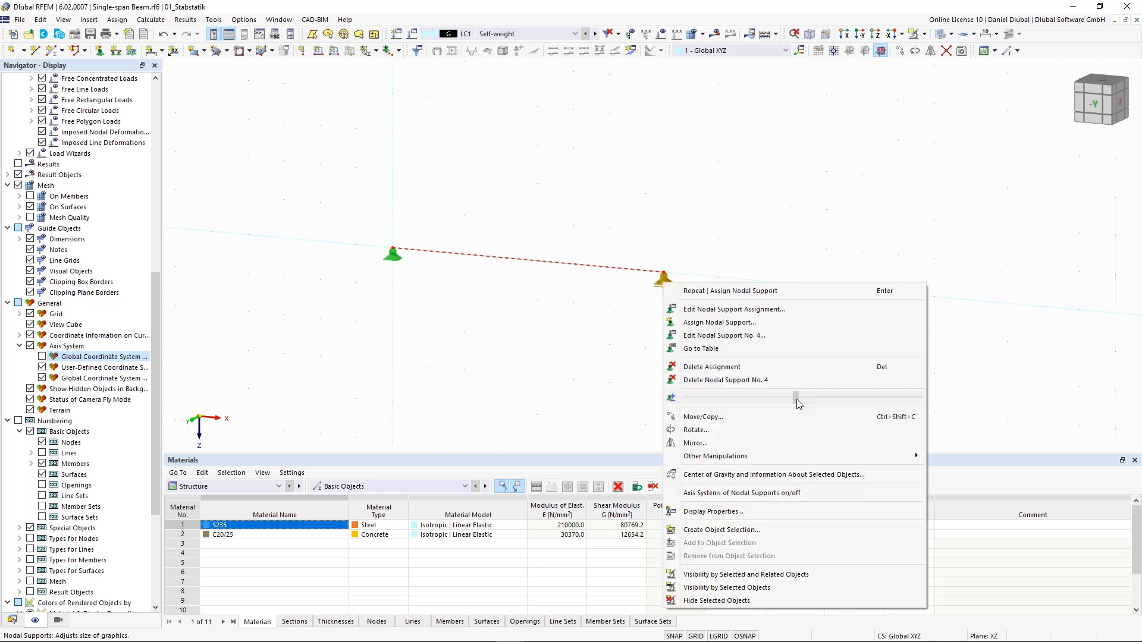
drag(797, 398, 830, 400)
click(712, 191)
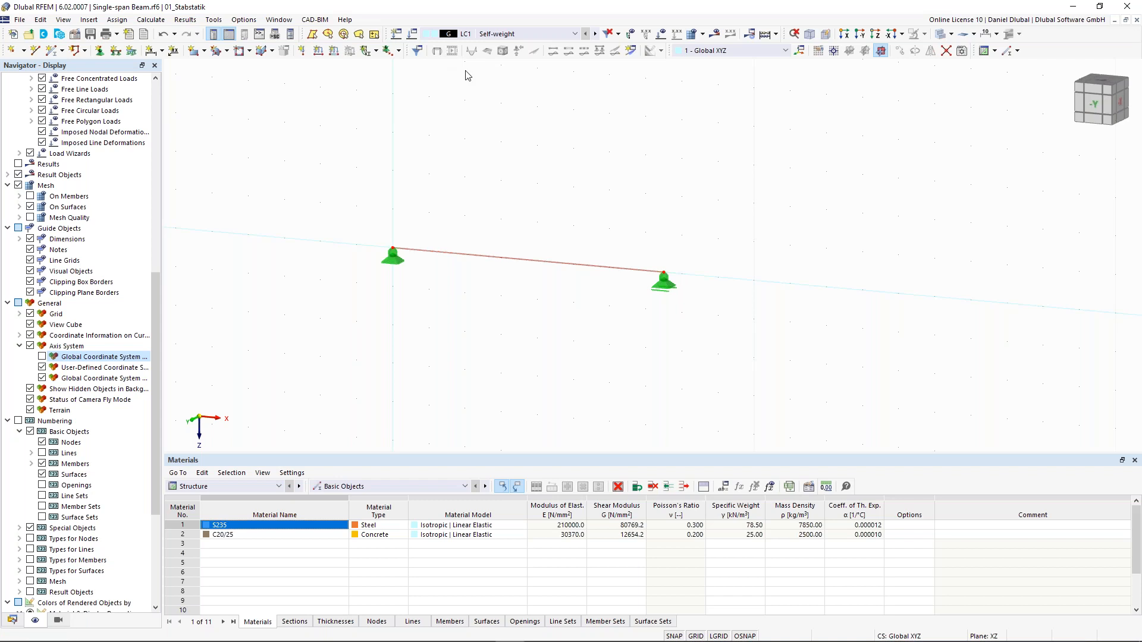
- Deactivate self-weight in load case LC1 and rename the load case as Test Load
click(410, 36)
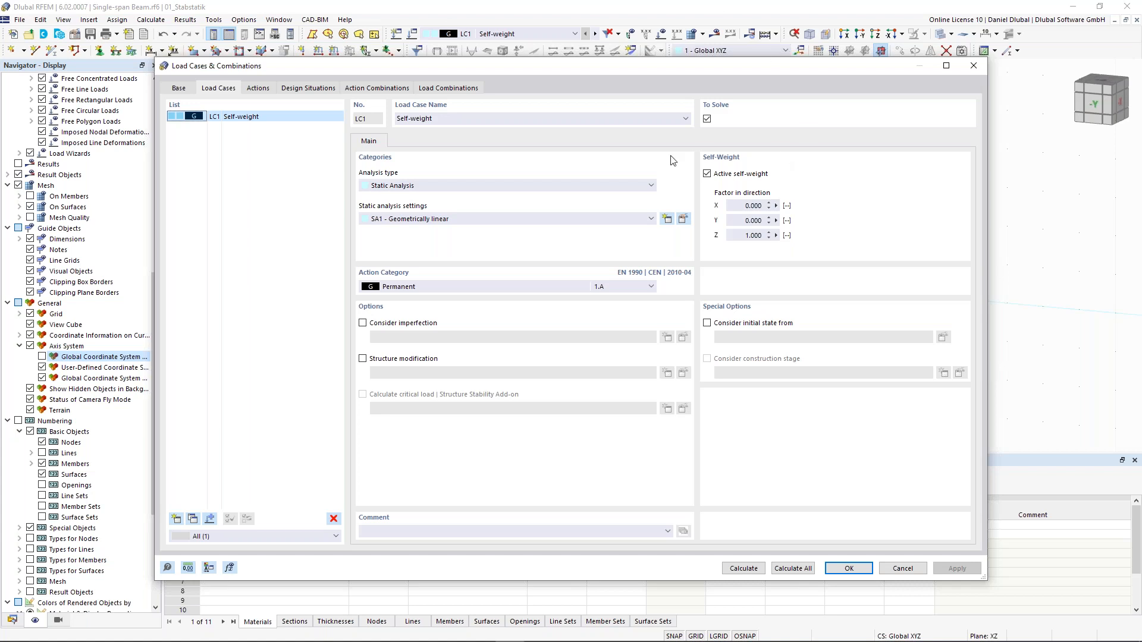
click(714, 177)
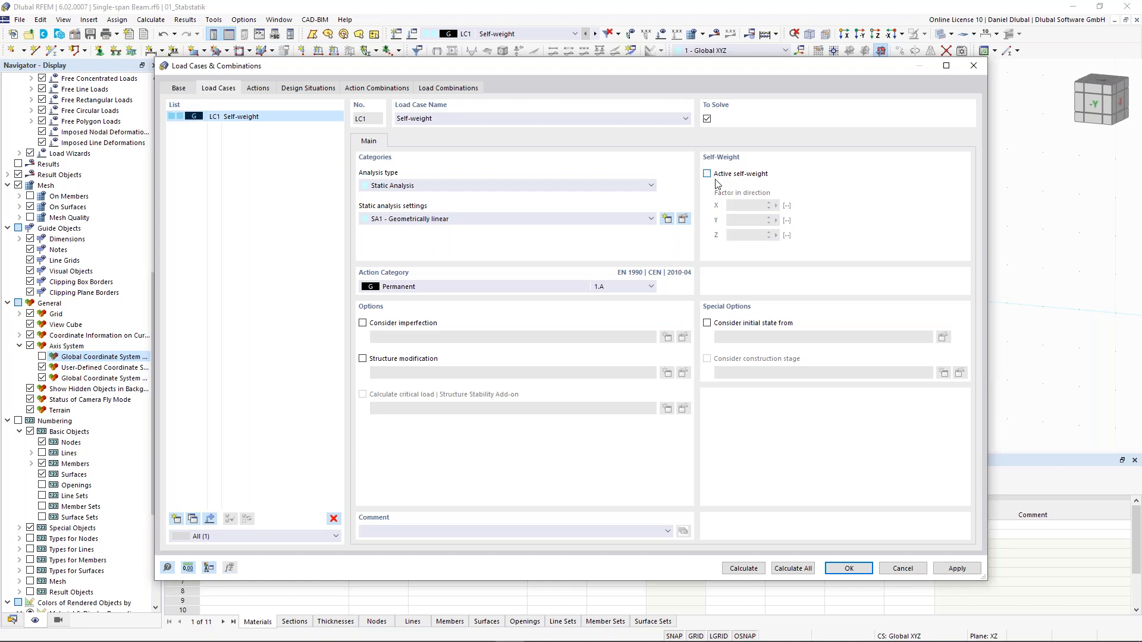
double_click(437, 118)
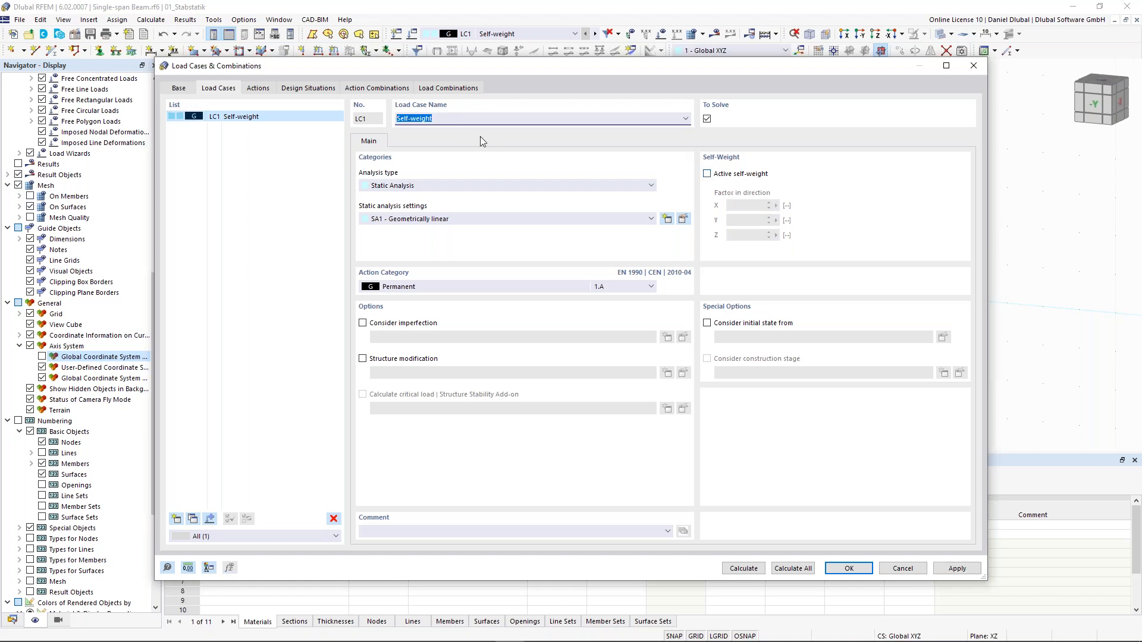
text(Teas)
key(BackSpace)
key(BackSpace)
key(BackSpace)
key(BackSpace)
key(BackSpace)
text(st Load)
click(845, 570)
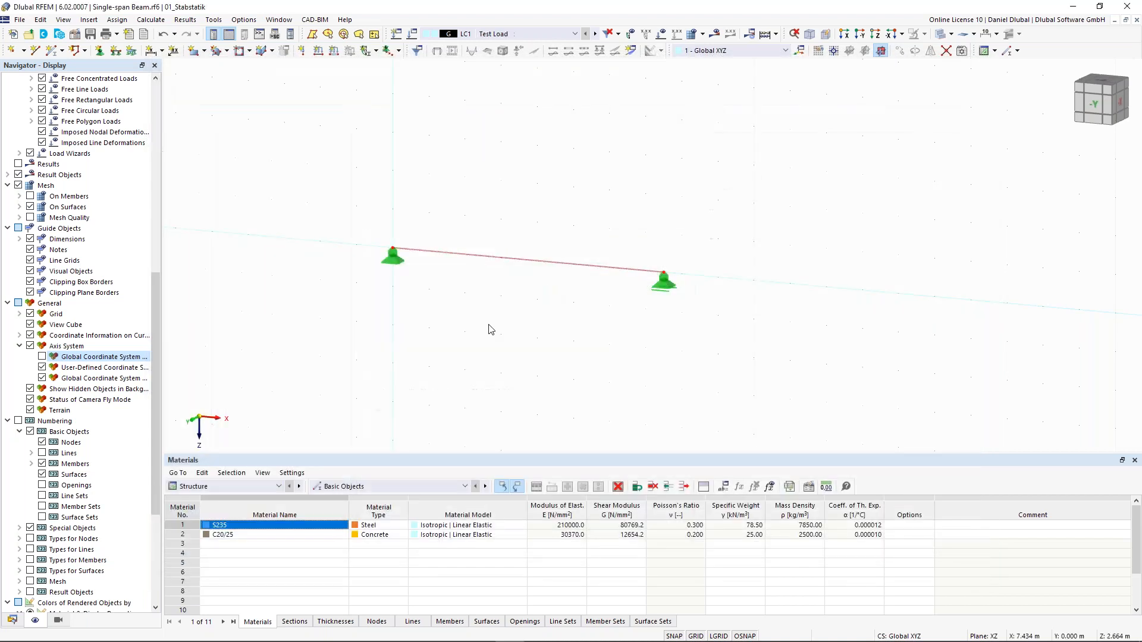
- Create an 'On Member' node 4.5 m from the member start without dividing the member
scroll(491, 239, up, 1)
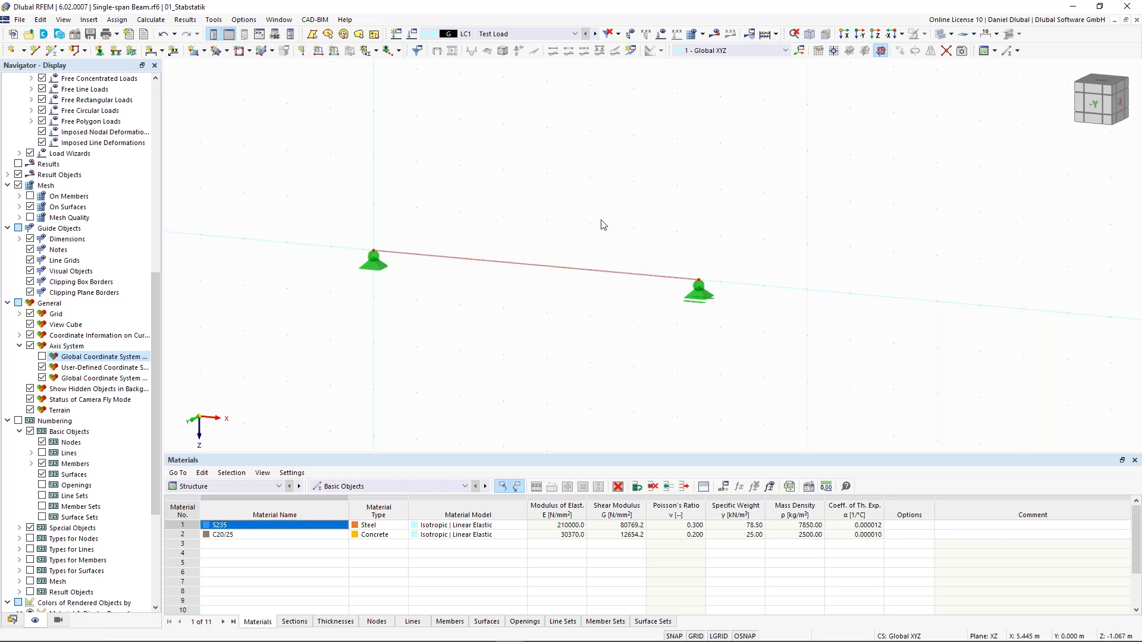
right_click(589, 275)
mouse_move(833, 310)
mouse_move(895, 412)
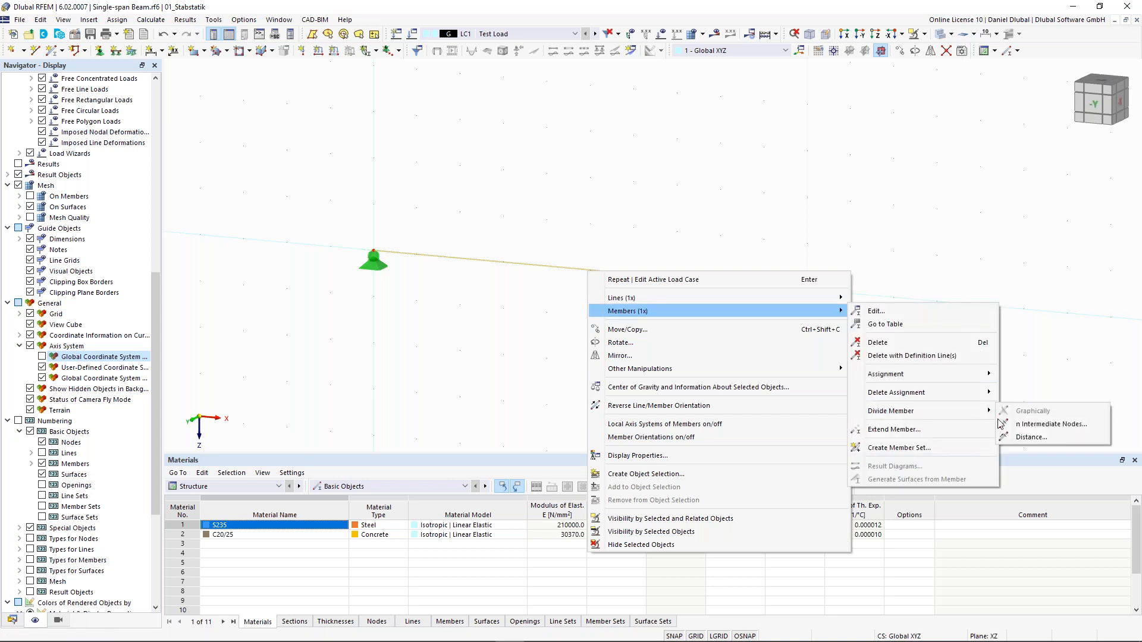
click(1046, 437)
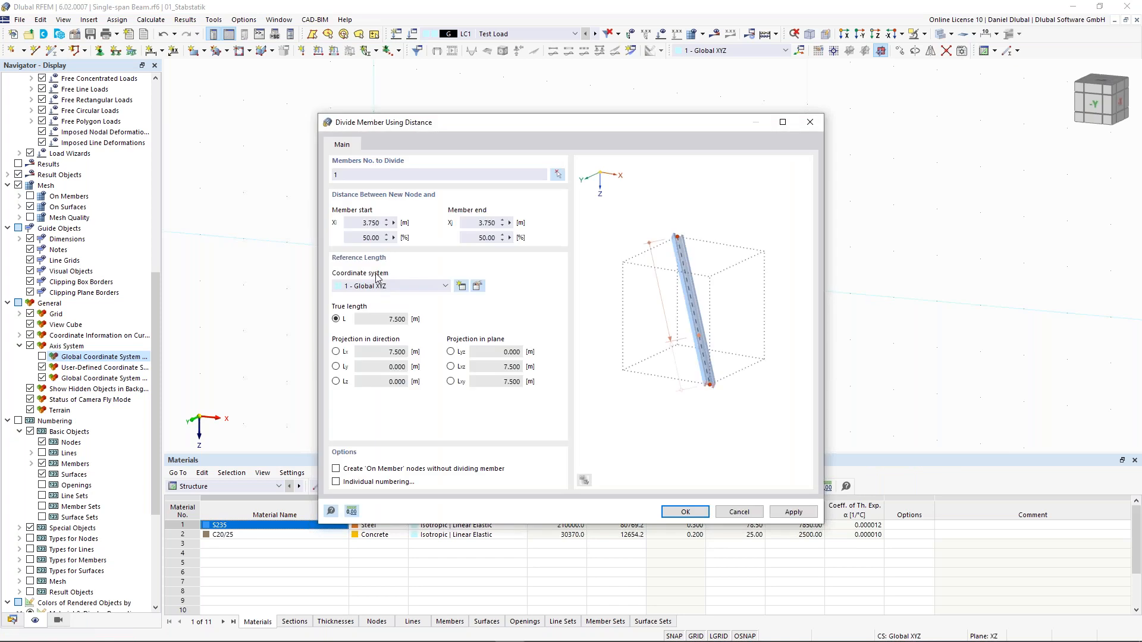
click(374, 223)
text(4,5)
click(486, 222)
click(370, 468)
click(685, 513)
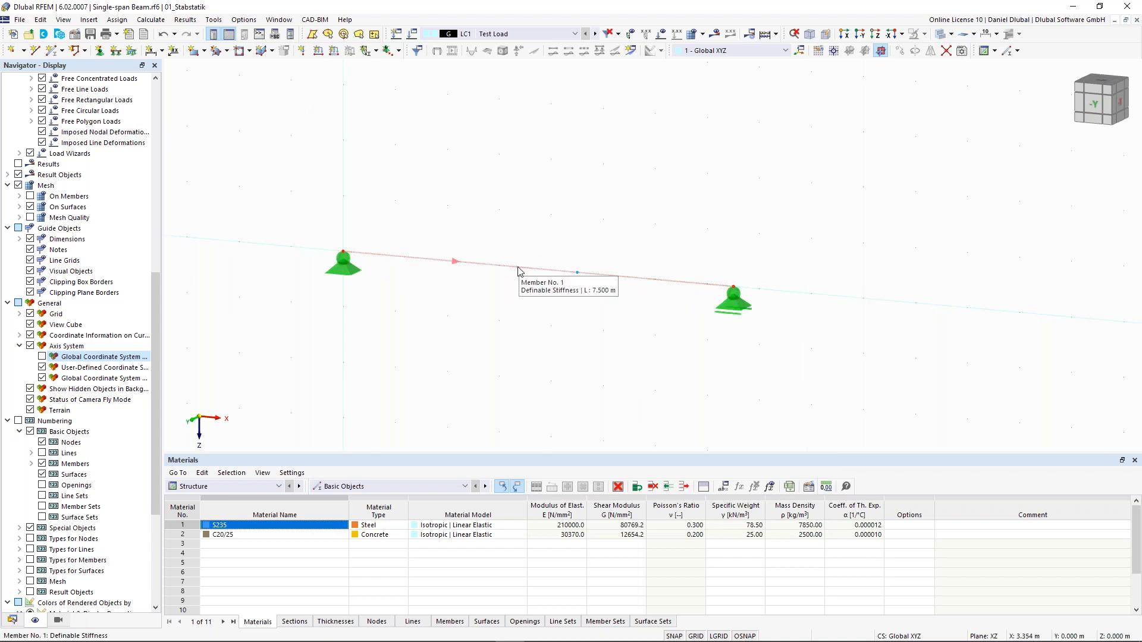
- Create a nodal load in LC1 with a force FZ of 10 kN on the intermediate node of the beam
click(578, 273)
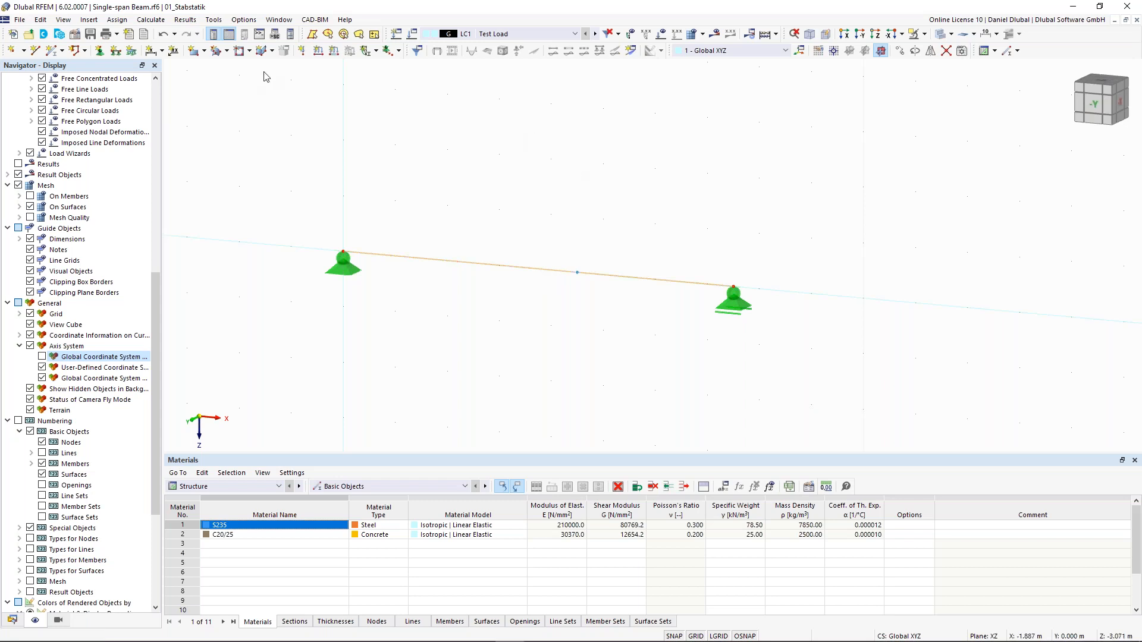
click(304, 51)
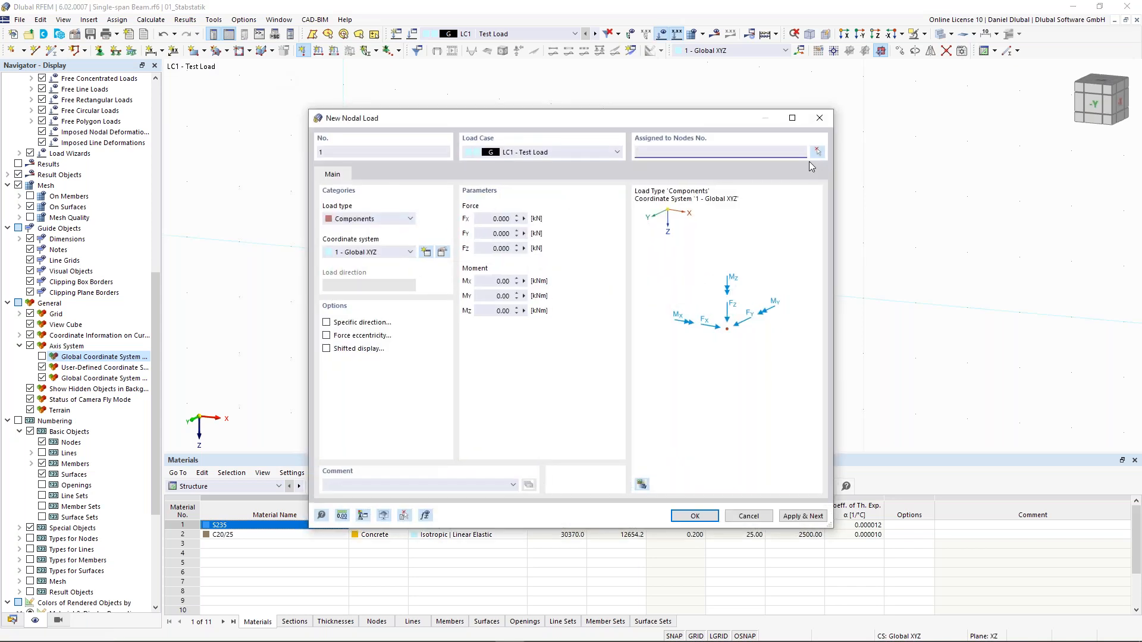
drag(671, 124, 602, 112)
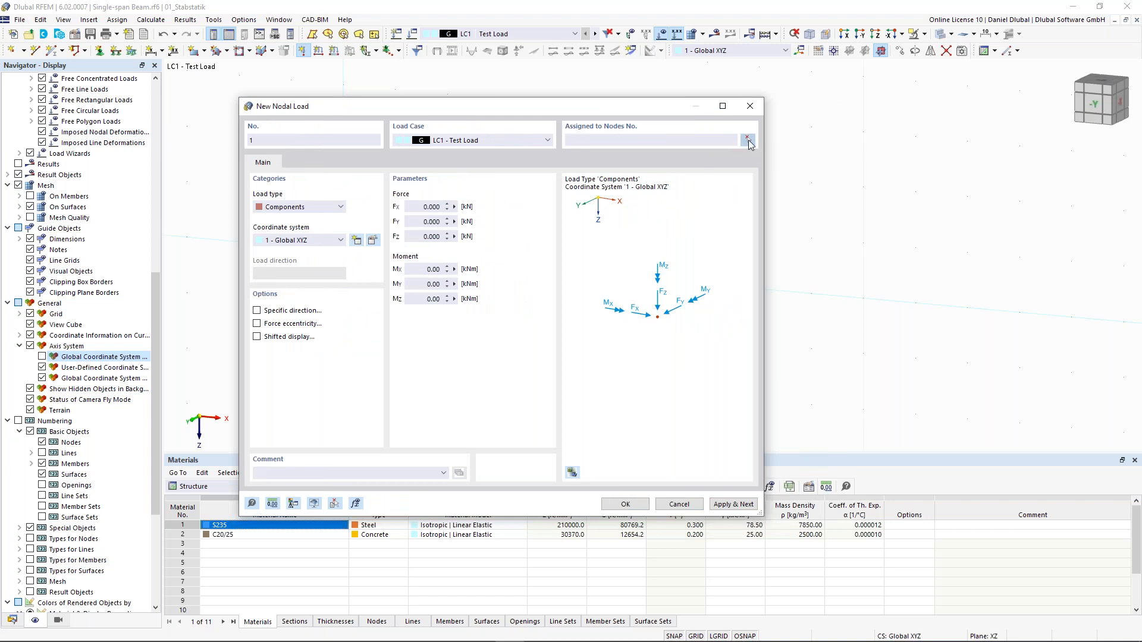
click(748, 140)
drag(556, 237, 600, 310)
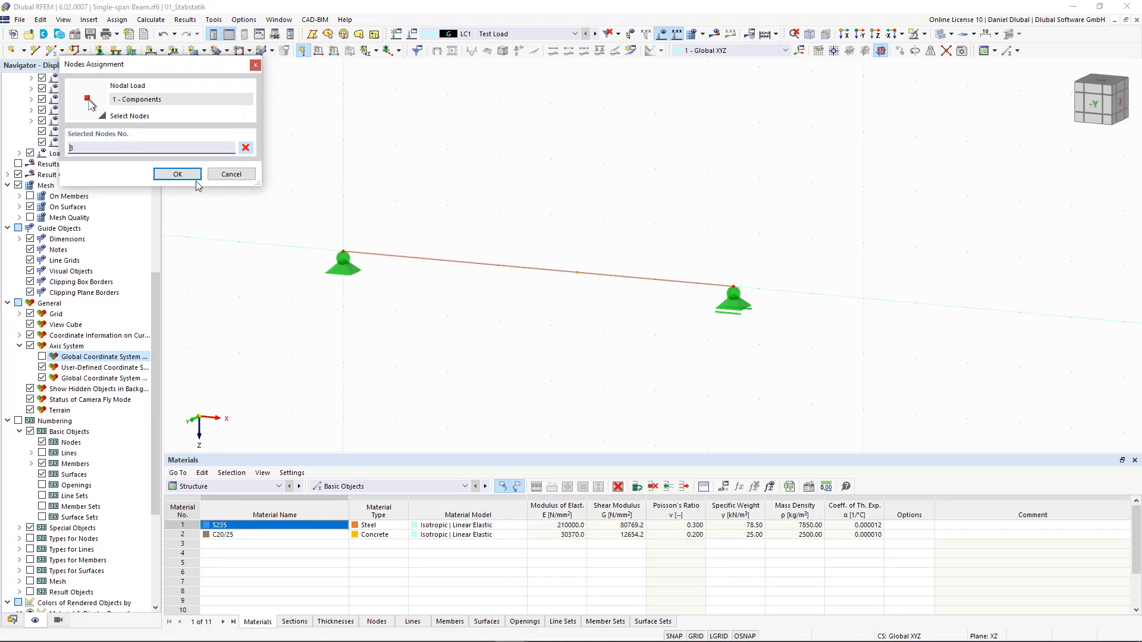
click(195, 175)
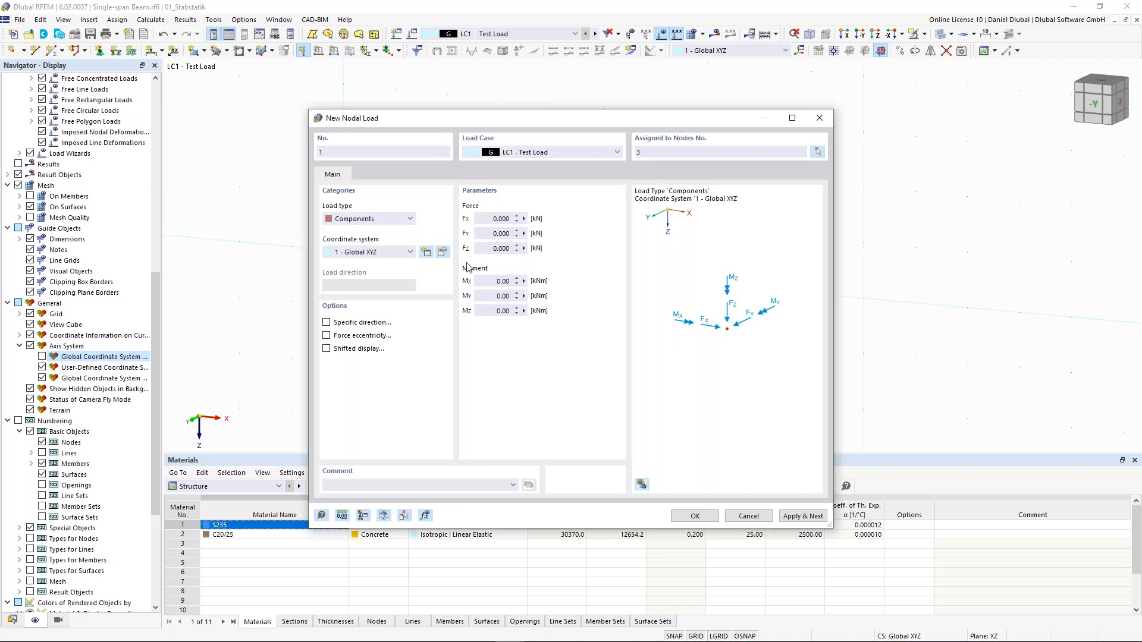
text(10)
click(698, 518)
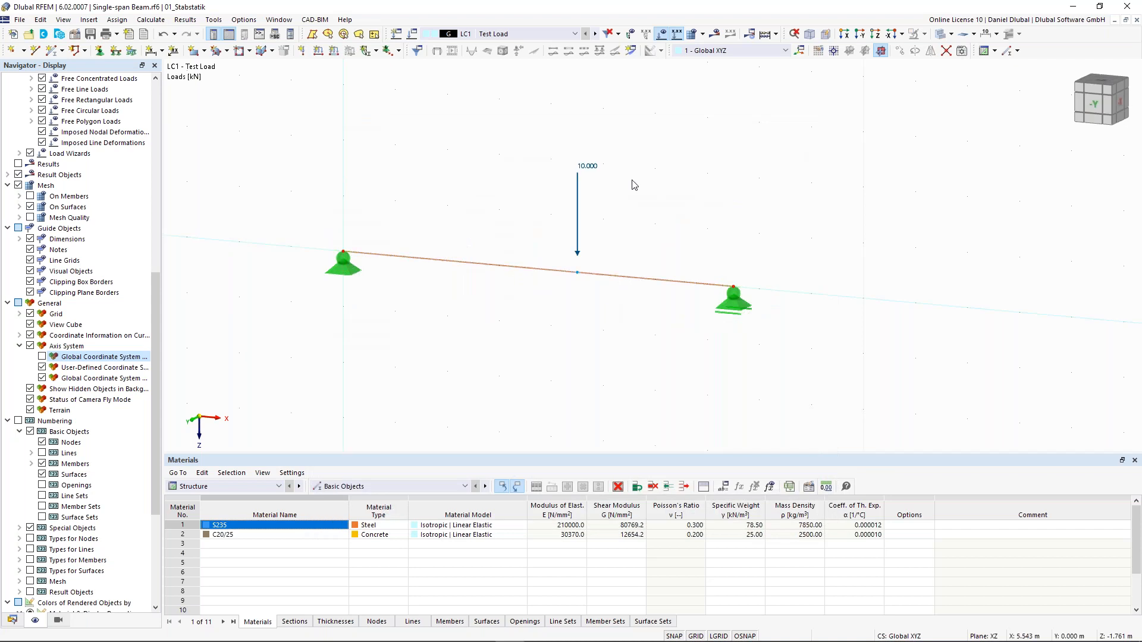
- Show the results of LC1 Test Load, starting the calculation of the load case
scroll(634, 185, down, 2)
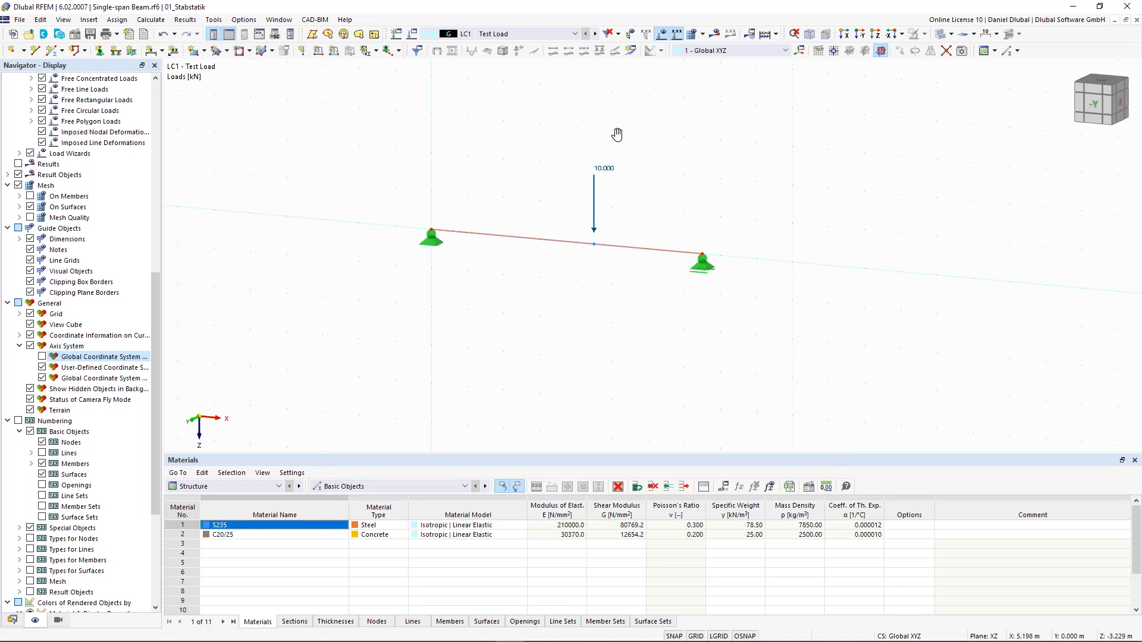
middle_drag(617, 135, 614, 156)
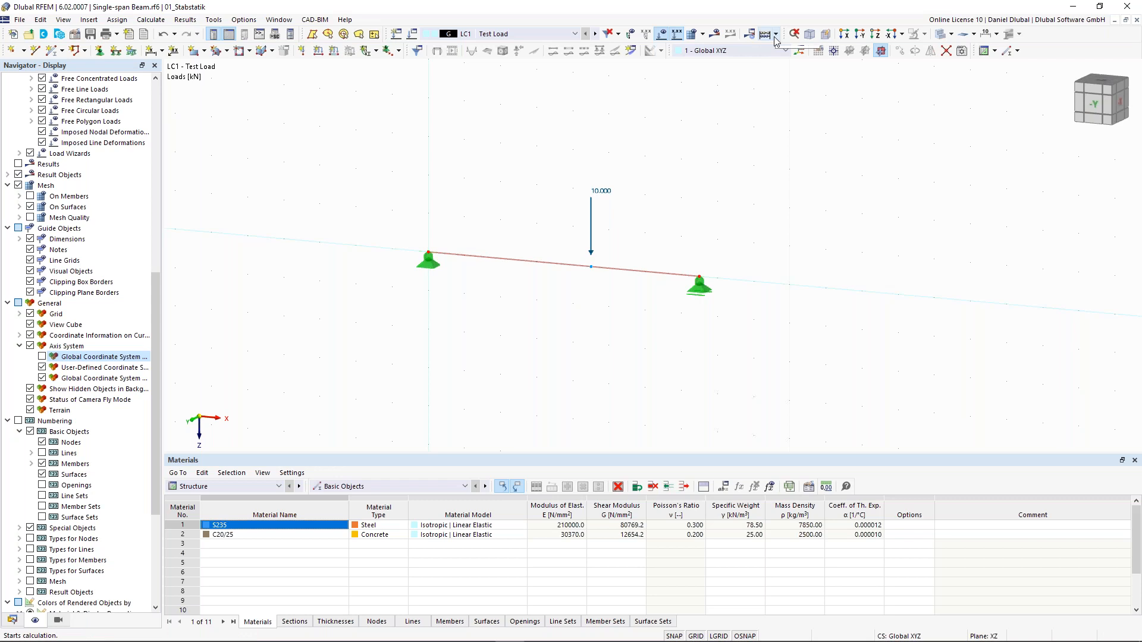
click(714, 34)
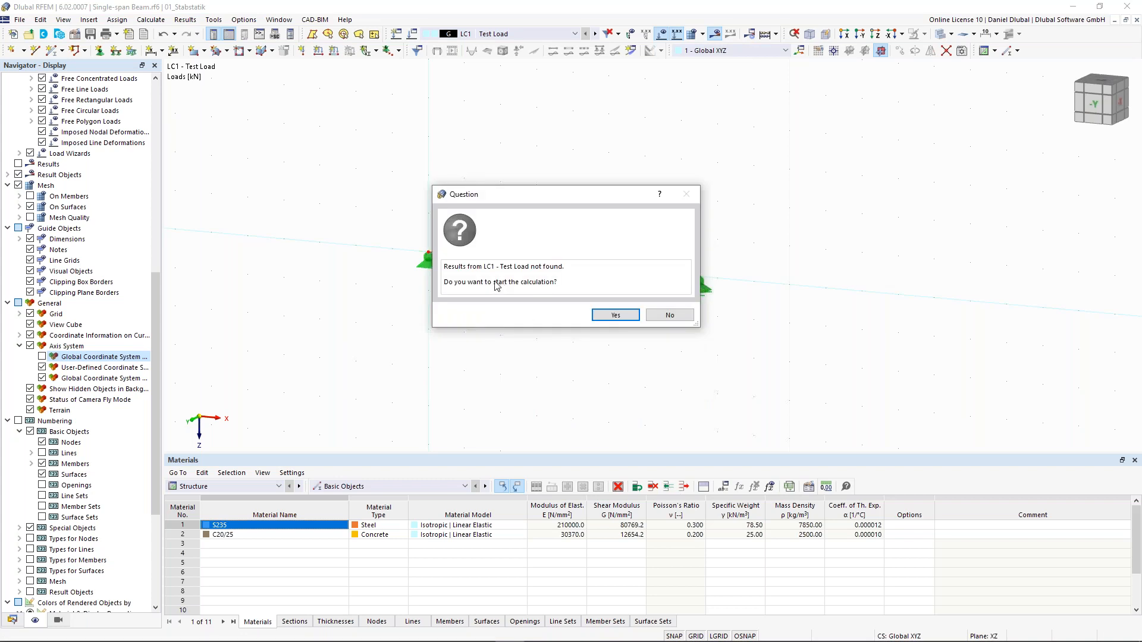
click(616, 315)
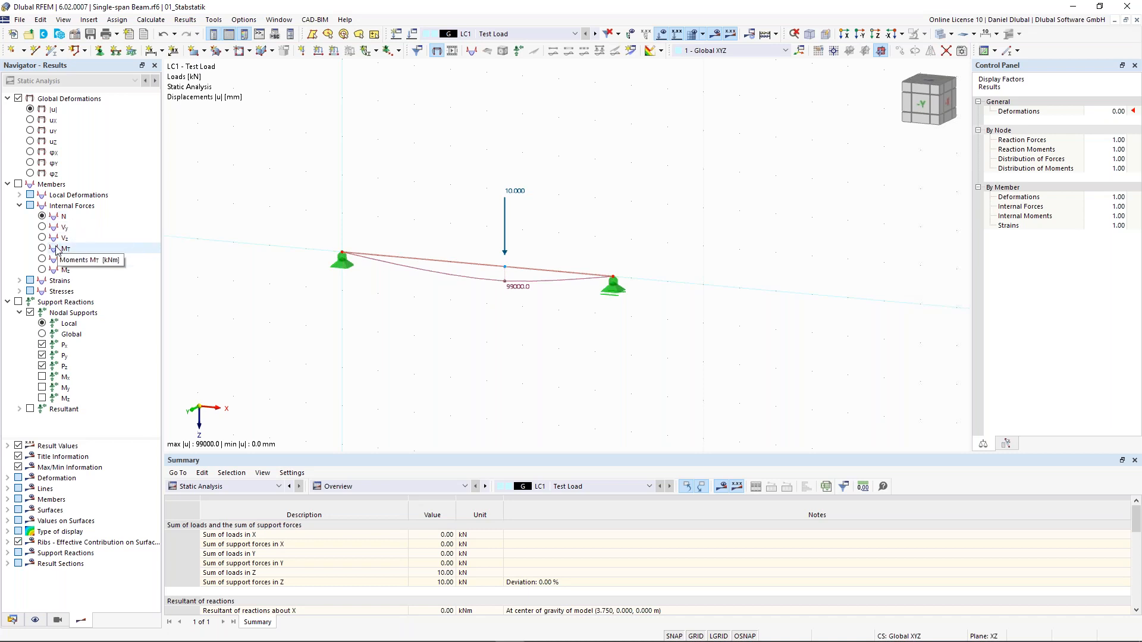
- Display the member internal forces, showing the shear force Vz diagram and the bending moment My diagram
click(18, 184)
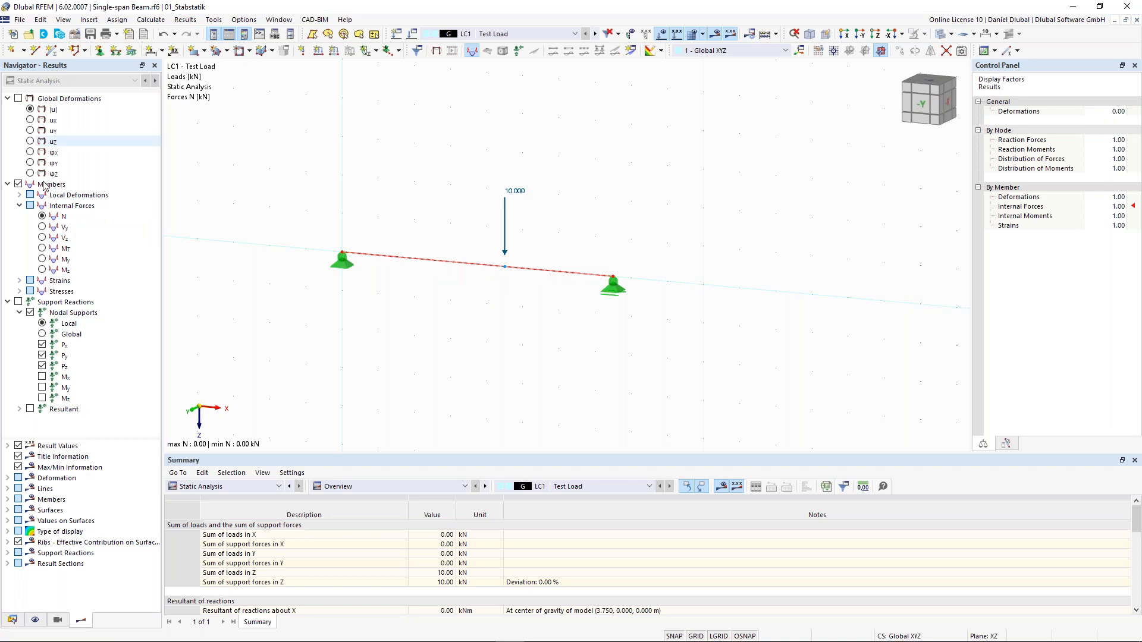
click(42, 238)
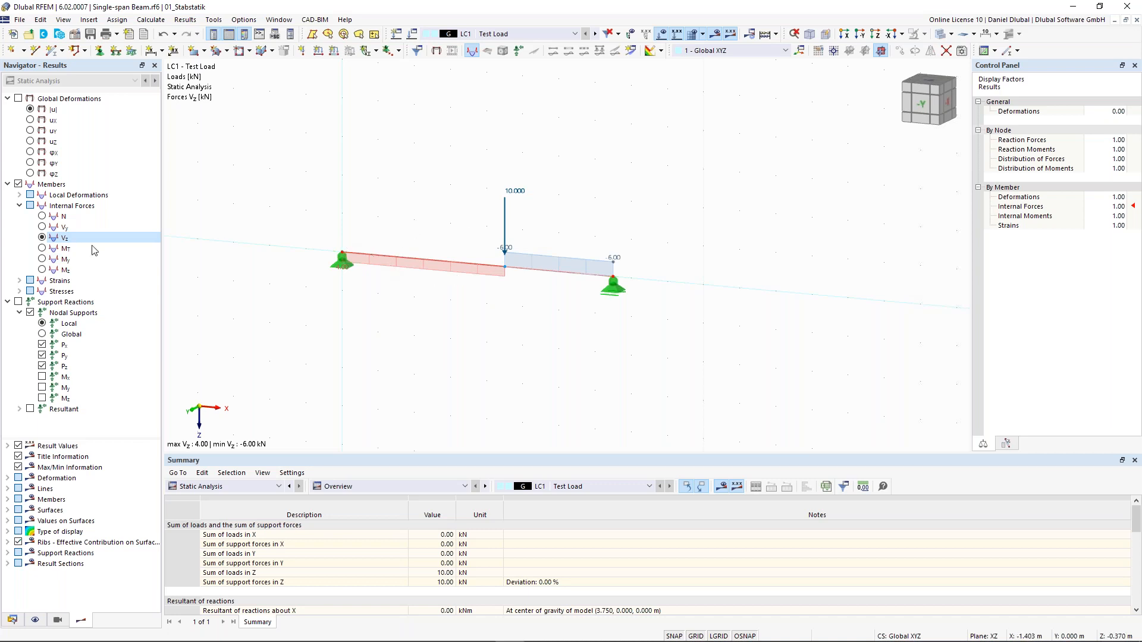
click(44, 259)
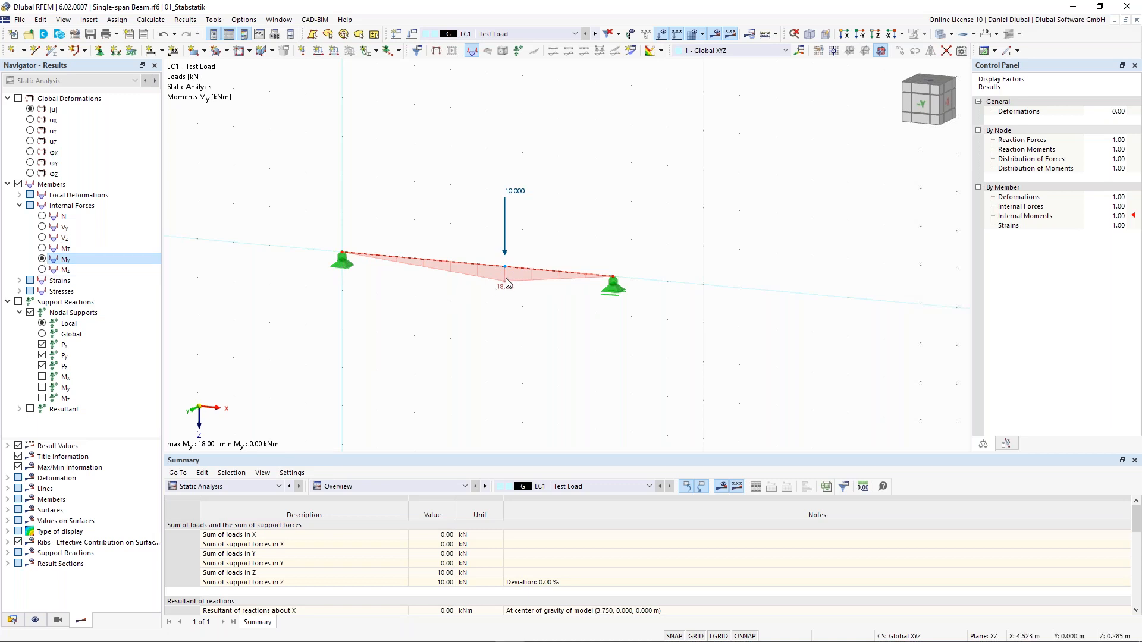
- Display the nodal support reactions together with the shear force Vz diagram of the beam
click(19, 302)
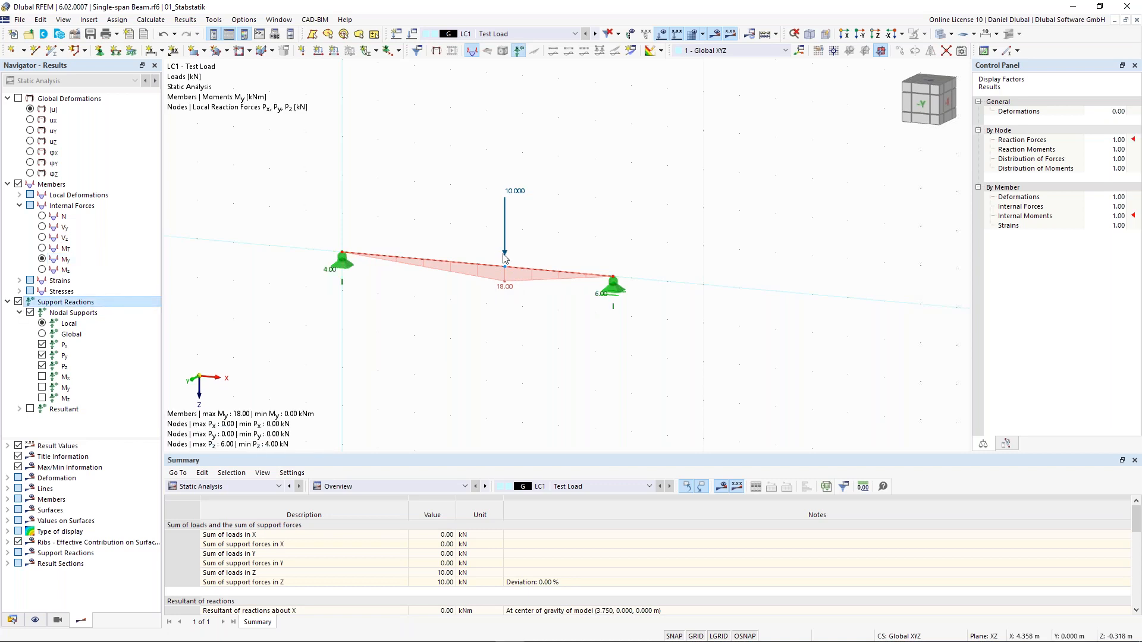
scroll(494, 255, up, 2)
mouse_move(245, 293)
middle_down()
mouse_move(262, 291)
mouse_move(251, 306)
middle_up()
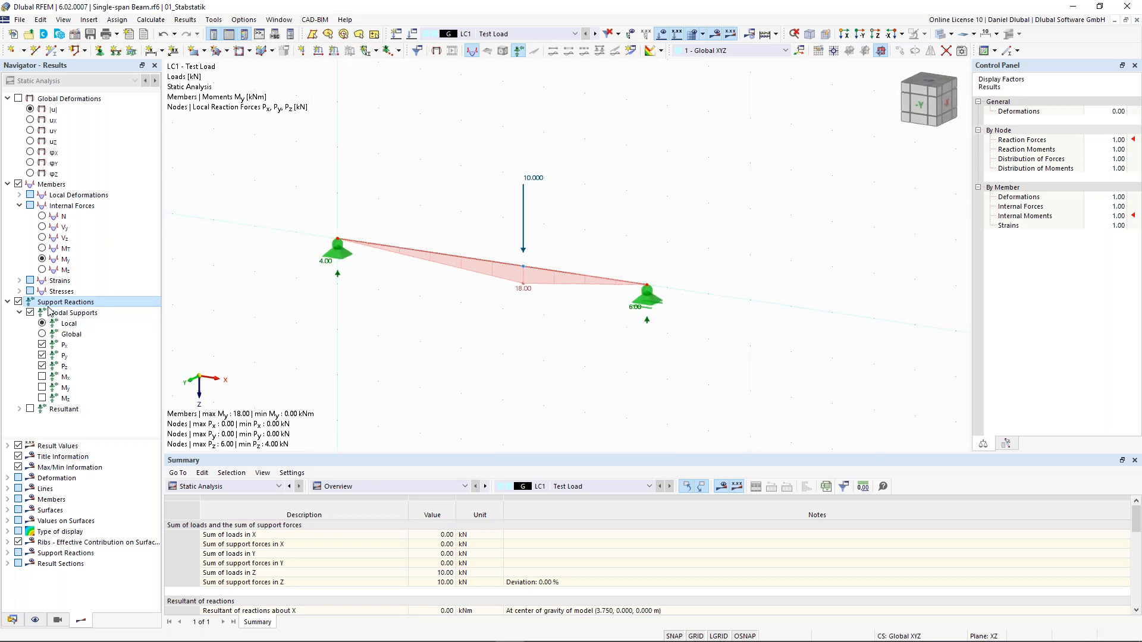
click(43, 238)
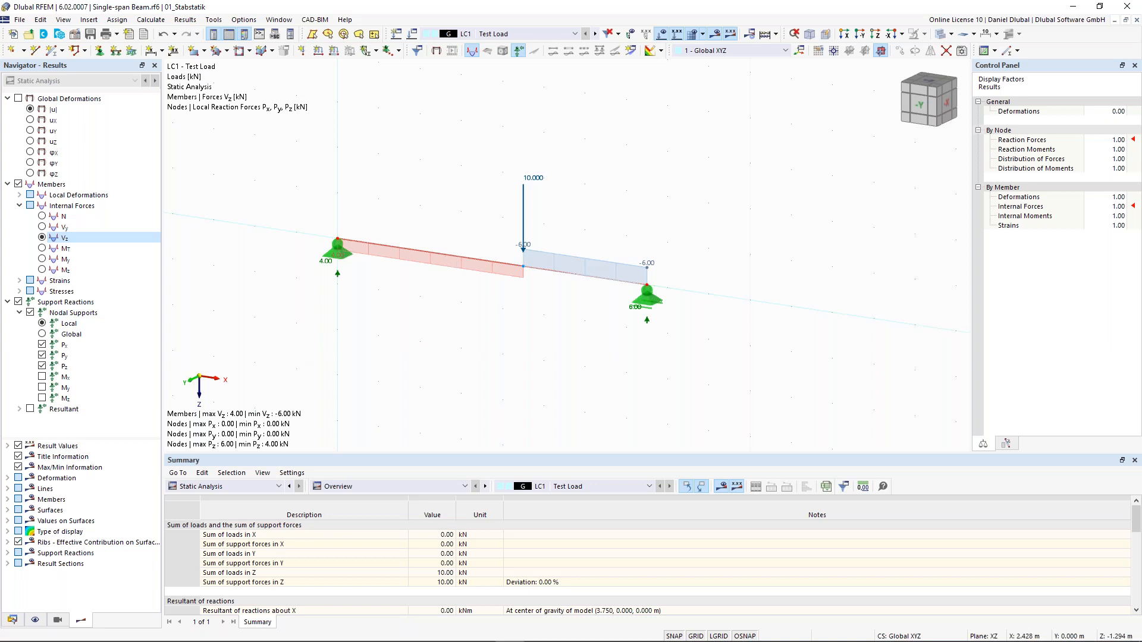
scroll(440, 229, up, 2)
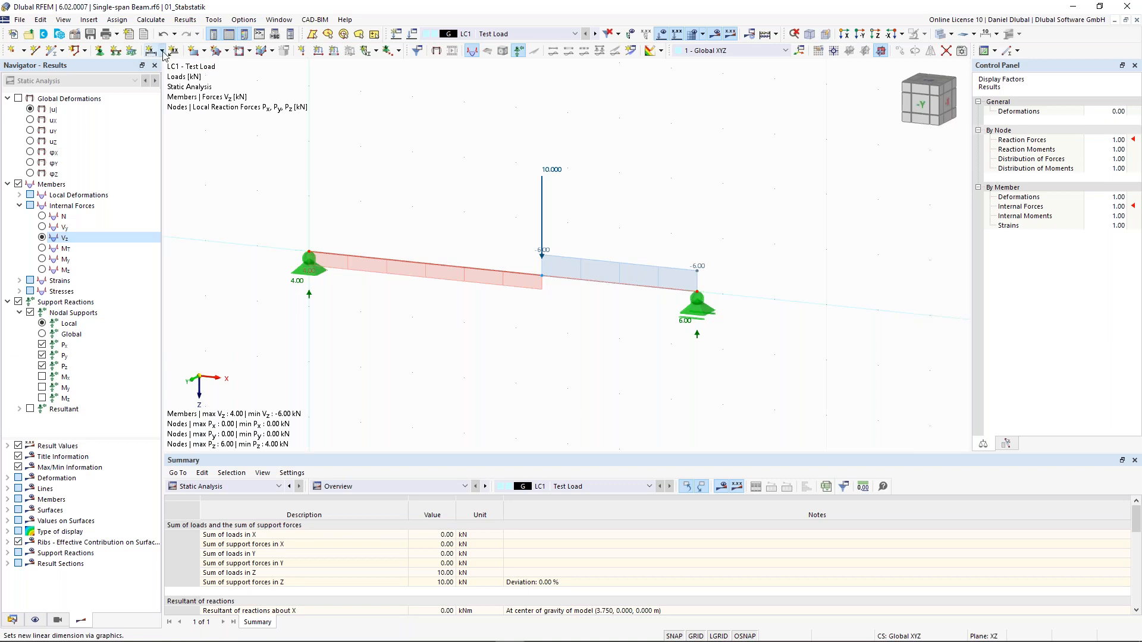
- Add a linear dimension chain below the beam from the start support through the loaded node to the end support, in the second plane, offset about -1.549 m
click(165, 55)
click(167, 74)
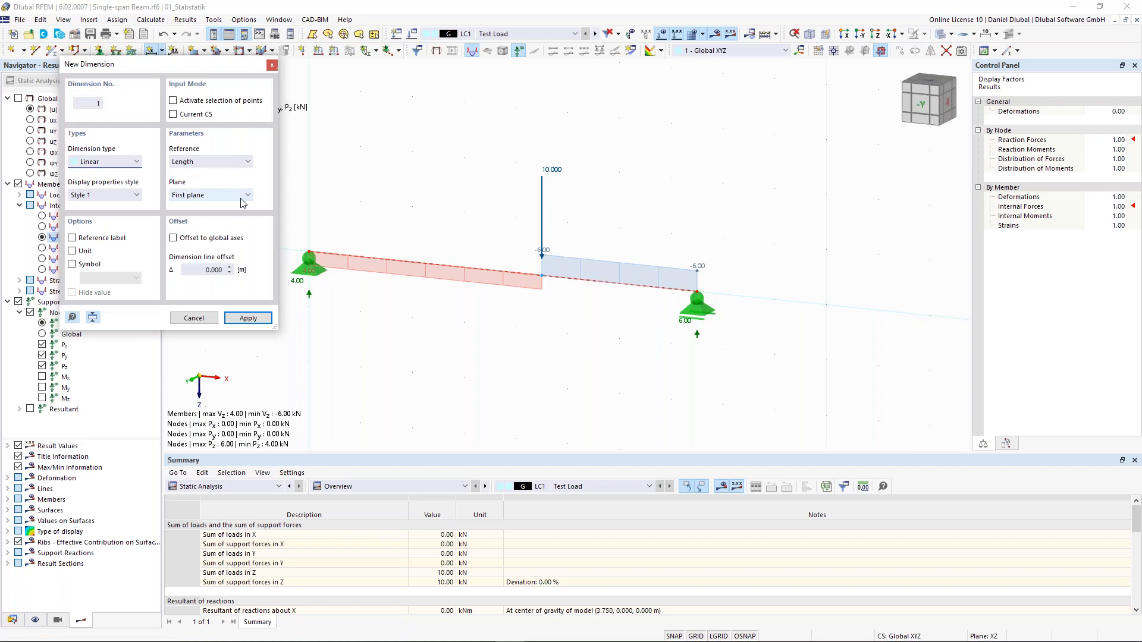
click(542, 276)
click(697, 293)
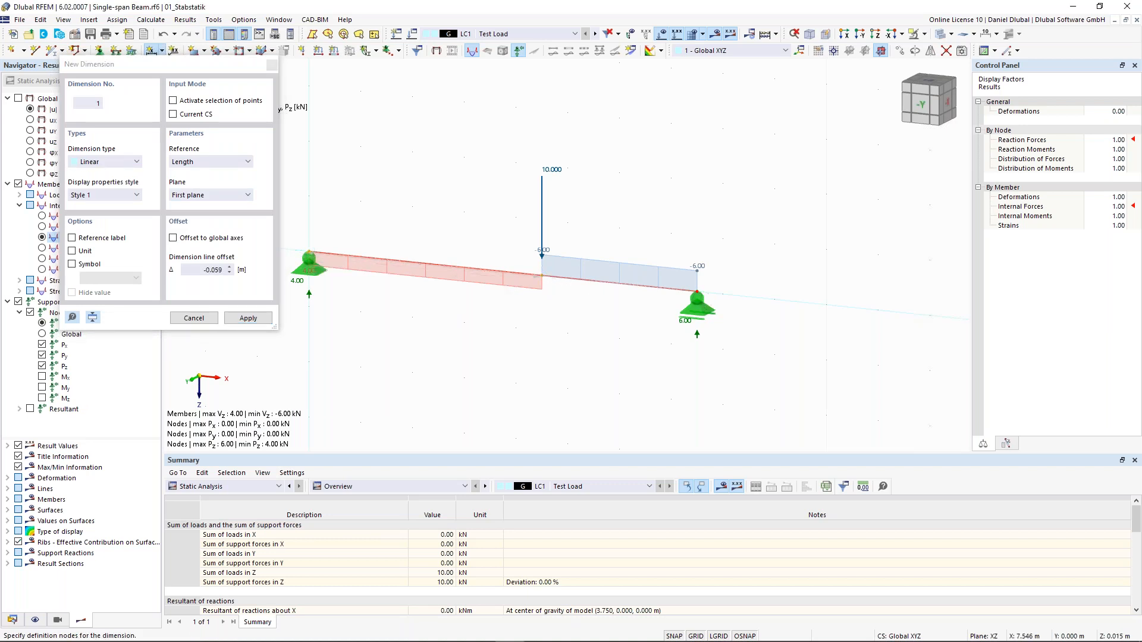
click(218, 193)
click(384, 309)
key(Down)
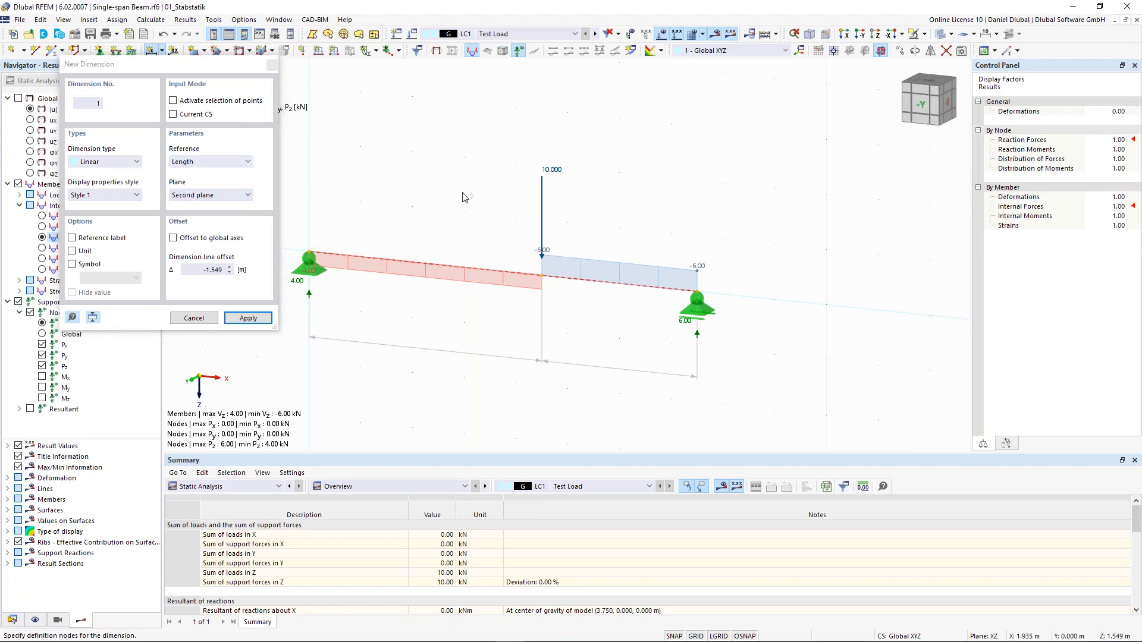
key(Escape)
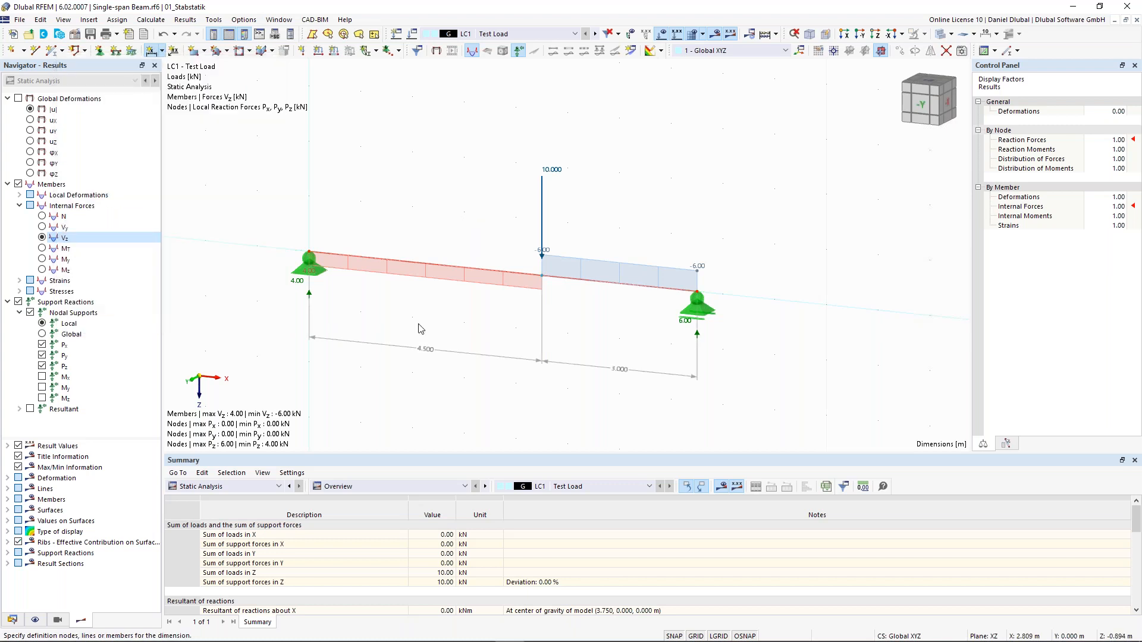
scroll(424, 324, down, 2)
middle_drag(441, 308, 453, 305)
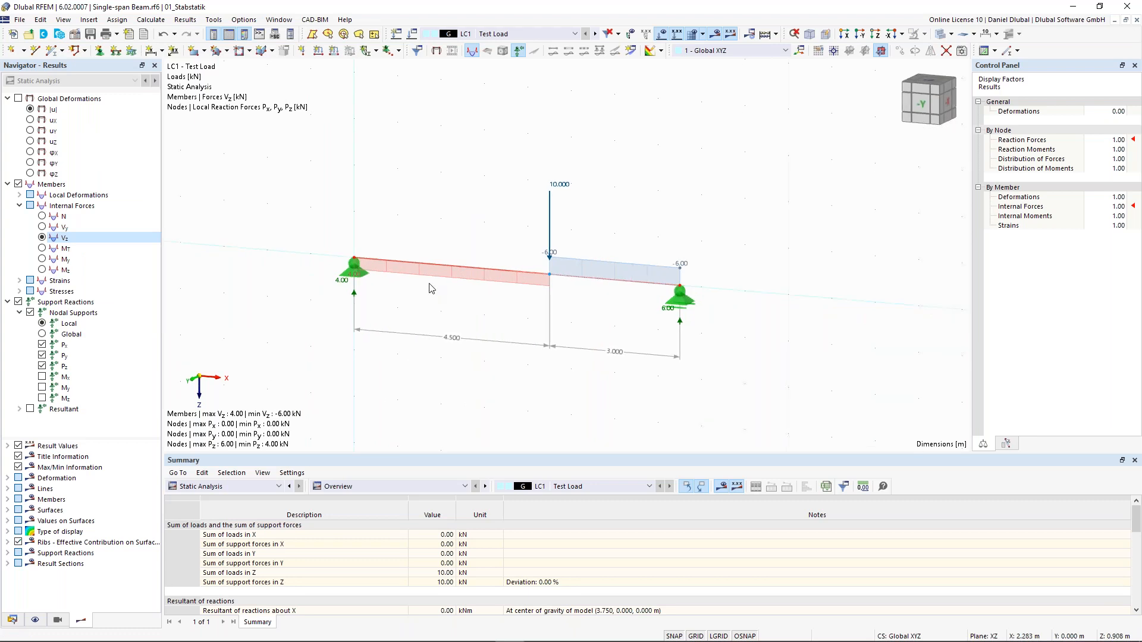
scroll(452, 310, up, 1)
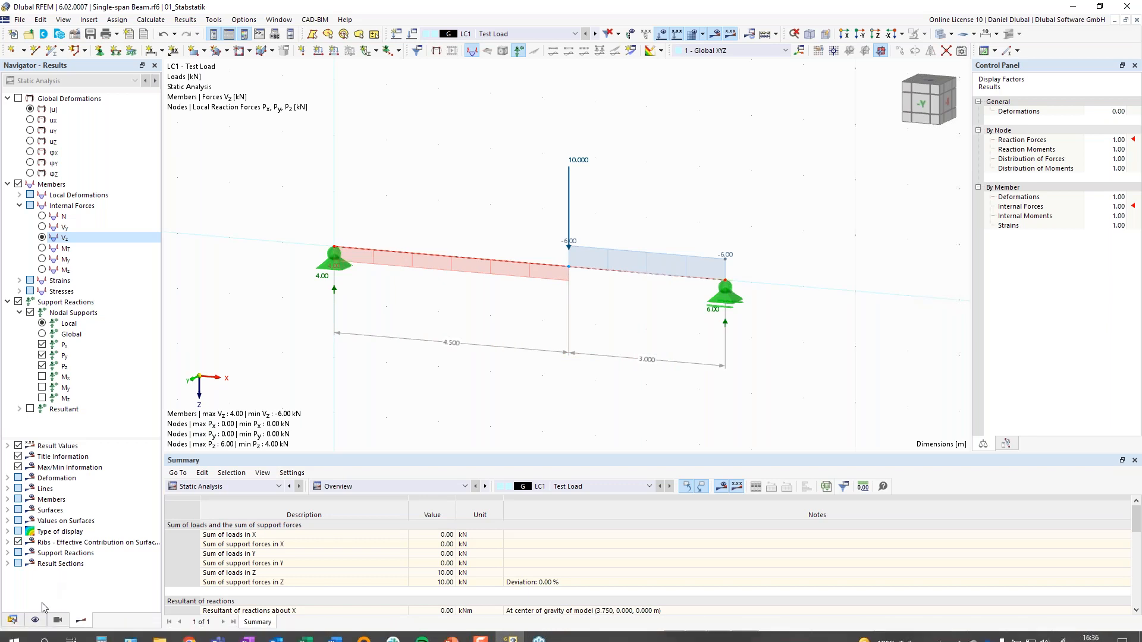
- Show the member bottom fibers and member orientations on the beam, and hide both again
click(35, 619)
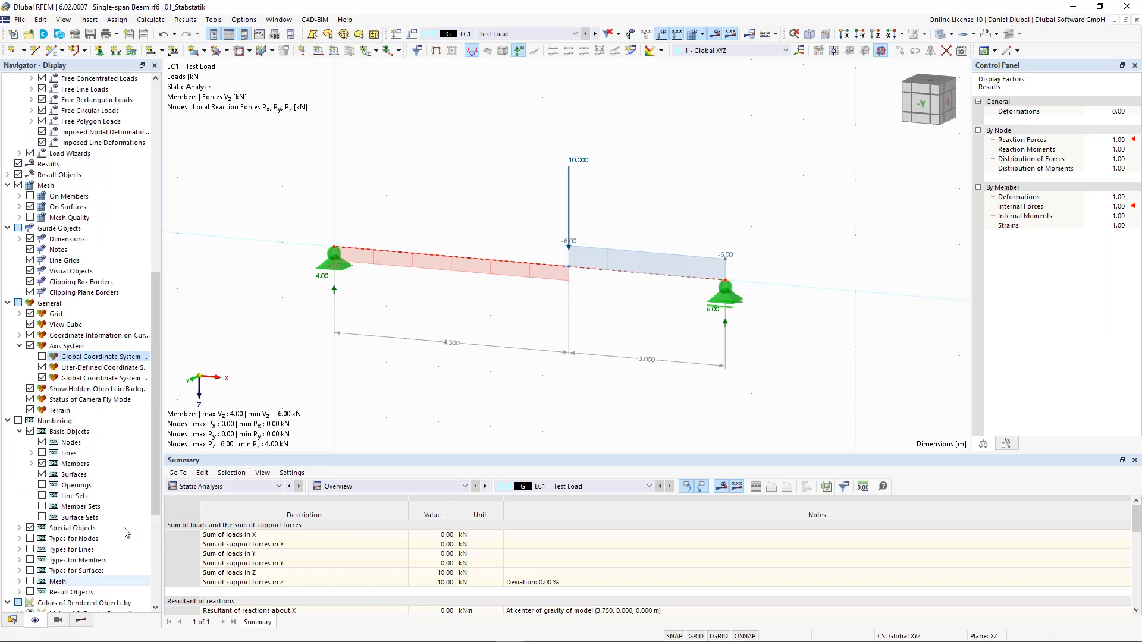
click(158, 115)
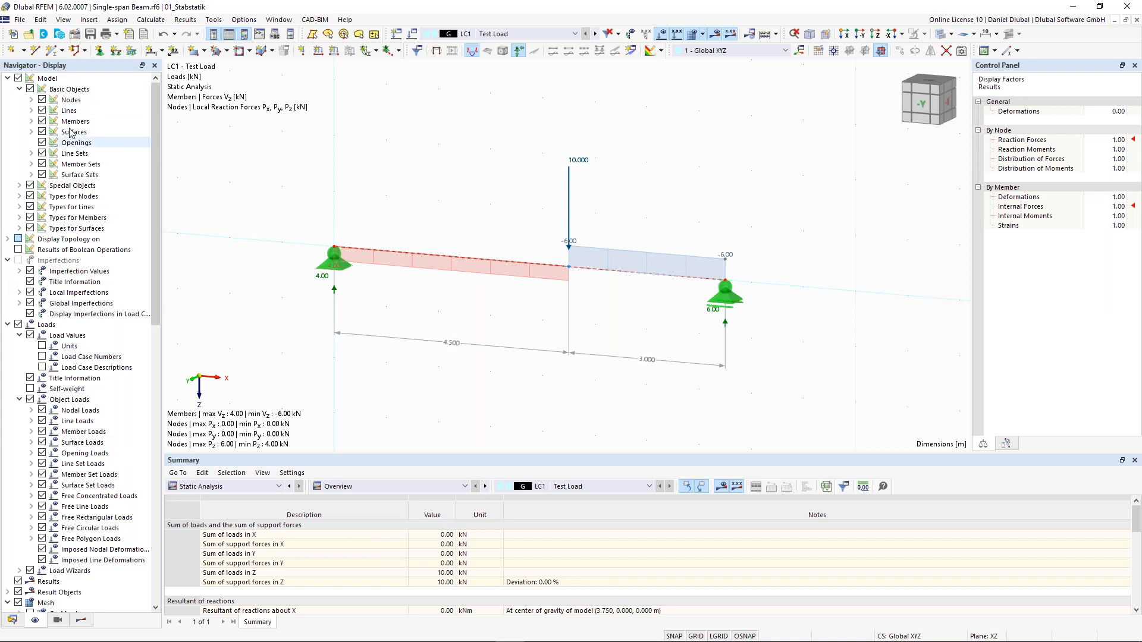
click(32, 120)
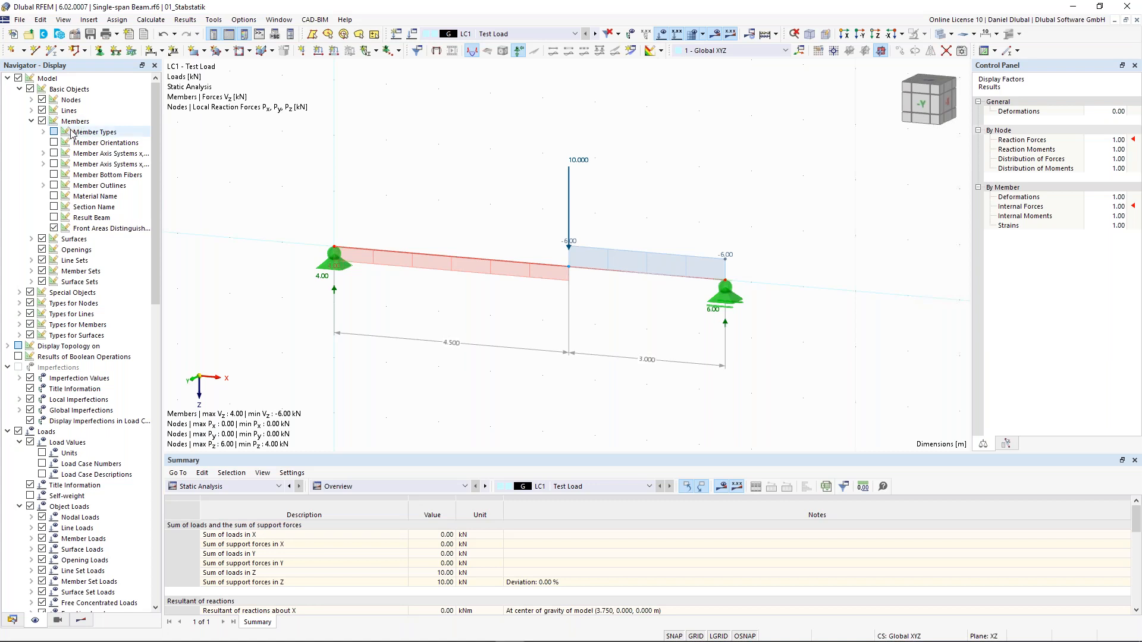
click(54, 175)
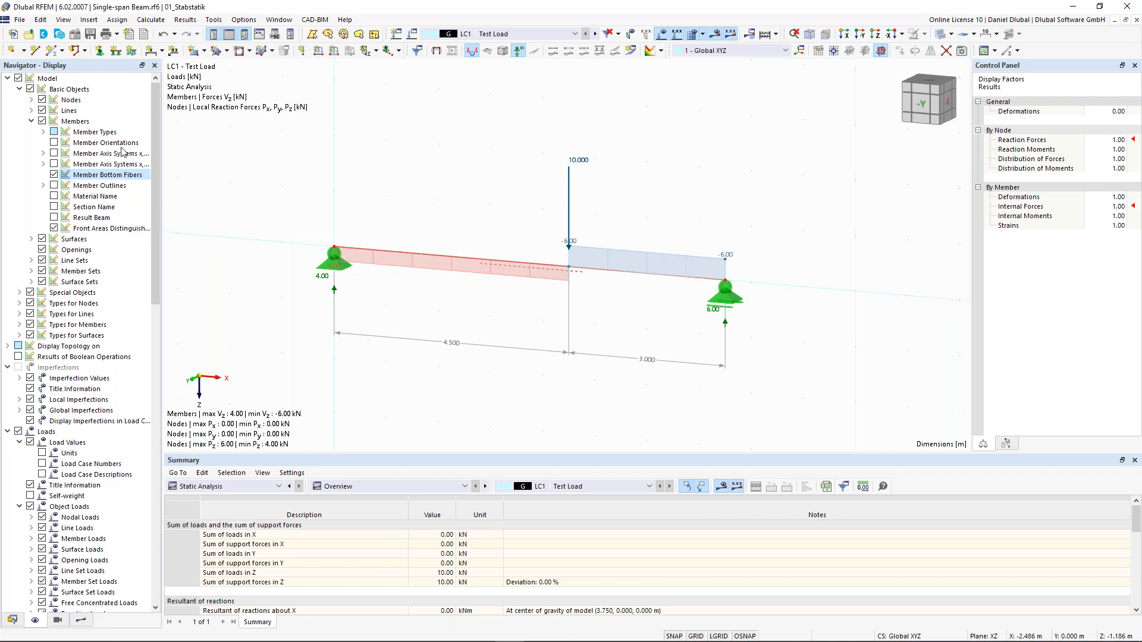
click(54, 143)
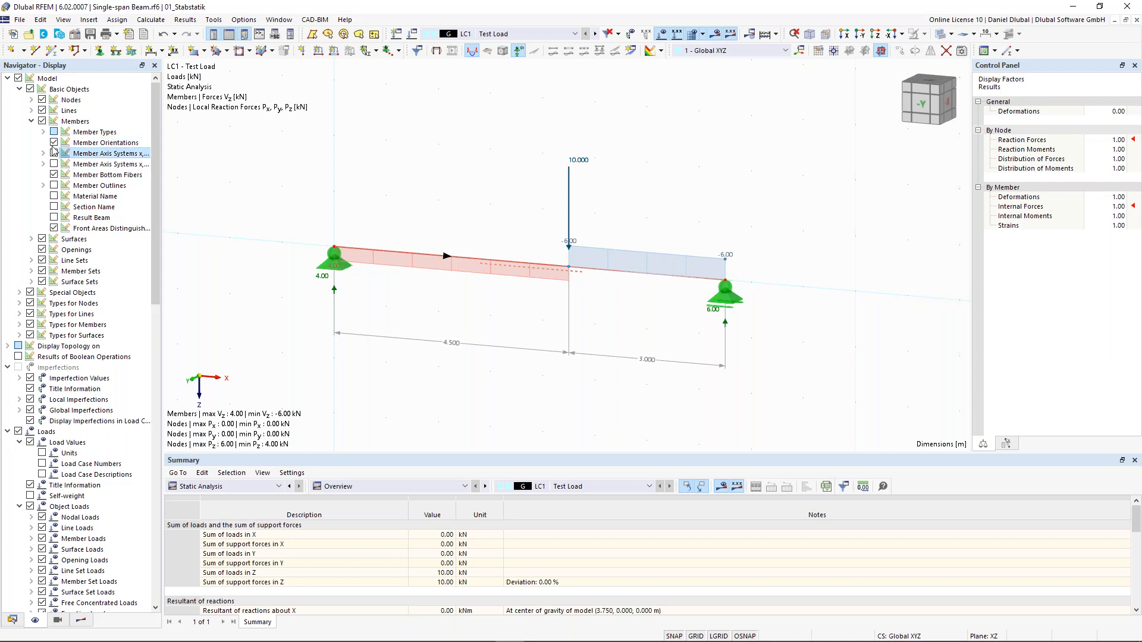
click(54, 143)
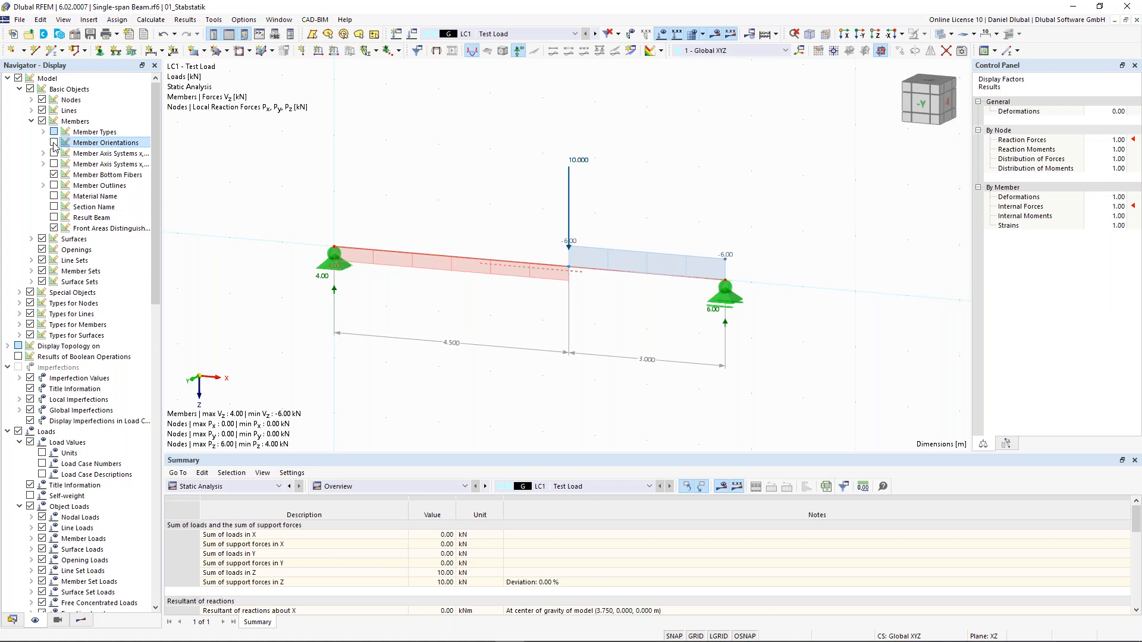
click(54, 175)
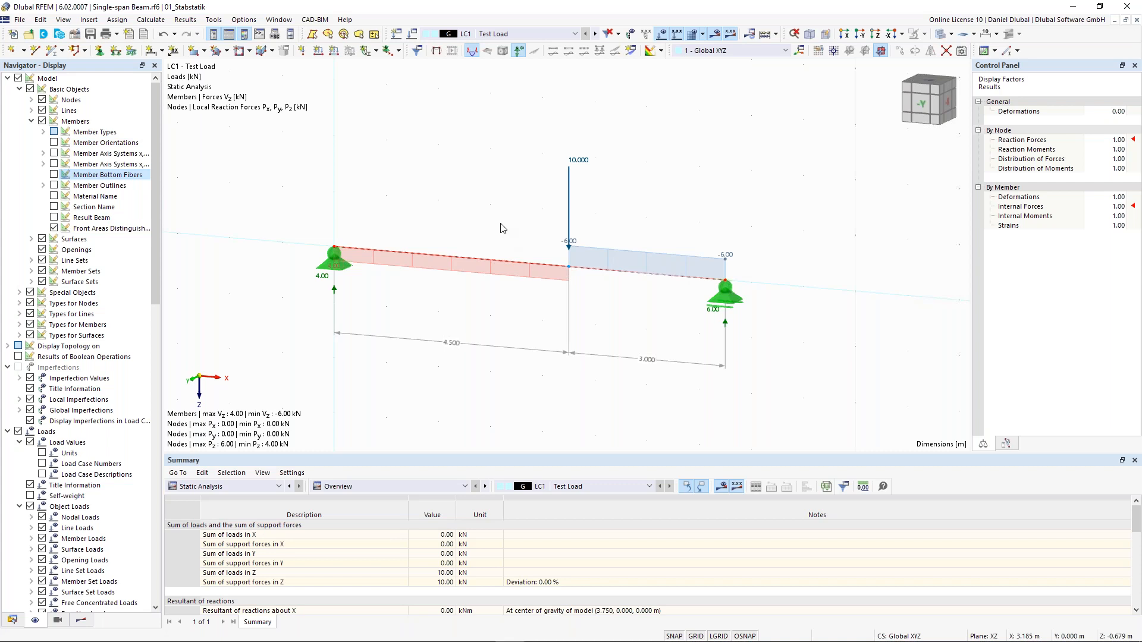
key(alt+Tab)
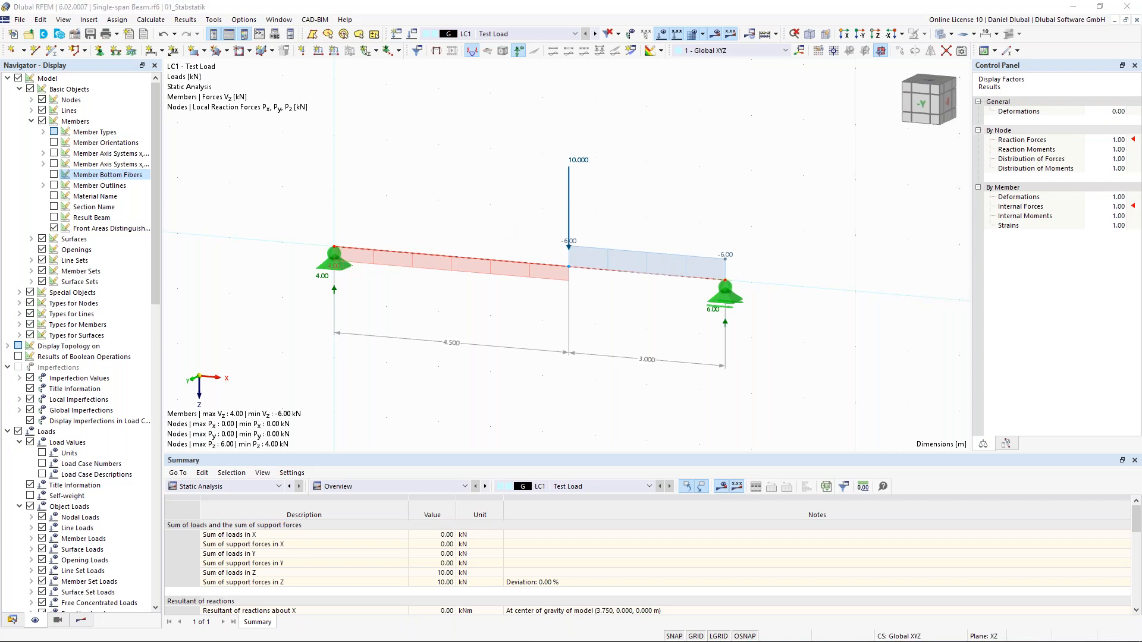
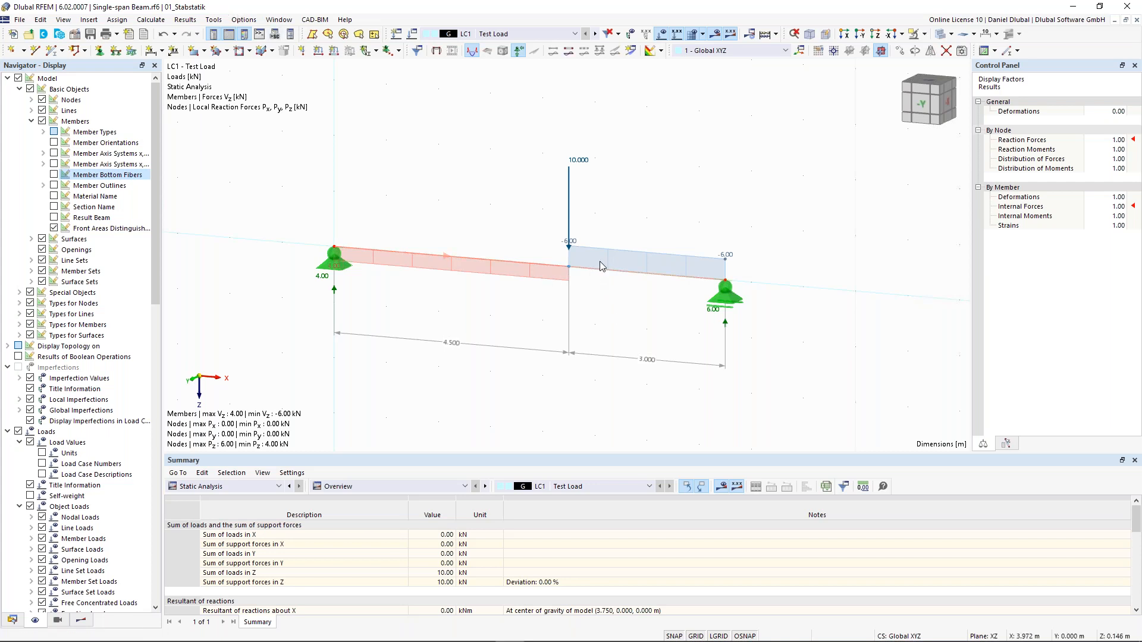
- View the Result Diagrams of the beam member, showing global deformation and shear force Vz, and close them
right_click(503, 264)
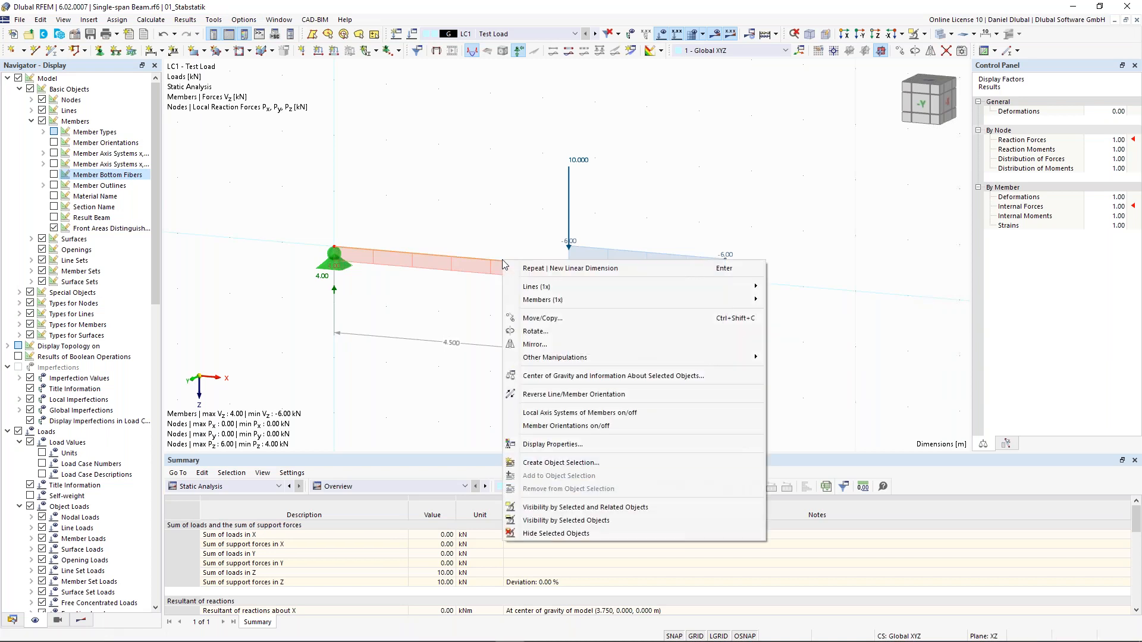
mouse_move(533, 301)
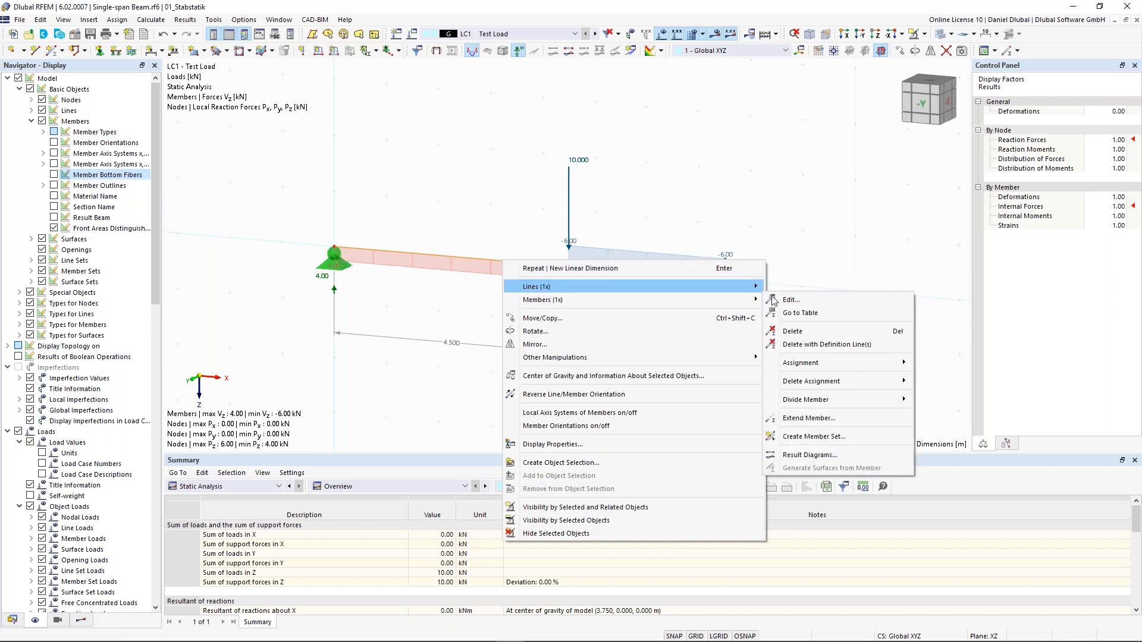
click(834, 453)
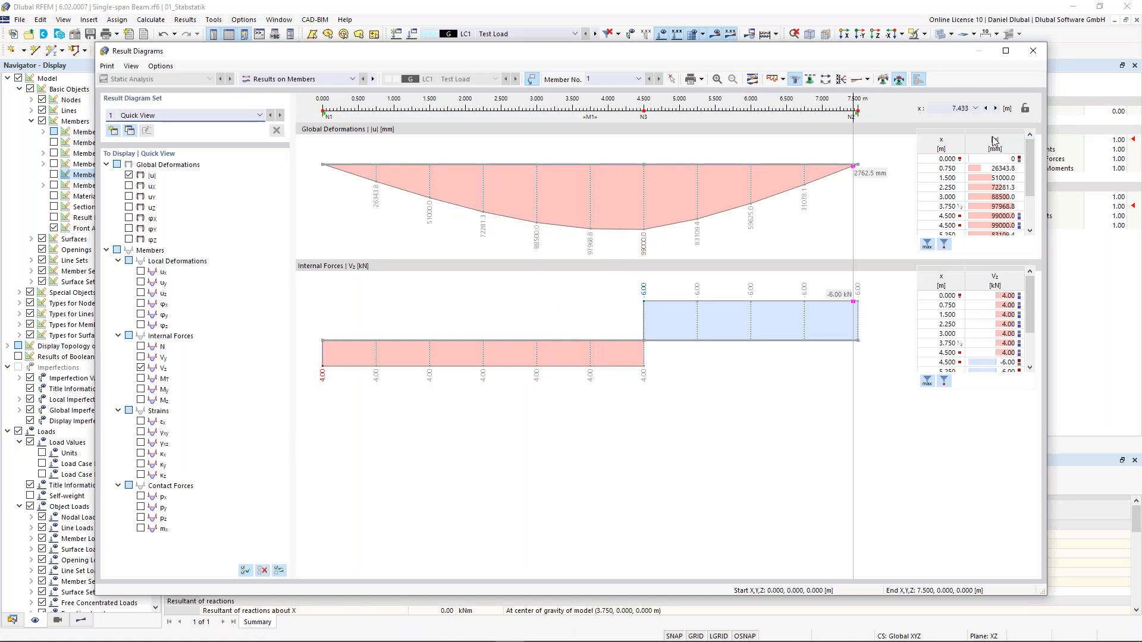
click(1033, 51)
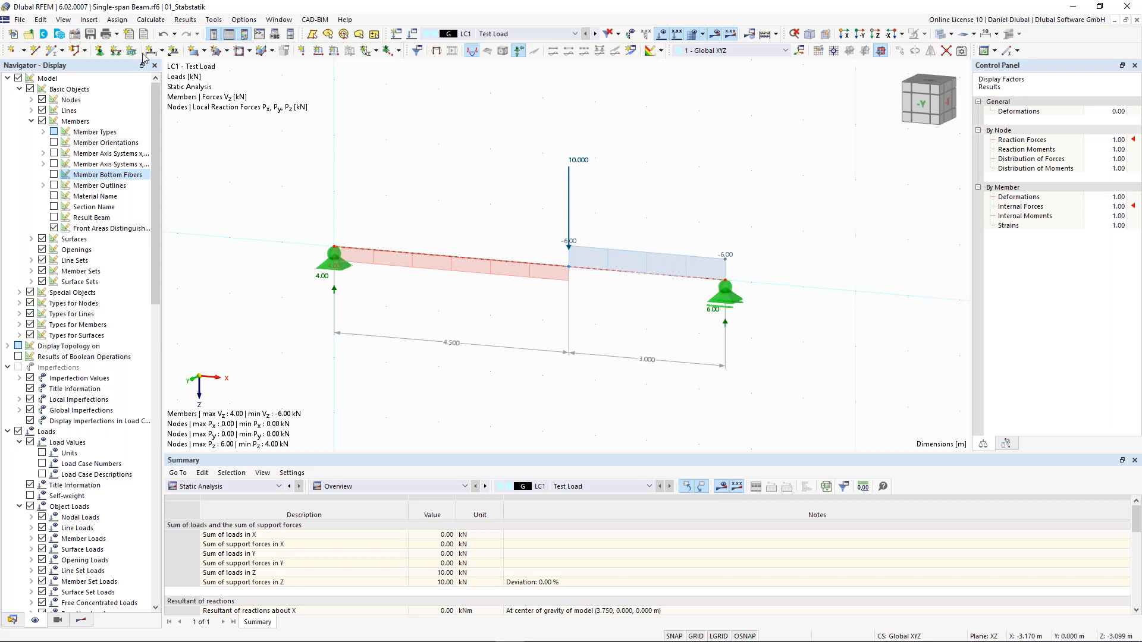
- Save the model, and save a copy of it in the same folder as Two-span Beam
click(88, 35)
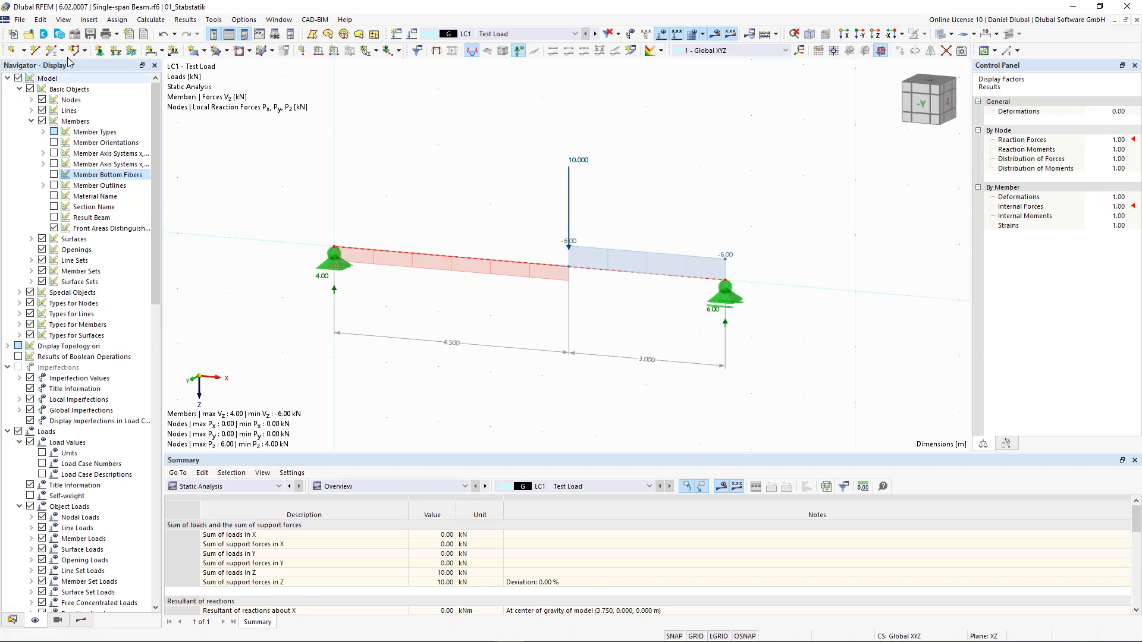
click(19, 19)
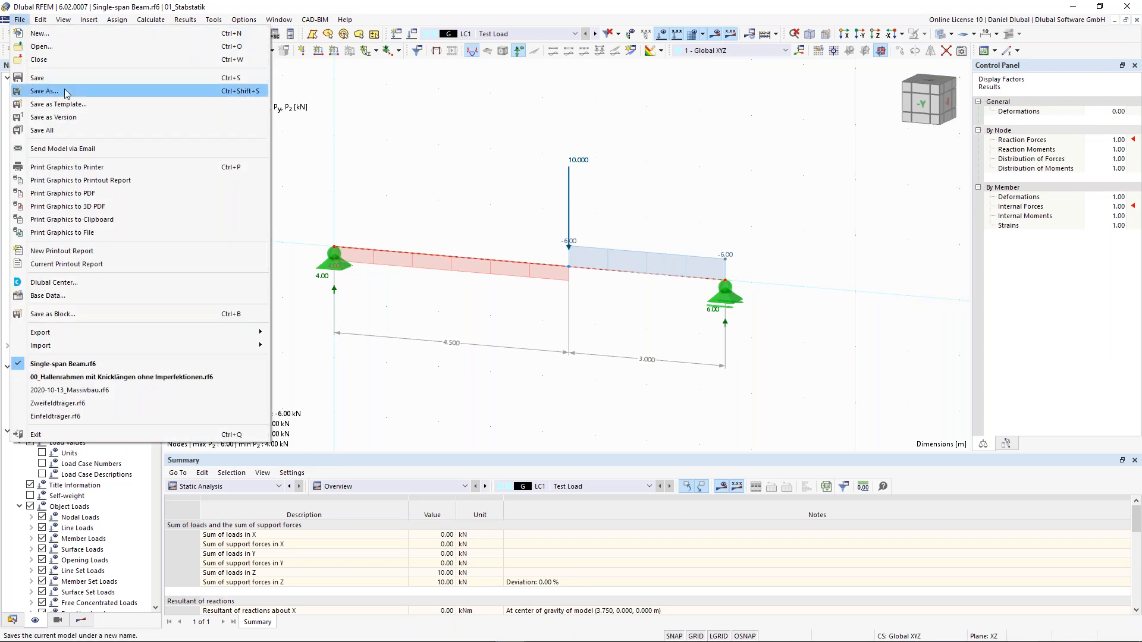
click(66, 93)
click(605, 417)
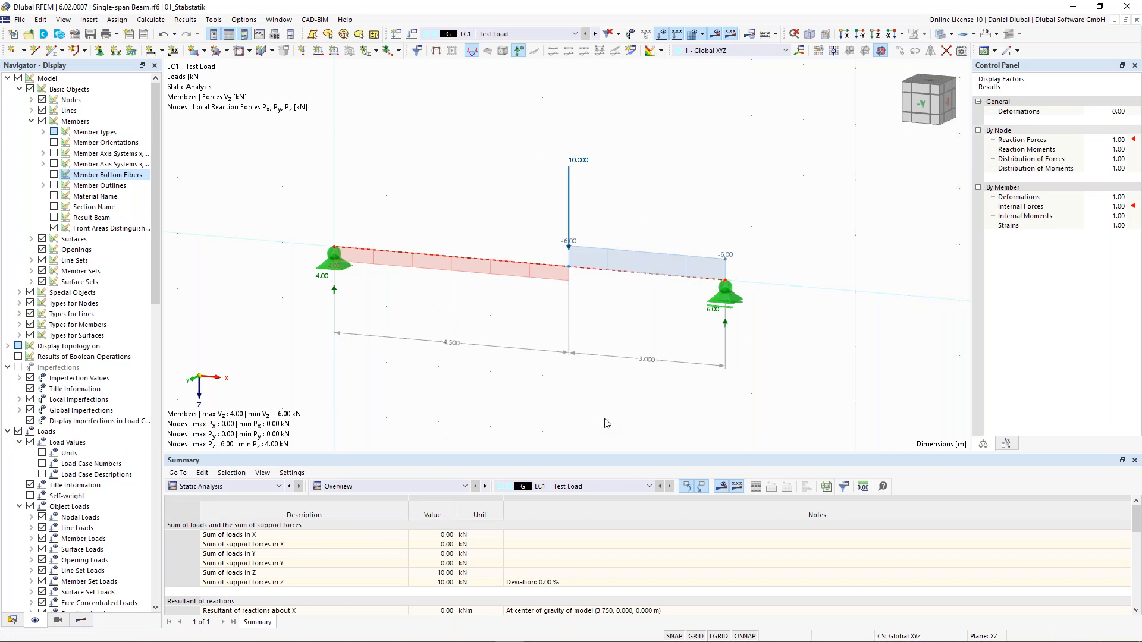
click(141, 493)
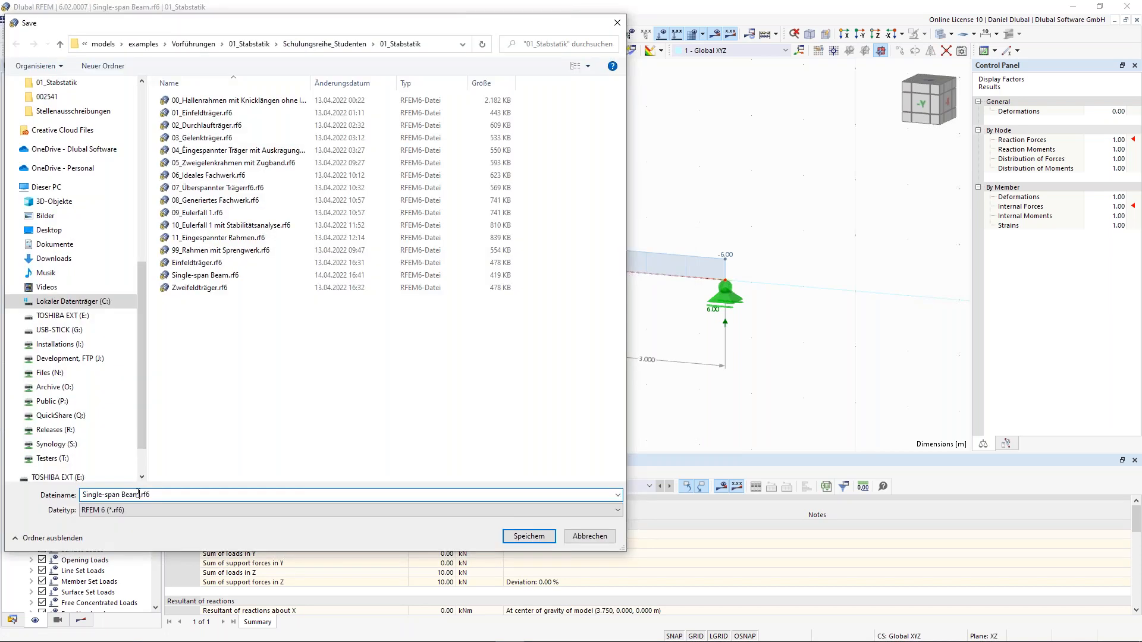
drag(140, 492, 88, 488)
key(BackSpace)
key(BackSpace)
text(Two-span Beam)
click(529, 536)
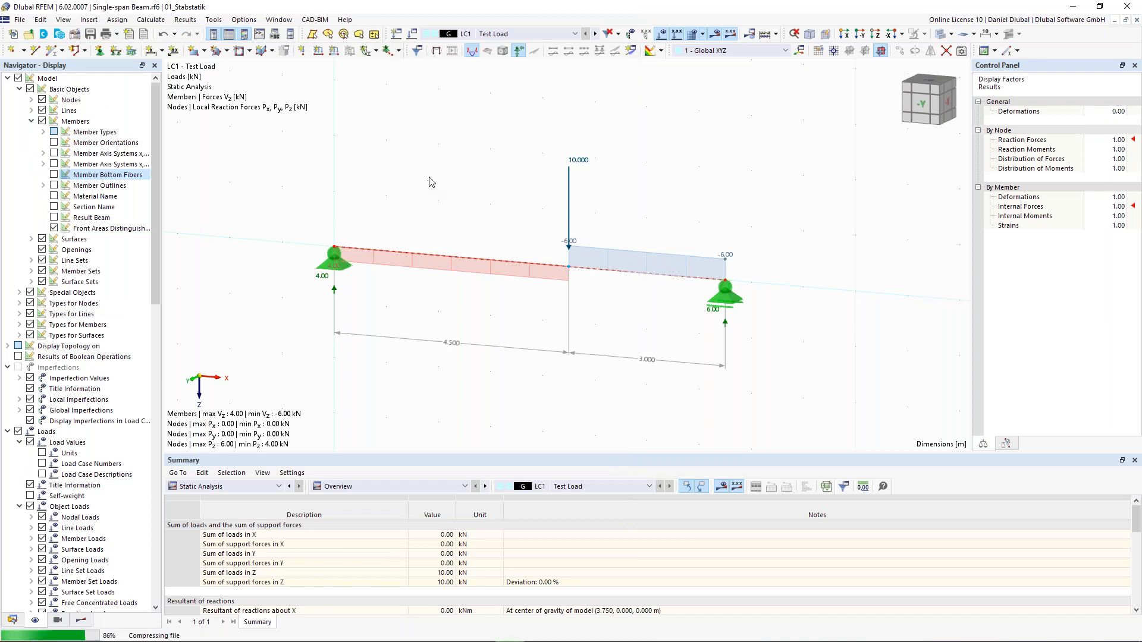
- Delete the entire beam with its supports, nodal load and dimensions from the Two-span Beam model
scroll(449, 177, down, 2)
middle_drag(452, 177, 469, 193)
drag(307, 113, 765, 390)
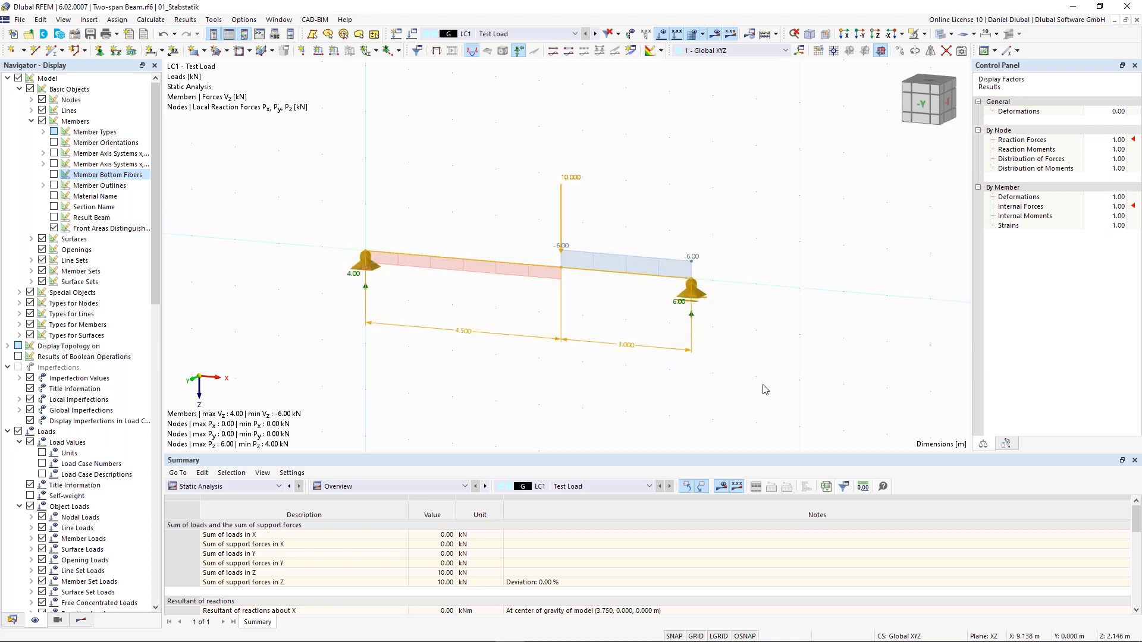
key(Delete)
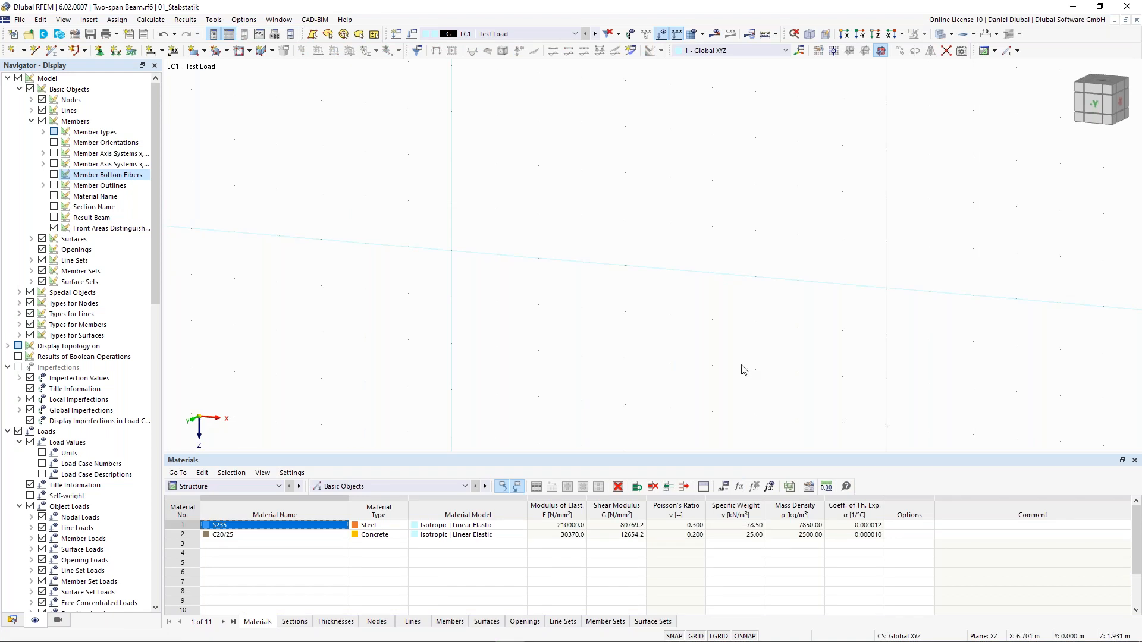
ctrl+middle_drag(436, 256, 335, 180)
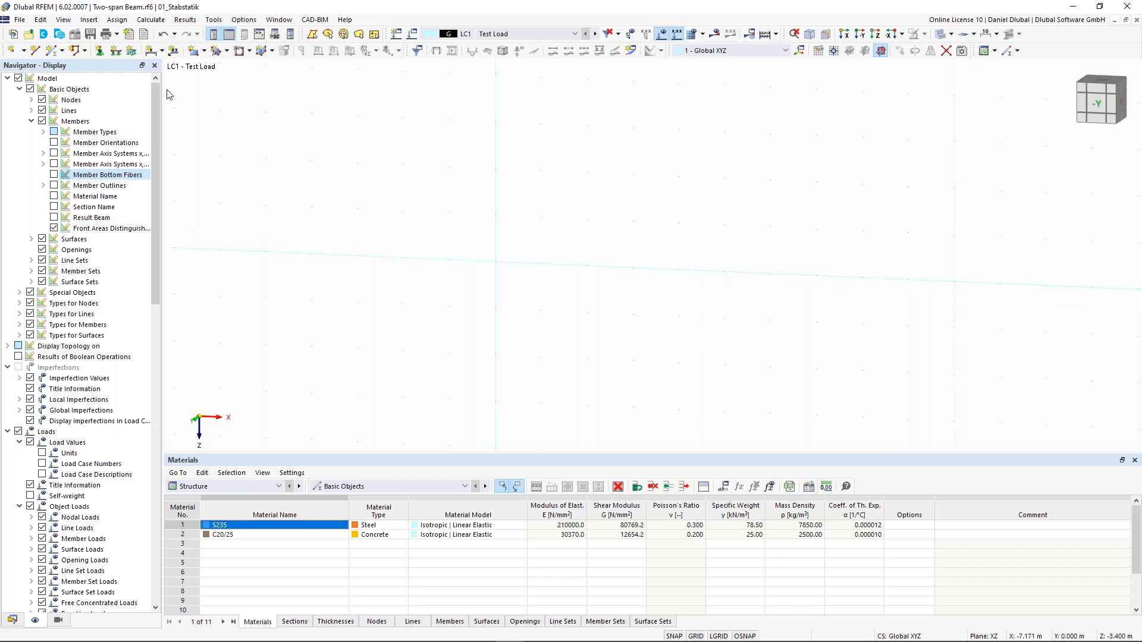
- Start a new beam member, create a new section for it, and open the library of standardized steel I-sections
click(52, 50)
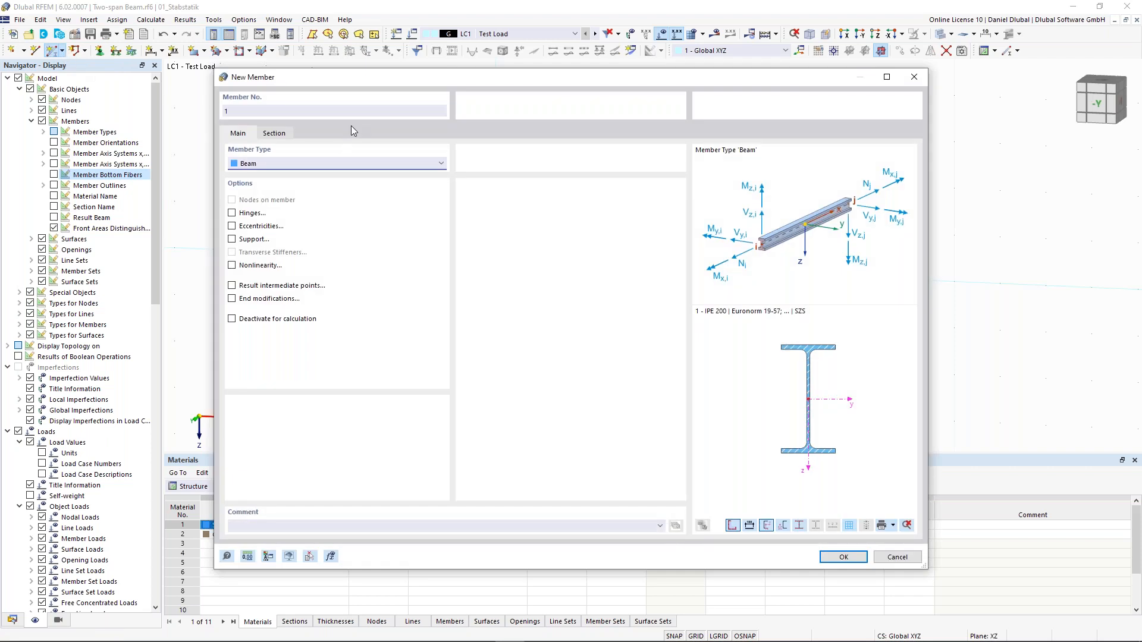
click(275, 140)
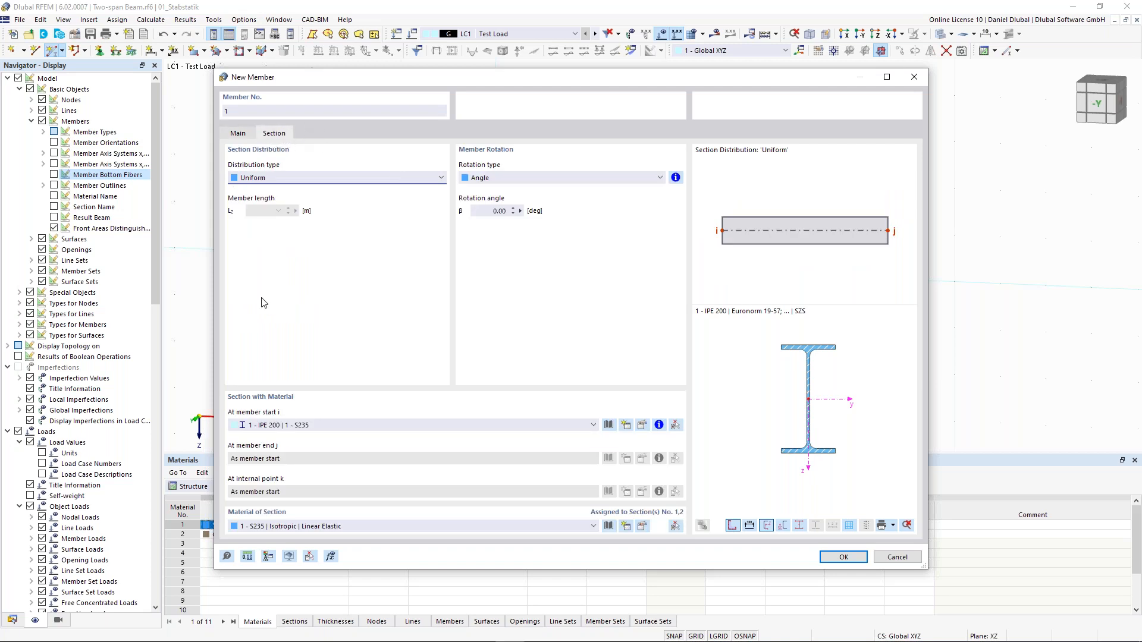
click(292, 425)
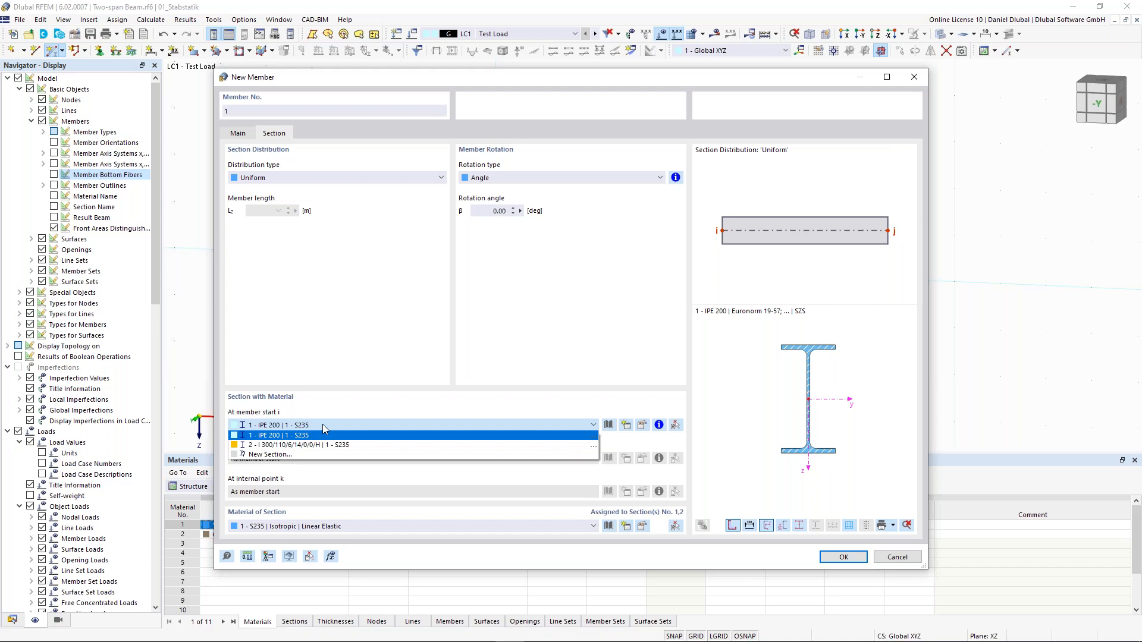
click(326, 393)
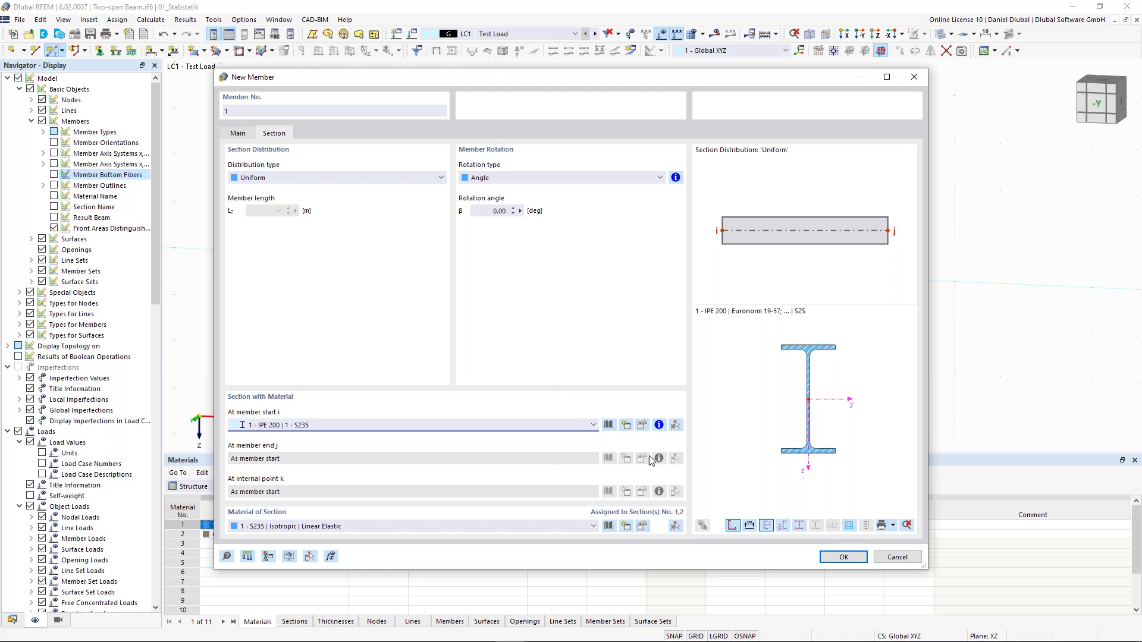
click(627, 426)
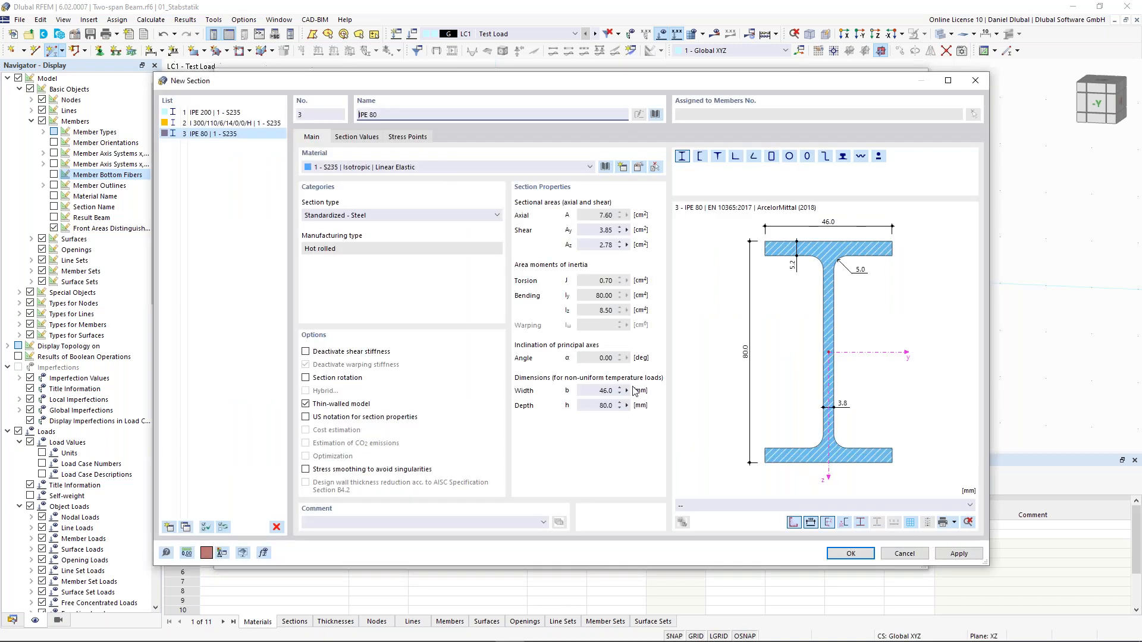
click(656, 115)
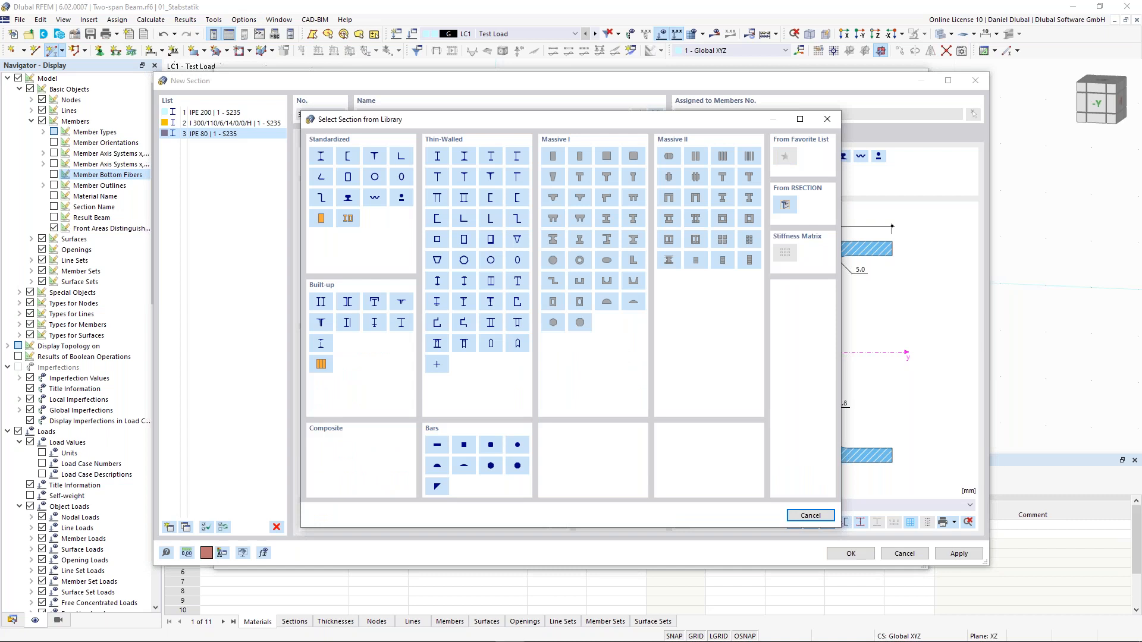
click(323, 157)
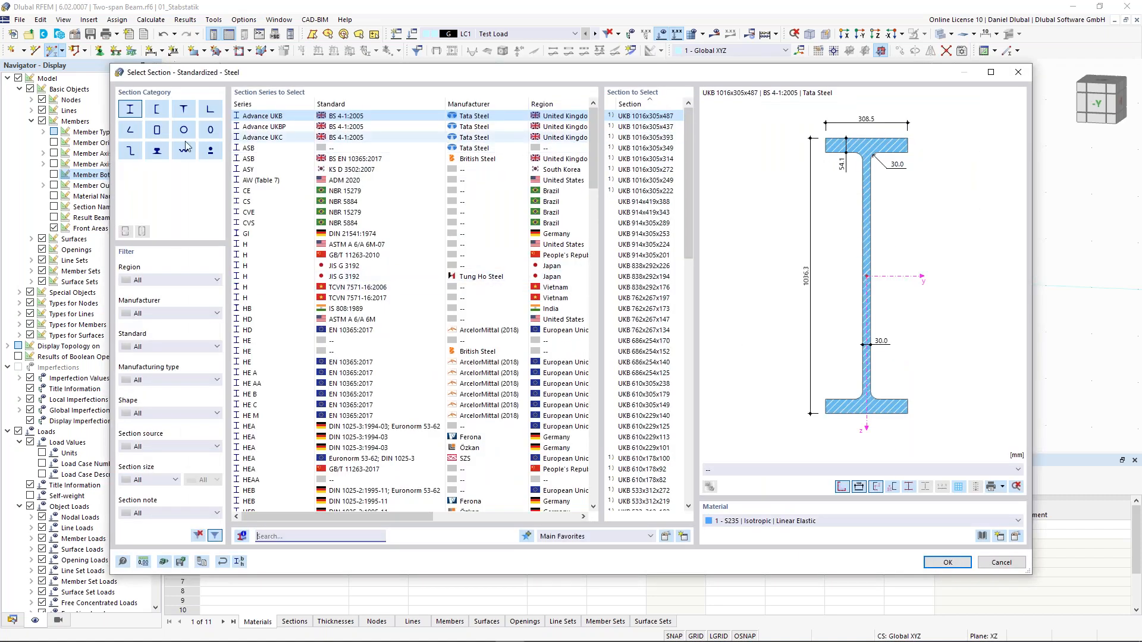
- Choose HEB 300 from the SZS HEB series under Euronorm 53-62; DIN 1025-2 by browsing the section series
drag(593, 145, 592, 161)
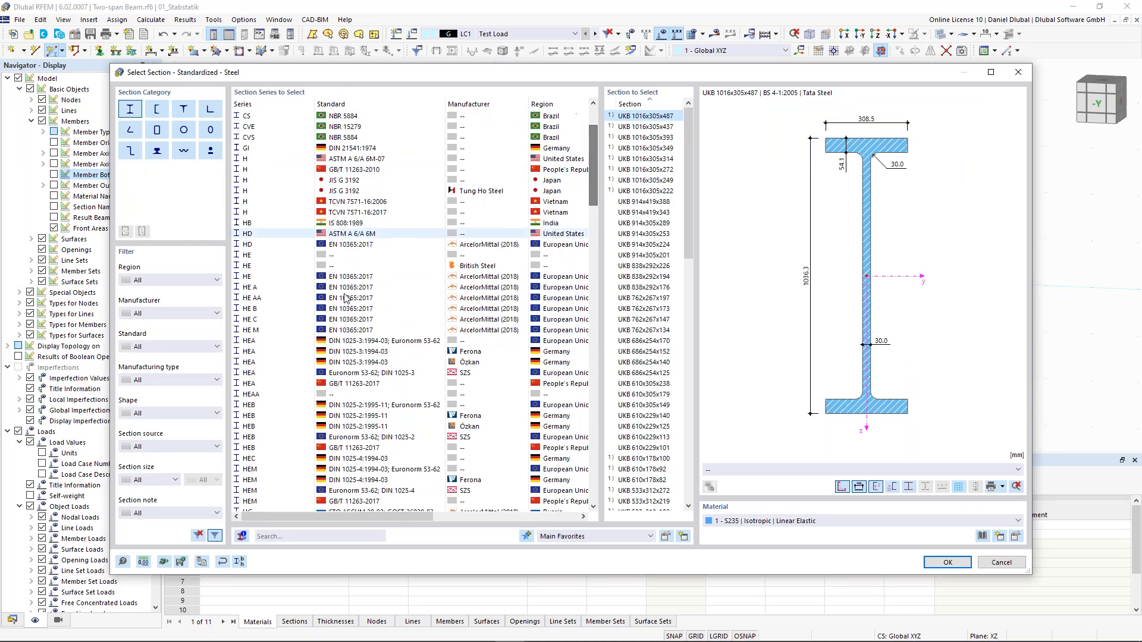
click(266, 439)
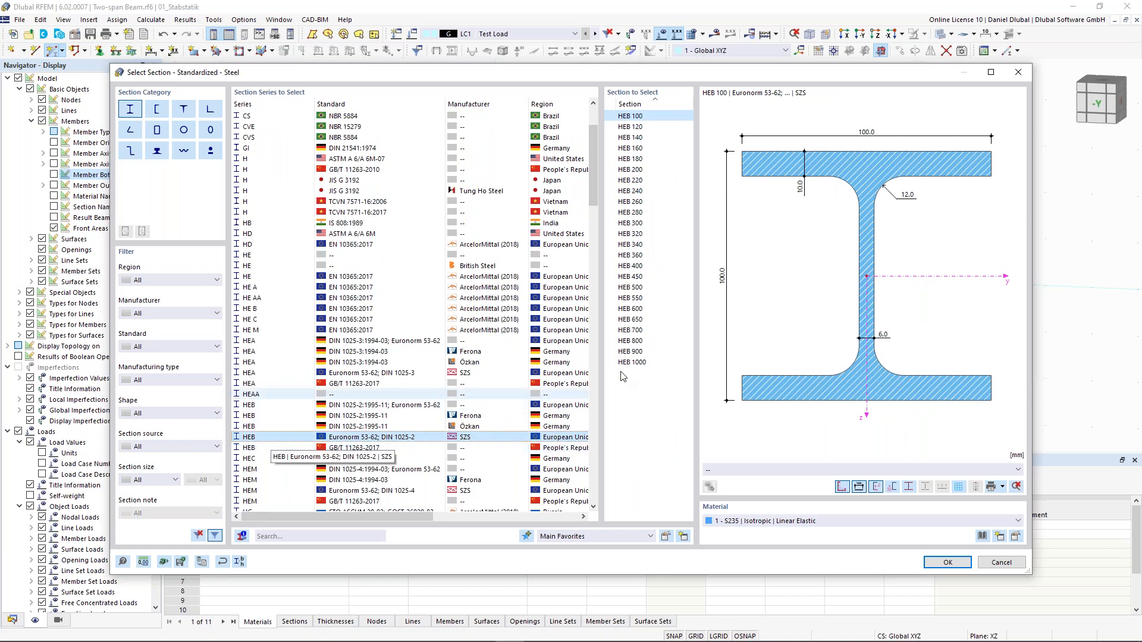
click(647, 226)
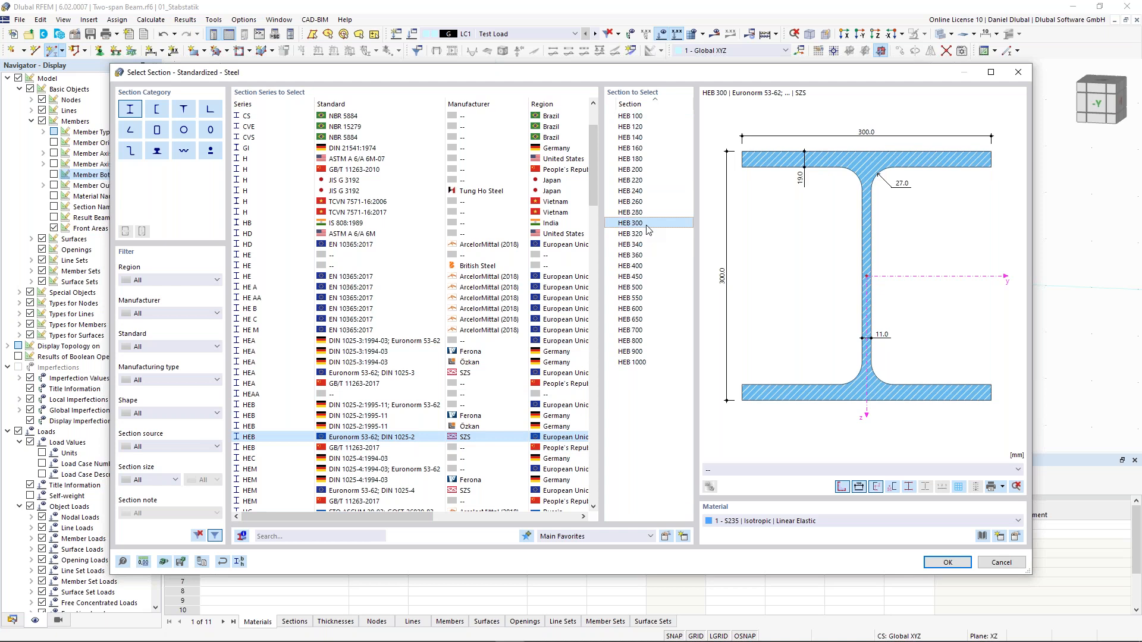
- Search the section library for "heb 300" and apply HEB 300 from the SZS series under Euronorm 53-62; DIN 1025-2
scroll(287, 157, up, 3)
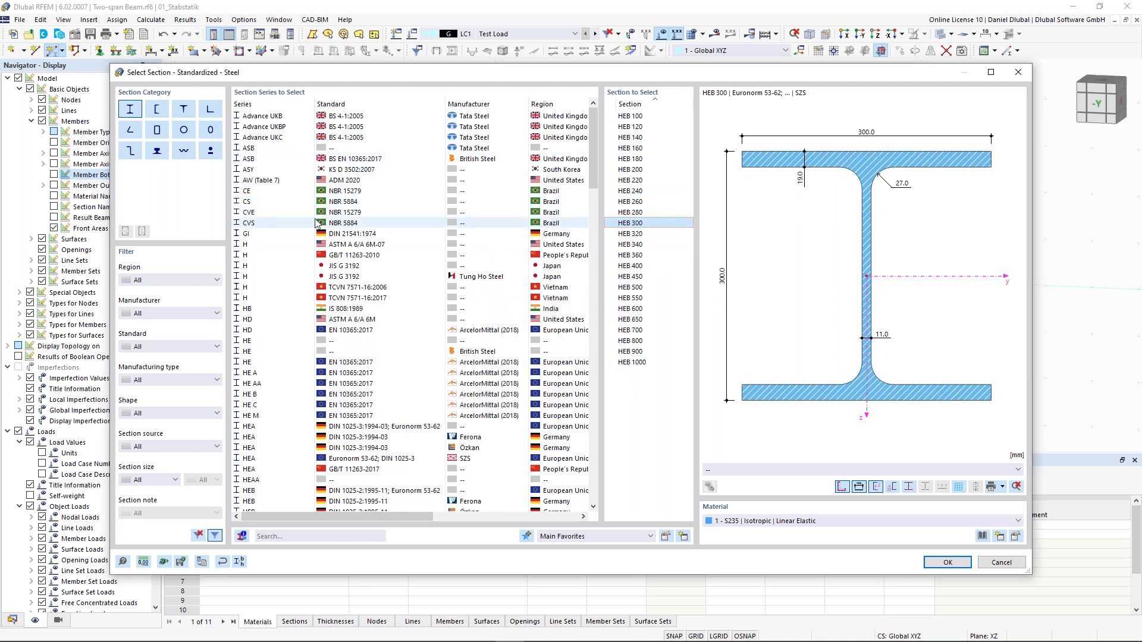
click(285, 537)
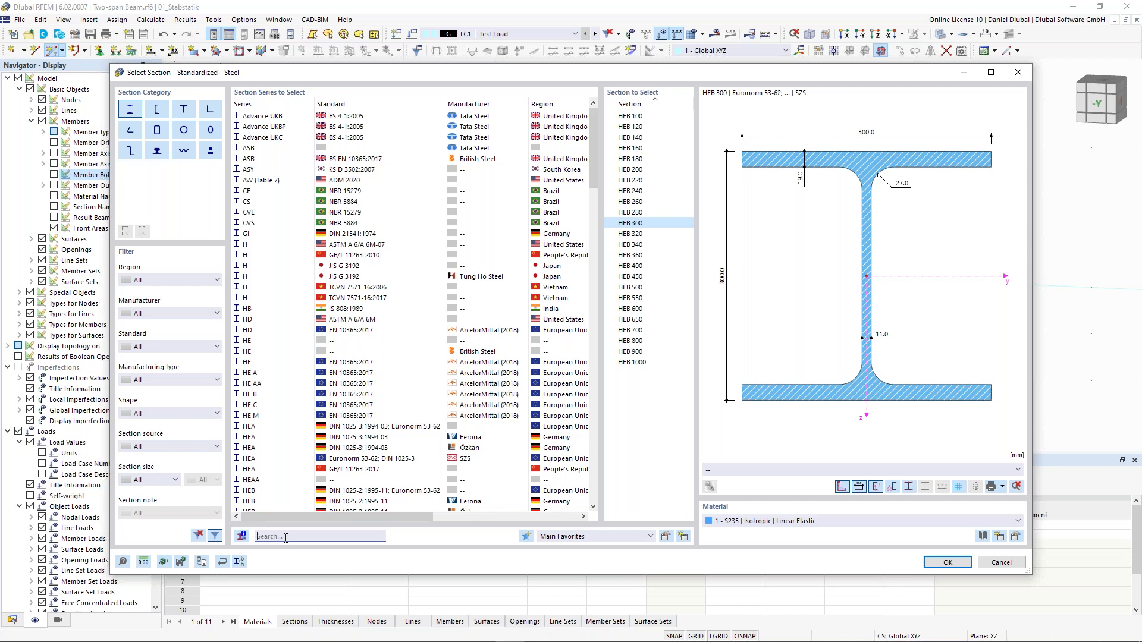
click(286, 537)
text(he)
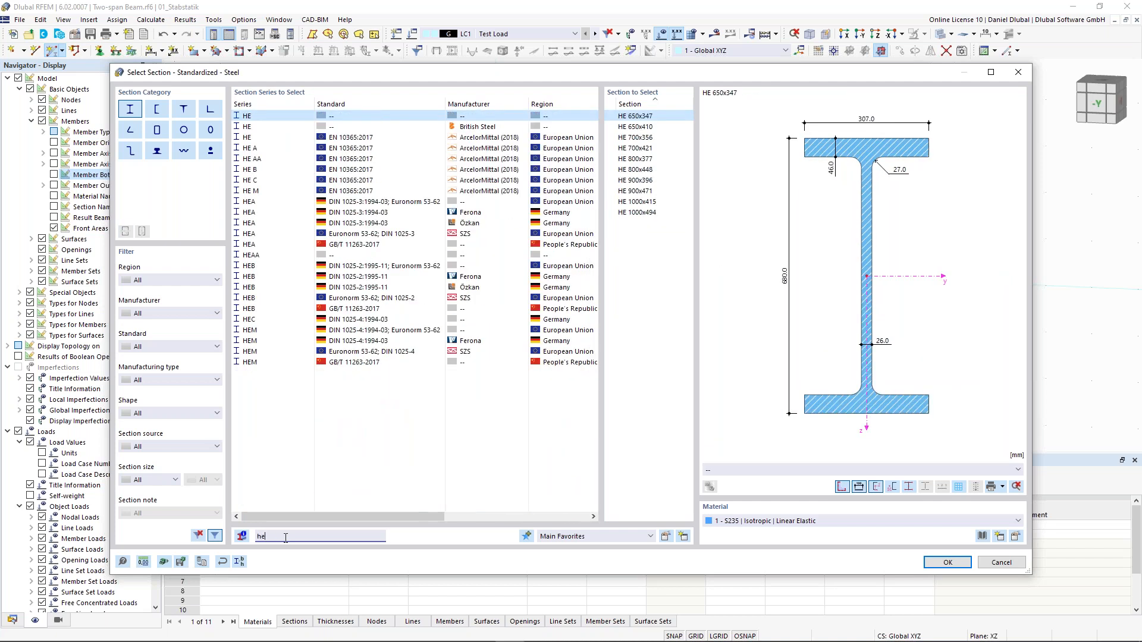
text(b)
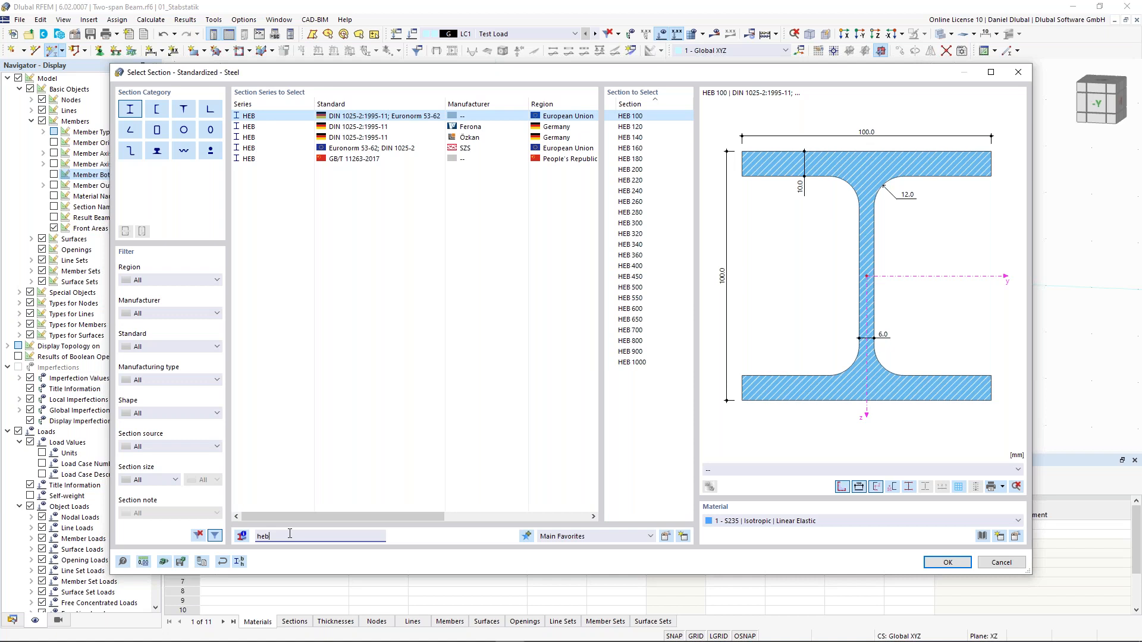
text(300)
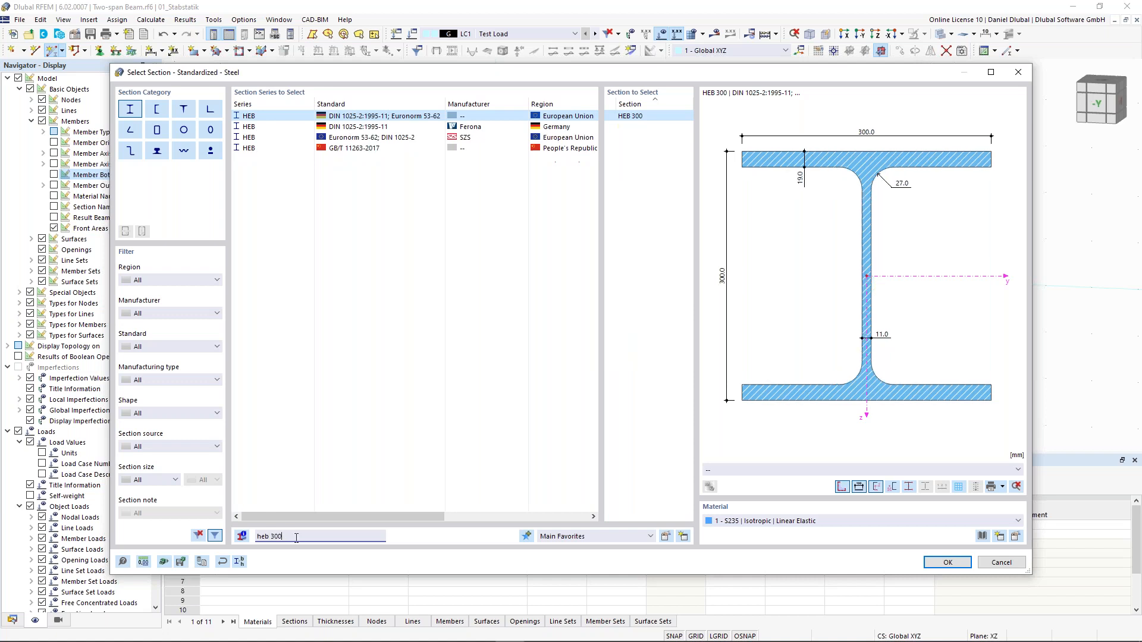
click(410, 141)
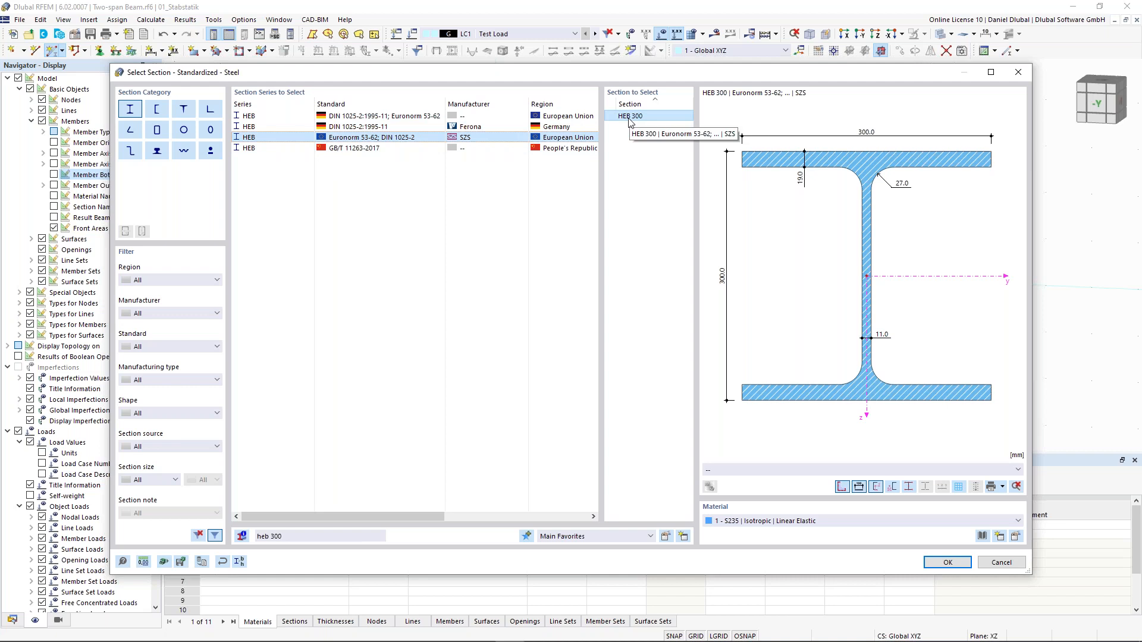
click(948, 563)
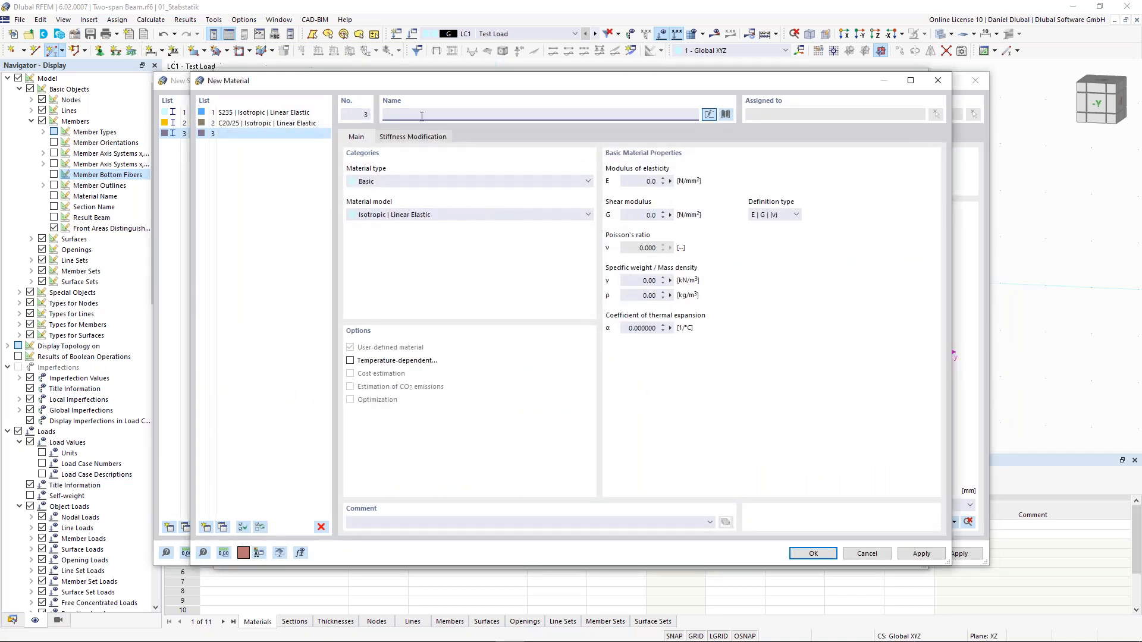
text(s235)
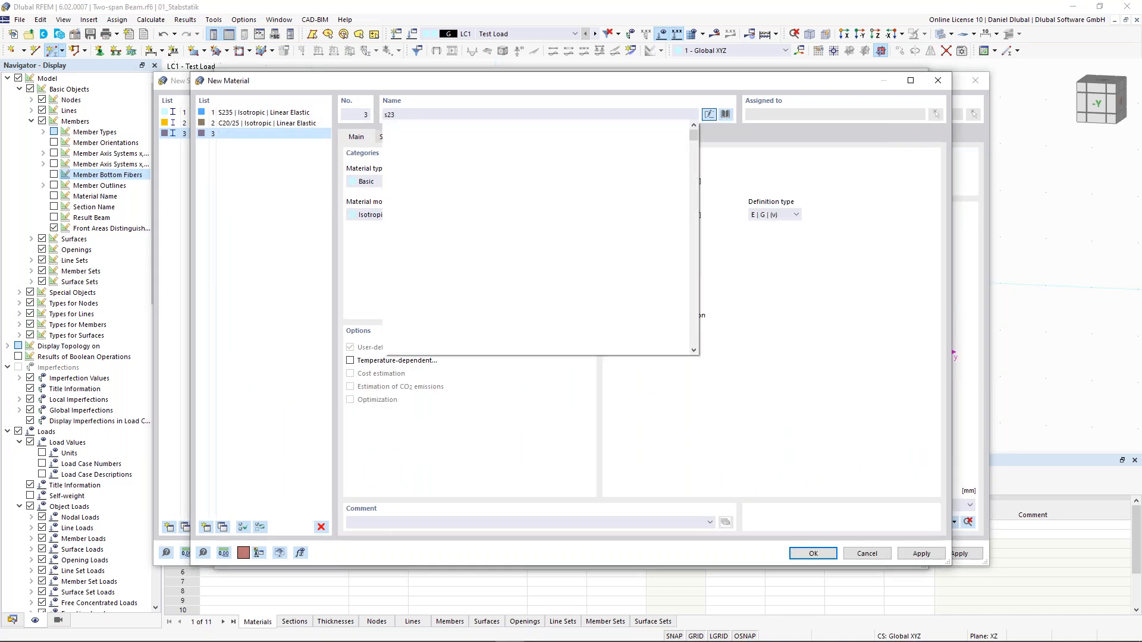
key(Down)
key(Down)
key(Down)
key(Down)
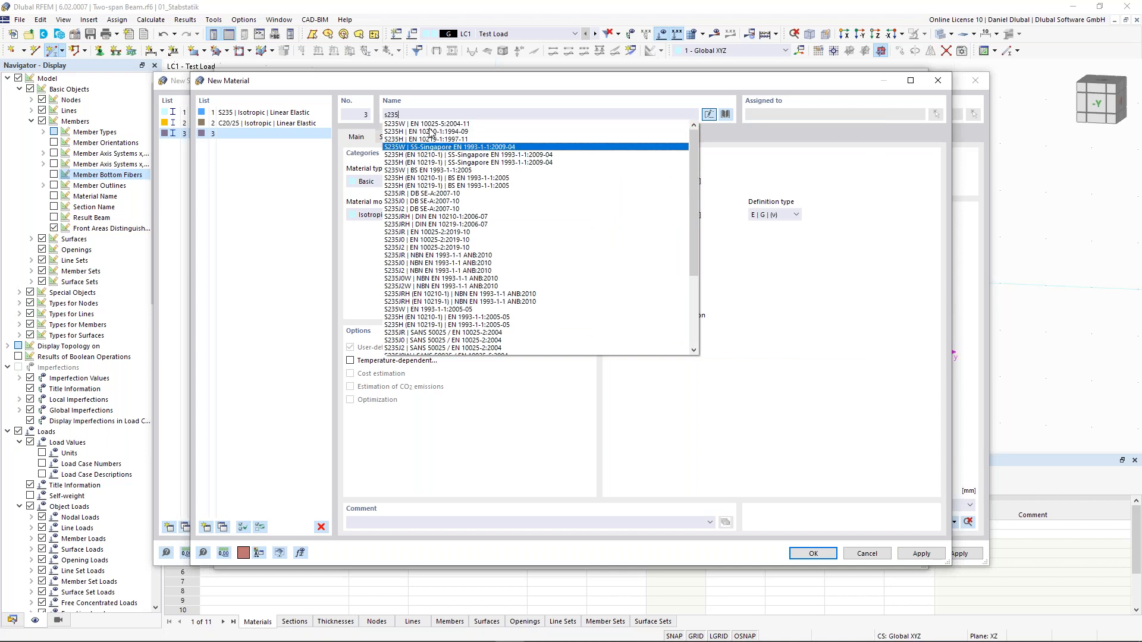
key(Up)
key(Up)
key(Up)
key(Up)
key(Down)
key(Down)
key(Down)
key(Up)
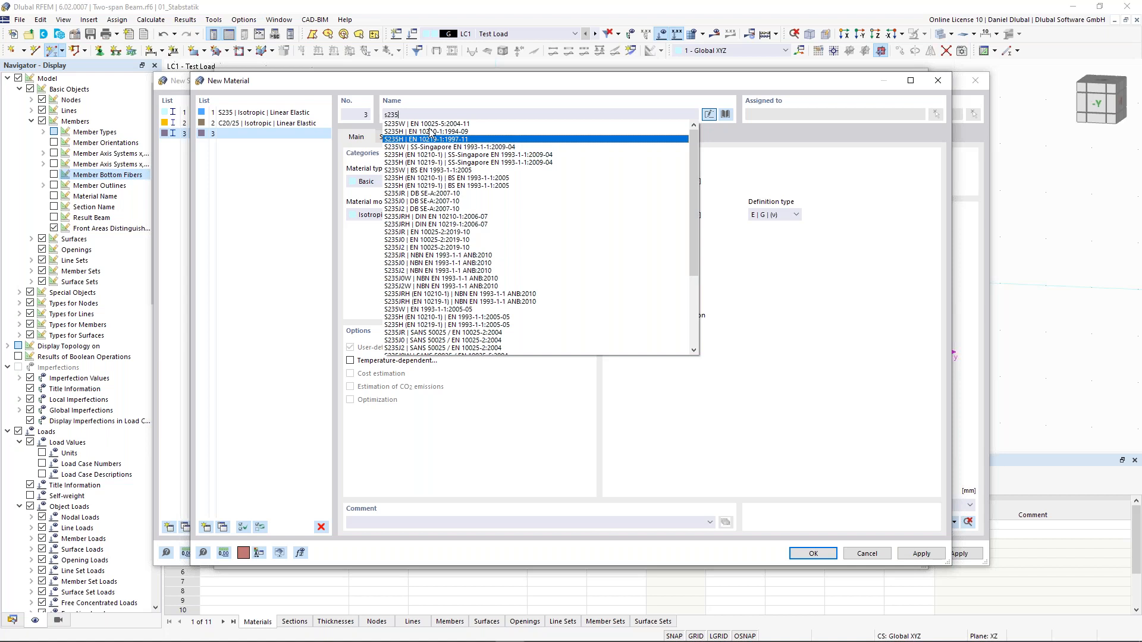
click(641, 81)
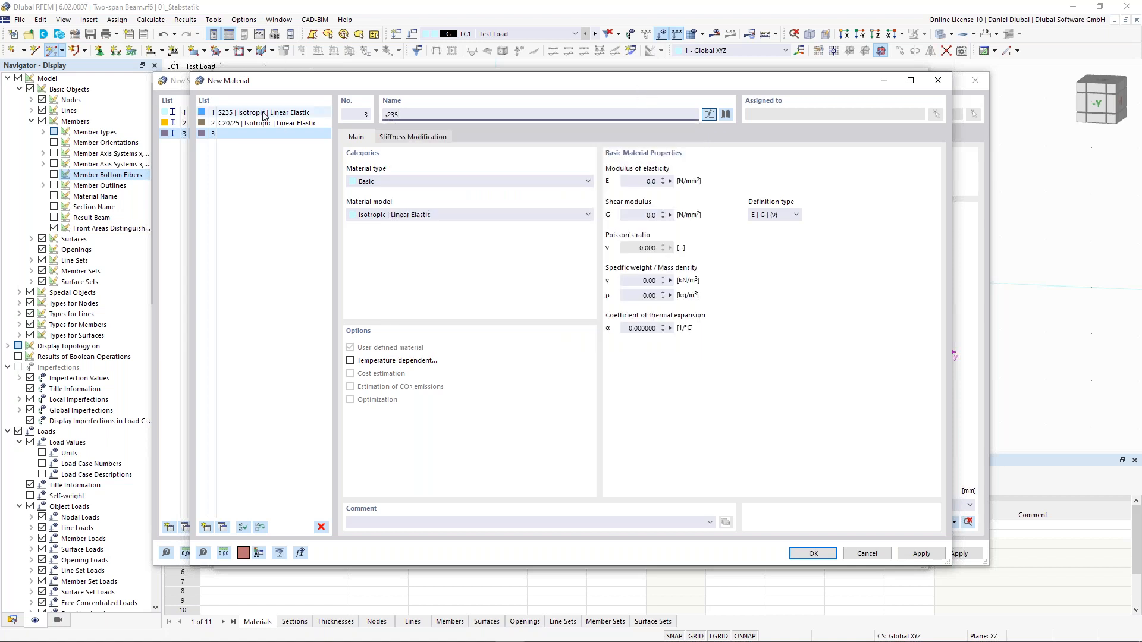
click(866, 554)
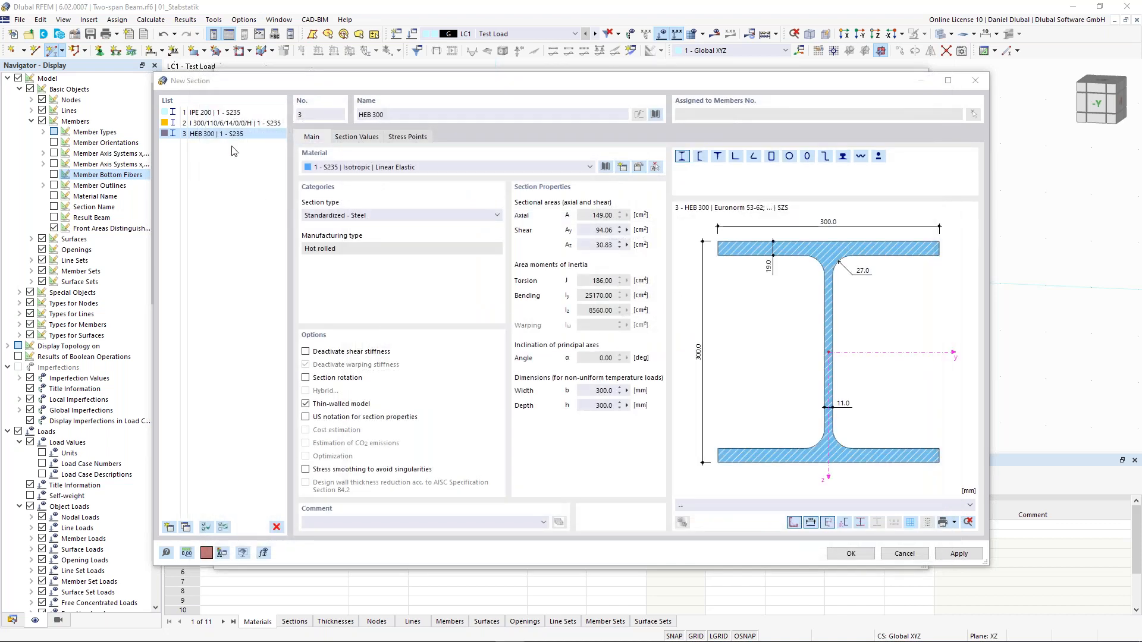
- Confirm the HEB 300 section in material S235 and accept the new beam member's definition
click(852, 554)
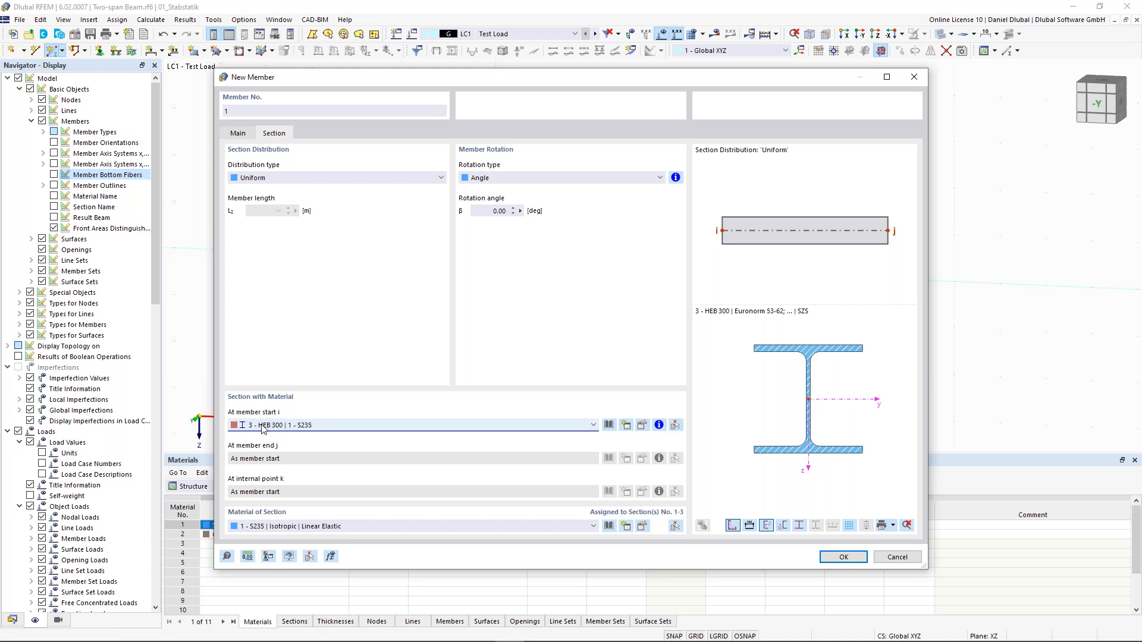
click(312, 527)
click(312, 527)
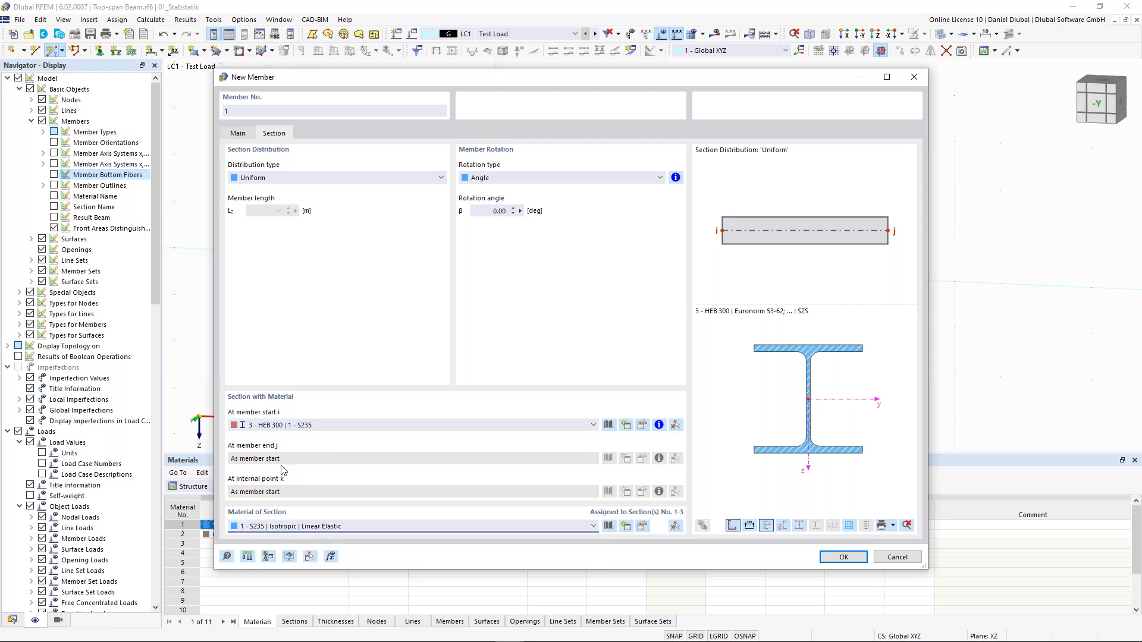
click(858, 558)
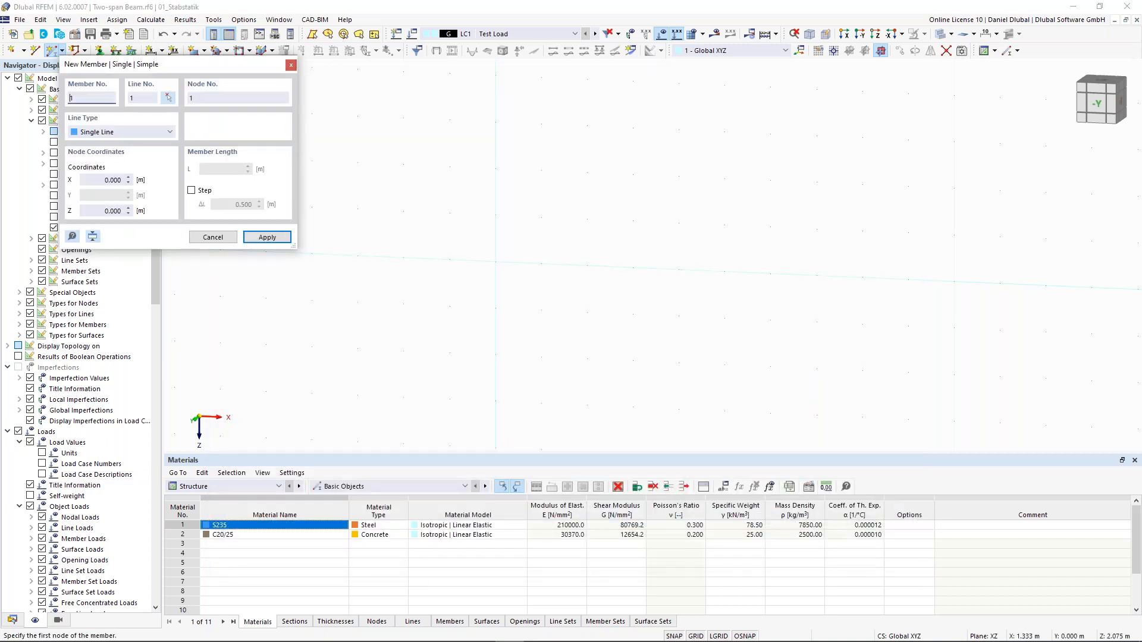
- Place two consecutive, equal 5 m members along the X-axis, starting at the origin
click(495, 262)
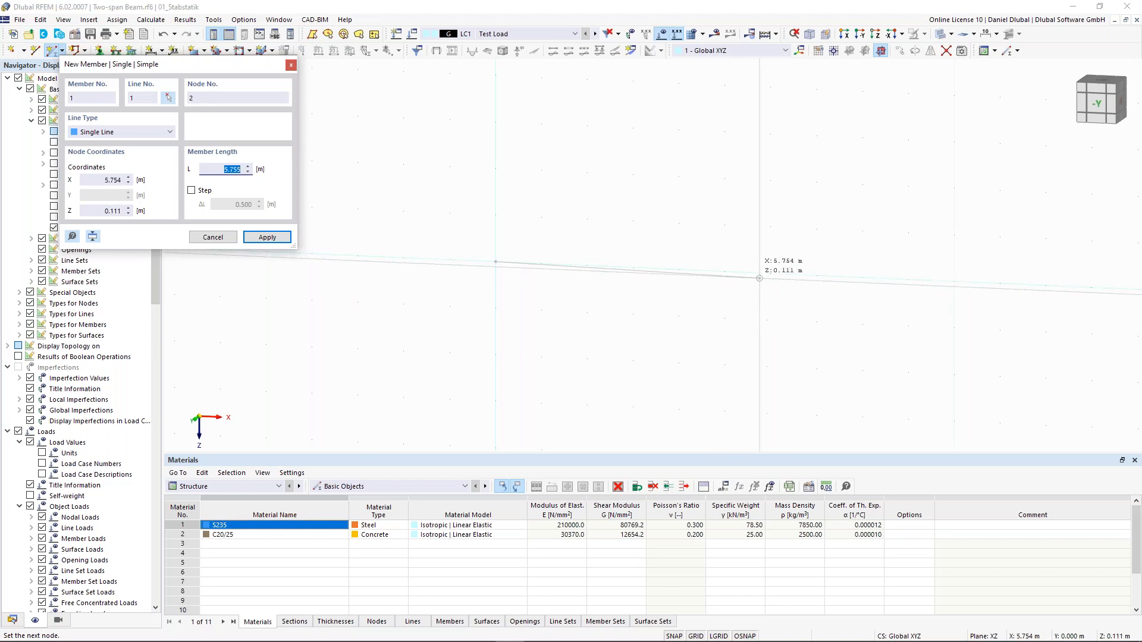
click(724, 271)
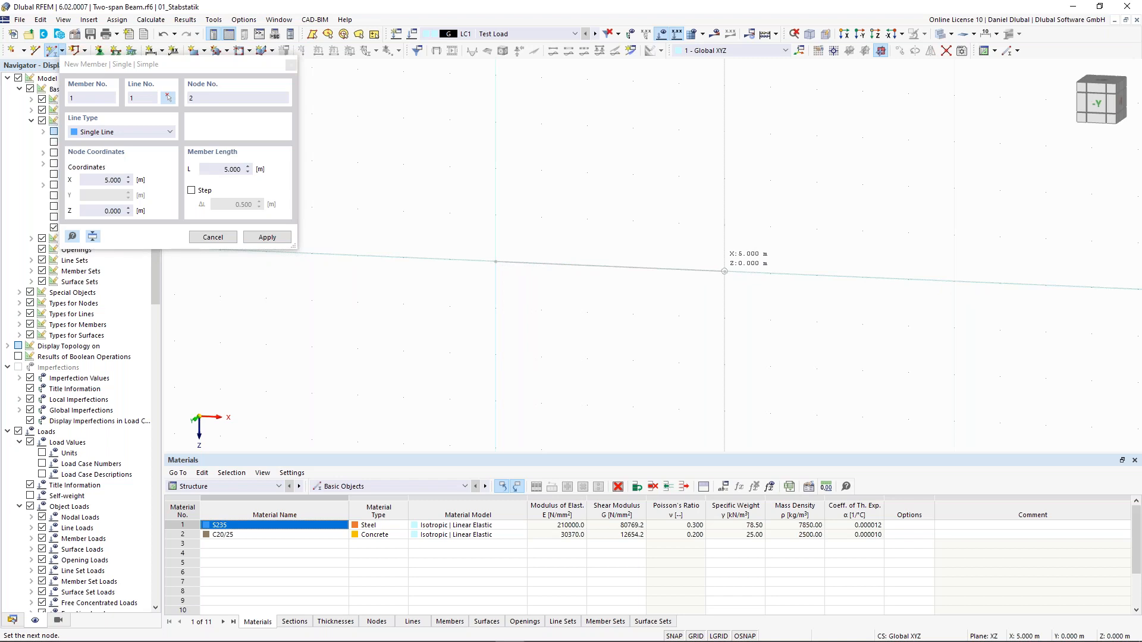
click(724, 271)
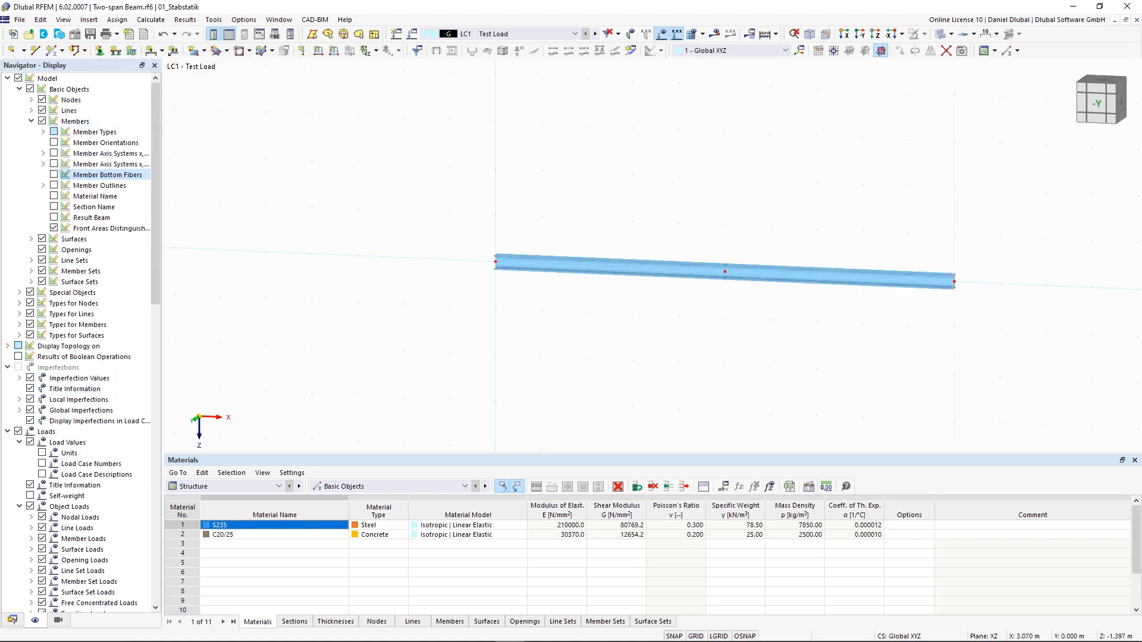
- Assign the Hinged nodal support to node 1, the beam's start node at the origin
middle_drag(537, 207, 369, 190)
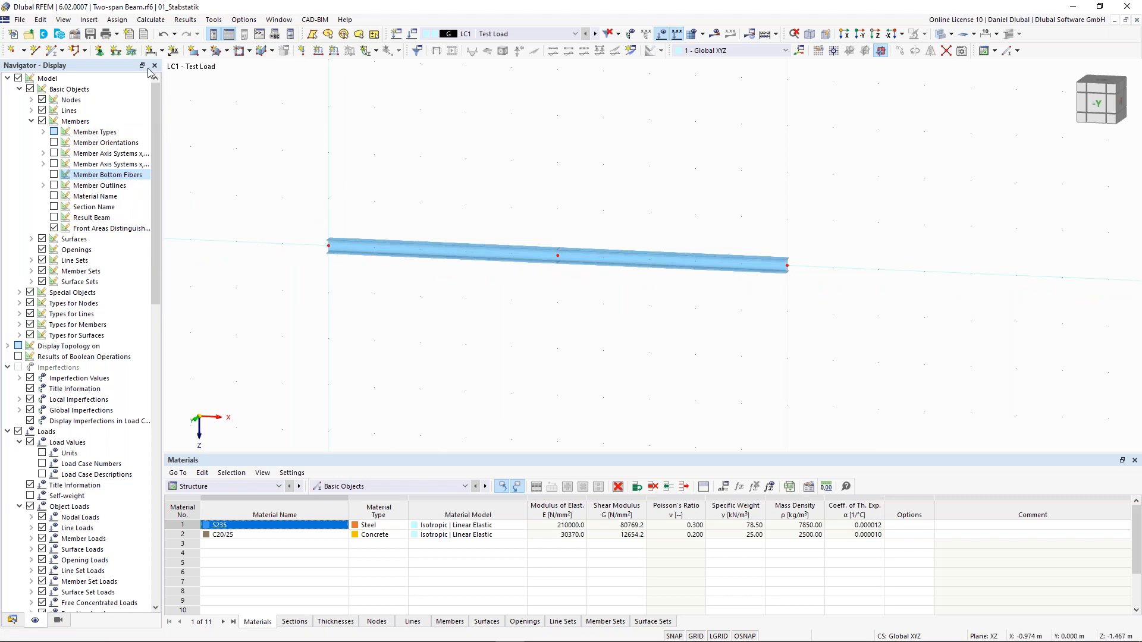
click(105, 53)
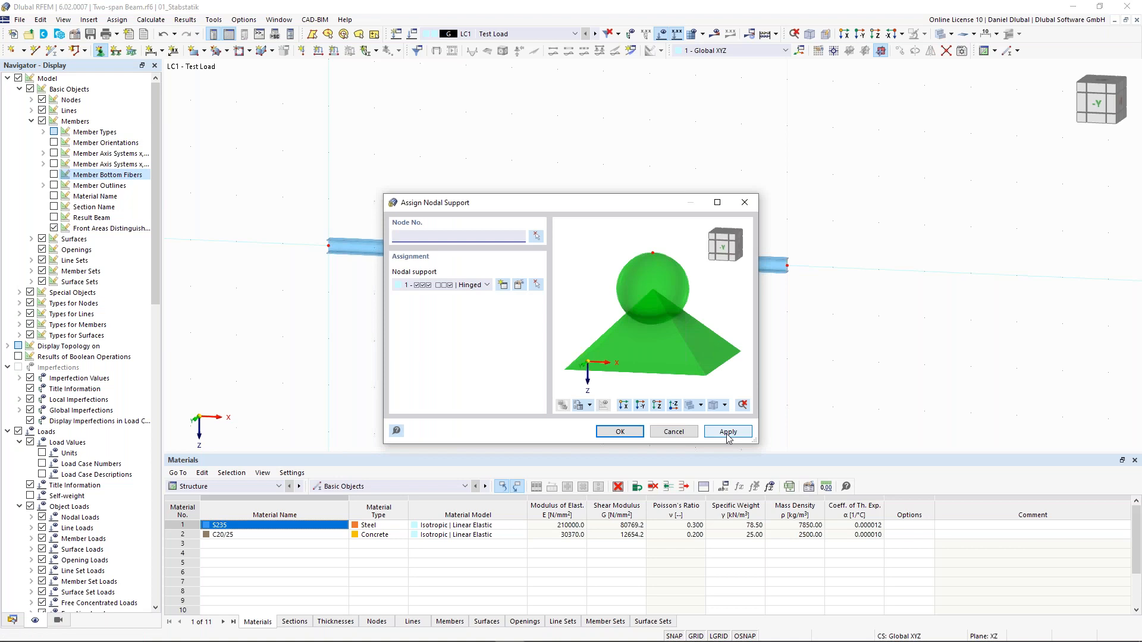
drag(599, 204, 625, 312)
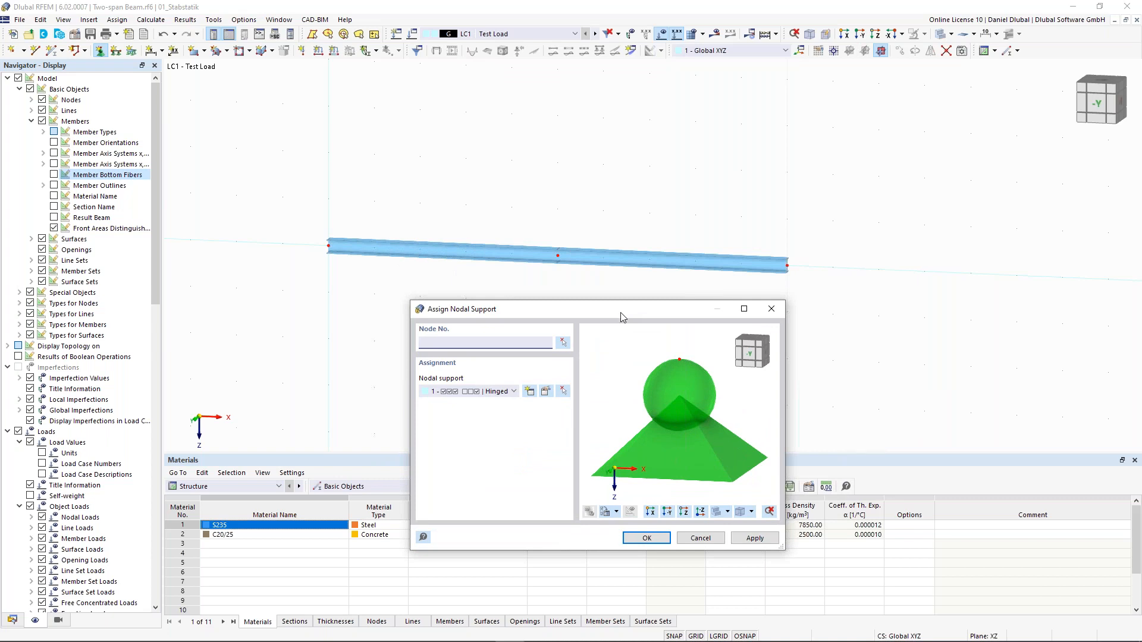
drag(622, 317, 602, 327)
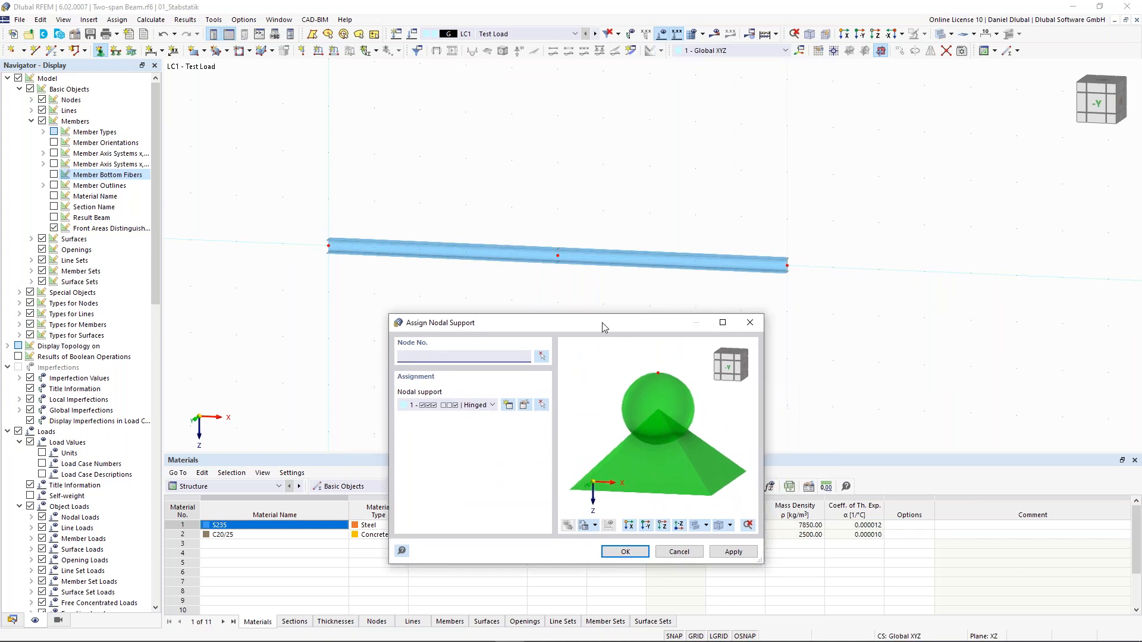
drag(602, 323, 601, 323)
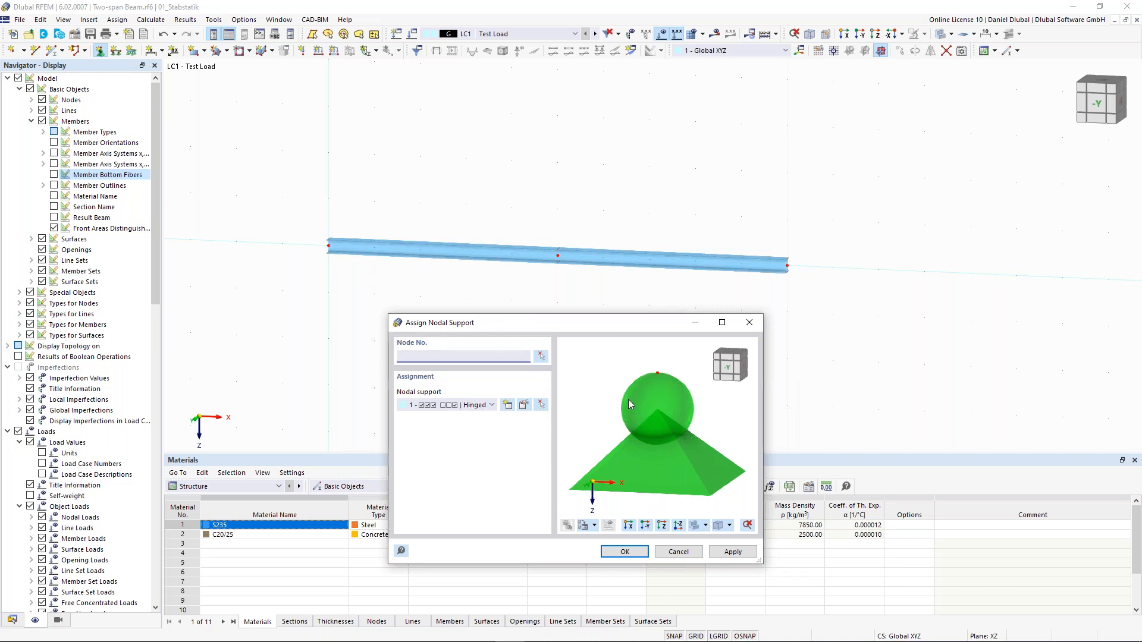
click(541, 356)
drag(301, 200, 365, 280)
click(176, 182)
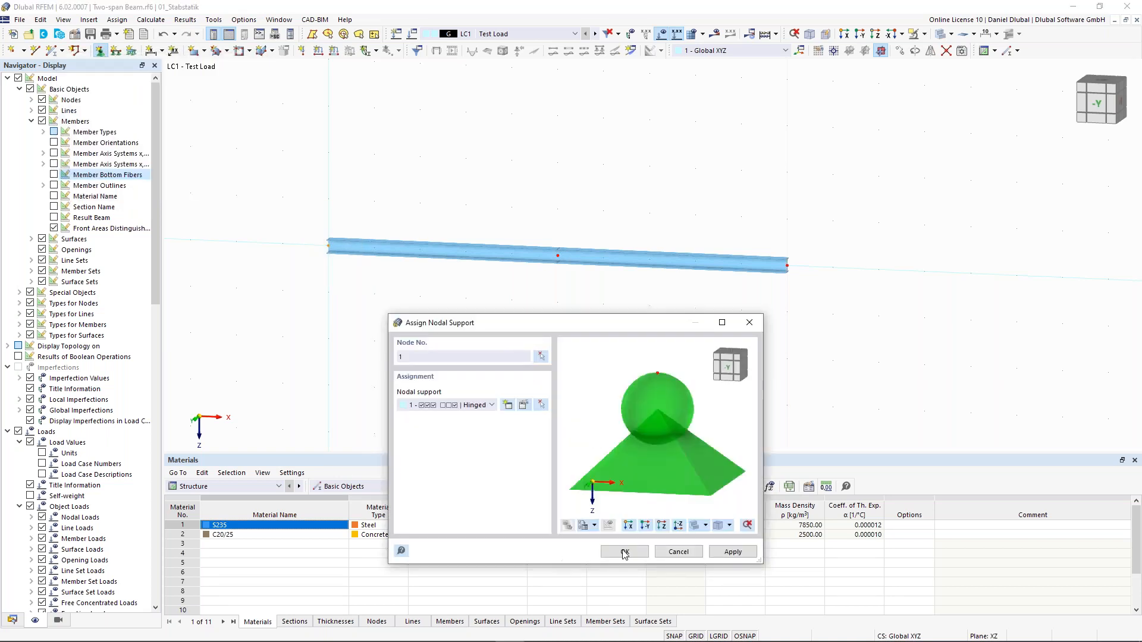
click(732, 552)
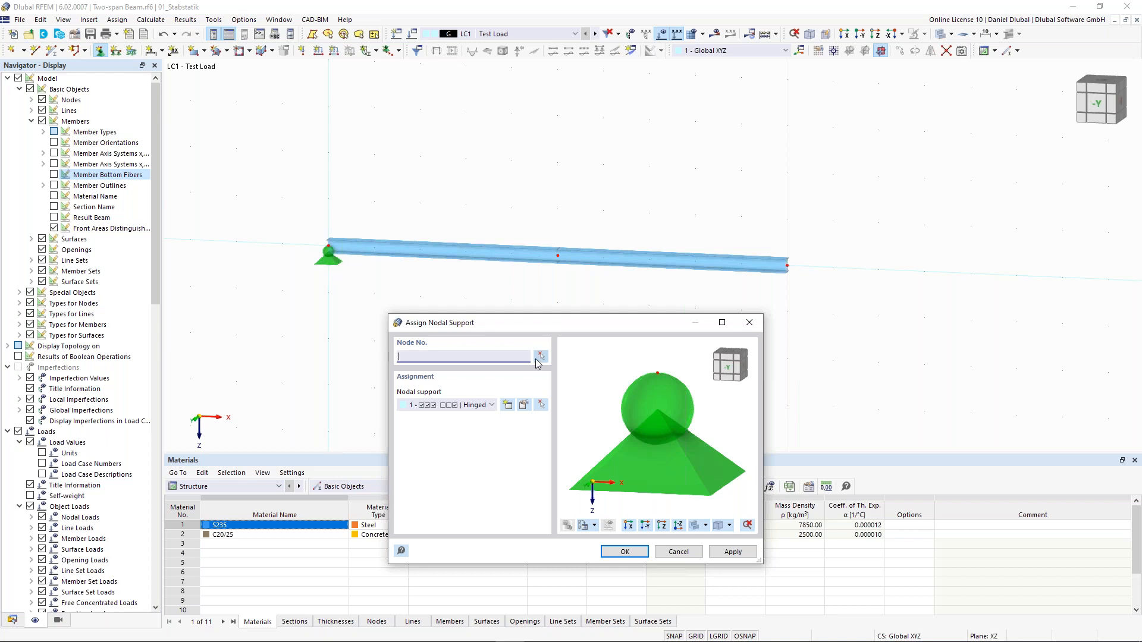
- Assign the Roller in X nodal support to nodes 2 and 3, the beam's middle and end nodes
click(483, 405)
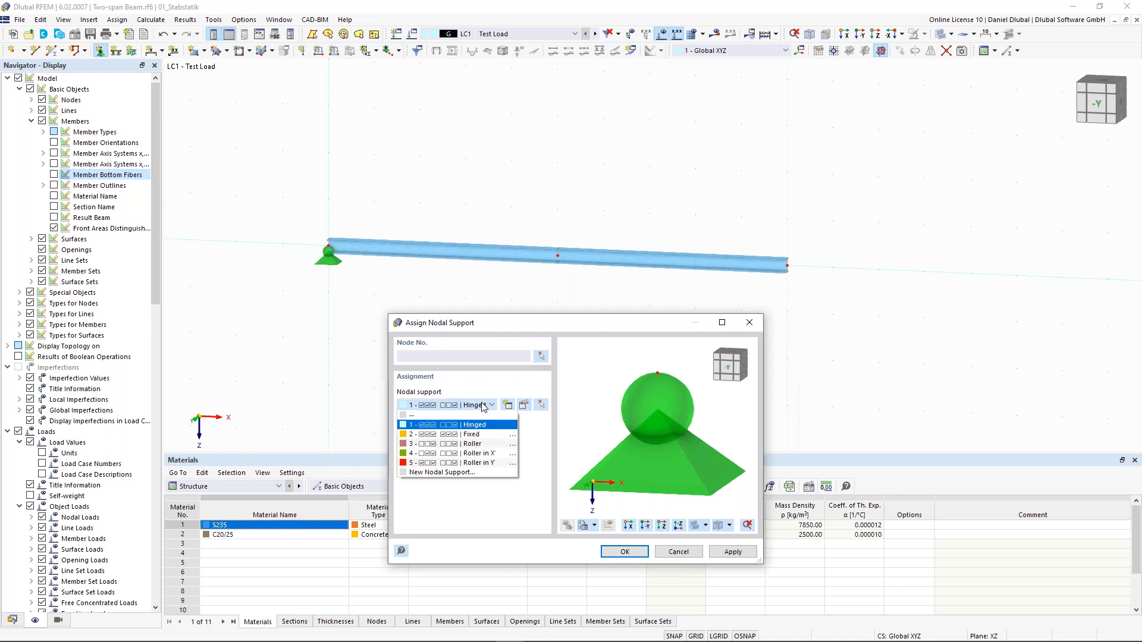
click(504, 456)
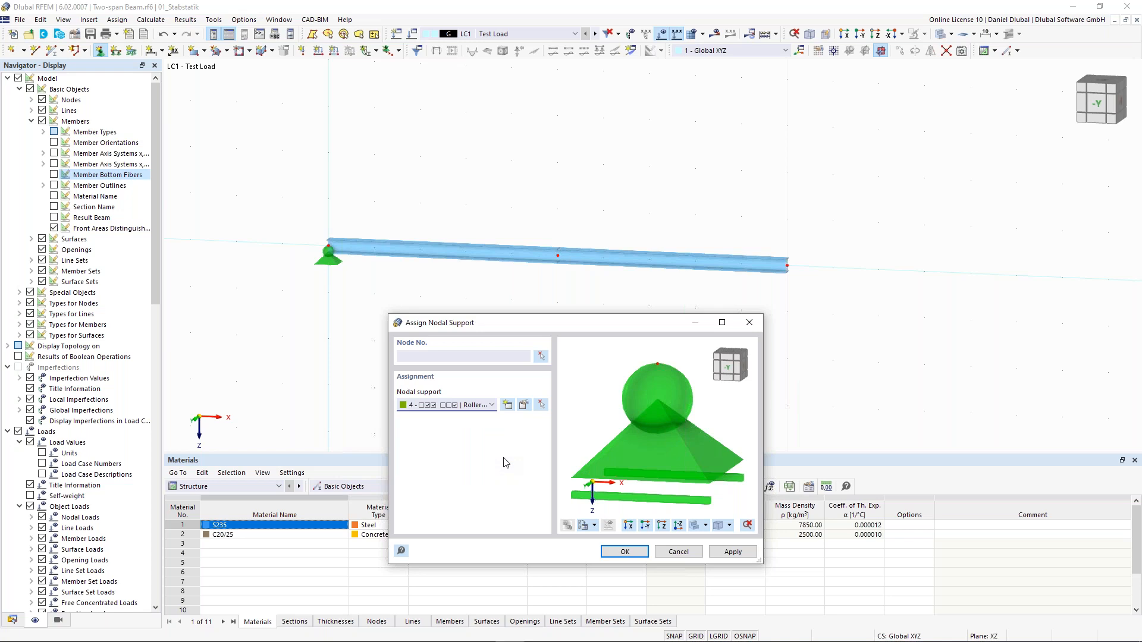
click(541, 355)
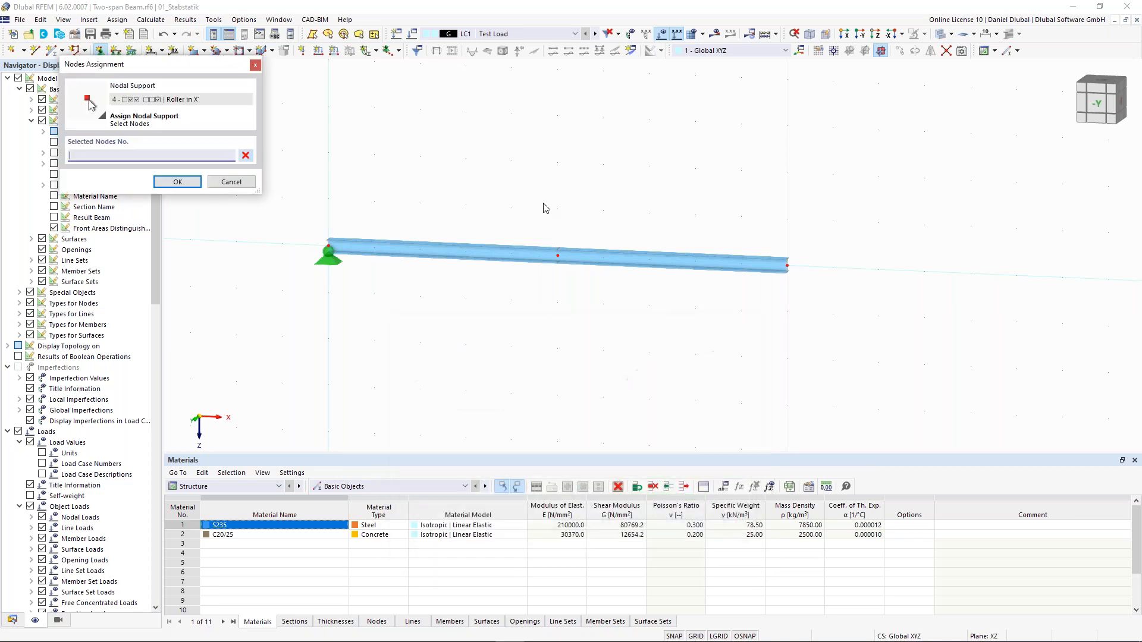
drag(523, 166, 856, 331)
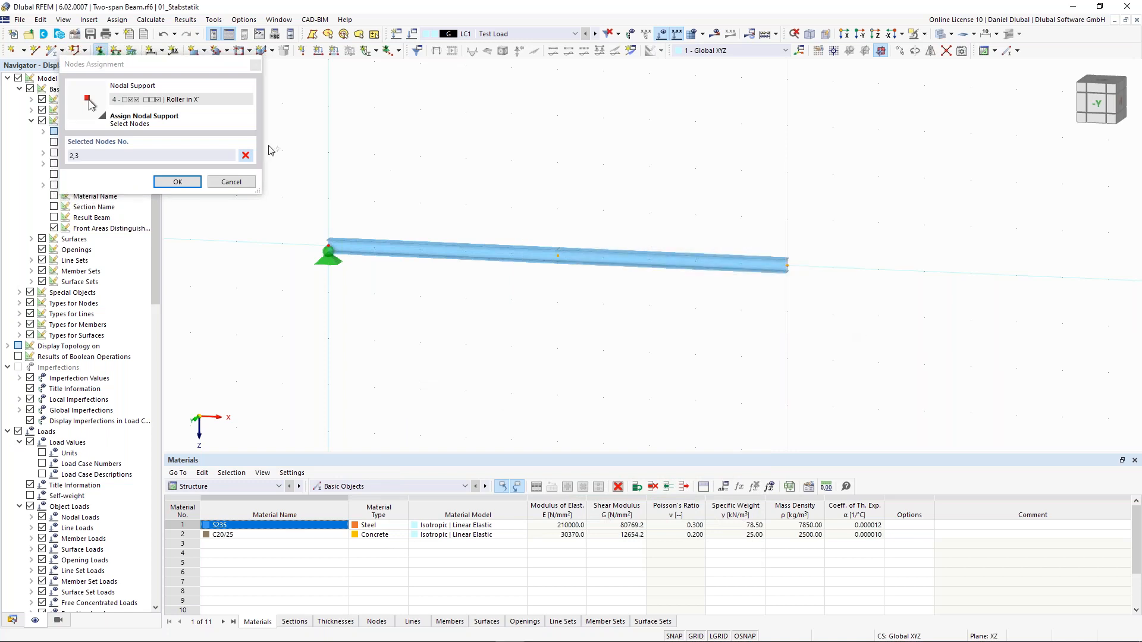
click(200, 180)
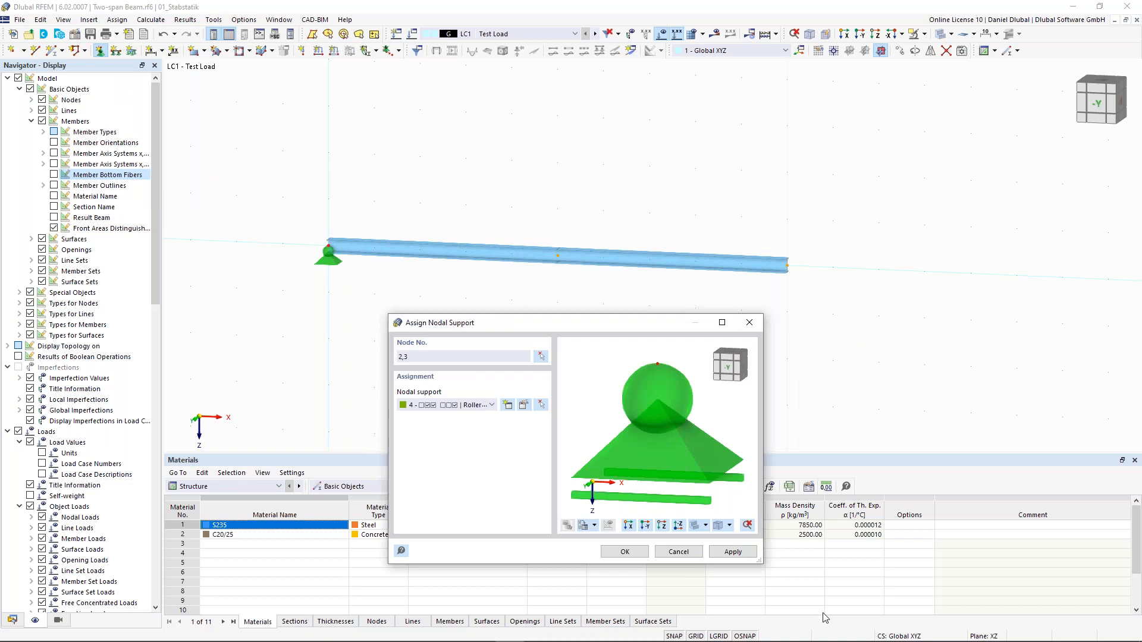
click(748, 553)
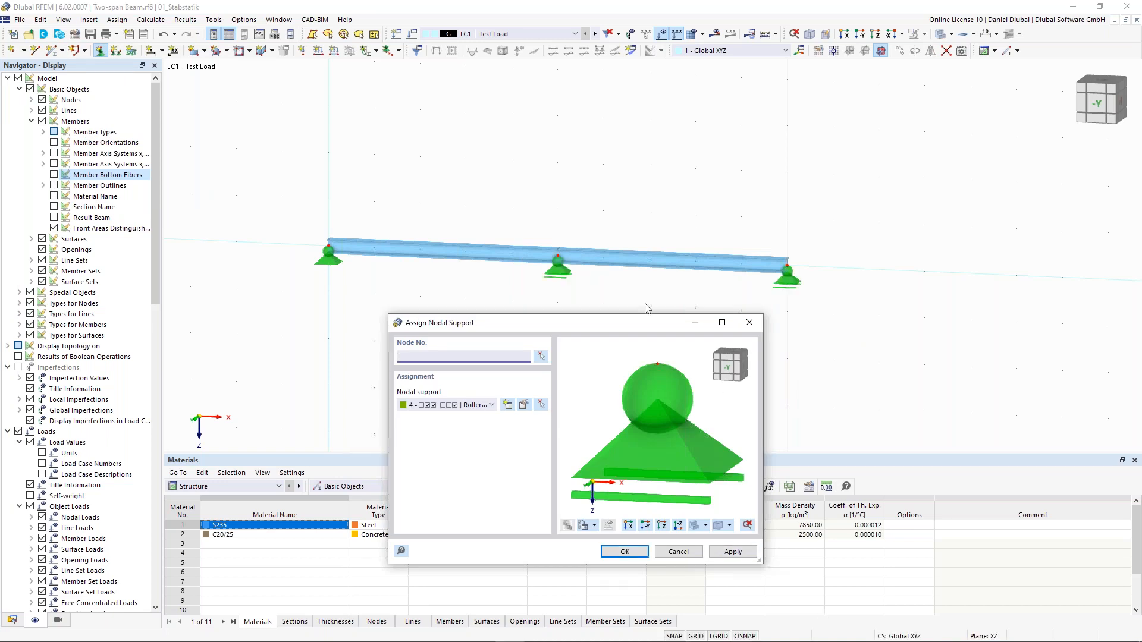
drag(639, 324, 623, 304)
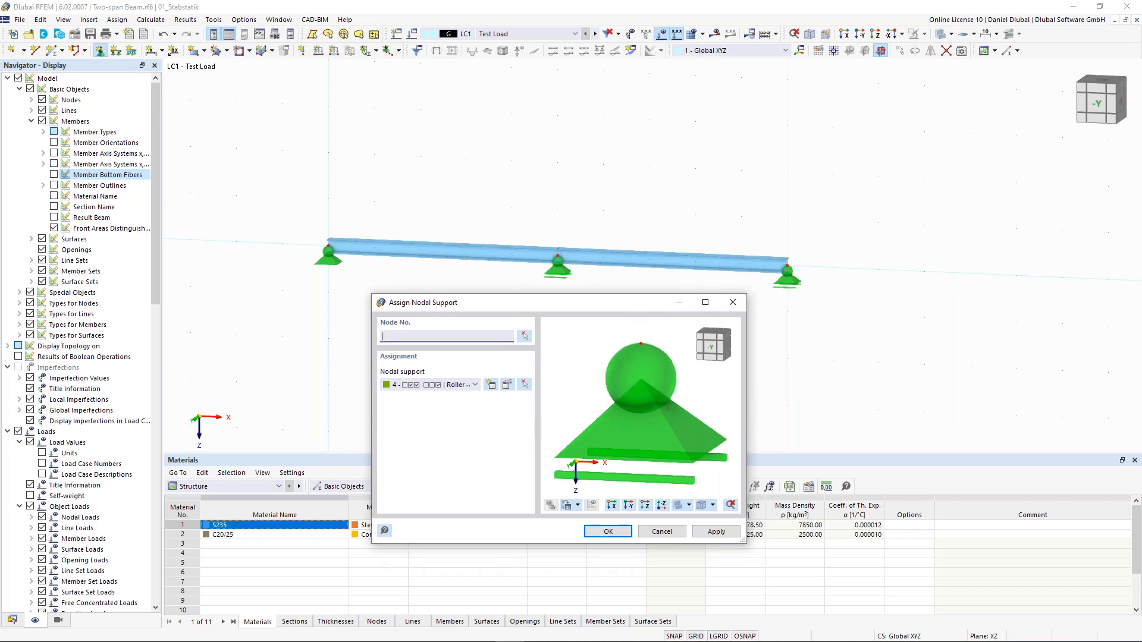
click(615, 538)
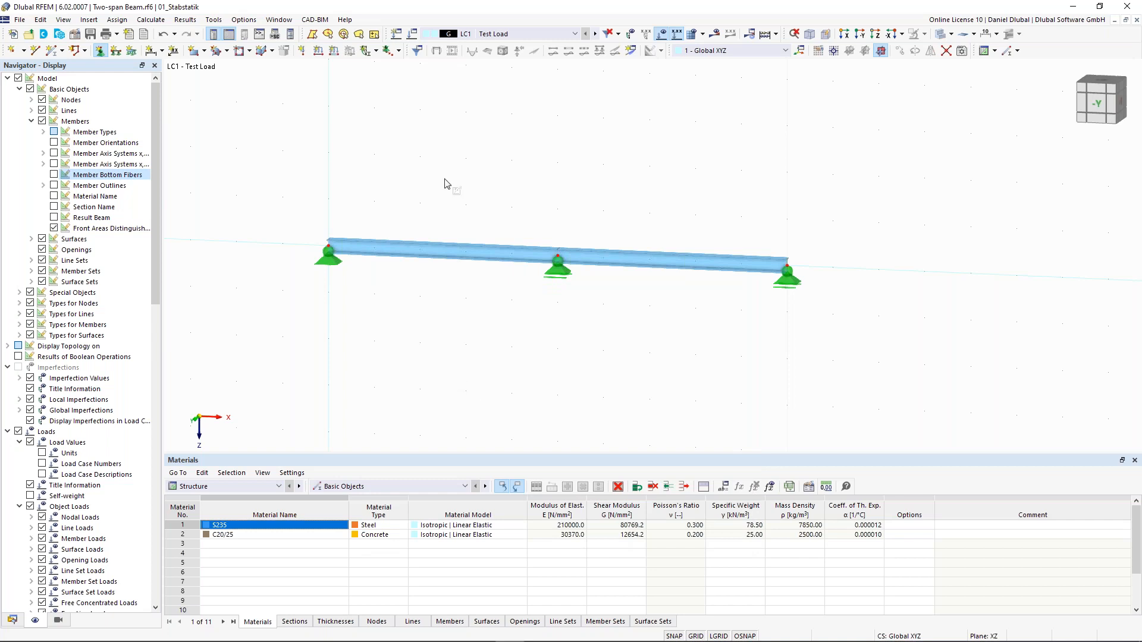
middle_drag(399, 172, 432, 182)
scroll(466, 182, down, 1)
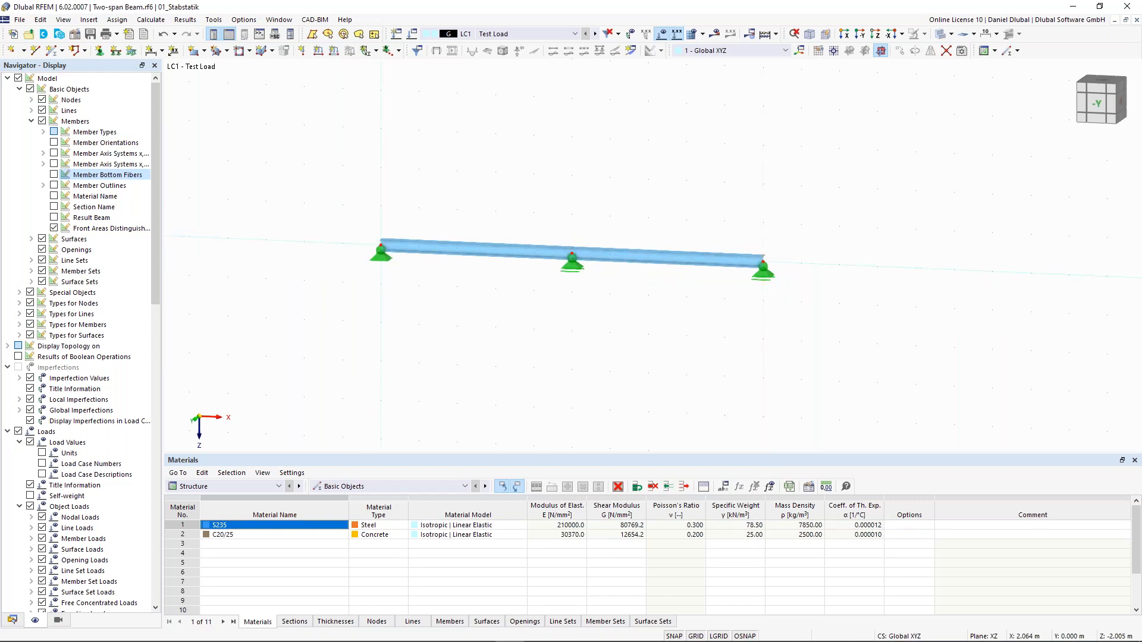
scroll(459, 191, down, 1)
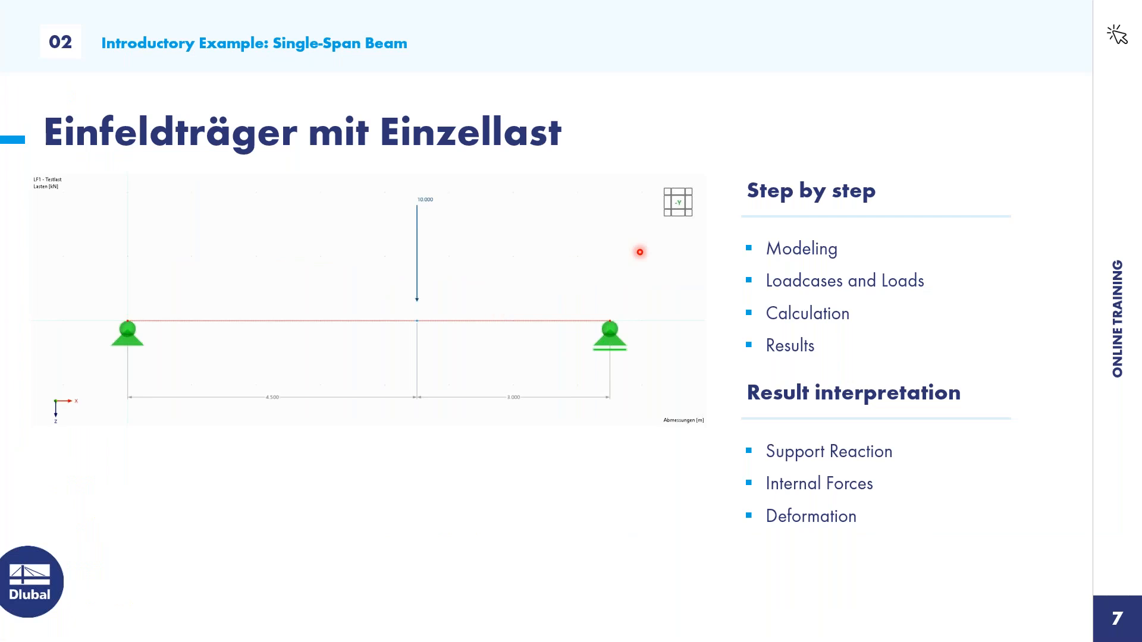
key(Right)
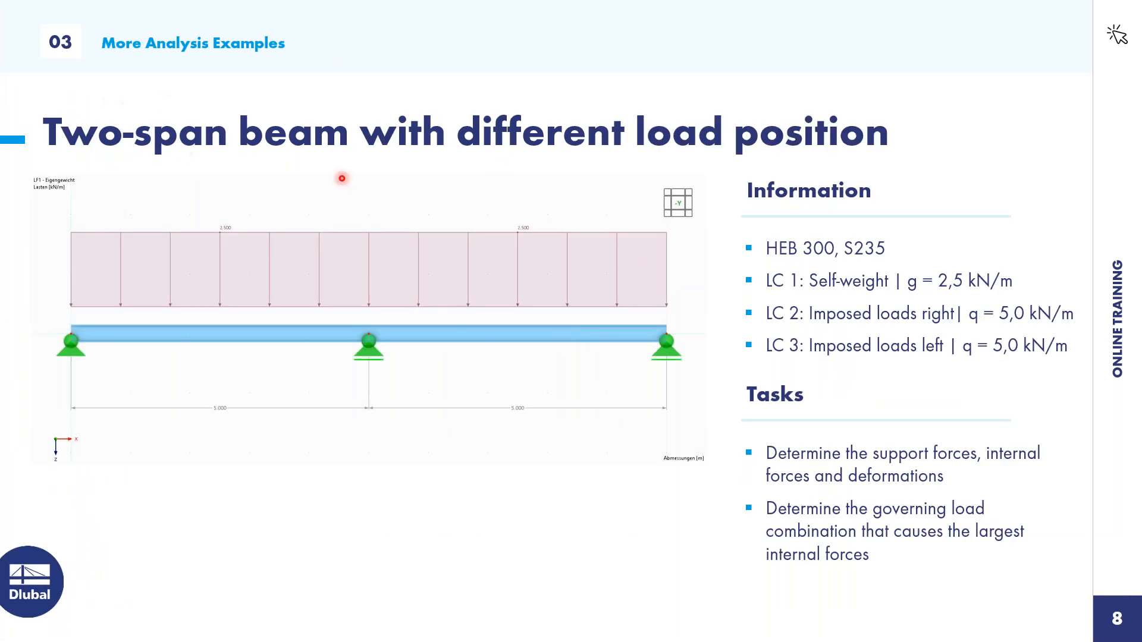
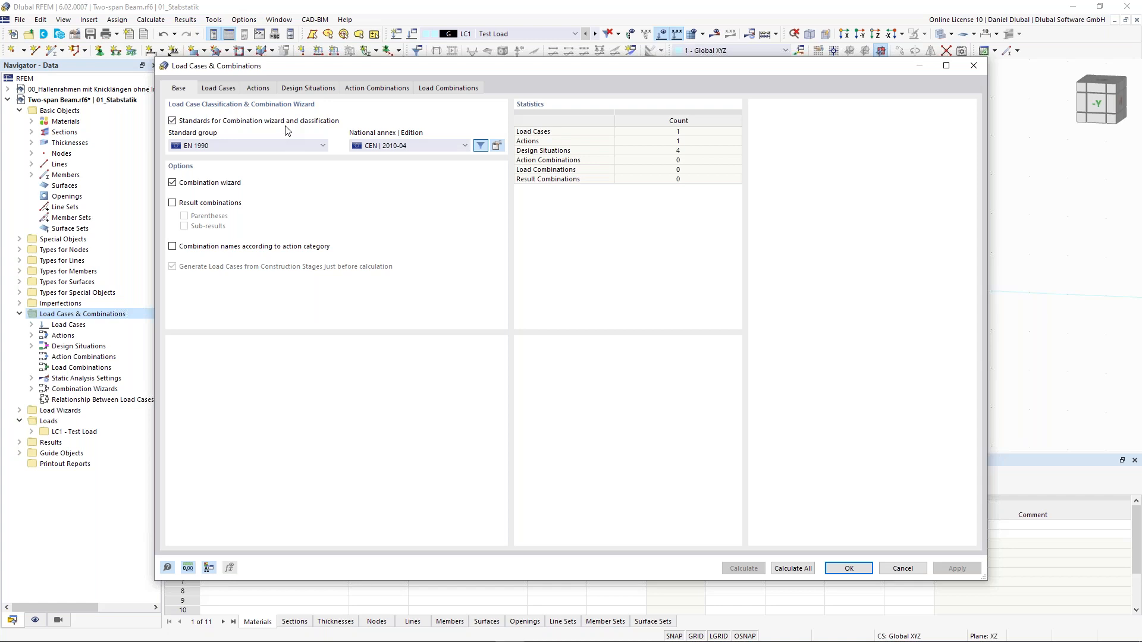
- Review the available standard groups and the national annexes of EN 1990 in the load cases and combinations settings
click(270, 153)
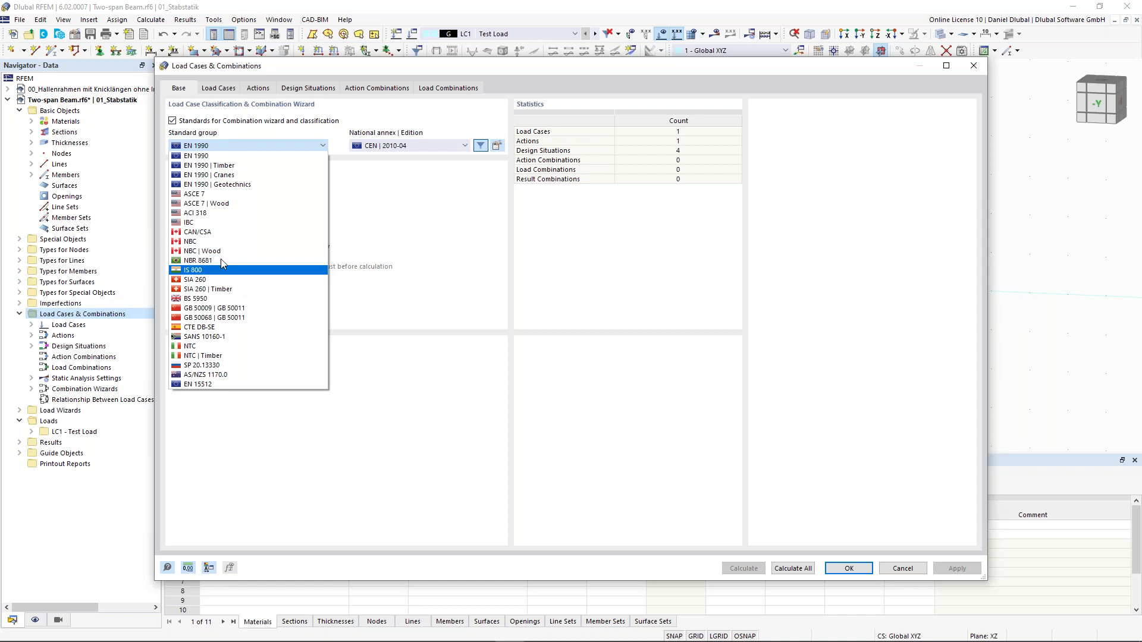
click(370, 213)
click(414, 146)
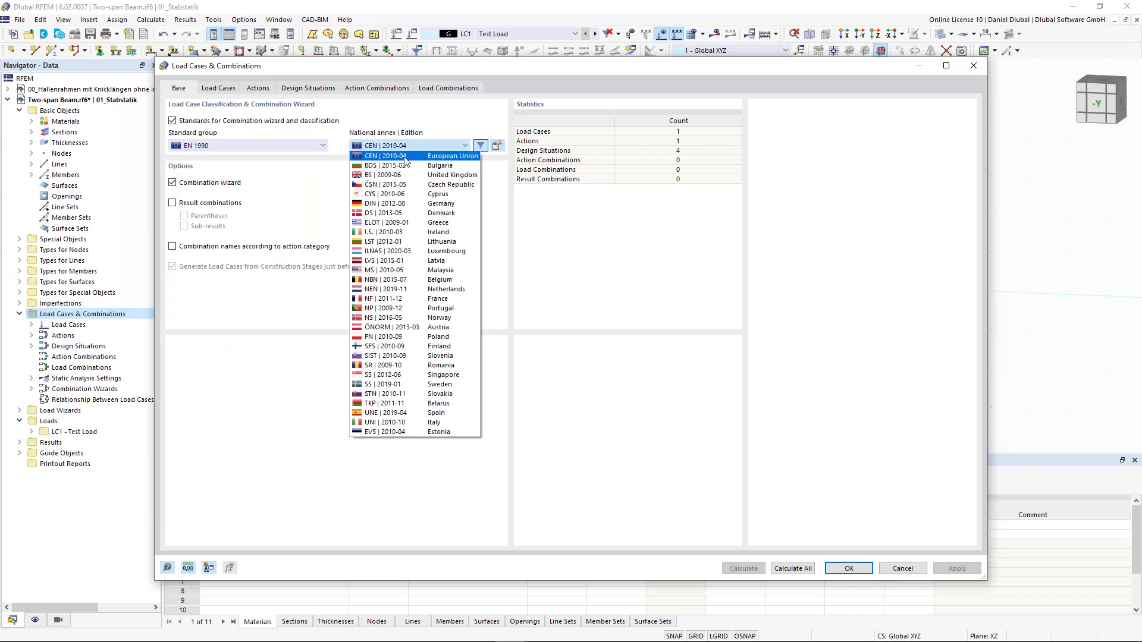
click(325, 186)
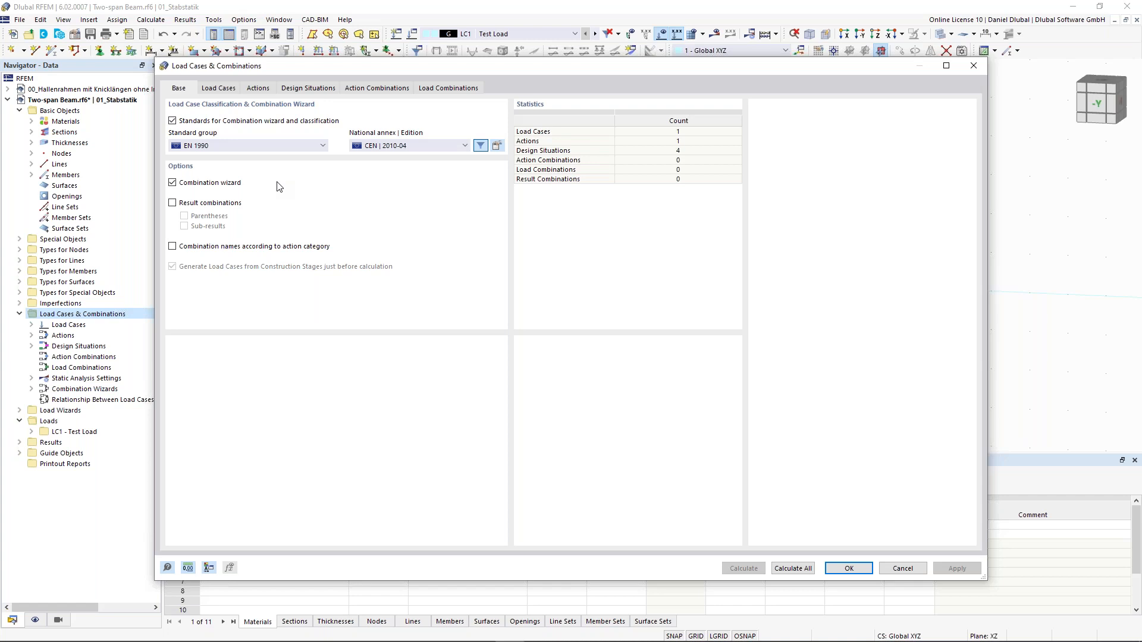
- Rename load case LC1 as Self-weight and activate its self-weight
click(229, 91)
key(Tab)
text(Self-weight)
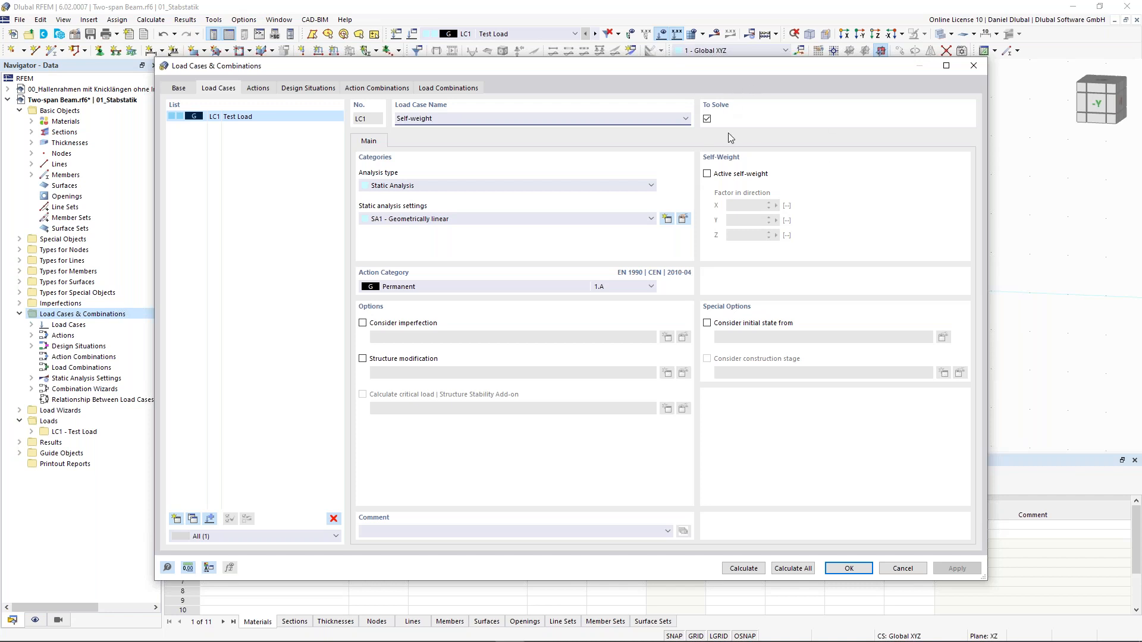
click(711, 175)
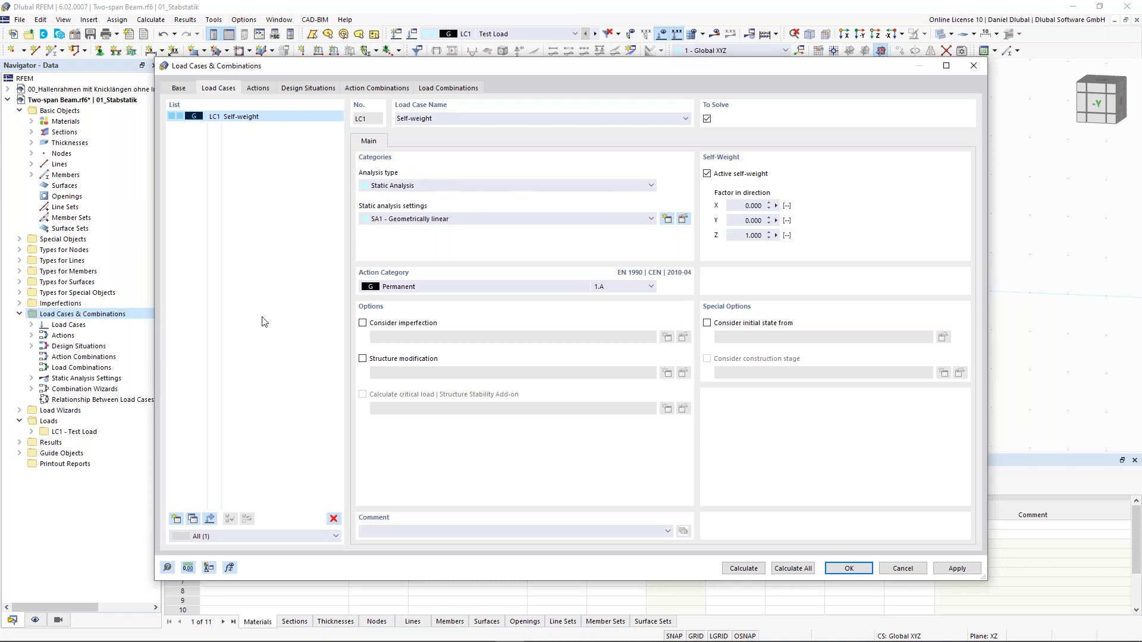
- Create load case LC2 named Imposed Load - left with the action category Imposed loads - category A: domestic, residential areas
click(176, 520)
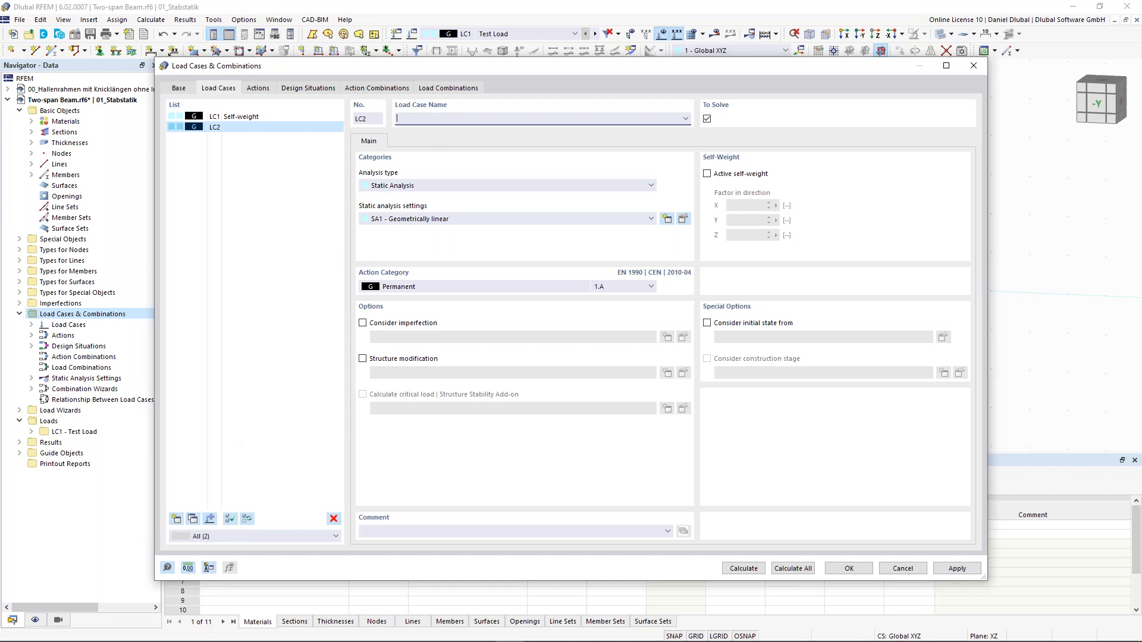
text(Imposed Load - left)
click(449, 286)
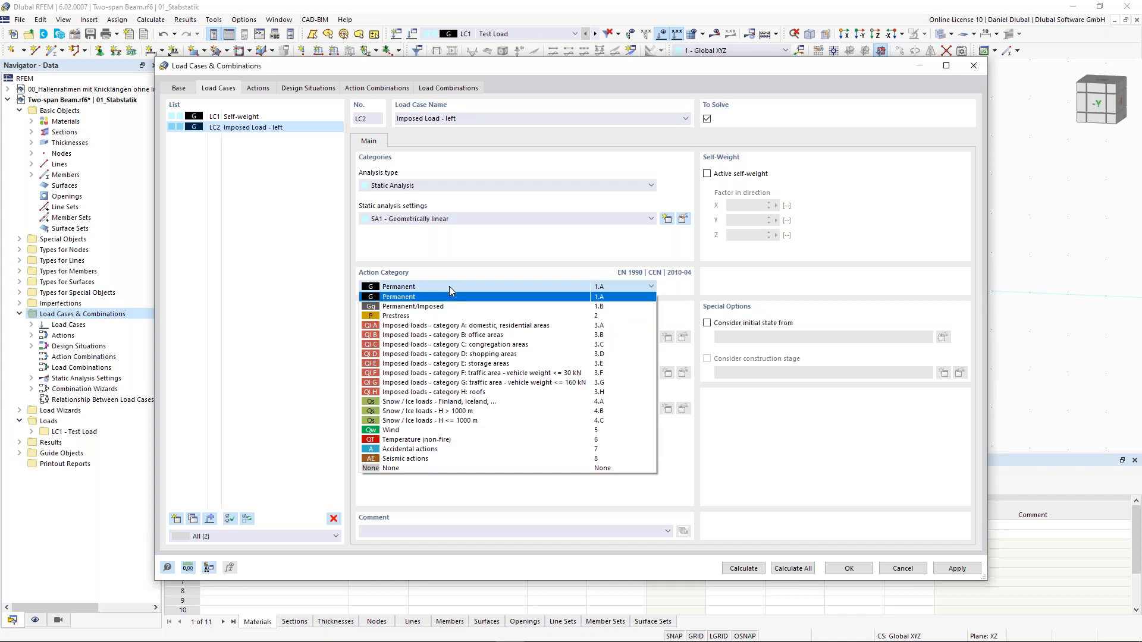
click(447, 329)
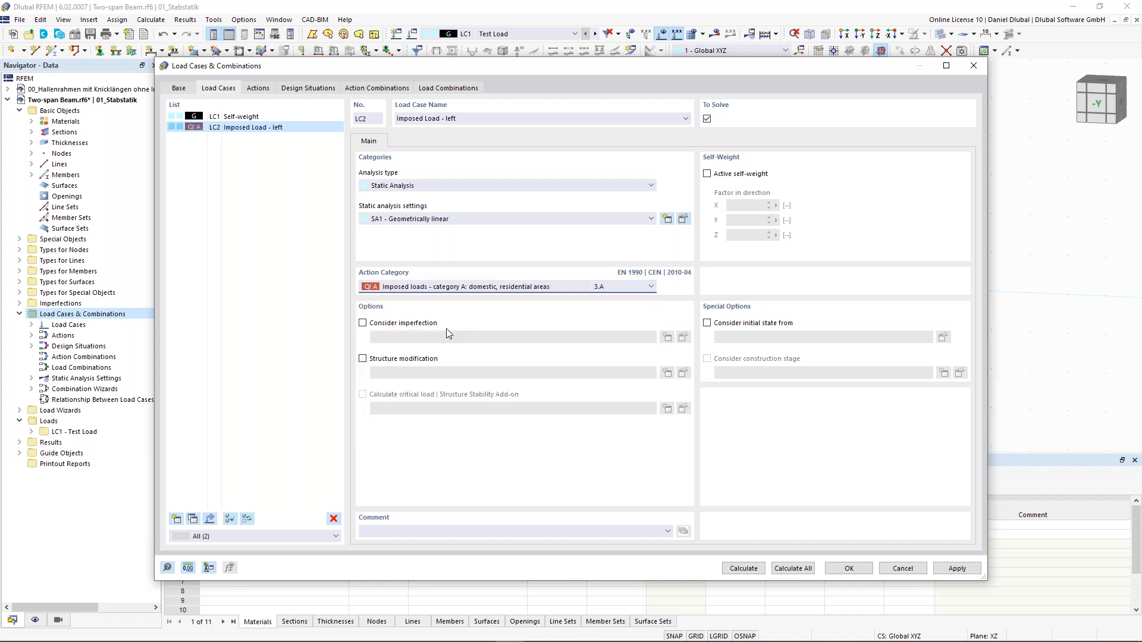
click(436, 289)
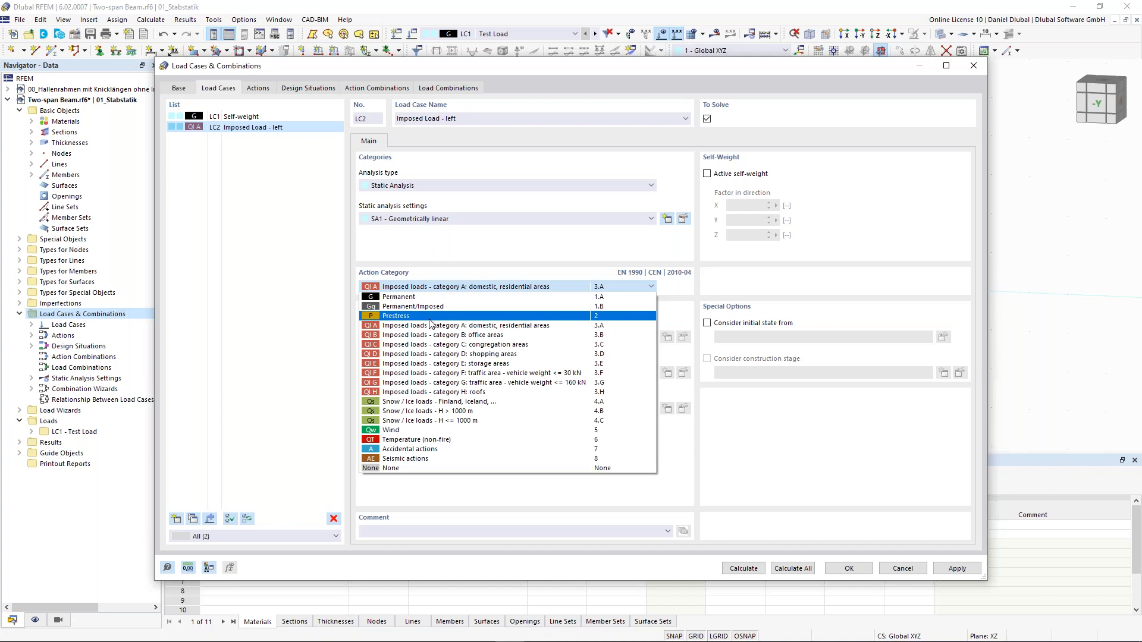
click(509, 244)
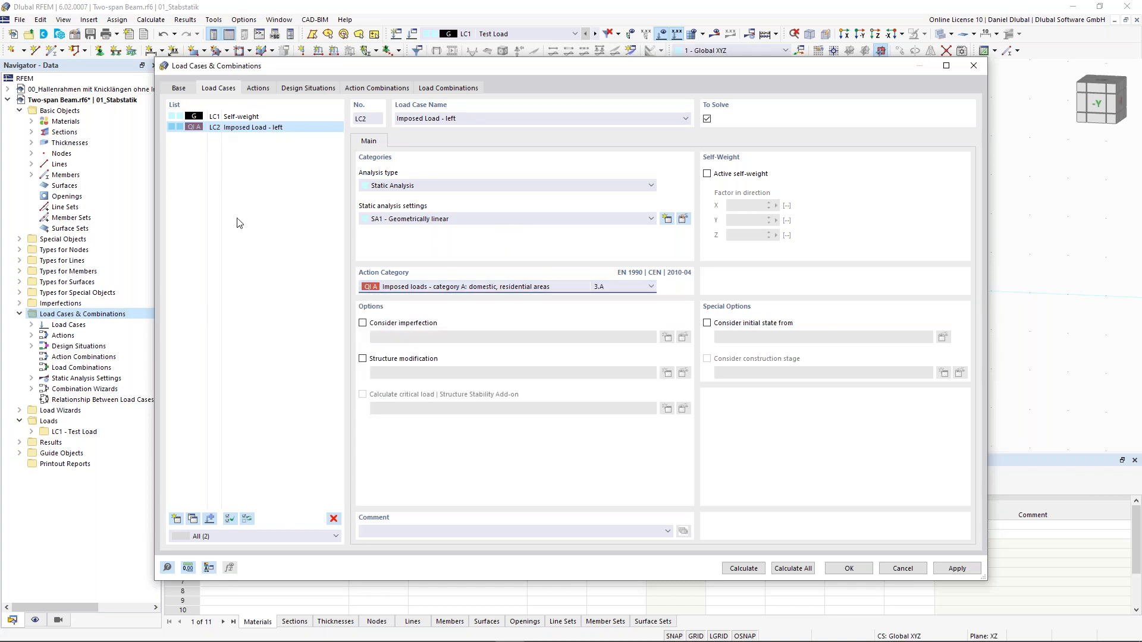
- Copy the left imposed load case as LC3 and name it Imposed Load - right
click(198, 518)
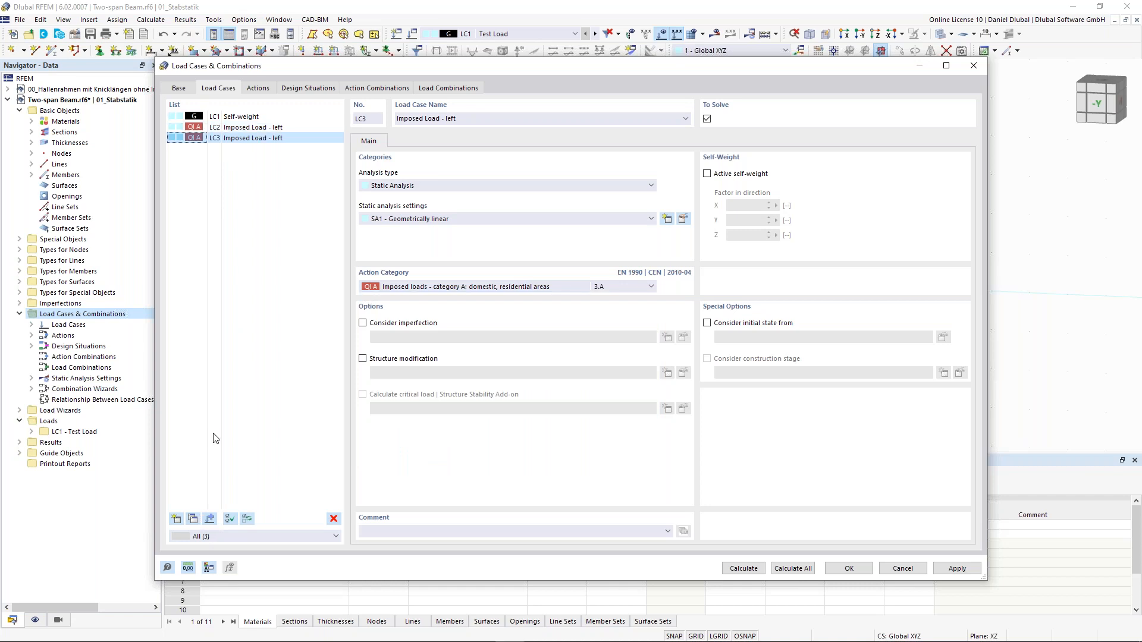
double_click(451, 118)
text(right)
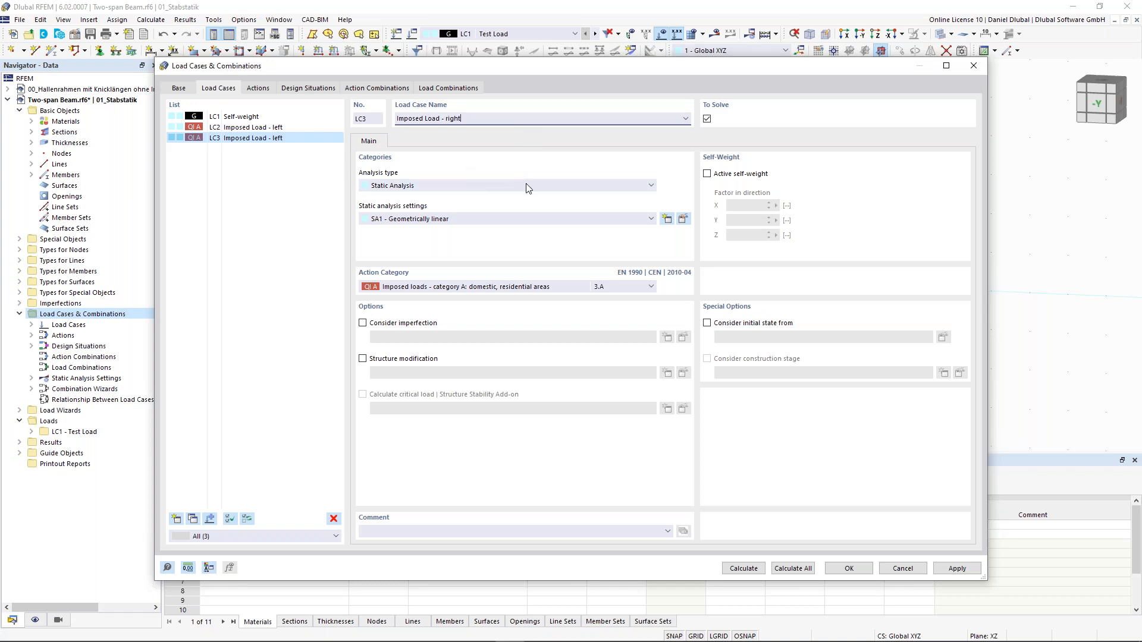
- Check which load cases are assigned to the permanent action A1 and the imposed loads action A2
click(258, 90)
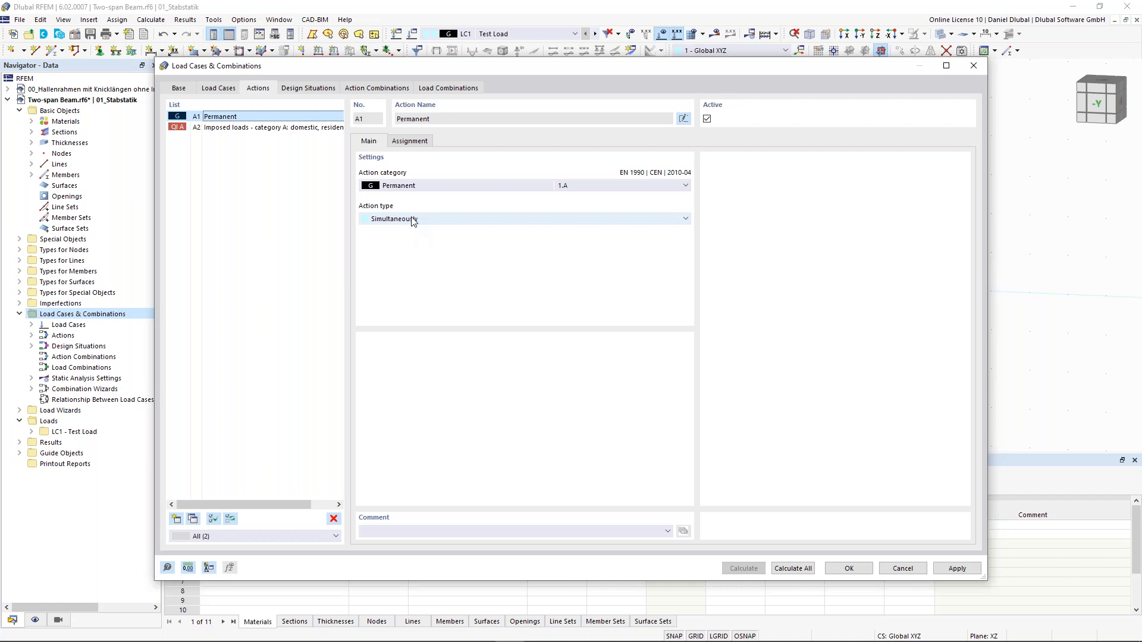
click(410, 142)
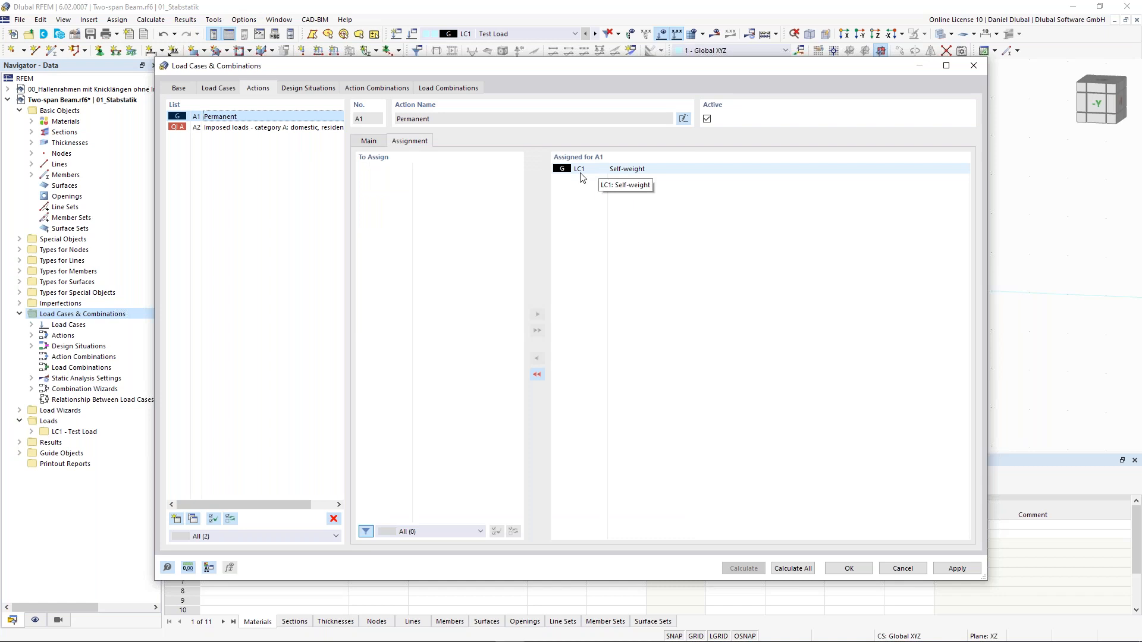
click(368, 141)
click(250, 127)
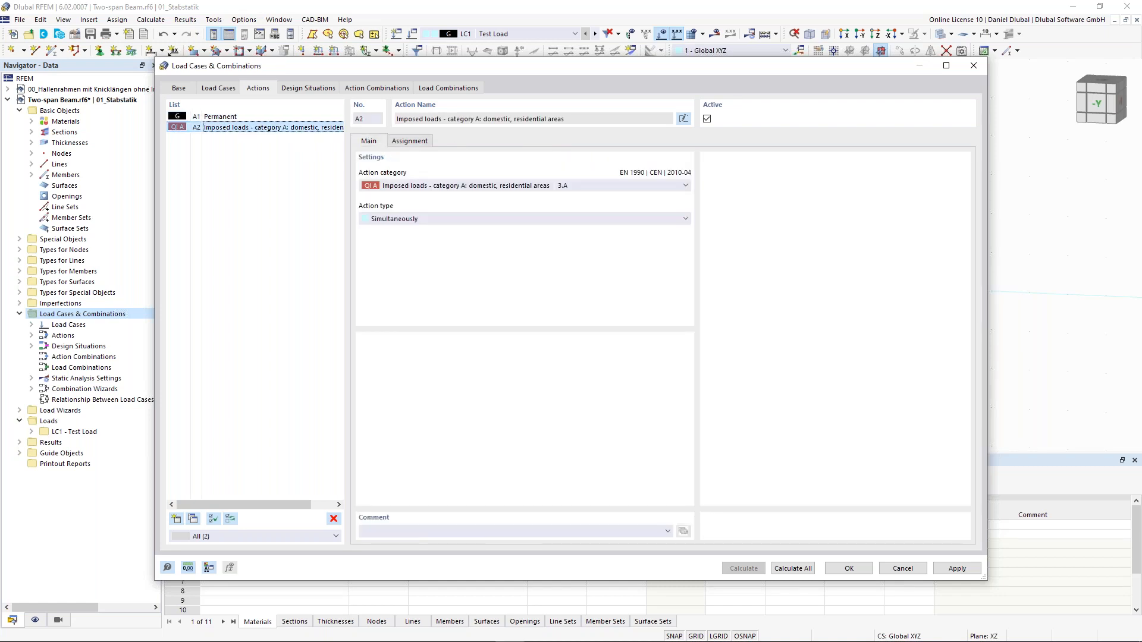
click(413, 142)
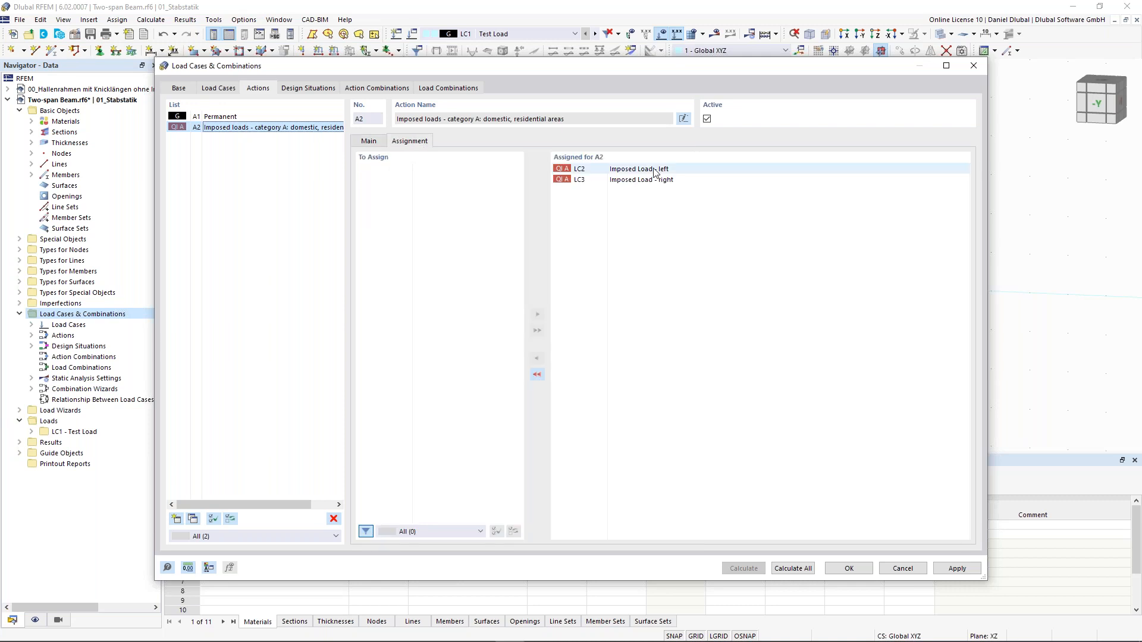
- Review the action type options available for the imposed loads action A2
click(373, 141)
click(404, 219)
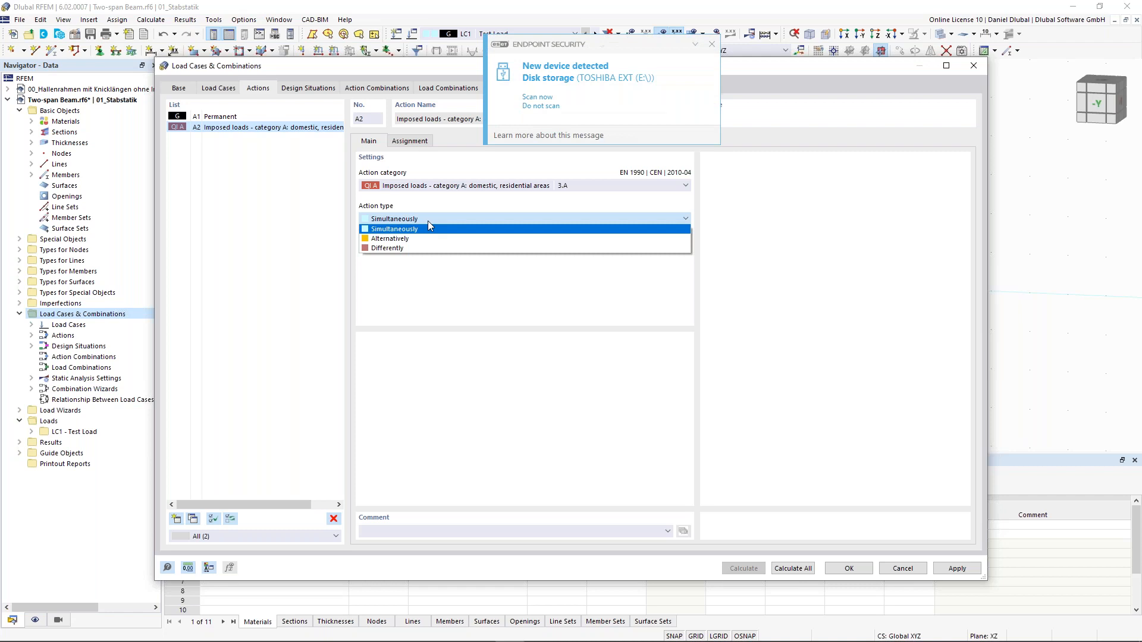
click(713, 50)
click(433, 220)
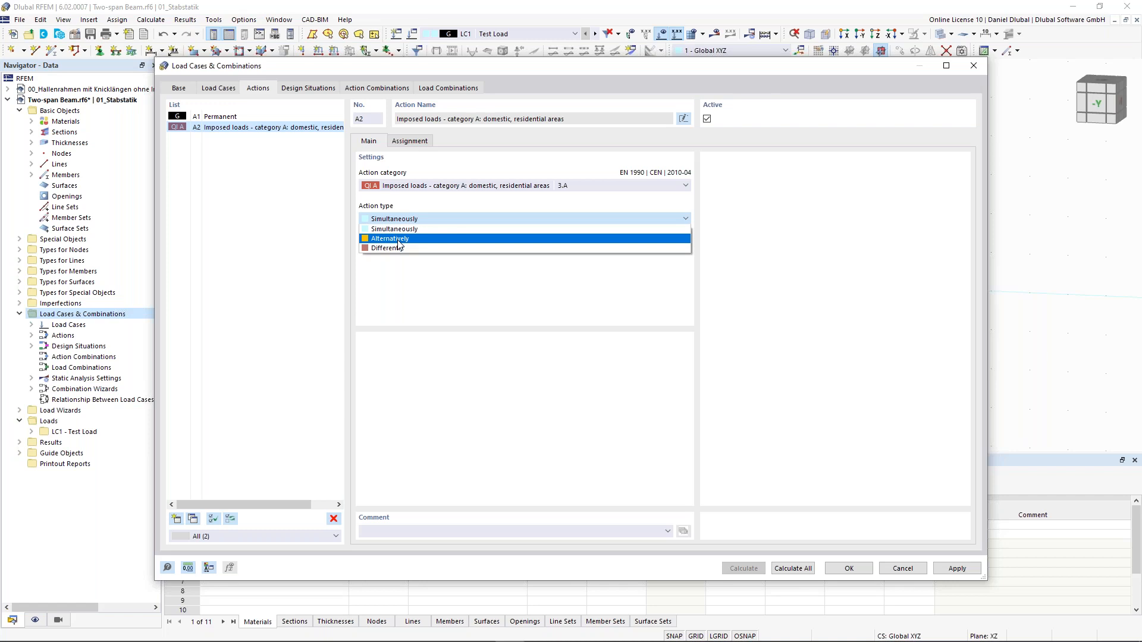
click(308, 93)
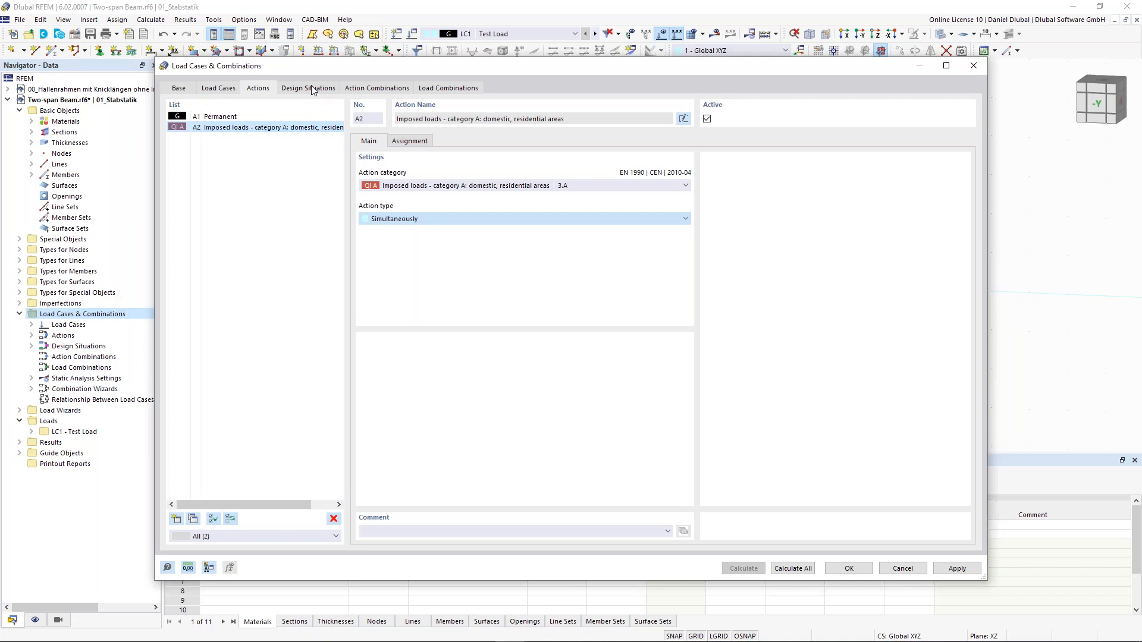
- Delete the SLS design situations DS2 to DS4: Characteristic, Frequent and Quasi-permanent
click(311, 89)
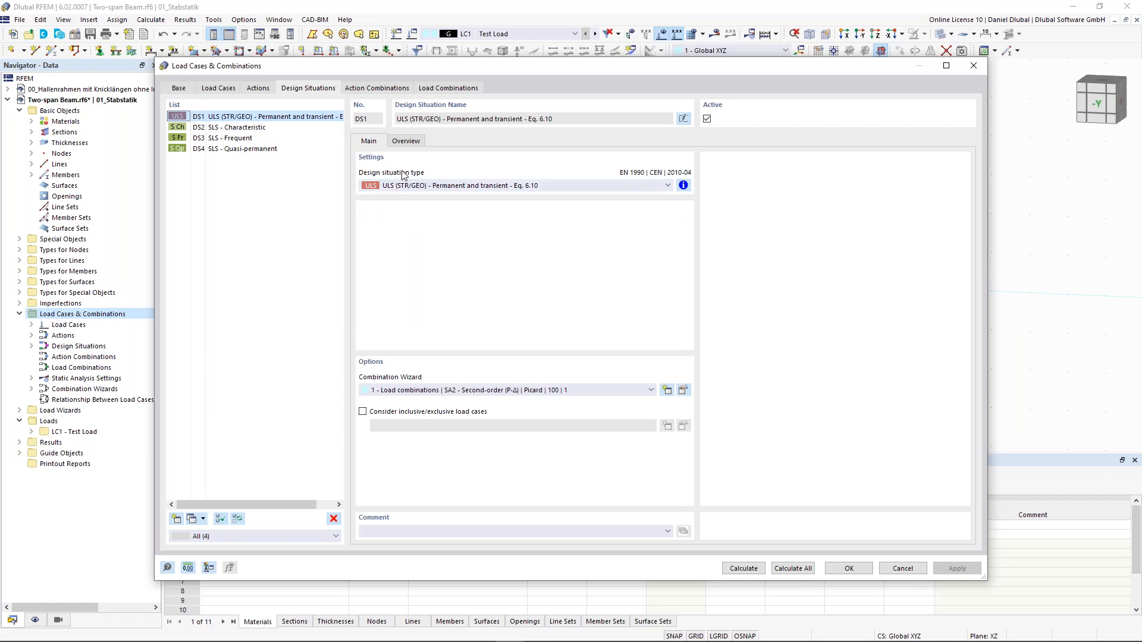
click(290, 128)
shift+click(278, 148)
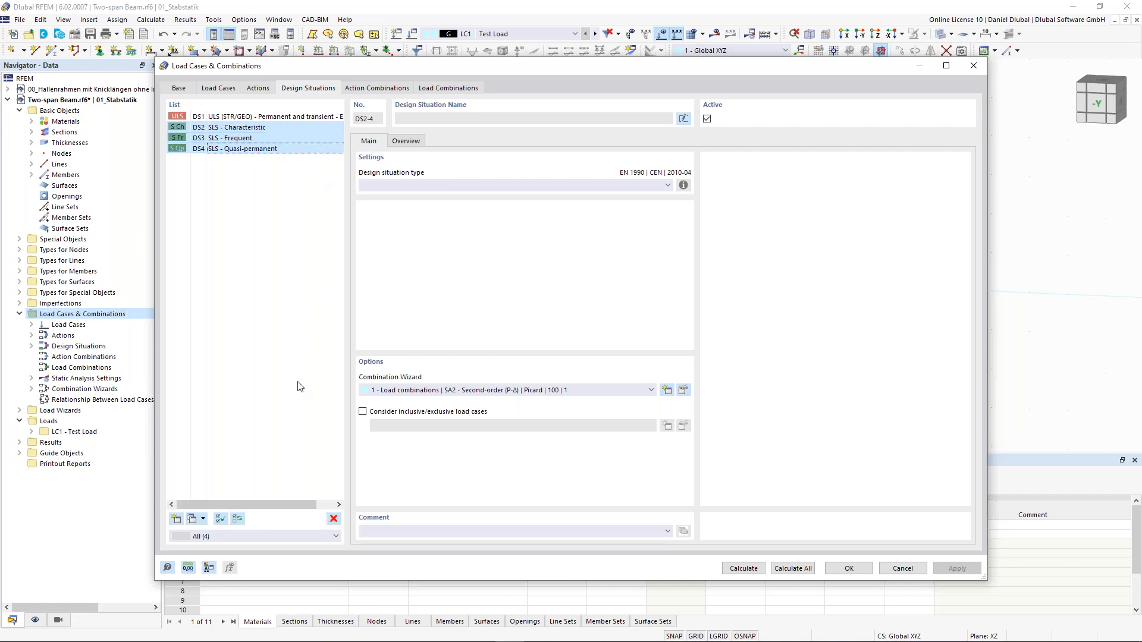
click(334, 519)
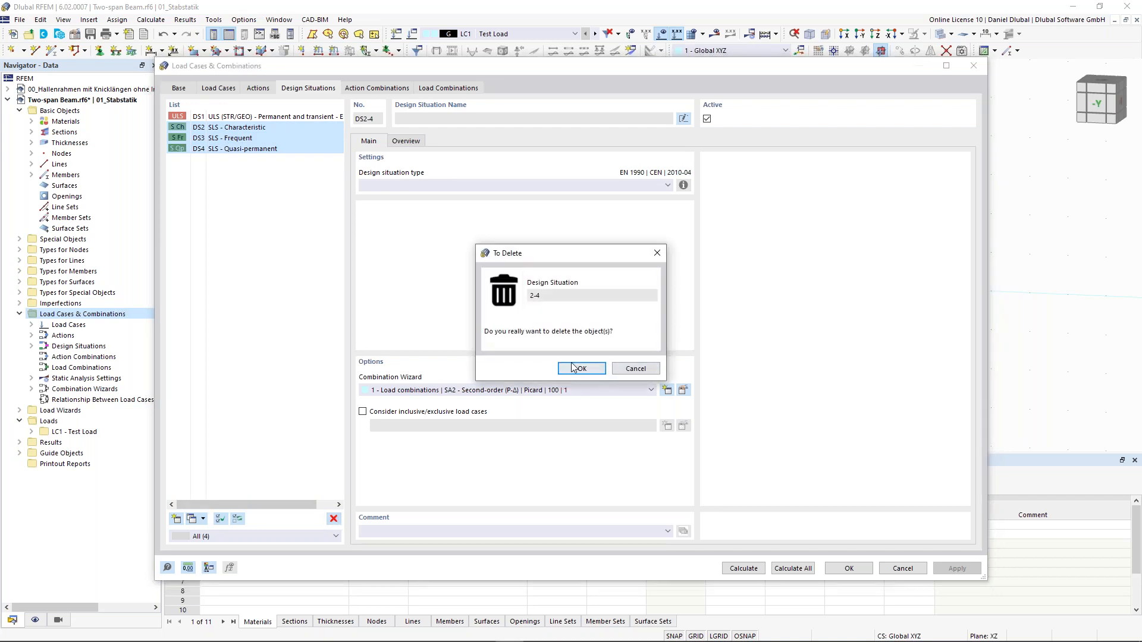
click(573, 368)
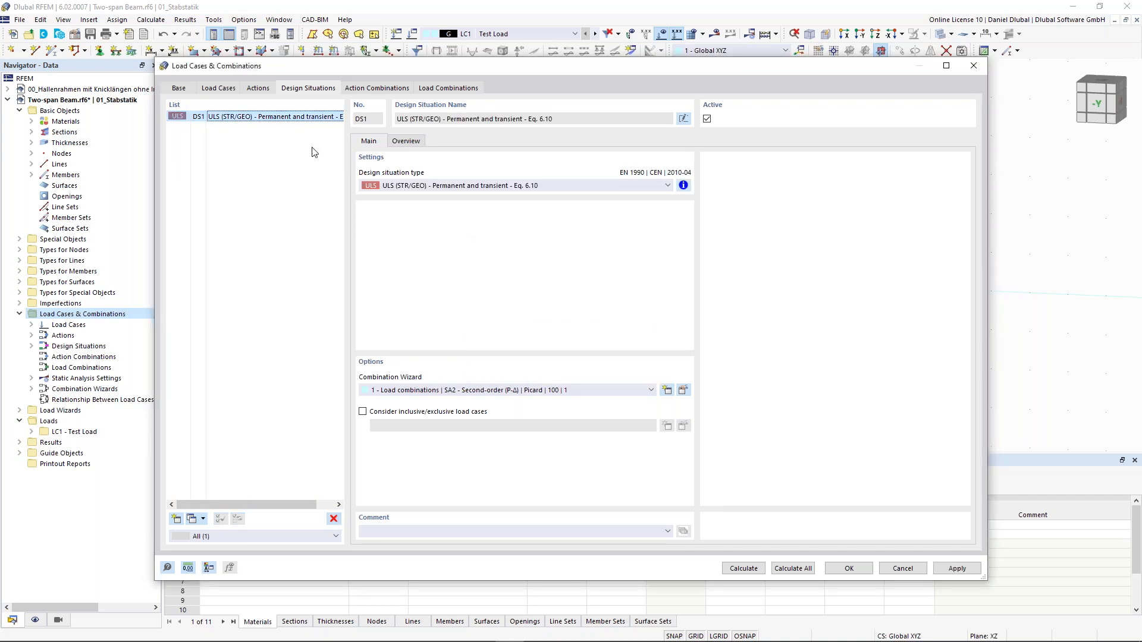
- Review the combination rule and its factors for the ULS design situation DS1
click(683, 185)
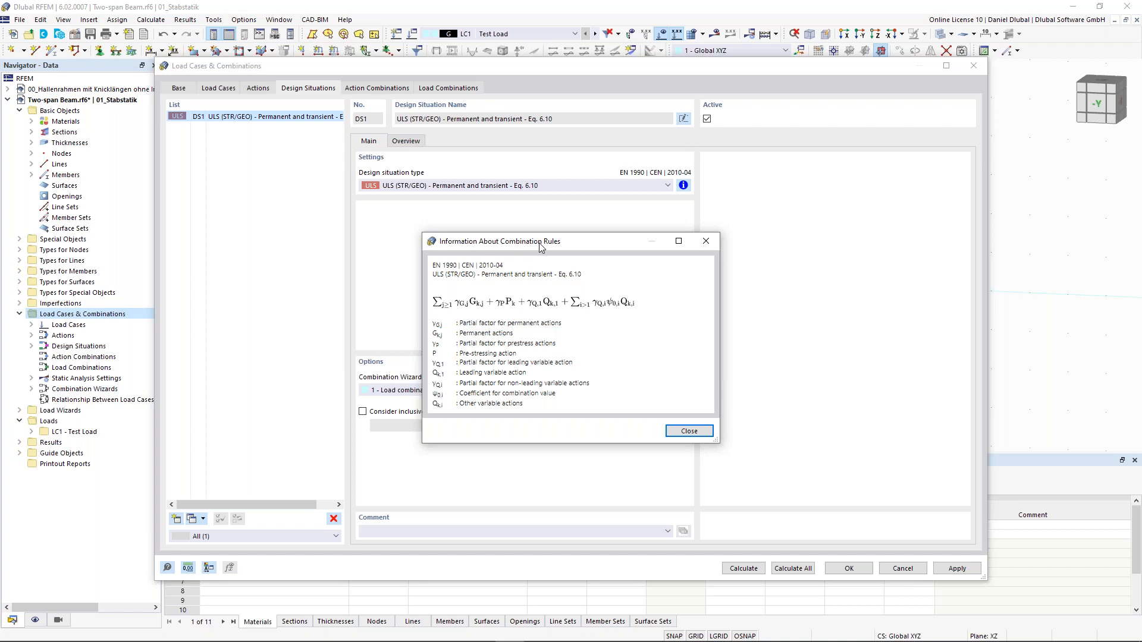
drag(540, 246, 532, 240)
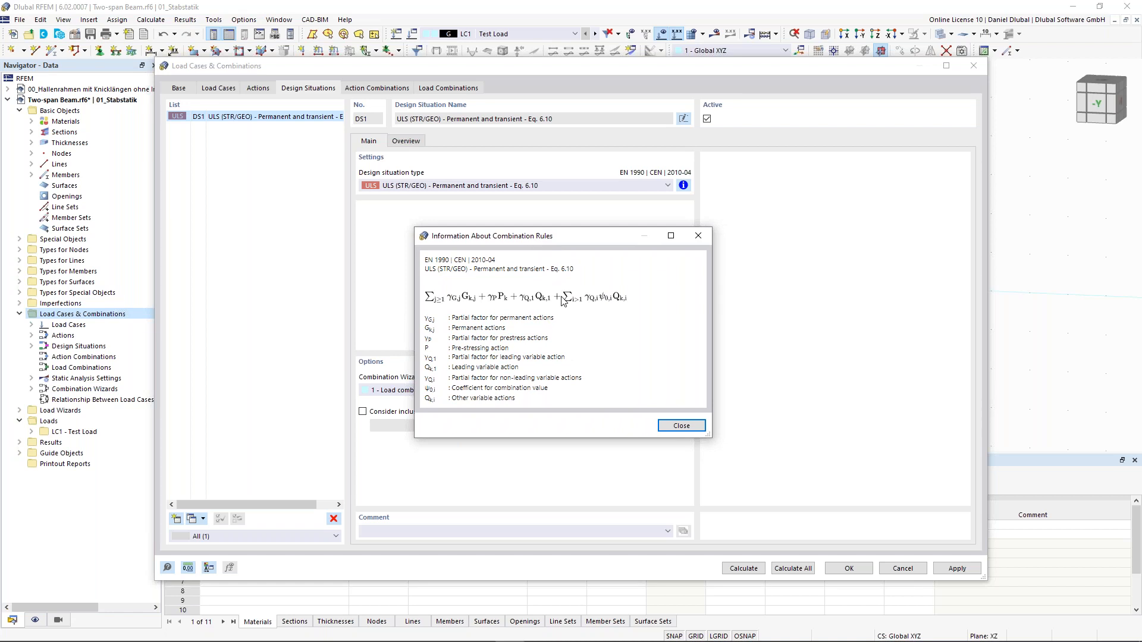
click(674, 426)
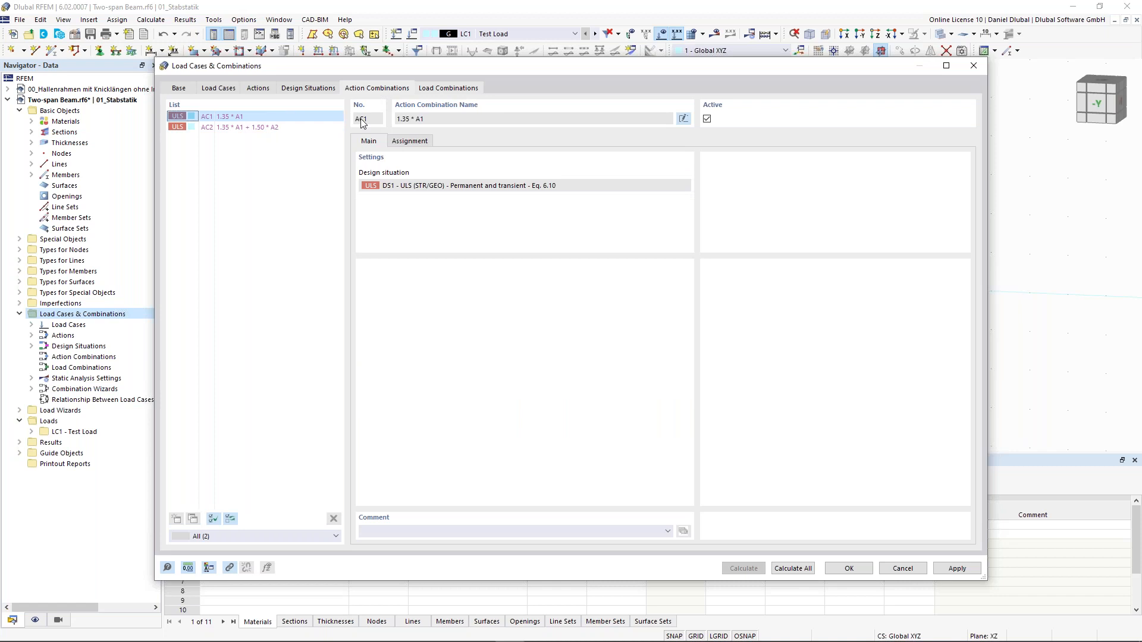
- Check the load cases and factors assigned to load combination CO3, and accept the load case and combination settings
click(448, 88)
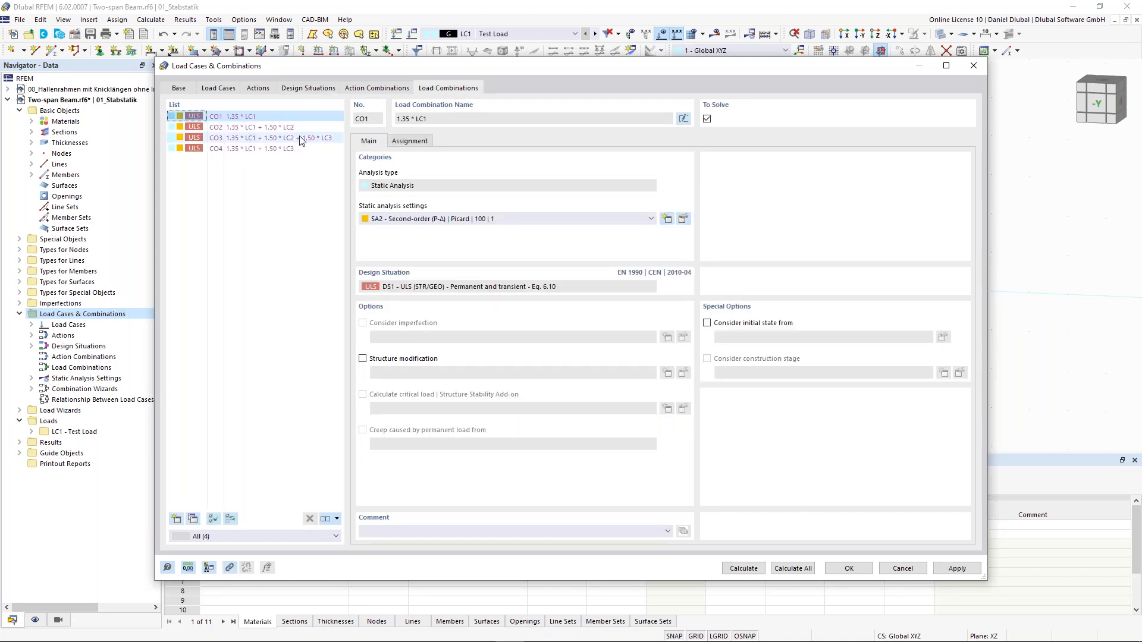
click(300, 138)
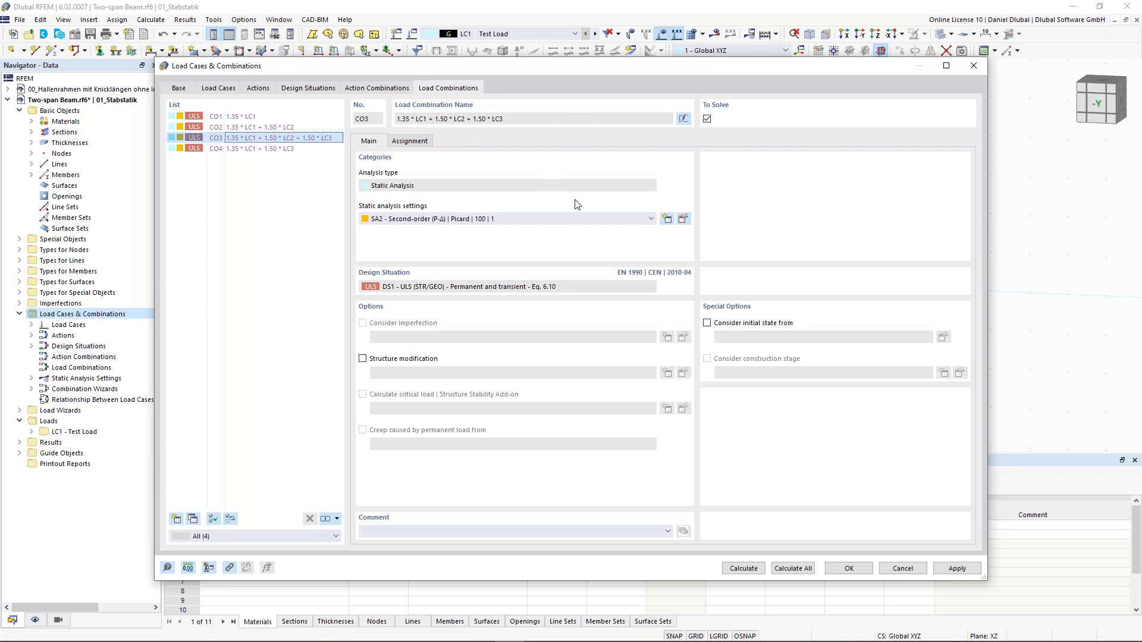
click(410, 140)
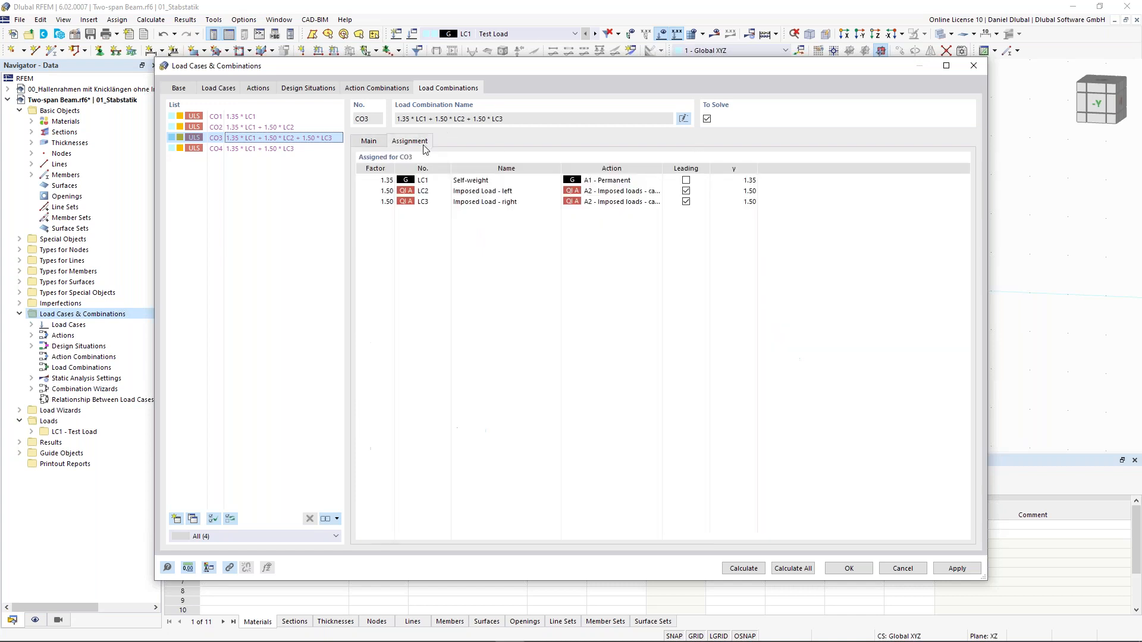
click(687, 180)
click(848, 569)
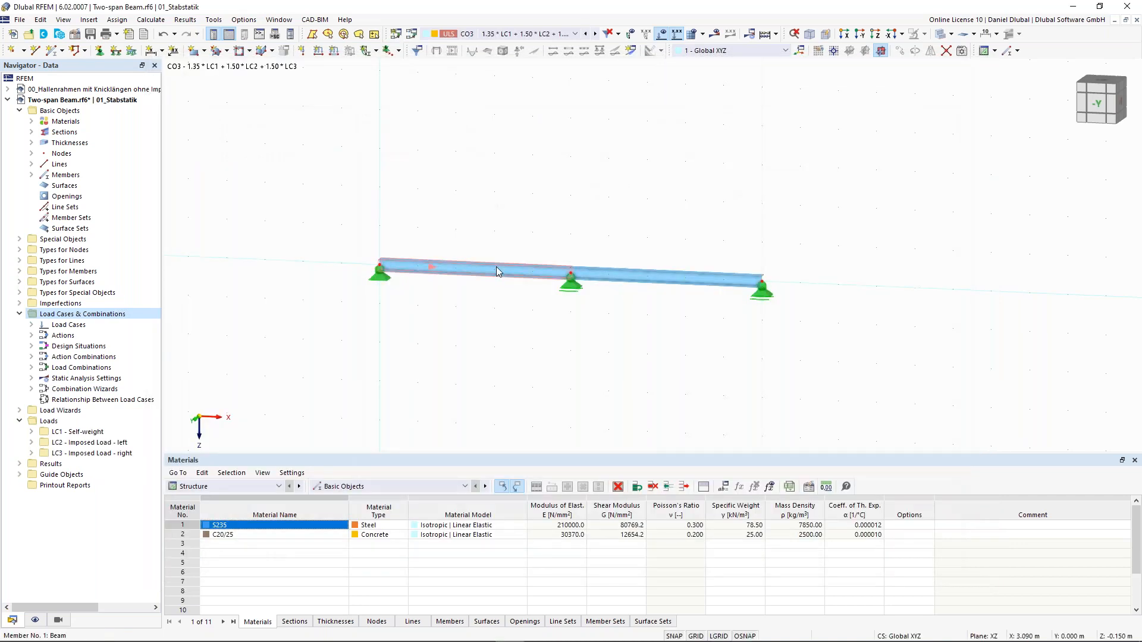
- Apply a uniform member load of 2.5 kN/m in the global Z direction to members 1 and 2 in load case LC1 Self-weight
click(492, 32)
click(499, 41)
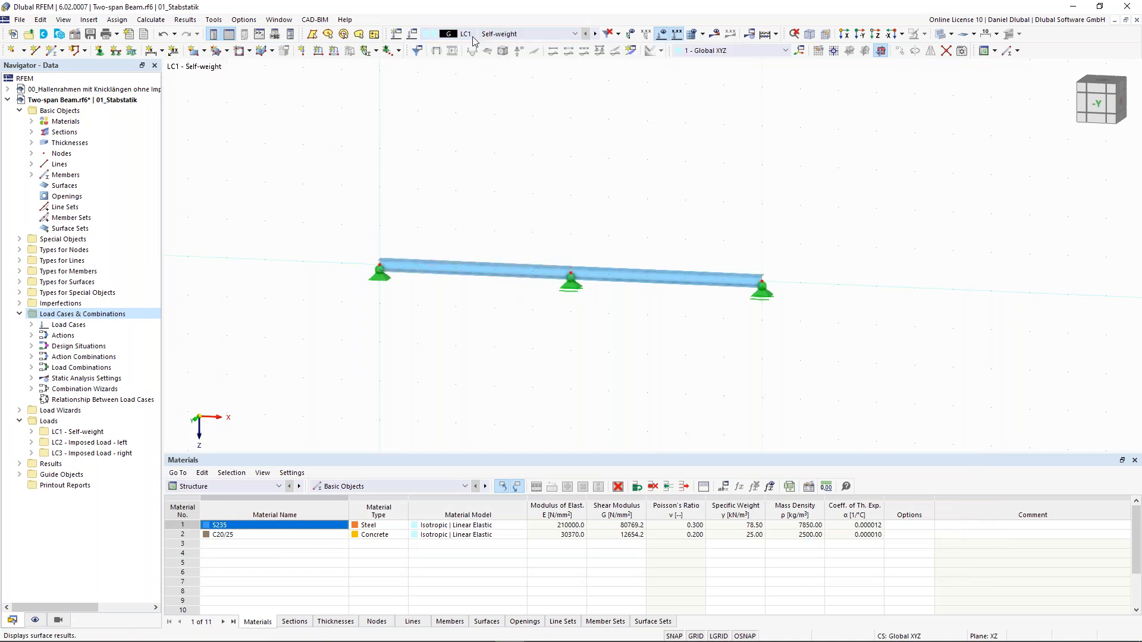
click(336, 55)
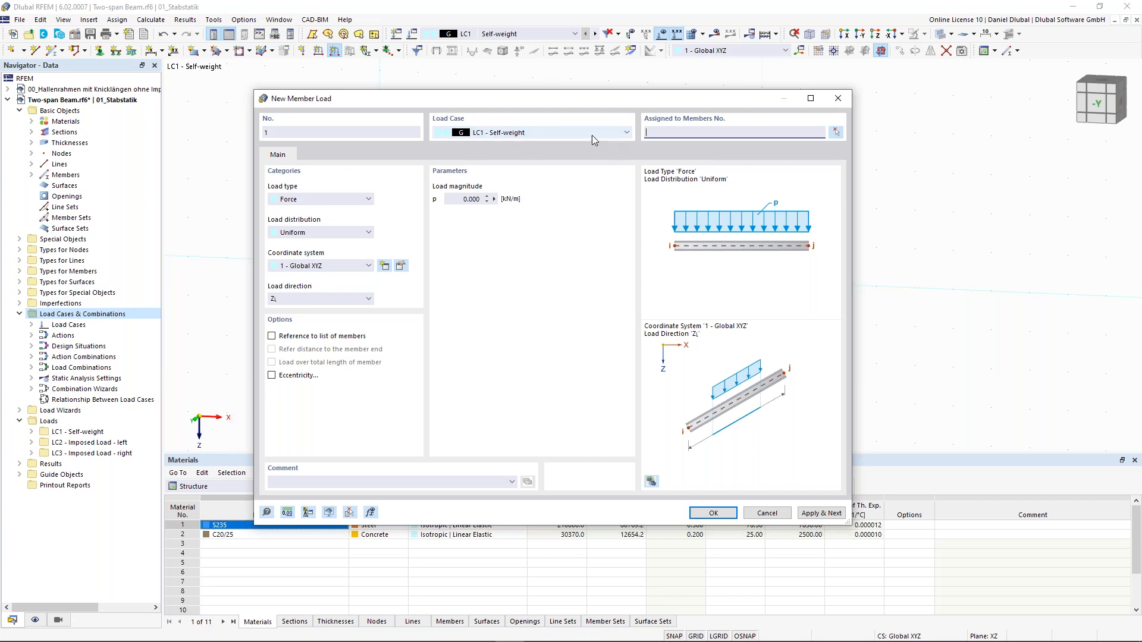
click(471, 198)
text(2,5)
click(835, 132)
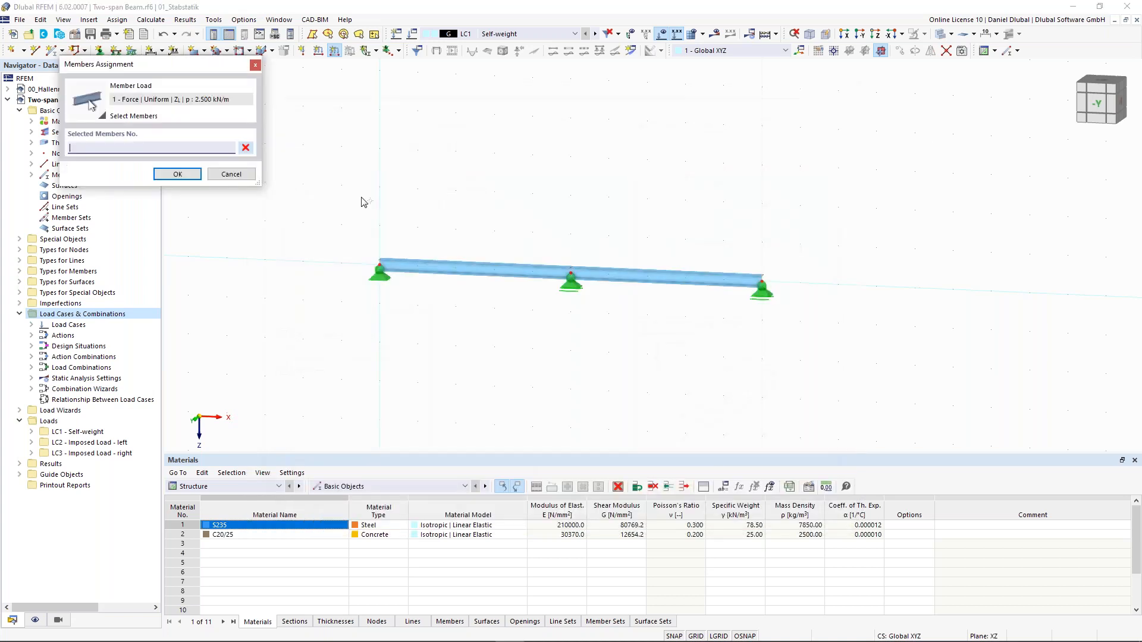
drag(702, 332, 835, 371)
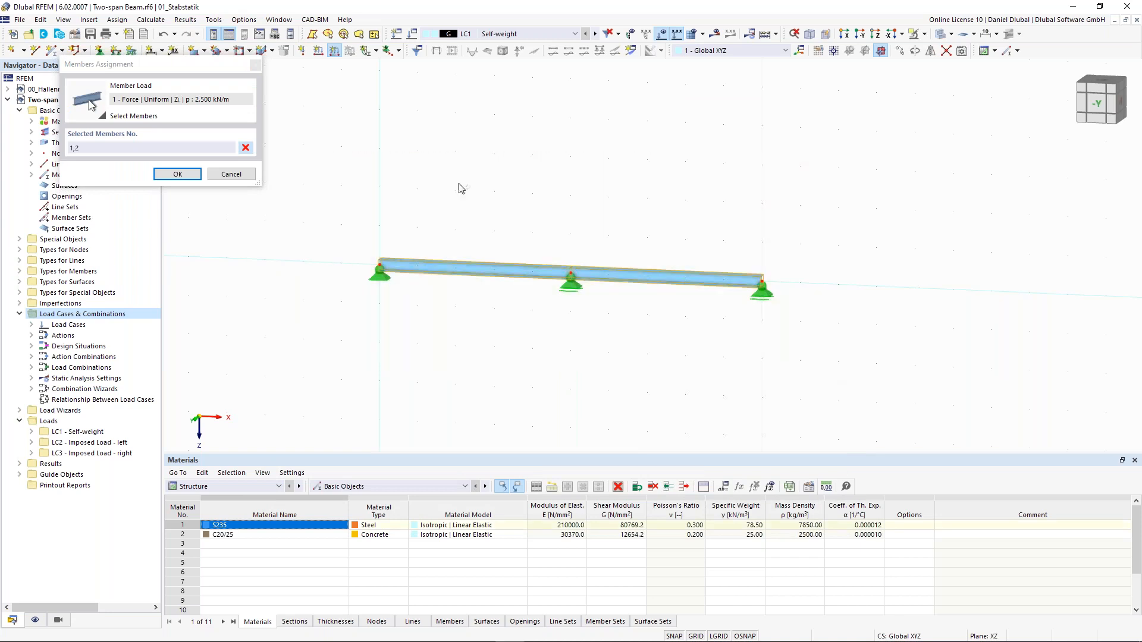
click(198, 176)
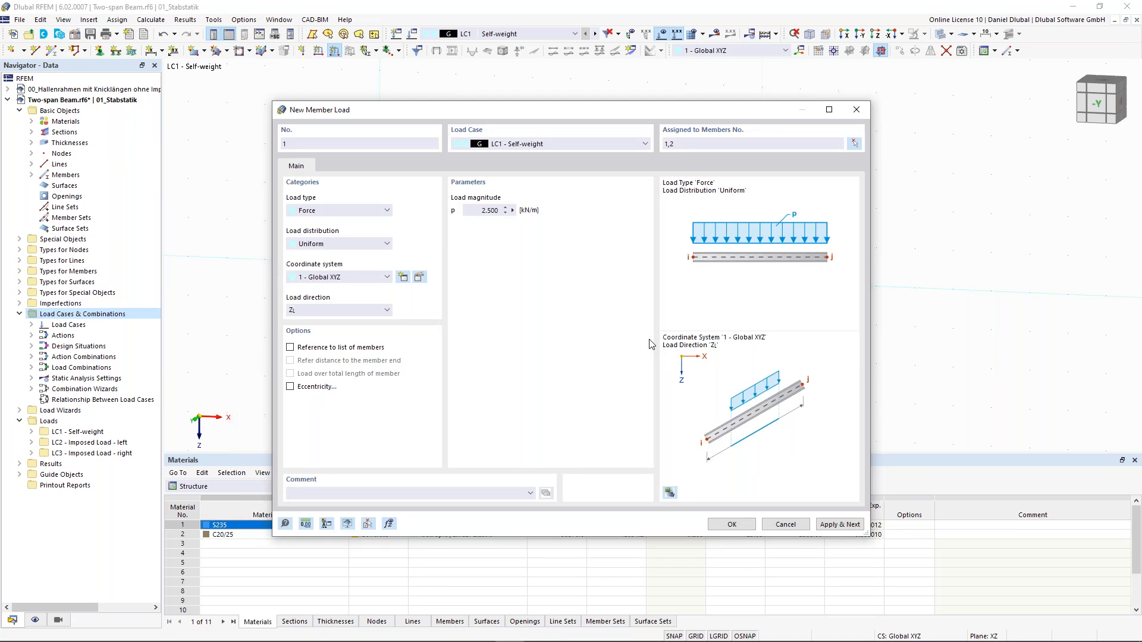
click(840, 524)
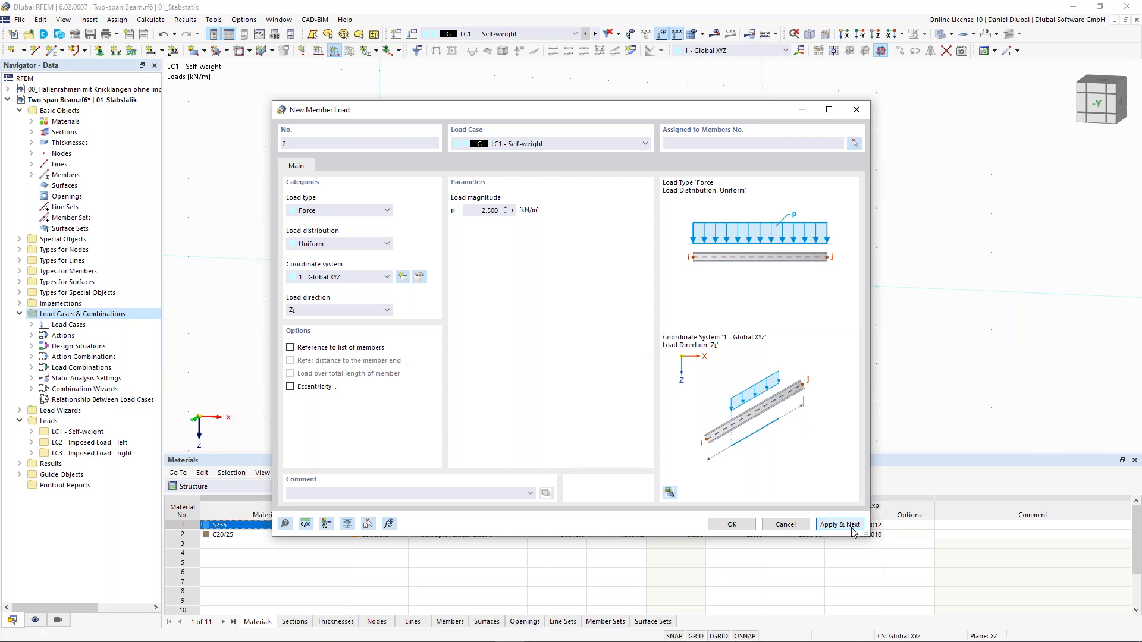
- Apply a uniform 5 kN/m member load to member 1 in load case LC2 Imposed Load - left
click(604, 144)
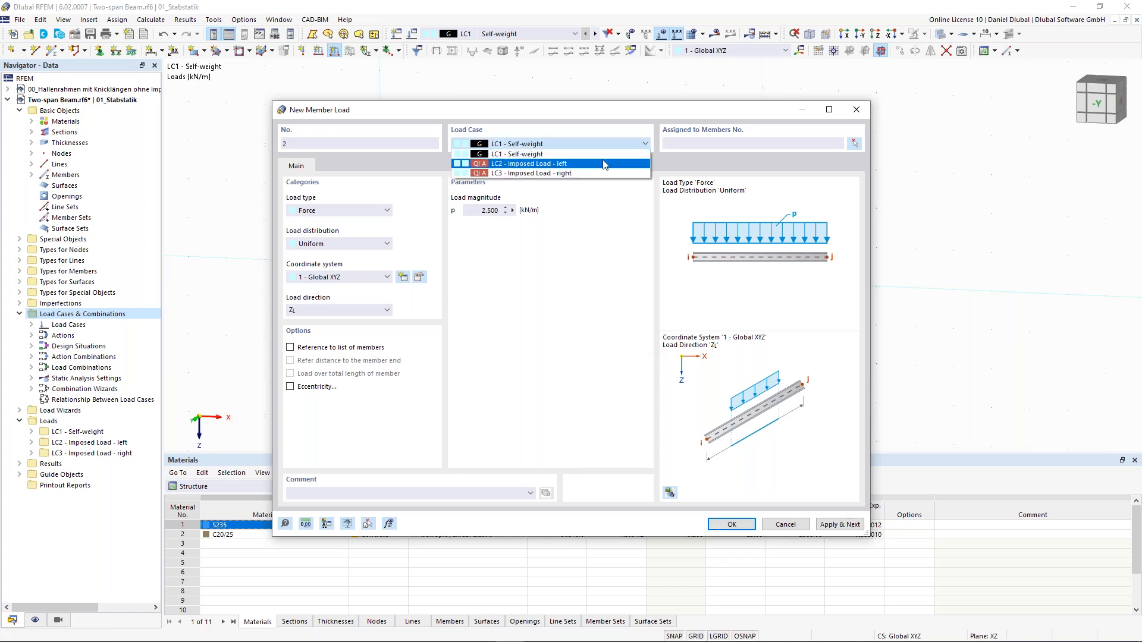
click(605, 163)
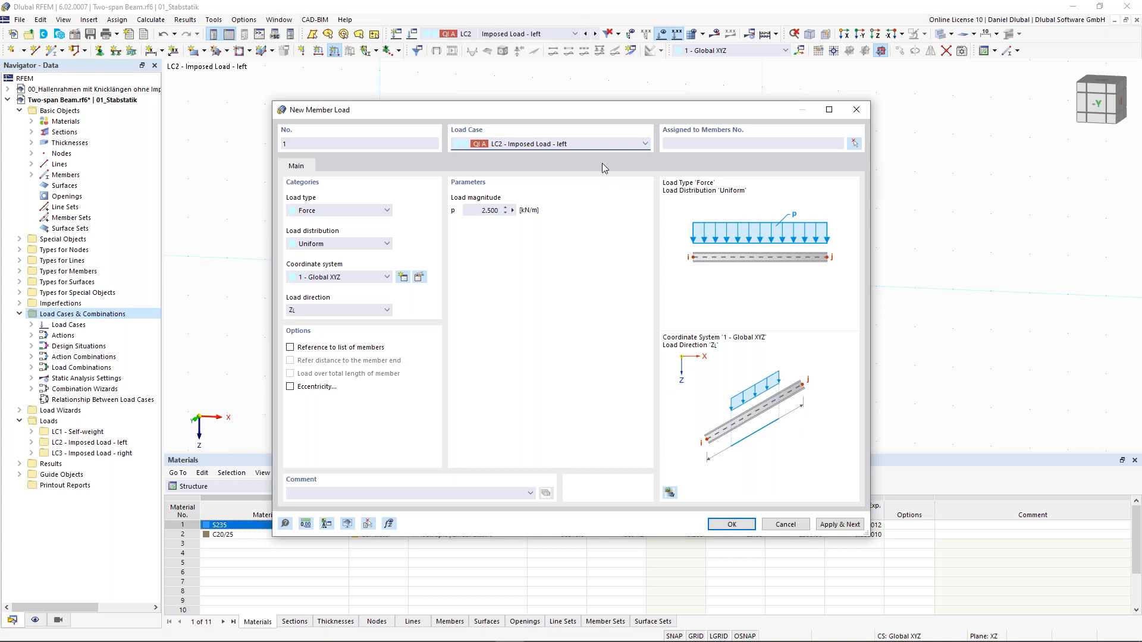
click(492, 209)
drag(479, 211, 527, 211)
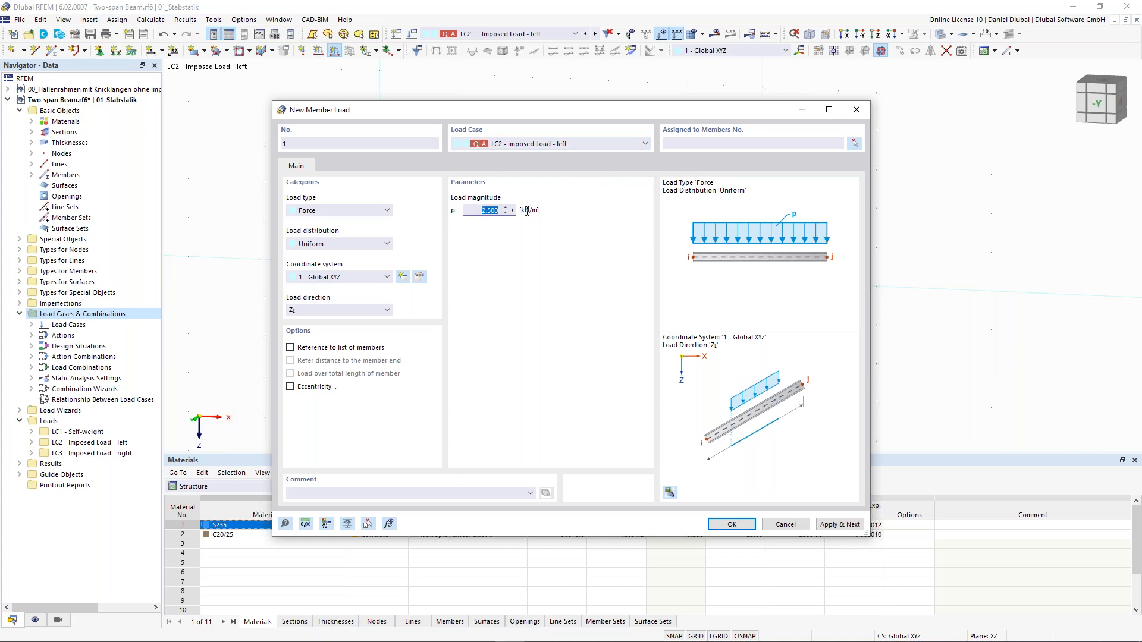
text(5)
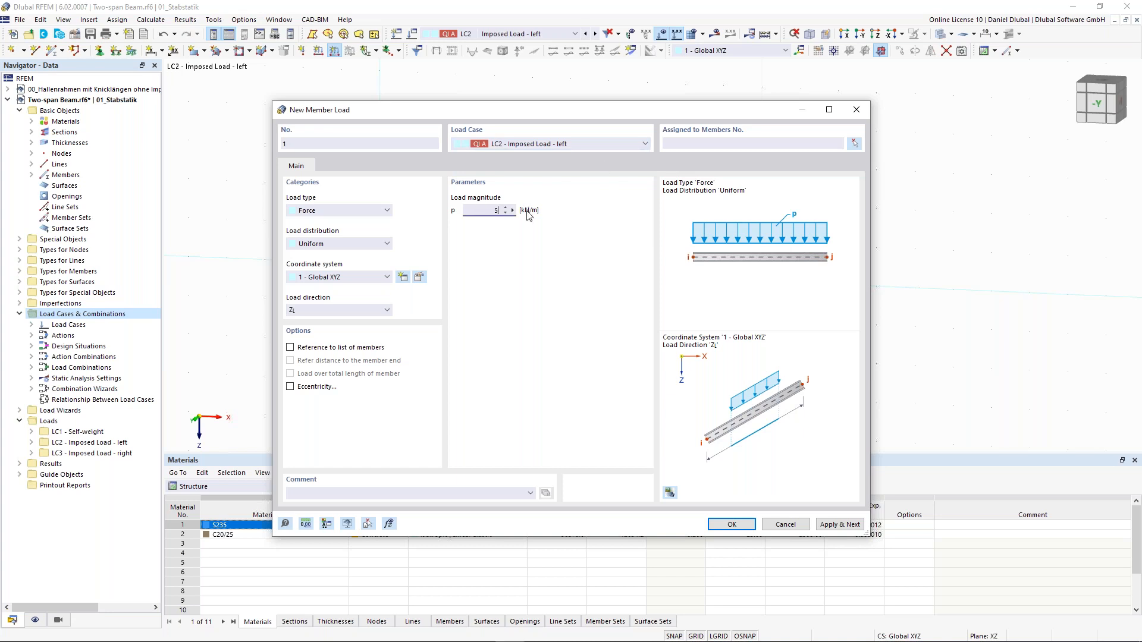
click(855, 144)
click(500, 266)
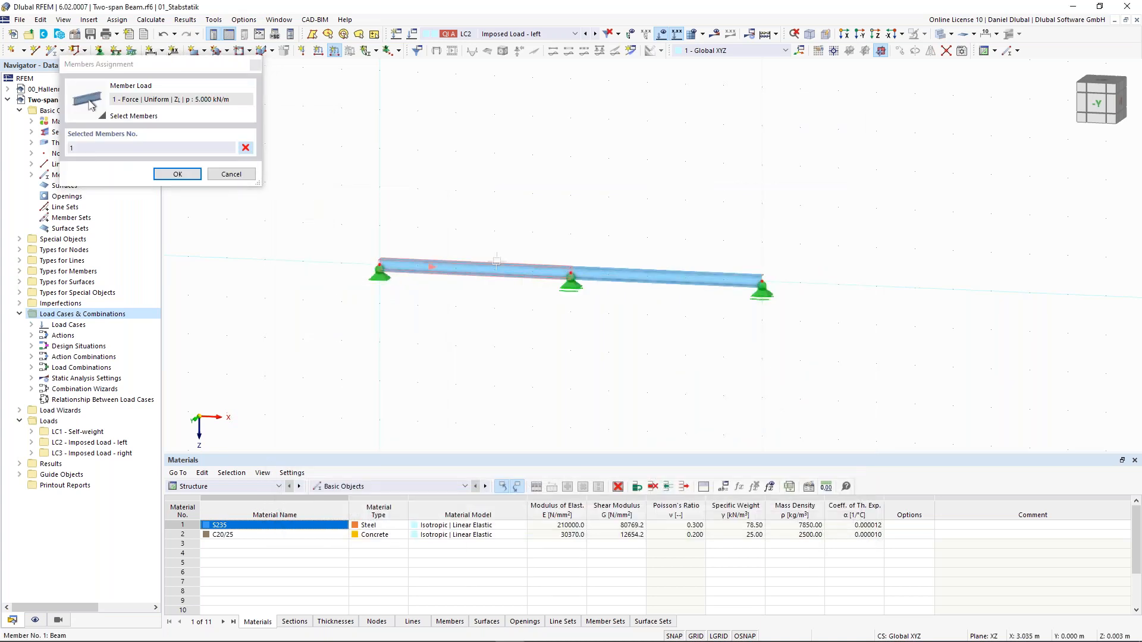
click(179, 178)
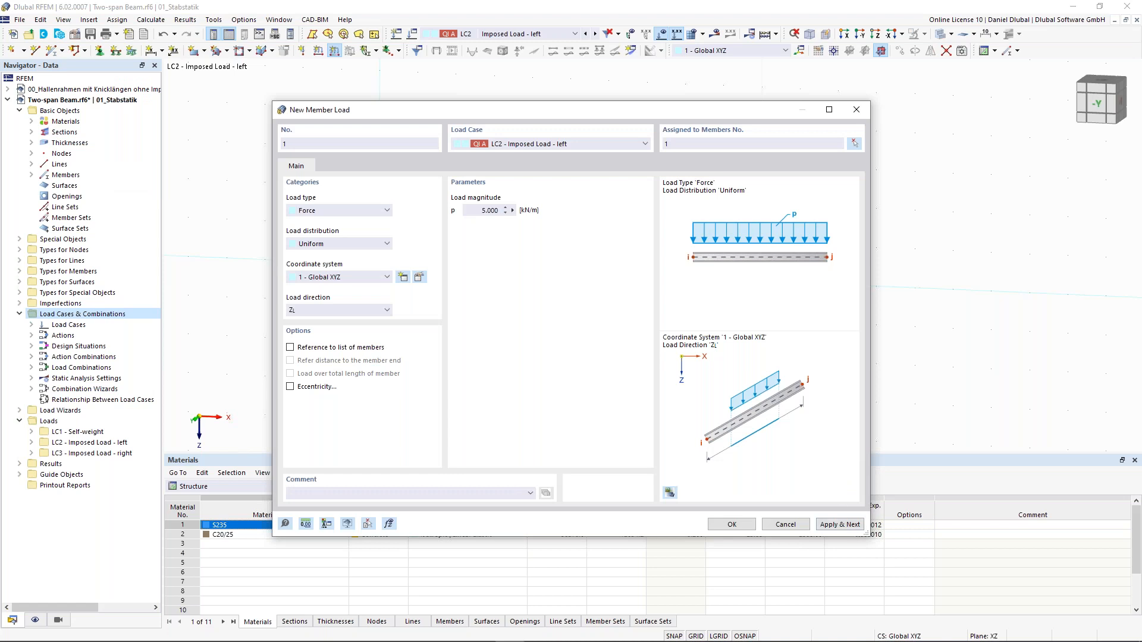
click(850, 526)
- Apply a uniform 5 kN/m member load to member 2 in load case LC3 Imposed Load - right
click(624, 145)
click(531, 167)
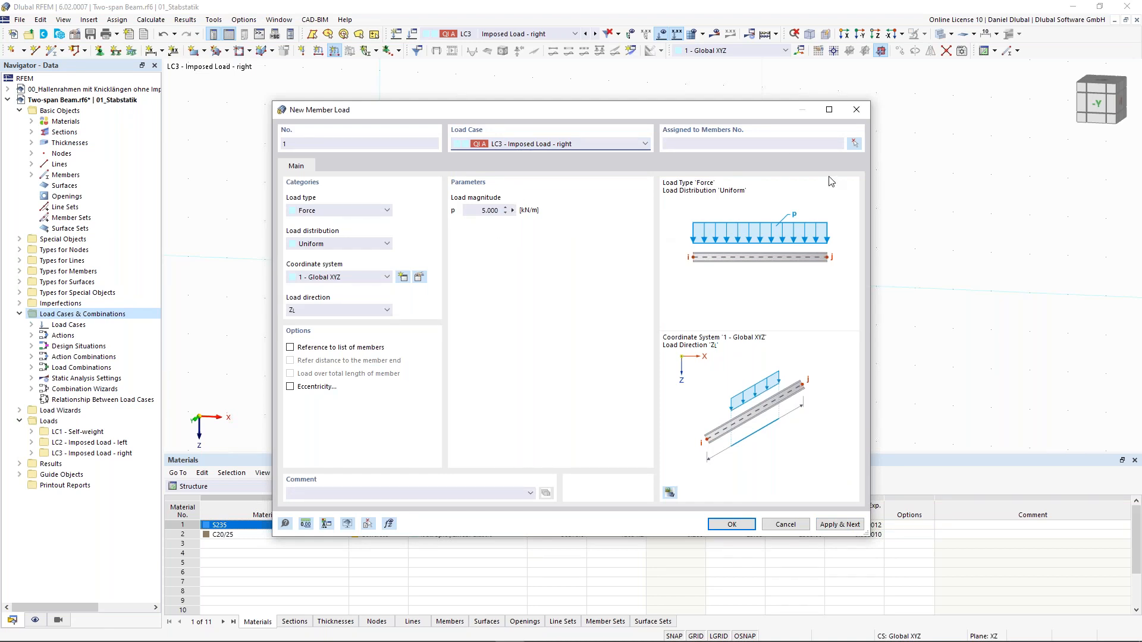
click(854, 143)
click(707, 280)
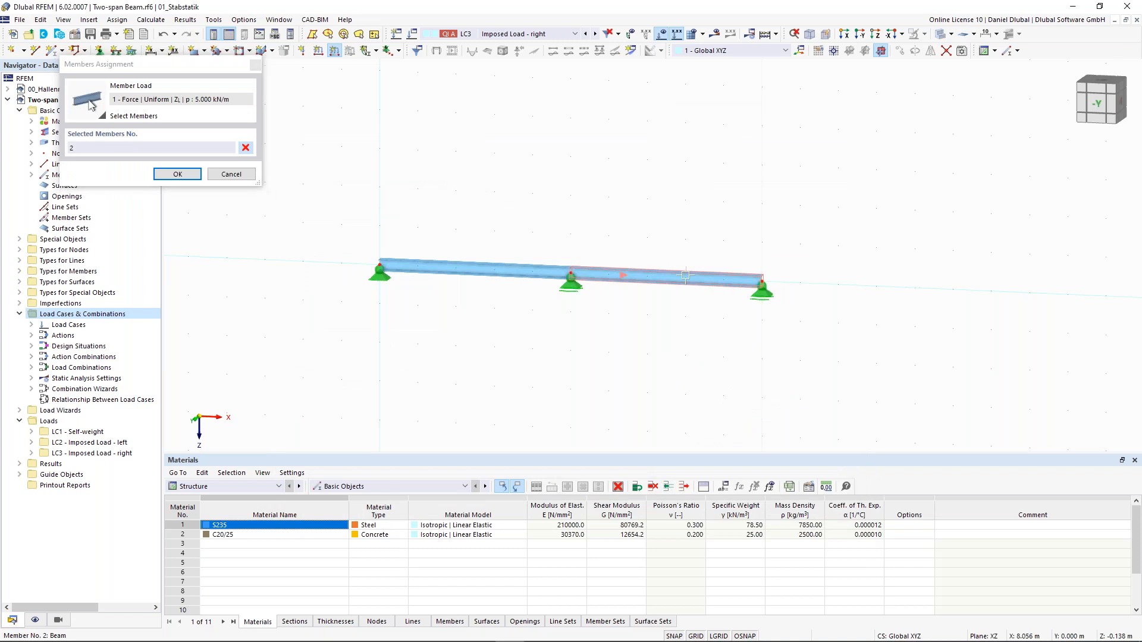
click(178, 174)
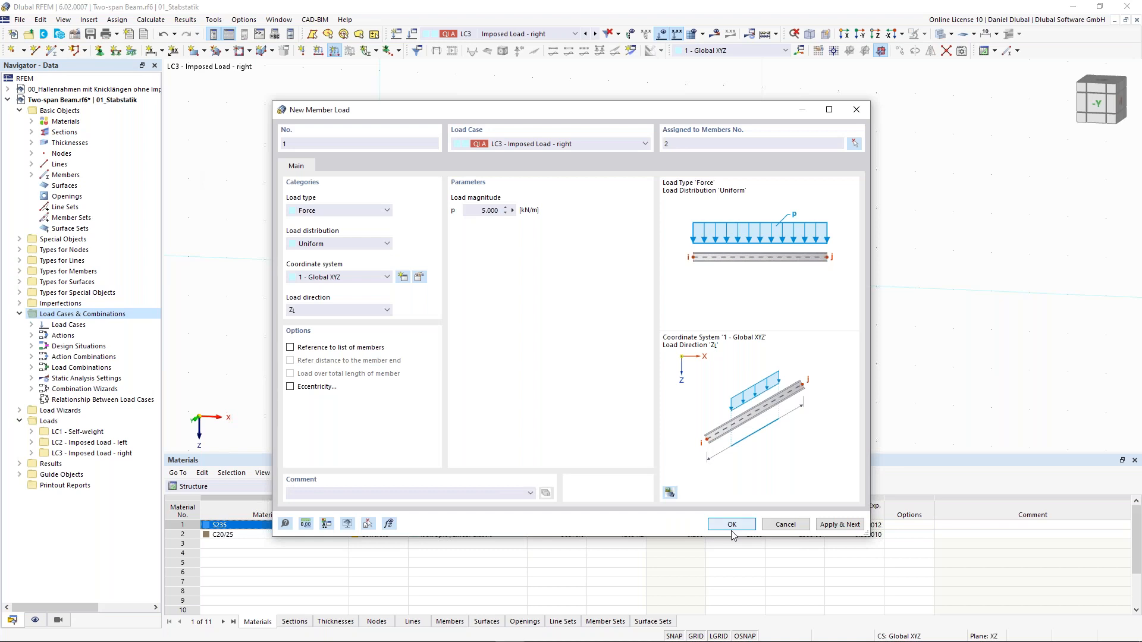
click(732, 525)
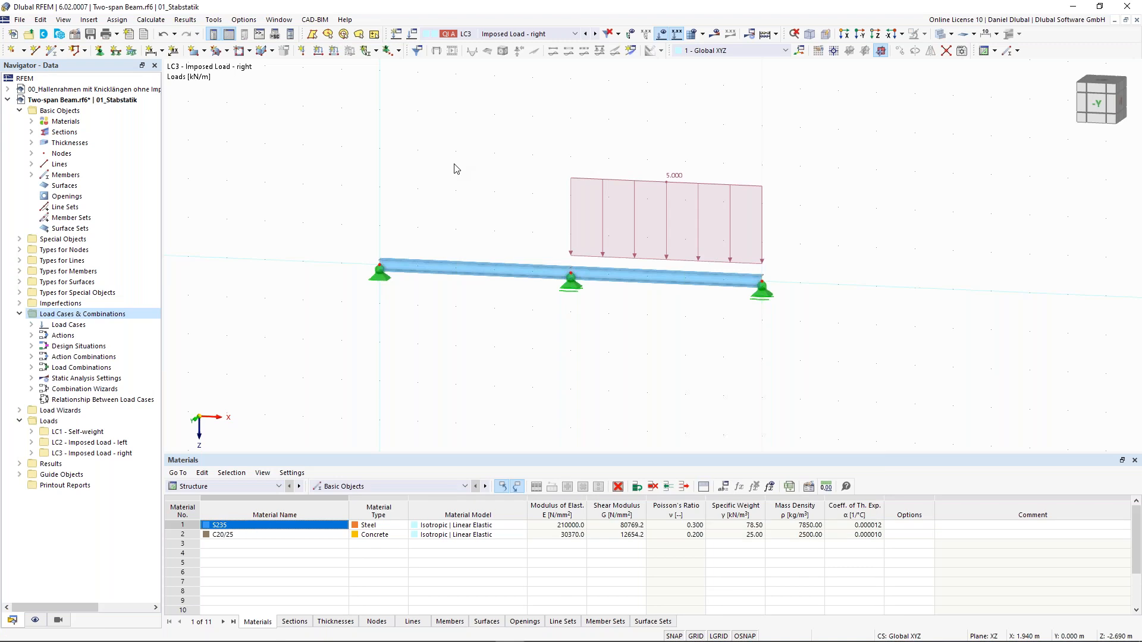
- Review the loads of load cases LC1 to LC3 and combinations CO1 and CO2 on the beam, returning to design situation DS1
click(585, 34)
click(585, 34)
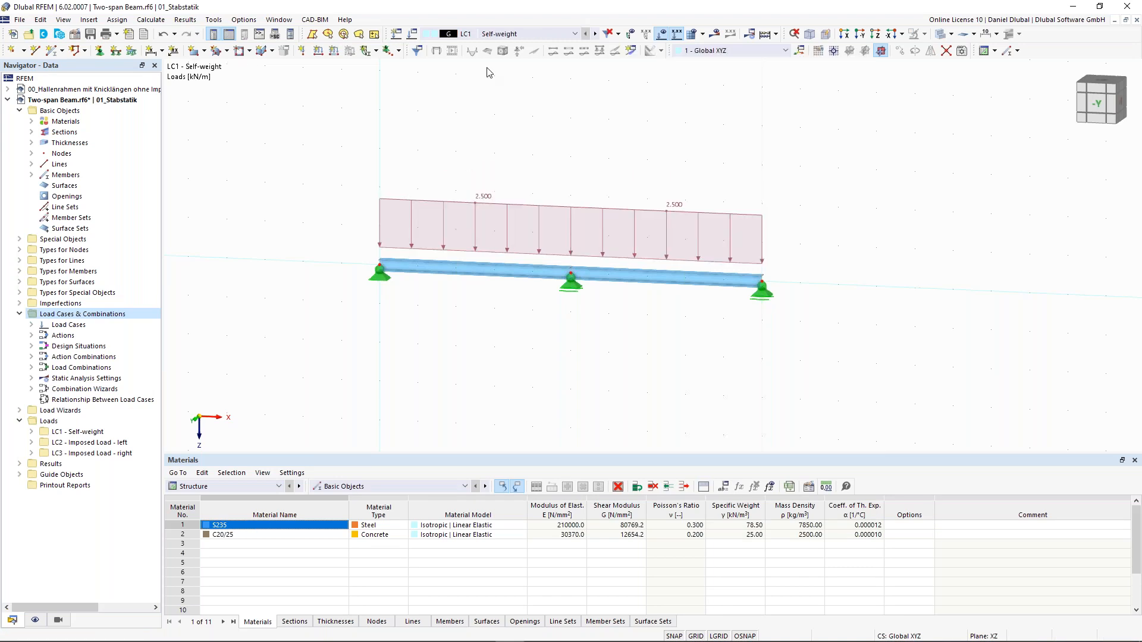
click(594, 34)
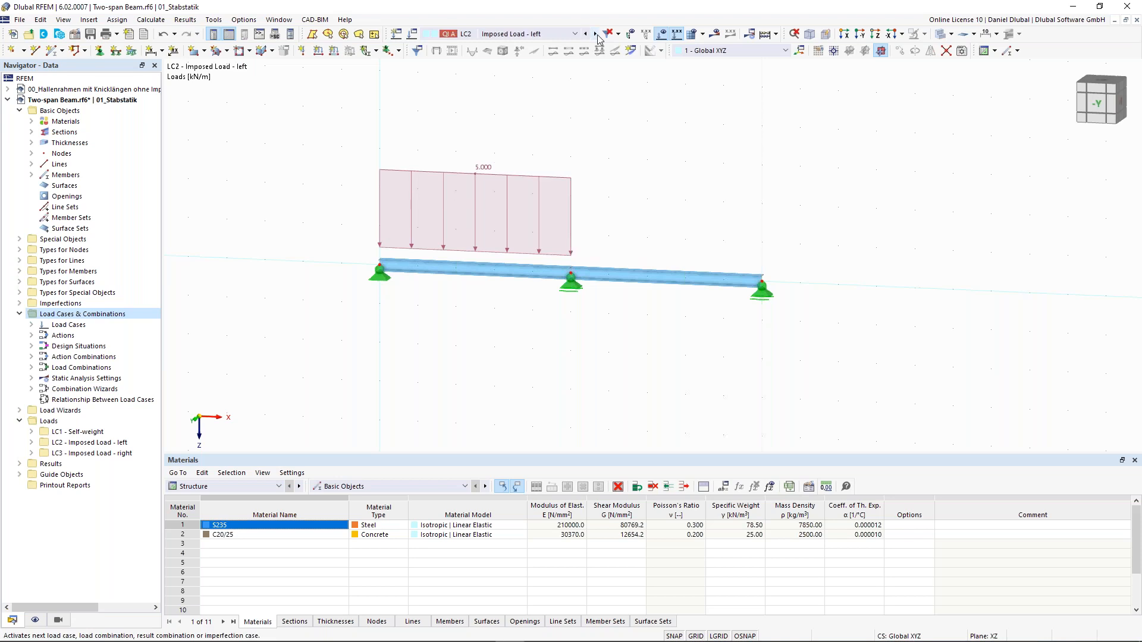
click(596, 34)
click(596, 35)
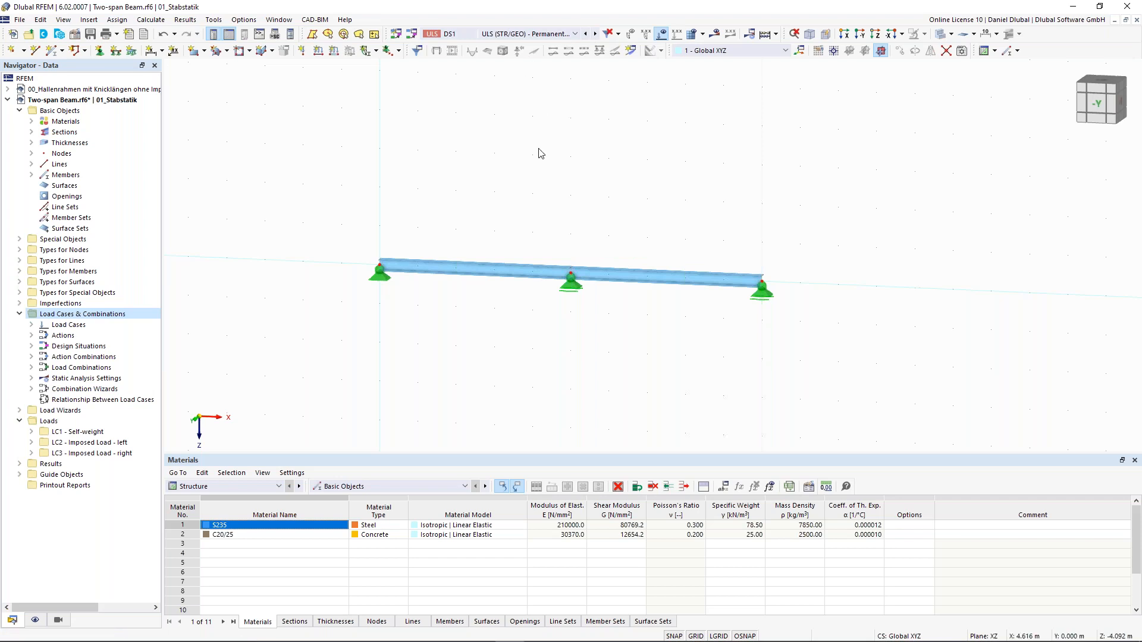
middle_drag(540, 154, 509, 199)
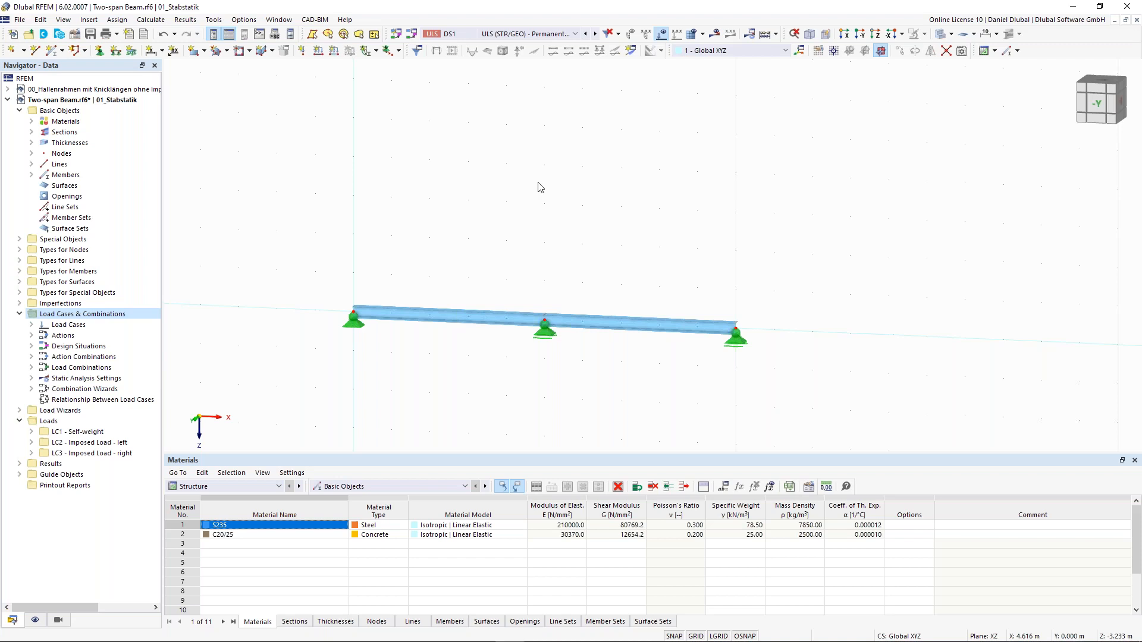
click(595, 34)
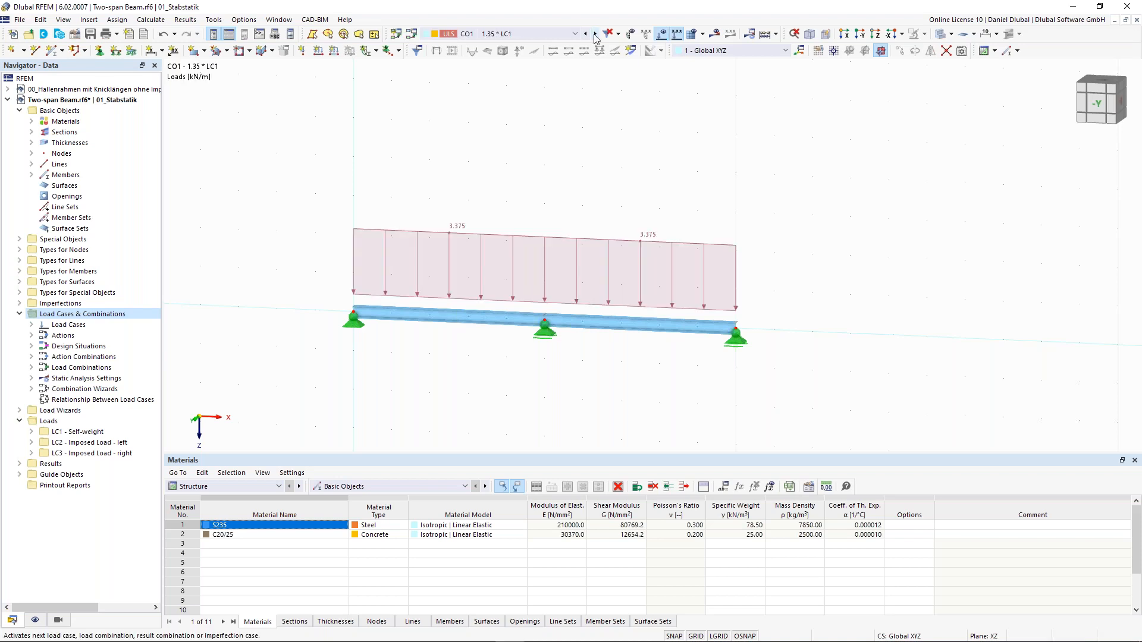
click(595, 34)
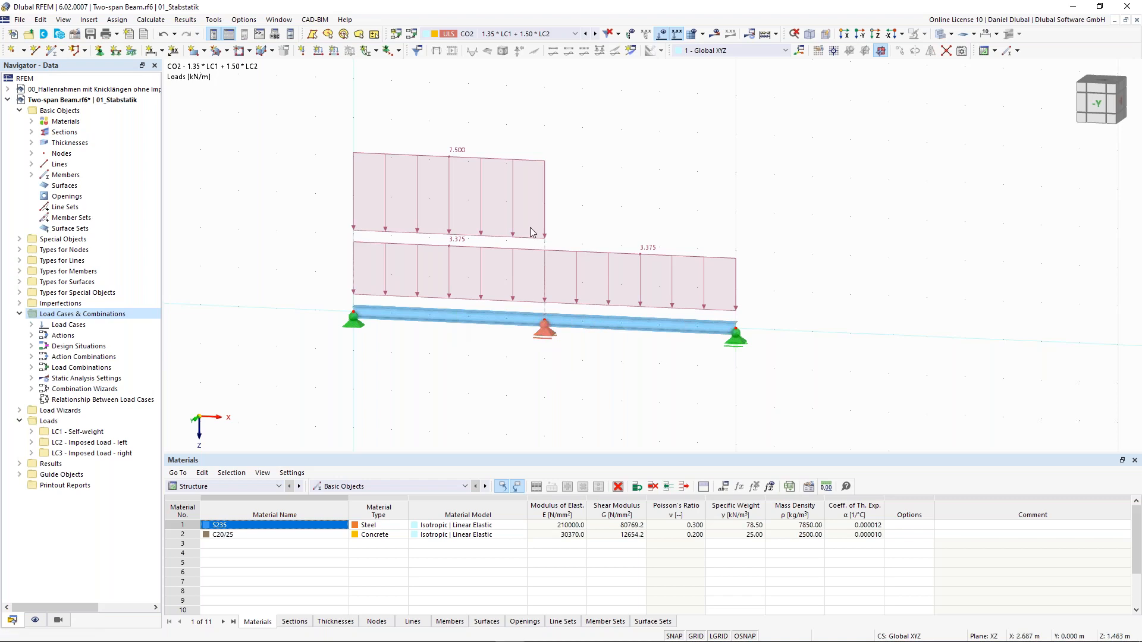
click(583, 34)
click(584, 34)
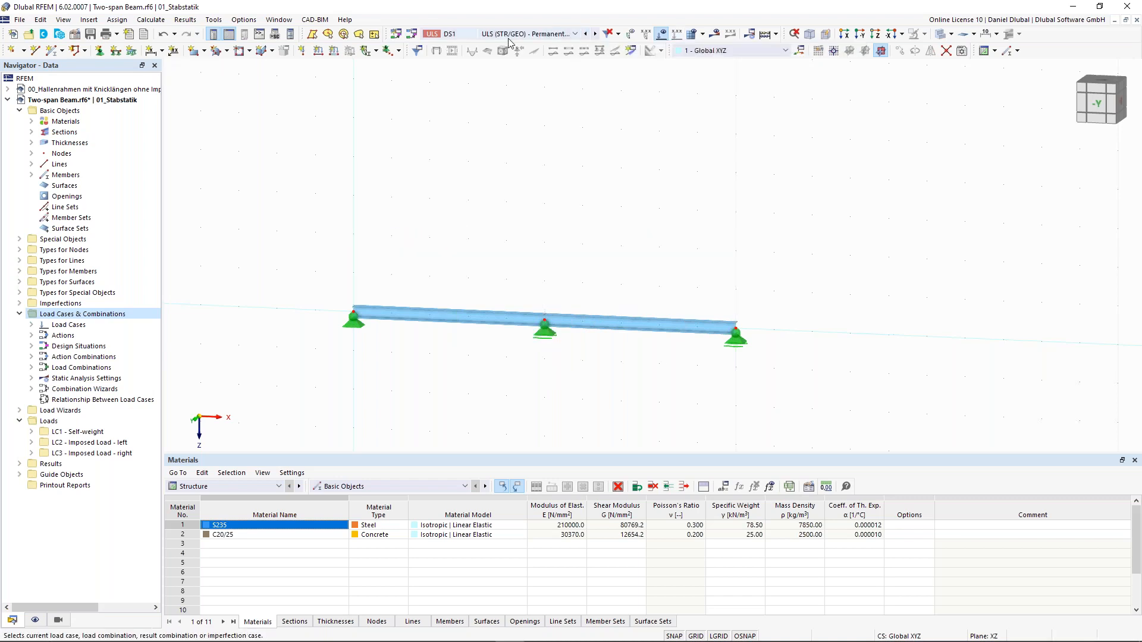
click(455, 37)
click(494, 167)
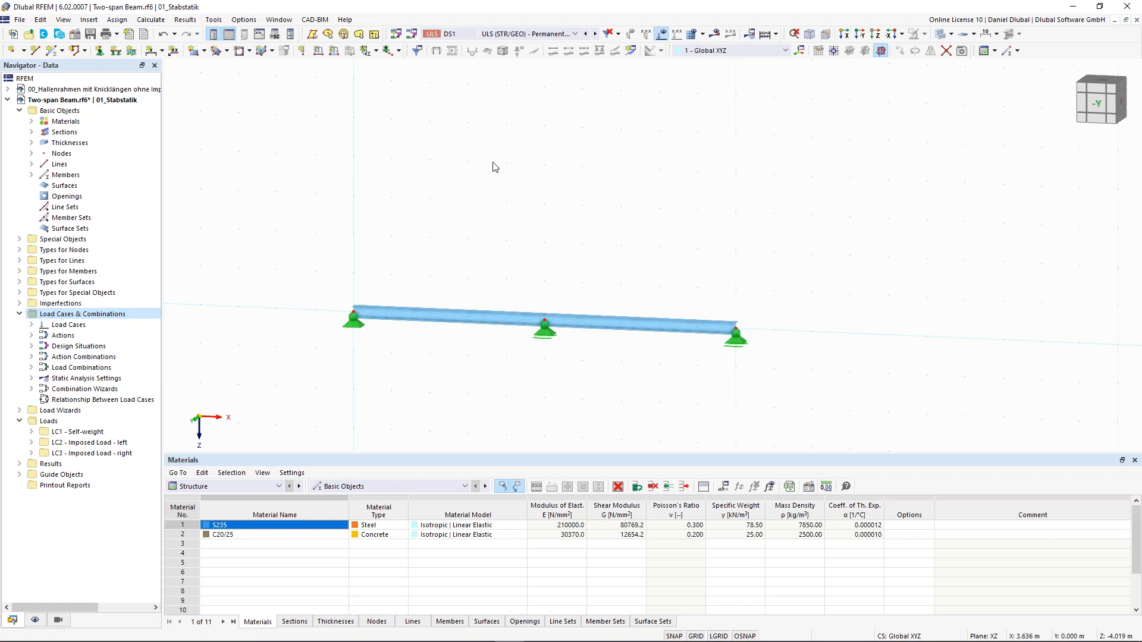
- Calculate the two-span beam and display the static analysis results for load case LC1 Self-weight
click(776, 34)
click(789, 51)
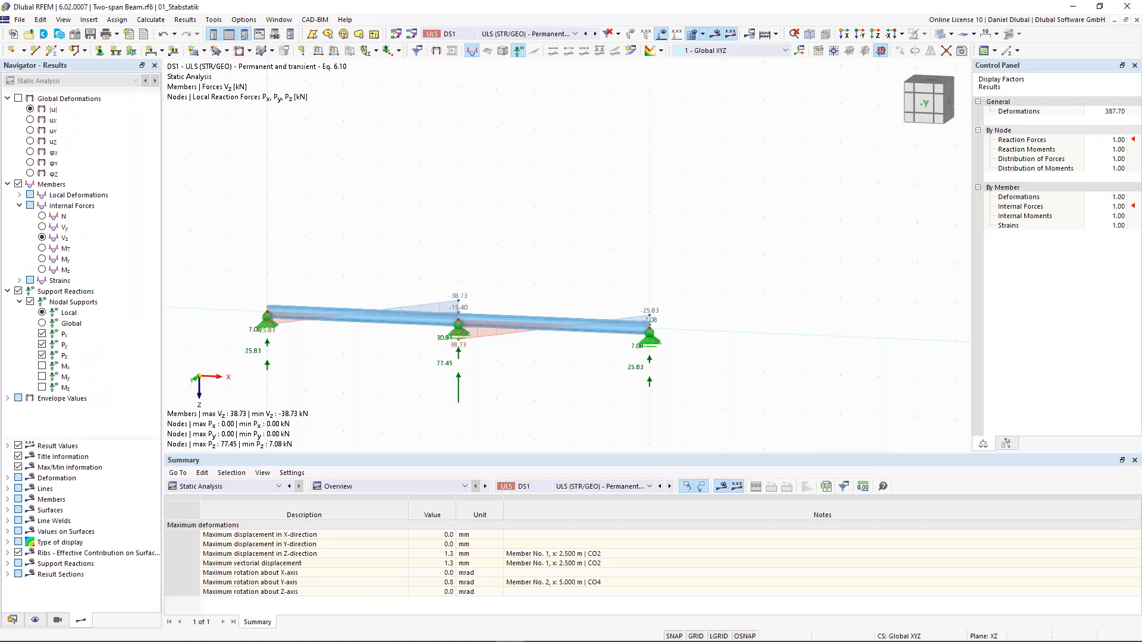
click(533, 35)
click(423, 215)
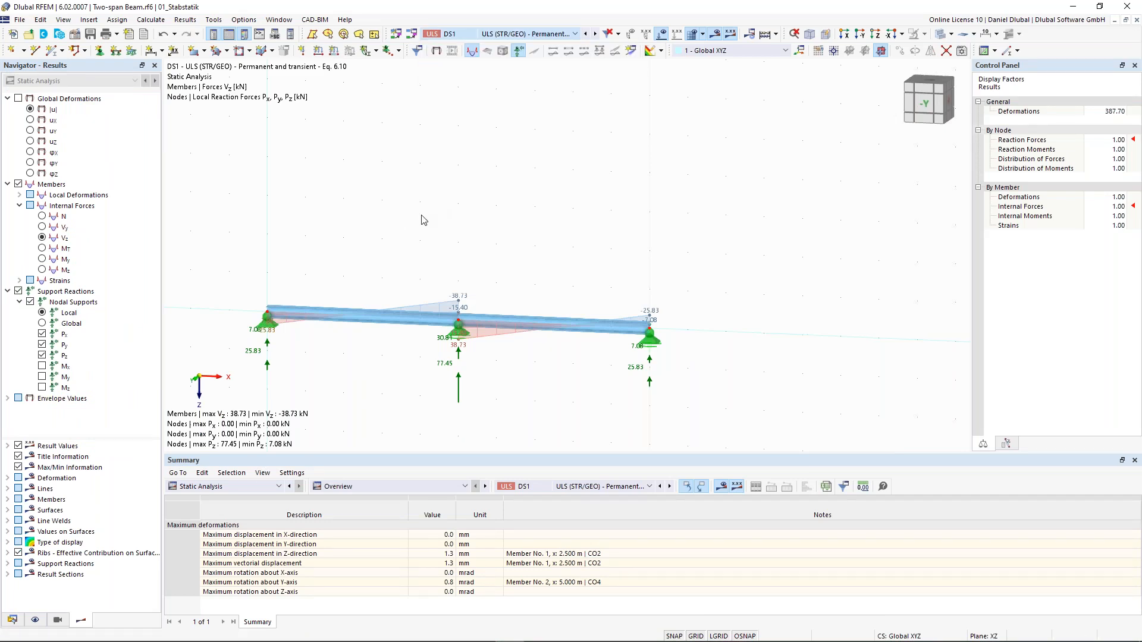
click(527, 36)
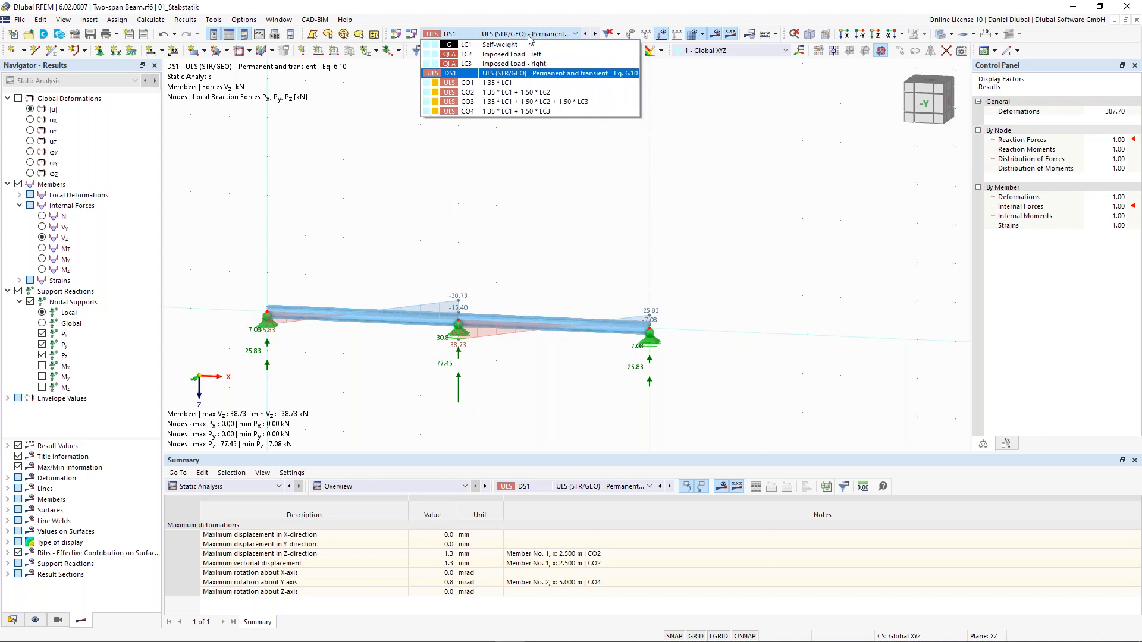
click(518, 45)
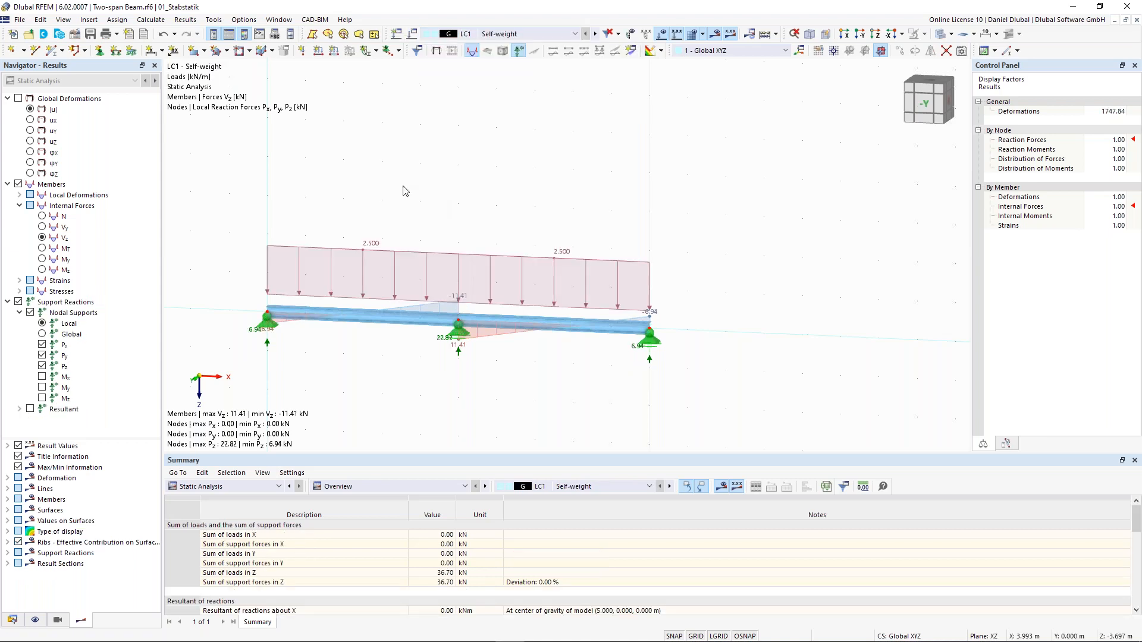
- Display the global deformations |u| of the two-span beam for load case LC1 in place of the member internal forces
middle_drag(404, 190, 514, 189)
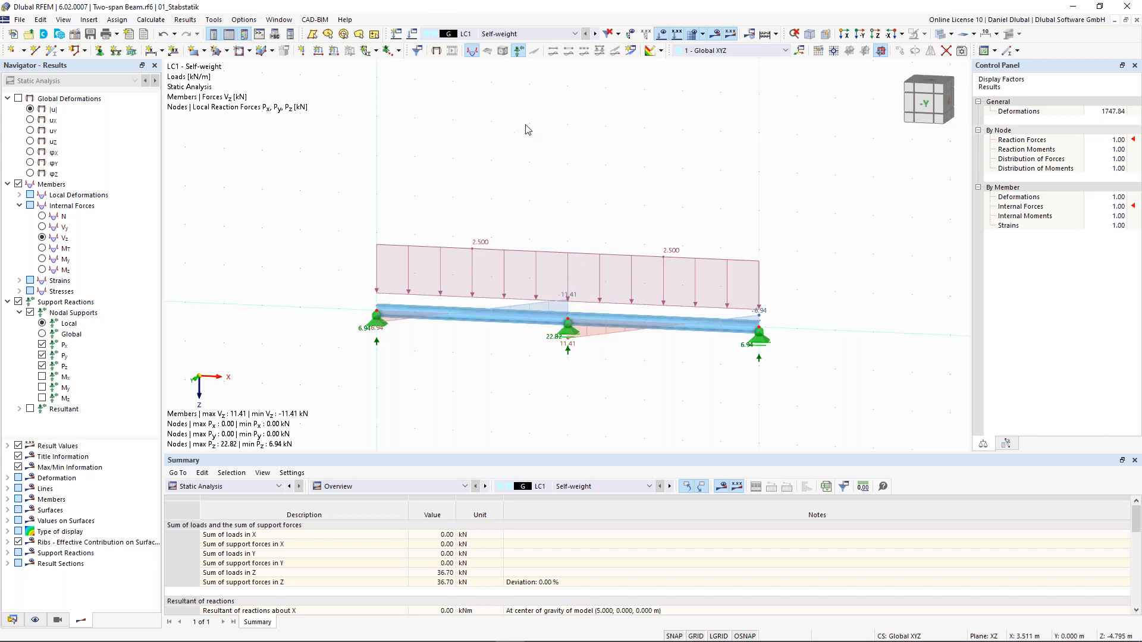
scroll(504, 369, up, 1)
scroll(475, 360, down, 1)
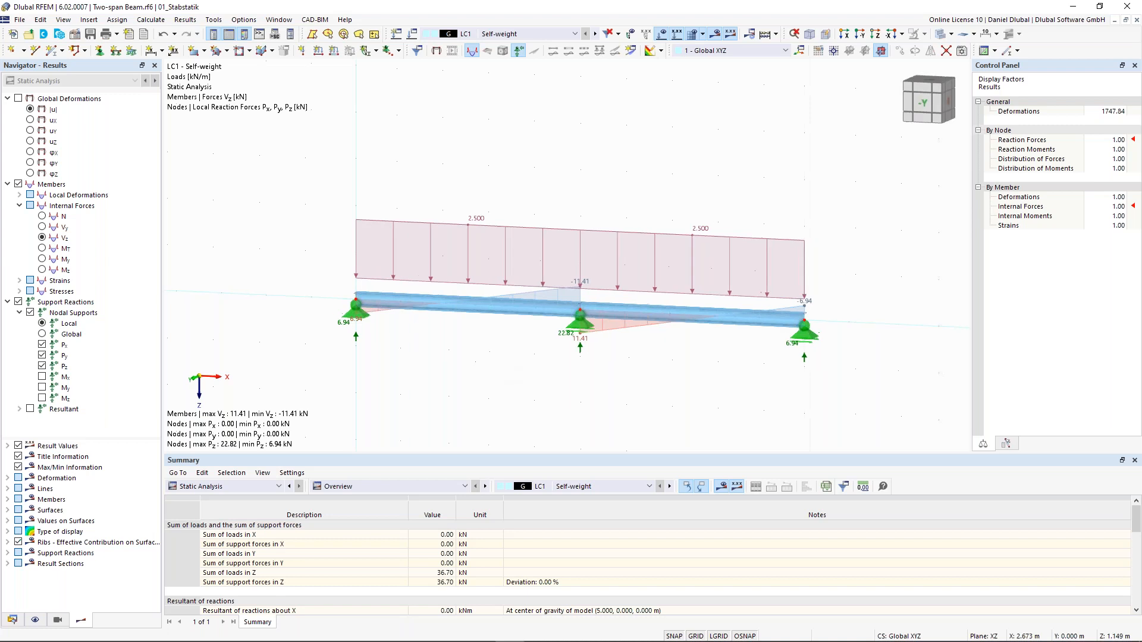
click(18, 98)
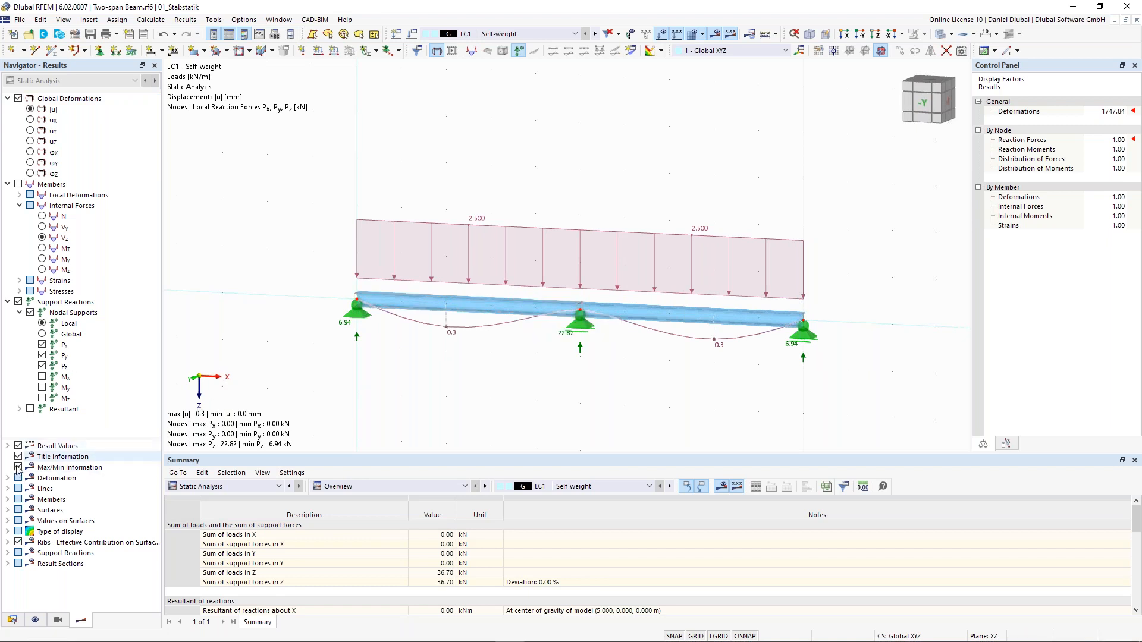
click(7, 499)
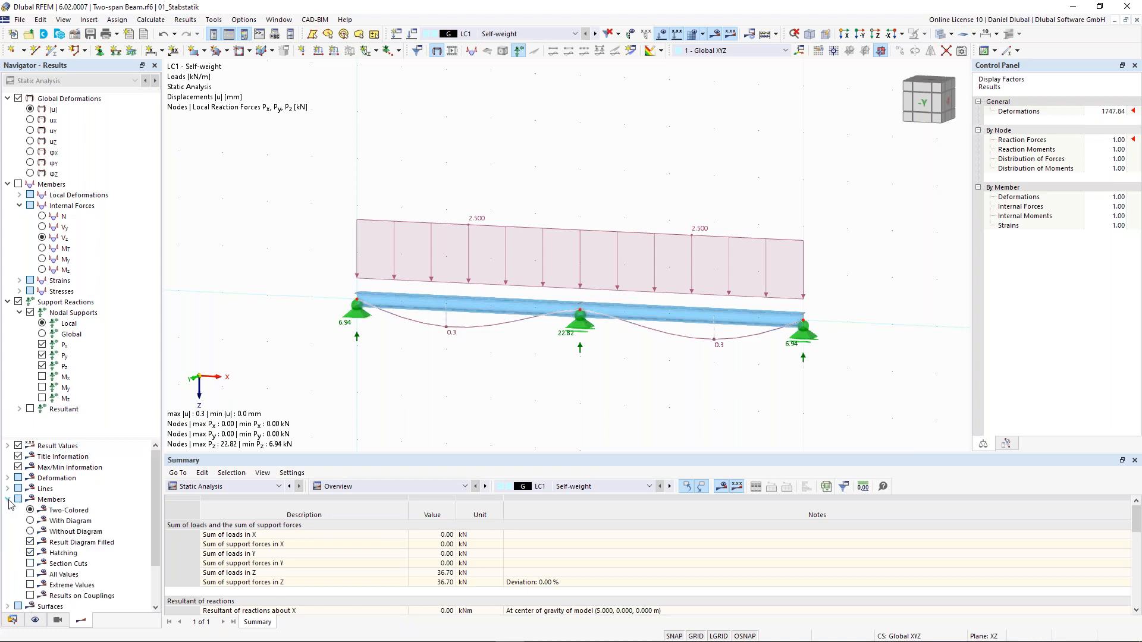
click(30, 531)
scroll(52, 509, down, 1)
scroll(51, 510, up, 1)
click(30, 520)
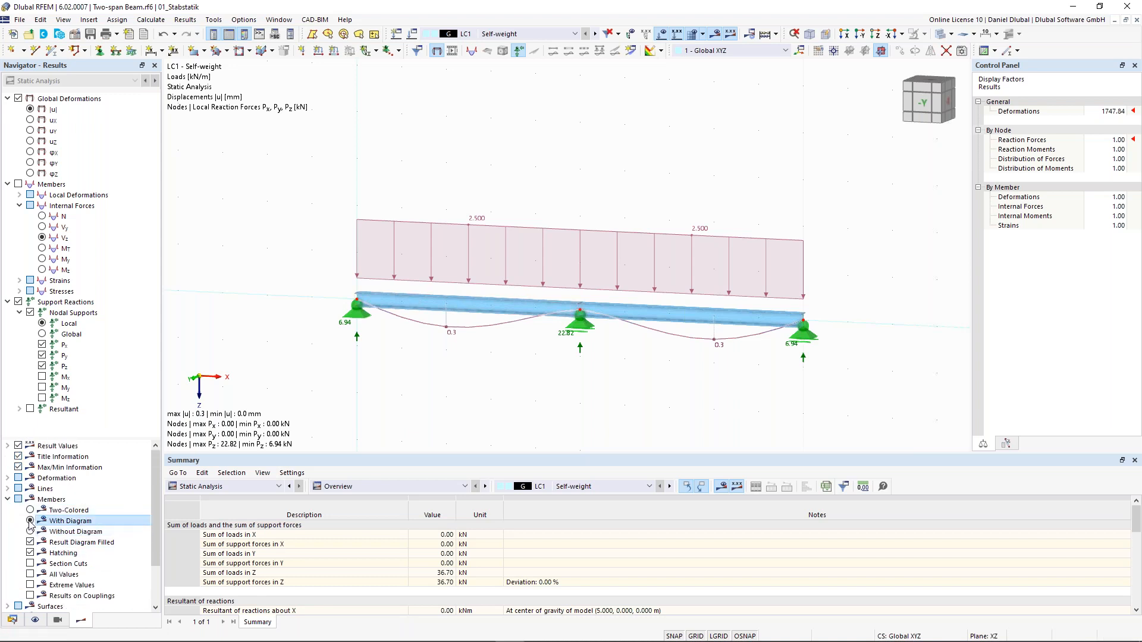
- Render the member deformations as Section Colored and return the member result diagrams to Two-Colored
click(7, 478)
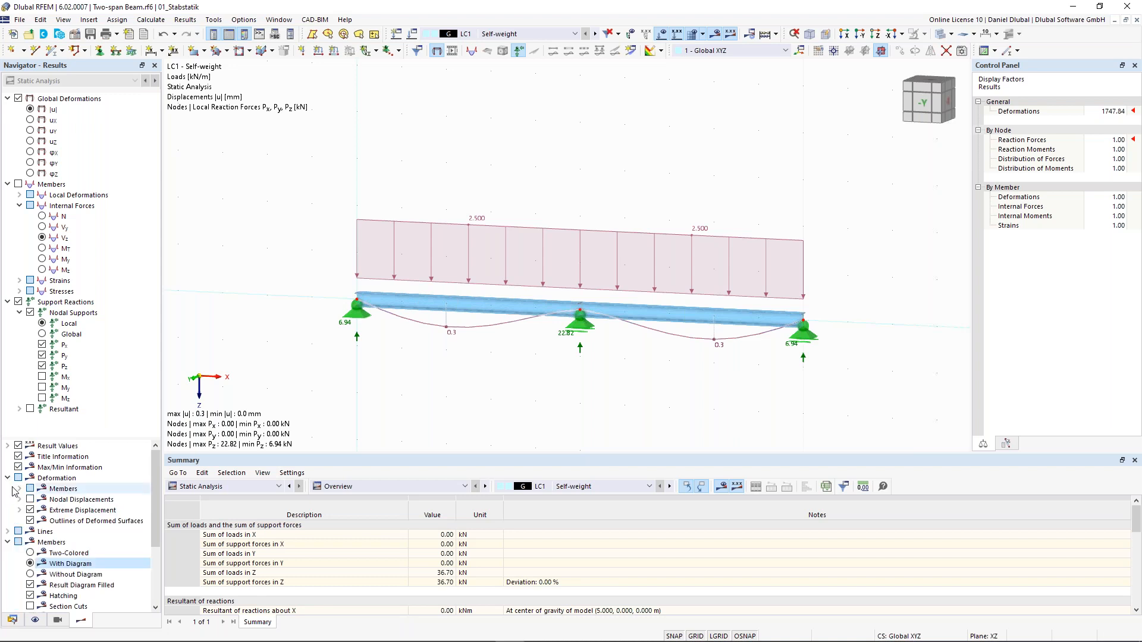
click(19, 489)
click(41, 521)
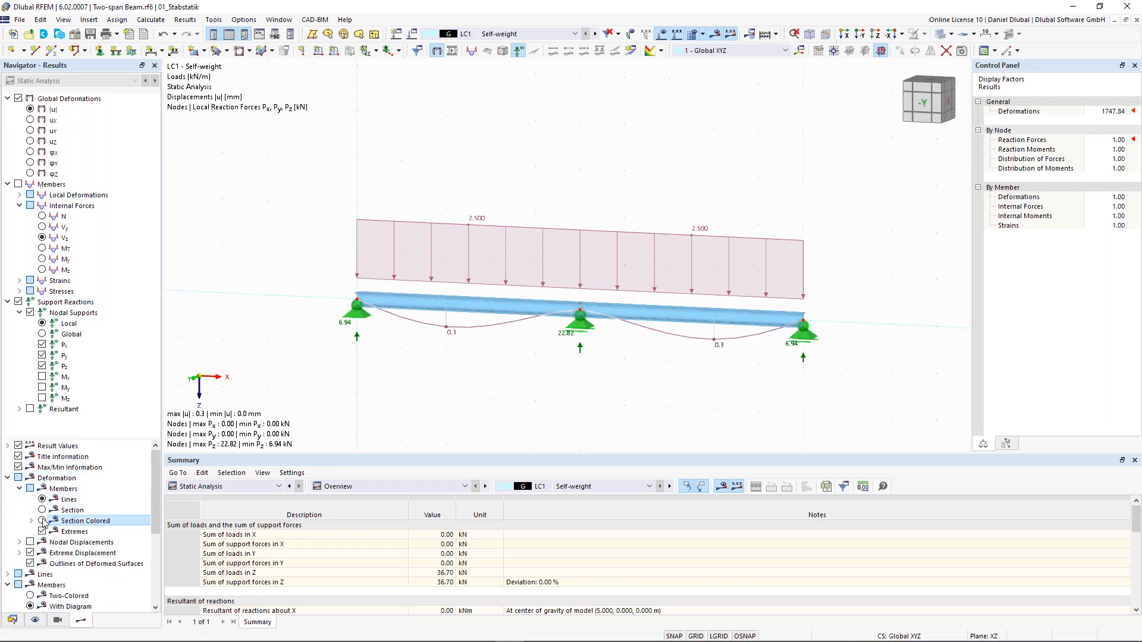
scroll(37, 551, down, 1)
click(31, 563)
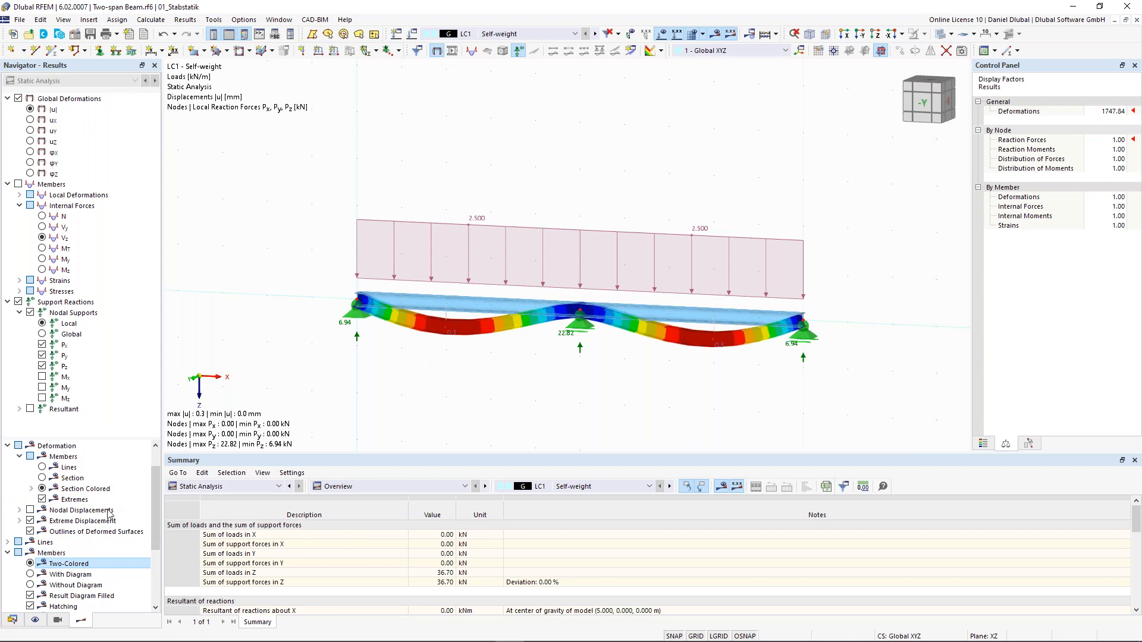
scroll(27, 479, up, 1)
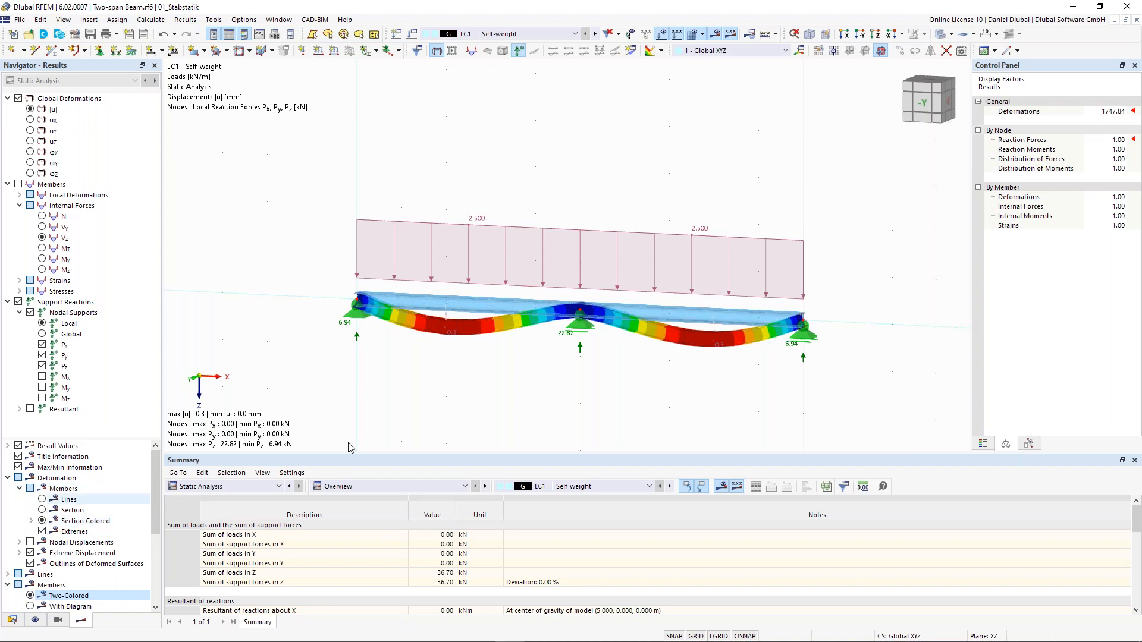
- Show the colour scale of the global deformations and inspect the coloured deformed shape of the beam in perspective
click(982, 443)
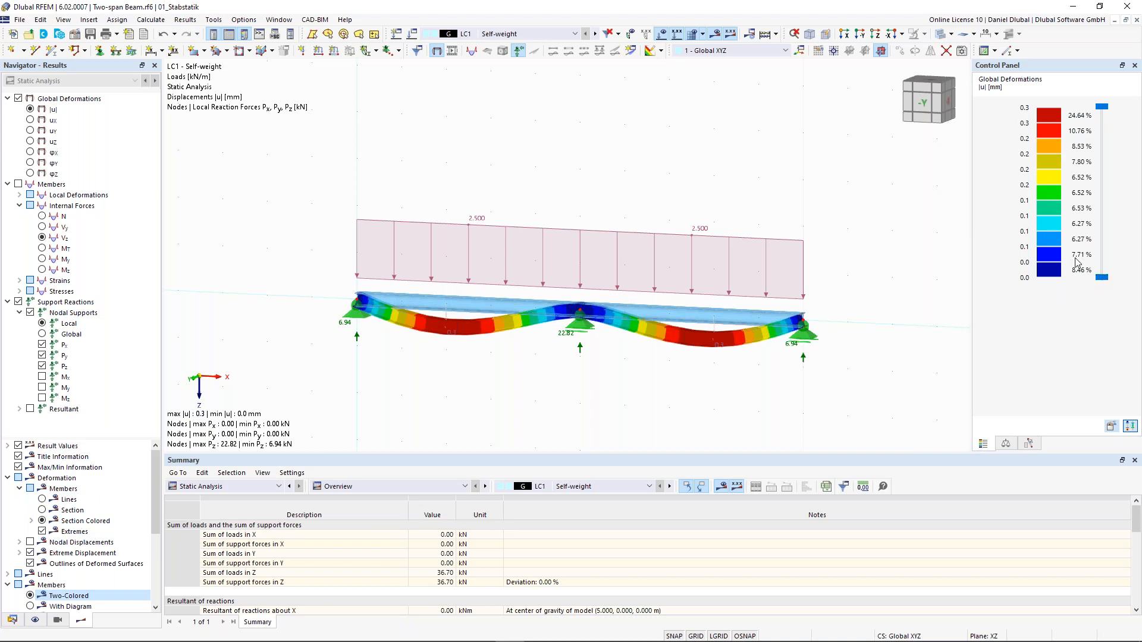
scroll(726, 168, down, 1)
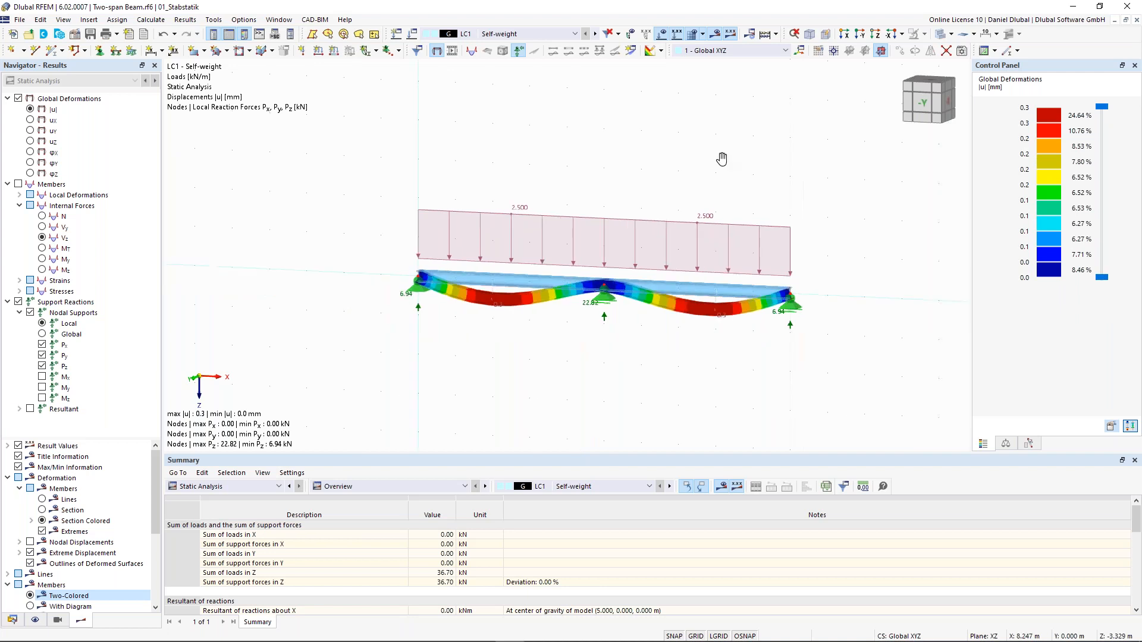
ctrl+middle_drag(689, 168, 676, 168)
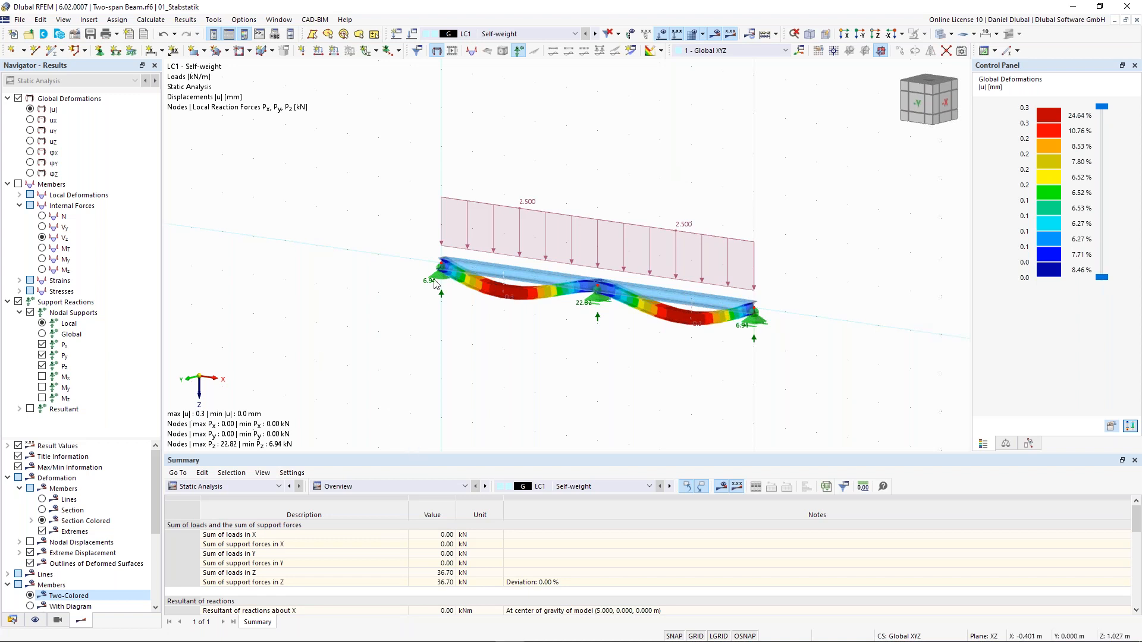
scroll(436, 284, up, 1)
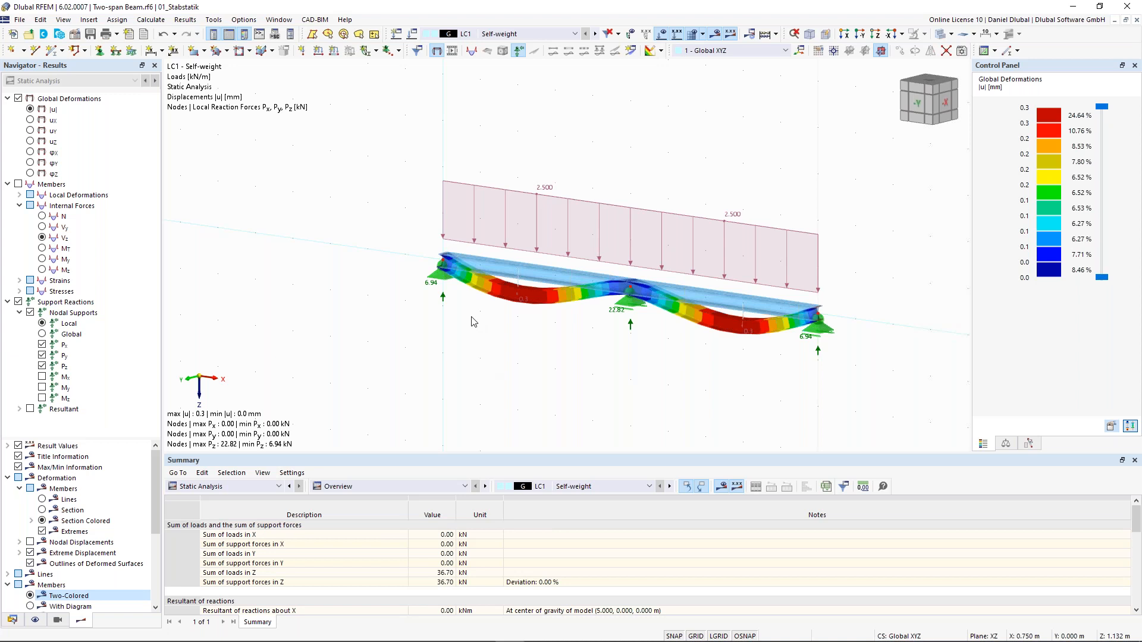
- Show the results of design situation DS1, reveal its envelope value options and display the member shear forces Vz instead of the global deformations
click(534, 37)
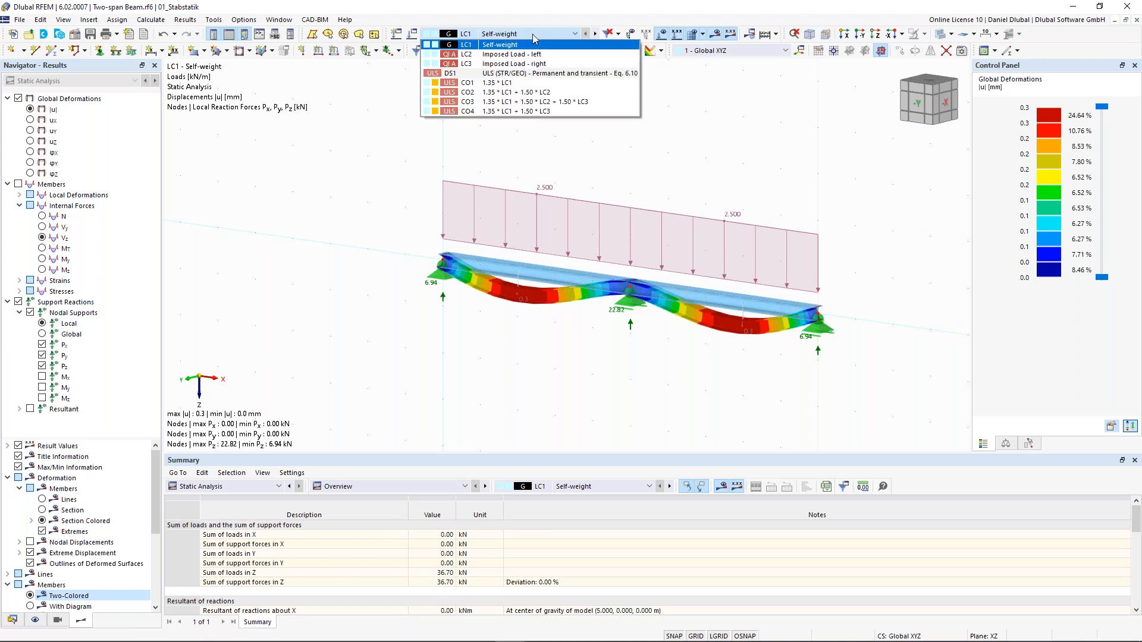
click(534, 77)
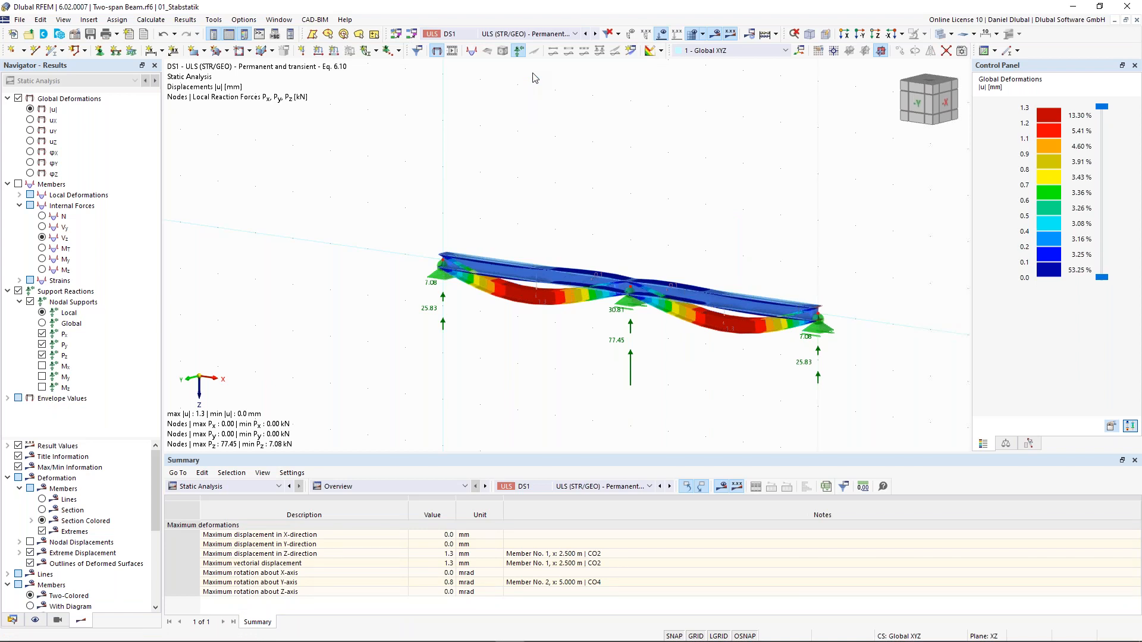
click(8, 398)
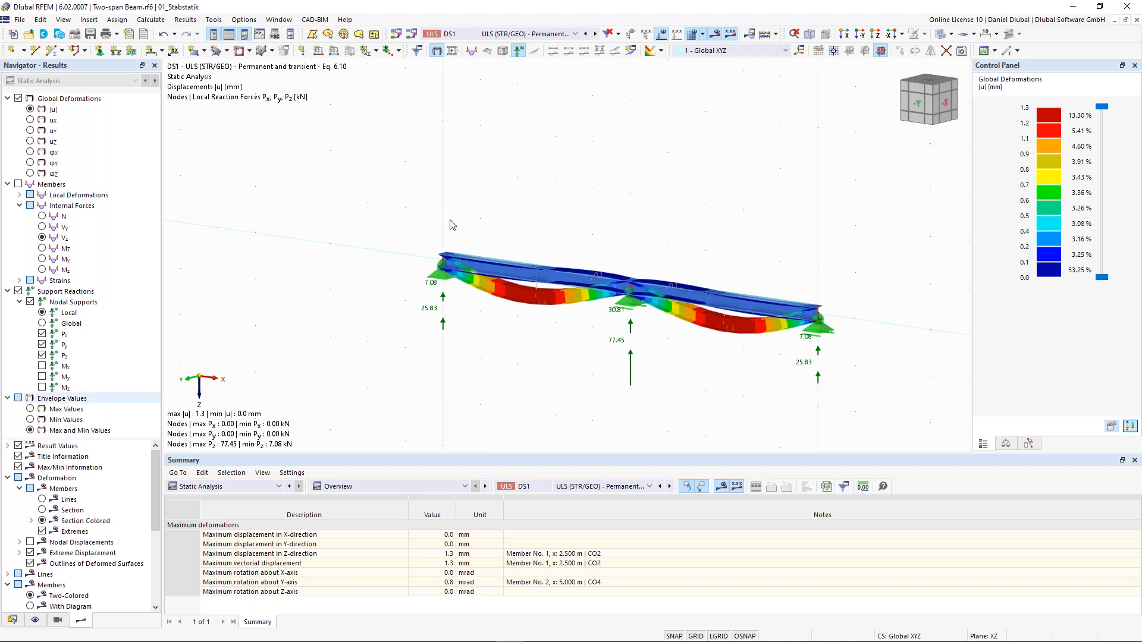
click(18, 184)
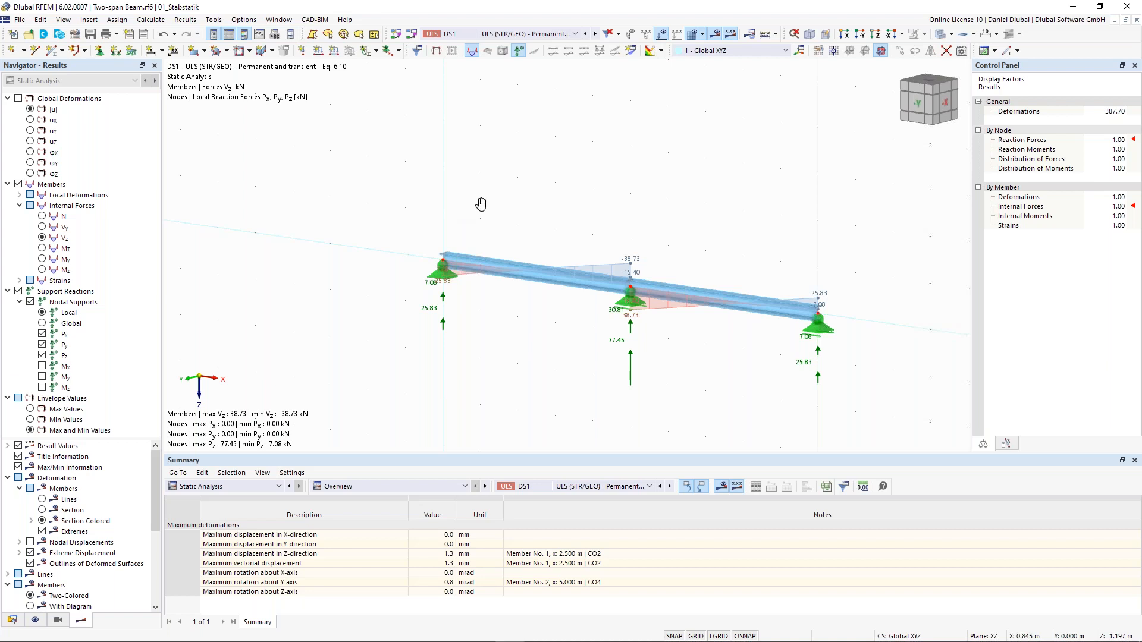
mouse_move(480, 204)
ctrl+middle_down()
mouse_move(552, 208)
mouse_move(481, 201)
ctrl+middle_up()
scroll(533, 206, up, 1)
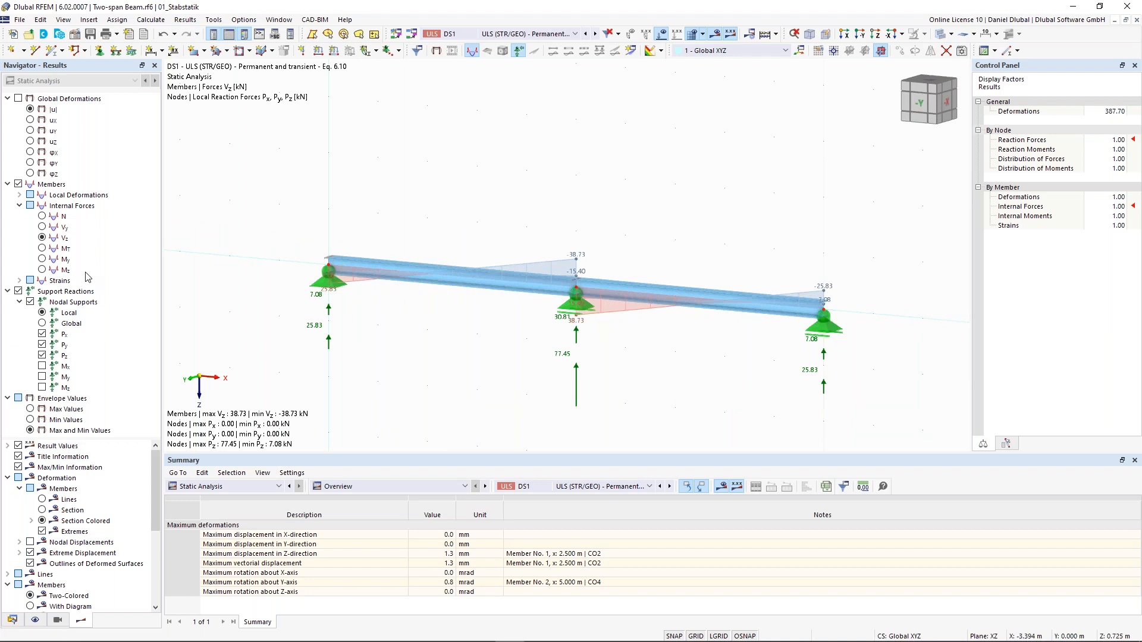
- Display the member moments My for DS1, first with the Max Values envelope and then with Min Values
click(42, 259)
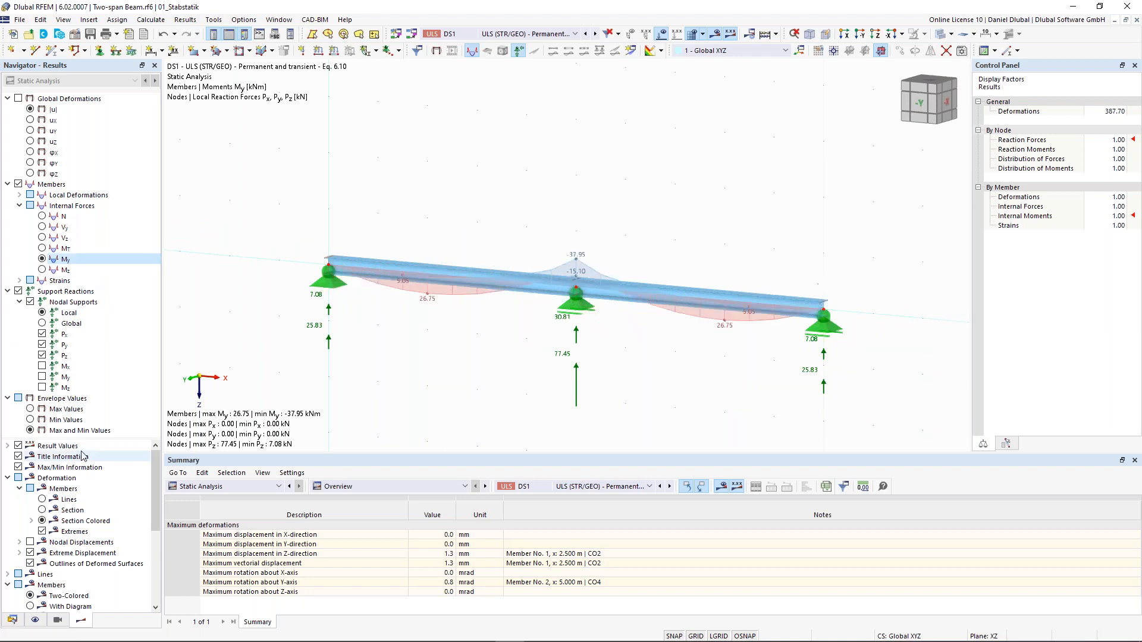
click(30, 409)
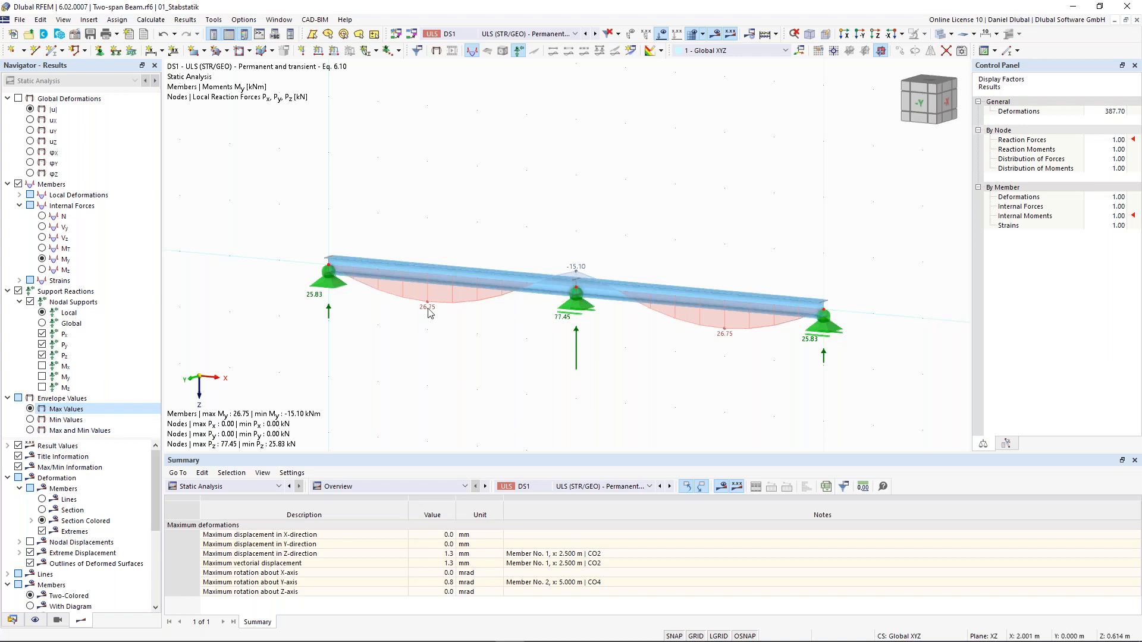
click(31, 420)
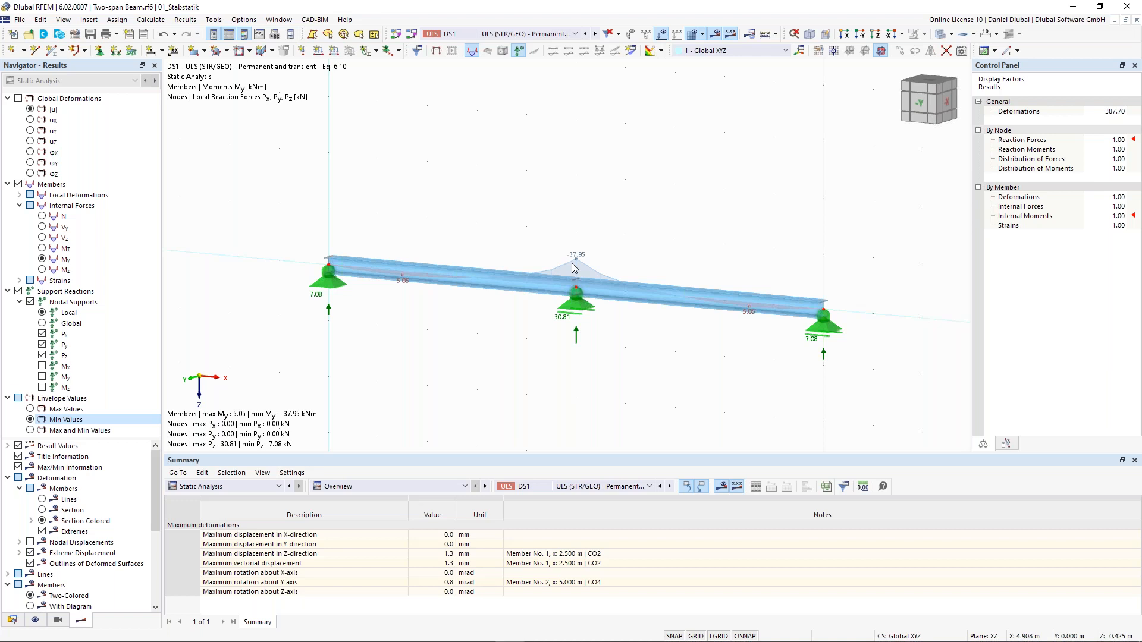
- Open the Results by Member table of the static analysis, enlarge its area and list the members' internal forces
click(426, 489)
click(417, 511)
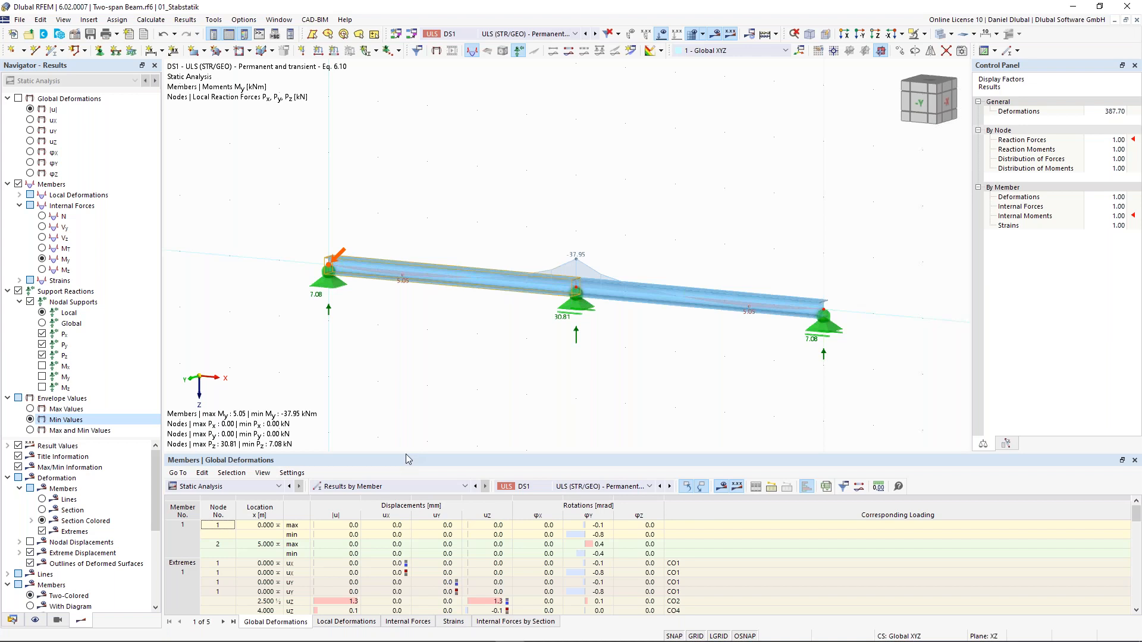
click(240, 487)
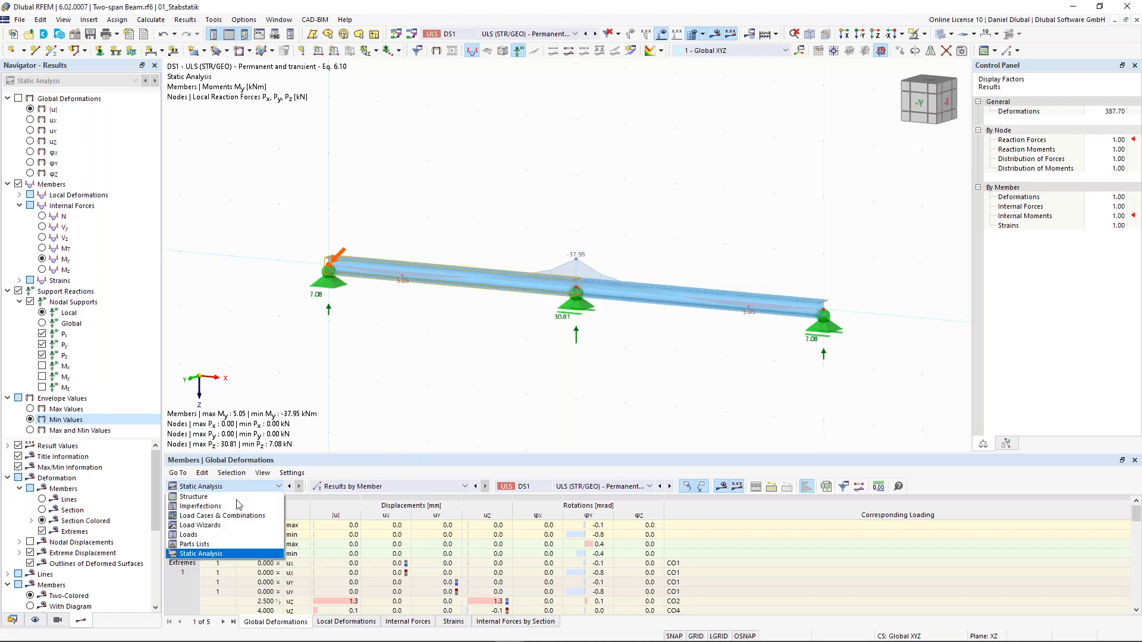
click(221, 554)
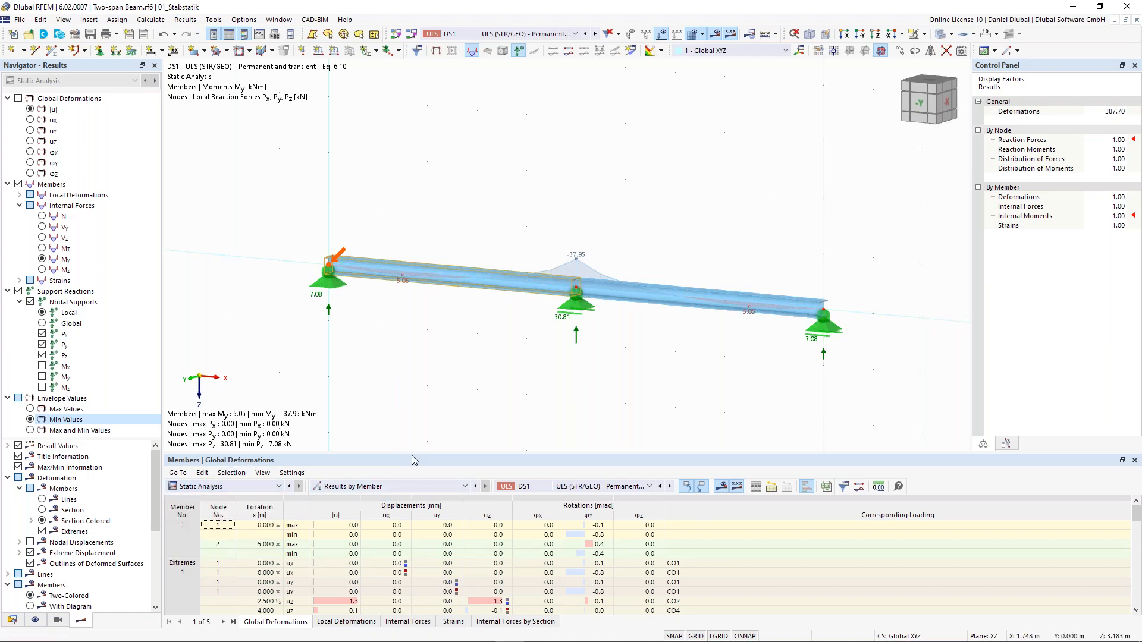
drag(412, 454, 412, 406)
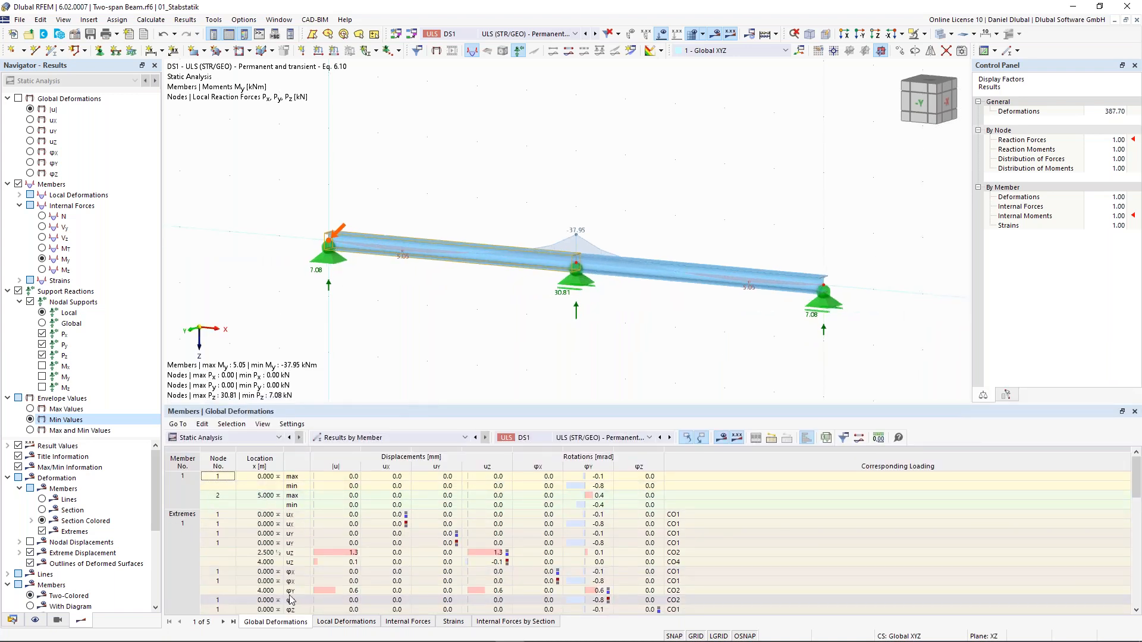
click(408, 621)
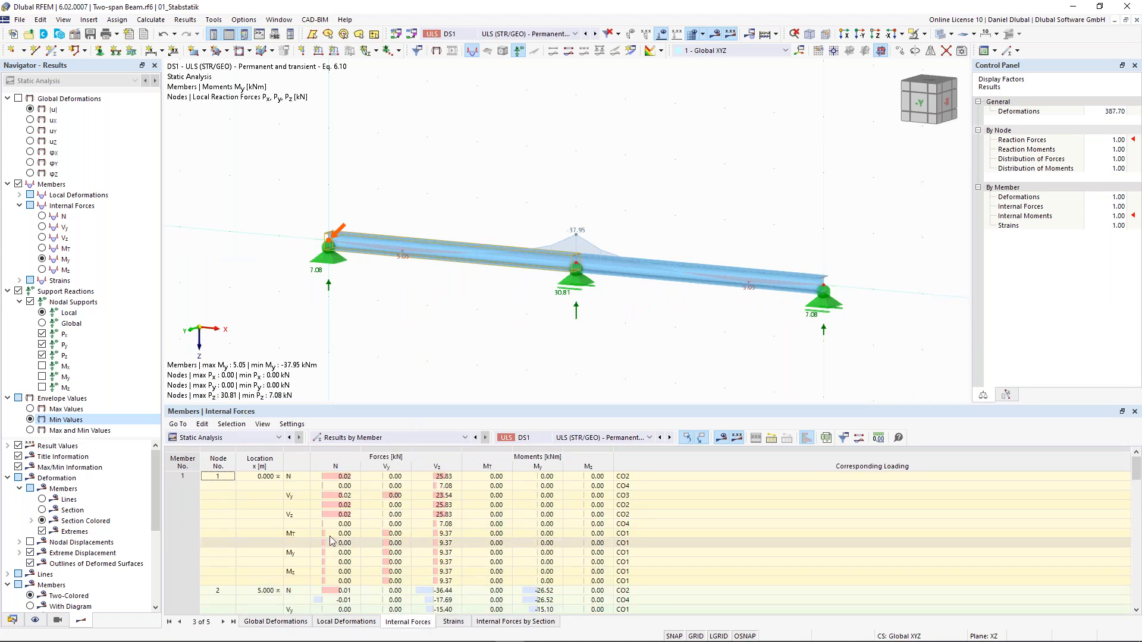
- Locate the maximum and minimum My among the extremes of member 1 and identify the corresponding load combination for each
scroll(326, 538, down, 2)
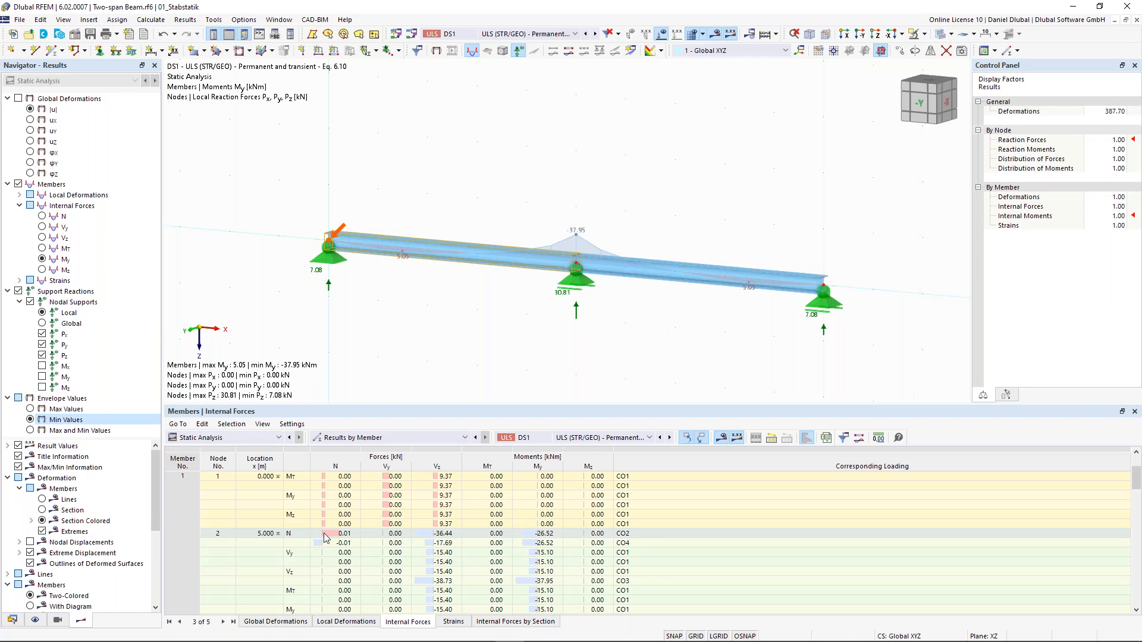
scroll(326, 537, down, 5)
click(183, 505)
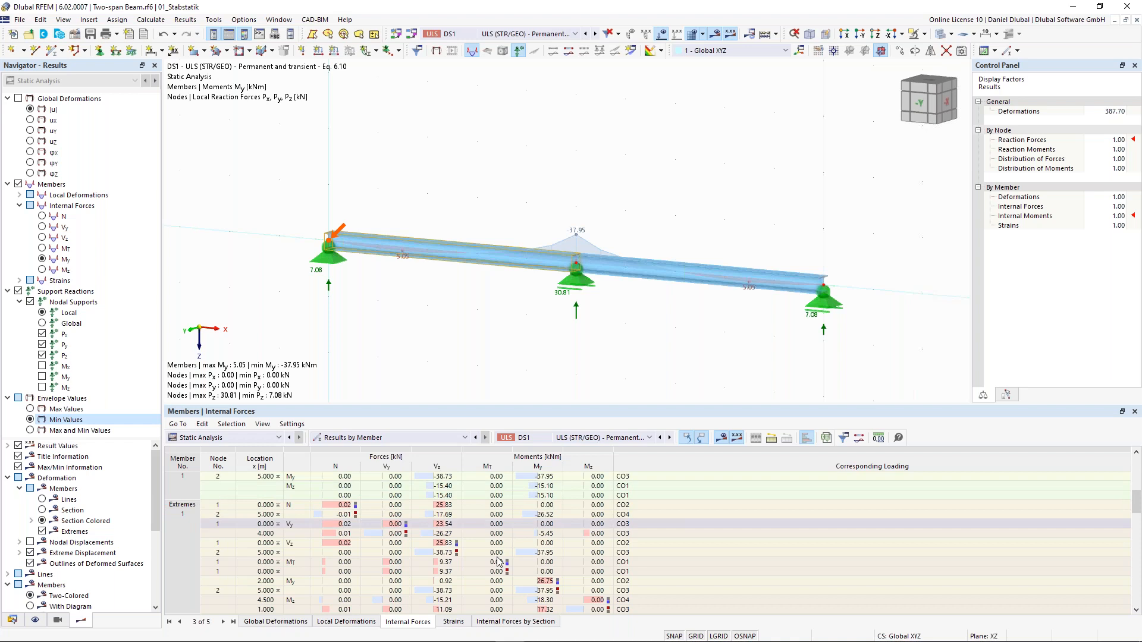
scroll(499, 562, down, 1)
click(544, 553)
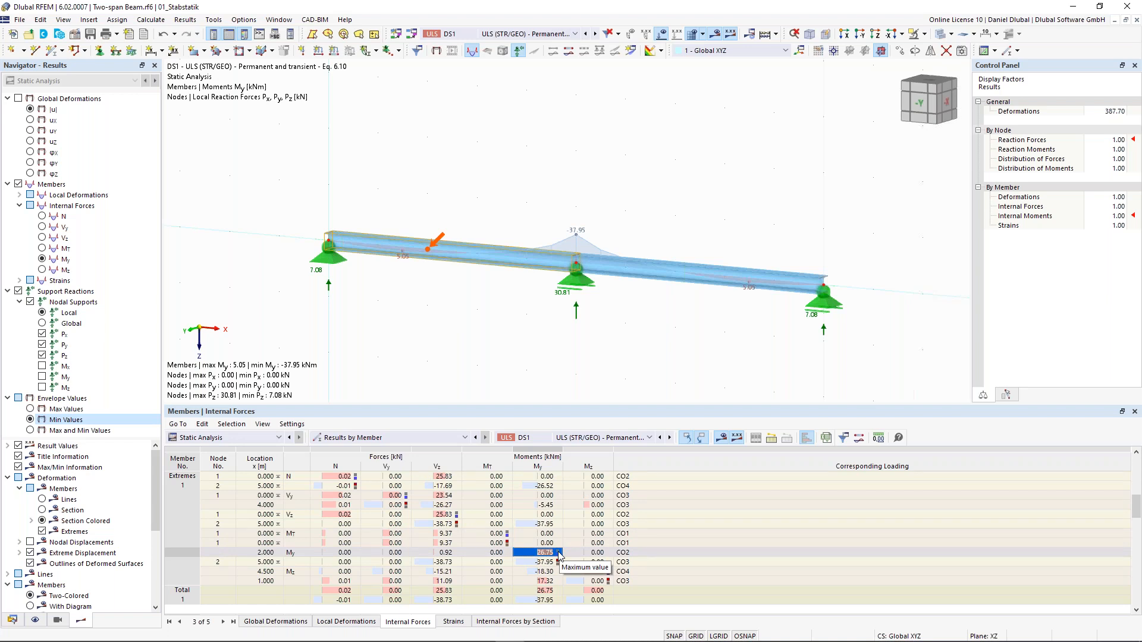
click(634, 555)
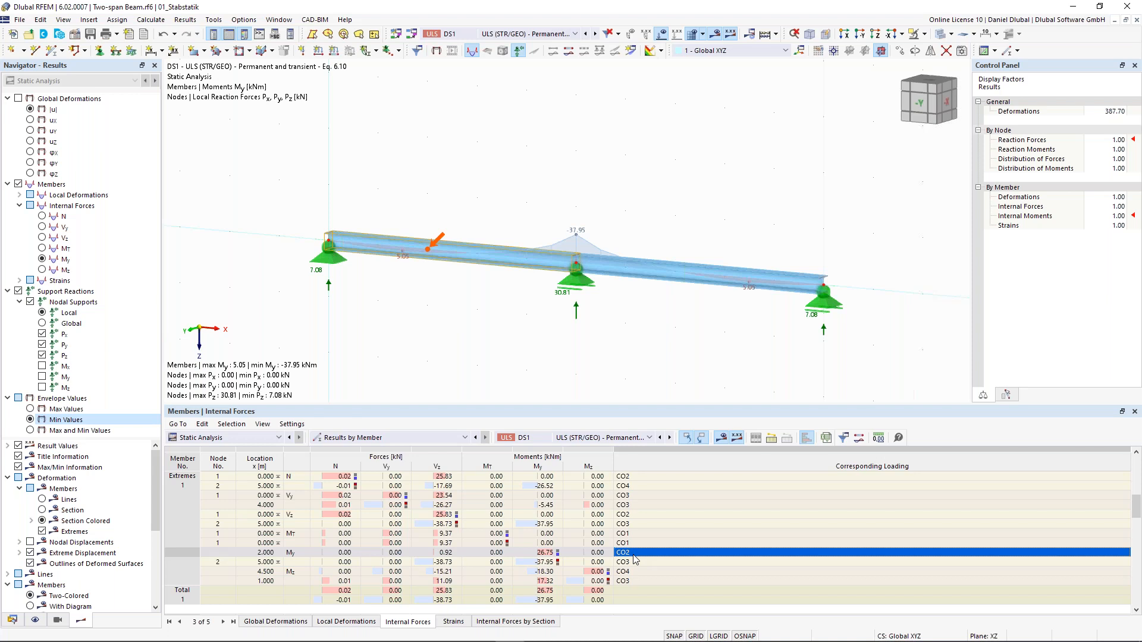
click(555, 562)
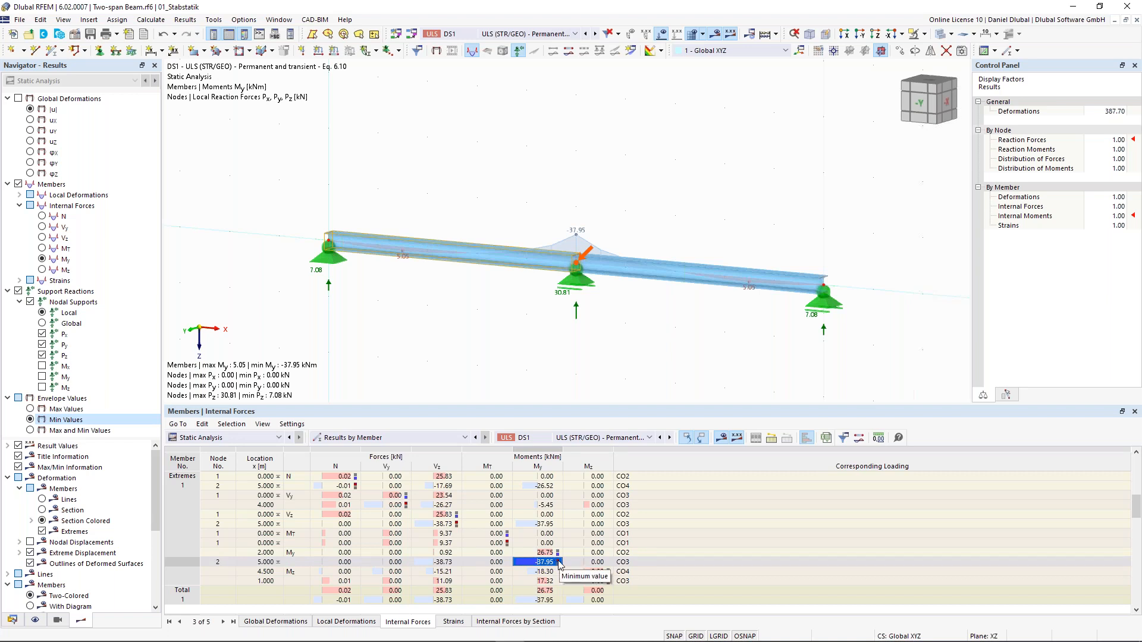
click(633, 564)
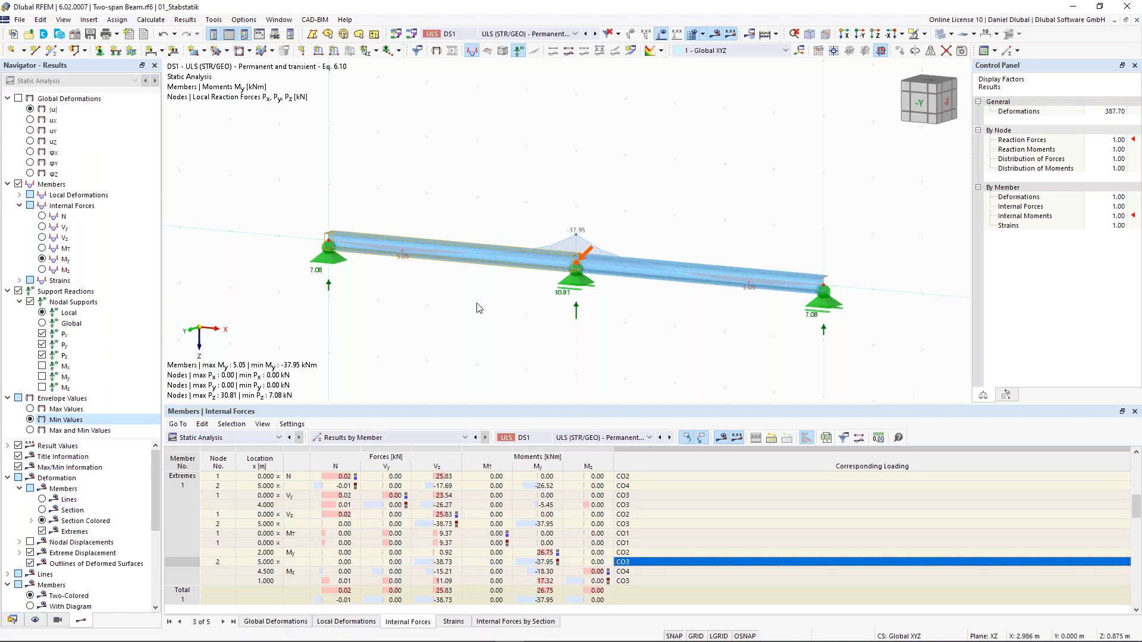
- Display the moment results My of load combination CO2 and continue to combination CO3
click(575, 34)
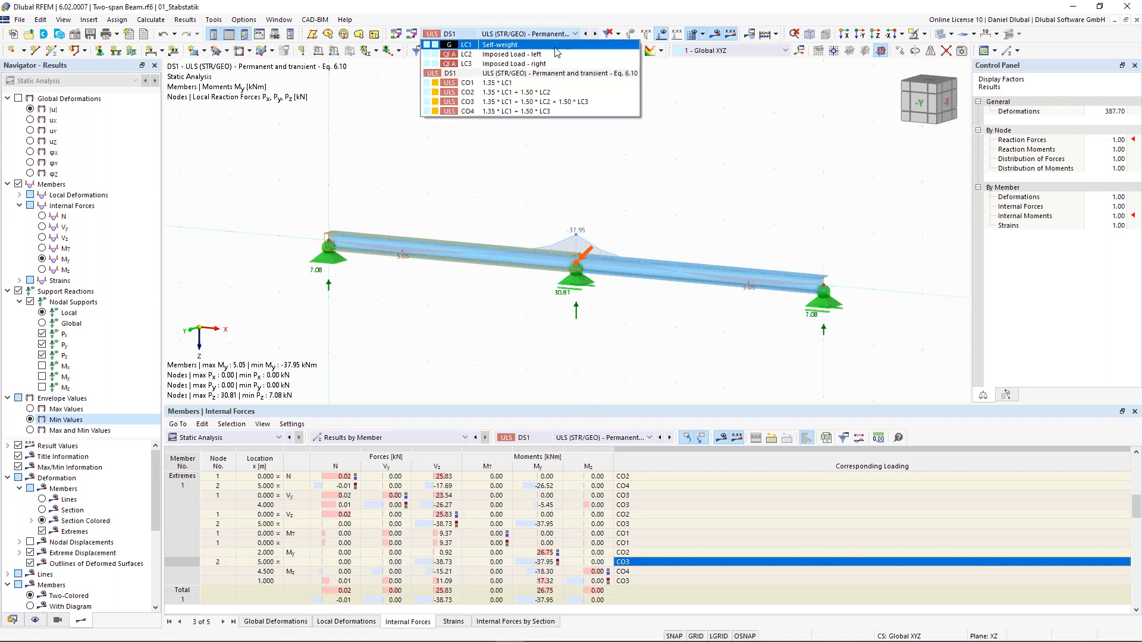
click(554, 93)
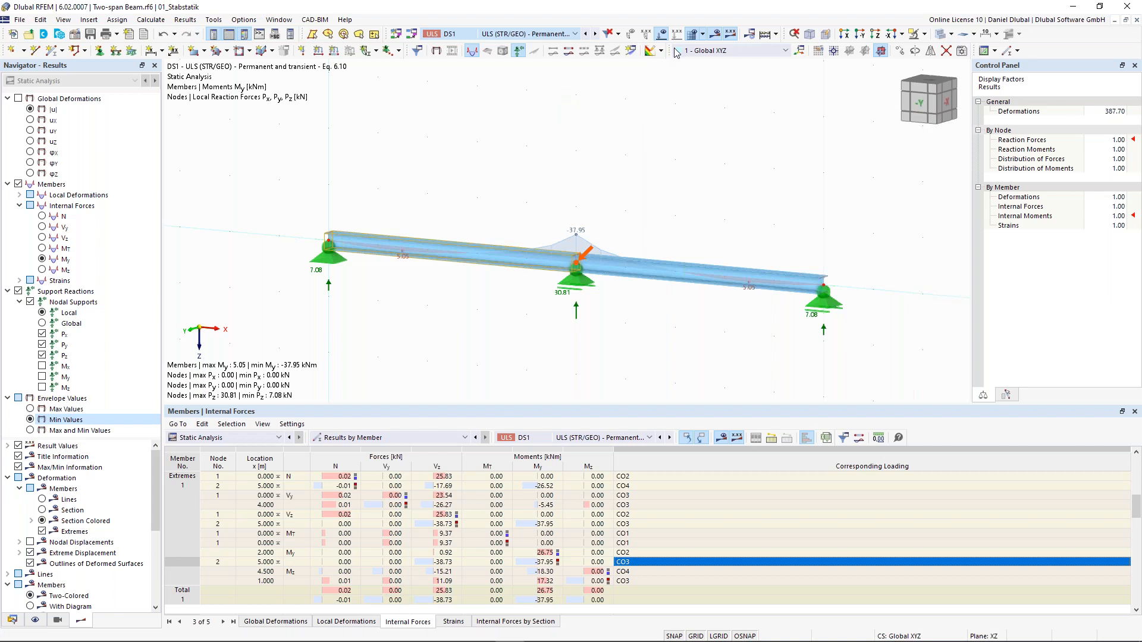
middle_drag(644, 164, 662, 221)
click(595, 34)
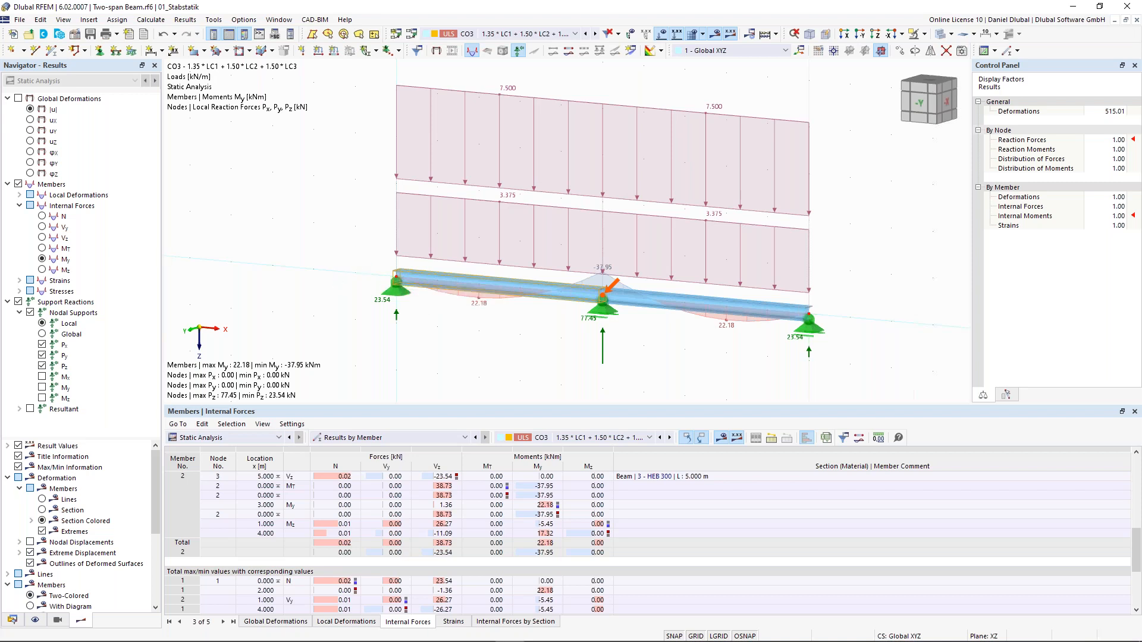
- Display the moment results My of load case LC1 Self-weight and slightly enlarge the results table area
scroll(410, 193, down, 1)
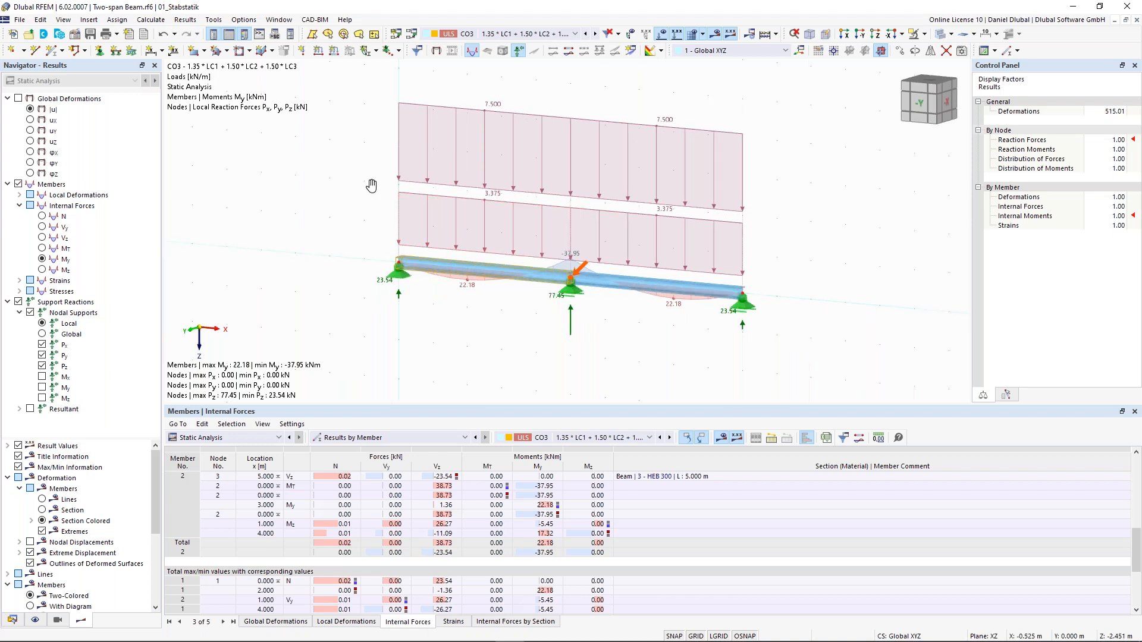
middle_drag(371, 187, 363, 207)
click(553, 34)
click(476, 43)
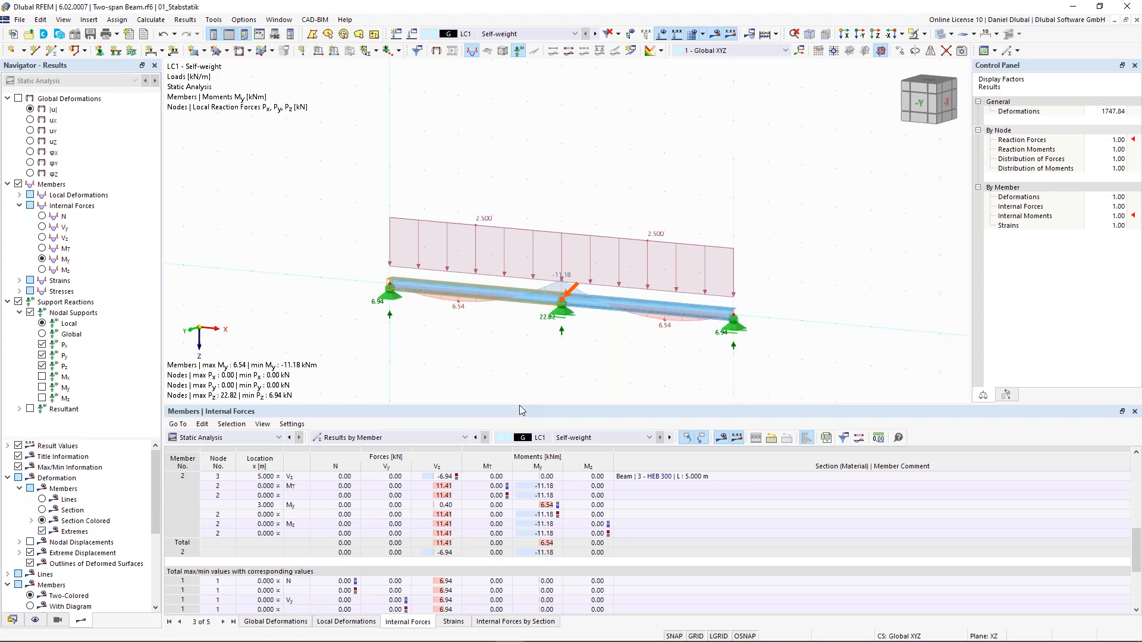
drag(520, 405, 518, 396)
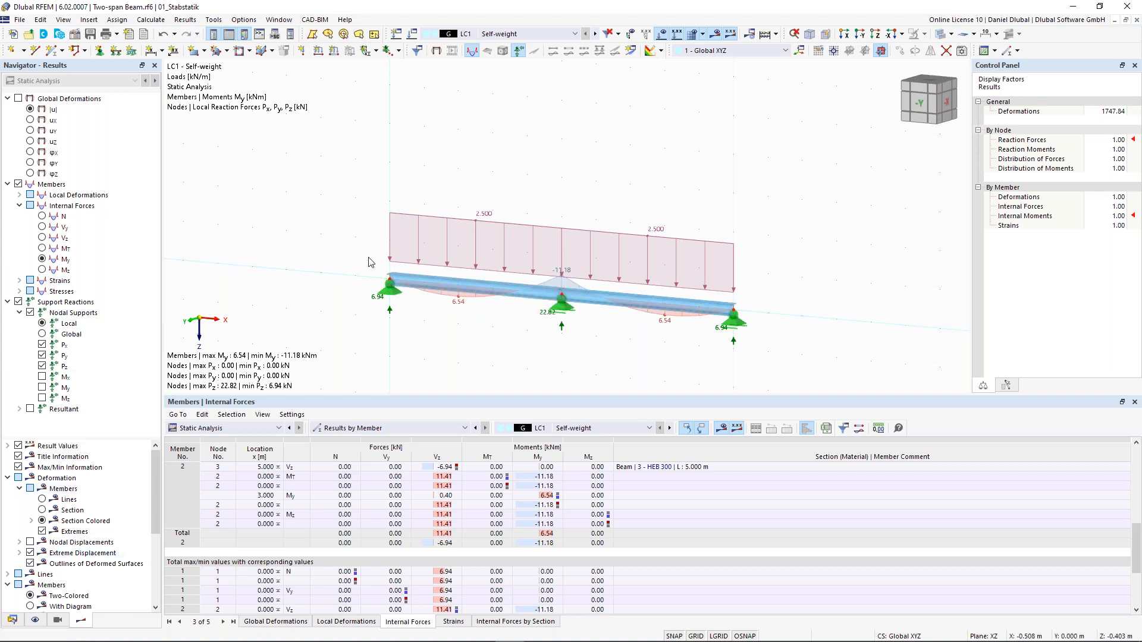
scroll(556, 277, up, 1)
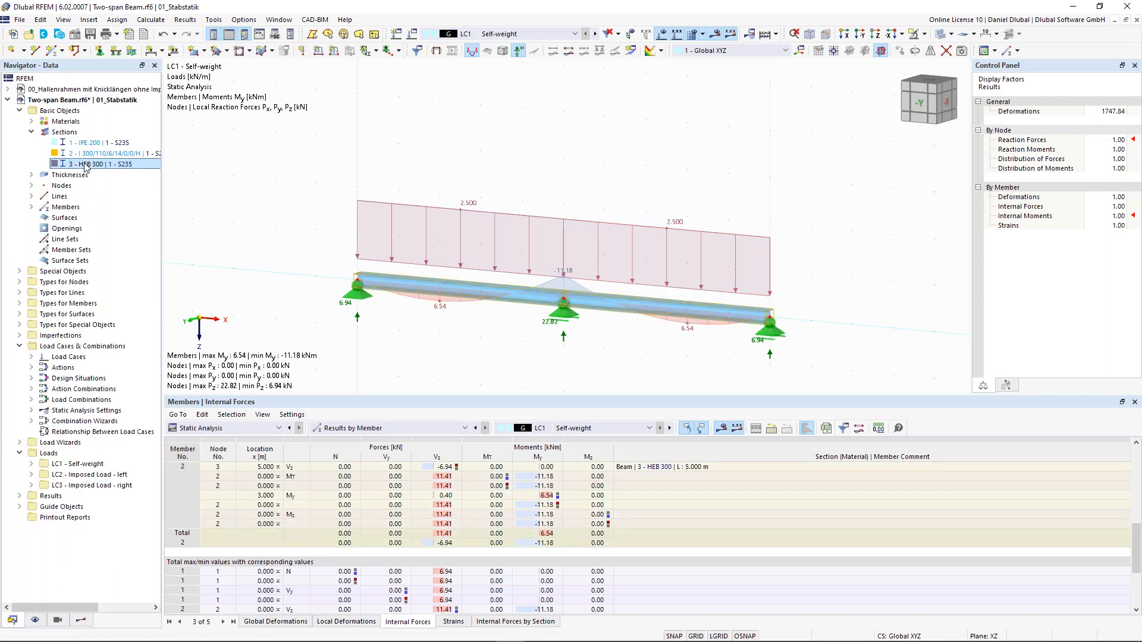
- Deactivate the shear stiffness of the HEB 300 section and accept the section changes
double_click(85, 165)
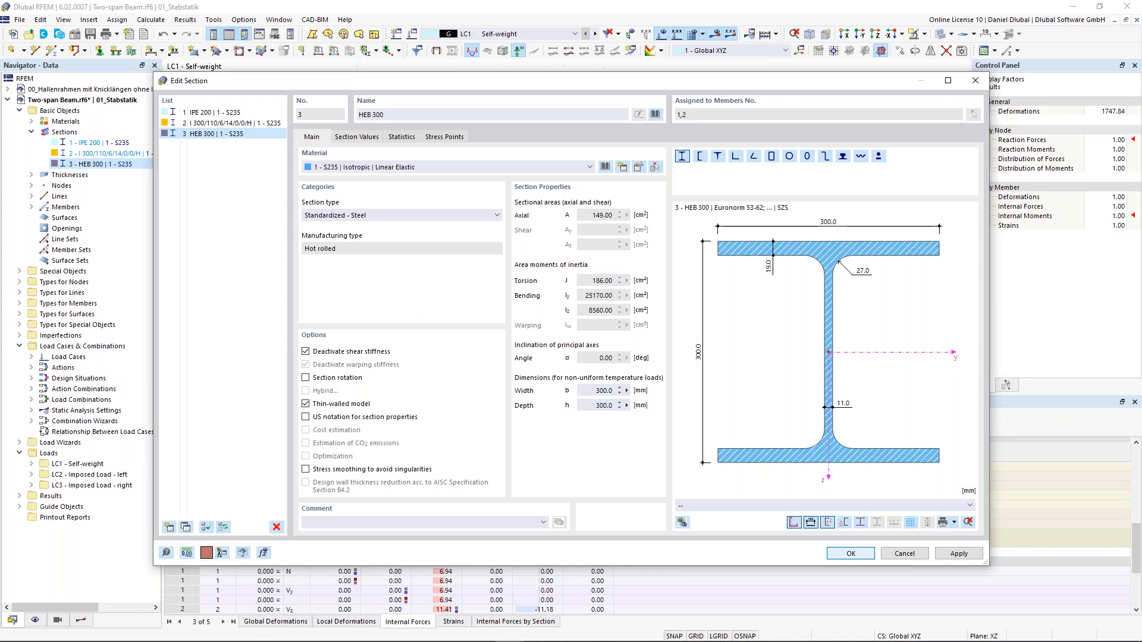
drag(359, 83, 335, 67)
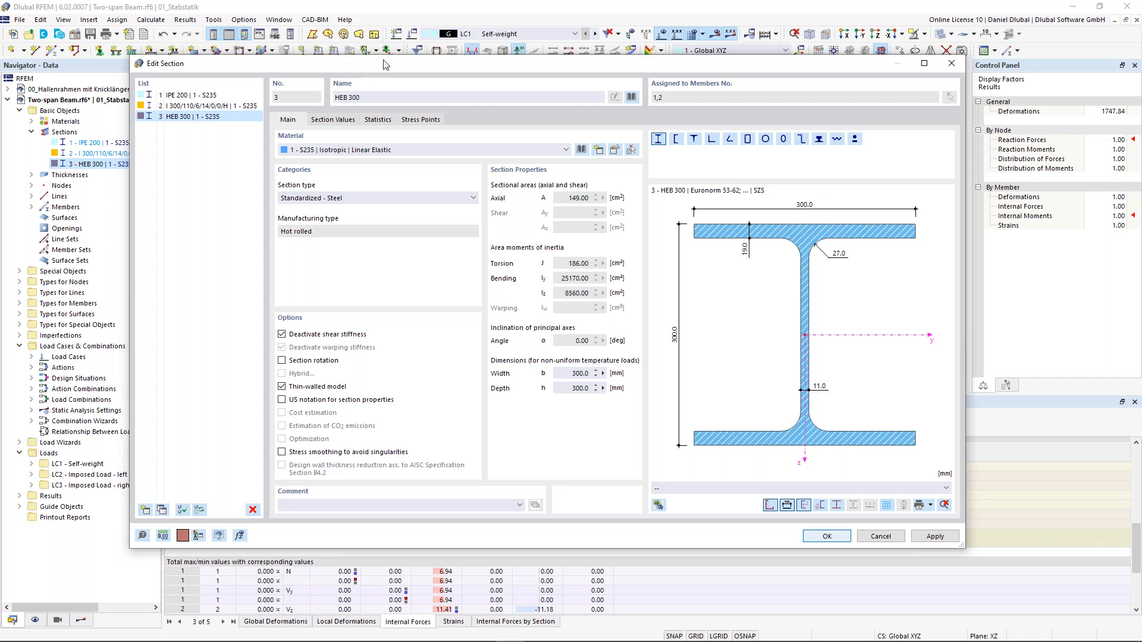
drag(386, 64, 396, 332)
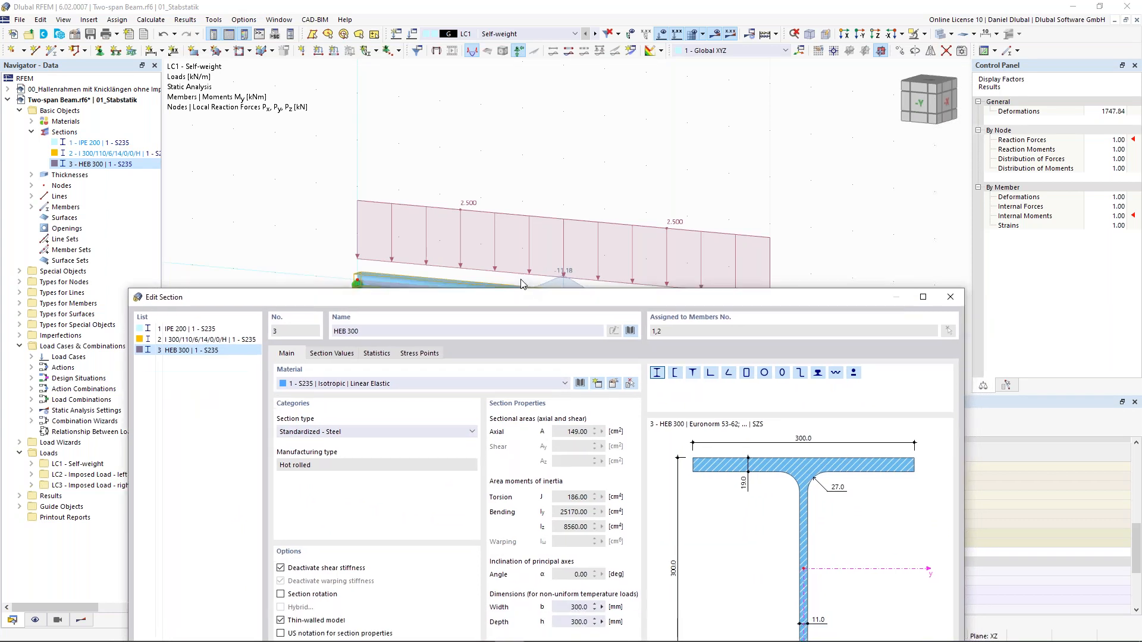
drag(531, 327, 517, 119)
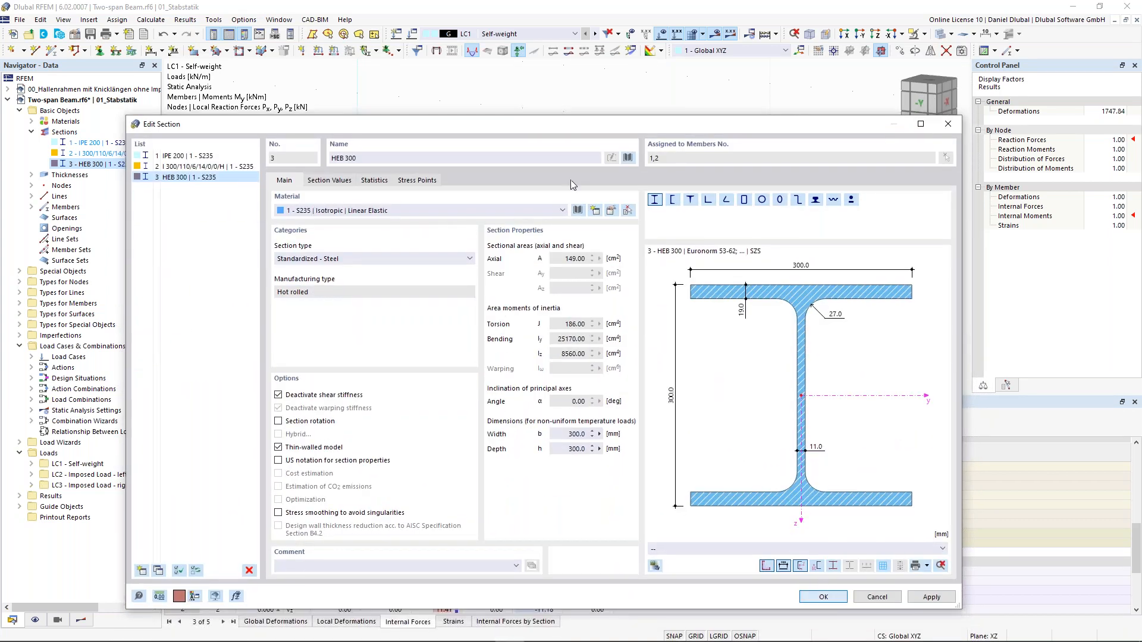
key(Return)
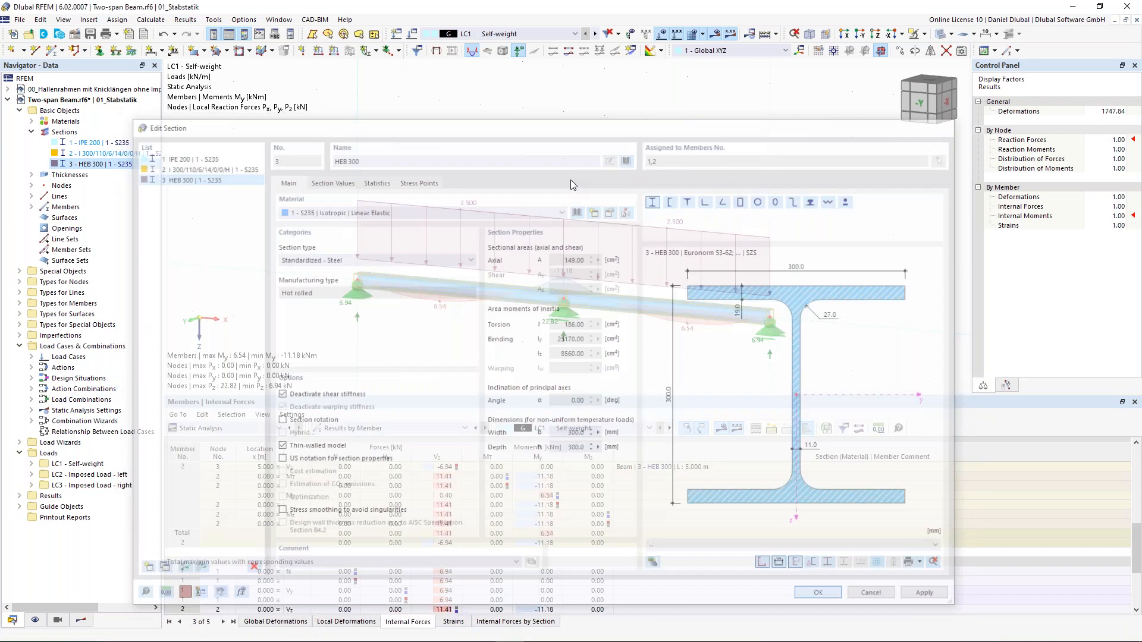
- Recalculate load case LC1 and examine its moments My and support reactions along the beam
click(715, 38)
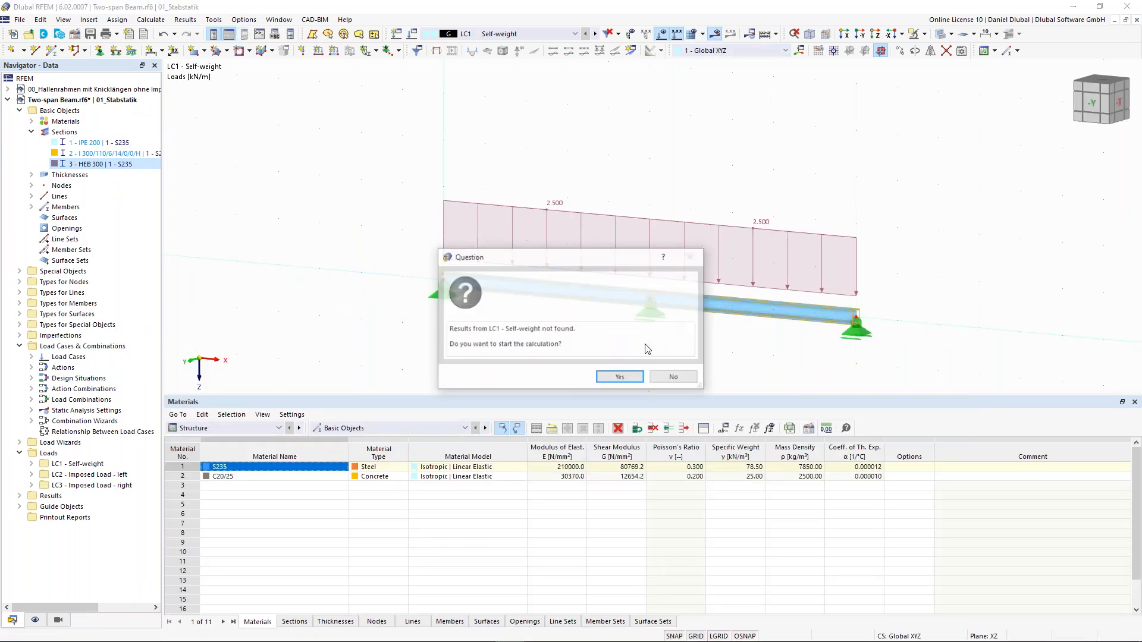
click(620, 379)
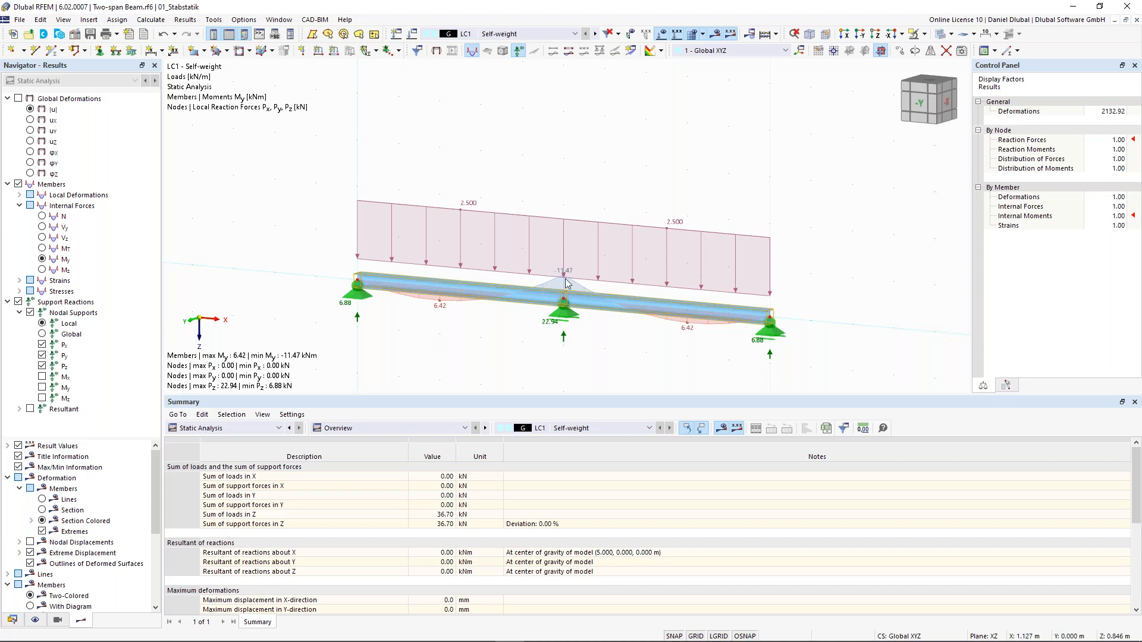
scroll(559, 285, up, 2)
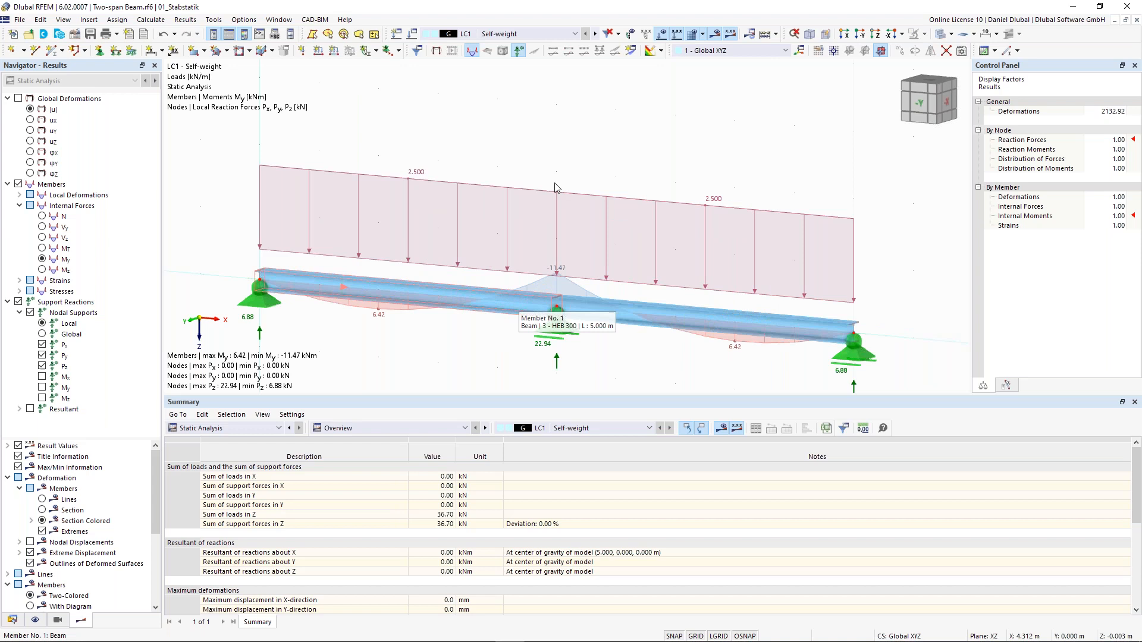
scroll(565, 161, down, 1)
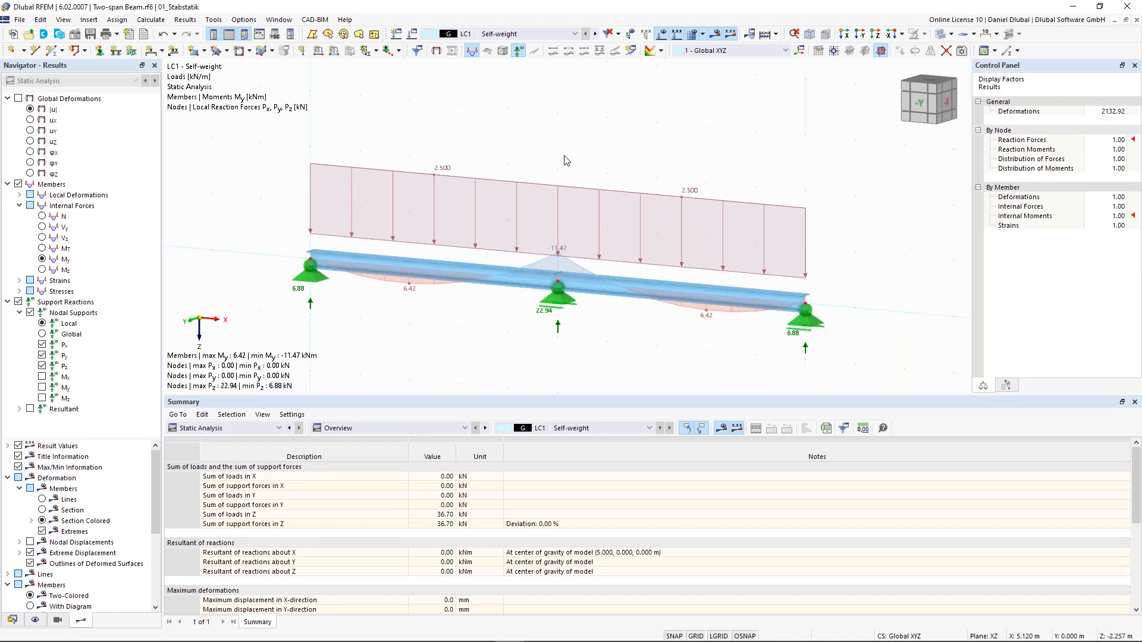
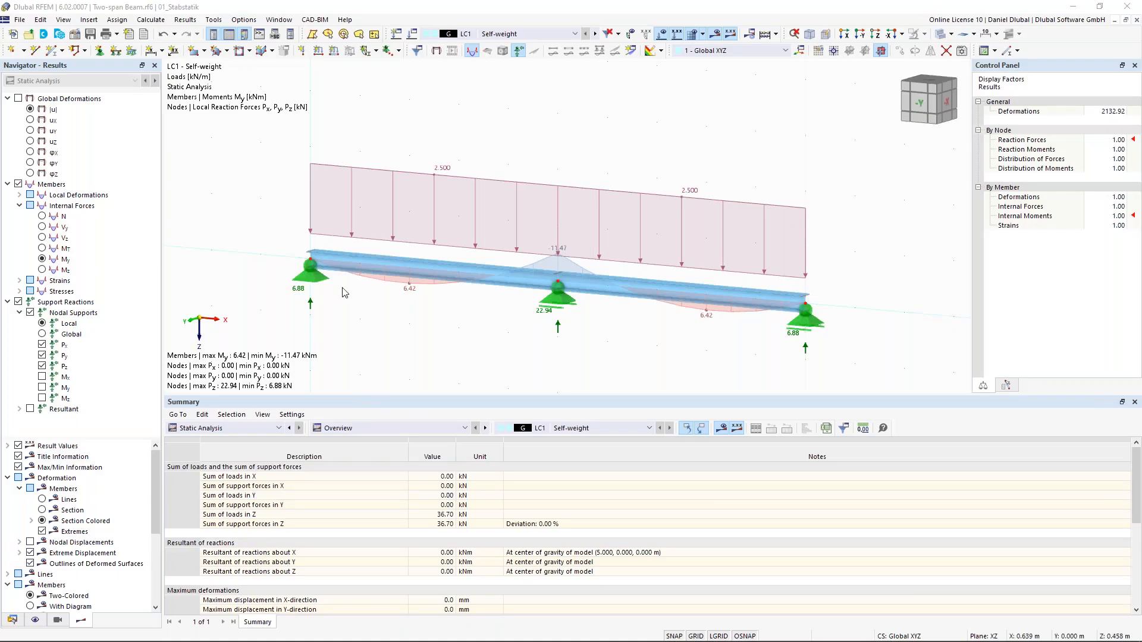
scroll(341, 288, down, 1)
middle_drag(238, 221, 293, 218)
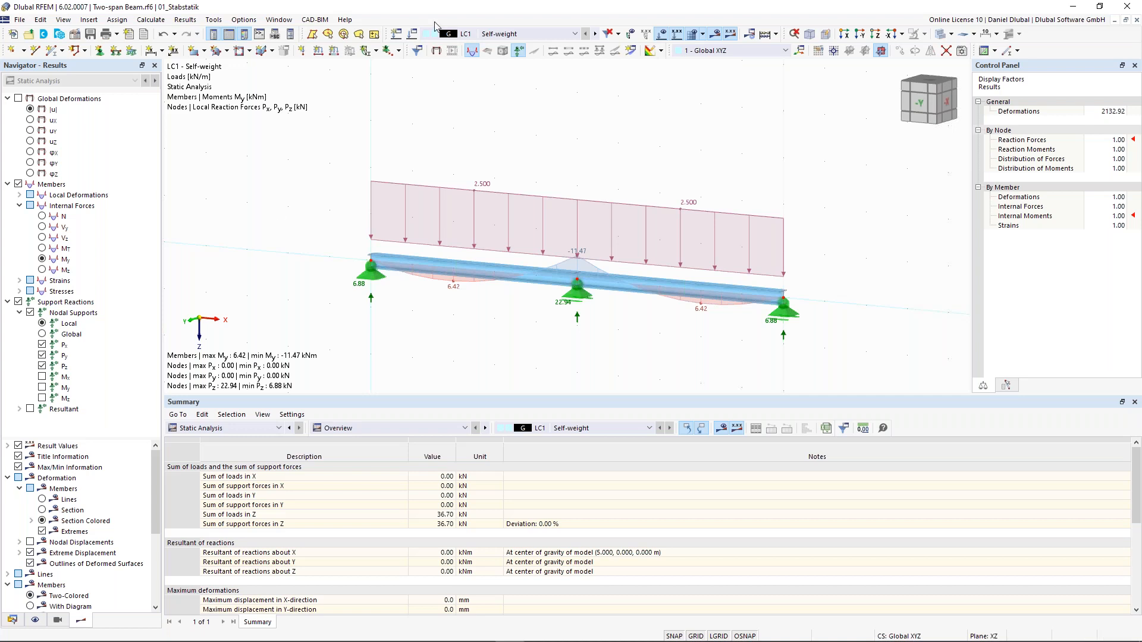
scroll(310, 126, down, 2)
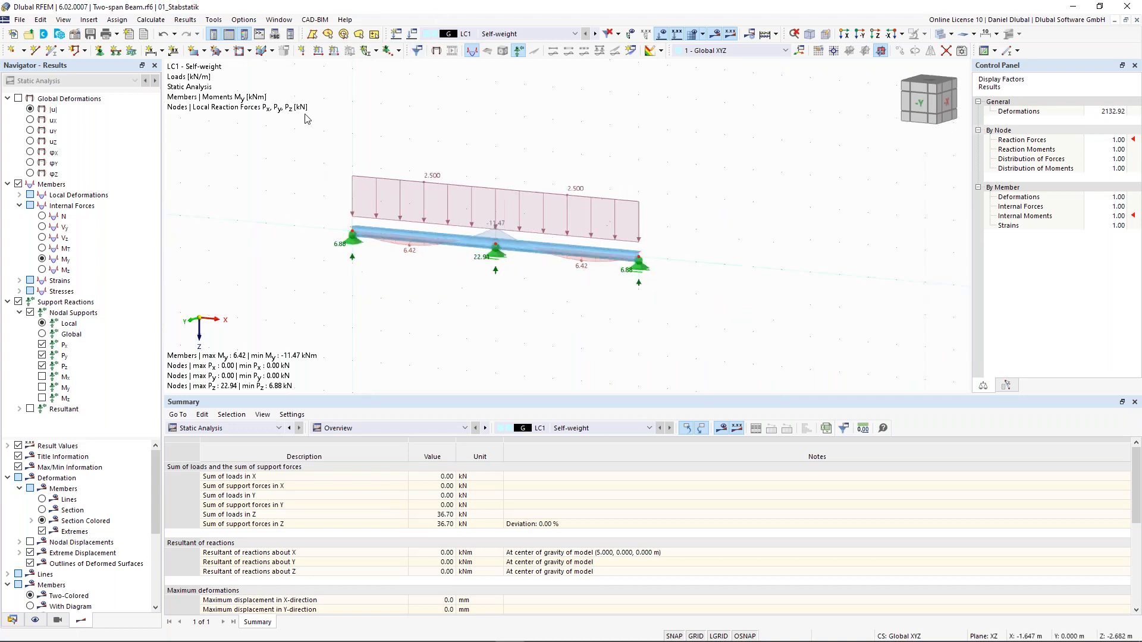
middle_drag(319, 130, 332, 139)
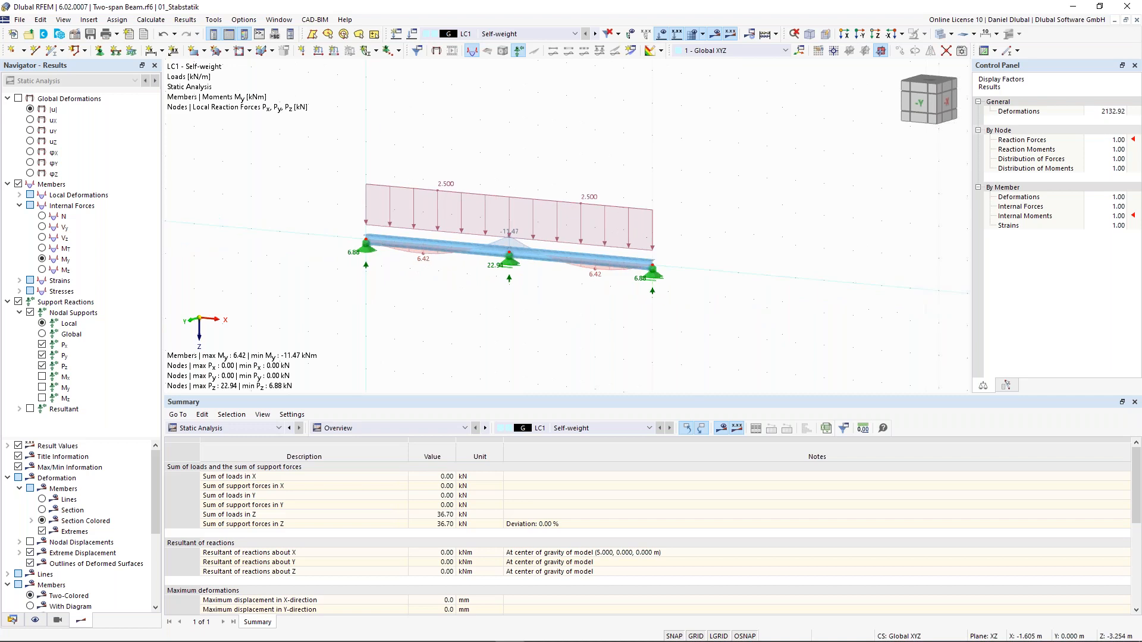
click(414, 36)
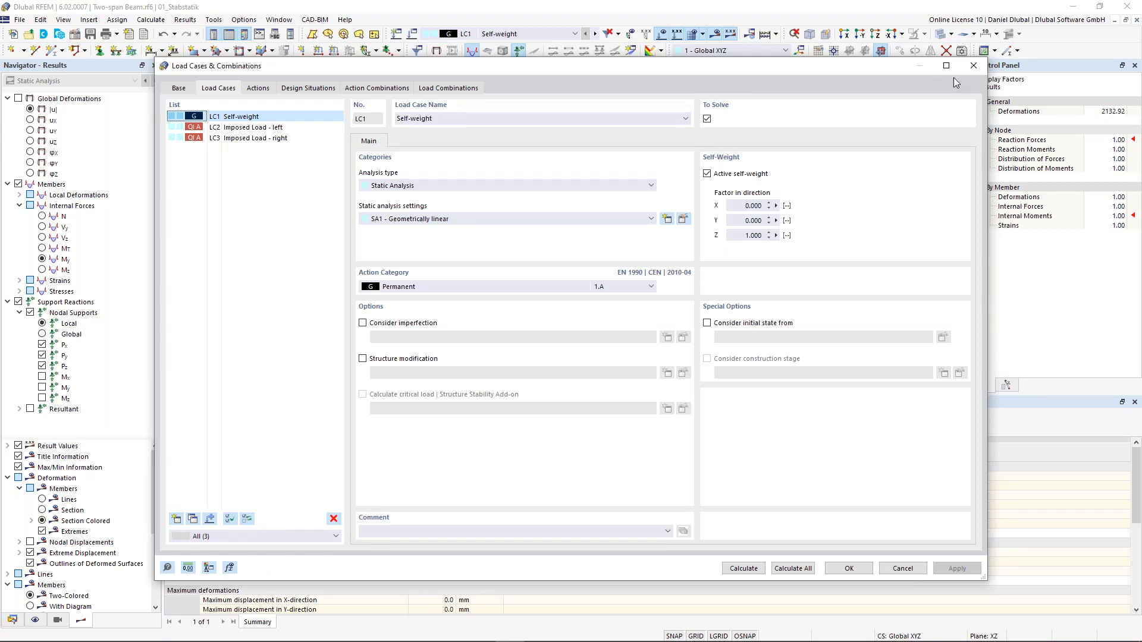
click(973, 66)
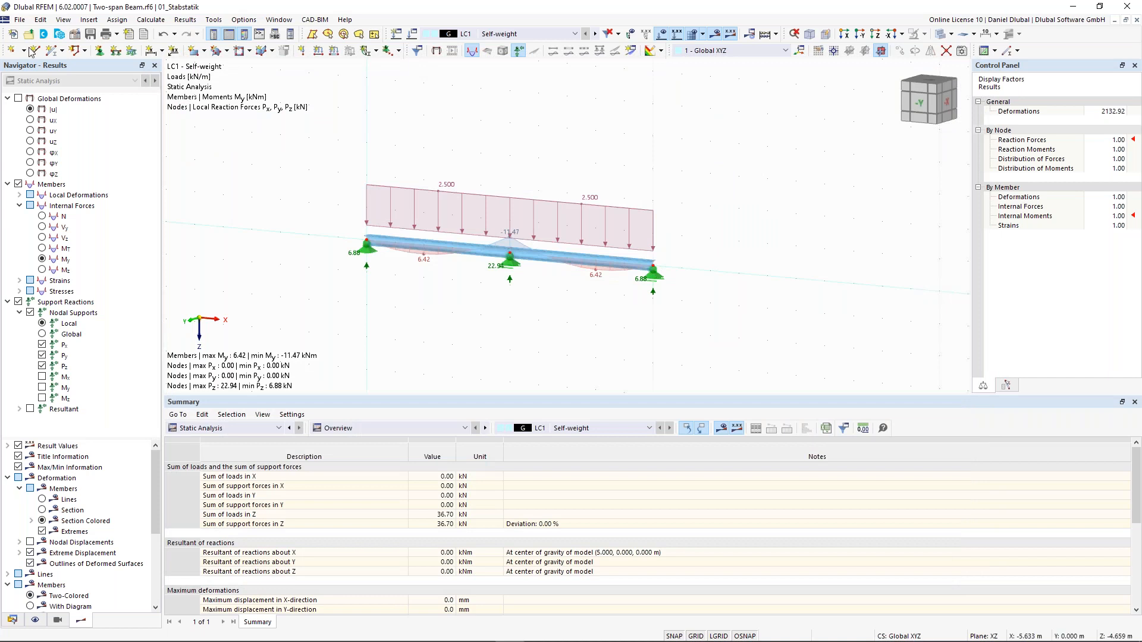
click(20, 21)
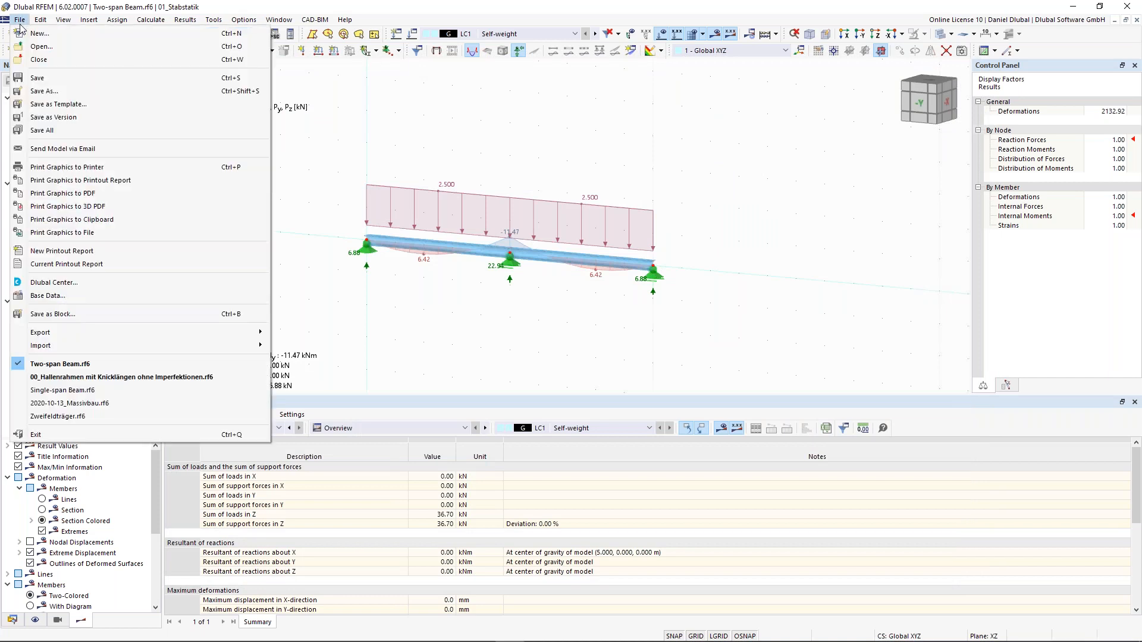
click(375, 17)
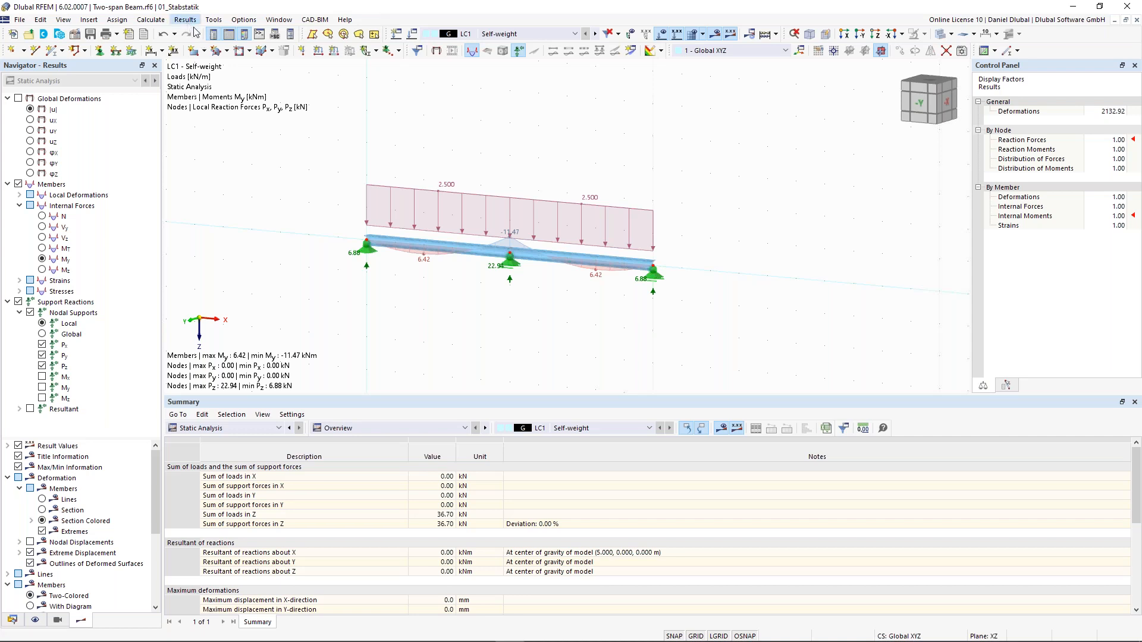
click(20, 19)
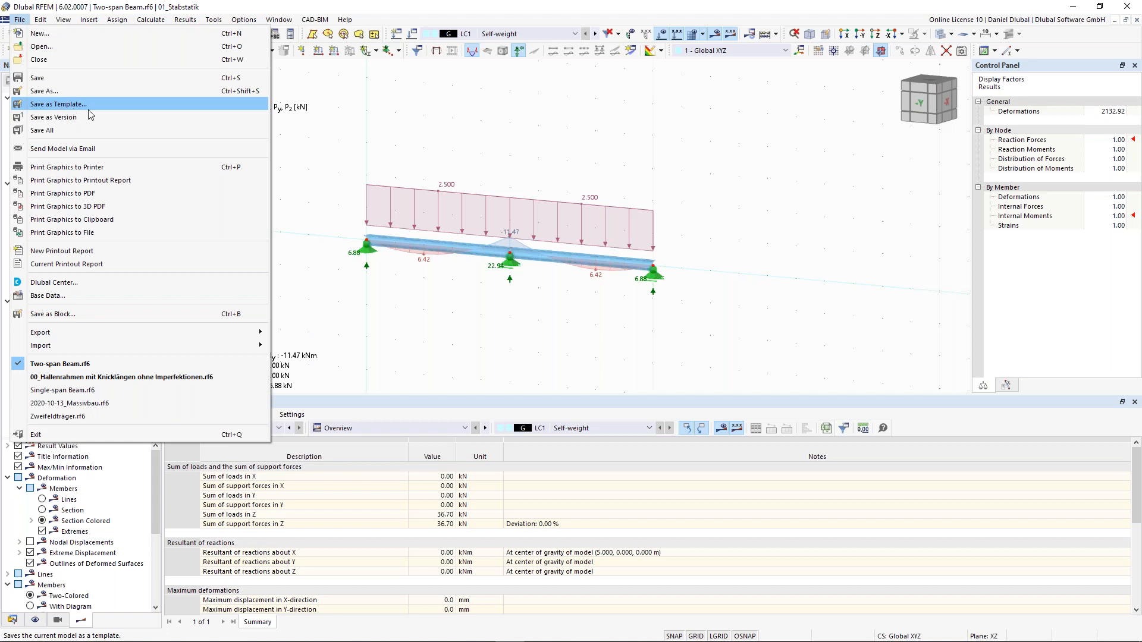
click(272, 5)
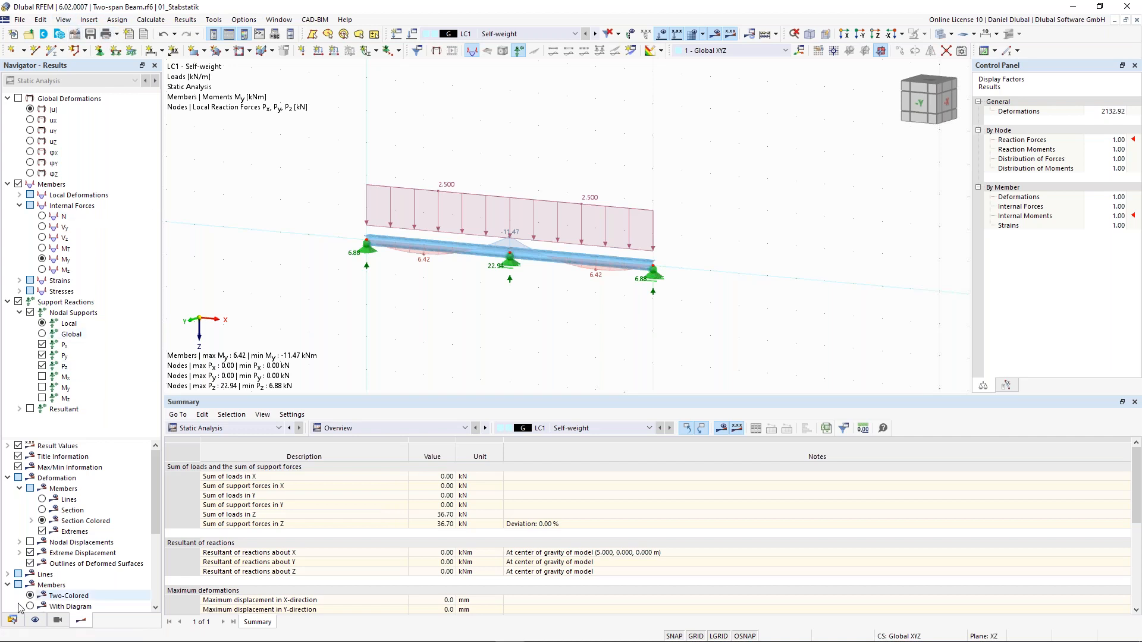
- Open the base data of the Two-span Beam model, activate the Steel Design add-on and show the first set of standards
click(12, 621)
click(67, 101)
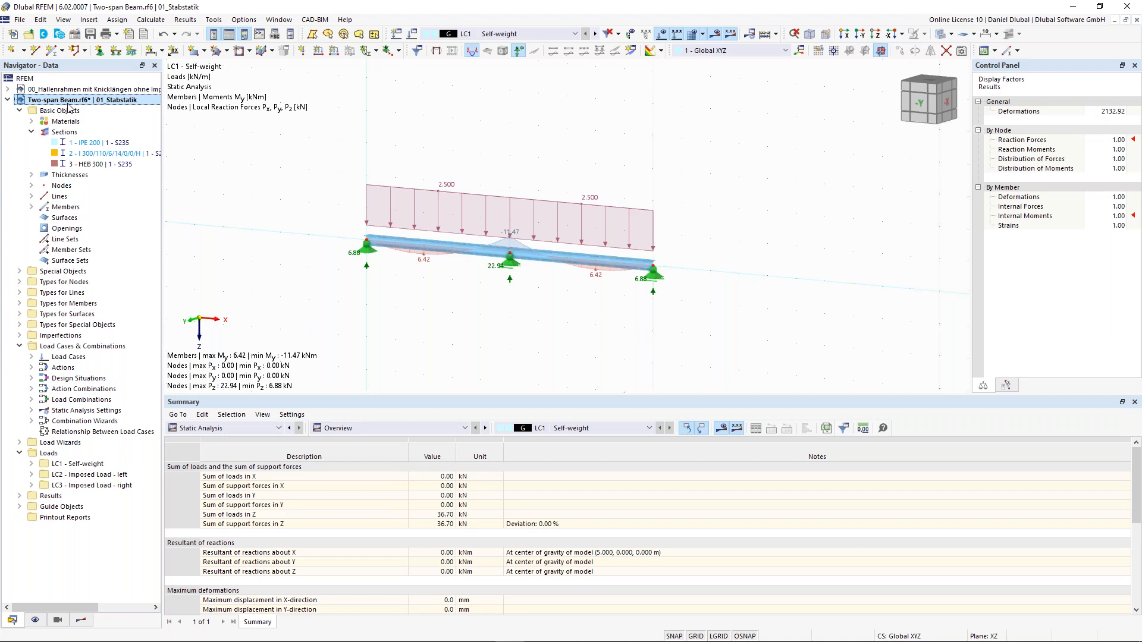
right_click(79, 102)
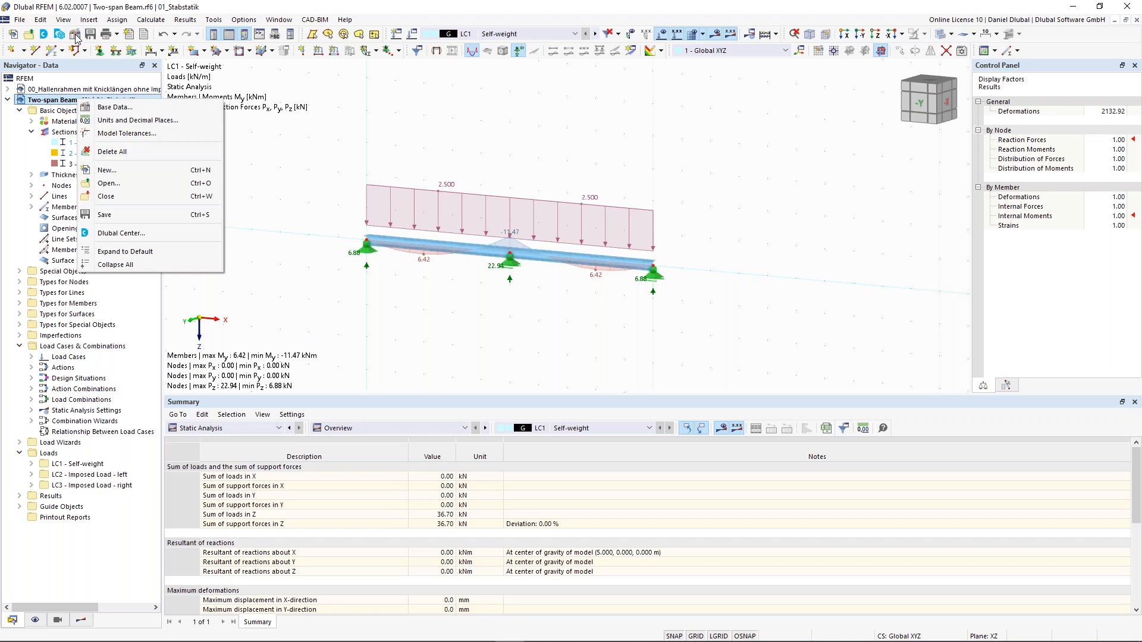
click(132, 109)
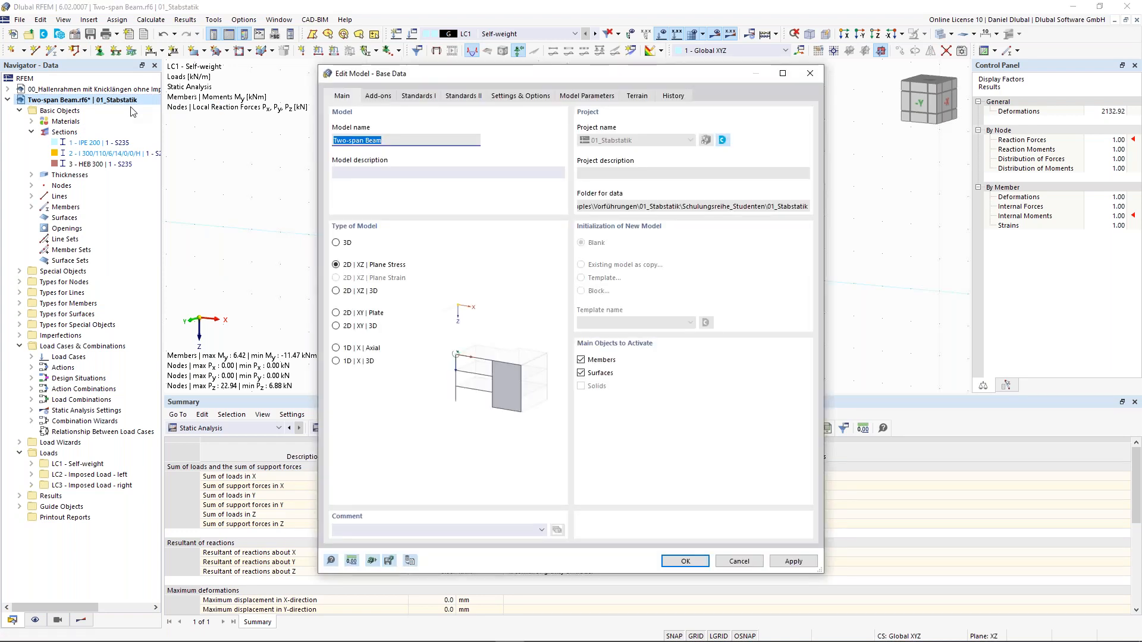
click(384, 99)
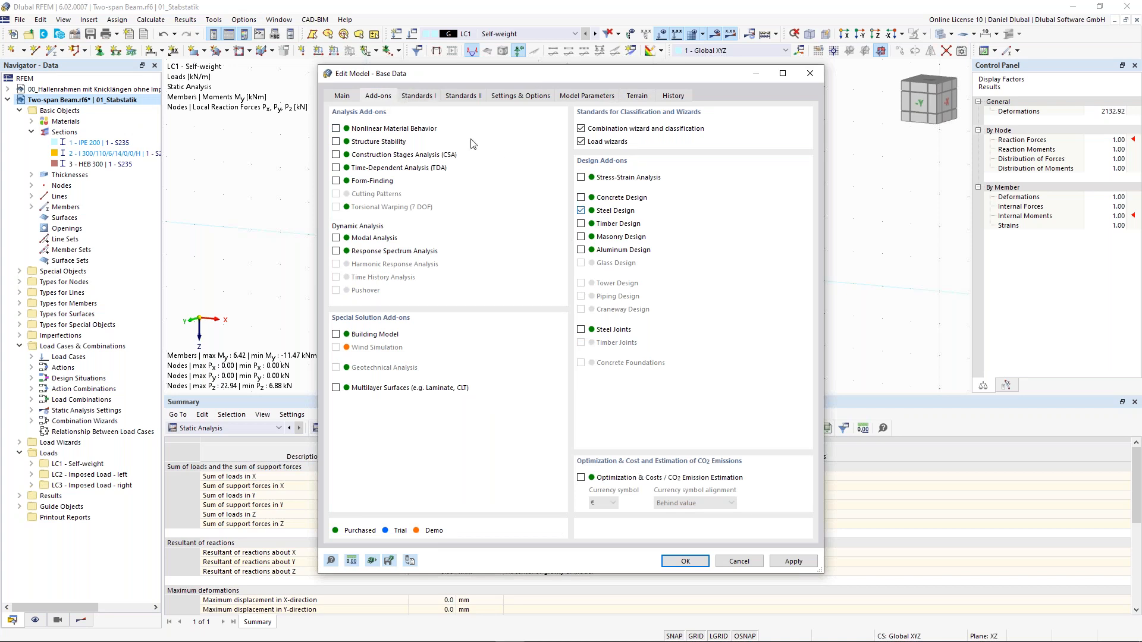
click(420, 97)
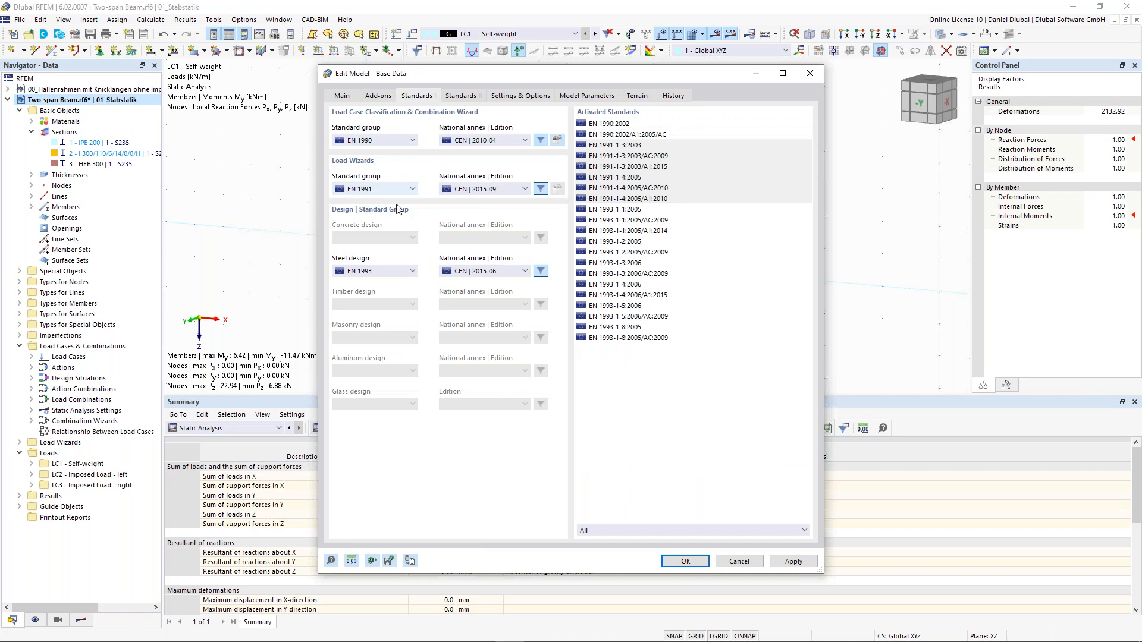
- Examine the available load combination standard groups and EN 1990 national annexes in the model's base data, leaving the settings as they are
click(387, 140)
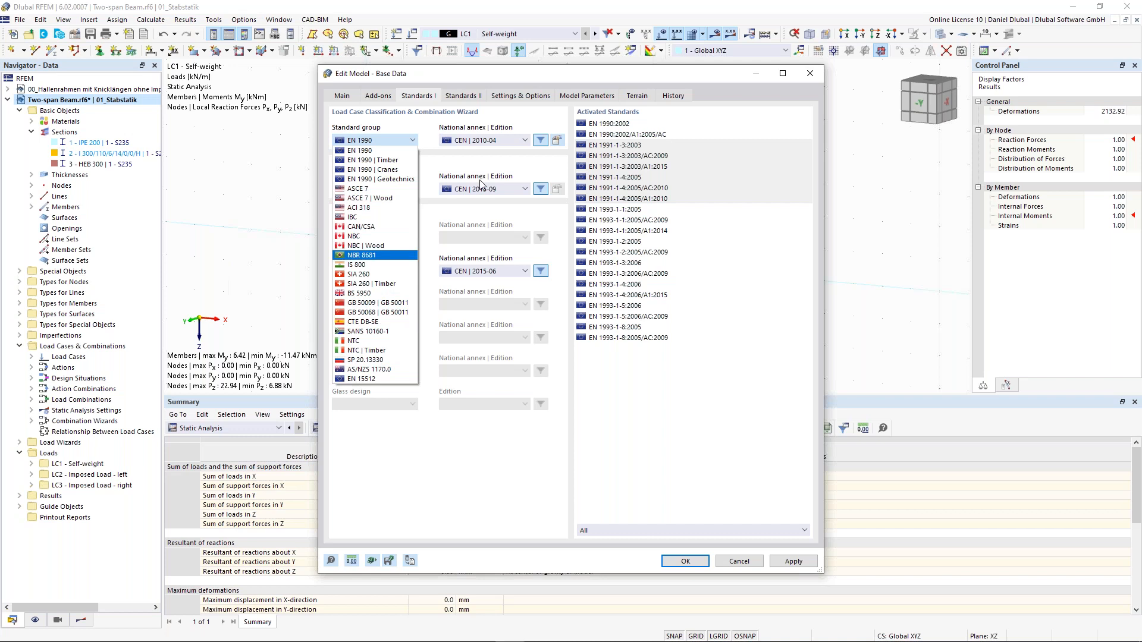
click(500, 141)
click(500, 140)
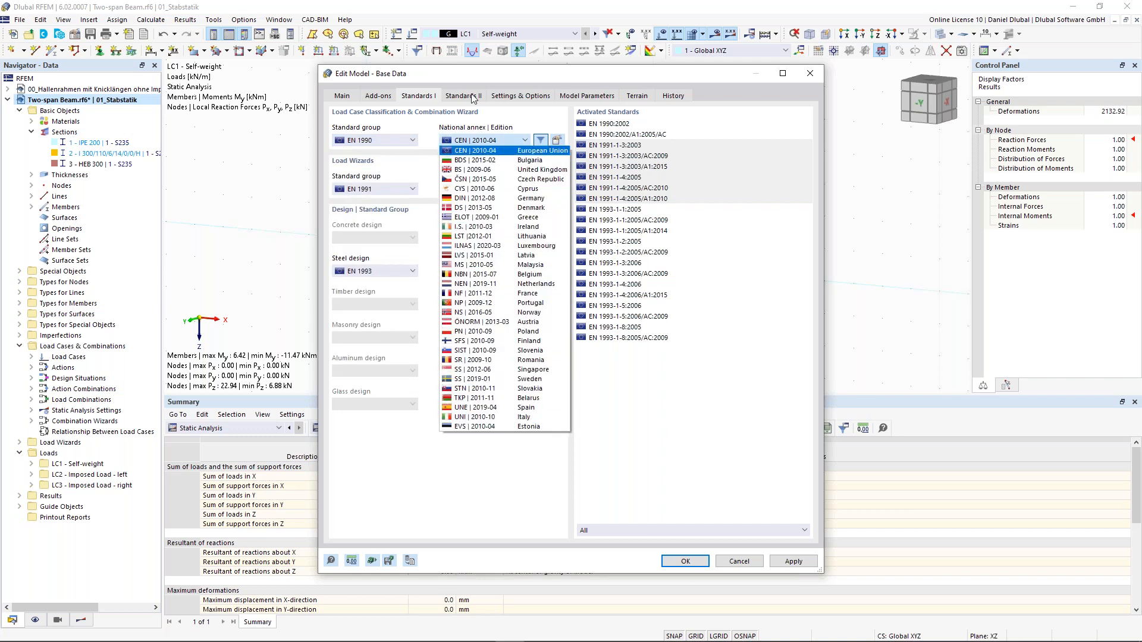
click(457, 113)
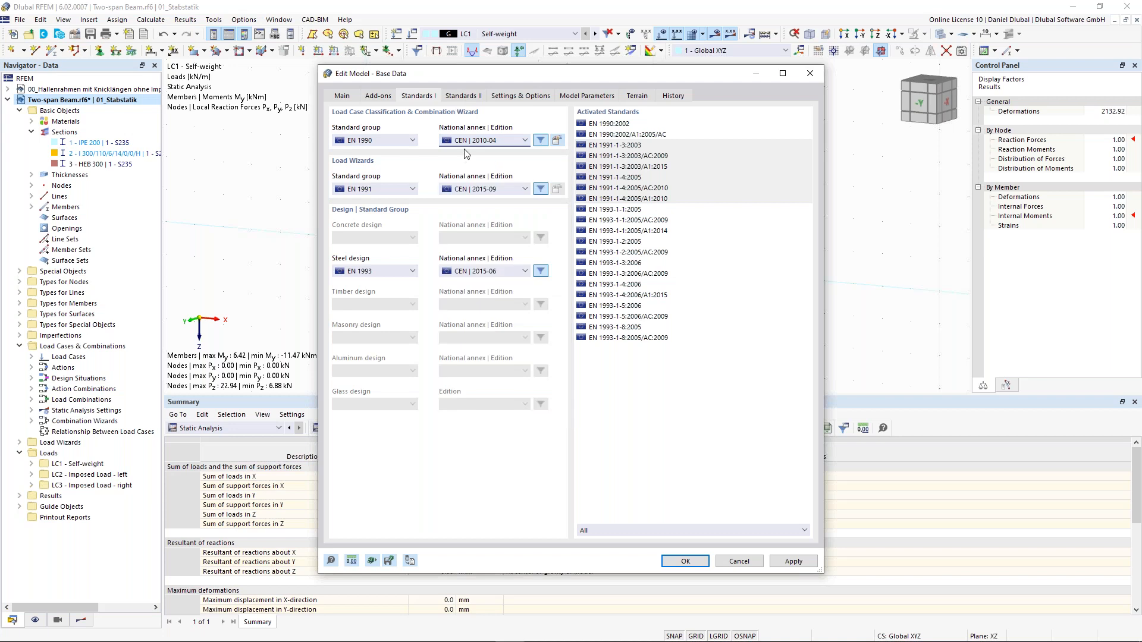
click(739, 562)
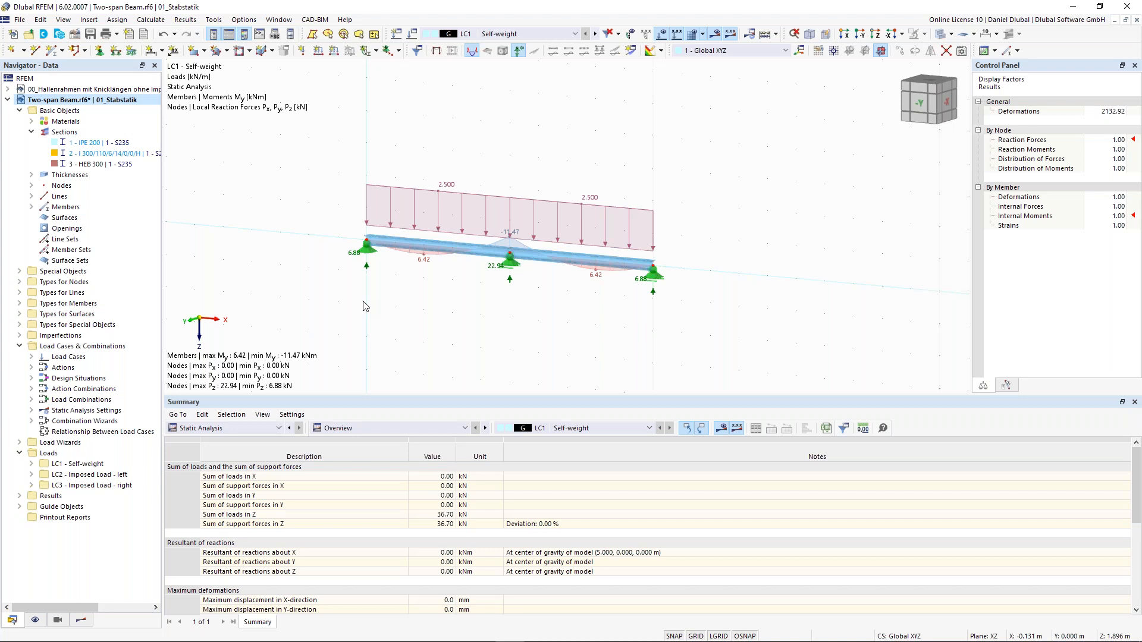
- Delete the entire two-span beam with its supports and loads, and undo the deletion
scroll(336, 259, down, 1)
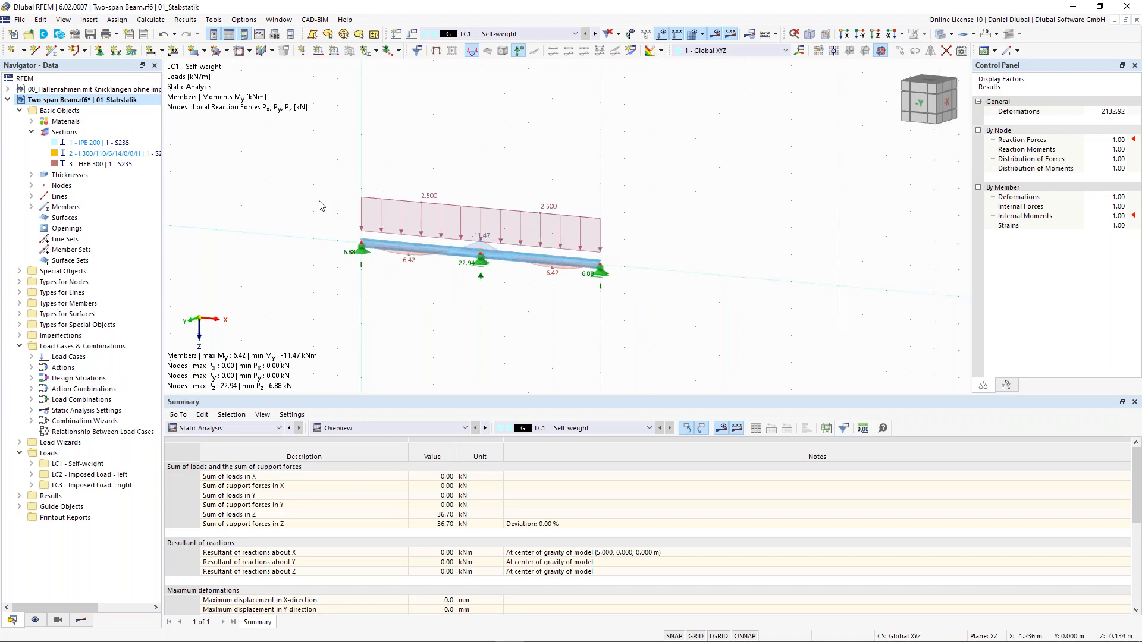
middle_drag(374, 206, 443, 208)
drag(369, 143, 736, 343)
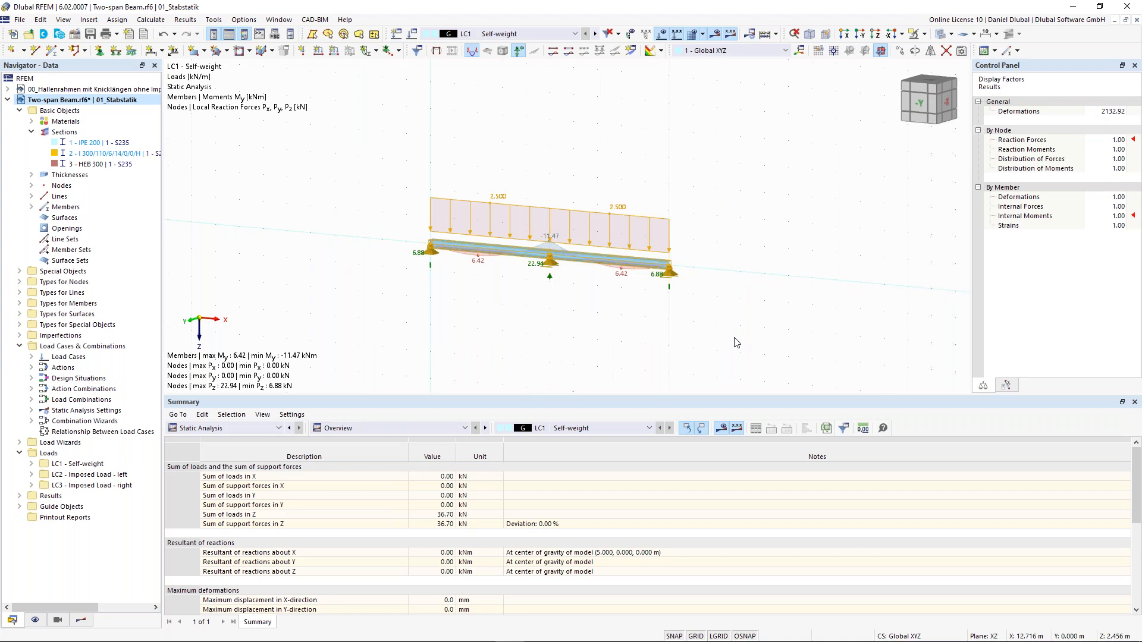
key(Delete)
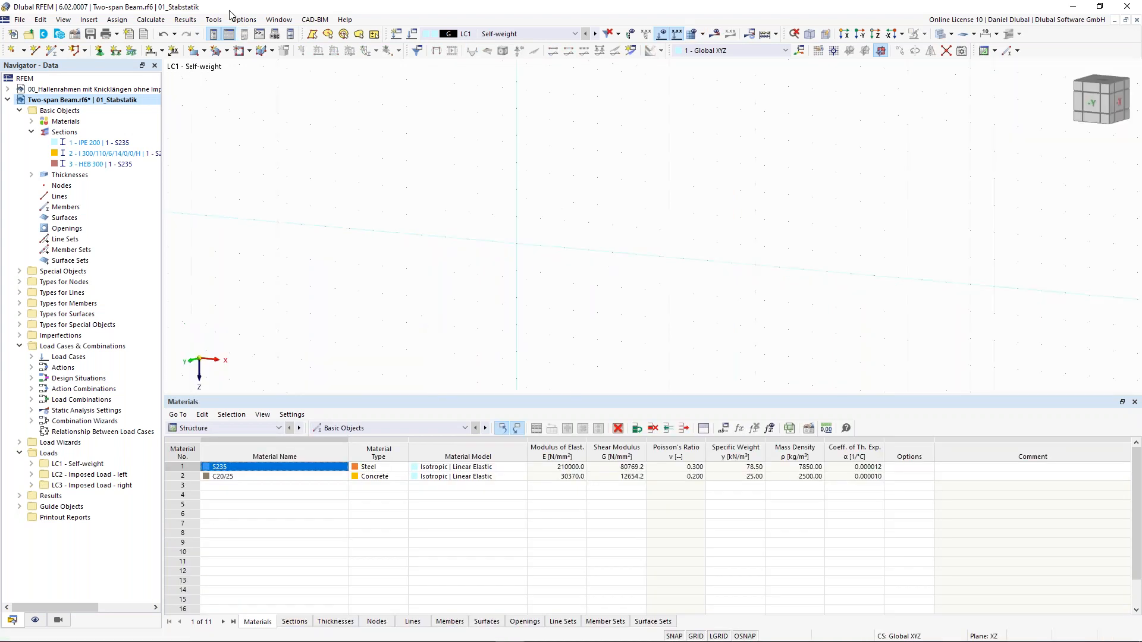
click(166, 37)
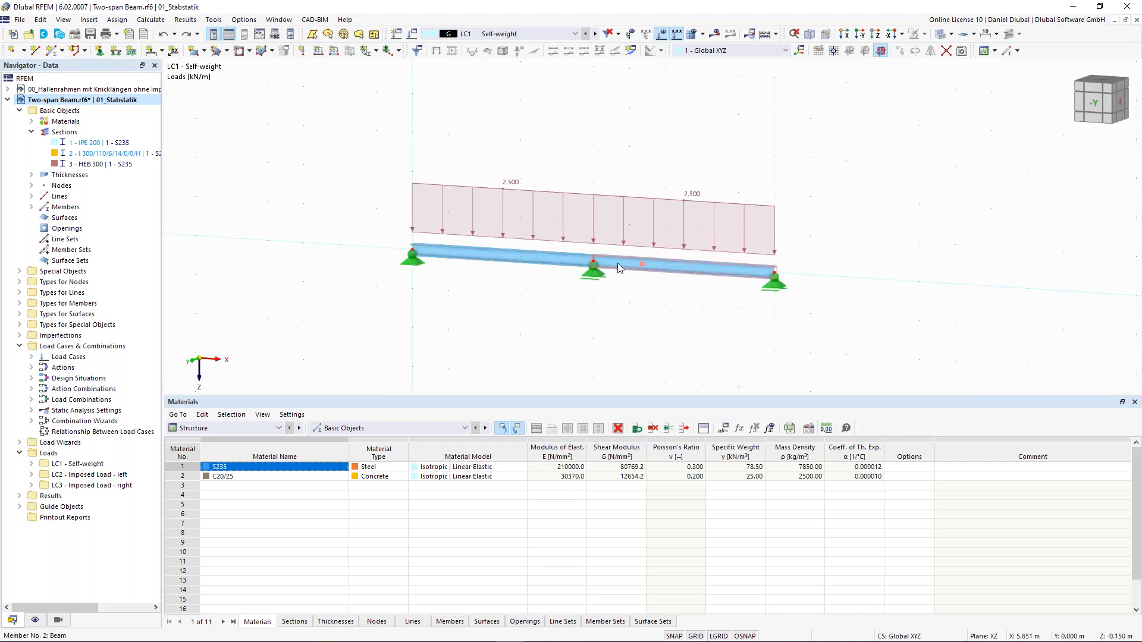
- Display the beam model in wireframe mode
mouse_move(617, 267)
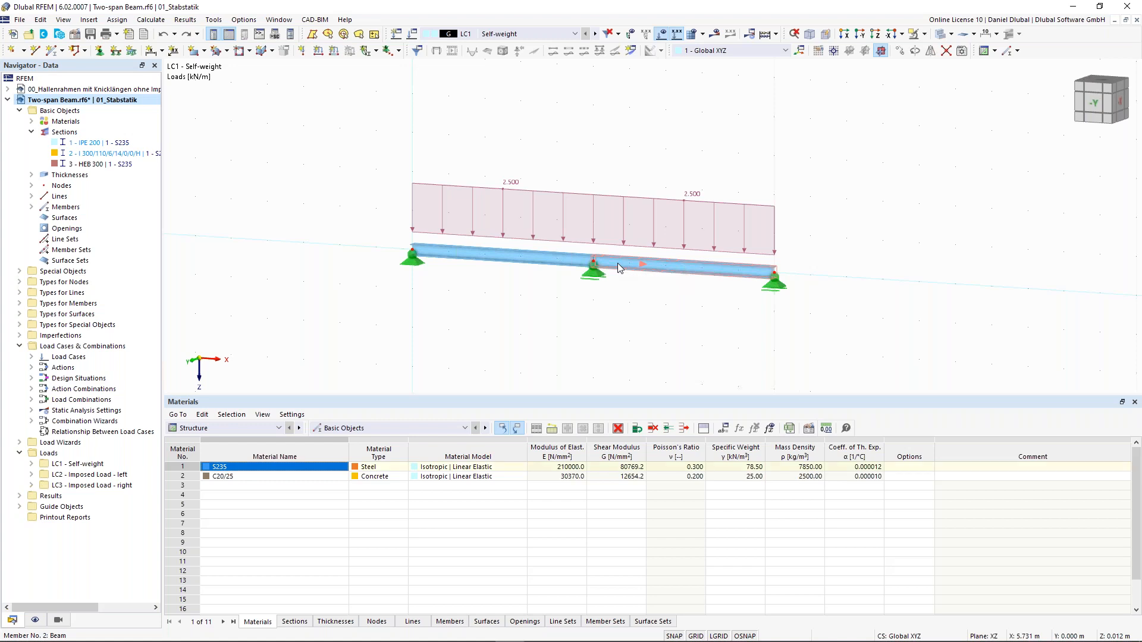
scroll(618, 267, up, 1)
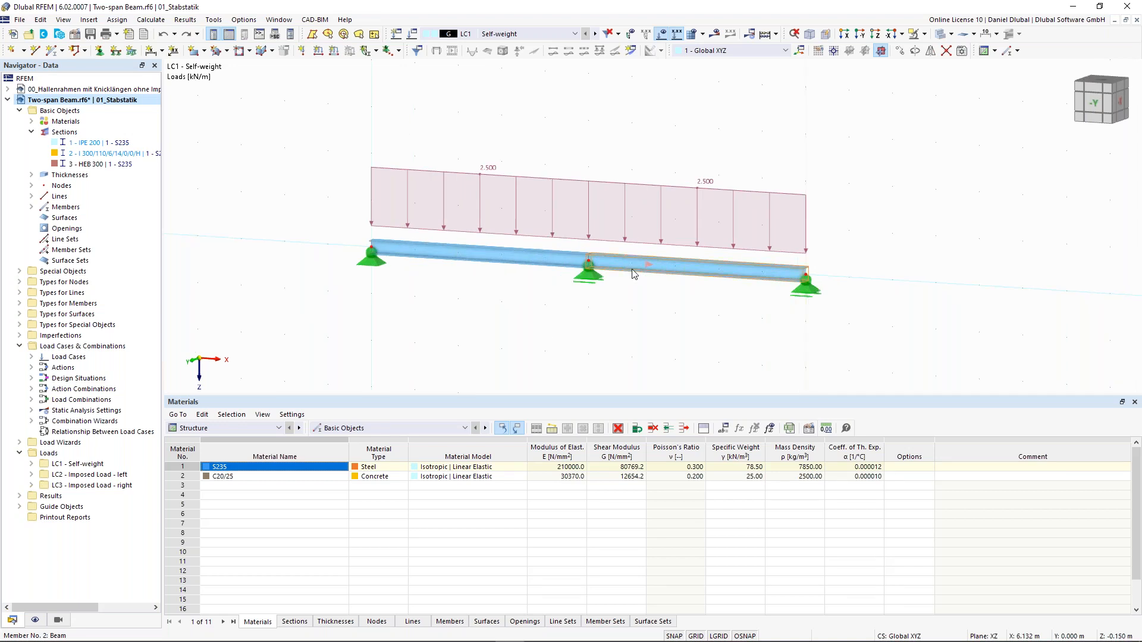
click(940, 34)
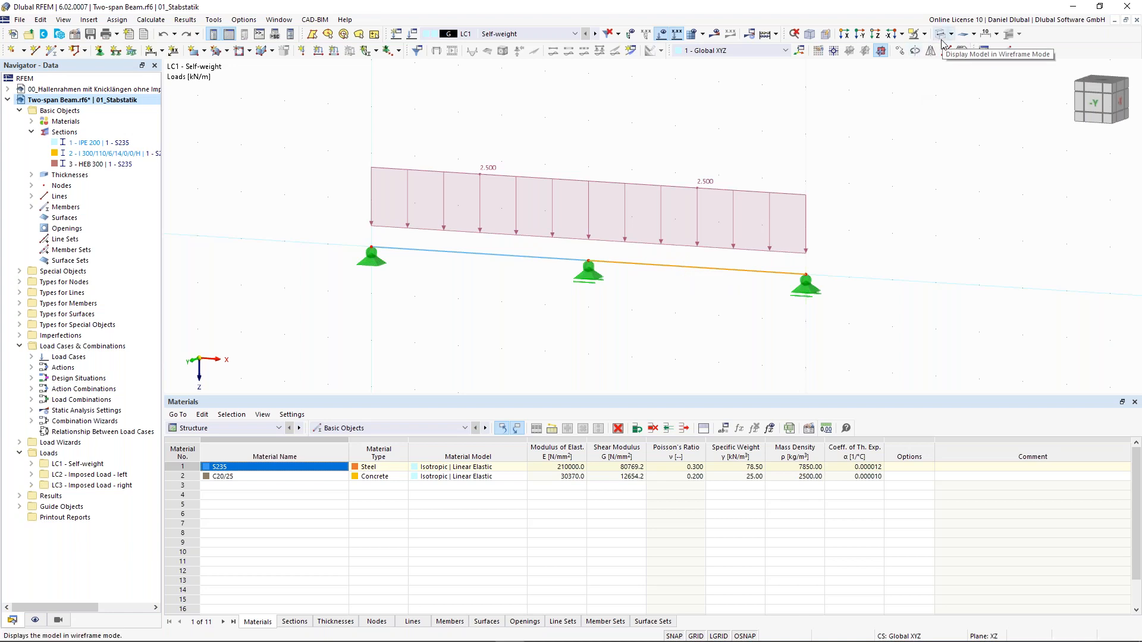
- Divide the right span's member by distance, placing the new node at 17.16 % of its length from the member start
right_click(635, 269)
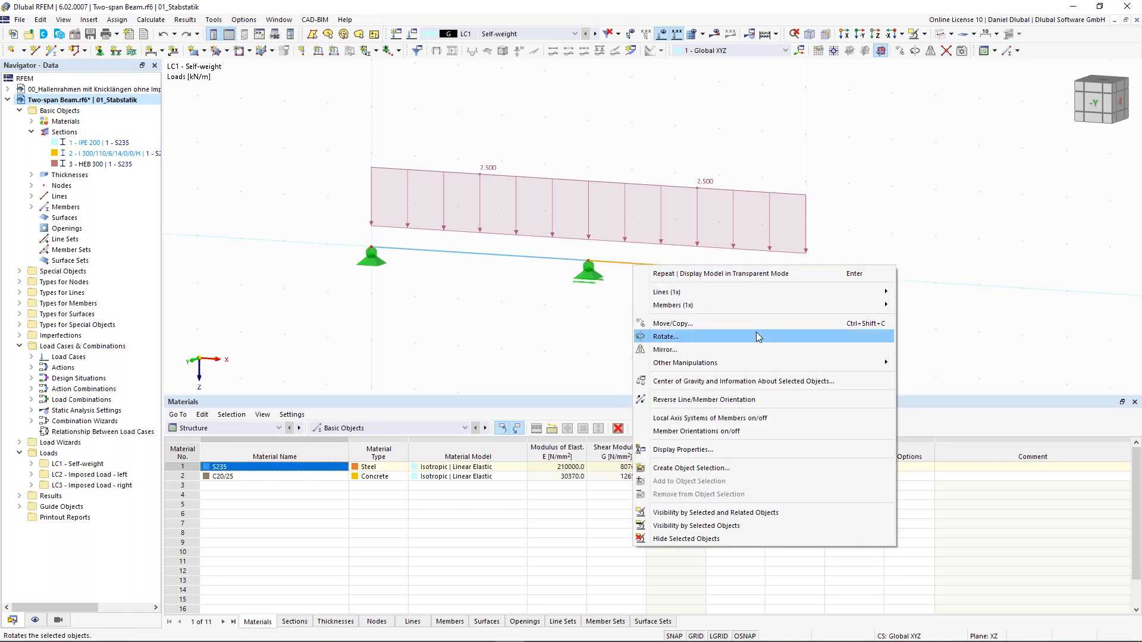
mouse_move(773, 305)
mouse_move(987, 406)
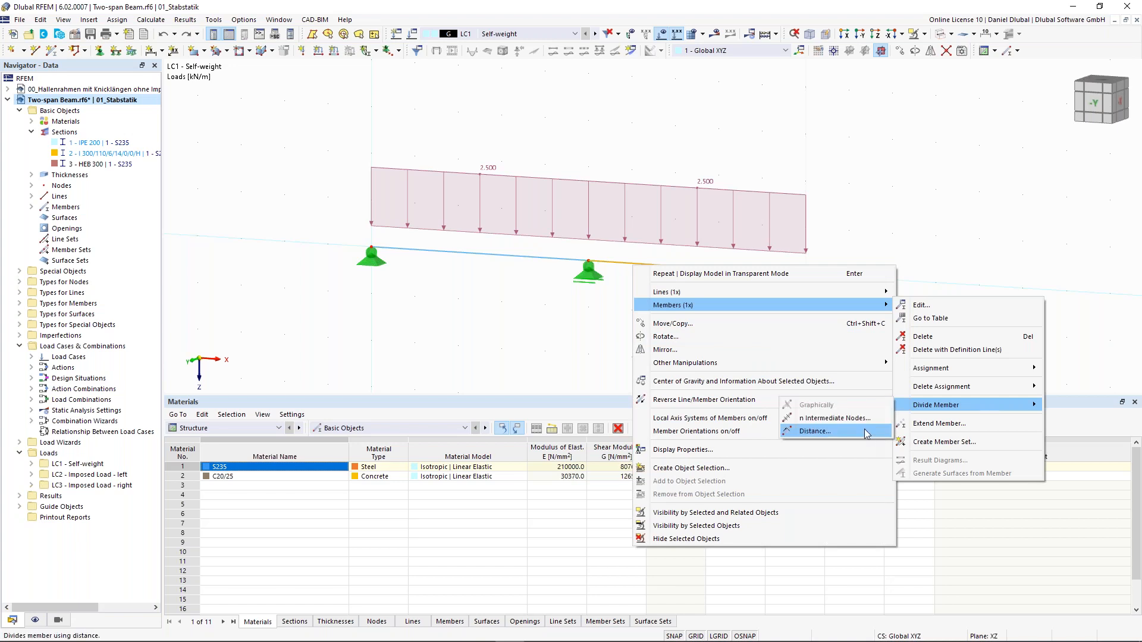
click(847, 433)
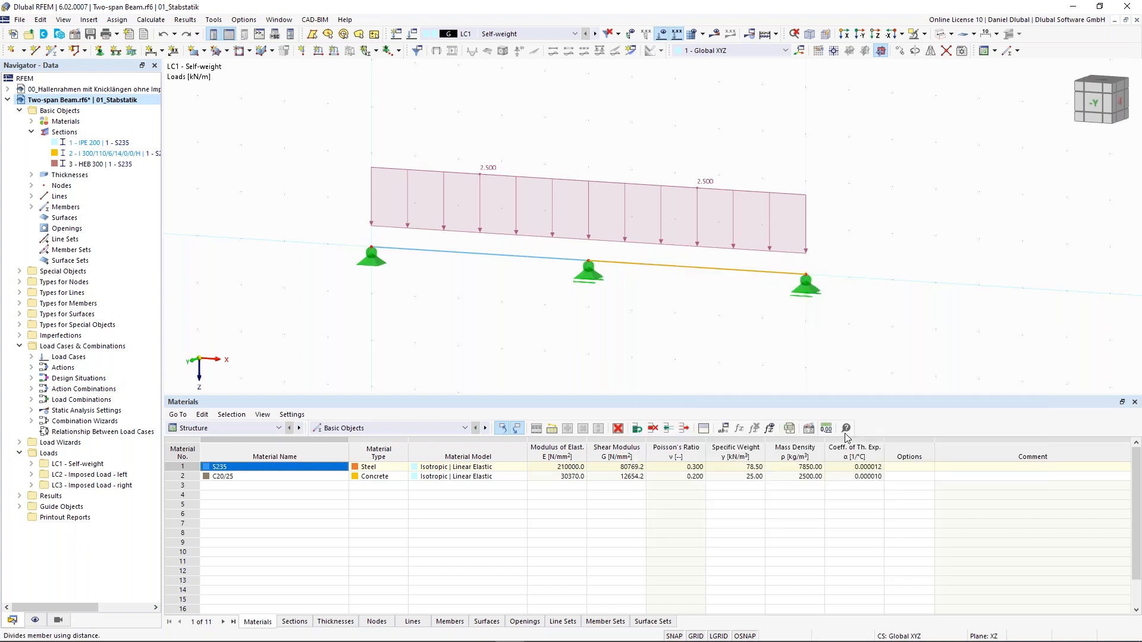
drag(437, 134, 432, 109)
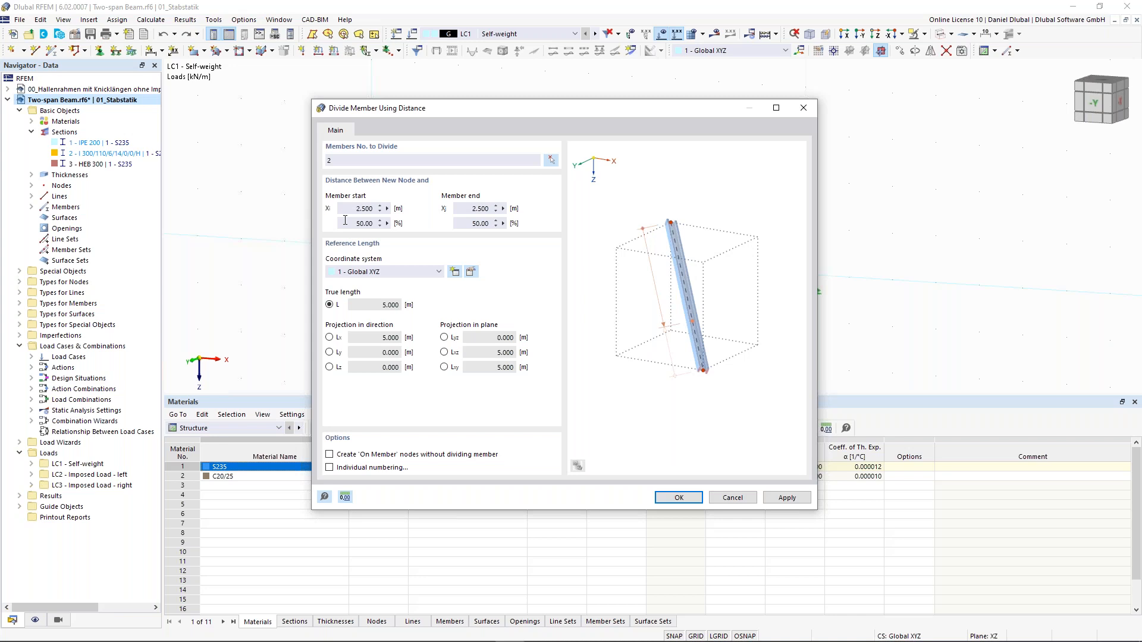
drag(469, 110, 391, 287)
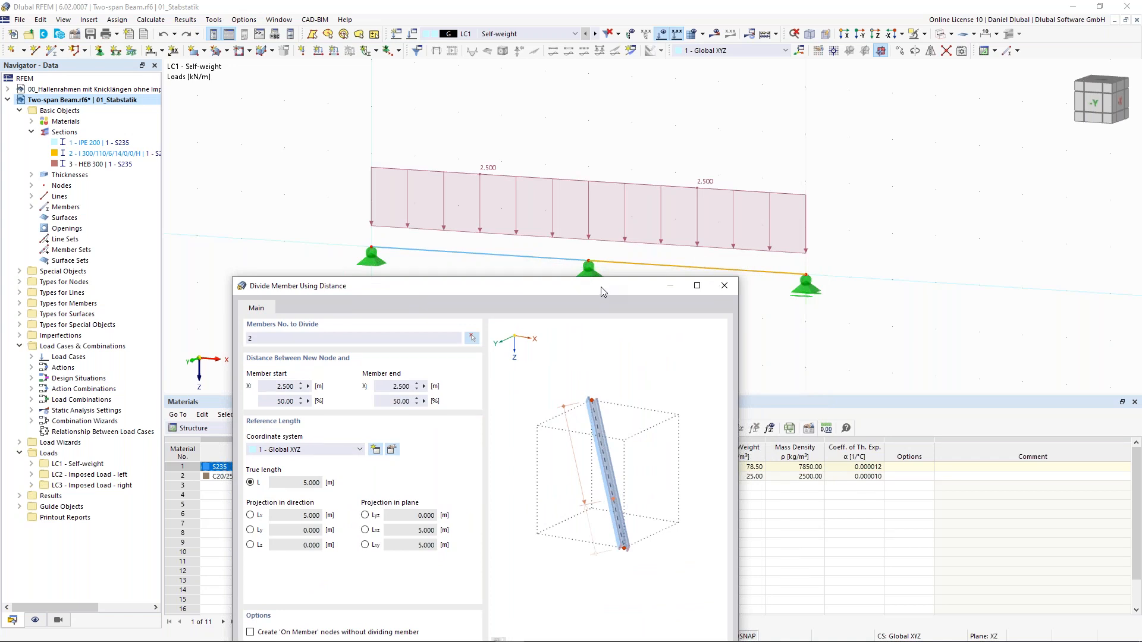
drag(600, 286, 622, 93)
double_click(306, 207)
text(17,16)
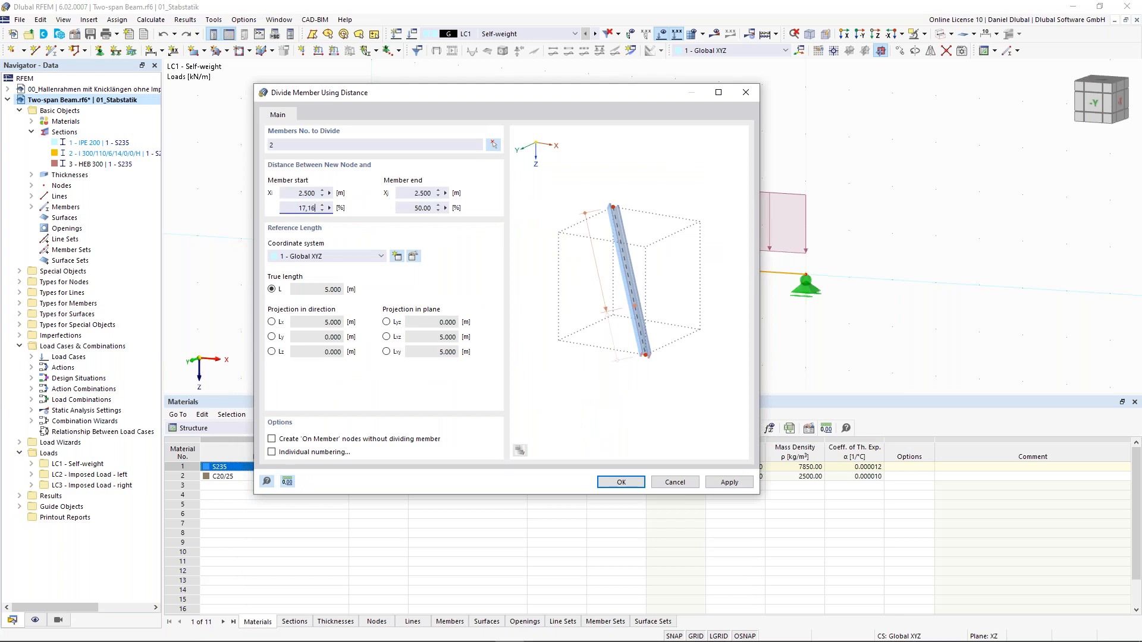
click(299, 192)
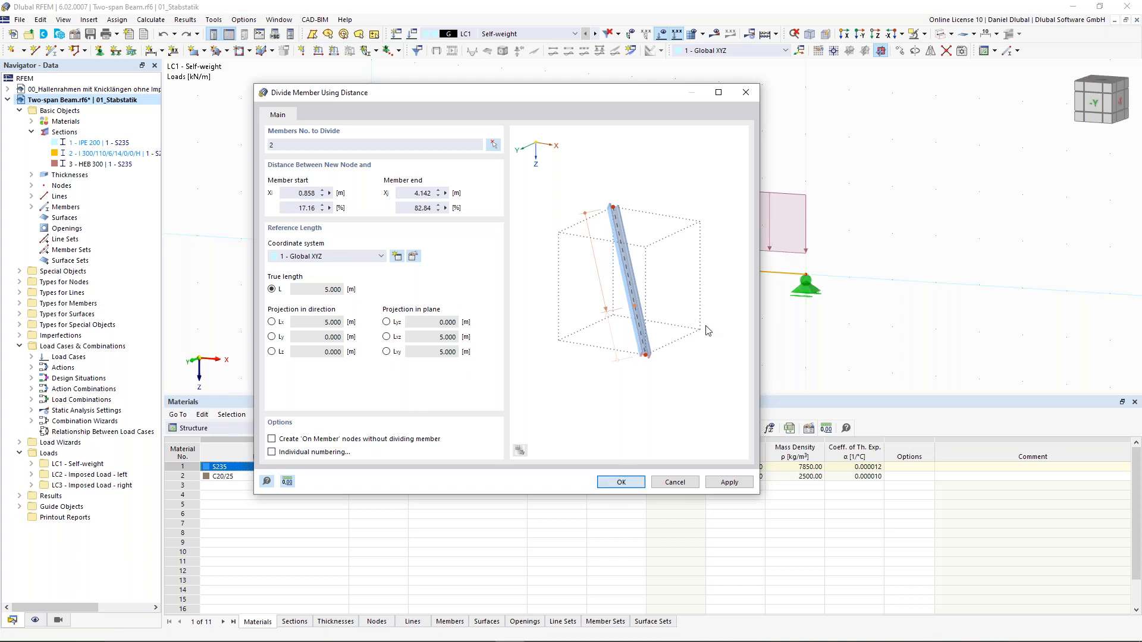
key(Return)
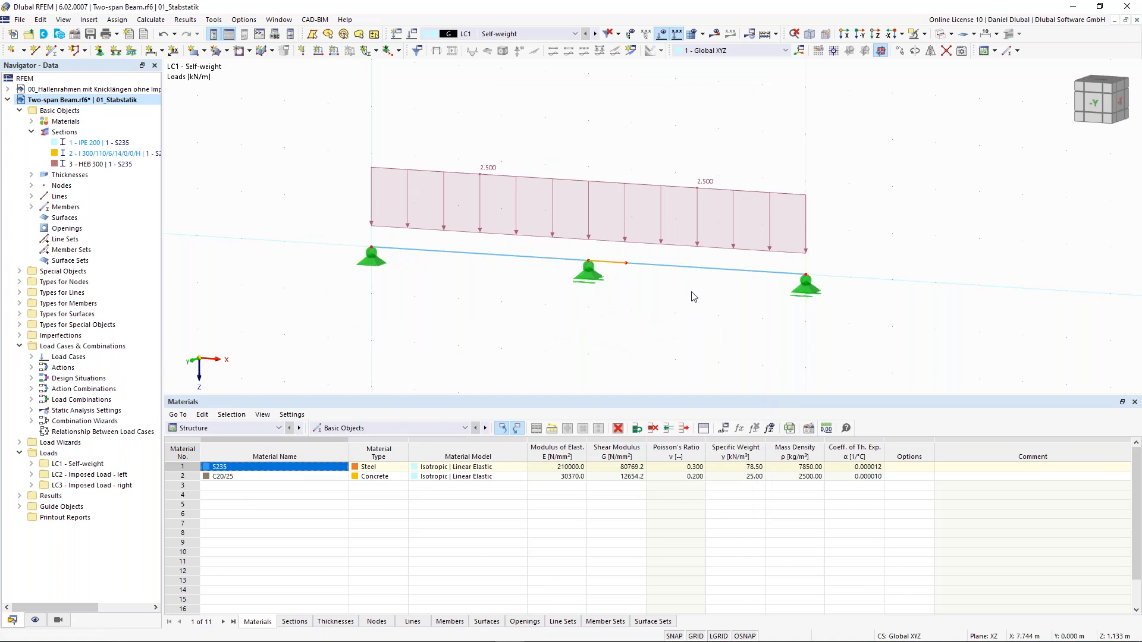
- Enable hinges for the longer member of the divided right span and begin a new member hinge at its start i
scroll(677, 254, up, 2)
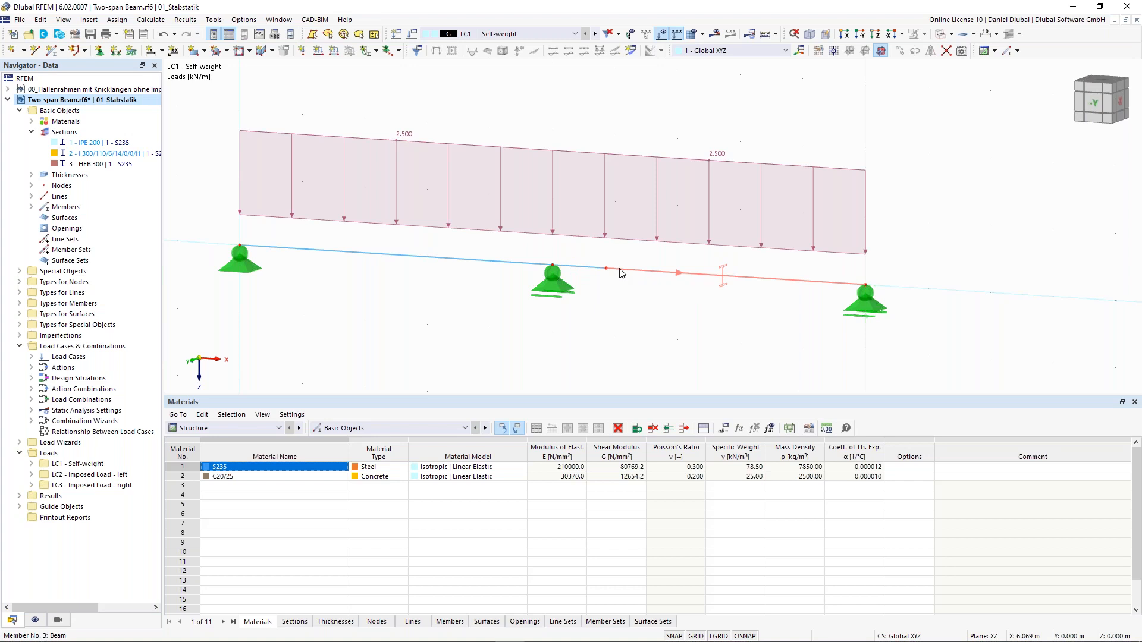
double_click(620, 270)
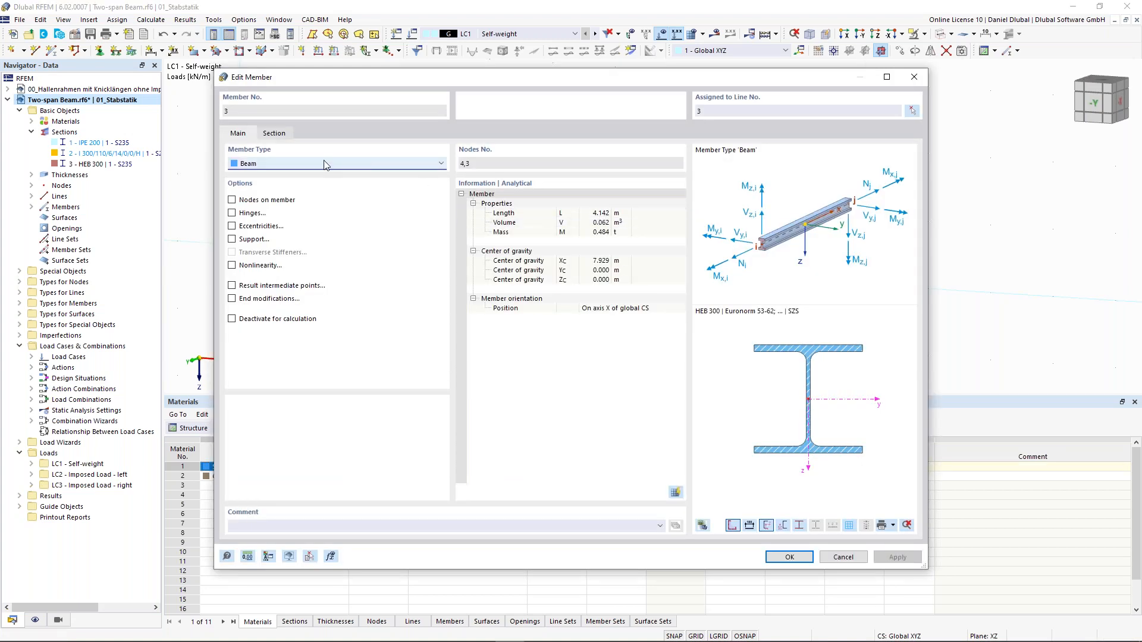
click(232, 214)
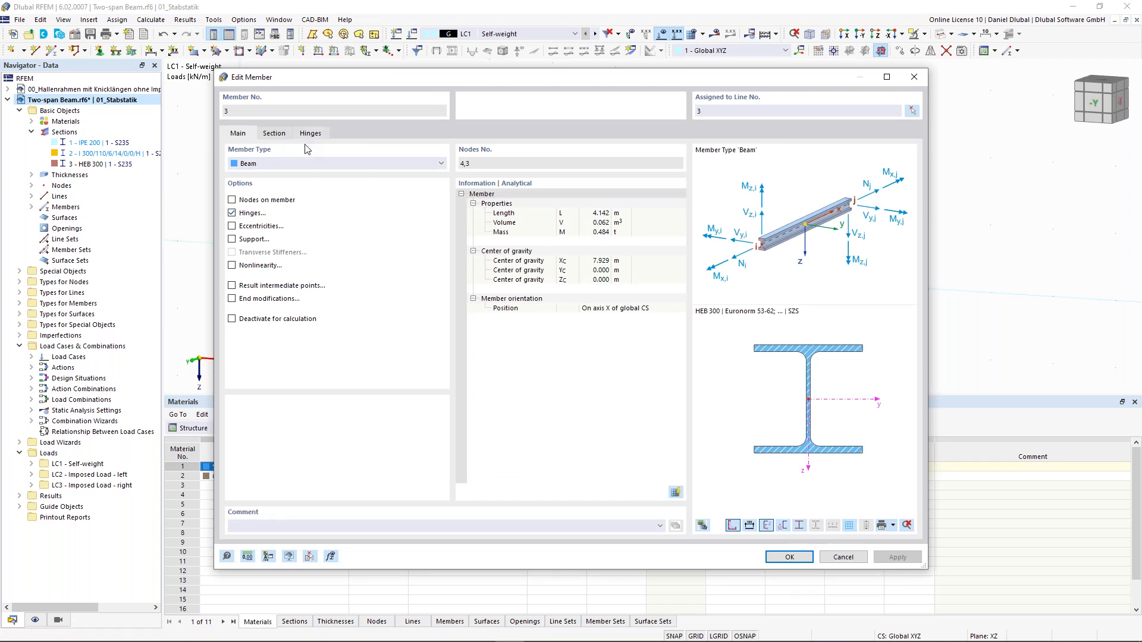
click(314, 134)
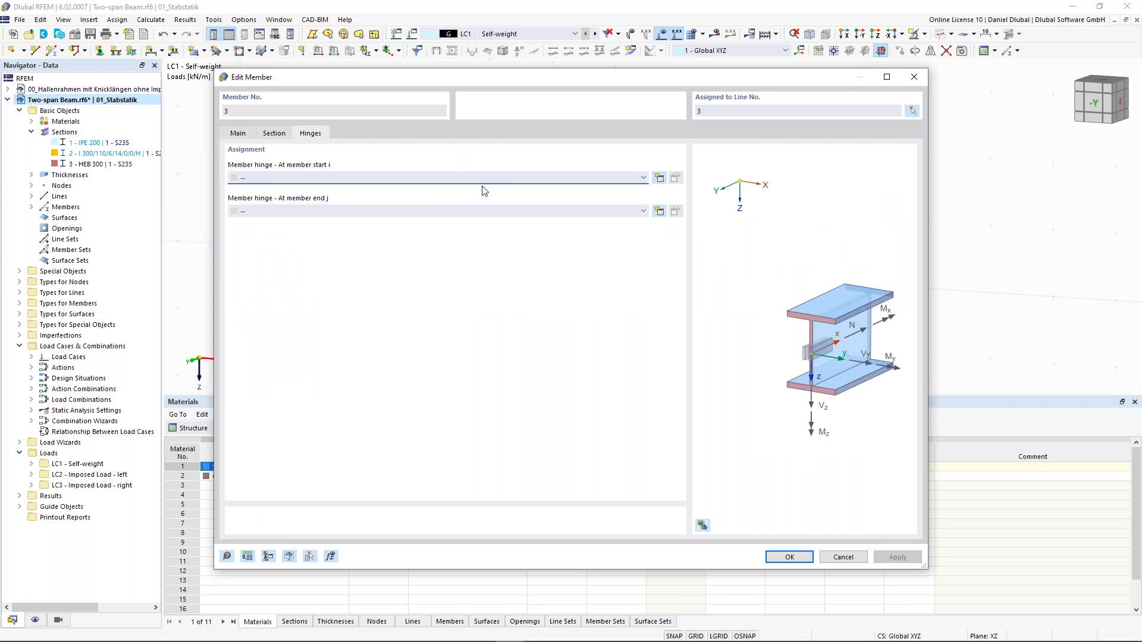
click(634, 179)
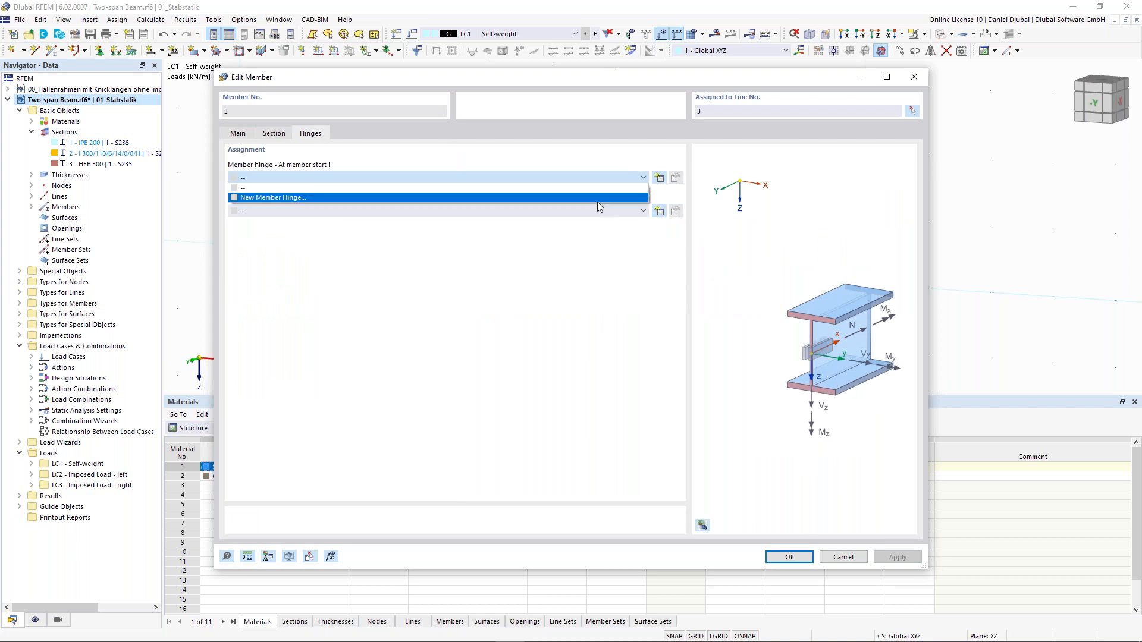
click(592, 199)
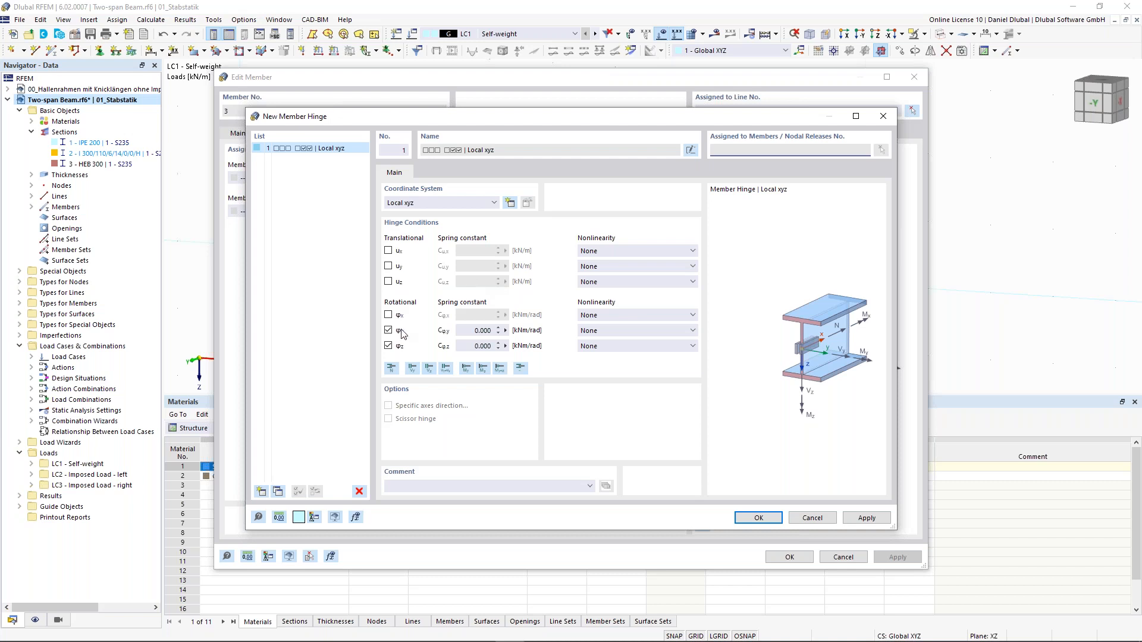
- Release only rotations φy and φz in the new local xyz hinge and apply it to the member start
click(389, 345)
click(391, 369)
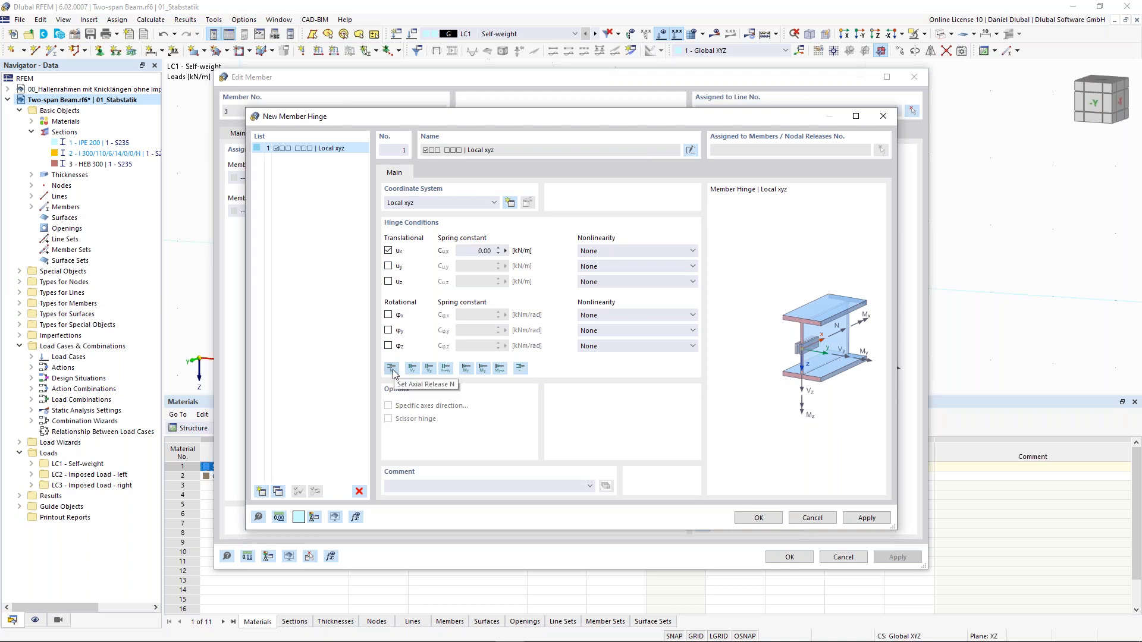
click(429, 368)
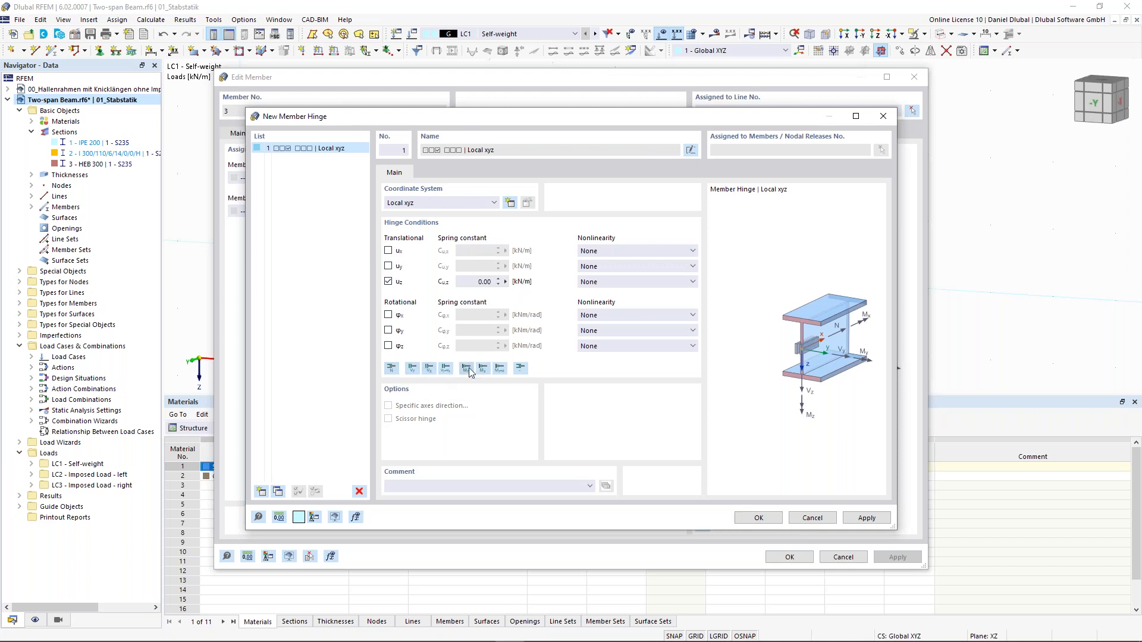
click(467, 368)
click(758, 518)
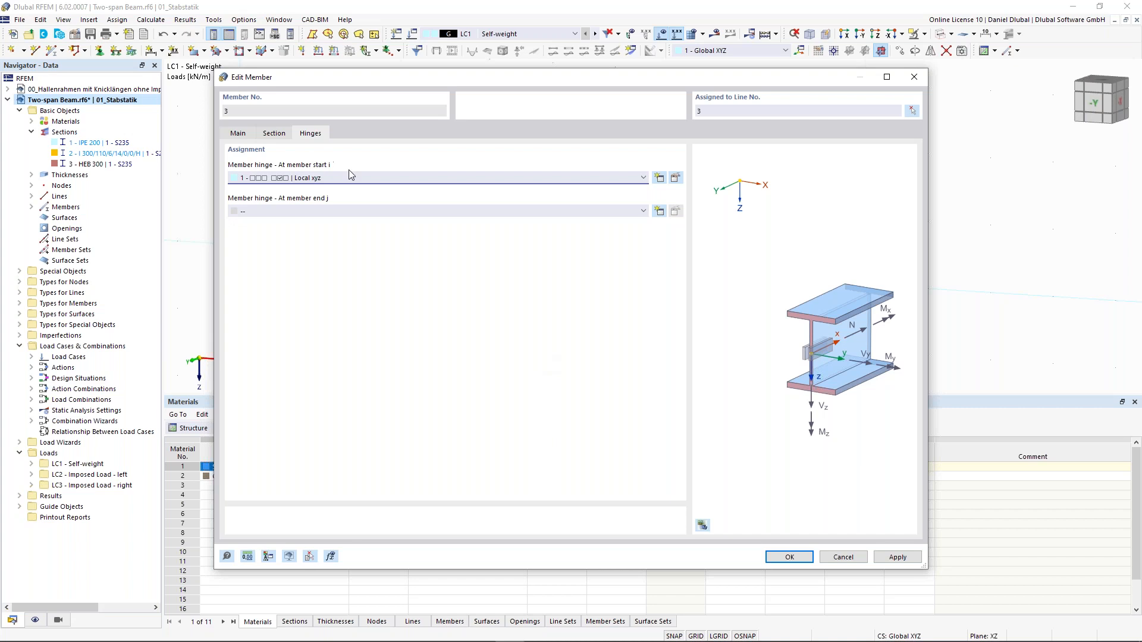
drag(456, 86, 414, 79)
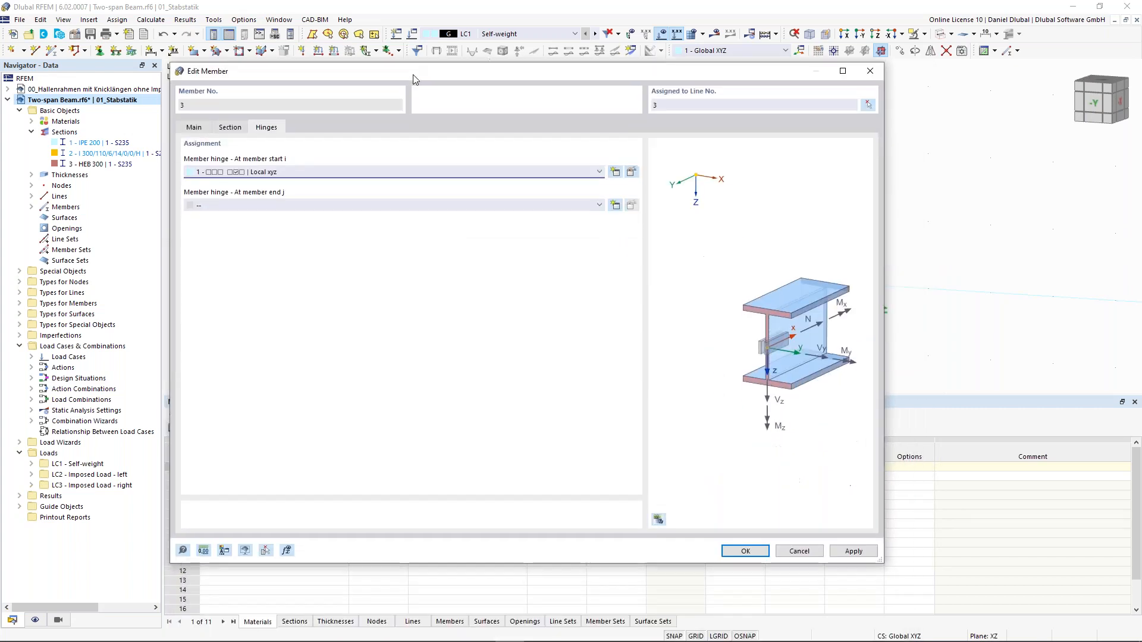
click(745, 552)
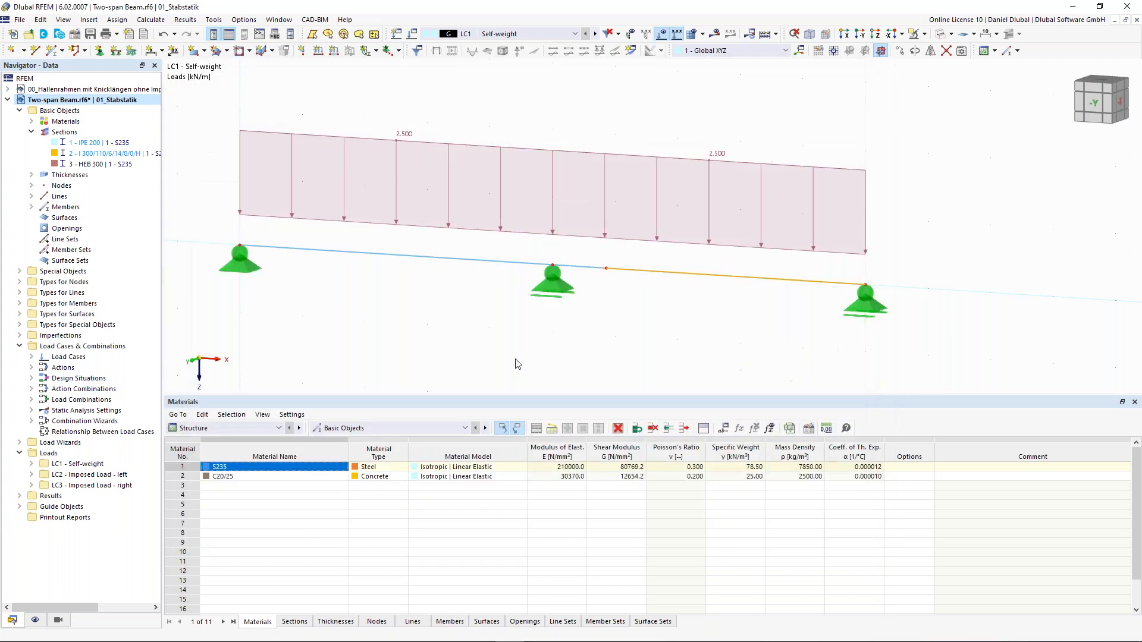
- Show the local axis systems and the orientations of the members
right_click(694, 279)
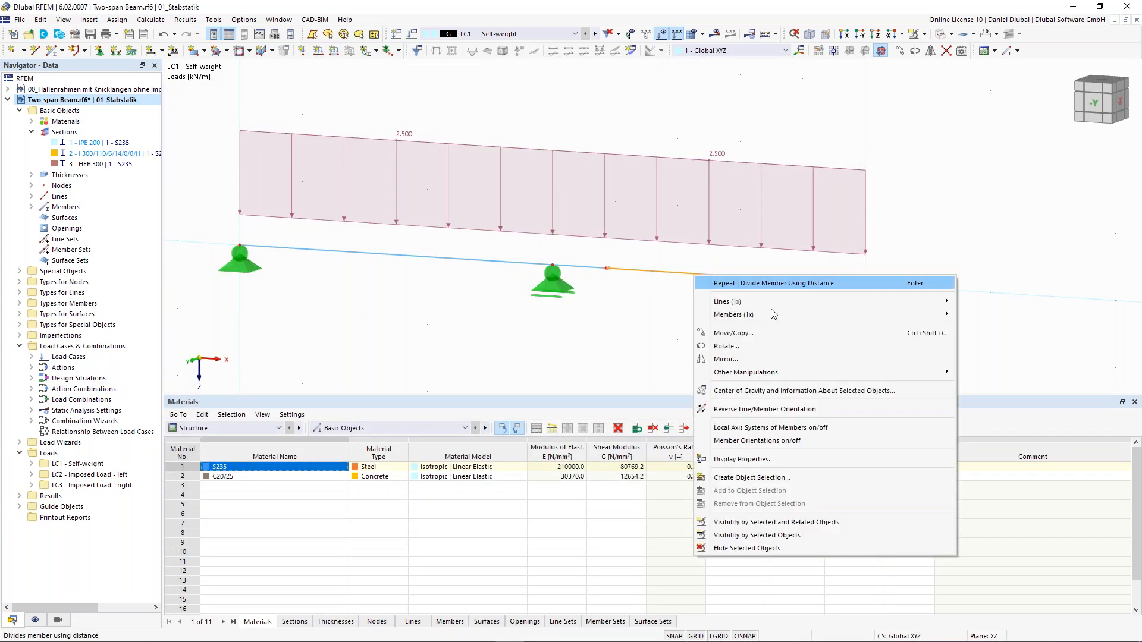
click(849, 426)
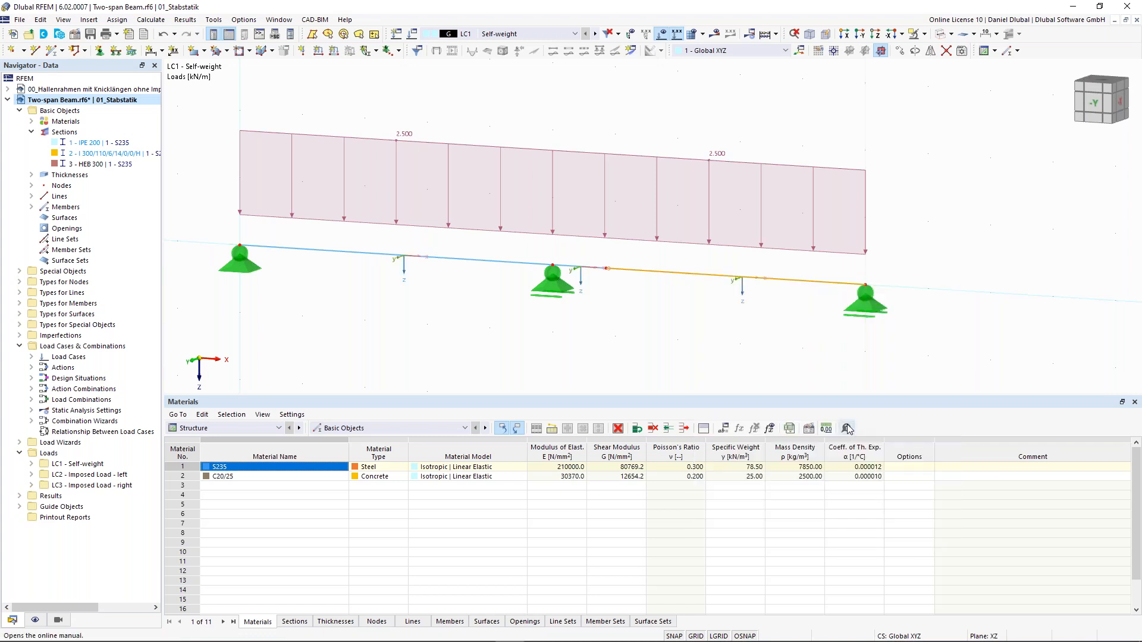
right_click(720, 279)
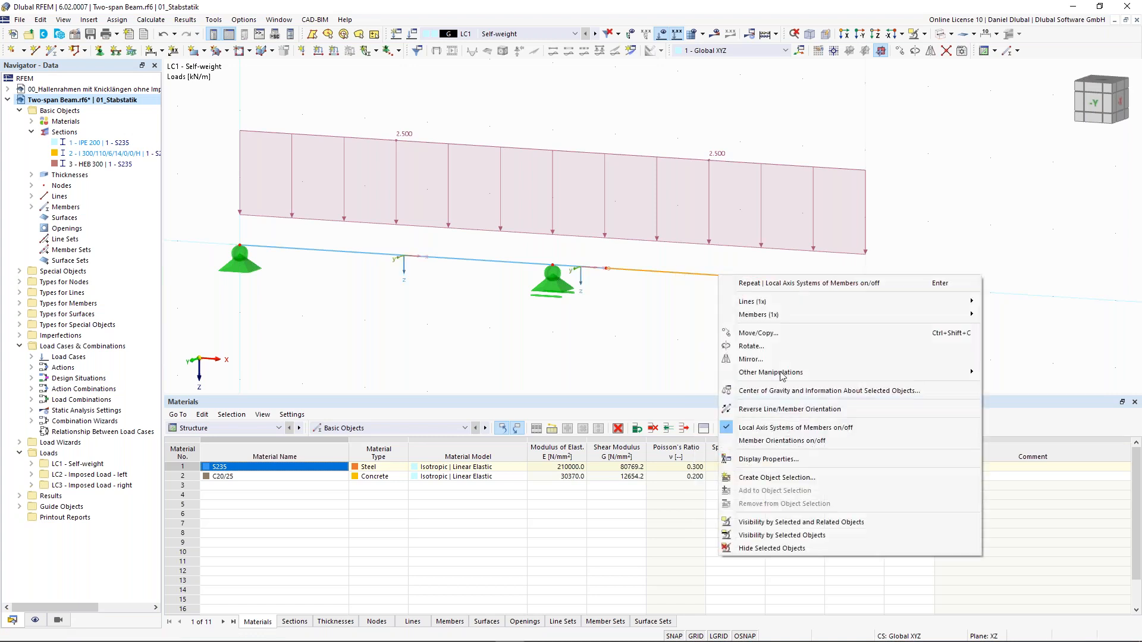
click(791, 438)
scroll(757, 273, up, 2)
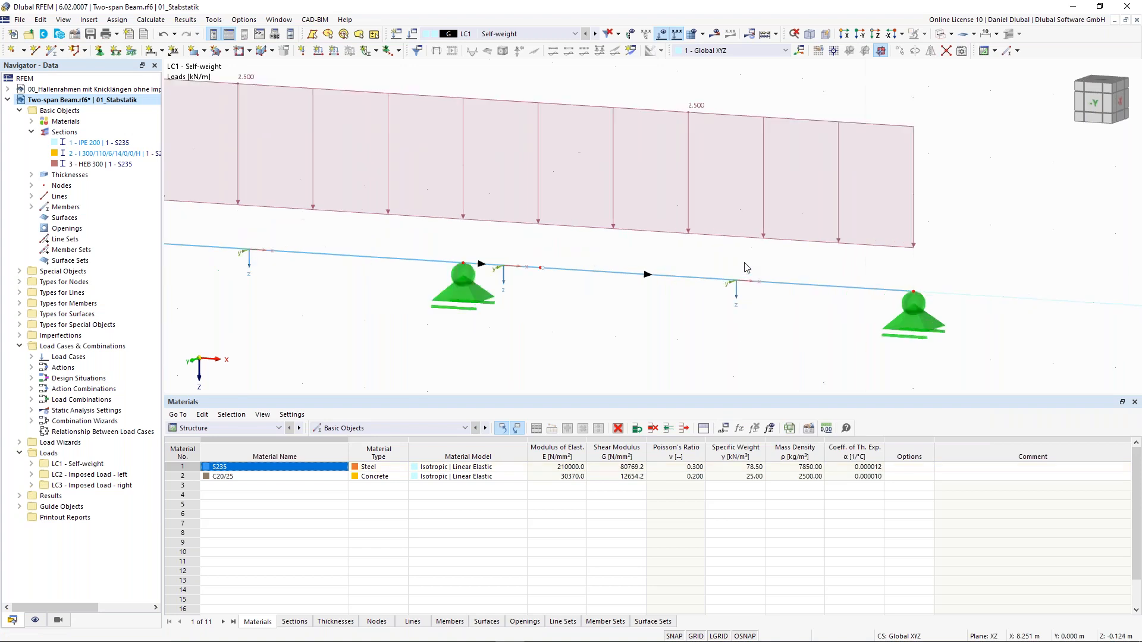
middle_drag(667, 259, 649, 253)
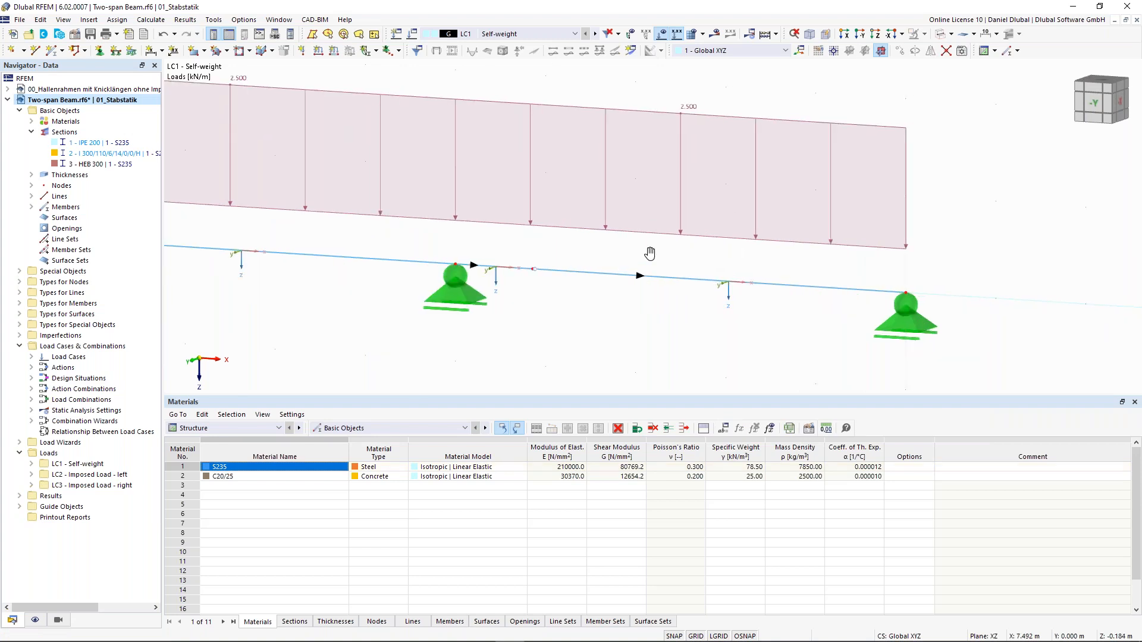
- Calculate load case LC1 - Self-weight for the hinged two-span beam and display its results
middle_drag(650, 253, 611, 246)
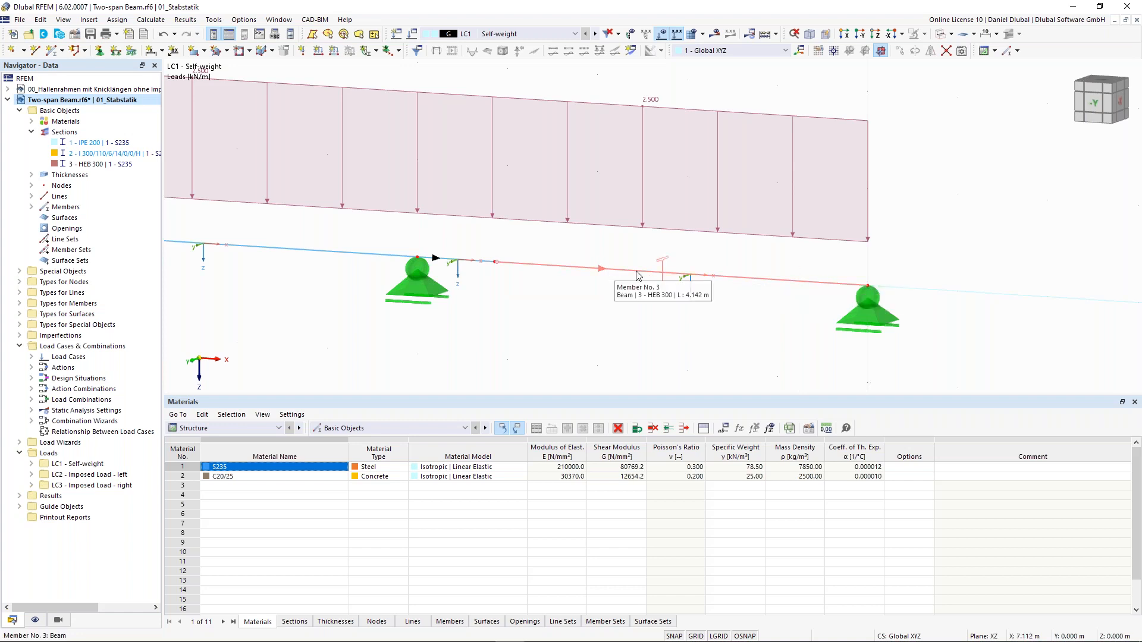
ctrl+middle_drag(696, 274, 704, 277)
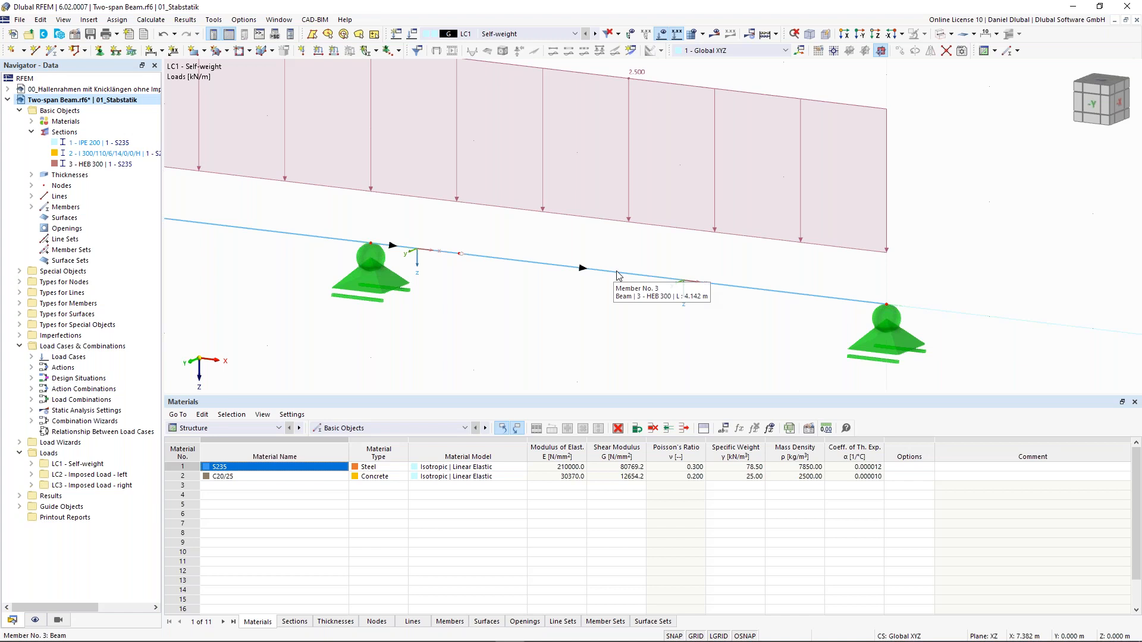
scroll(534, 245, down, 5)
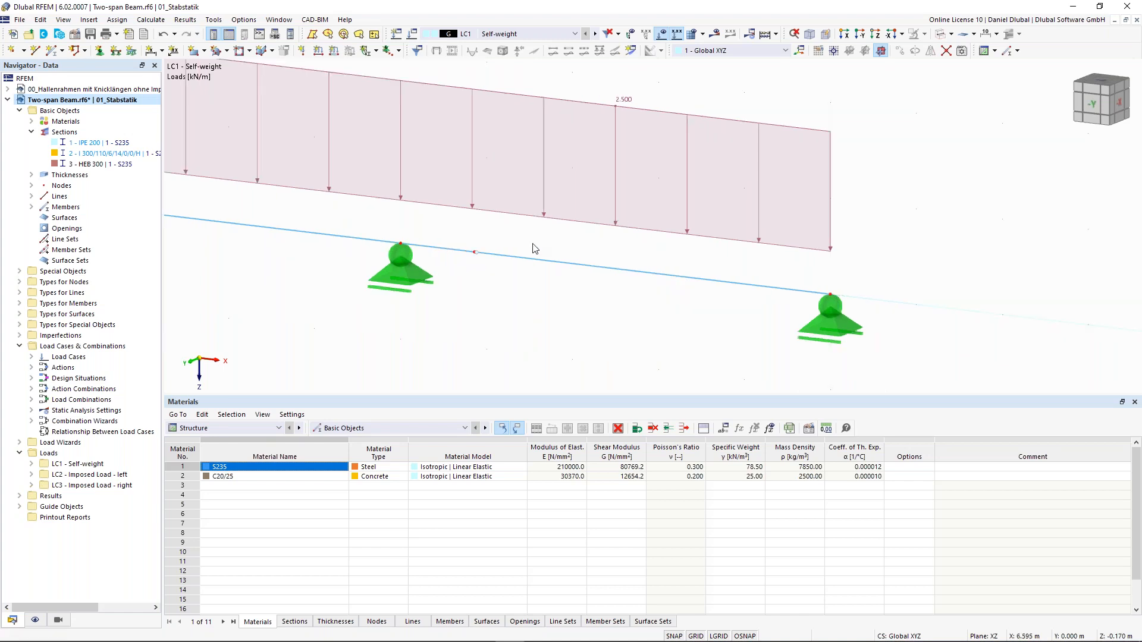
middle_drag(533, 141, 613, 178)
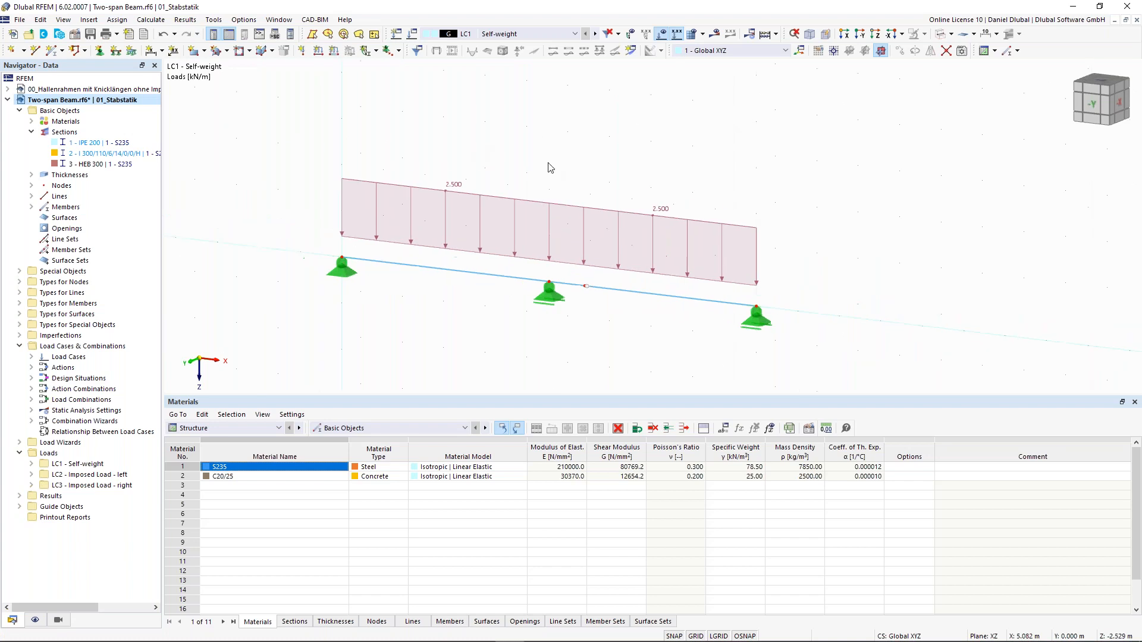
scroll(550, 169, down, 2)
click(714, 34)
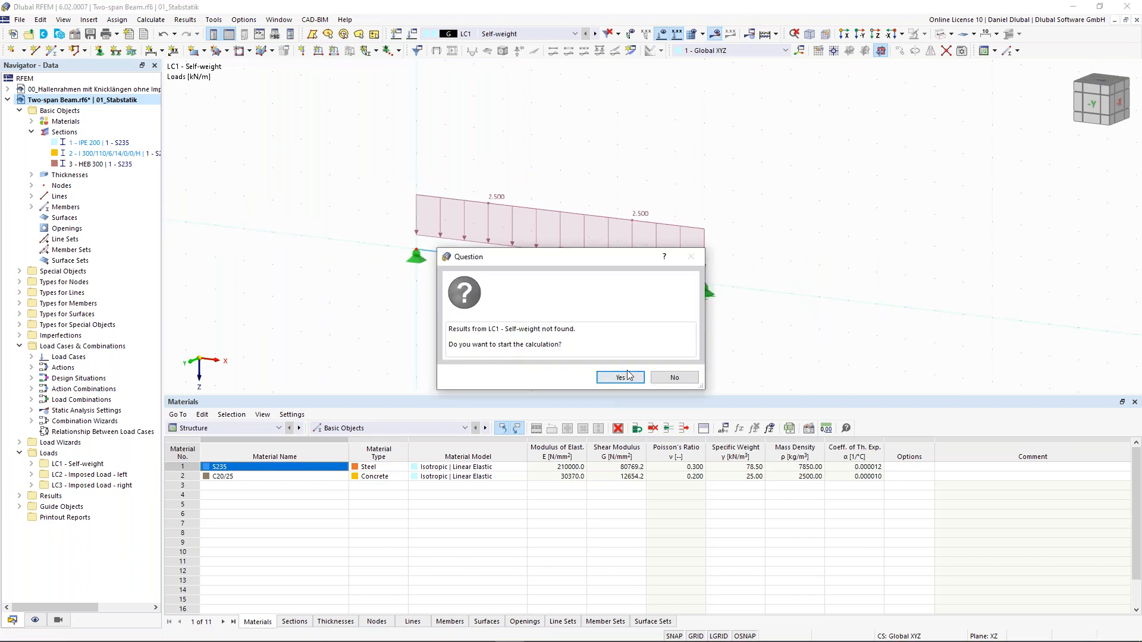
click(620, 377)
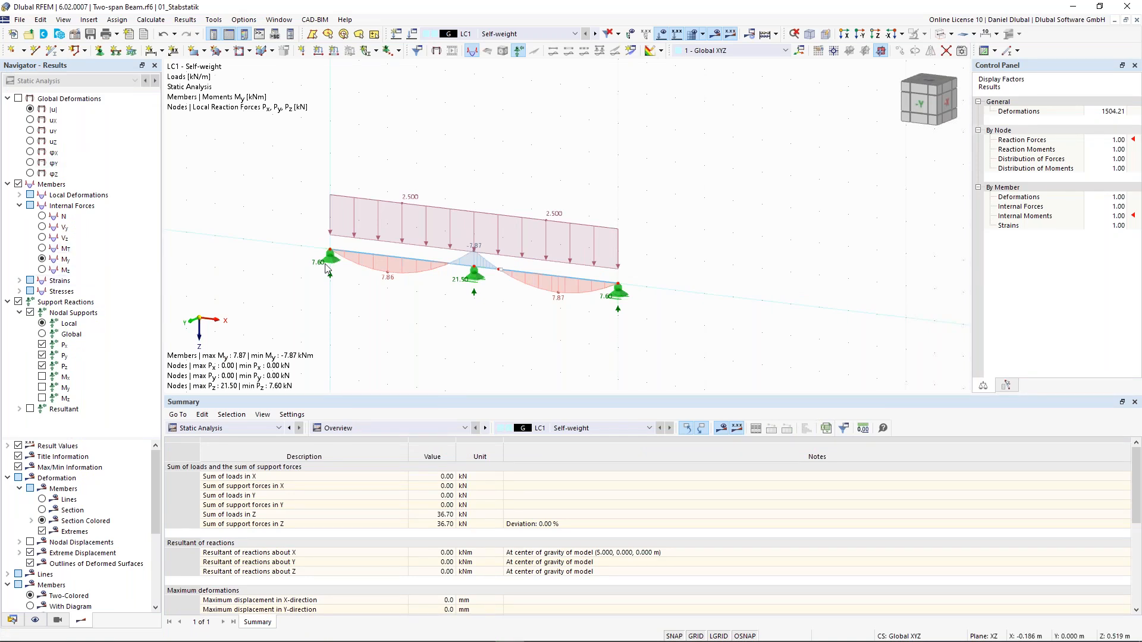
- Examine the bending moment My in both spans, over the middle support and at the member hinge
scroll(325, 269, up, 5)
middle_drag(721, 257, 625, 243)
scroll(661, 258, up, 2)
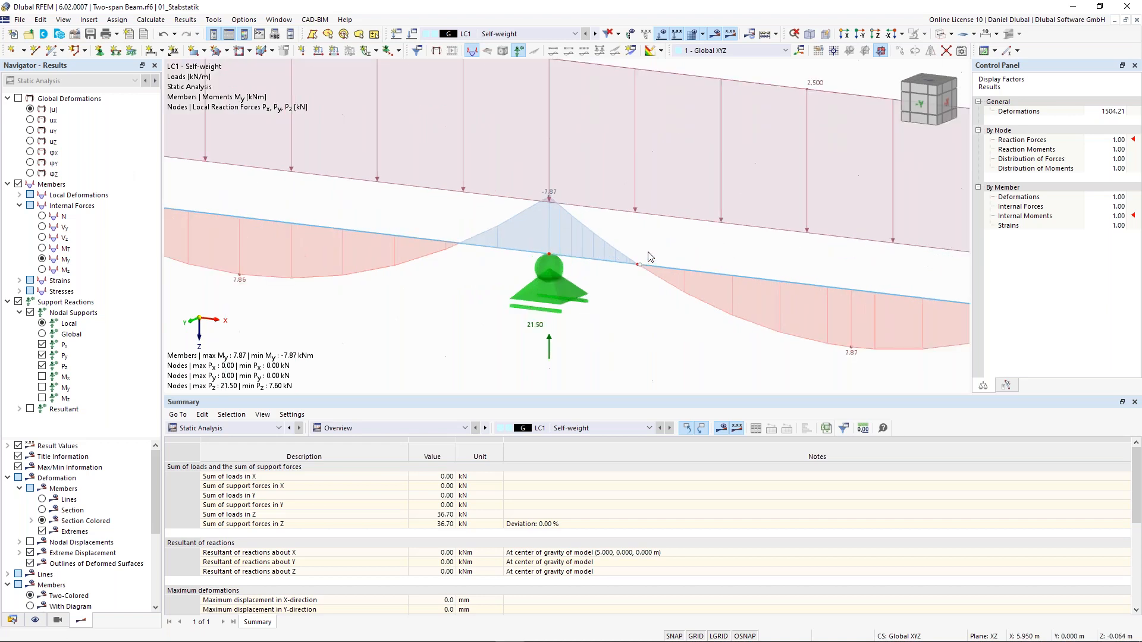
scroll(648, 257, down, 1)
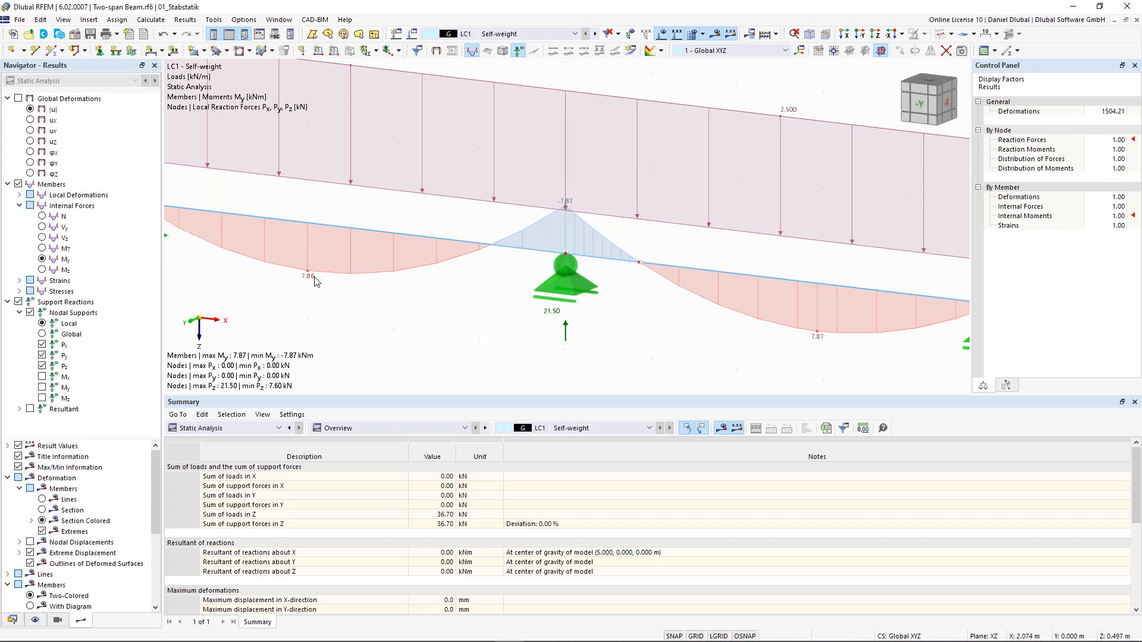
scroll(561, 203, down, 2)
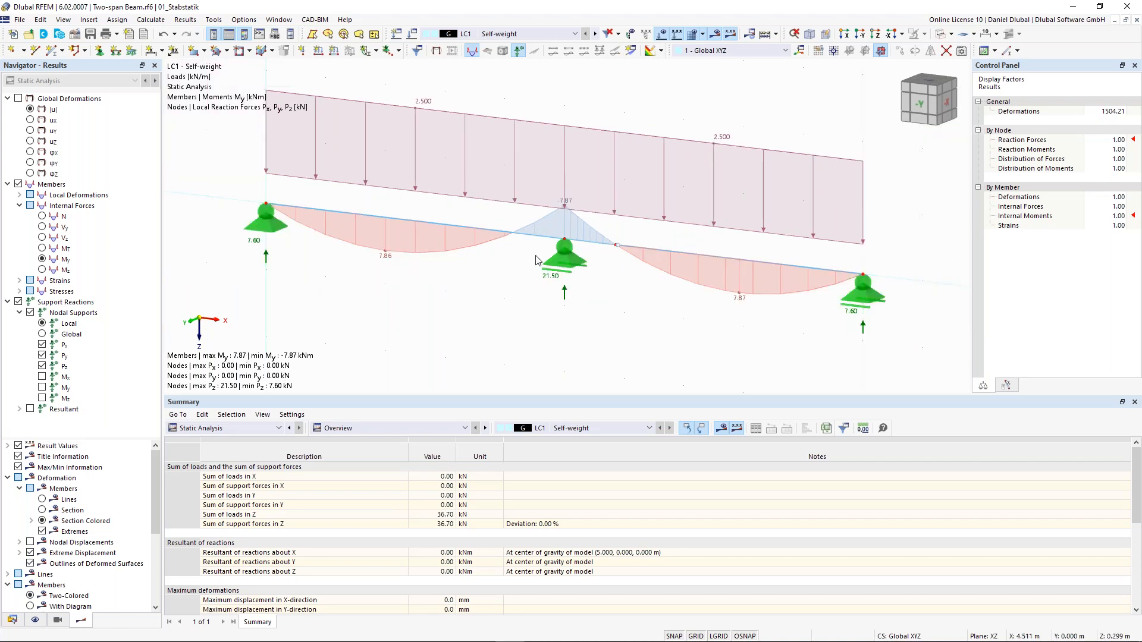
scroll(535, 256, down, 1)
middle_drag(631, 102, 598, 126)
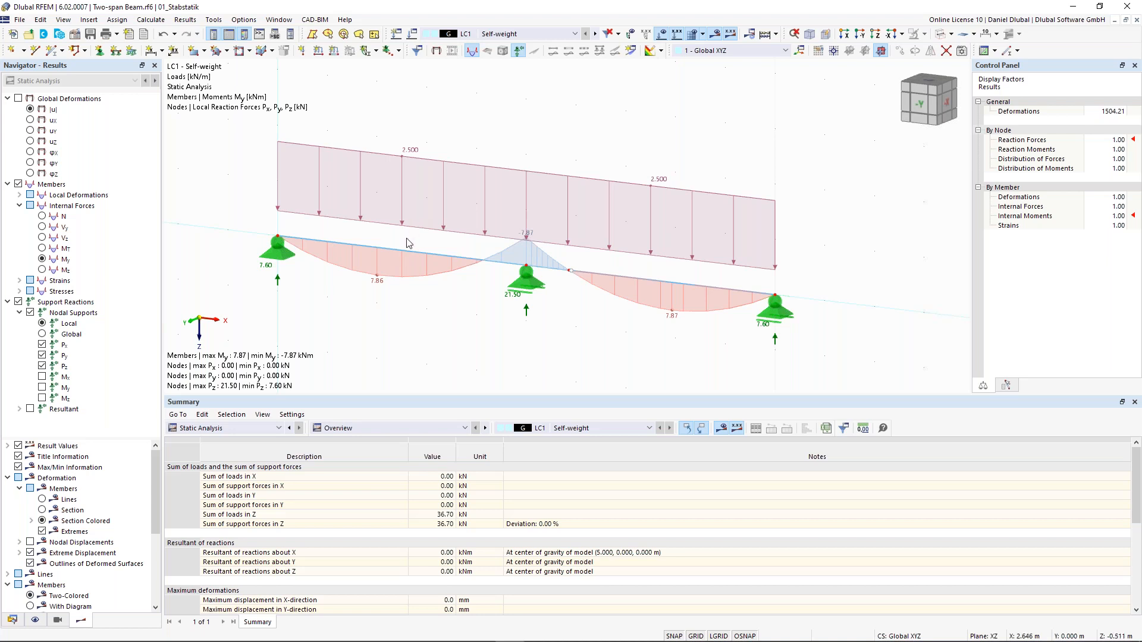
middle_drag(405, 236, 389, 246)
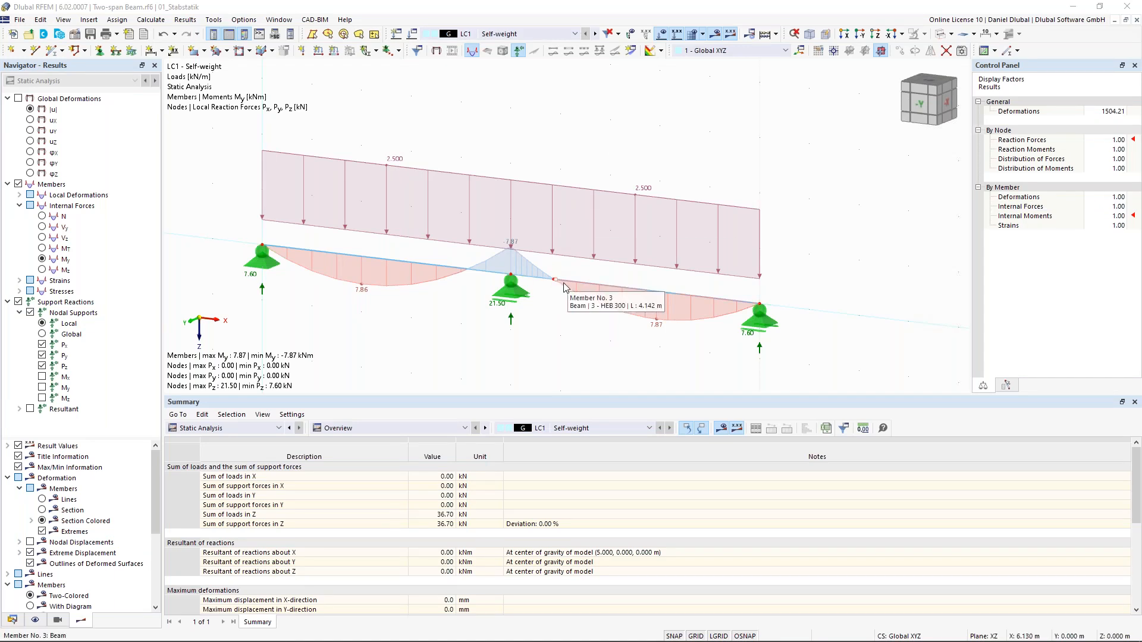
scroll(558, 285, up, 2)
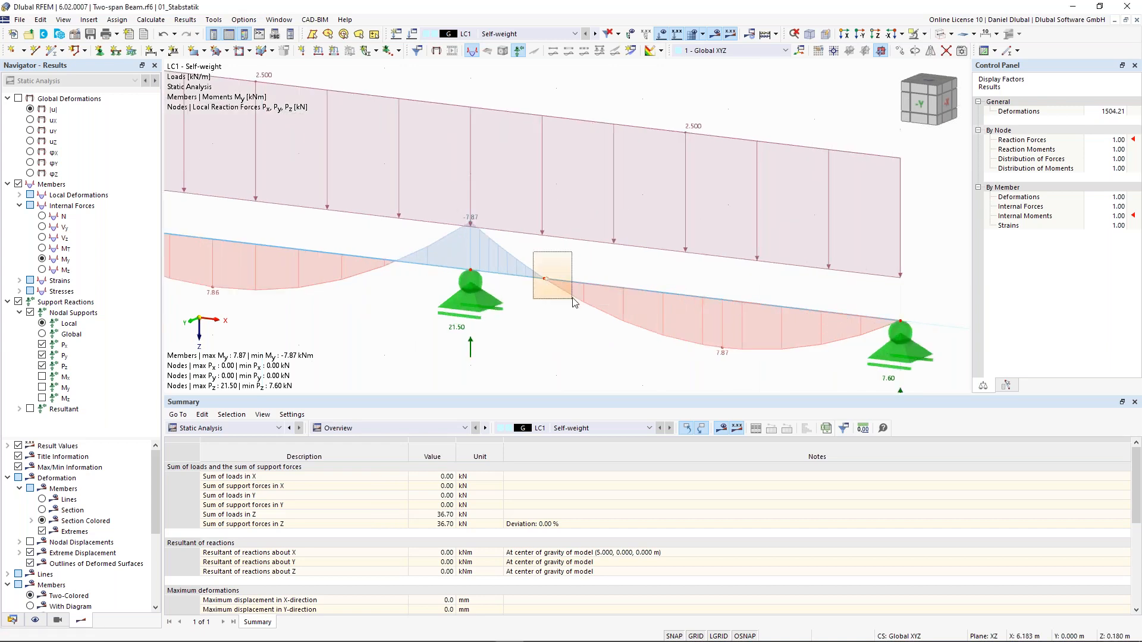
scroll(587, 252, down, 3)
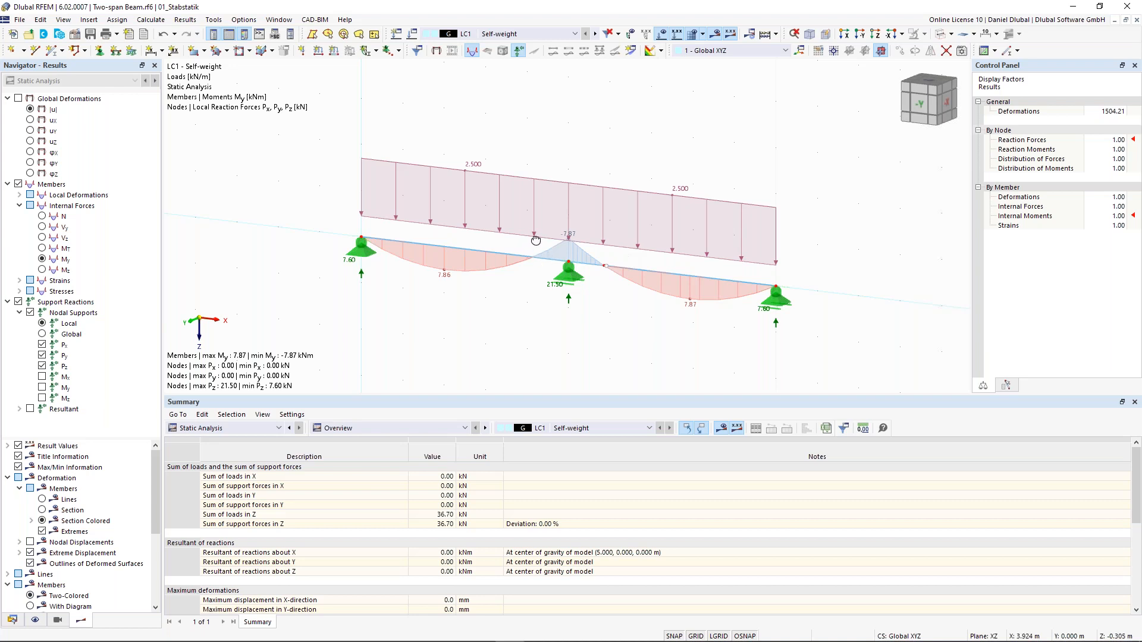
scroll(535, 239, up, 3)
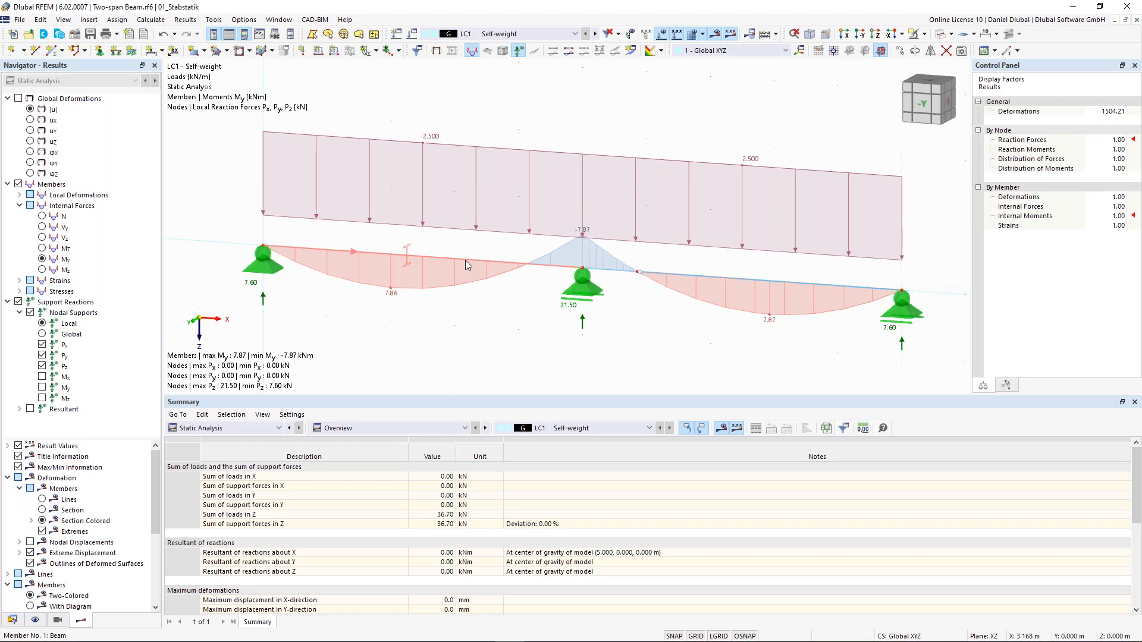
- Open the global parameters for editing and create a first parameter named L in the unit group Lengths
click(466, 265)
click(629, 273)
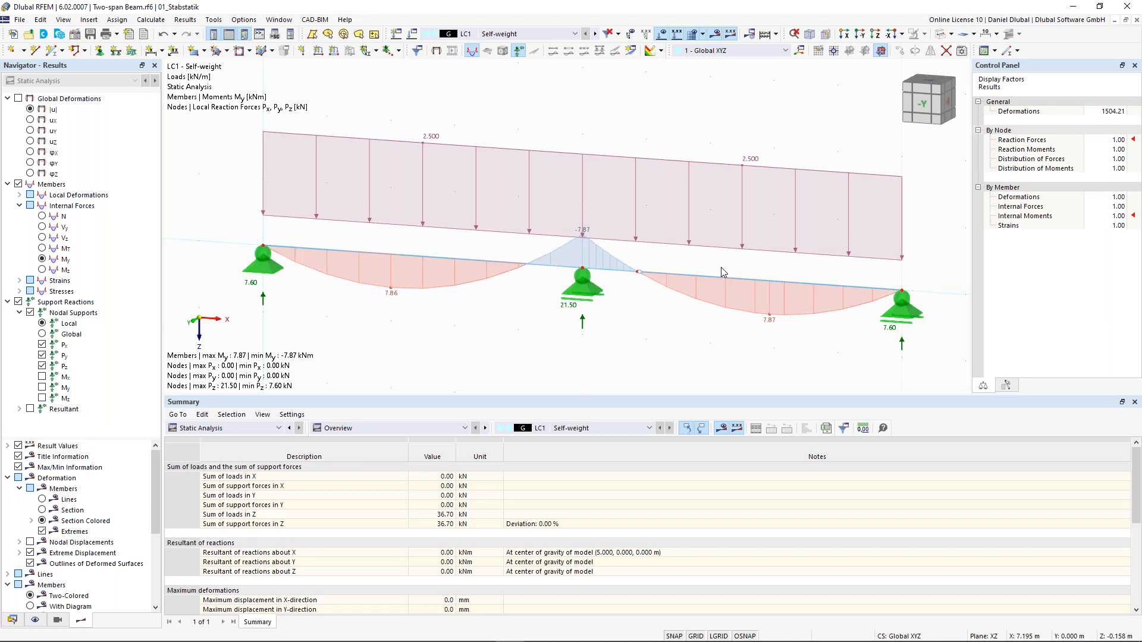
click(721, 428)
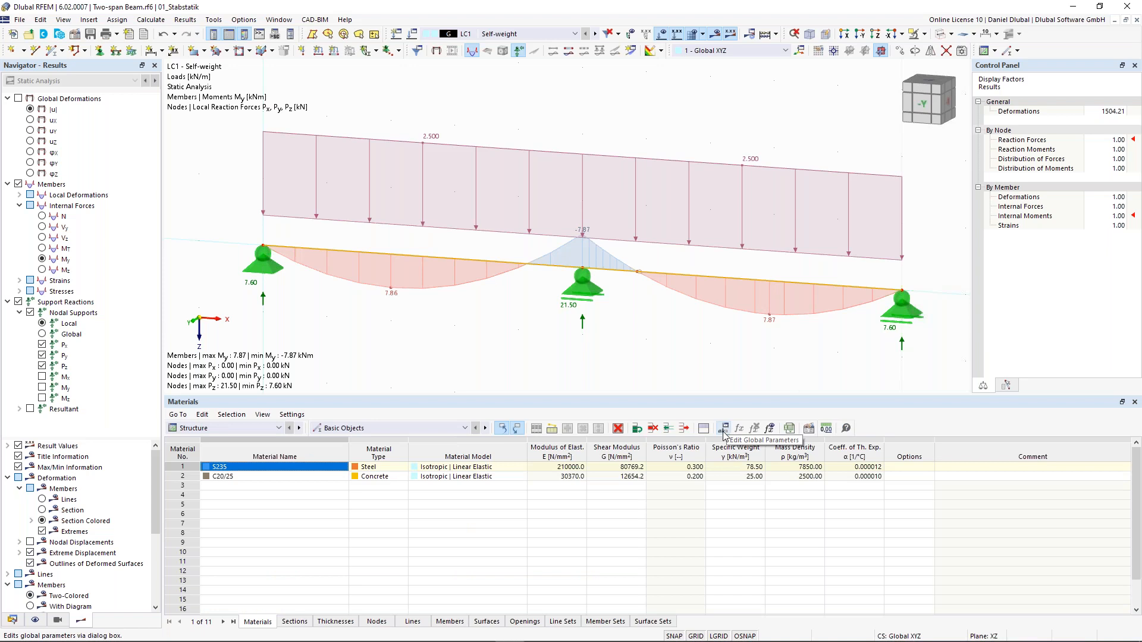
click(724, 430)
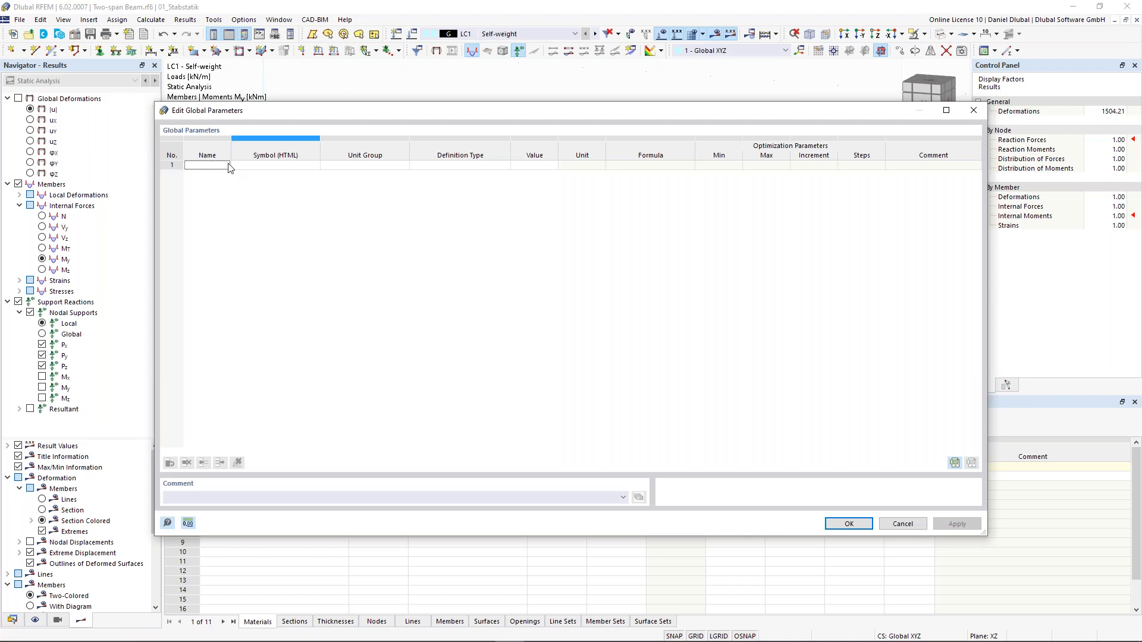
click(209, 166)
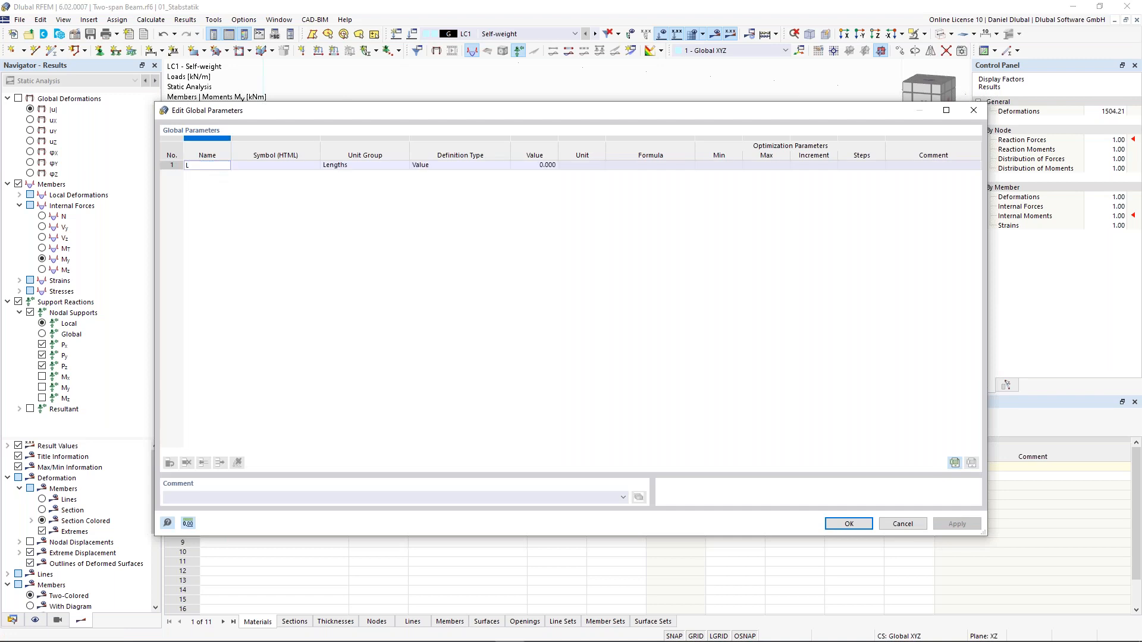
key(Tab)
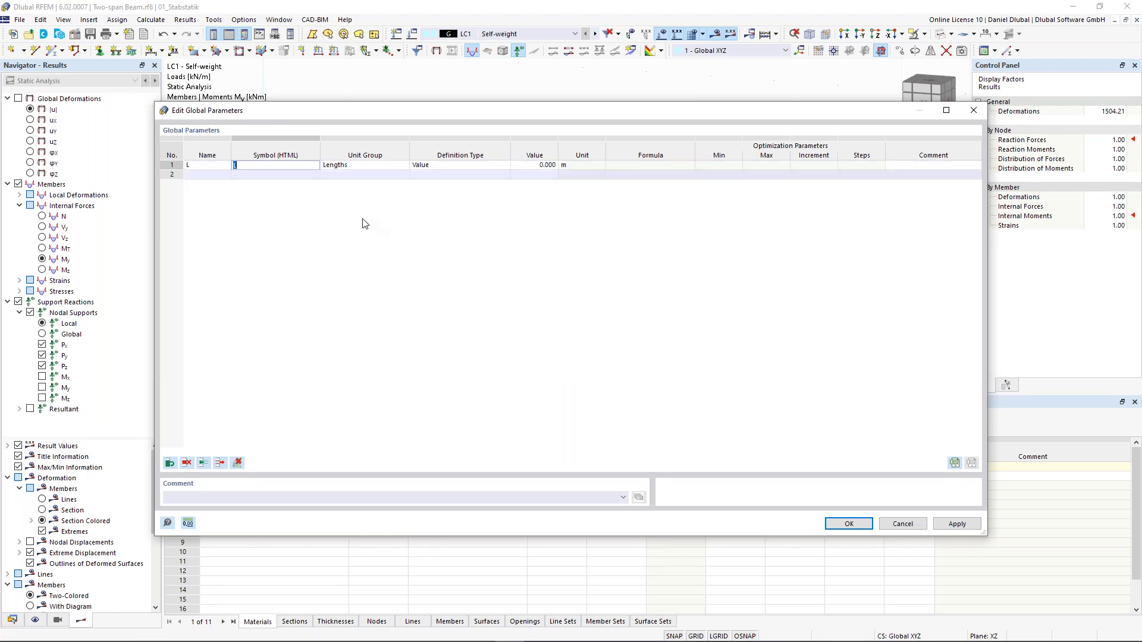
click(373, 166)
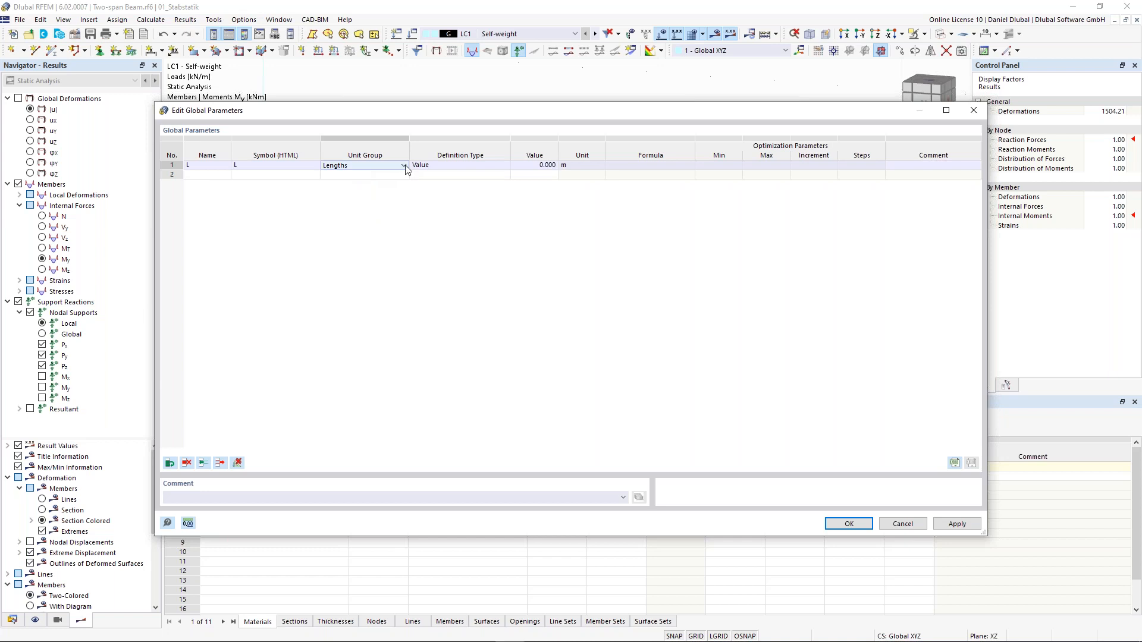
click(394, 166)
click(393, 167)
- Define parameter L by value as 5 m and give it the comment Length
click(448, 167)
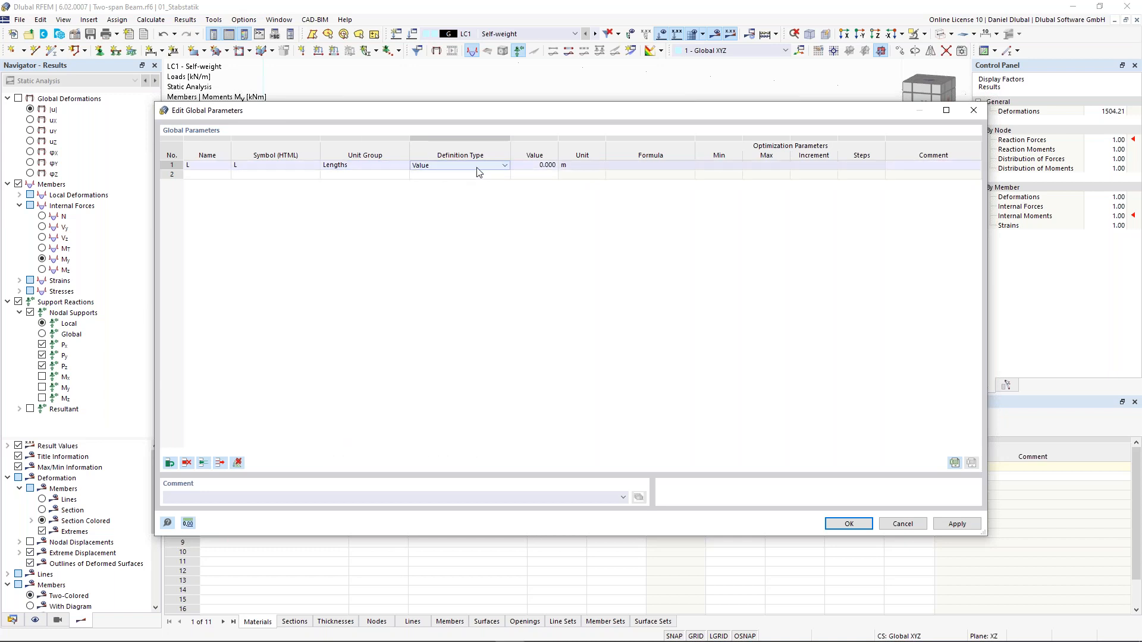
click(493, 166)
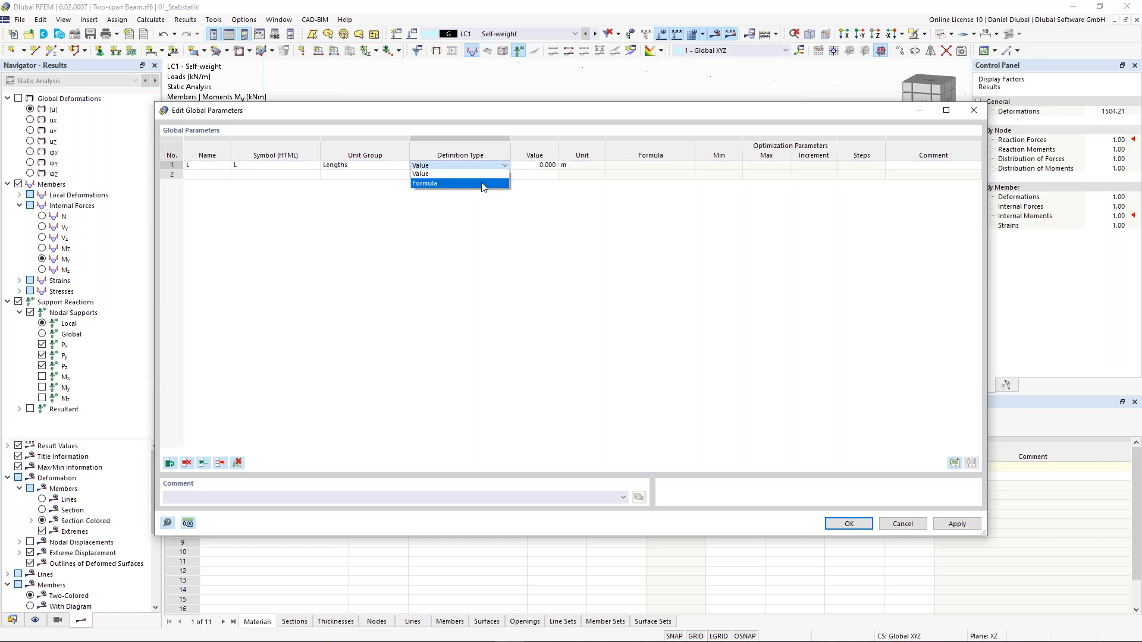
click(501, 173)
click(538, 166)
text(5)
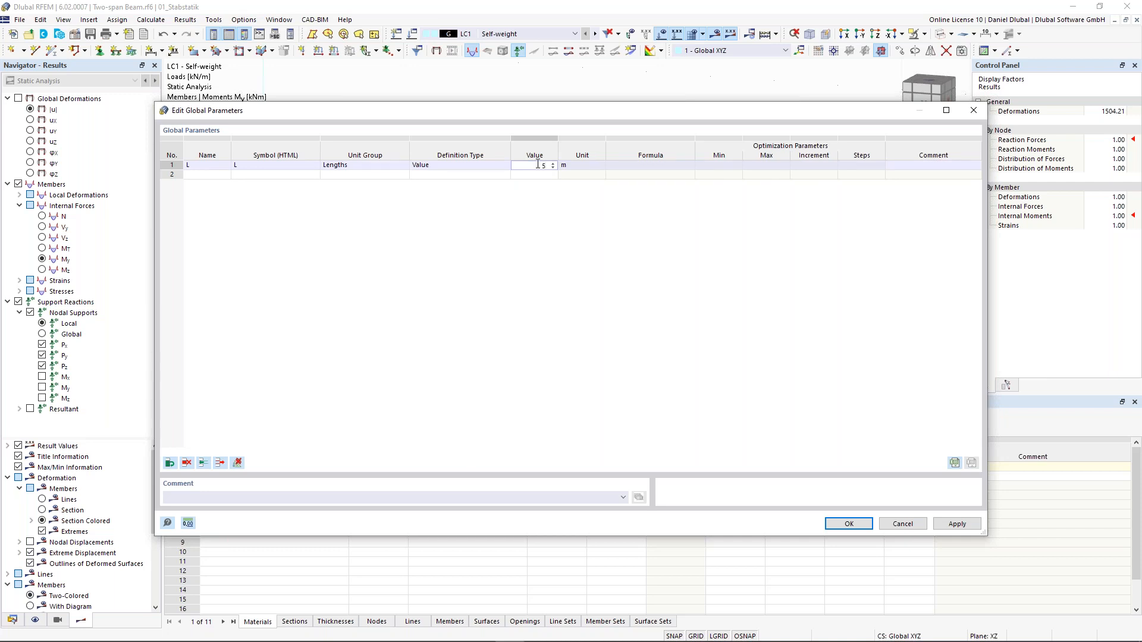
key(Return)
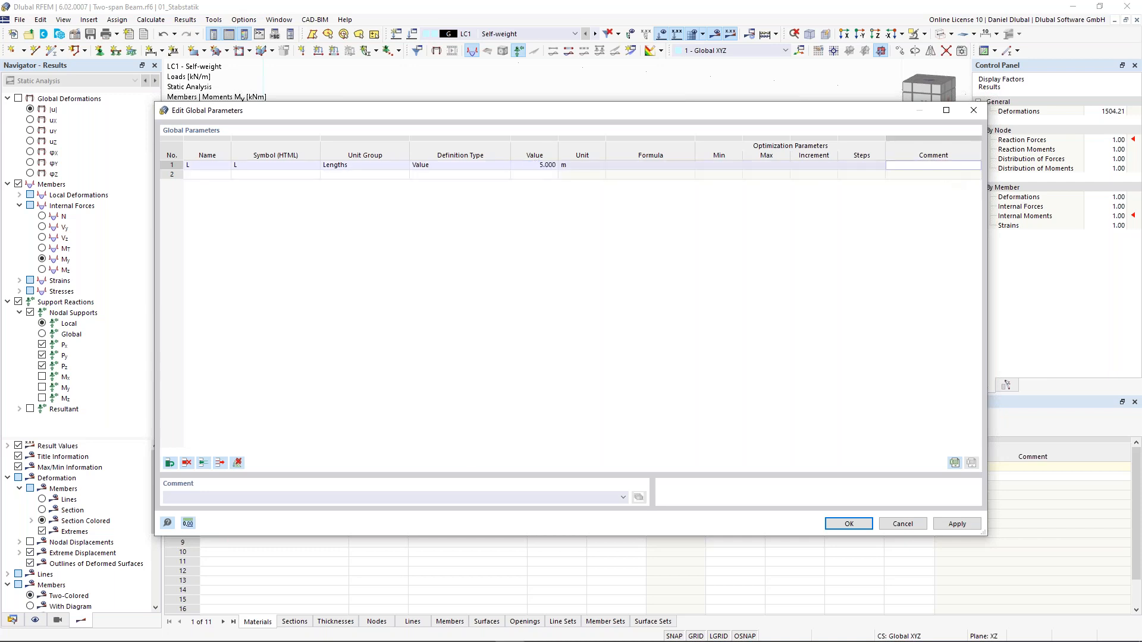
text(Length)
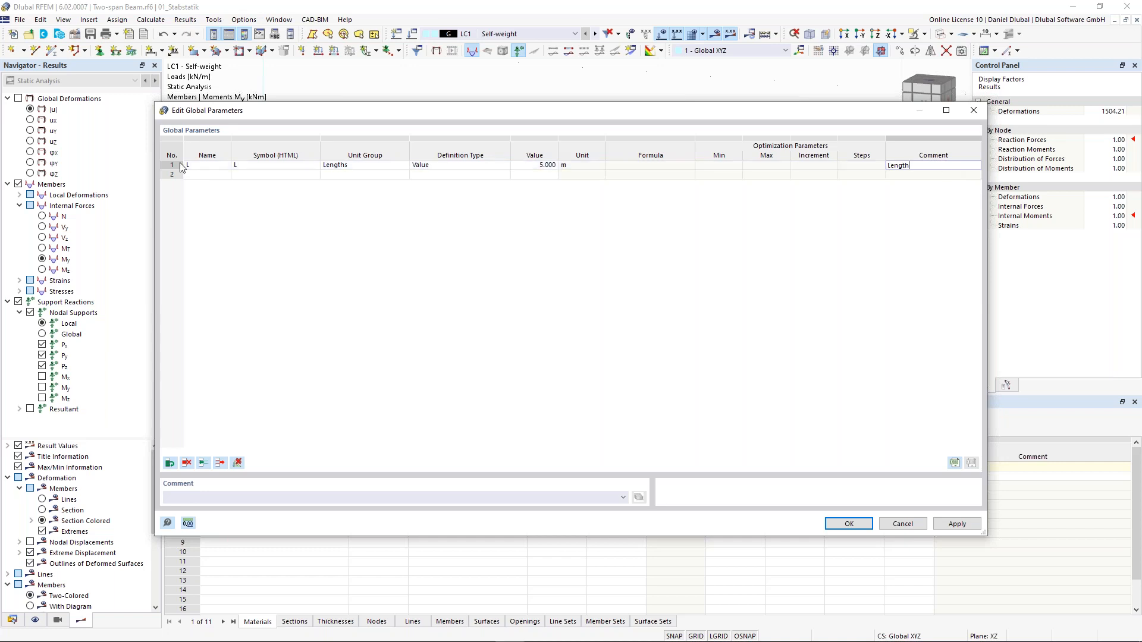
click(914, 174)
- Add a second global parameter named e and assign it to the unit group Factors
click(206, 174)
drag(337, 111, 330, 317)
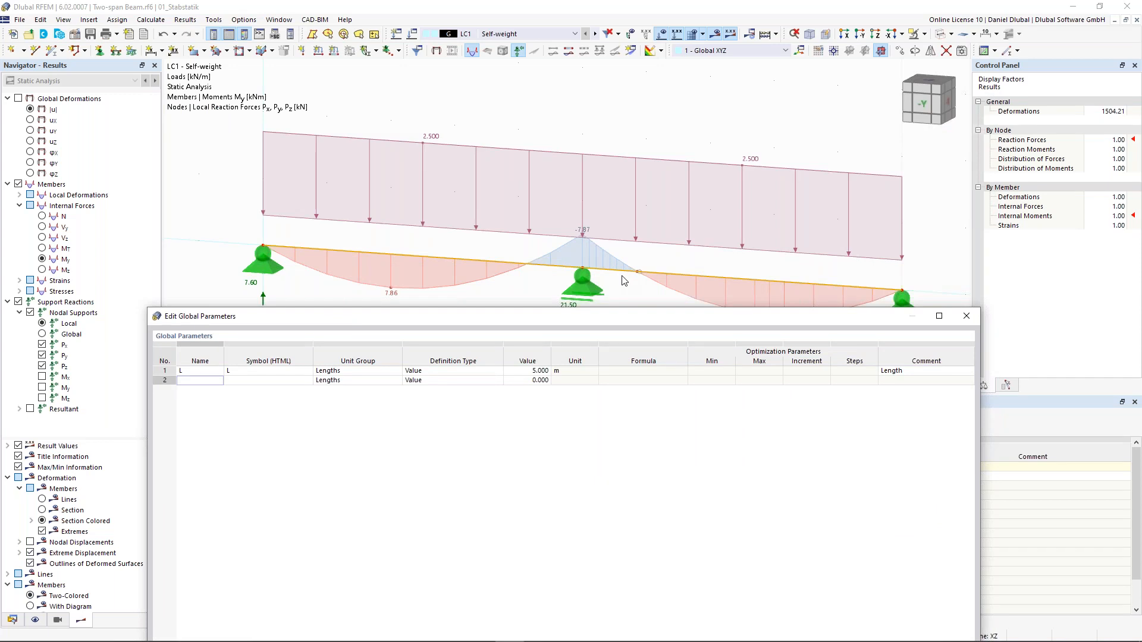
text(e)
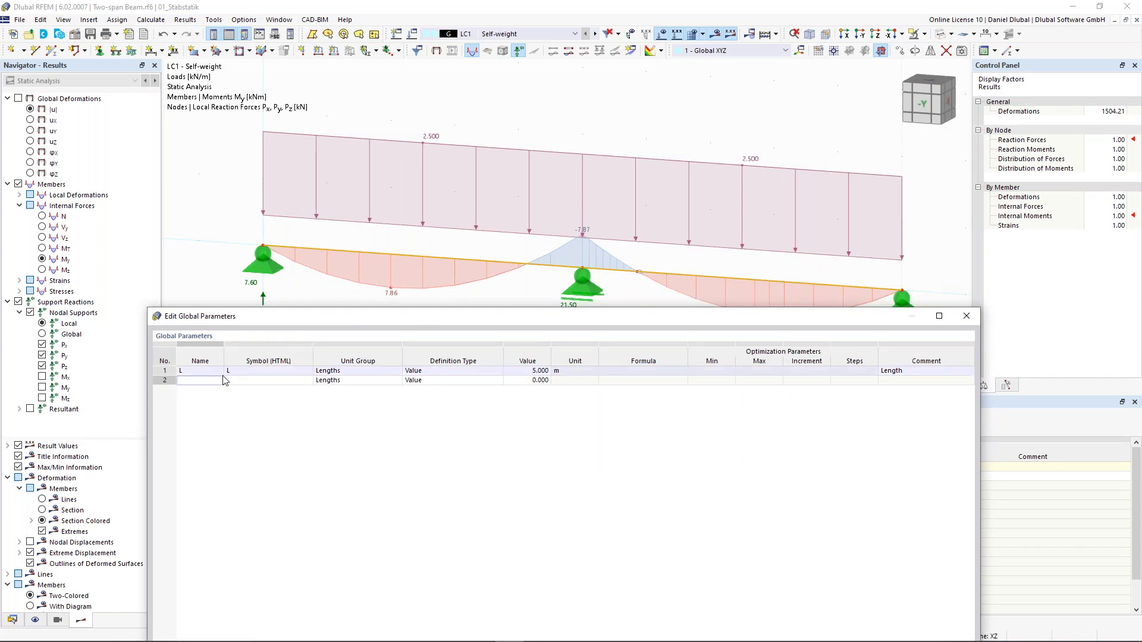
drag(262, 319, 262, 192)
key(Tab)
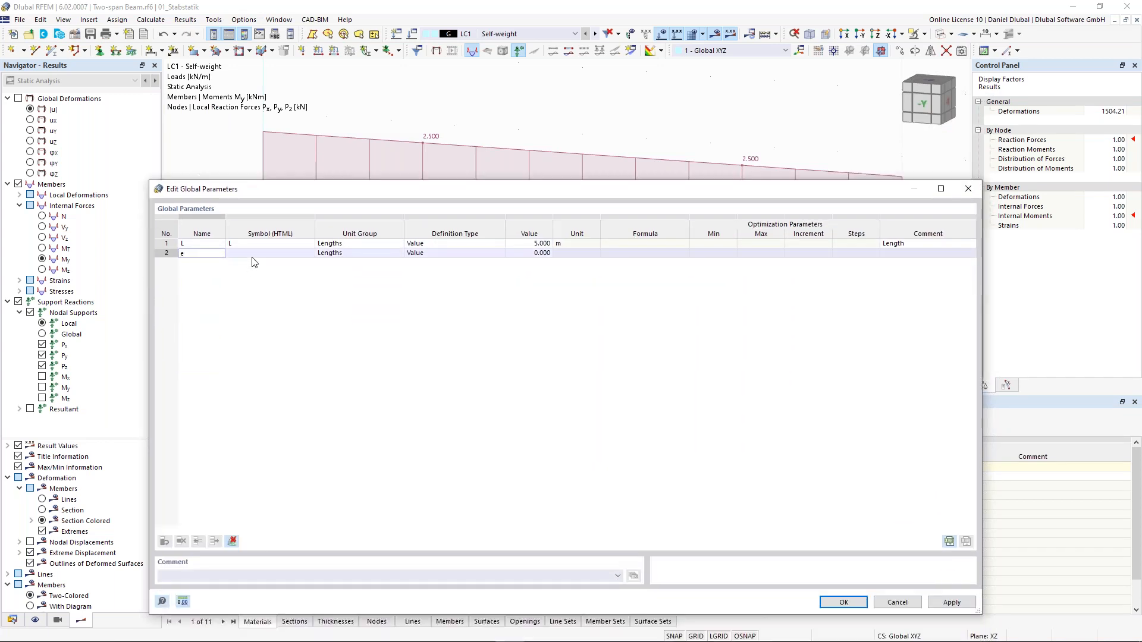
click(371, 254)
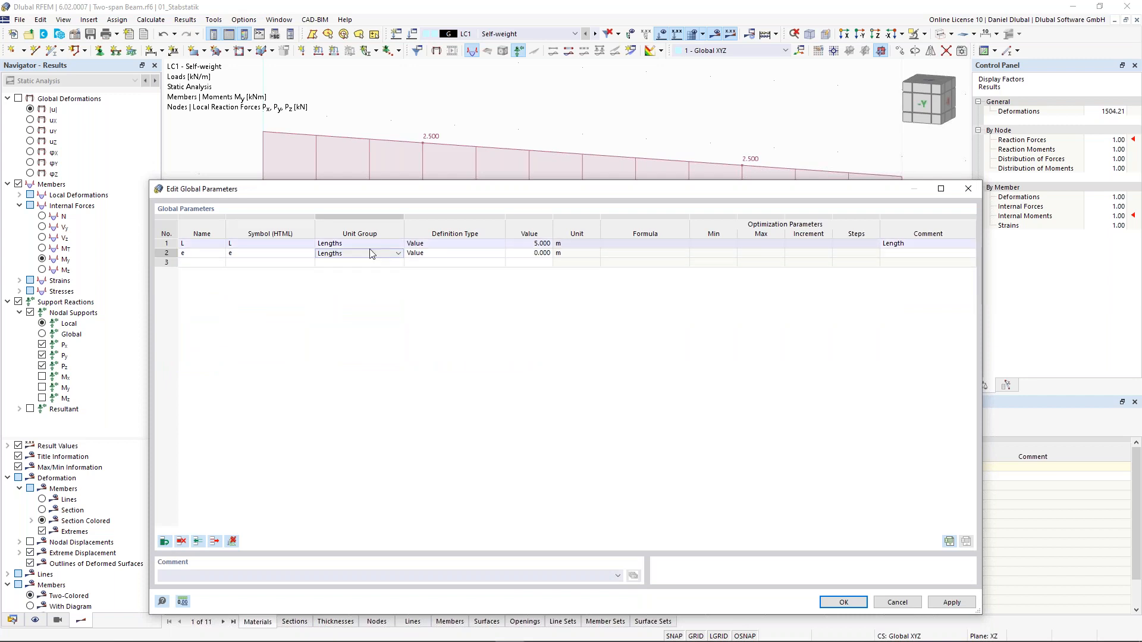
click(397, 256)
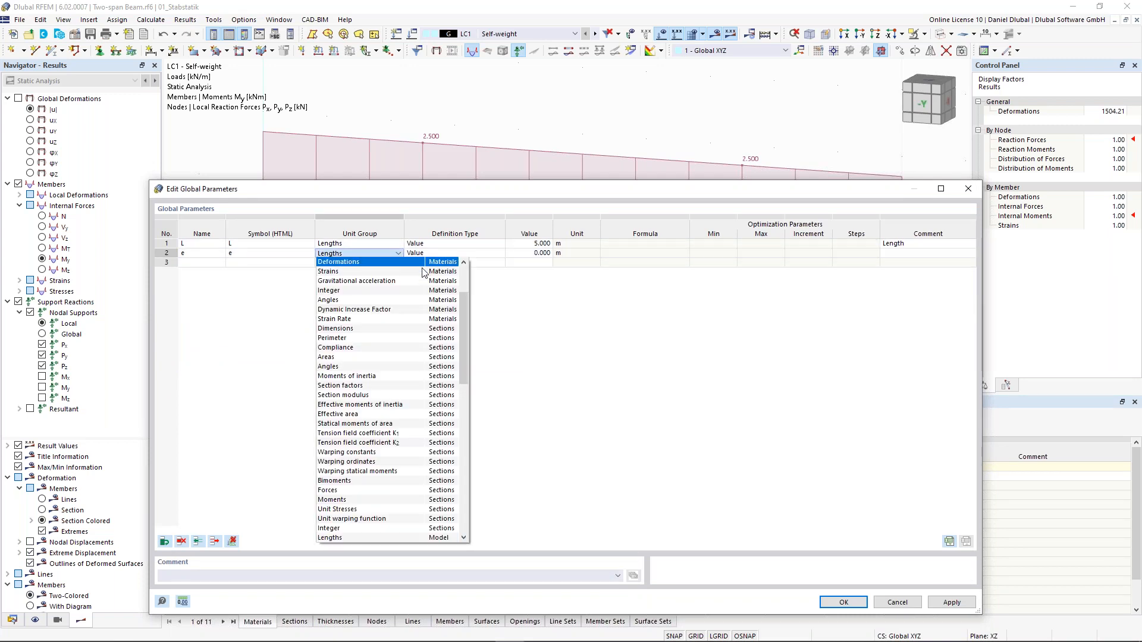
scroll(469, 265, up, 5)
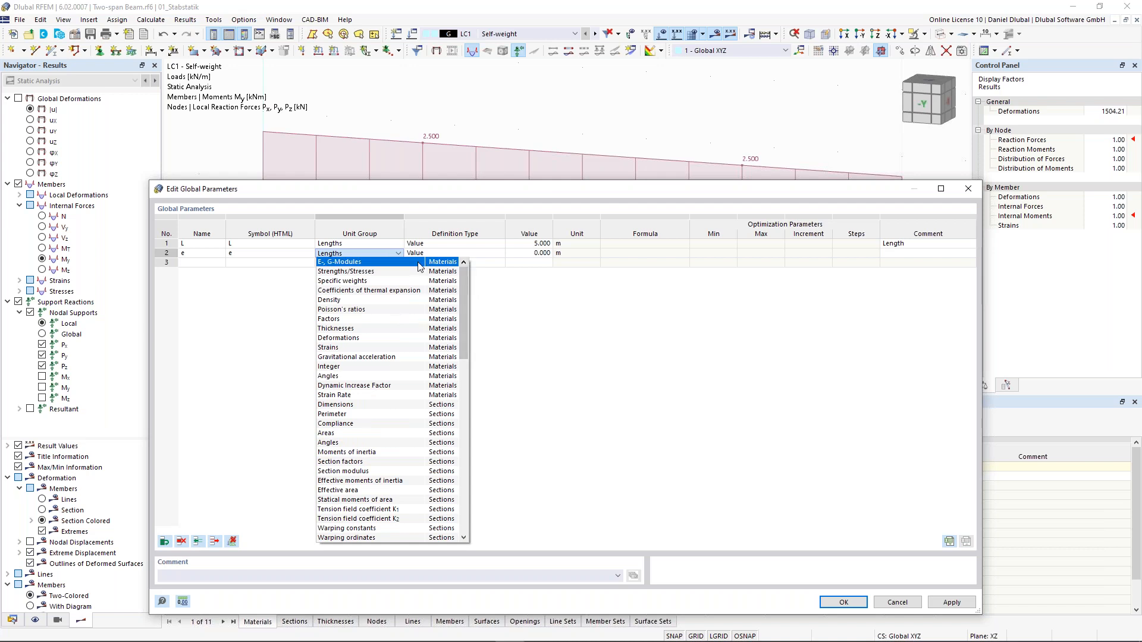
click(388, 320)
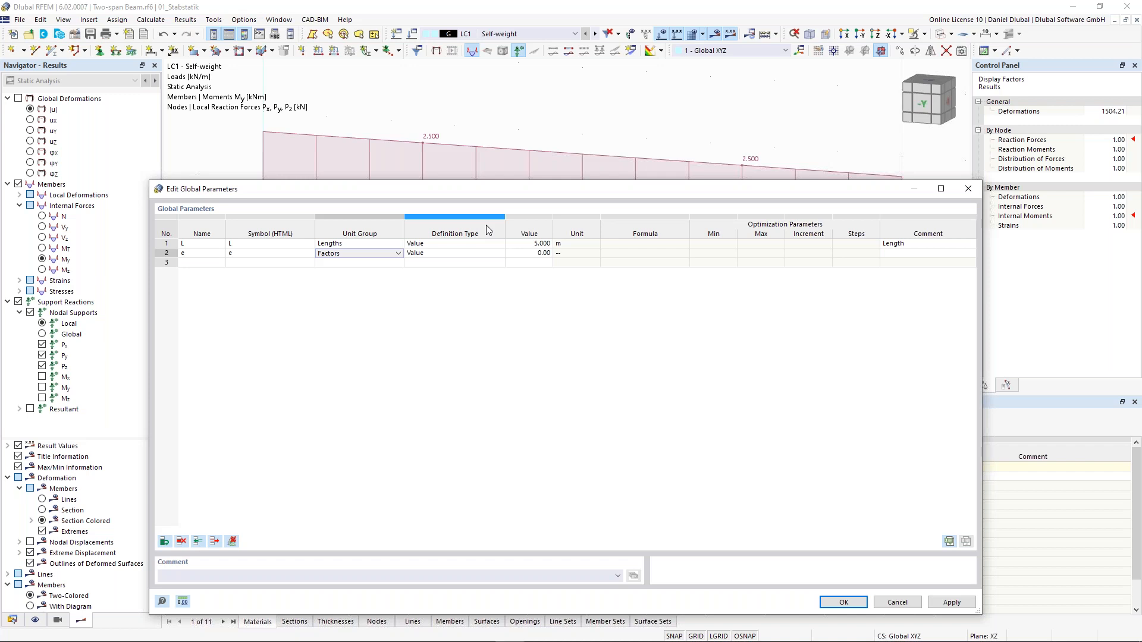
- Set parameter e to 0.1716 with the comment Factor and save the global parameters
click(531, 253)
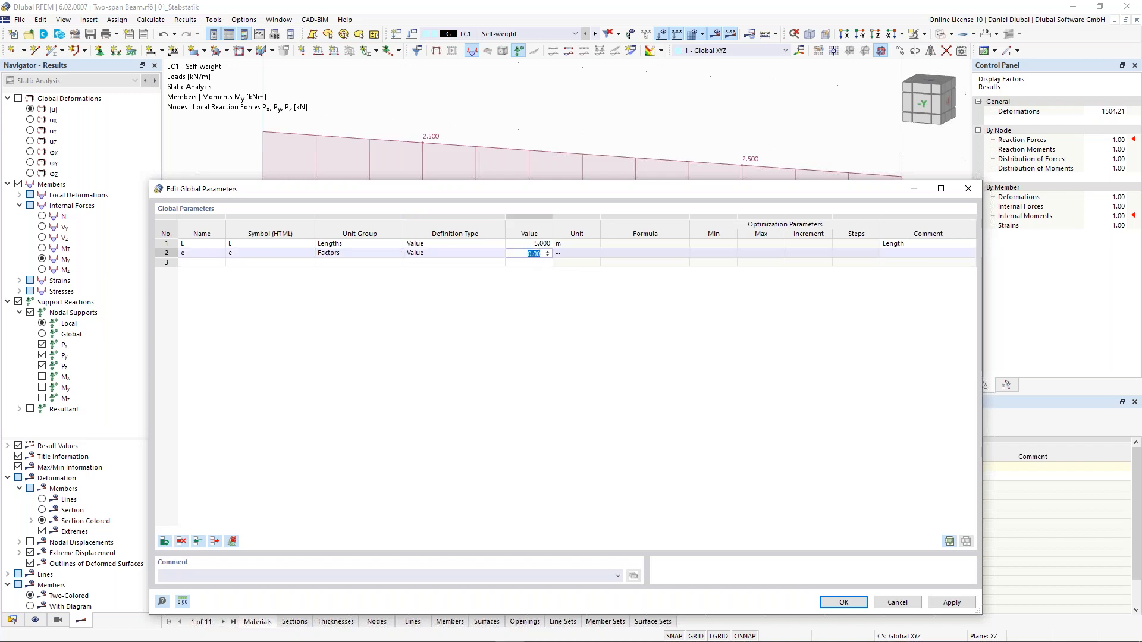
text(0.1716)
click(922, 253)
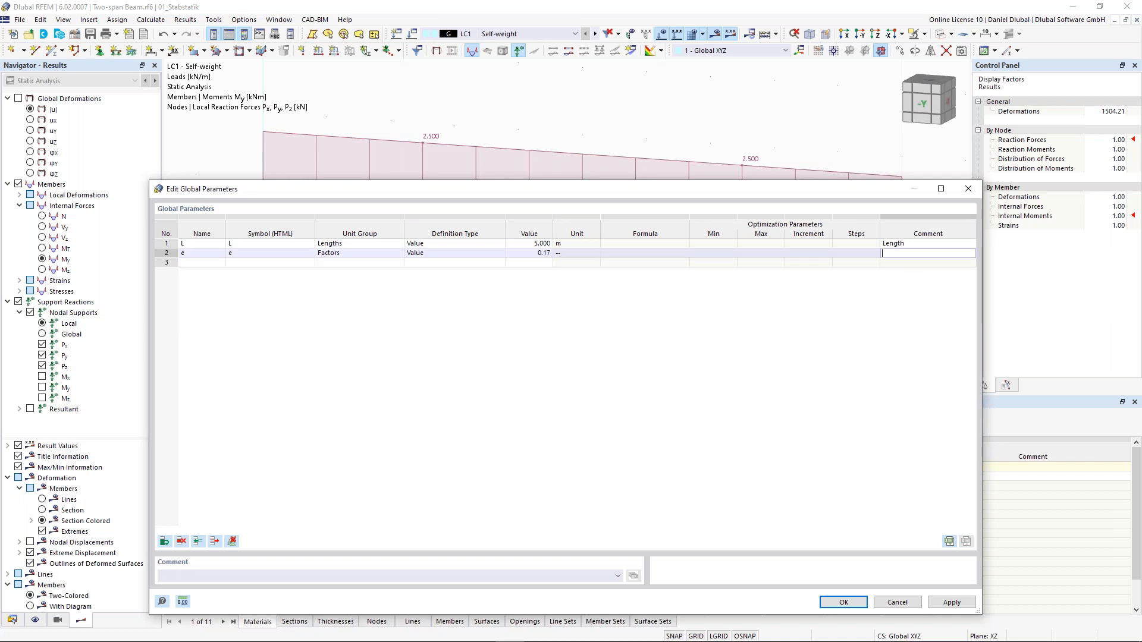
text(Factor)
click(842, 604)
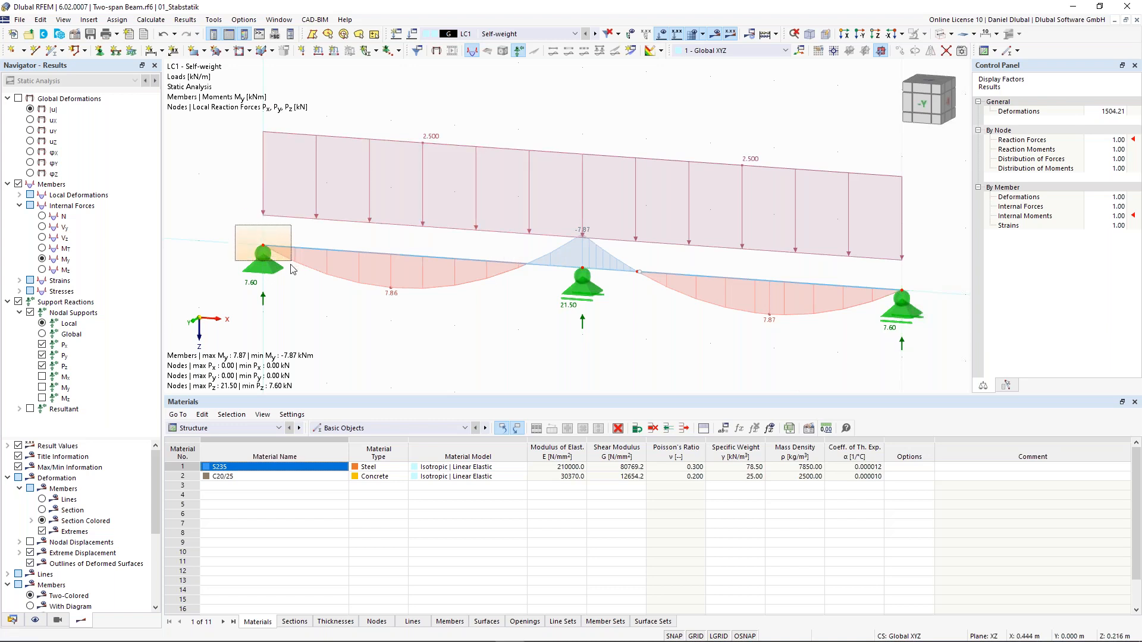
- Define the X-coordinate of the middle support node with the formula L
drag(239, 229, 288, 258)
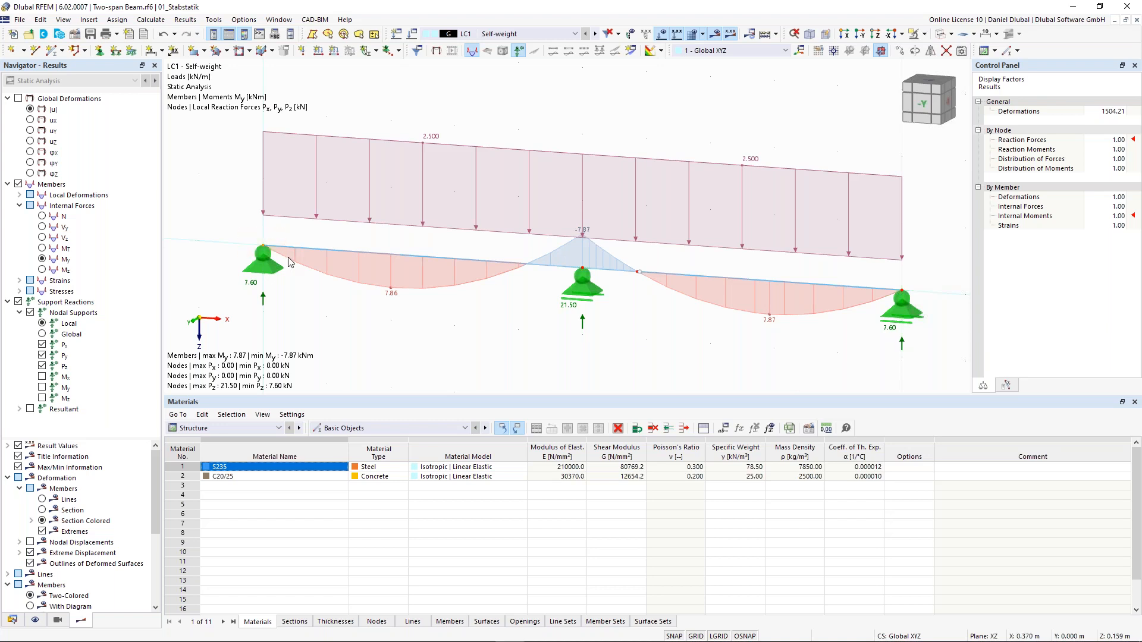
double_click(584, 273)
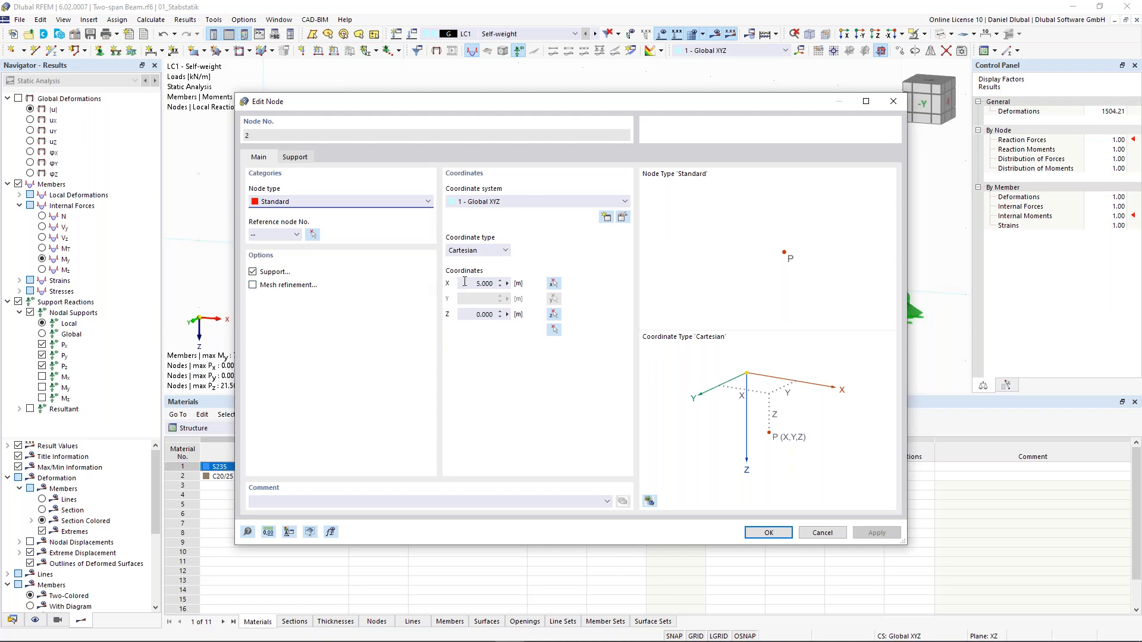
click(507, 283)
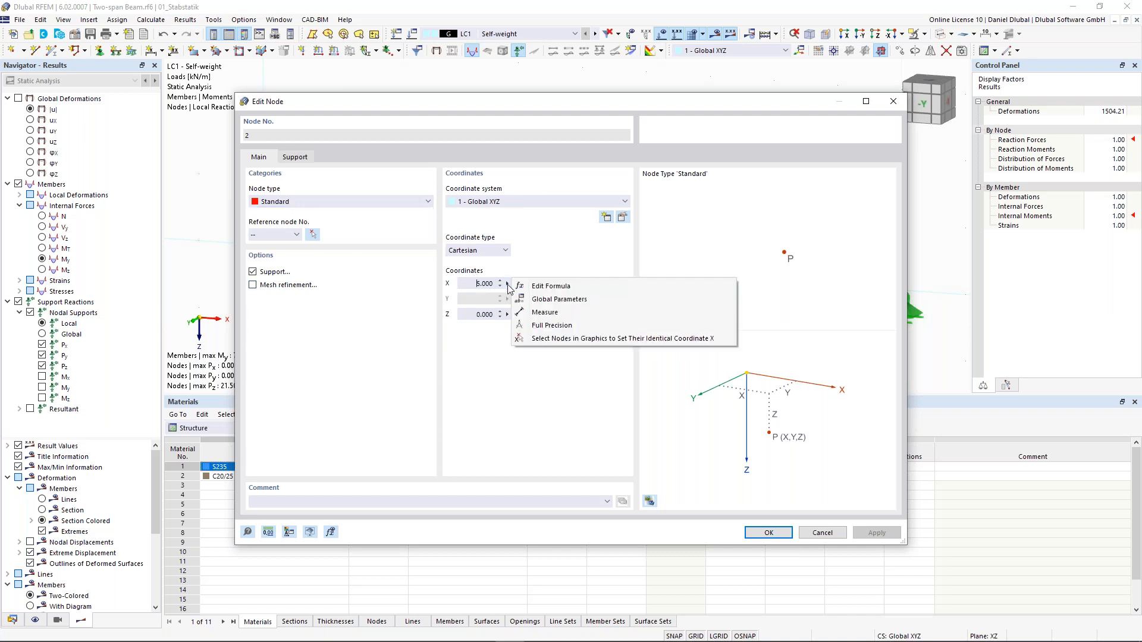
click(556, 288)
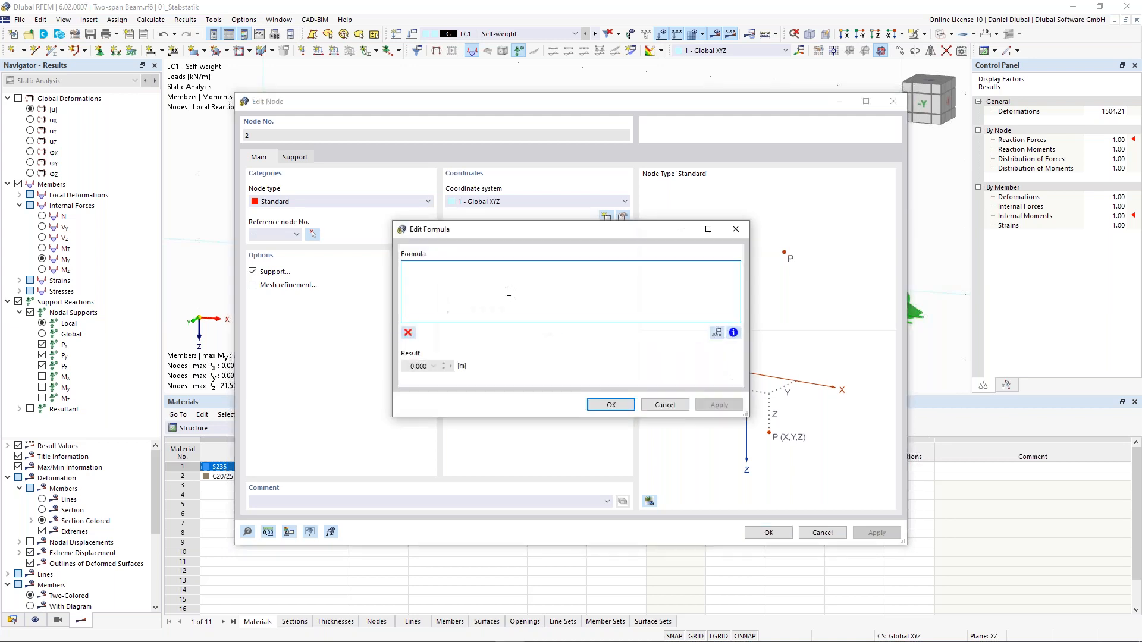
text(L)
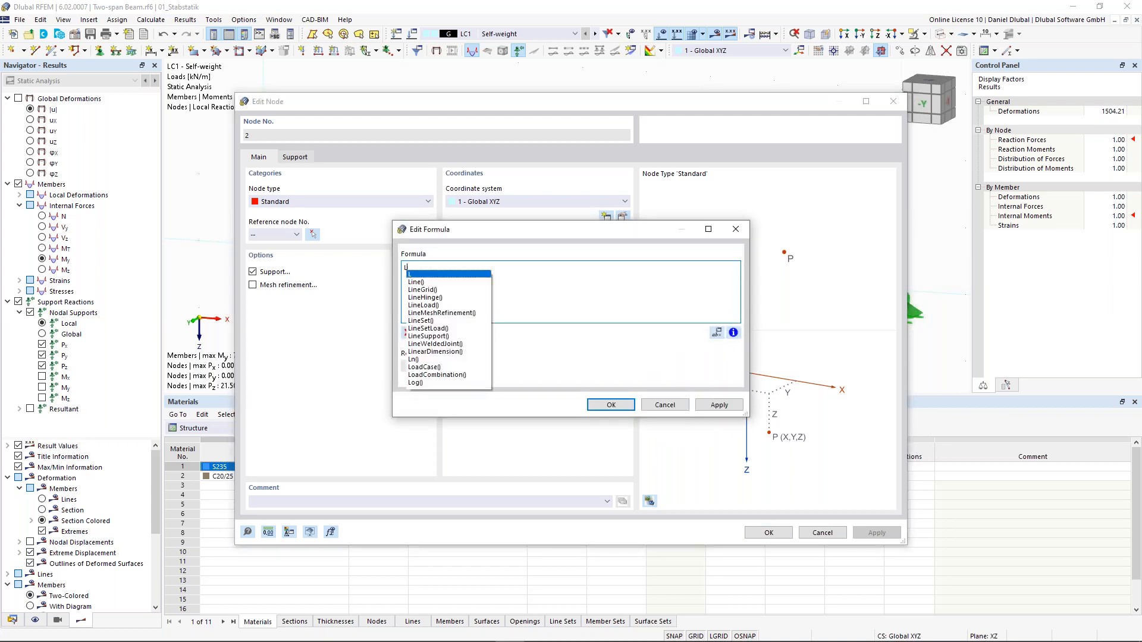
key(Escape)
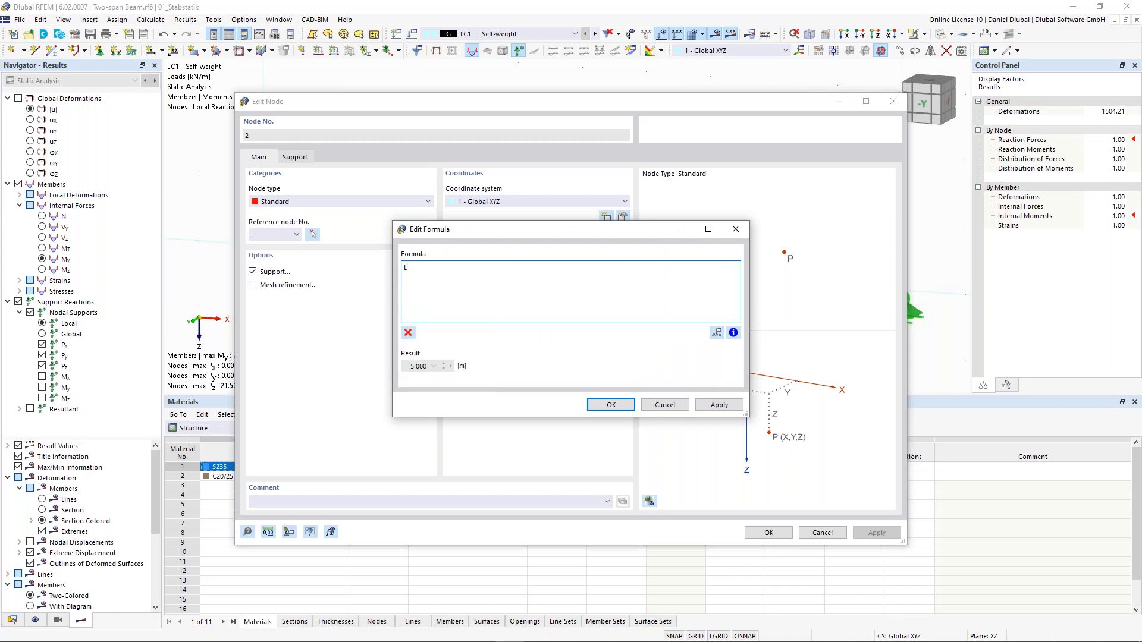
click(617, 407)
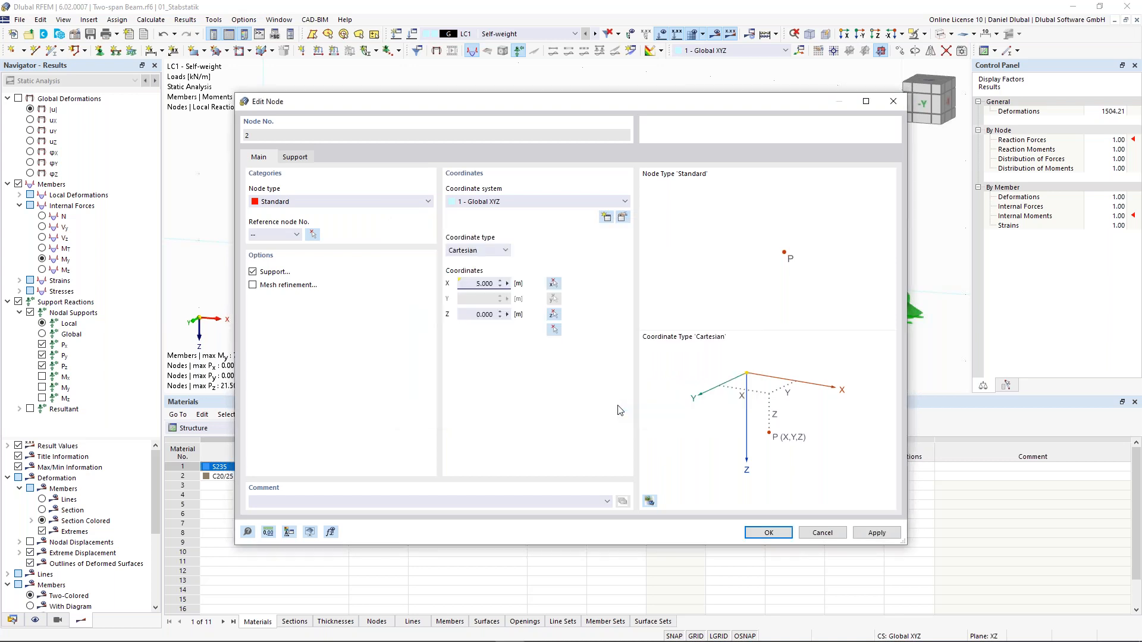
click(768, 533)
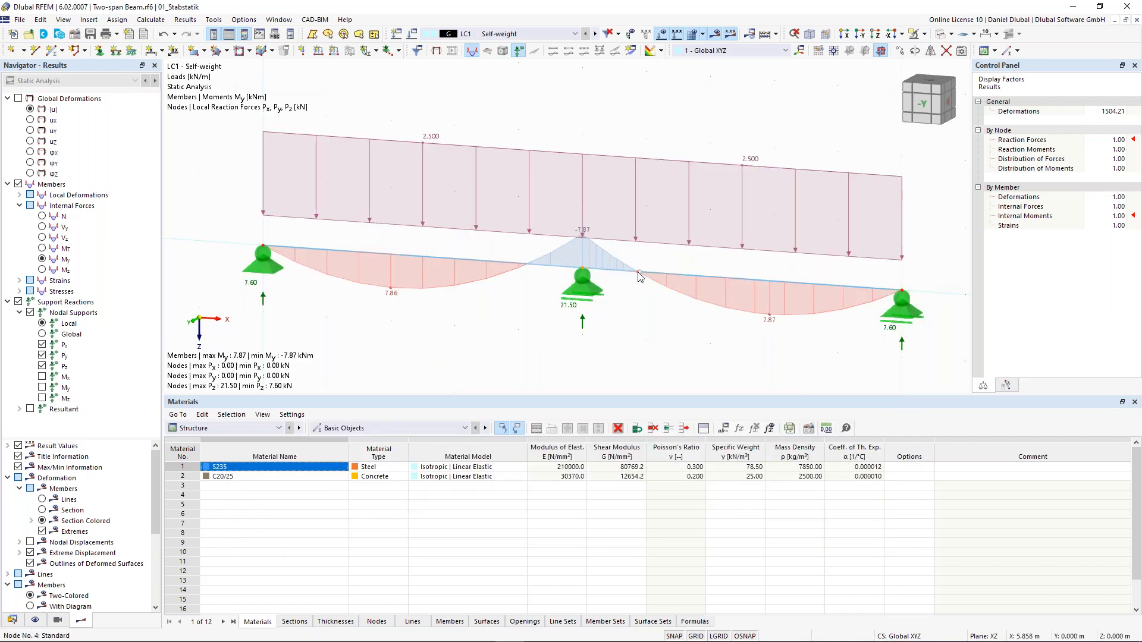
- Define the X-coordinate of the hinge node in the second span with the formula L+e*L
double_click(639, 275)
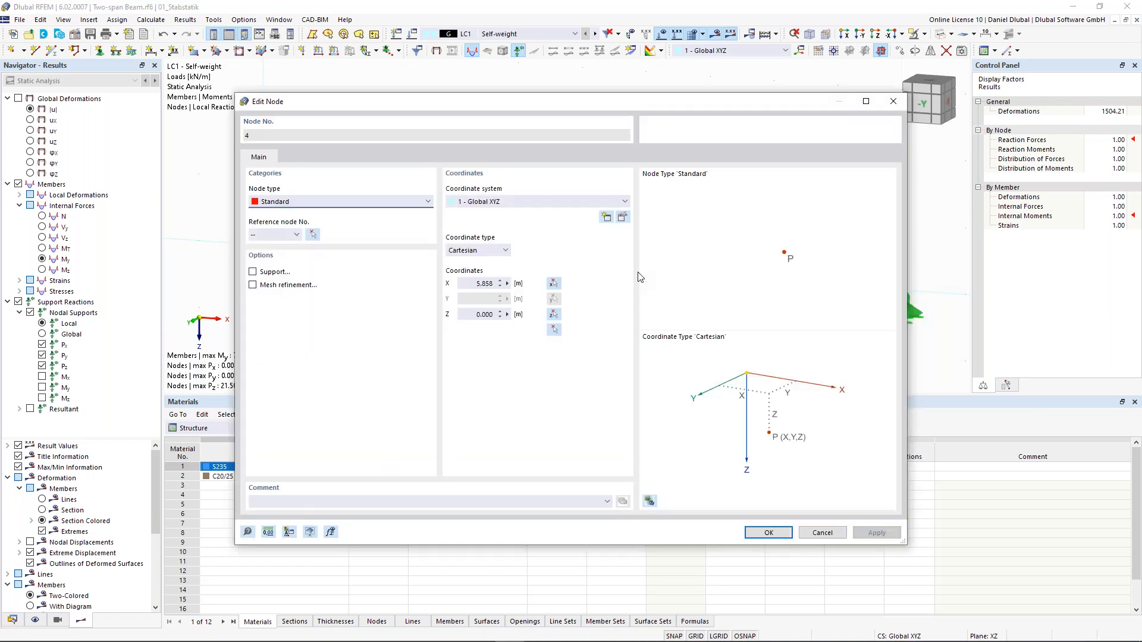
click(508, 283)
click(550, 290)
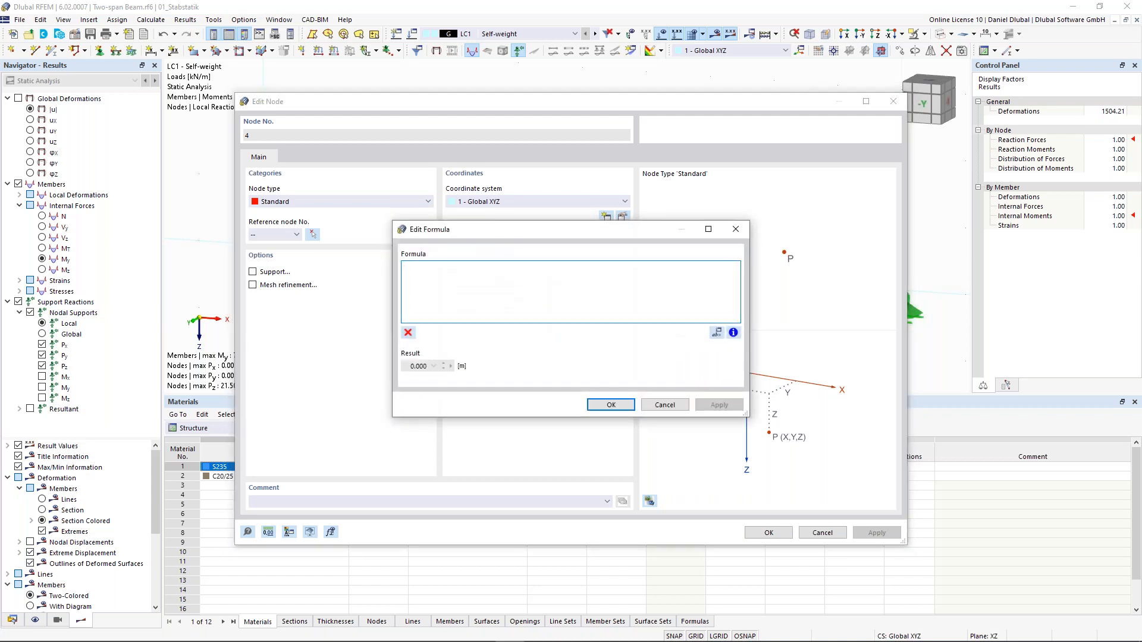
text(L+e)
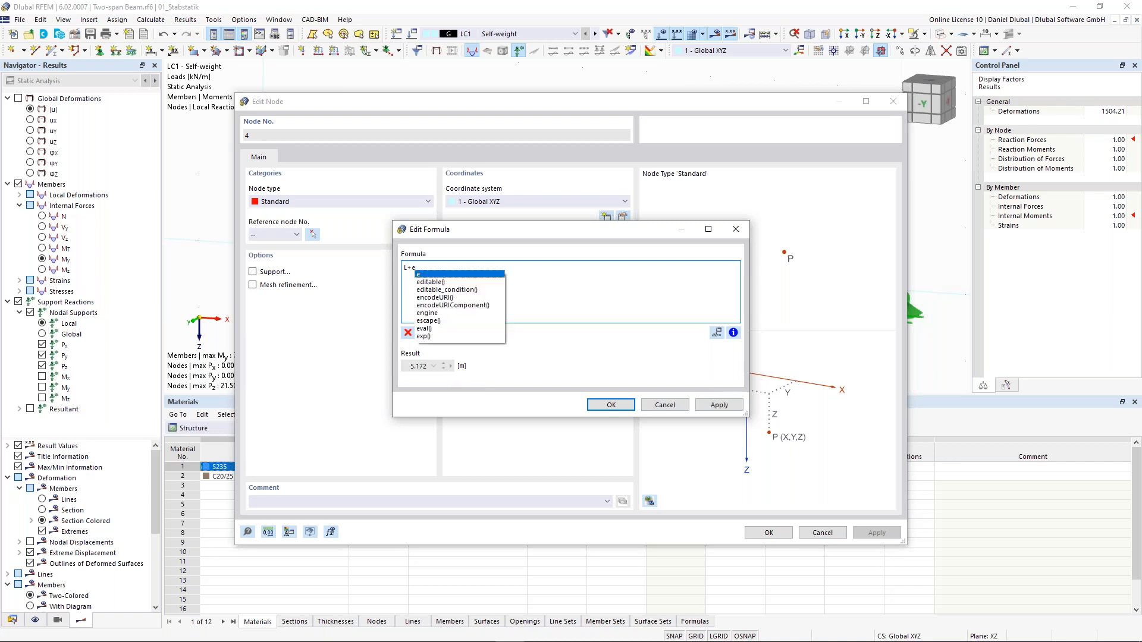
text(*L)
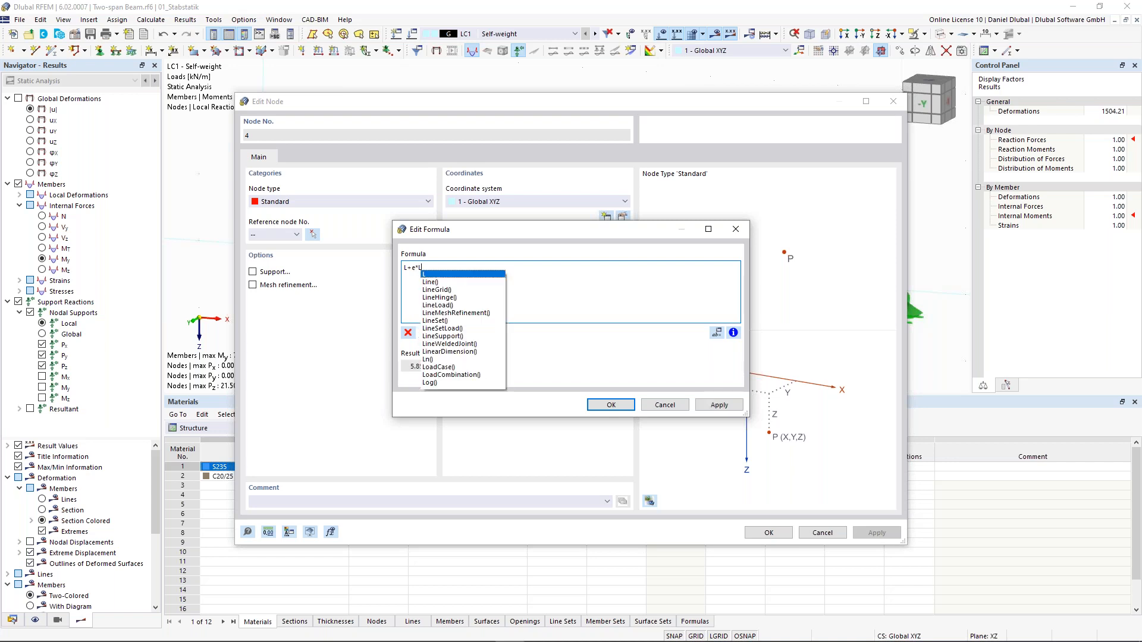
click(488, 275)
drag(409, 365, 428, 371)
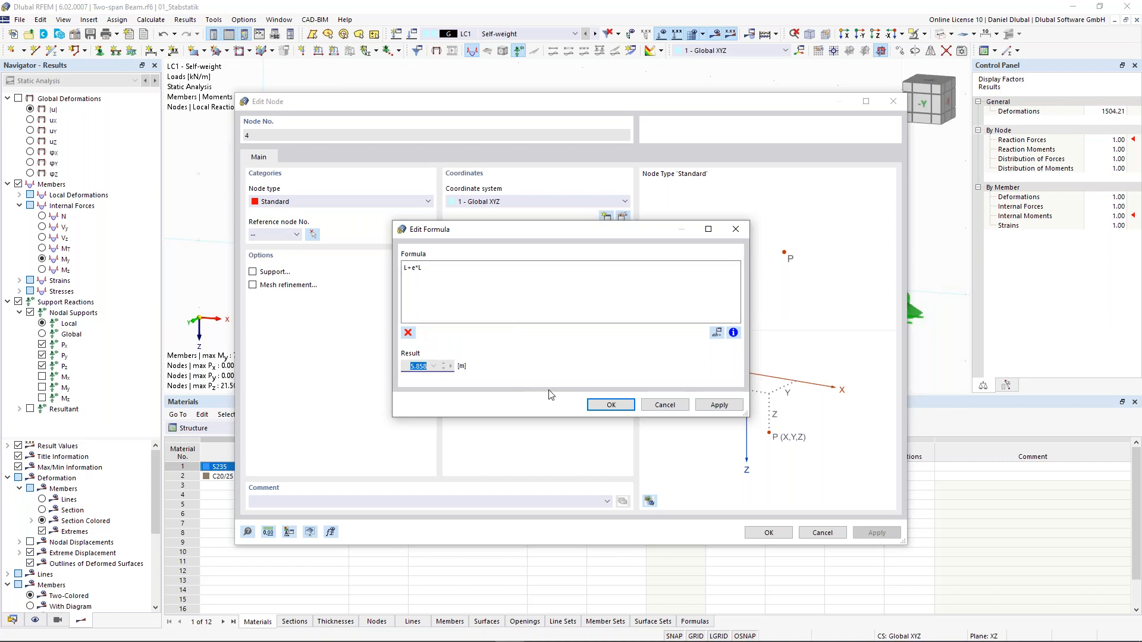
click(624, 410)
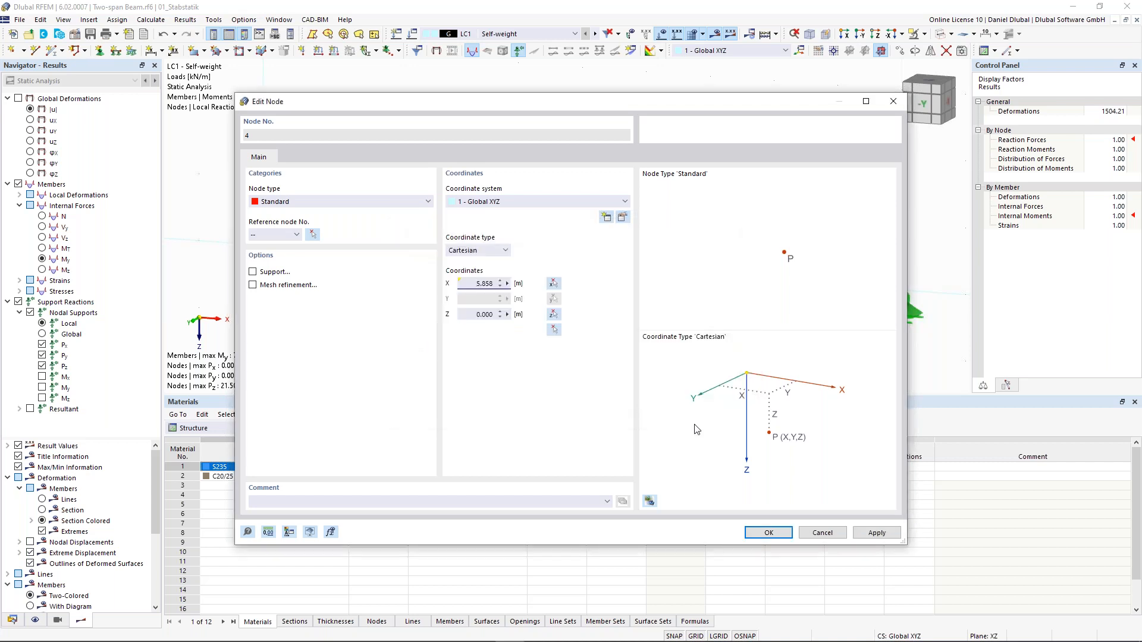
click(768, 533)
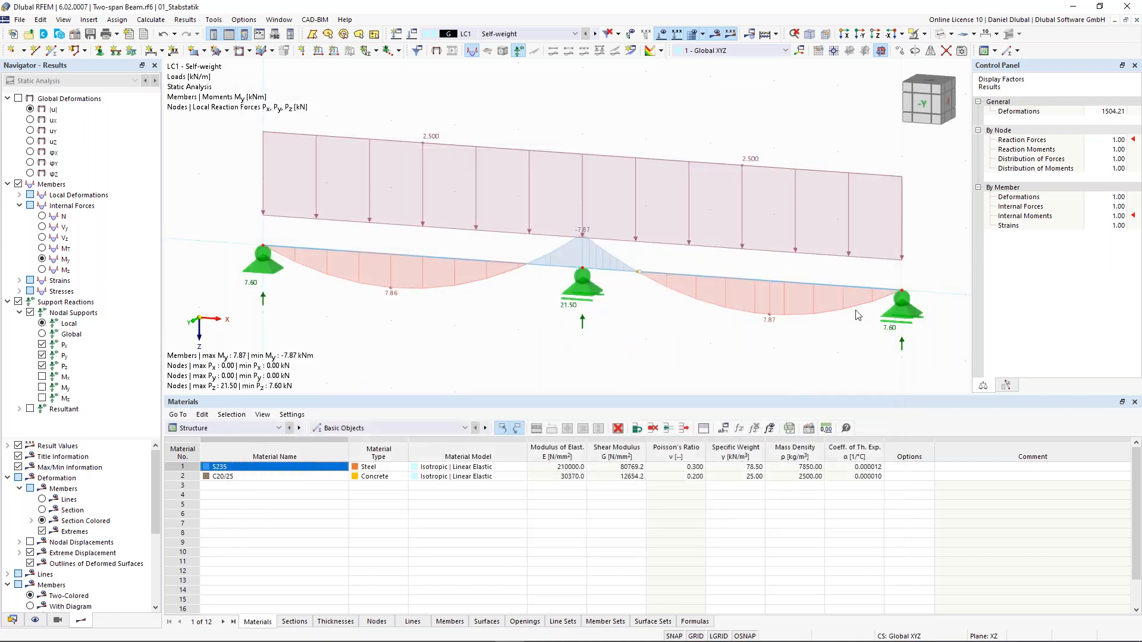
- Define the X-coordinate of the end support node of the second span with the formula 2*L
double_click(903, 295)
click(506, 284)
click(508, 284)
click(531, 289)
text(2)
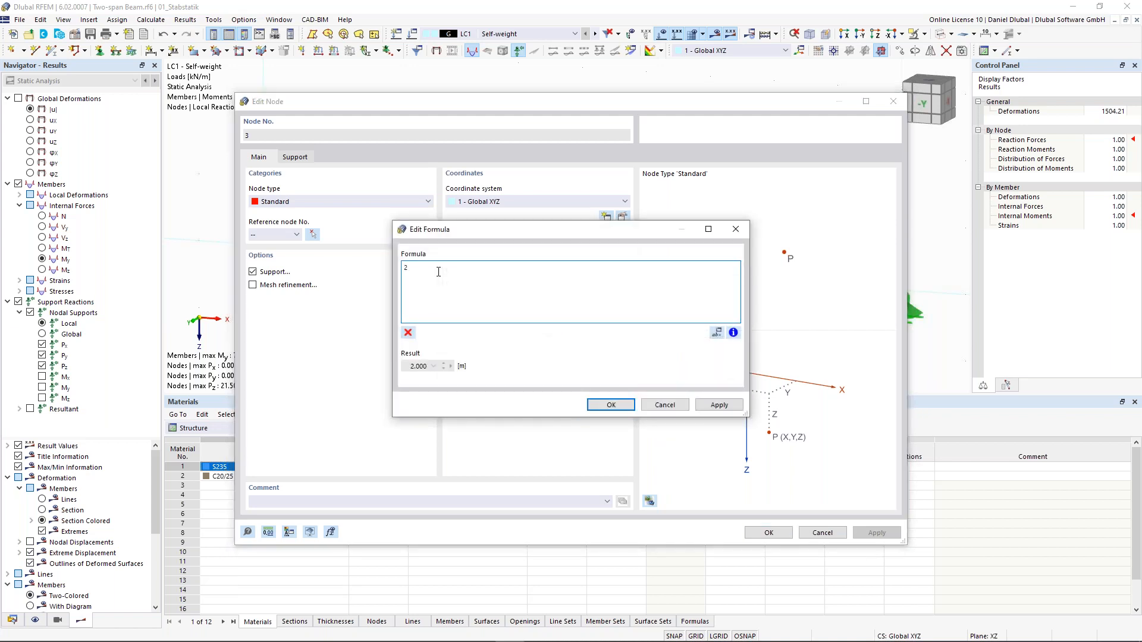
text(*L)
key(Return)
click(616, 406)
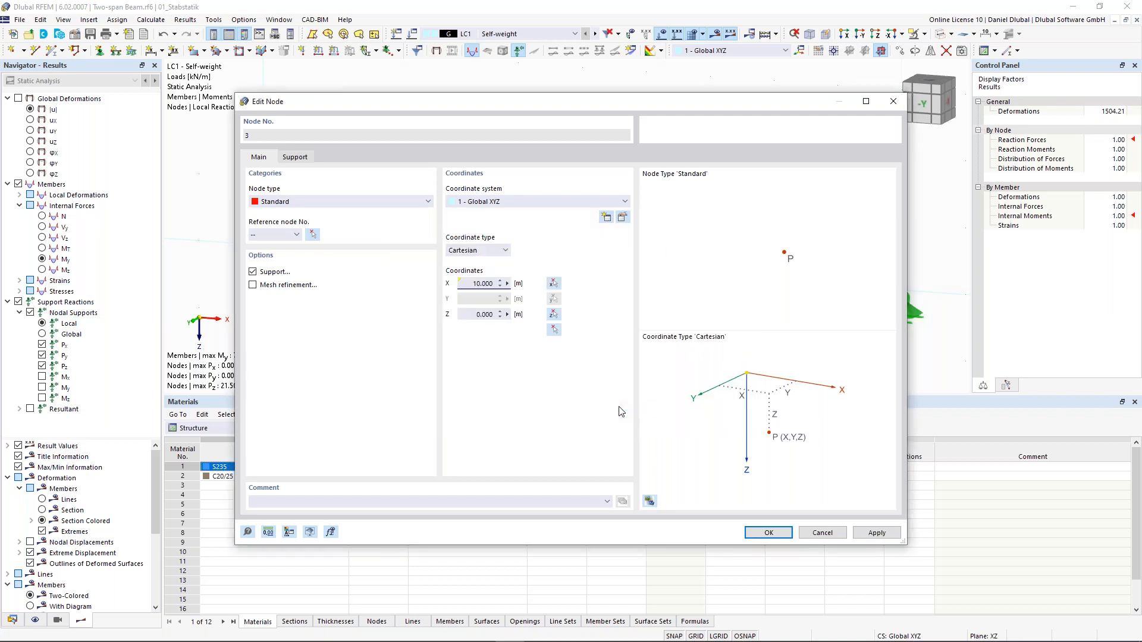
click(769, 533)
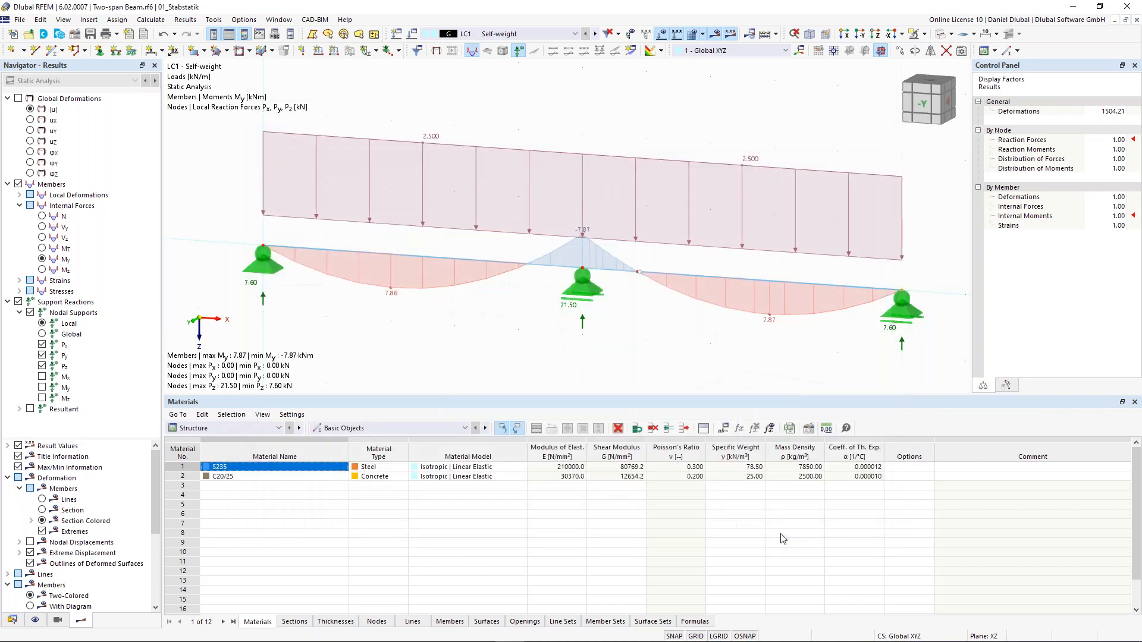
- Reopen the global parameters and set the span length L to 3 m
click(725, 429)
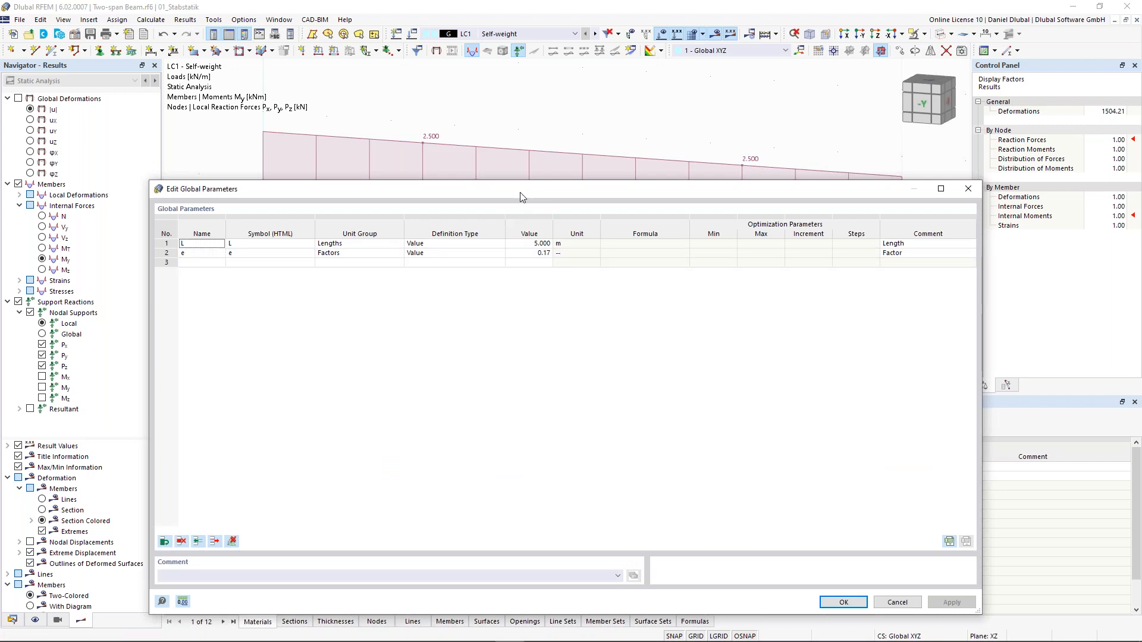
drag(520, 193, 517, 222)
drag(509, 310, 509, 341)
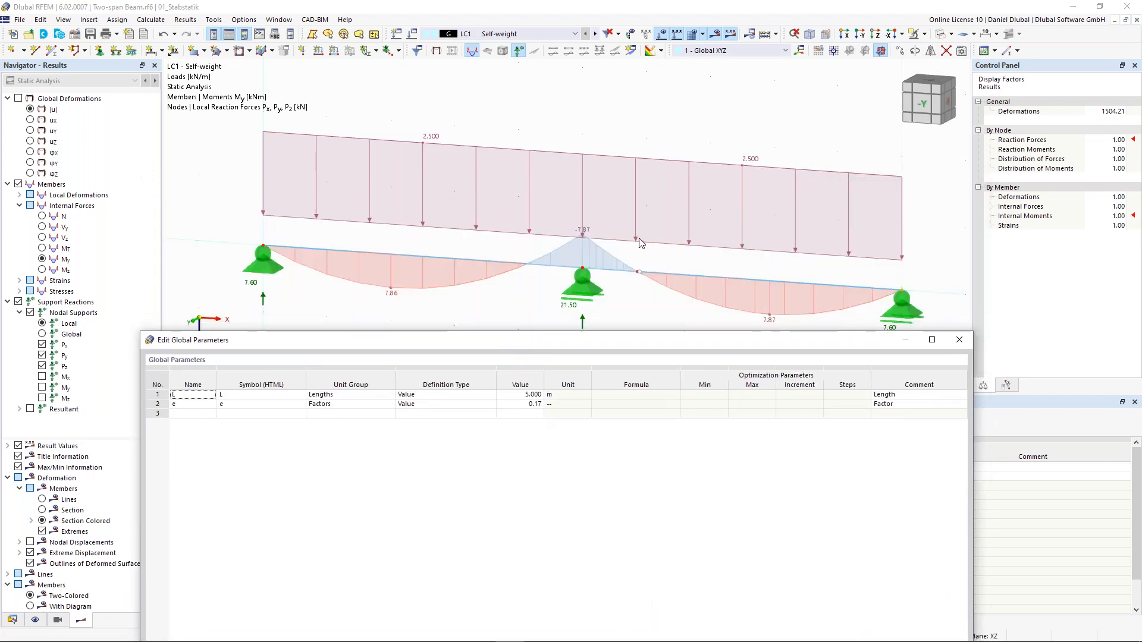
click(523, 394)
click(523, 394)
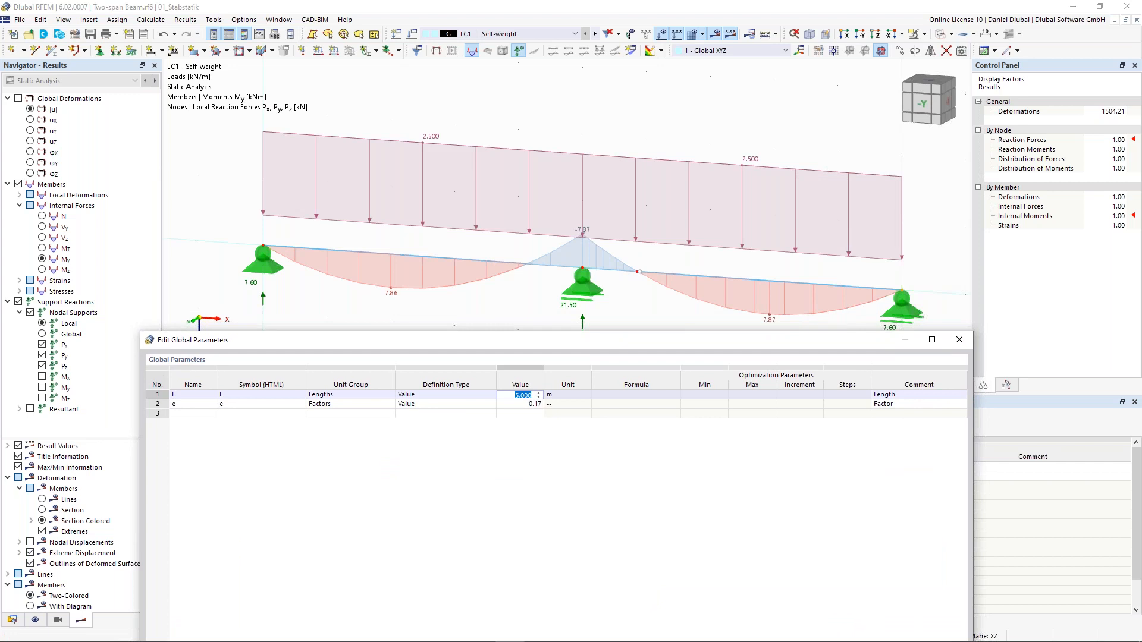
text(4)
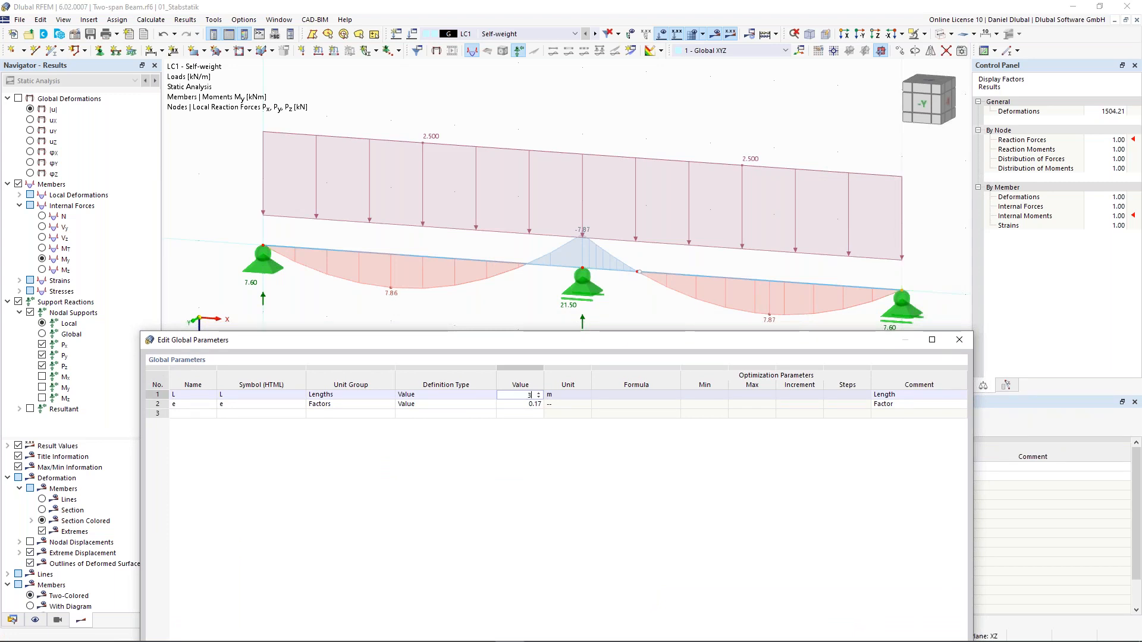
drag(594, 340, 493, 303)
key(Return)
- Apply the changed parameters to the model, inspect the updated beam geometry, and close the global parameters
drag(655, 304, 618, 132)
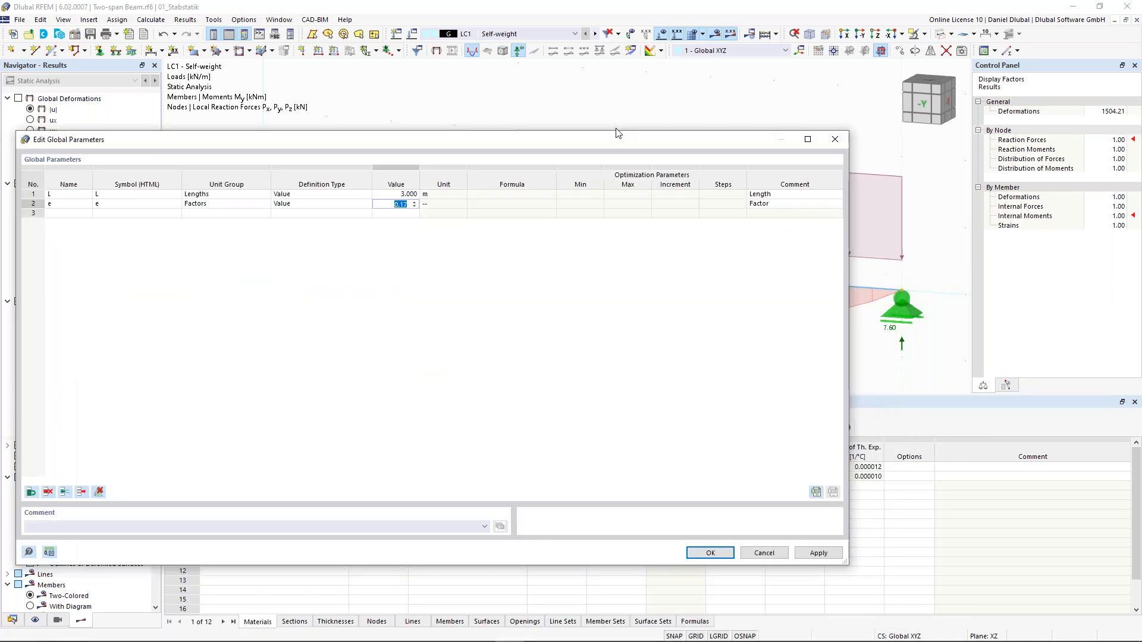
click(818, 542)
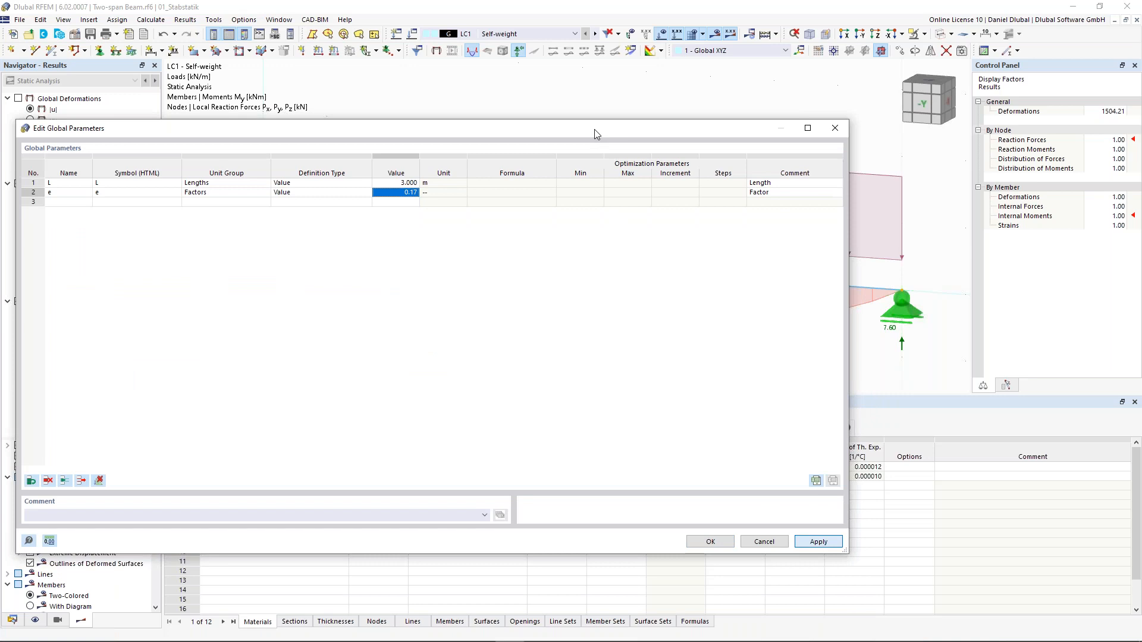
drag(556, 127, 586, 349)
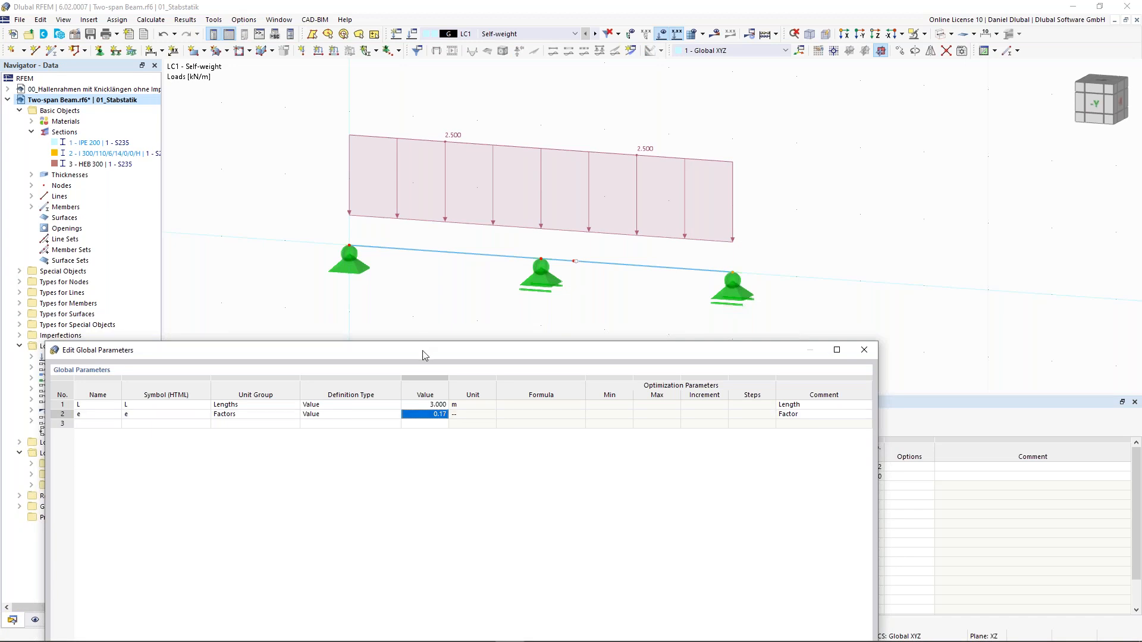
drag(425, 355, 437, 163)
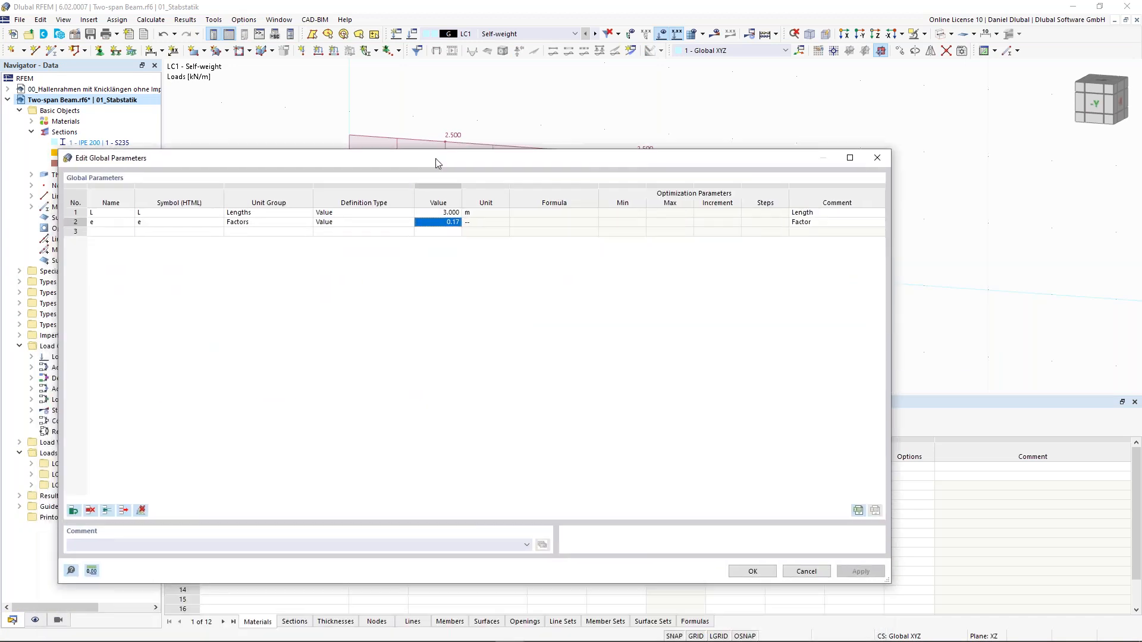
click(878, 160)
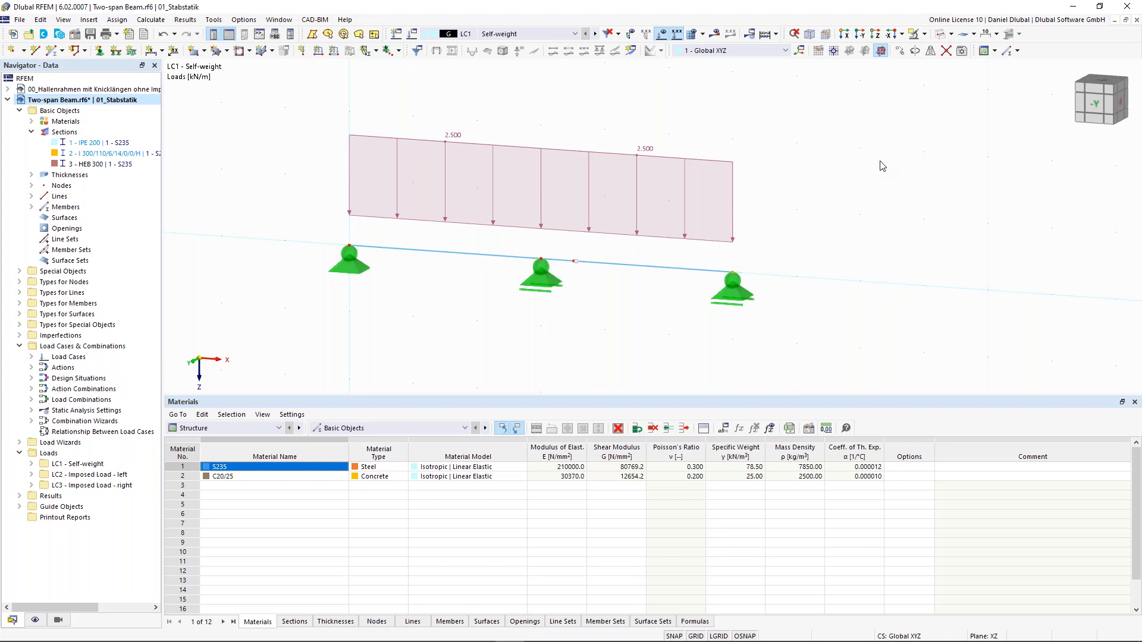
- Delete the entire two-span beam together with its supports and loads from the model
scroll(597, 179, down, 3)
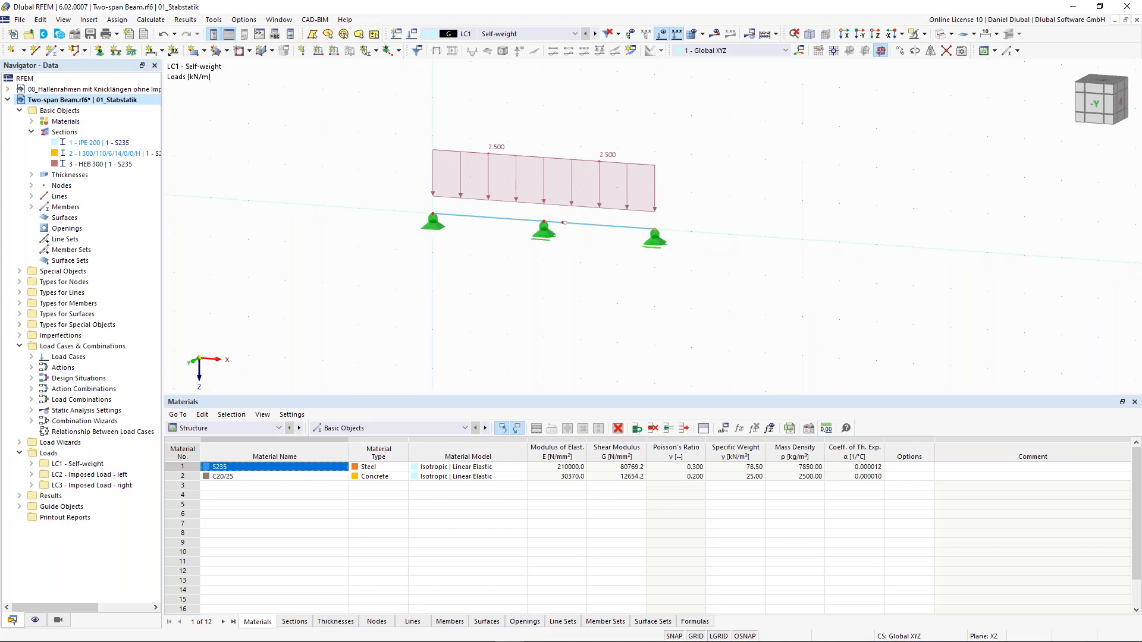
middle_drag(382, 257, 379, 307)
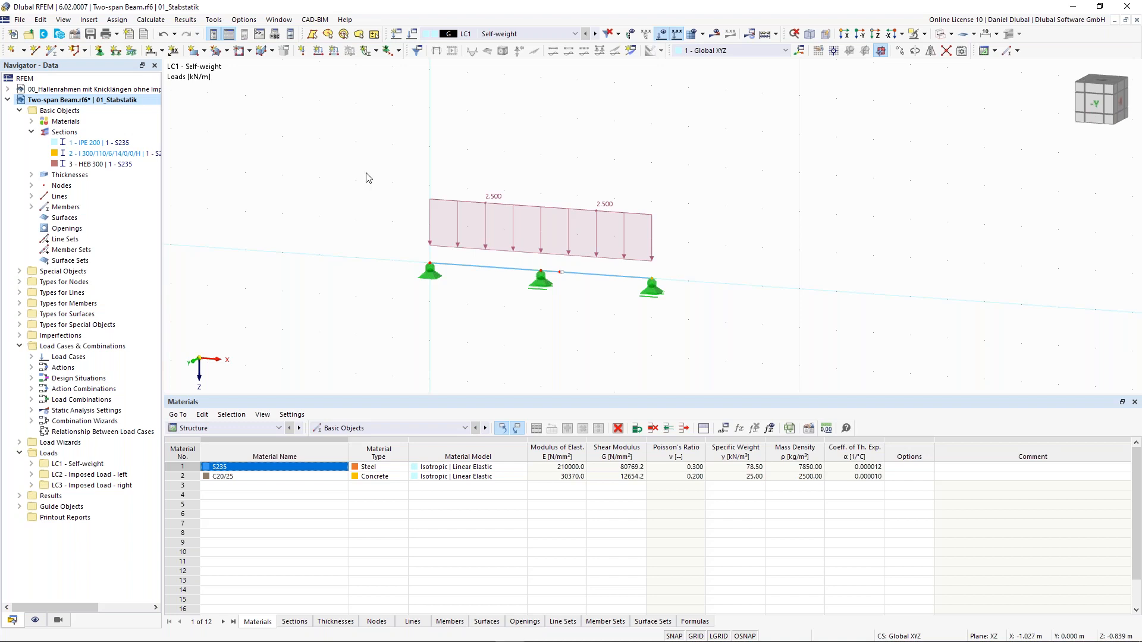
drag(350, 160, 720, 348)
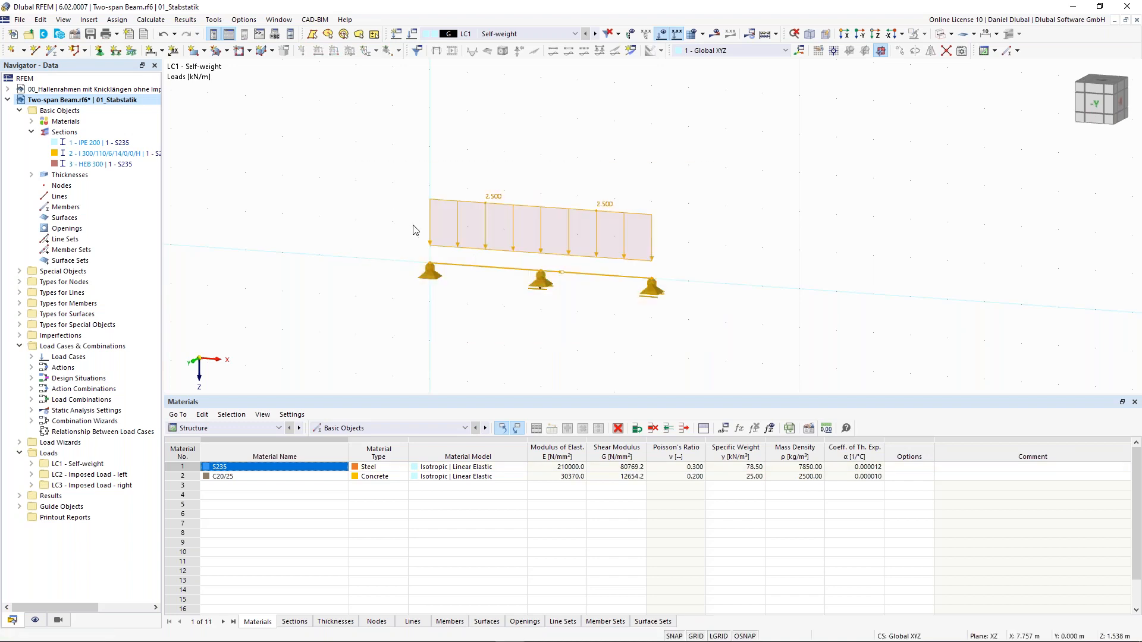
key(Delete)
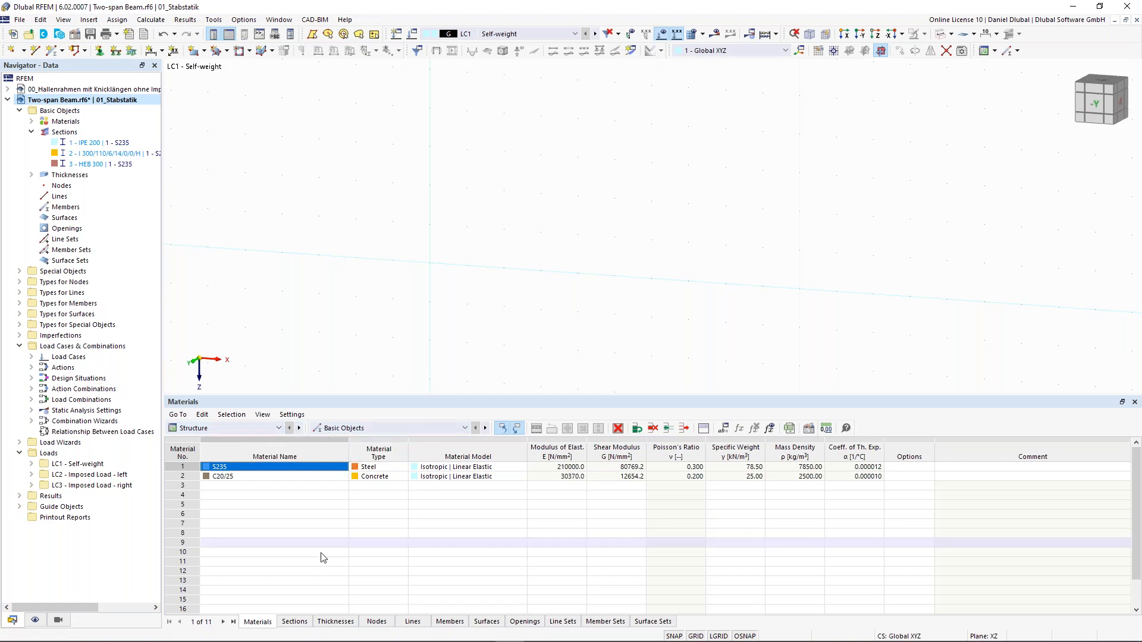
- Define node 1 in the nodes table as a standard node at X 0 m and Z 0 m
click(376, 622)
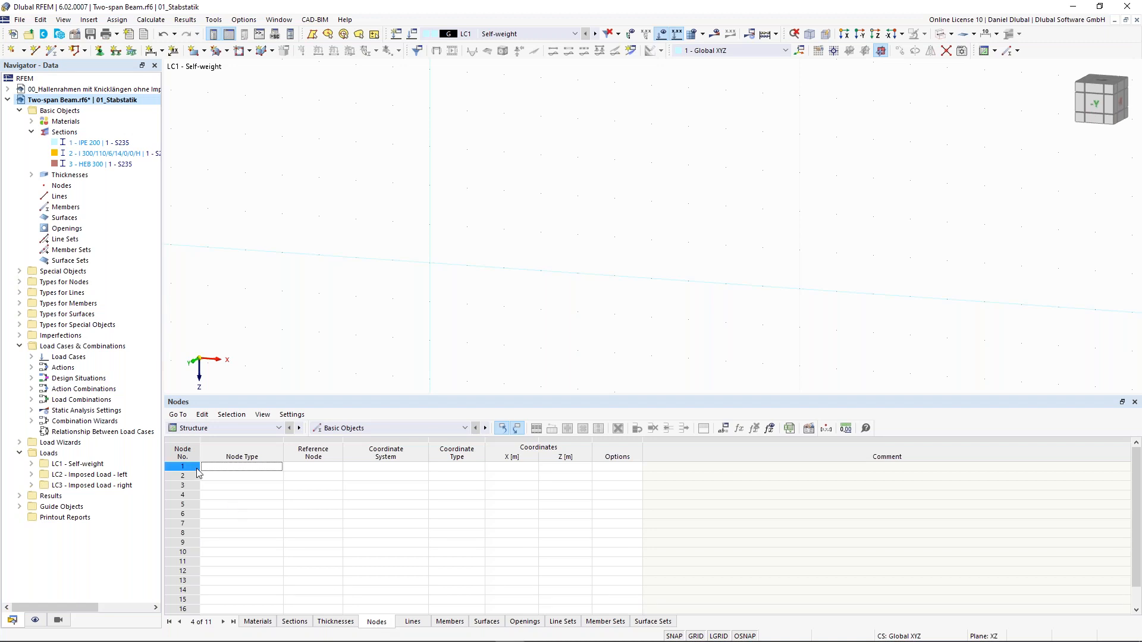
click(238, 468)
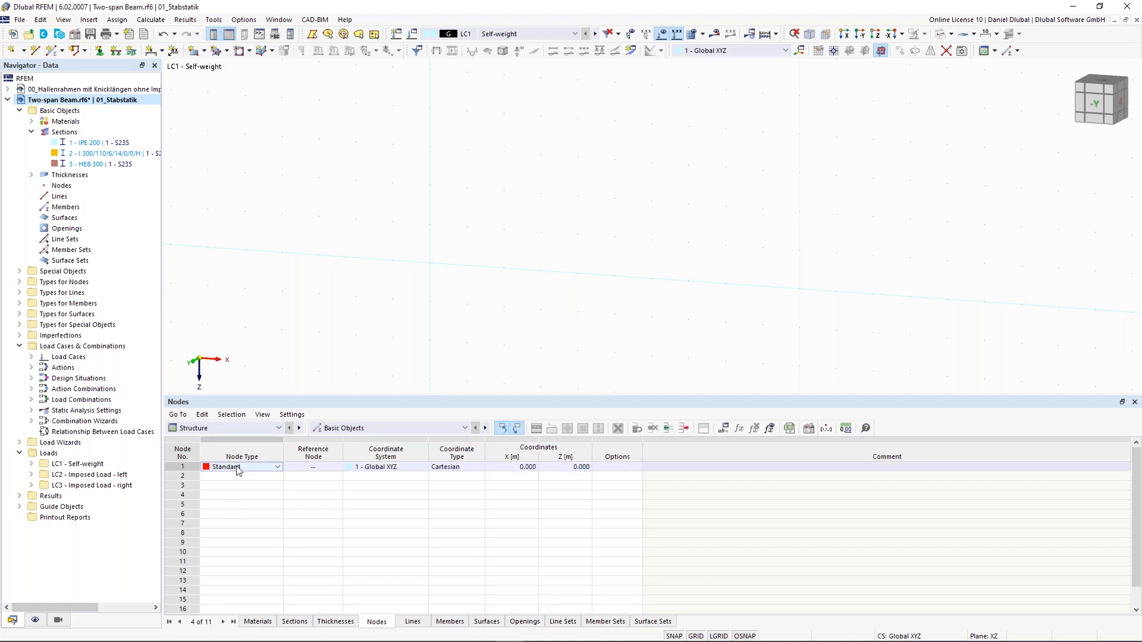
key(Tab)
key(Tab)
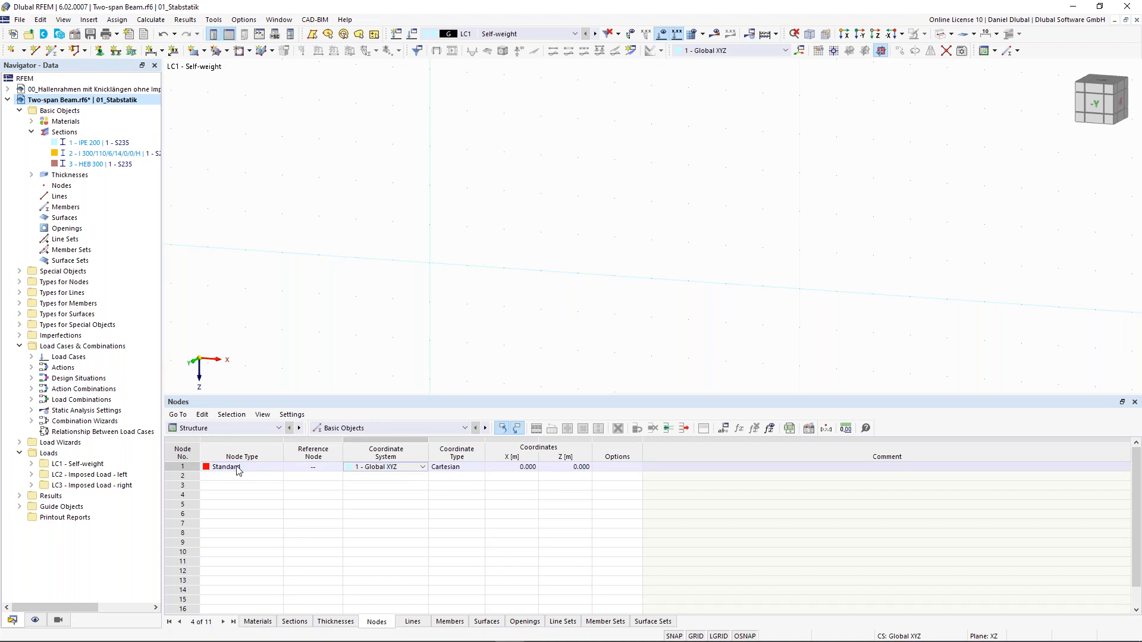
key(Tab)
key(Tab)
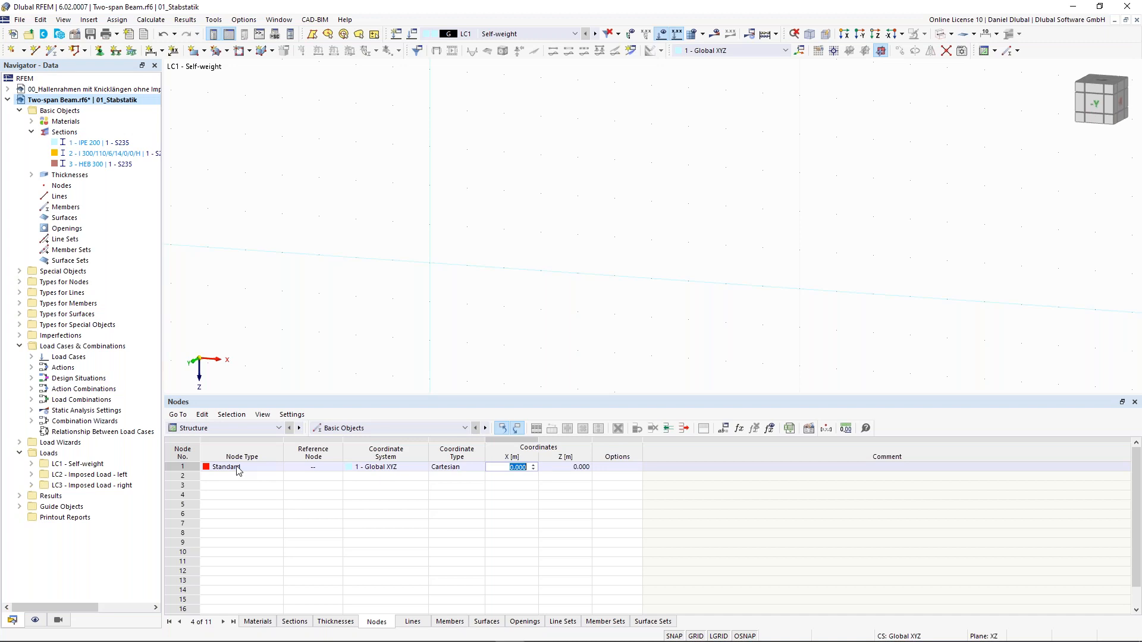
text(0)
key(Tab)
text(0)
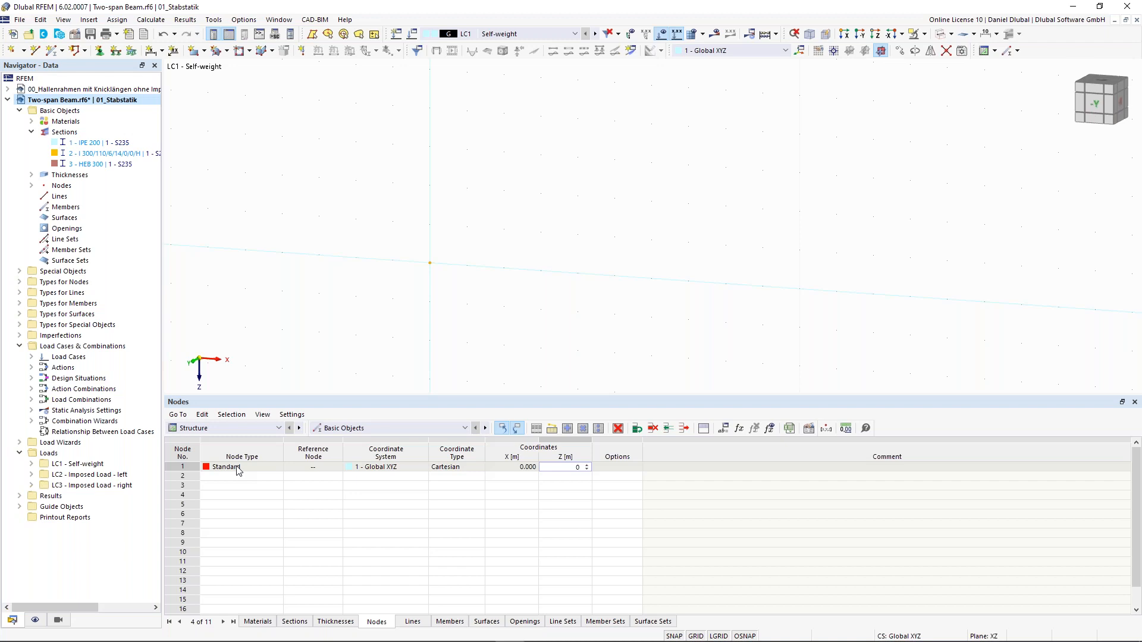
key(Return)
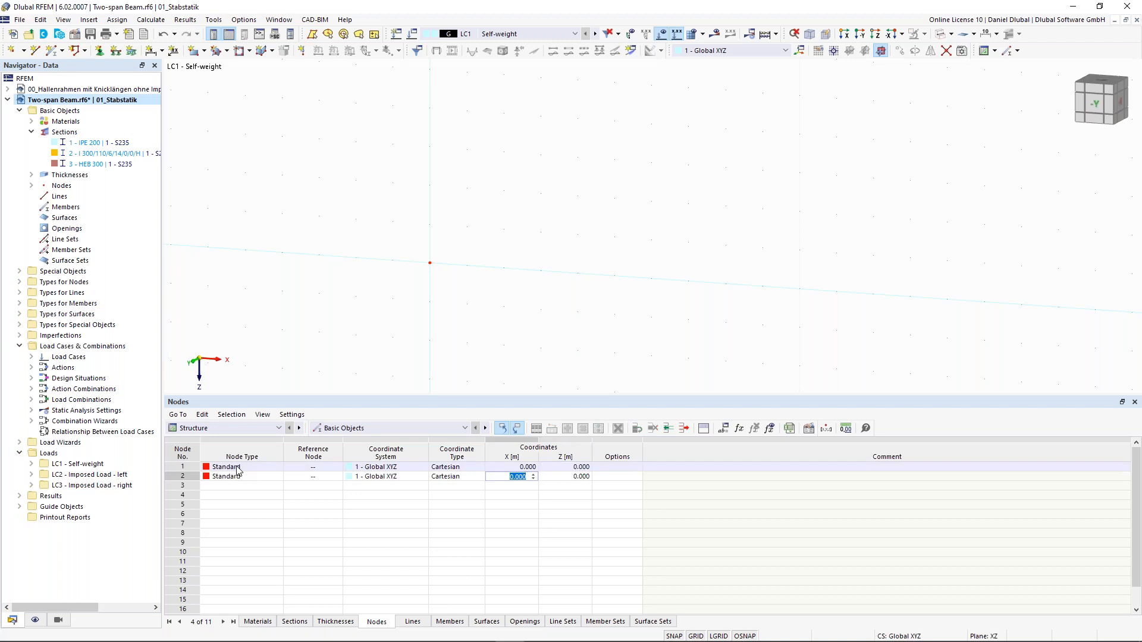
- Add node 2 at X 5 m, Z 2 m and node 3 at X 8 m, Z 2 m to the nodes table
text(5)
key(Return)
text(2)
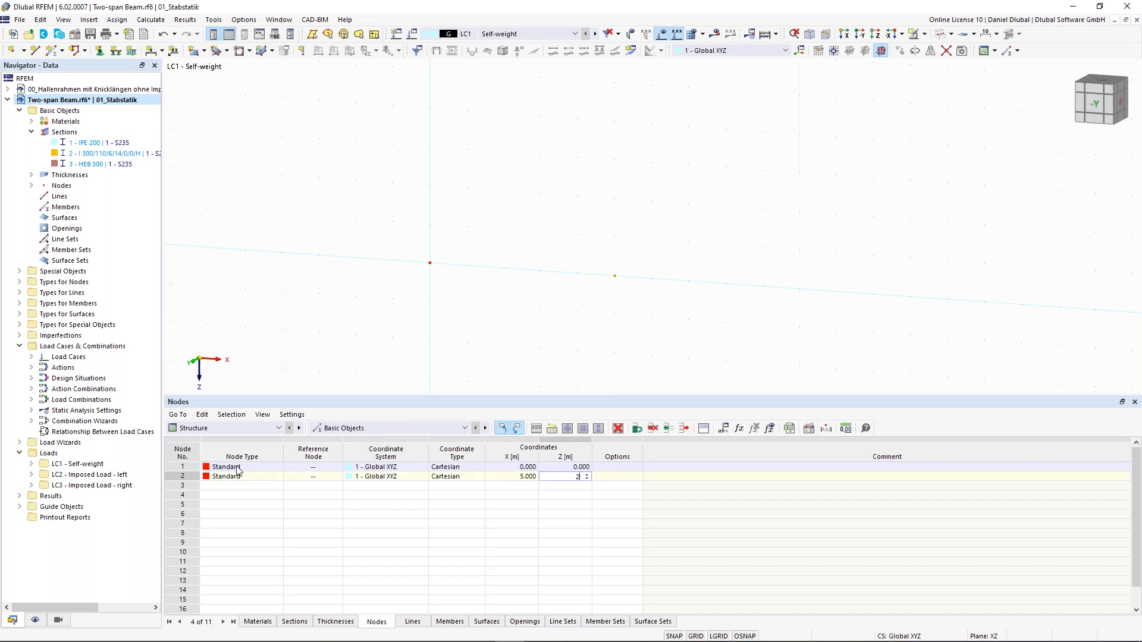
key(Return)
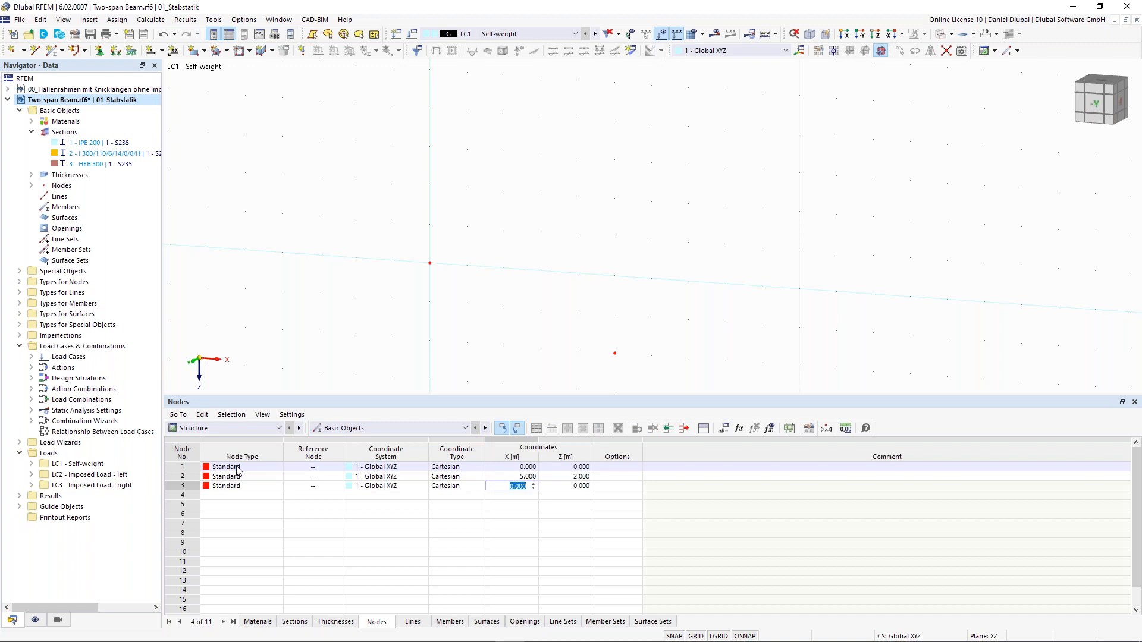
text(8)
key(Return)
text(2)
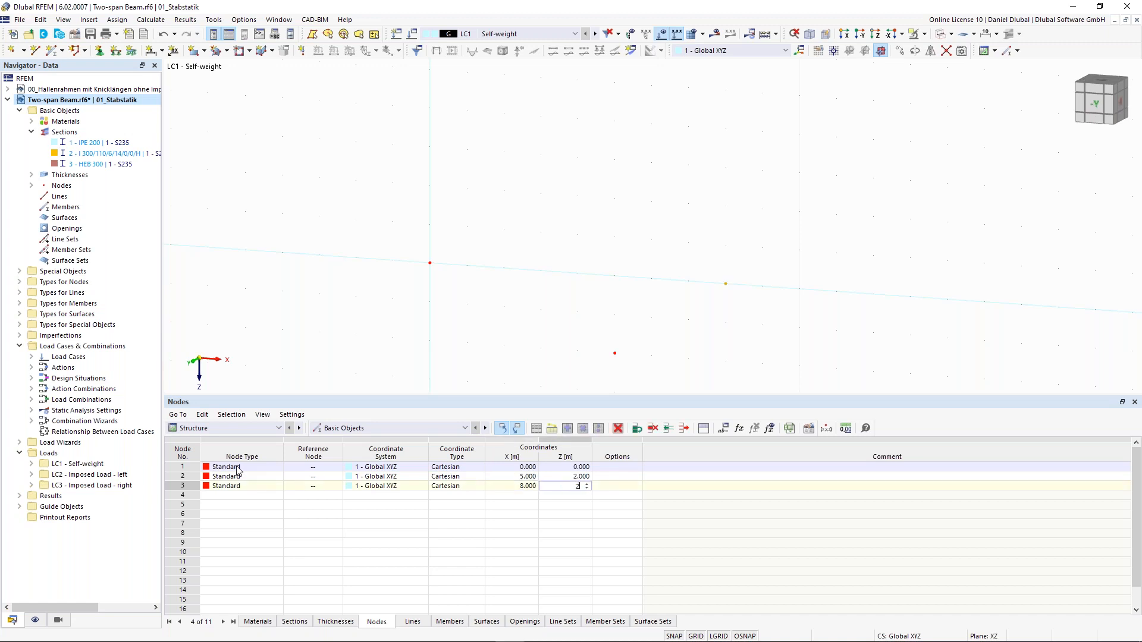
key(Return)
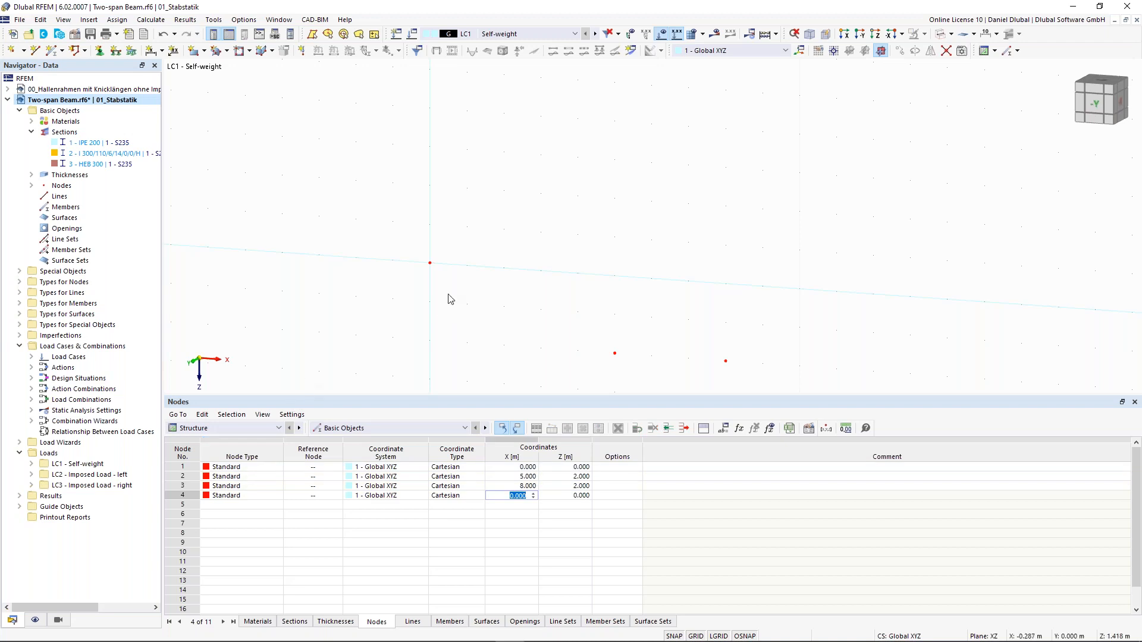
- Create two beam members with section HEB 300 in S235, one from node 1 to node 2 and one from node 2 to node 3
middle_drag(363, 323, 397, 271)
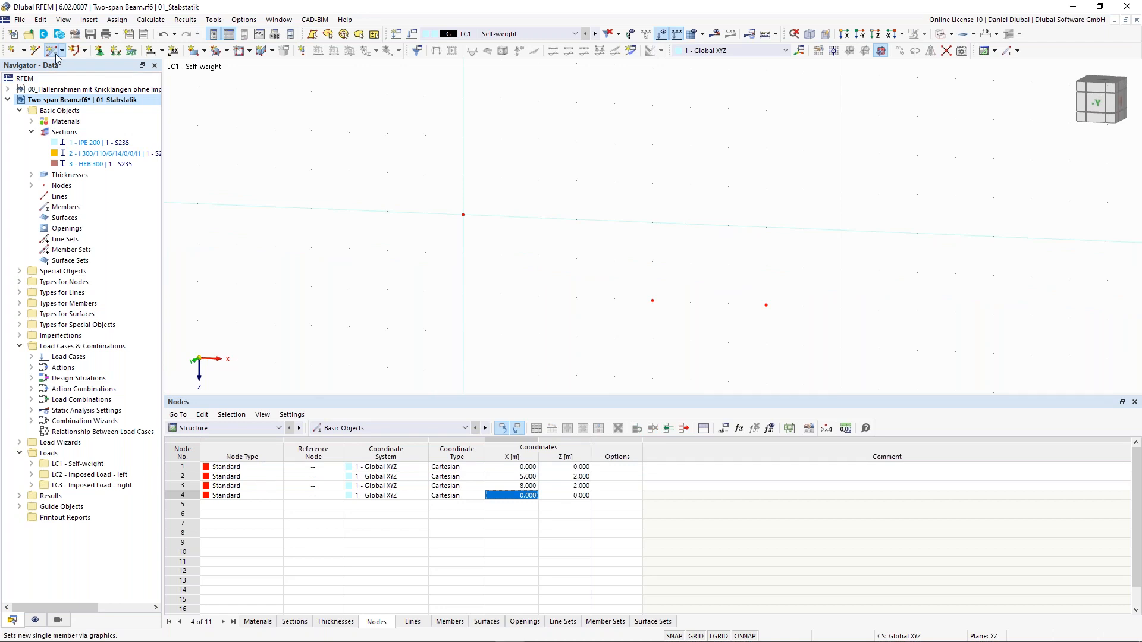
click(54, 52)
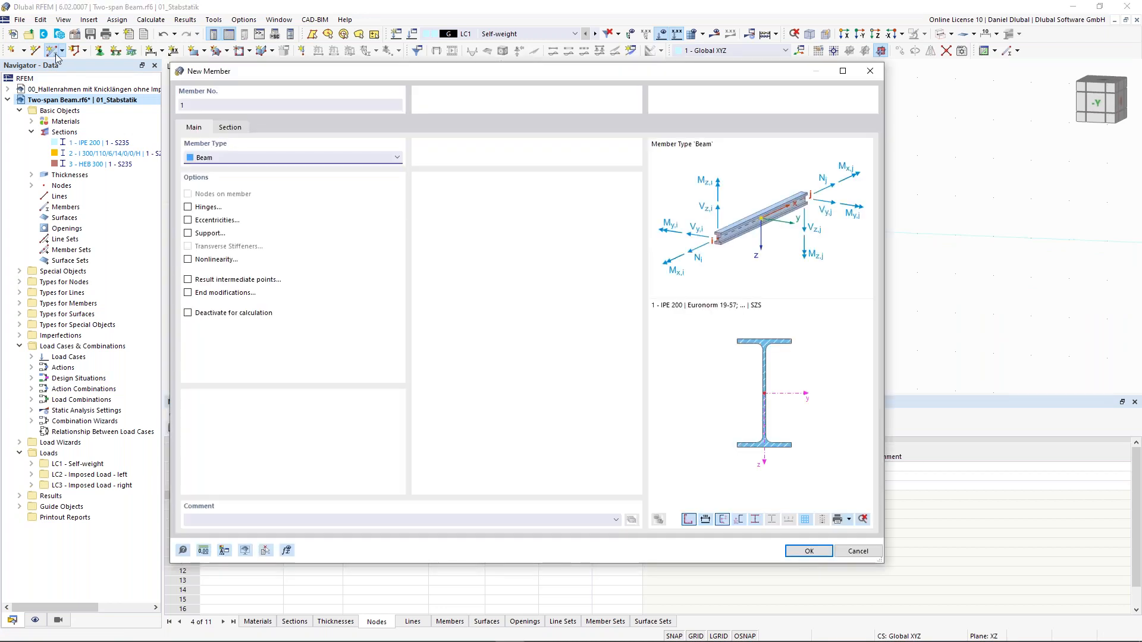
click(230, 128)
click(351, 419)
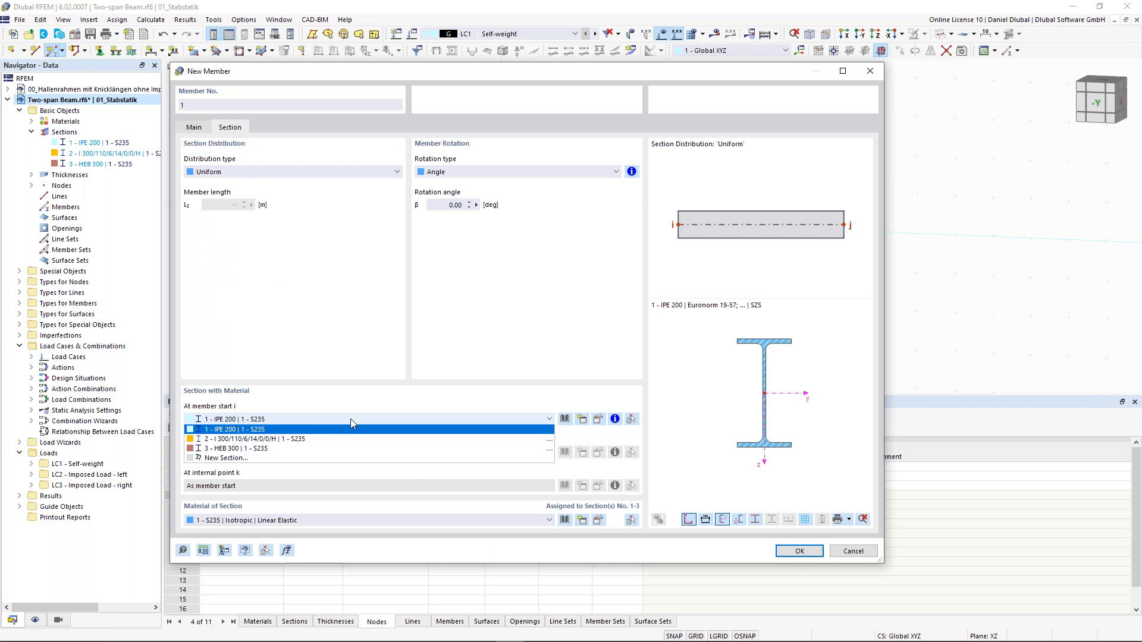
click(346, 450)
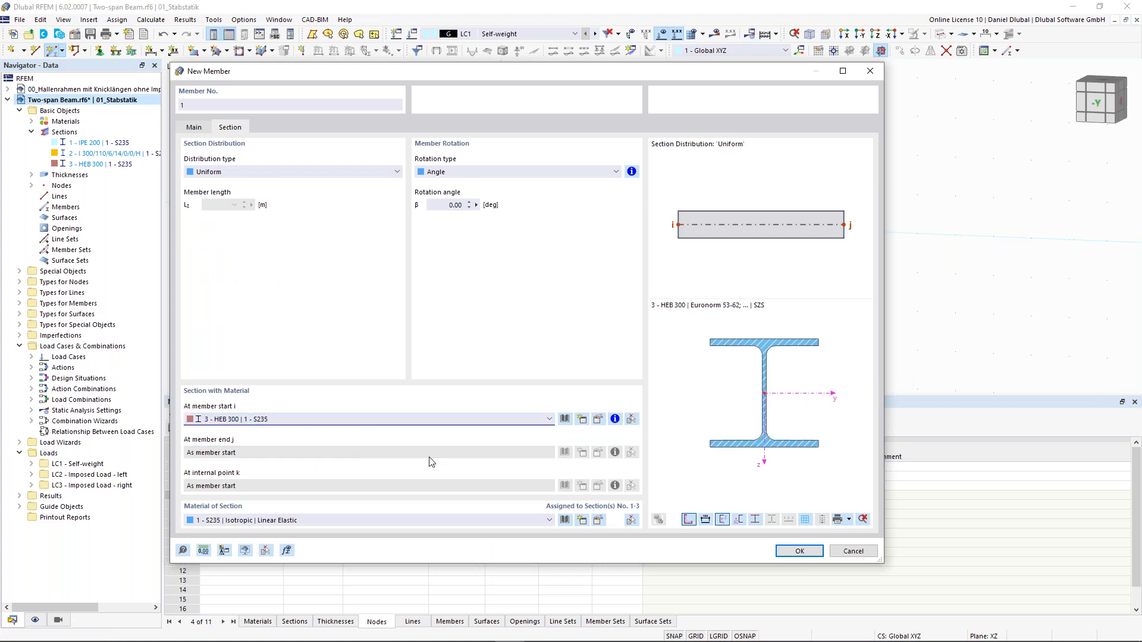
click(799, 552)
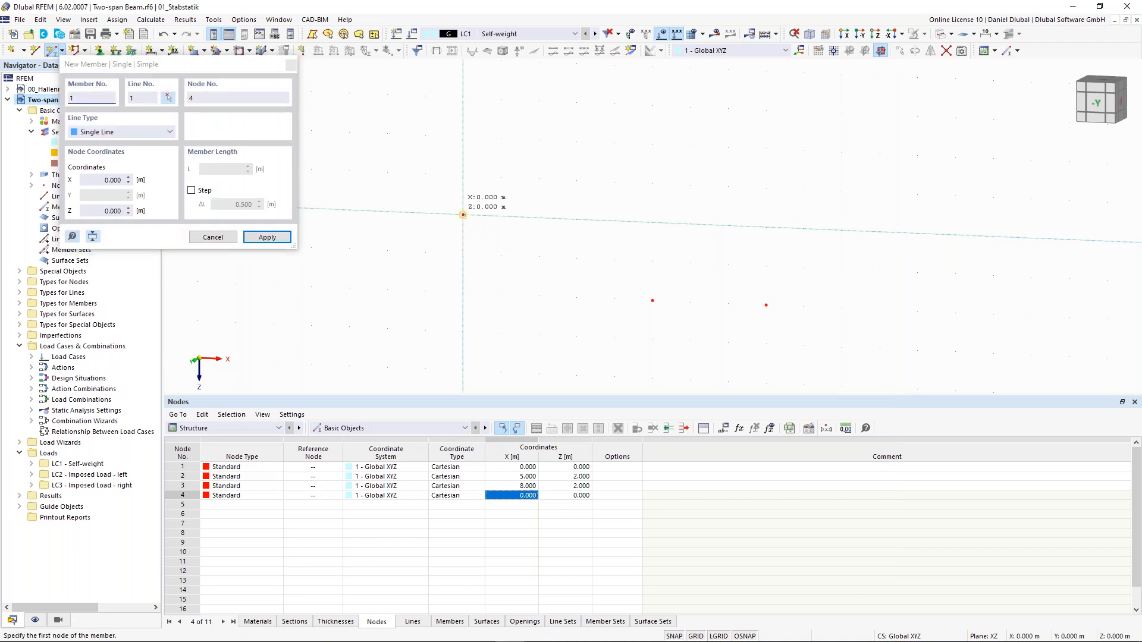
click(463, 215)
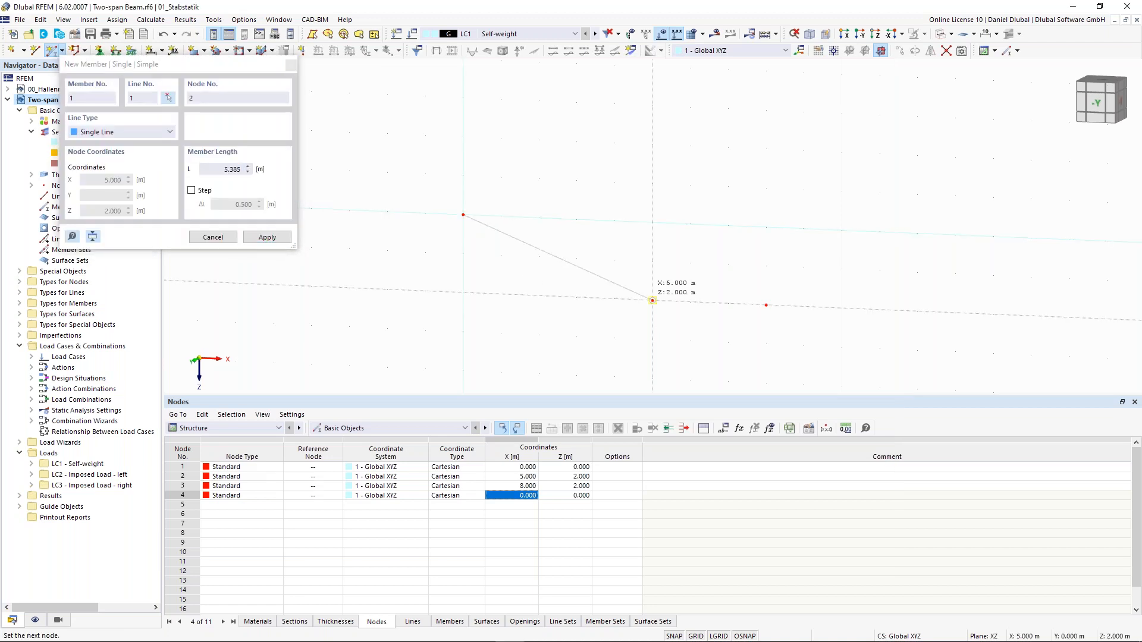
click(652, 300)
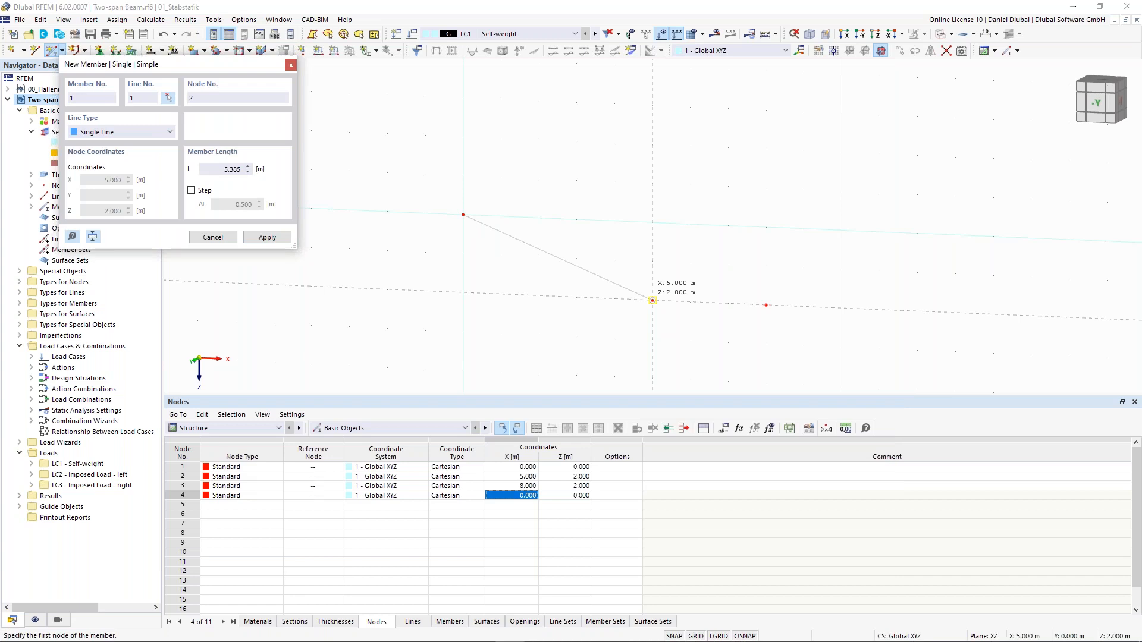
click(766, 305)
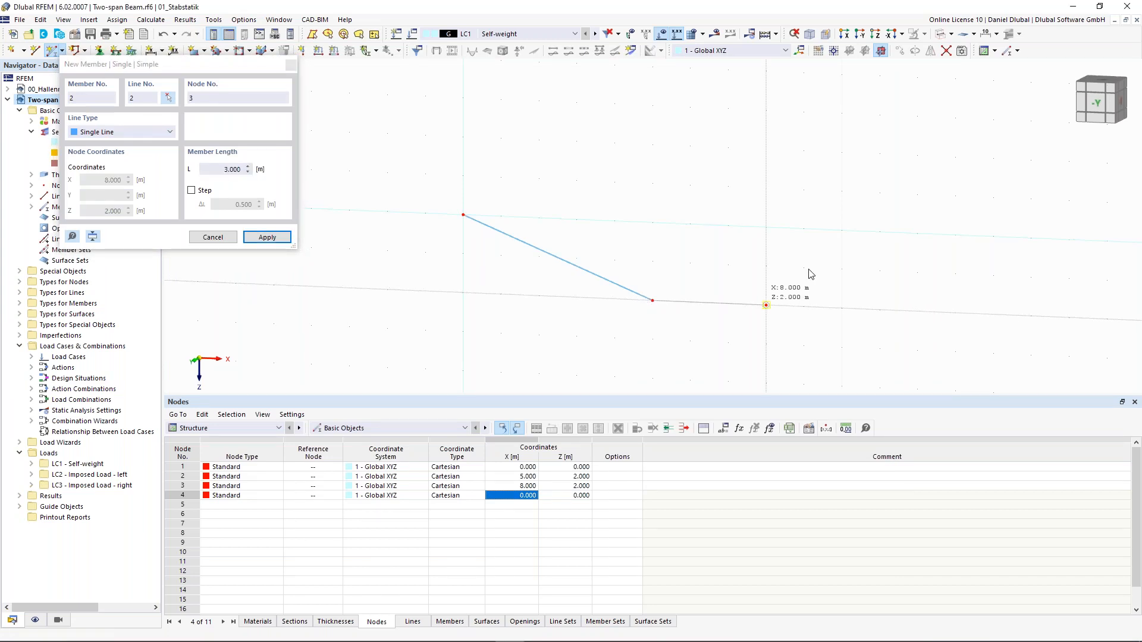
key(Escape)
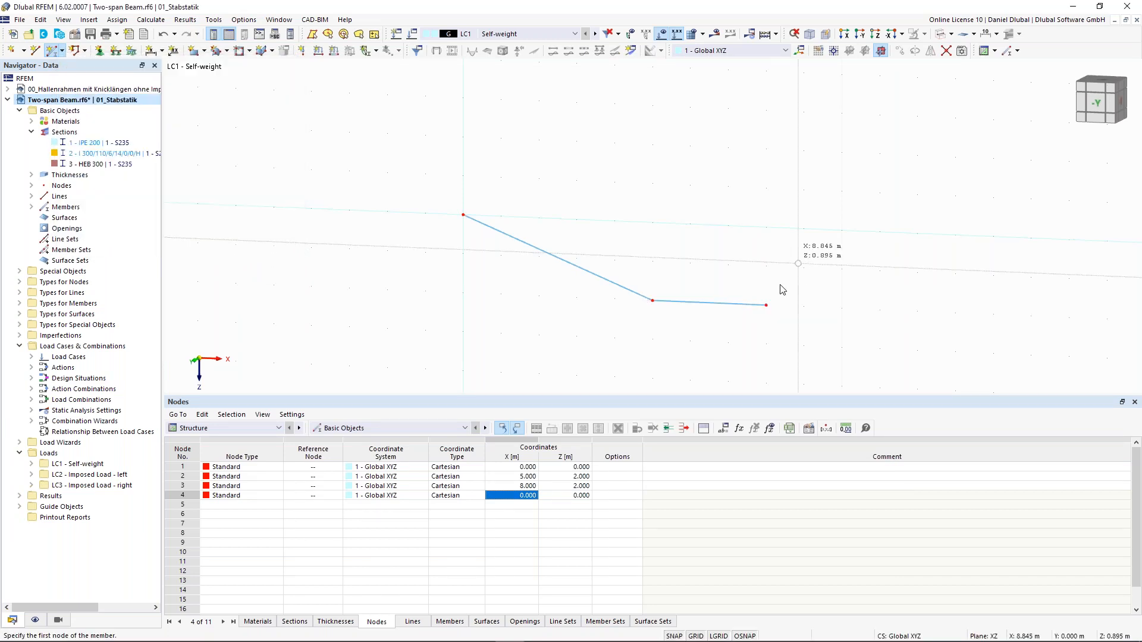
- Assign a Fixed nodal support to node 1 at the upper end of the inclined member
middle_drag(593, 194, 566, 152)
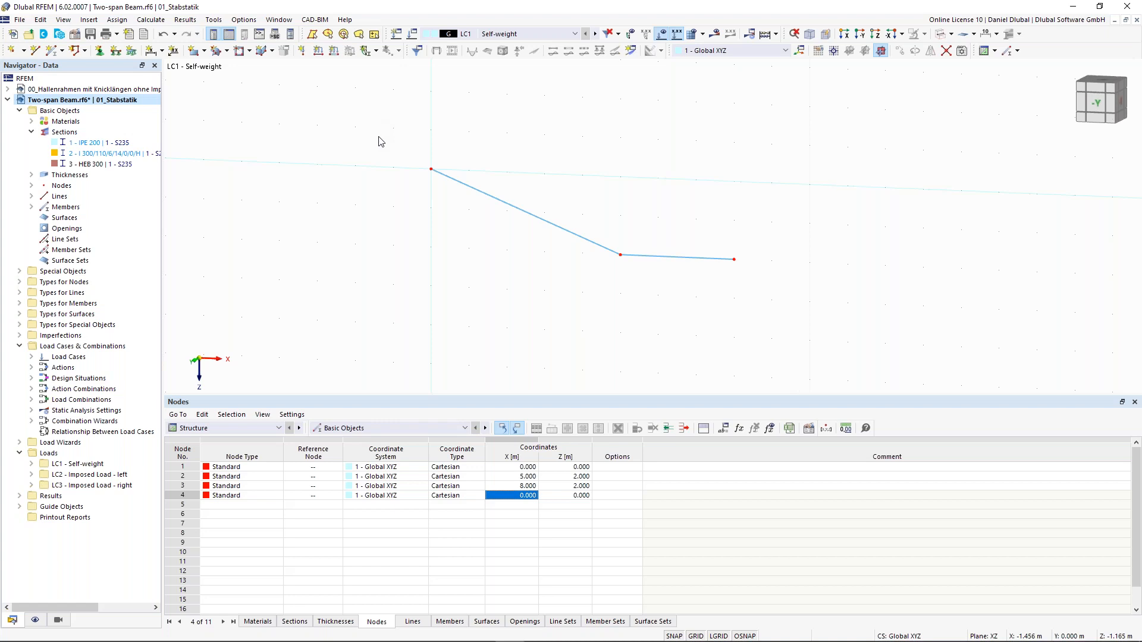
drag(395, 138, 458, 215)
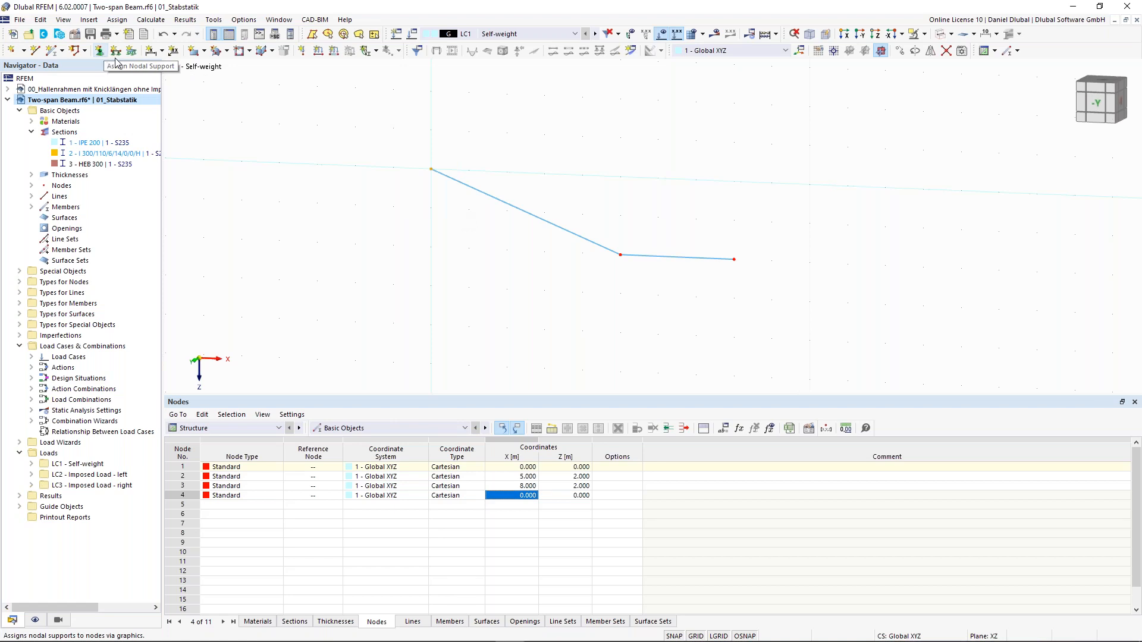
drag(383, 128, 472, 207)
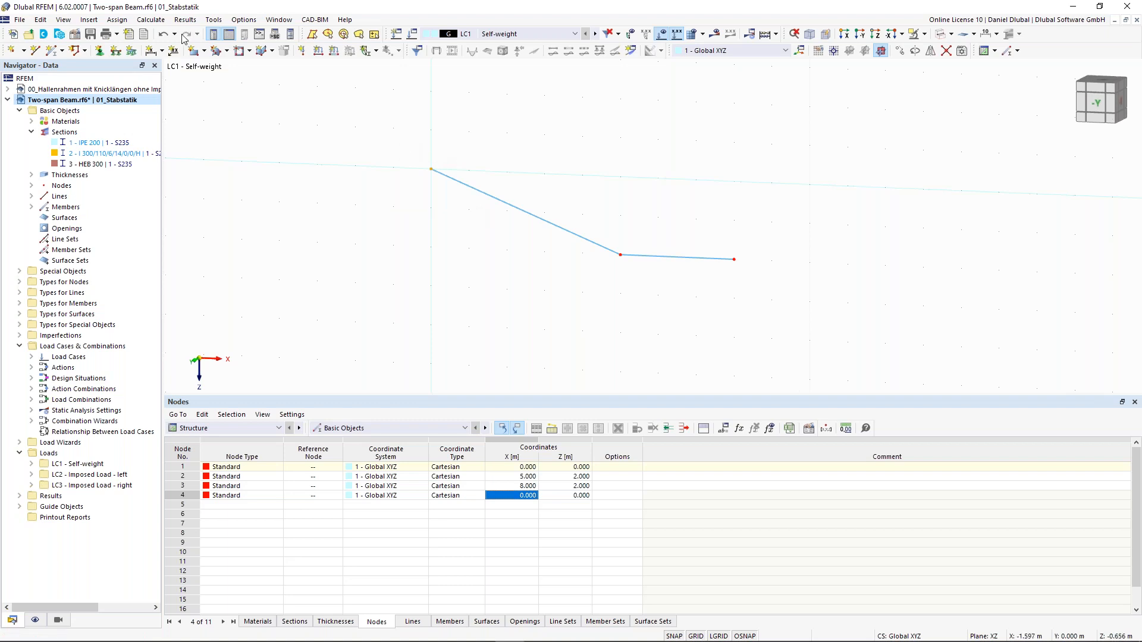
click(100, 51)
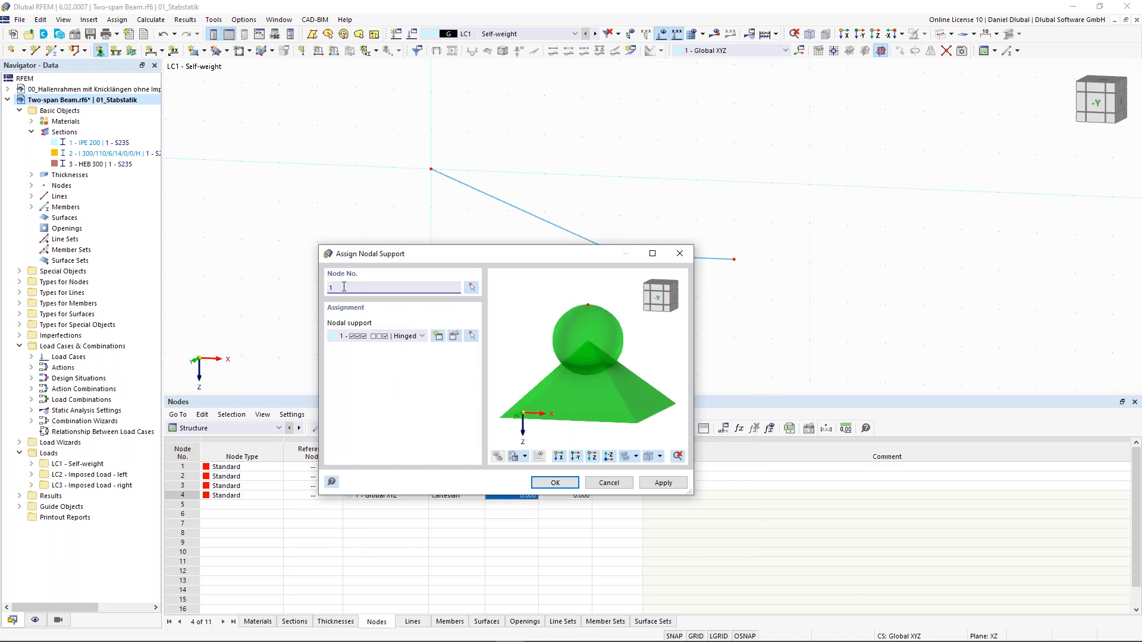
click(405, 336)
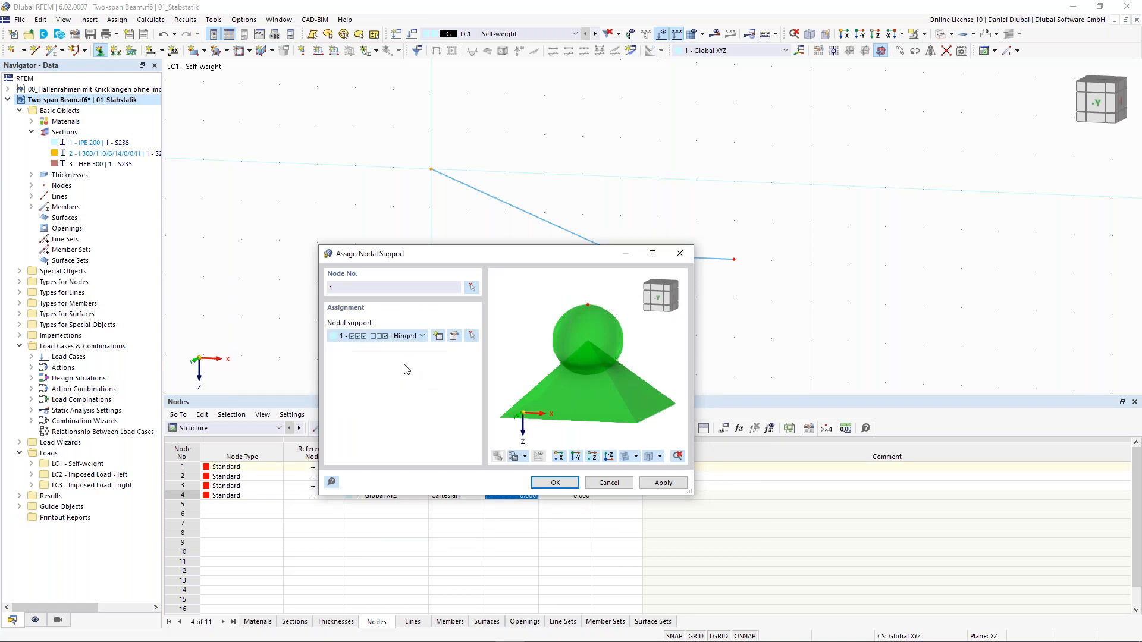
click(404, 364)
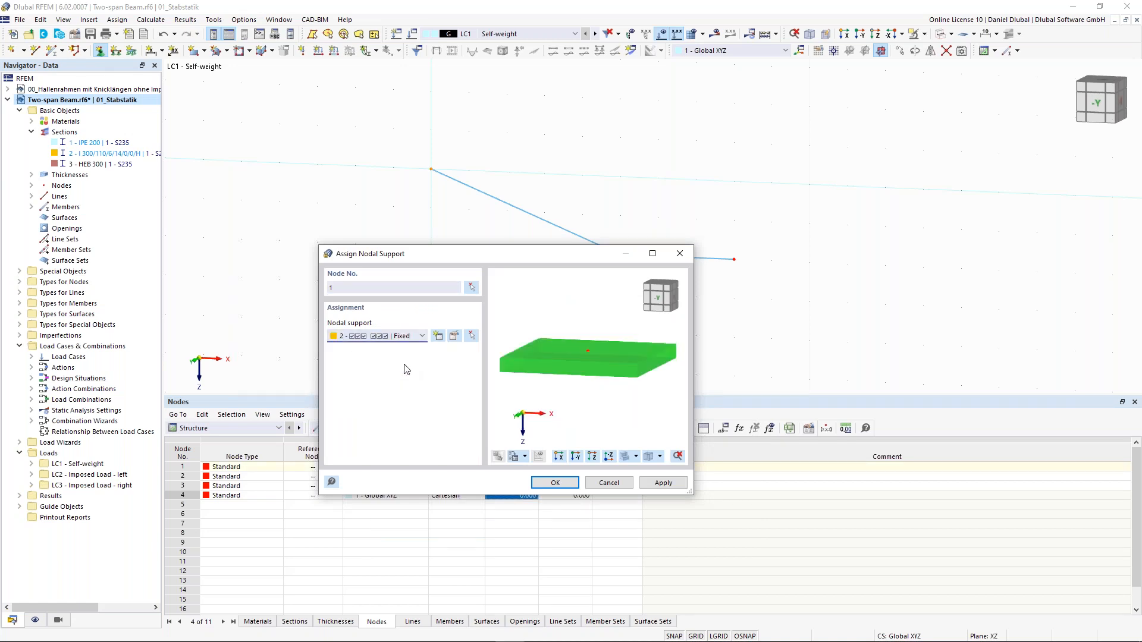
click(552, 487)
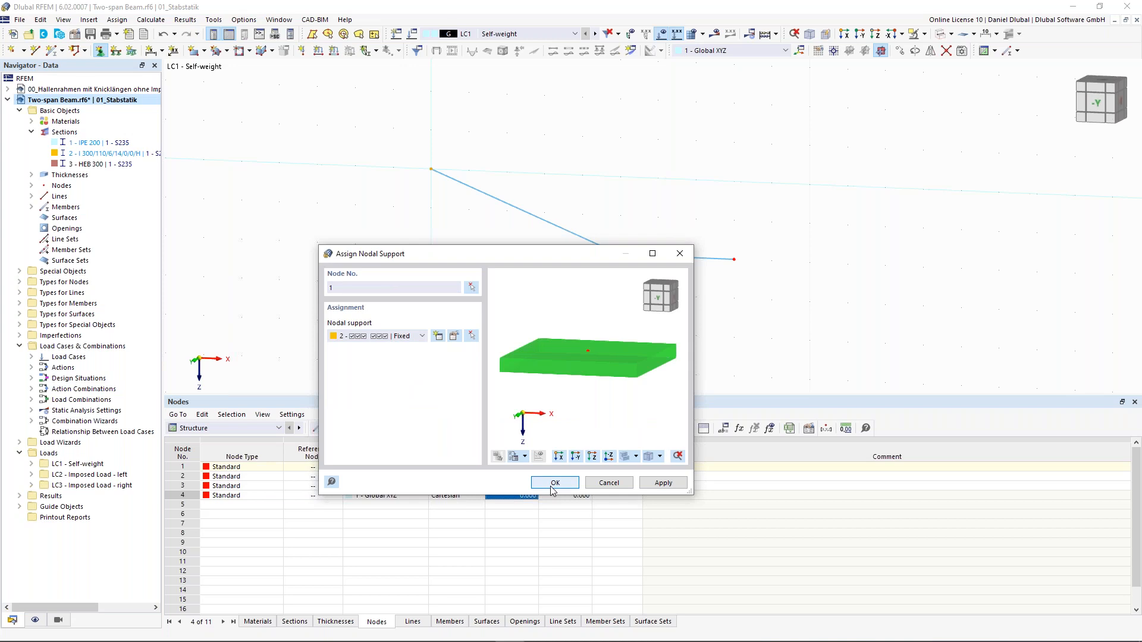
- Assign the Roller in X' nodal support to node 2 at the kink, checking its support conditions before confirming
drag(638, 279, 645, 291)
click(100, 50)
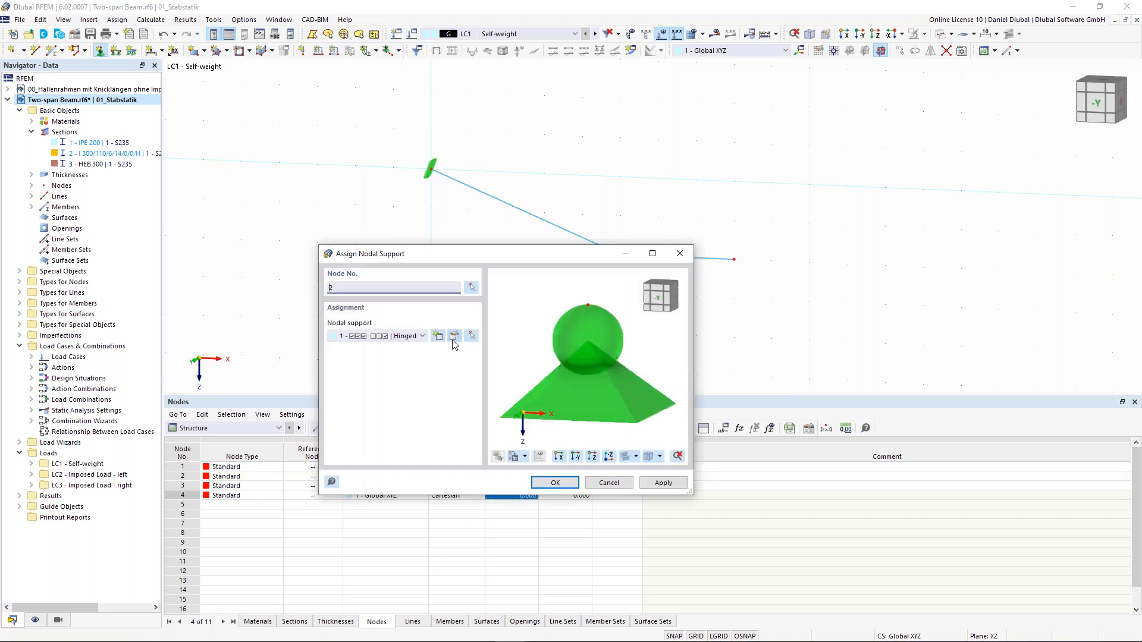
click(422, 336)
click(416, 387)
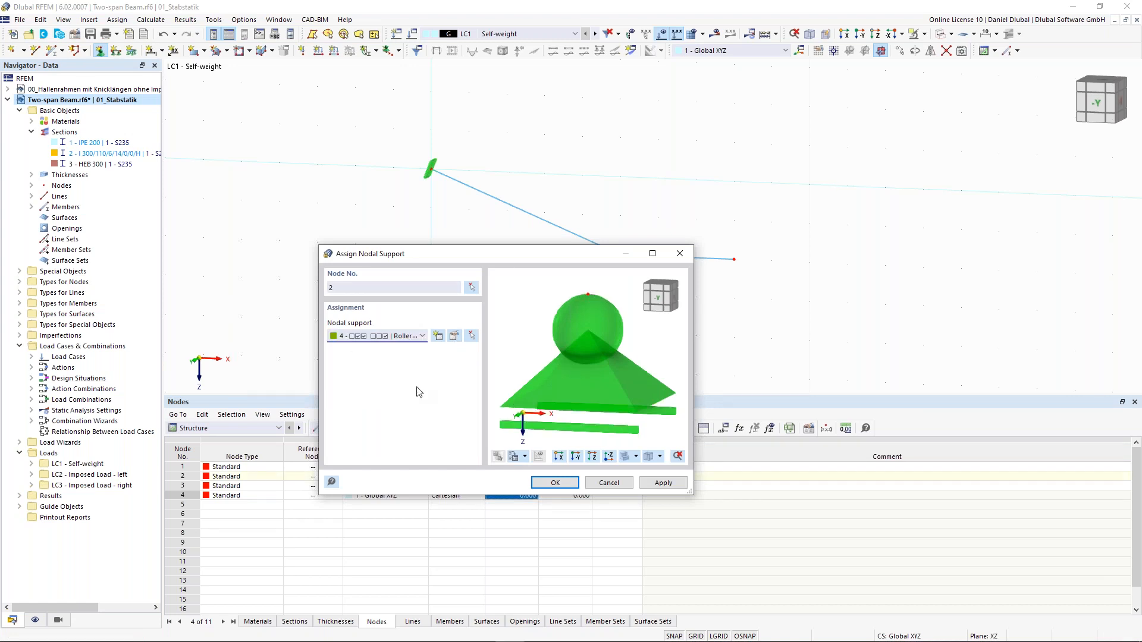
click(456, 339)
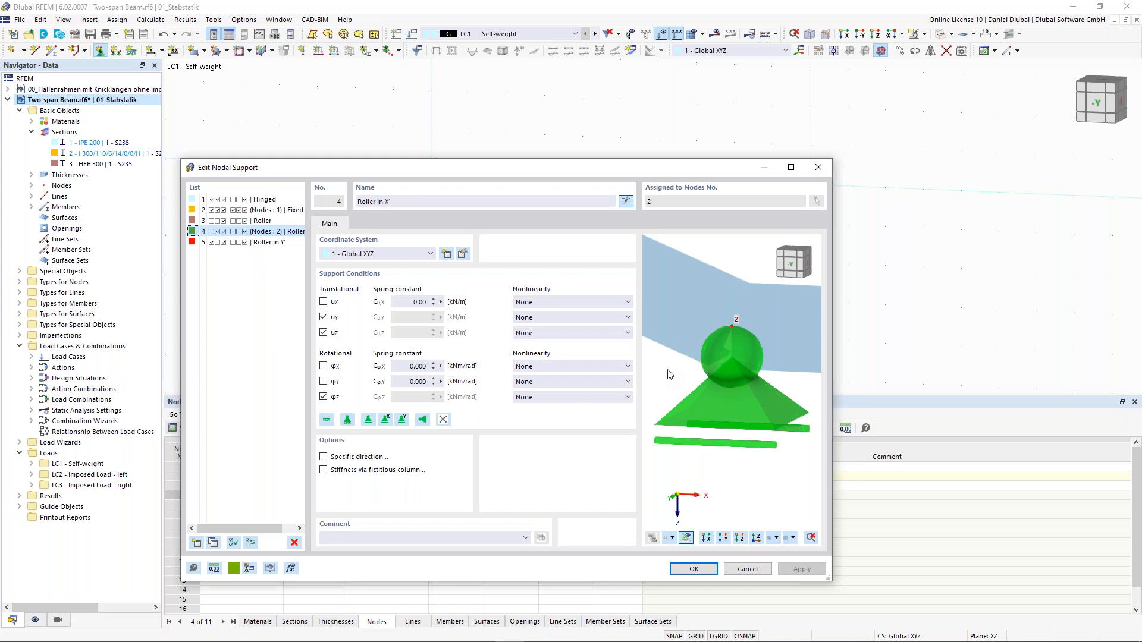
click(701, 574)
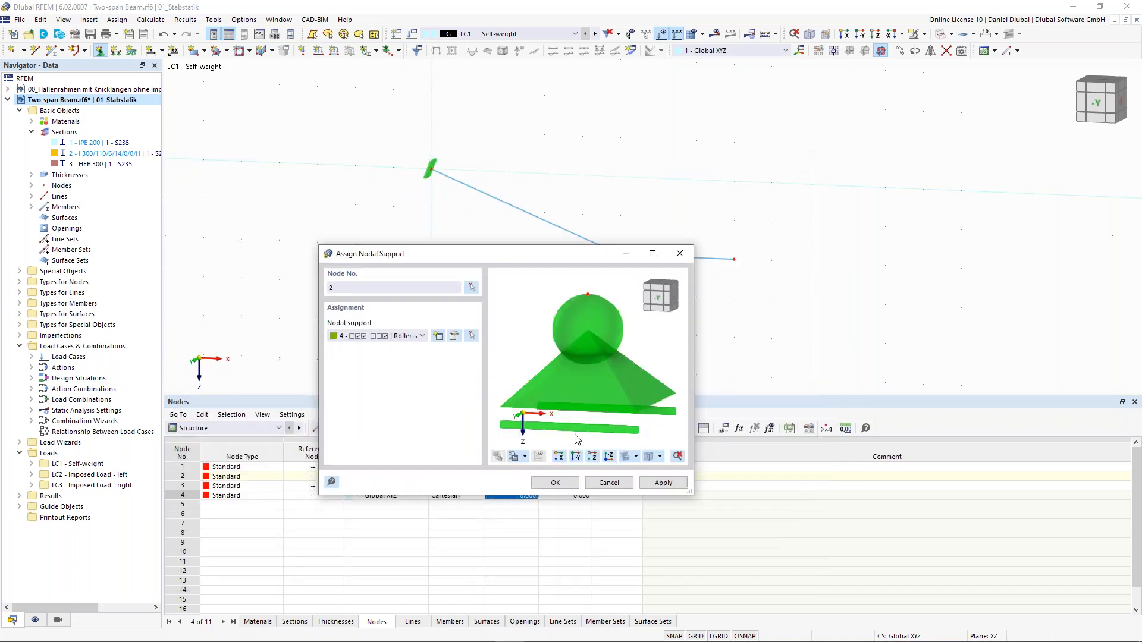
click(555, 482)
- Define a new trapezoidal member load in LC1 with p1 10 kN/m, p2 0 kN/m and distance B at 80 %
ctrl+middle_drag(472, 244, 478, 244)
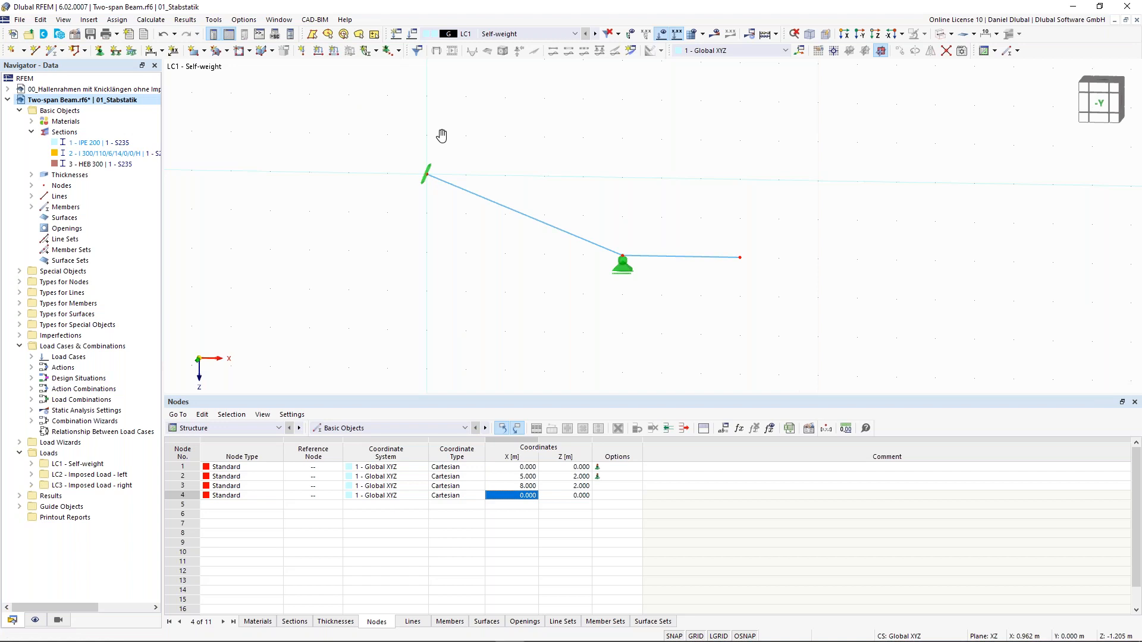
scroll(445, 136, up, 2)
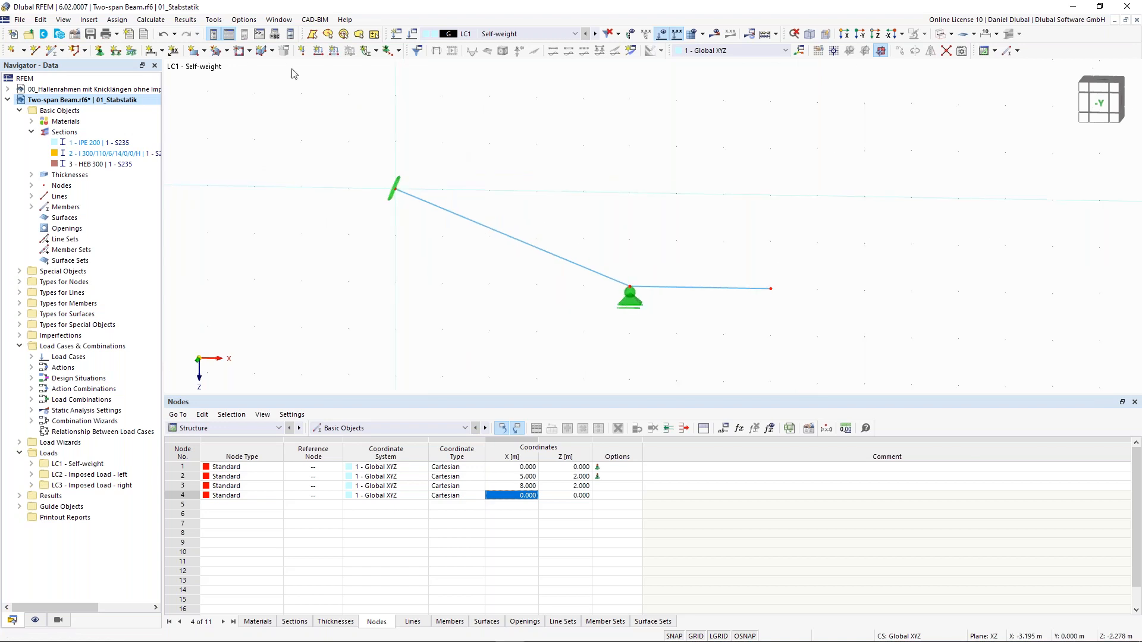
click(335, 53)
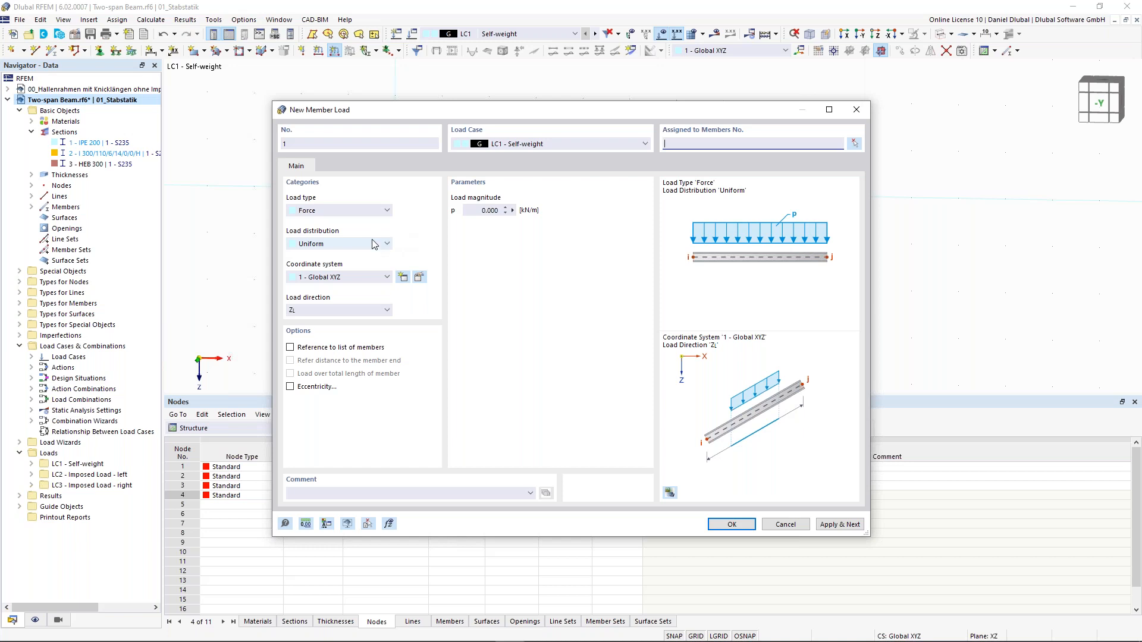
click(374, 244)
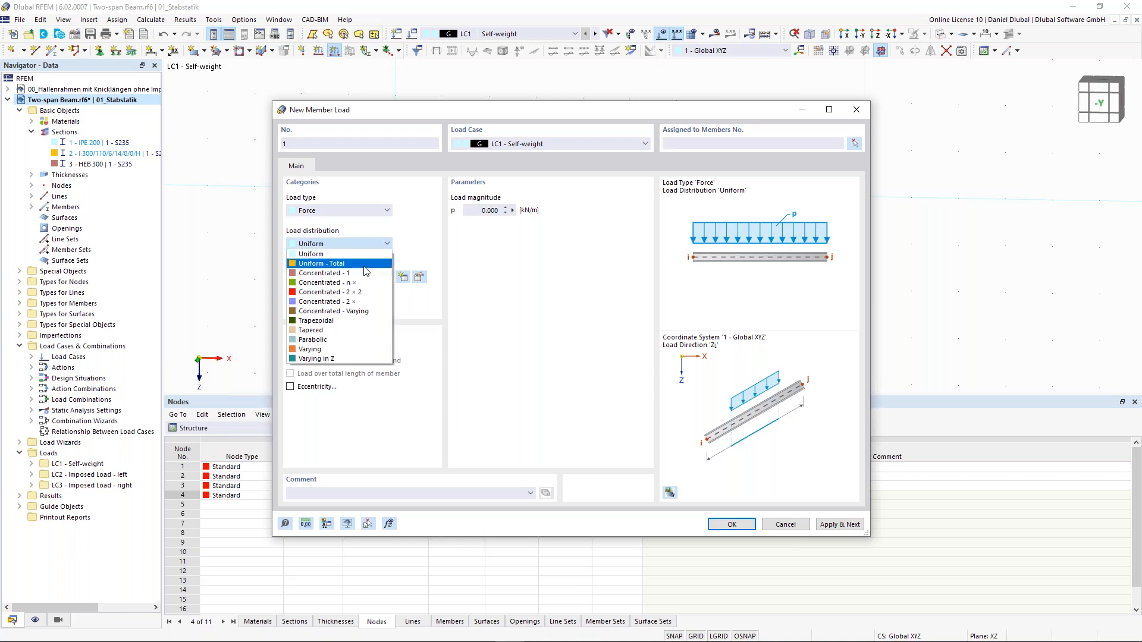
click(349, 322)
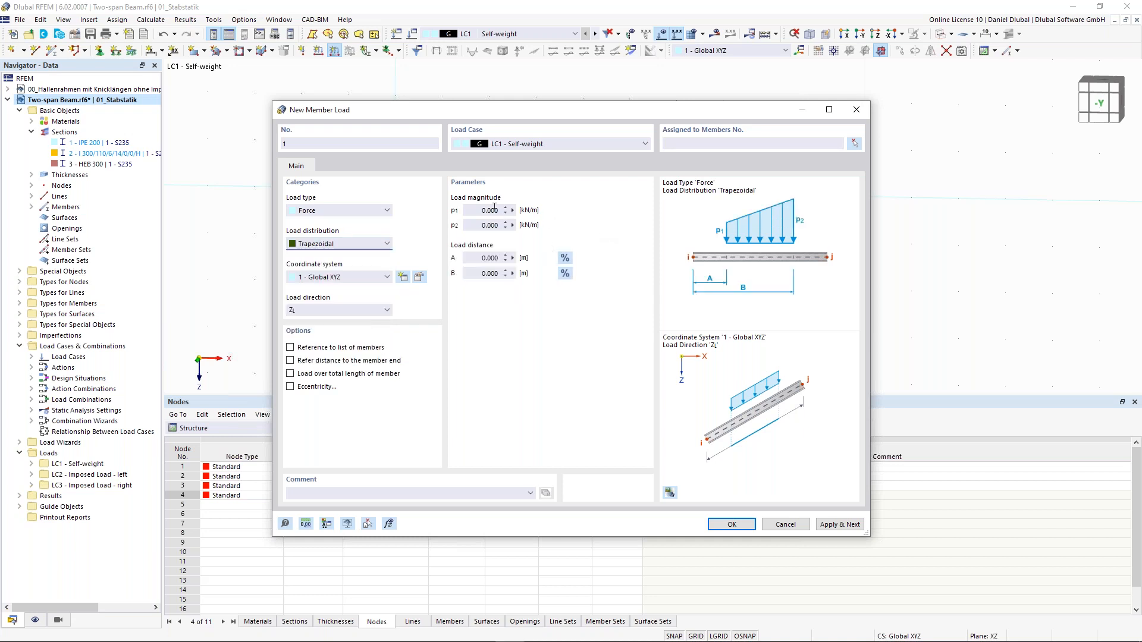
drag(478, 211, 534, 210)
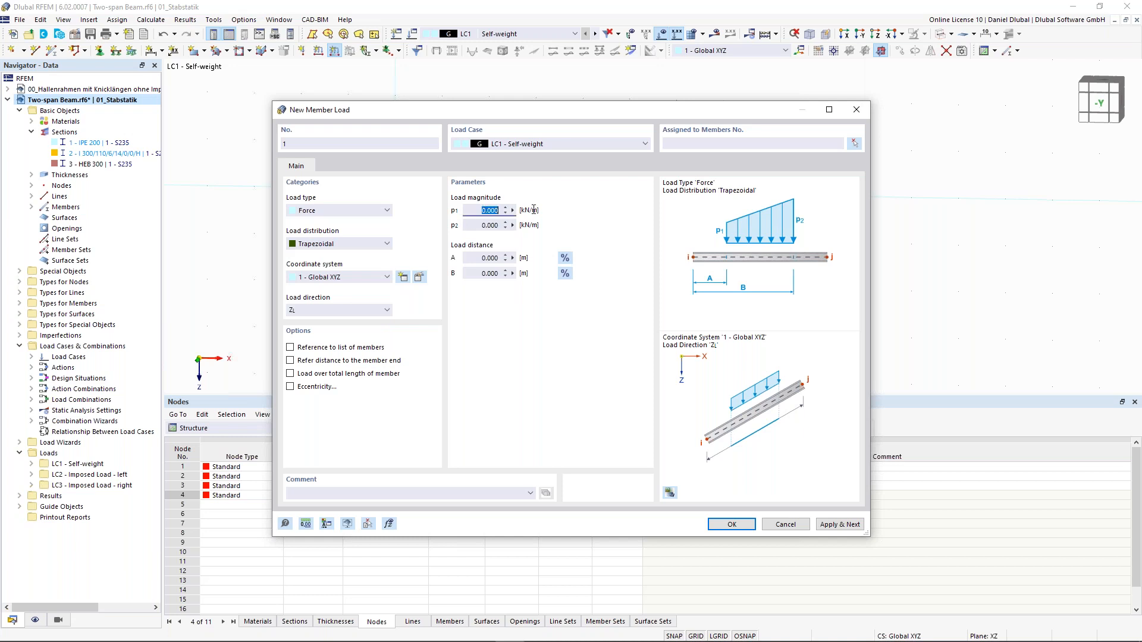
text(10)
click(479, 224)
click(565, 274)
drag(480, 274, 499, 274)
text(80)
click(478, 257)
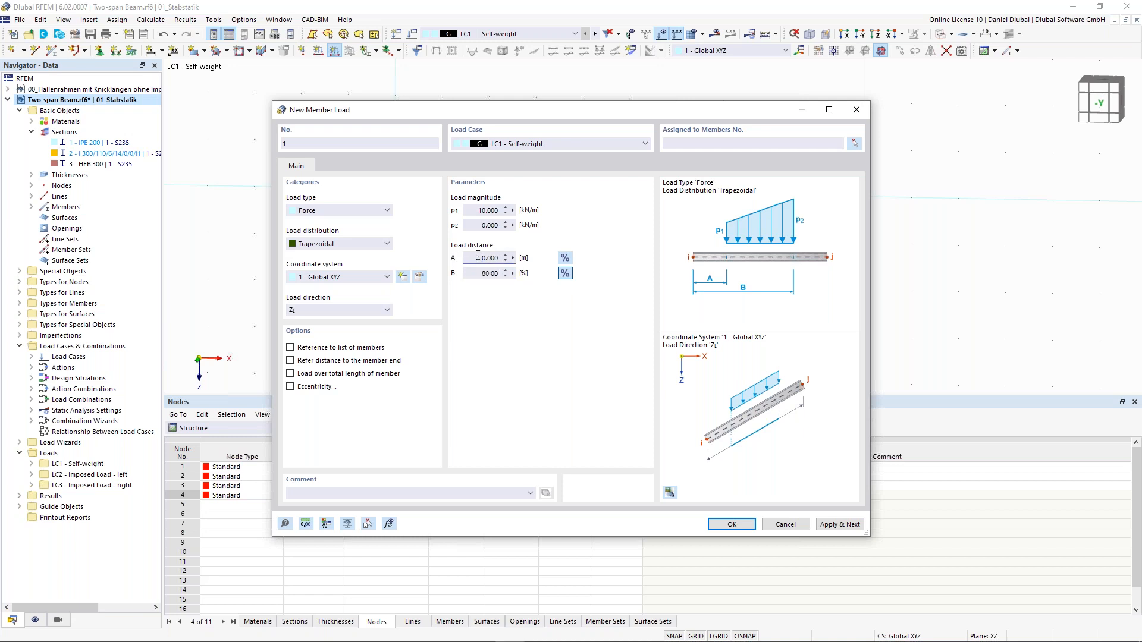
- Assign the trapezoidal load to the inclined member and apply it, continuing with another member load
click(855, 141)
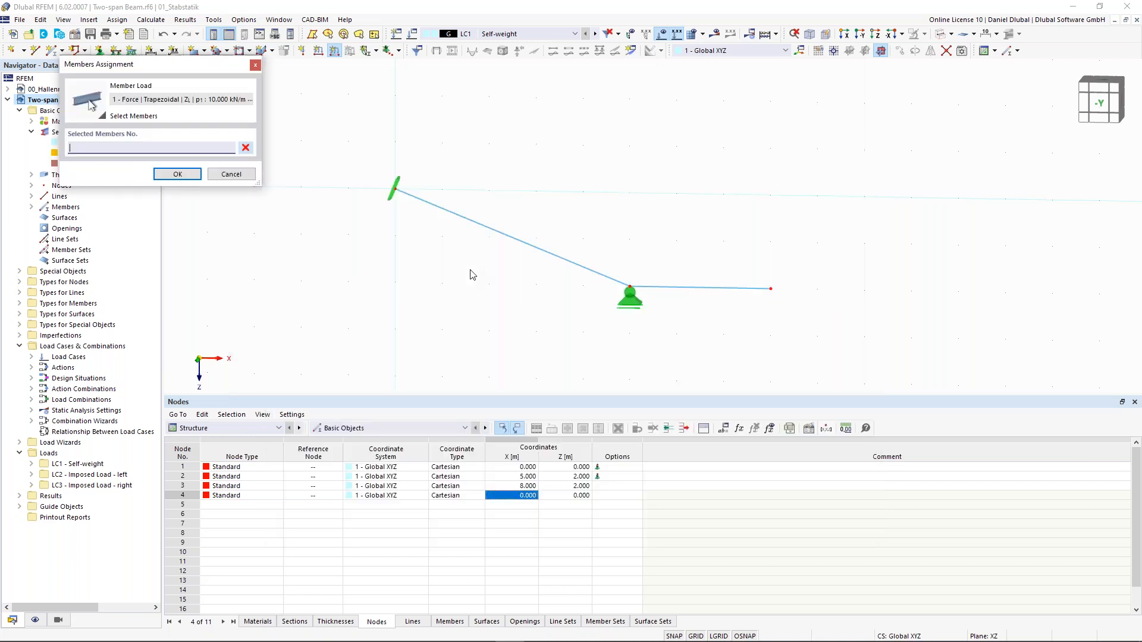
click(505, 235)
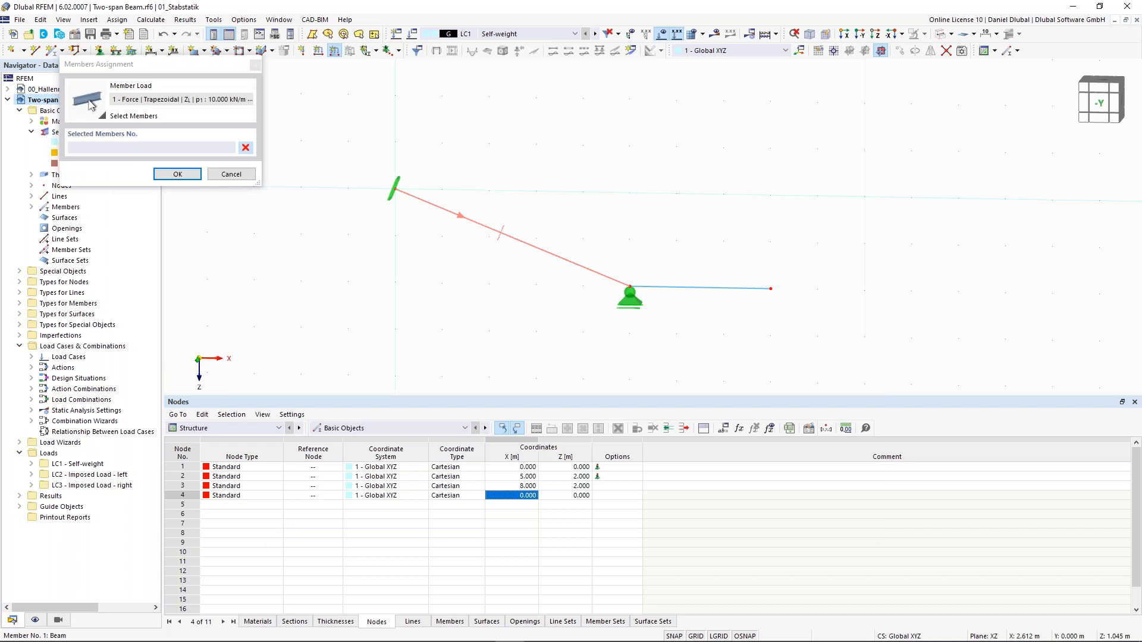
click(194, 177)
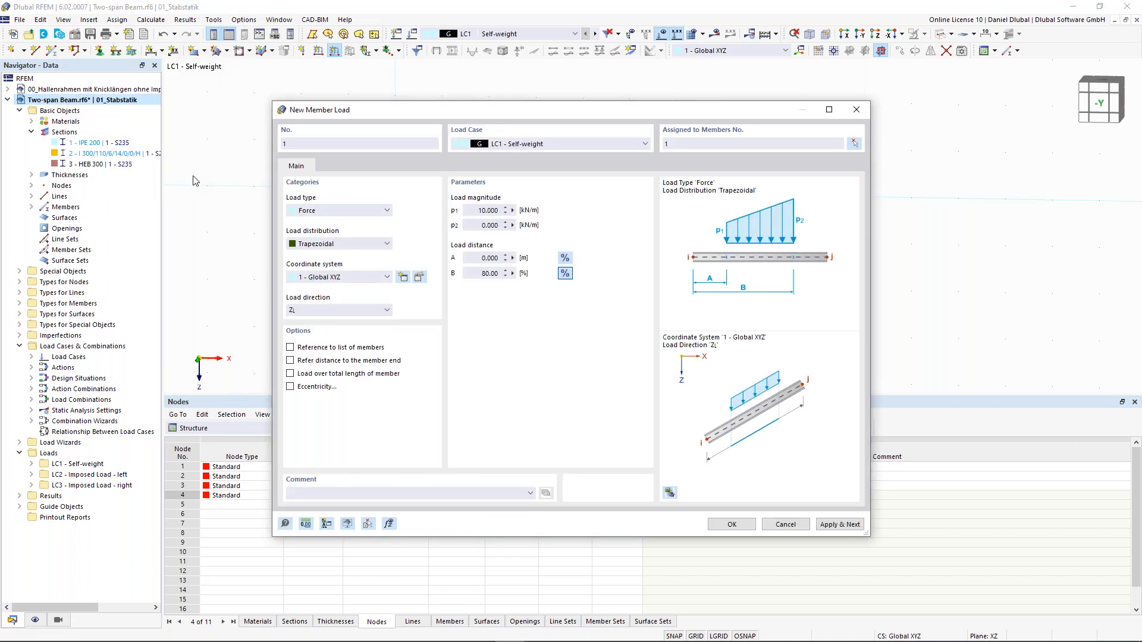
click(839, 524)
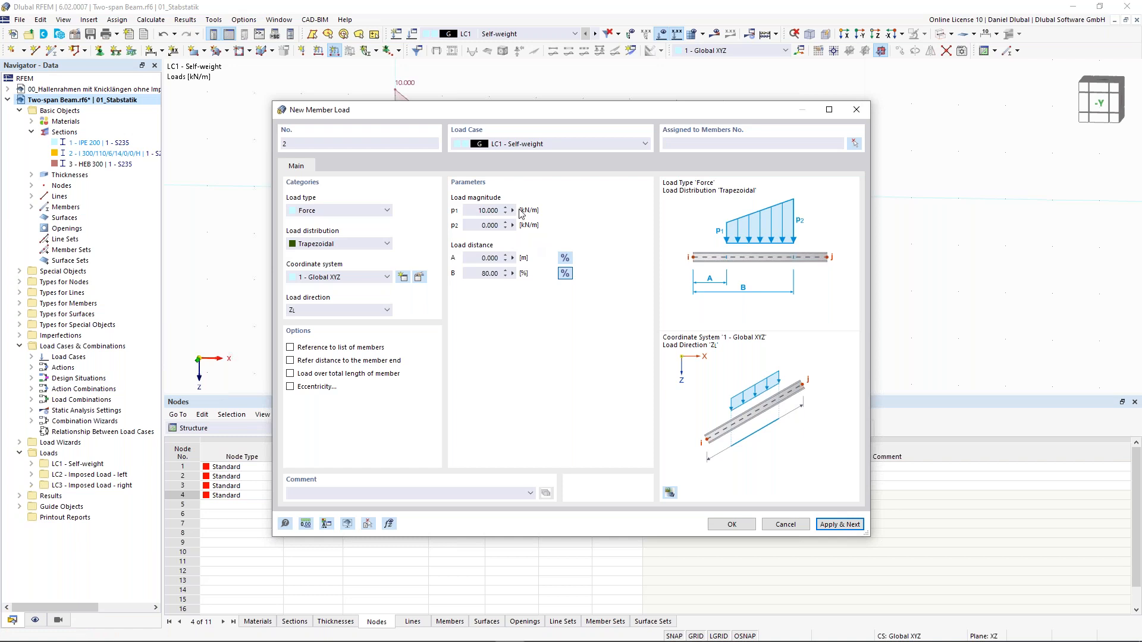
- Add a second trapezoidal load to the horizontal member with p1 1 kN/m, p2 2 kN/m, distance A 20 % and B 80 %
double_click(478, 211)
text(1)
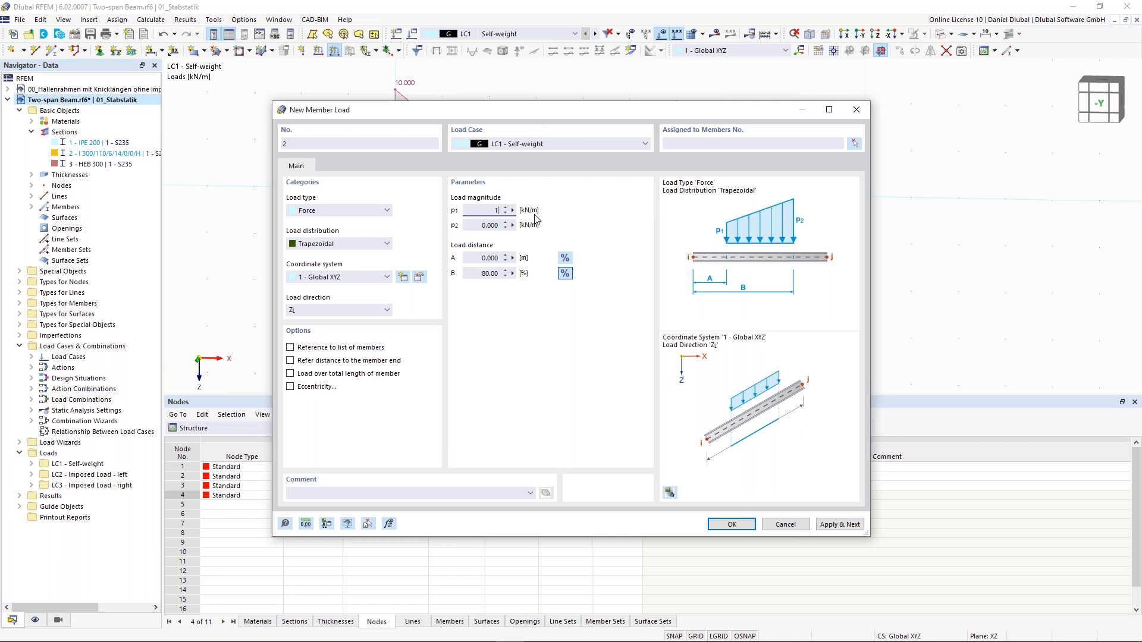
key(Tab)
text(2)
click(565, 257)
double_click(481, 258)
text(20)
key(Tab)
click(853, 143)
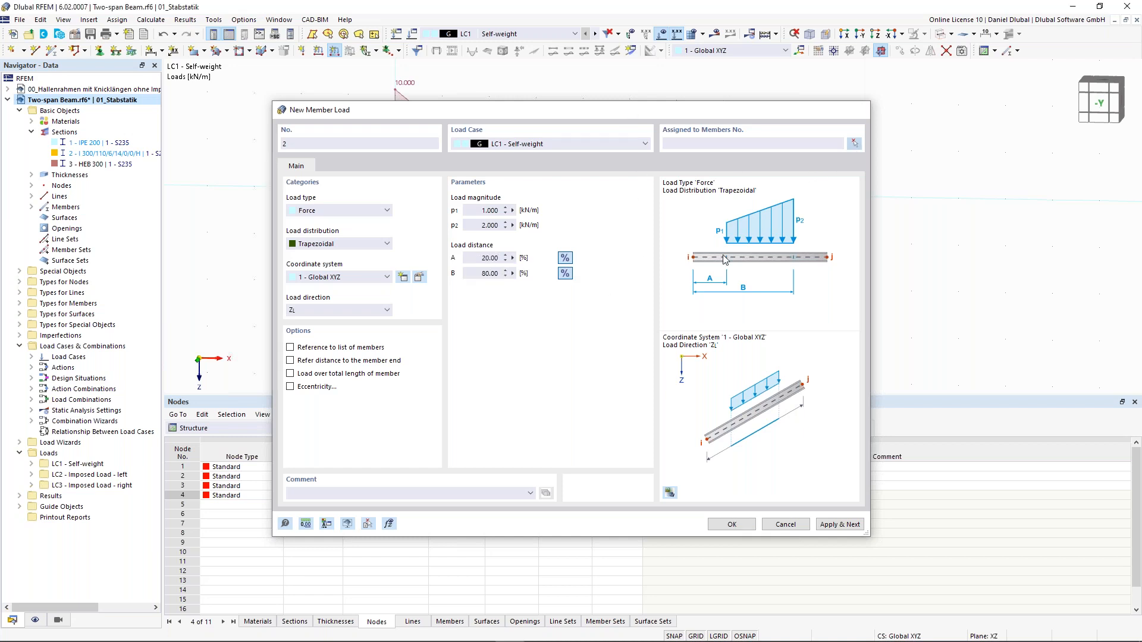
click(178, 174)
click(748, 527)
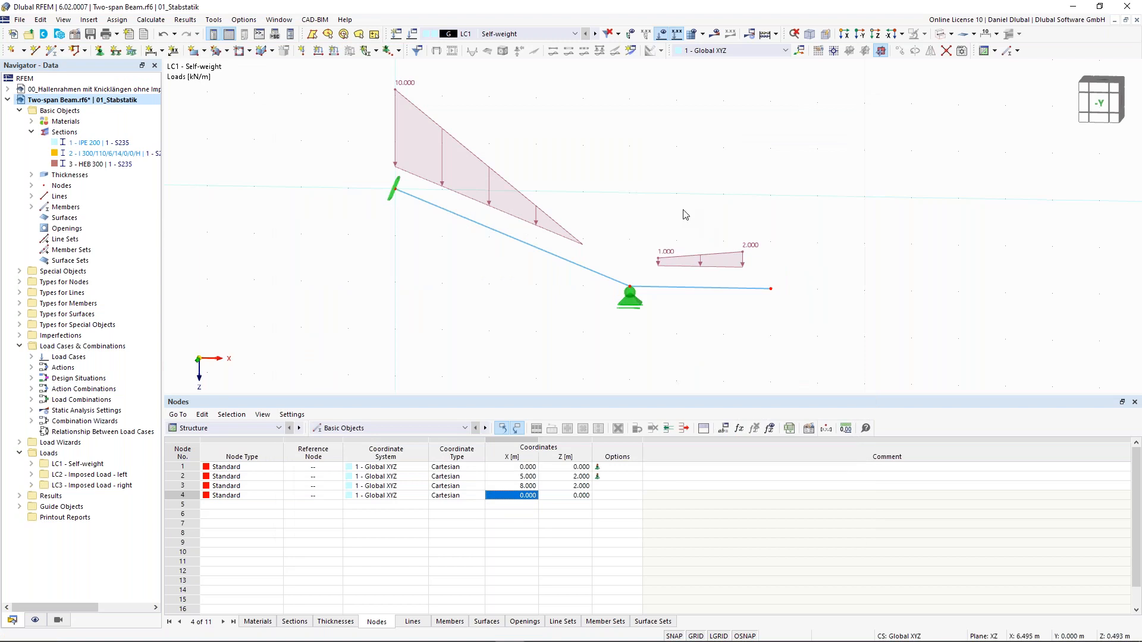
- Define a new nodal load with Fz 10 kN and assign it to node 3 at the free end of the horizontal member
middle_drag(598, 167, 593, 196)
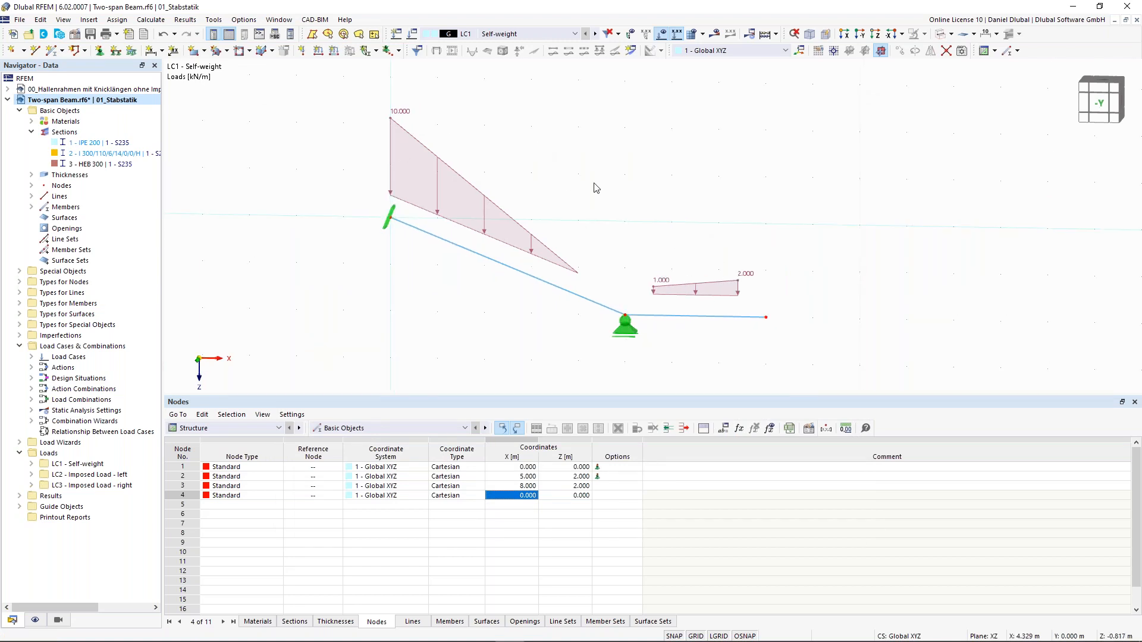
middle_drag(652, 224, 596, 214)
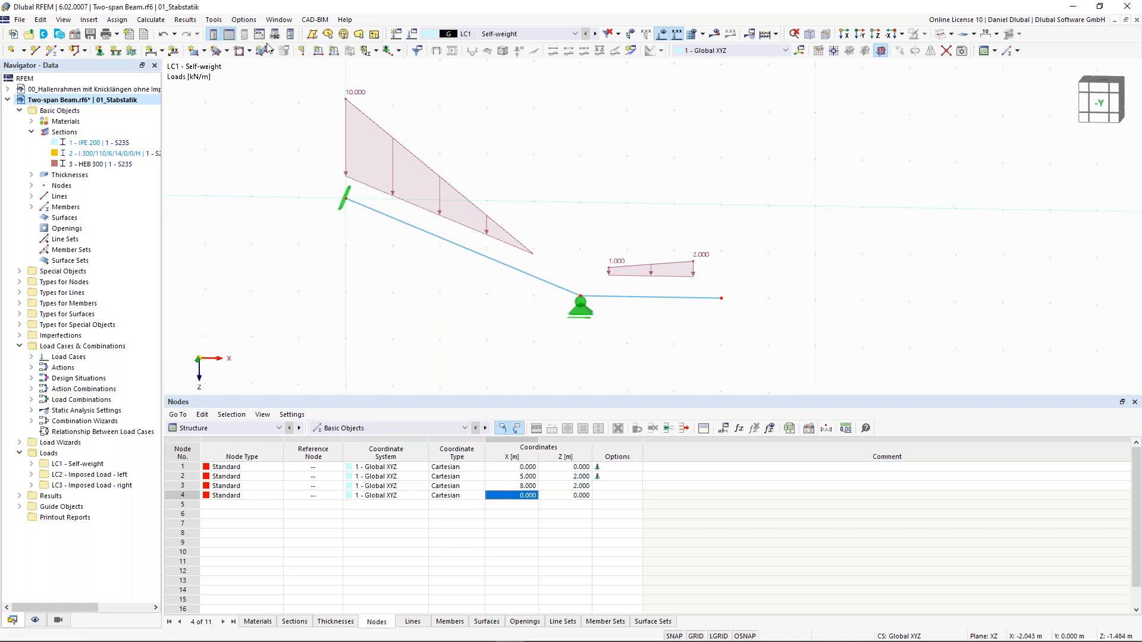
click(303, 51)
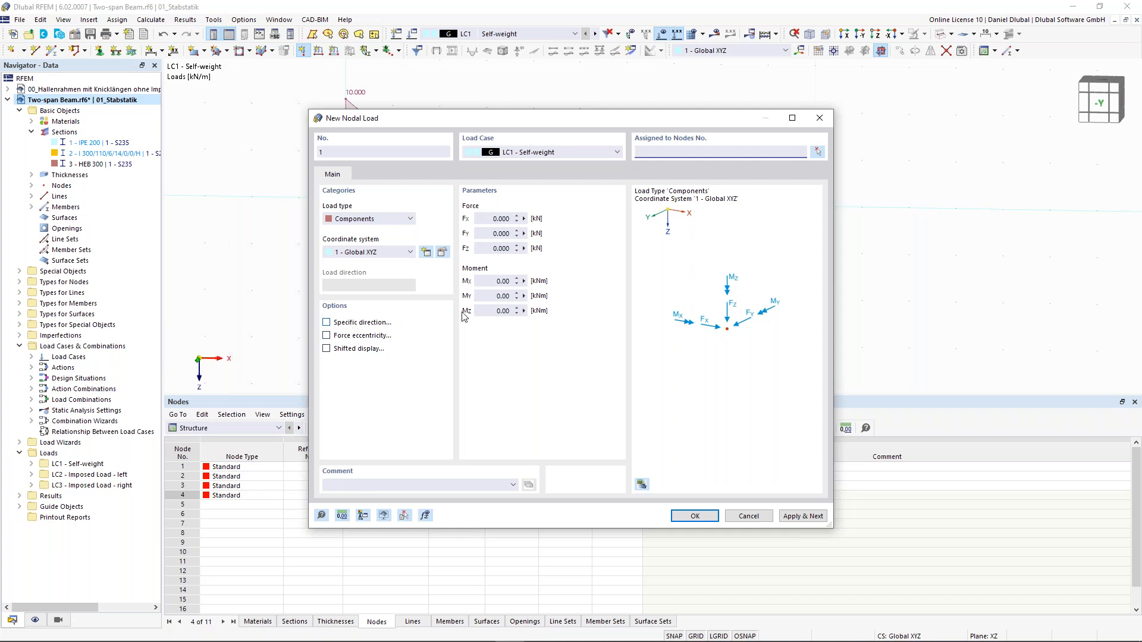
click(501, 248)
text(10)
key(shift+Tab)
click(819, 152)
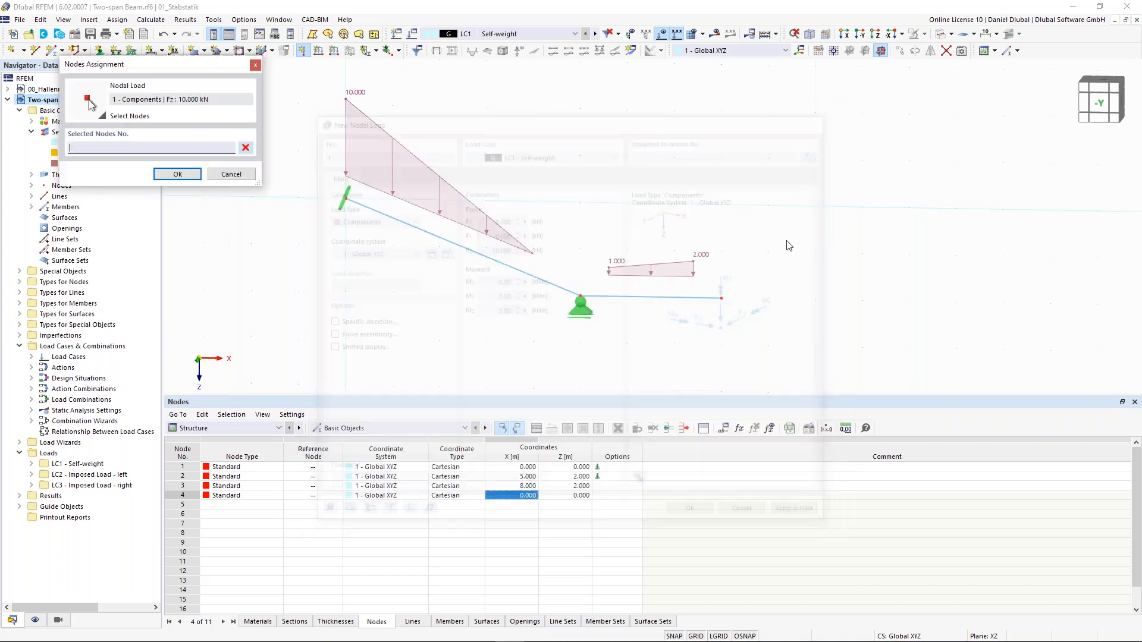
click(745, 326)
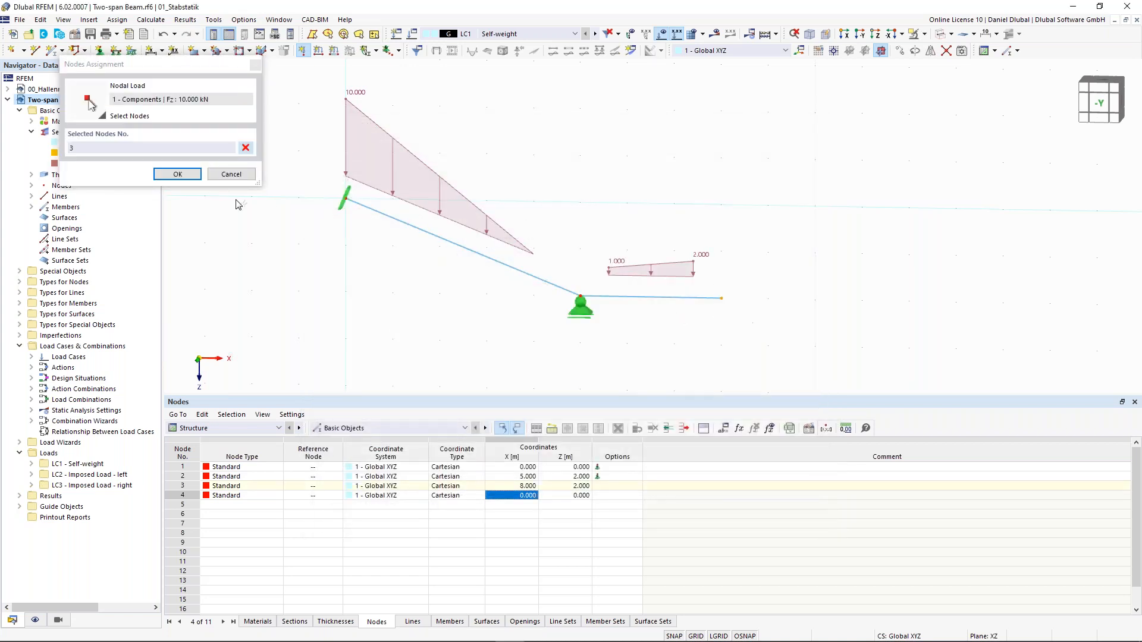
click(183, 179)
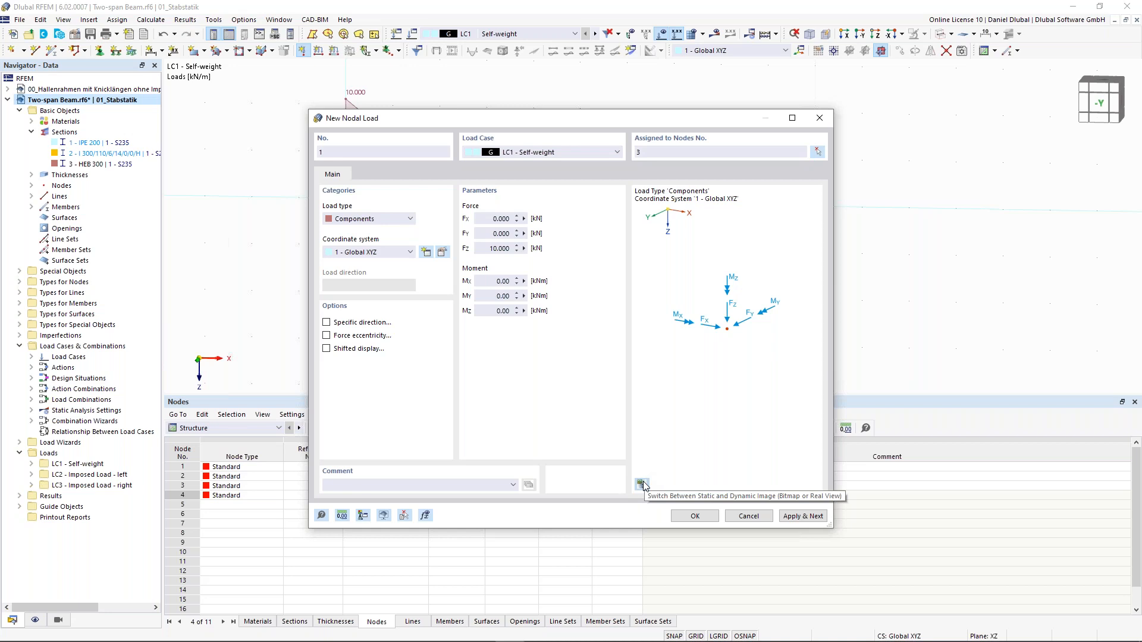
- Switch the nodal load preview to the real model view and examine the load direction at node 3
click(643, 484)
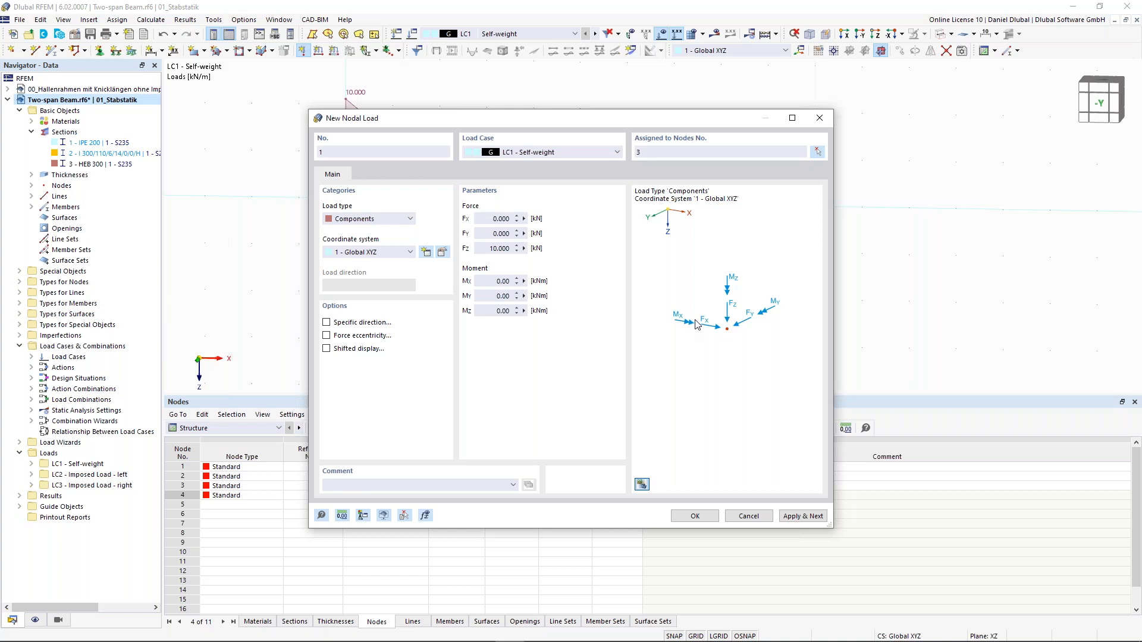
scroll(678, 337, down, 3)
middle_drag(682, 328, 723, 329)
scroll(750, 319, down, 1)
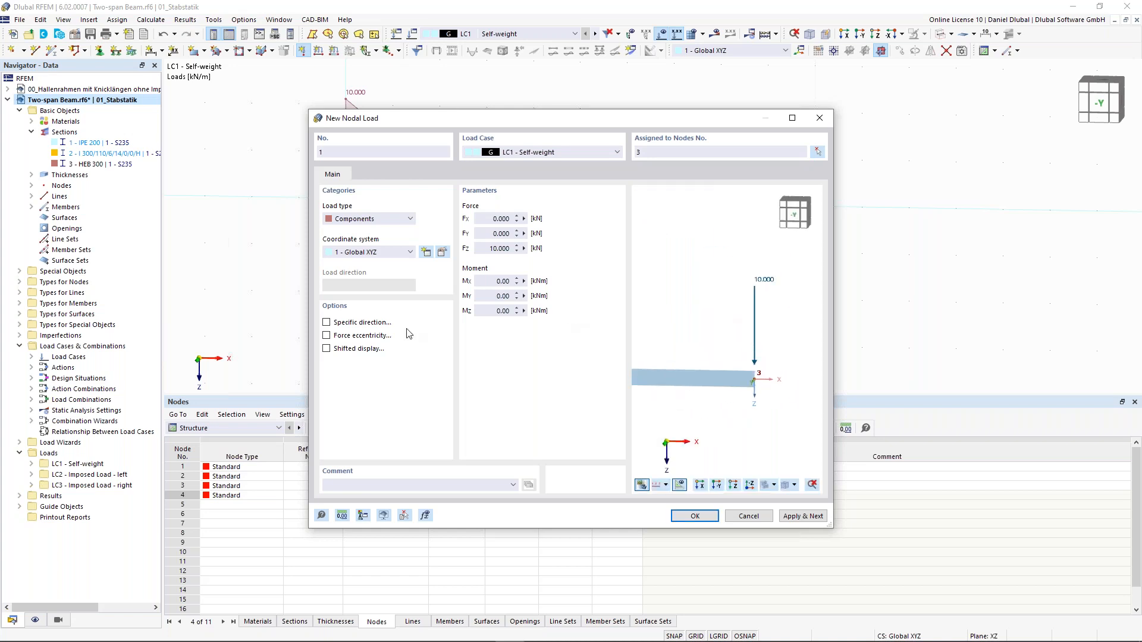
- Give the nodal load a specific direction rotated -60° about Y' and confirm the load
click(326, 322)
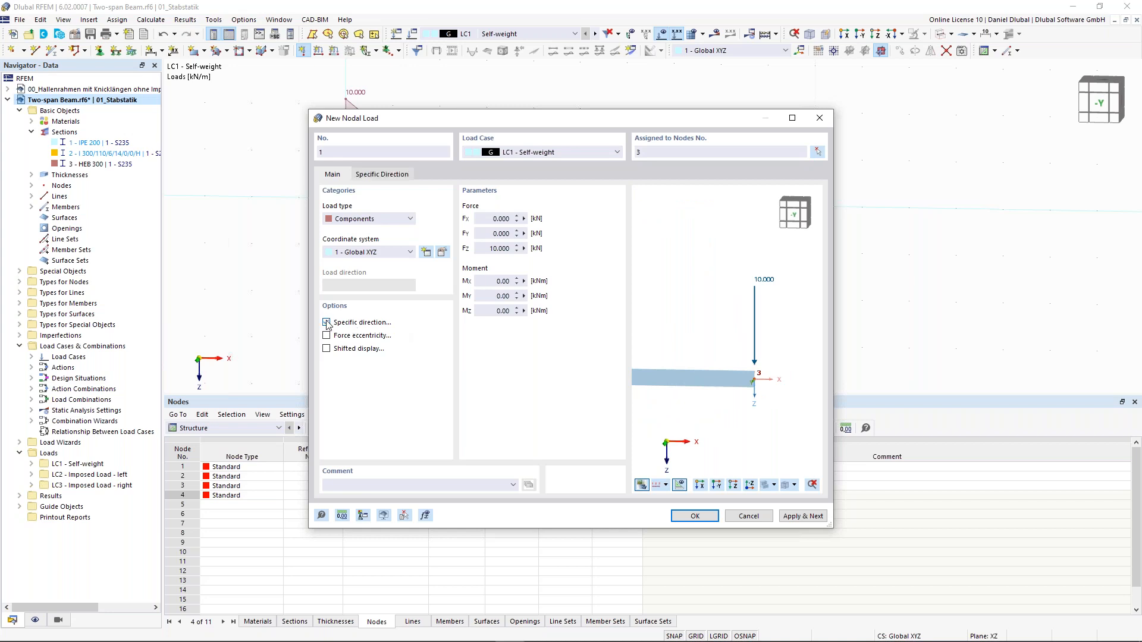
click(382, 176)
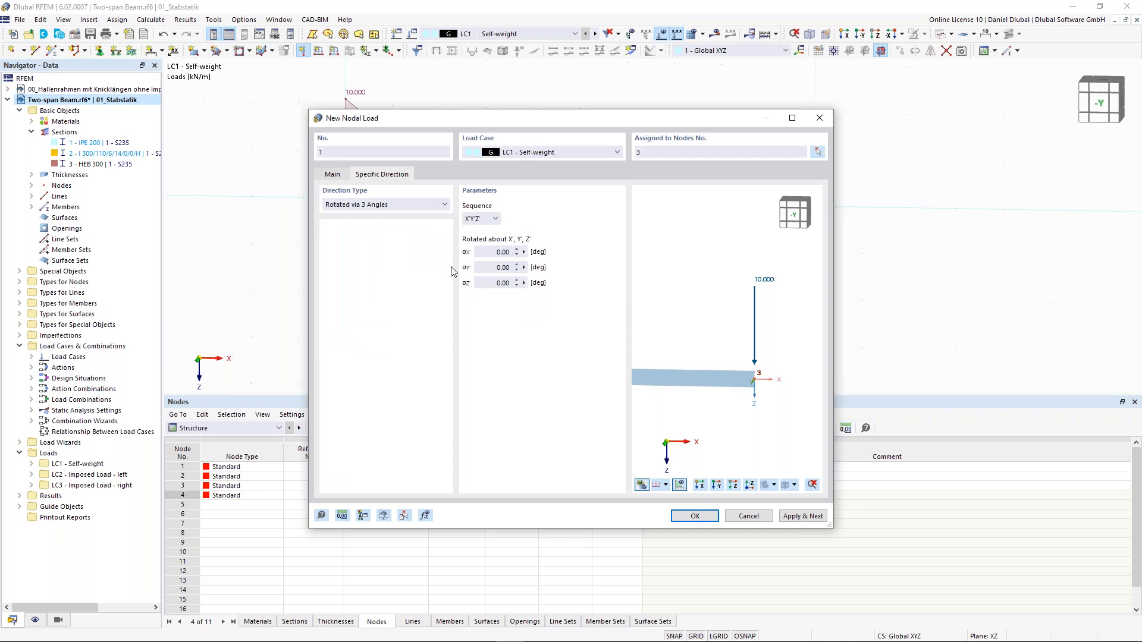
click(504, 267)
text(-60)
click(498, 252)
middle_drag(763, 343, 726, 339)
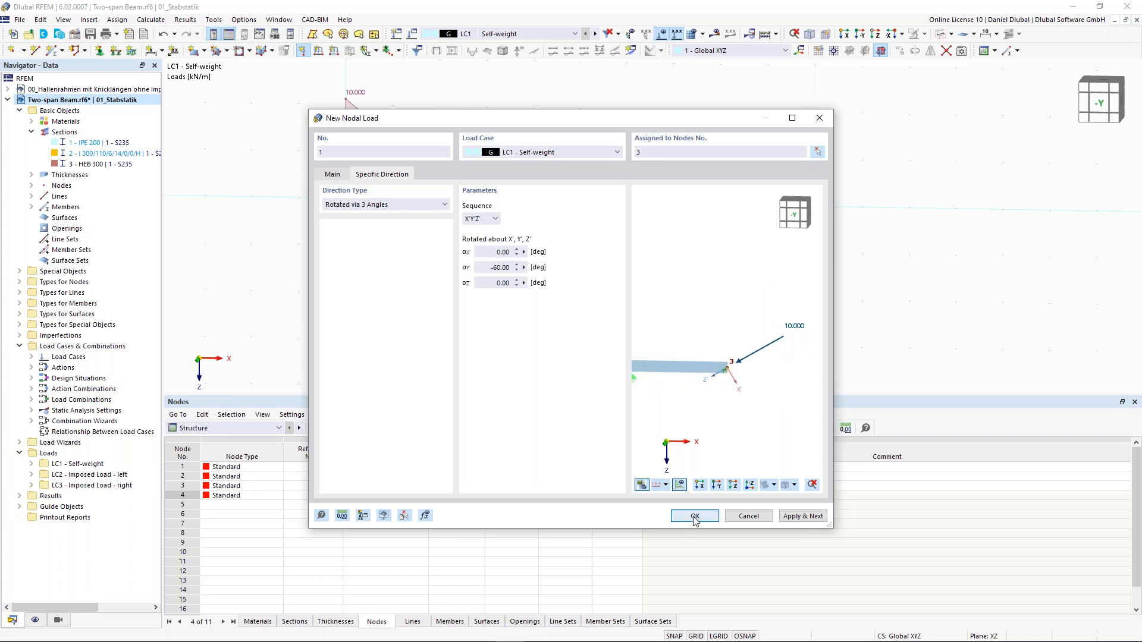
click(695, 517)
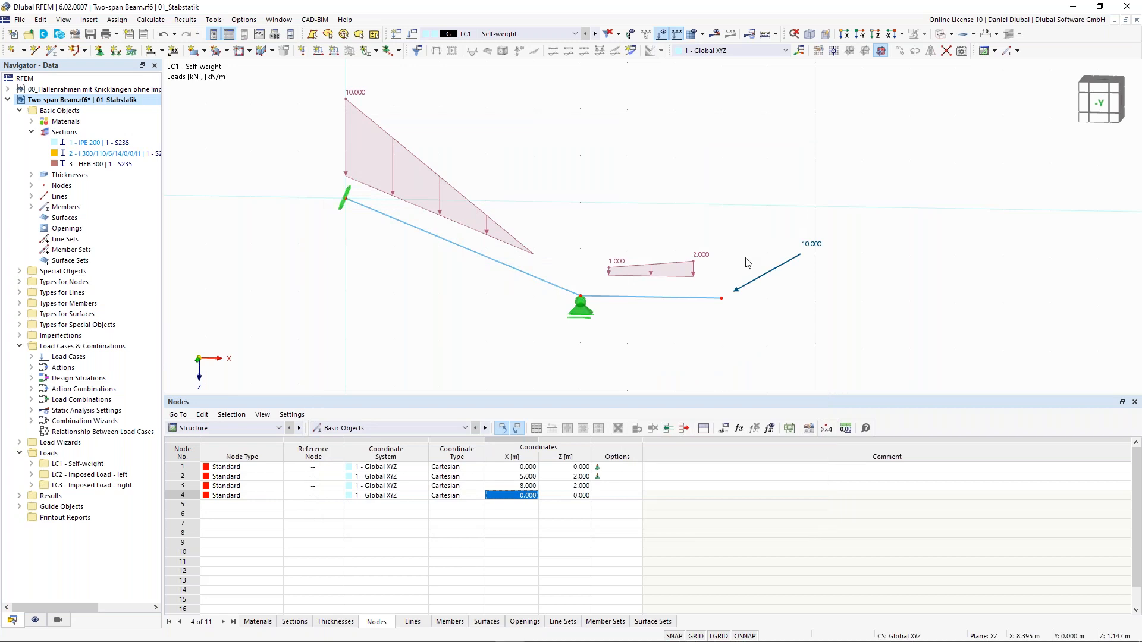
- Define a new imposed nodal deformation in LC1 with a displacement uZ' of -20 mm
scroll(751, 224, down, 1)
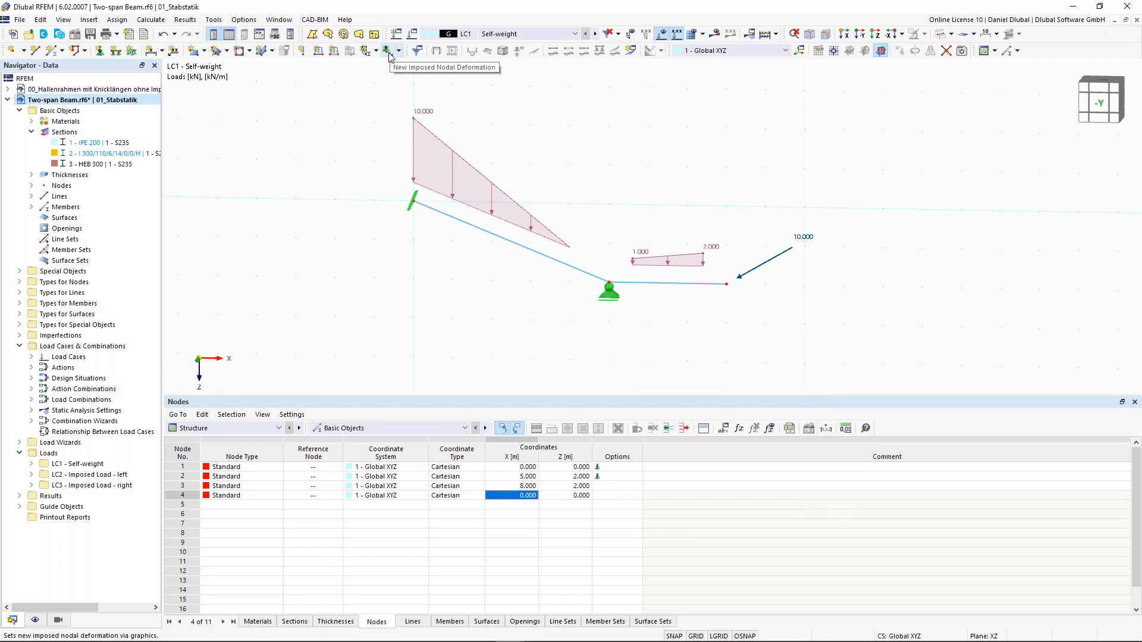
scroll(611, 296, up, 1)
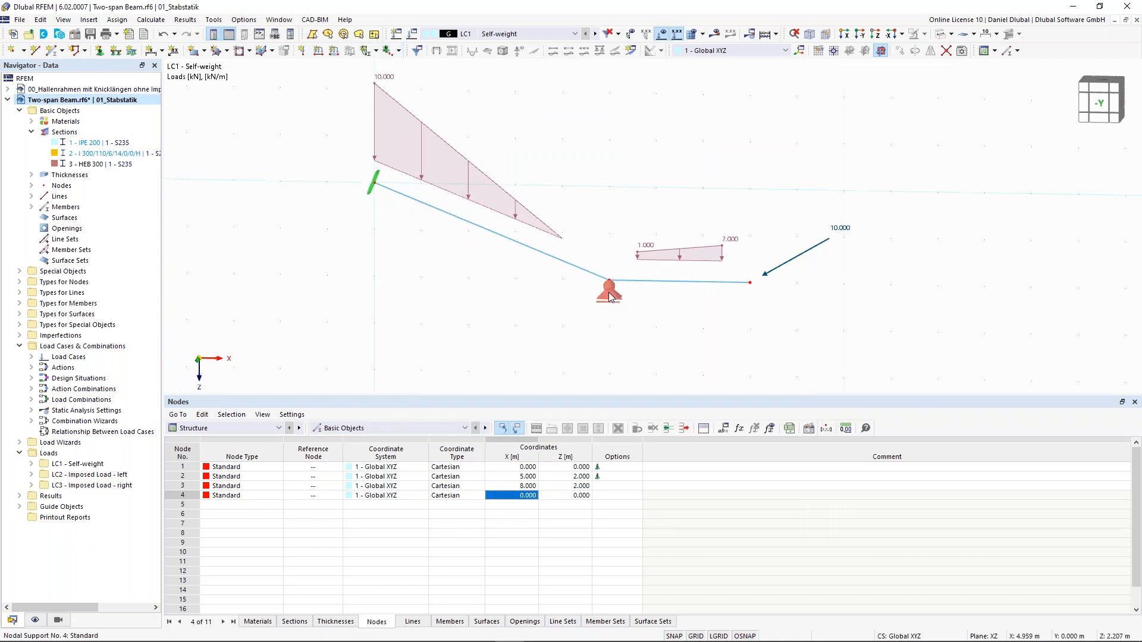
scroll(611, 296, up, 1)
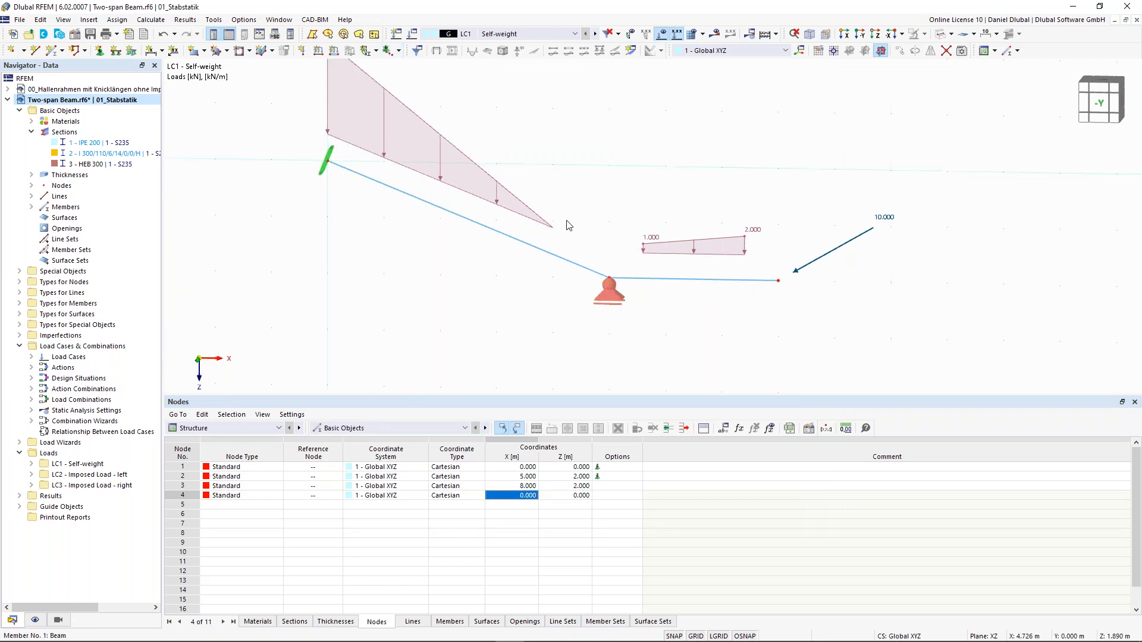
click(399, 51)
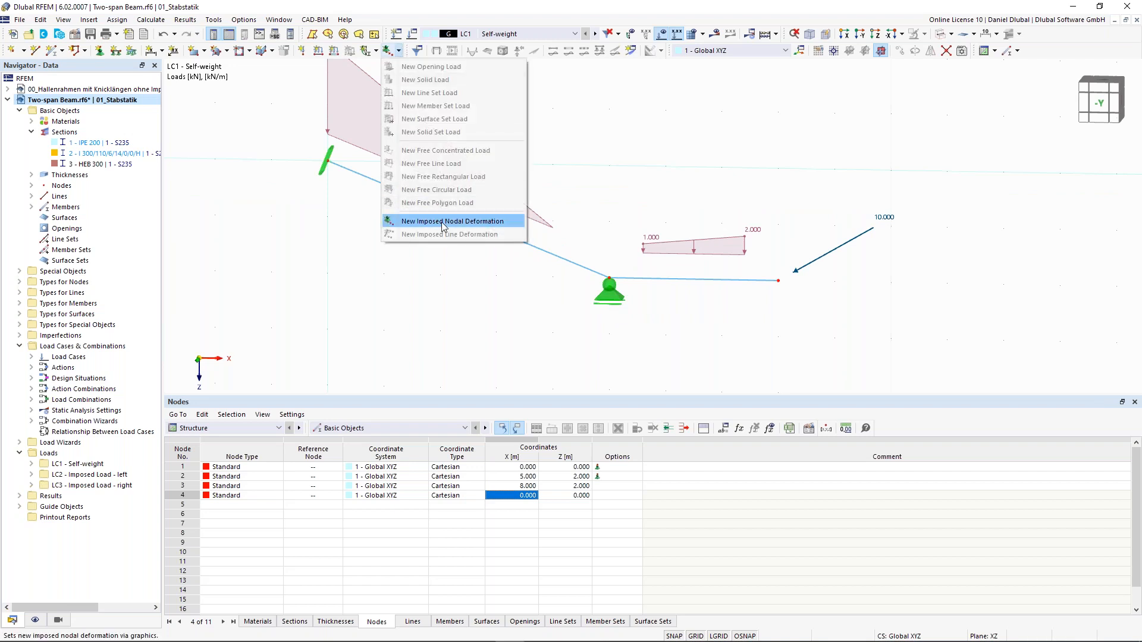
click(399, 51)
click(399, 51)
click(437, 223)
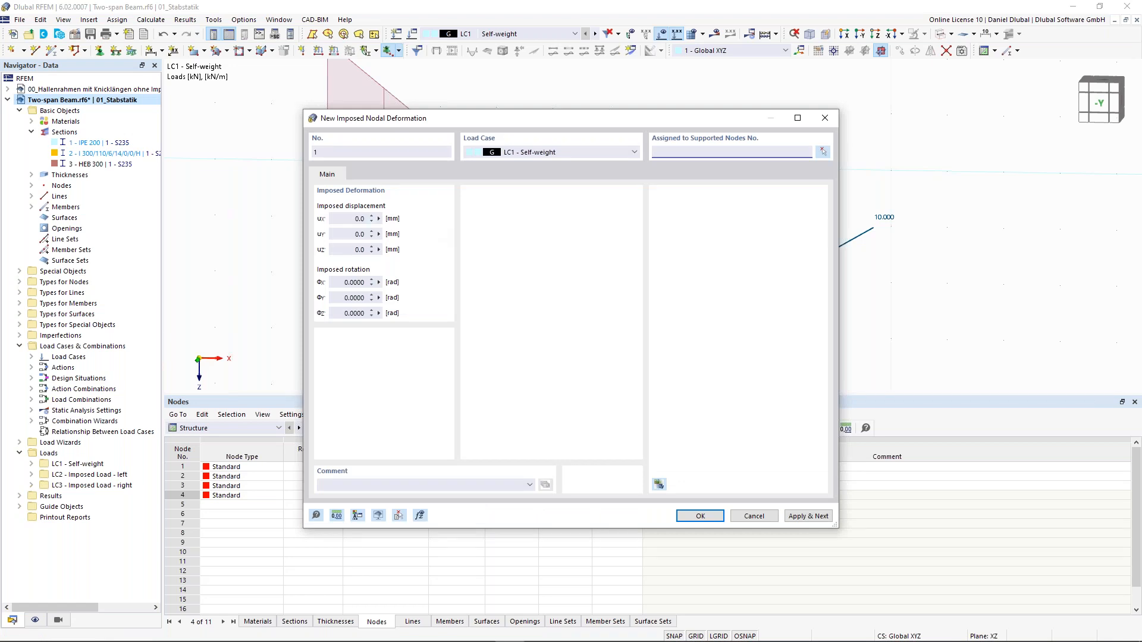
click(345, 220)
click(360, 249)
text(-20)
- Assign the imposed deformation to supported node 2 at the kink and confirm it
click(823, 151)
click(609, 284)
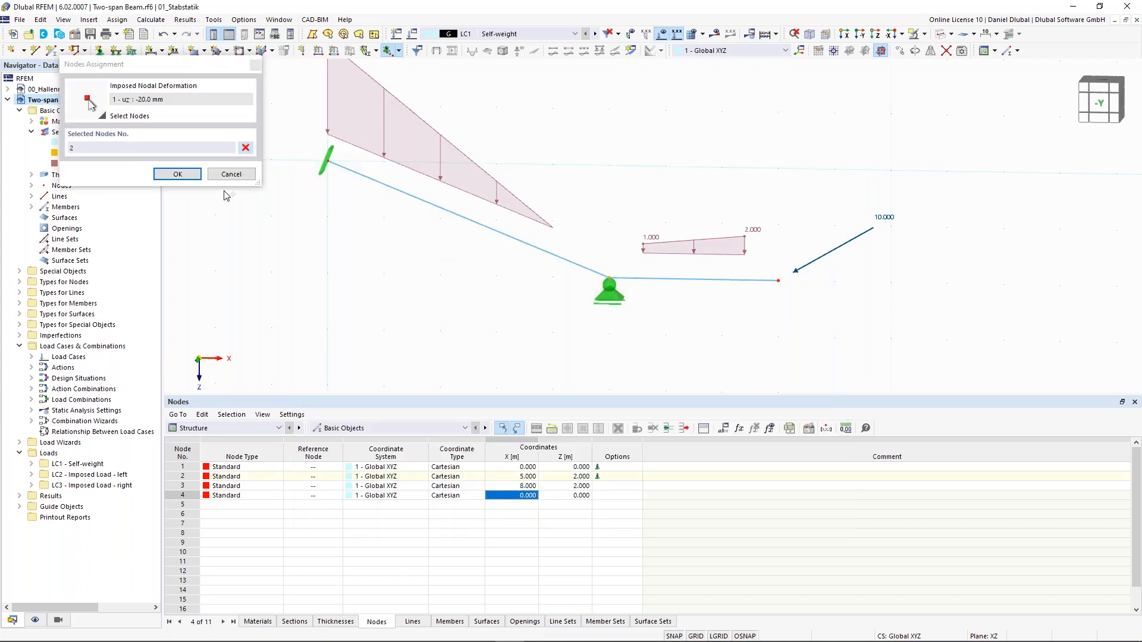
click(193, 177)
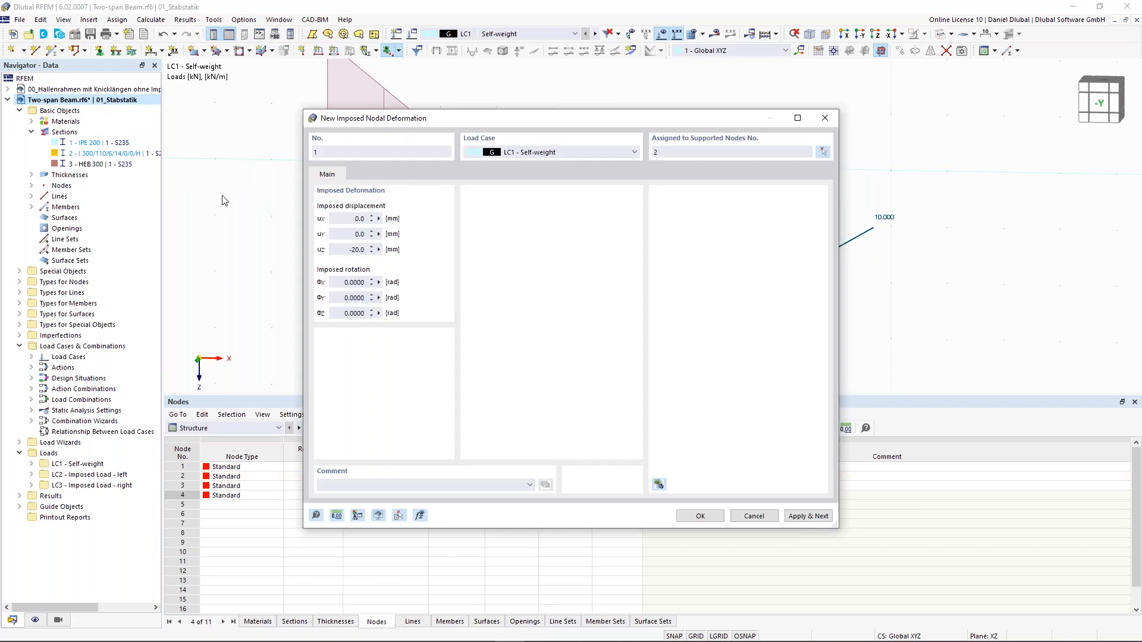
click(696, 521)
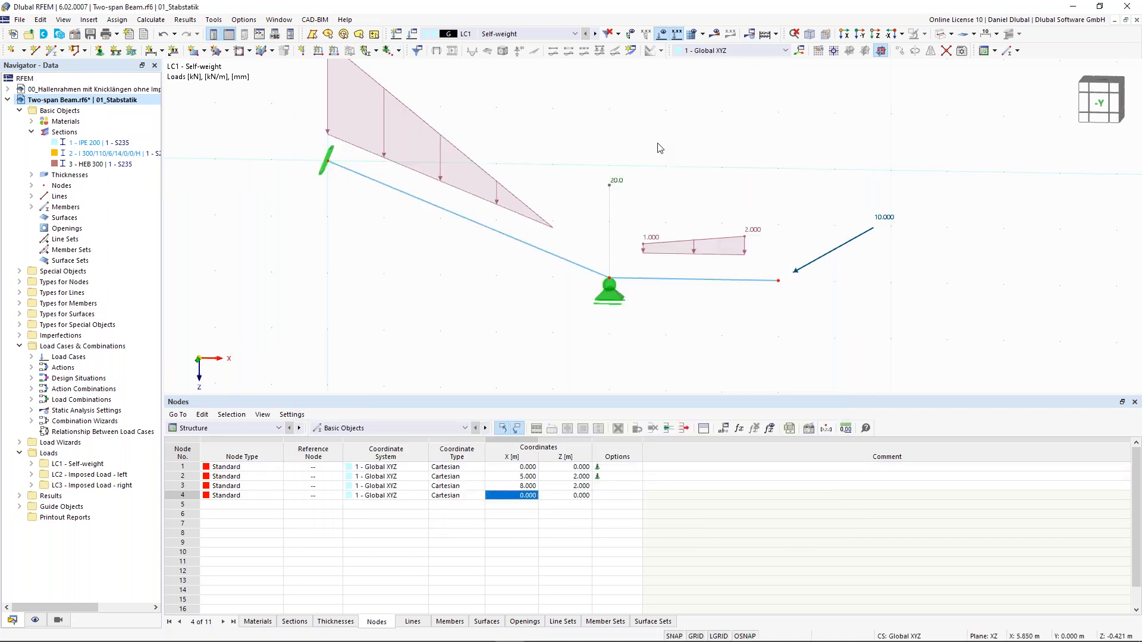
scroll(660, 148, down, 1)
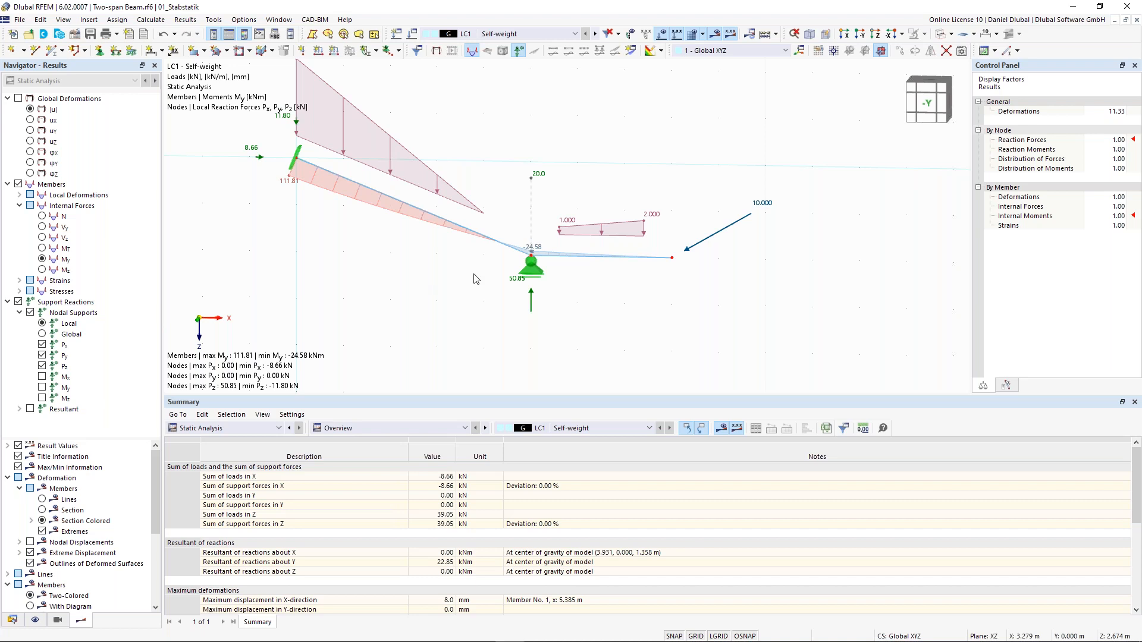
- Display the shear forces Vz and the axial forces N of the beam members and examine their distribution around the kink
click(42, 237)
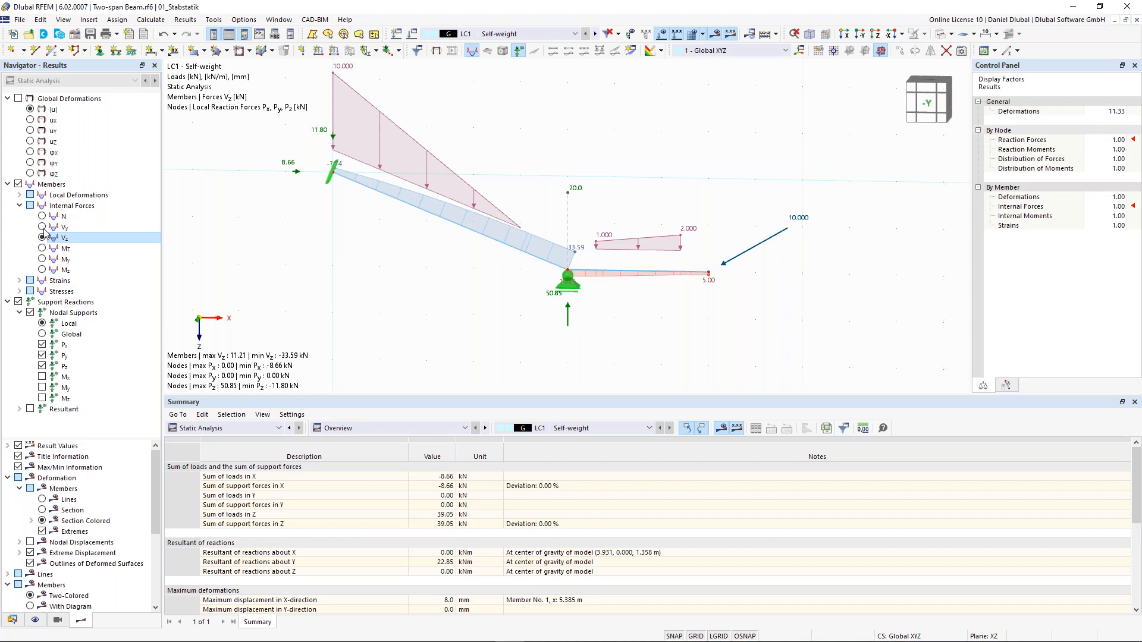
click(41, 215)
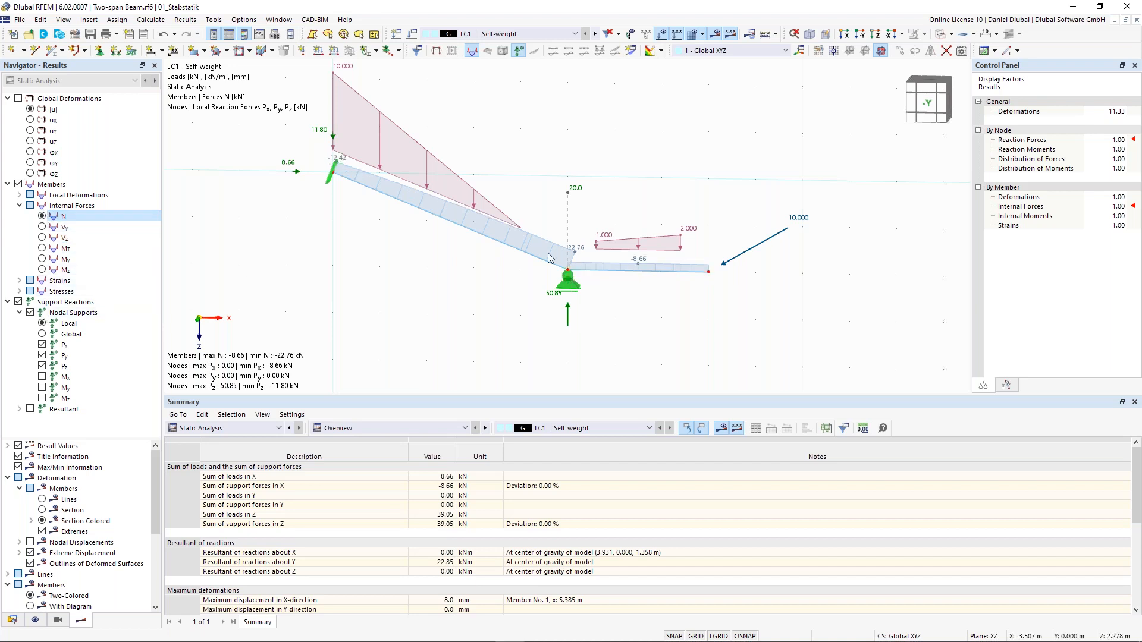
scroll(565, 301, up, 1)
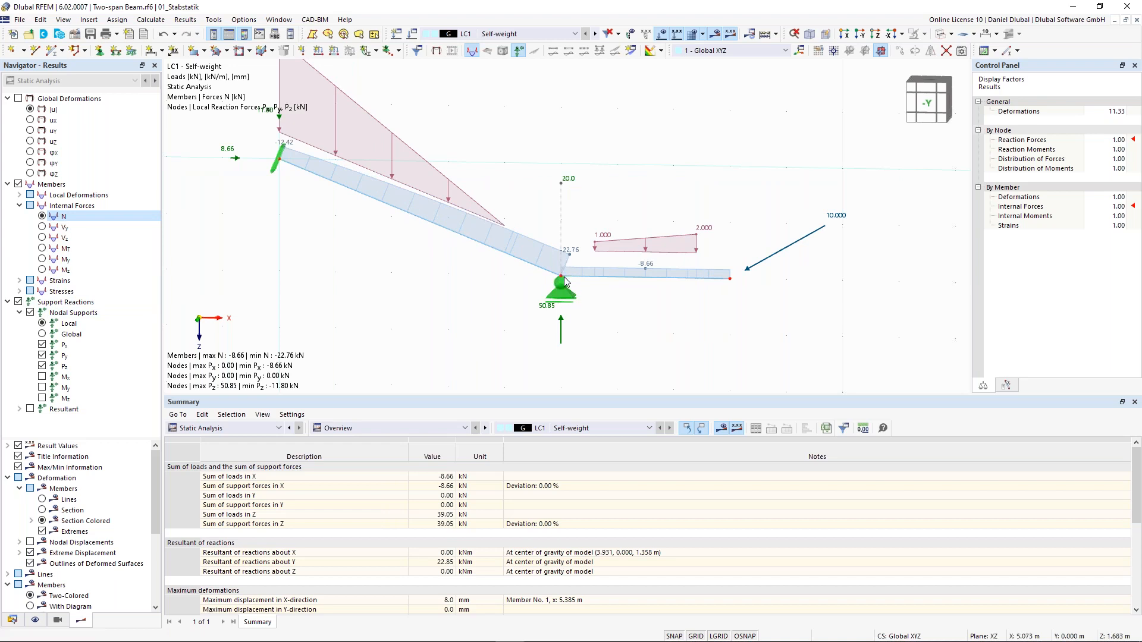
- Show the global deformations uZ with the members drawn as lines and examine the displacement at the kink support
click(19, 99)
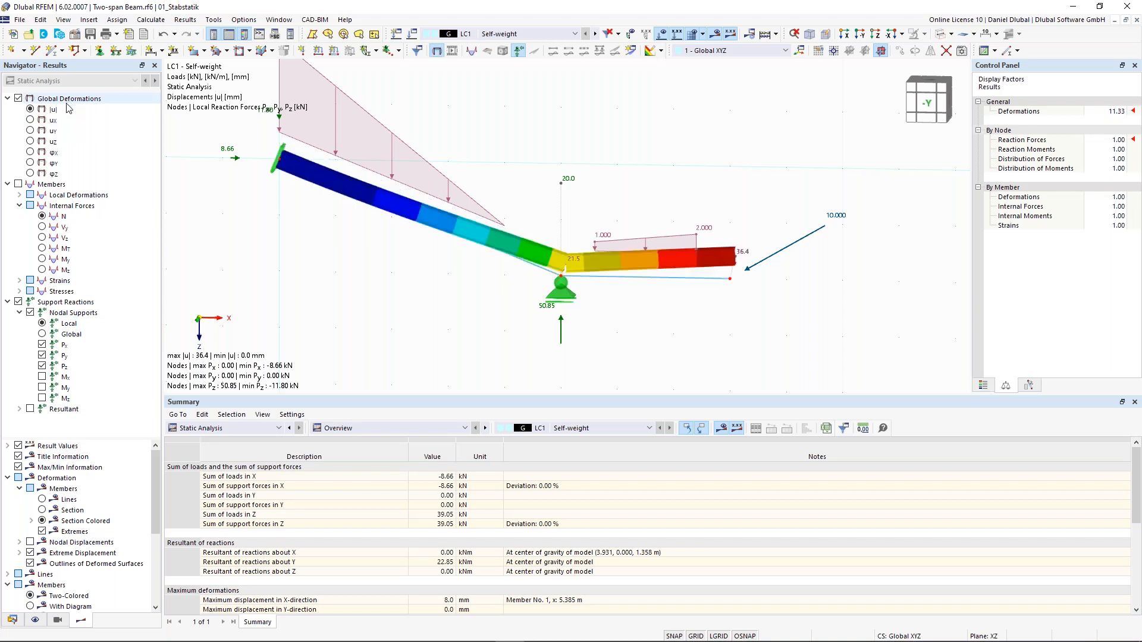
click(30, 142)
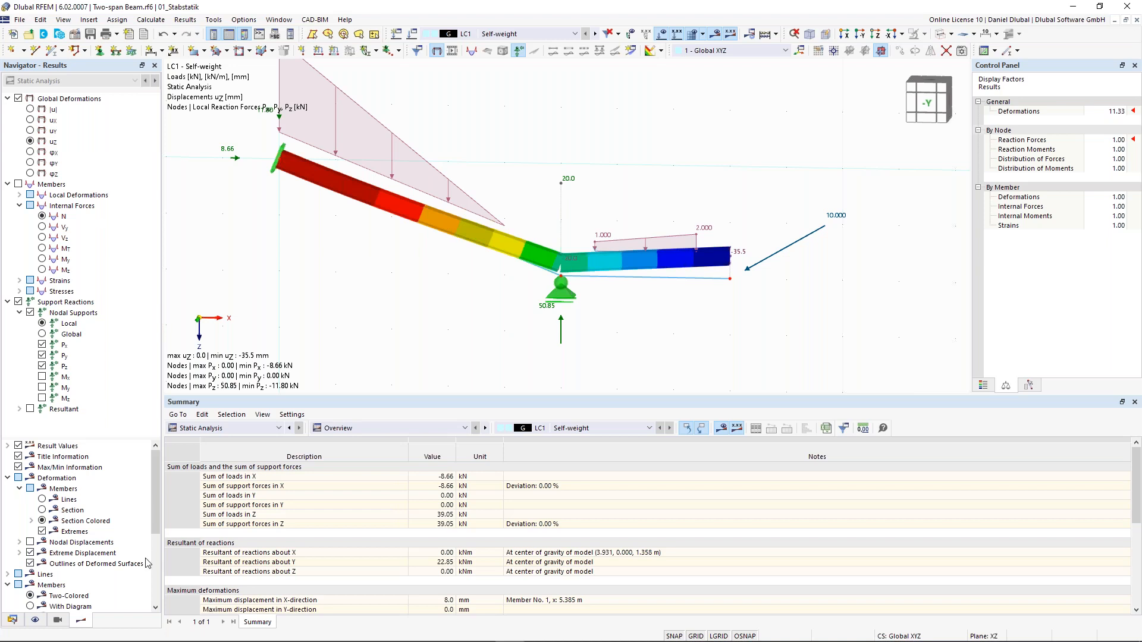
click(42, 500)
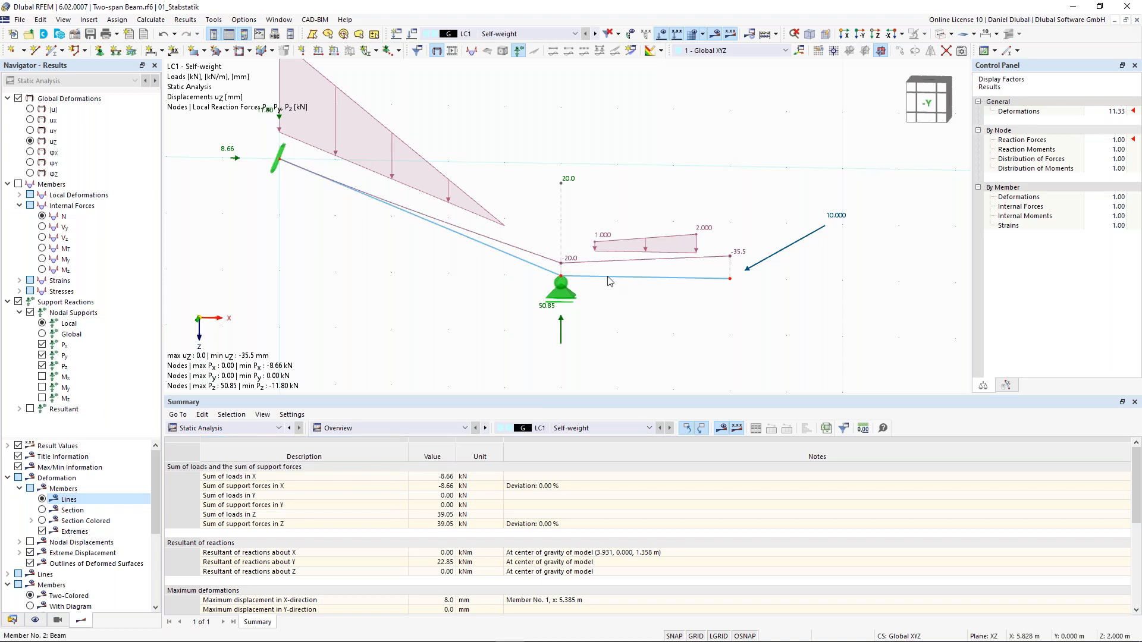
scroll(570, 280, up, 2)
scroll(540, 294, down, 2)
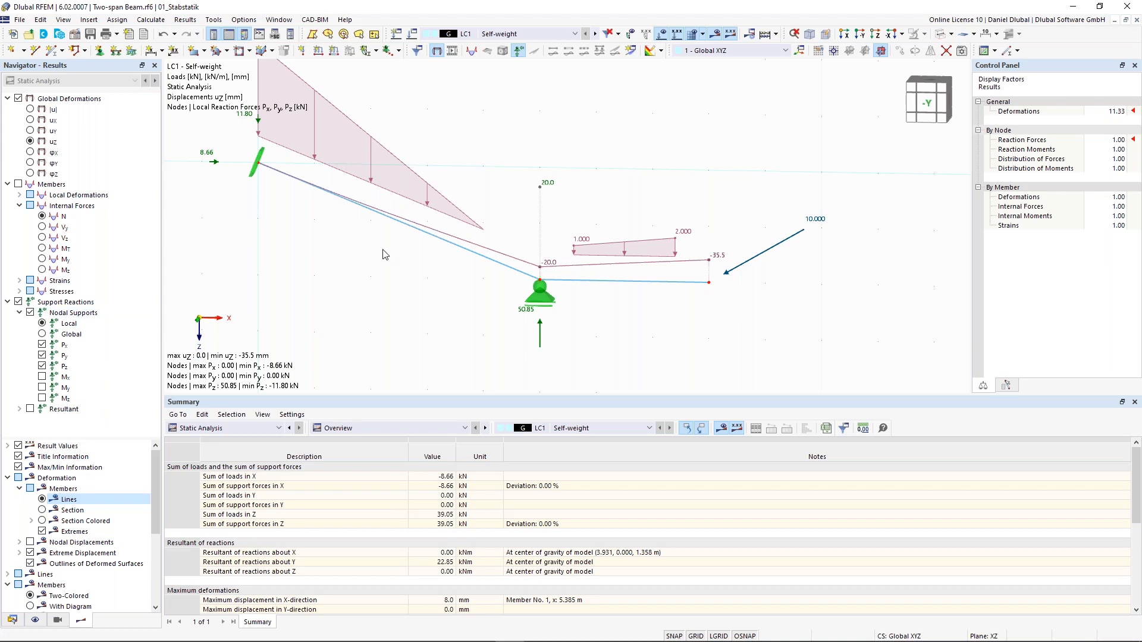
- Select the entire kinked beam together with its supports and loads
scroll(550, 196, down, 5)
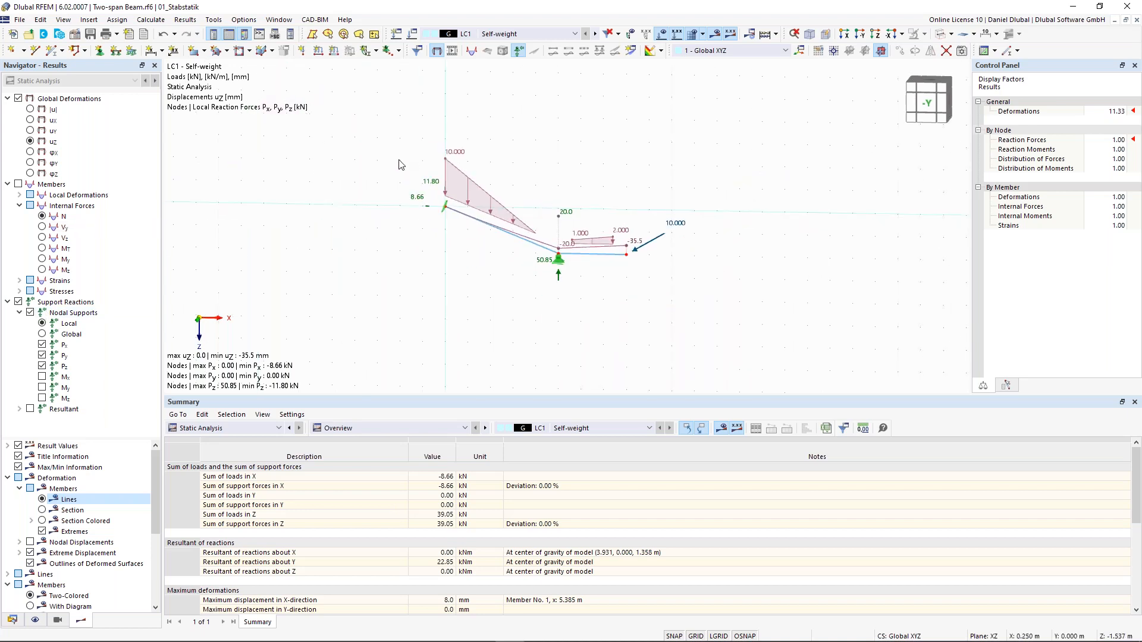
drag(385, 126, 717, 324)
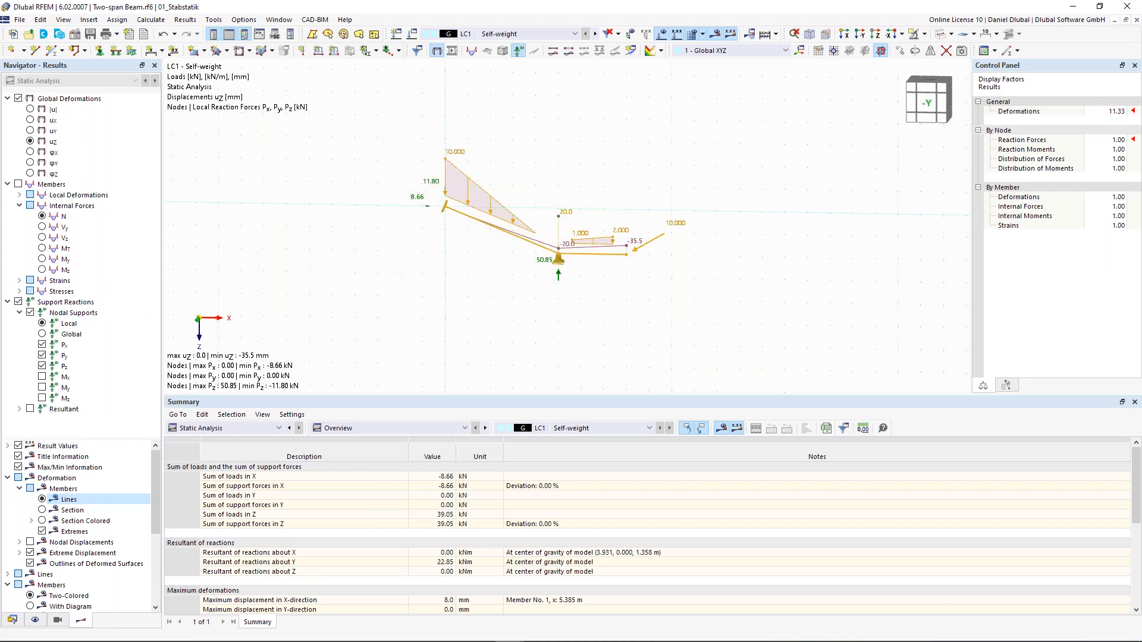
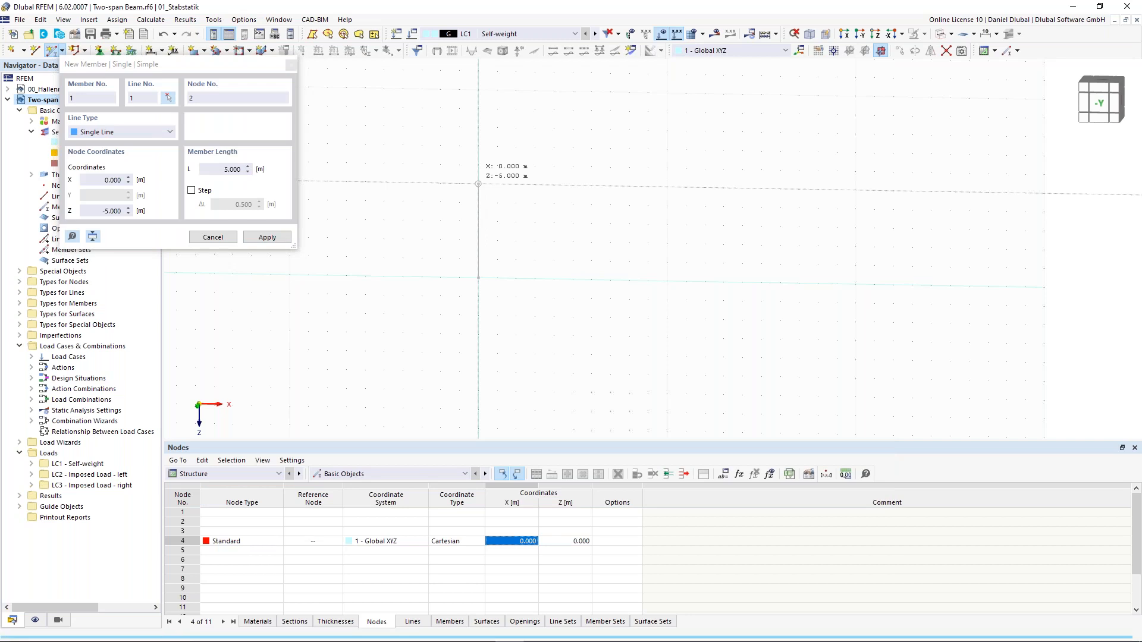
- Draw a 5 m column from the origin to Z -5.000 and a rafter from its top to X 5.000, Z -8.000
key(Return)
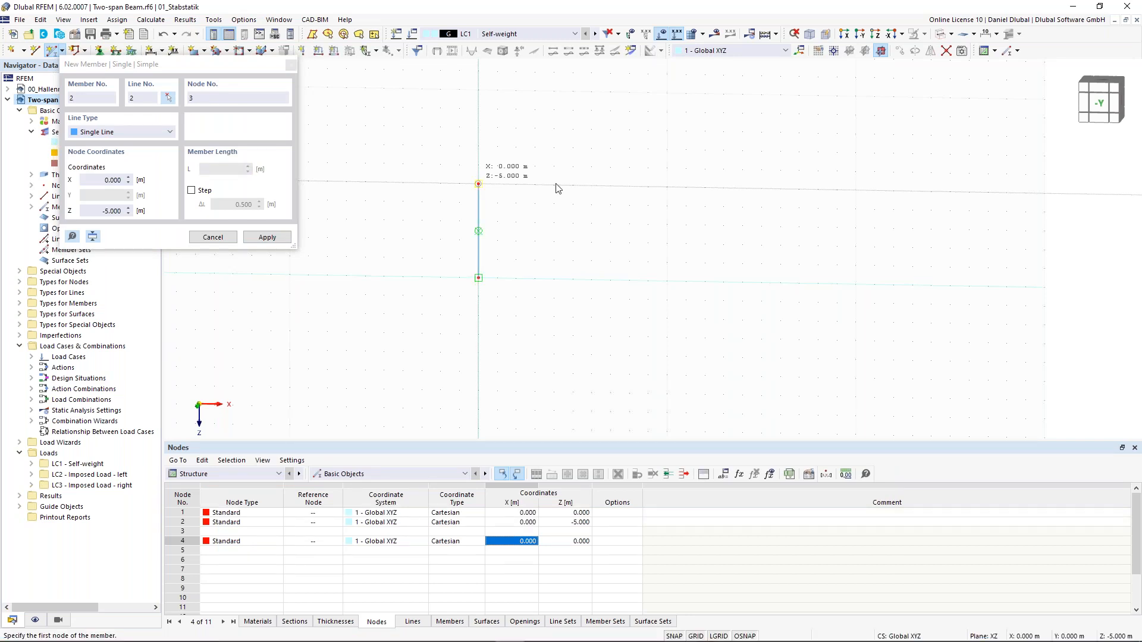
key(Tab)
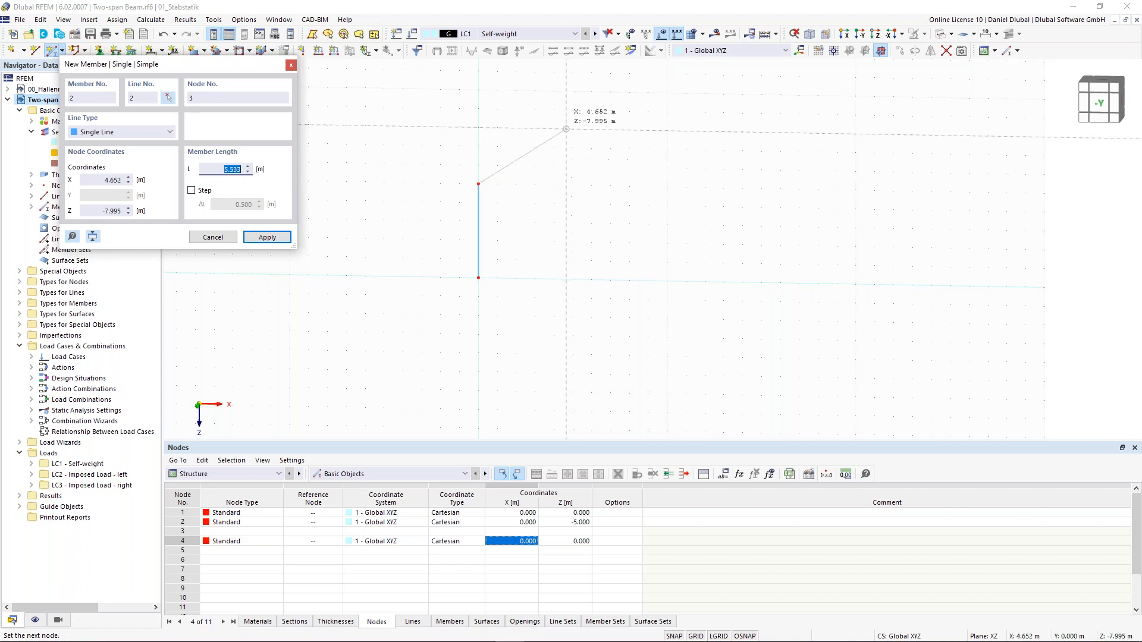
click(572, 128)
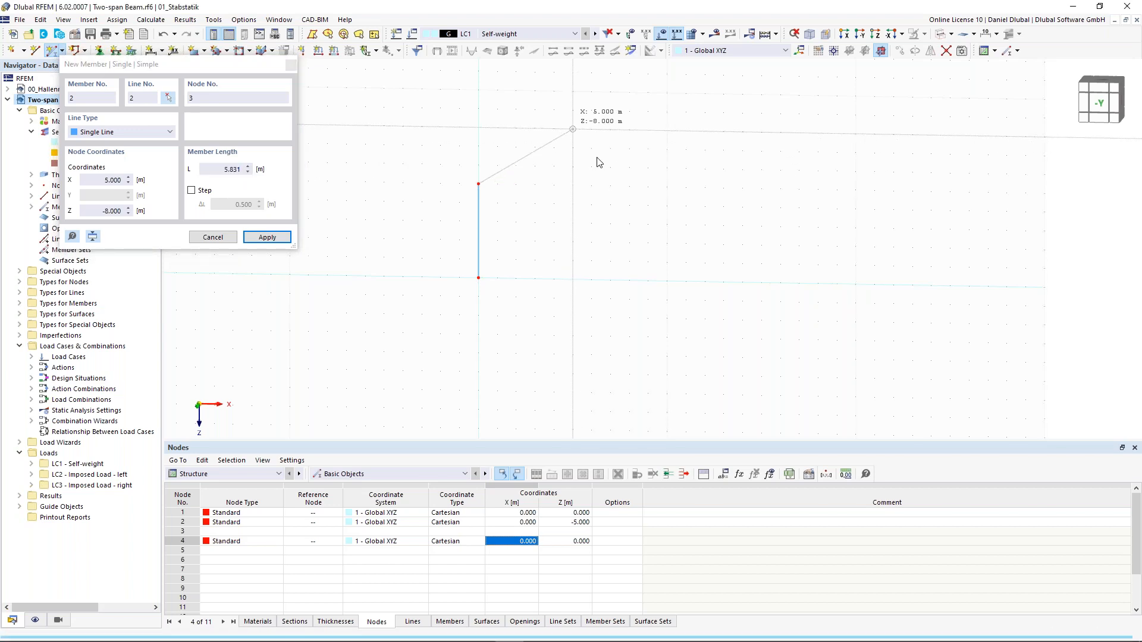
key(Escape)
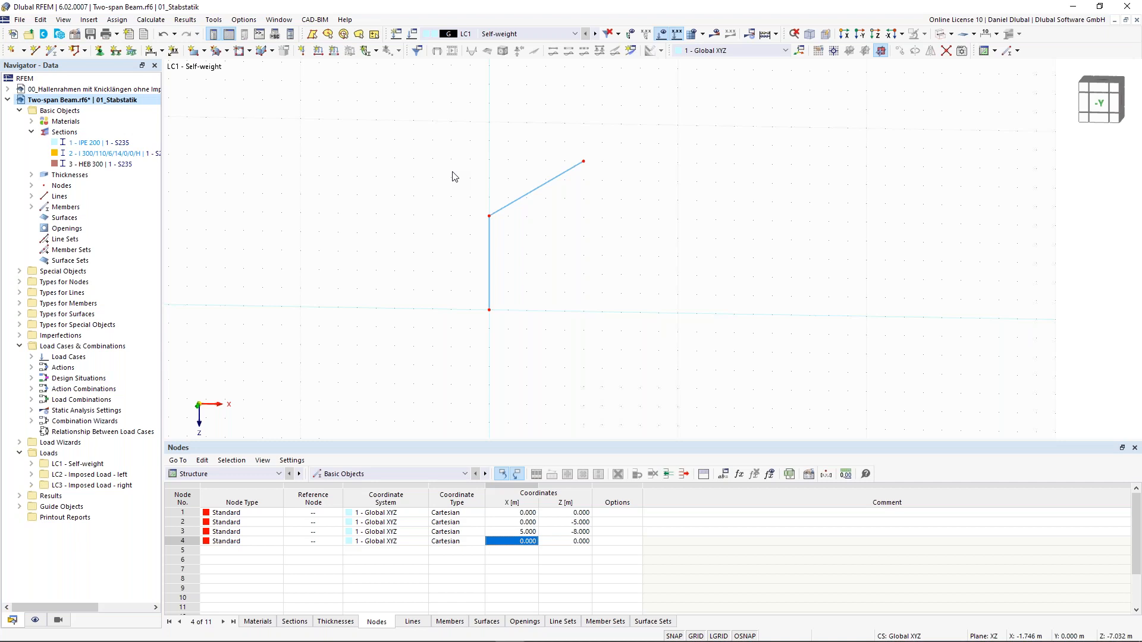
- Mirror the column and rafter as a copy about a YZ plane through the ridge node at X 5.000, Z -8.000
right_click(531, 210)
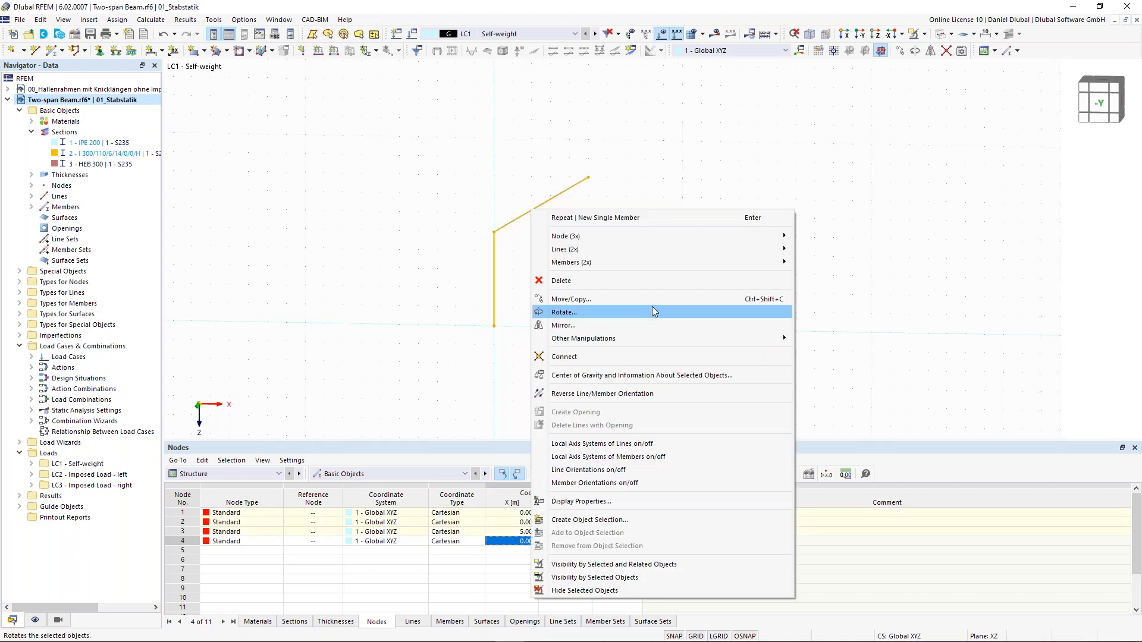
click(642, 326)
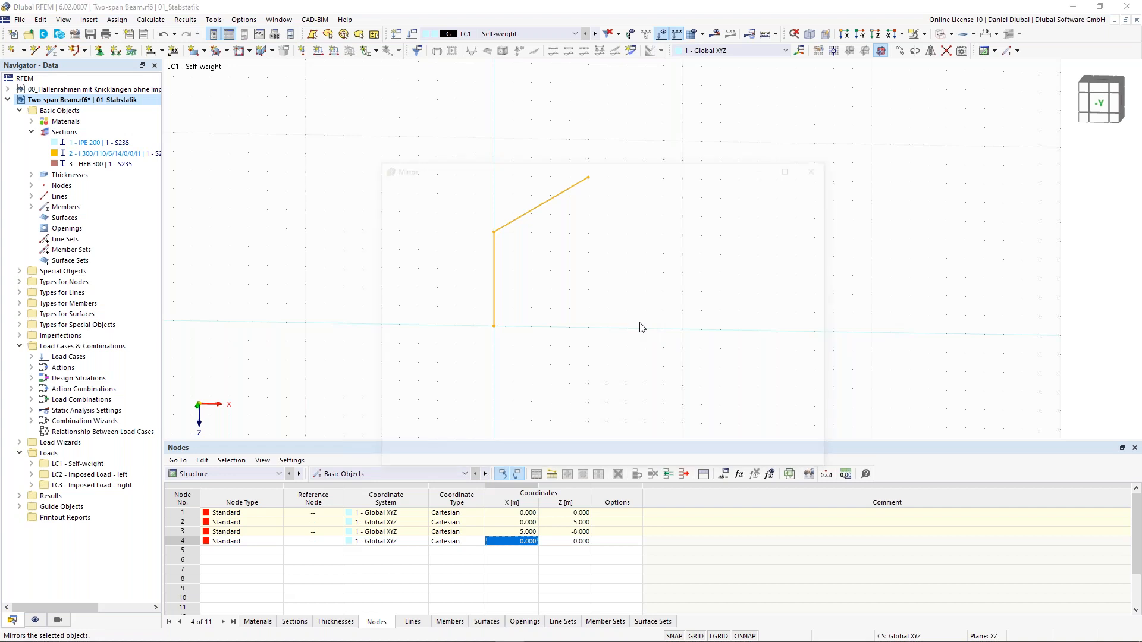
click(393, 221)
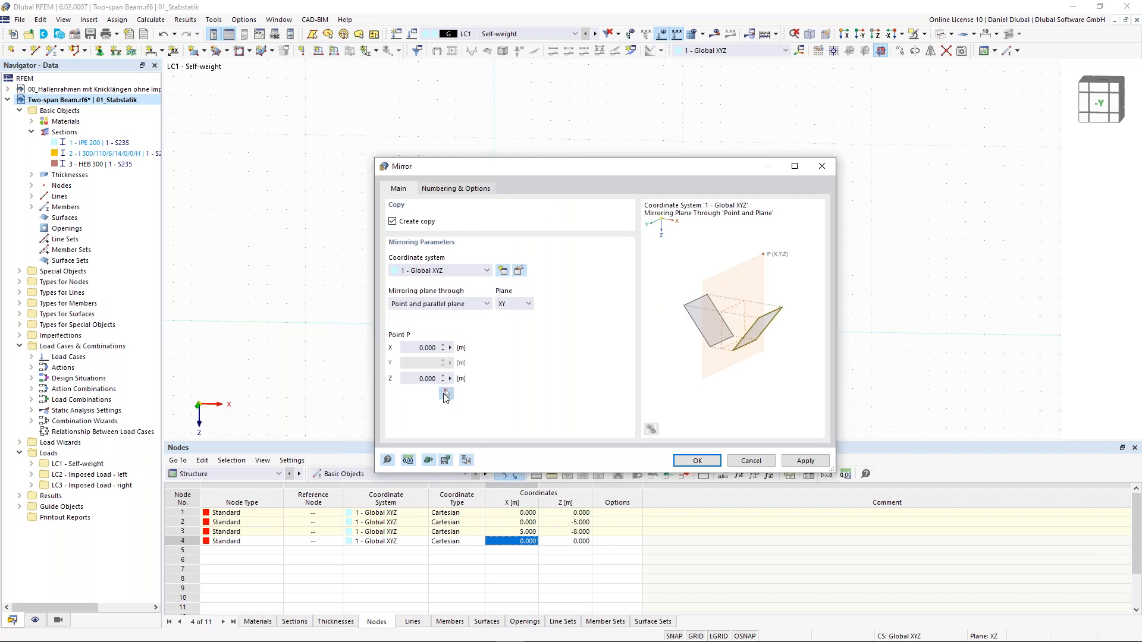
click(445, 394)
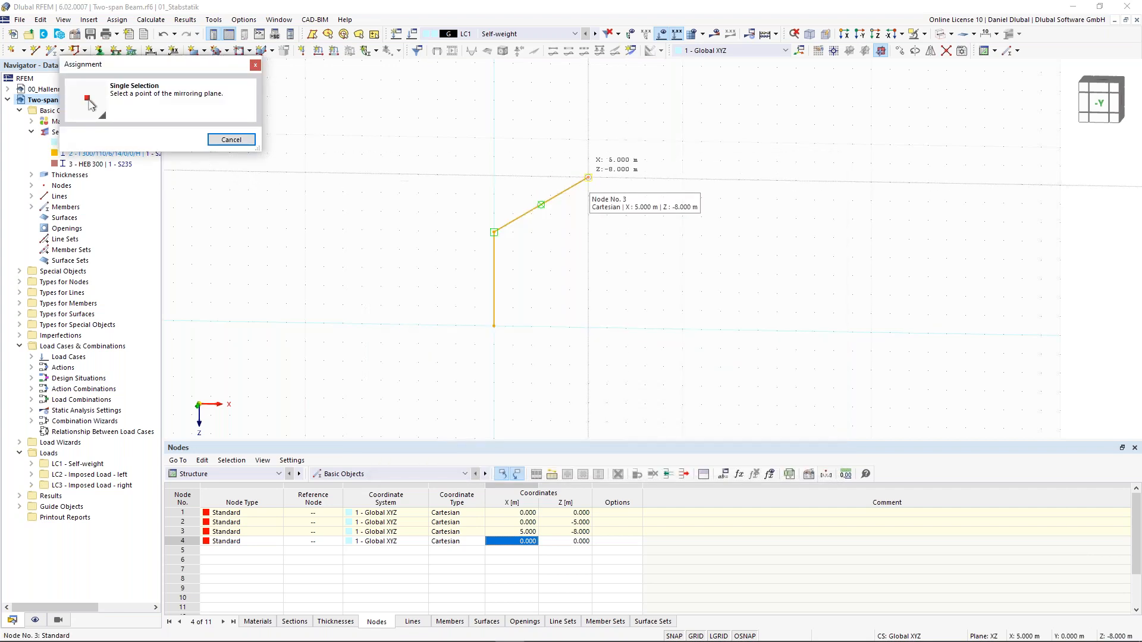
click(588, 177)
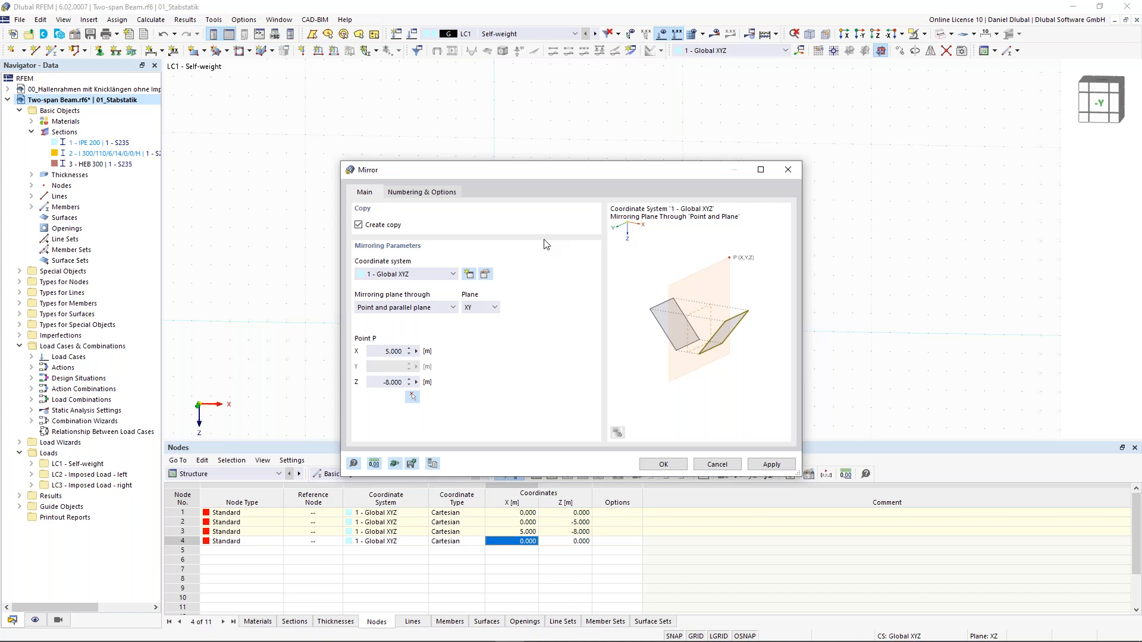
click(489, 307)
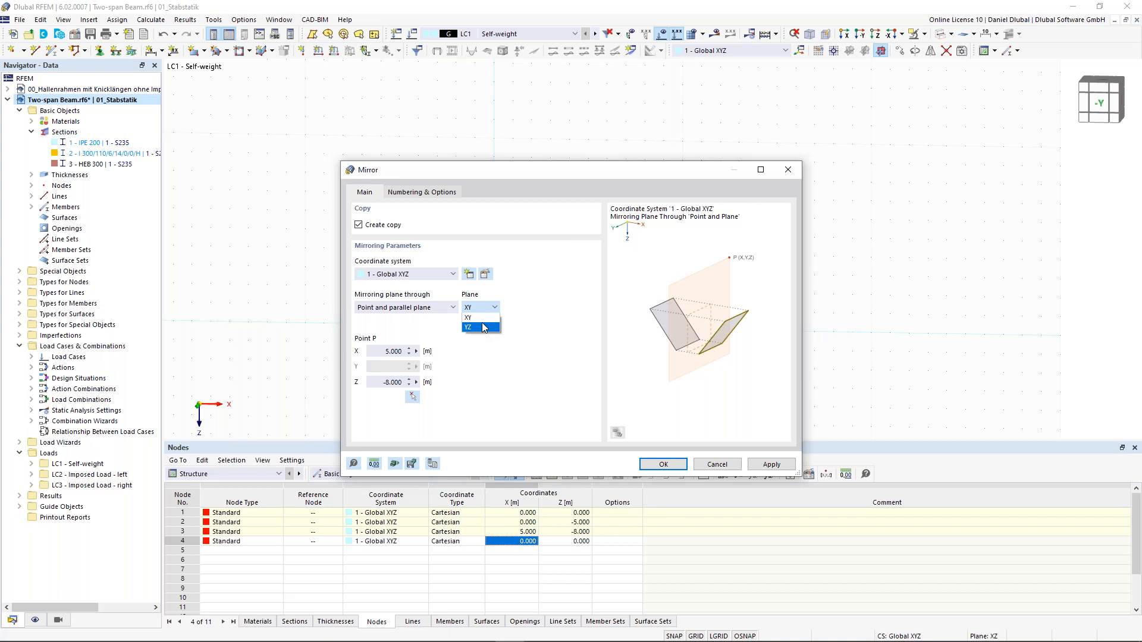
click(483, 327)
key(Return)
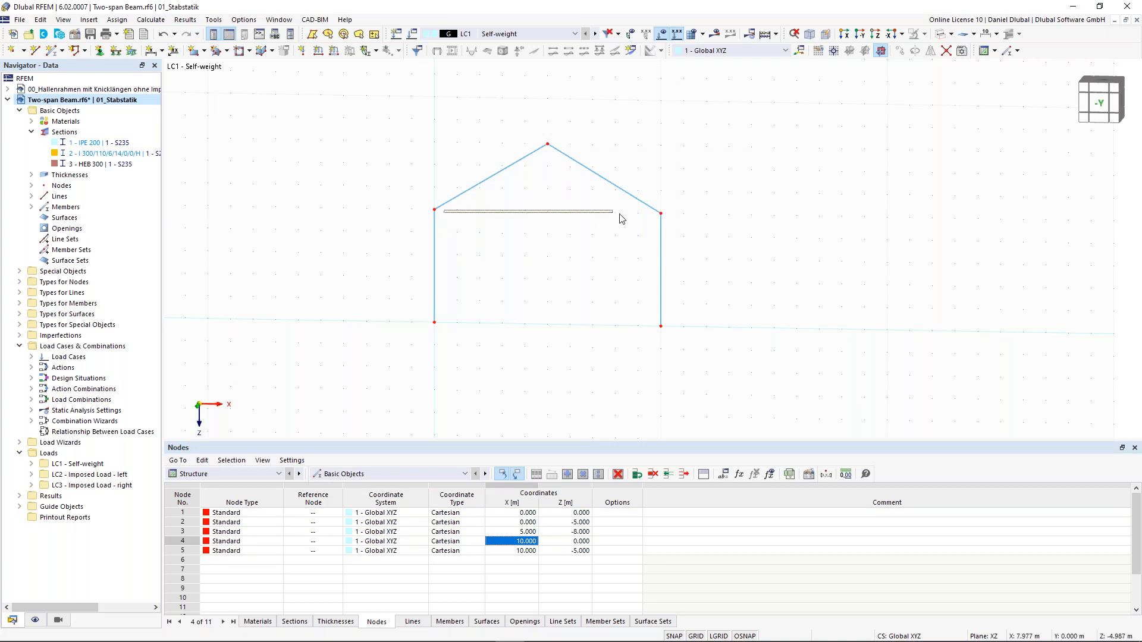
- Start a new single member of type Beam and assign member hinge 1 to both its start and end
click(53, 50)
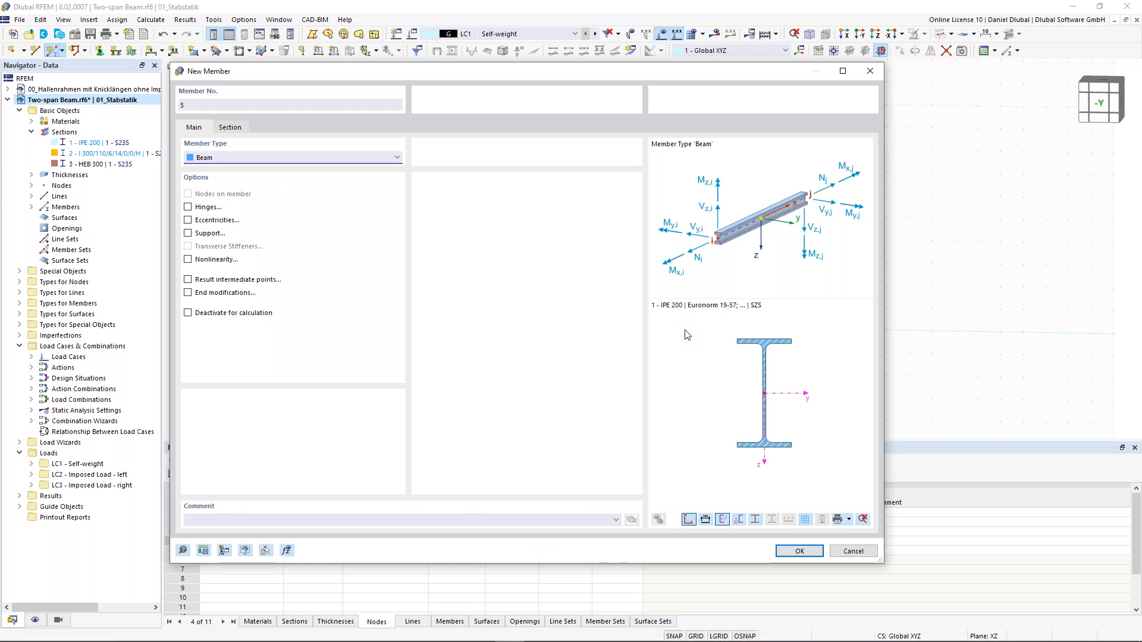
click(238, 160)
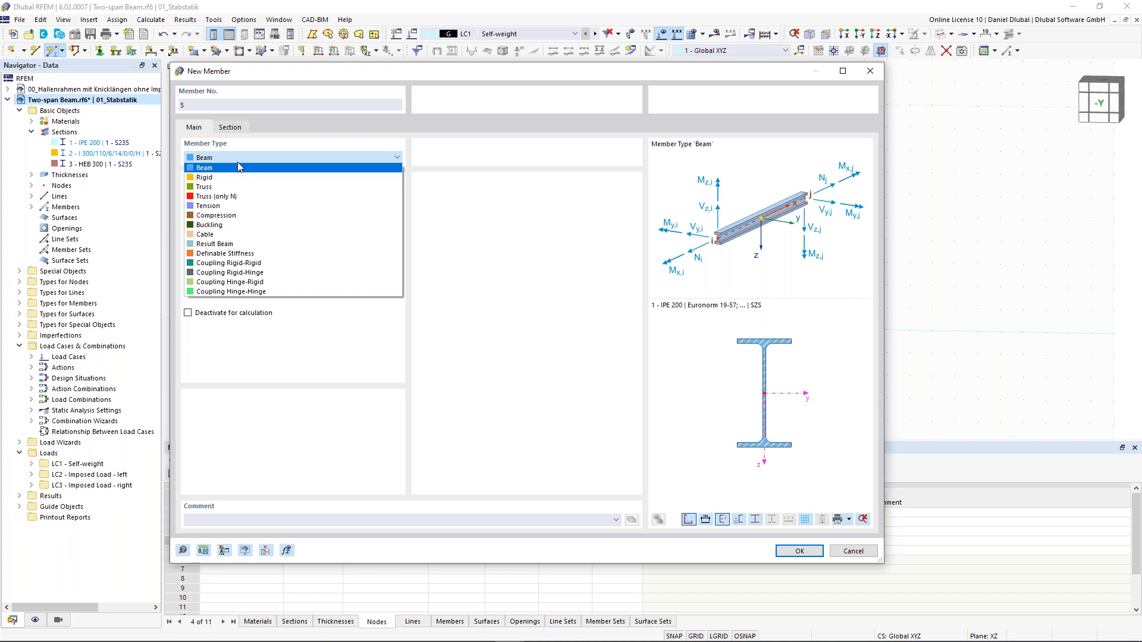
click(238, 165)
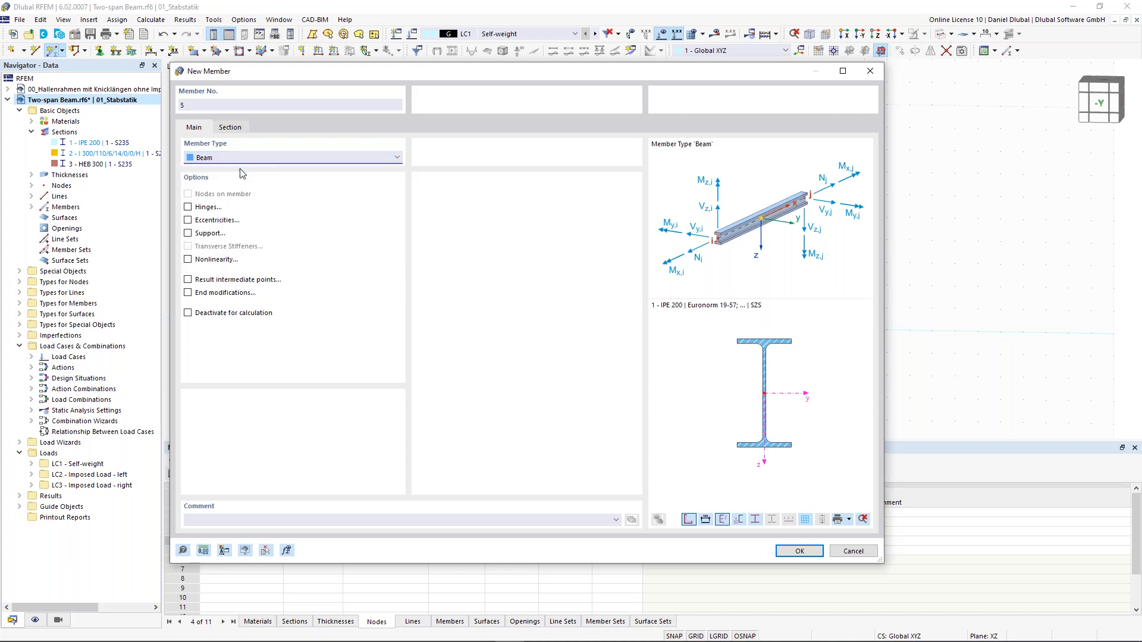
click(232, 128)
click(205, 130)
click(188, 207)
click(267, 129)
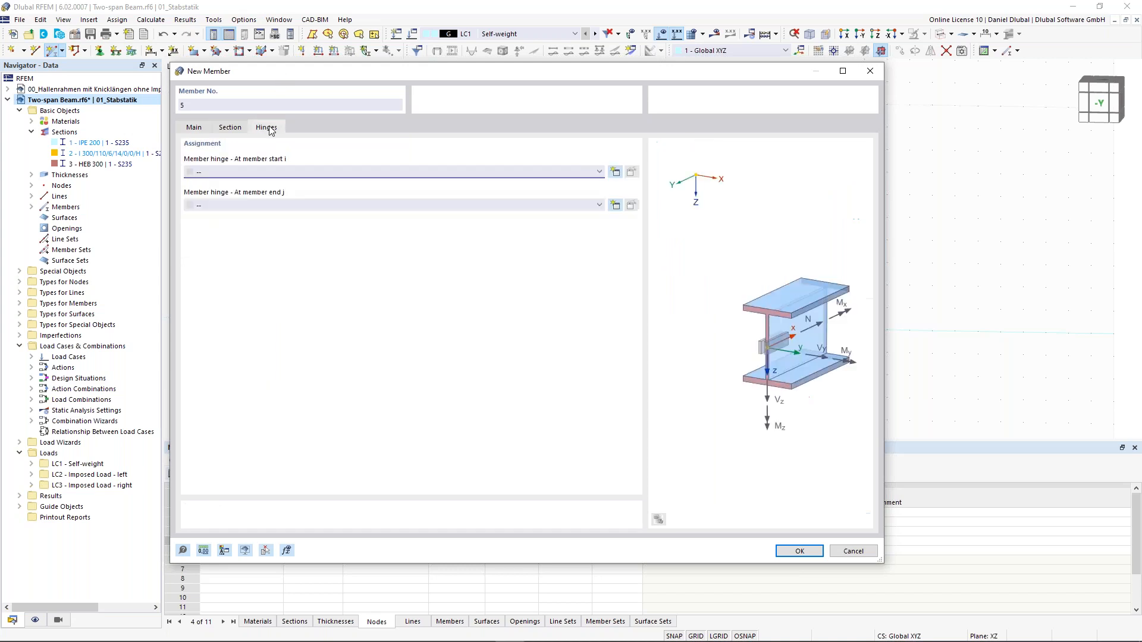
click(280, 172)
click(277, 189)
click(272, 204)
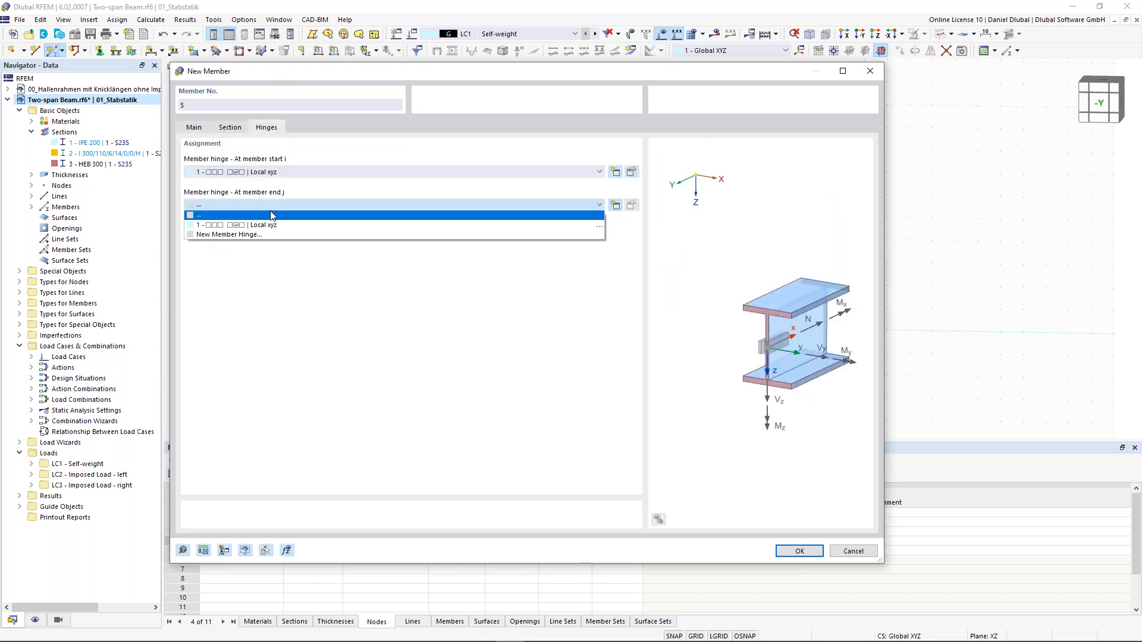
click(269, 222)
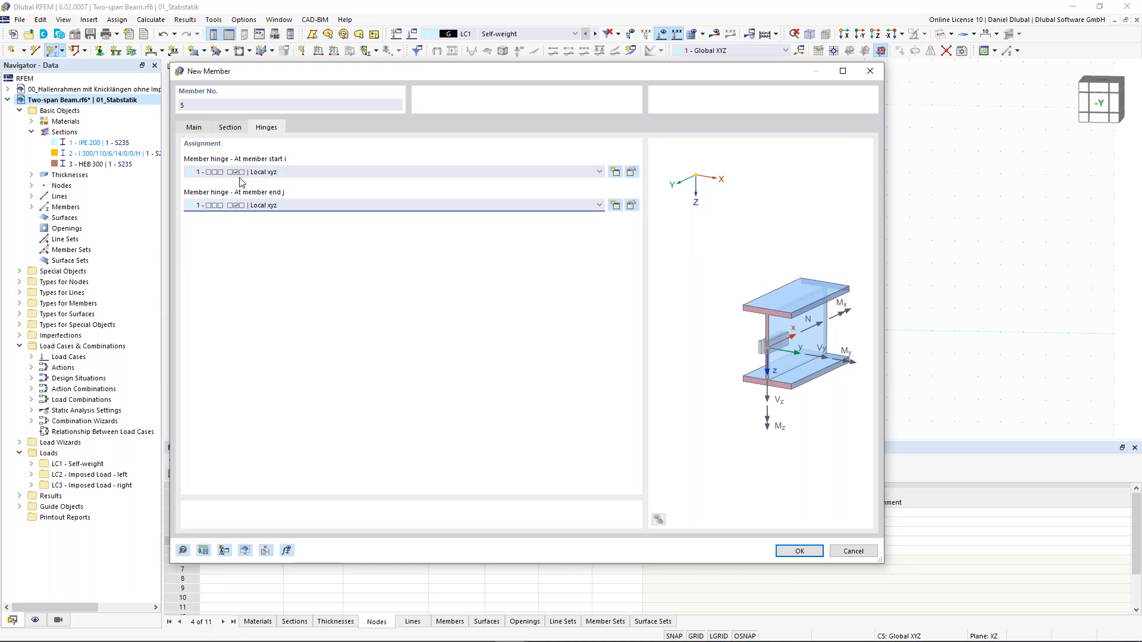
- Create the circular hollow section CHC 60.3x4.0 (EN 10219-2:1997) in S235 and assign it to the new member
click(240, 130)
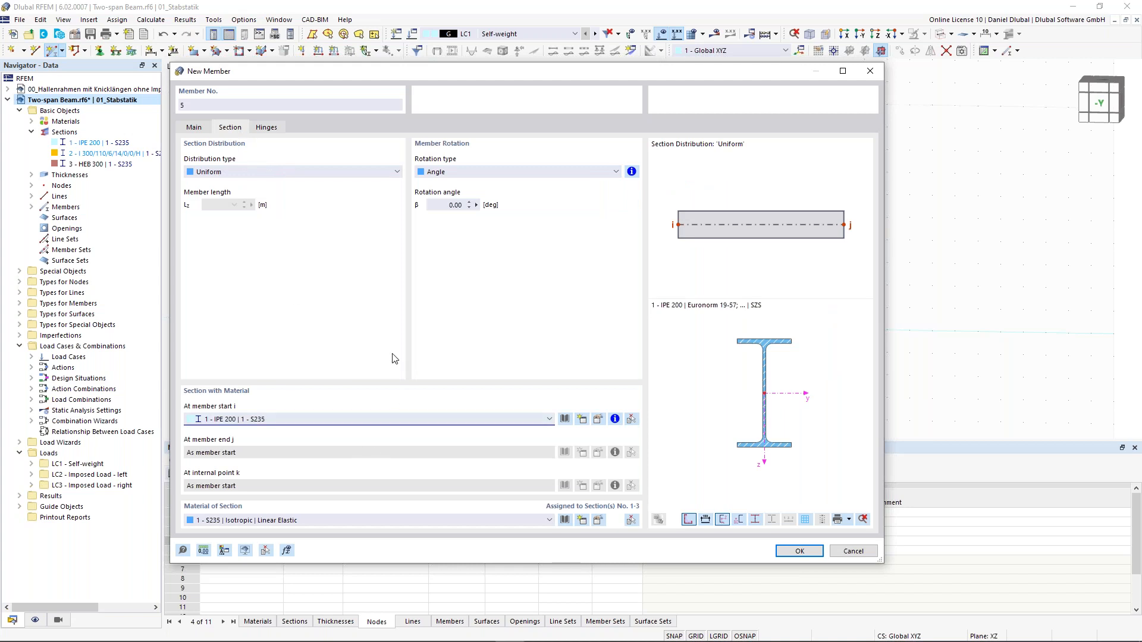
drag(468, 65, 506, 63)
click(572, 412)
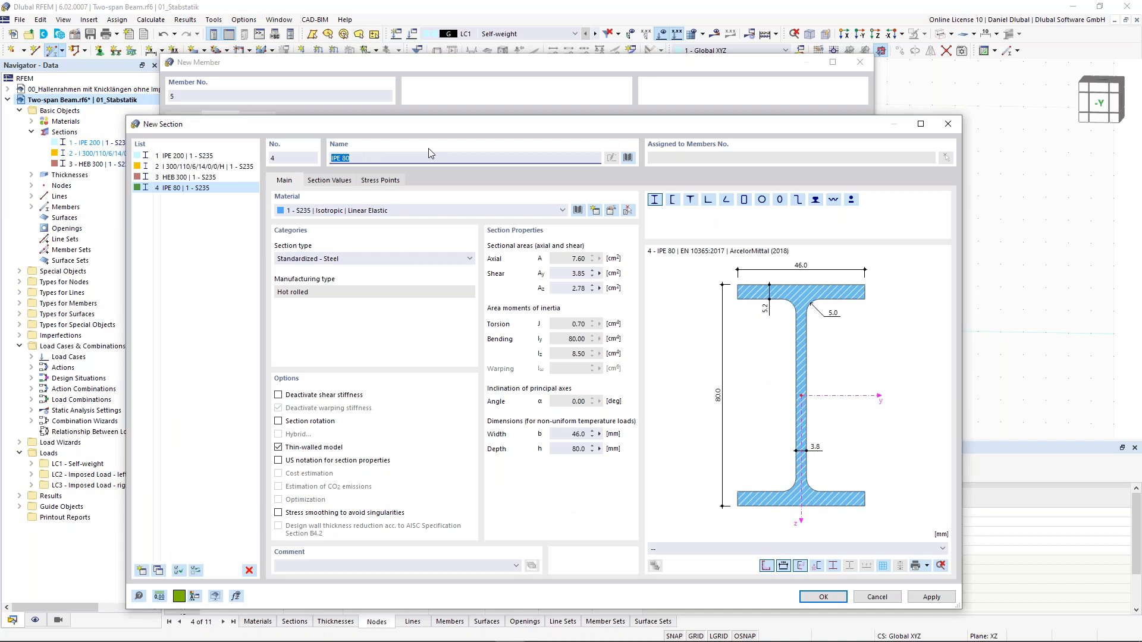
text(HC)
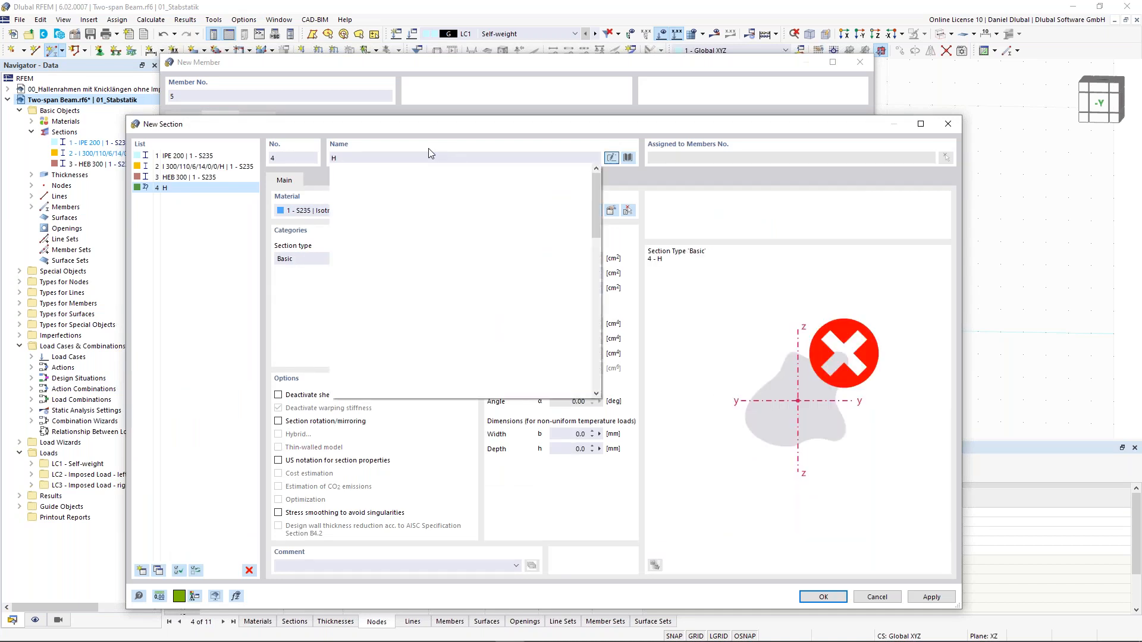
key(BackSpace)
key(BackSpace)
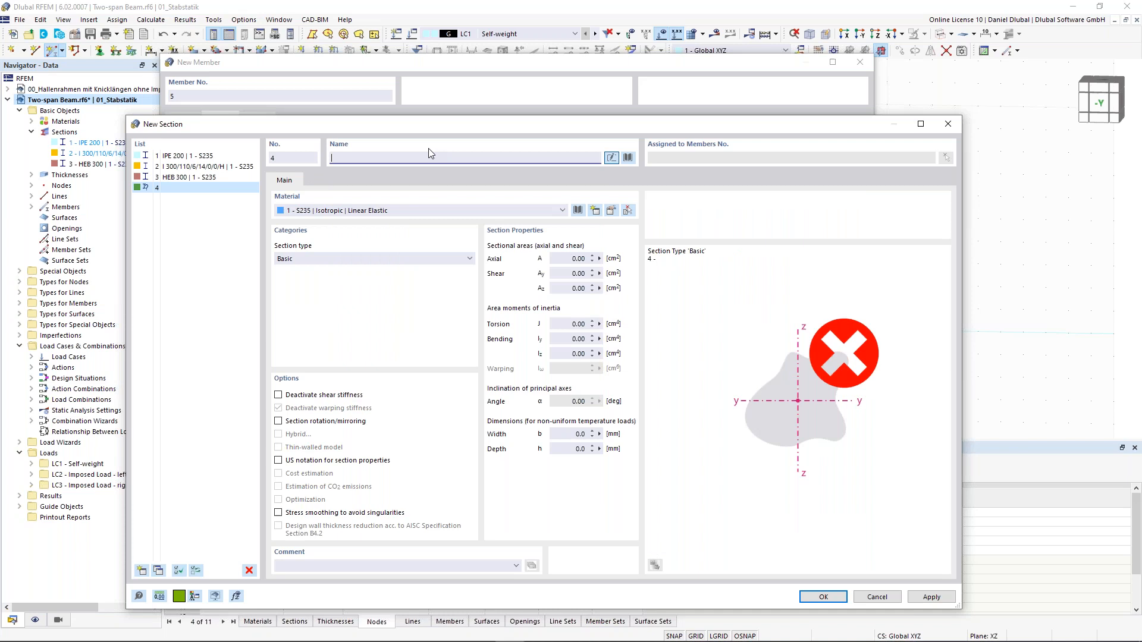
text(Ch)
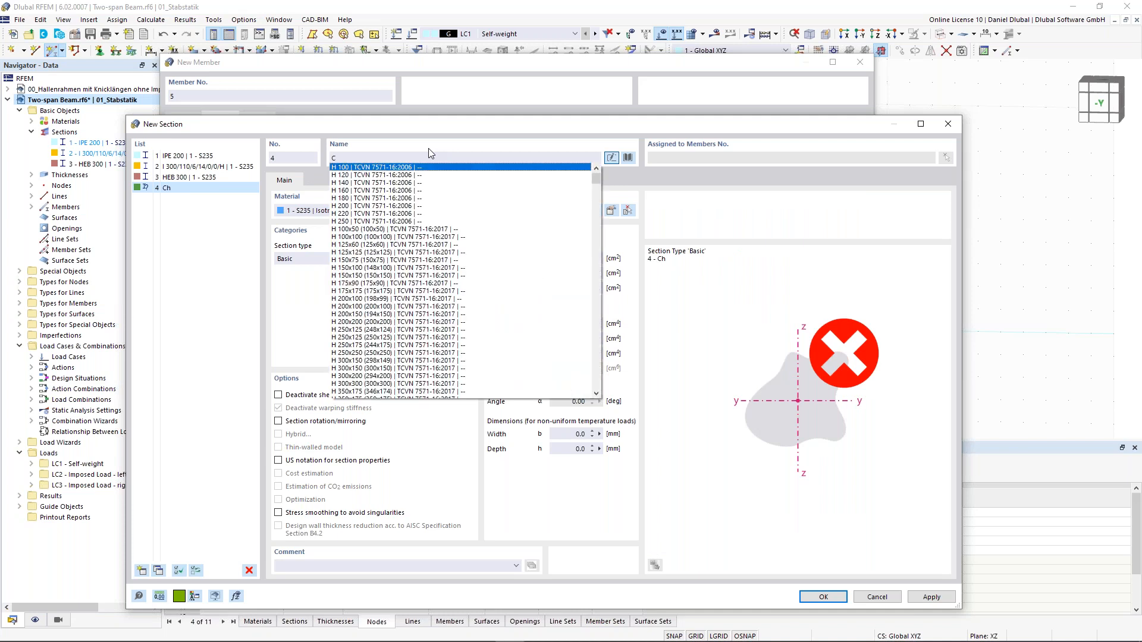
text(HC)
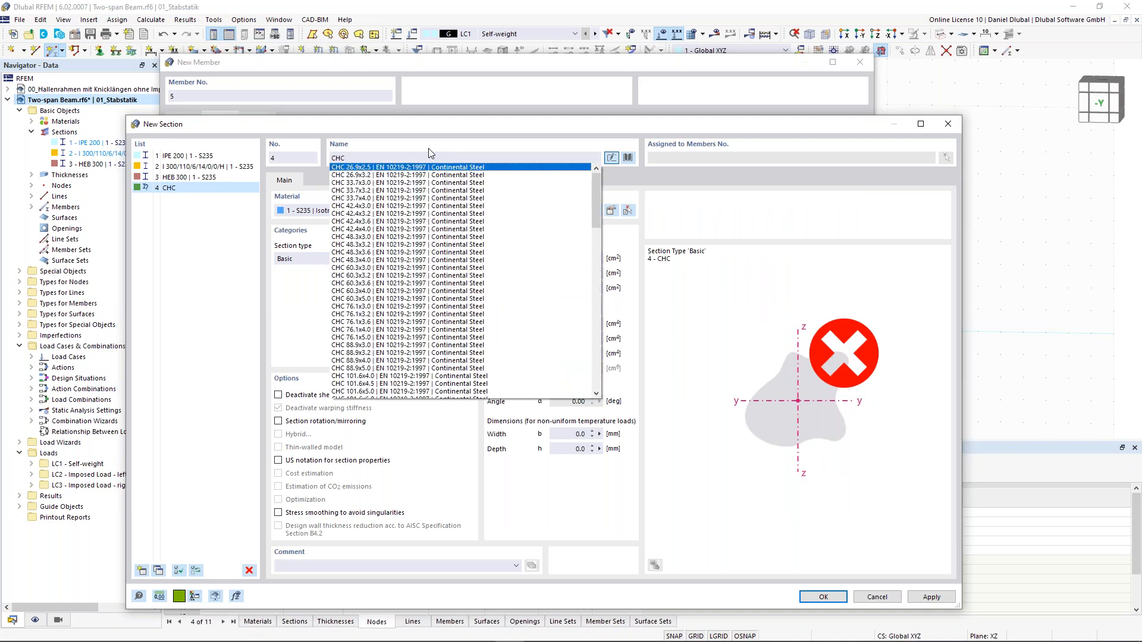
click(359, 291)
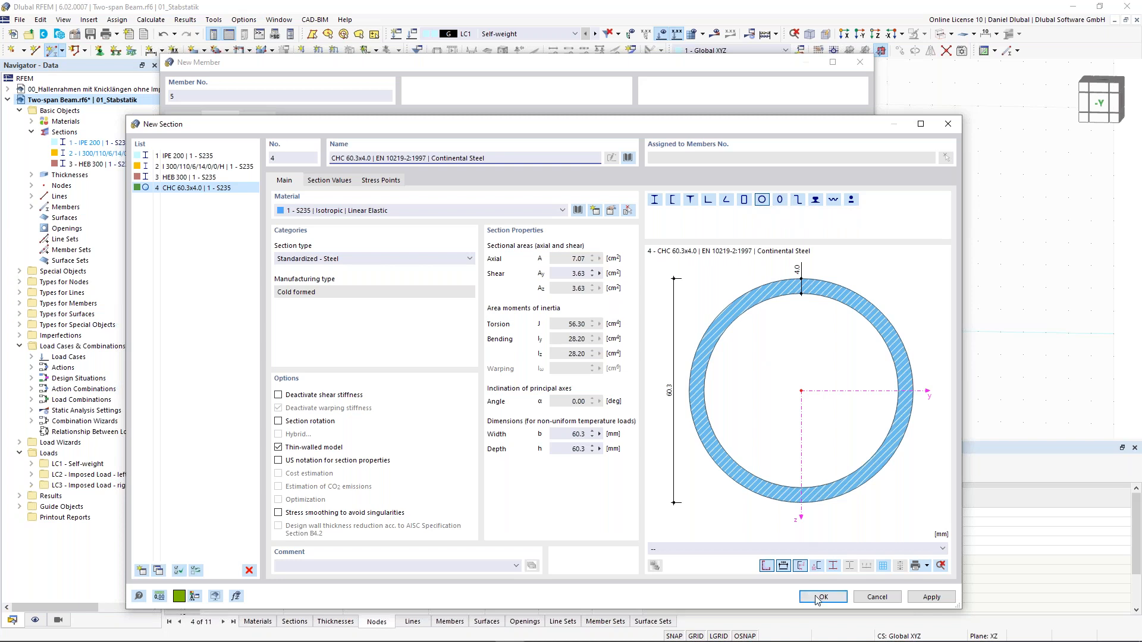
key(Escape)
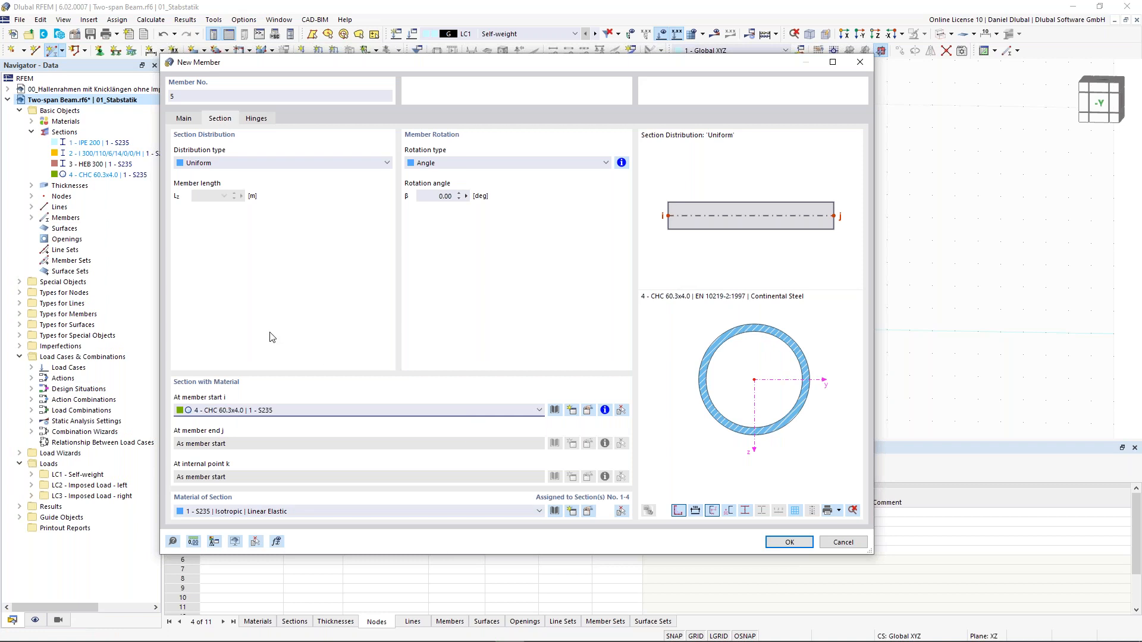
- Place the hinged CHC 60.3x4.0 member between the two eaves nodes, from X 0.000 to X 10.000 at Z -5.000
click(789, 543)
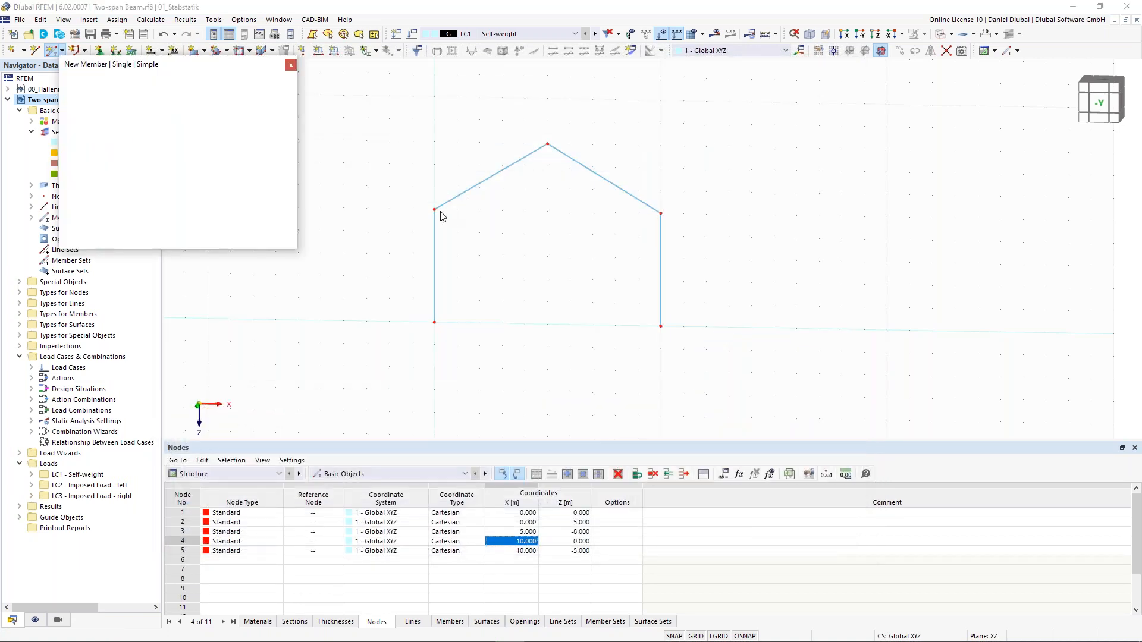
click(434, 209)
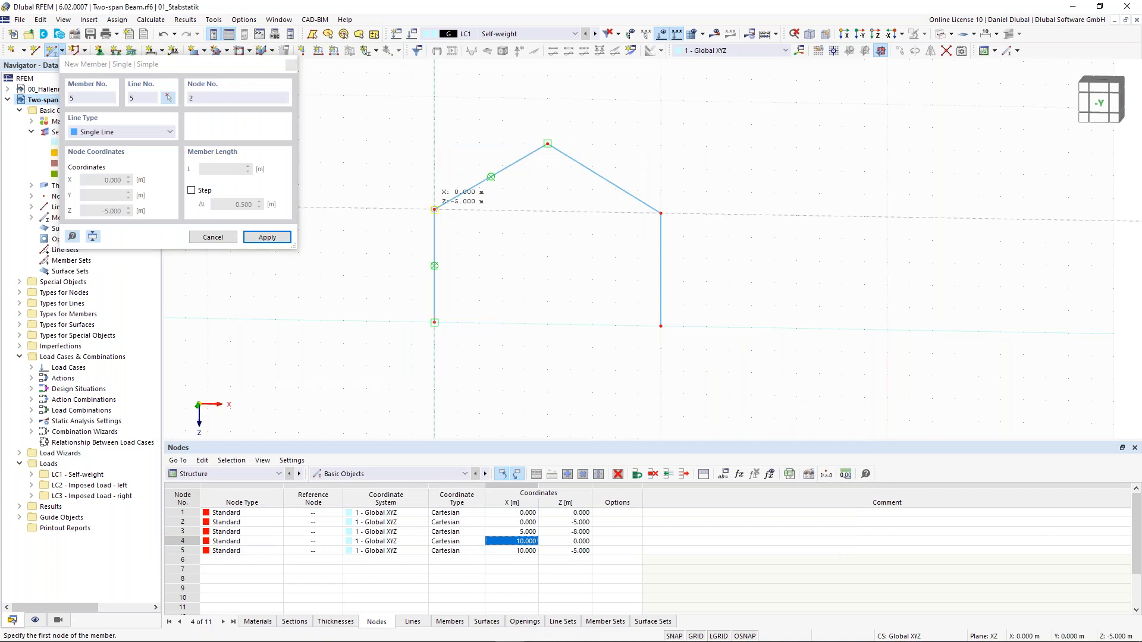
click(660, 213)
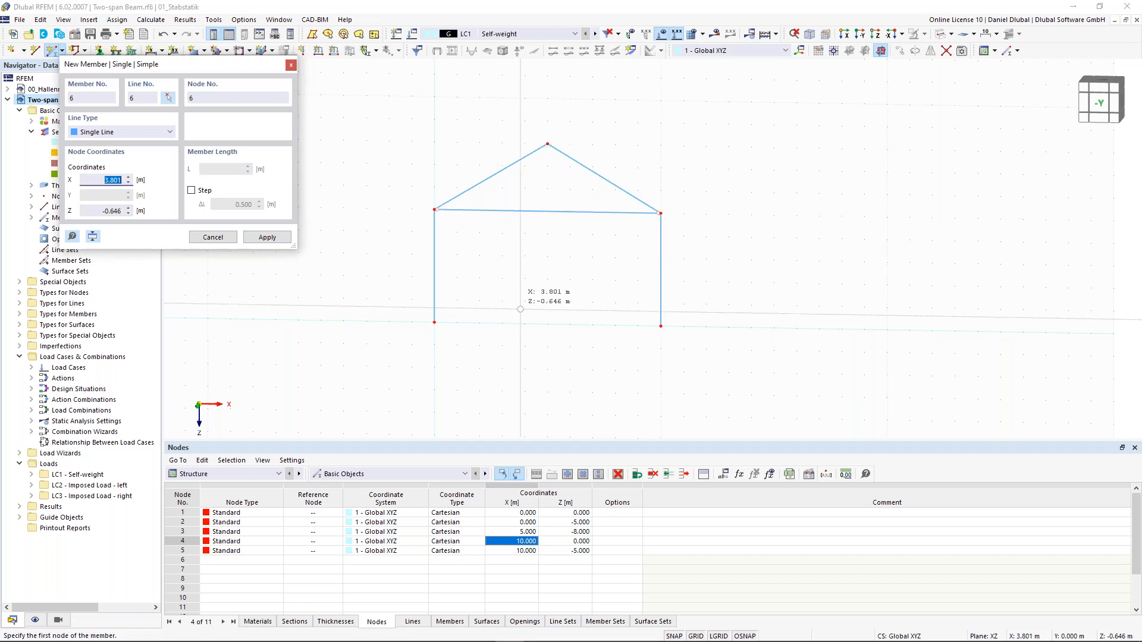
key(Escape)
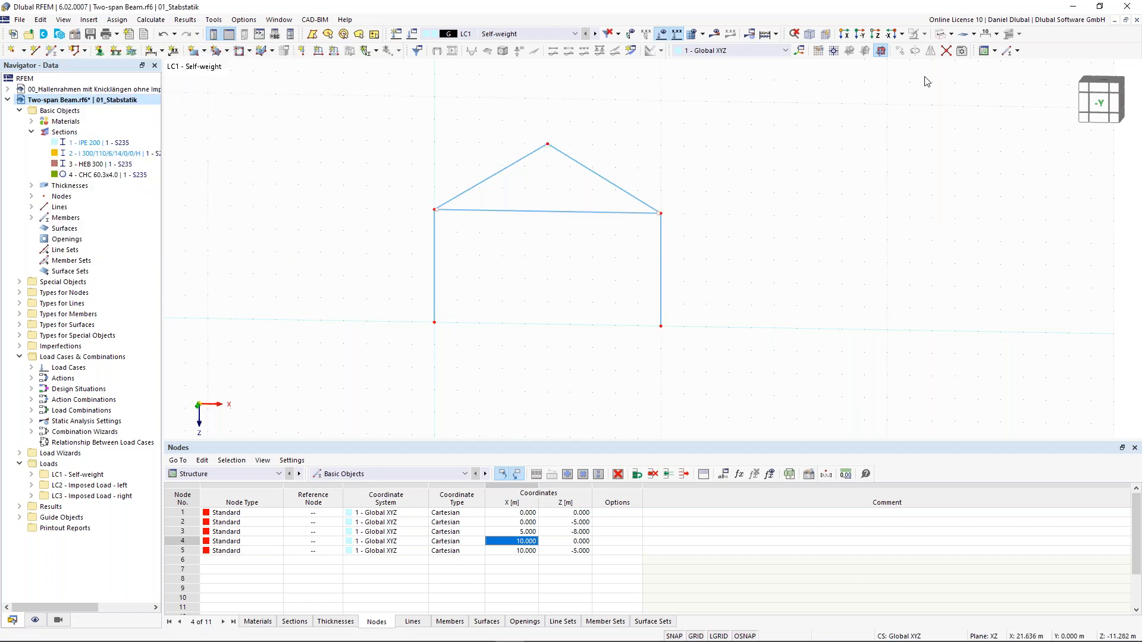
- Assign the Hinged nodal support to nodes 1 and 4 at the column bases
click(940, 35)
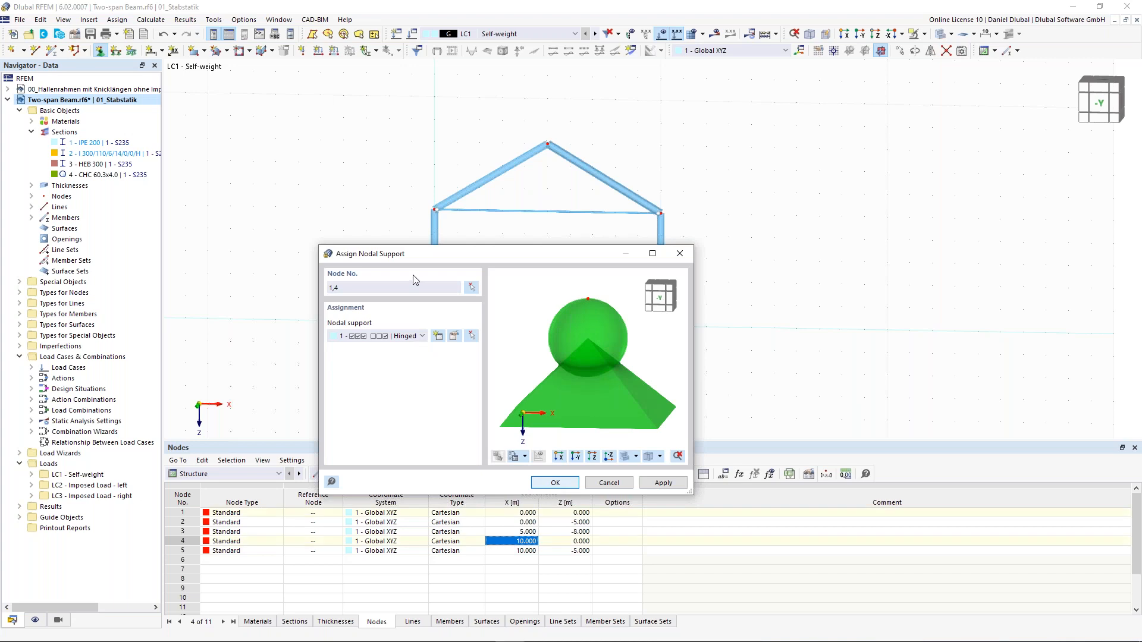
key(Return)
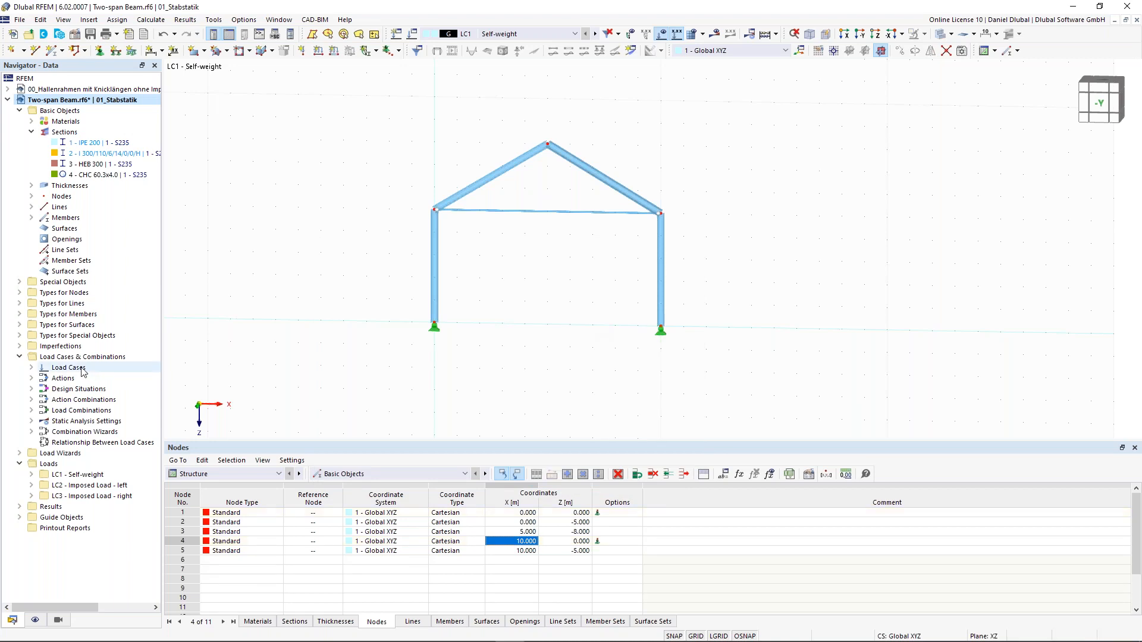
- Open the load cases for editing and rename LC1 as Snow
click(32, 368)
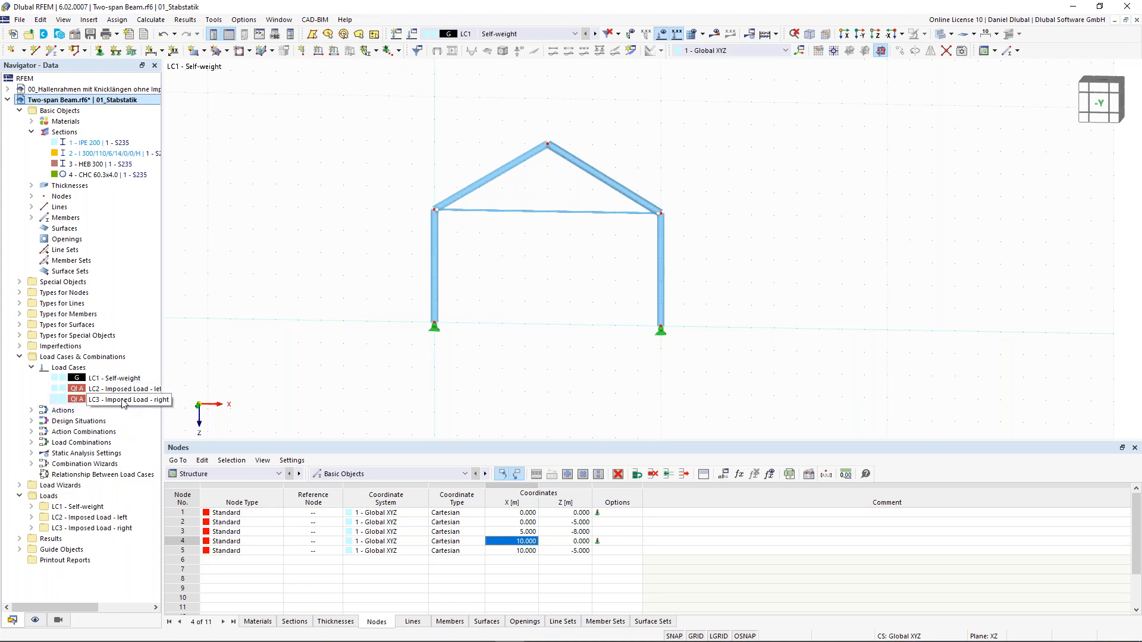
right_click(92, 369)
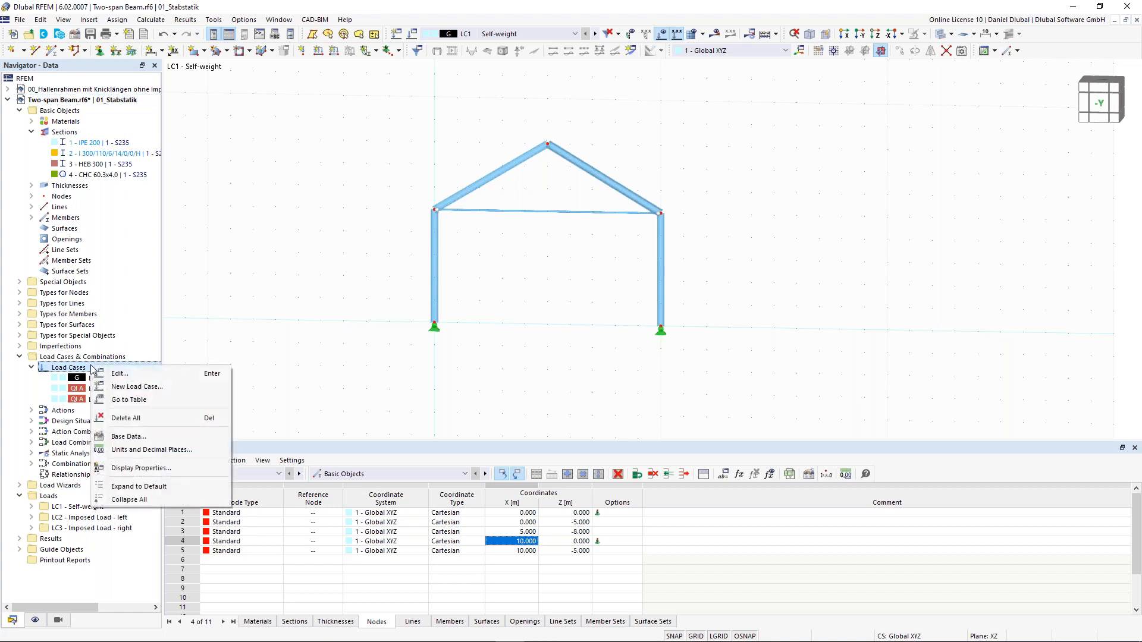
click(148, 378)
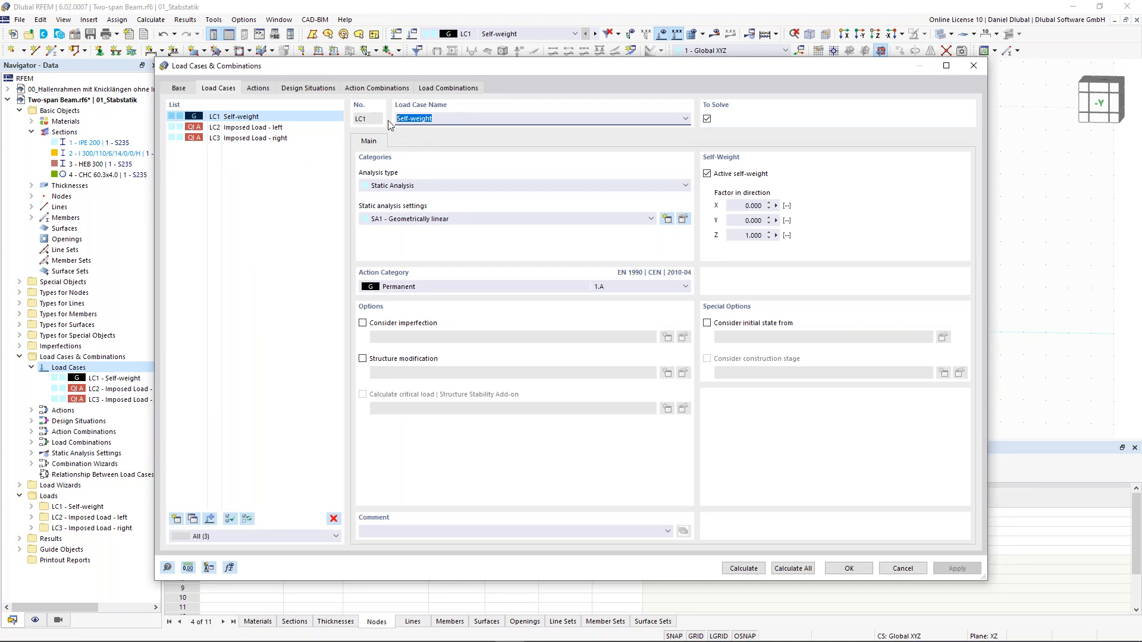
text(Sn)
text(ow)
- Rename load case LC2 as Wind and load case LC3 as Temperature
click(308, 127)
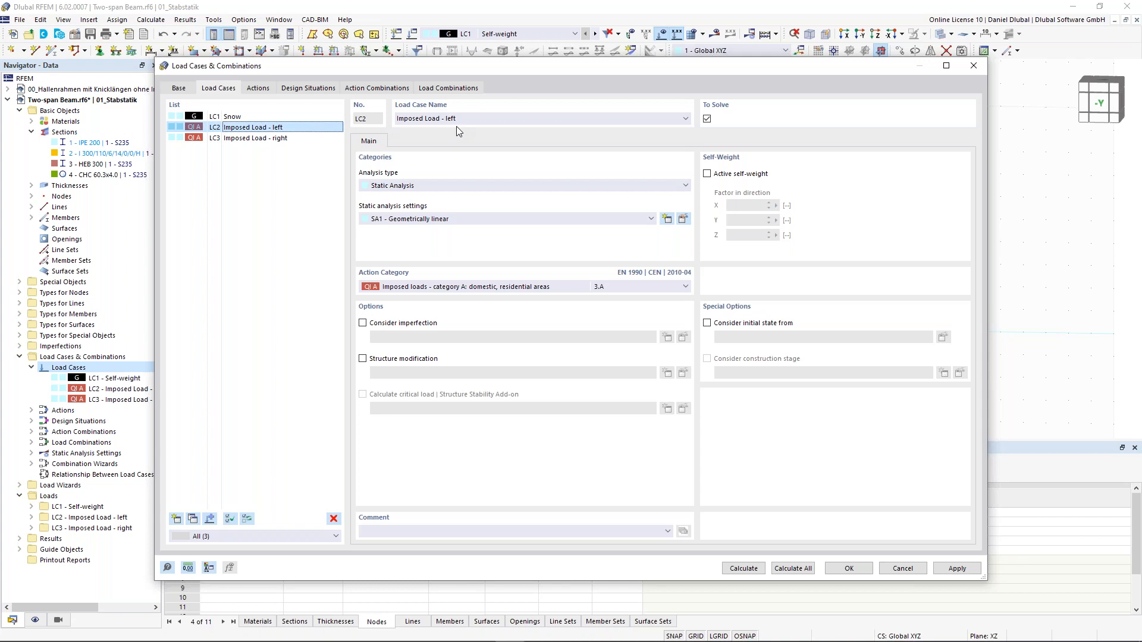
click(183, 90)
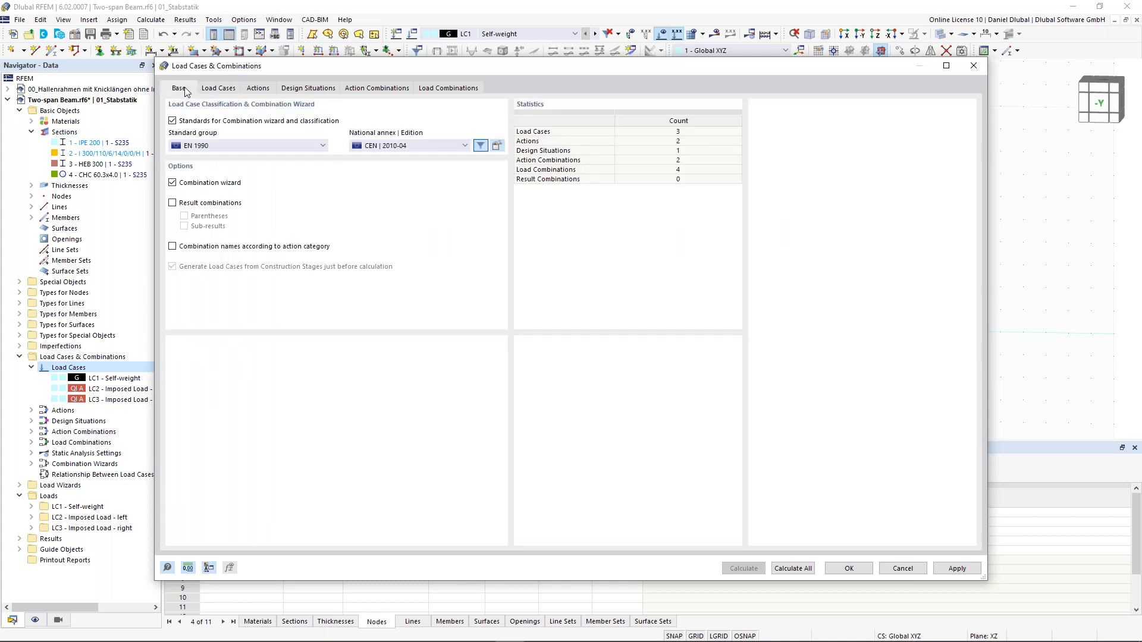
click(218, 88)
click(448, 118)
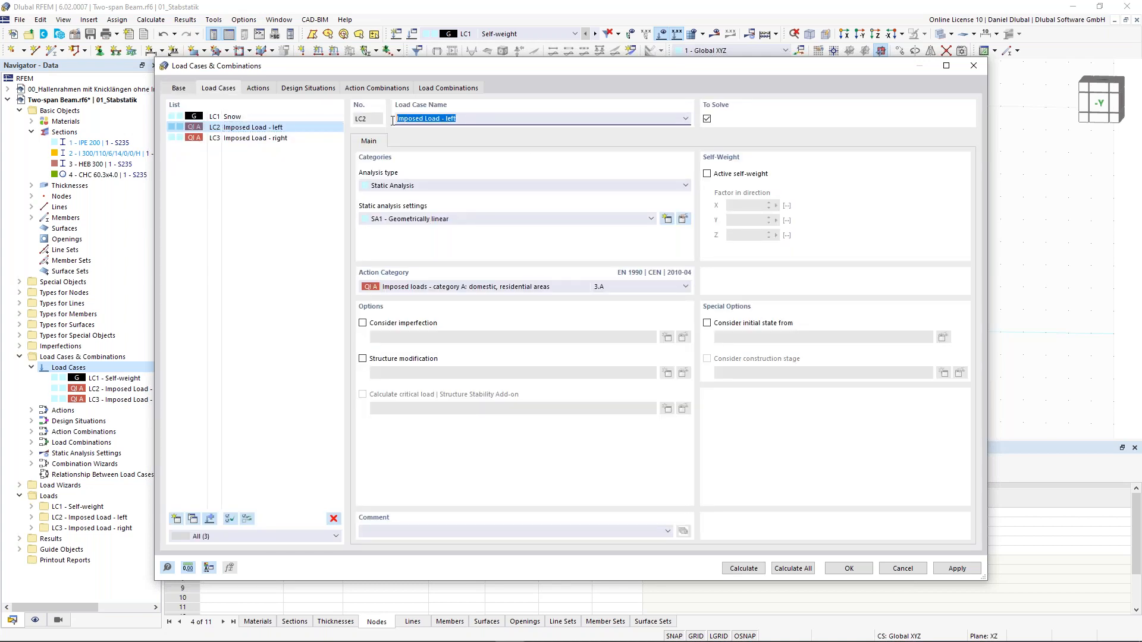
text(Wind)
click(263, 141)
click(444, 120)
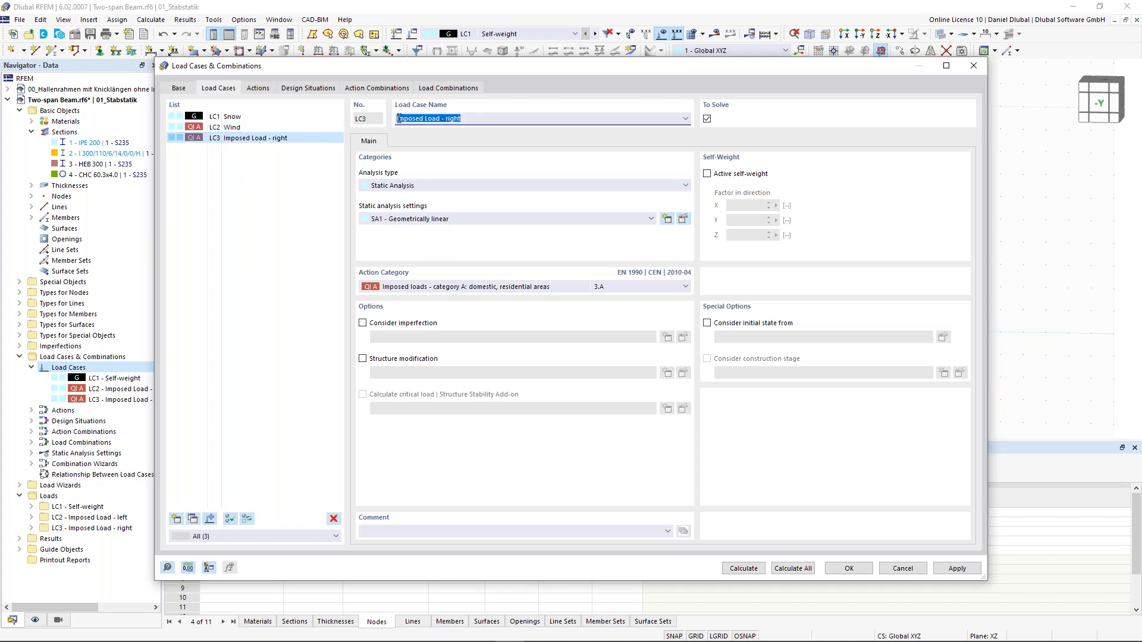
text(Temperature)
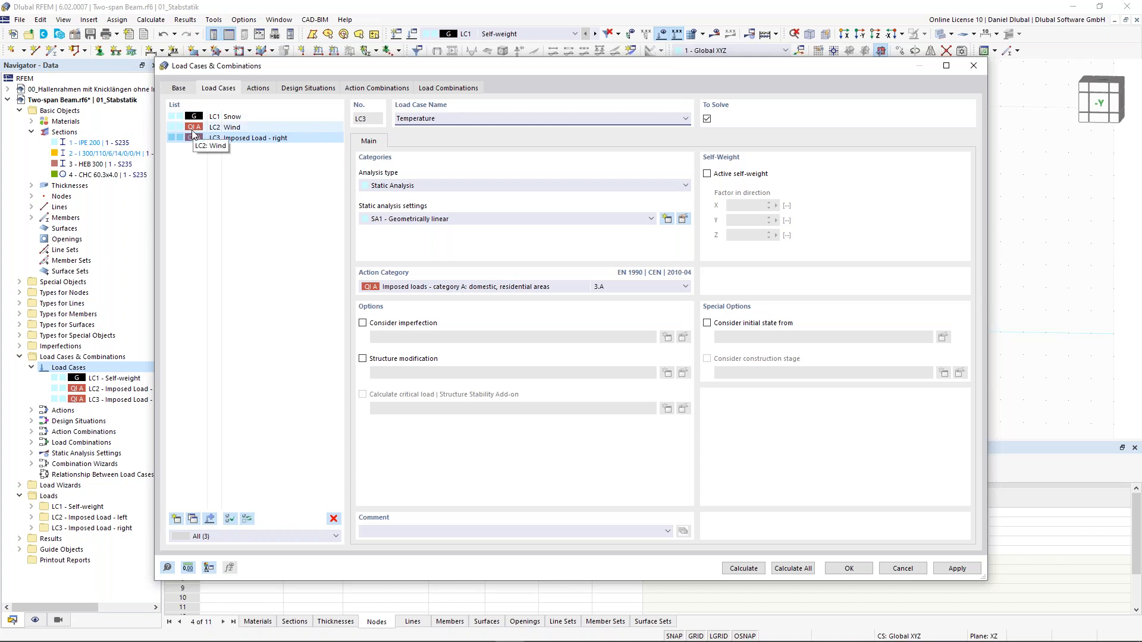
- Disable the standards for the combination wizard and classification, and accept the load case settings
click(180, 92)
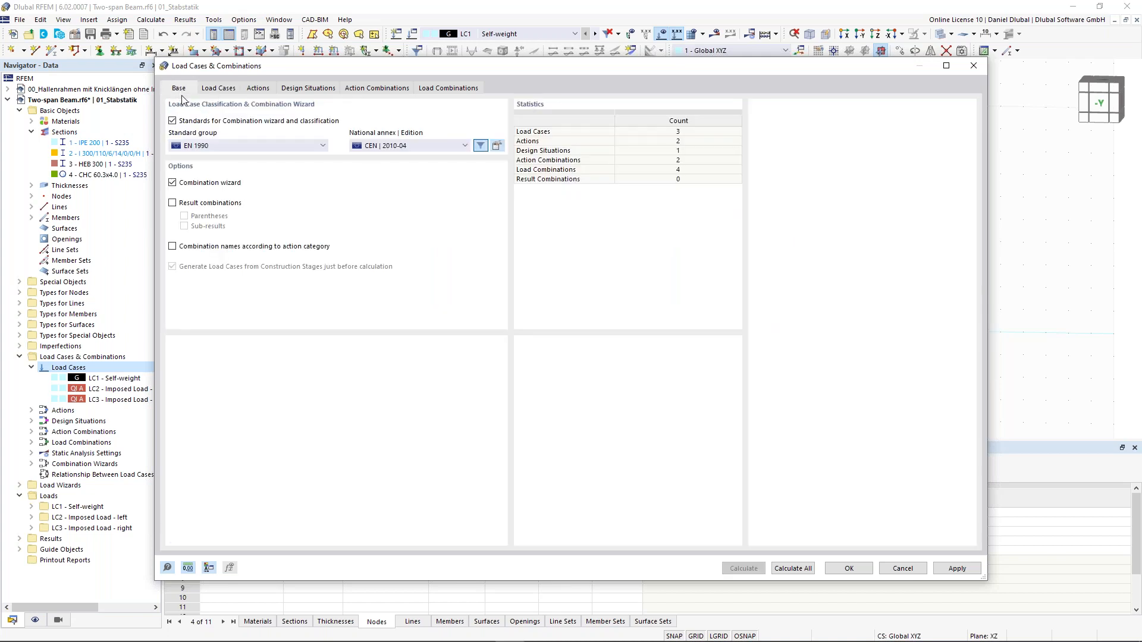
click(172, 122)
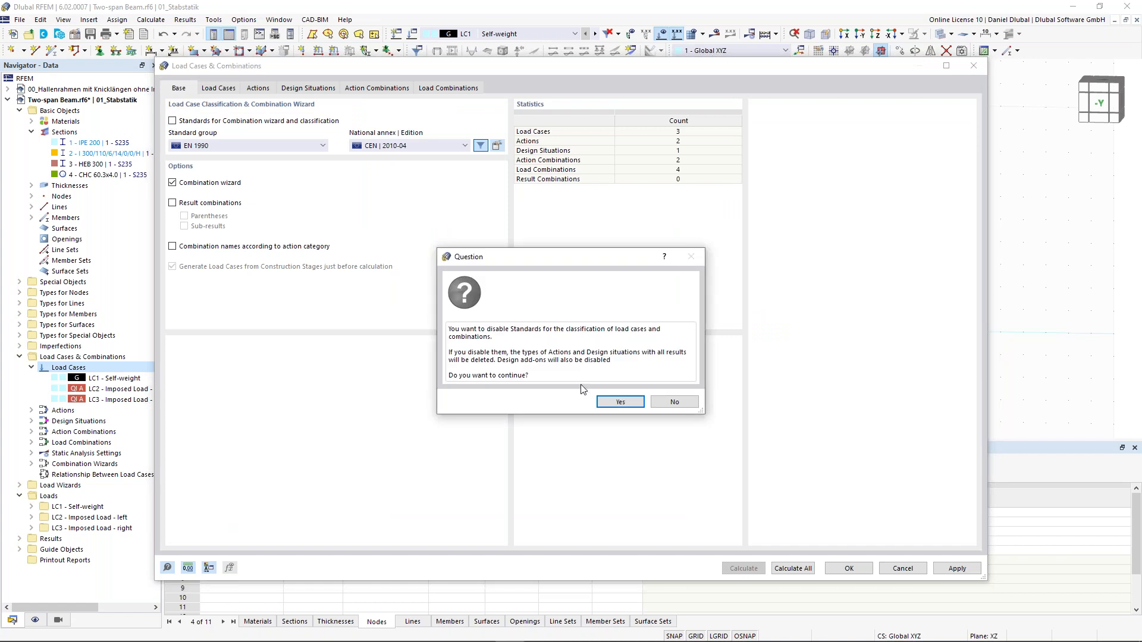
click(612, 403)
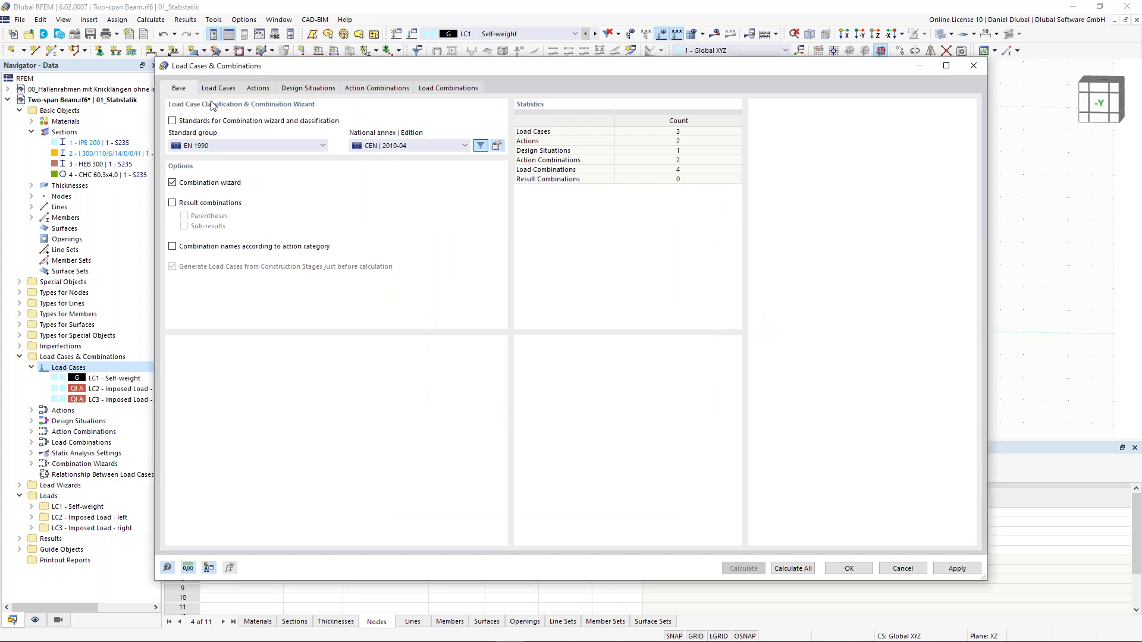
click(188, 183)
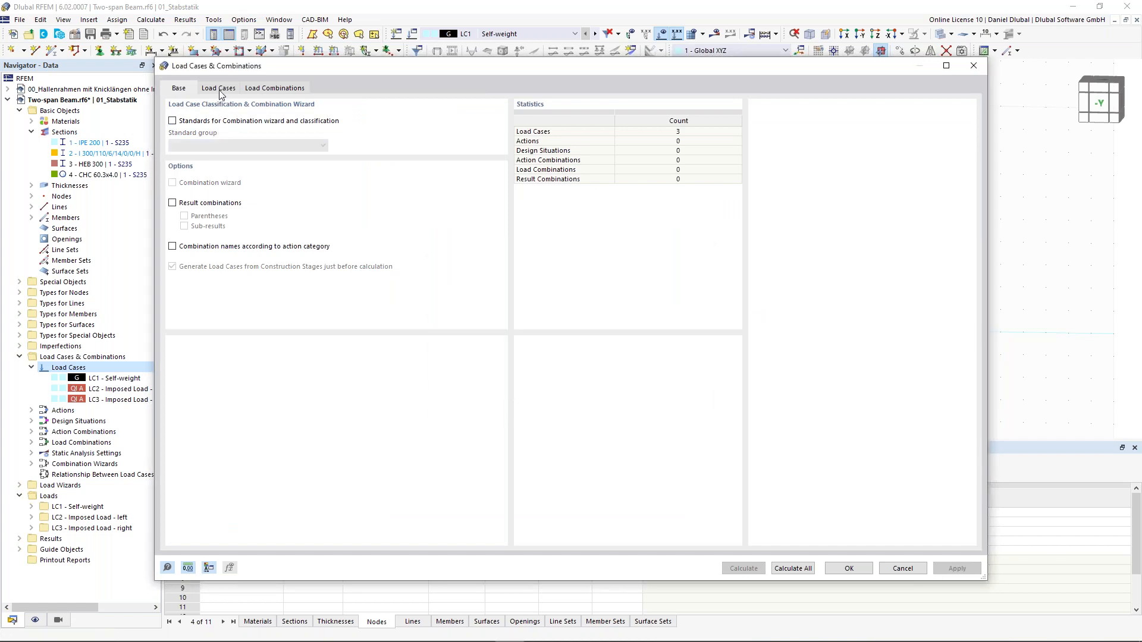
click(220, 89)
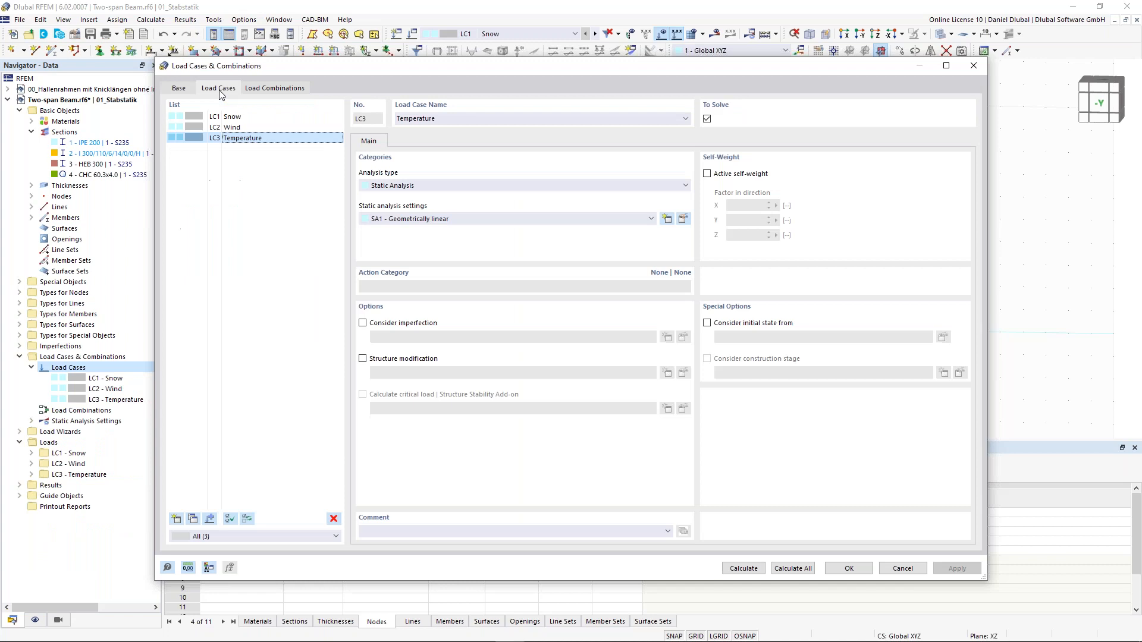
click(855, 569)
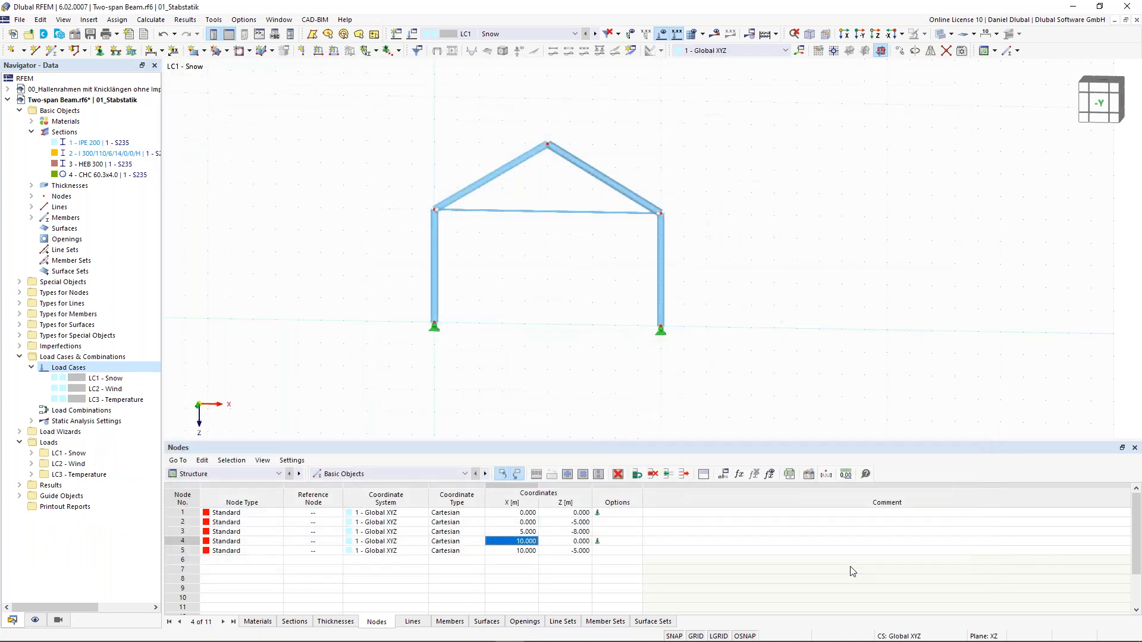
- Make LC1 - Snow current and define a uniform member force of 1 kN/m, global in Z on projected length
scroll(539, 277, up, 1)
middle_drag(543, 278, 575, 284)
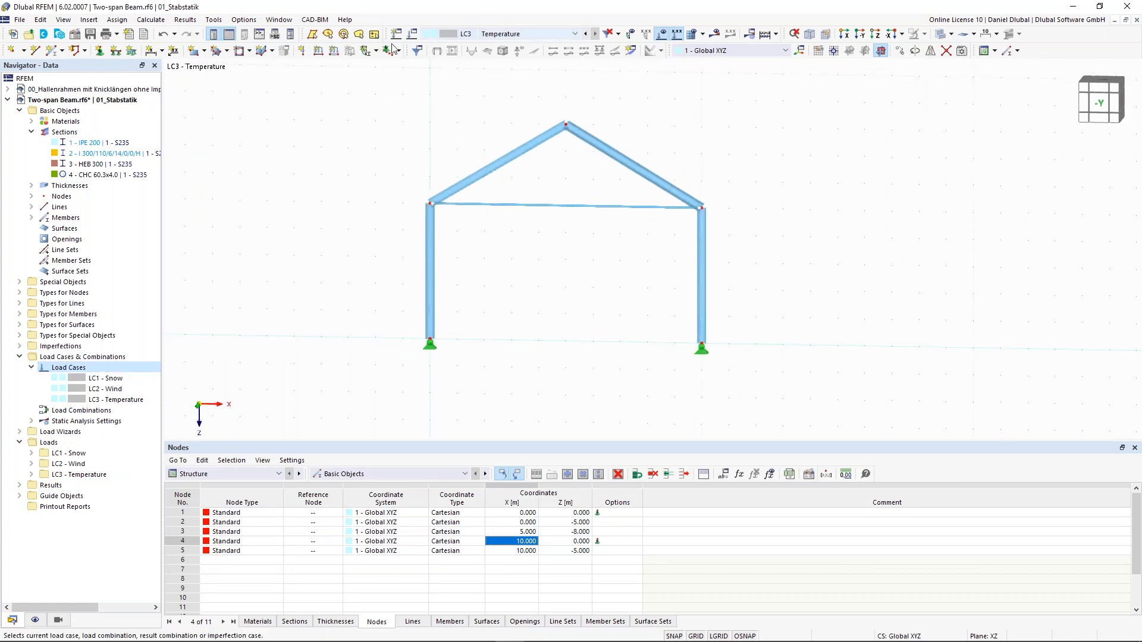
click(493, 32)
click(471, 45)
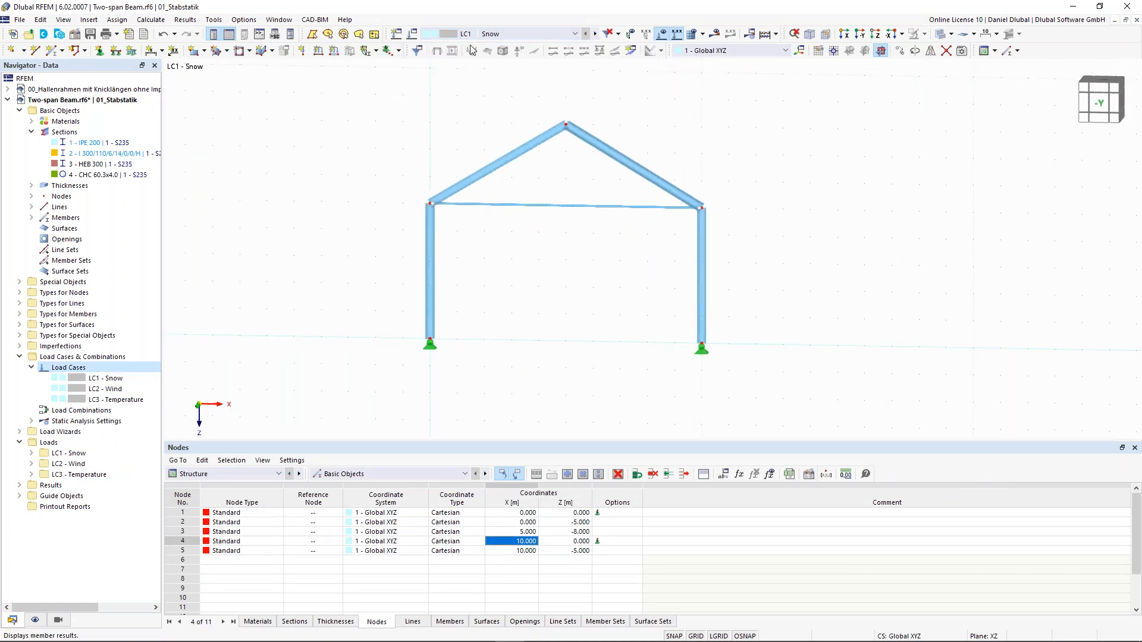
click(333, 51)
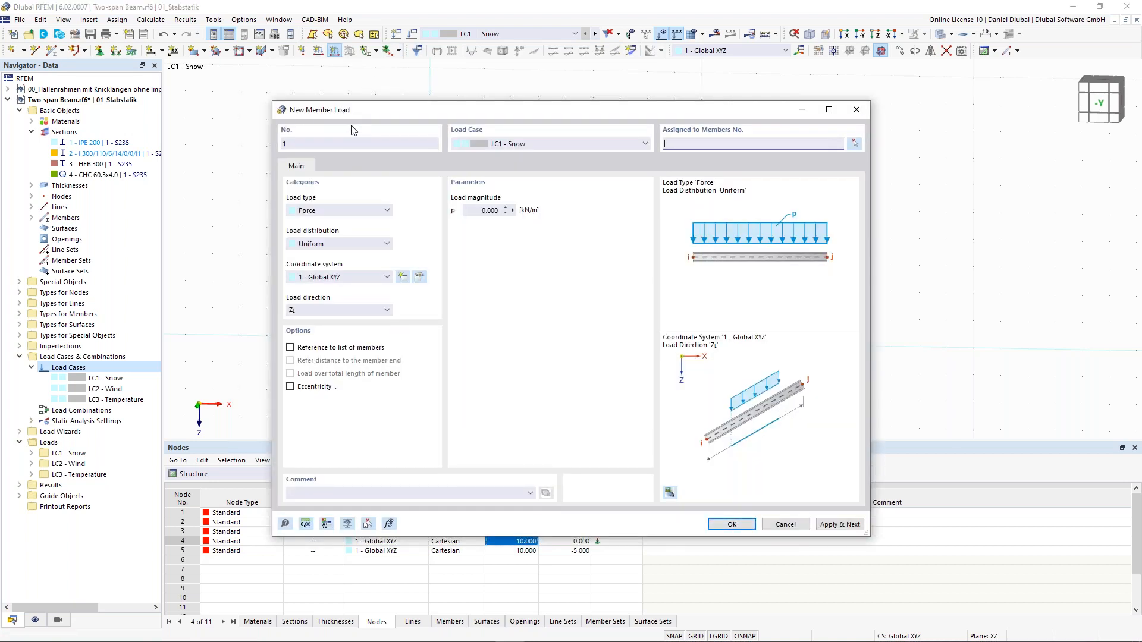
click(486, 211)
text(1)
click(366, 311)
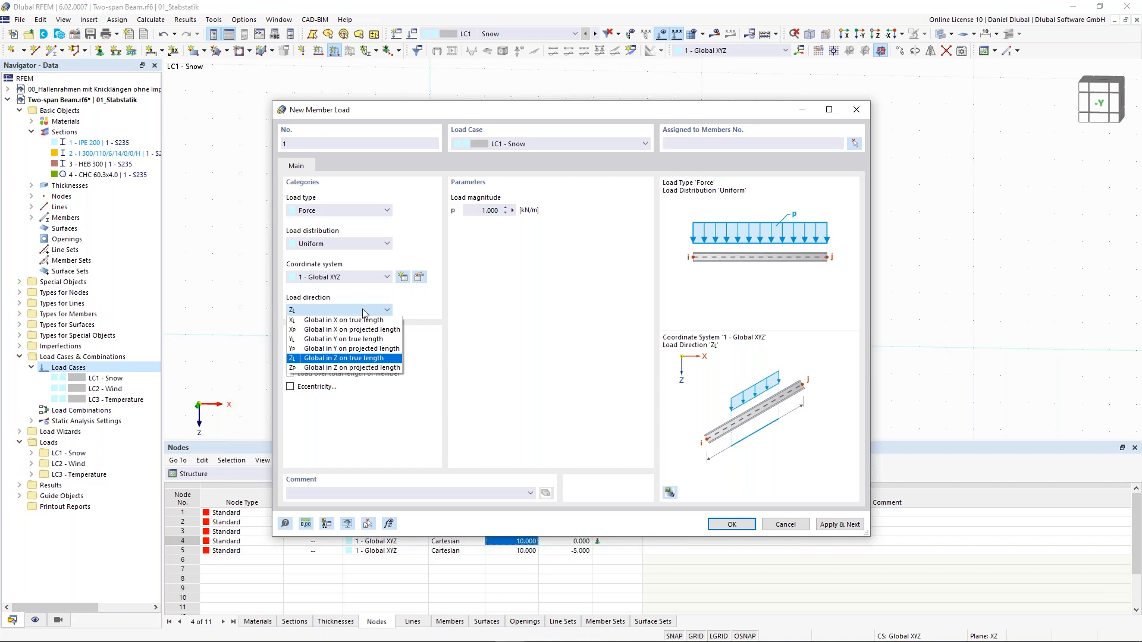
click(355, 368)
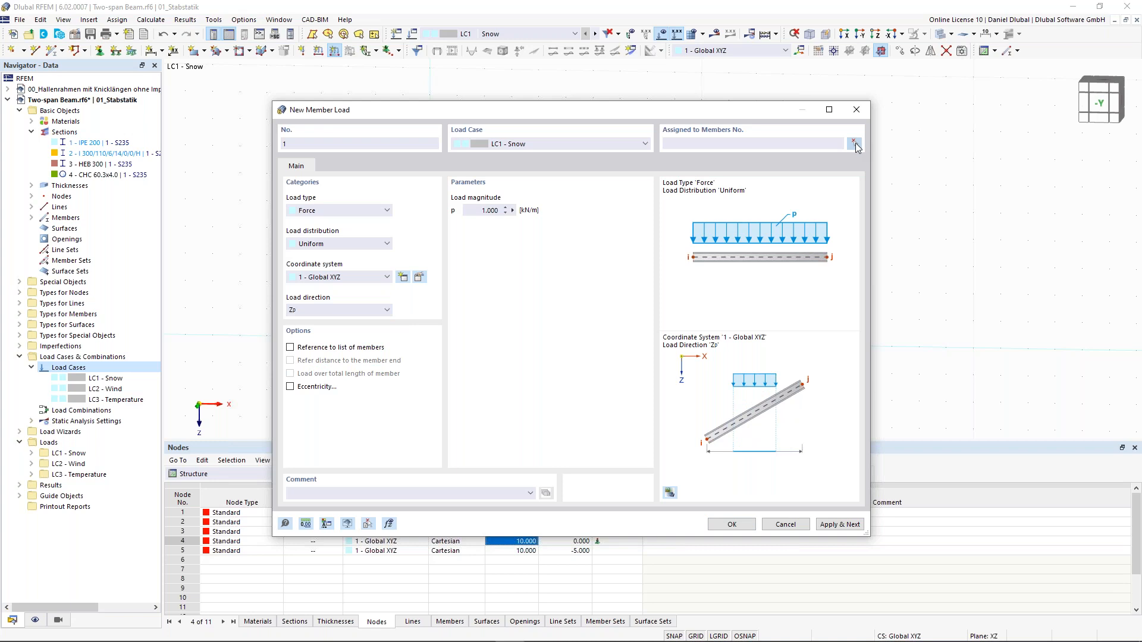
- Assign the snow load to both rafters, members 2 and 4, and apply it while continuing with another member load
click(854, 144)
drag(701, 163, 515, 89)
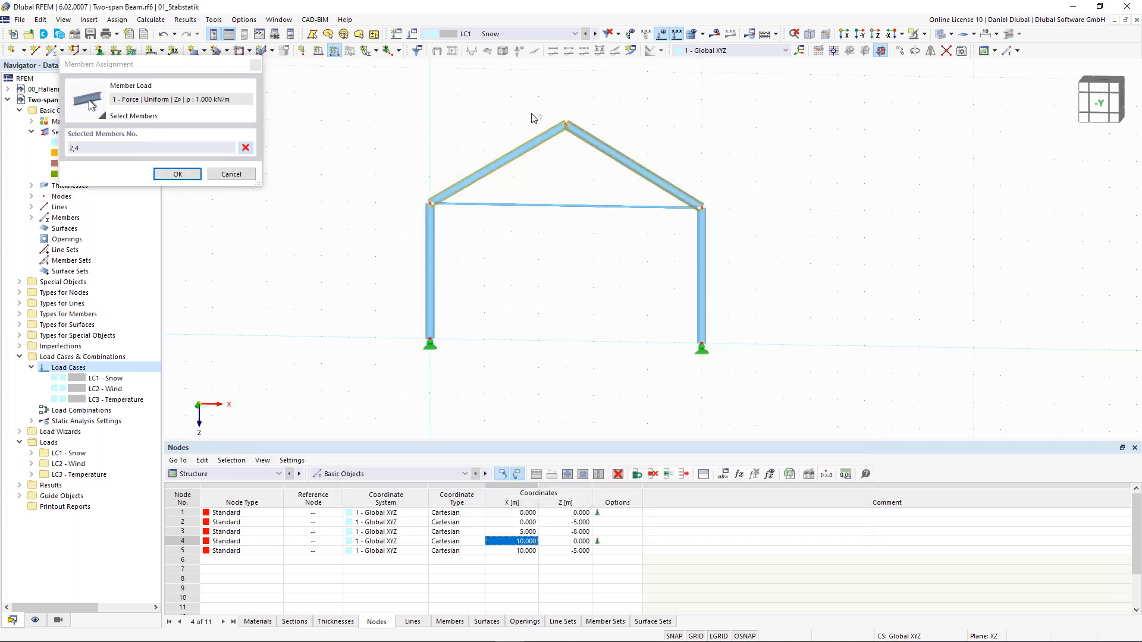
click(940, 35)
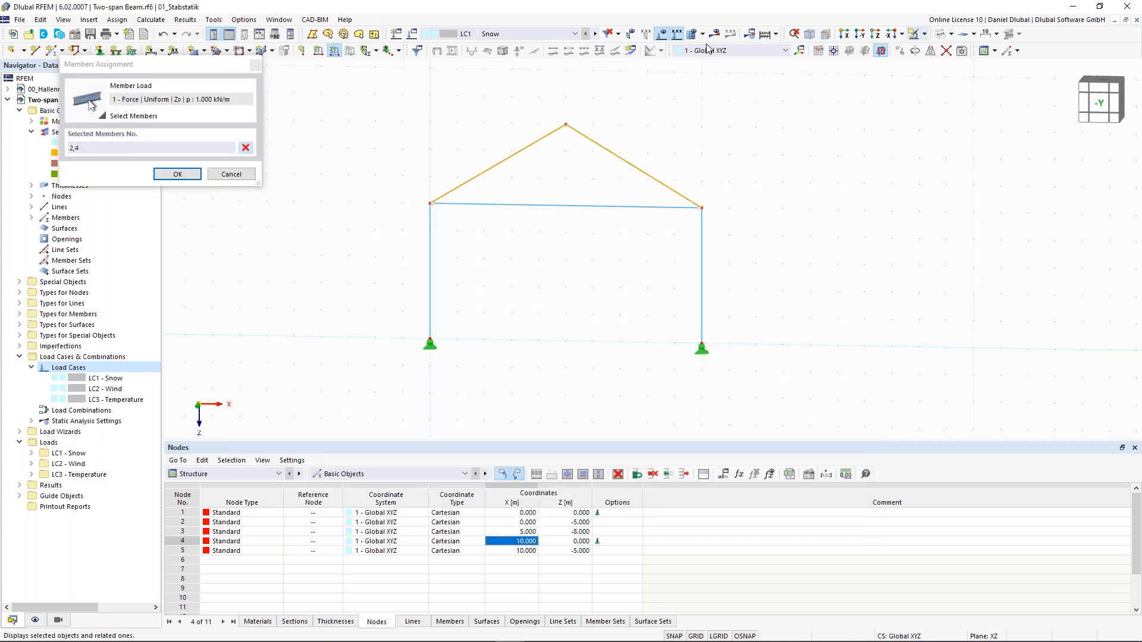
click(177, 173)
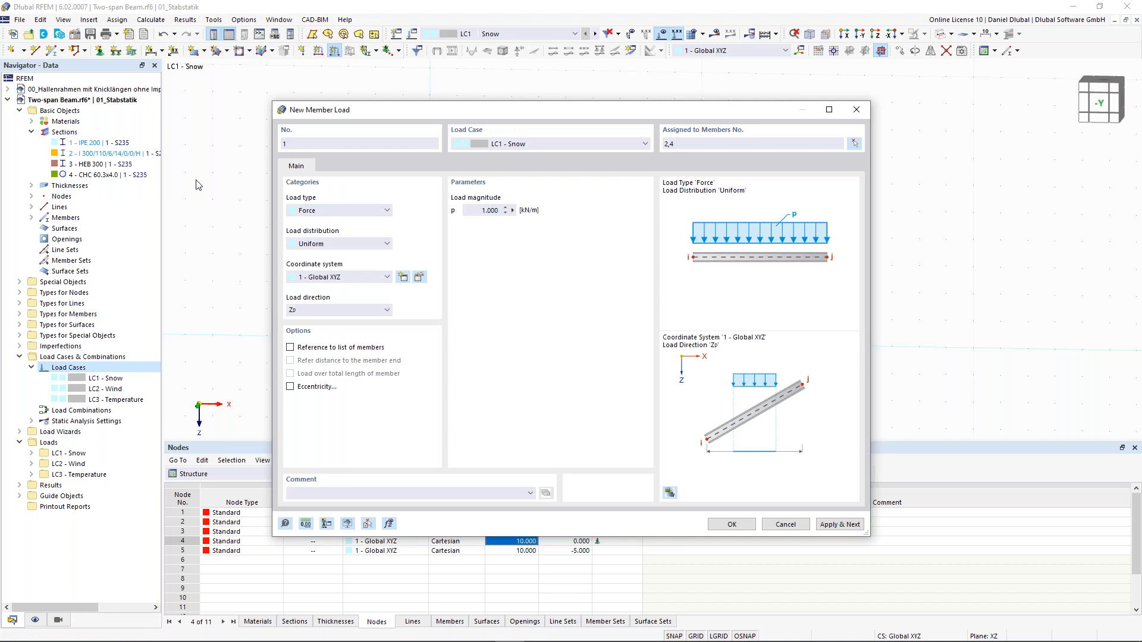
click(839, 525)
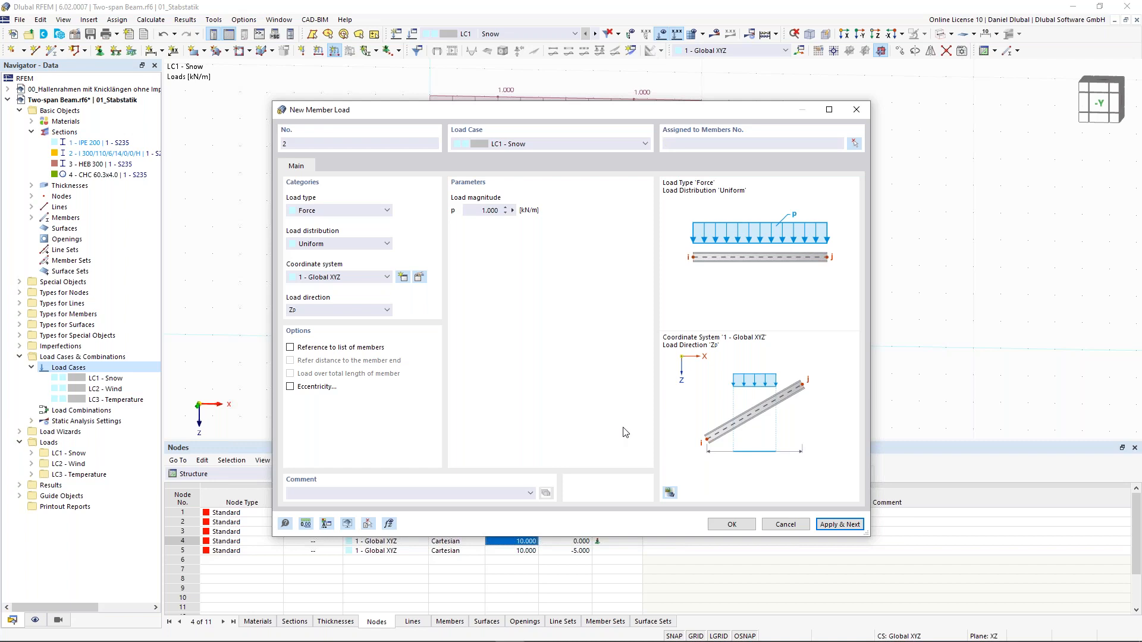
- Switch the new member load to LC2 - Wind and set its direction to global X on true length
click(523, 144)
click(517, 166)
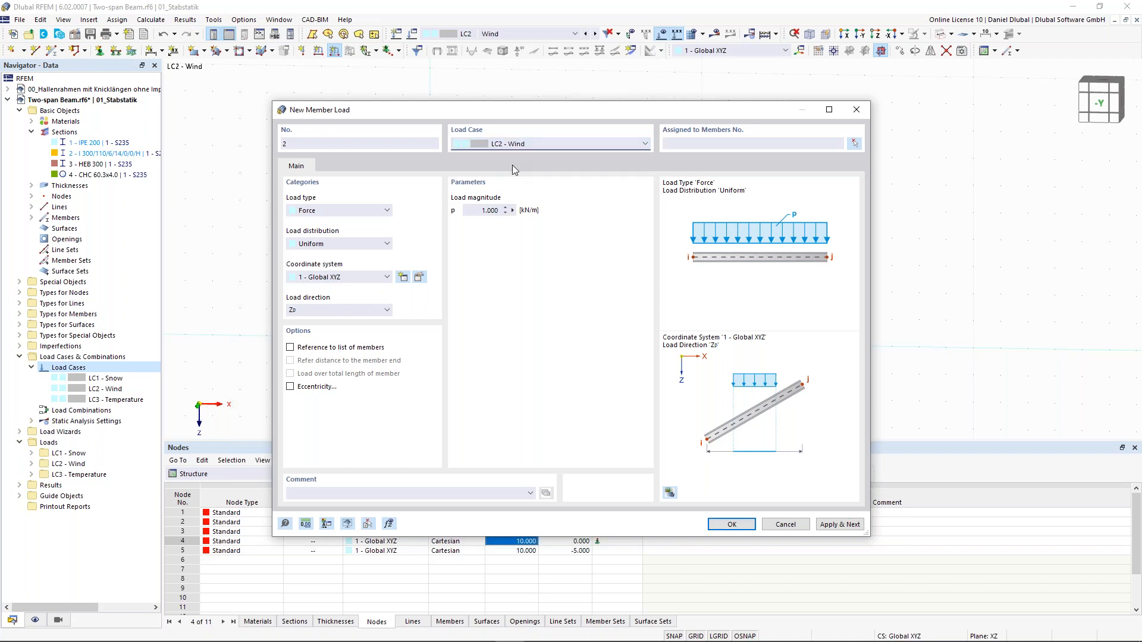
click(349, 309)
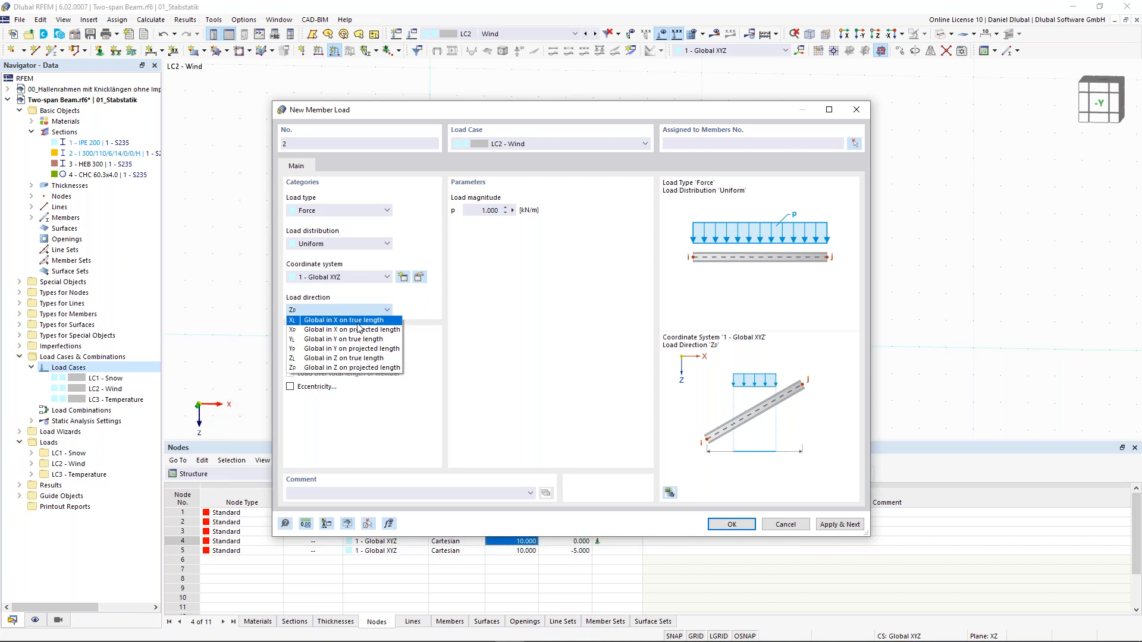
click(358, 323)
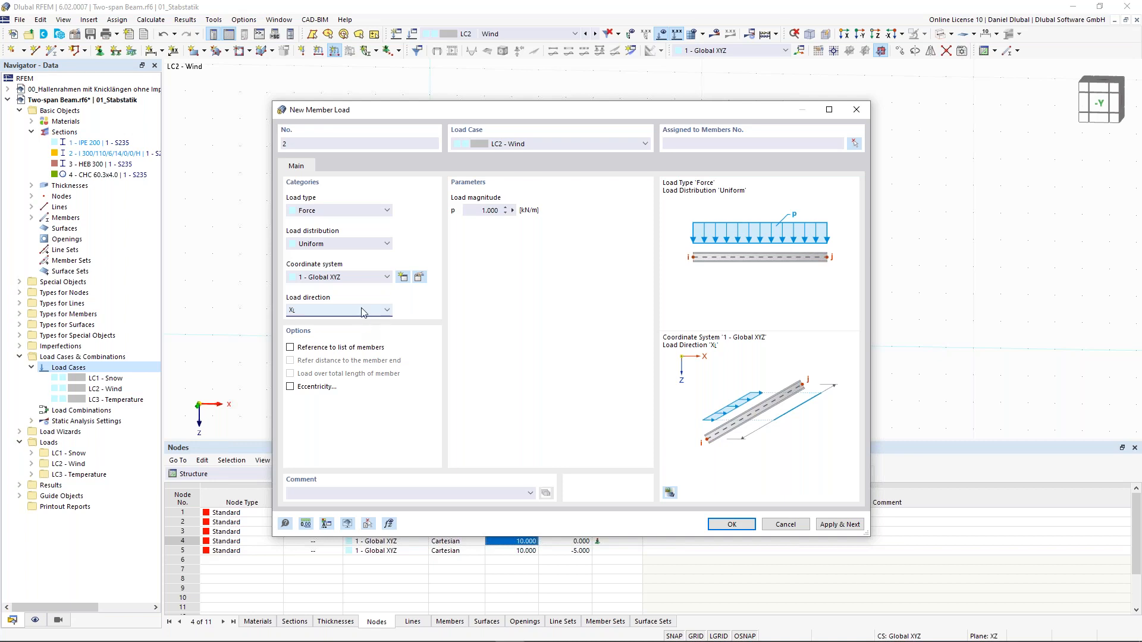
click(364, 310)
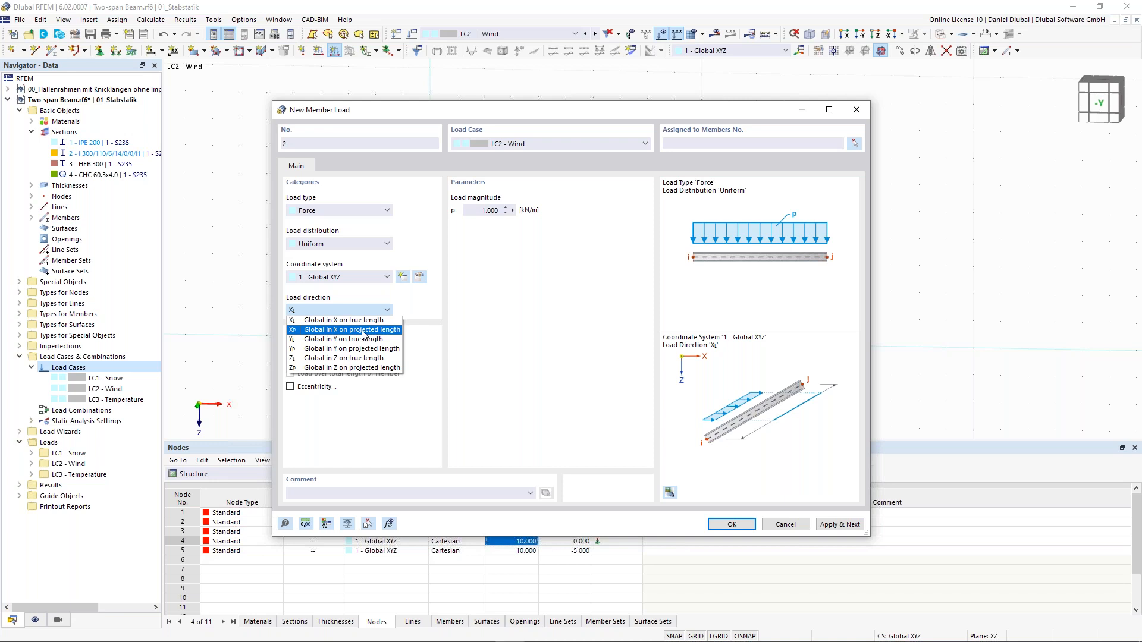
click(363, 320)
mouse_move(457, 109)
mouse_down()
mouse_move(464, 207)
mouse_move(442, 93)
mouse_up()
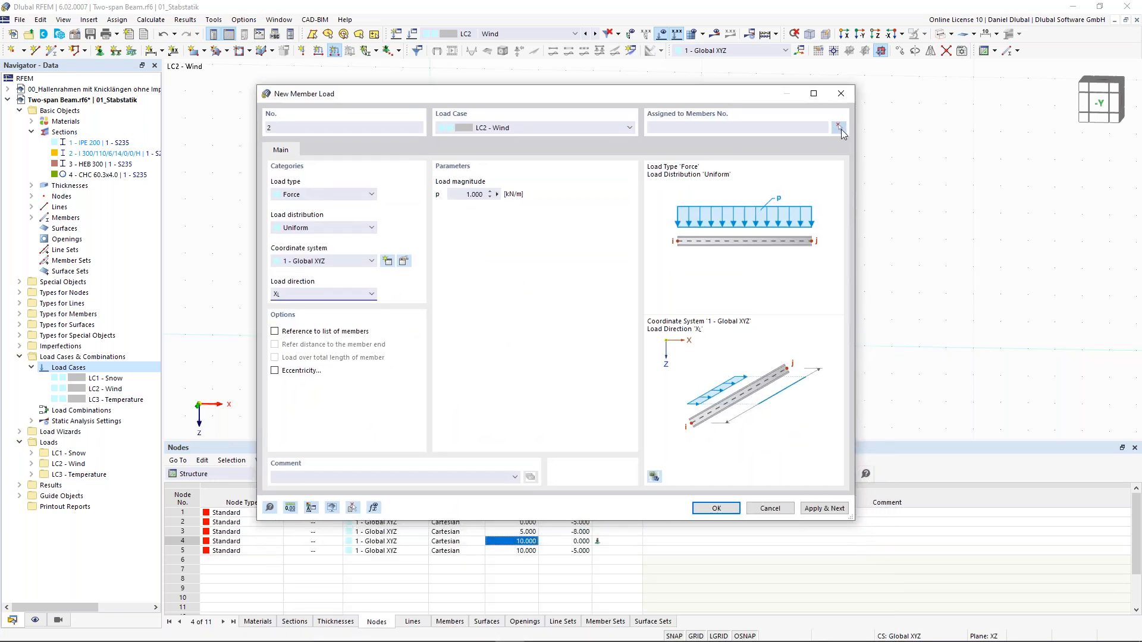
- Assign the 1 kN/m wind load to the left column, member 1, and apply it while continuing with another member load
click(838, 127)
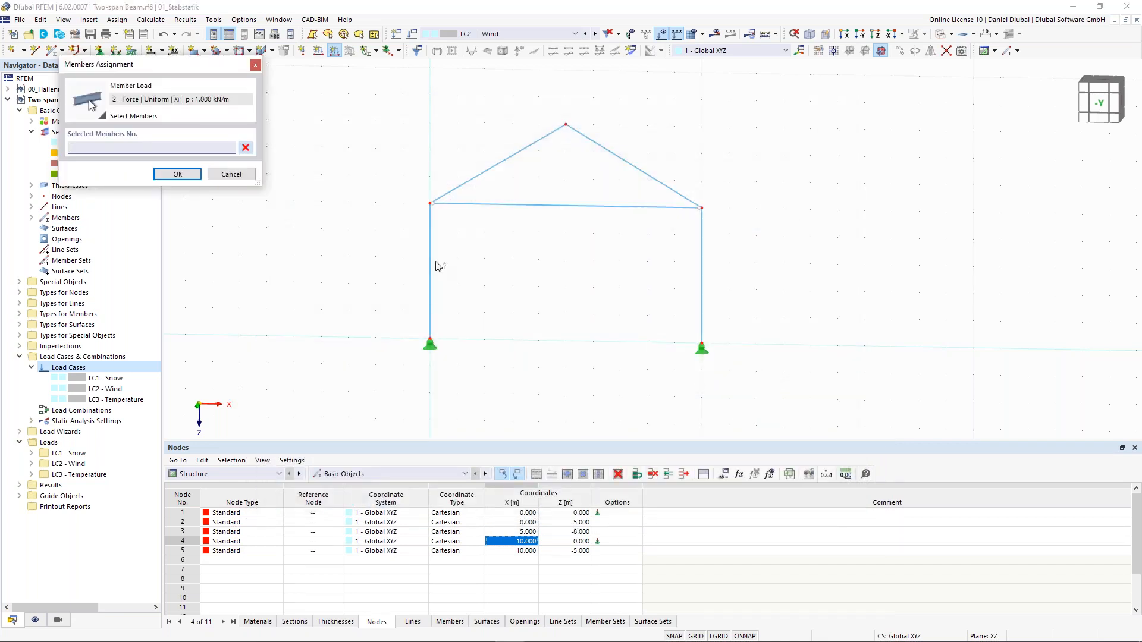
click(430, 275)
click(178, 174)
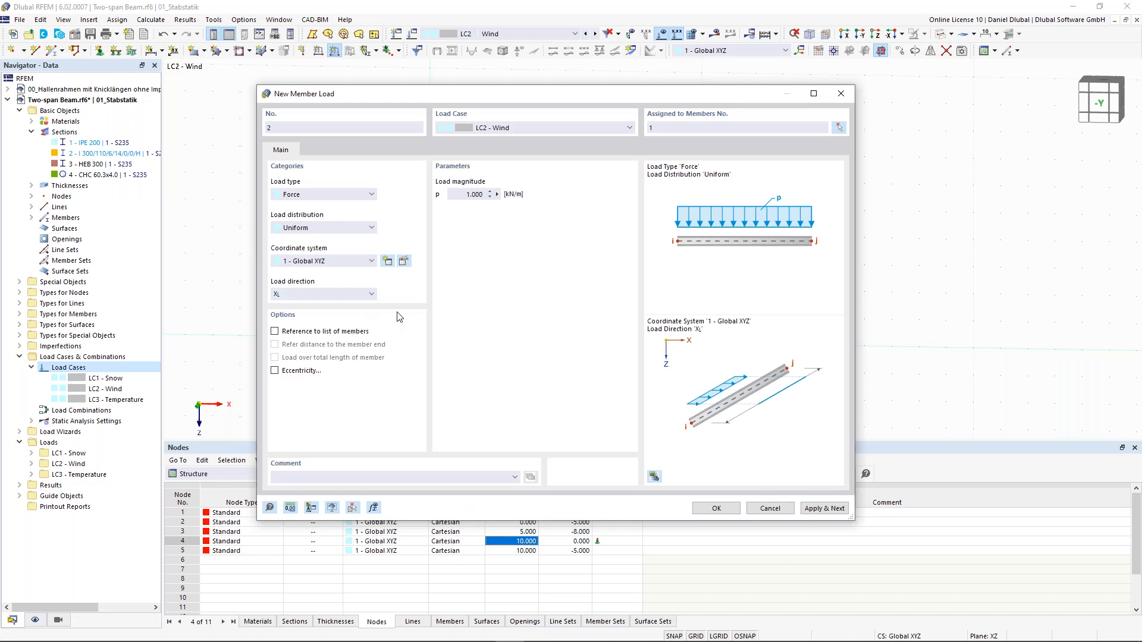
click(824, 508)
- Set the next 1 kN/m uniform wind load to the local xyz system in direction z and assign it to the left rafter
drag(390, 97, 404, 141)
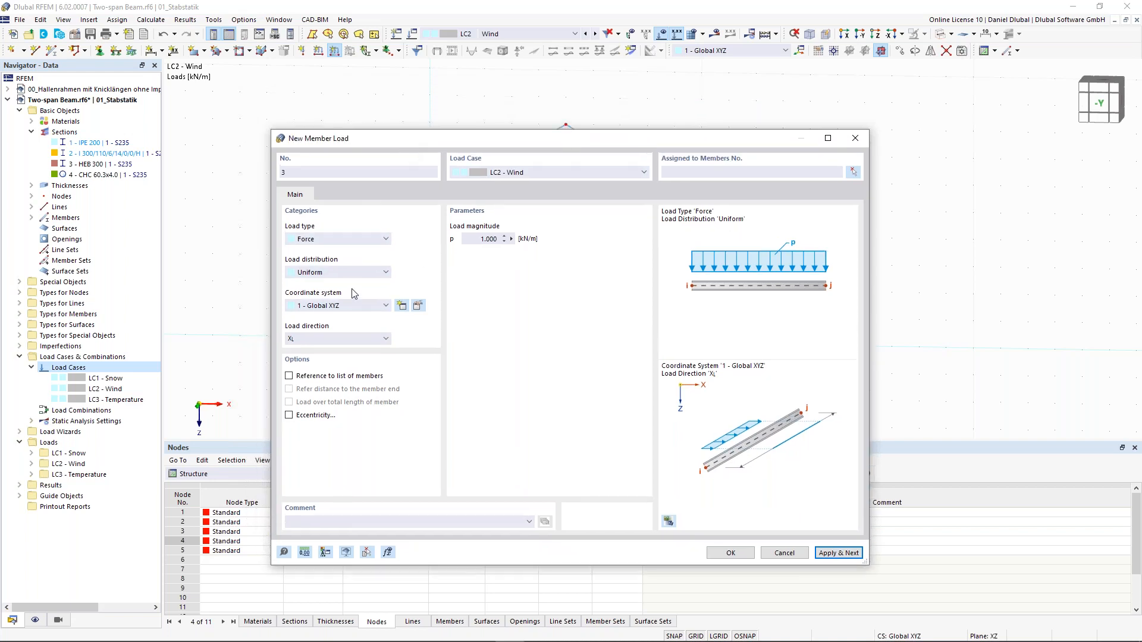
click(352, 306)
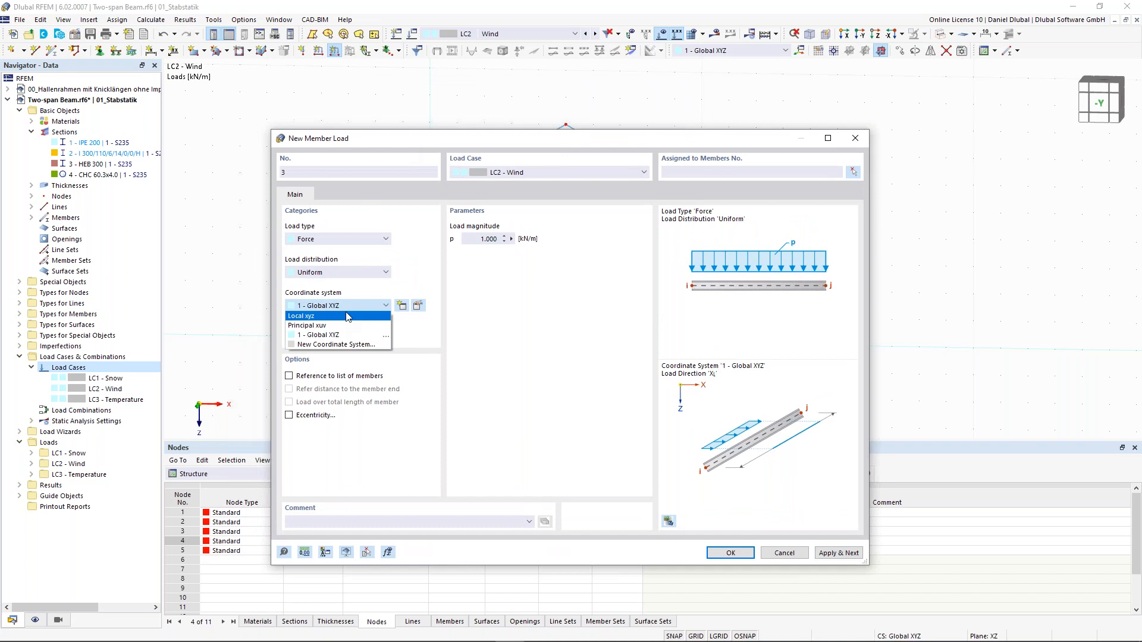
click(352, 316)
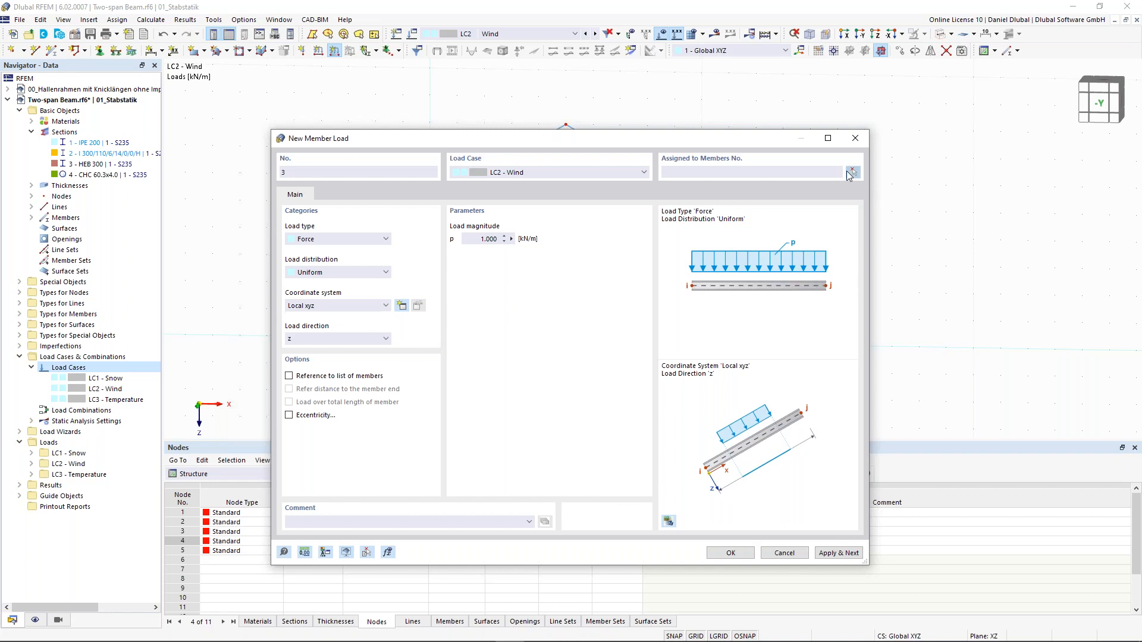
click(853, 172)
click(486, 171)
click(176, 174)
- Apply the rafter wind load, then make LC3 - Temperature current and leave the member load definition without adding another load
drag(593, 143, 571, 134)
click(812, 543)
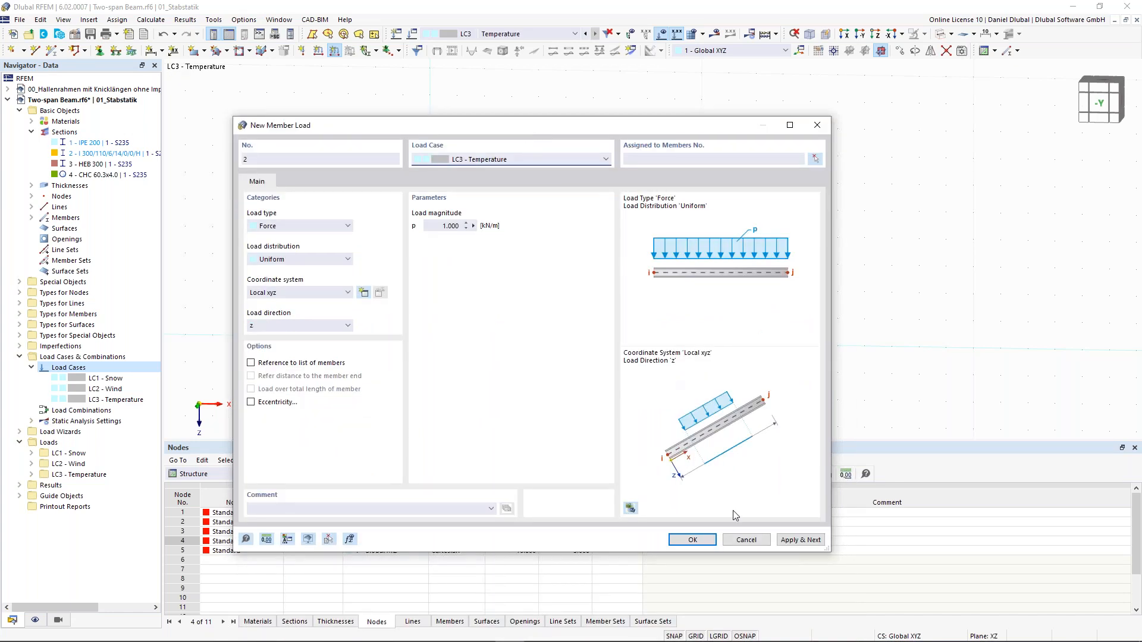
click(740, 542)
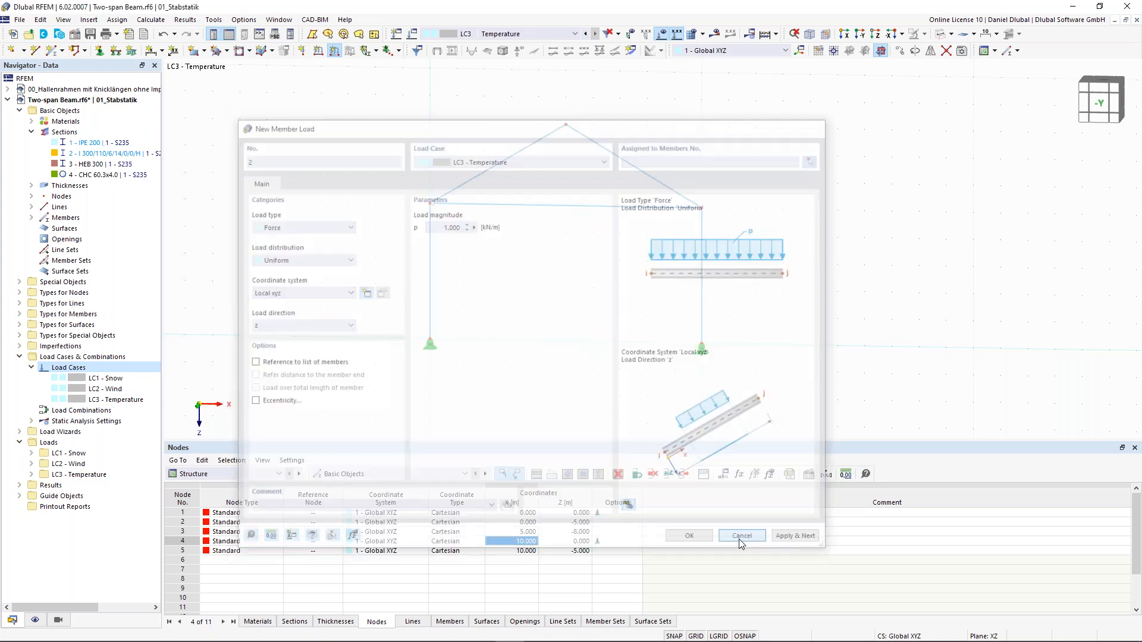
middle_drag(410, 151, 423, 147)
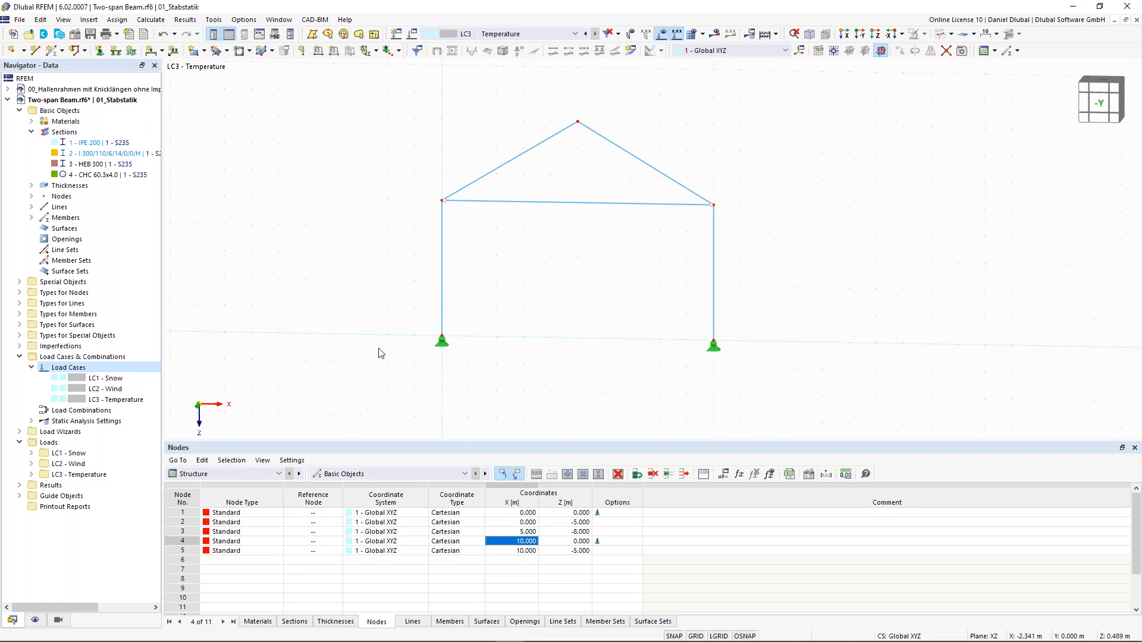
- Color the rendered objects by object property, with members distinguished by section
click(35, 621)
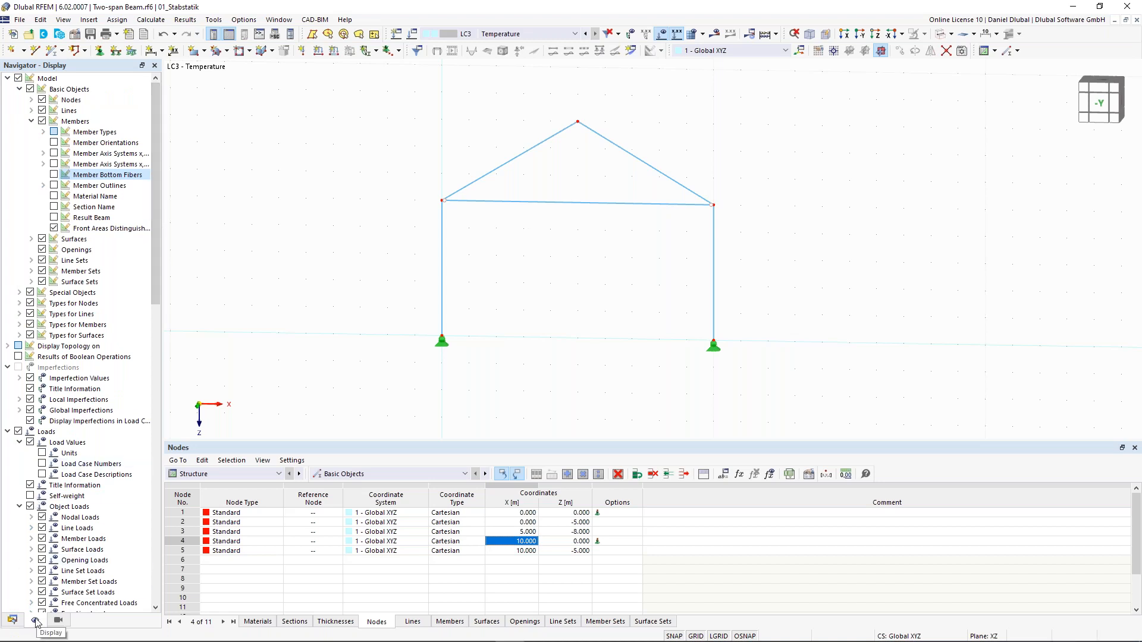
drag(159, 273, 144, 603)
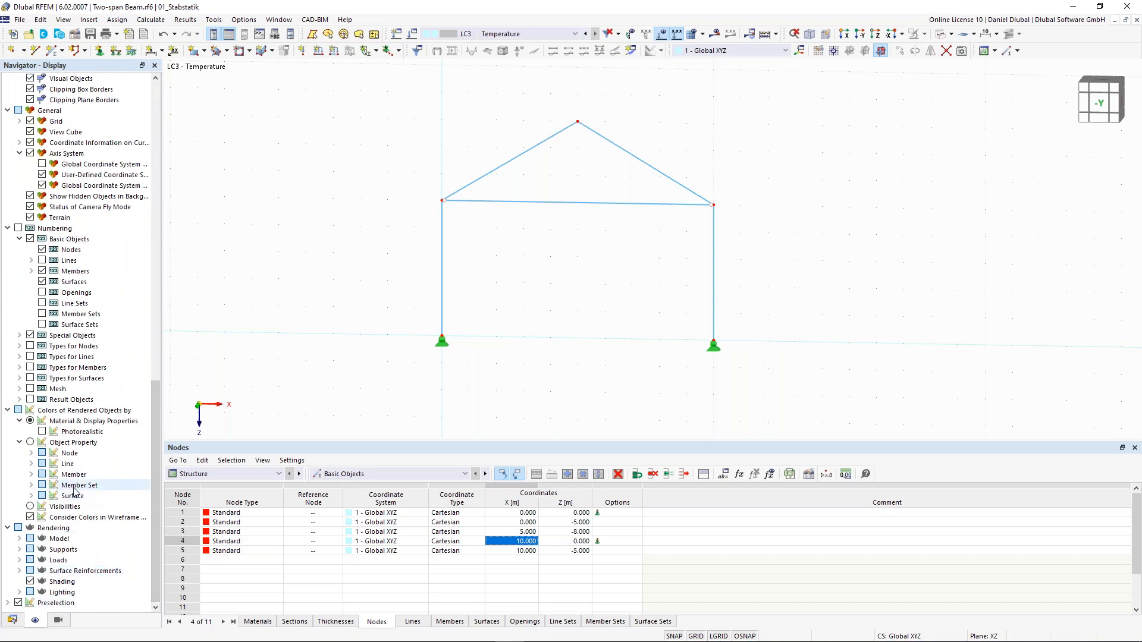
click(31, 442)
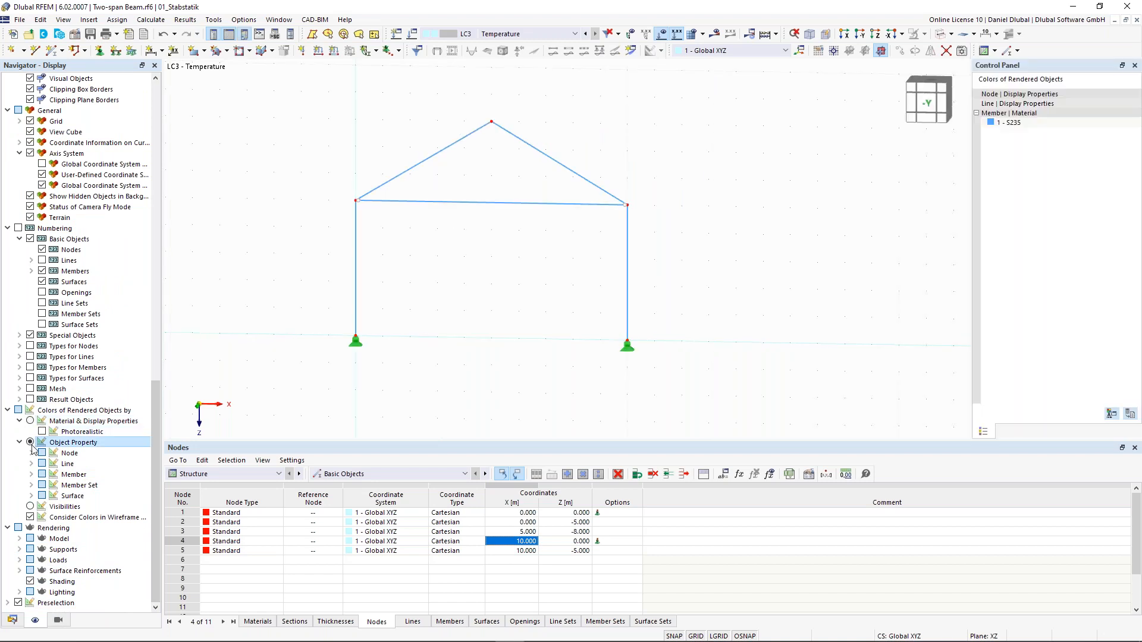
click(31, 475)
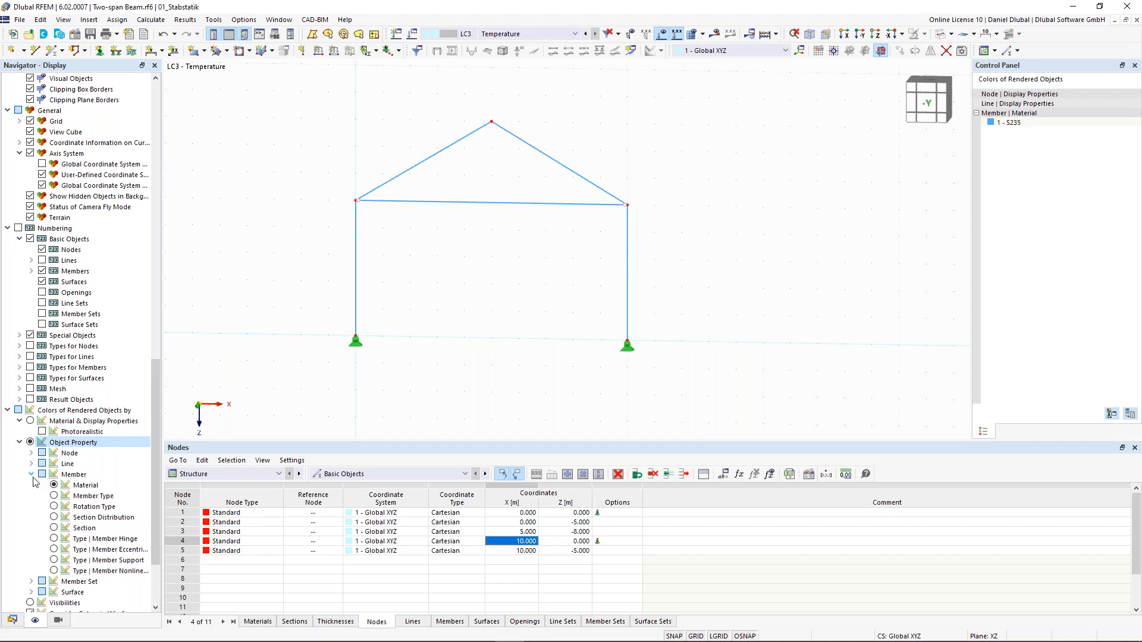
click(66, 528)
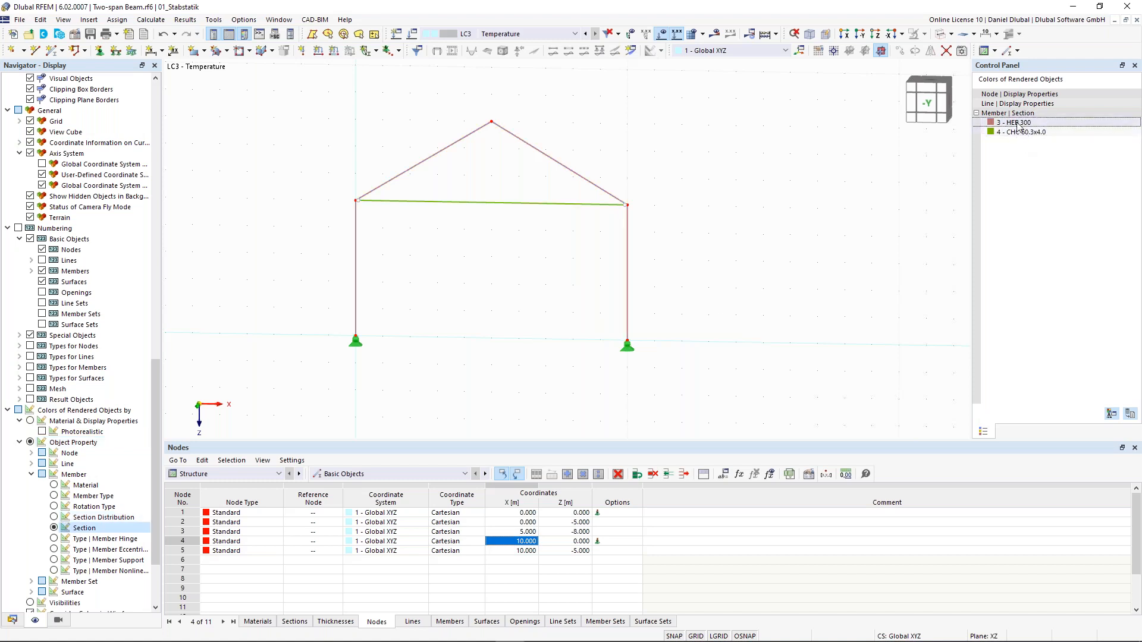
click(1018, 132)
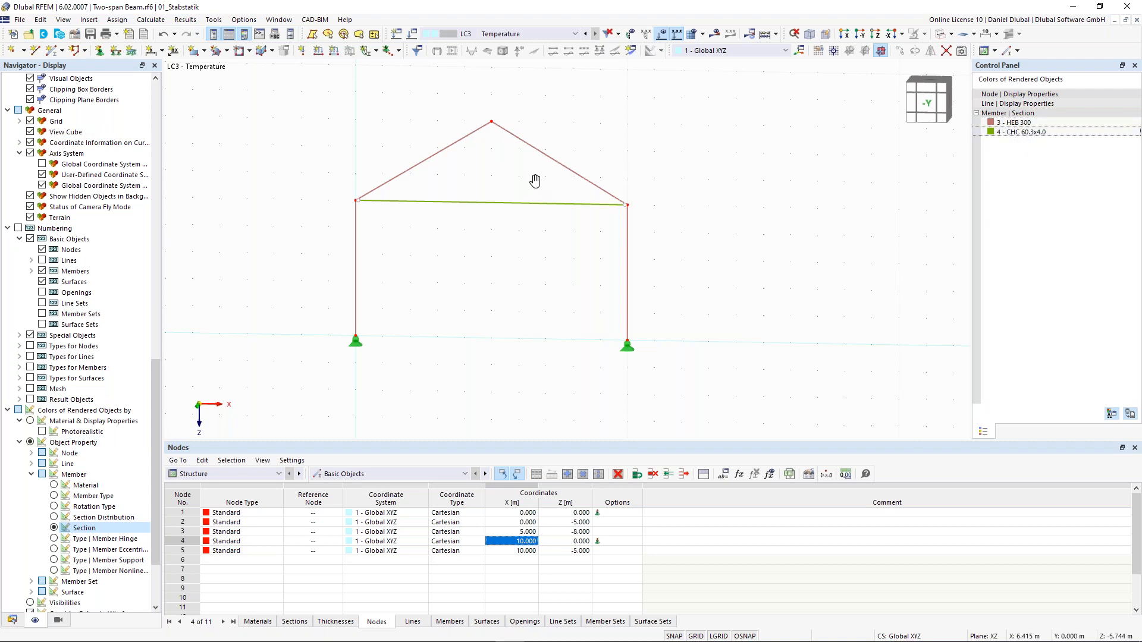
middle_drag(534, 180, 595, 200)
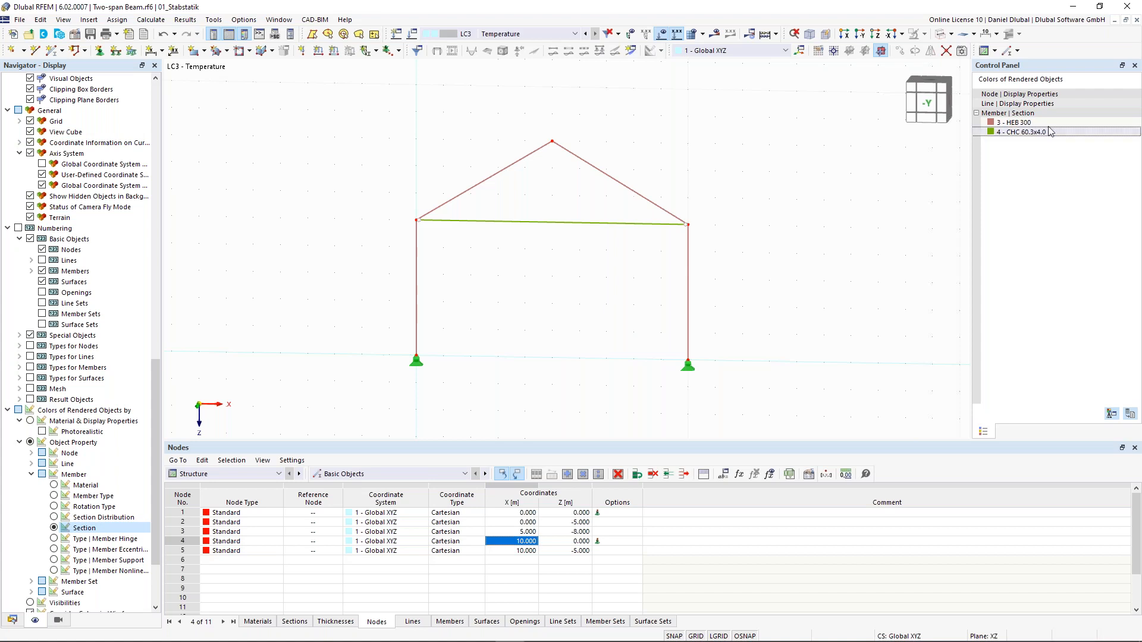
- Create a new object selection among the guide objects and include members in it
click(12, 619)
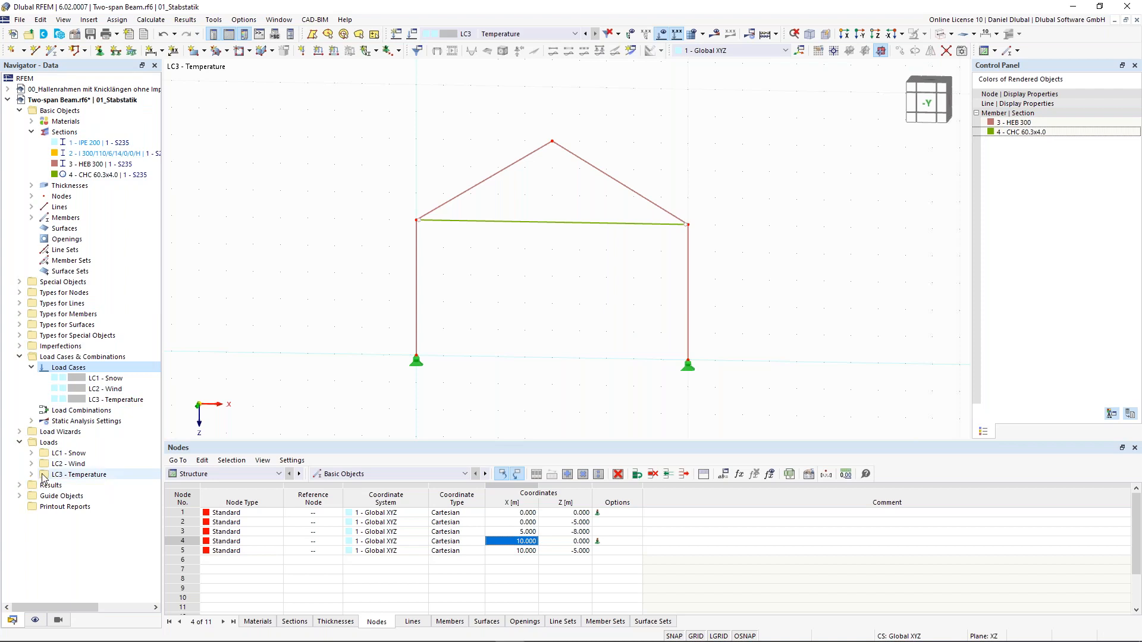
click(19, 497)
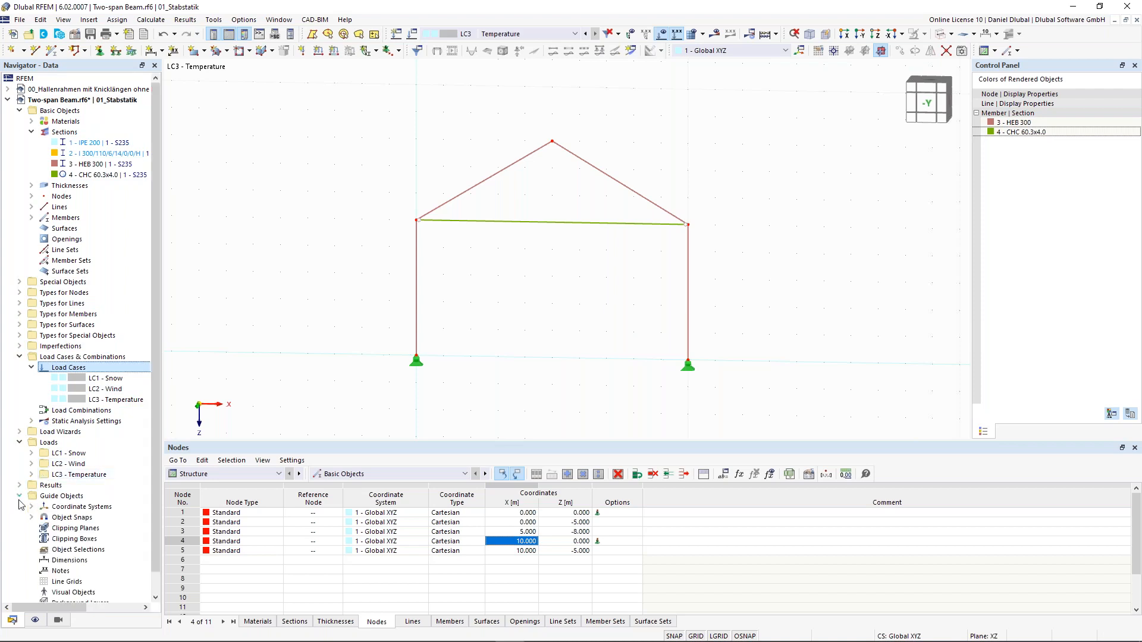
scroll(69, 533, down, 1)
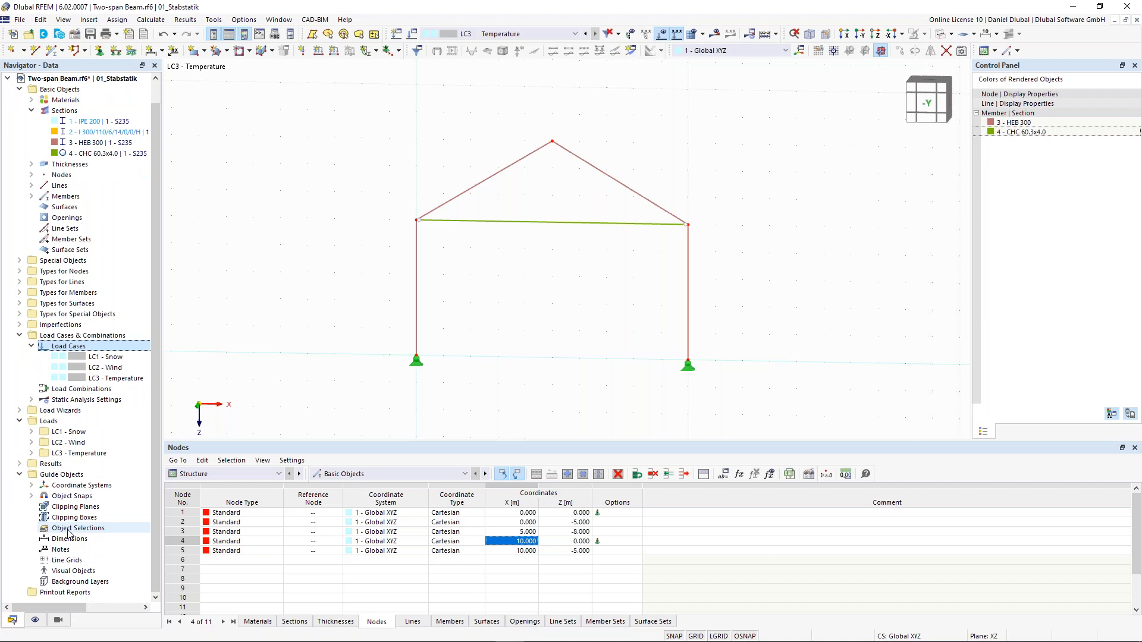
right_click(68, 530)
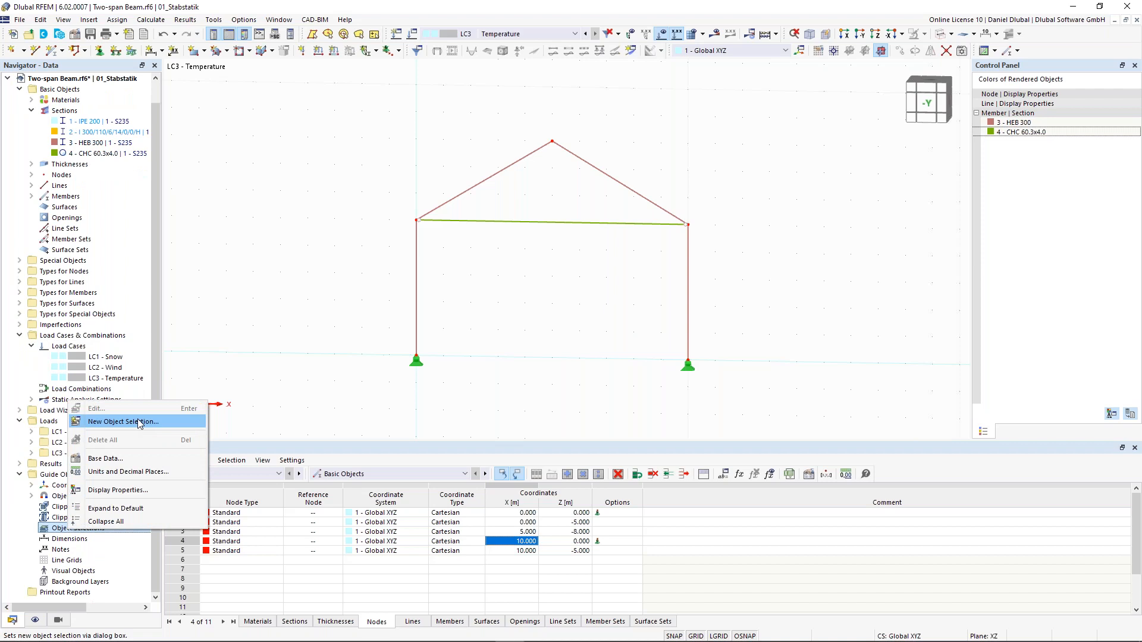
click(123, 422)
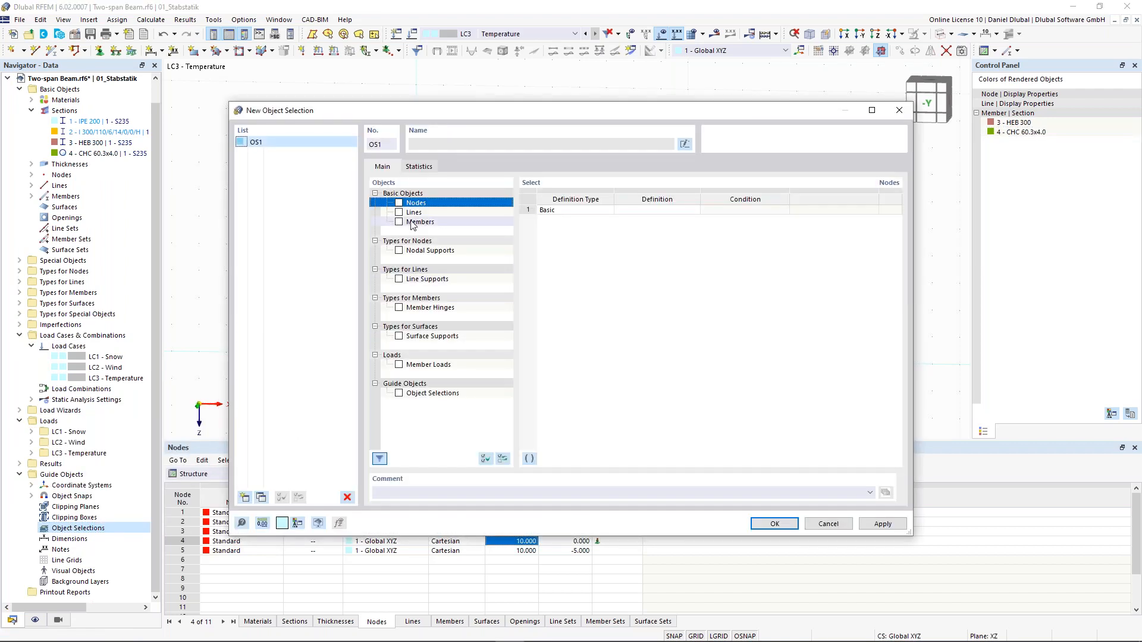
click(399, 222)
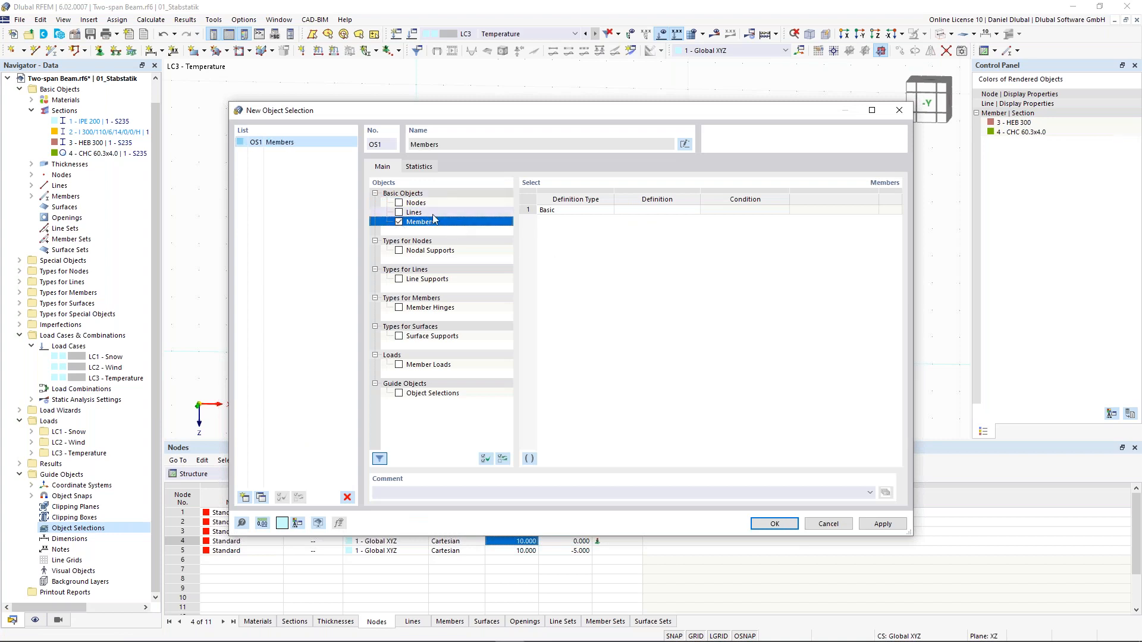
- Limit the object selection to members whose section equals that of the left column, section 3 - HEB 300, and accept it
click(650, 212)
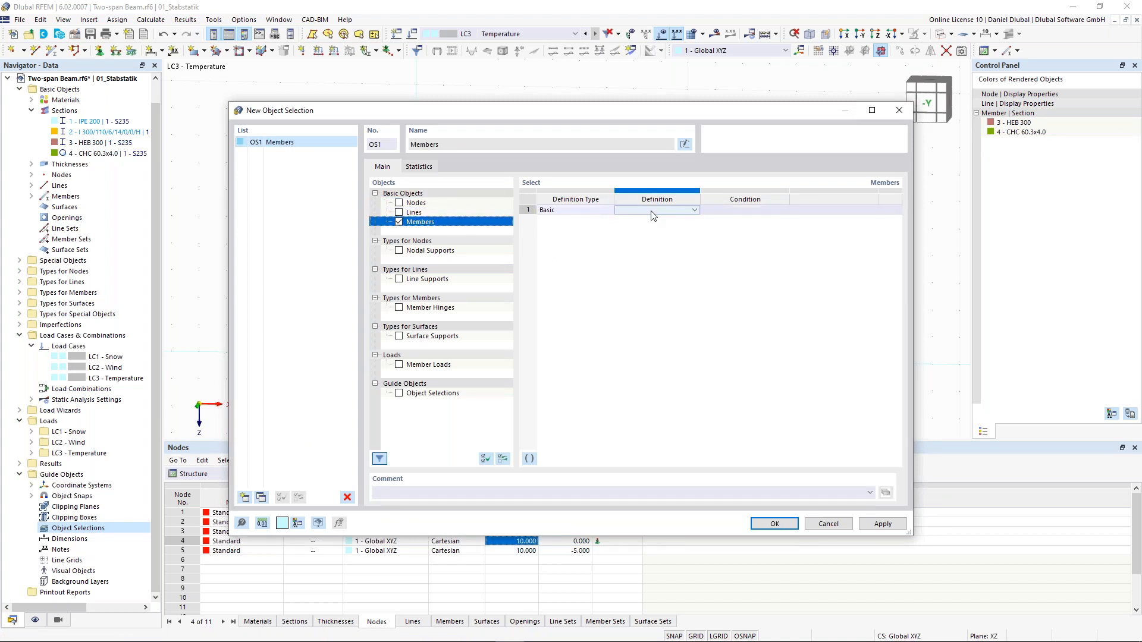
click(694, 211)
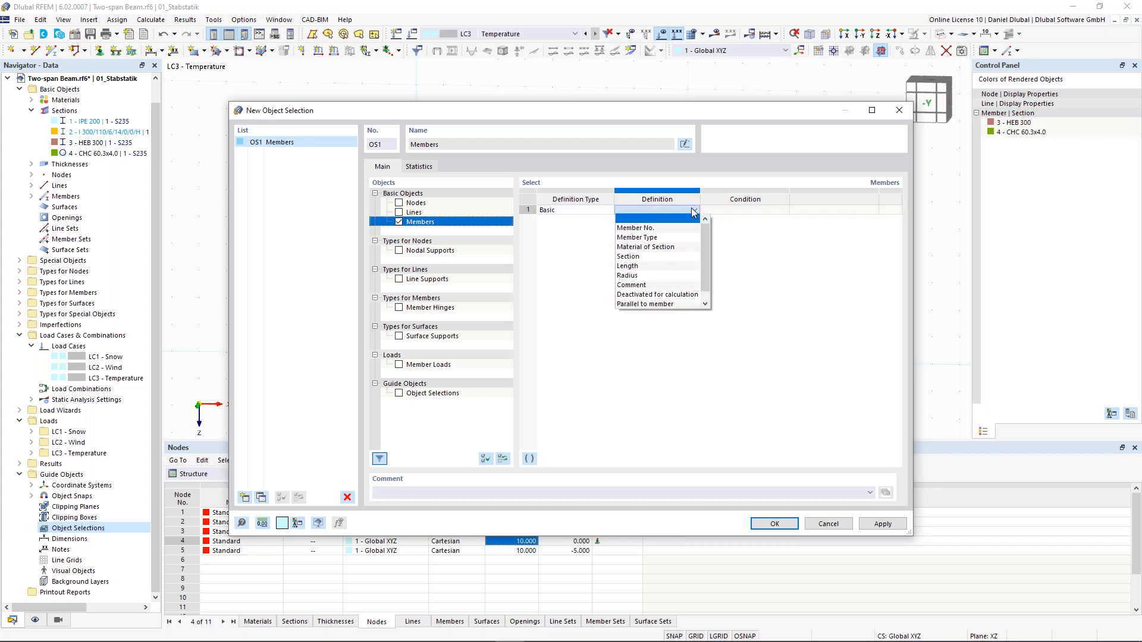
click(666, 256)
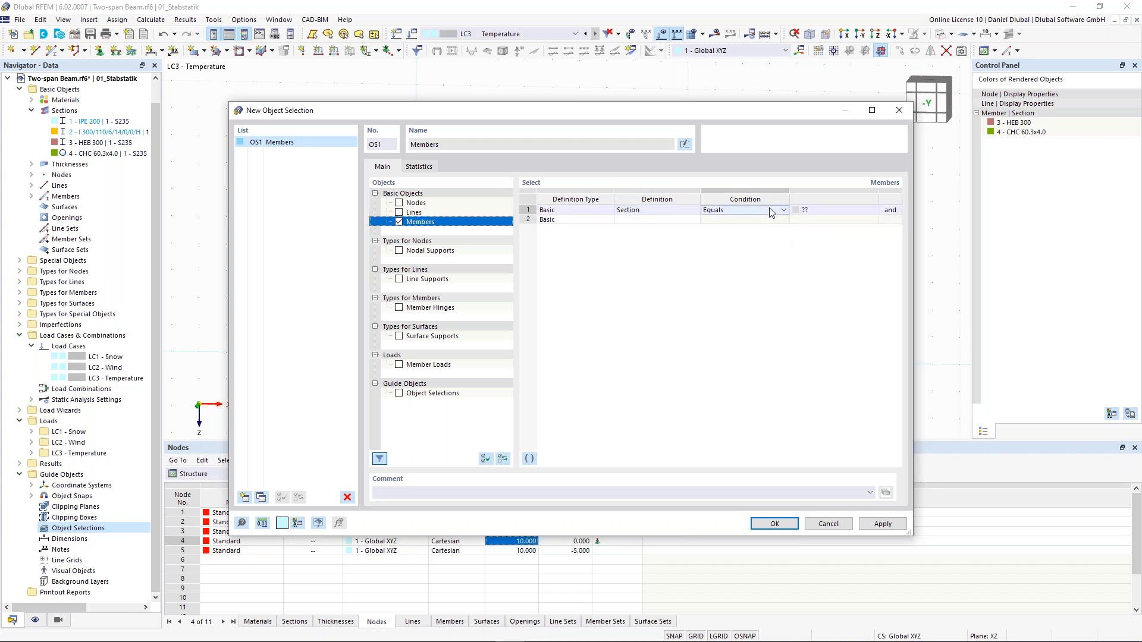
click(849, 220)
click(851, 211)
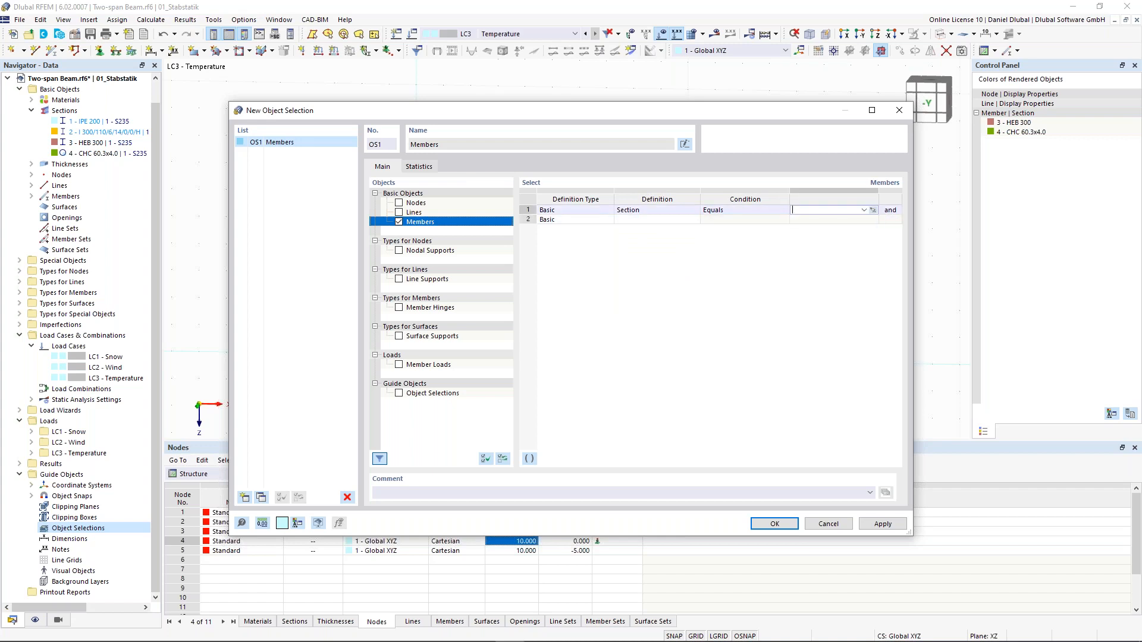
click(873, 210)
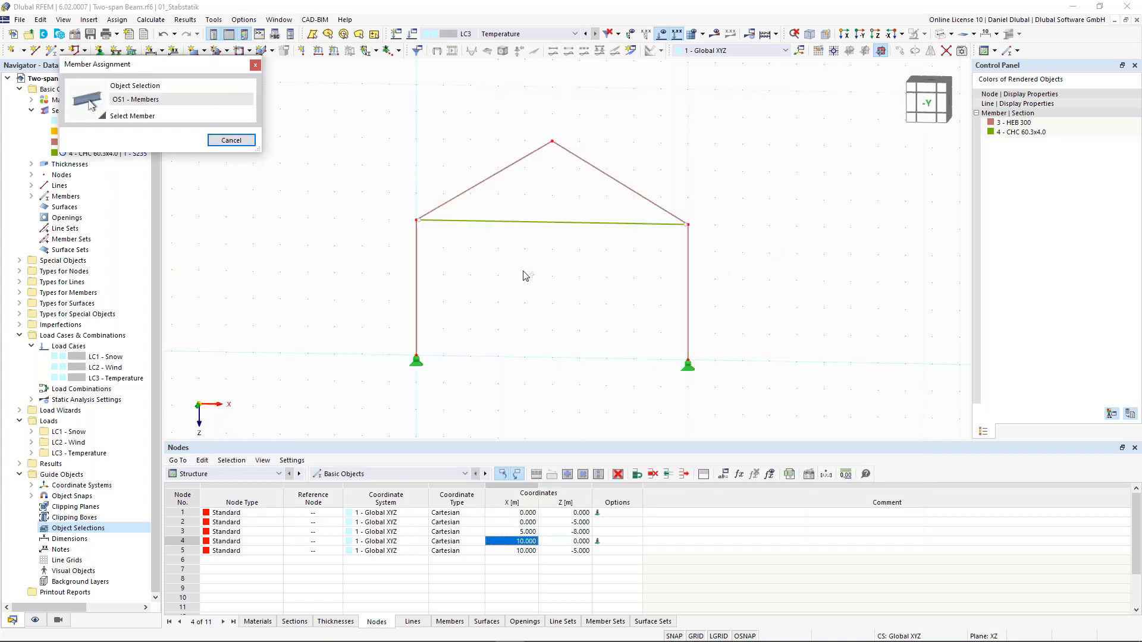
click(416, 294)
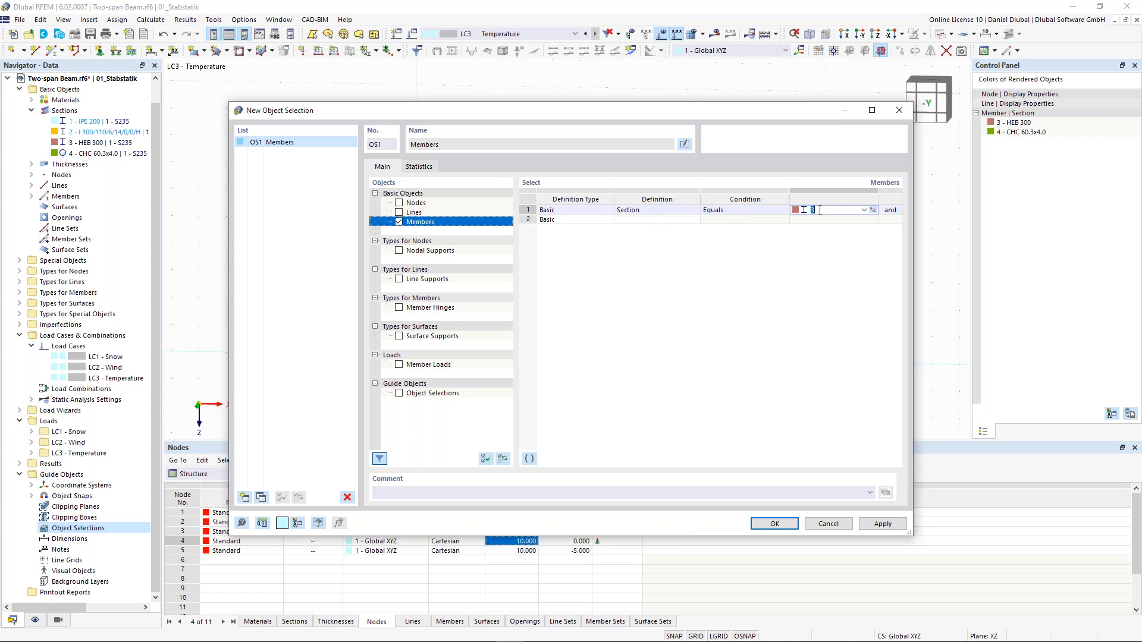
click(774, 523)
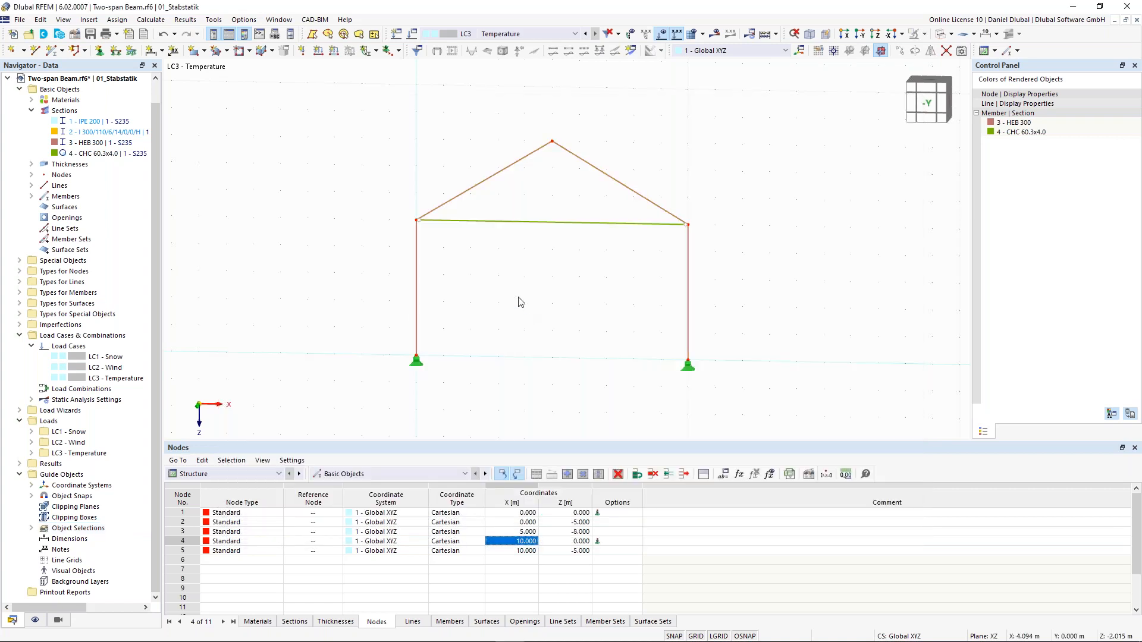
- Select the members of object selection OS1 and start a new member load for them in LC3 - Temperature
click(31, 528)
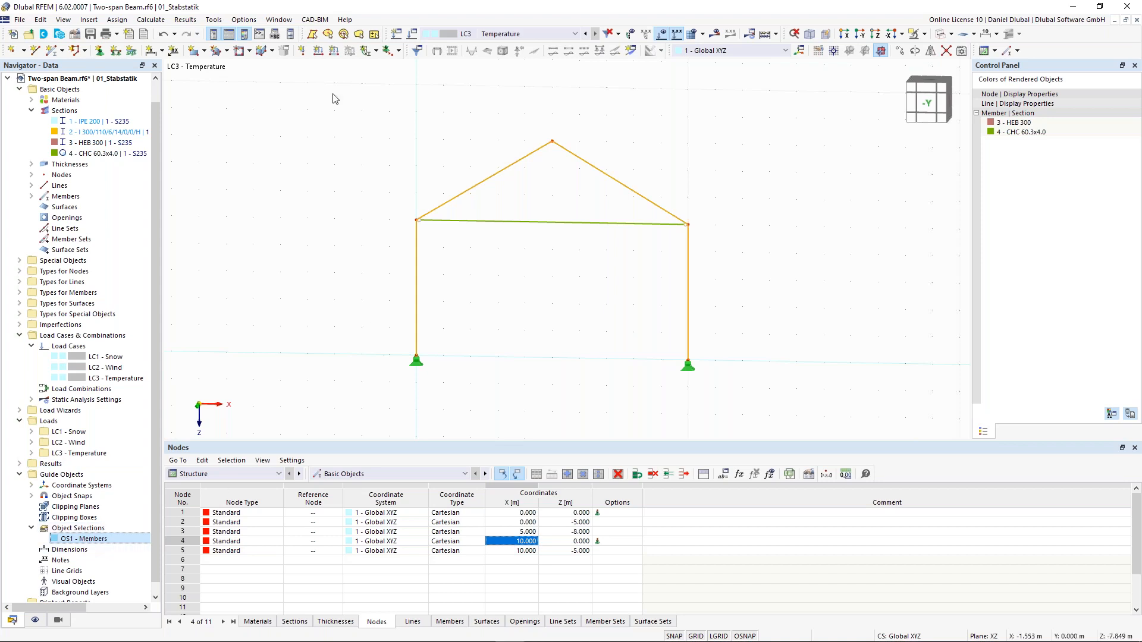
click(333, 52)
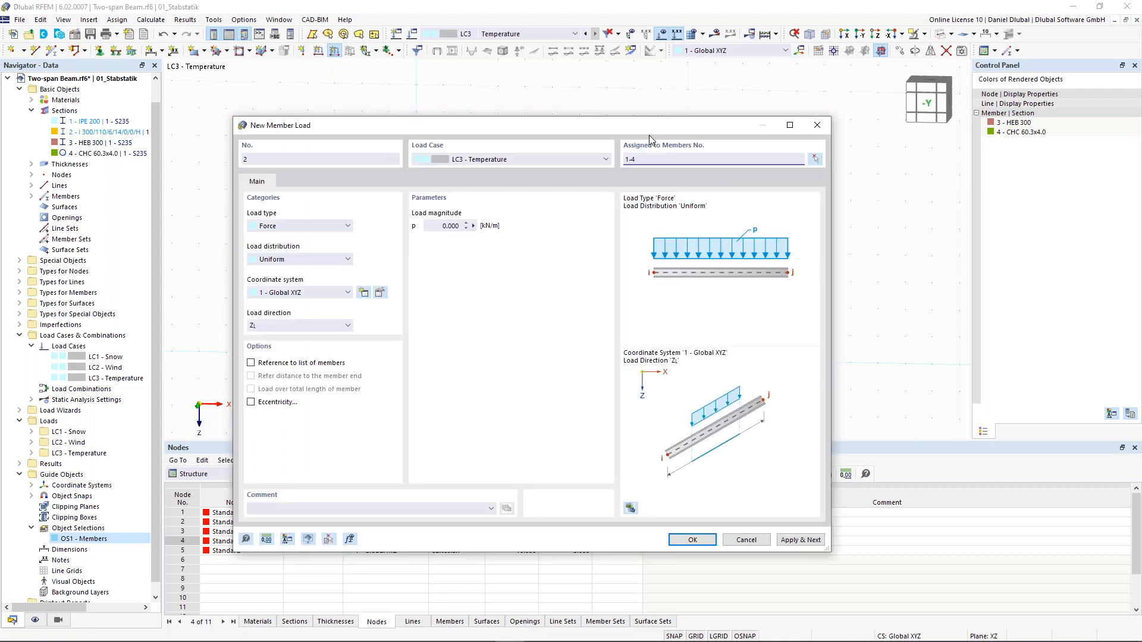
drag(648, 126, 623, 226)
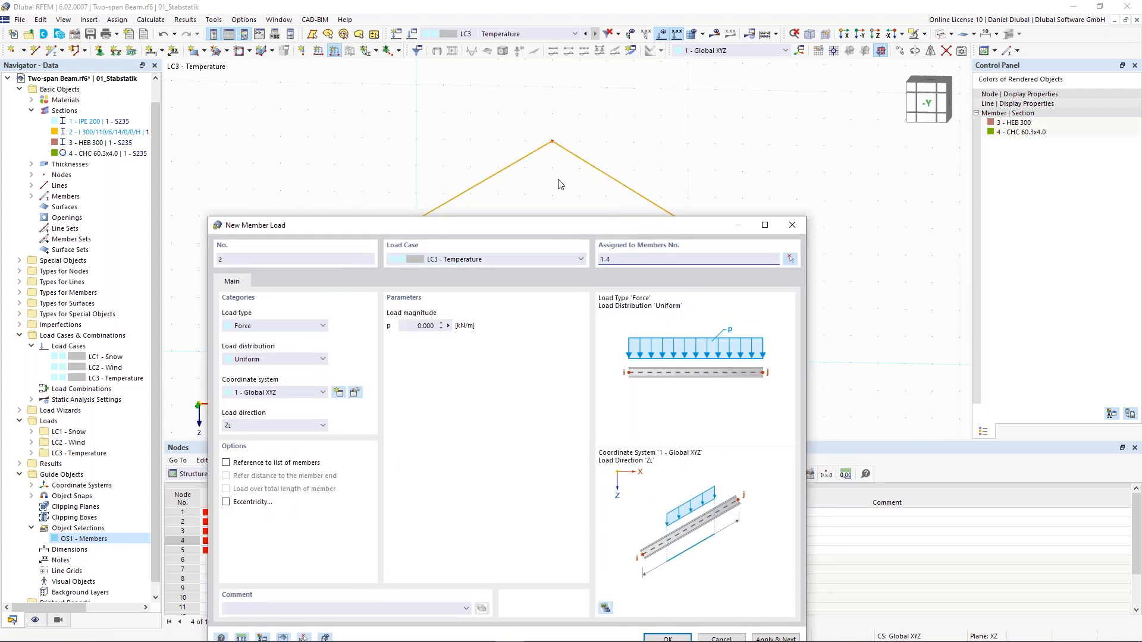
mouse_move(558, 226)
mouse_down()
mouse_move(557, 193)
mouse_move(559, 206)
mouse_up()
drag(617, 239, 566, 243)
click(620, 240)
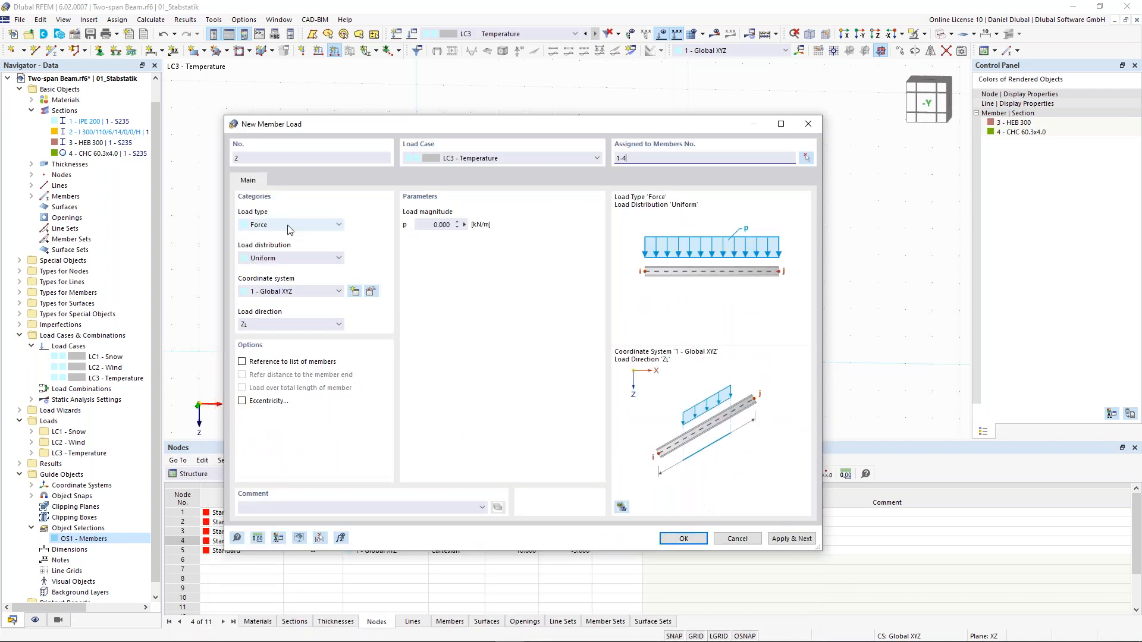
- Apply a uniform temperature change with Tc 35 °C to the selected members, choosing a load direction in the local xyz system
click(288, 226)
click(315, 273)
drag(430, 225, 543, 235)
text(35)
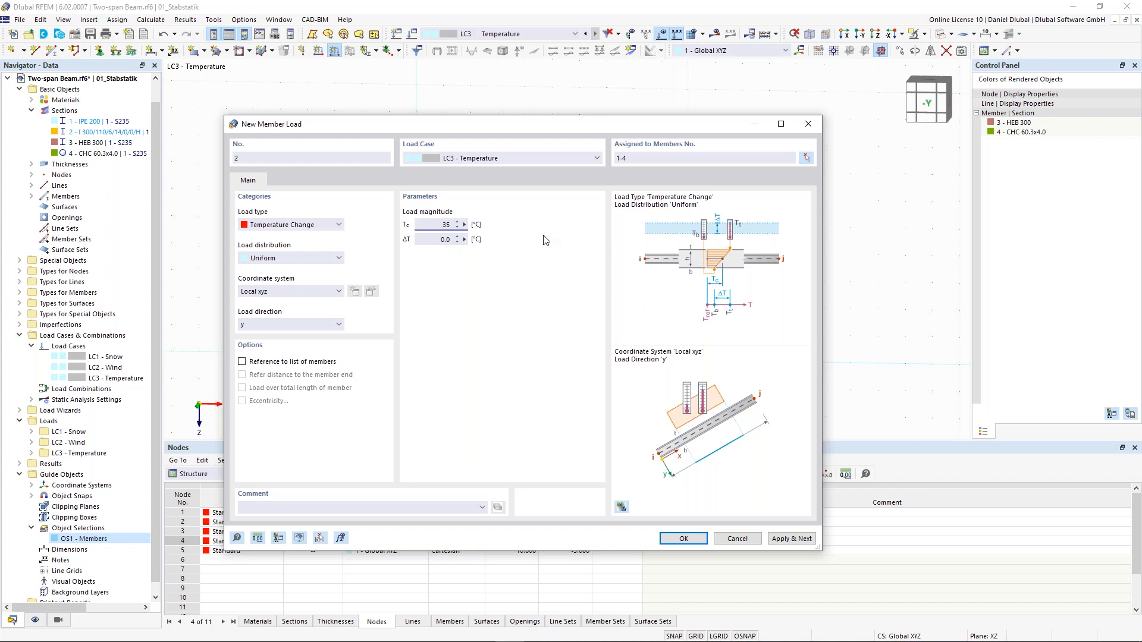
click(306, 323)
click(298, 344)
key(Down)
click(683, 538)
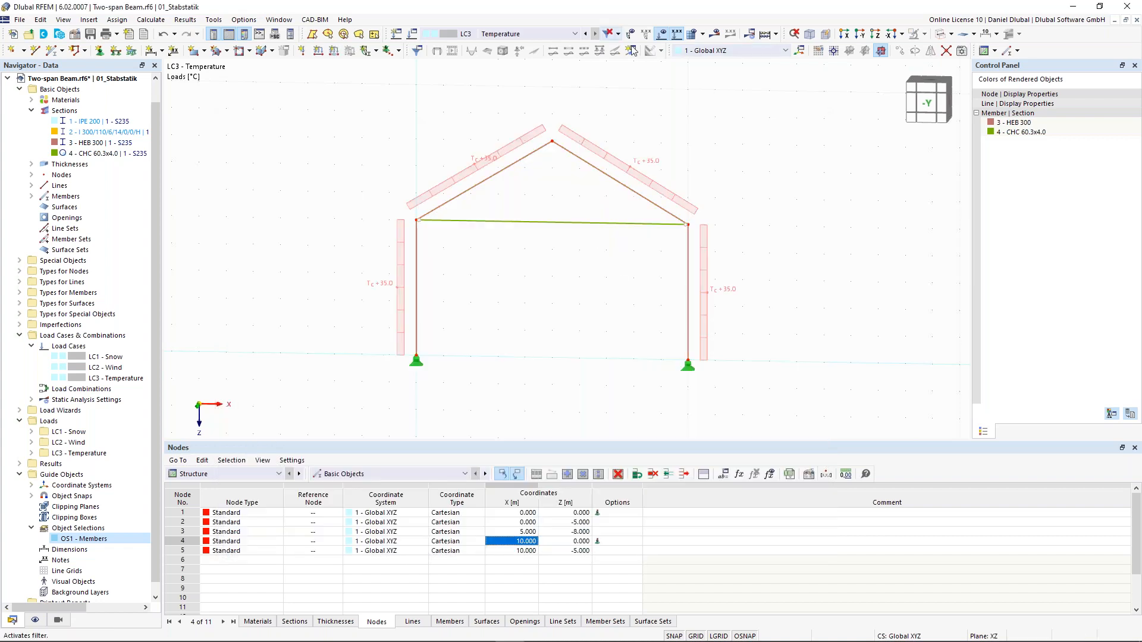
- Calculate all load cases and display the total displacements |u| for LC1 - Snow
click(776, 34)
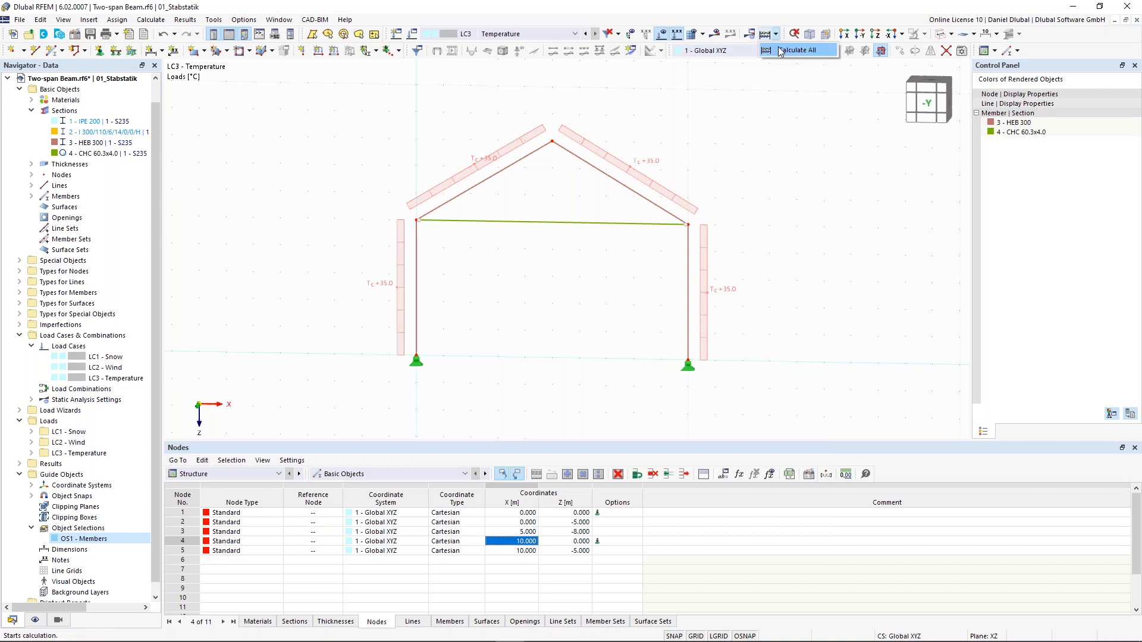
click(794, 50)
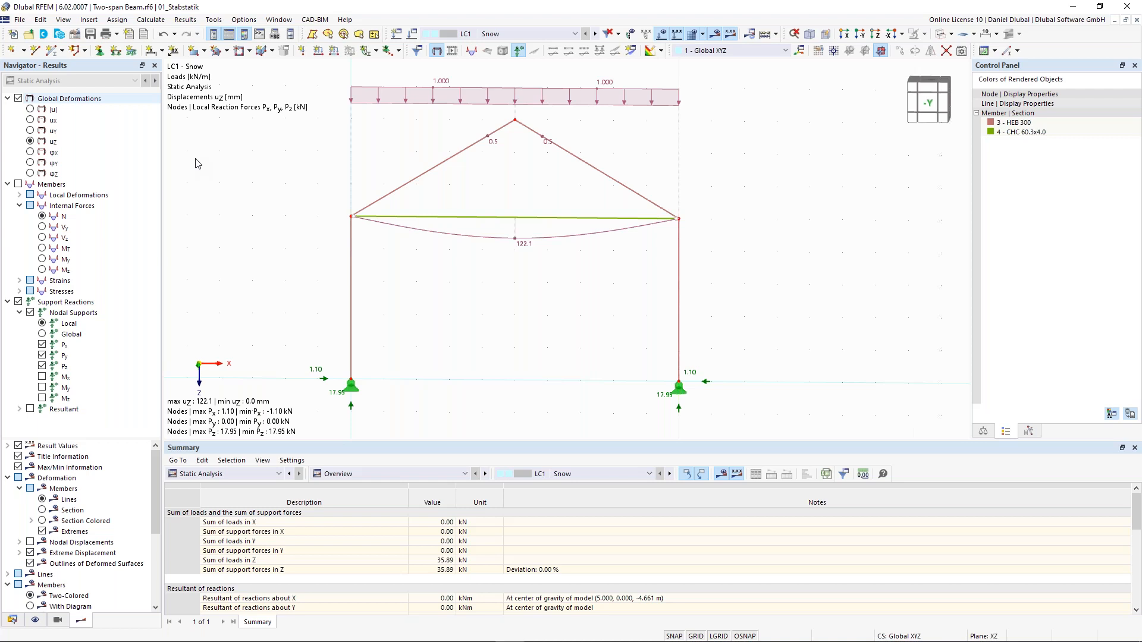
click(31, 109)
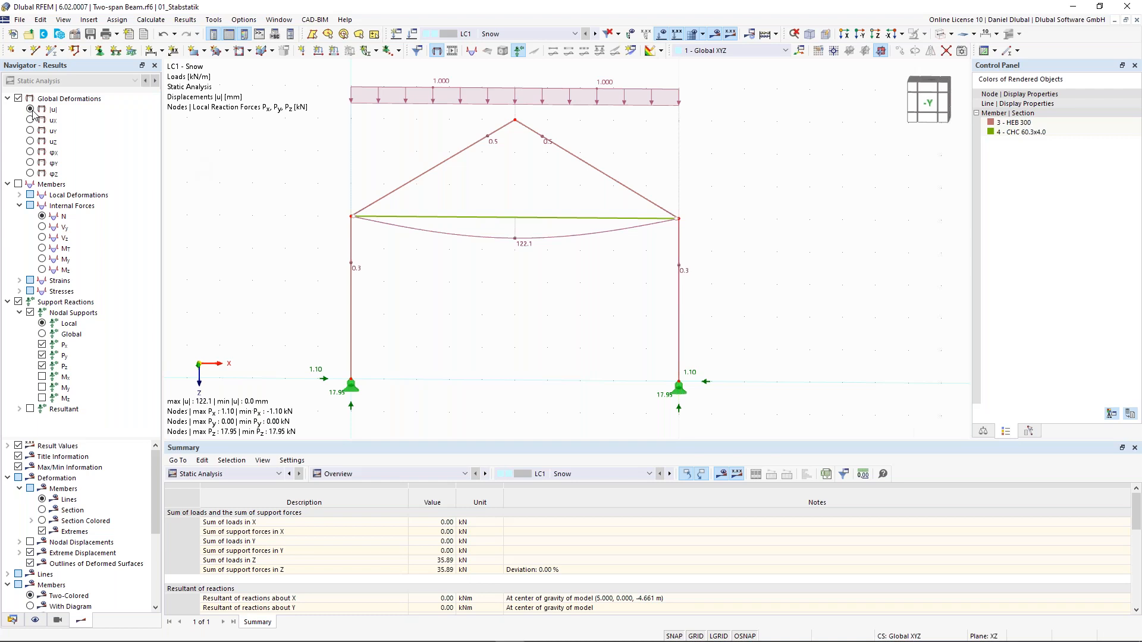
- Display the member axial forces N and the bending moments My for the snow load case
click(19, 185)
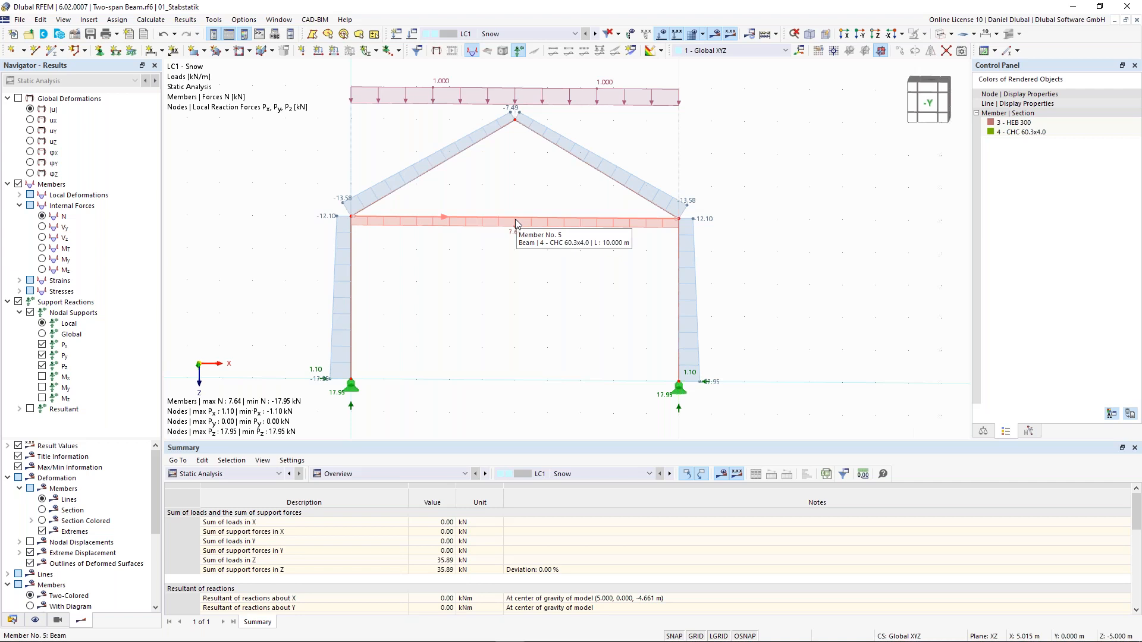
scroll(516, 224, down, 1)
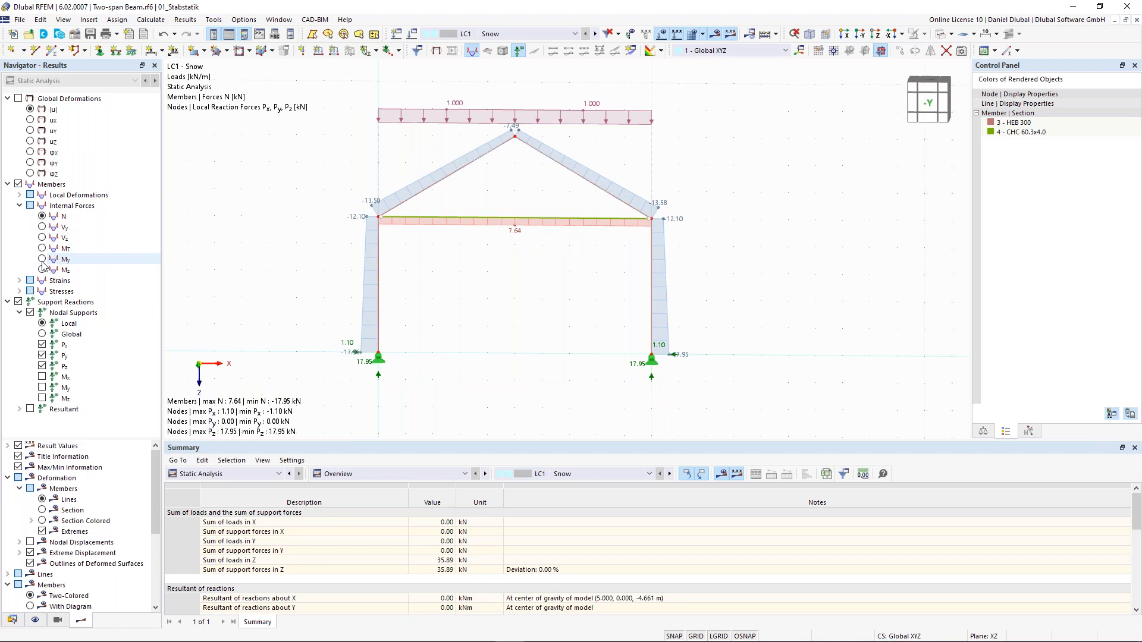
click(42, 259)
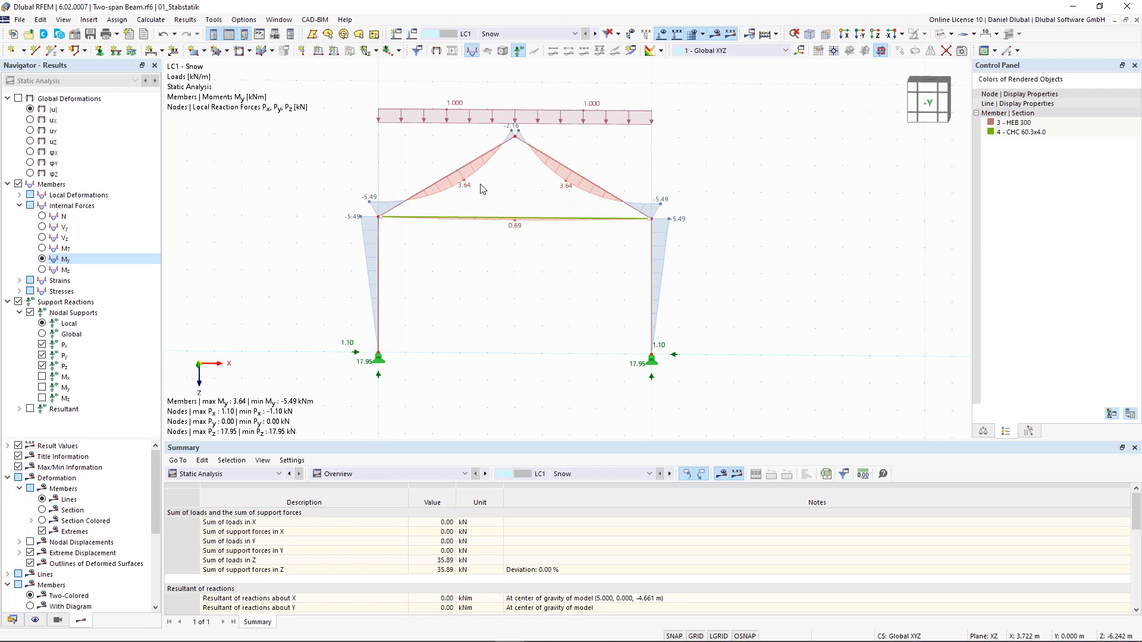
- Change the member type of the horizontal tie to Truss (only N)
double_click(514, 223)
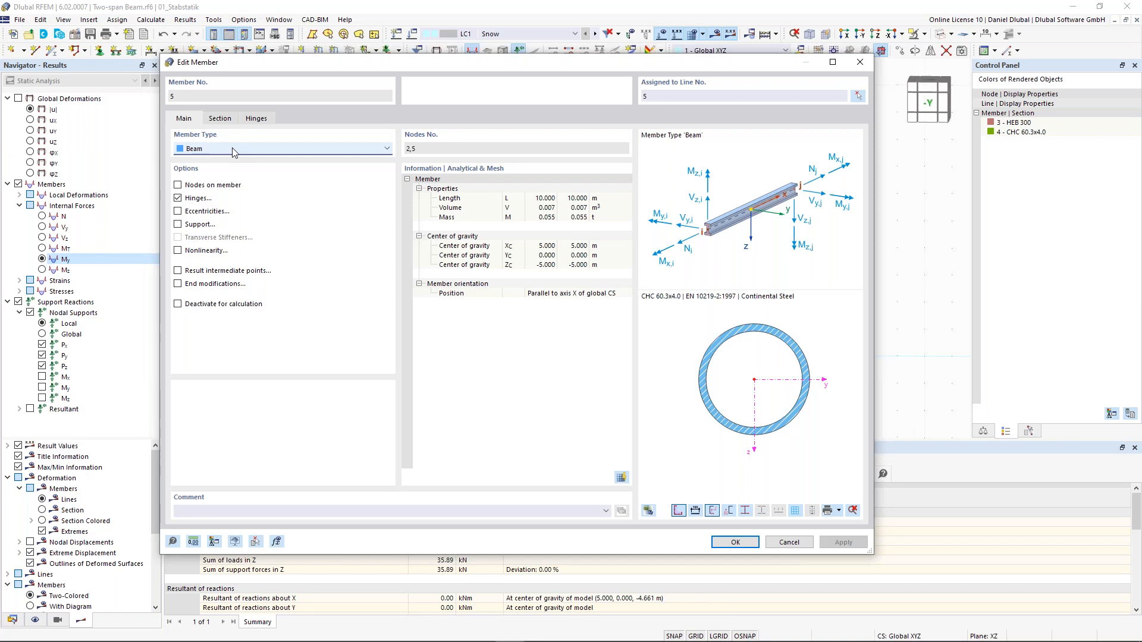
click(234, 151)
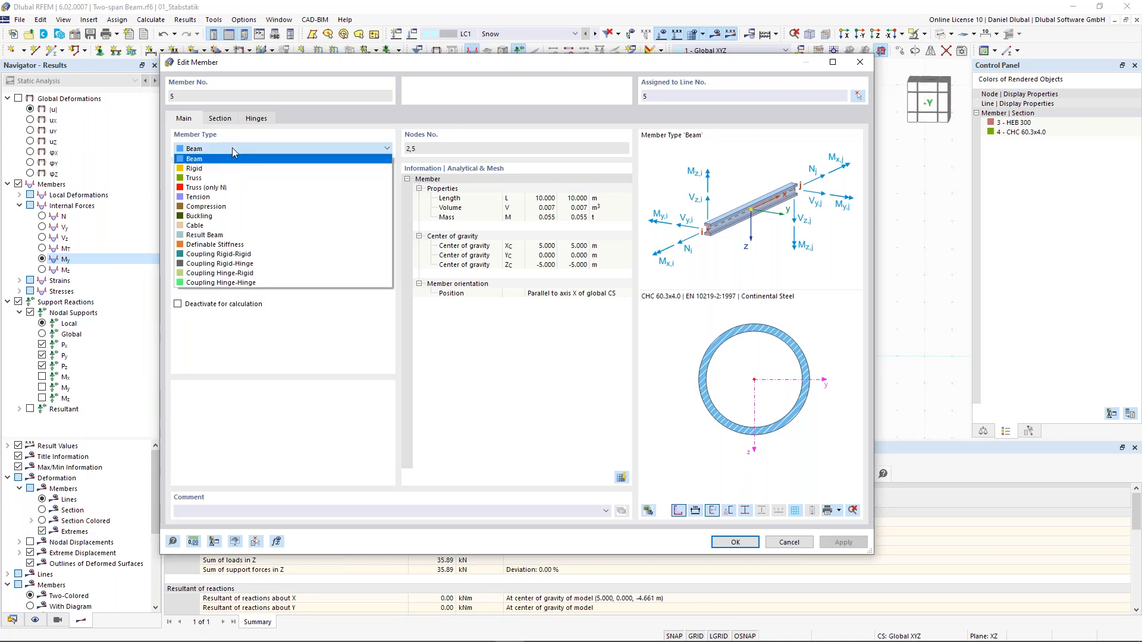
click(236, 185)
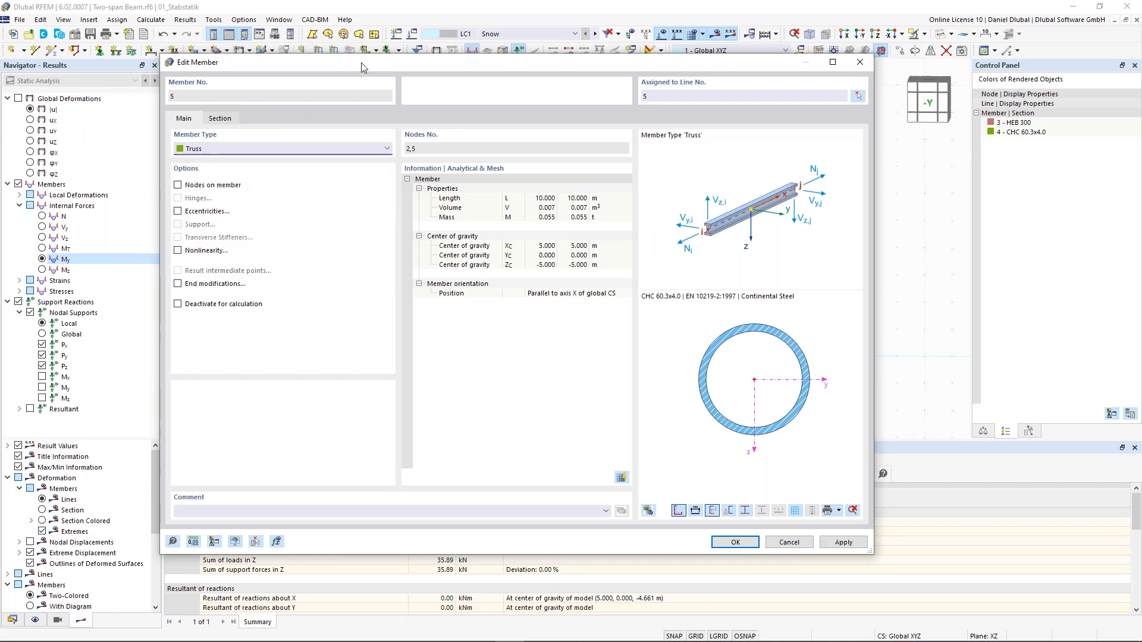
click(263, 148)
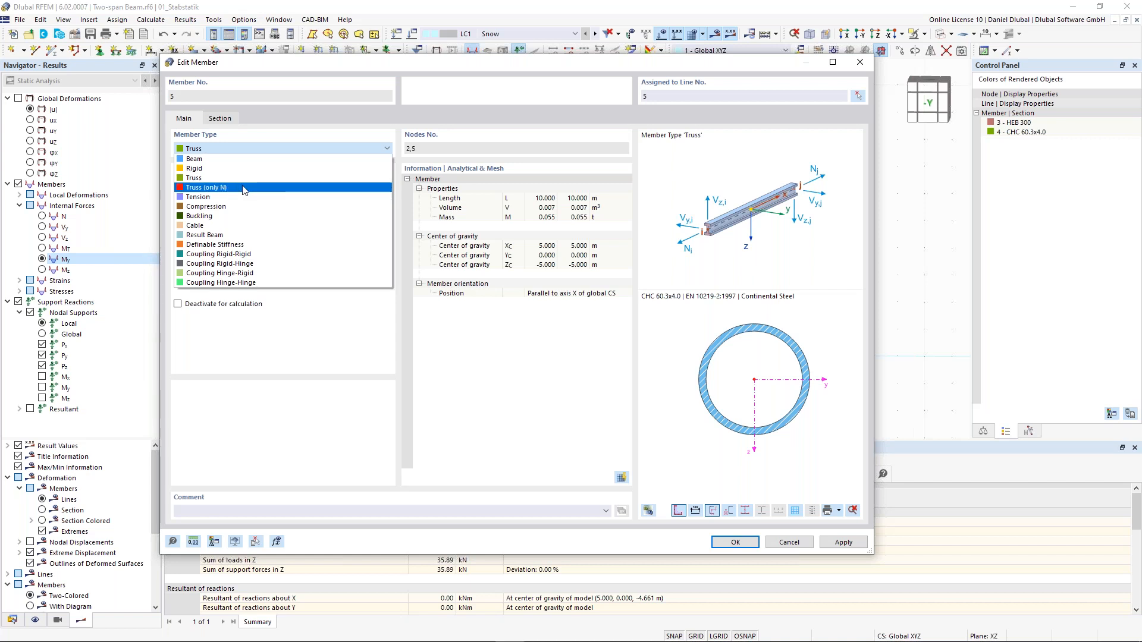
click(242, 188)
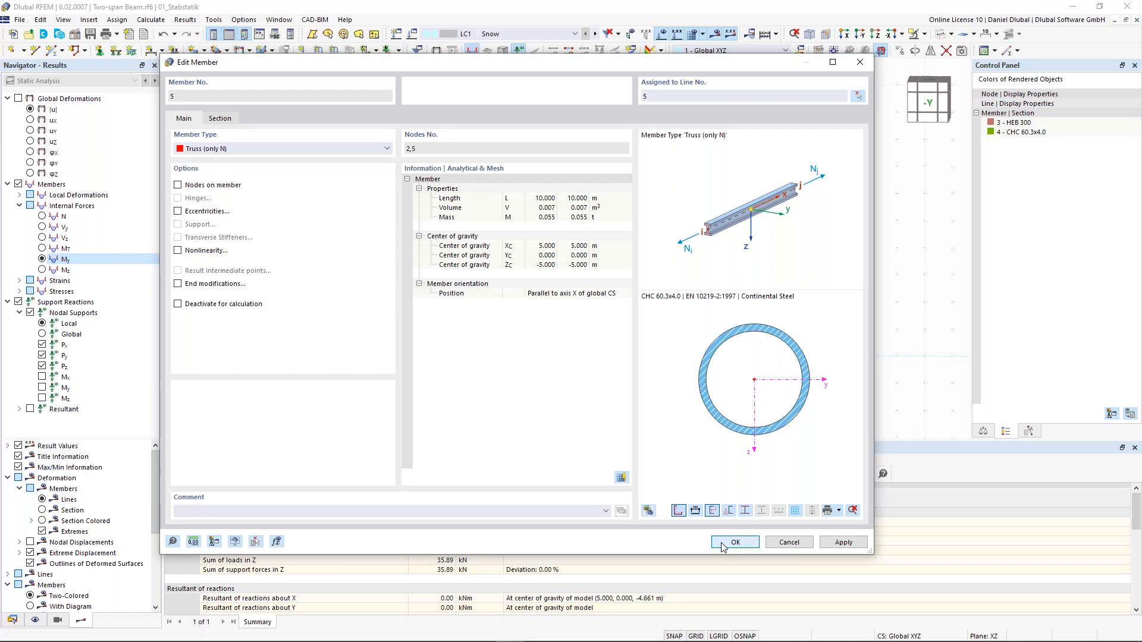
key(Return)
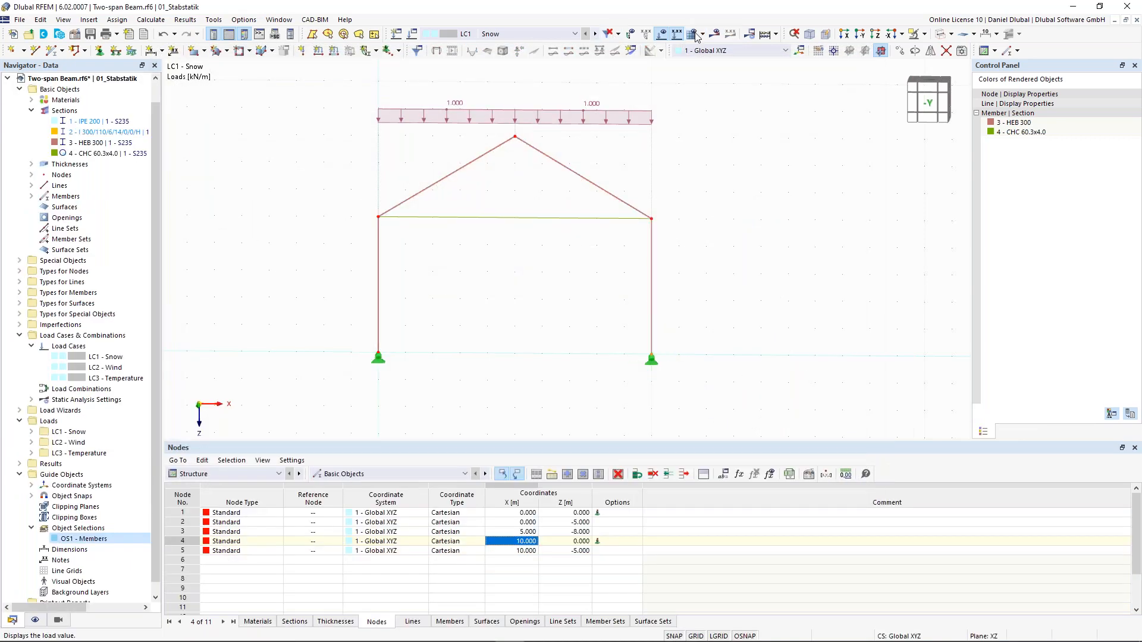
- Recalculate LC1 - Snow and examine the member axial forces N and bending moments My
click(714, 34)
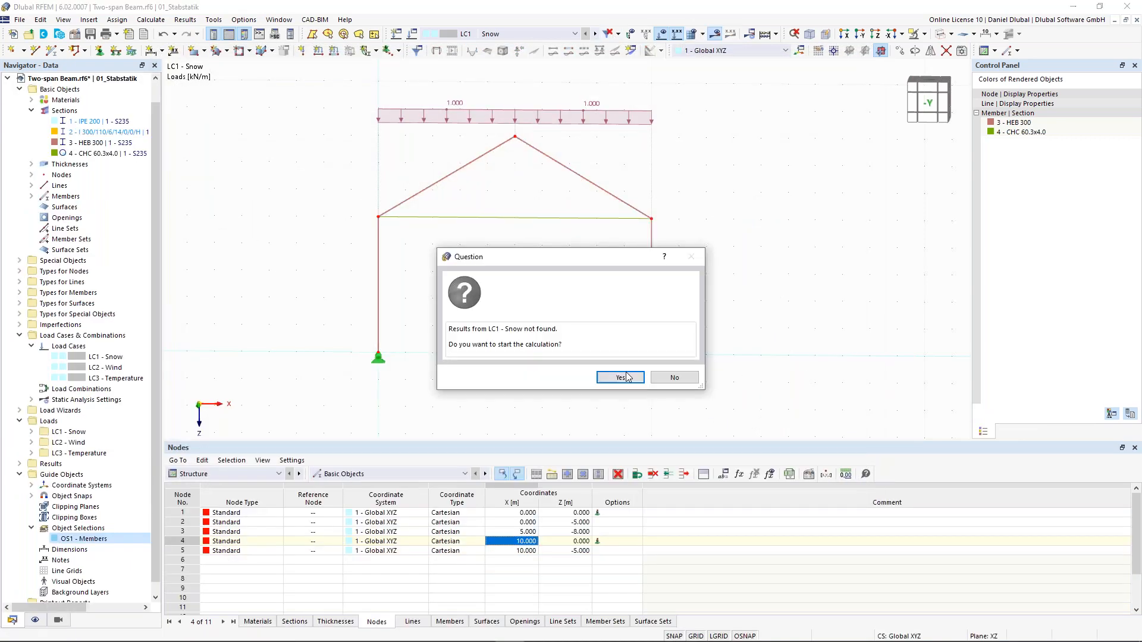
click(620, 378)
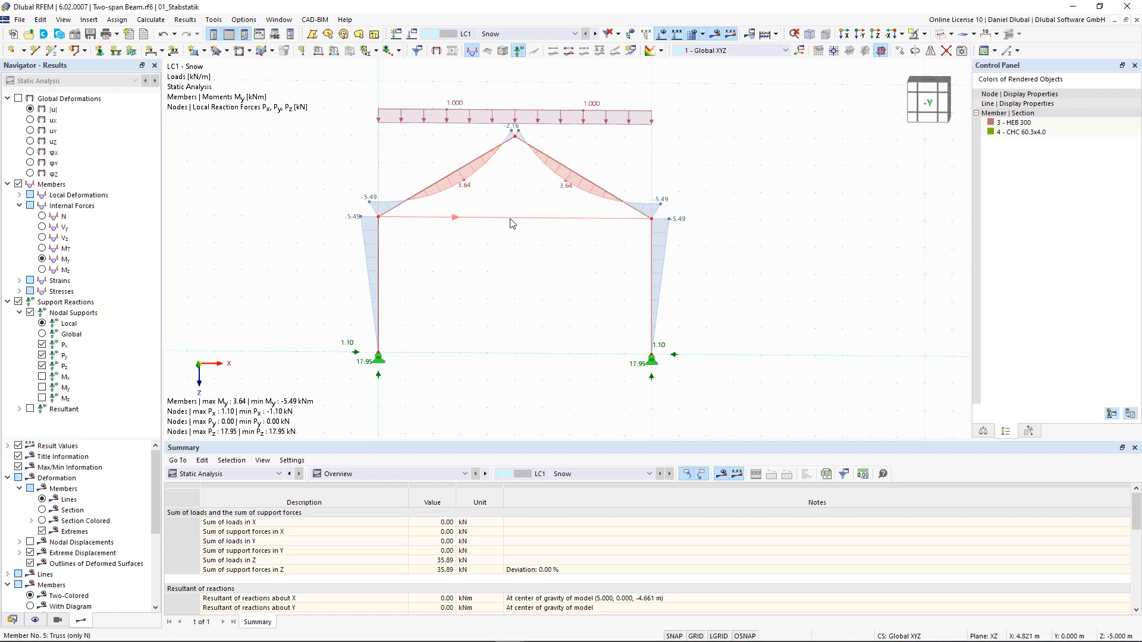
click(42, 217)
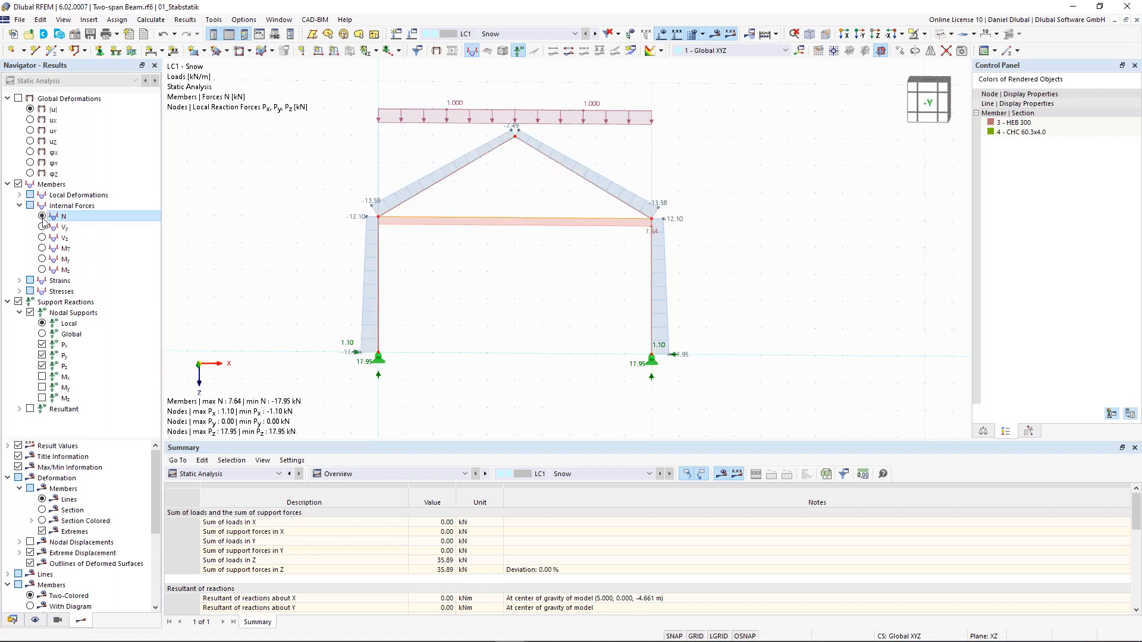
click(42, 259)
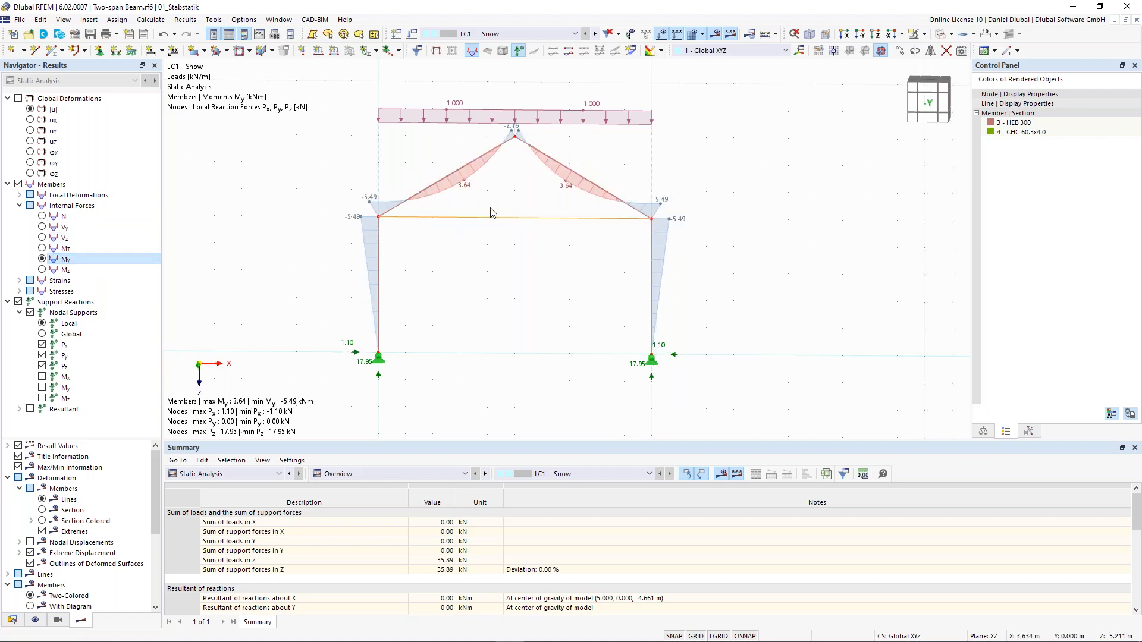
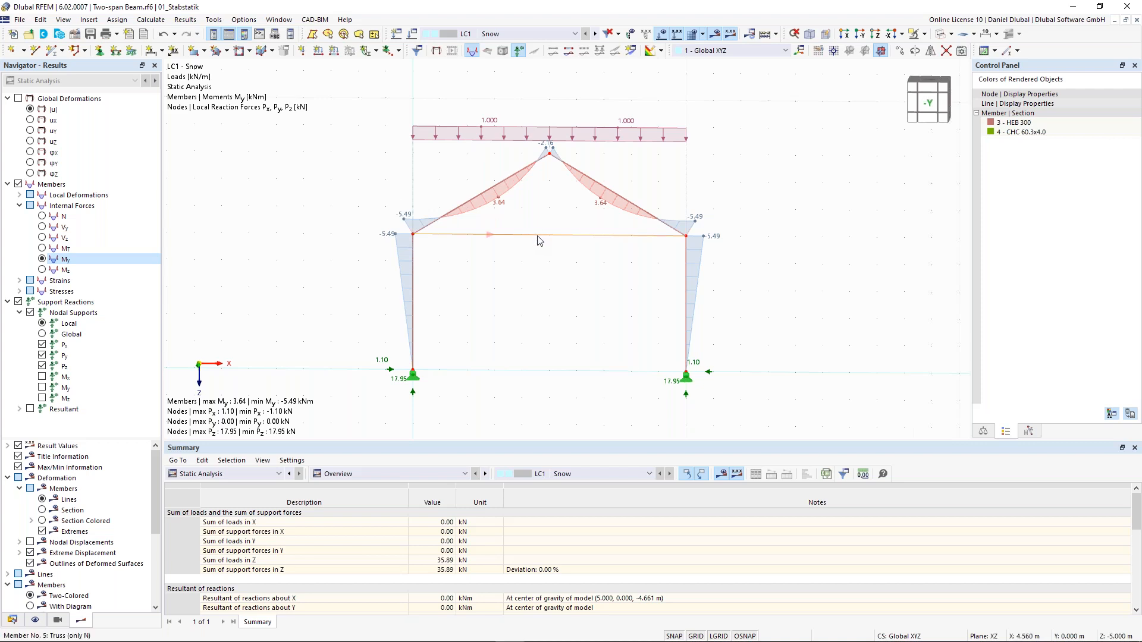
- Set the horizontal tie's member type to Beam and enable its hinges option
mouse_move(540, 240)
double_click(539, 240)
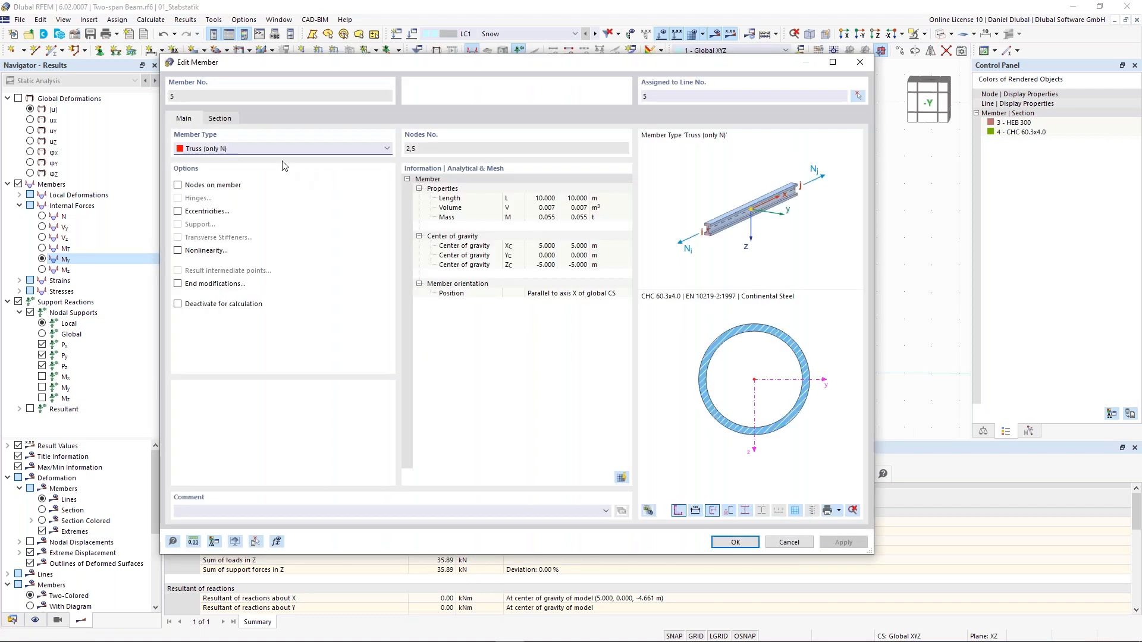
click(212, 150)
click(215, 159)
click(220, 118)
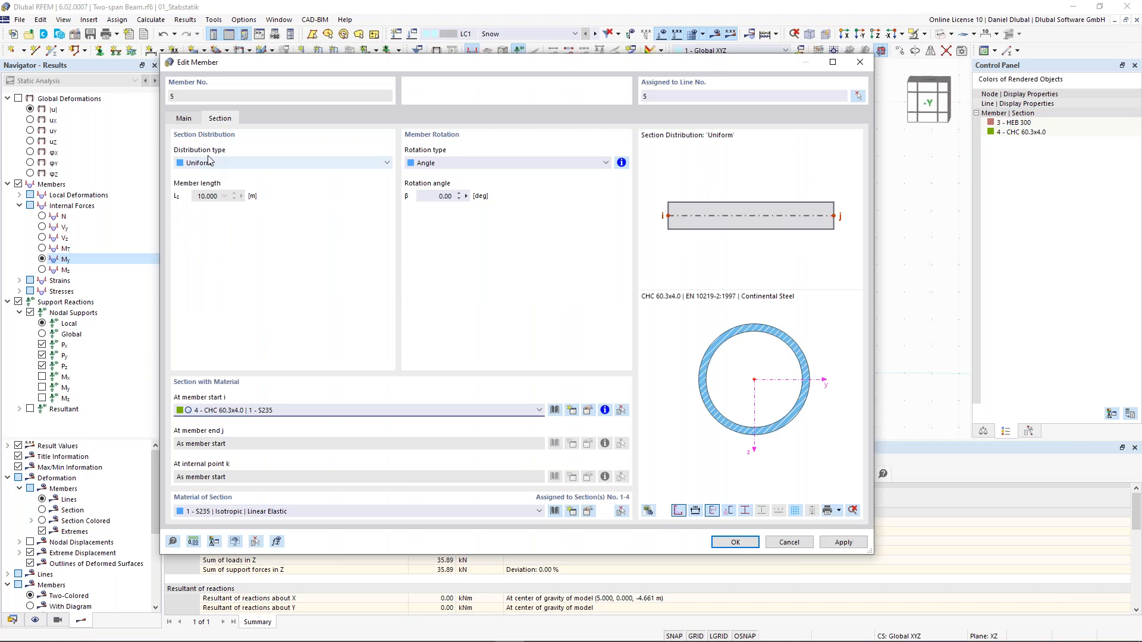
click(185, 119)
click(196, 198)
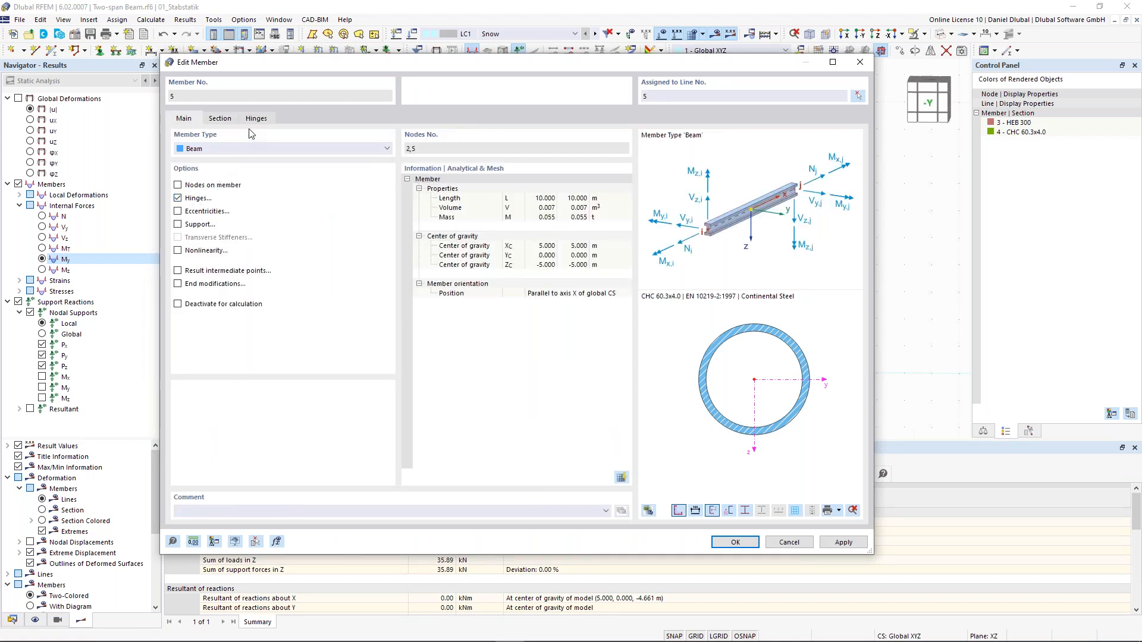
- Assign the existing member hinge 1 to end j of the tie and accept the member changes
click(256, 118)
click(246, 163)
click(237, 193)
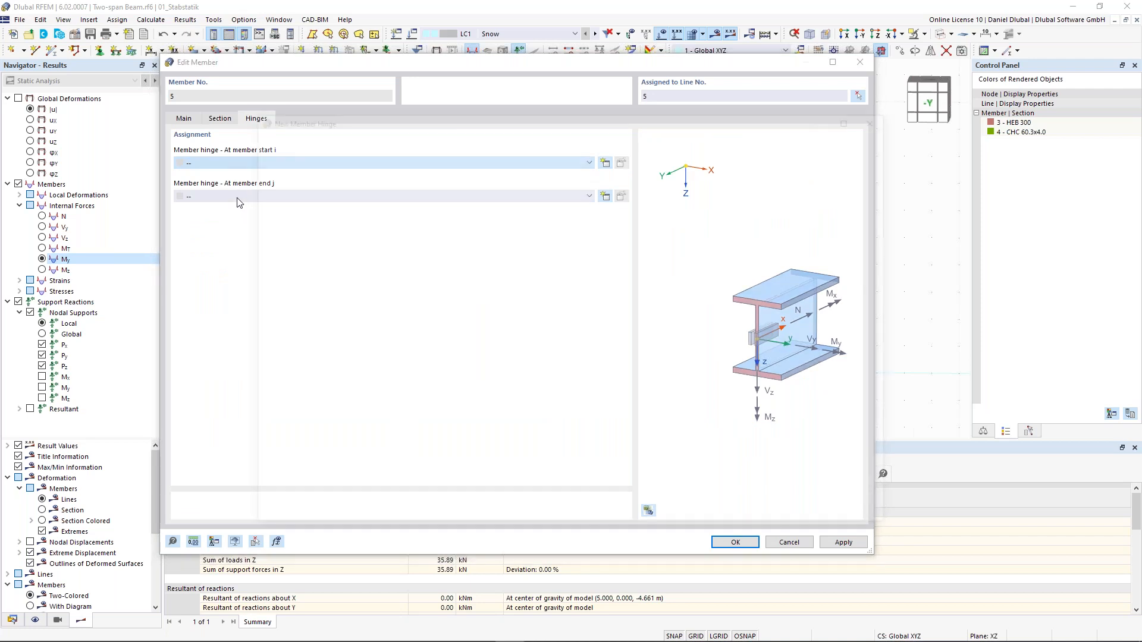
key(Escape)
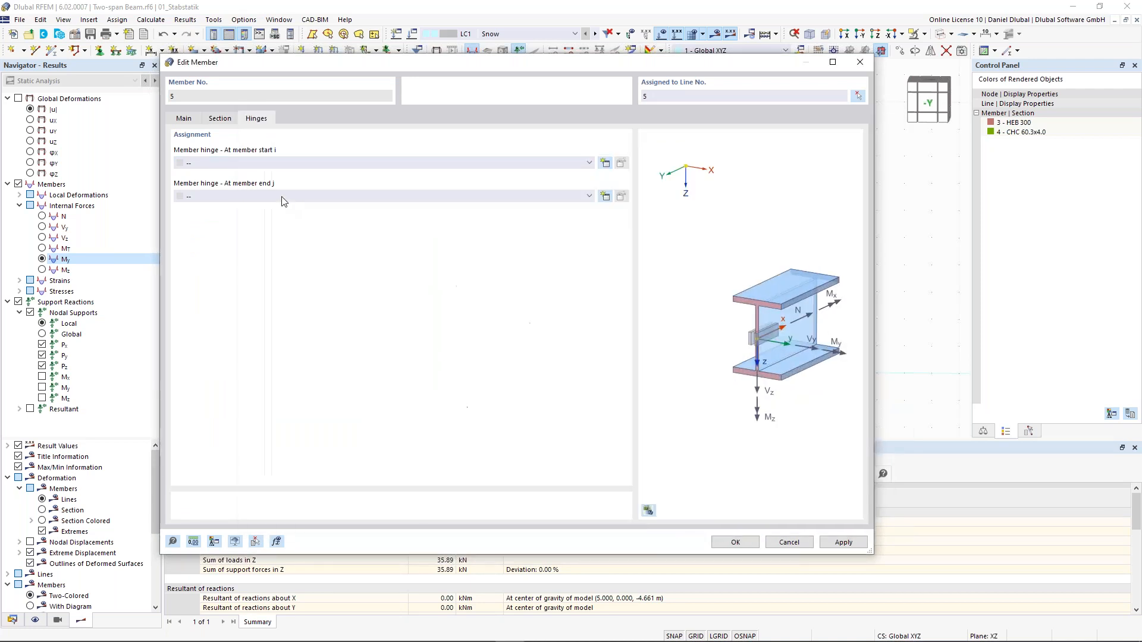
click(409, 201)
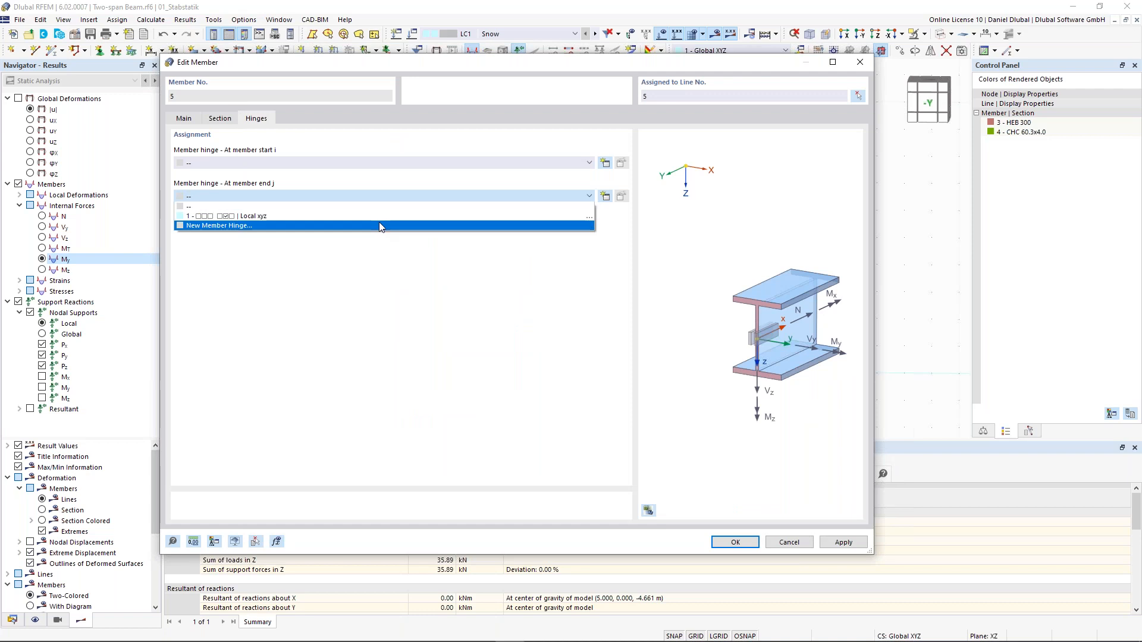
click(381, 215)
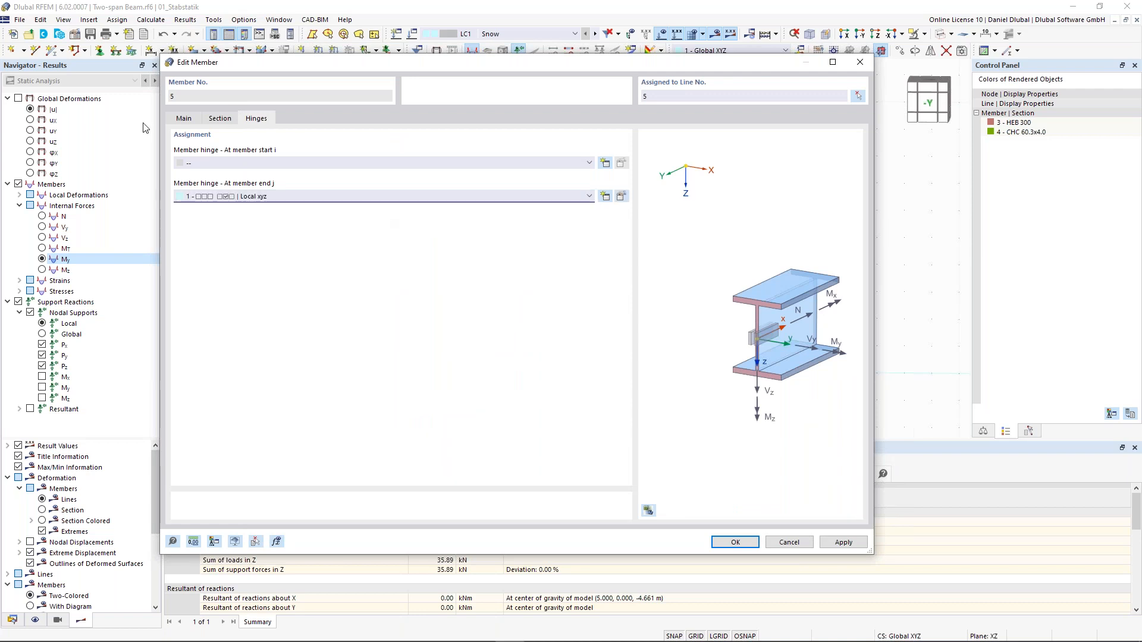
click(185, 119)
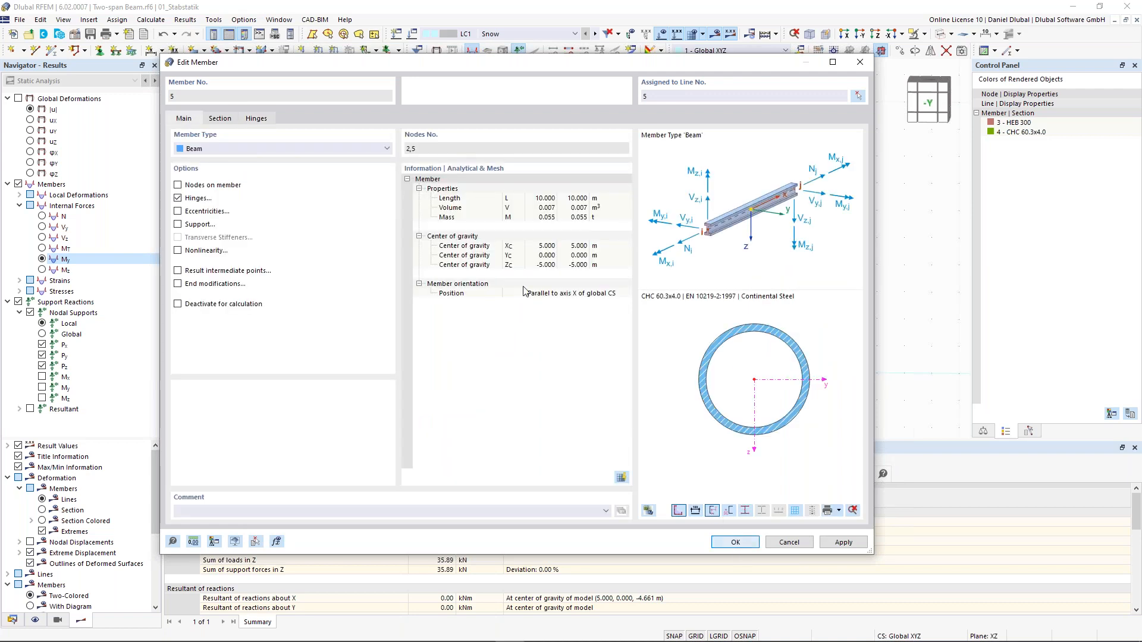
key(Return)
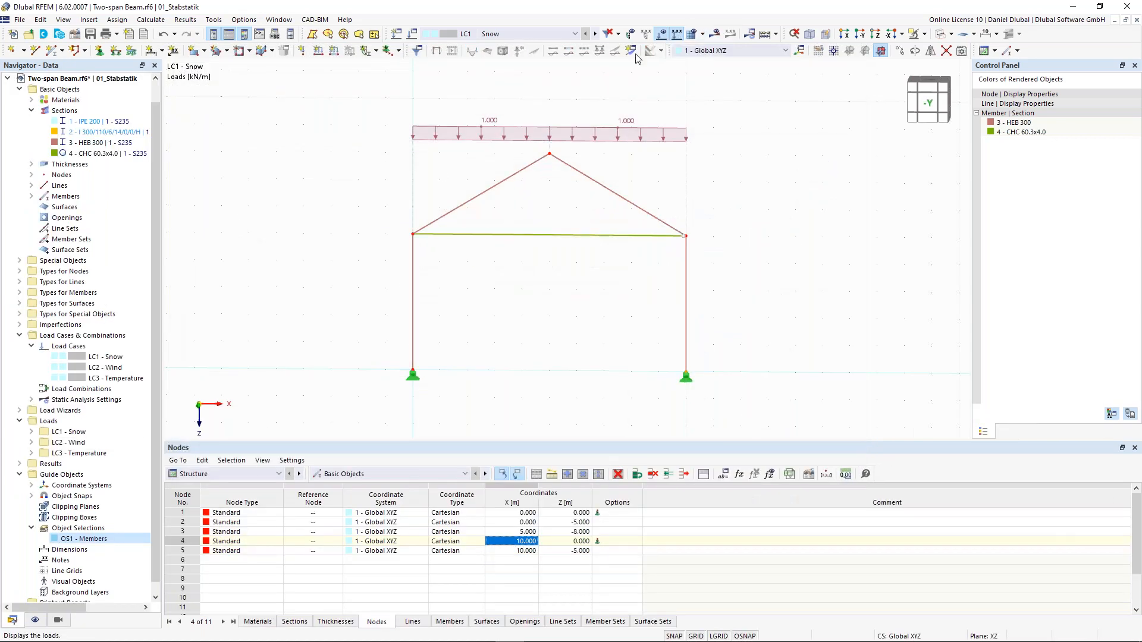
- Hide the loads, assign member hinge 1 to start i of the tie as well, and accept the change
click(663, 36)
scroll(406, 233, up, 1)
scroll(406, 234, up, 1)
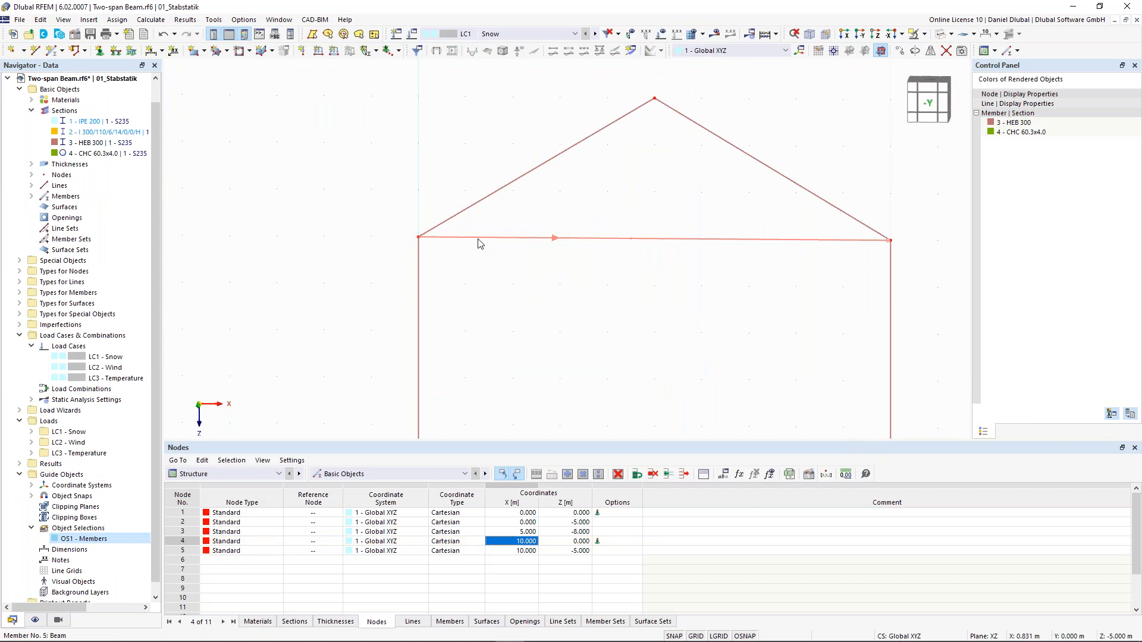
double_click(478, 240)
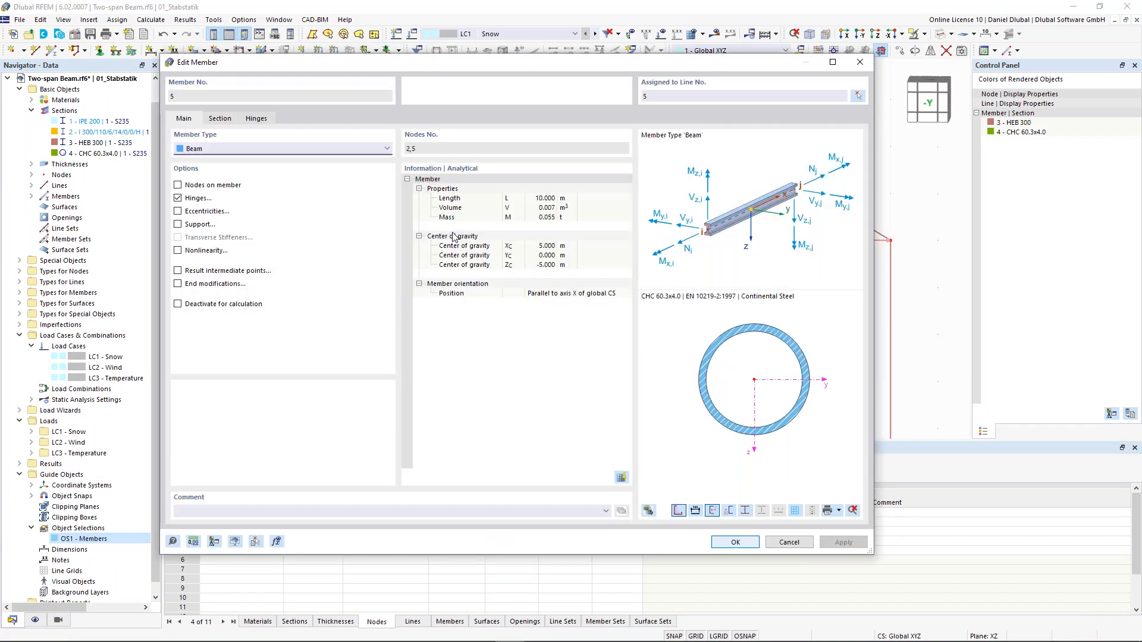
click(256, 119)
click(744, 542)
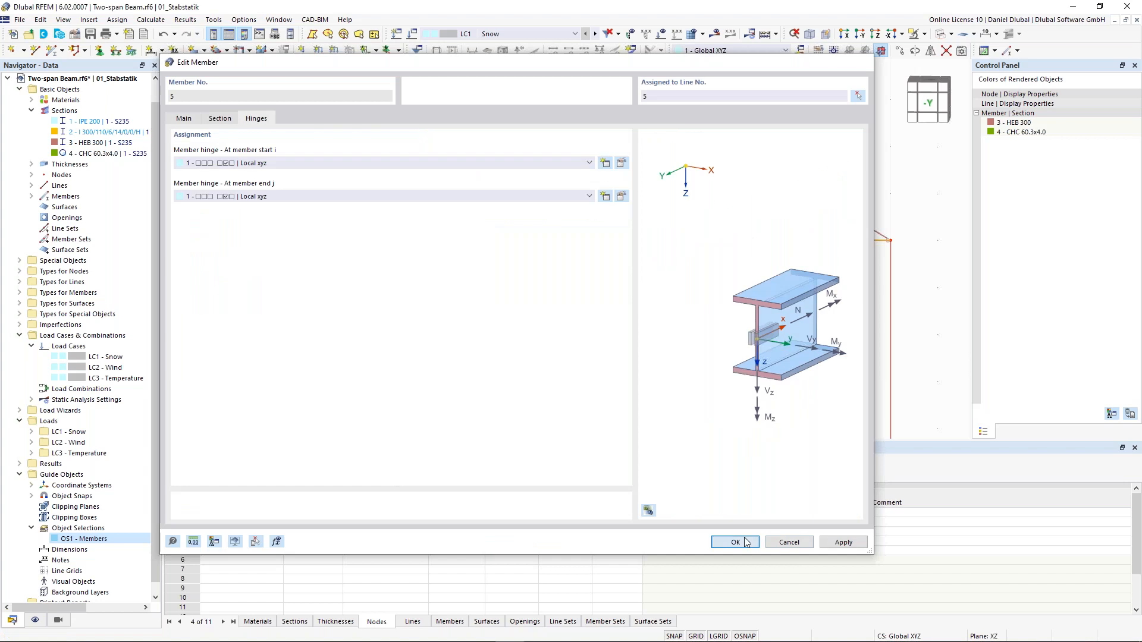
- Assign member hinge 1 to end j of the left column and accept the member changes
scroll(409, 209, up, 1)
scroll(482, 202, up, 1)
scroll(482, 202, down, 1)
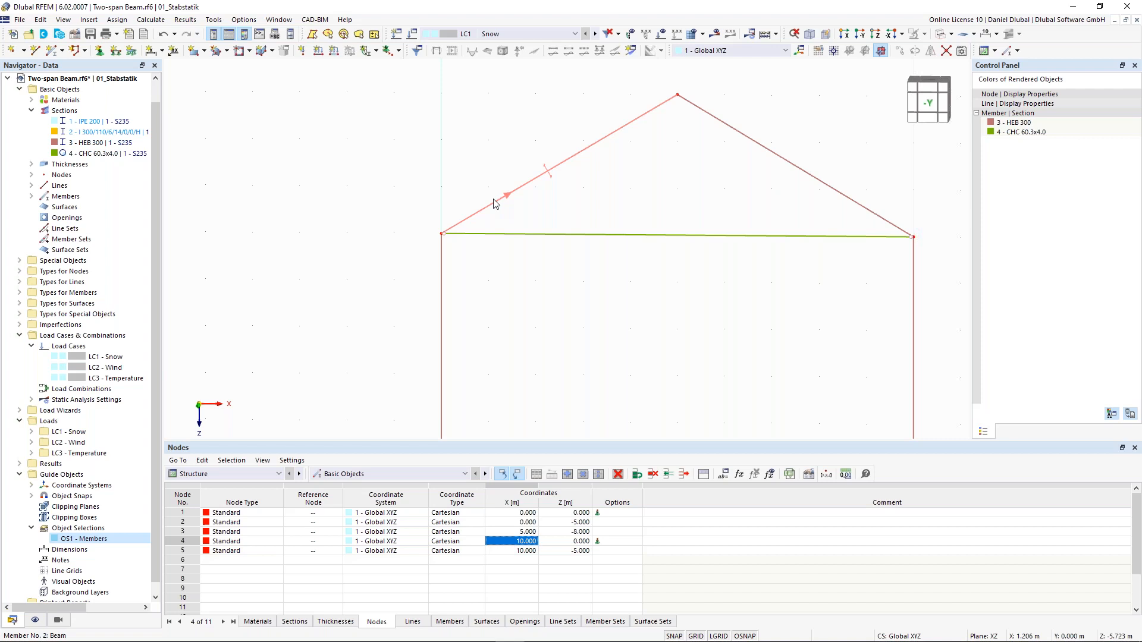
scroll(454, 214, down, 1)
scroll(446, 230, up, 2)
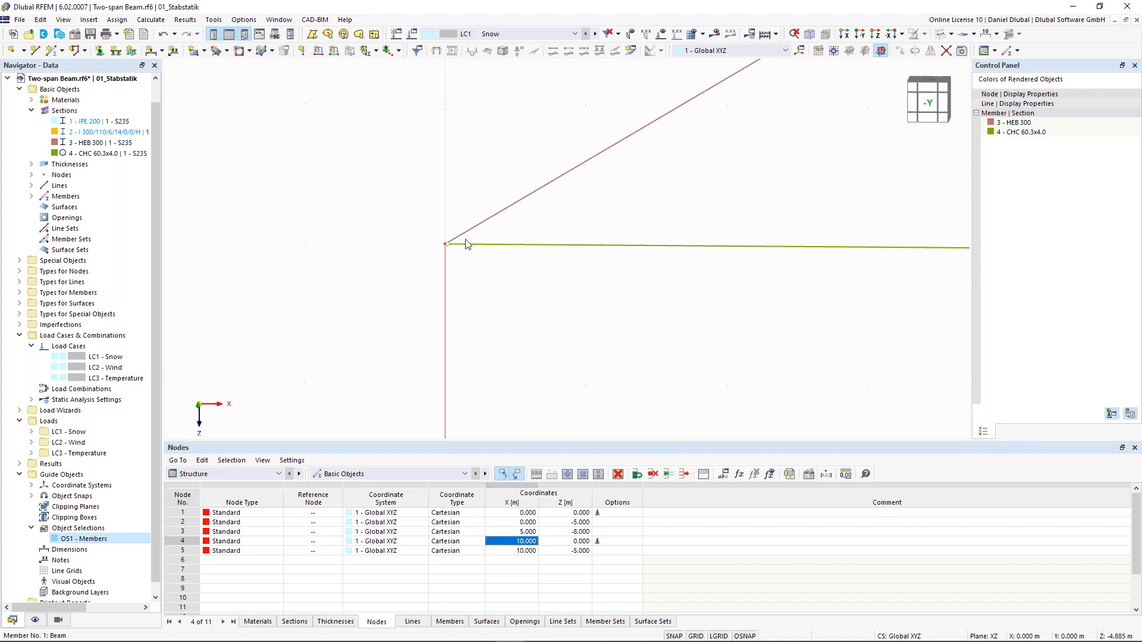
scroll(447, 267, down, 3)
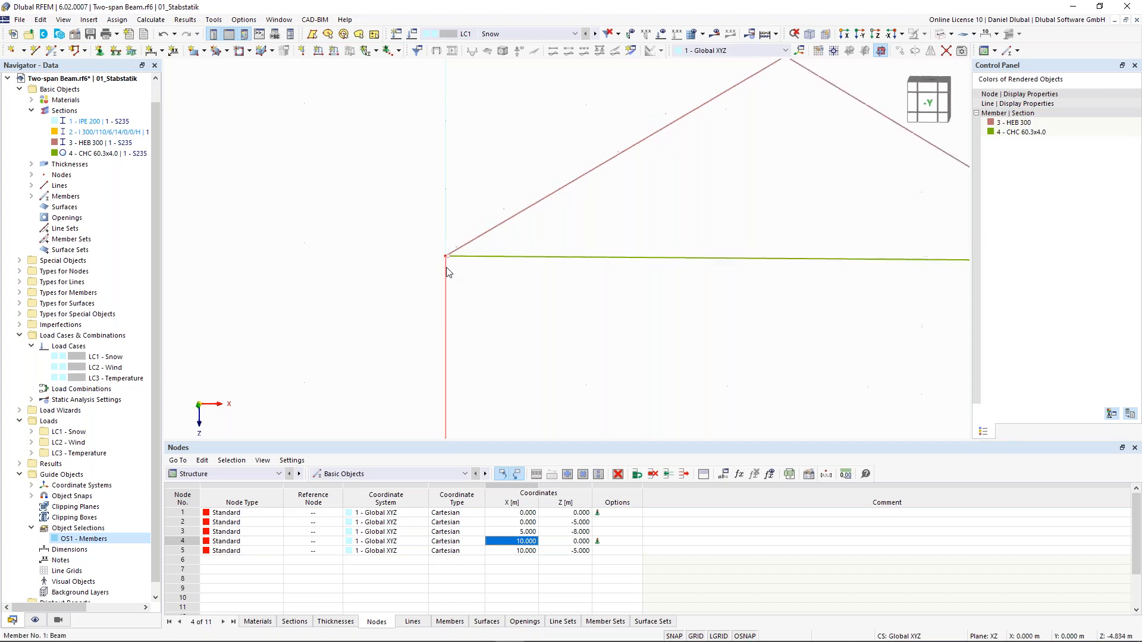
click(446, 266)
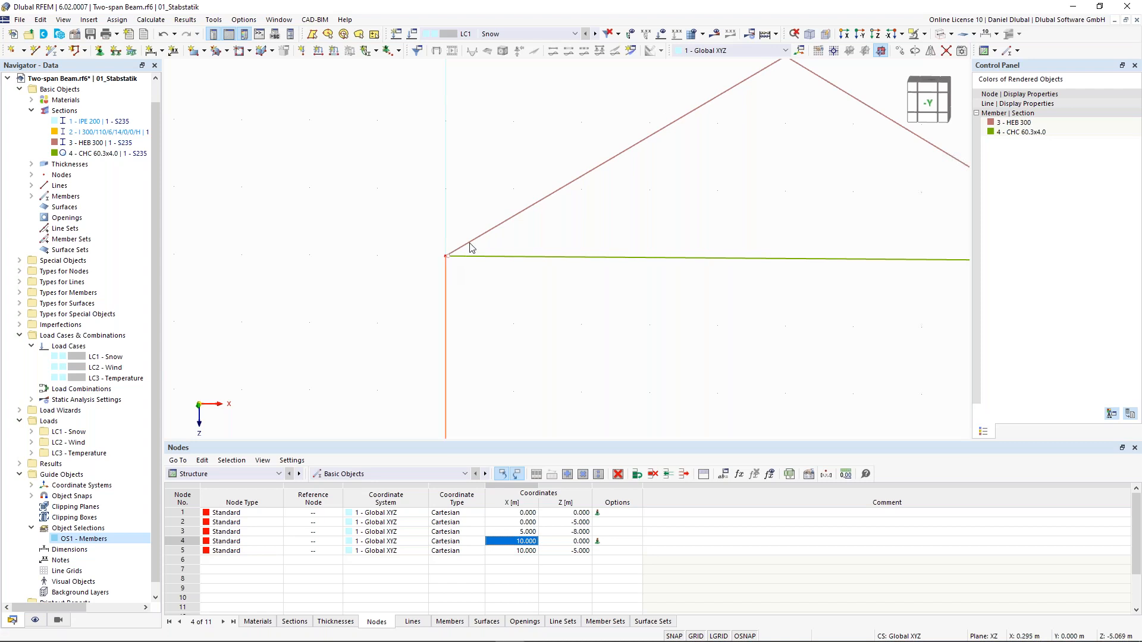
double_click(445, 270)
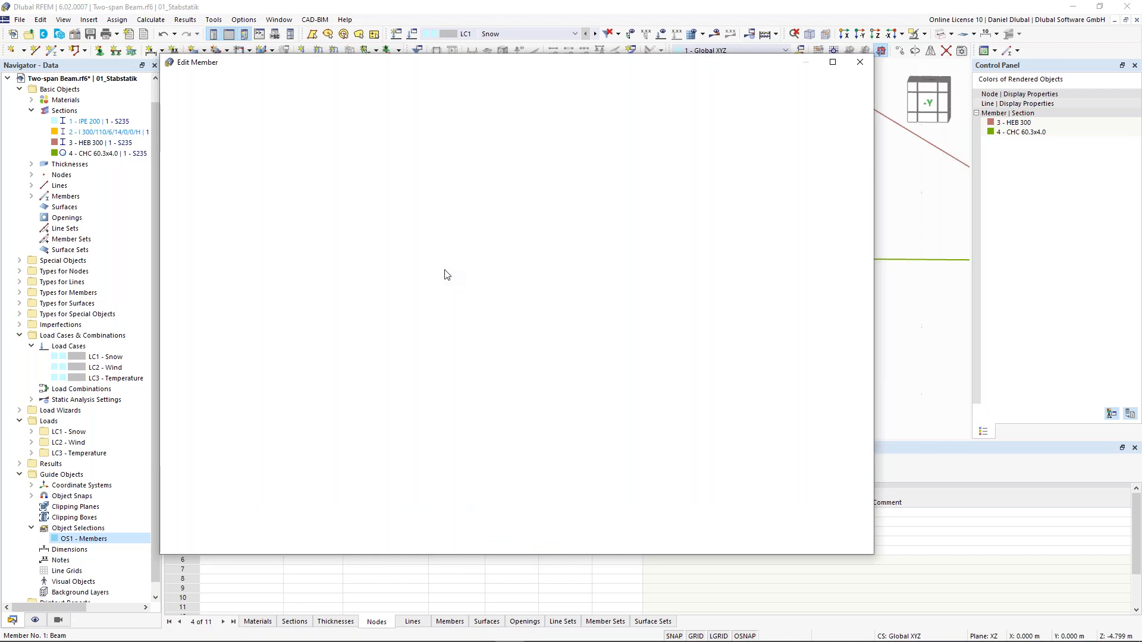
click(256, 197)
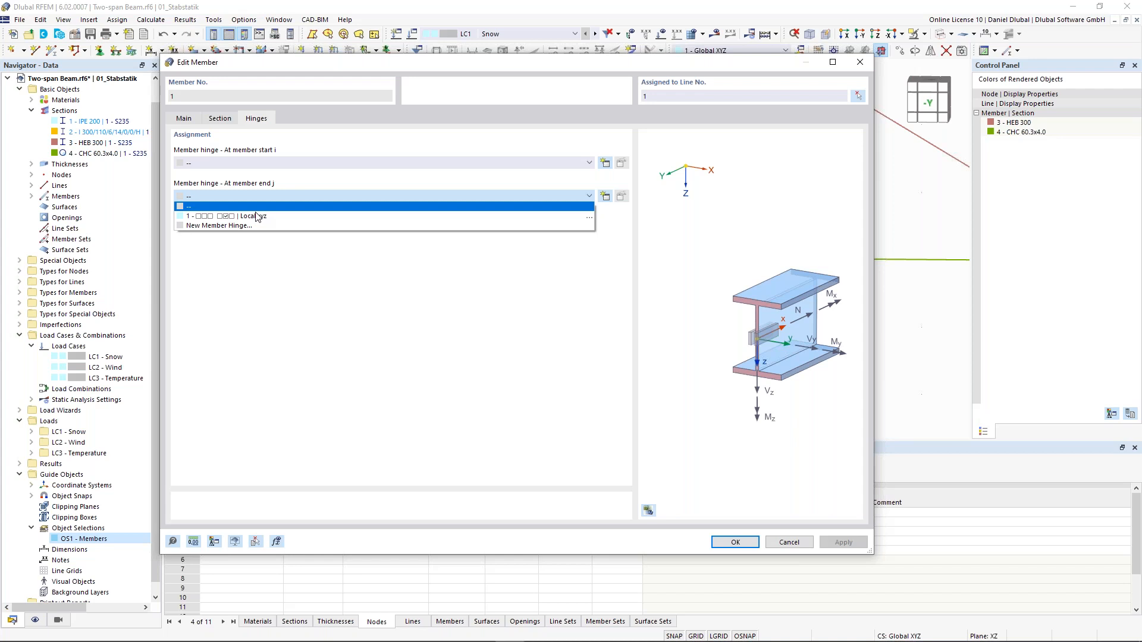
click(255, 215)
click(748, 540)
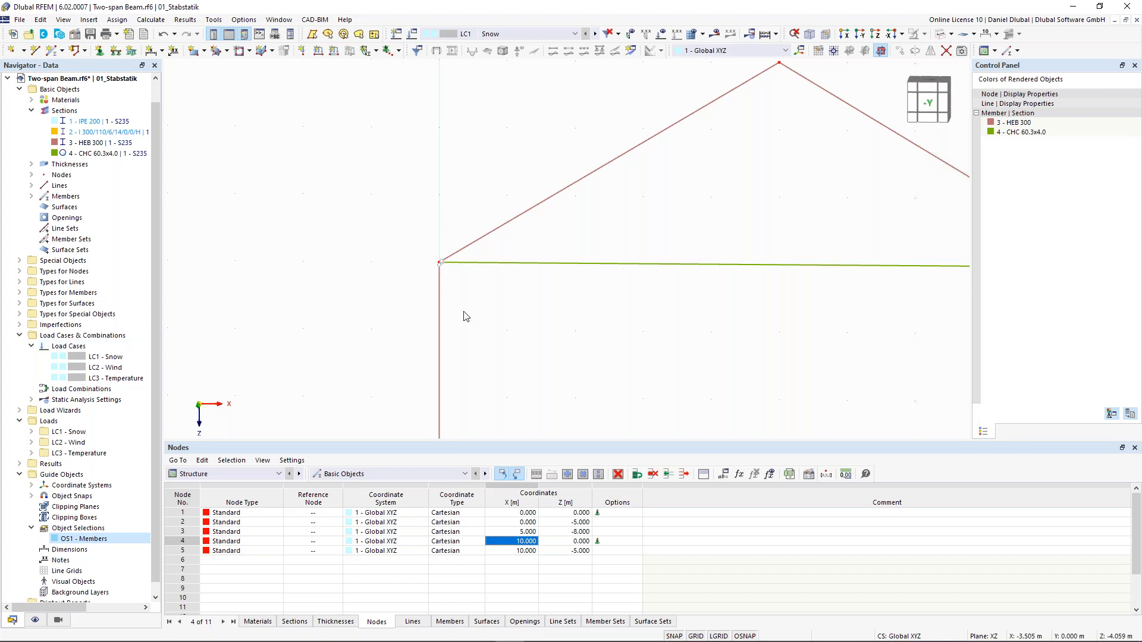
- Calculate LC1 - Snow and locate the object of the calculation error in the model
middle_drag(472, 209, 381, 238)
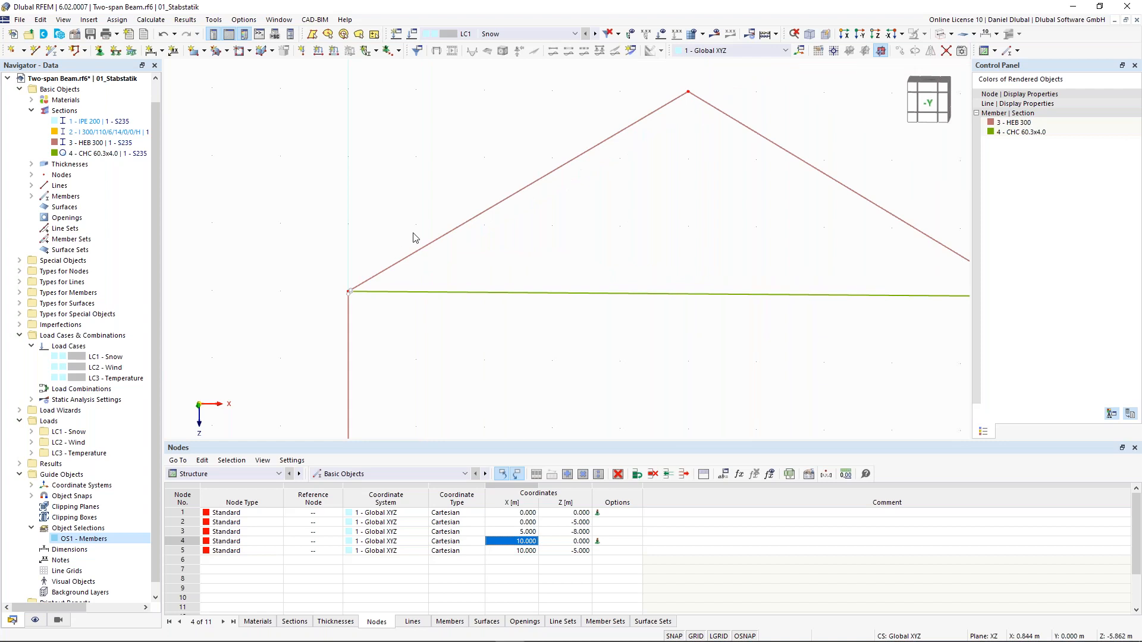
click(715, 33)
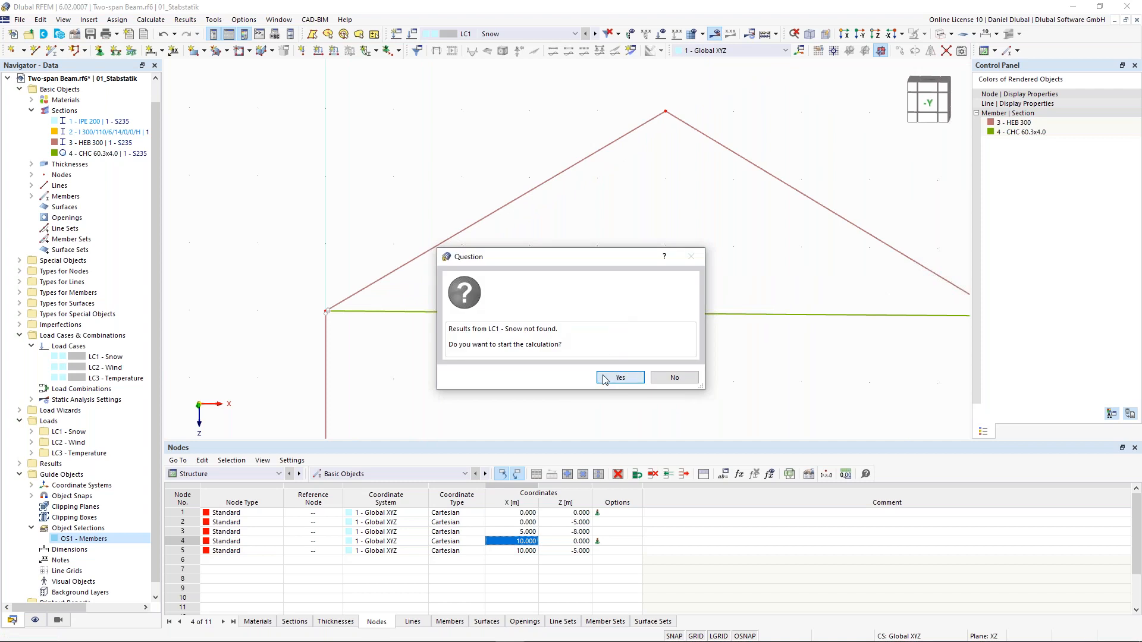
click(619, 378)
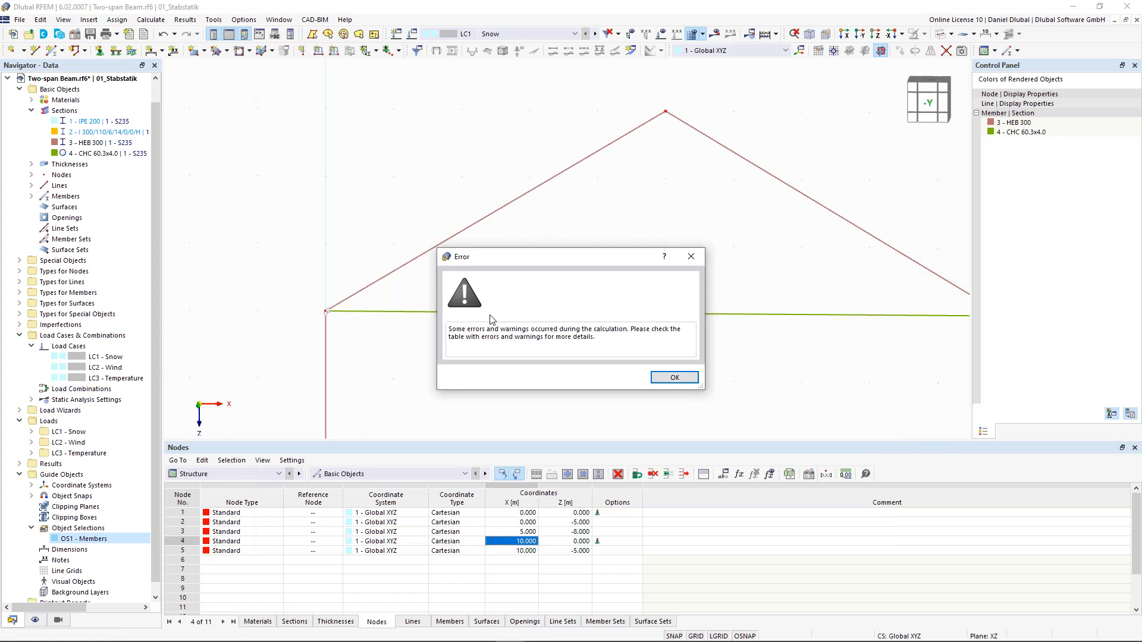
click(674, 379)
click(534, 515)
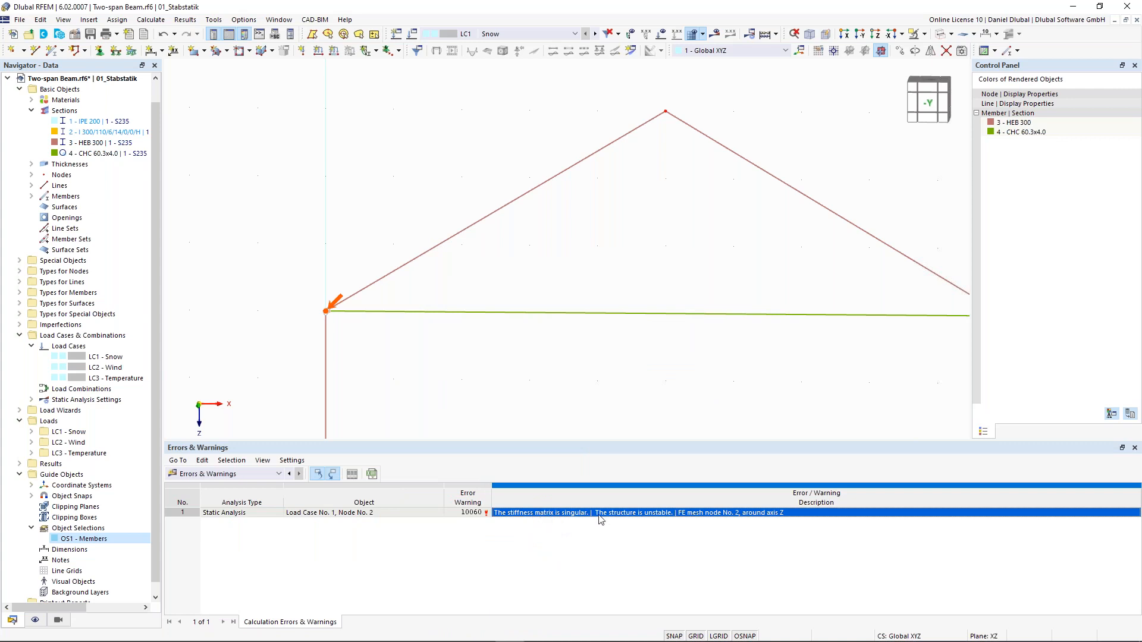
- Examine node 2 at the left eave and the member hinges meeting there
scroll(364, 303, up, 2)
scroll(361, 312, down, 2)
scroll(360, 314, up, 2)
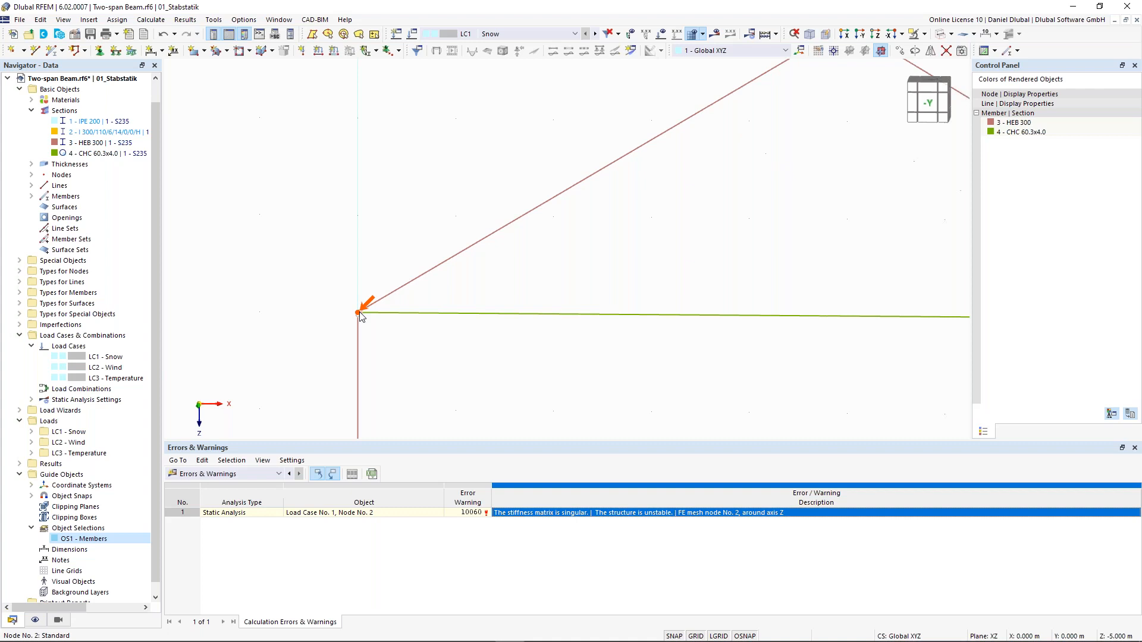
scroll(361, 312, down, 2)
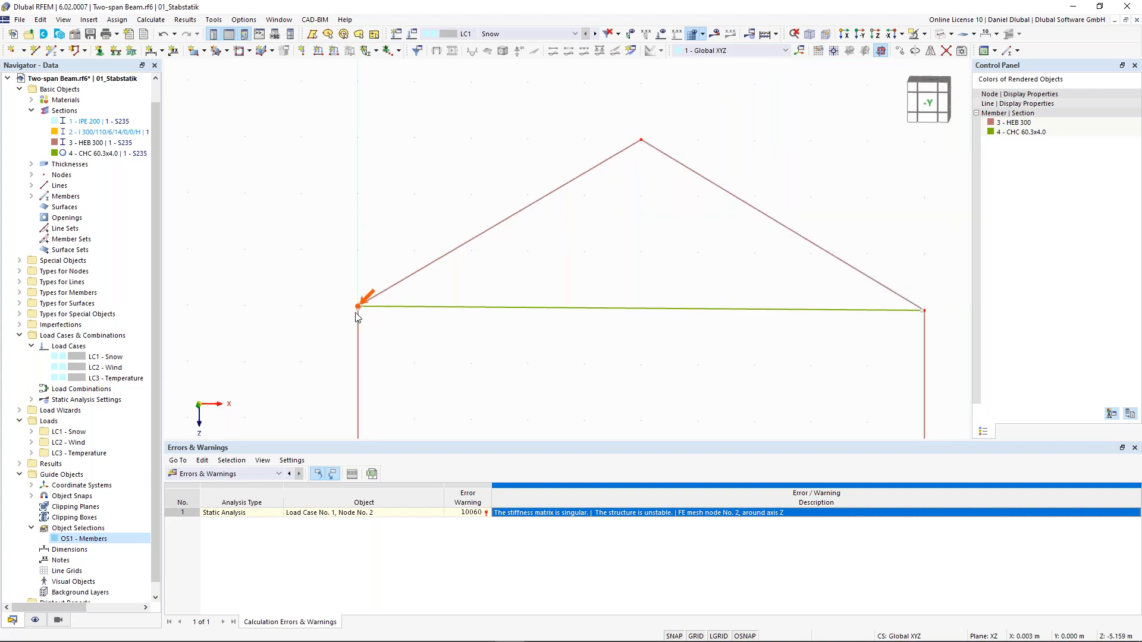
middle_drag(369, 255, 393, 249)
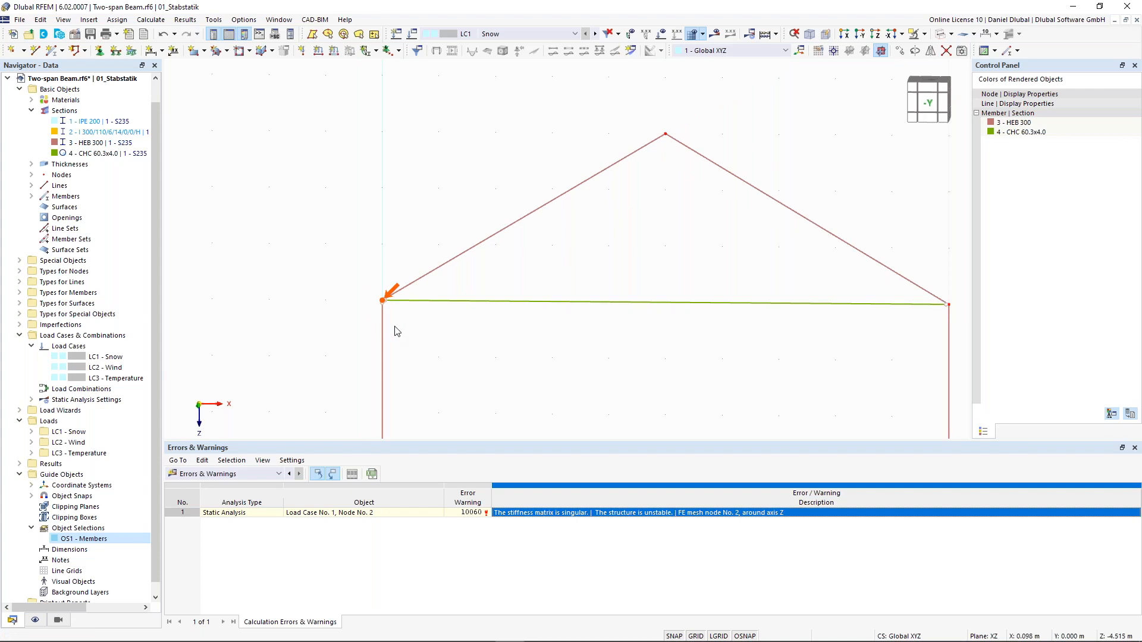
scroll(309, 286, up, 1)
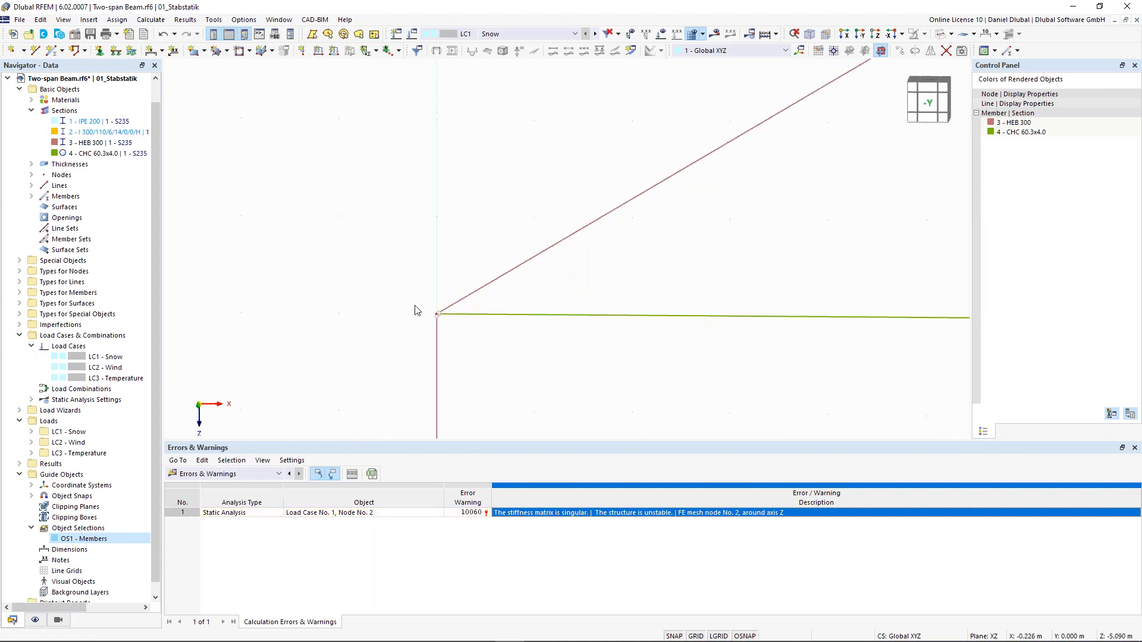
middle_drag(394, 301, 374, 284)
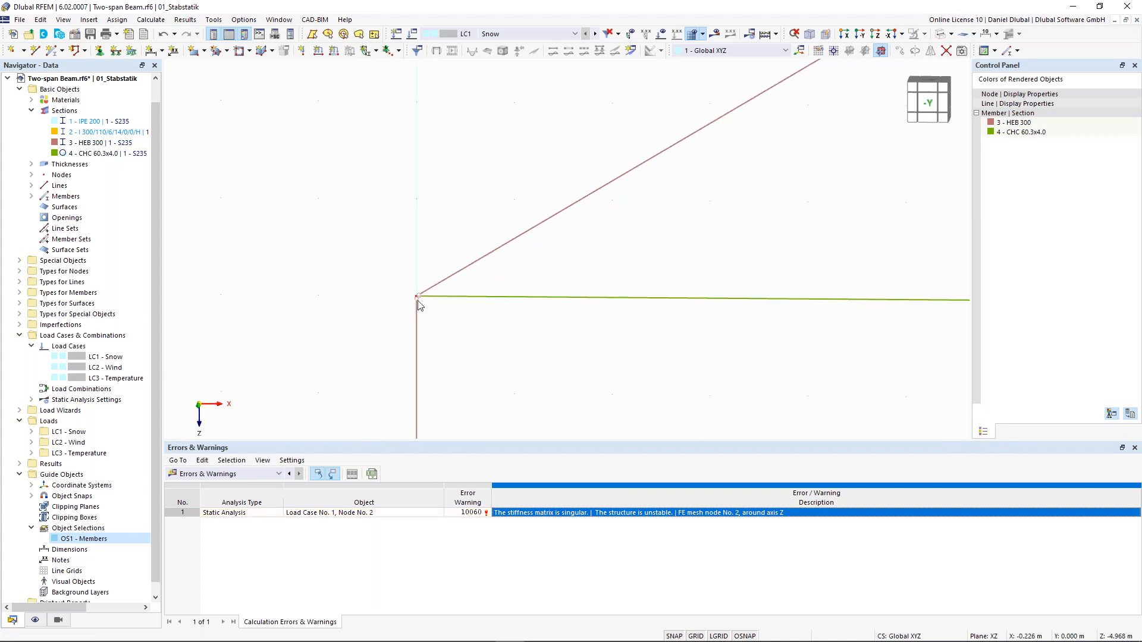
mouse_move(418, 303)
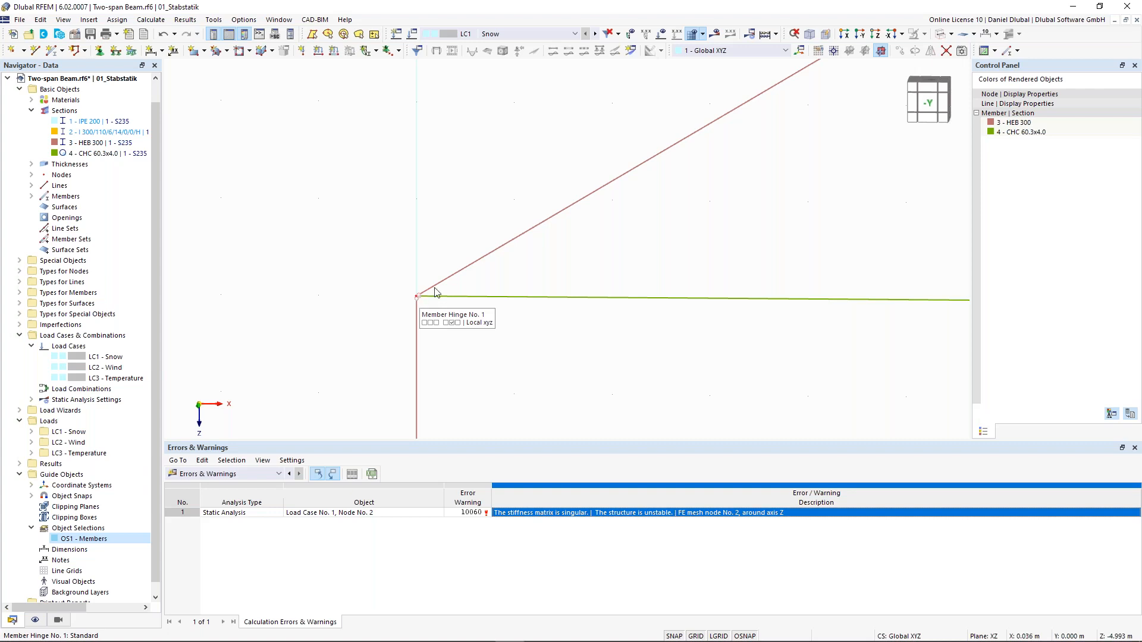
- Remove the member hinge from the left column's upper end
scroll(434, 288, down, 1)
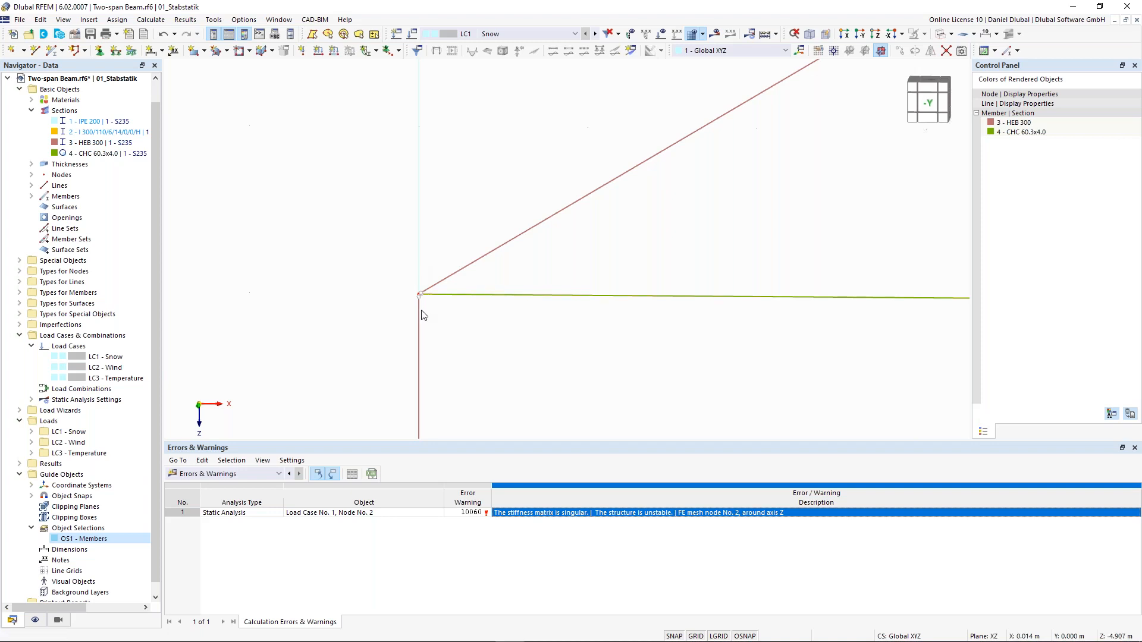
scroll(431, 267, down, 2)
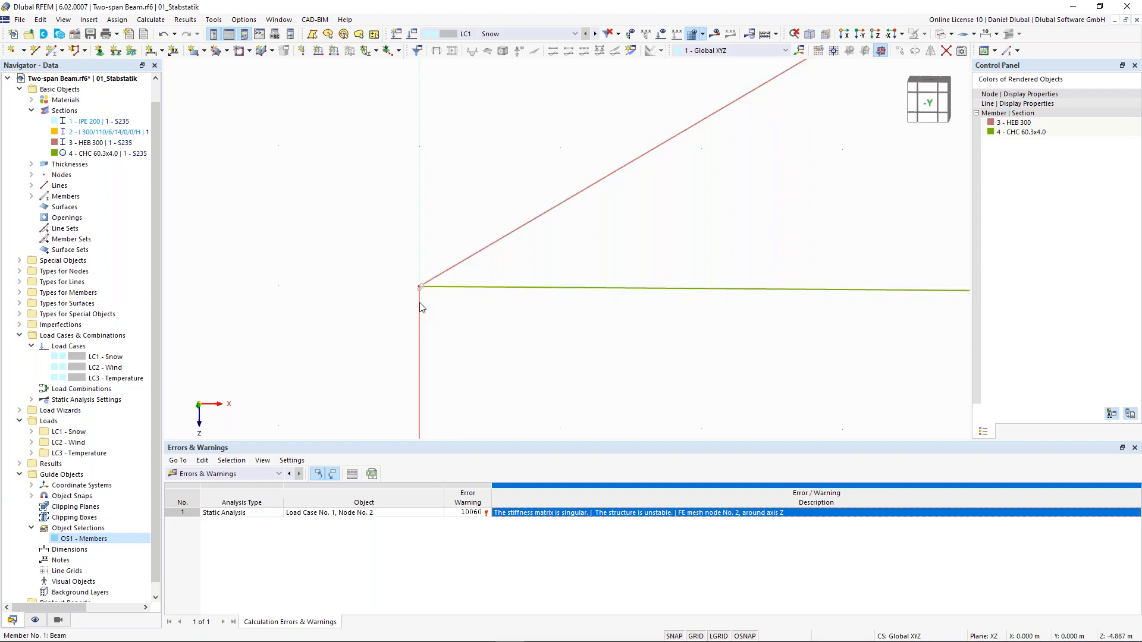
double_click(419, 306)
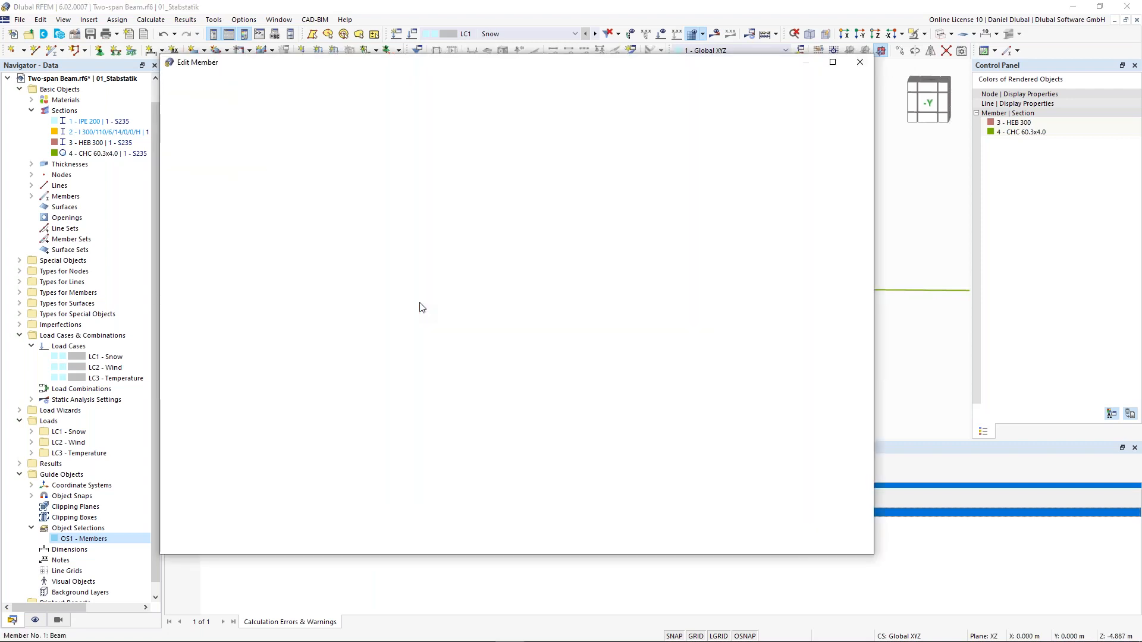
click(242, 155)
click(242, 149)
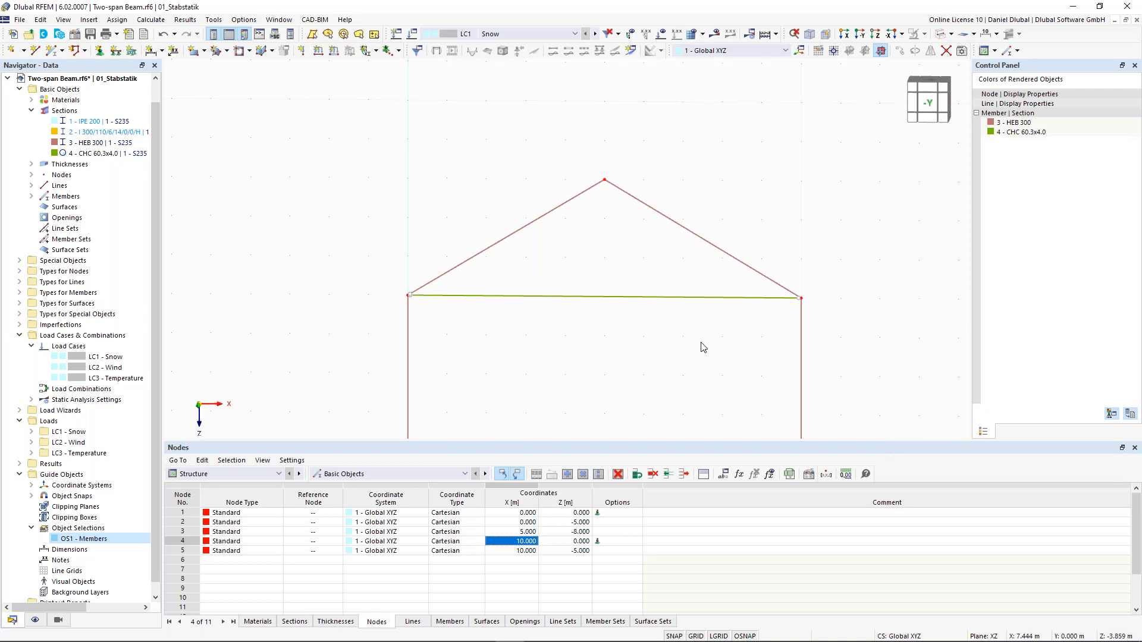
- Select the nodal supports at both column bases and change them to fixed supports
drag(708, 332, 531, 166)
click(550, 344)
scroll(549, 344, down, 1)
middle_drag(549, 344, 522, 168)
scroll(413, 303, up, 1)
click(394, 306)
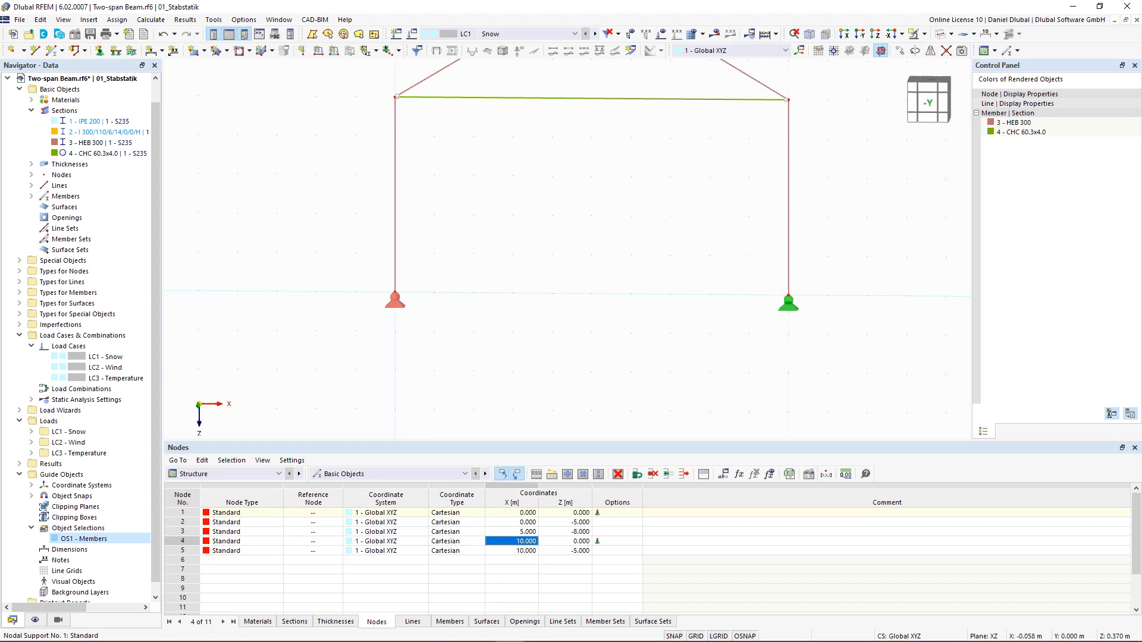
ctrl+double_click(788, 306)
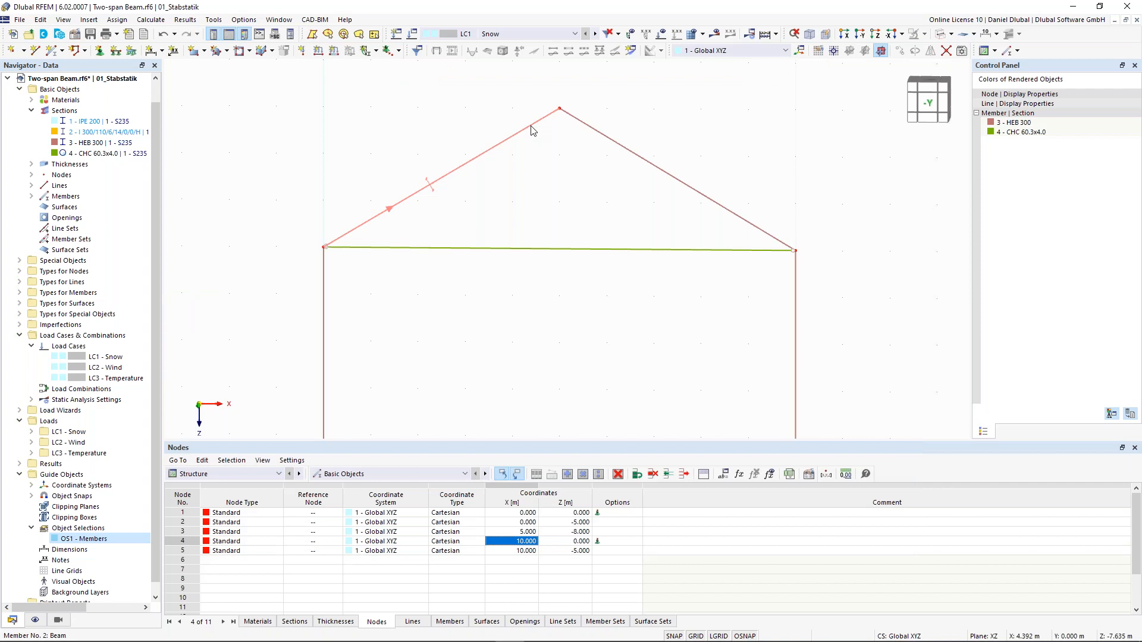
- Assign member hinge 1 to end j of the left rafter, at the ridge, and accept the change
double_click(533, 129)
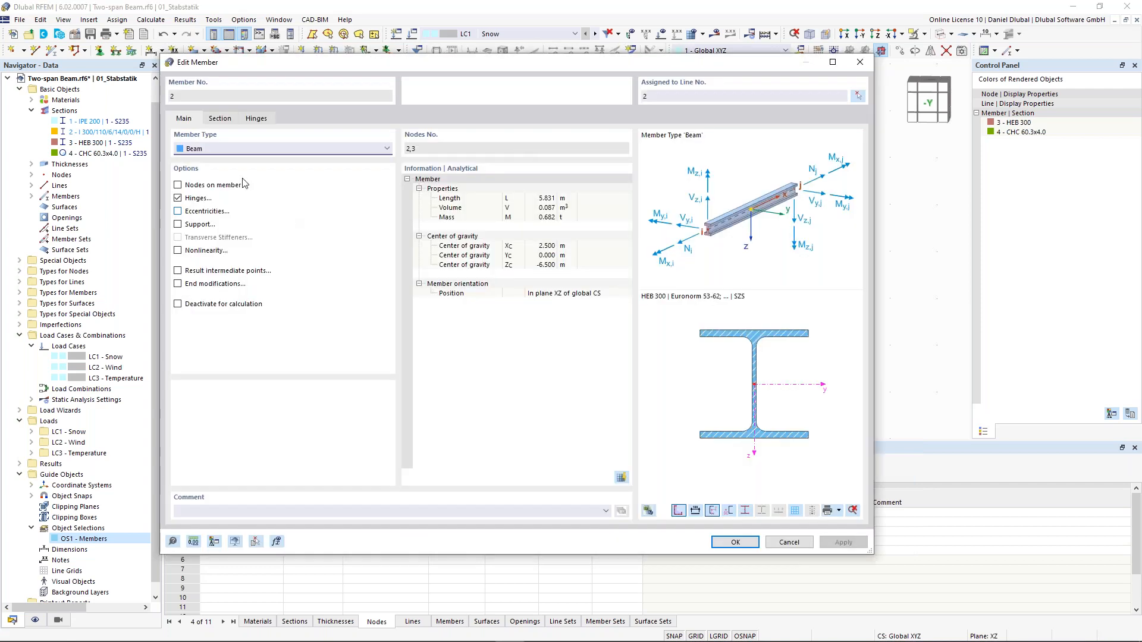
click(219, 118)
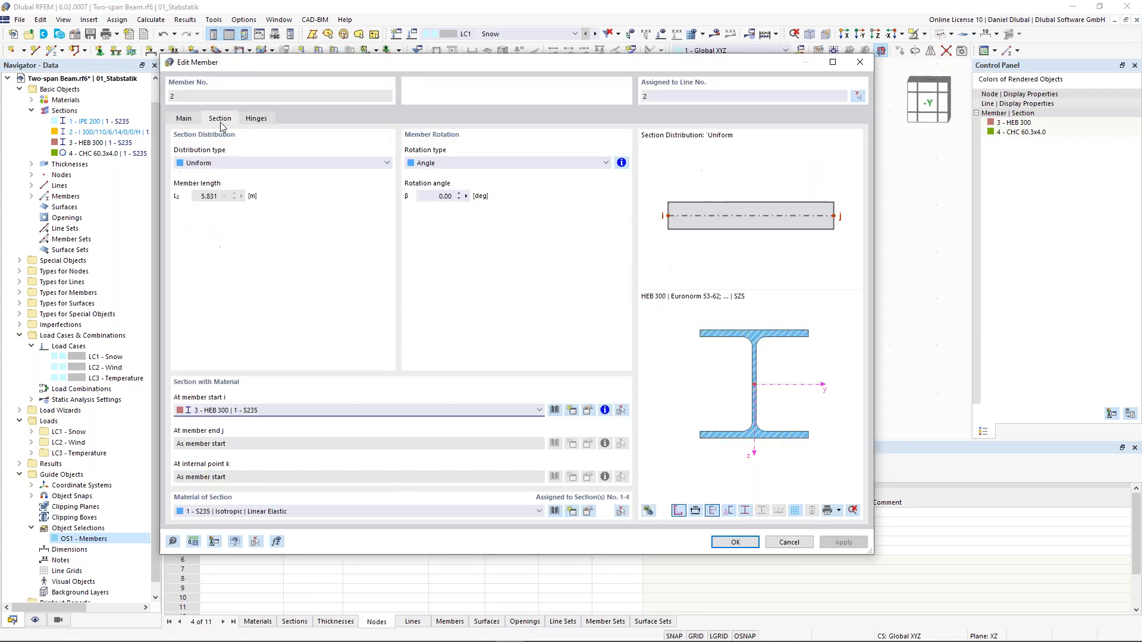
click(183, 119)
click(256, 119)
click(277, 196)
click(281, 219)
click(733, 542)
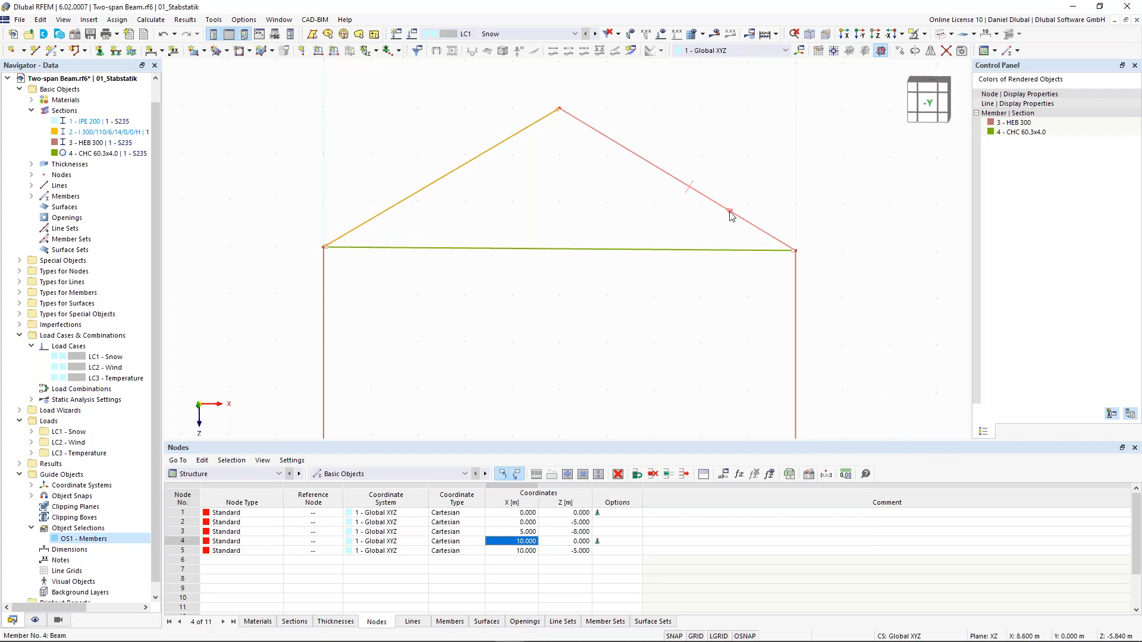
- Enable hinges on the right rafter and assign member hinge 1 to its start i at the eave
double_click(474, 254)
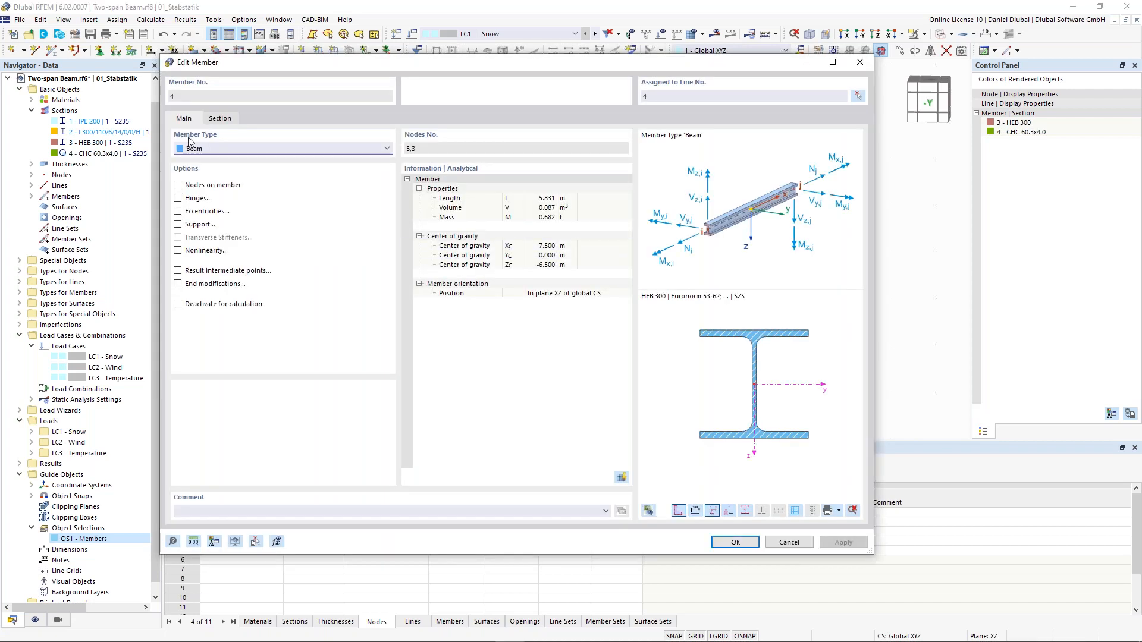
click(255, 118)
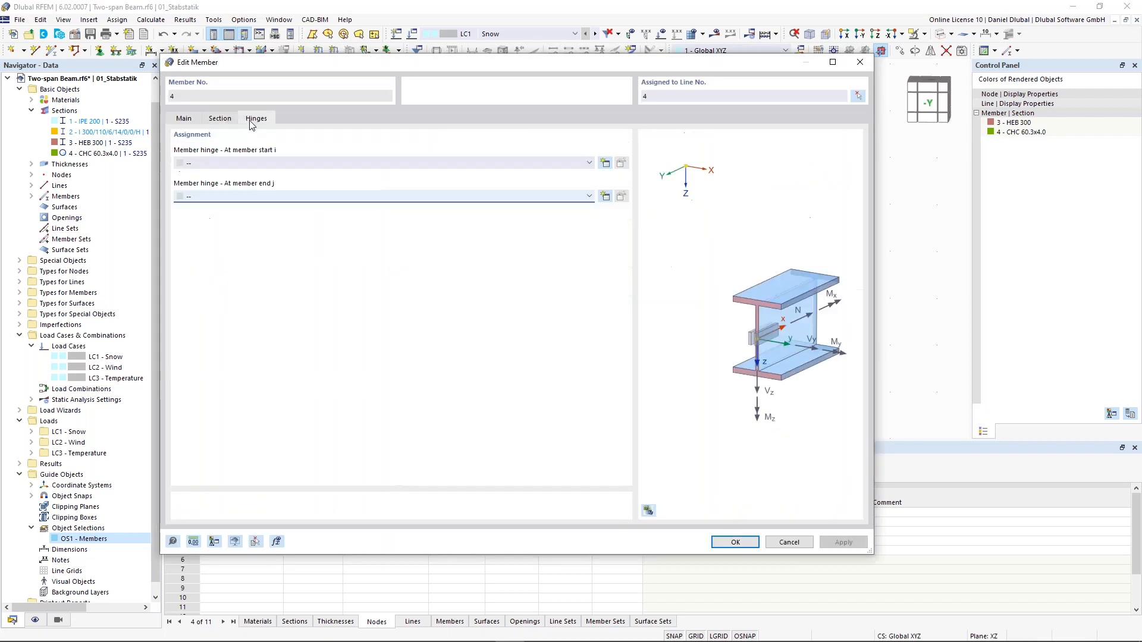
click(238, 163)
click(237, 178)
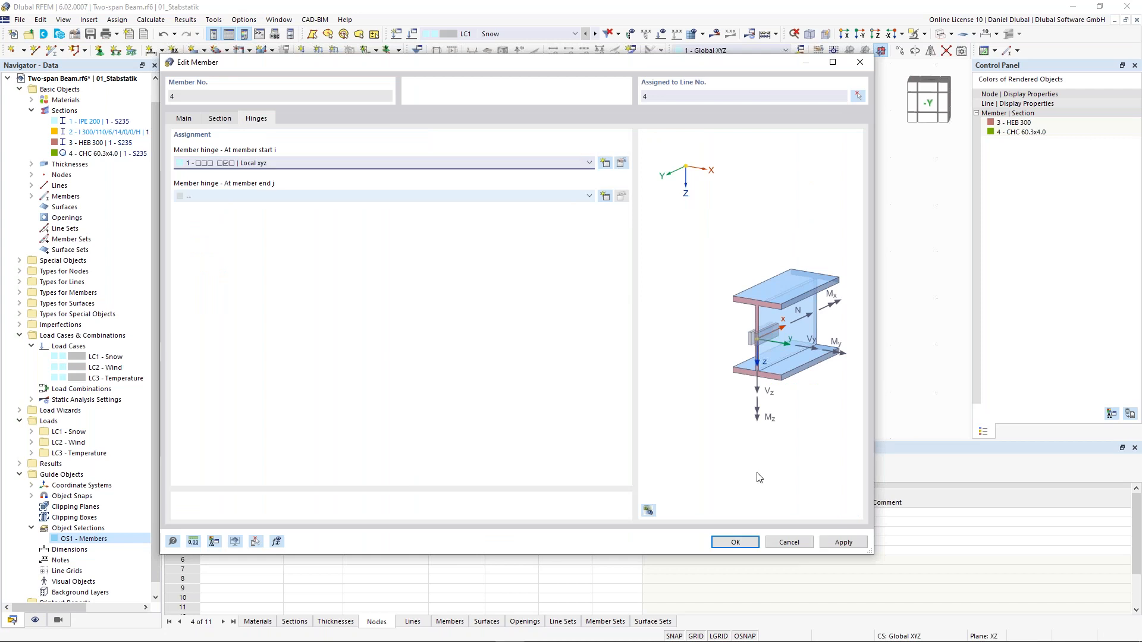
click(744, 544)
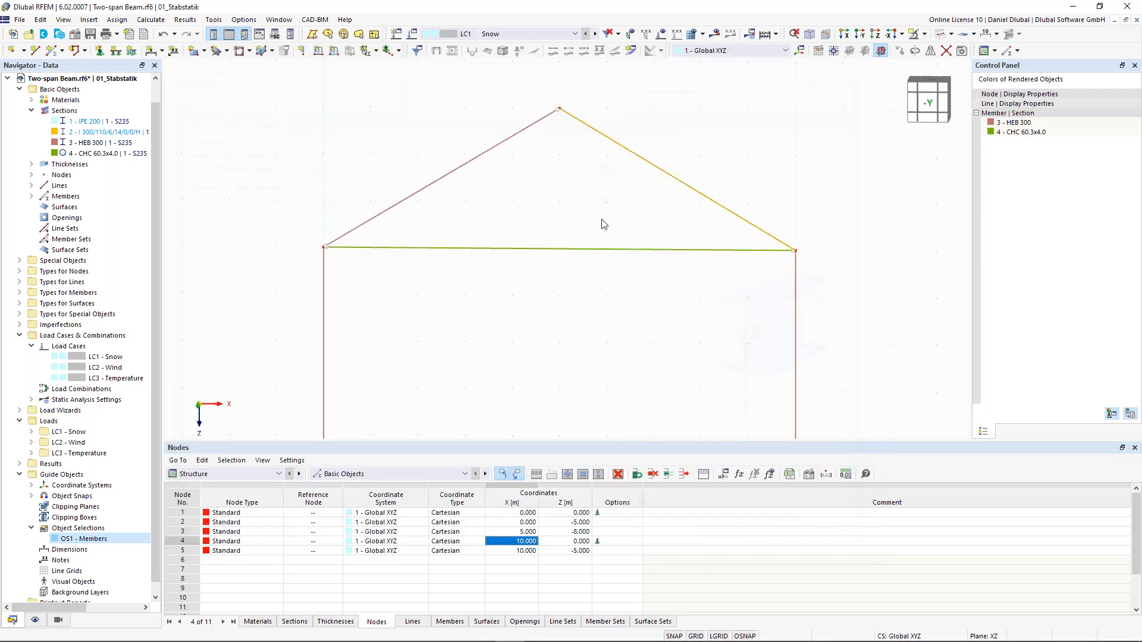
- Recalculate LC1 - Snow with the hinged rafters and examine the bending moments My around the roof
scroll(530, 220, down, 1)
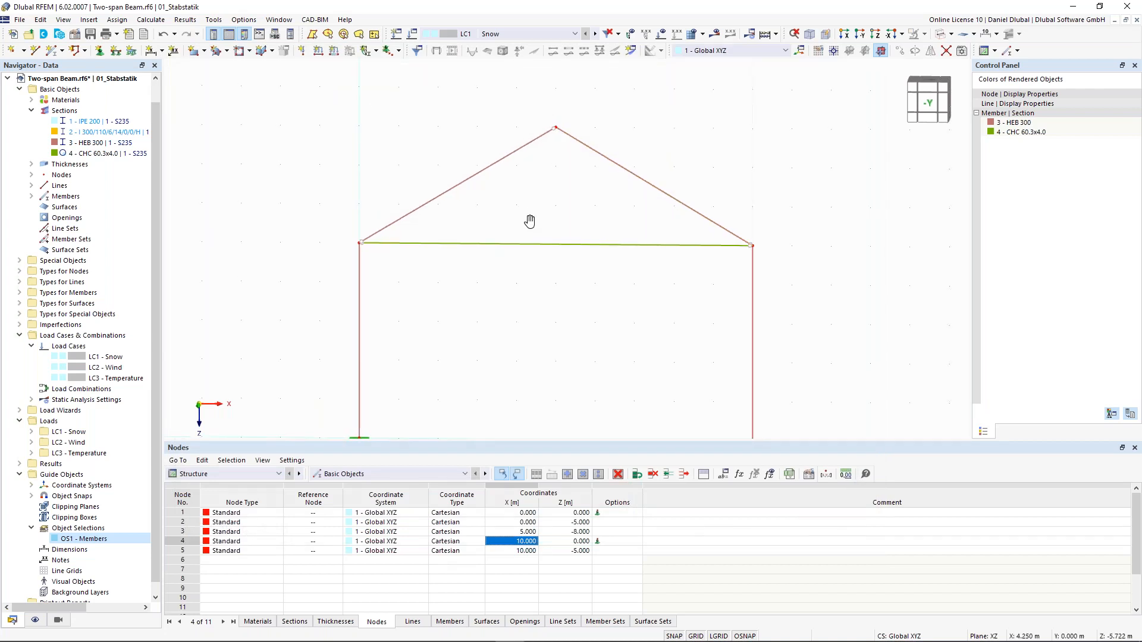
middle_drag(529, 221, 534, 229)
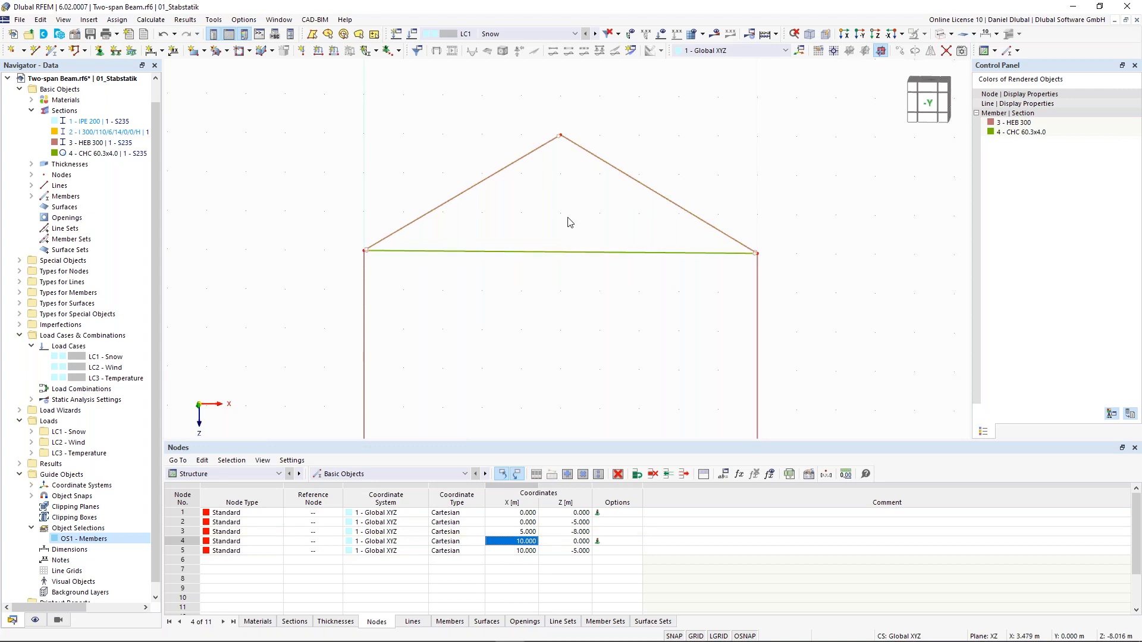
middle_drag(574, 236, 577, 202)
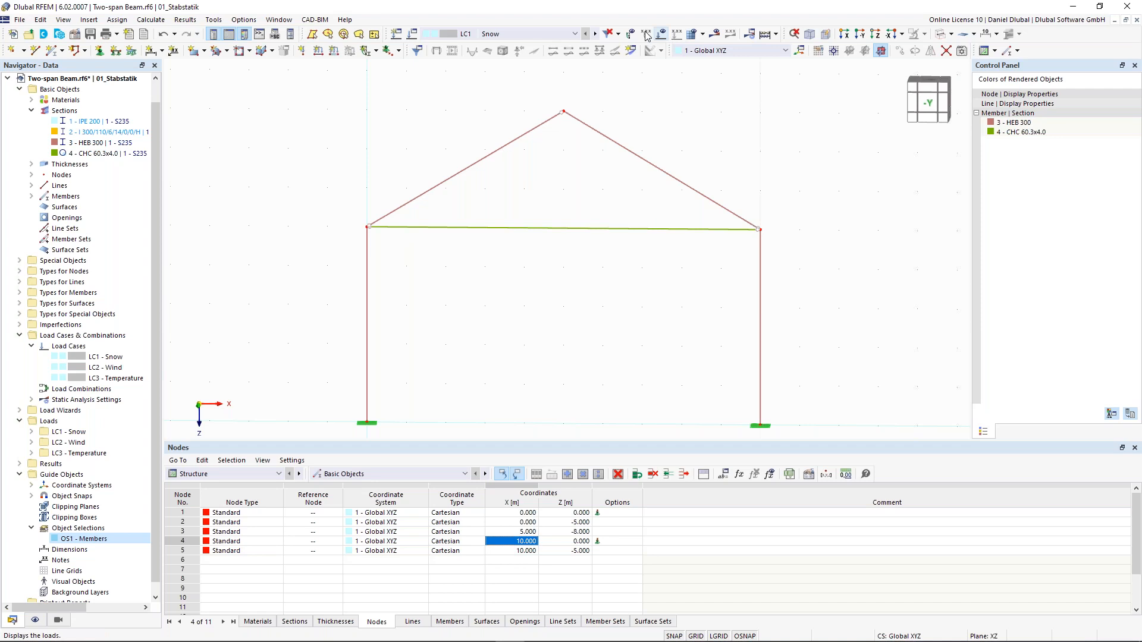
click(714, 35)
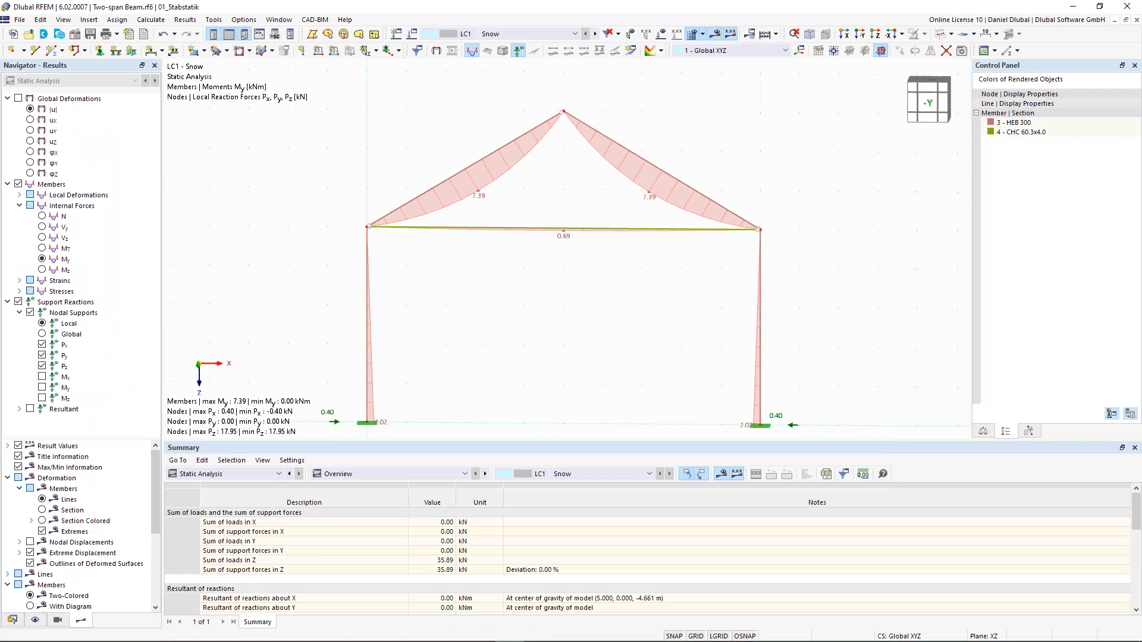
scroll(559, 173, up, 3)
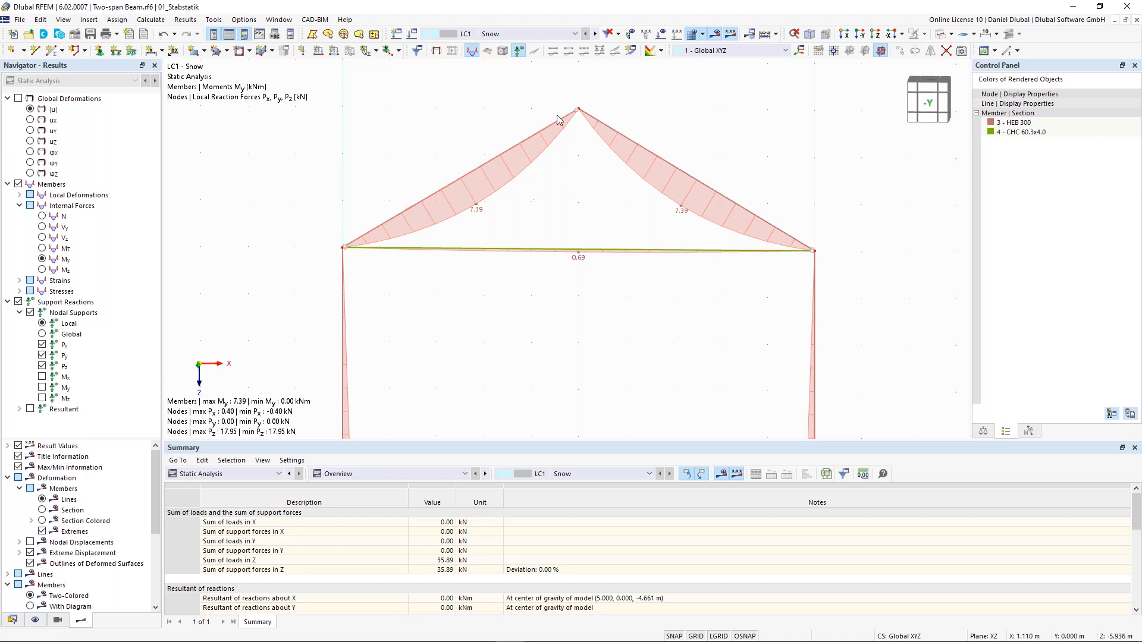
- Examine the bending moments My of LC1 - Snow at the ridge, the eaves and the column bases
scroll(561, 114, up, 2)
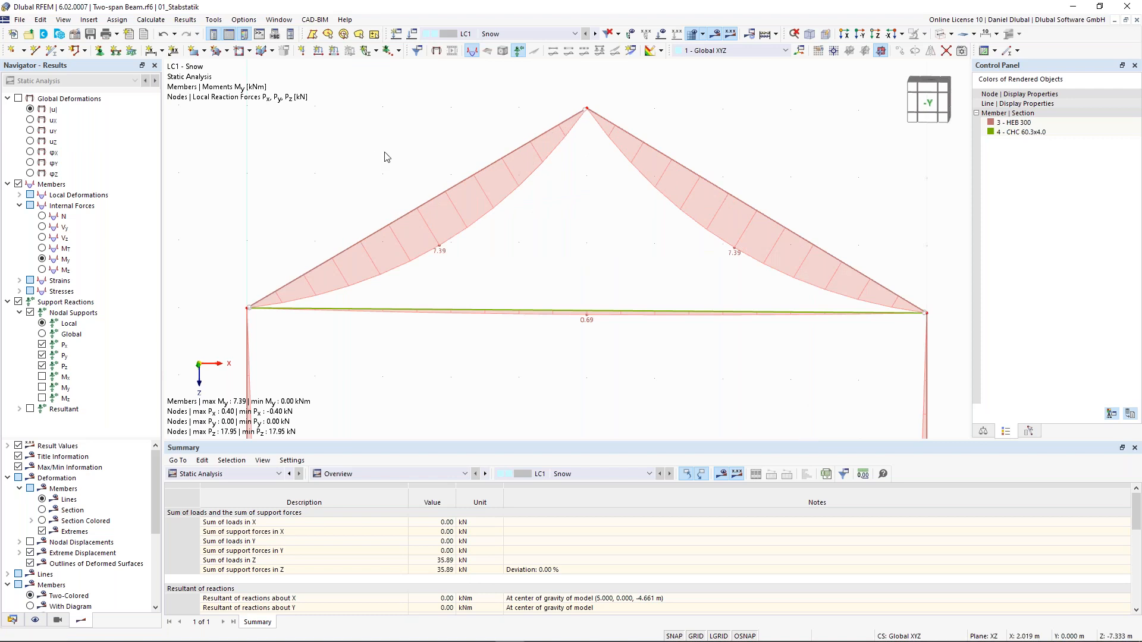
scroll(384, 148, down, 1)
middle_drag(465, 94, 563, 24)
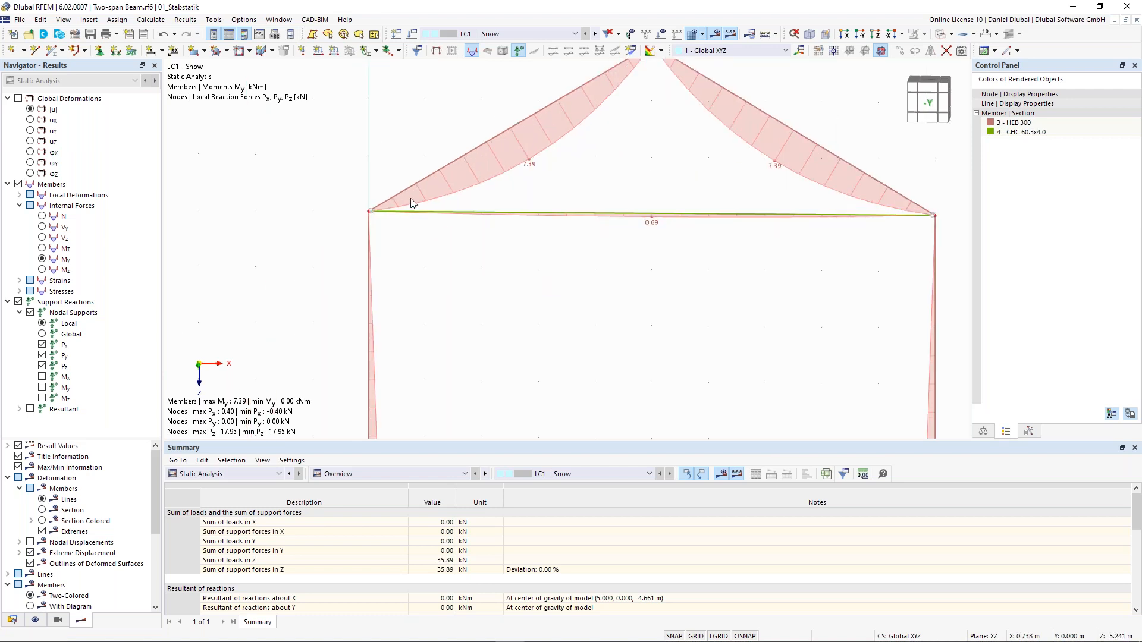
scroll(664, 186, down, 1)
middle_drag(662, 181, 548, 219)
scroll(525, 225, down, 1)
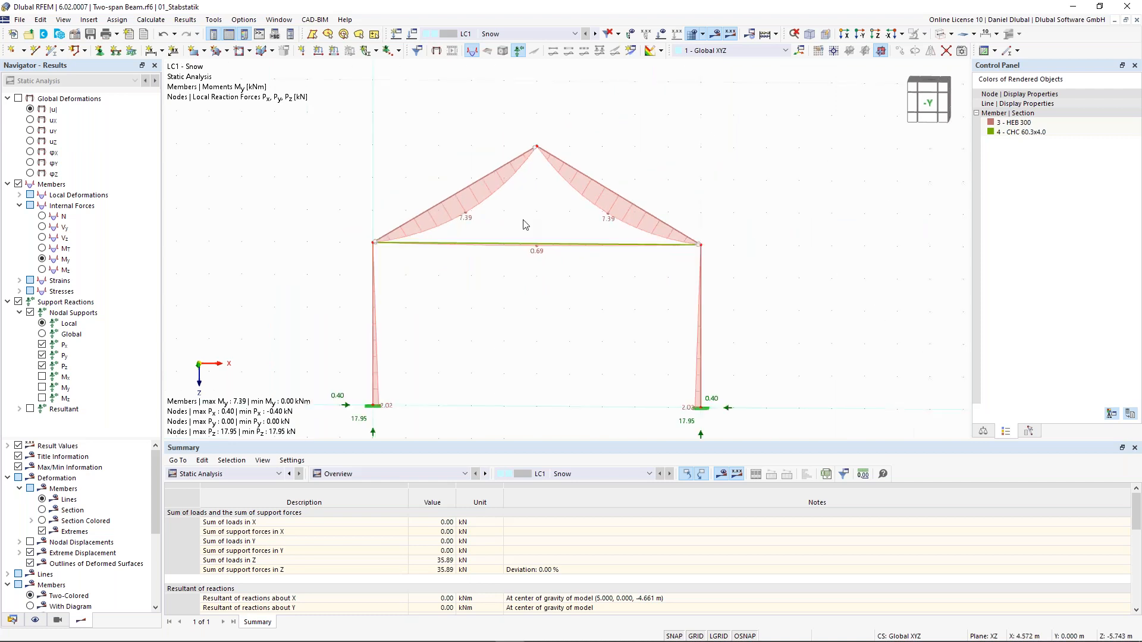
middle_drag(522, 220, 548, 193)
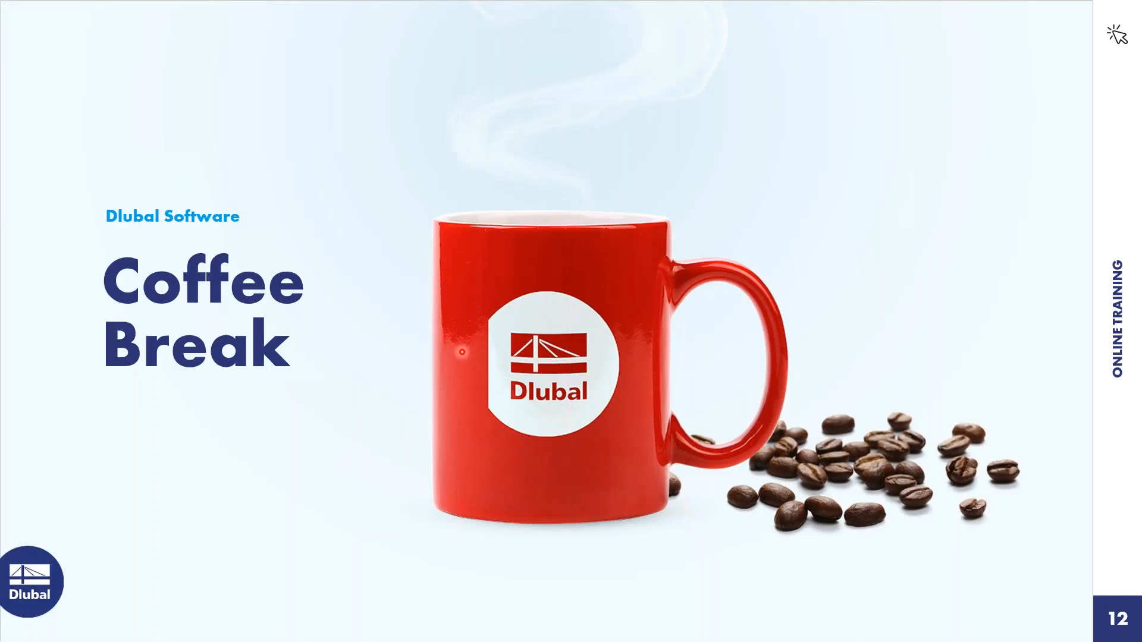
key(Right)
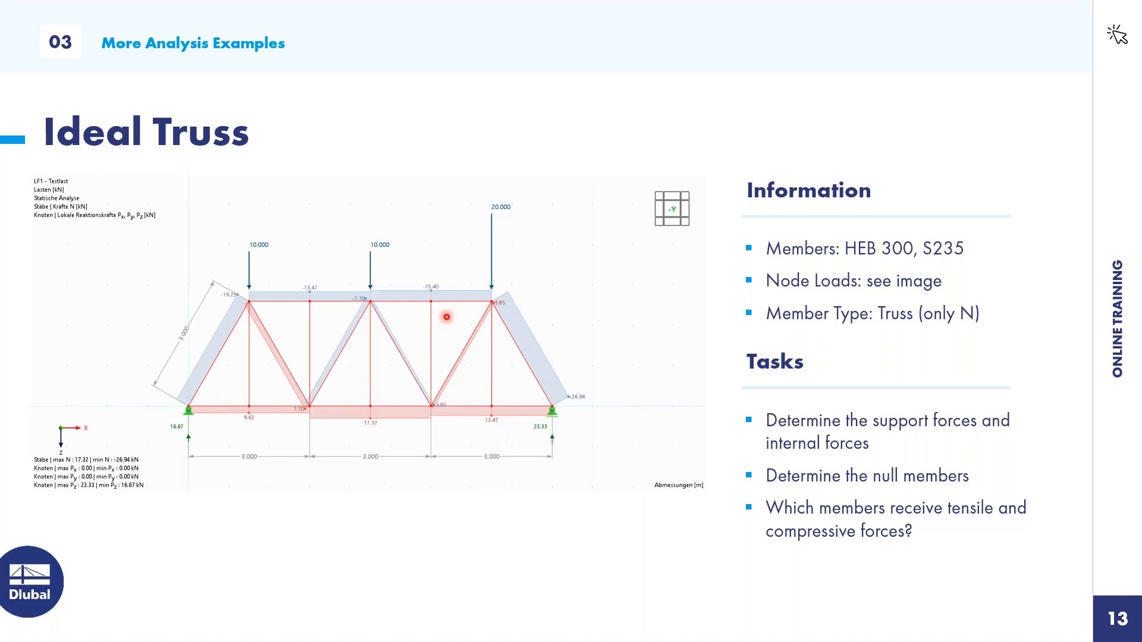
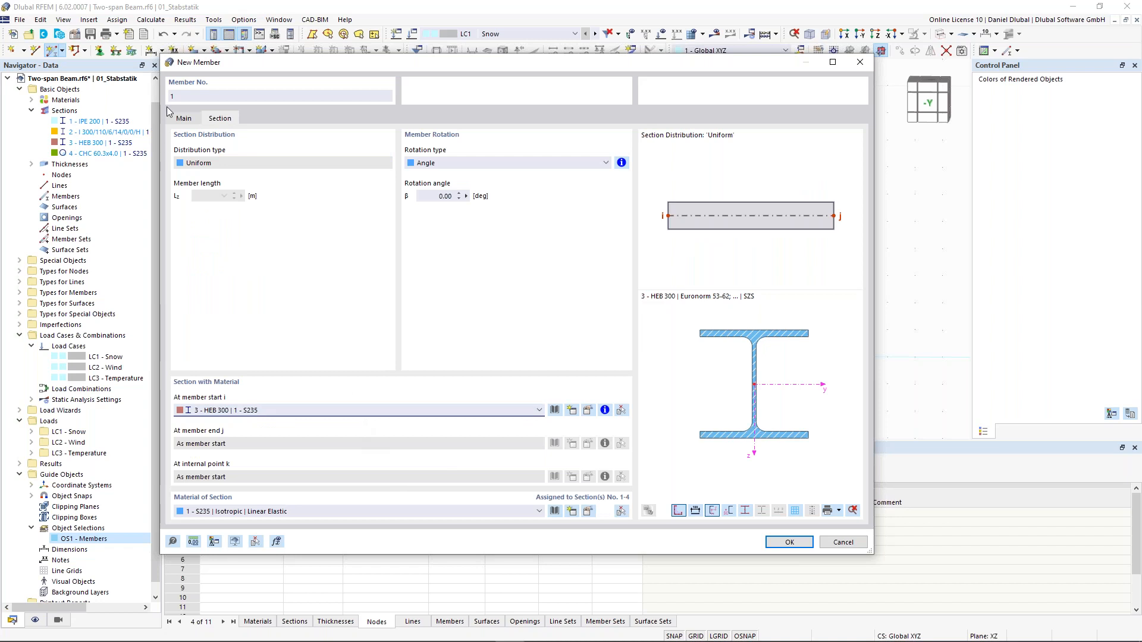
click(183, 122)
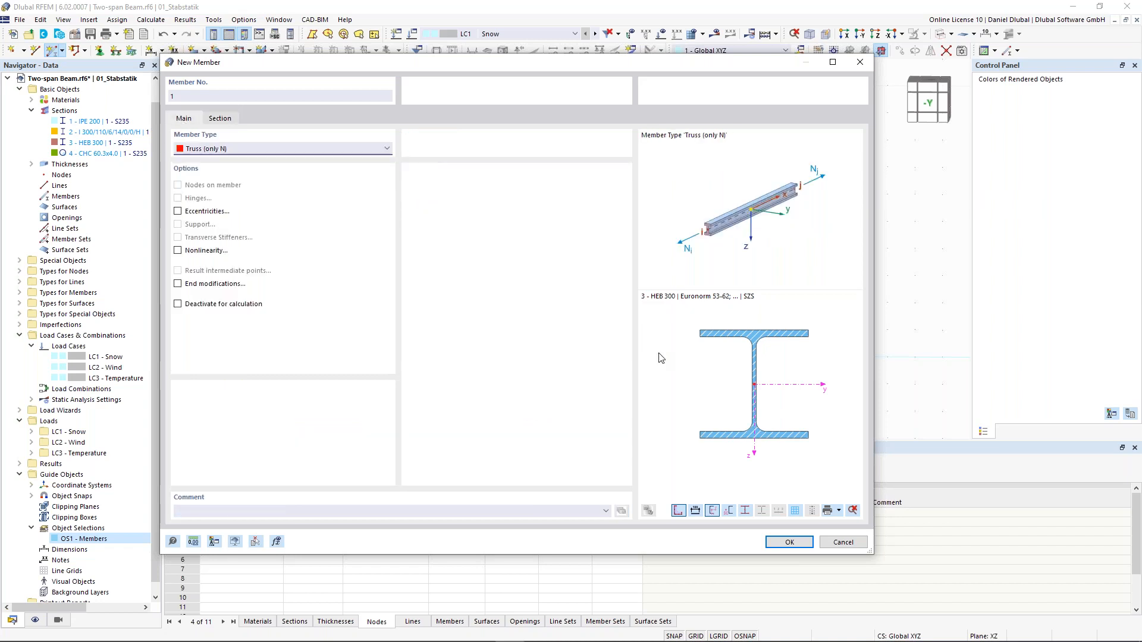
click(802, 542)
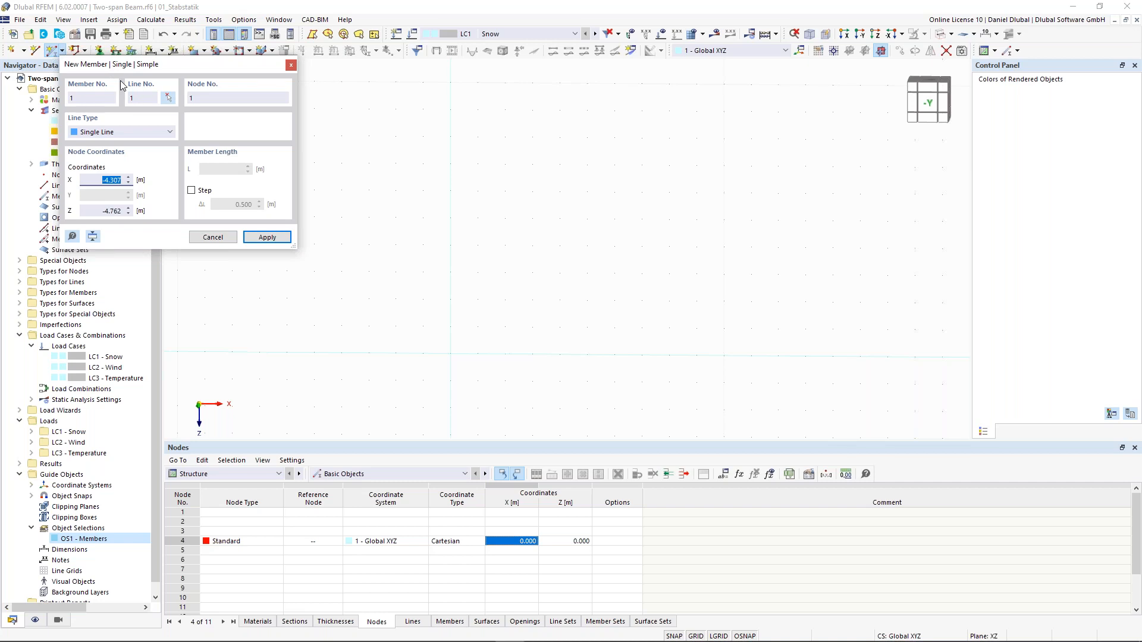
click(218, 239)
- Define a new general single beam member with section 3 - HEB 300, entered by length and direction, with a length of 3 m
click(62, 52)
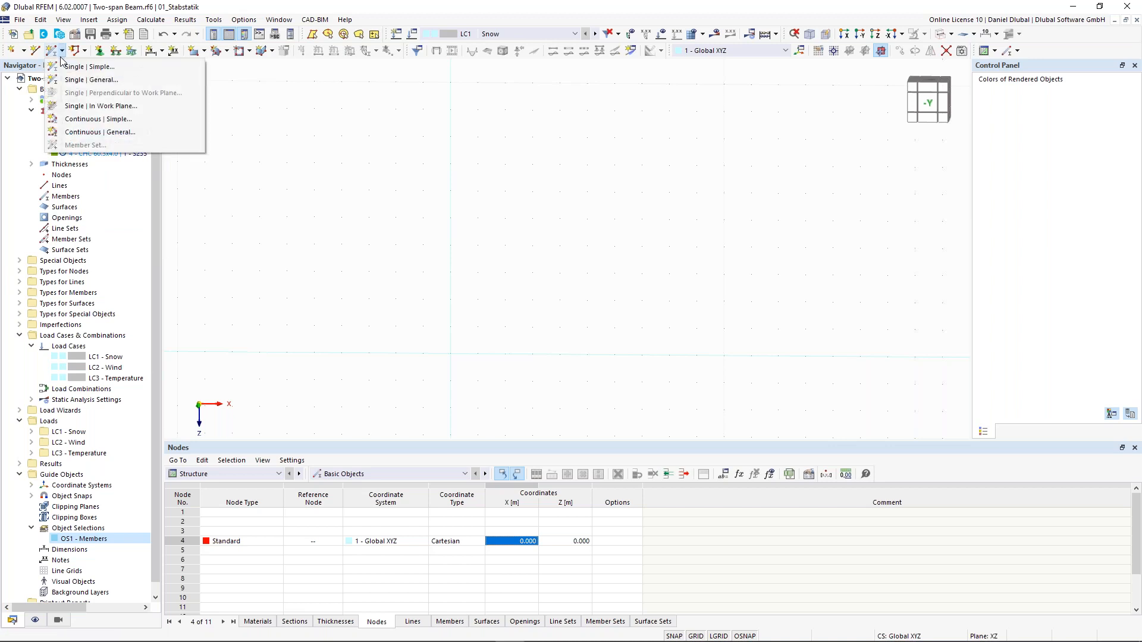
click(91, 81)
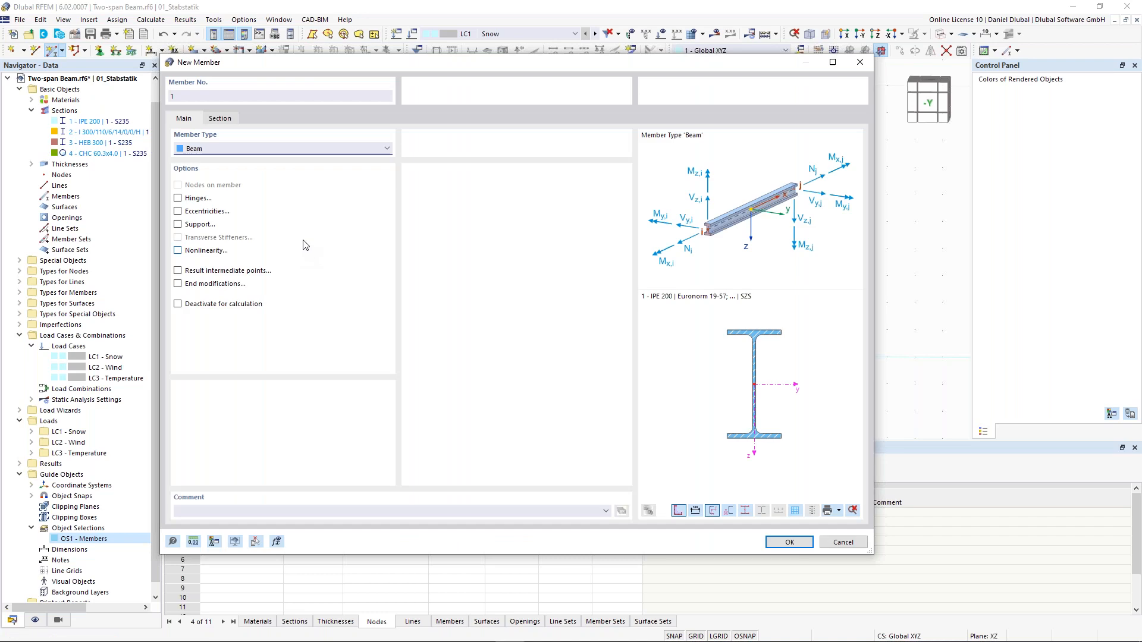
click(219, 119)
click(292, 408)
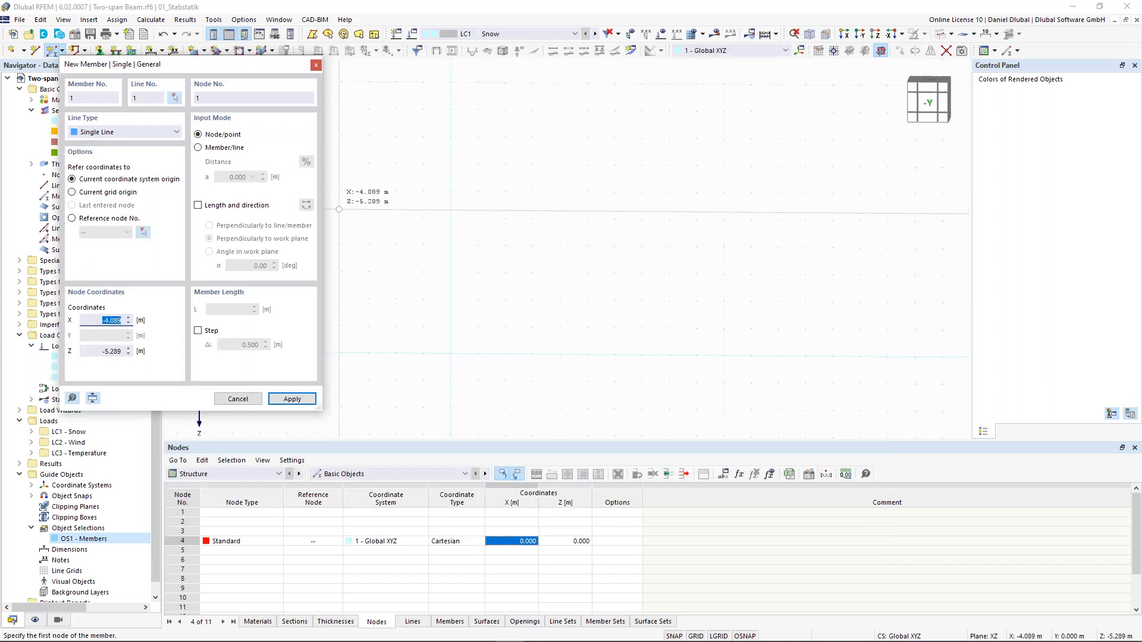
click(198, 205)
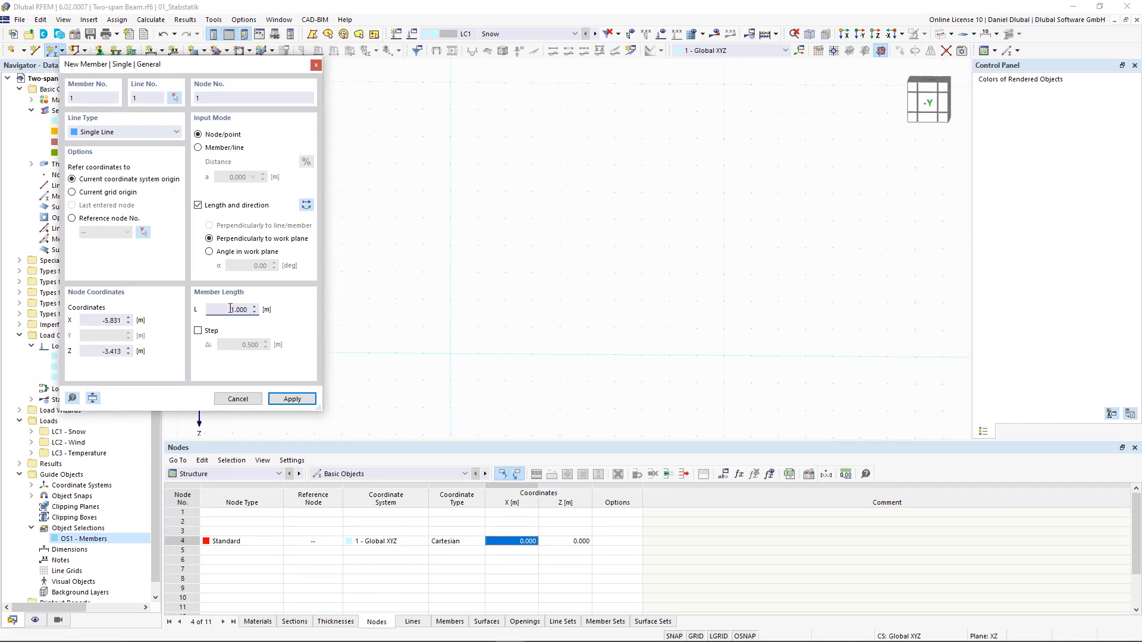
text(3)
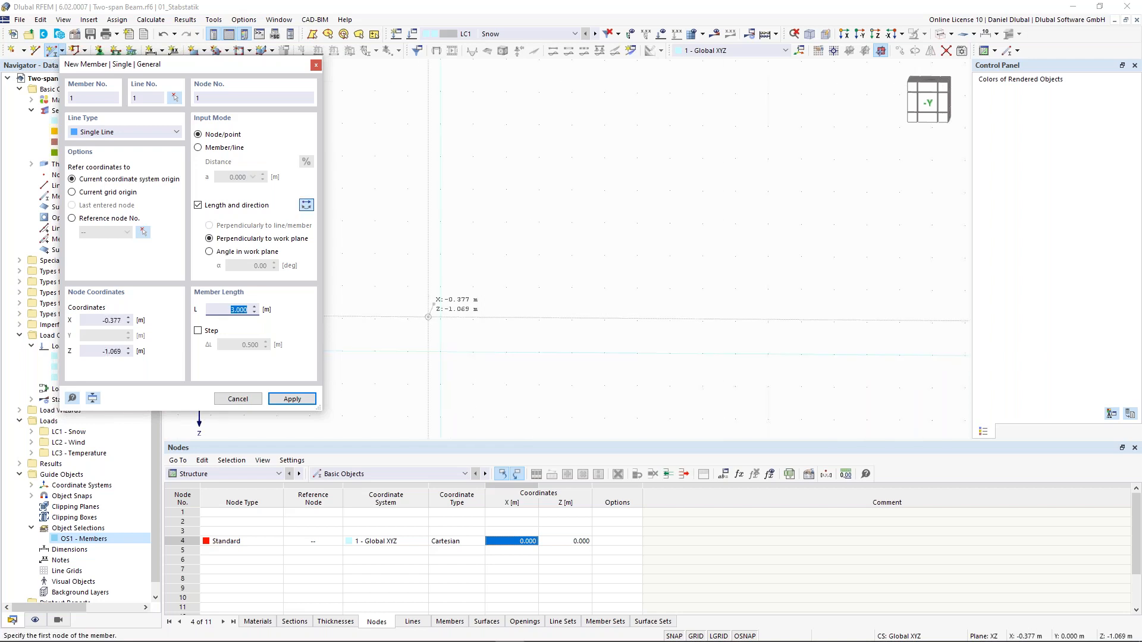
- Set the member's angle in the work plane to -30° and place it starting at the origin
click(241, 254)
click(251, 267)
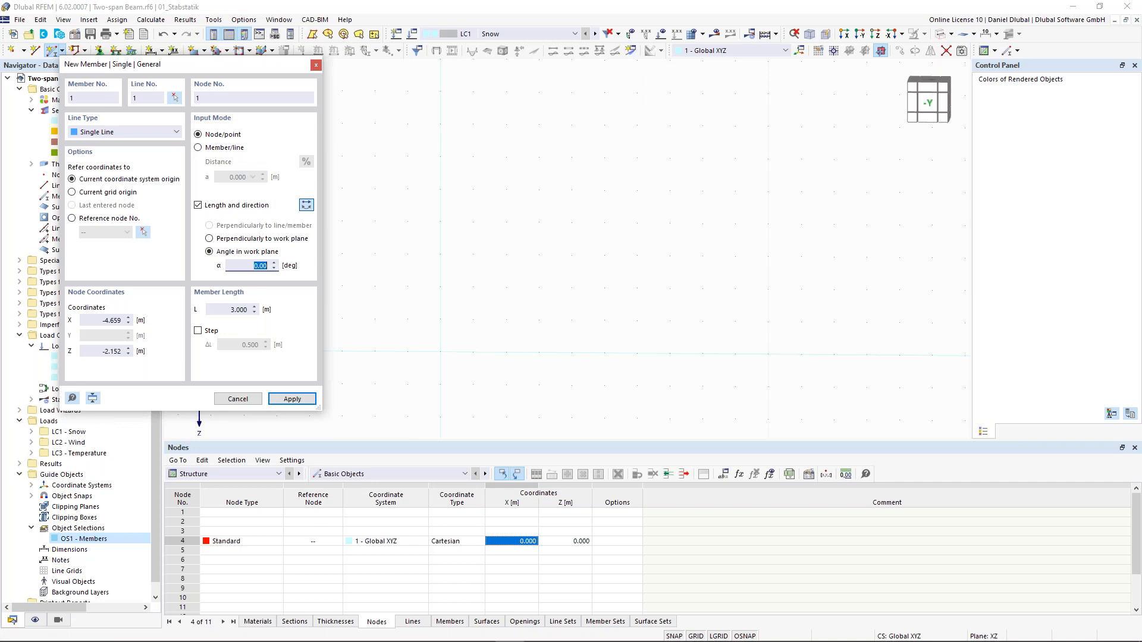
text(30)
key(Tab)
click(250, 266)
text(-)
key(Tab)
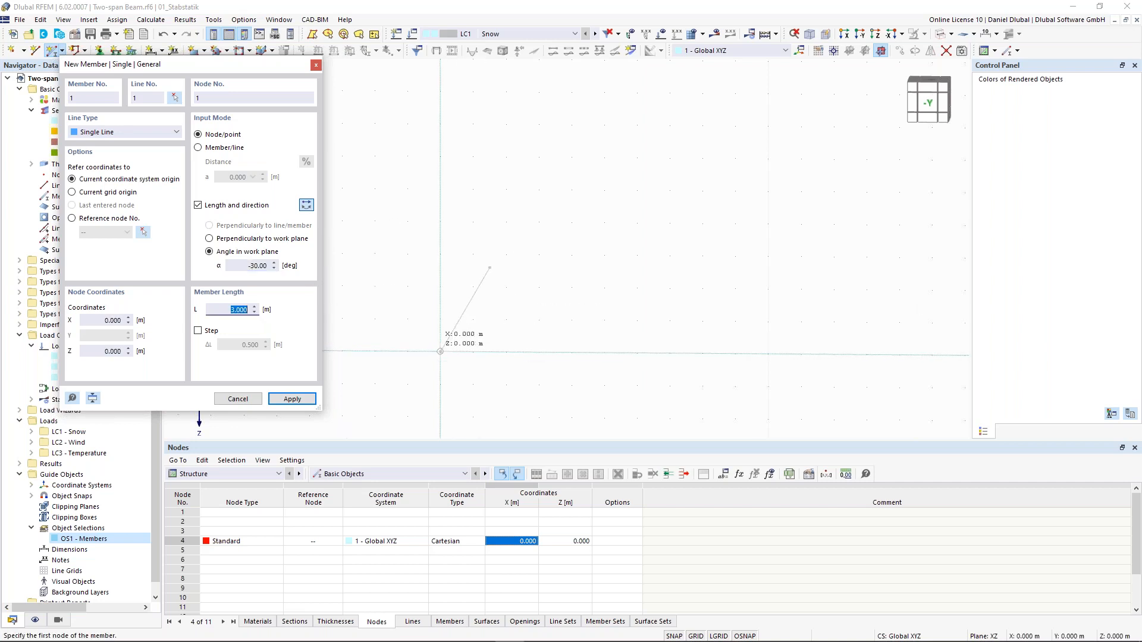
click(440, 351)
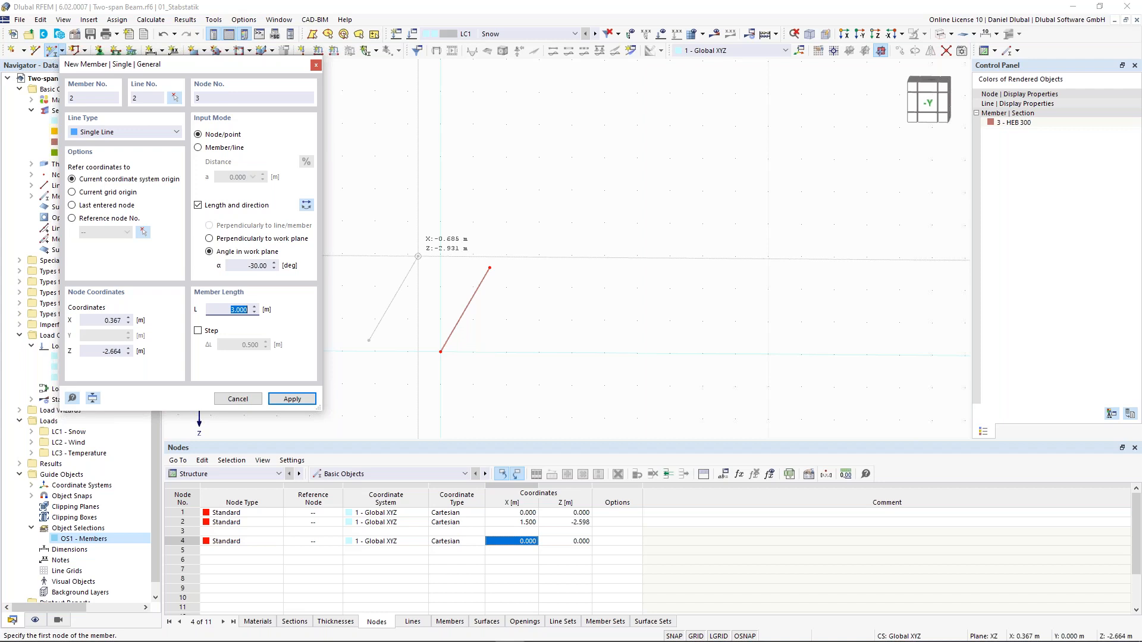
- Complete the triangle with a 3 m diagonal from the apex to X 3 m, Z 0 and a bottom member using member 1's properties
key(Return)
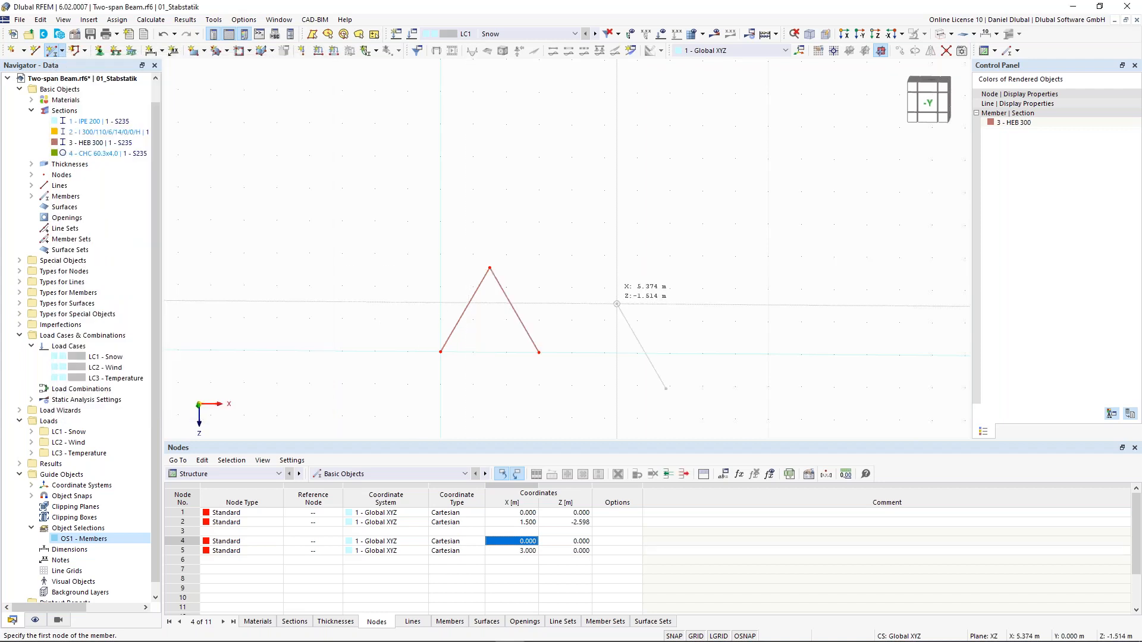
key(Escape)
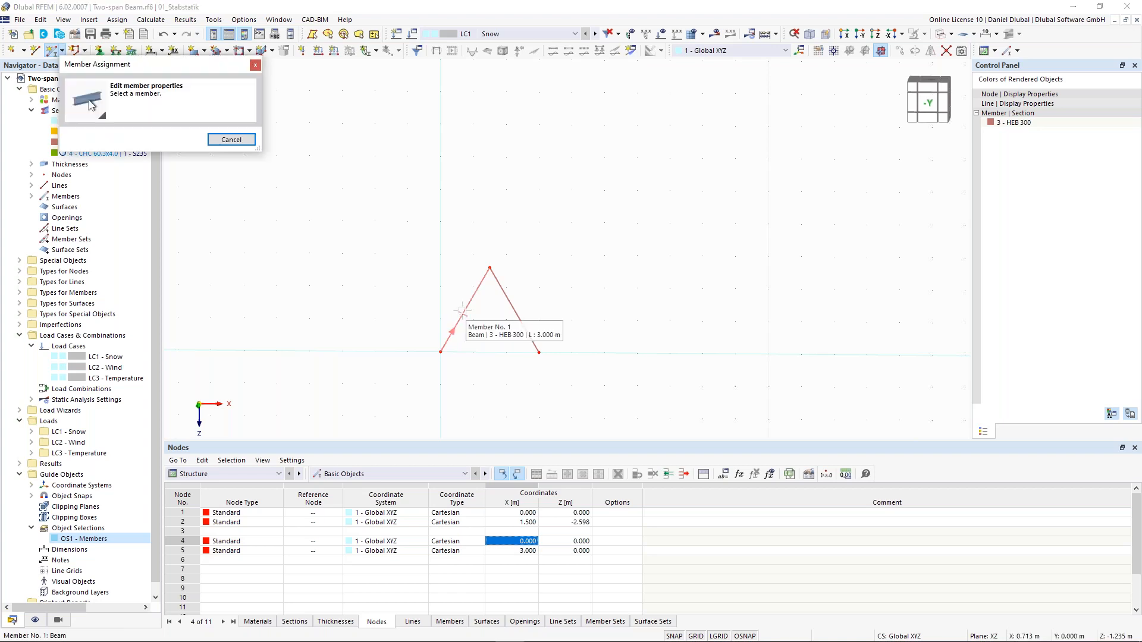
click(463, 313)
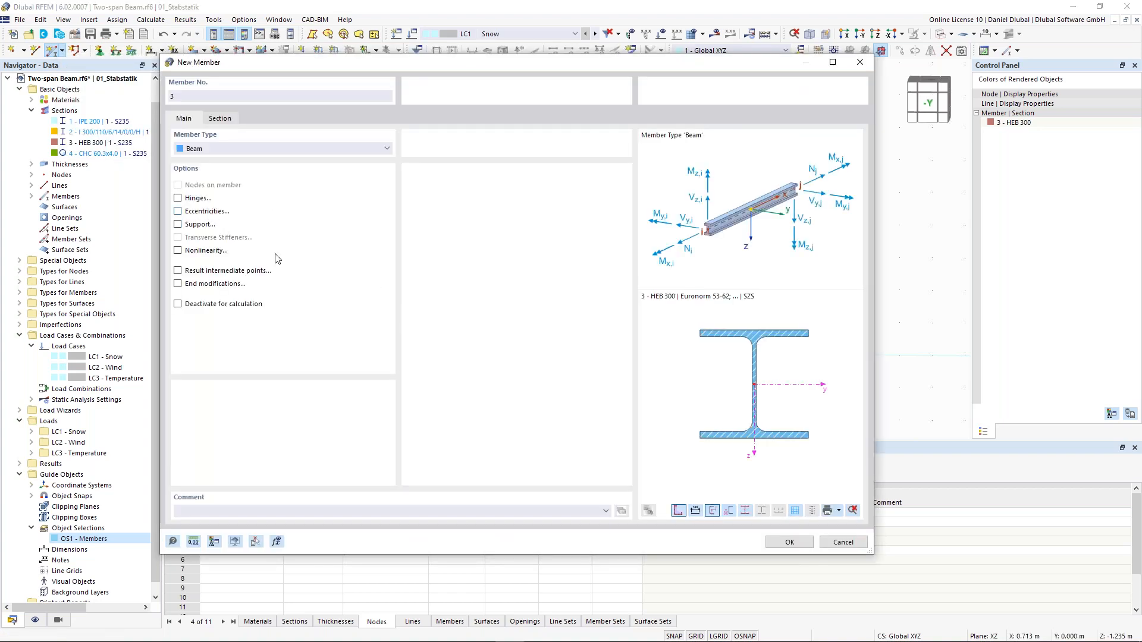
click(788, 542)
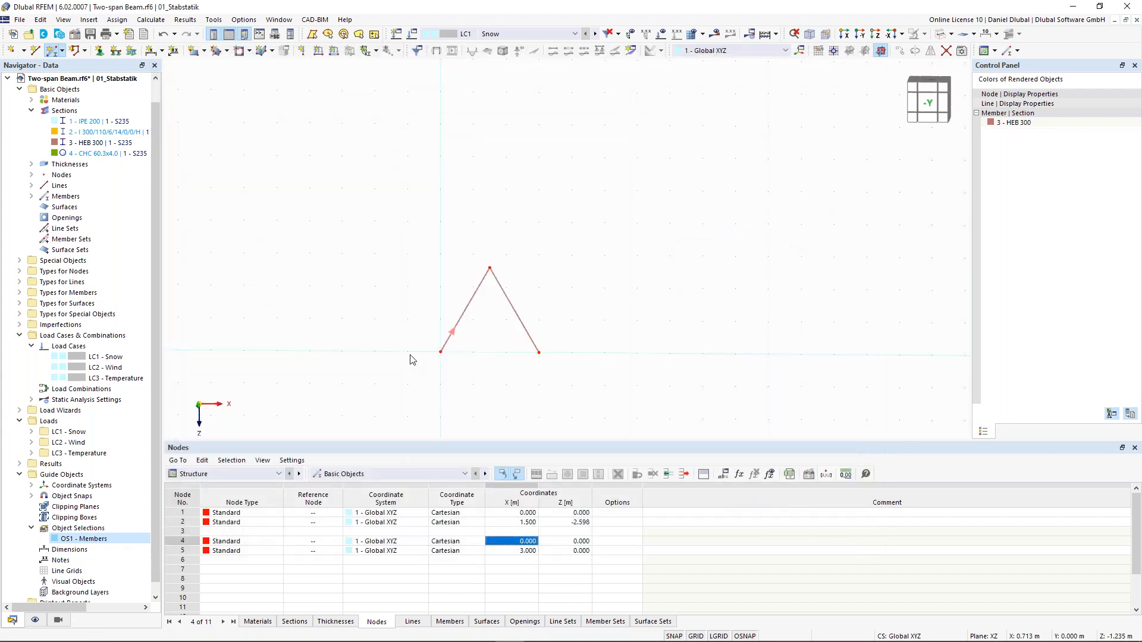
click(441, 352)
click(539, 352)
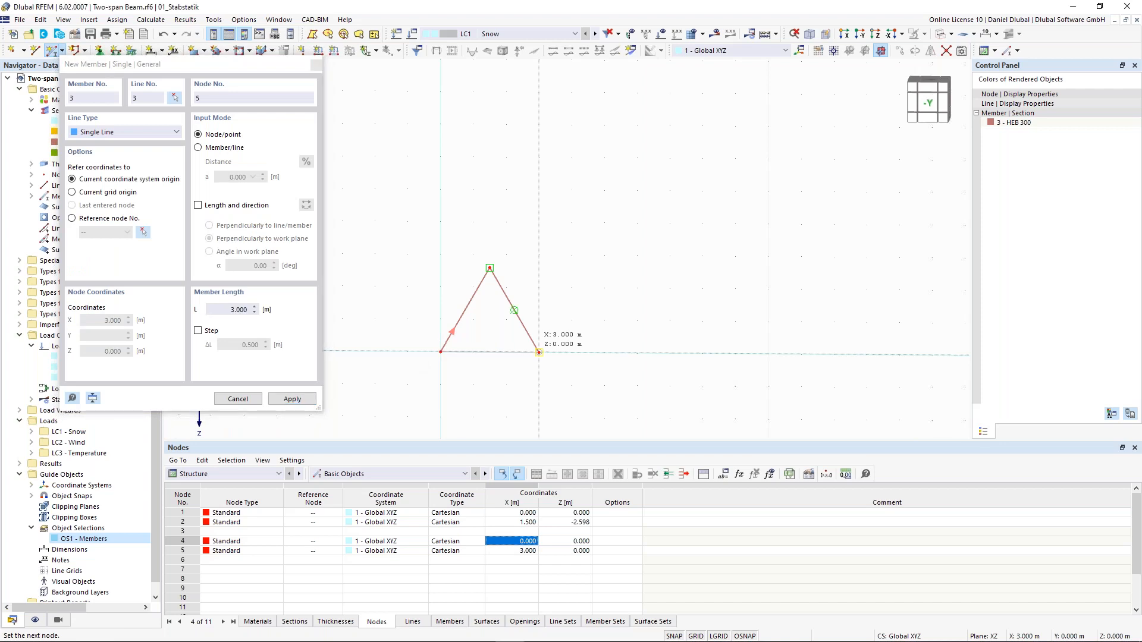
key(Escape)
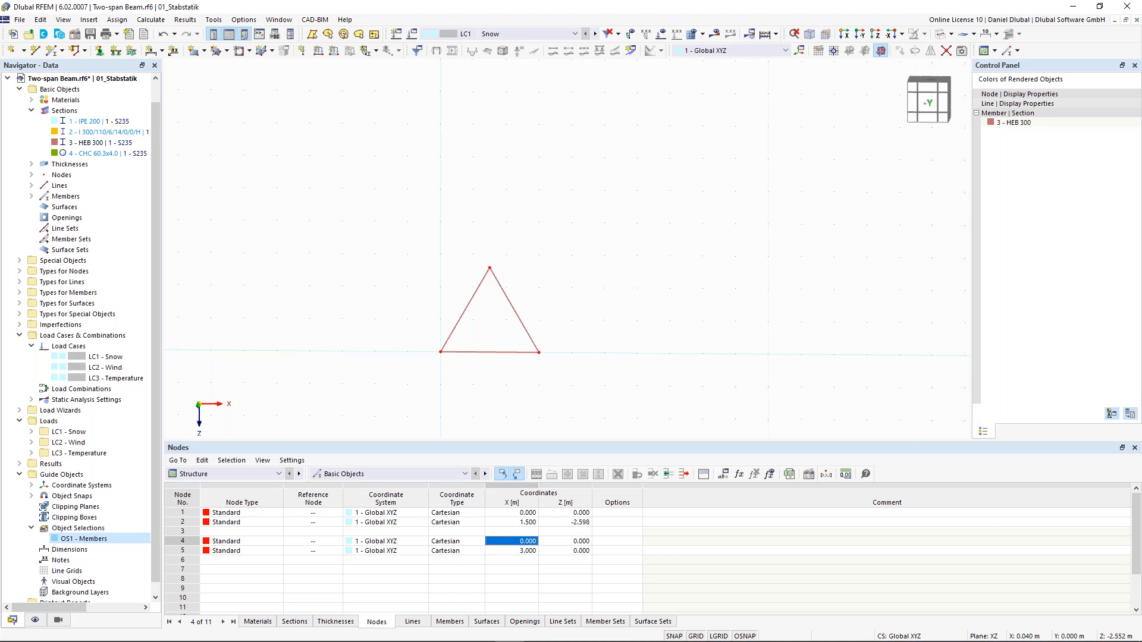
- Copy the triangle twice along X at 3 m spacing to form three adjacent triangles
drag(612, 392, 620, 410)
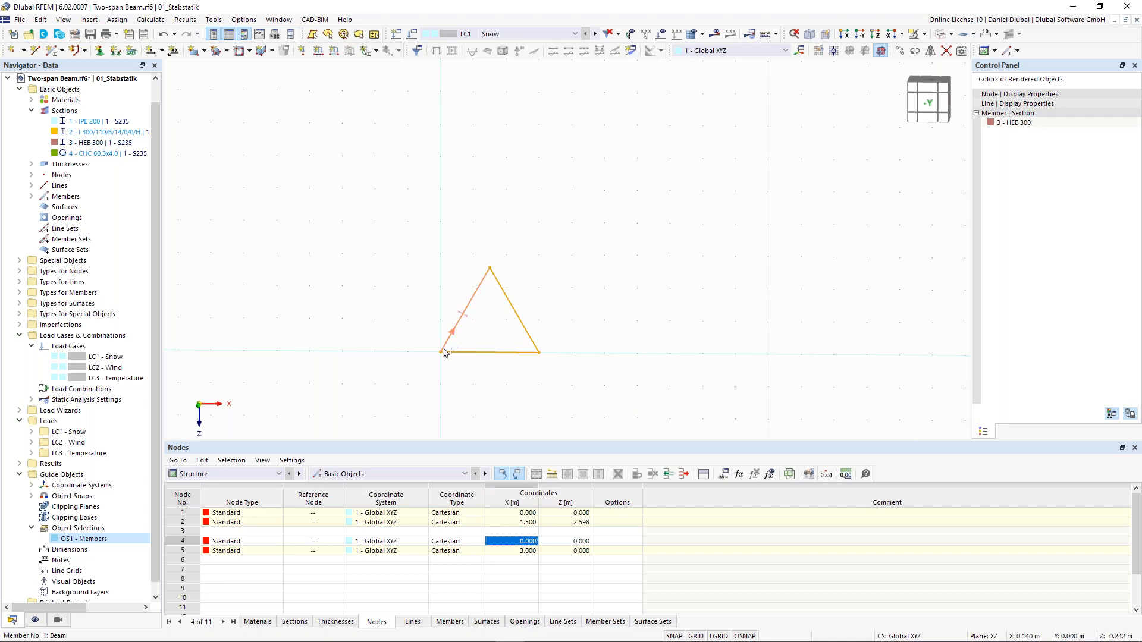
ctrl+drag(440, 355, 540, 350)
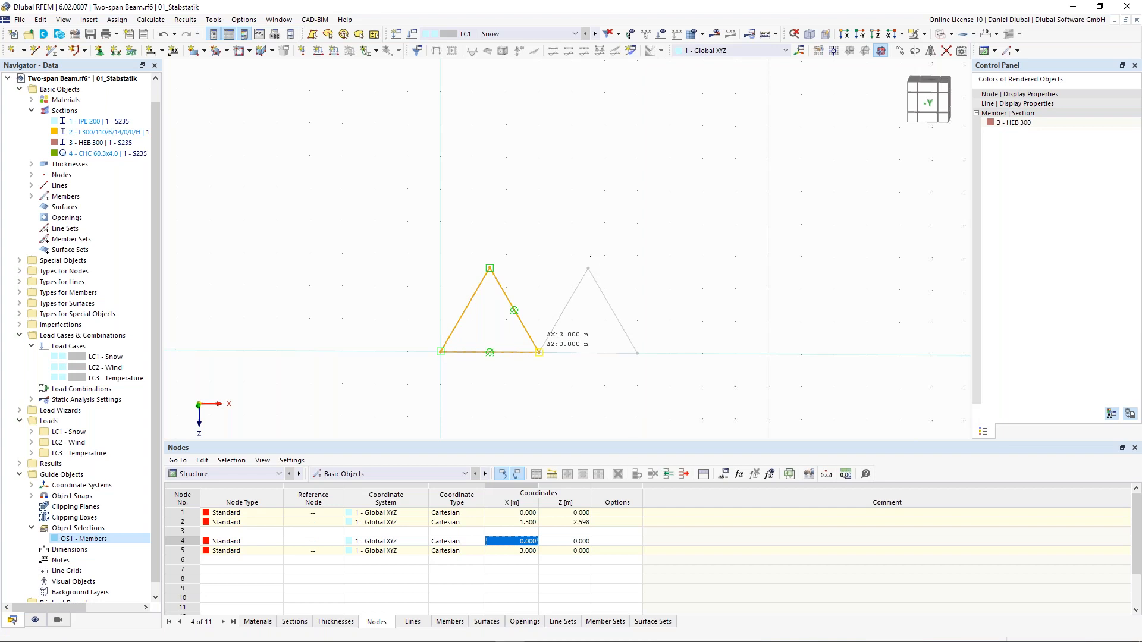
click(580, 249)
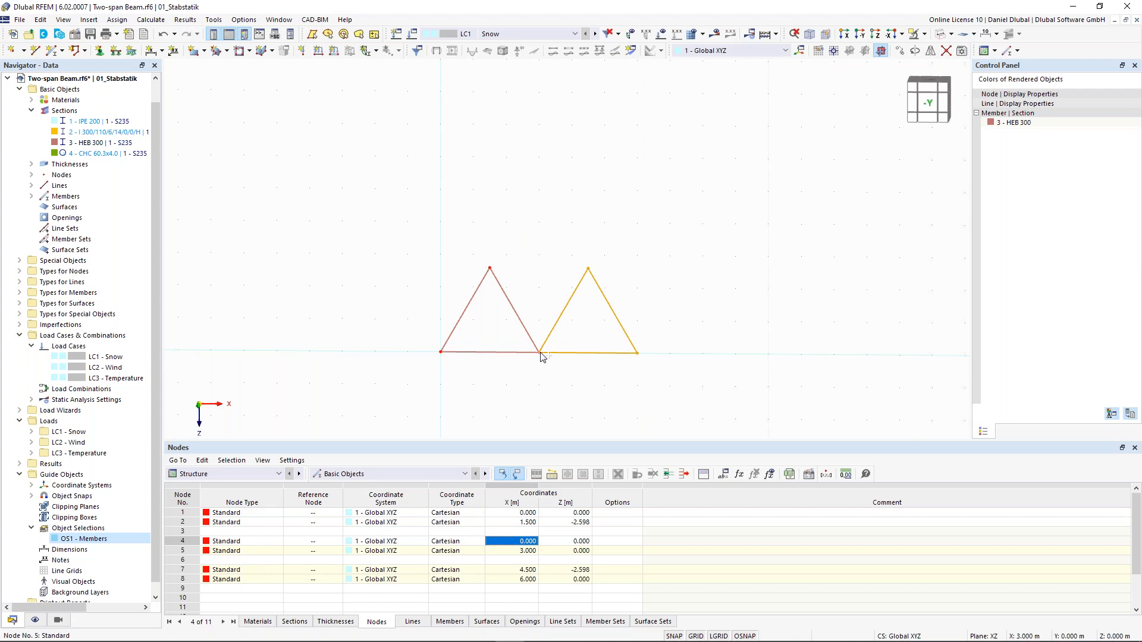
ctrl+drag(540, 352, 656, 234)
click(650, 225)
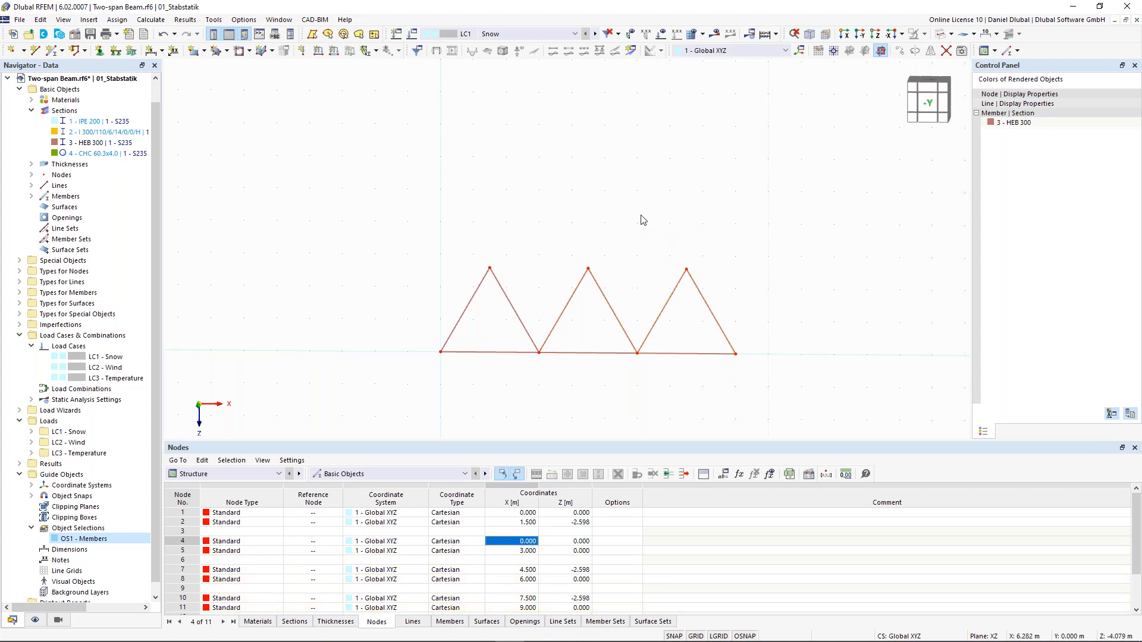
- Connect the three apex nodes with two top chord members that take their properties from member 1
scroll(641, 215, down, 1)
middle_drag(581, 216, 571, 211)
scroll(570, 210, up, 1)
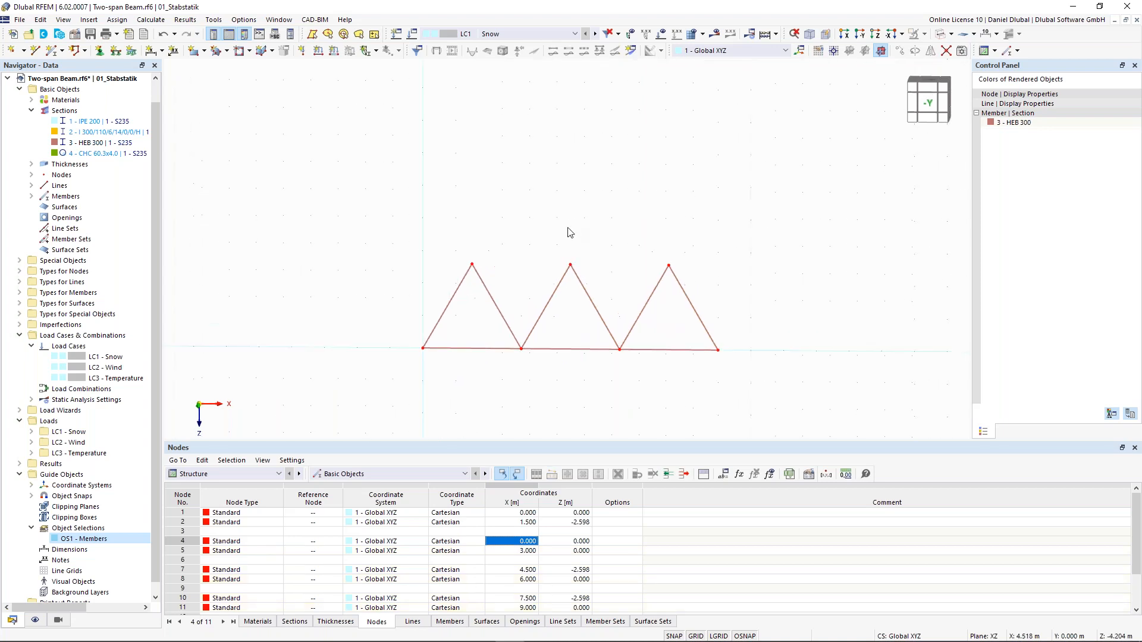
click(51, 52)
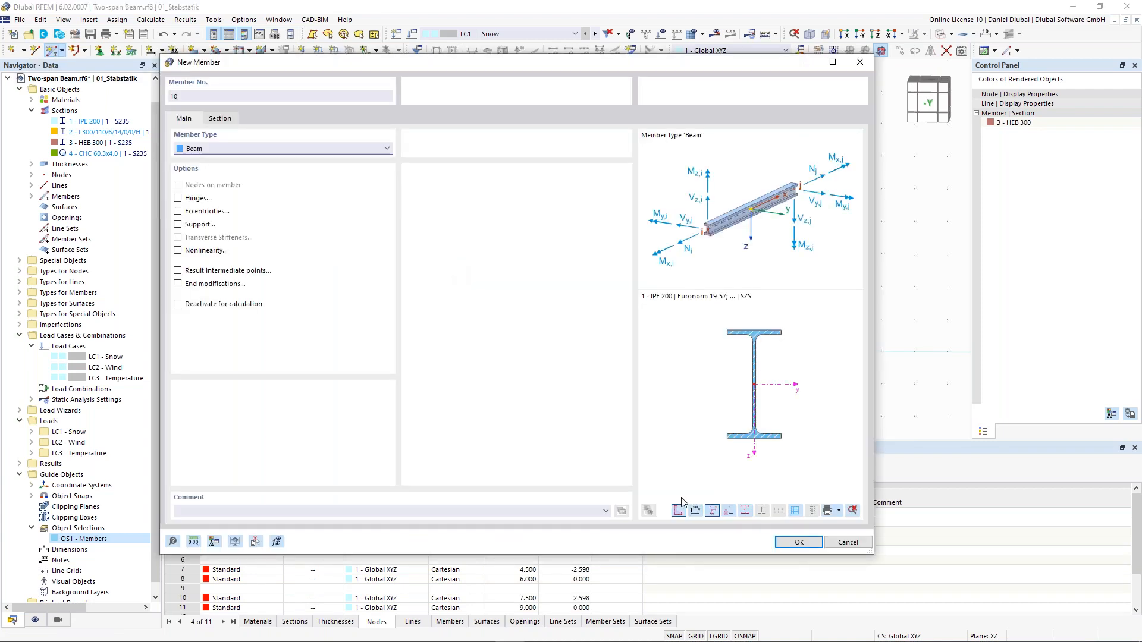
click(257, 542)
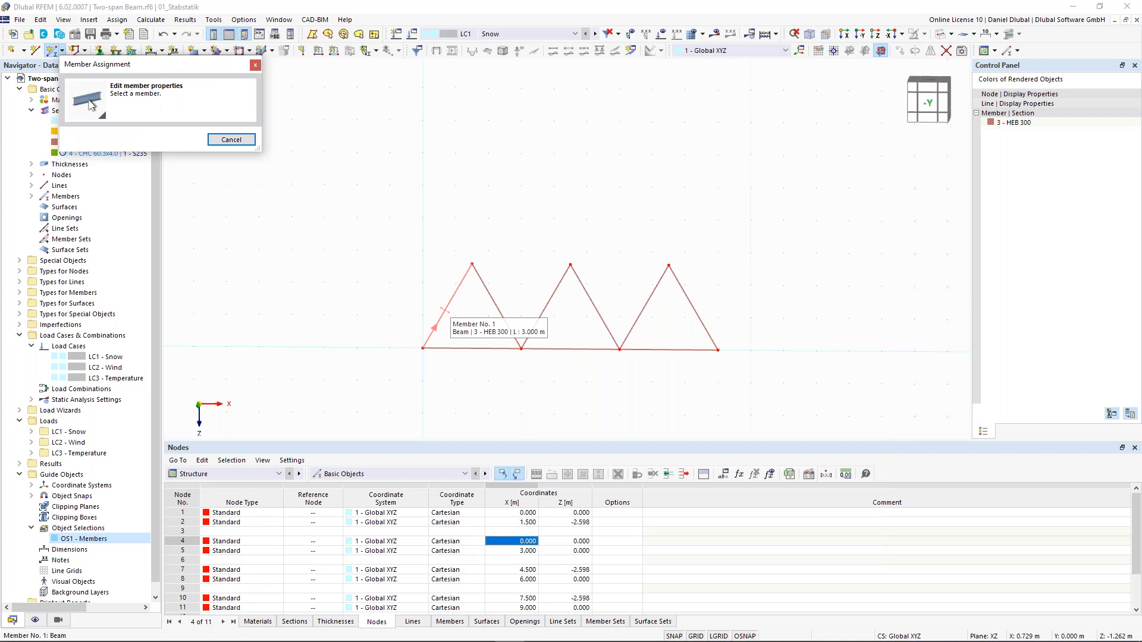
click(443, 309)
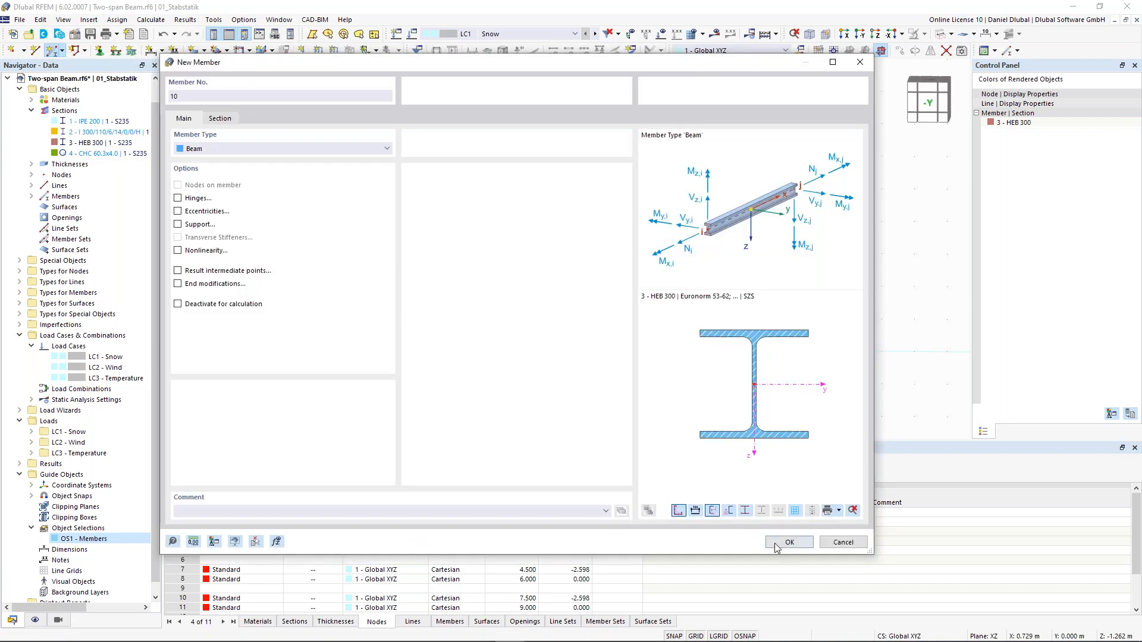
click(776, 548)
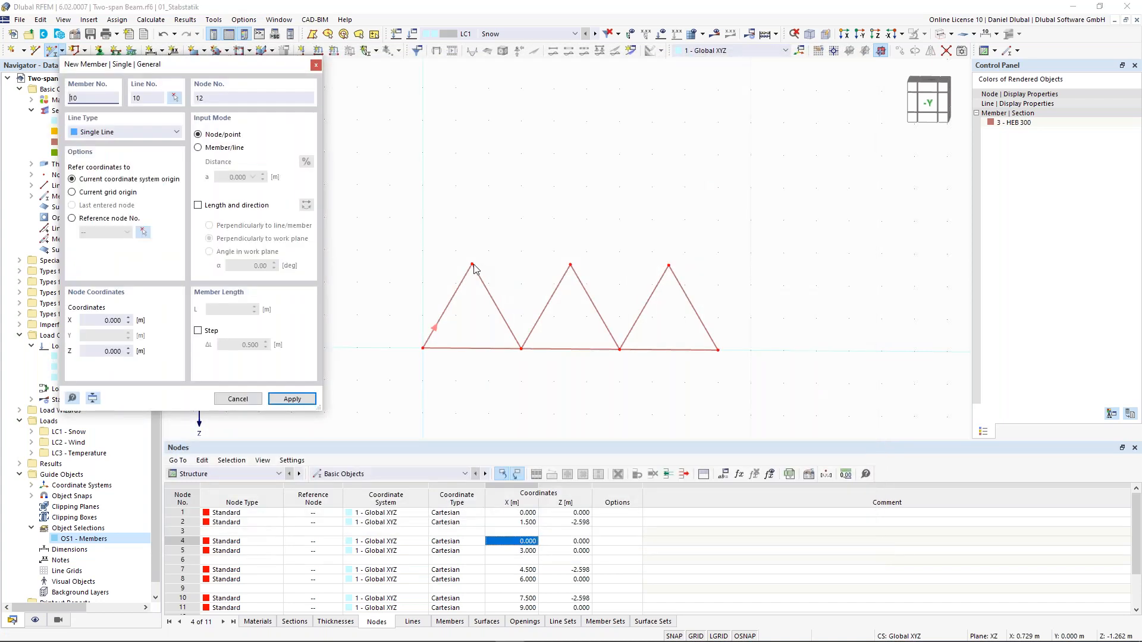
click(471, 264)
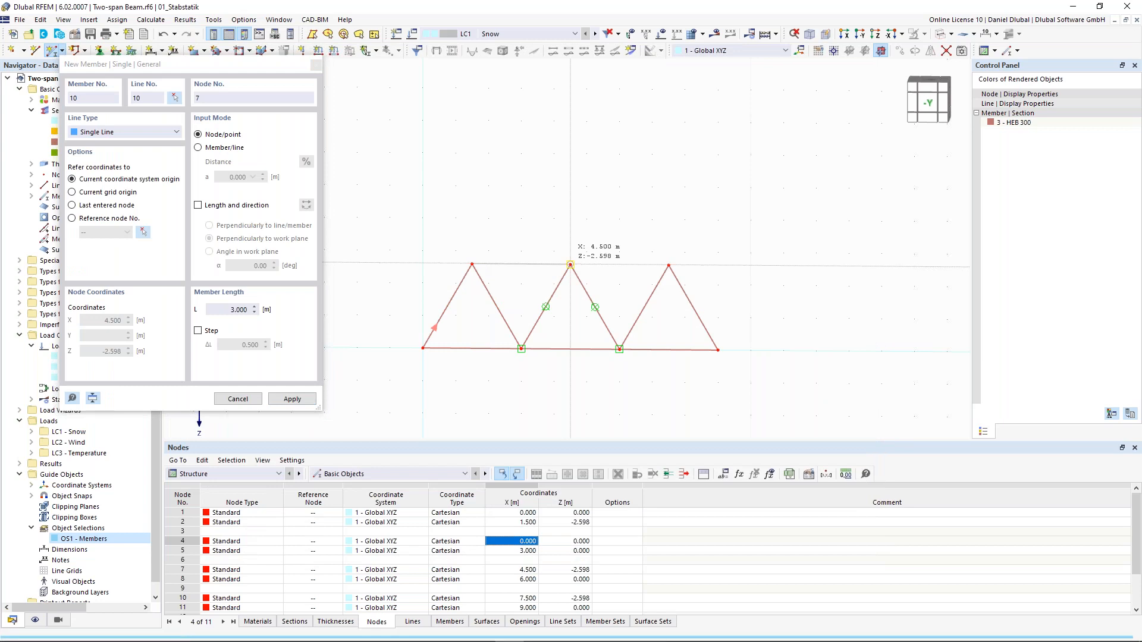
click(570, 264)
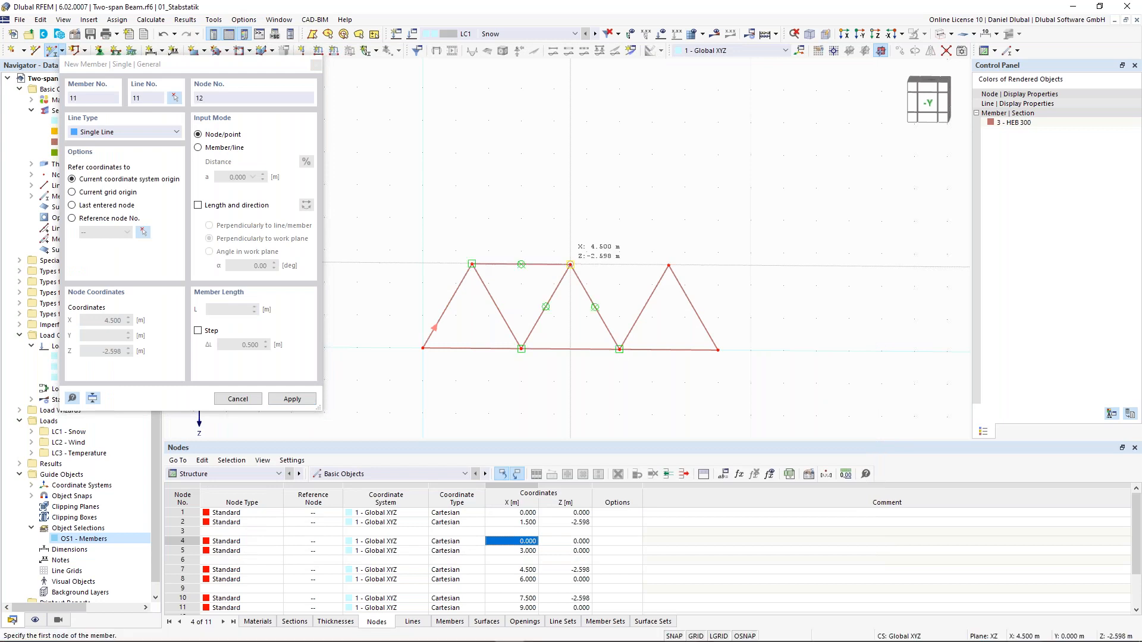
click(570, 264)
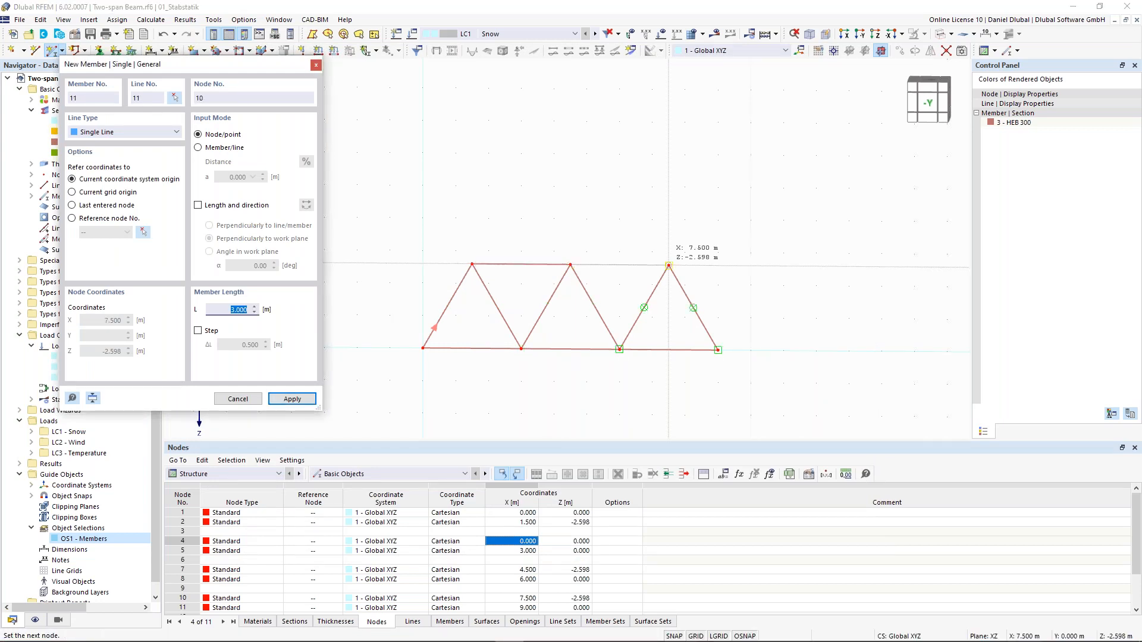
click(669, 265)
key(Escape)
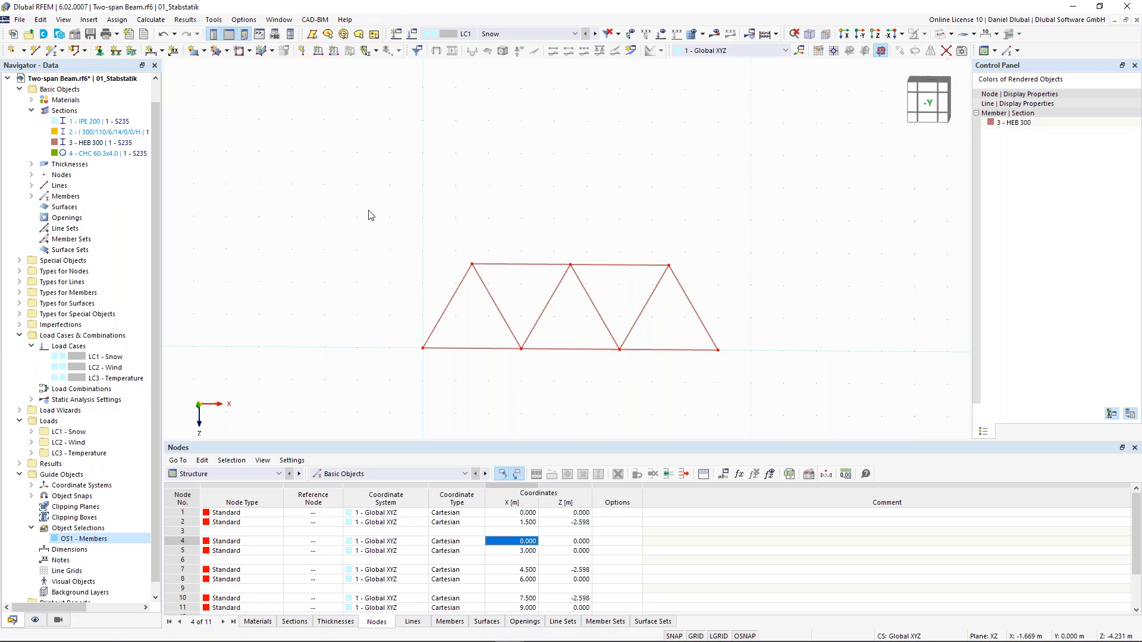
- Select all eleven members and change their member type to Truss (only N)
drag(342, 181, 692, 368)
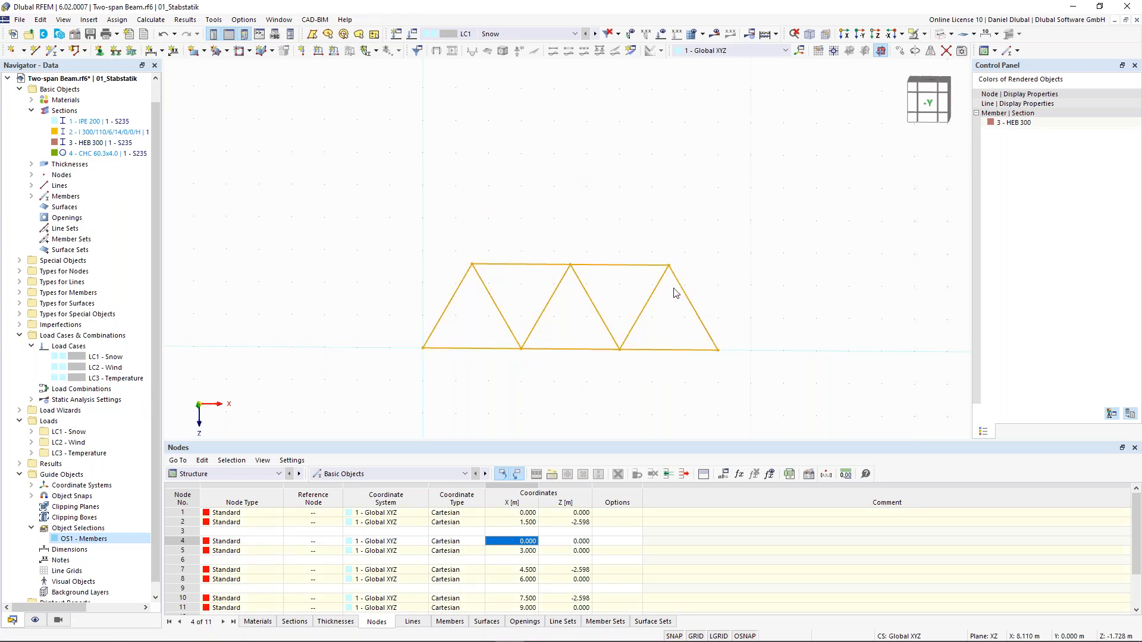
drag(347, 172, 775, 399)
double_click(642, 313)
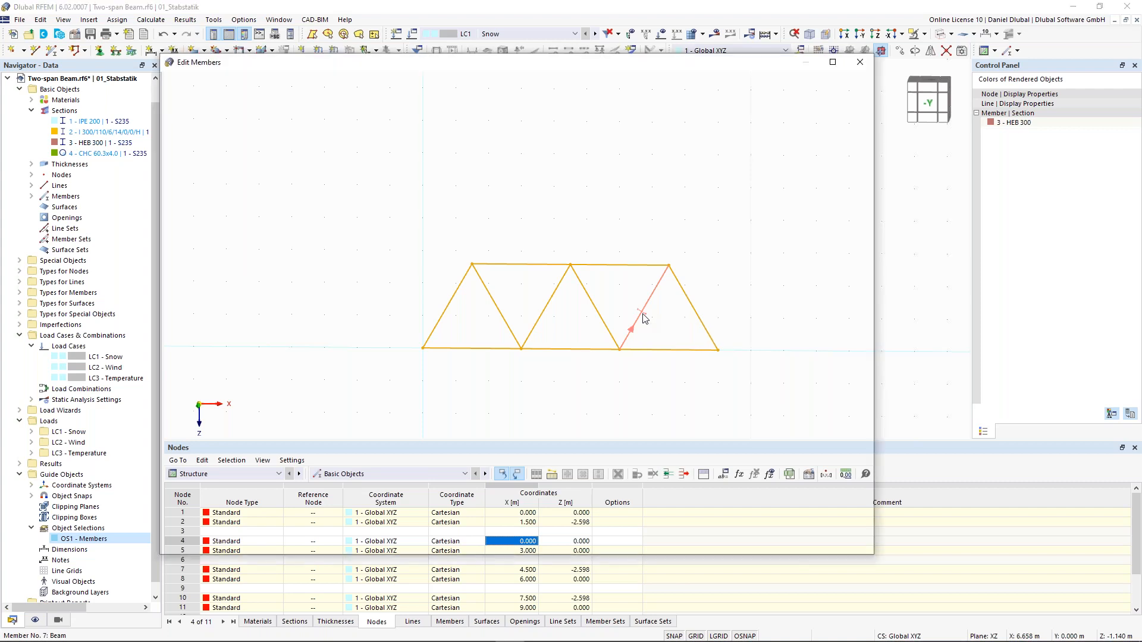
drag(405, 148, 570, 148)
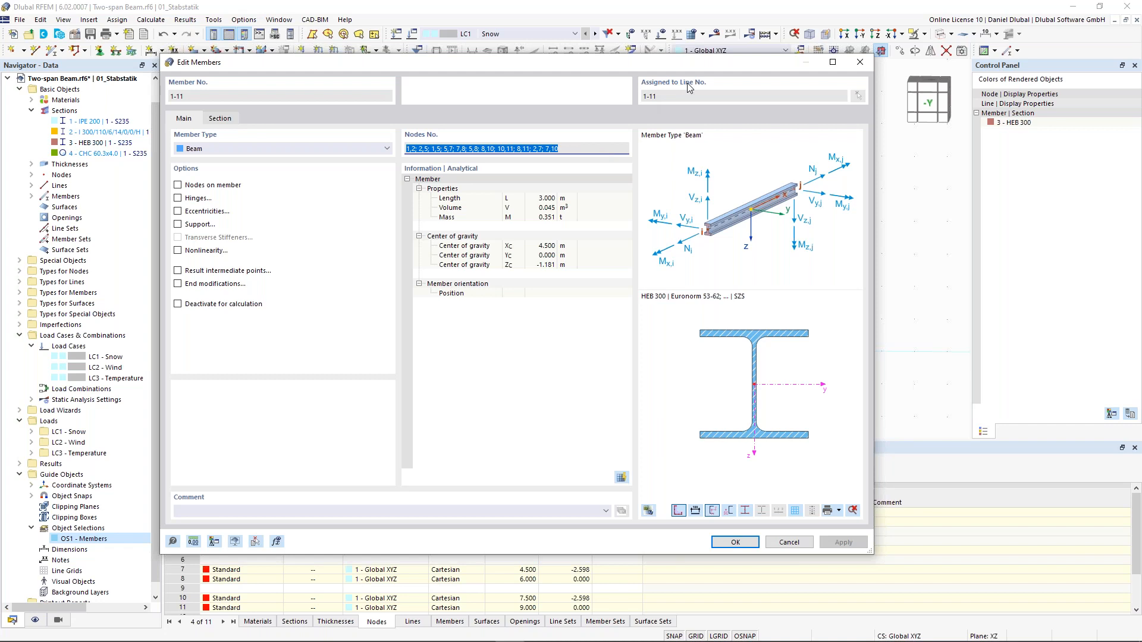
click(357, 149)
click(357, 194)
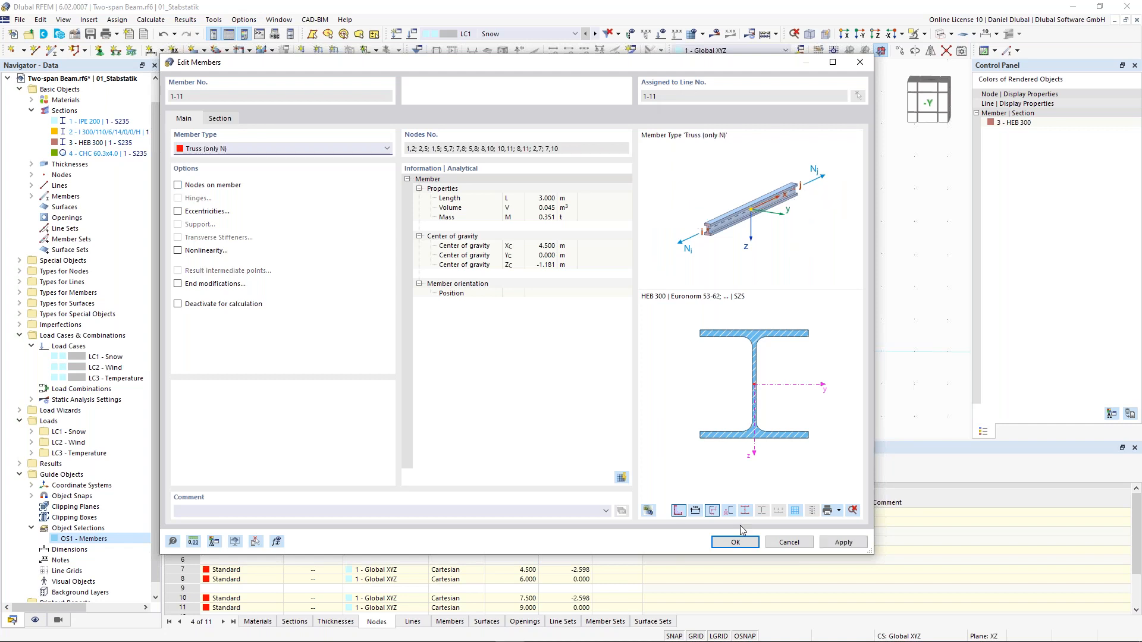
click(747, 546)
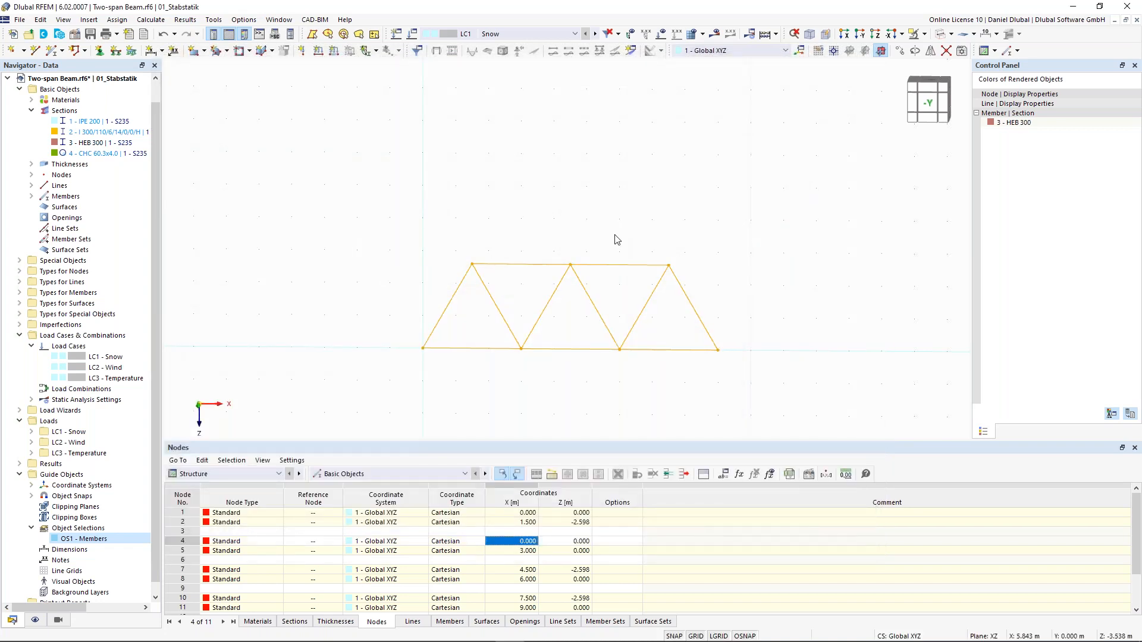
- Assign a hinged nodal support to node 1 at the start of the truss's lower chord
click(615, 235)
middle_drag(518, 214, 492, 222)
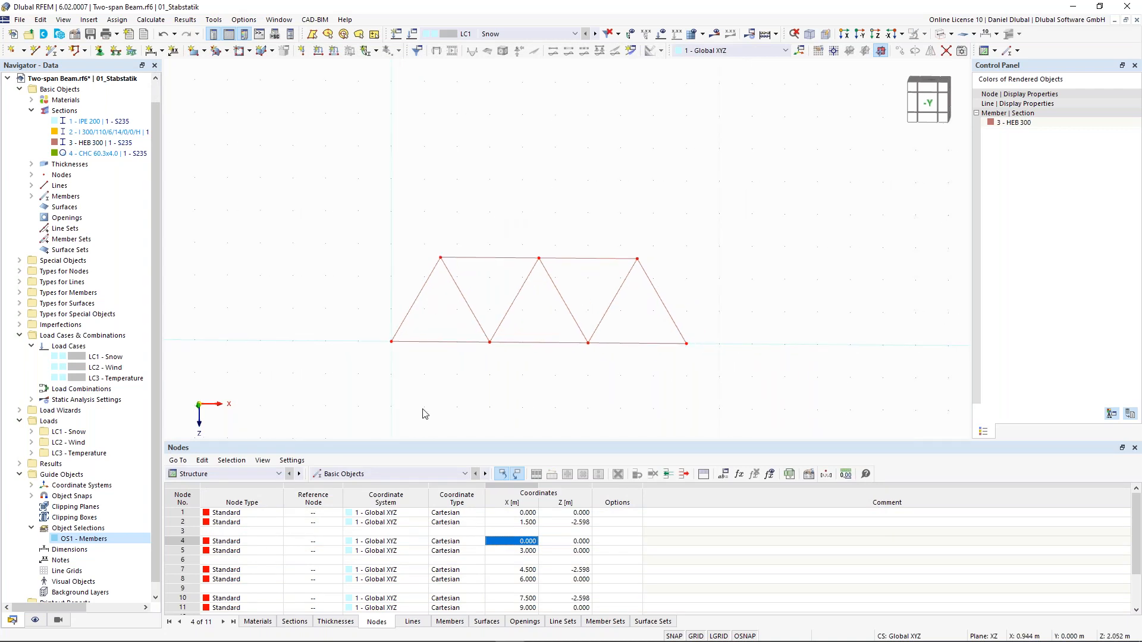
drag(359, 327, 412, 364)
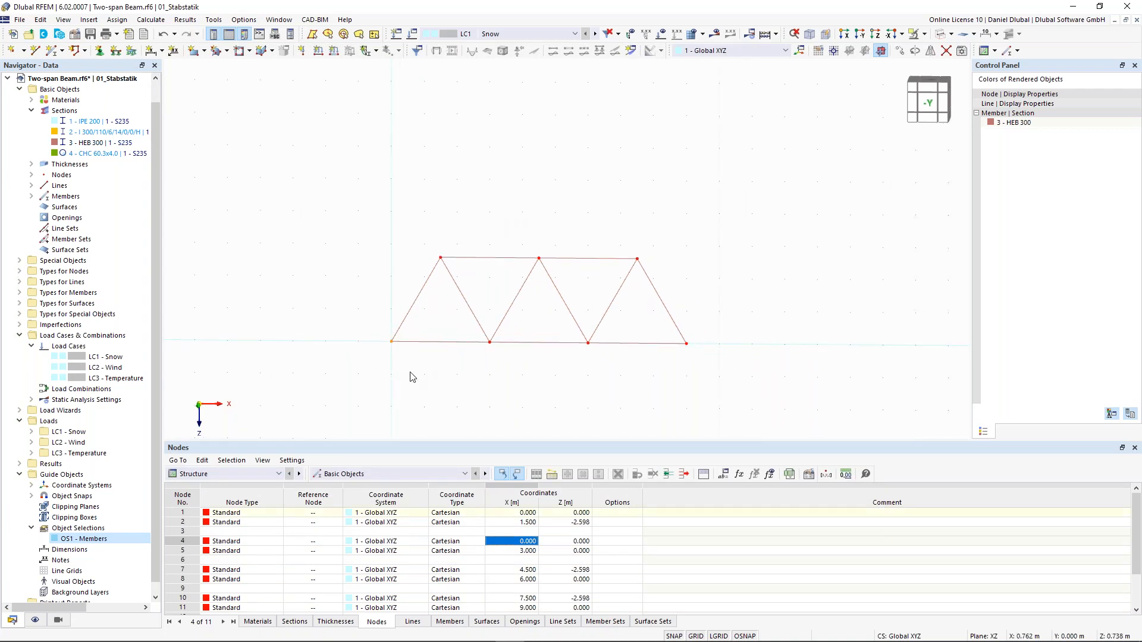
click(100, 51)
click(102, 55)
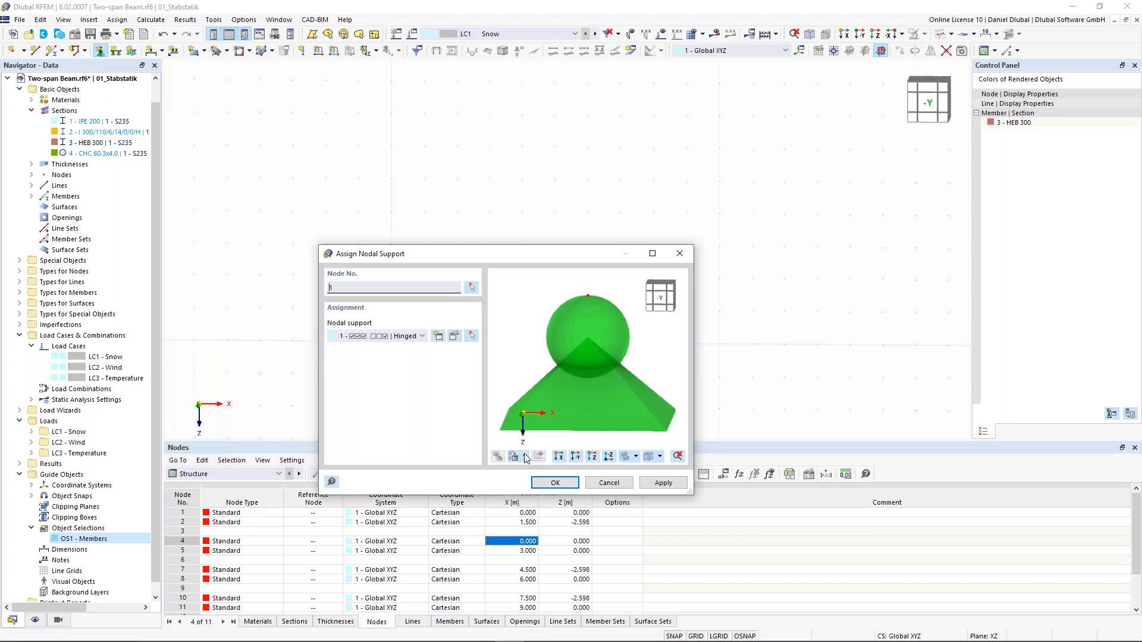
text(1)
key(Return)
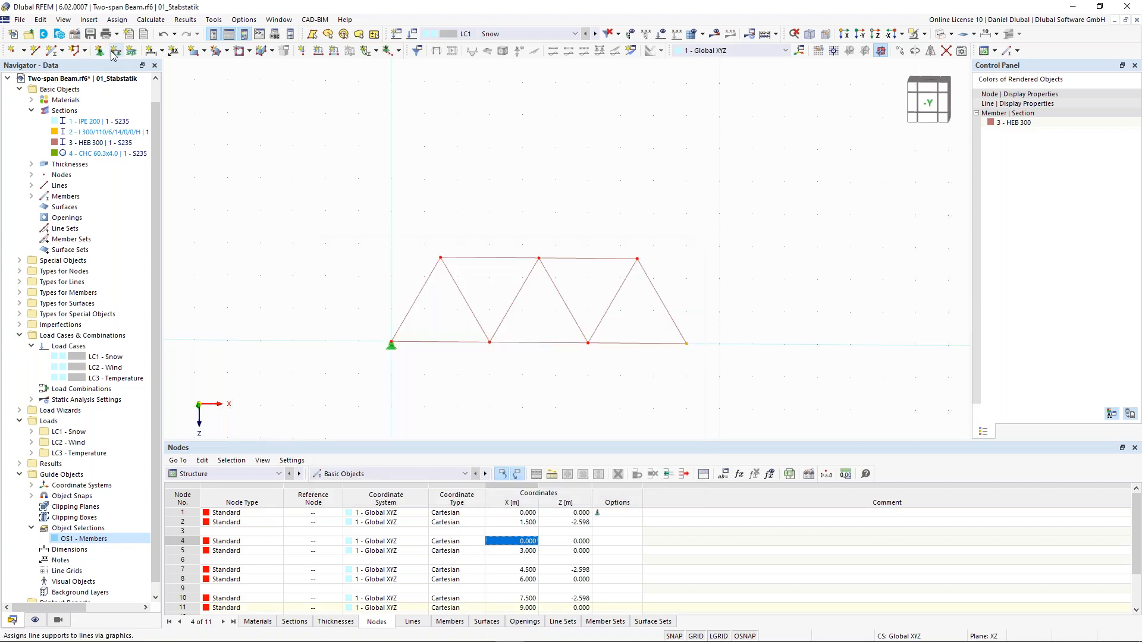
- Assign a roller support, free to slide in X, to the lower-chord end node at X 9.000 m
click(103, 52)
click(409, 337)
click(411, 383)
click(553, 483)
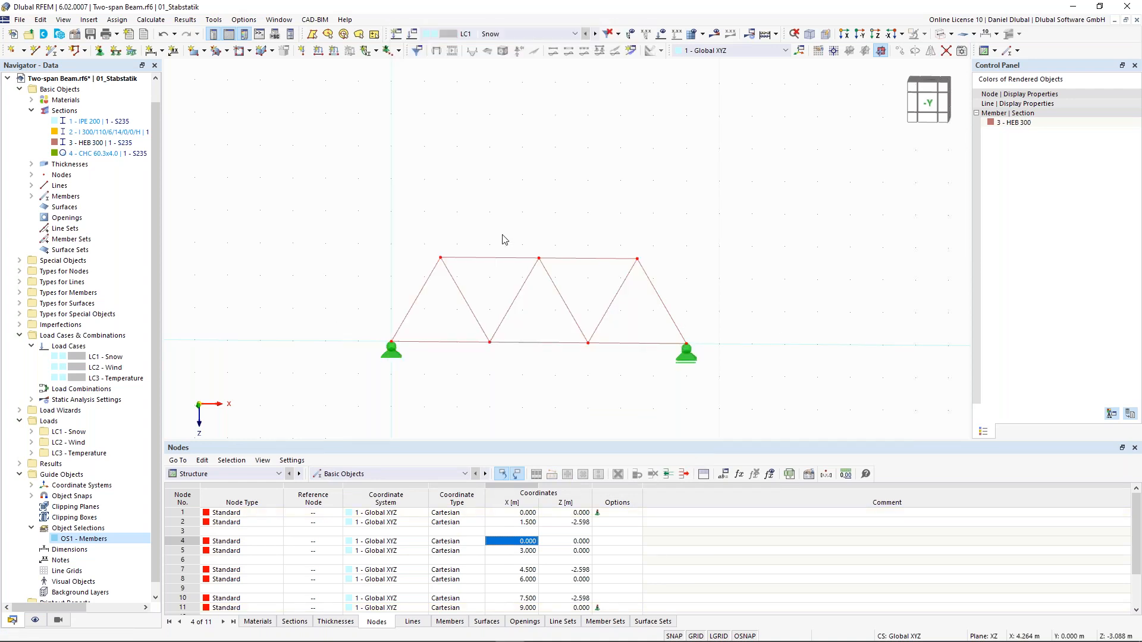
- Create a 10 kN nodal load in Z on upper-chord nodes 2 and 7 in load case LC1 - Snow
drag(421, 215, 466, 273)
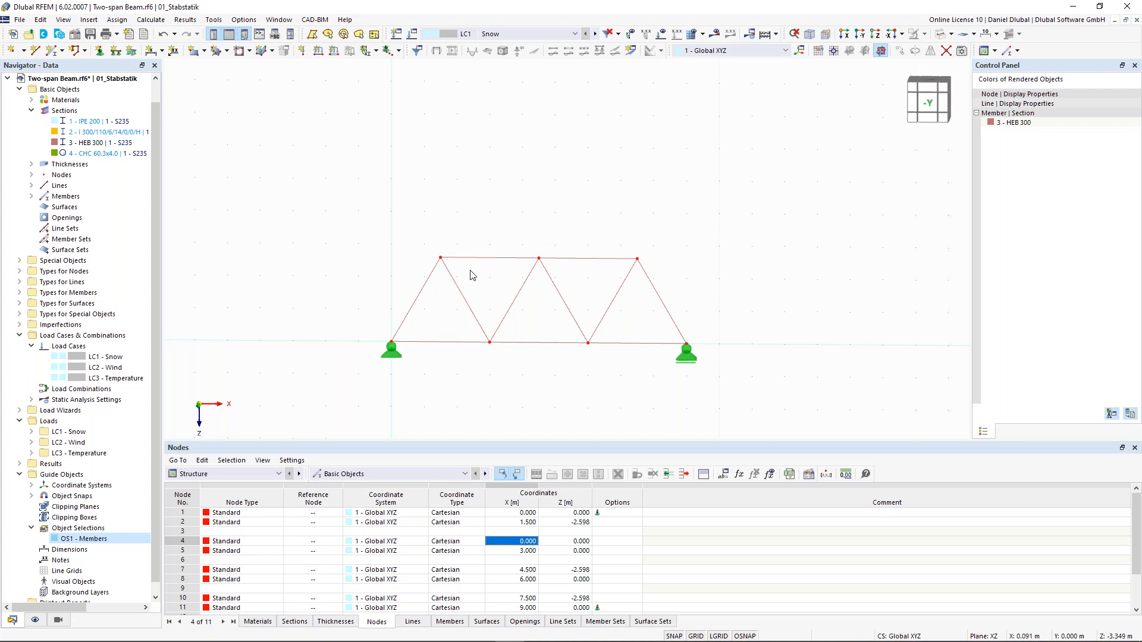
click(301, 50)
click(503, 248)
text(10)
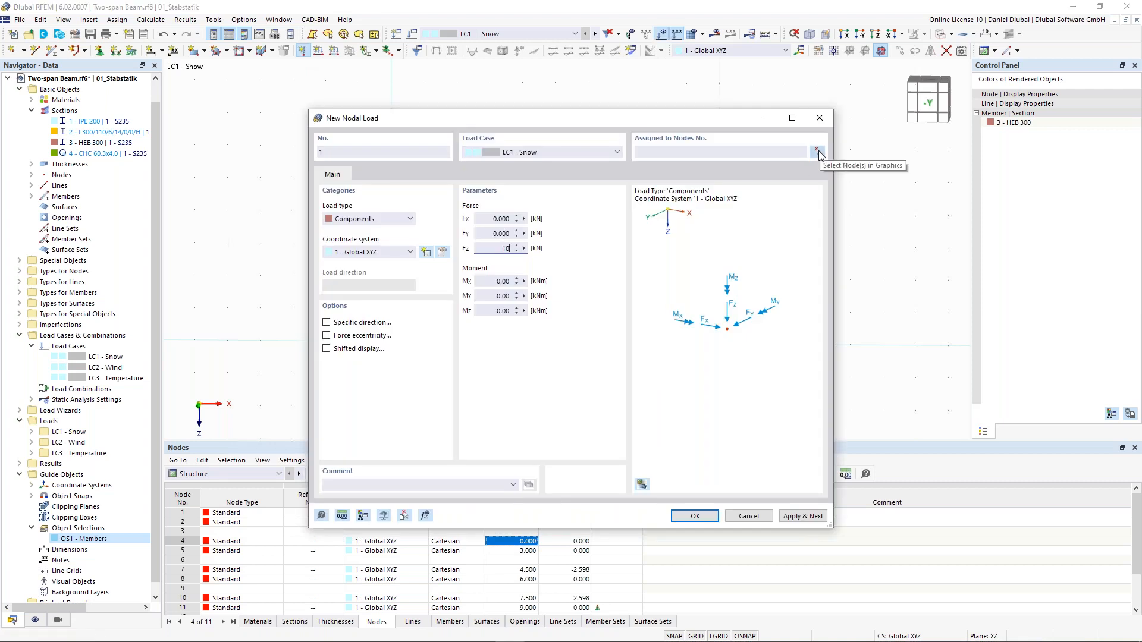
click(819, 154)
drag(429, 227, 565, 281)
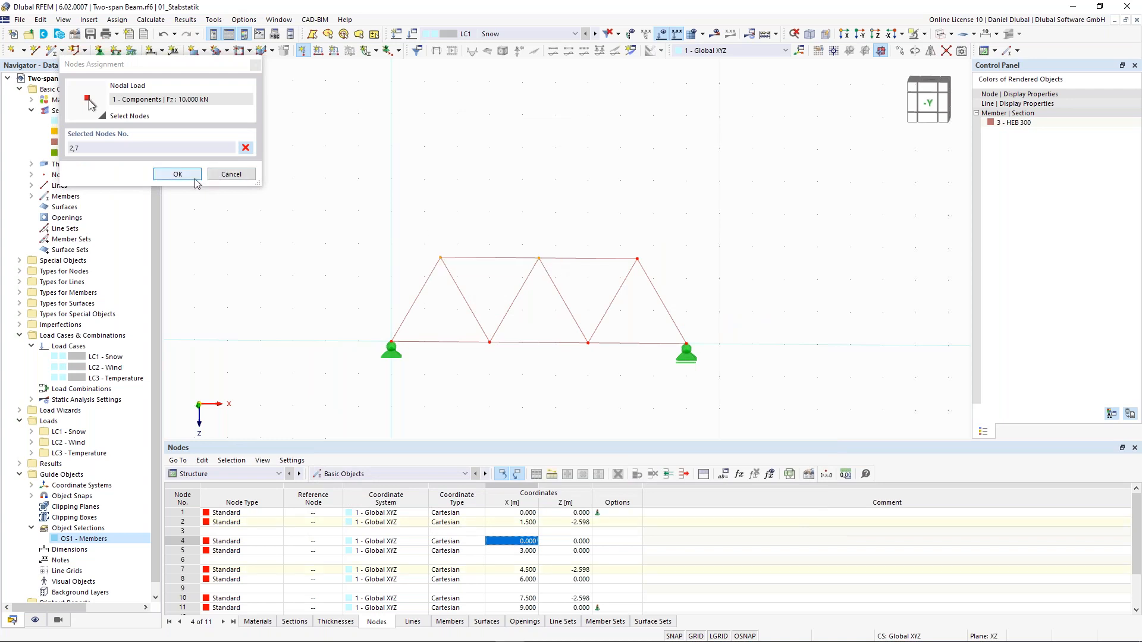
click(177, 173)
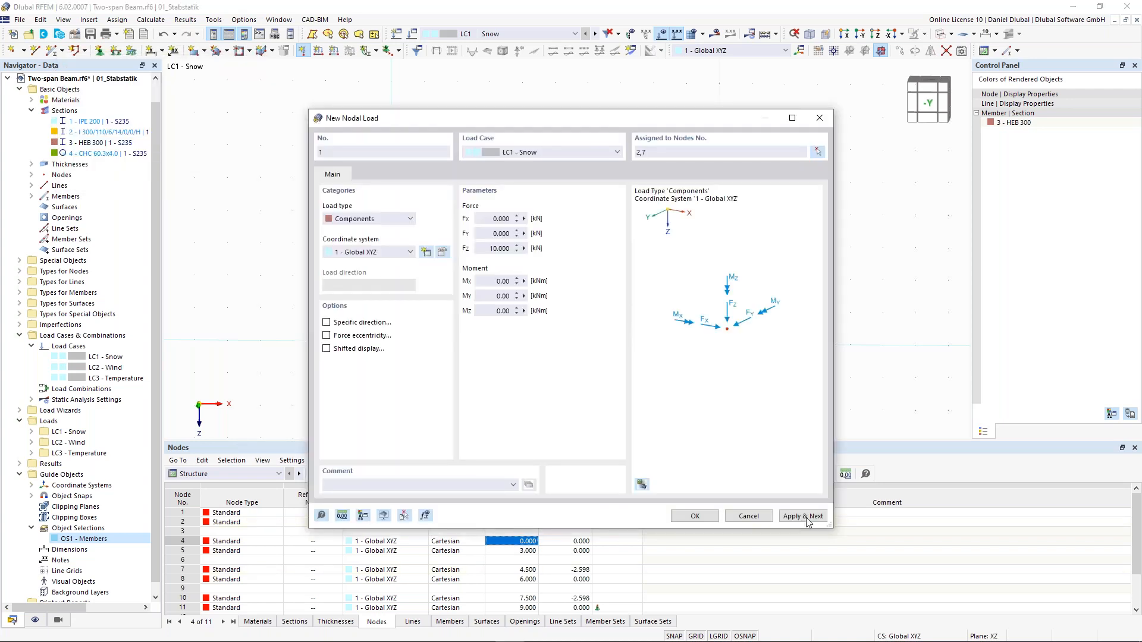
click(803, 516)
- Add a 20 kN nodal load in Z on the third upper-chord node, at X 7.500 m, in LC1
text(20)
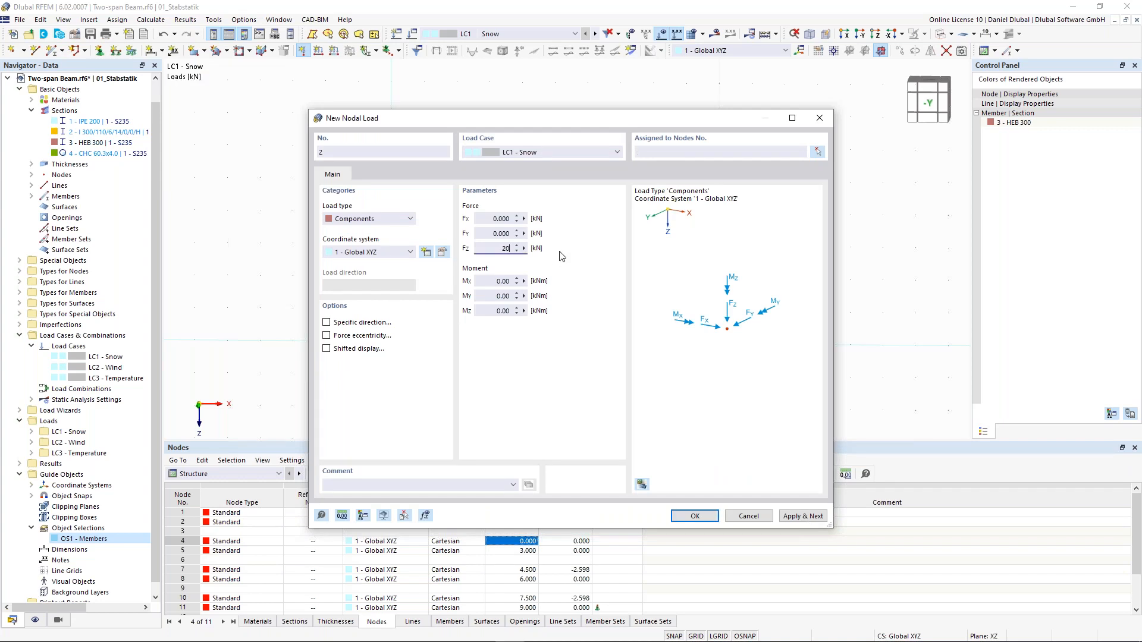
key(Return)
click(818, 152)
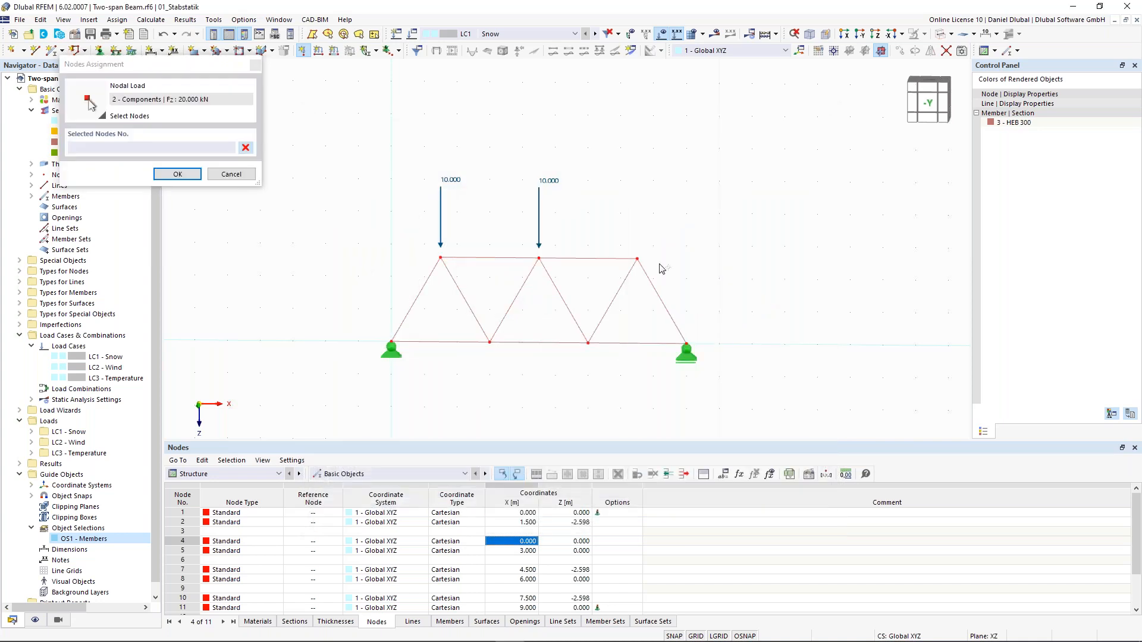
click(637, 259)
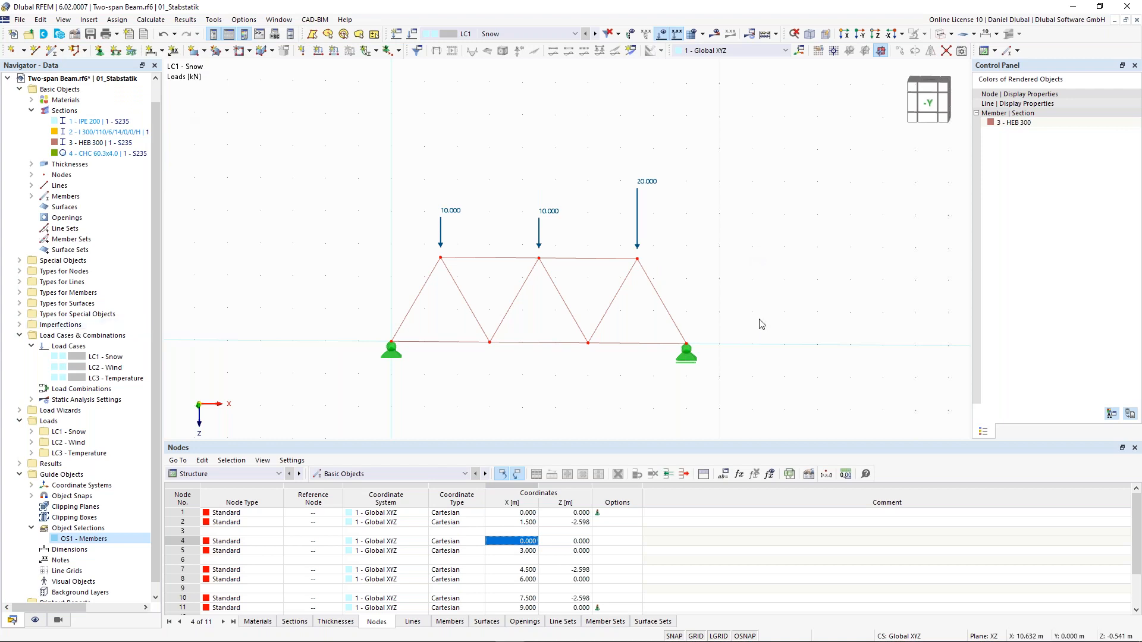
- Calculate LC1 - Snow and display the members' axial forces N
click(716, 34)
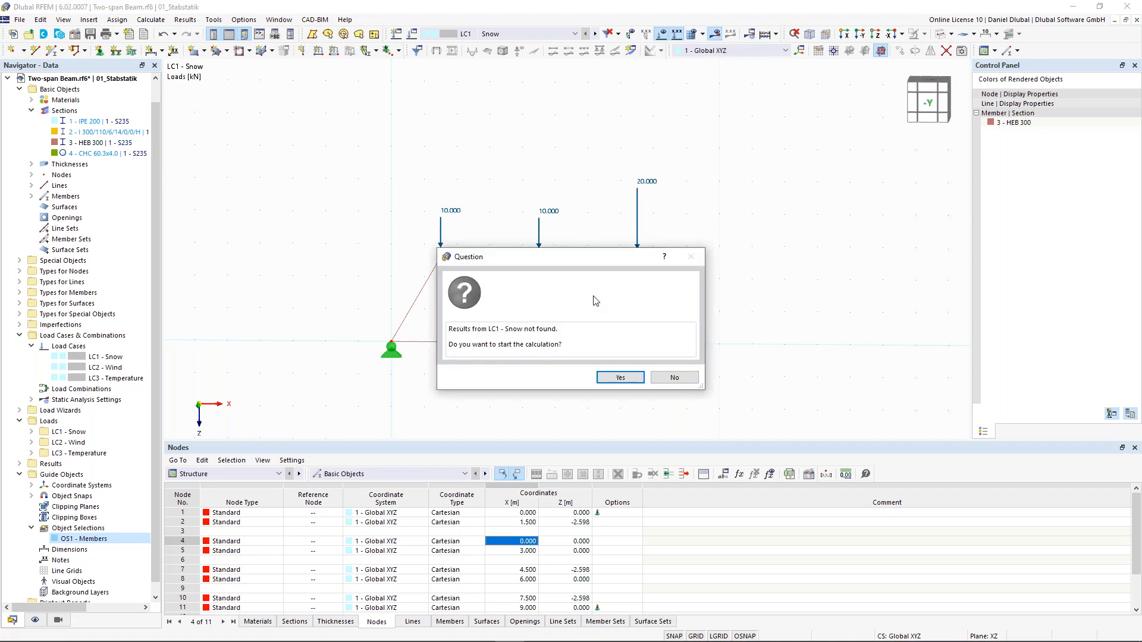
click(620, 378)
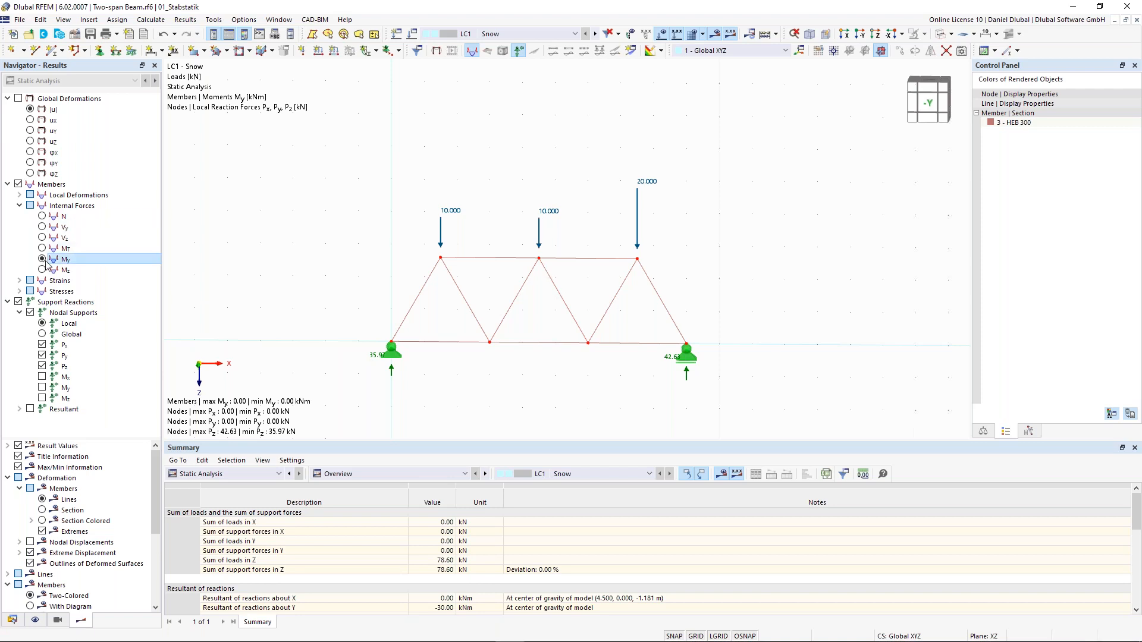
scroll(606, 326, up, 3)
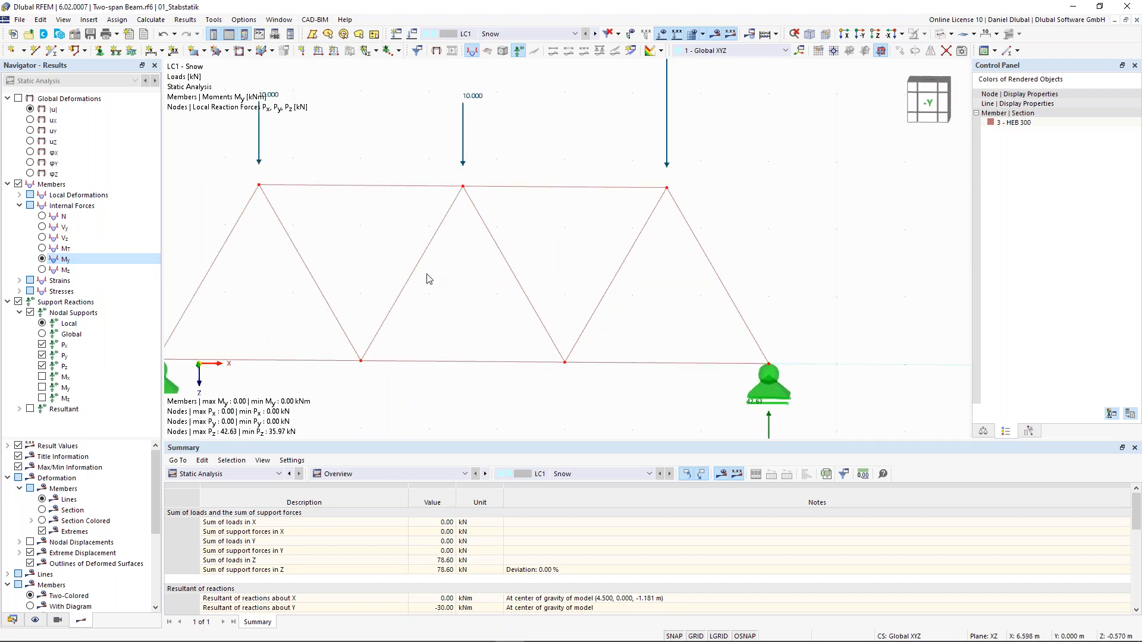
click(42, 216)
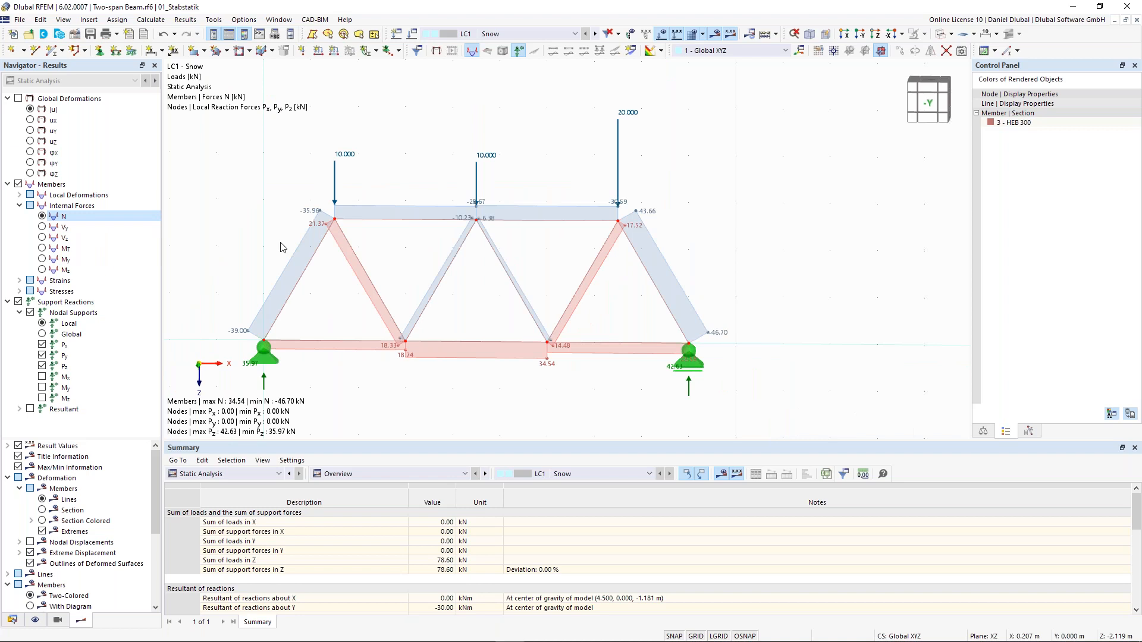
- Inspect the member type and section of member 1, the first inclined end member, without changing its properties
double_click(319, 246)
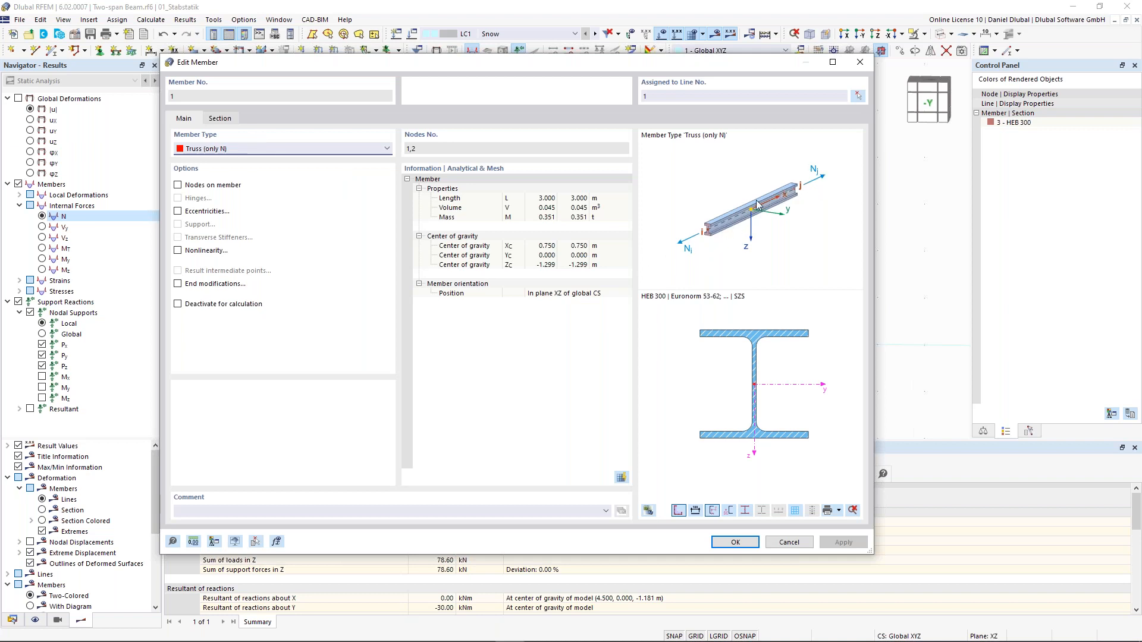
click(224, 123)
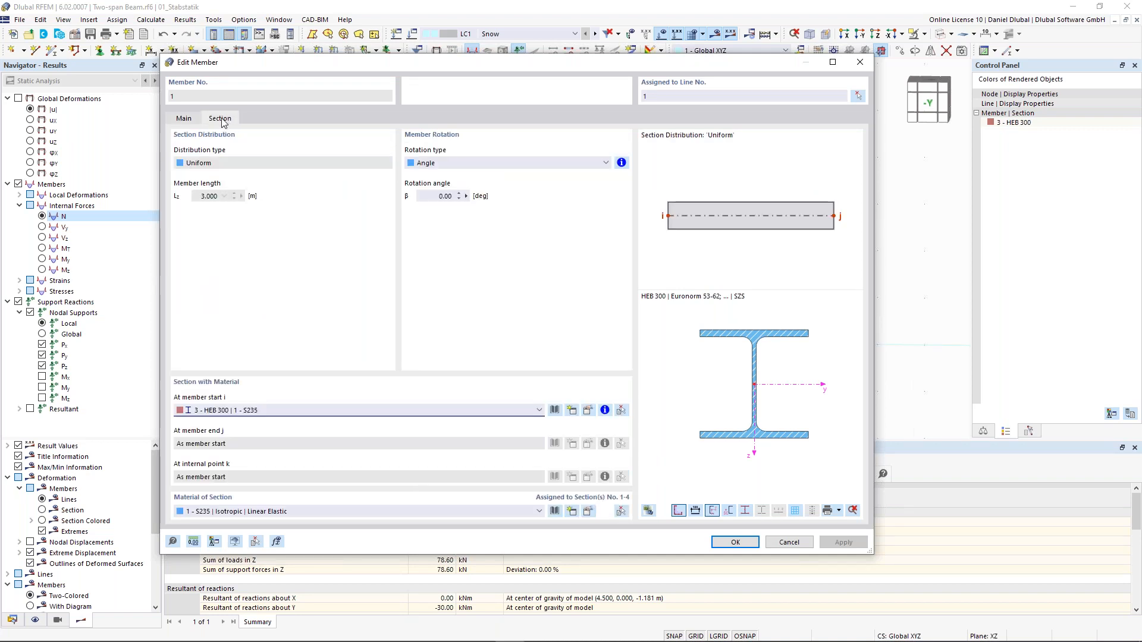
click(186, 122)
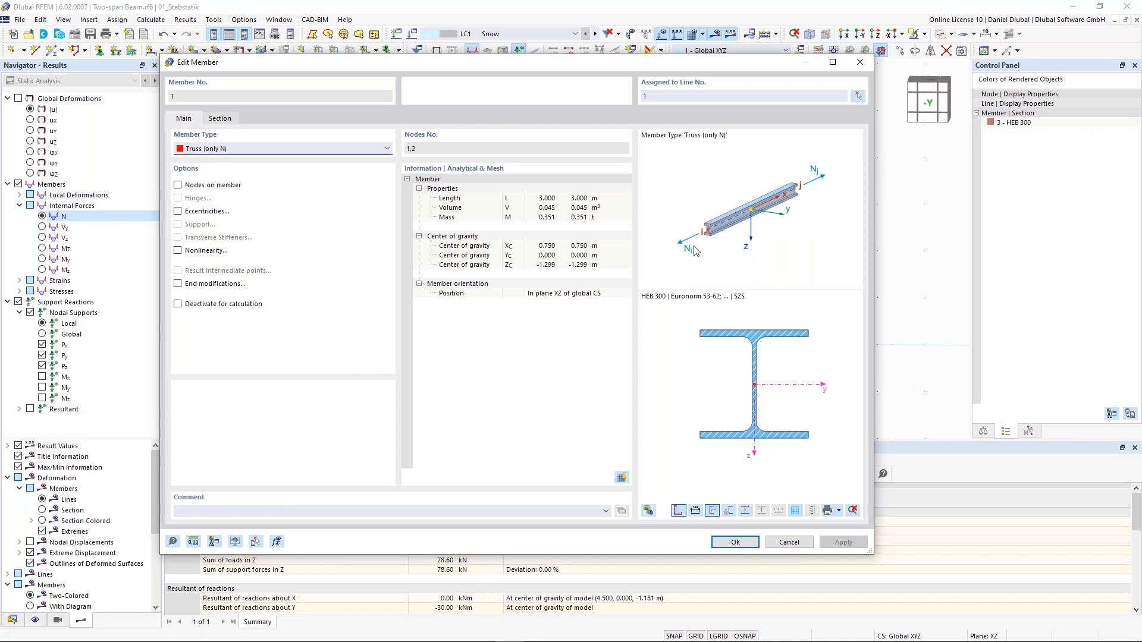
click(859, 62)
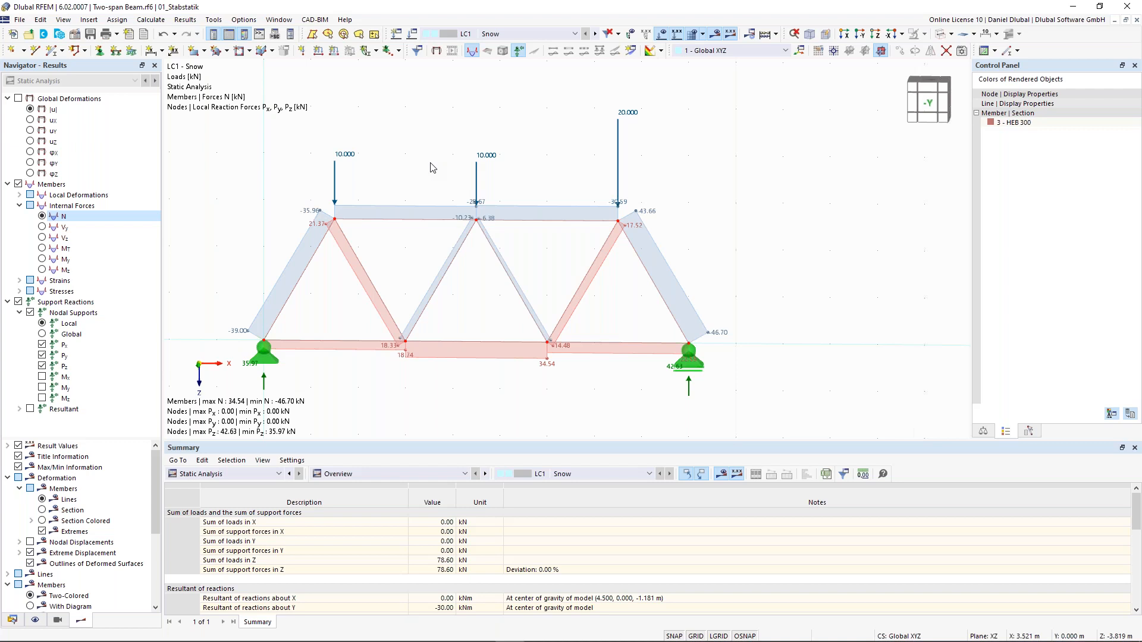
- Add a vertical truss member at X 1.500 m between lower chord and first upper node, adopting member 1's Truss (only N) type and HEB 300 section
scroll(523, 171, down, 1)
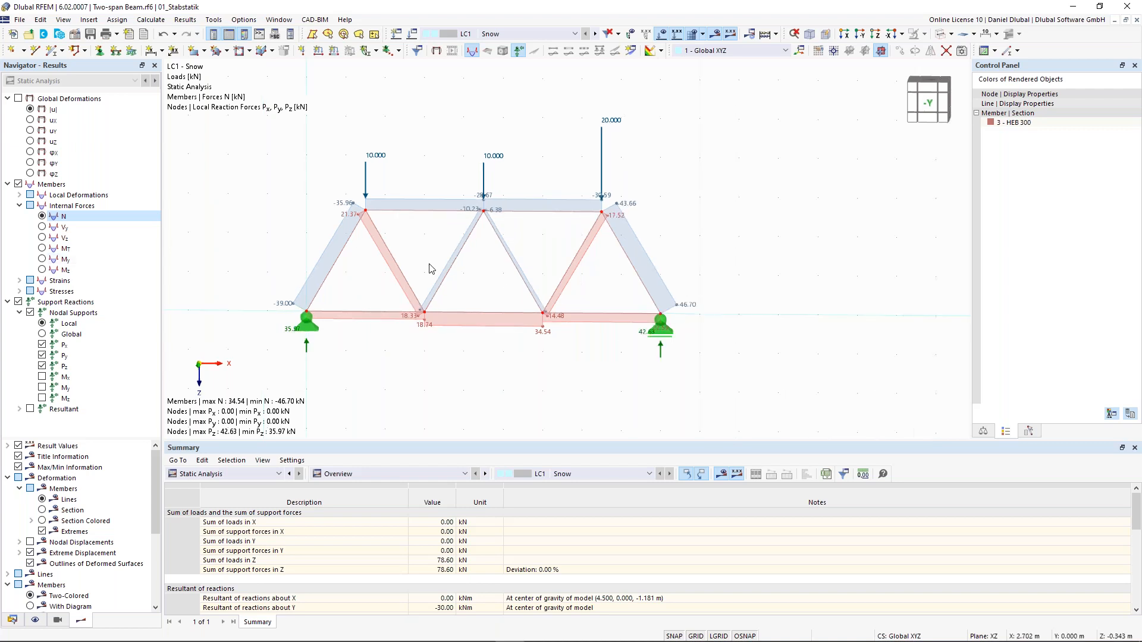
middle_drag(435, 246, 448, 266)
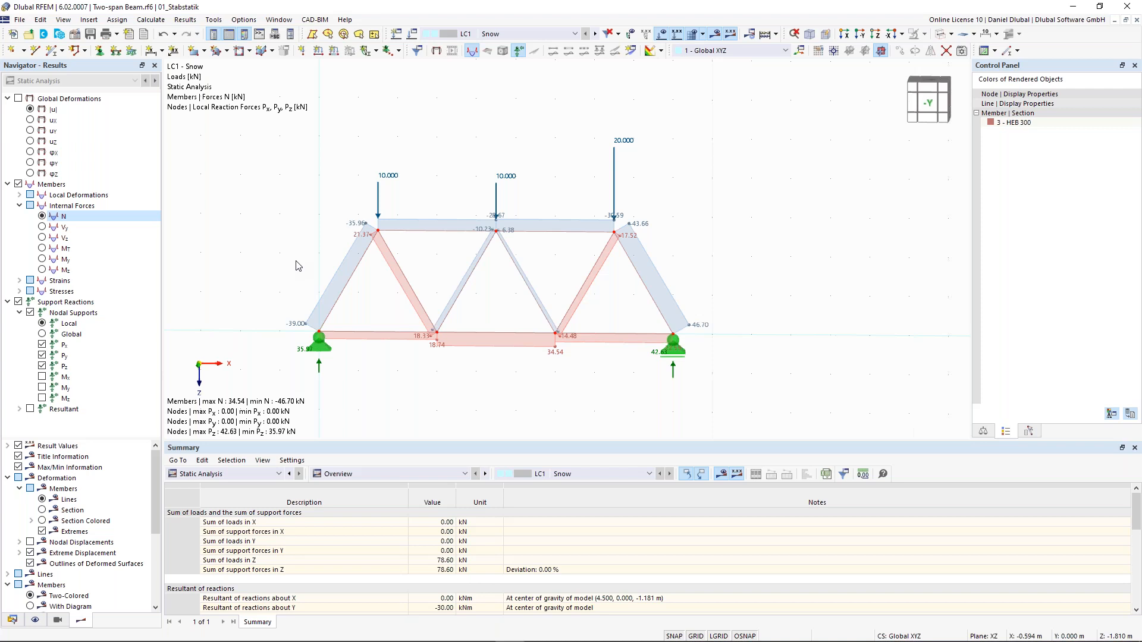
click(54, 52)
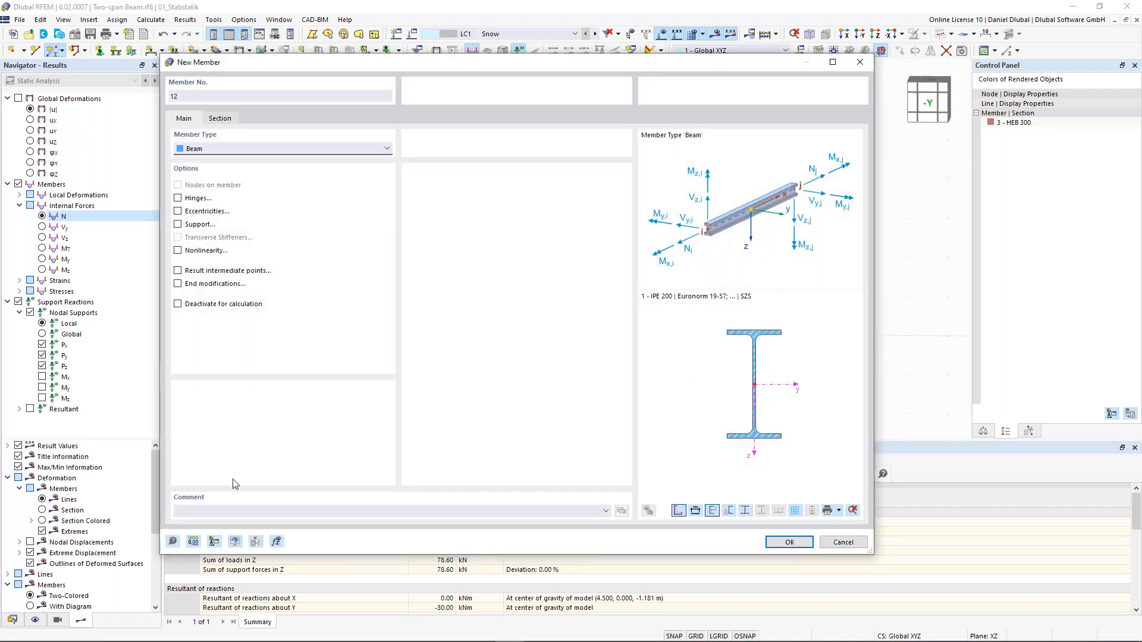
click(256, 541)
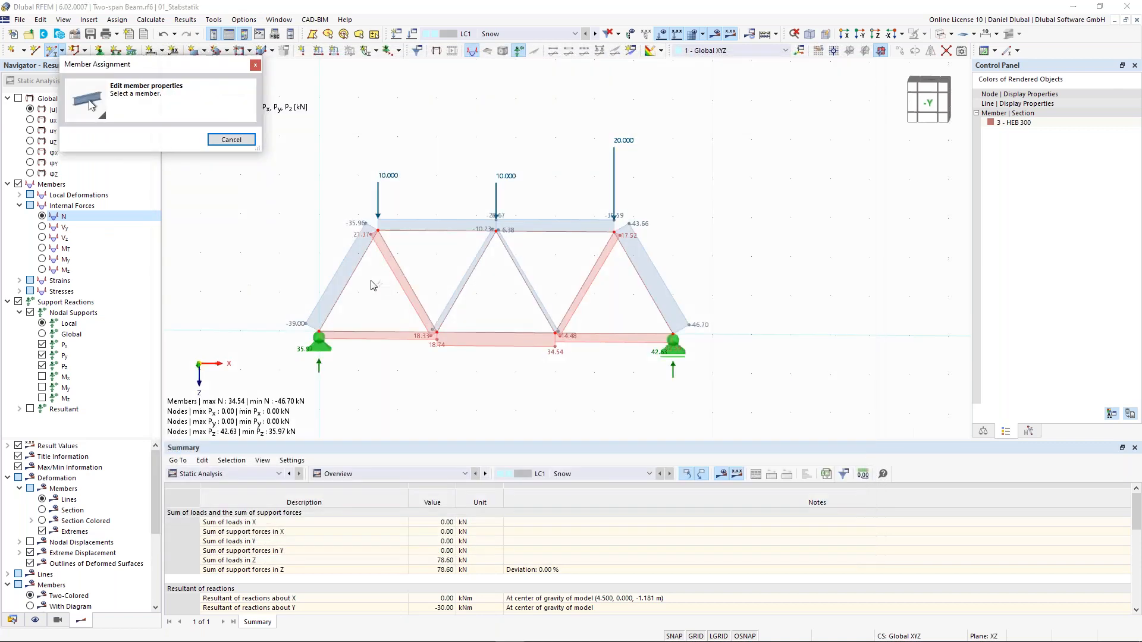
click(355, 279)
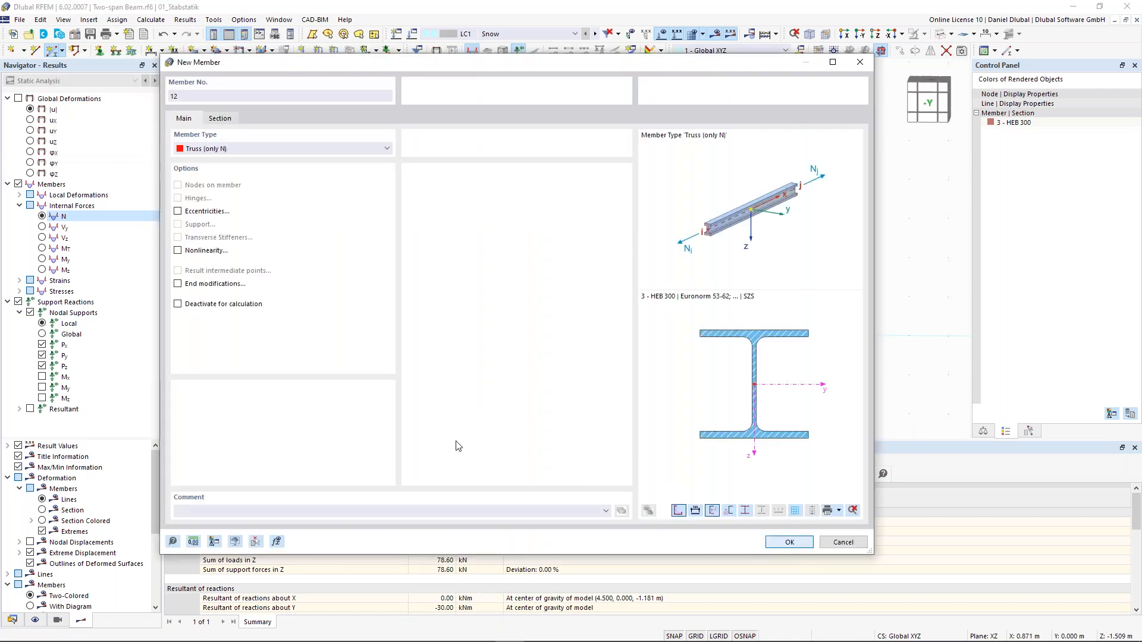
key(Return)
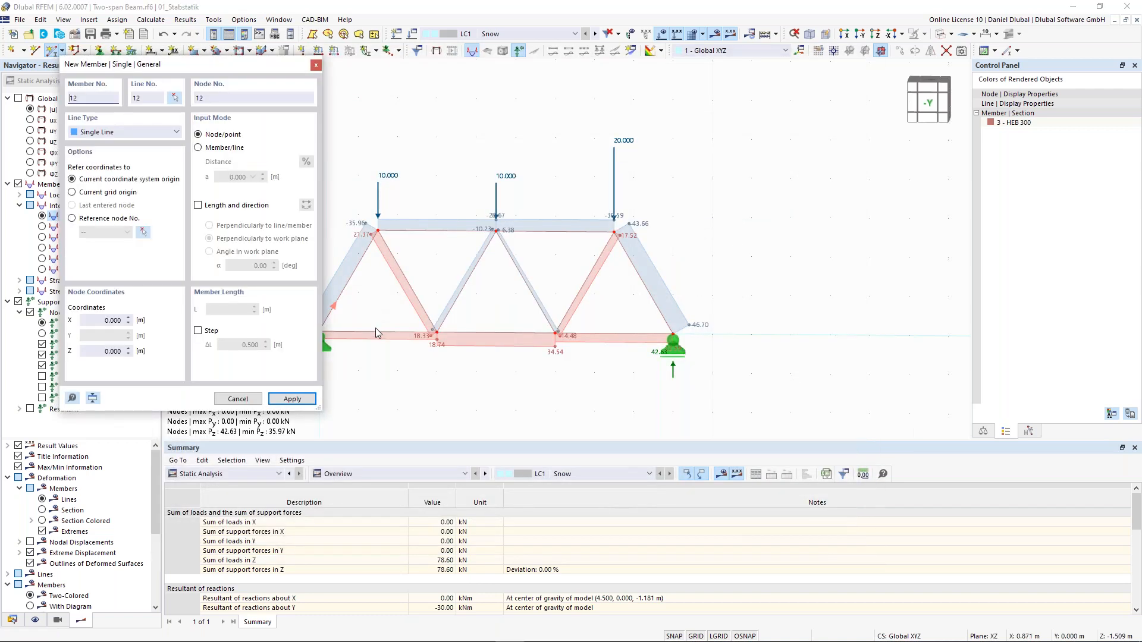
click(377, 231)
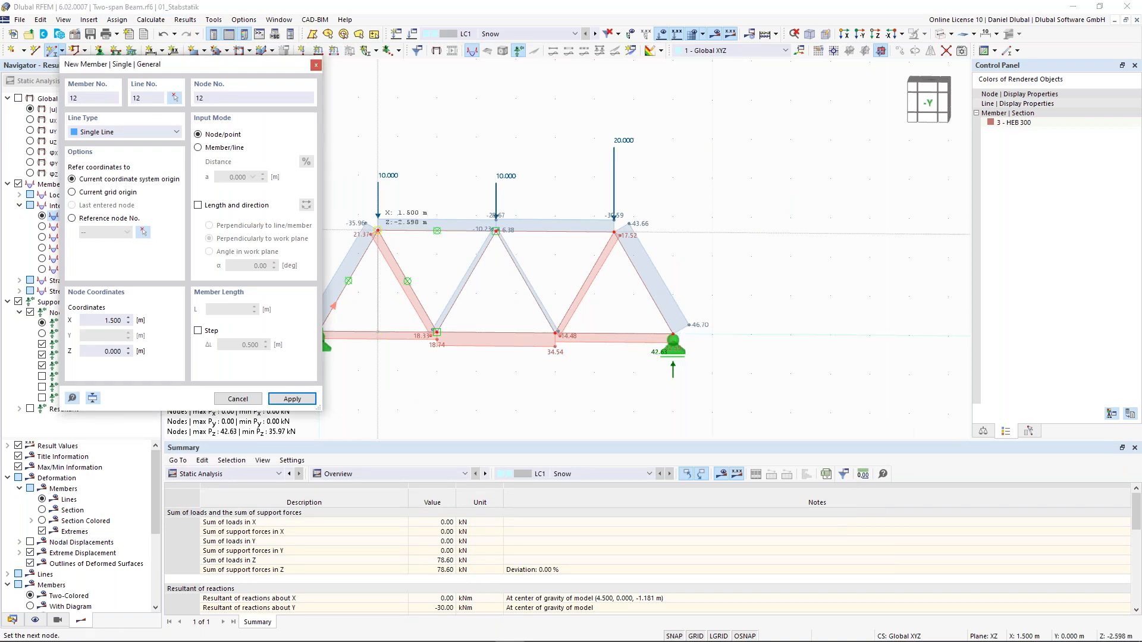
click(378, 230)
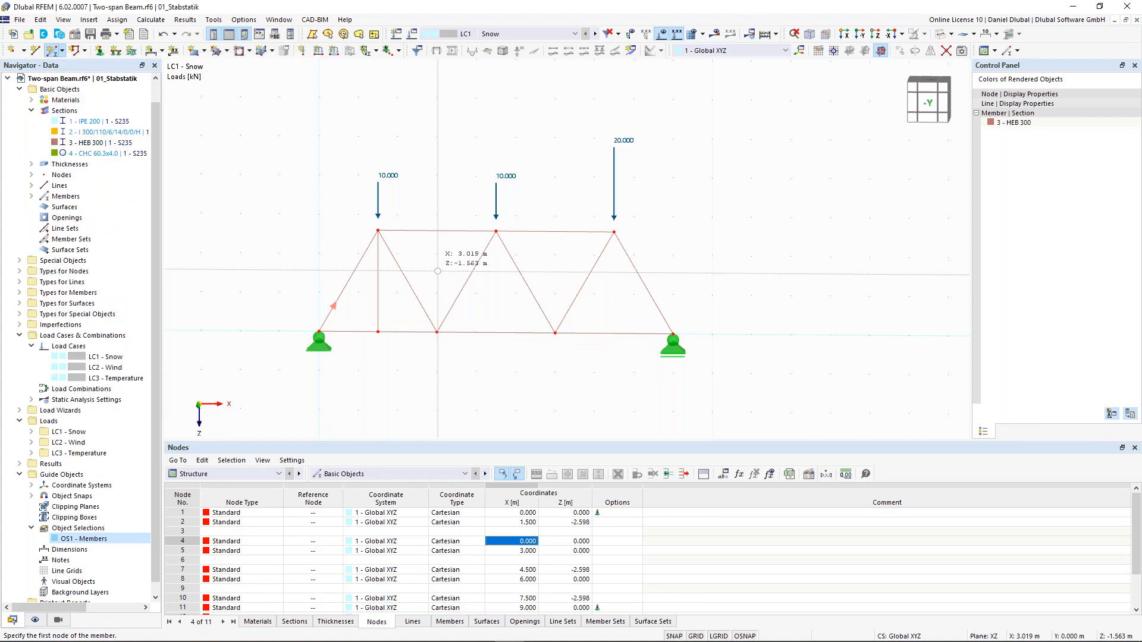
key(Escape)
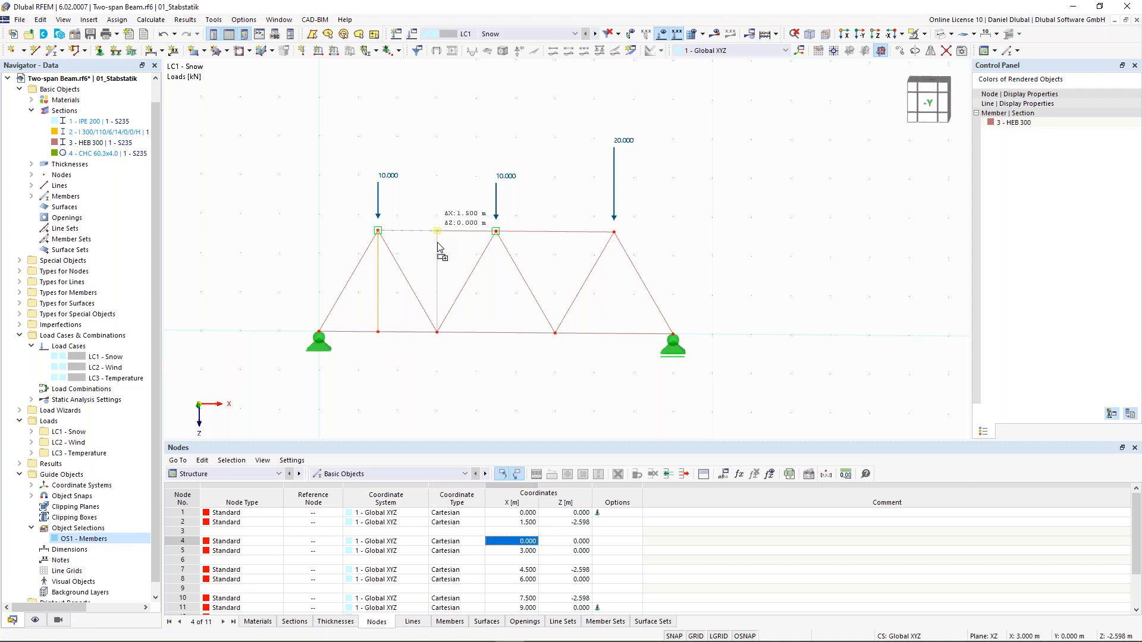
- Copy the vertical member along the chords at 1.5 m spacing, placing verticals at X 3.0, 4.5, 6.0 and 7.5 m
click(439, 313)
key(Escape)
click(388, 294)
click(438, 271)
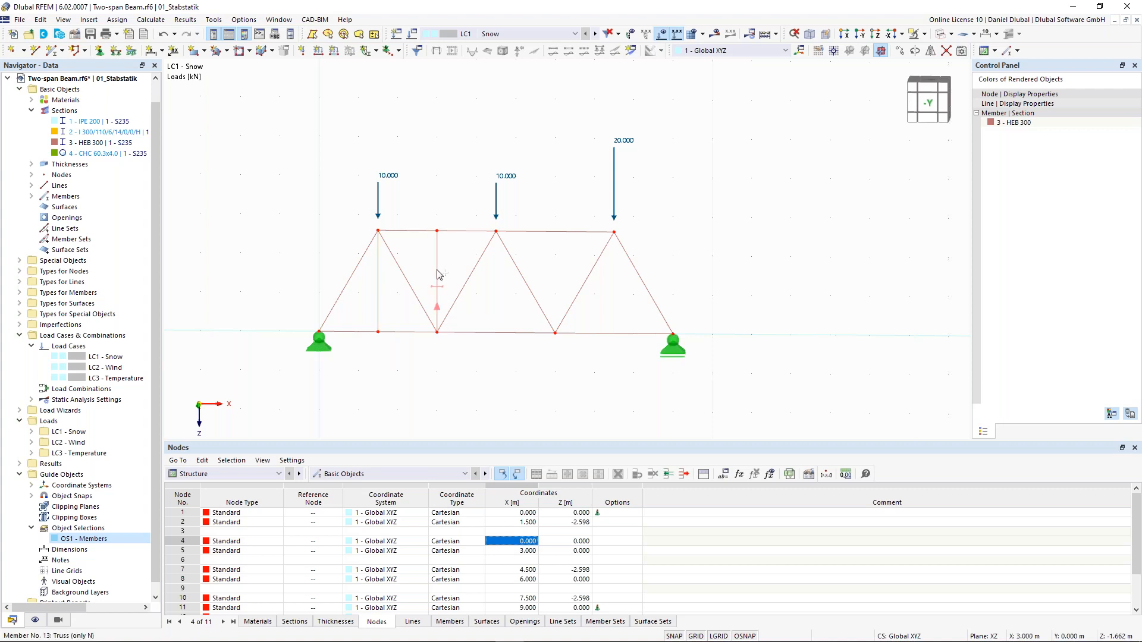
ctrl+drag(381, 327, 524, 331)
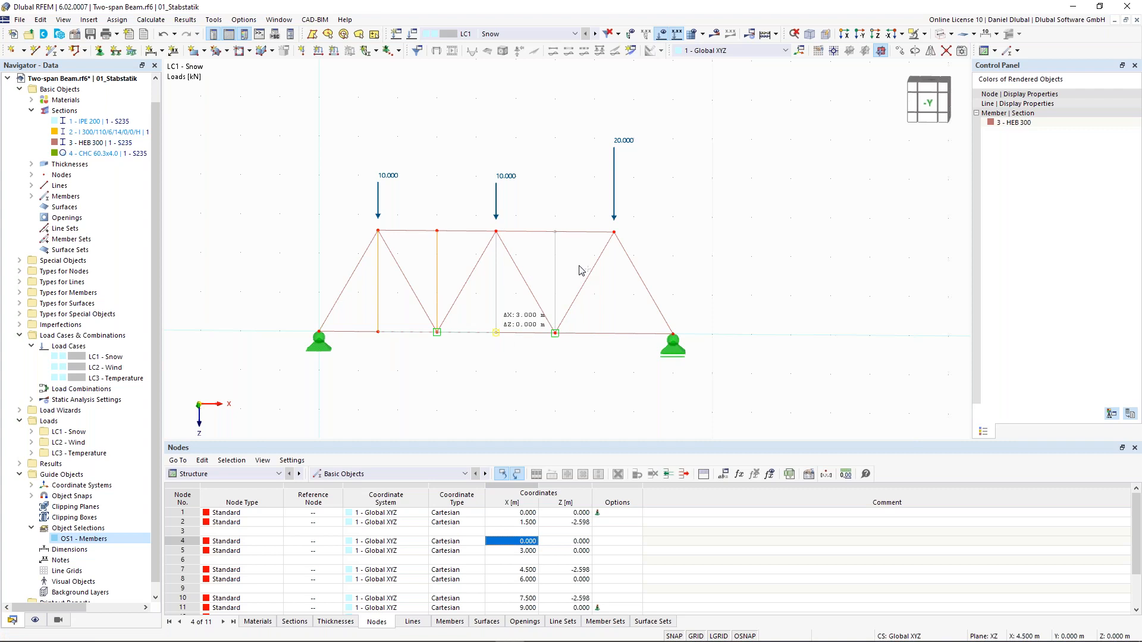
ctrl+drag(555, 235, 614, 232)
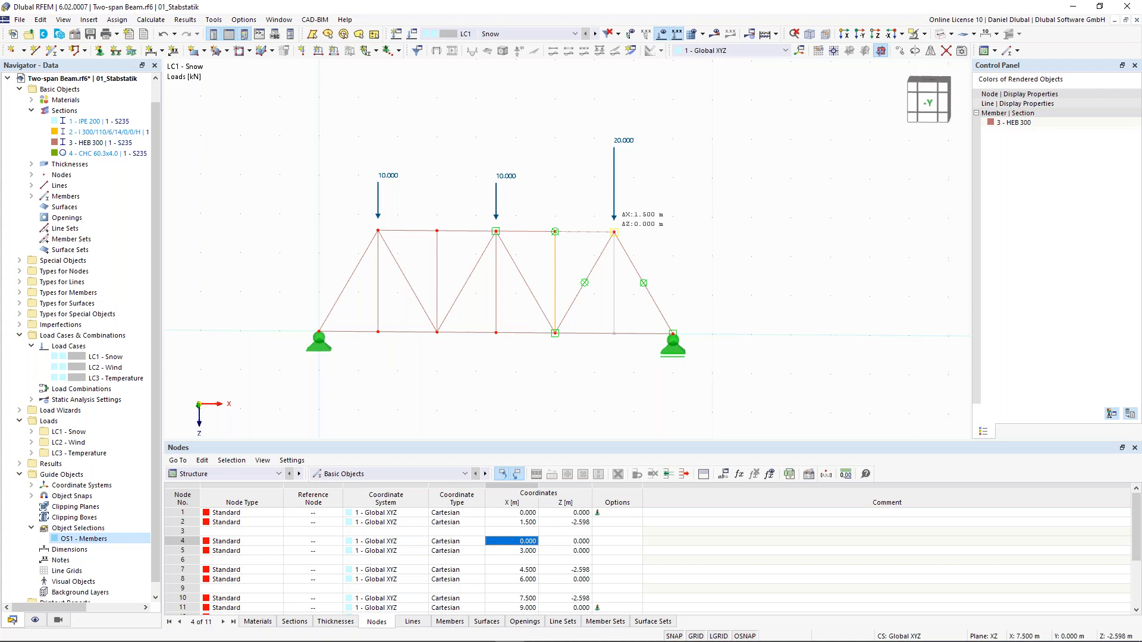
click(682, 272)
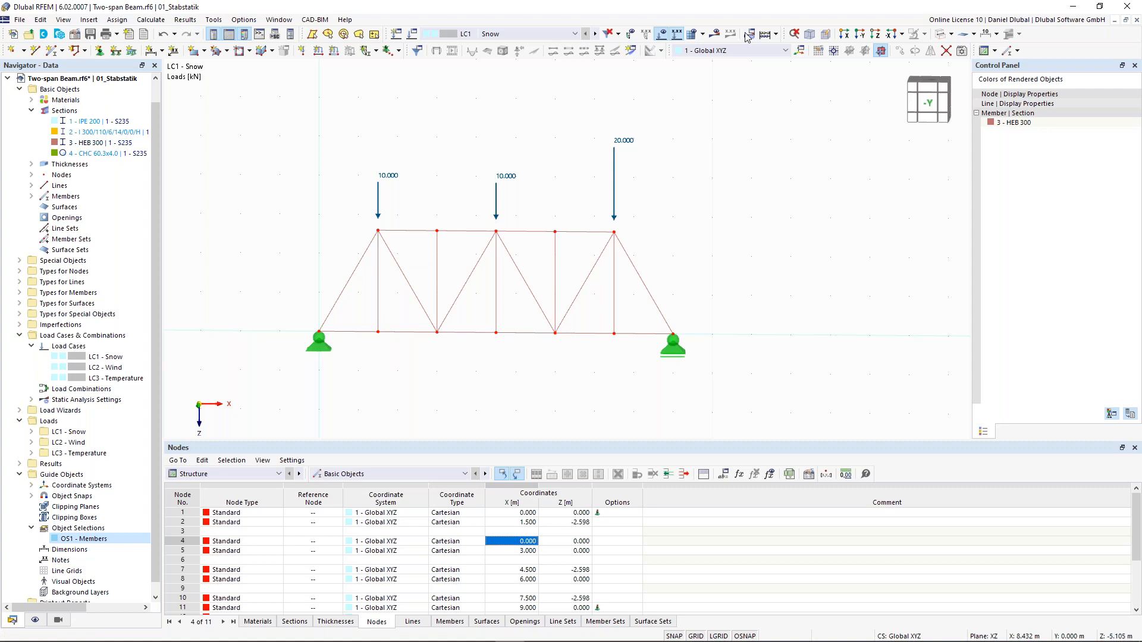
- Recalculate LC1 - Snow for the truss with verticals and show its axial force results
click(716, 37)
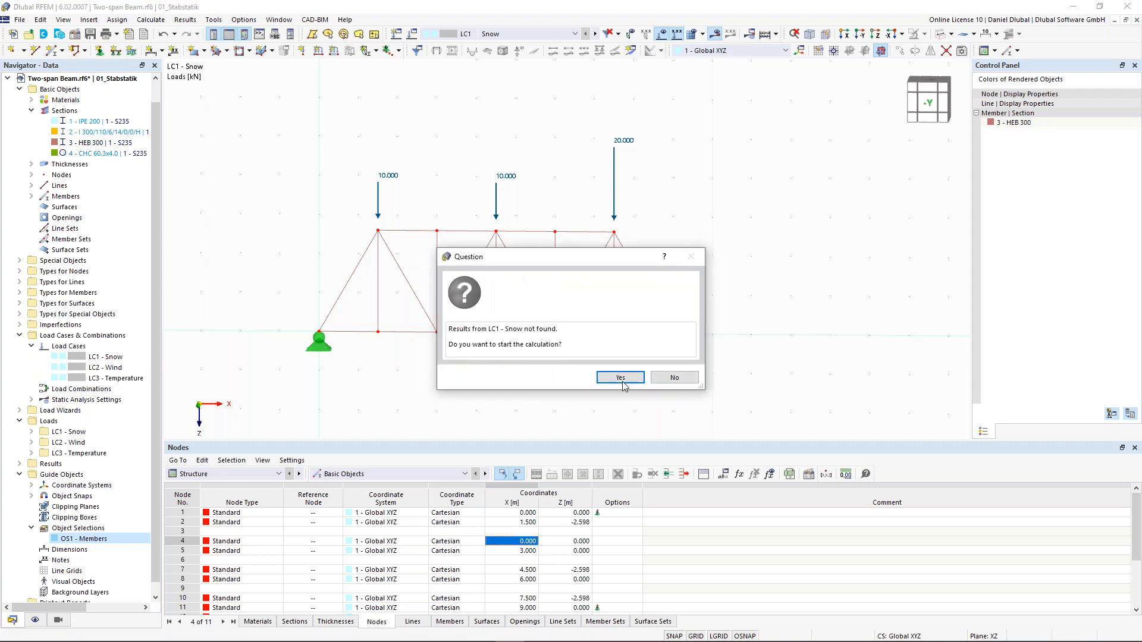
click(619, 377)
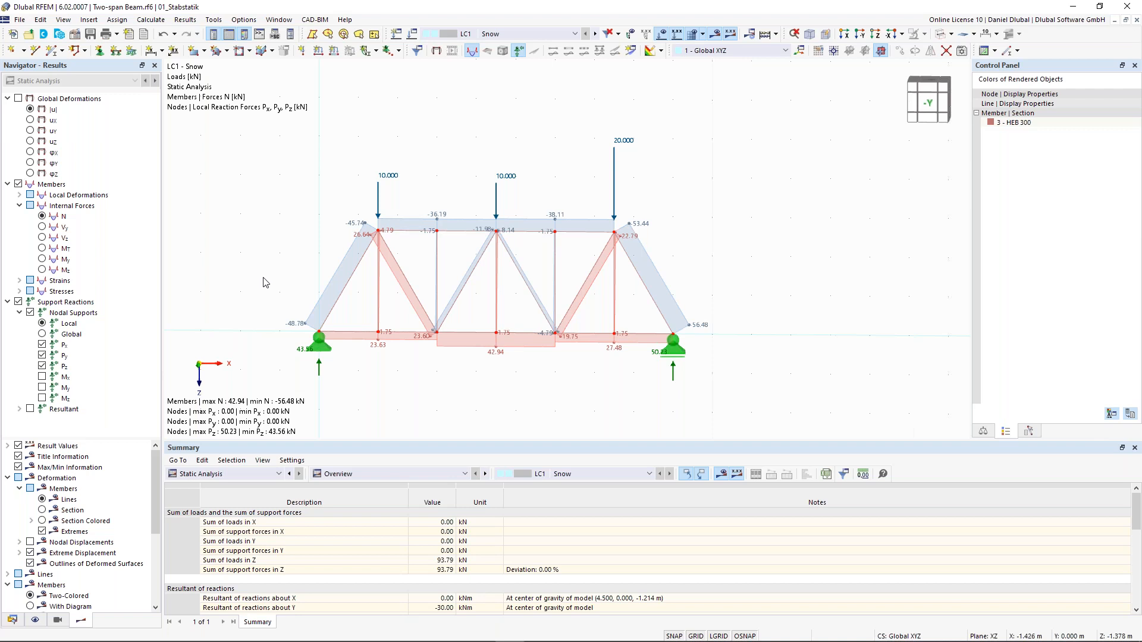
- Inspect the properties of the first vertical member at X 1.500 m without changing them
scroll(265, 282, up, 1)
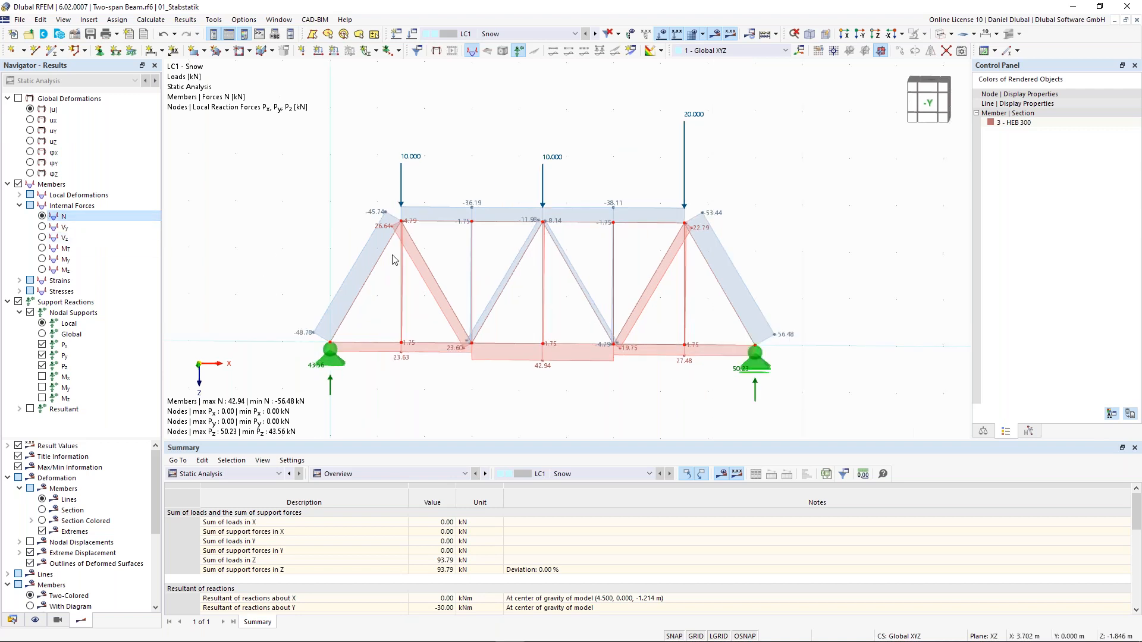
scroll(402, 272, up, 2)
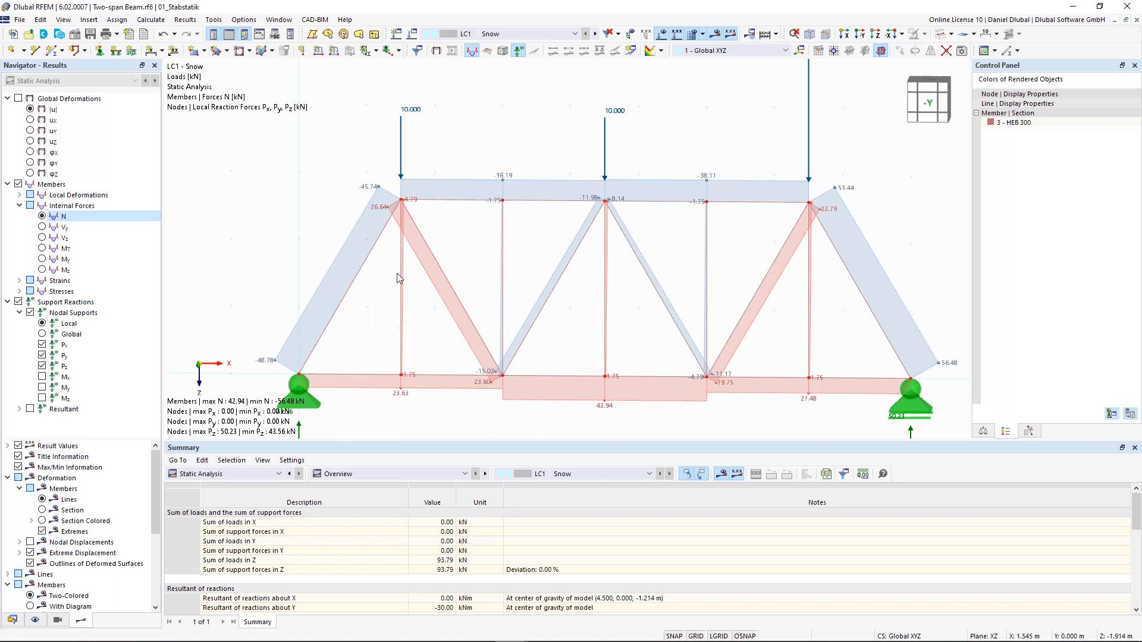
scroll(397, 279, up, 1)
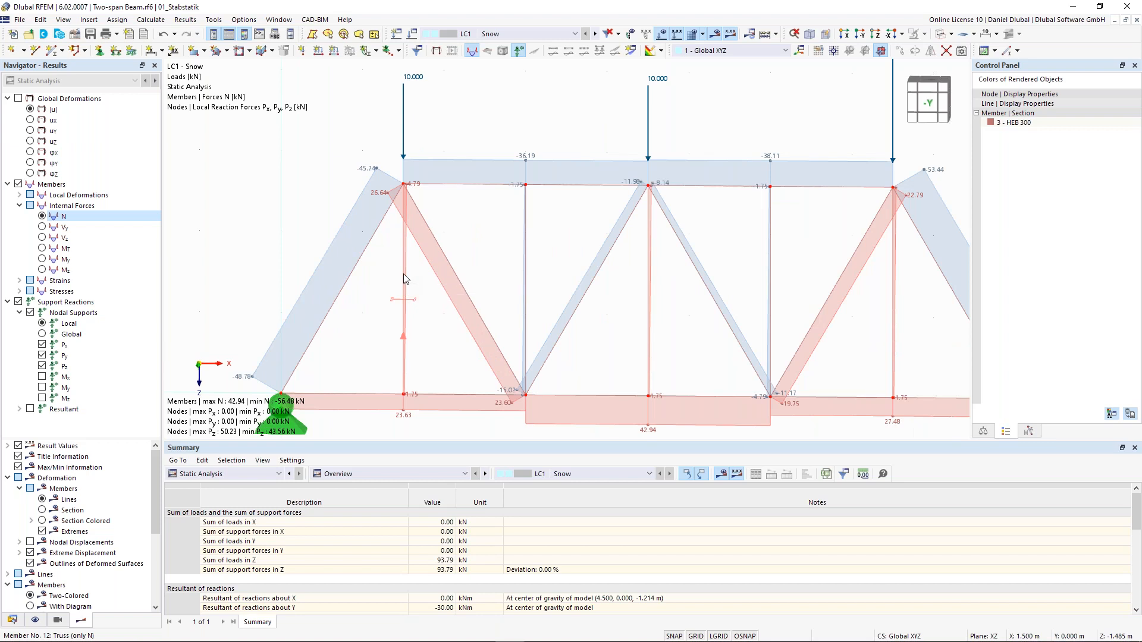
double_click(405, 280)
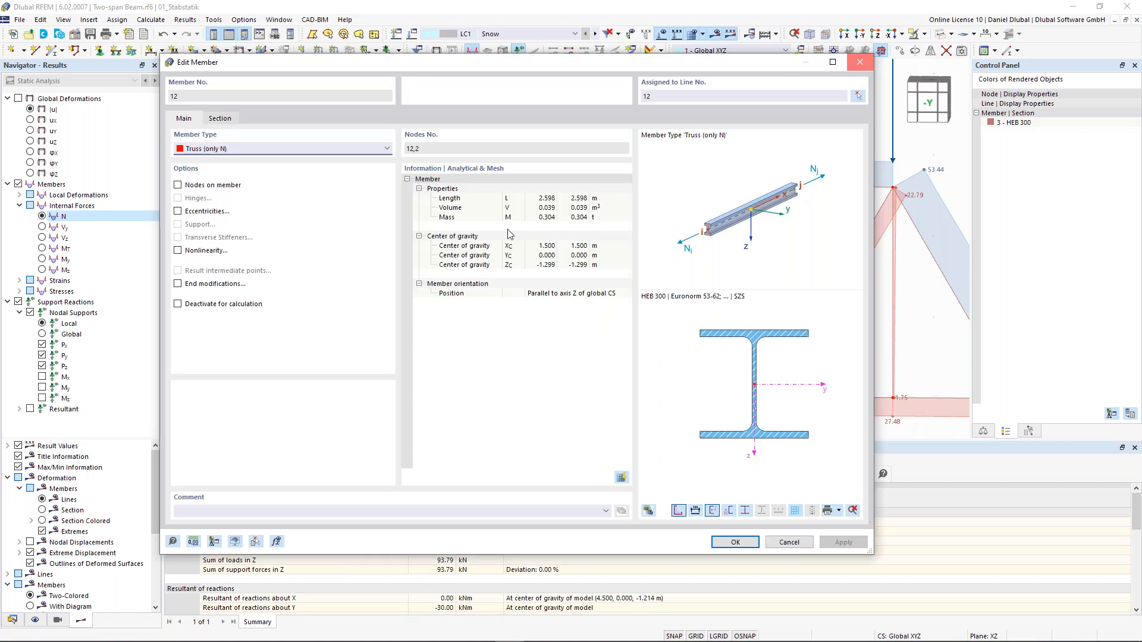
key(Escape)
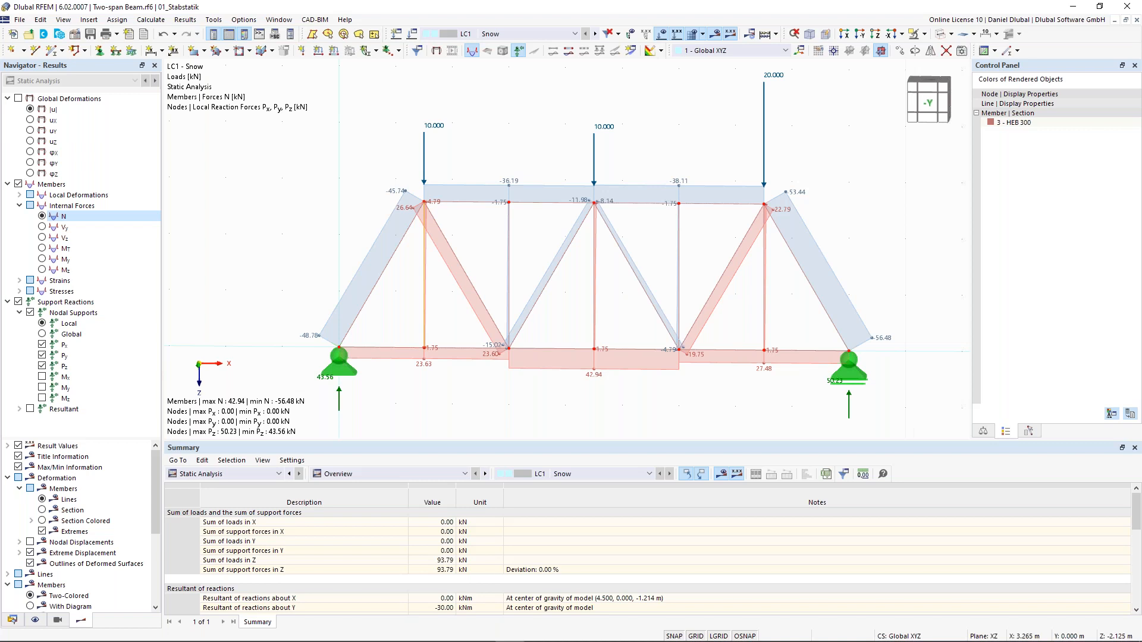
- Deactivate self-weight in LC1 - Snow, recalculate the truss, and examine the resulting axial forces and support reactions
click(411, 34)
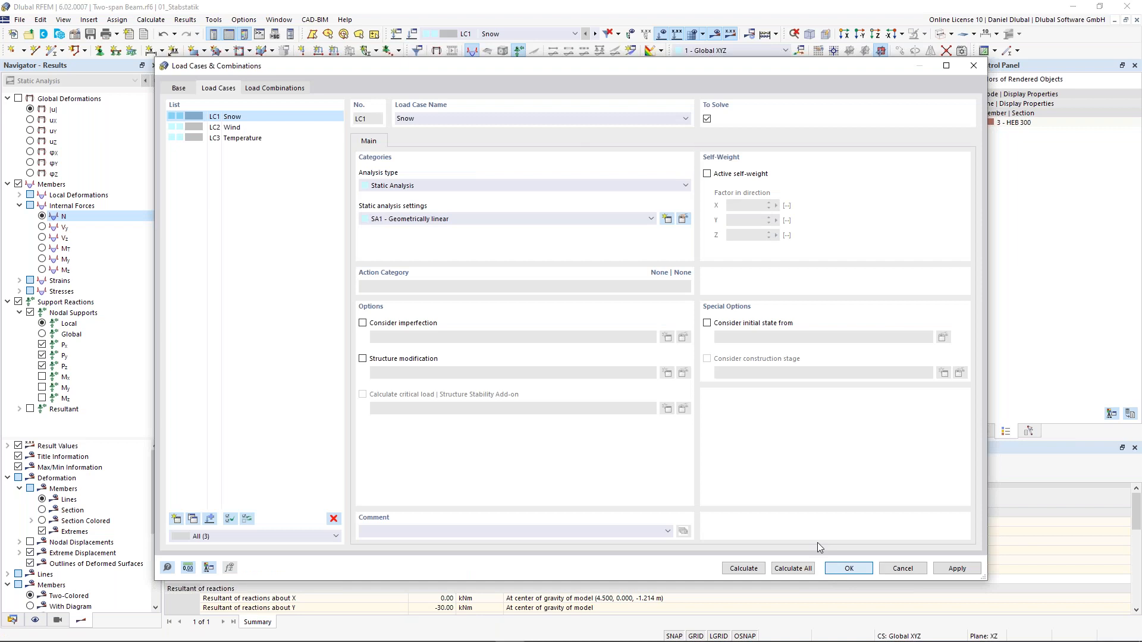
click(849, 569)
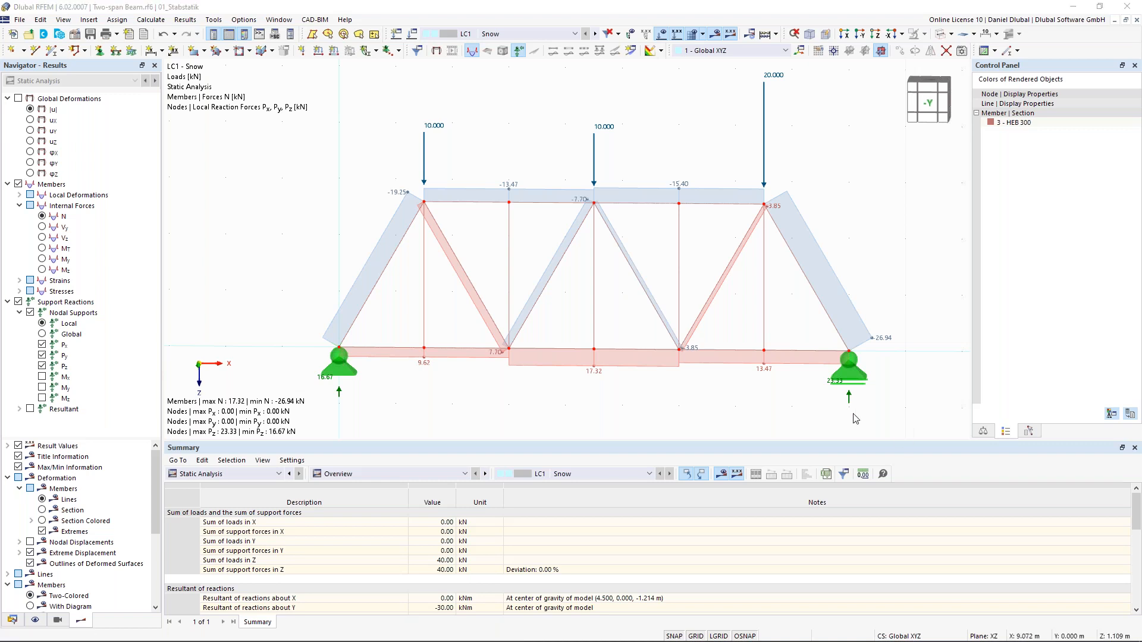
scroll(577, 225, down, 2)
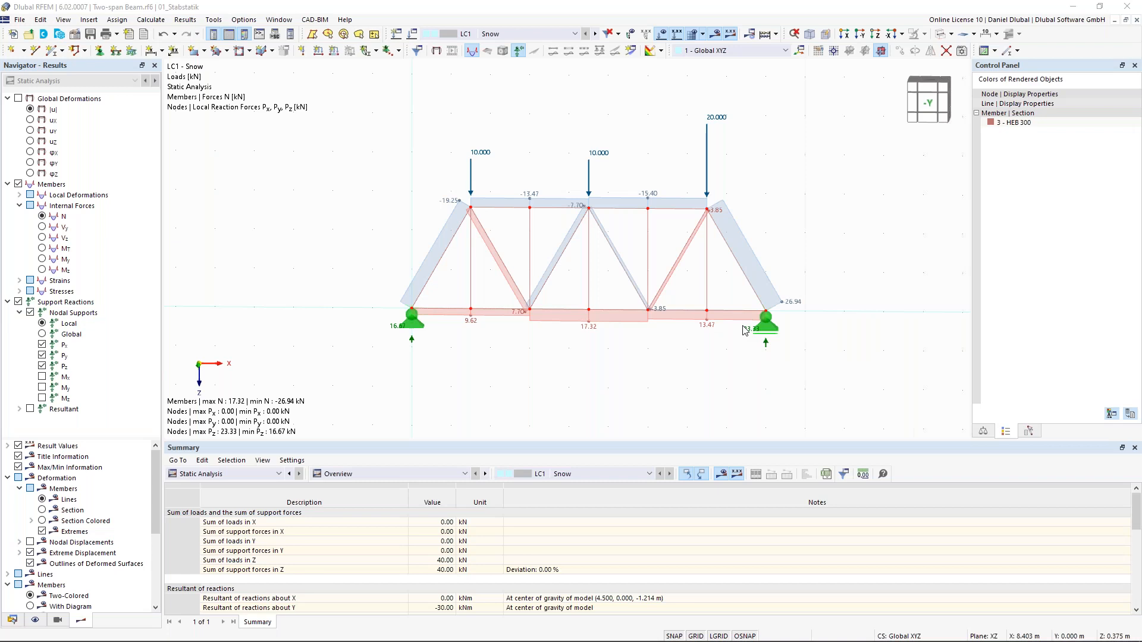
scroll(467, 235, up, 2)
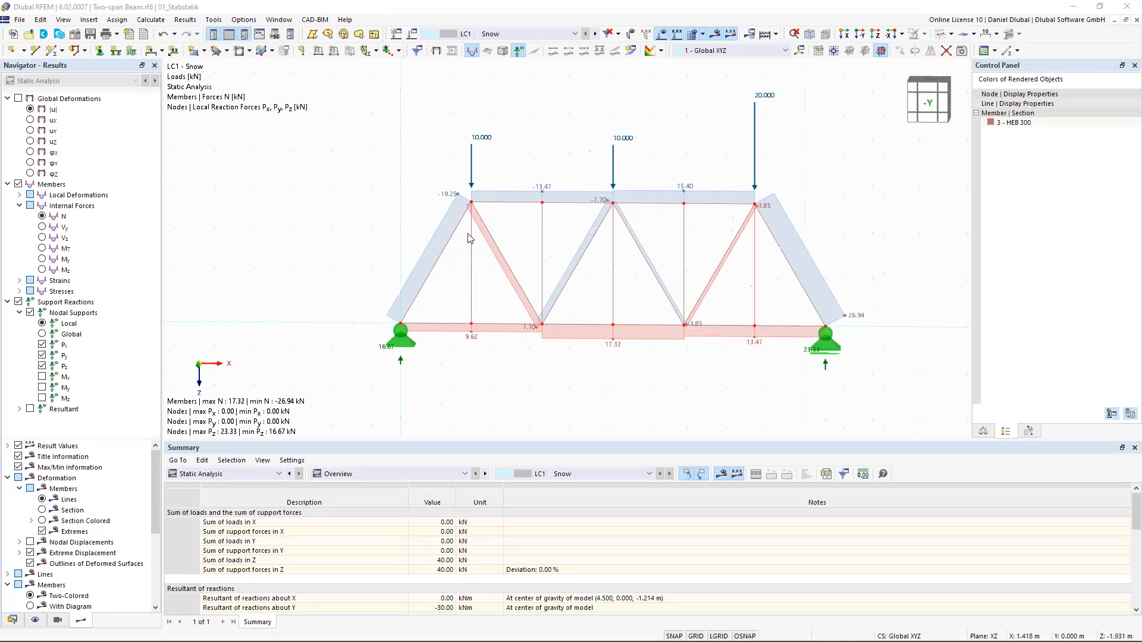
scroll(457, 230, down, 2)
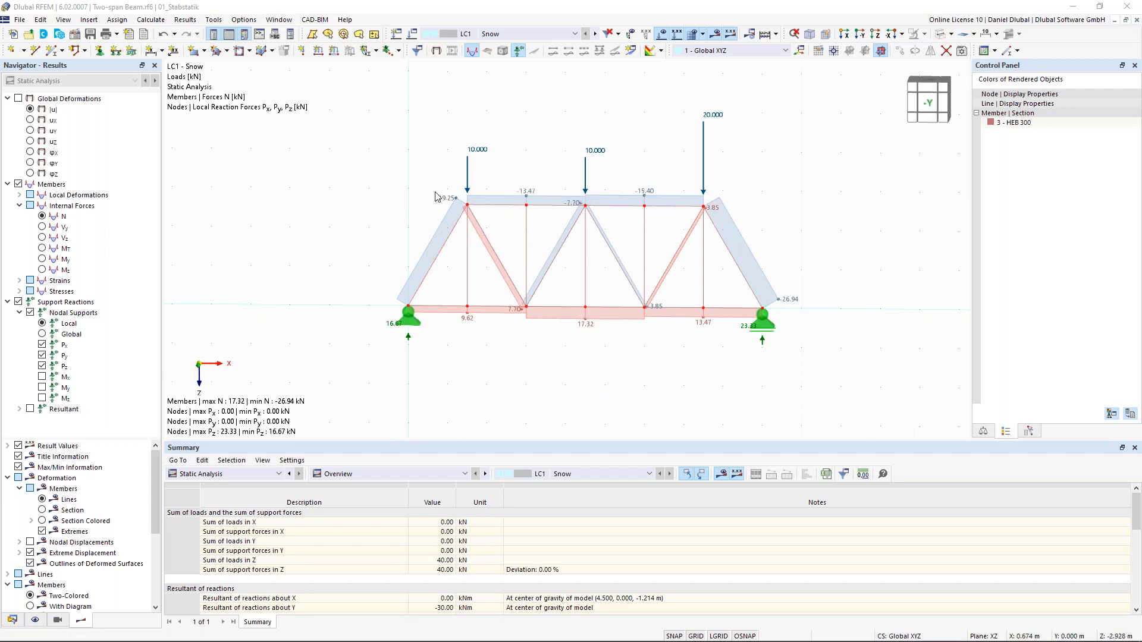
scroll(436, 198, up, 1)
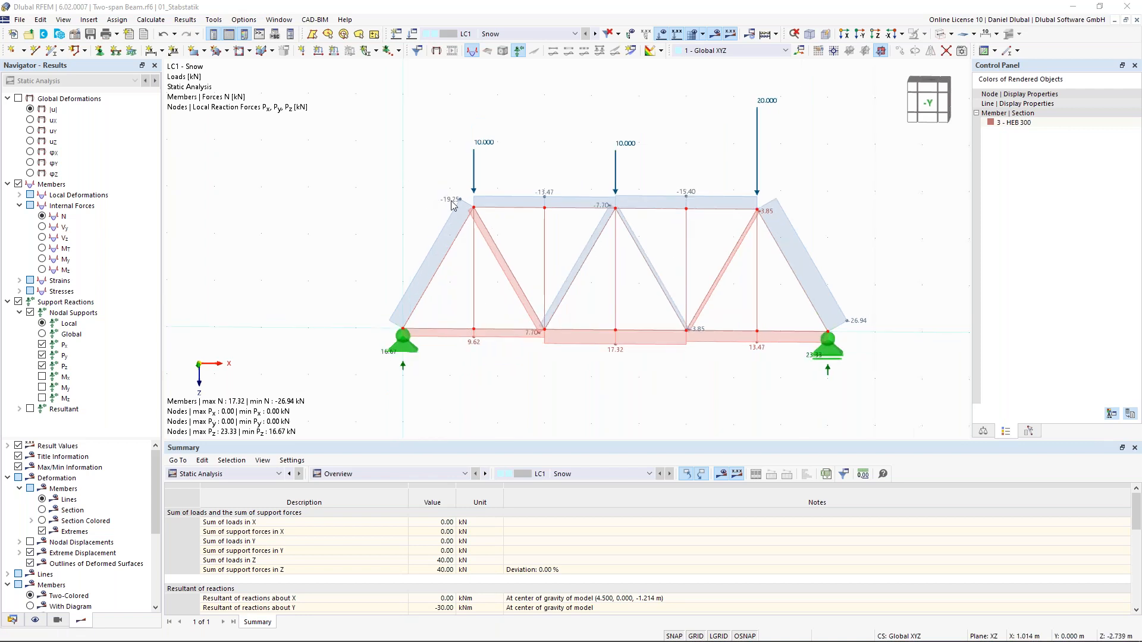
scroll(453, 205, down, 1)
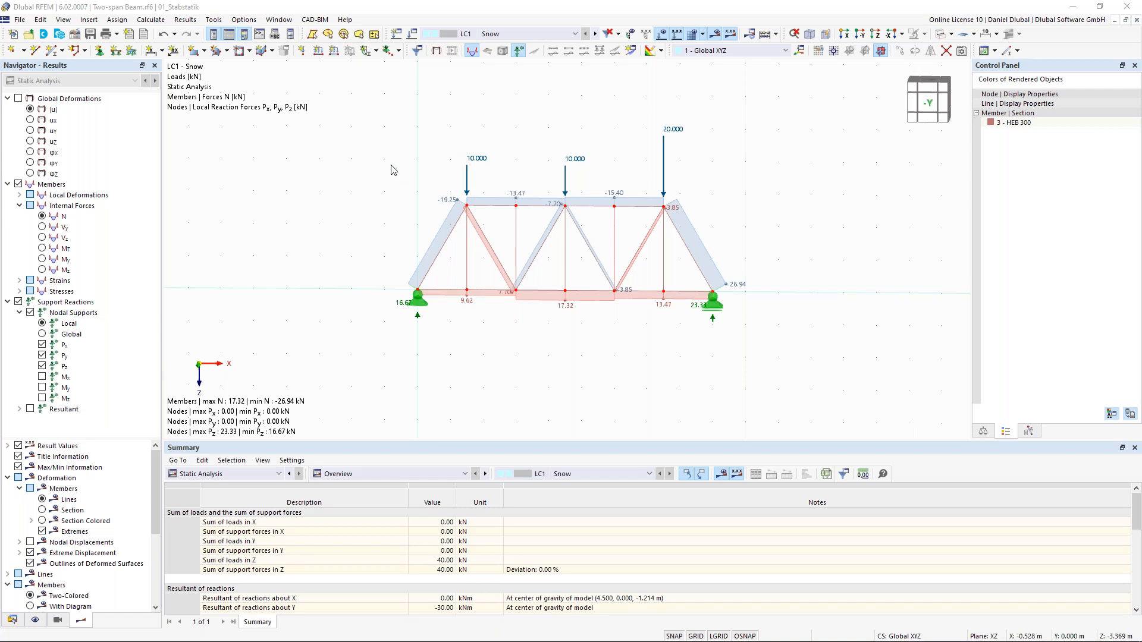
- Delete the entire truss model, including its members, supports and nodal loads
drag(367, 100, 789, 358)
key(Delete)
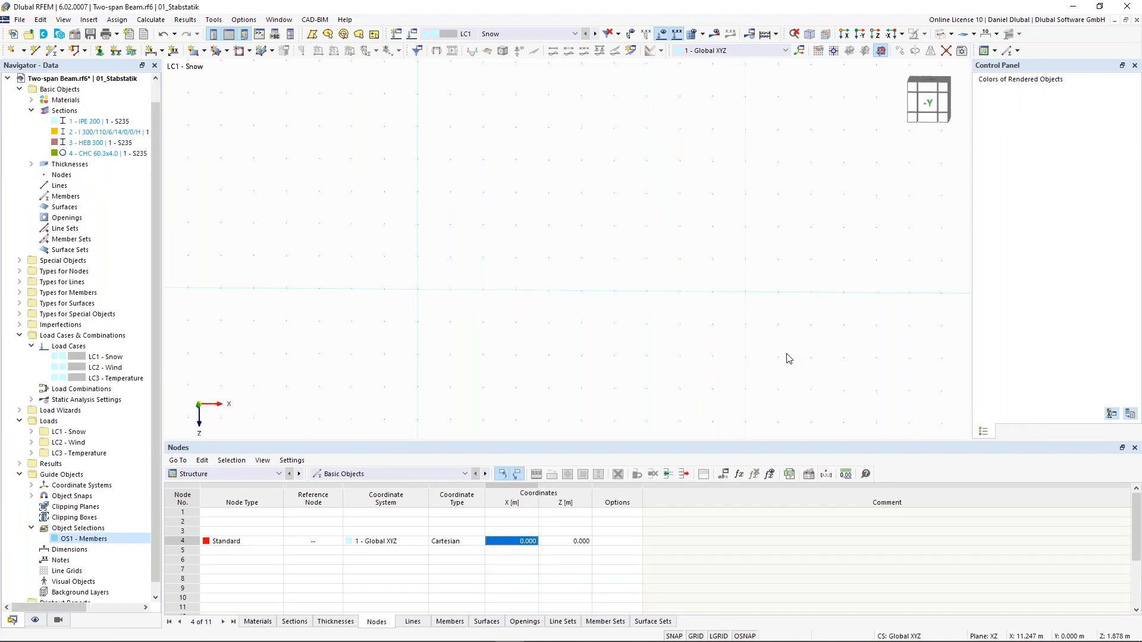
middle_drag(477, 218, 475, 237)
middle_drag(324, 287, 326, 262)
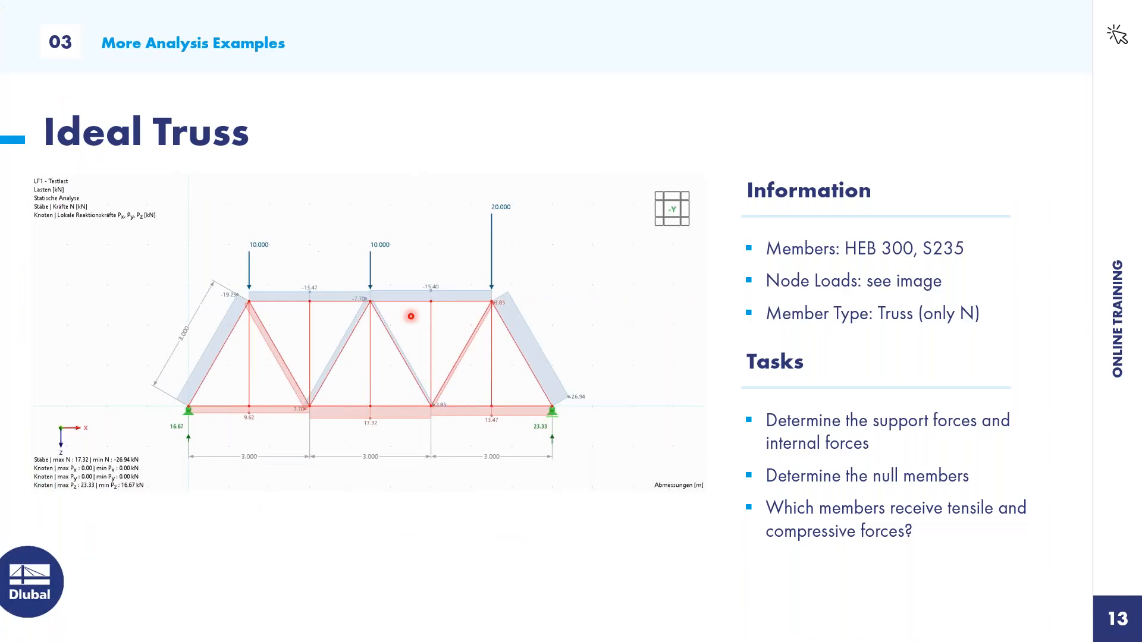
- Show the Spanned Beam exercise slide to read its sections, dimensions and load, and return to RFEM
key(Right)
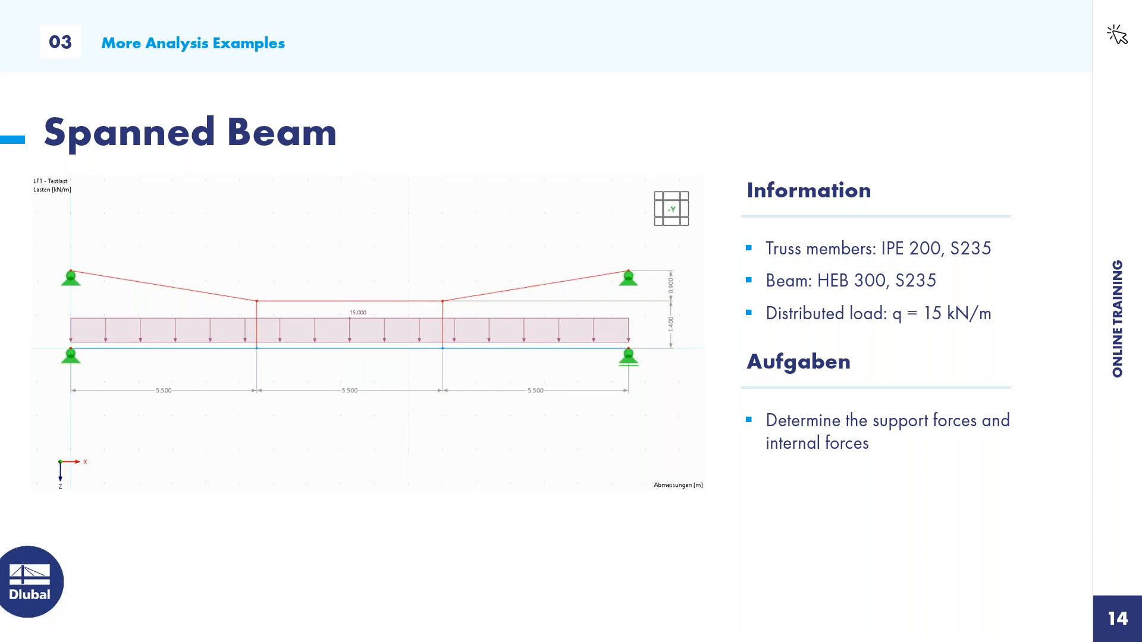
key(alt+Tab)
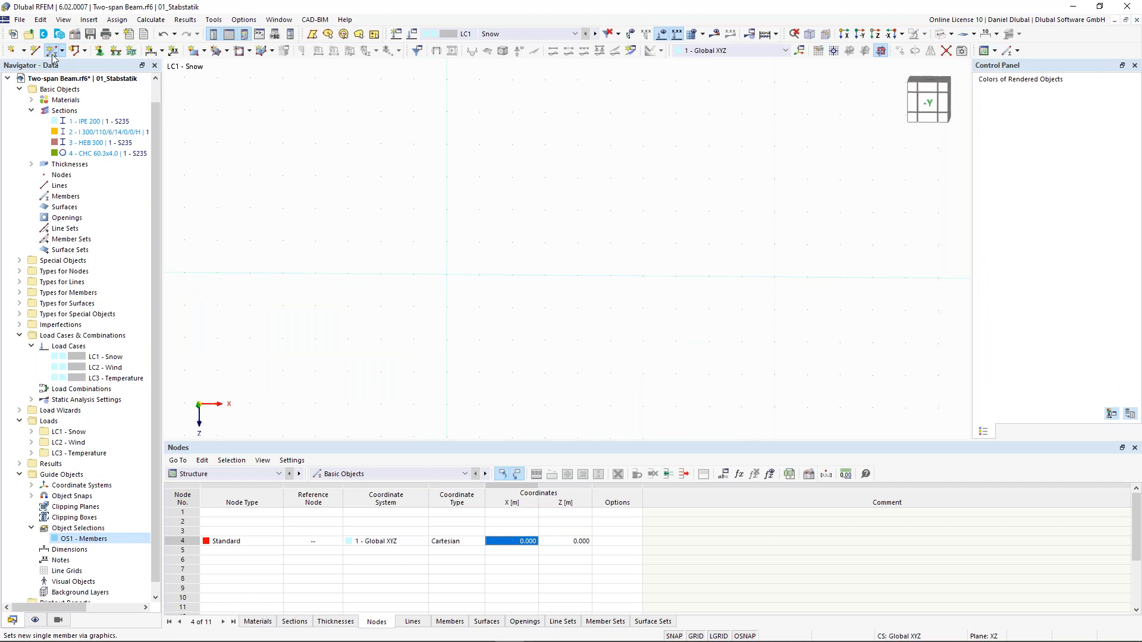
- Create a 16.5 m horizontal Beam member along X from the origin, using the HEB 300 section in S235
click(53, 55)
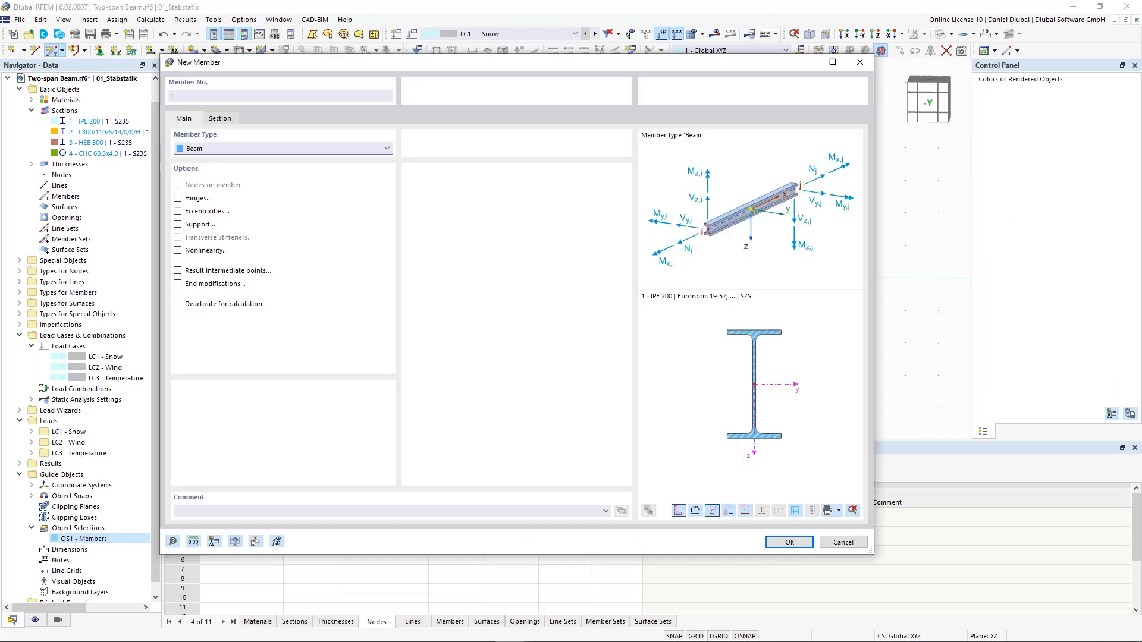
click(220, 118)
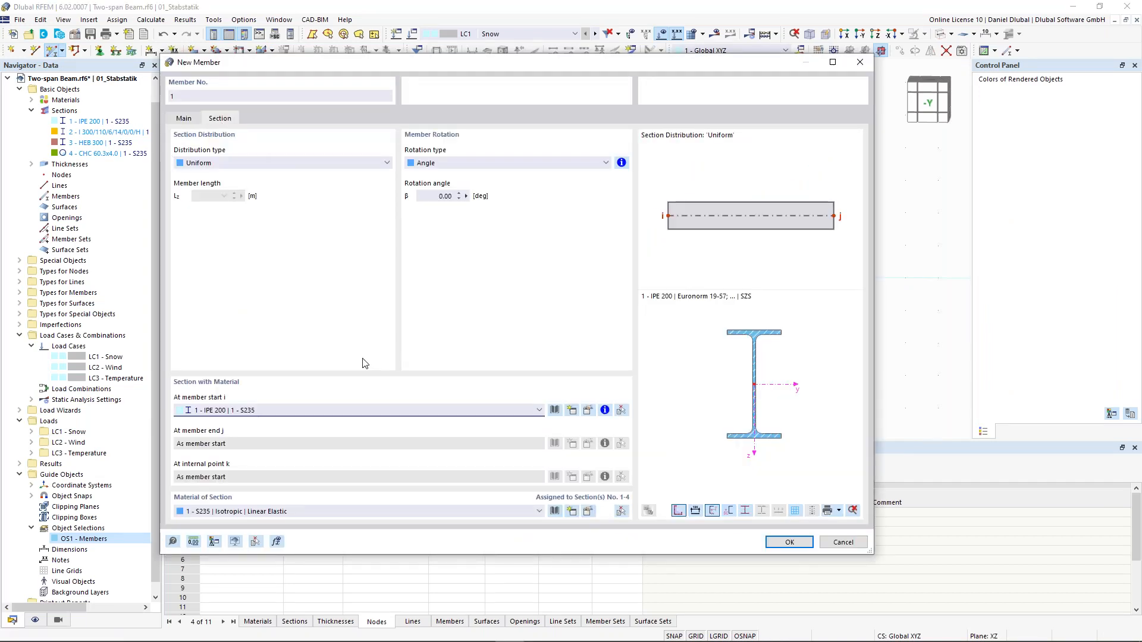
click(397, 410)
click(375, 440)
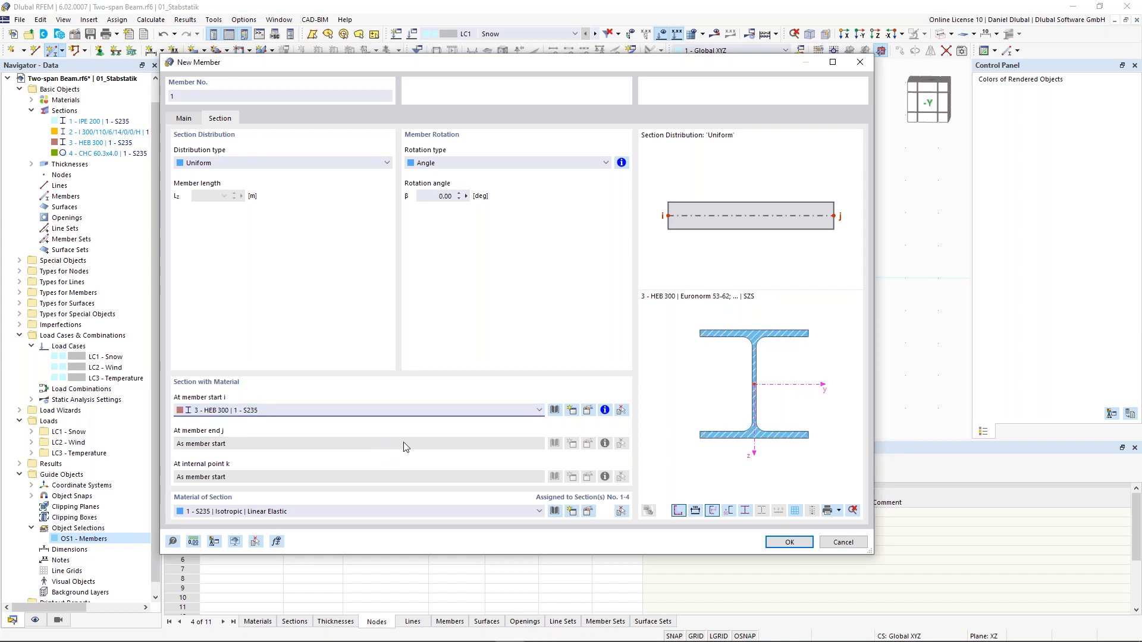
click(782, 542)
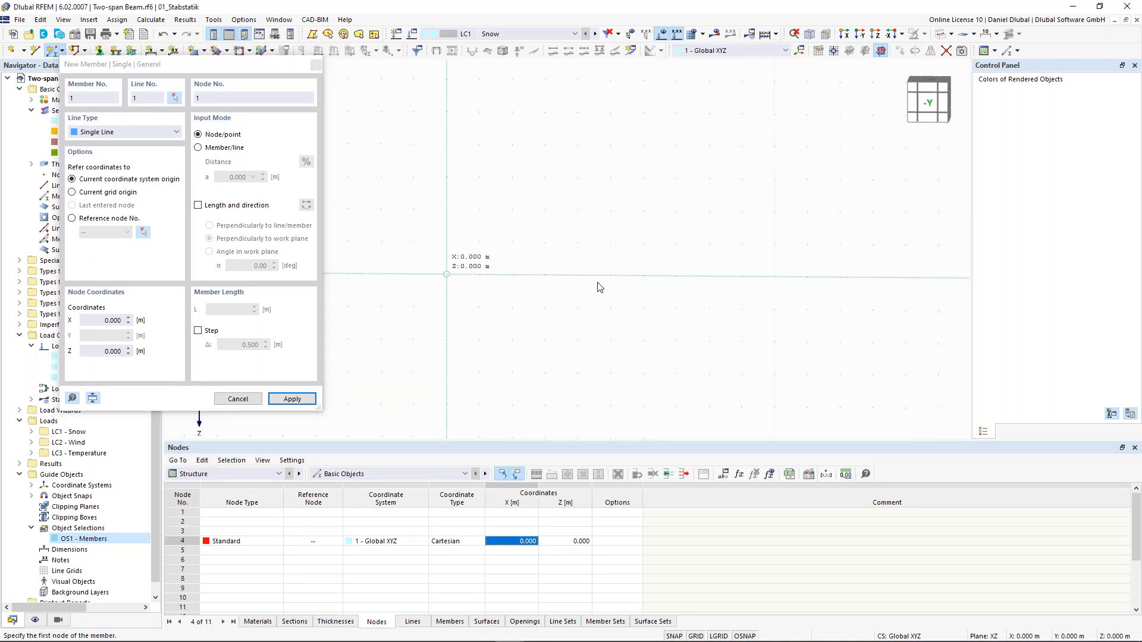
text(16,5)
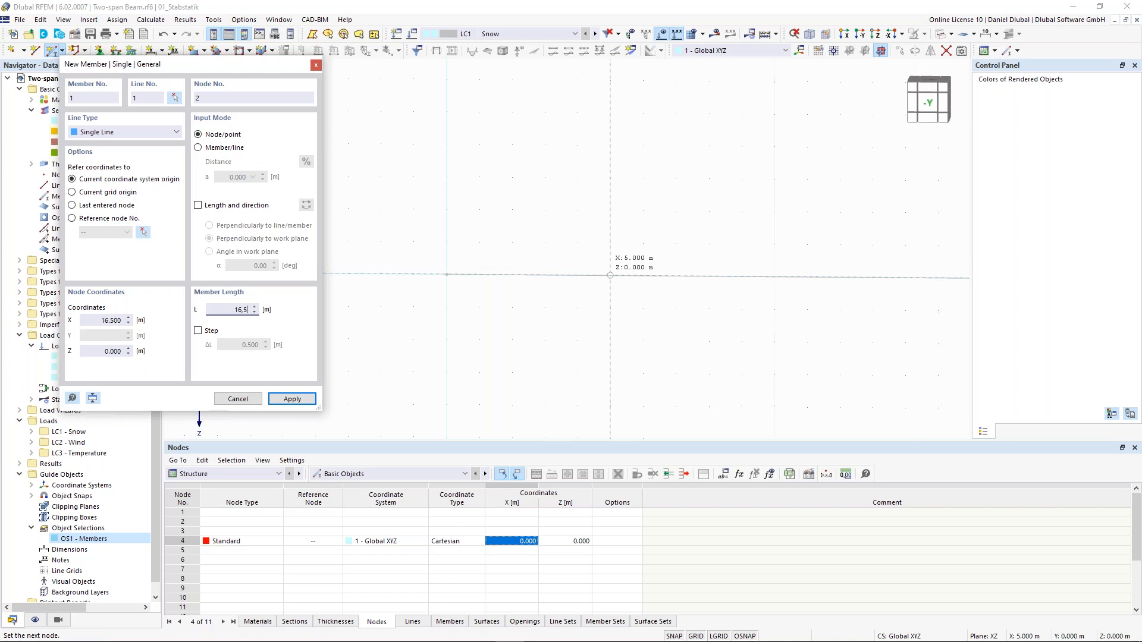
key(Return)
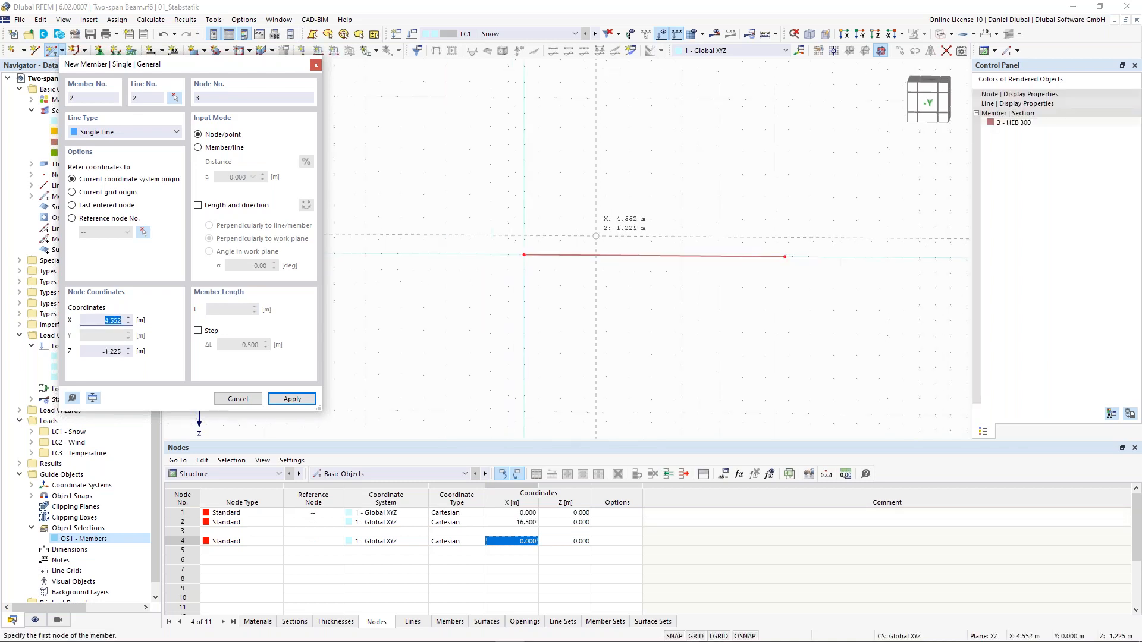
key(Escape)
scroll(586, 217, up, 1)
middle_drag(569, 210, 440, 213)
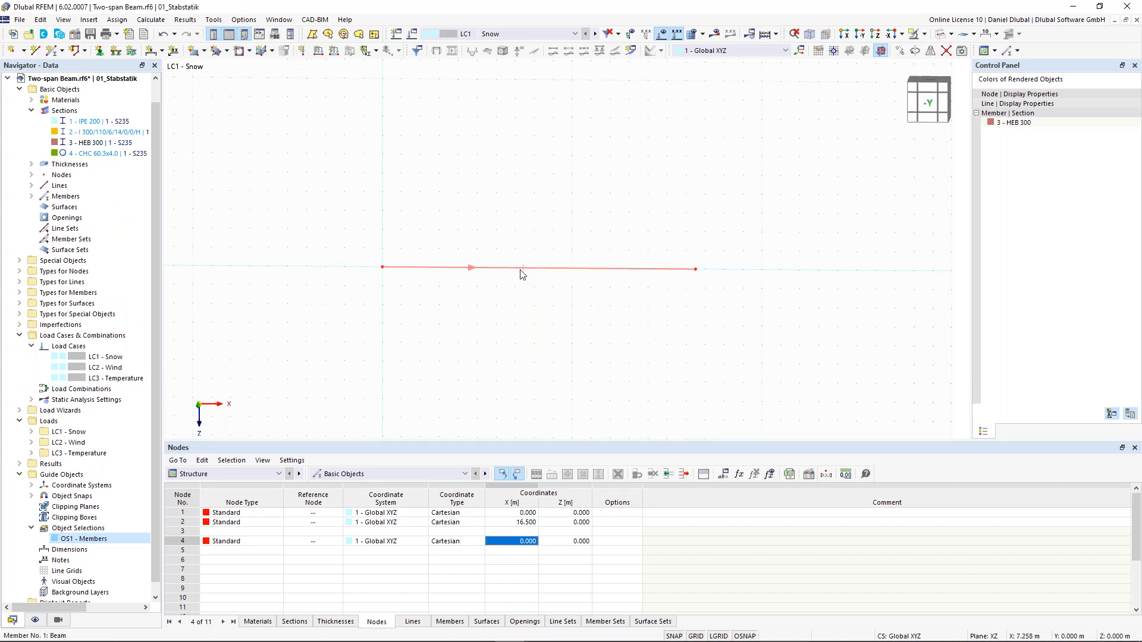
- Place 2 intermediate nodes at equal spacing on the beam, using 'On Member' nodes without dividing the member
right_click(521, 274)
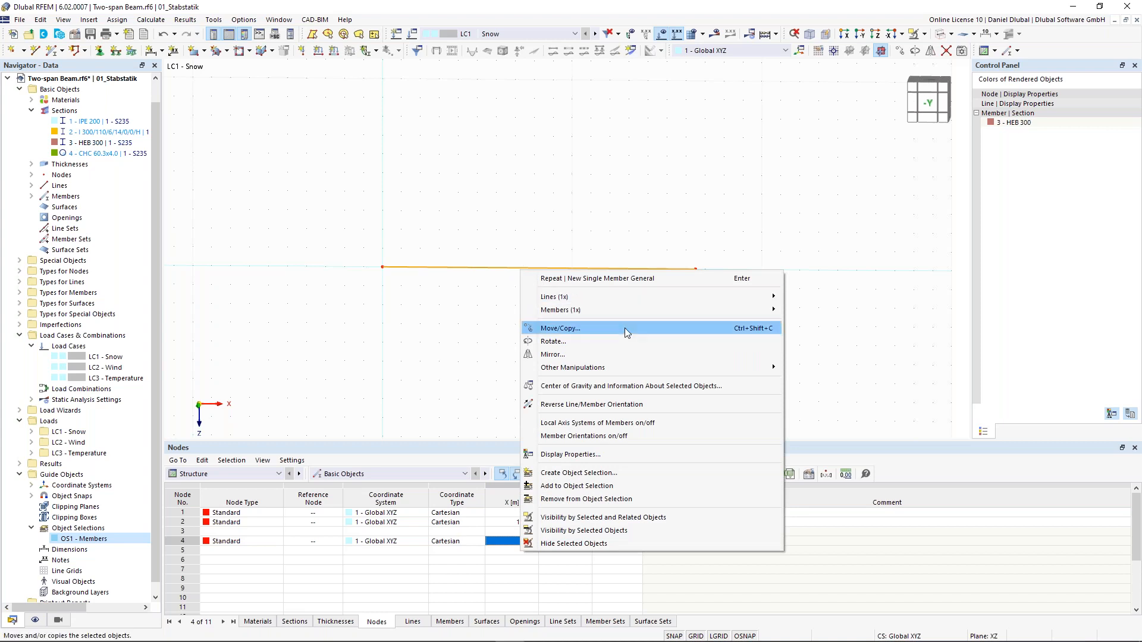
mouse_move(647, 306)
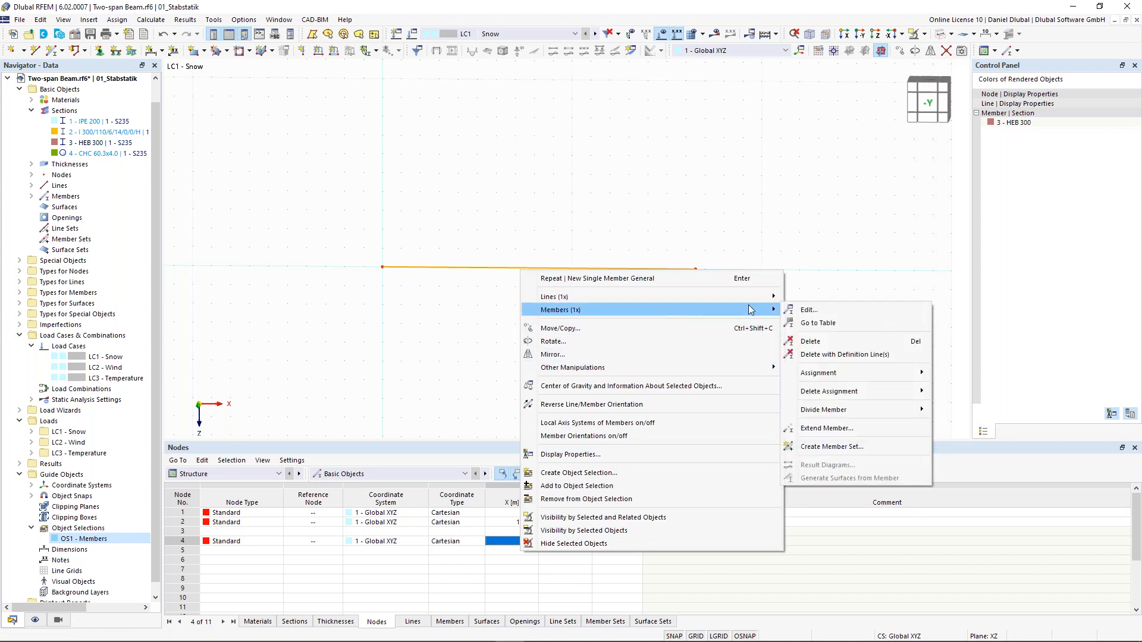
mouse_move(875, 409)
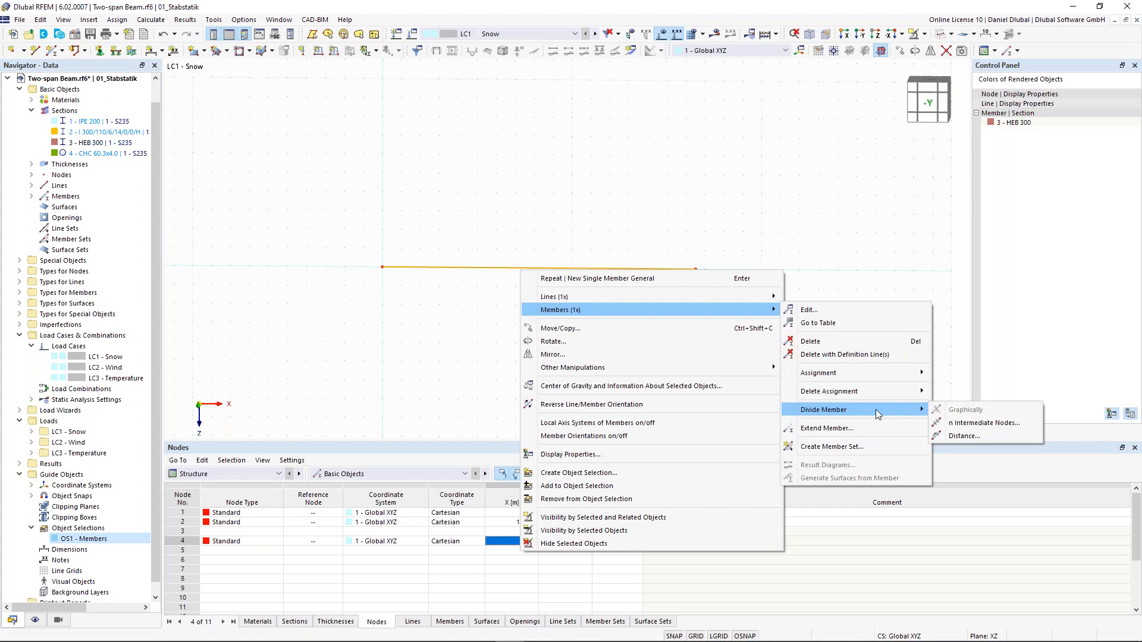
click(971, 426)
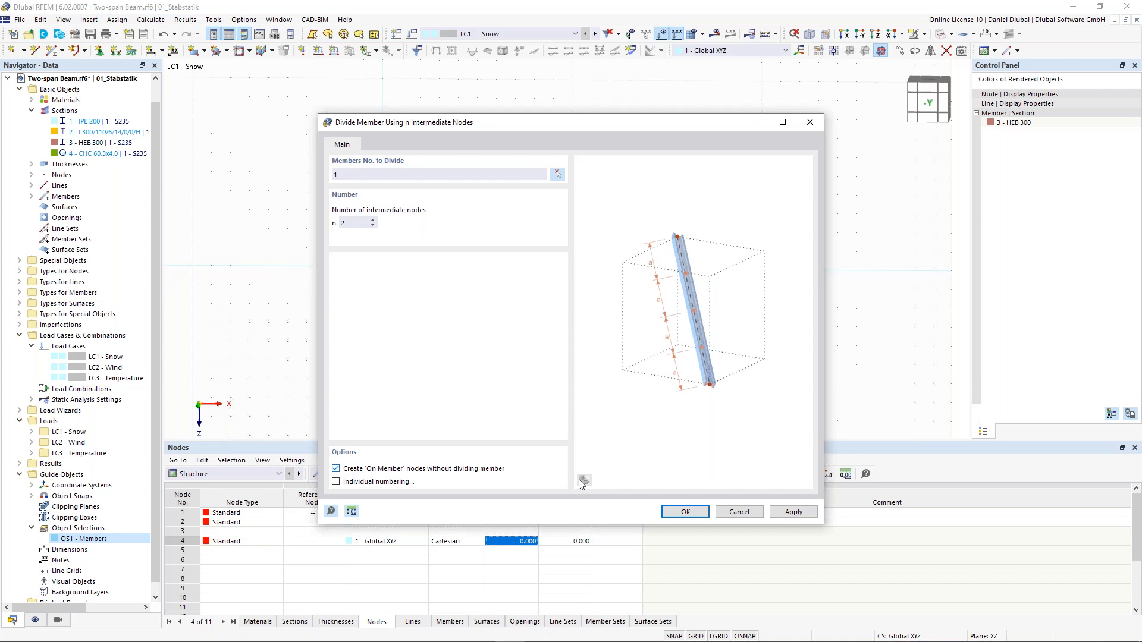
click(685, 512)
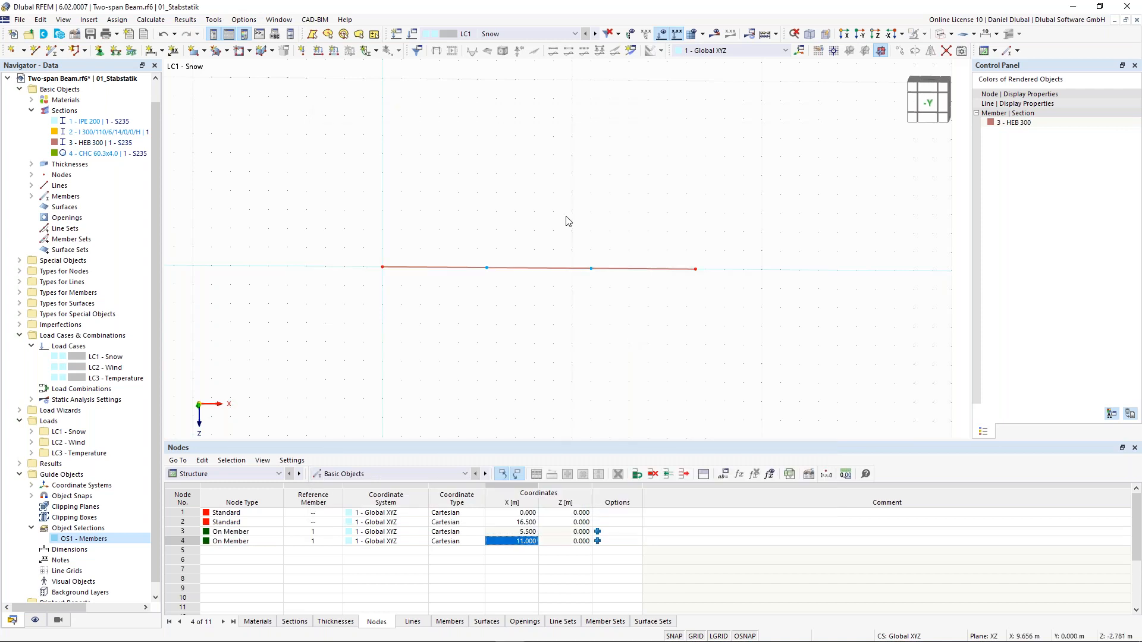
- Define a new single member of type Truss (only N) using the IPE 200 section in S235
scroll(535, 237, up, 1)
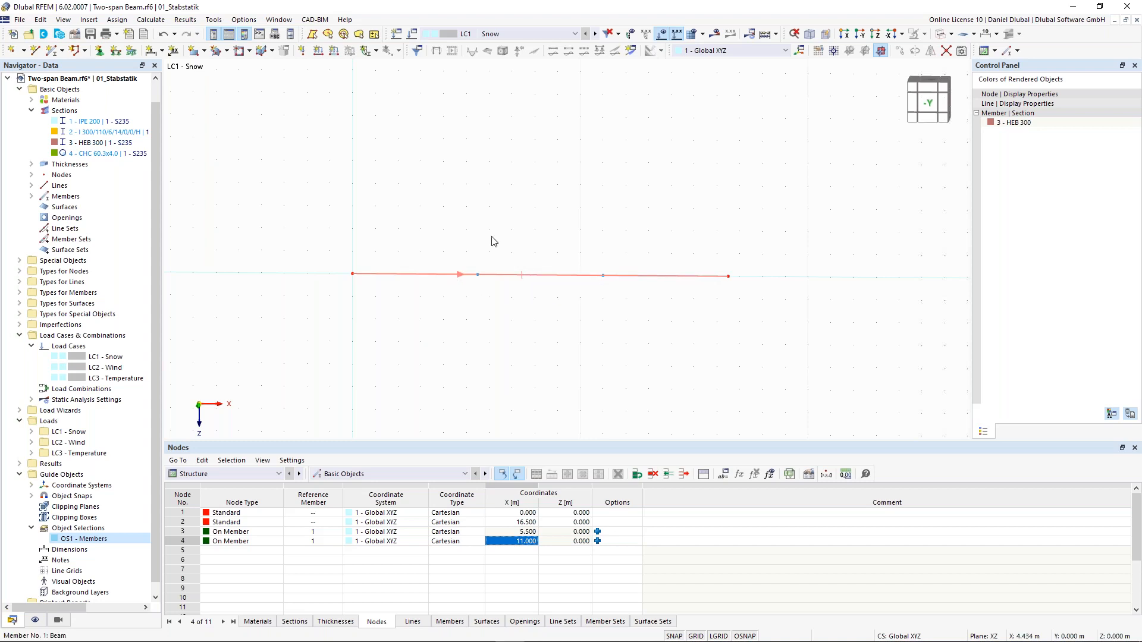
scroll(492, 239, up, 1)
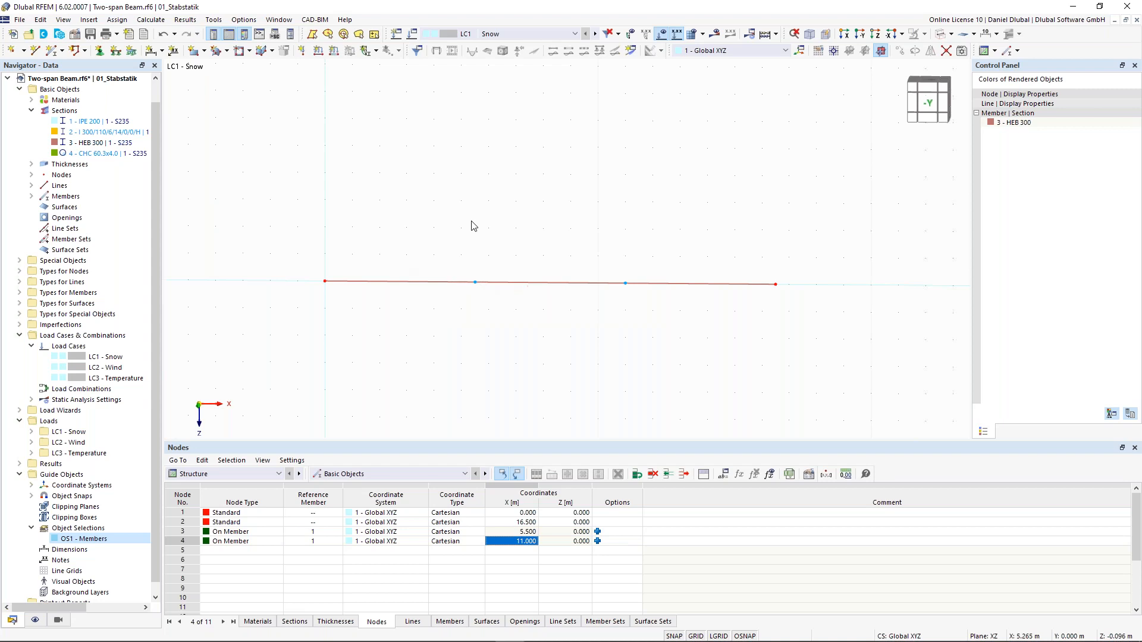
middle_drag(518, 213, 510, 224)
scroll(533, 267, up, 1)
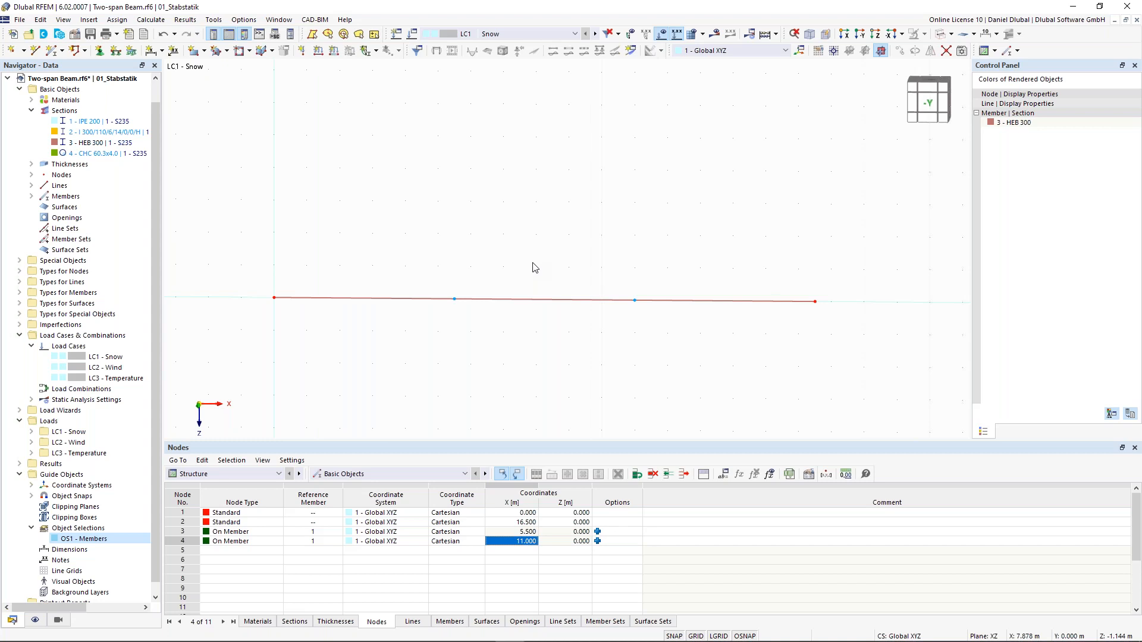
click(62, 52)
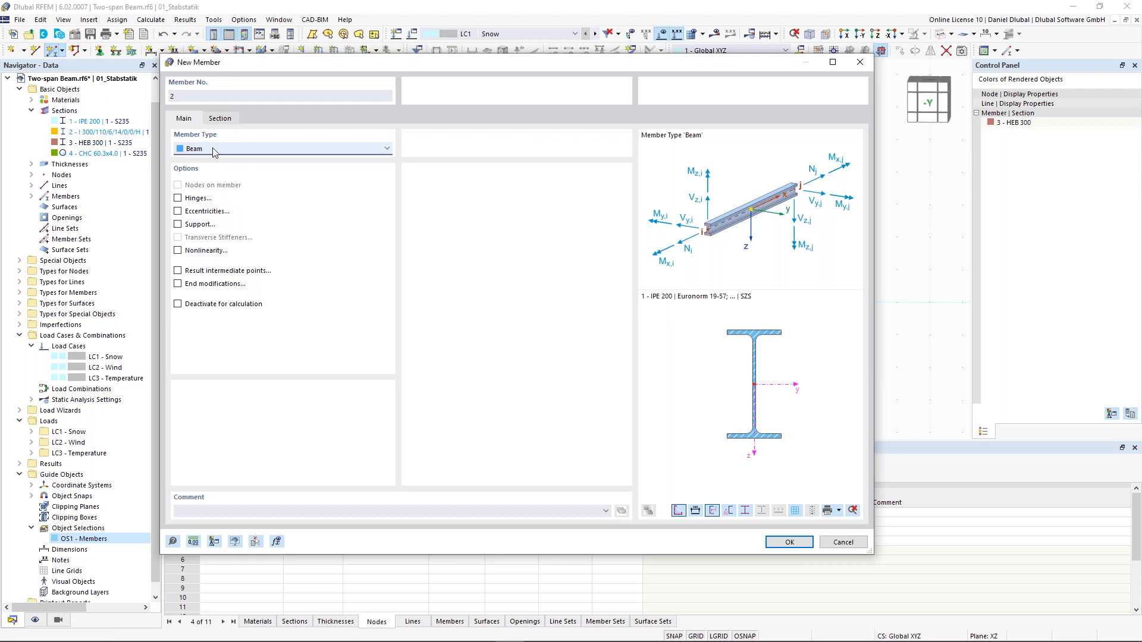
click(213, 150)
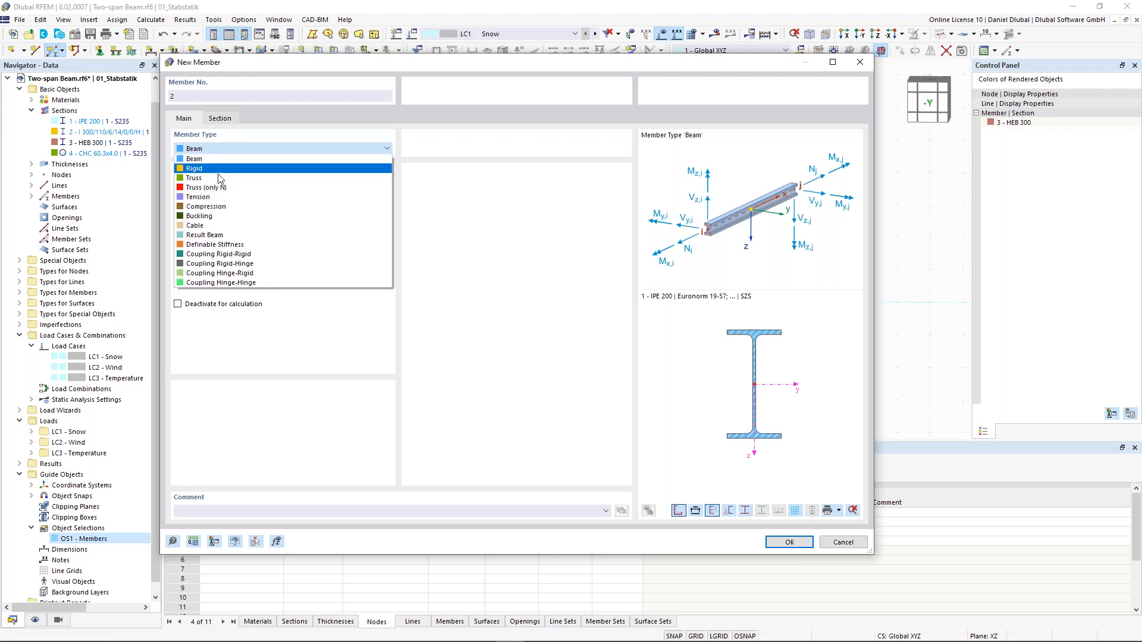
click(220, 187)
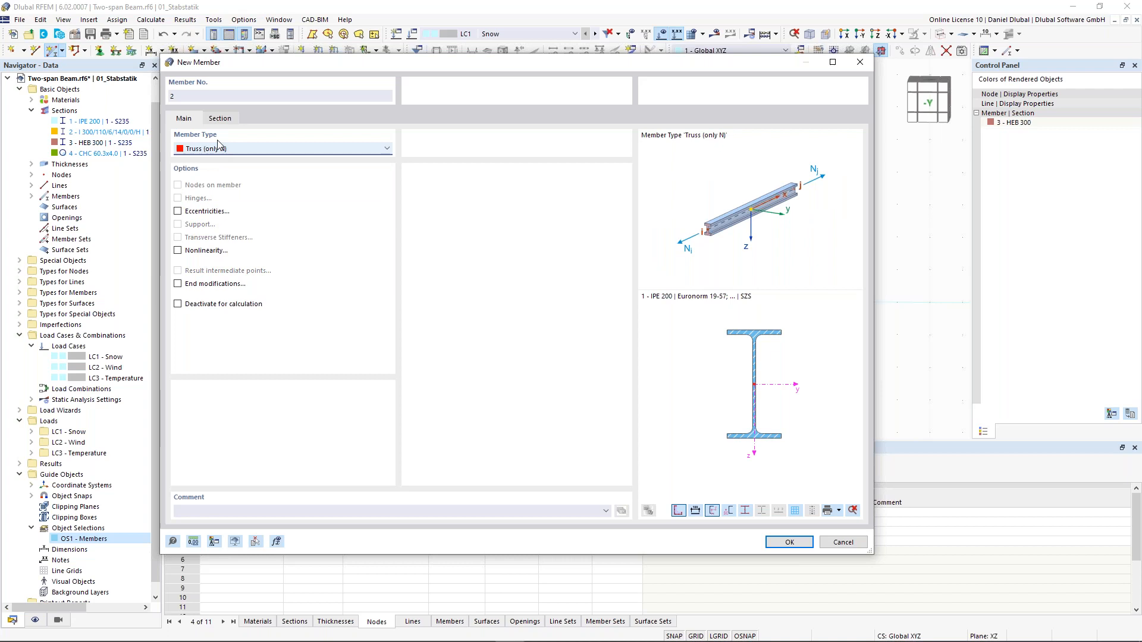
click(221, 120)
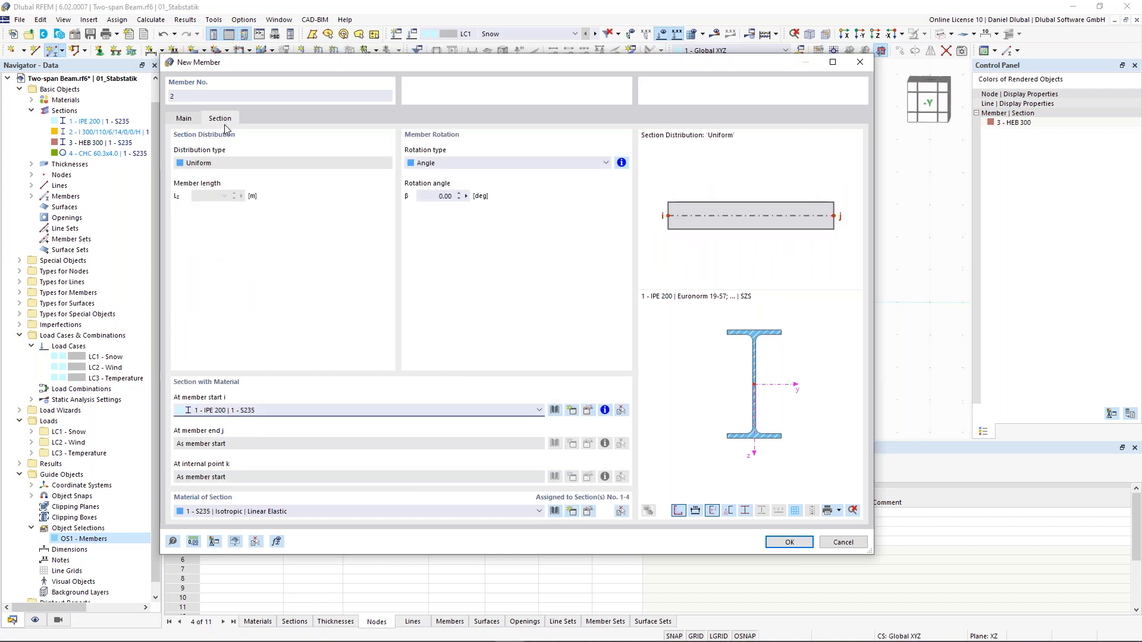
click(331, 411)
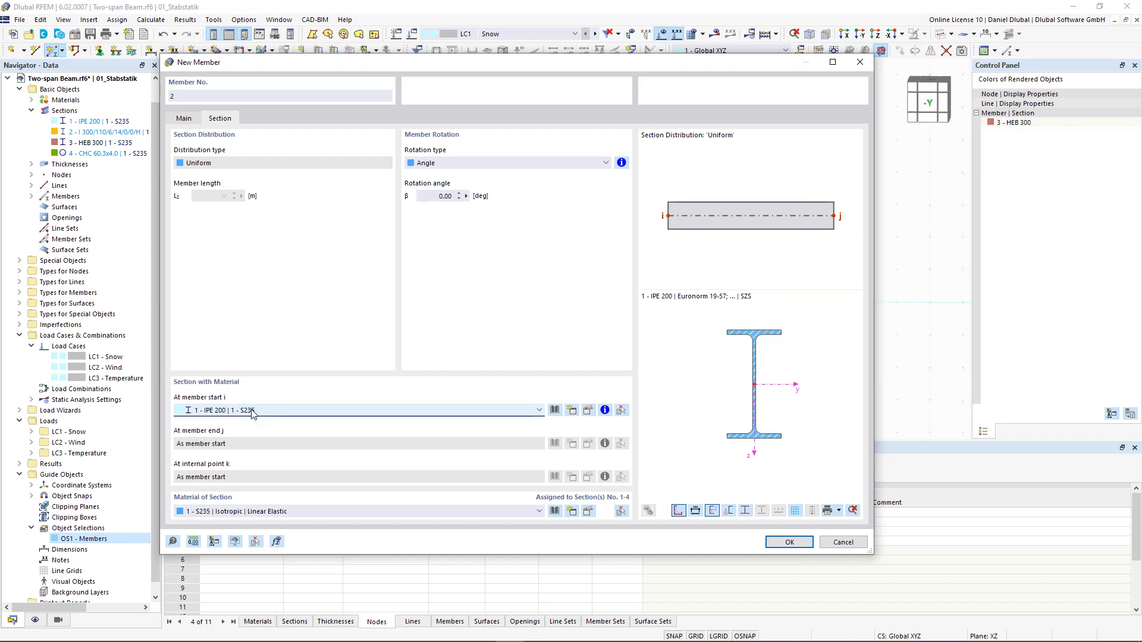
click(798, 546)
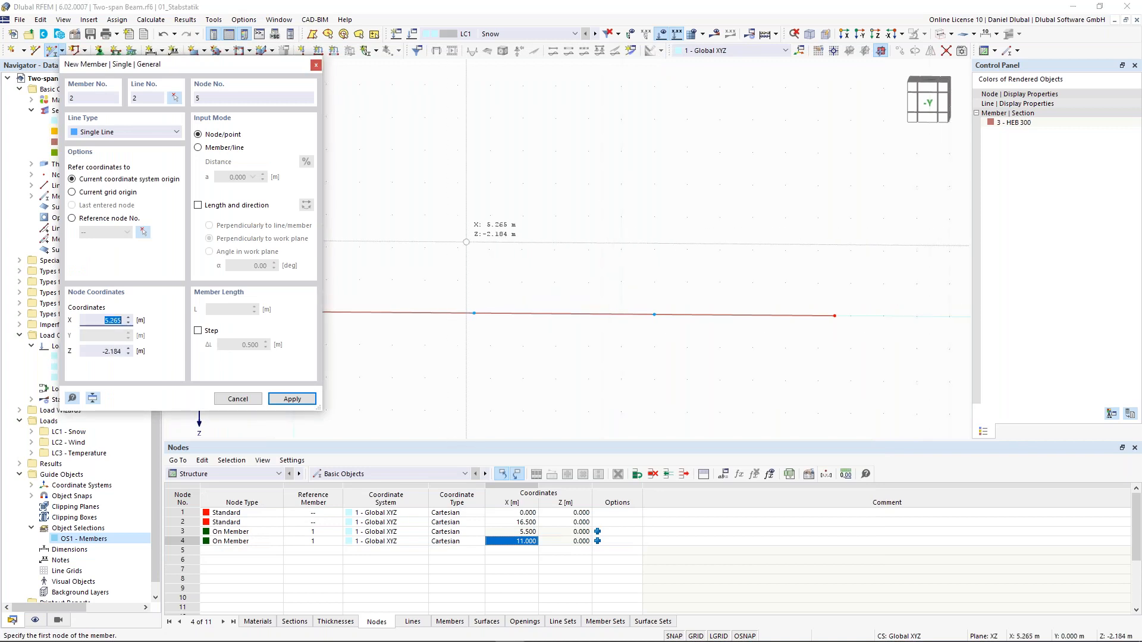
- Draw a 1 m truss member vertically upward from each of the beam's two intermediate nodes by length and direction
click(198, 206)
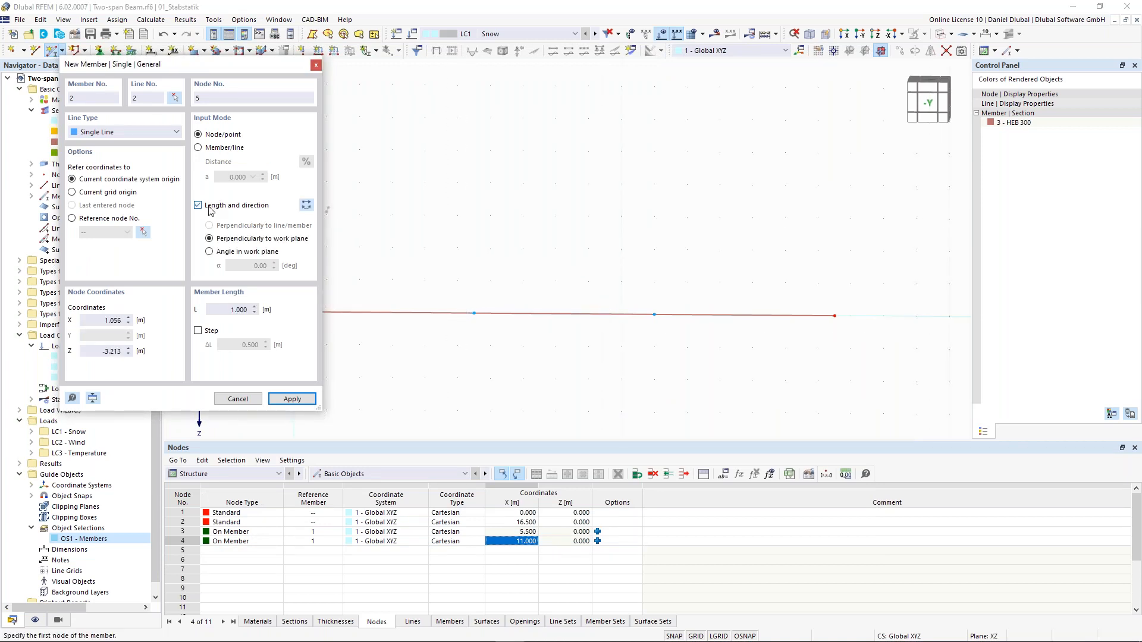
click(238, 309)
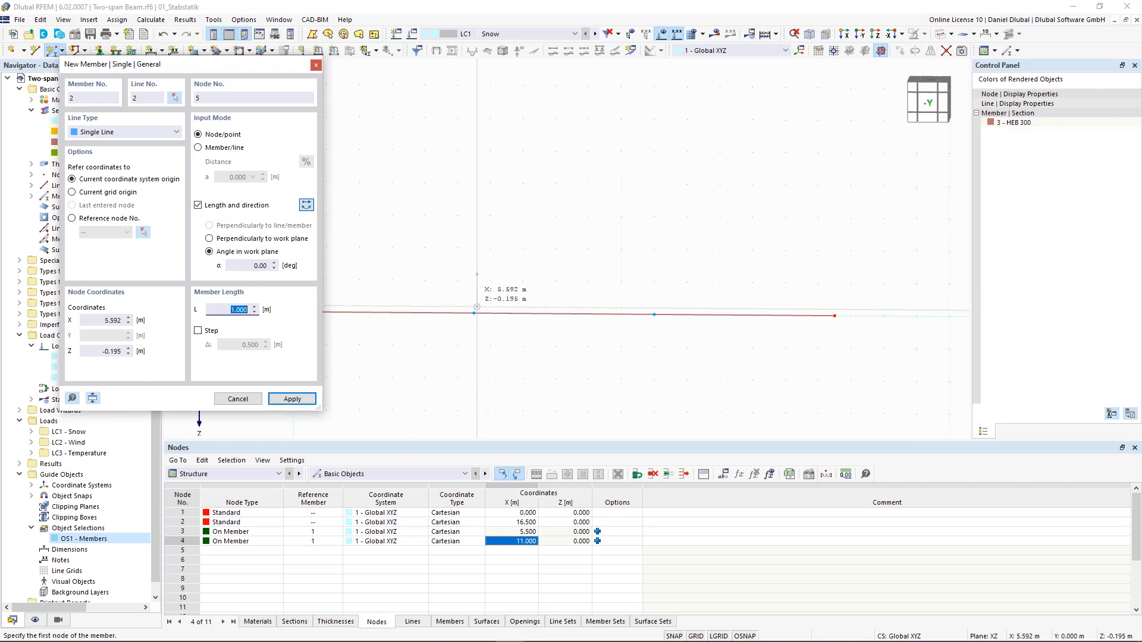
click(474, 314)
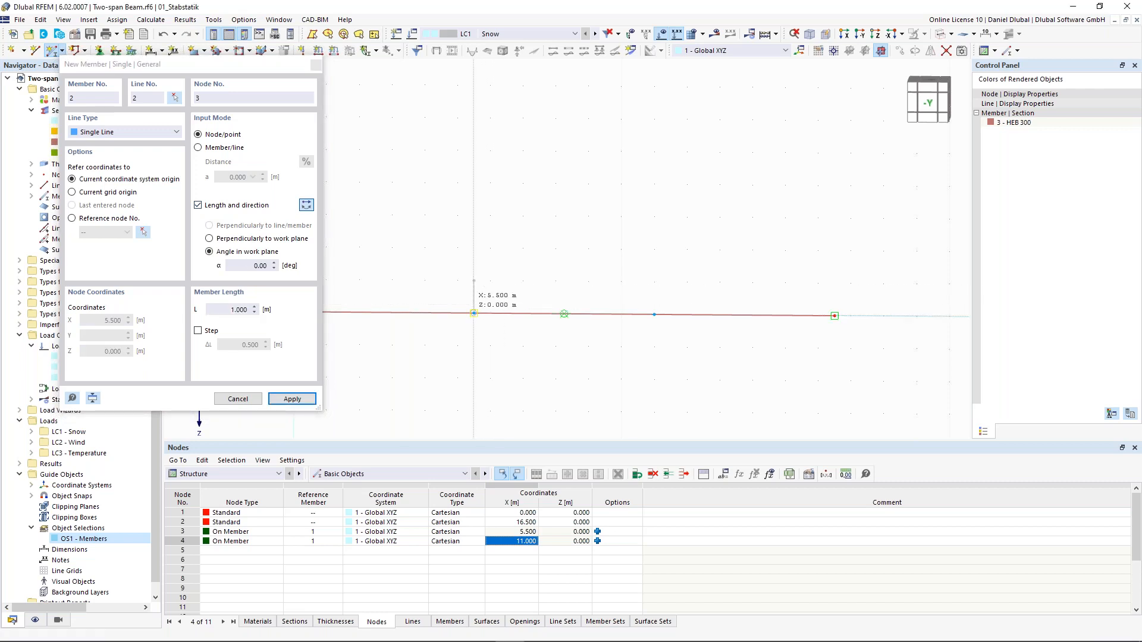
click(654, 314)
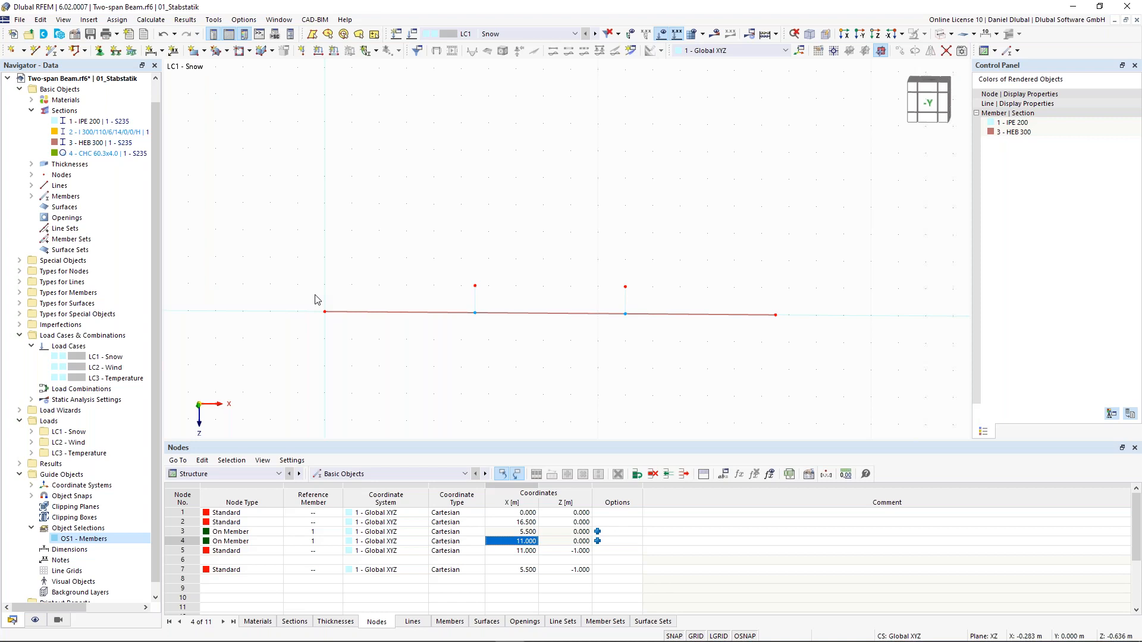
- Copy the beam's two end nodes once with a displacement of -2.3 m in Z
right_click(777, 315)
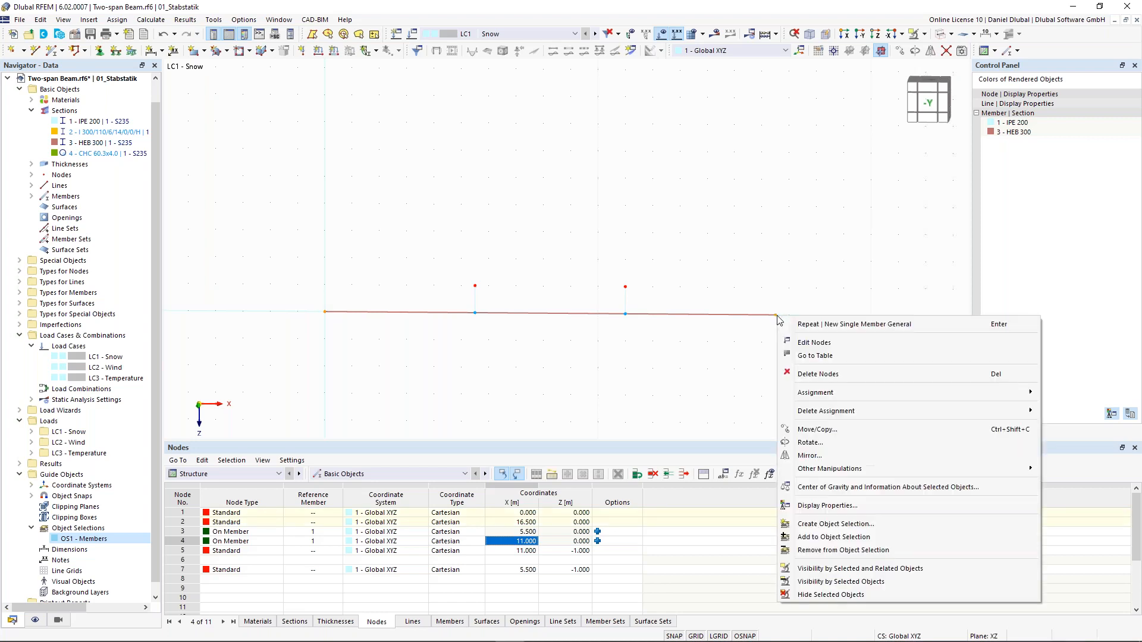
click(831, 428)
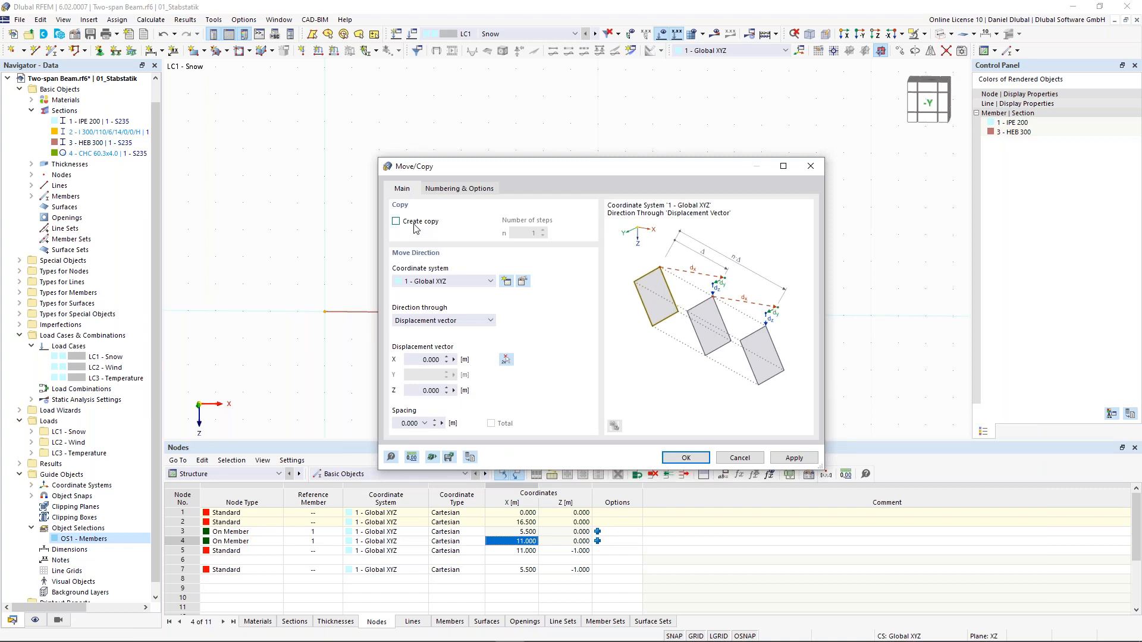
click(415, 229)
click(459, 360)
click(417, 393)
text(-)
text(2.)
text(3)
click(702, 462)
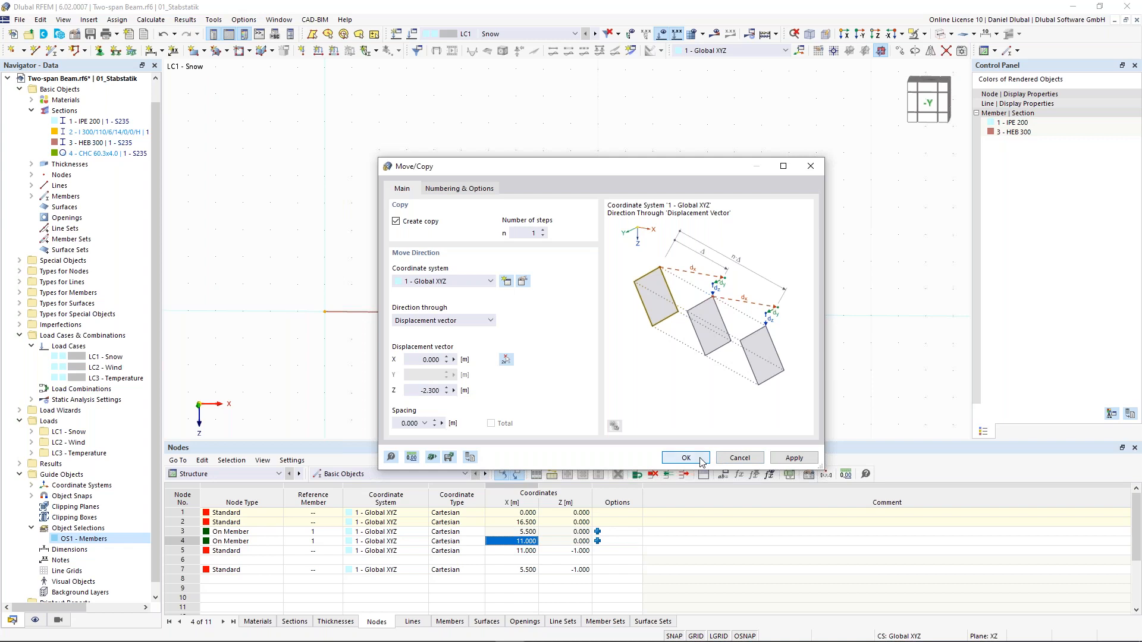
click(702, 462)
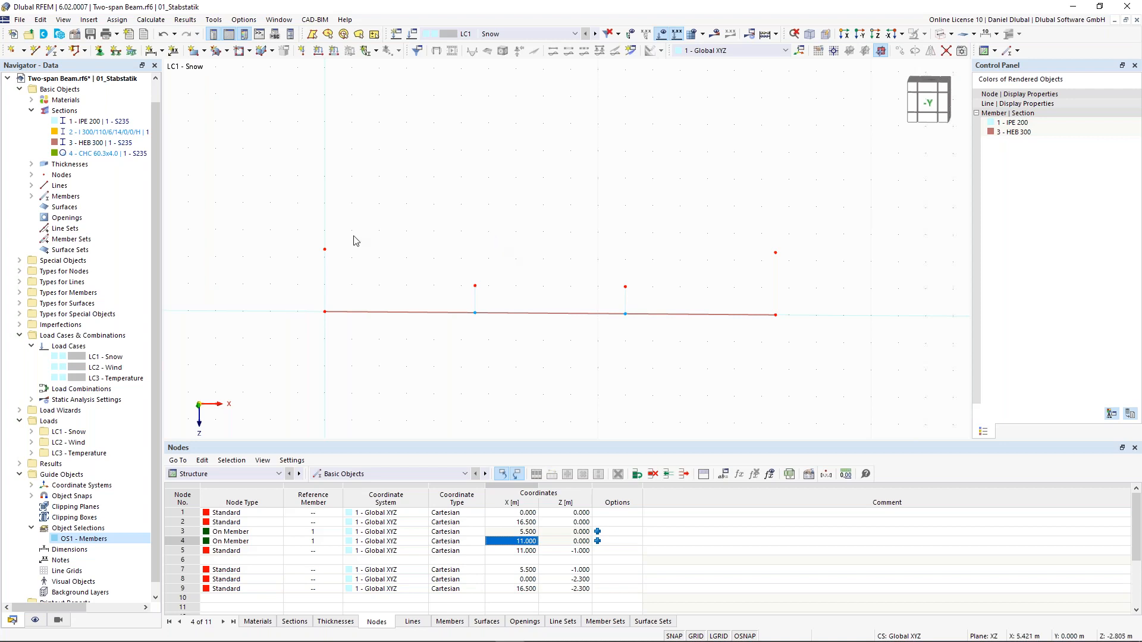
- Define another single member of type Truss (only N), keeping the IPE 200 section
click(53, 55)
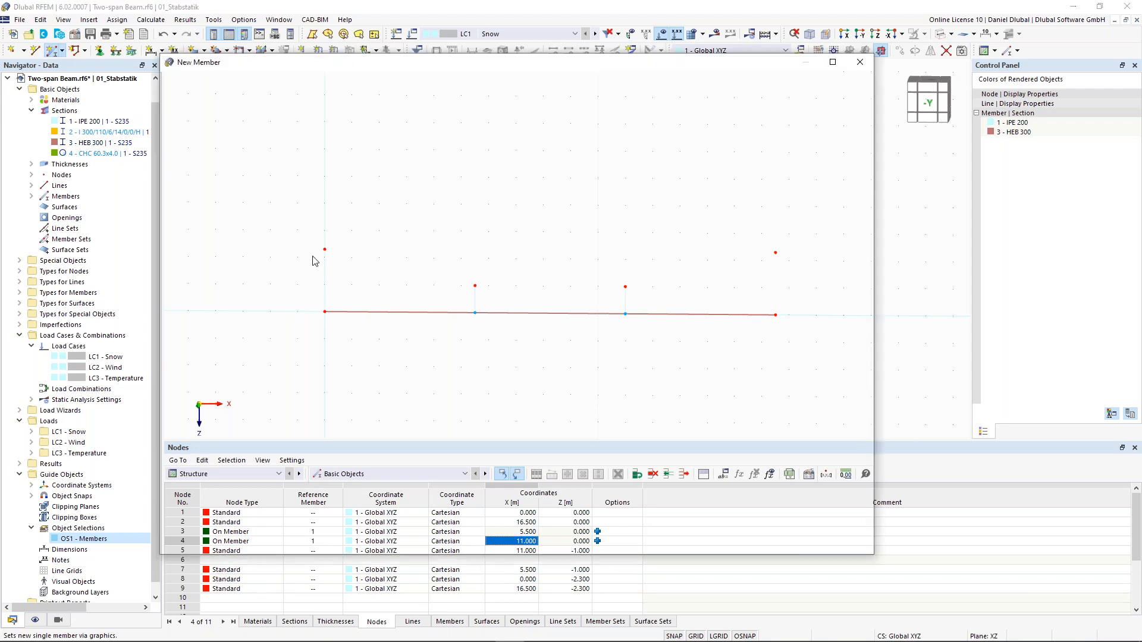
click(209, 149)
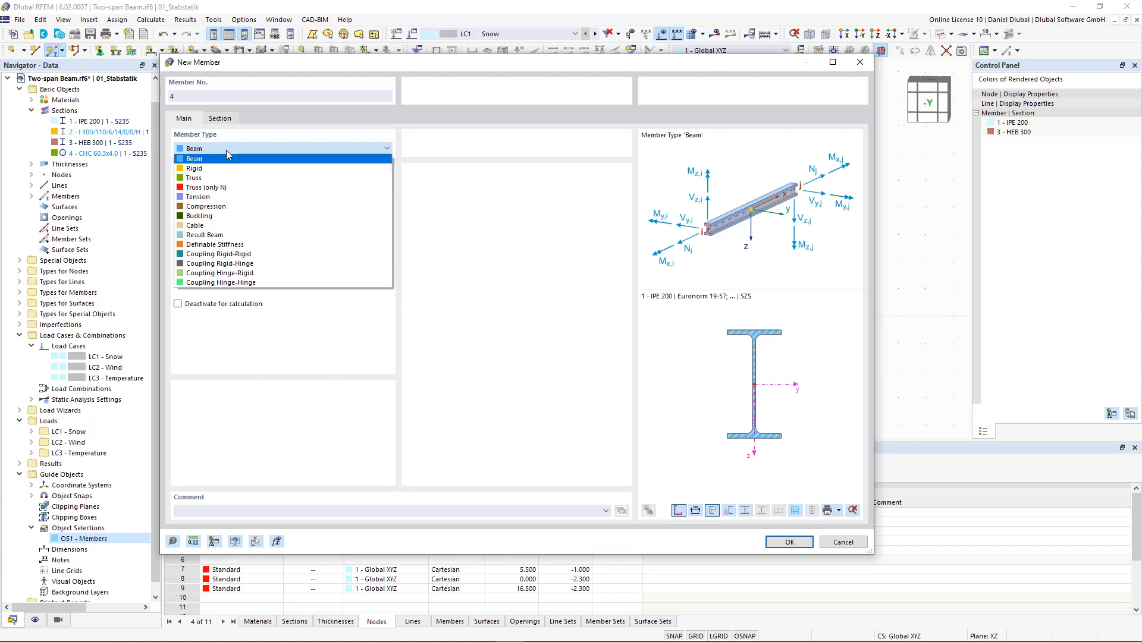
click(214, 187)
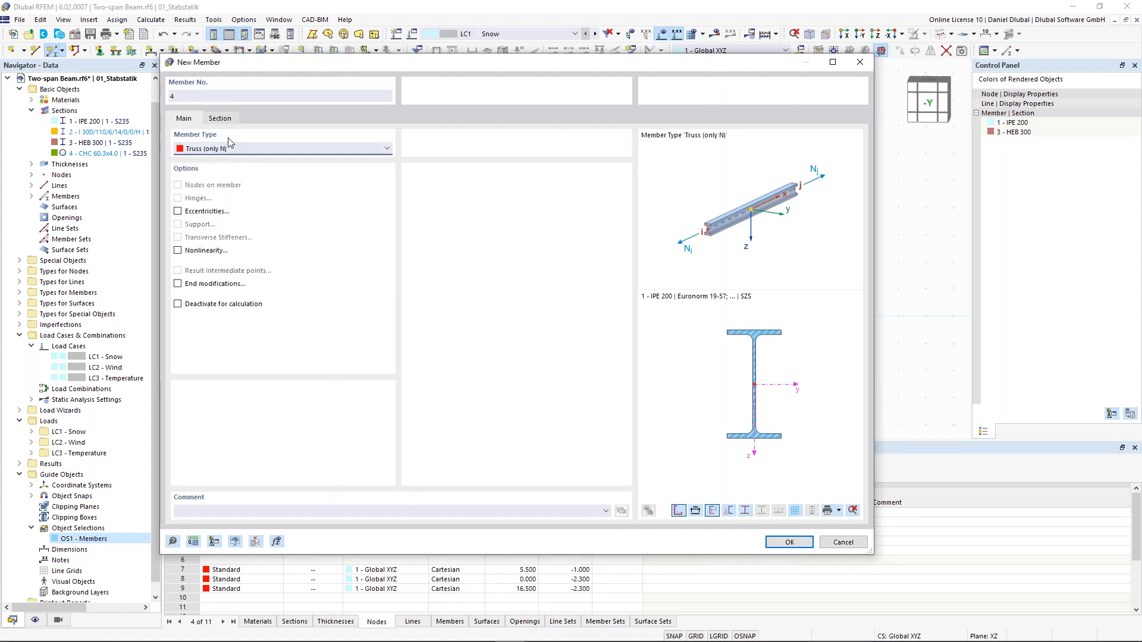
click(220, 119)
click(185, 118)
click(789, 542)
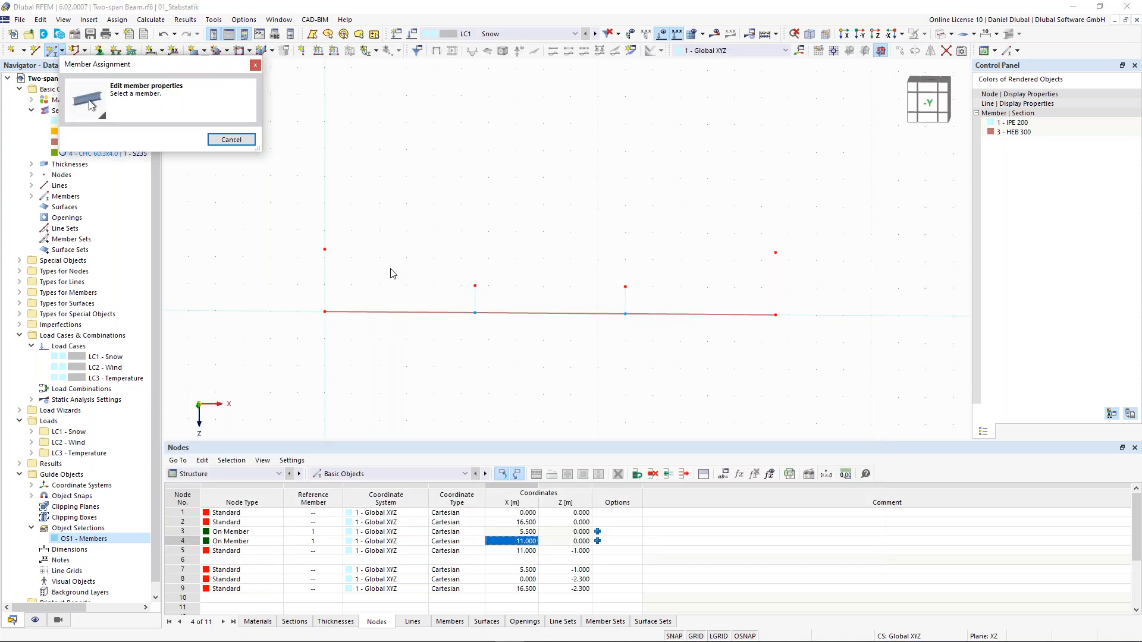
- Connect the four upper nodes with a continuous chain of three truss members from the beam's start side to its end side
click(474, 295)
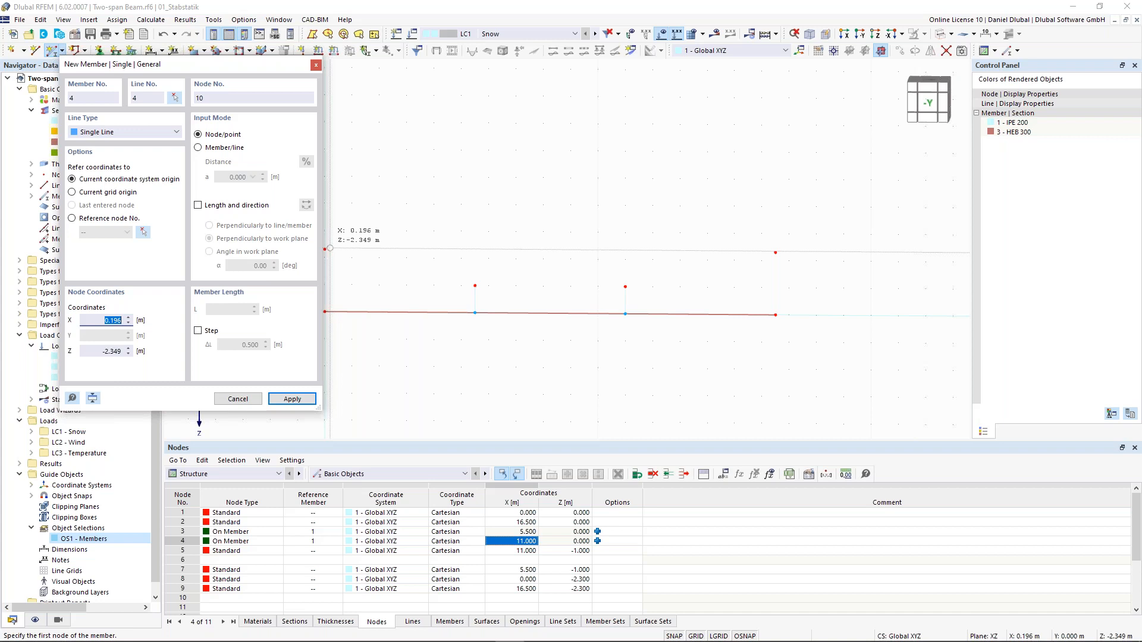
click(518, 279)
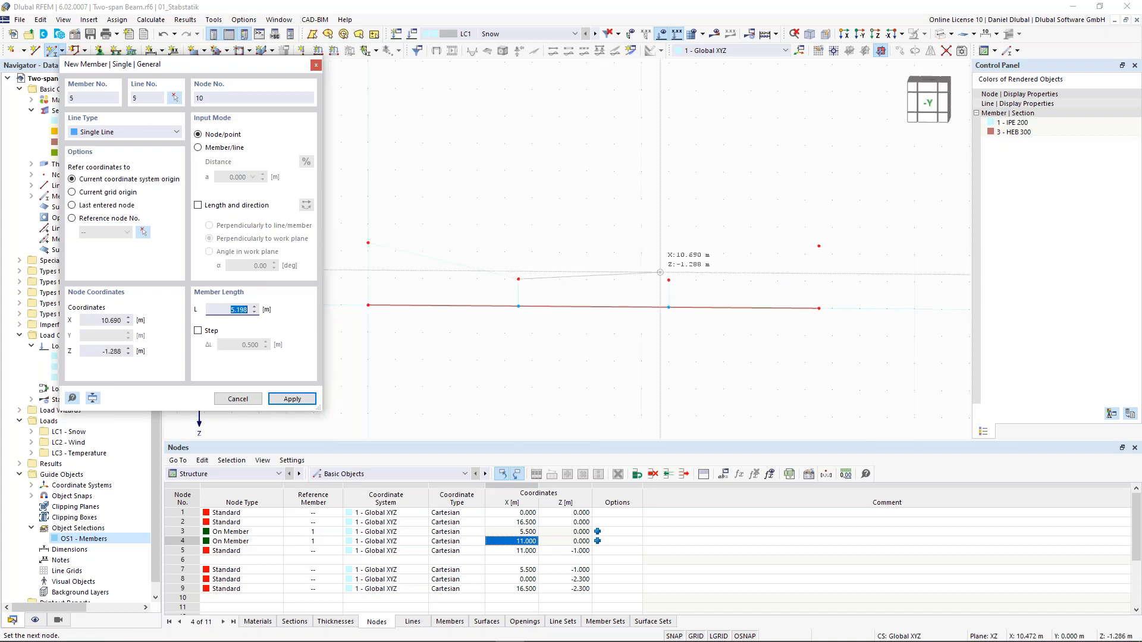
click(669, 280)
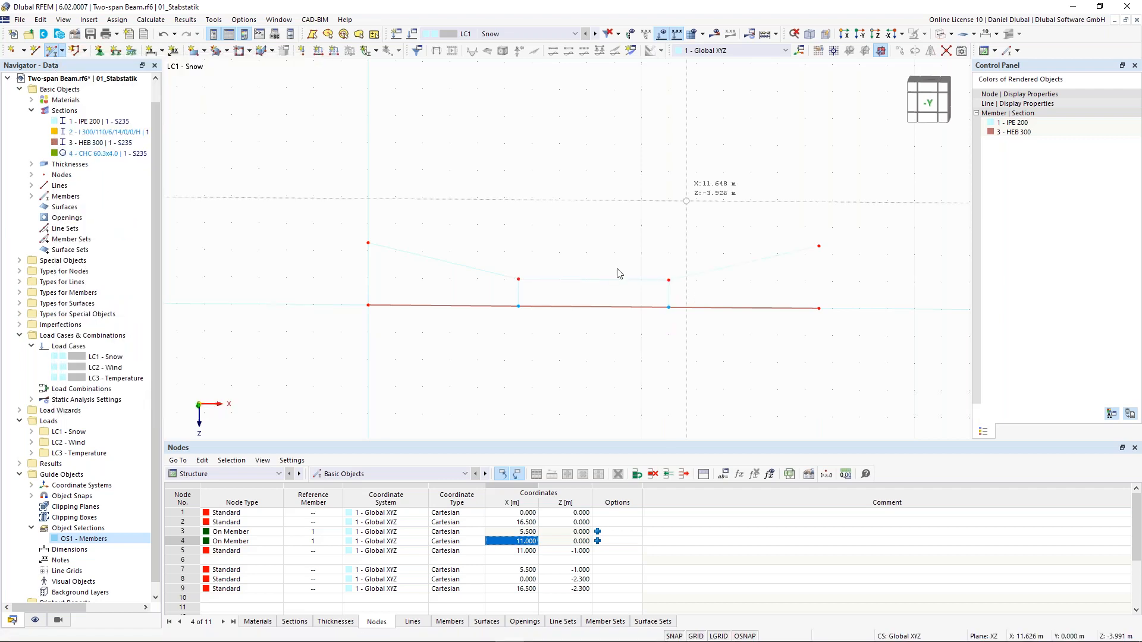
key(Escape)
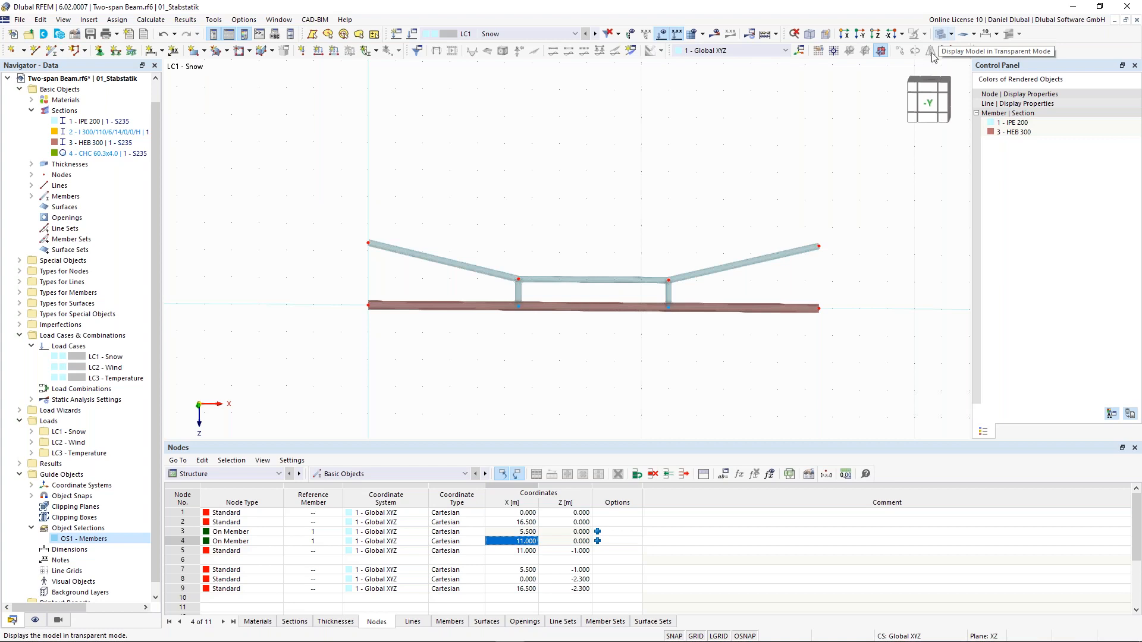
- Set the Z-coordinate of the two upper nodes of the vertical truss members to -1.4 m
scroll(612, 277, up, 1)
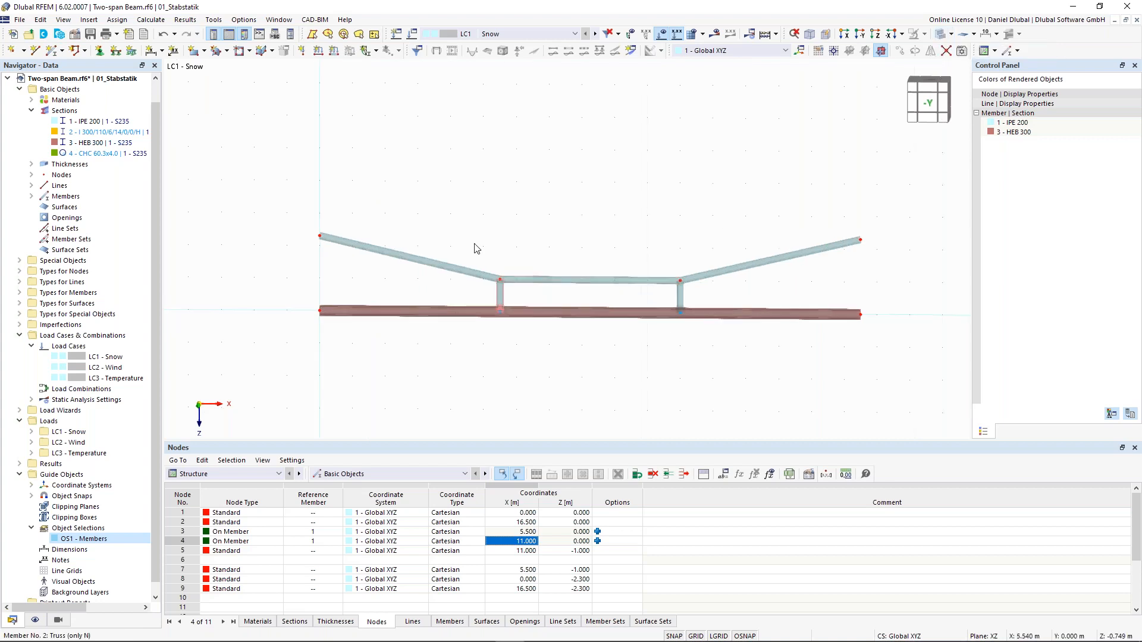
drag(475, 237, 688, 297)
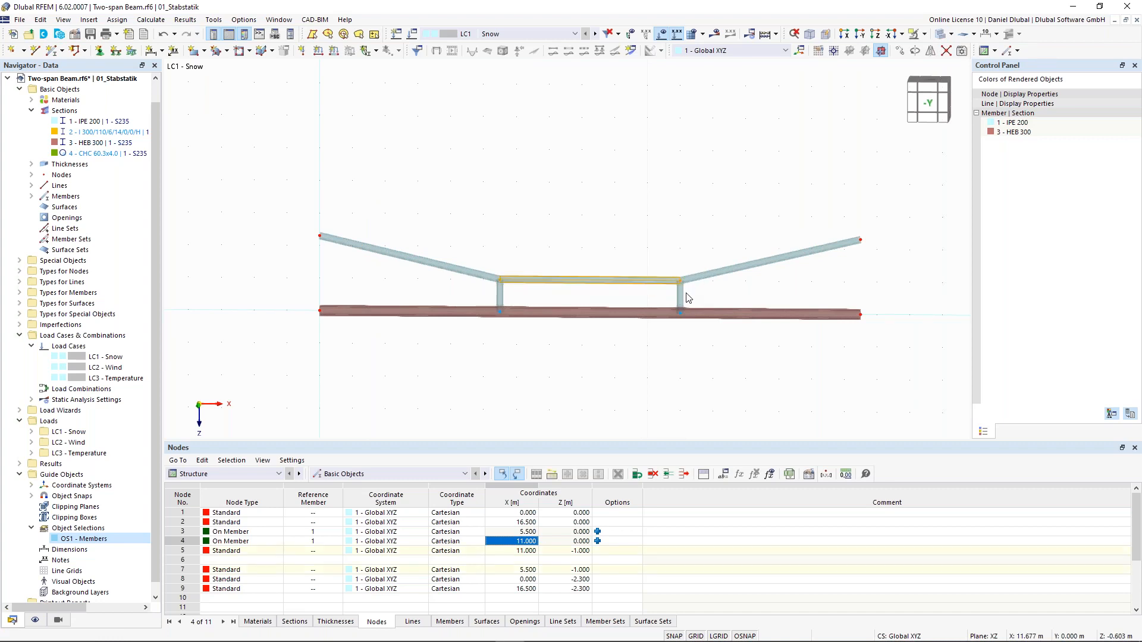
double_click(498, 279)
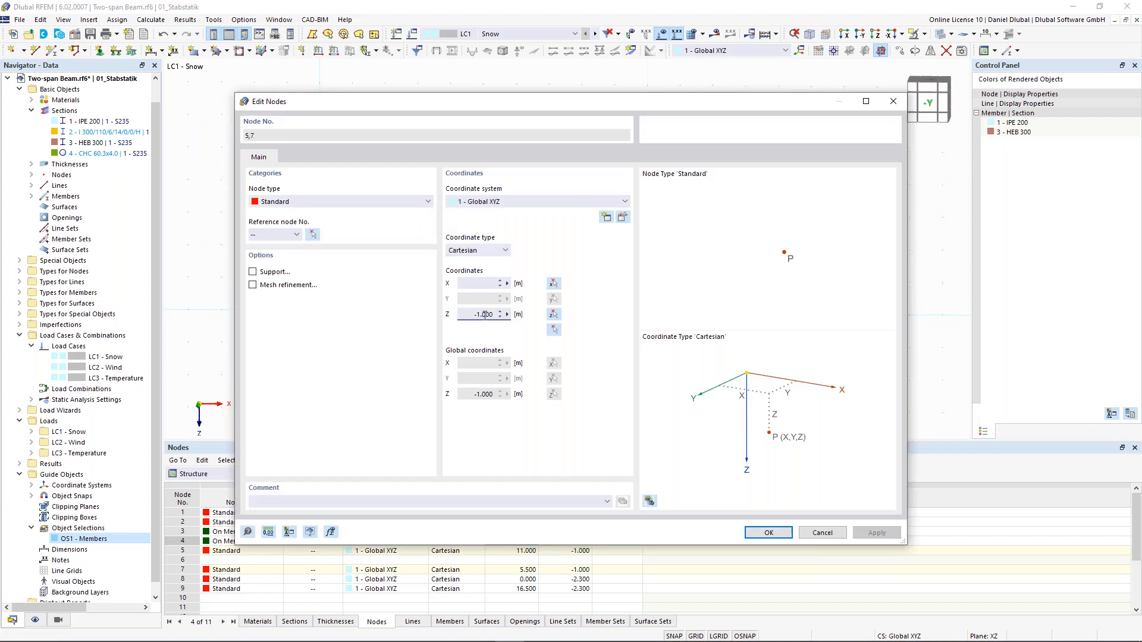
text(4)
drag(623, 102, 570, 307)
drag(693, 306, 681, 131)
click(715, 562)
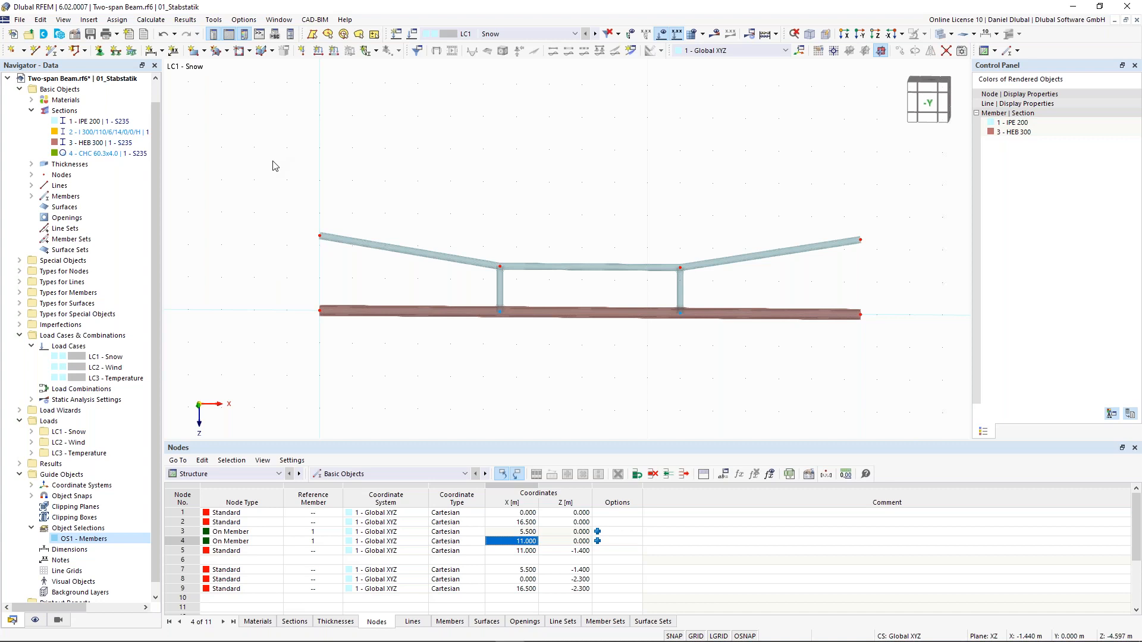
- Assign hinged supports to the beam's start node and both upper outer nodes, and a roller support to the beam's end node
drag(836, 180, 889, 278)
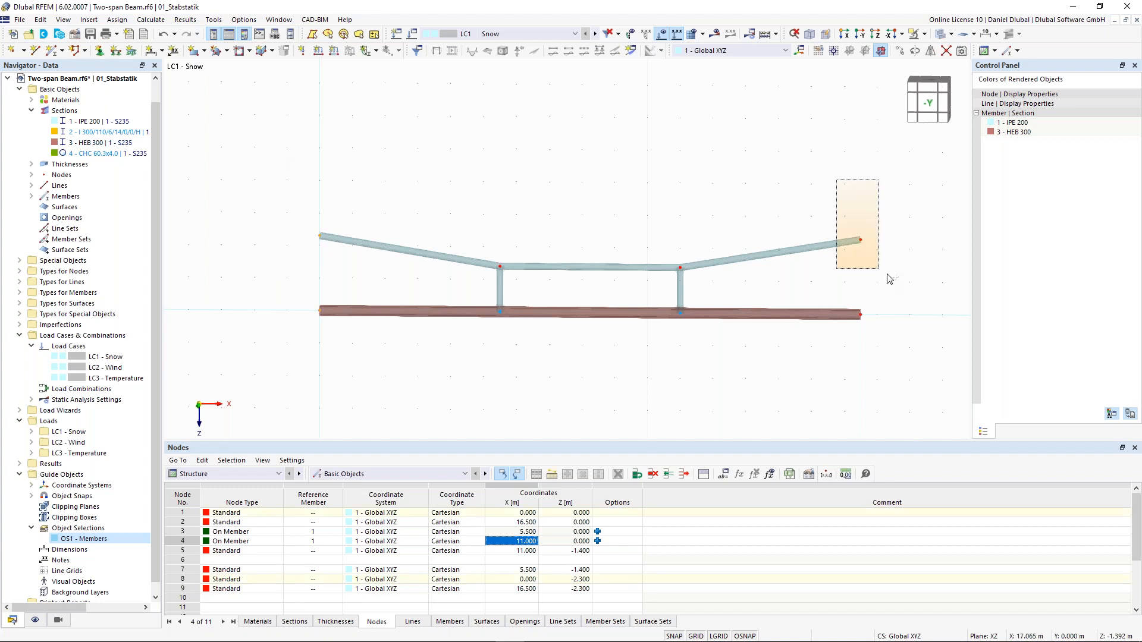
drag(889, 279, 889, 278)
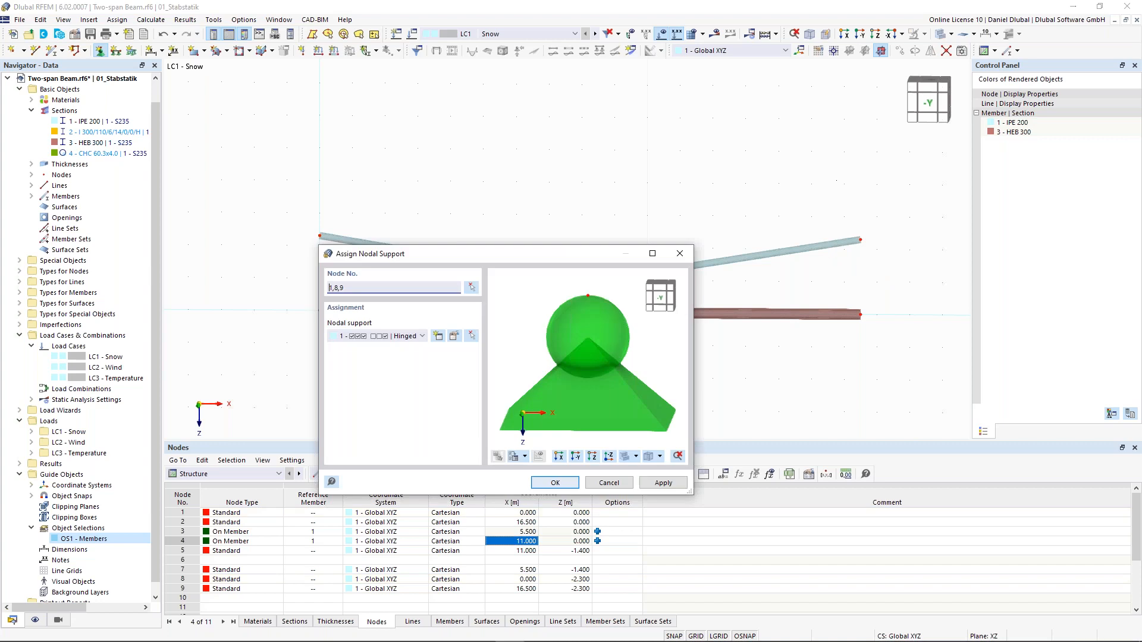
click(860, 314)
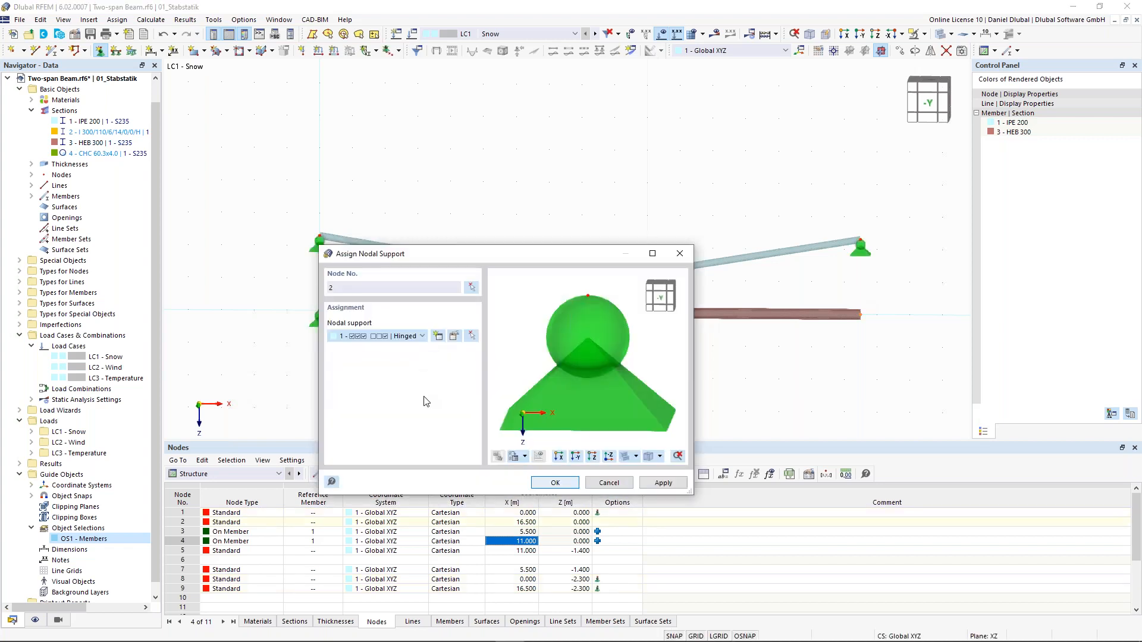
click(423, 396)
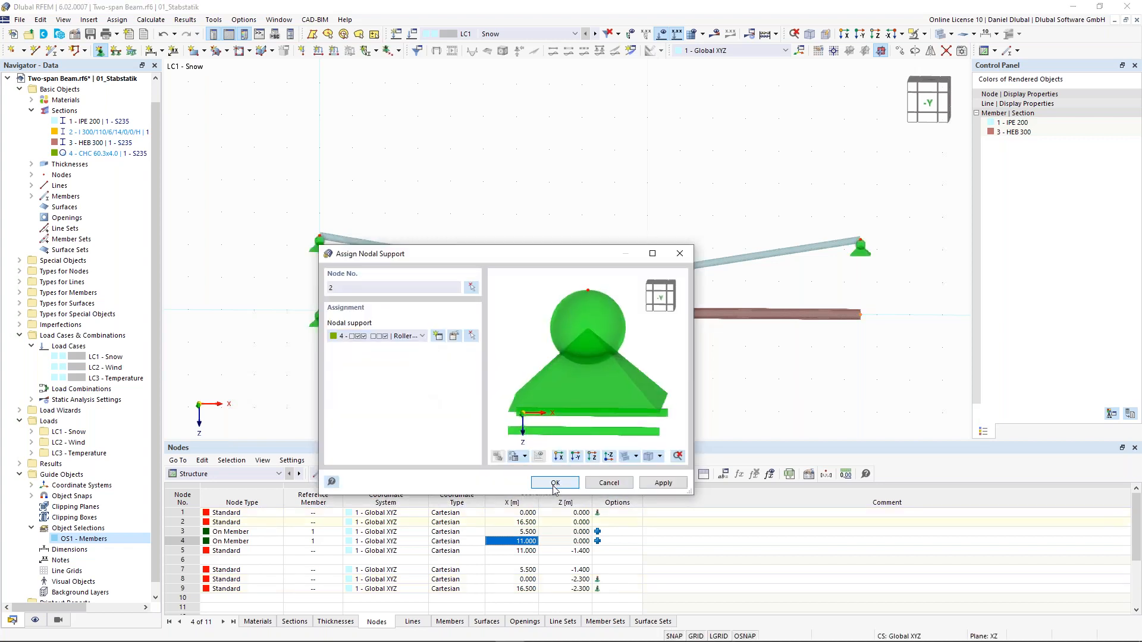
click(553, 483)
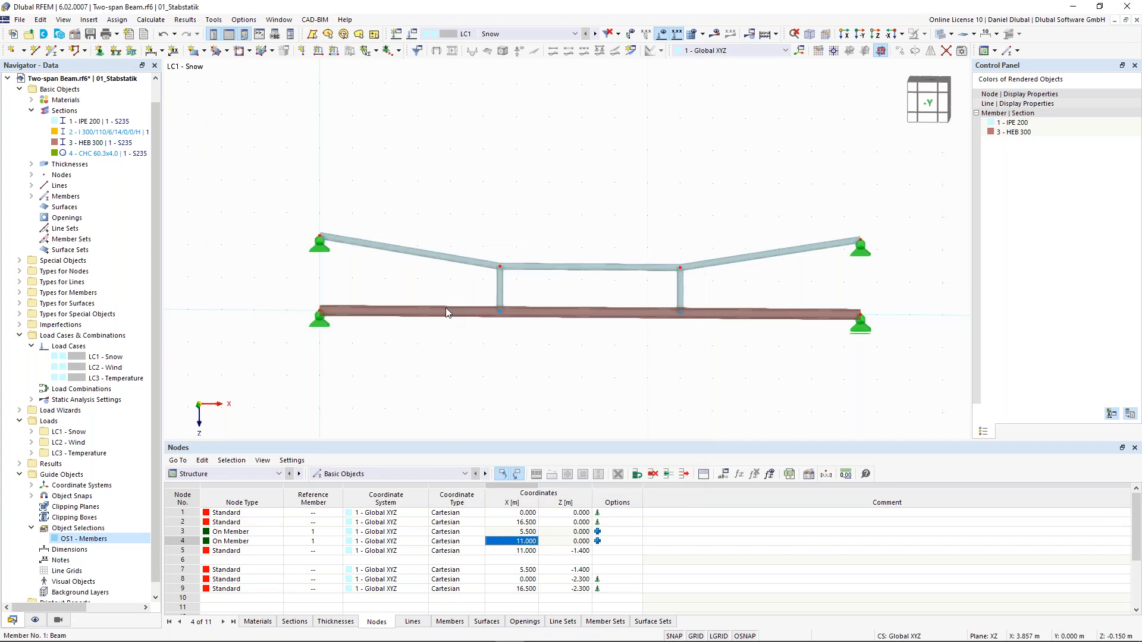
- Apply a uniform member load of 15 kN/m in the global Z direction to the 16.5 m beam in load case LC1 - Snow
click(335, 51)
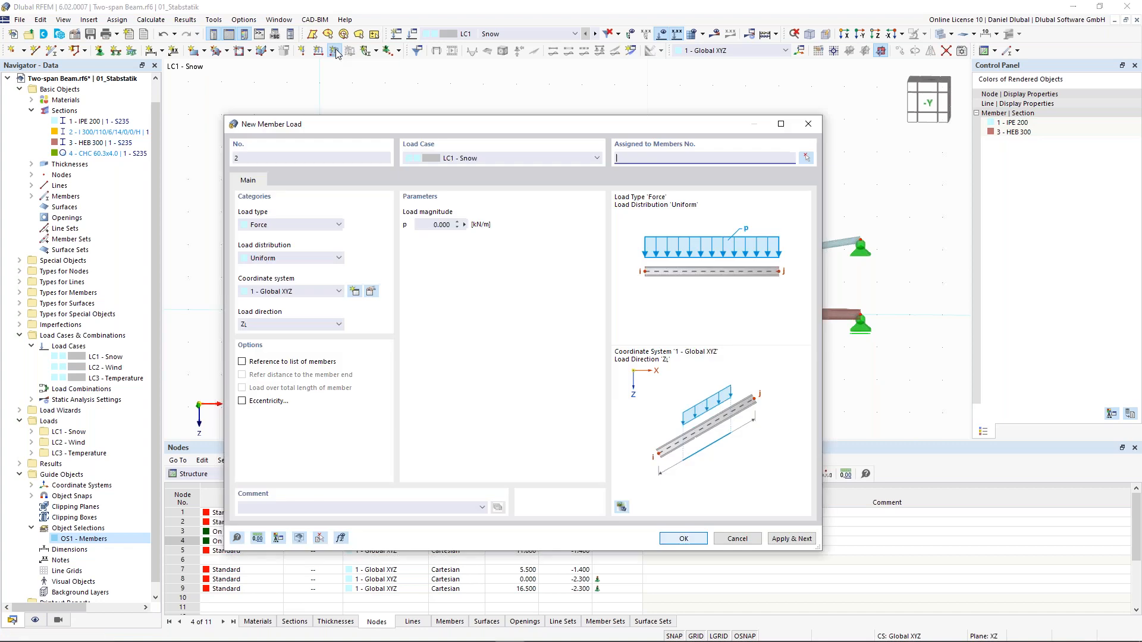
click(439, 225)
text(15)
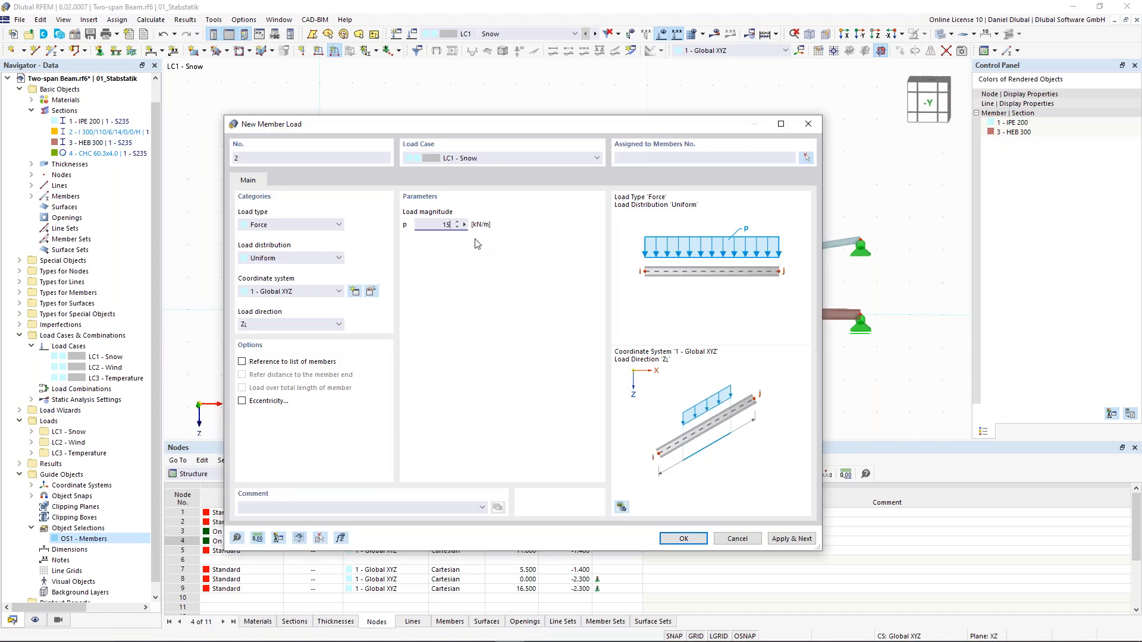
click(688, 537)
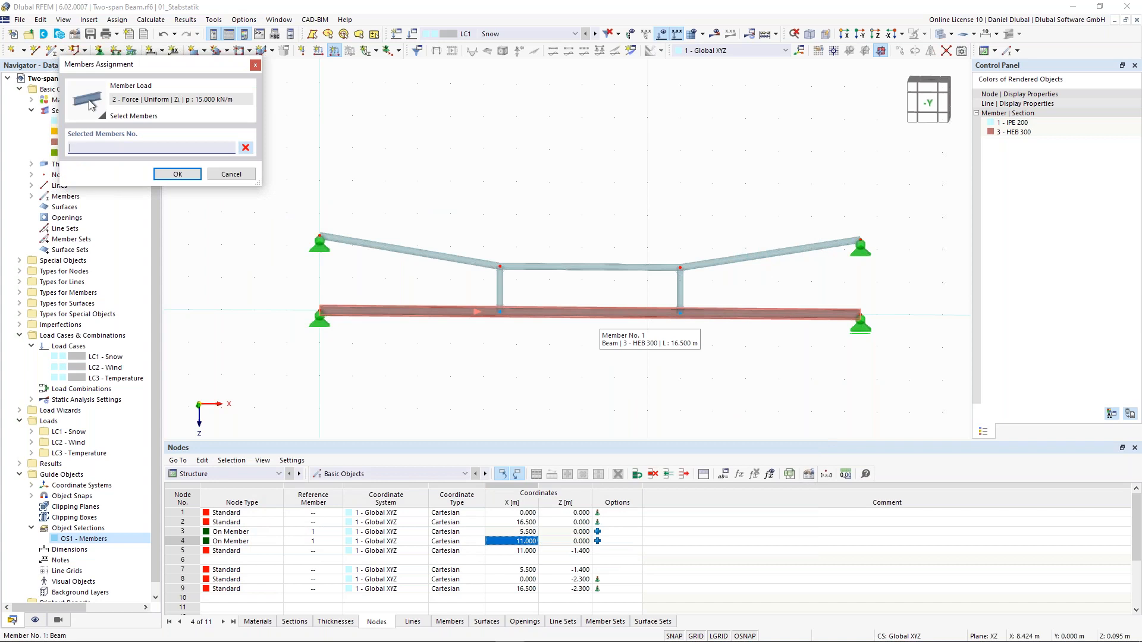
click(544, 314)
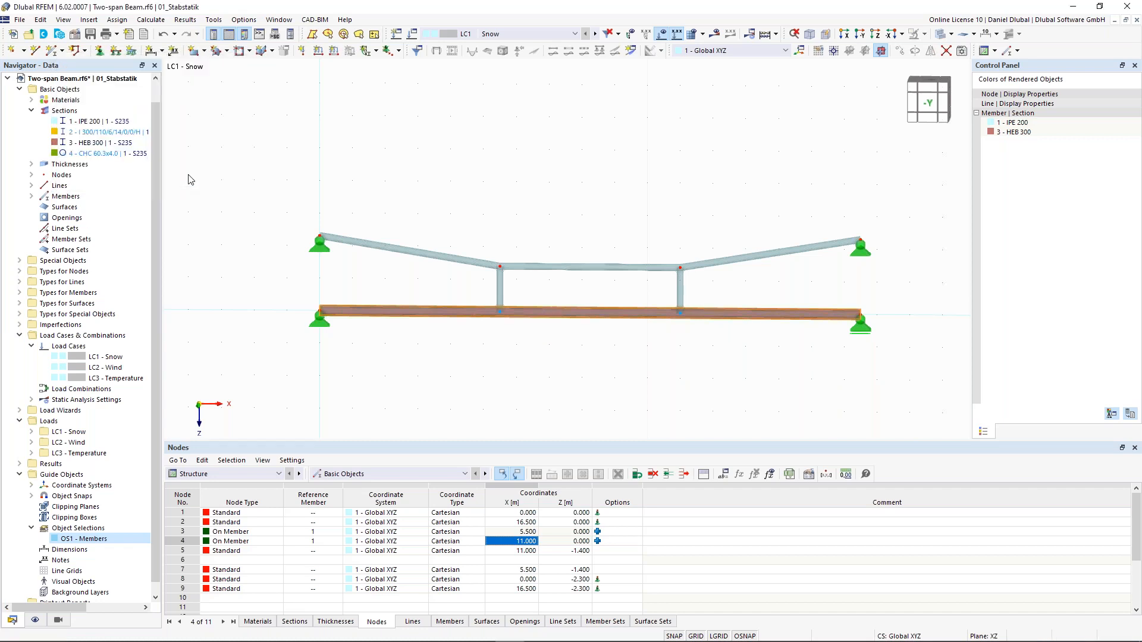
click(188, 180)
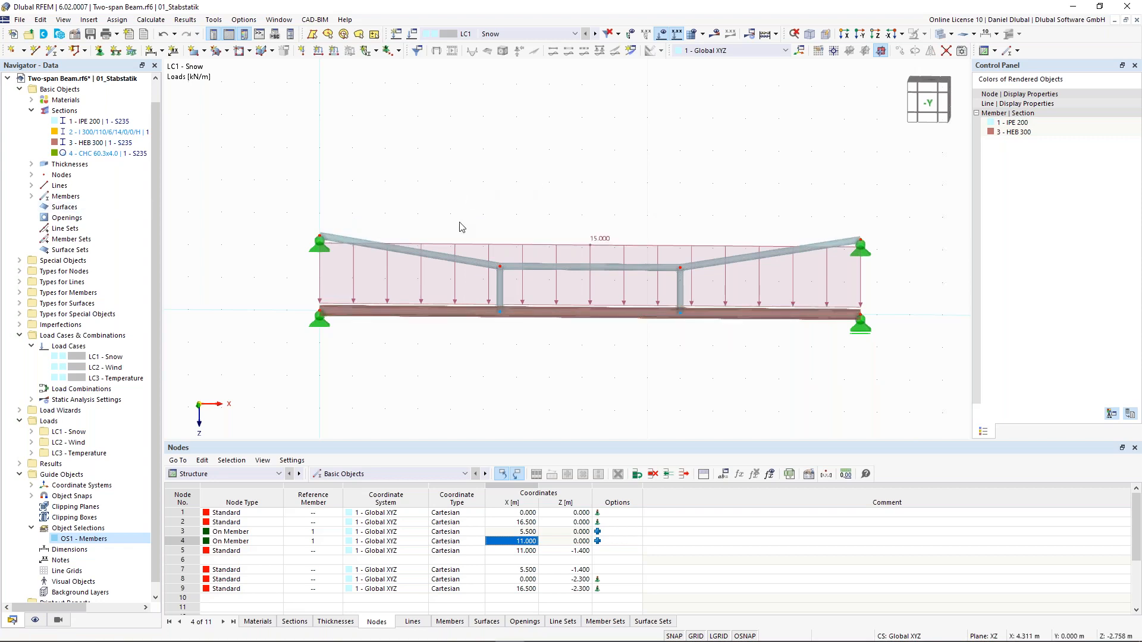
- Calculate load case LC1 - Snow and display the members' axial forces N with the nodal support reactions, hiding the loads
middle_drag(457, 221, 409, 223)
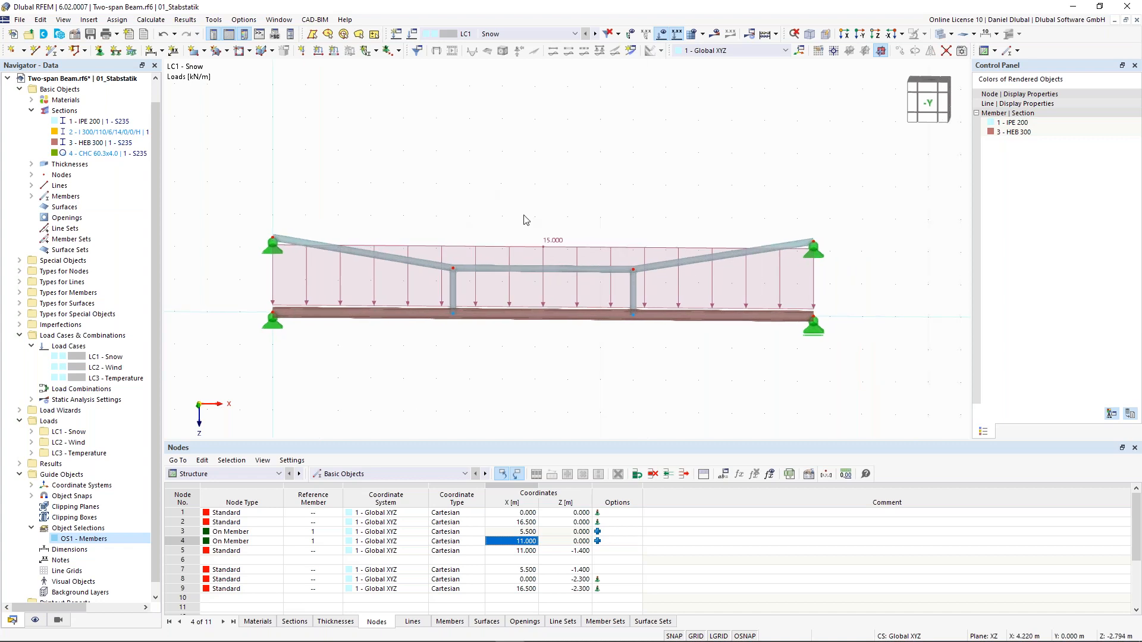
click(713, 36)
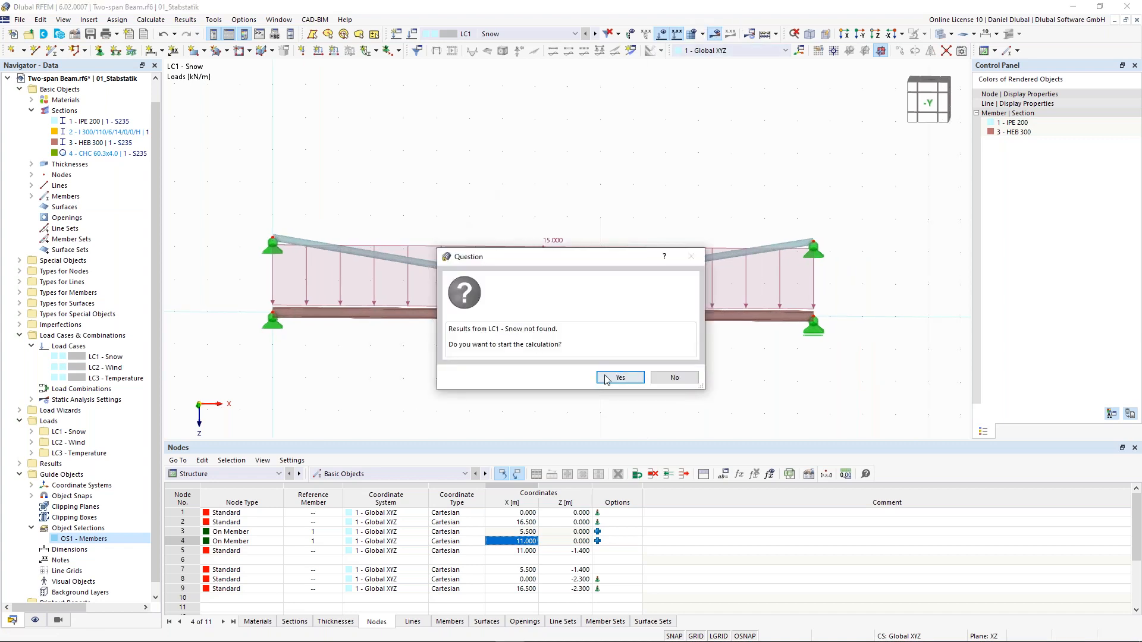
click(609, 379)
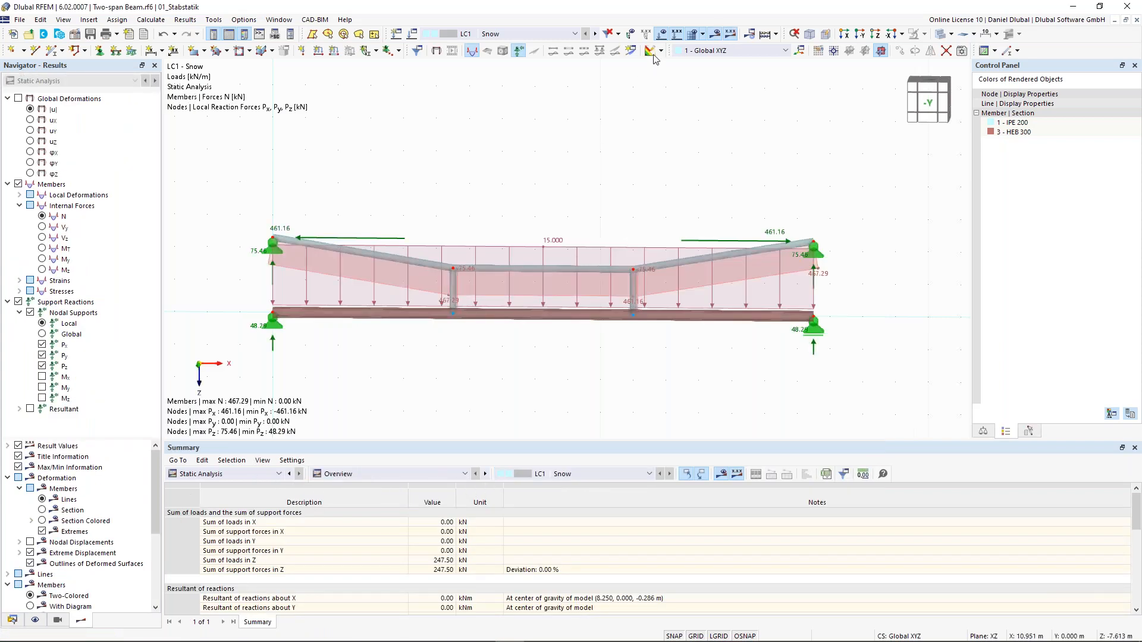
click(716, 36)
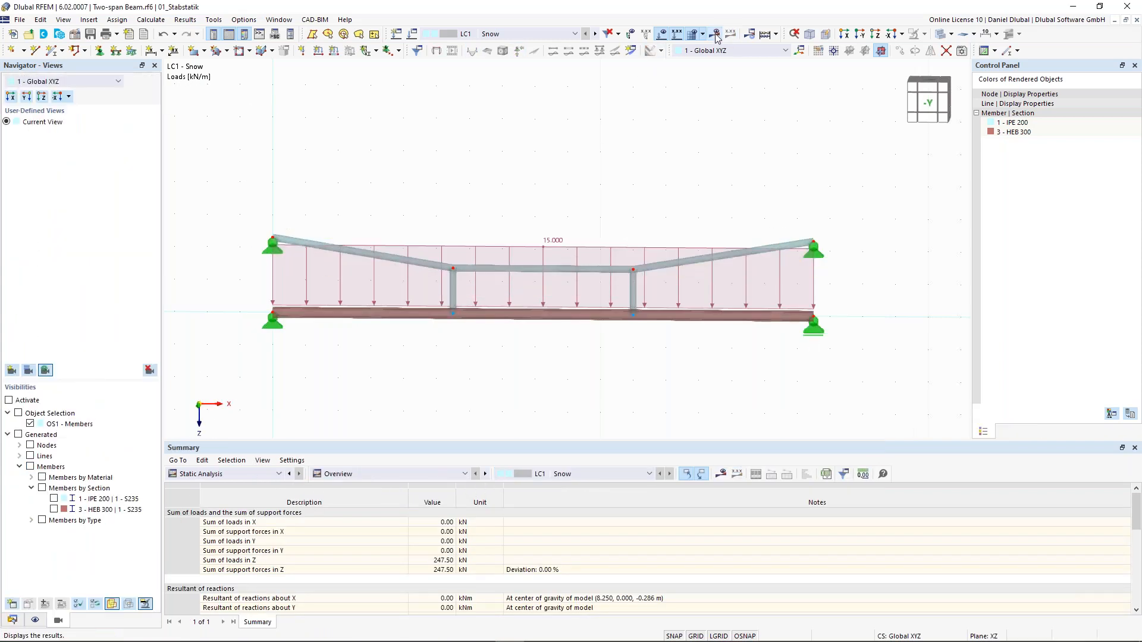
click(716, 36)
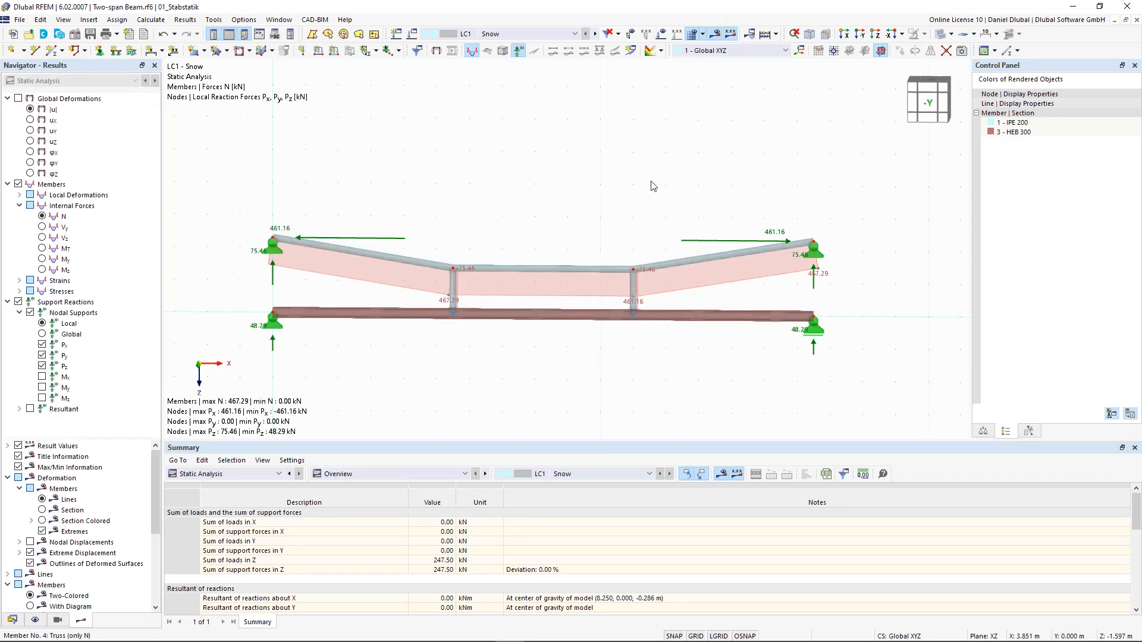
scroll(464, 261, up, 2)
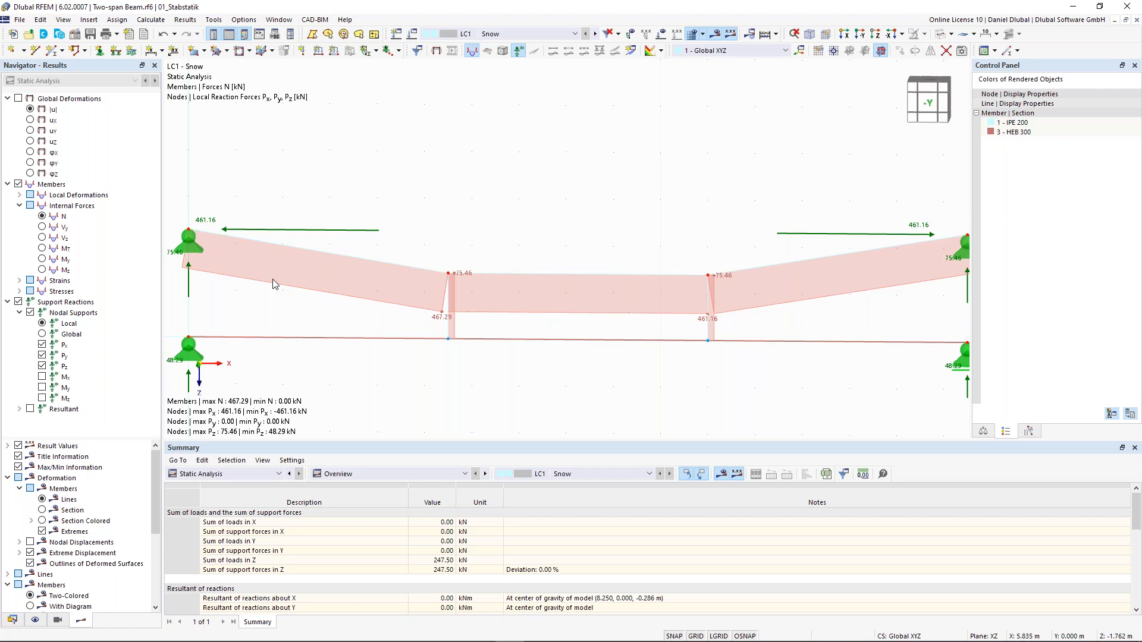
- Display the bending moments My, switch to global deformations rendered as Section Colored, and show the applied loads with them
click(42, 260)
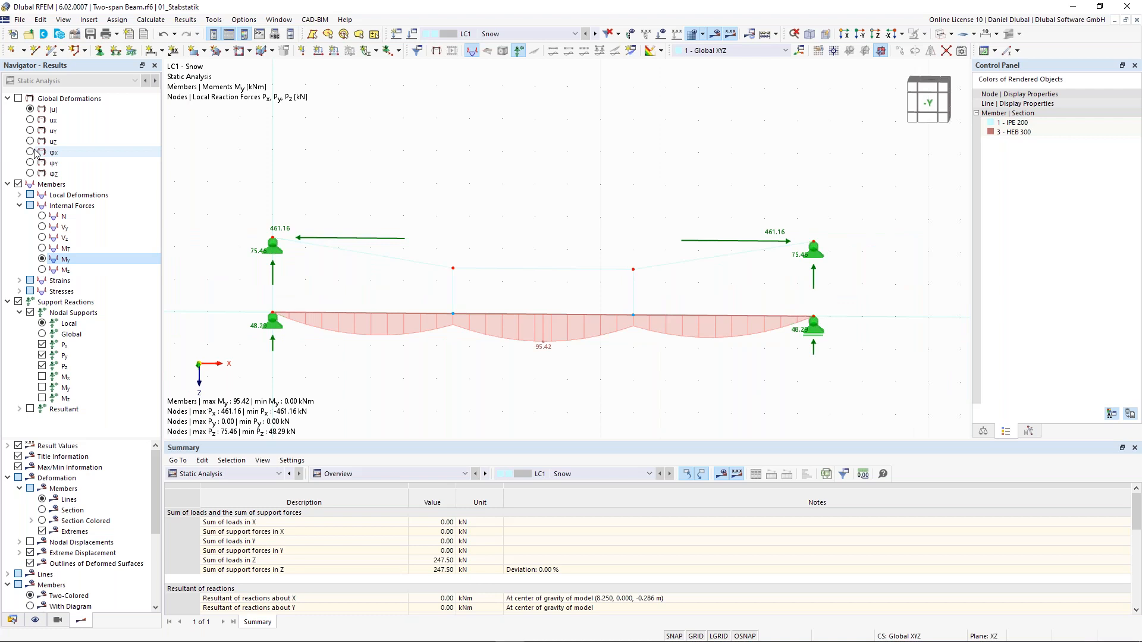
click(18, 99)
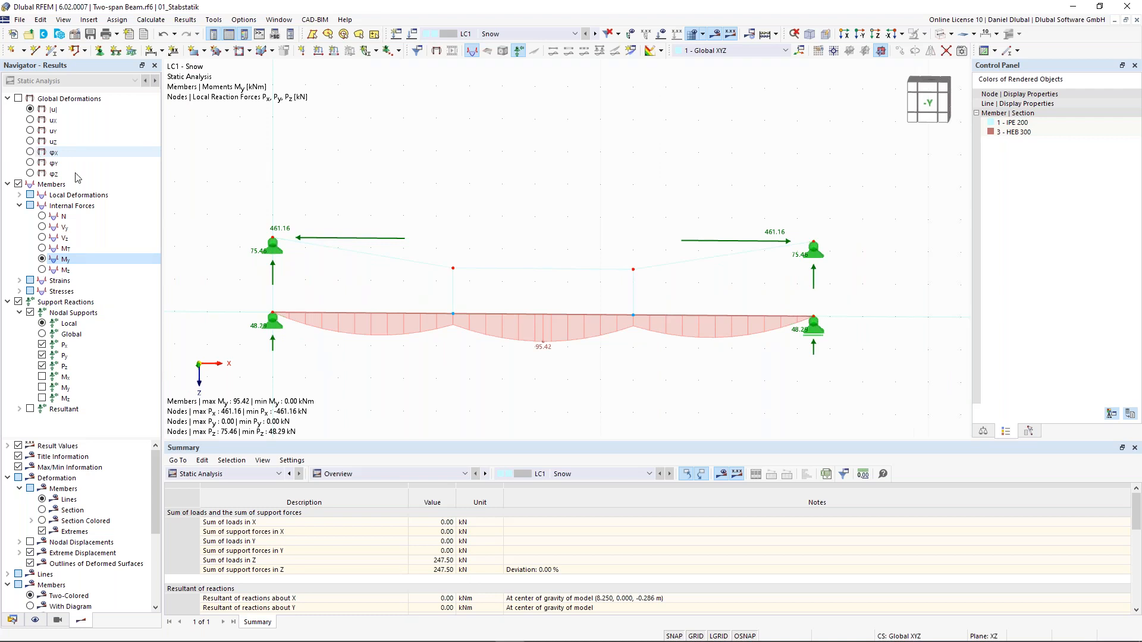
click(43, 521)
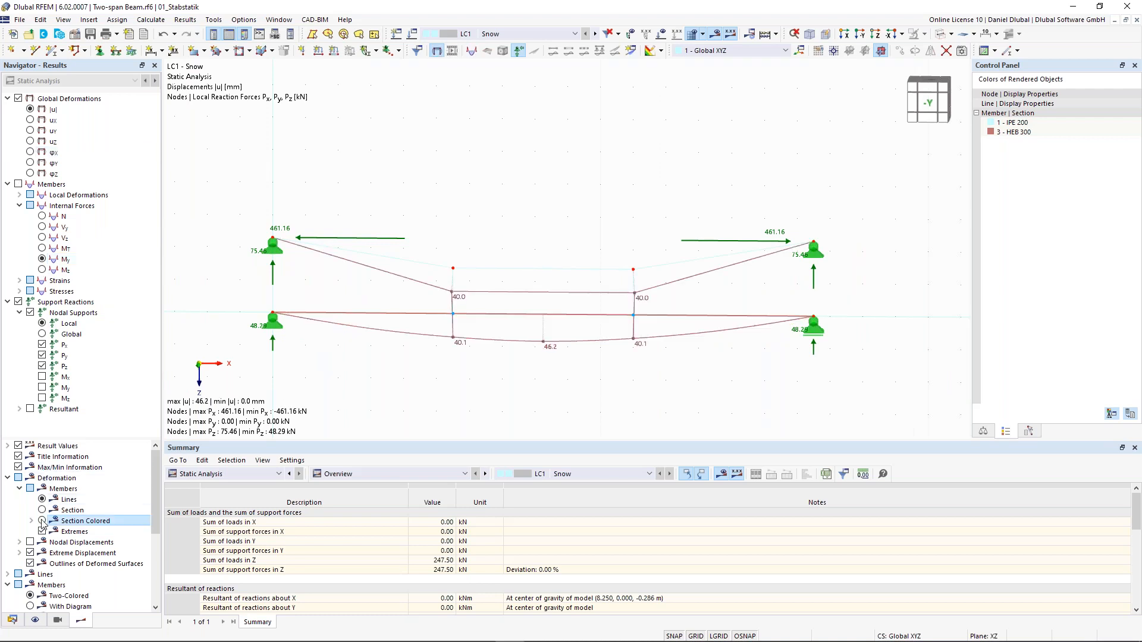
click(661, 34)
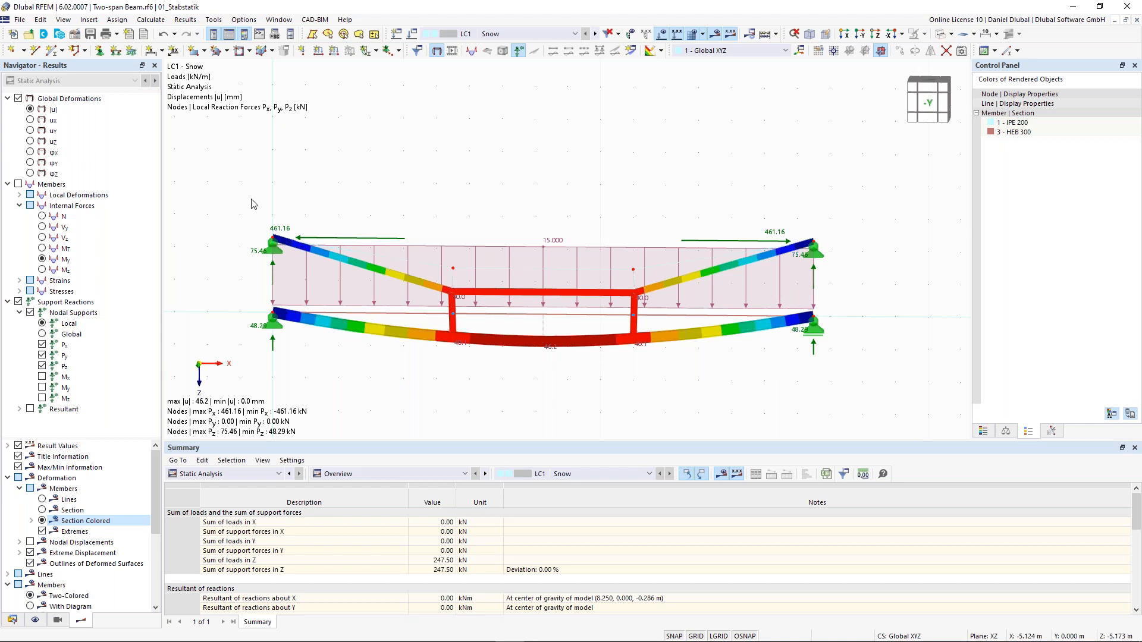
mouse_move(456, 281)
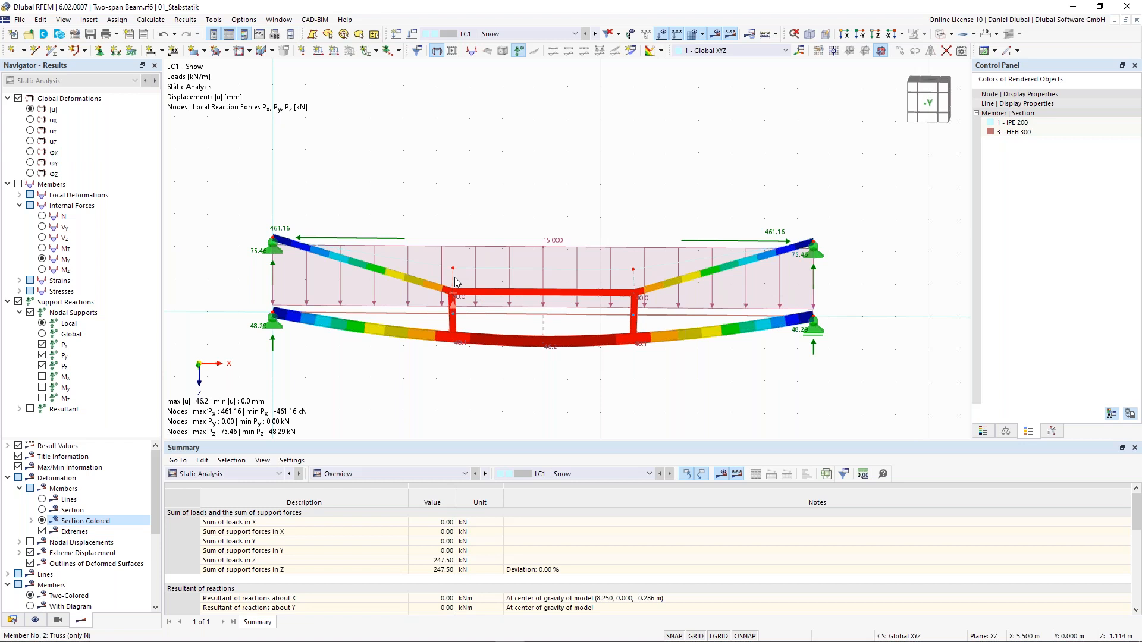
click(495, 271)
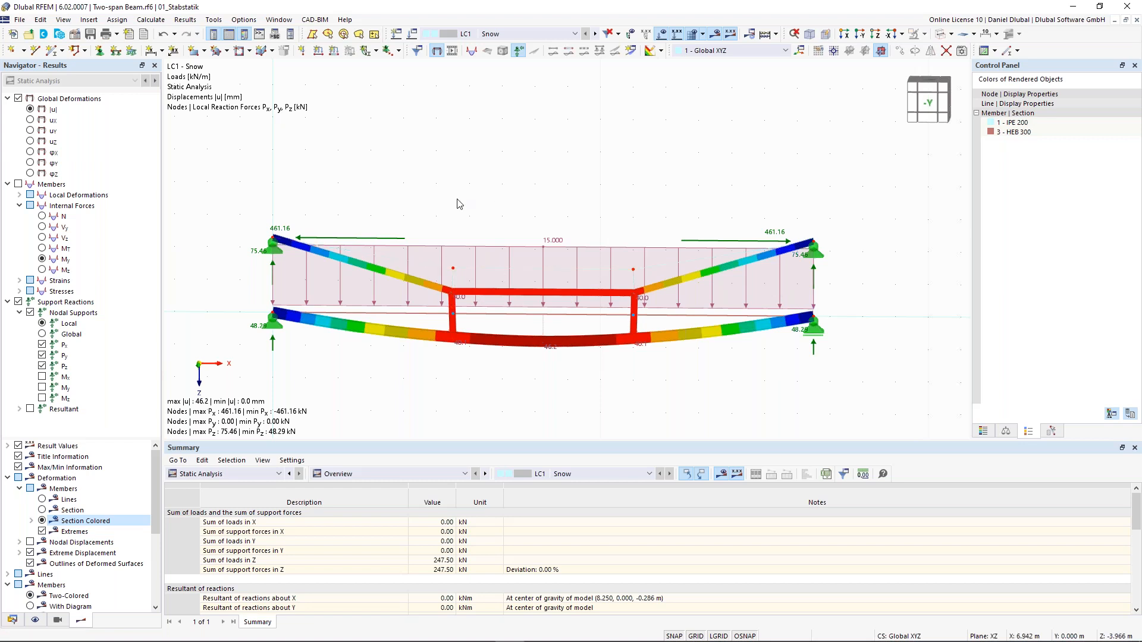
- Examine the bending moments My along the beam and the axial forces N in the truss members
click(43, 258)
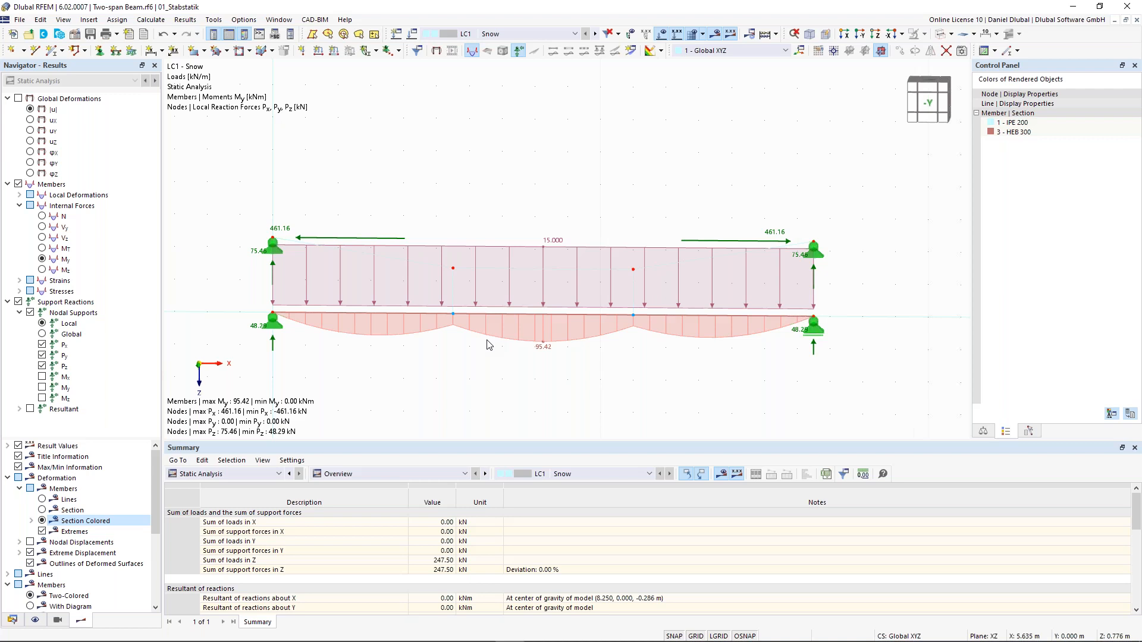
scroll(453, 293, up, 1)
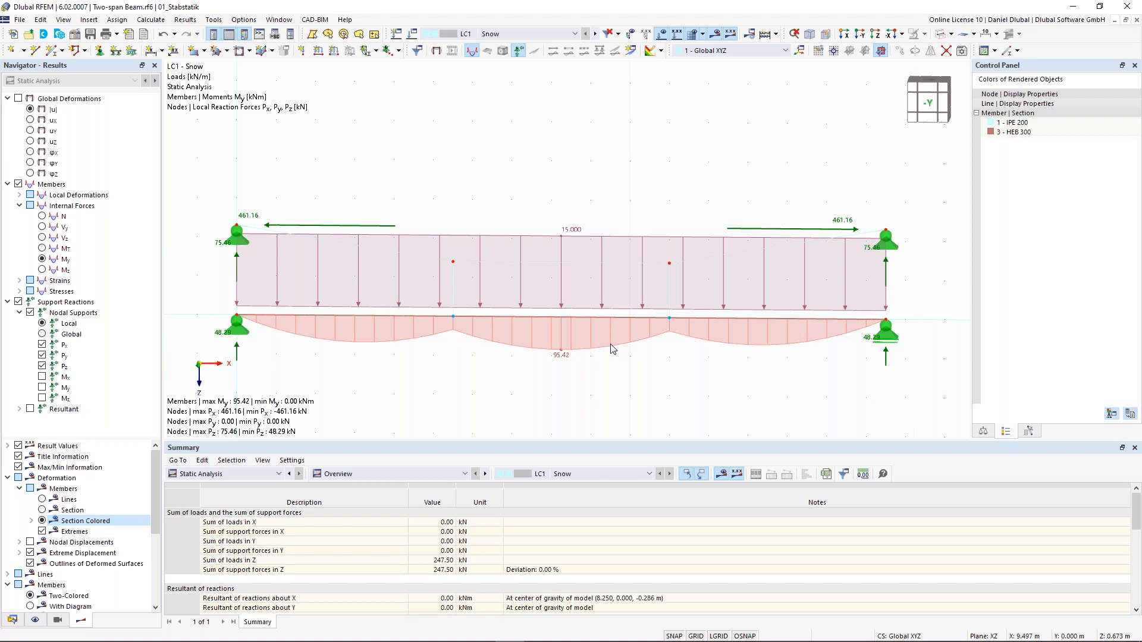
click(42, 216)
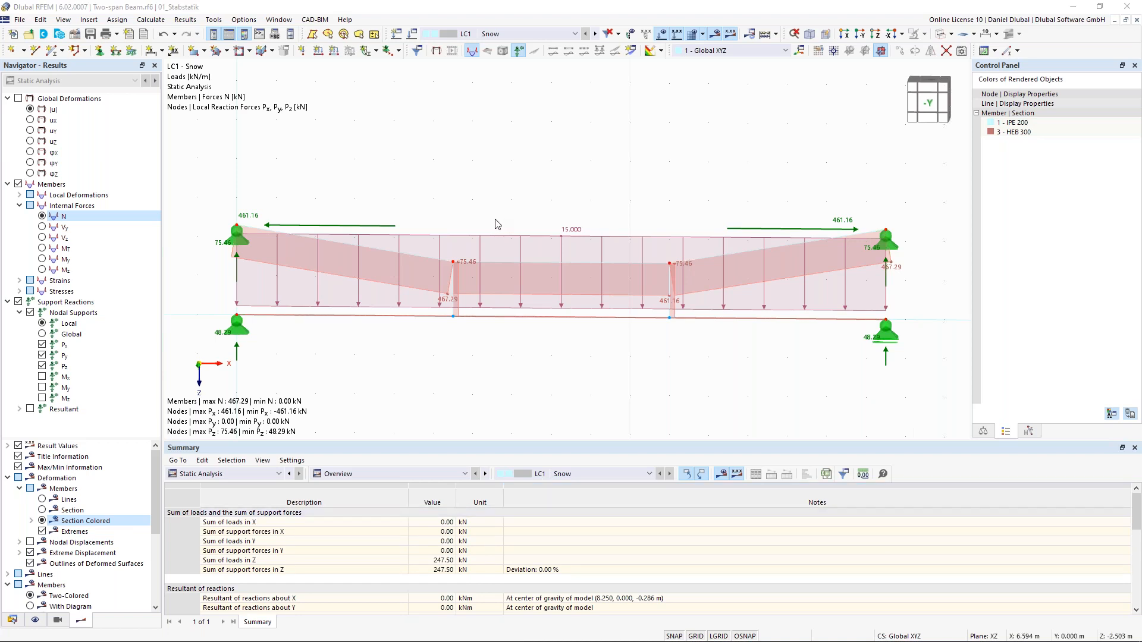
scroll(499, 224, down, 2)
middle_drag(494, 198, 503, 213)
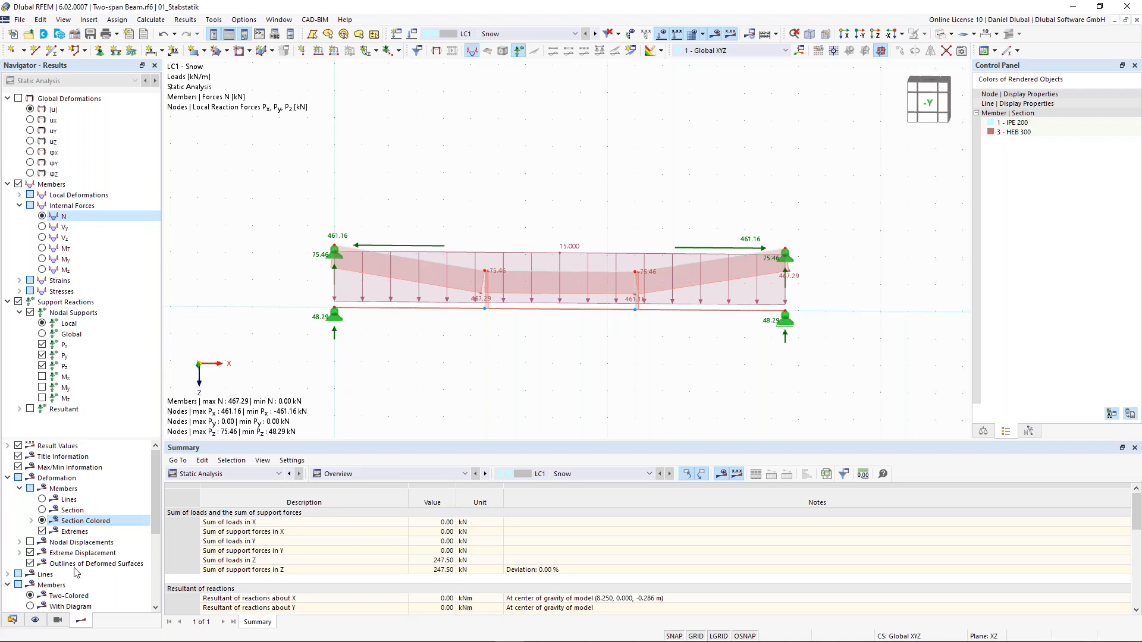
- Review the object types for members and the member types available for a new member, without creating one
click(12, 619)
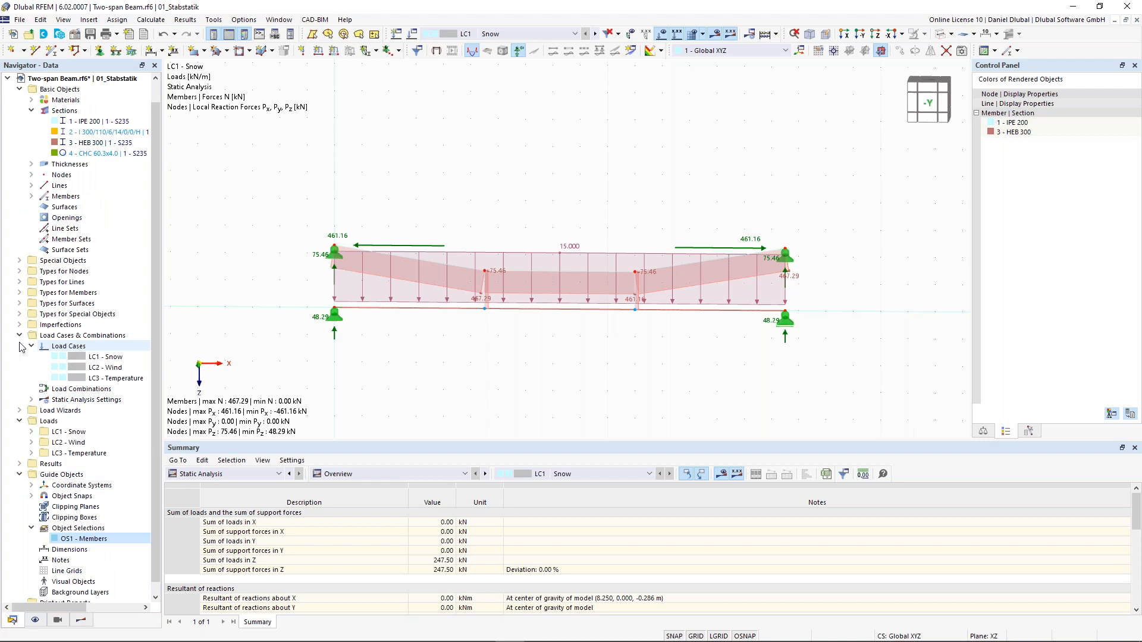
click(20, 292)
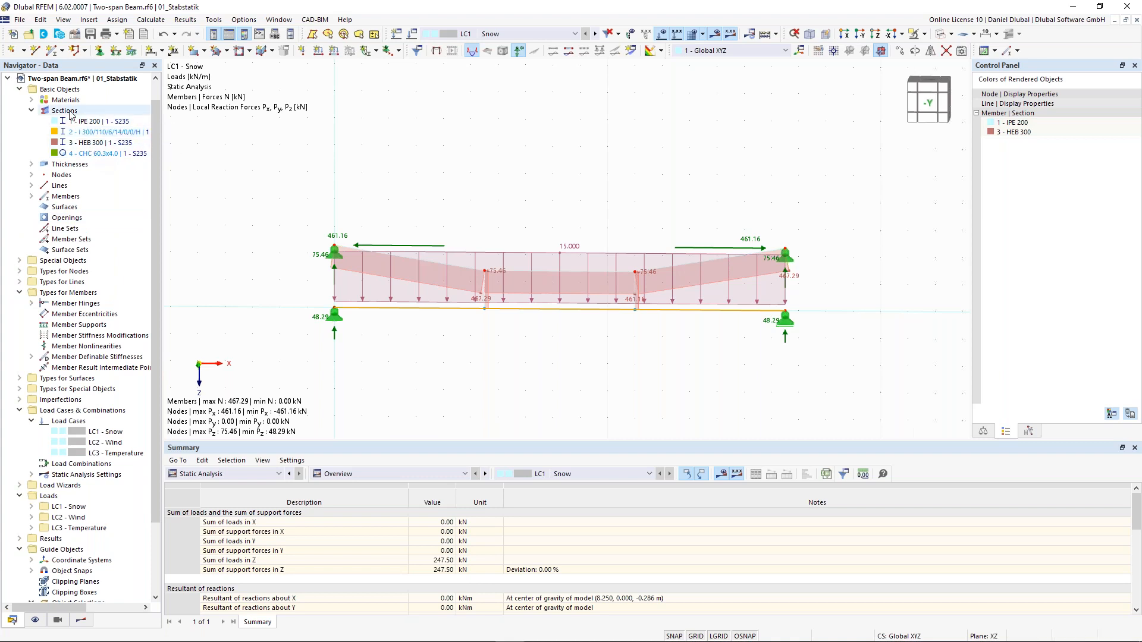
click(52, 52)
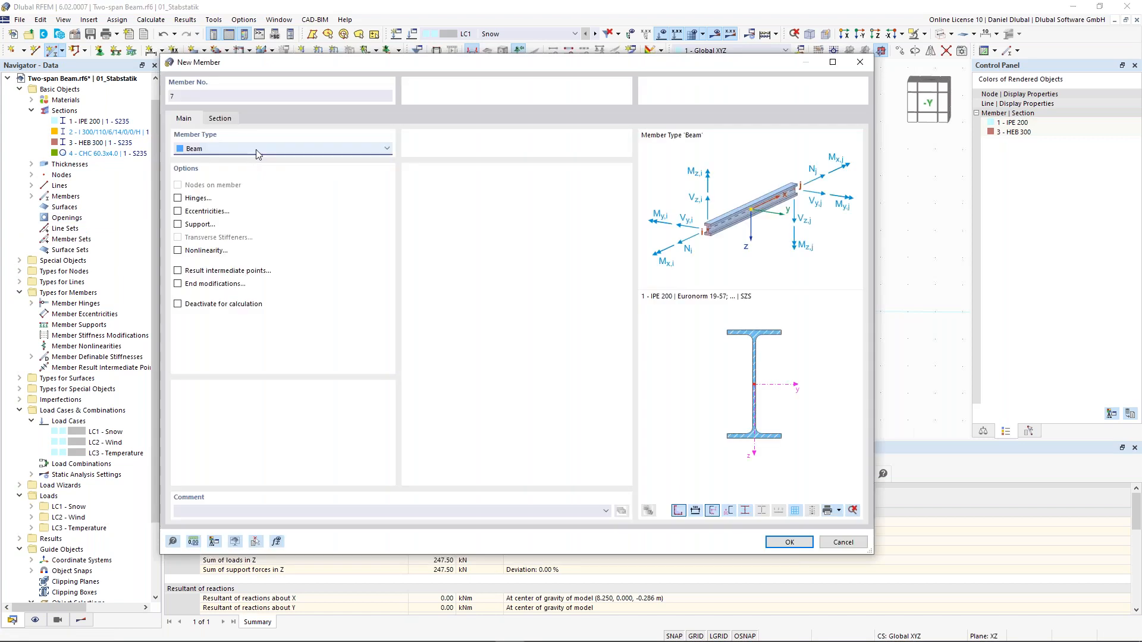
click(257, 149)
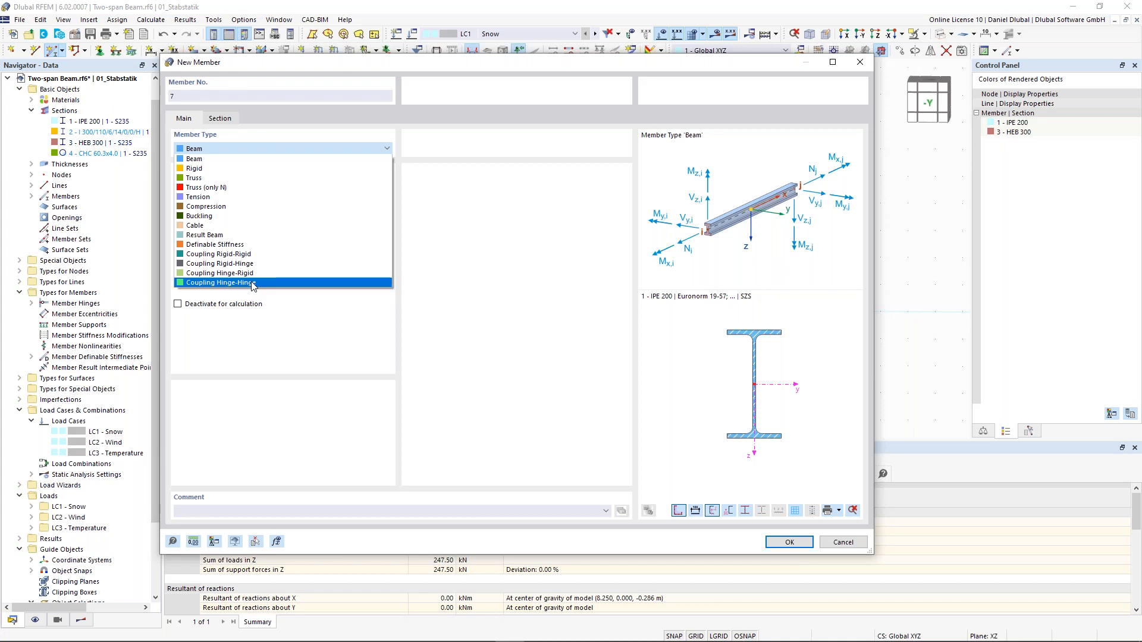
click(865, 69)
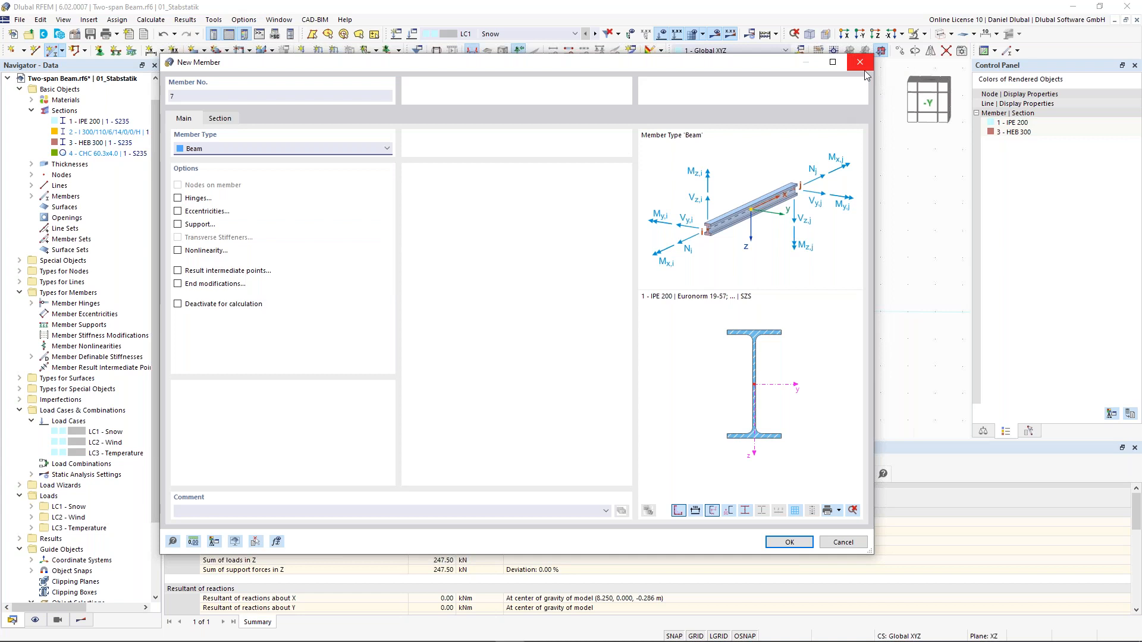
click(865, 71)
- Review the rigid link types, comparing Line to line and Diaphragm in a new rigid link definition, and discard it
click(20, 390)
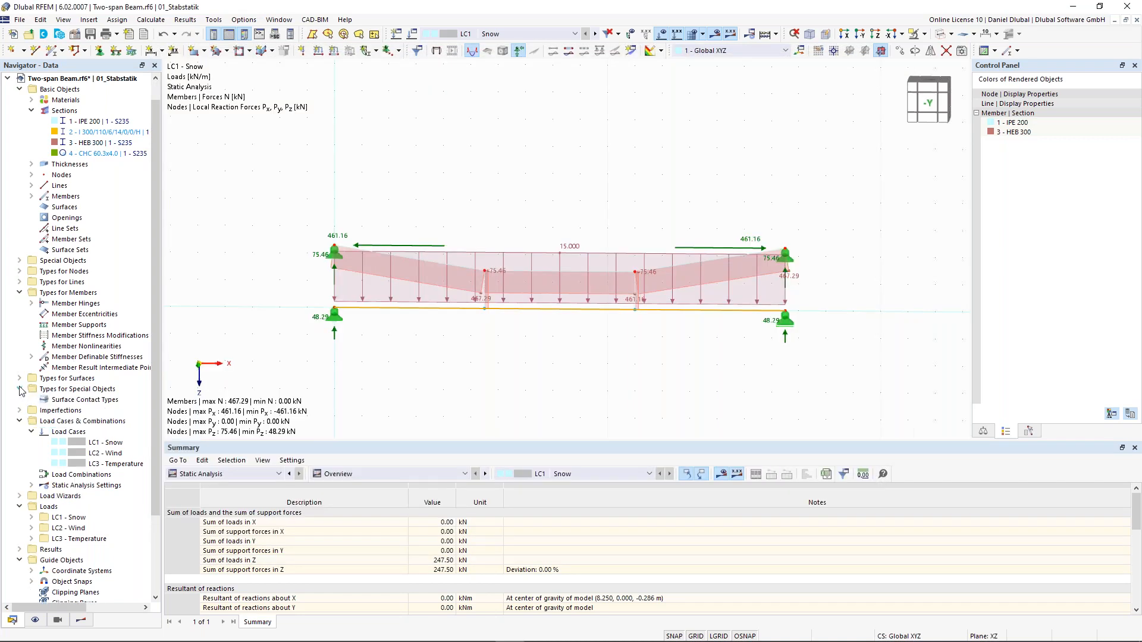
click(20, 262)
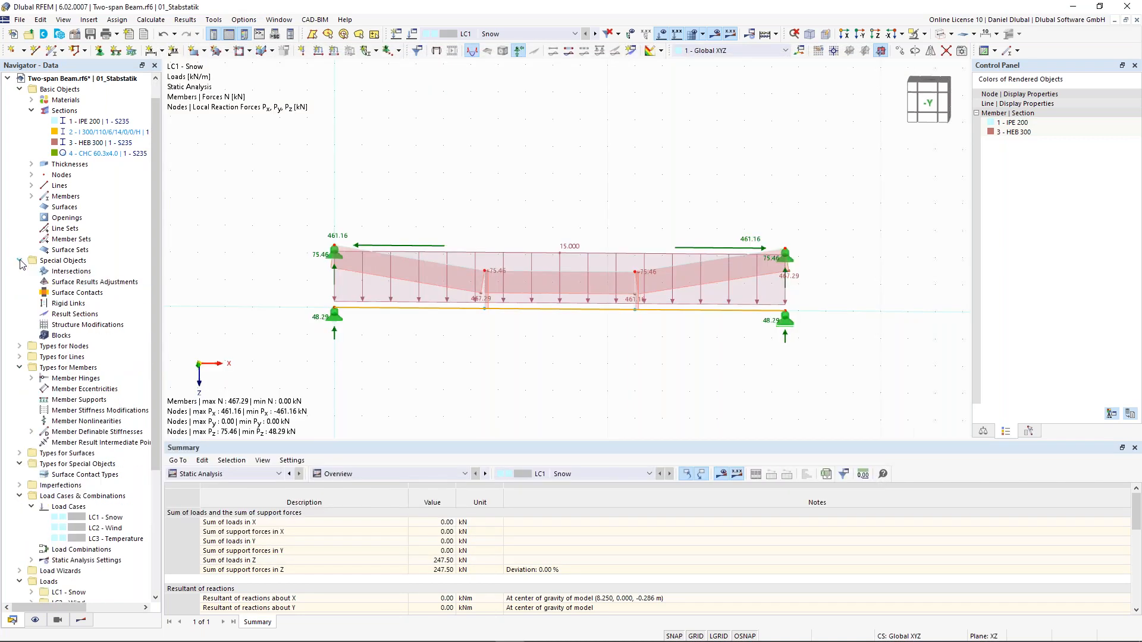
click(82, 305)
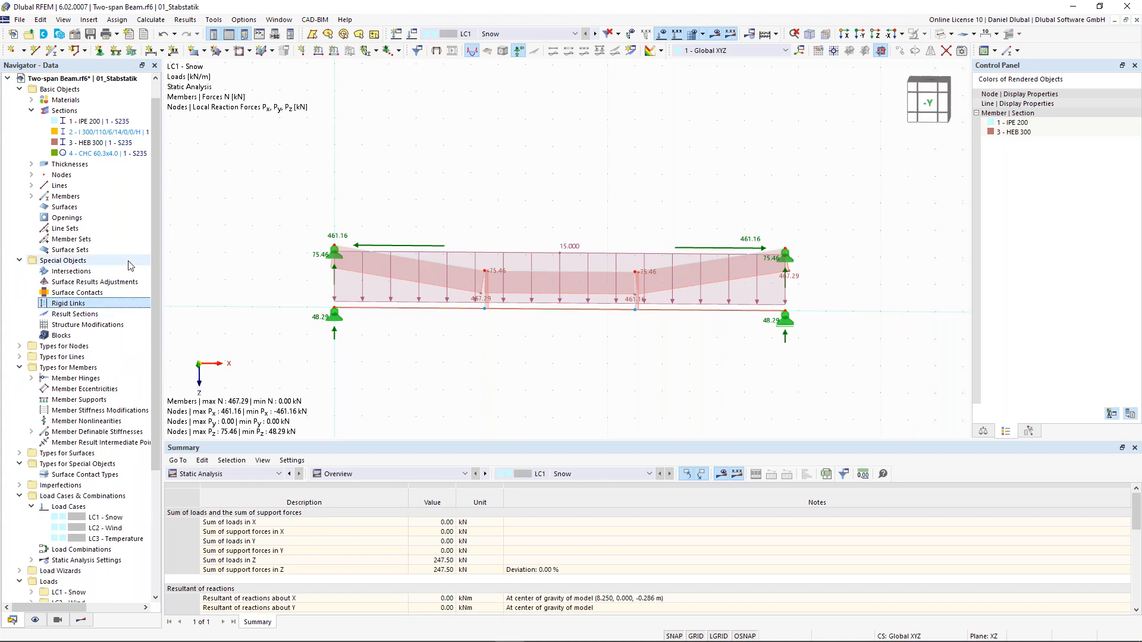
right_click(91, 305)
click(115, 324)
click(428, 237)
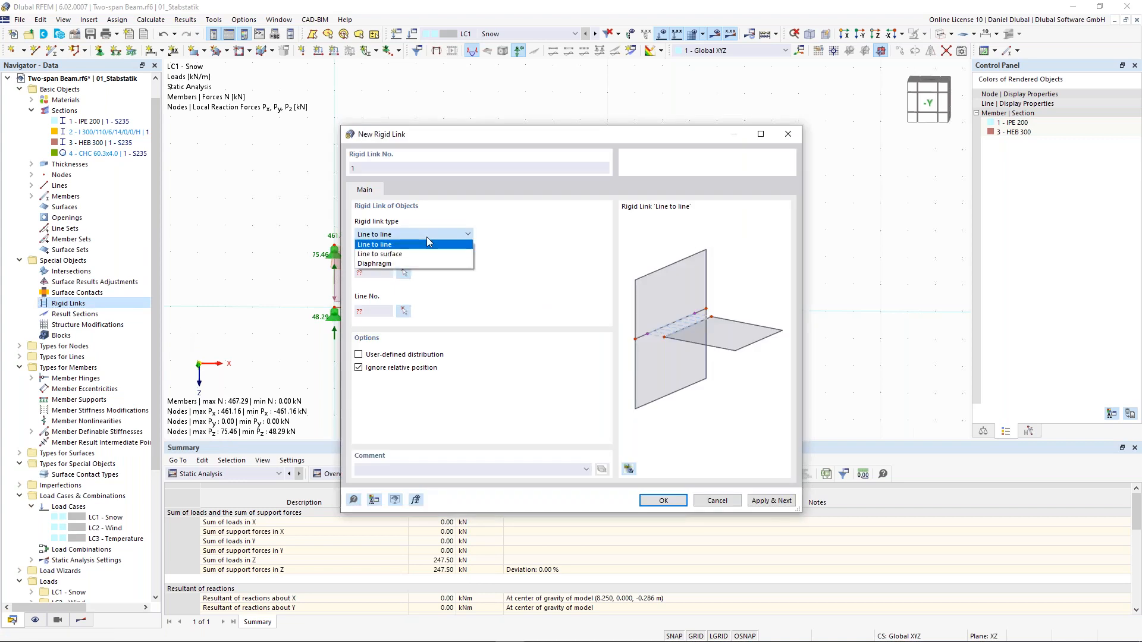
click(426, 244)
click(458, 234)
click(448, 264)
click(450, 233)
click(438, 244)
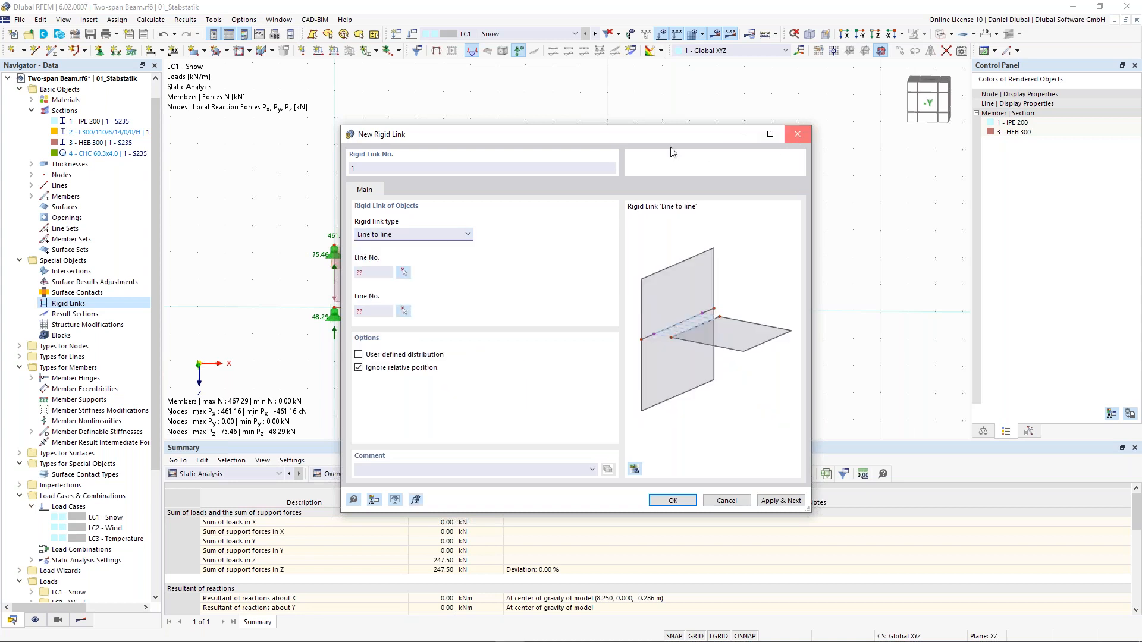
key(Escape)
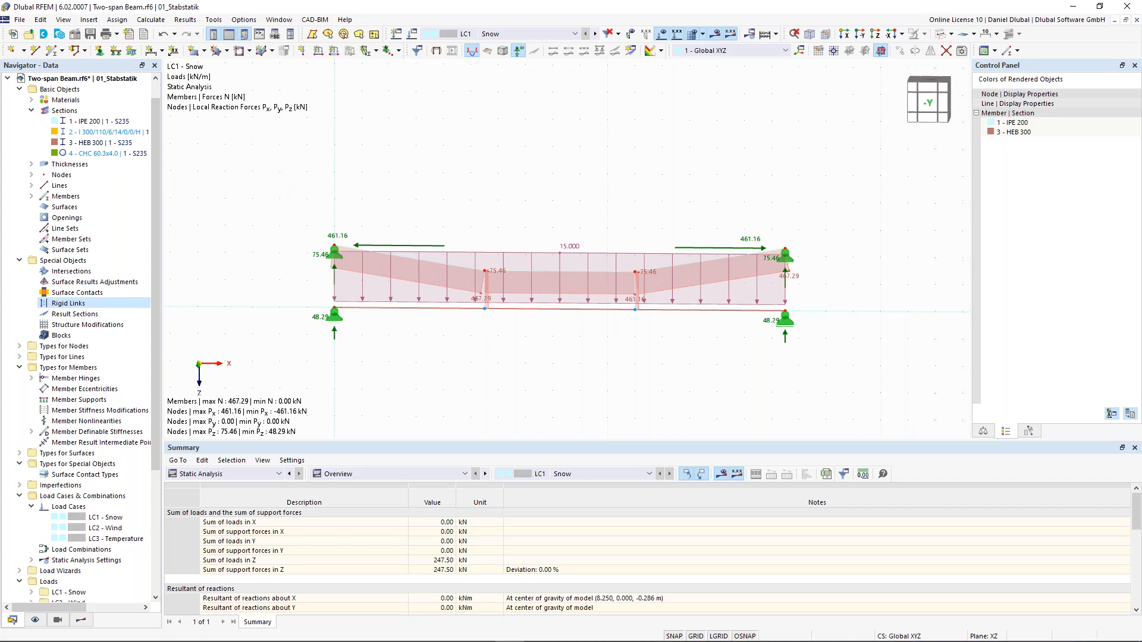
- Delete the entire beam and truss structure with its supports and member load
drag(280, 179, 845, 381)
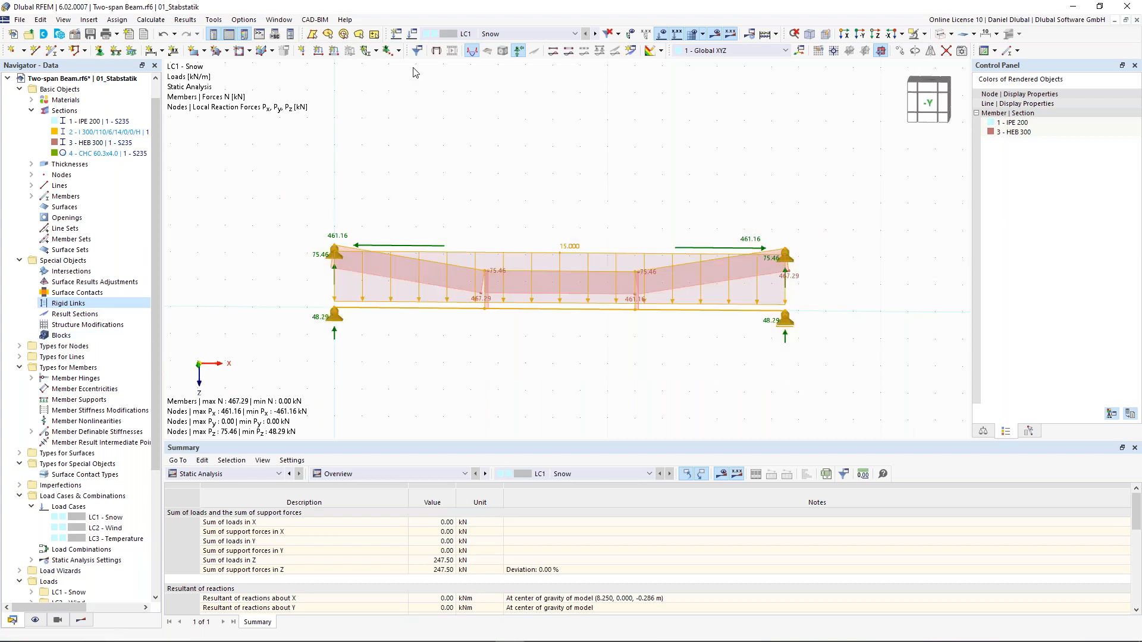
key(Delete)
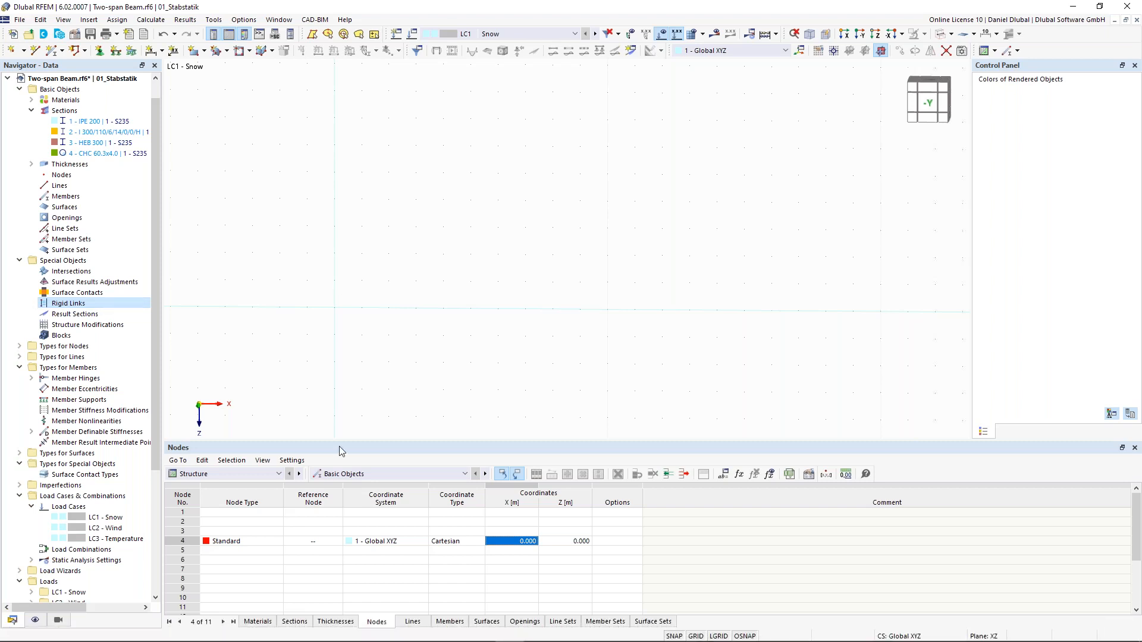
click(60, 39)
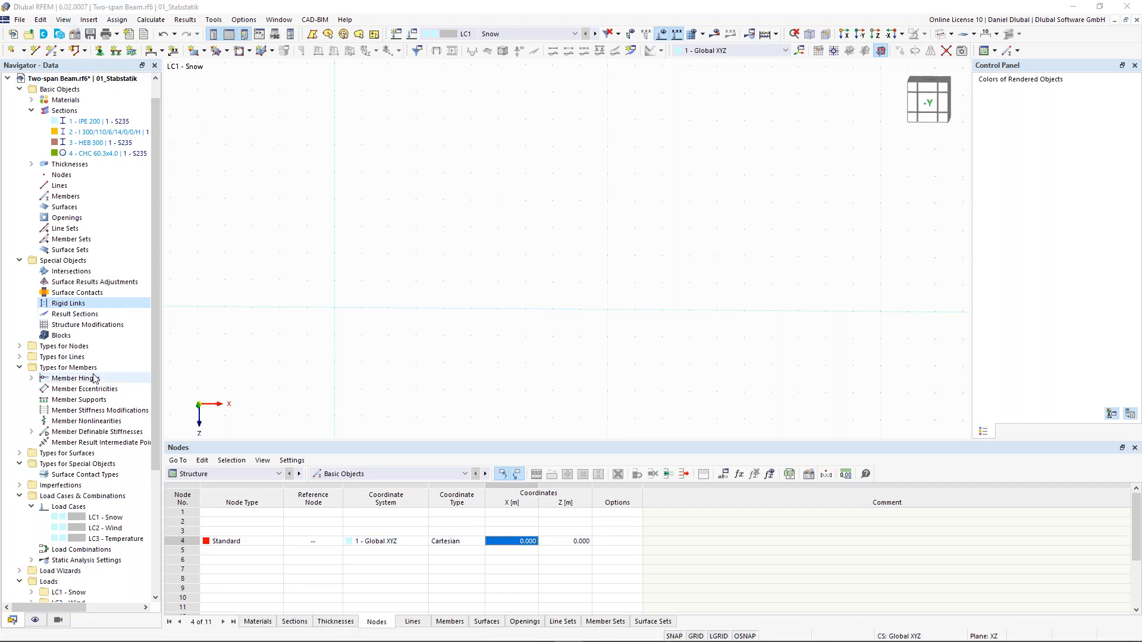
- Insert the 2D truss block 000429 (FT001-a) from the block library and accept changing the model type to 3D
drag(158, 337, 173, 524)
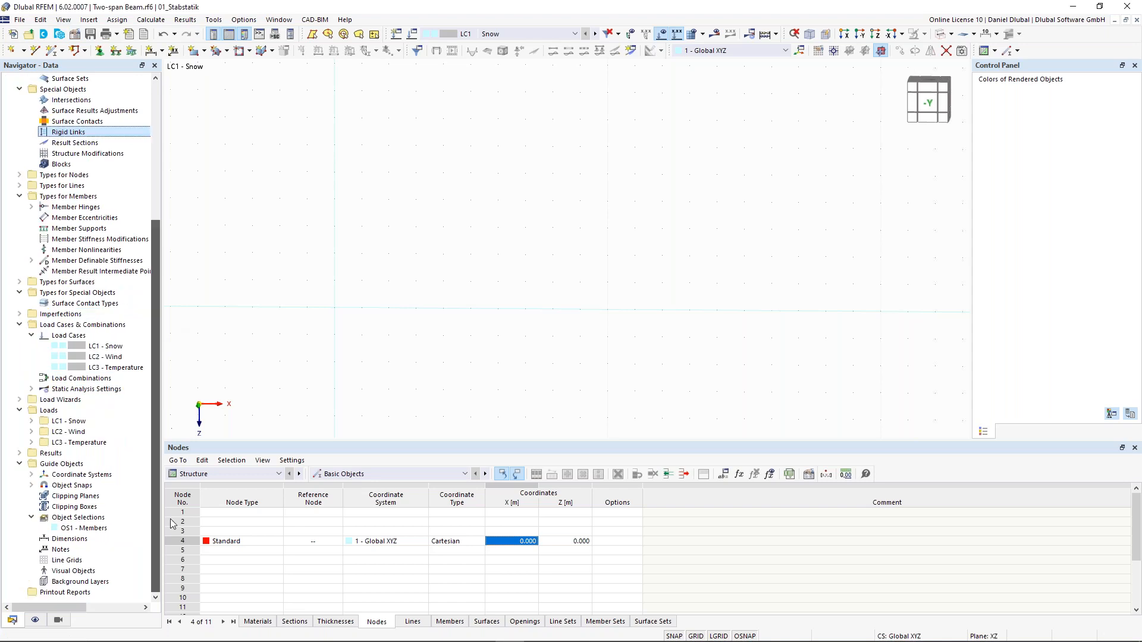
click(60, 34)
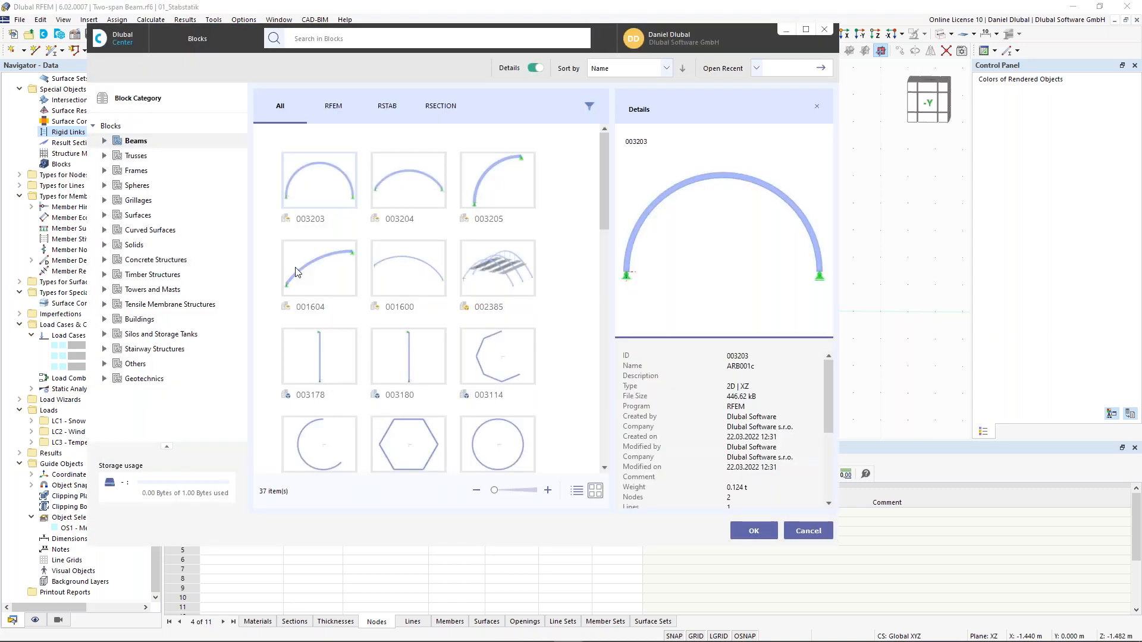
click(687, 273)
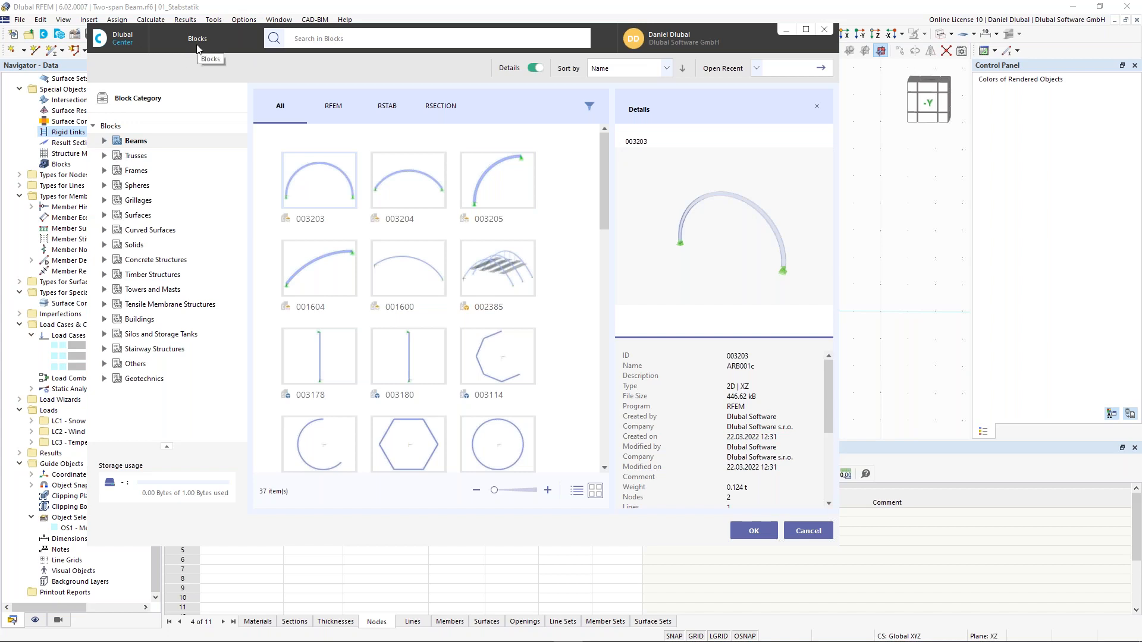
click(105, 156)
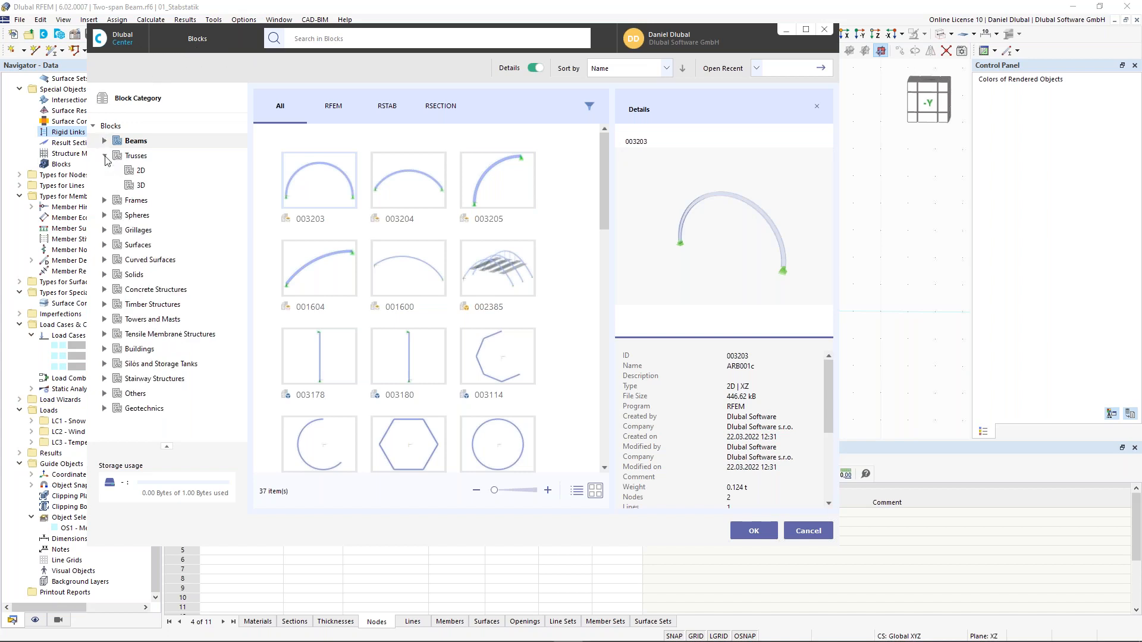
click(140, 172)
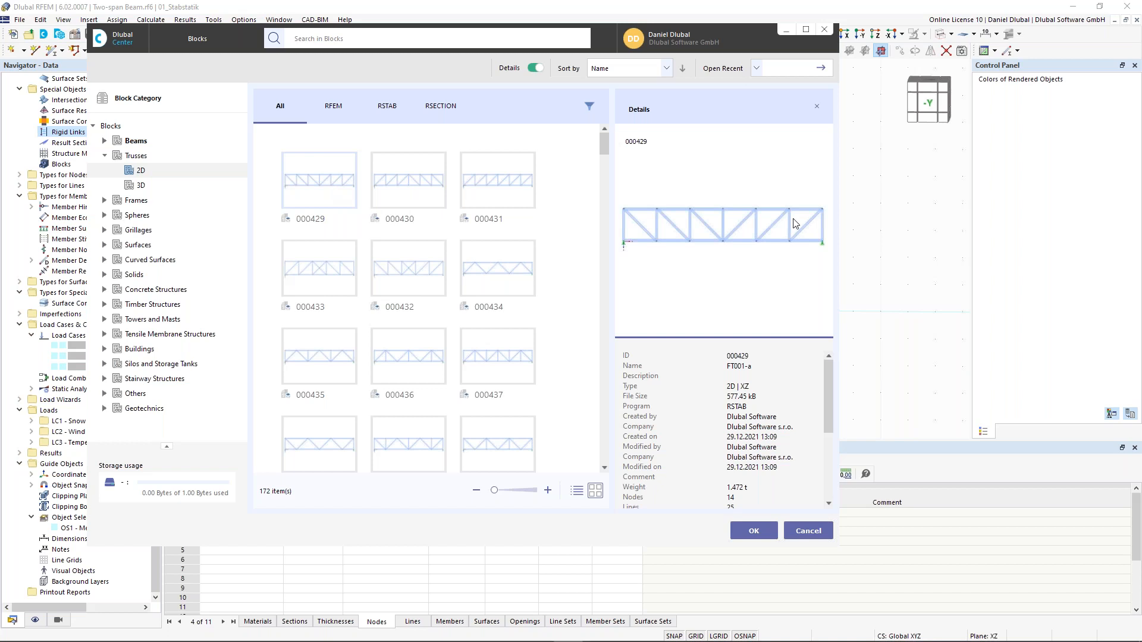
click(753, 531)
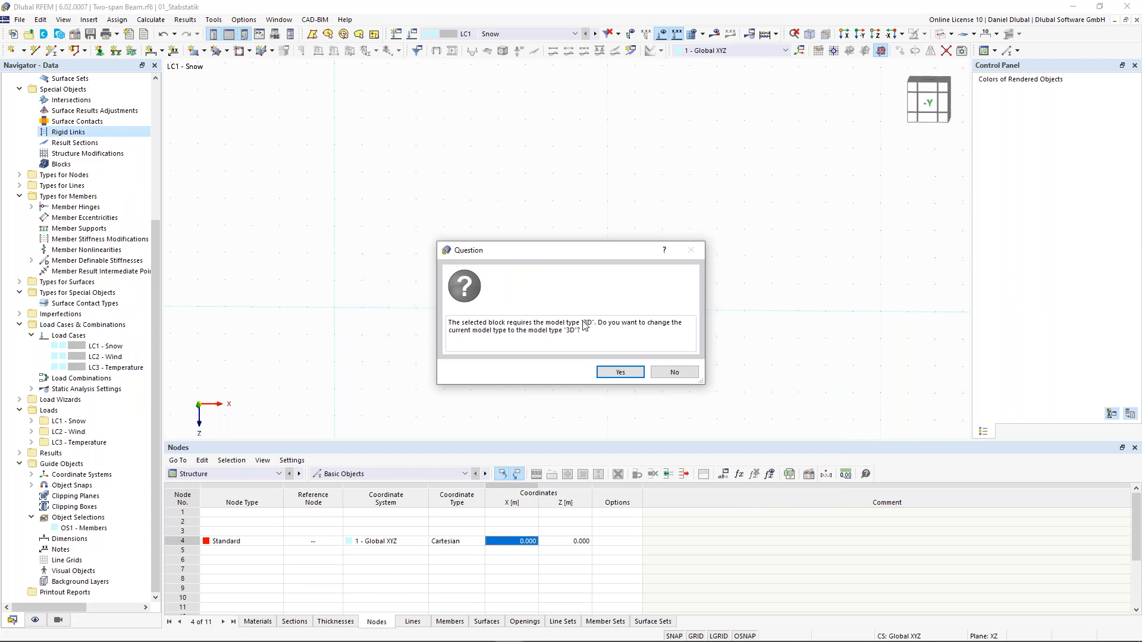
click(619, 372)
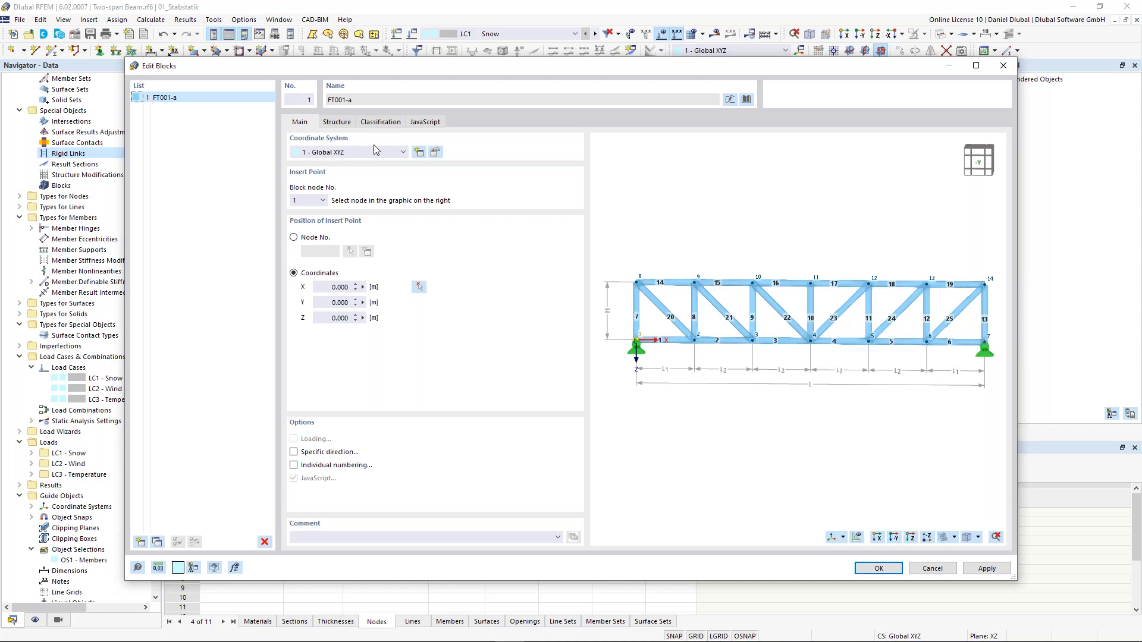
- Review the block's JavaScript and geometry parameters, checking the input options for the bay lengths and keeping L1 and L2
click(423, 123)
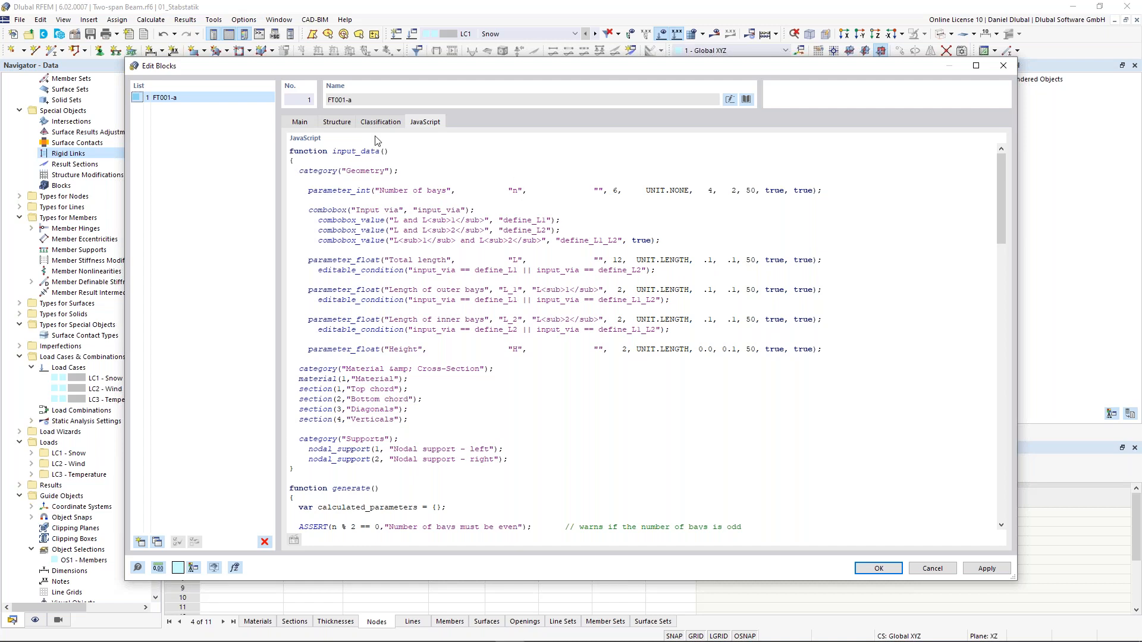
click(338, 123)
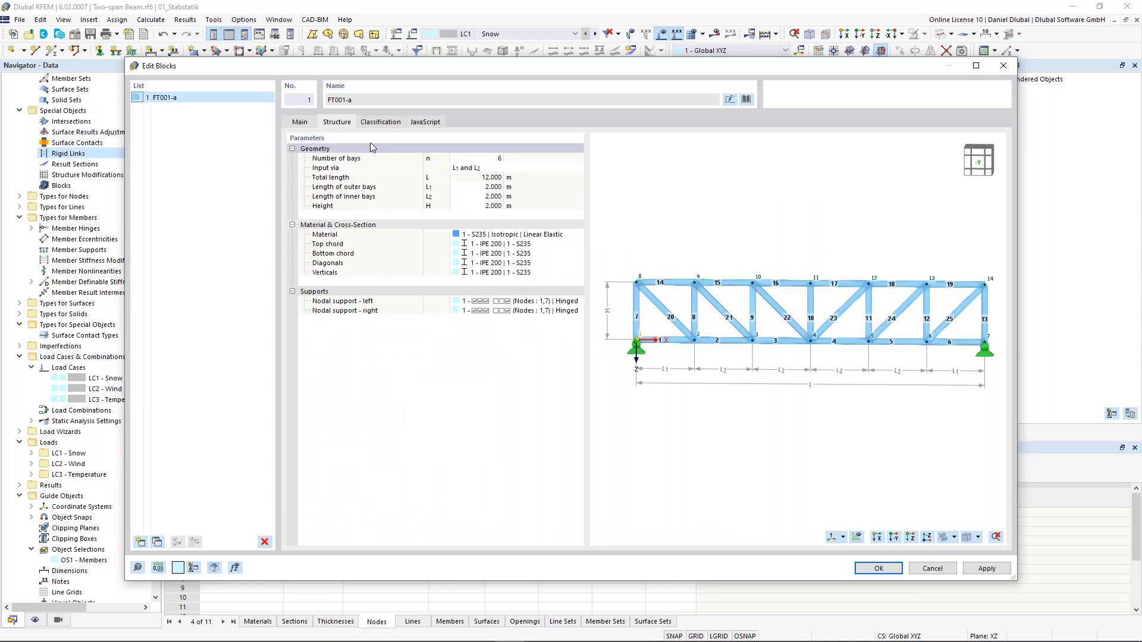
click(491, 158)
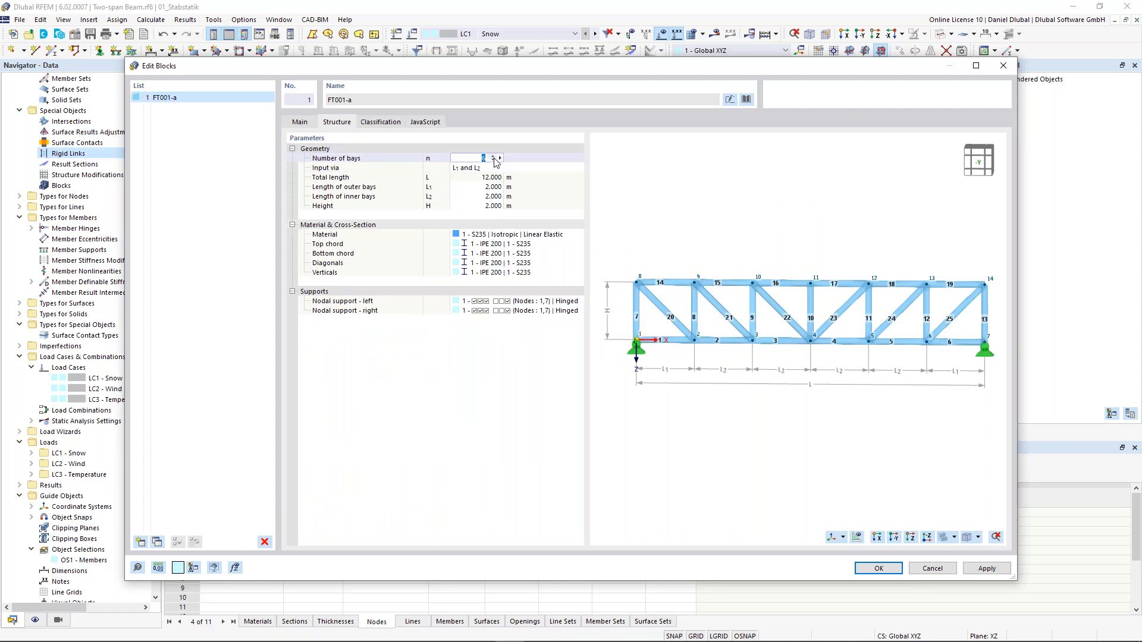
click(487, 179)
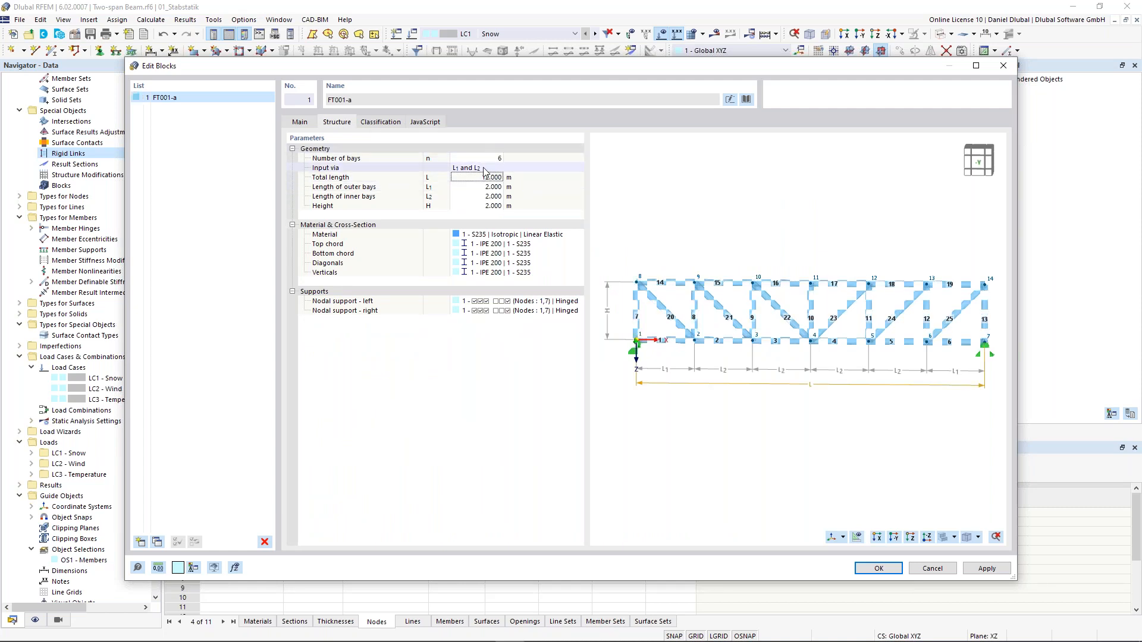
click(500, 171)
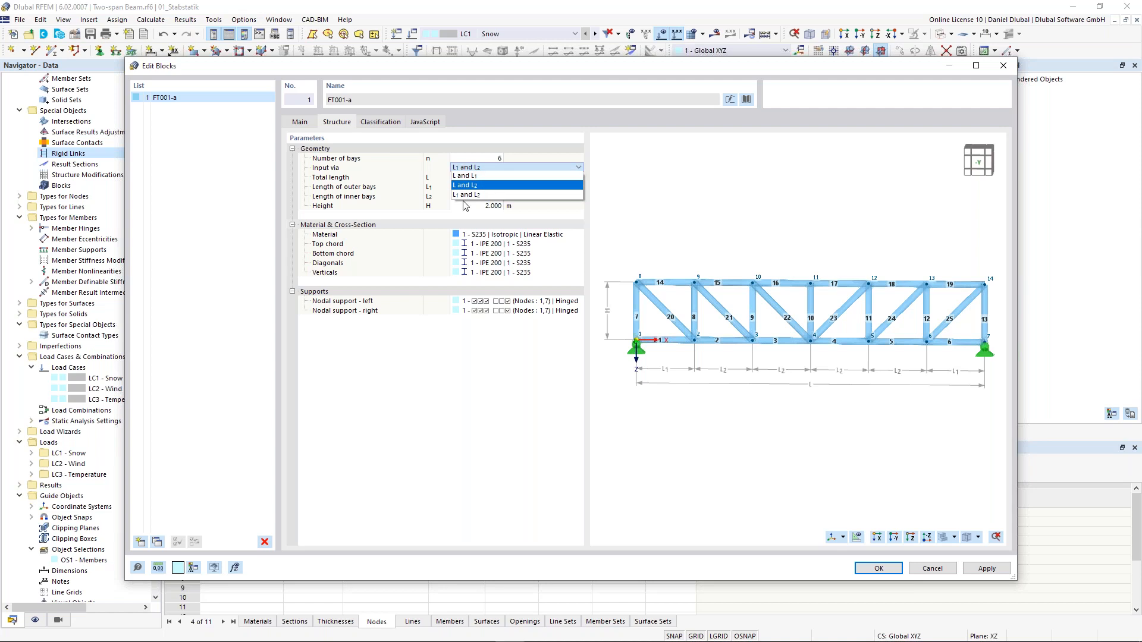
click(475, 195)
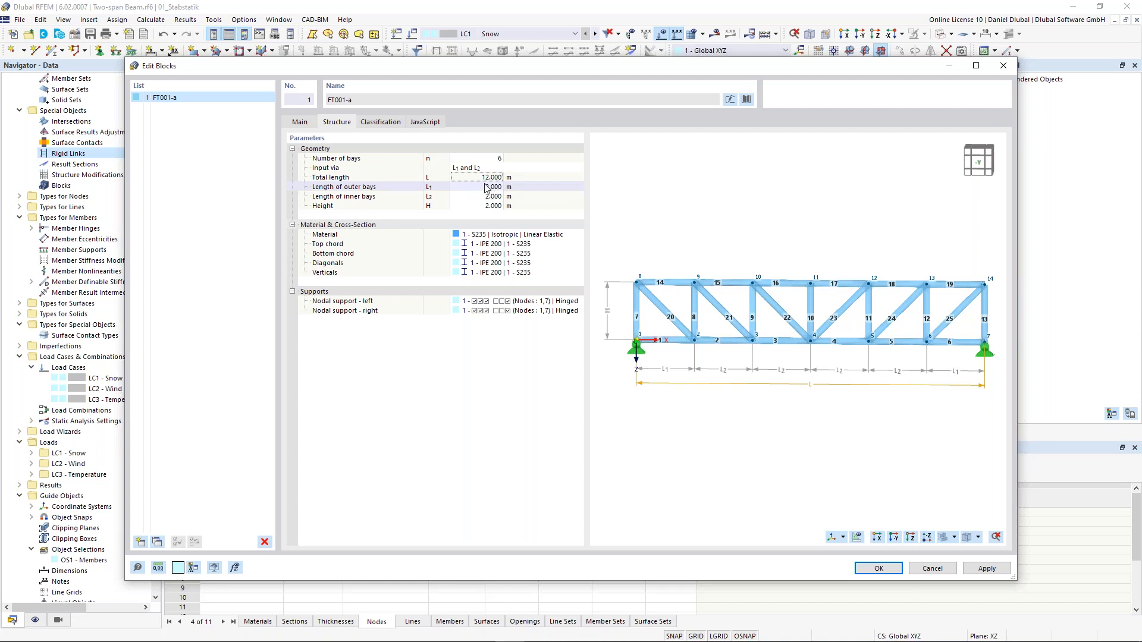
- Set the truss block's outer and inner bay lengths to 3 m each and its height to 2.5 m
click(489, 188)
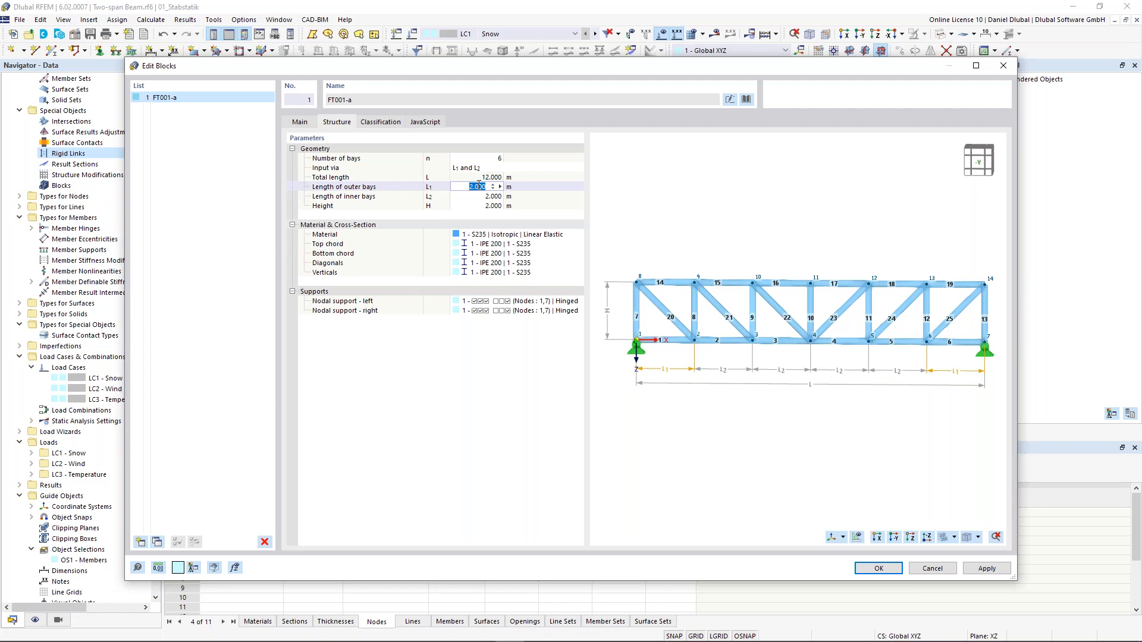
text(3)
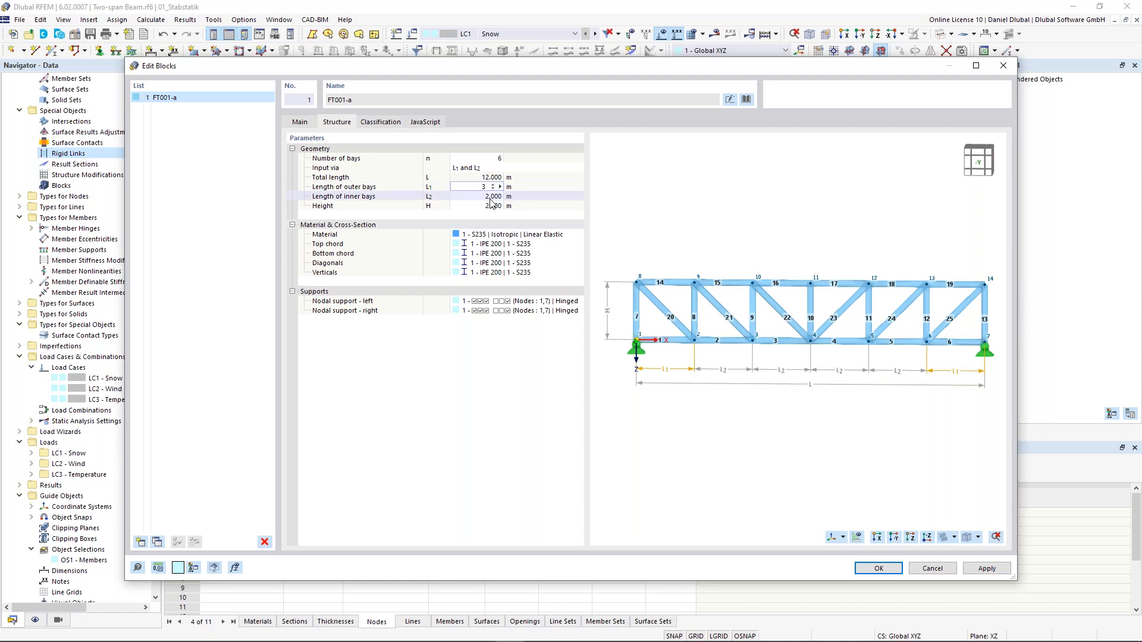
key(Return)
click(489, 198)
text(3)
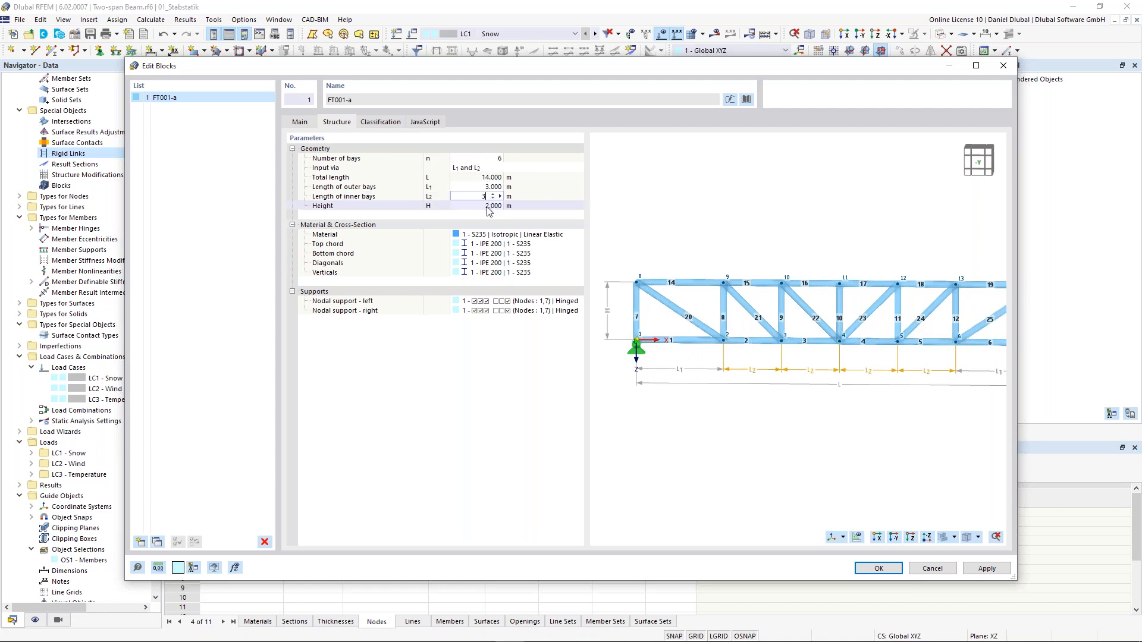
key(Return)
click(487, 206)
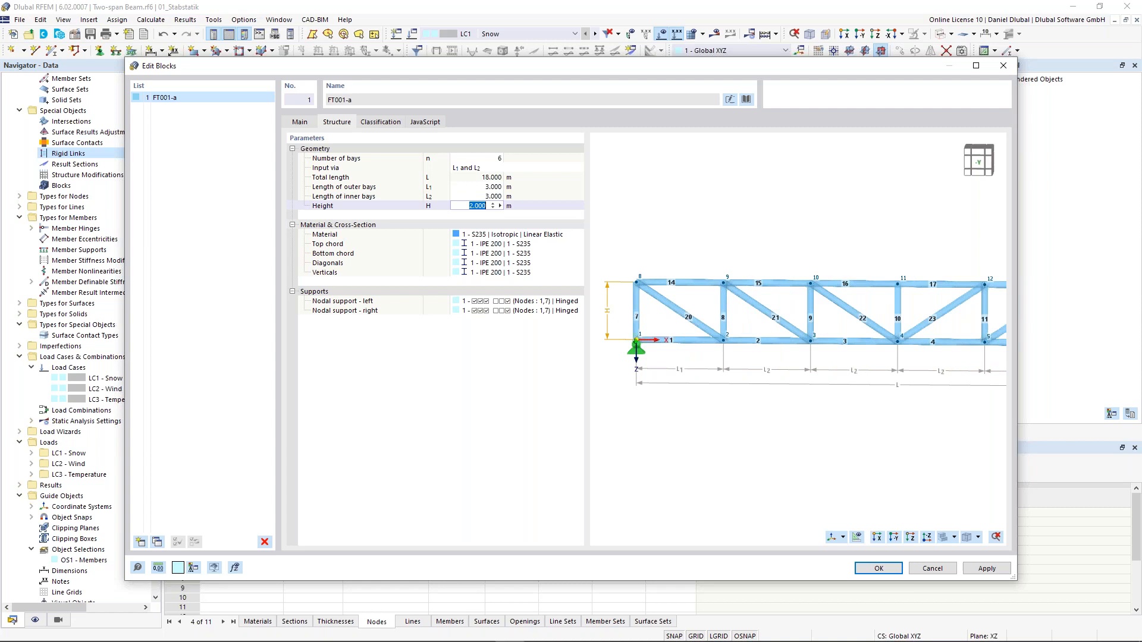
text(2,5)
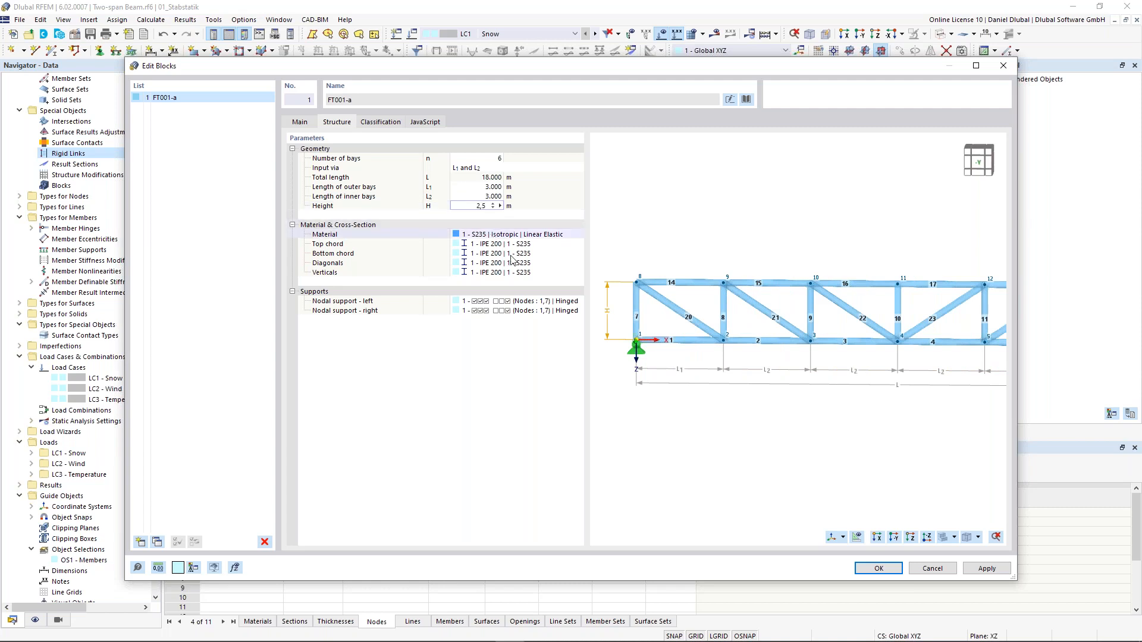
key(Return)
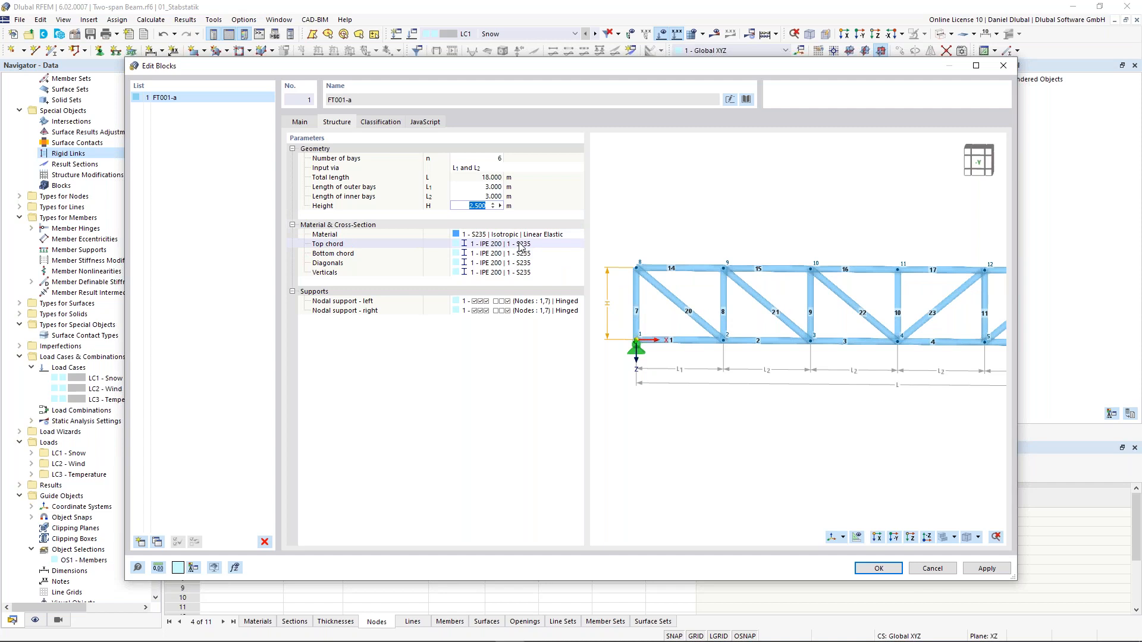
- Starting from the top chord's section, create a new section HEA 300 according to DIN 1025-3:1994-03; Euronorm 53-62
click(531, 244)
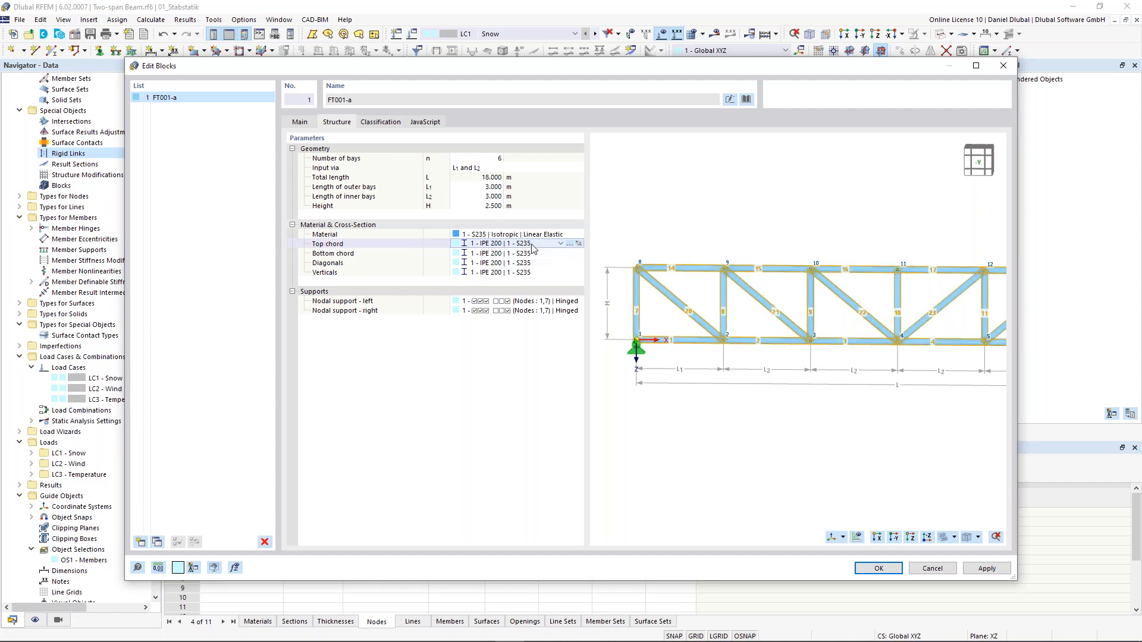
click(570, 245)
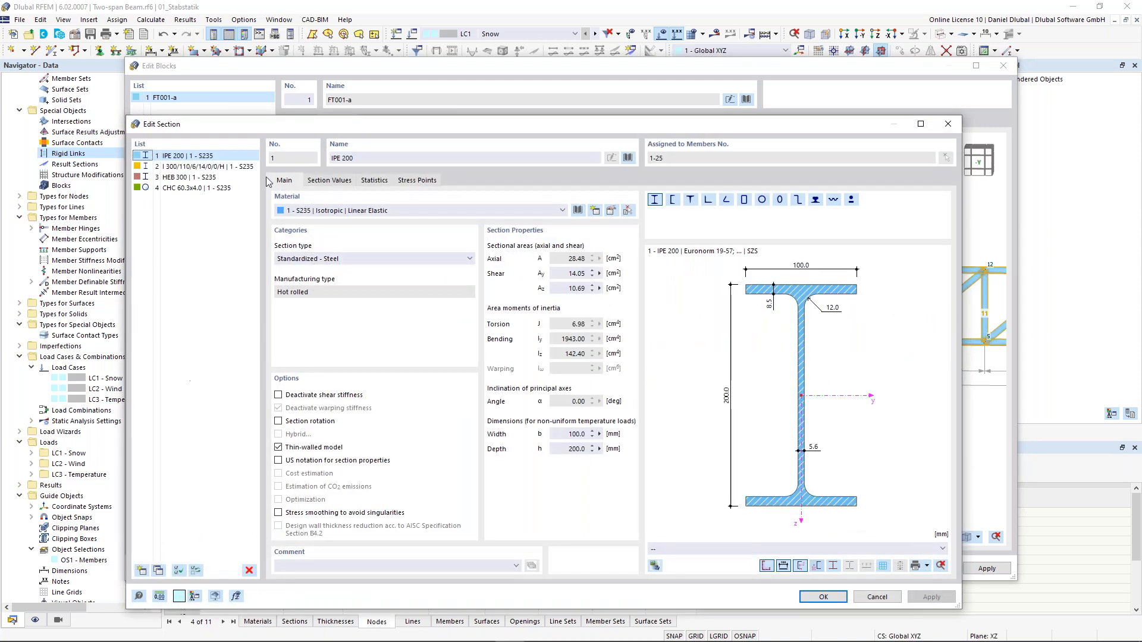
click(142, 571)
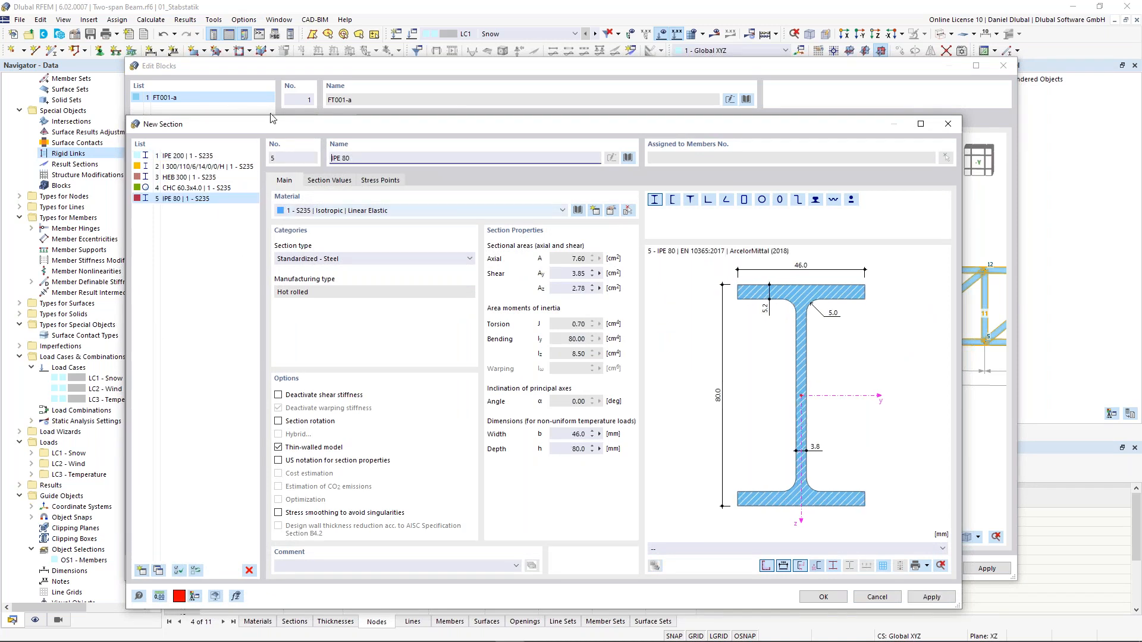
drag(226, 131, 236, 113)
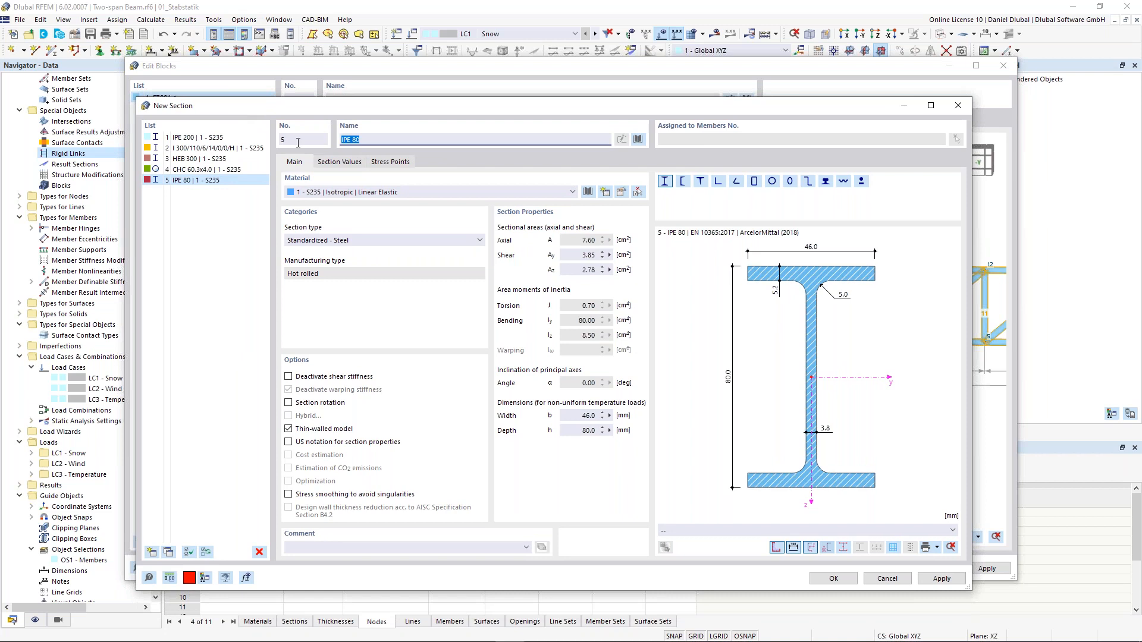
text(hea 3)
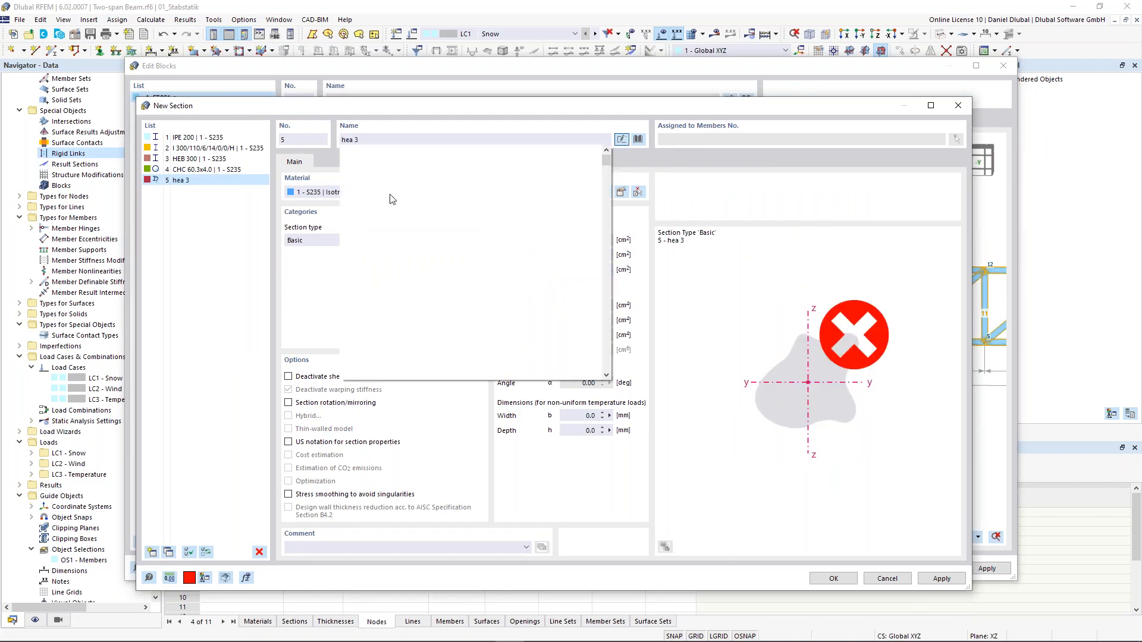
text(00)
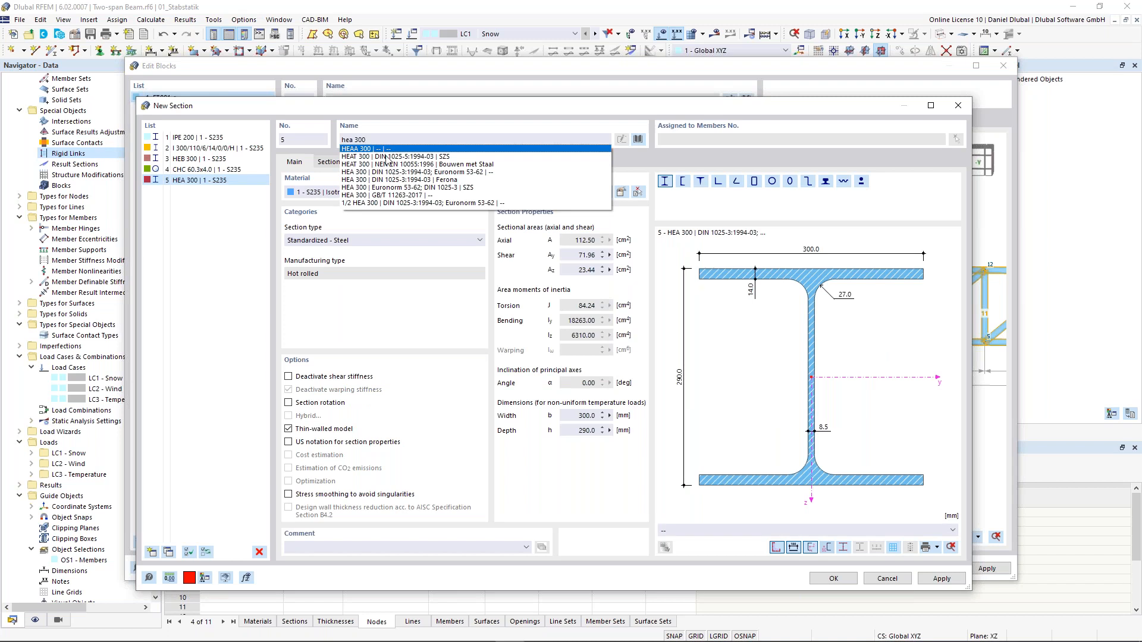
key(Down)
key(Down)
key(Down)
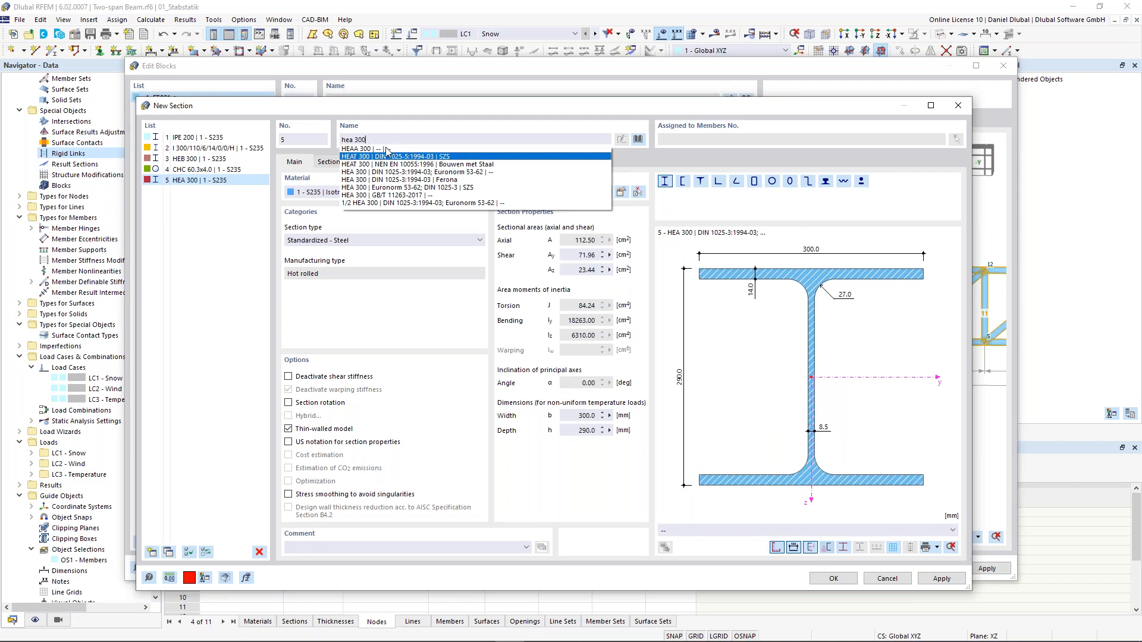
click(368, 171)
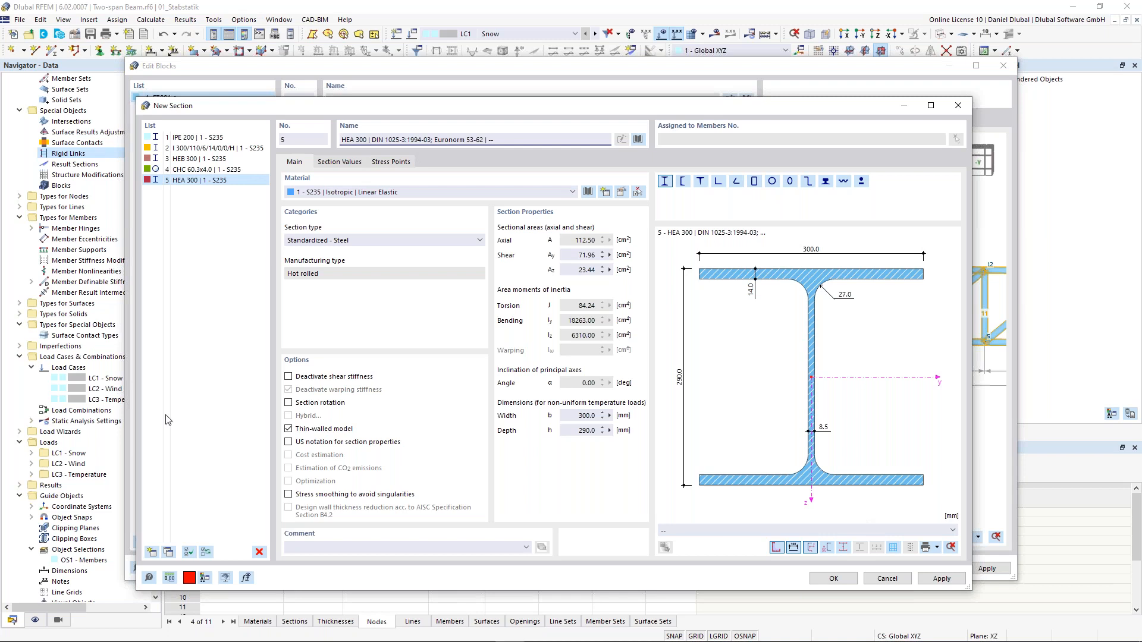
- Copy the HEA 300 section and change the copy to HEA 160
click(168, 553)
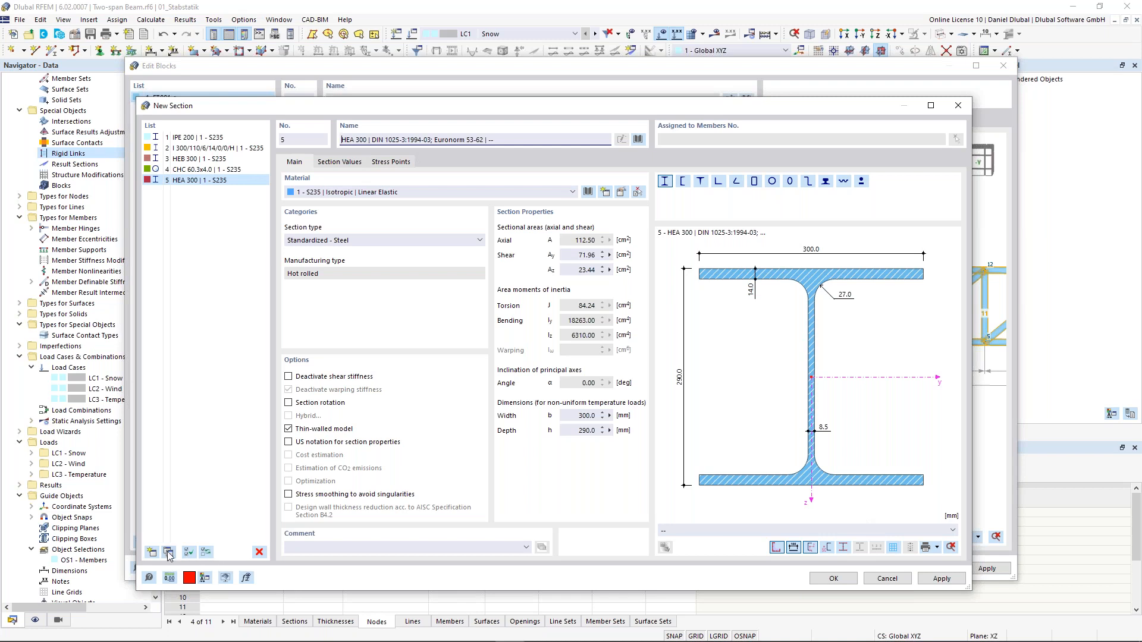
double_click(363, 139)
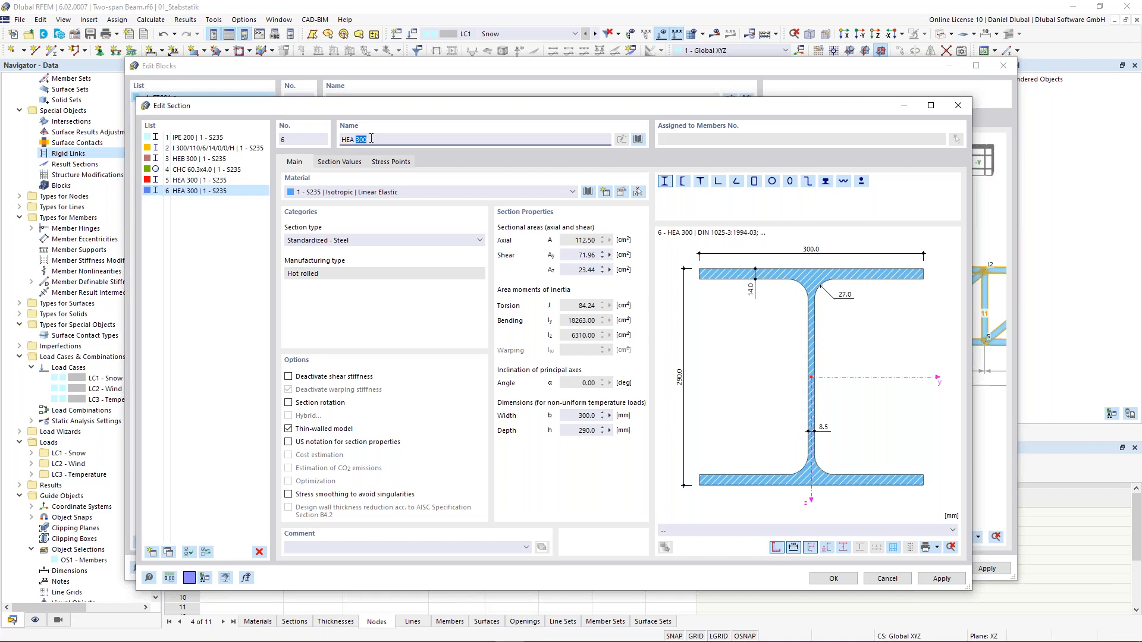
text(1)
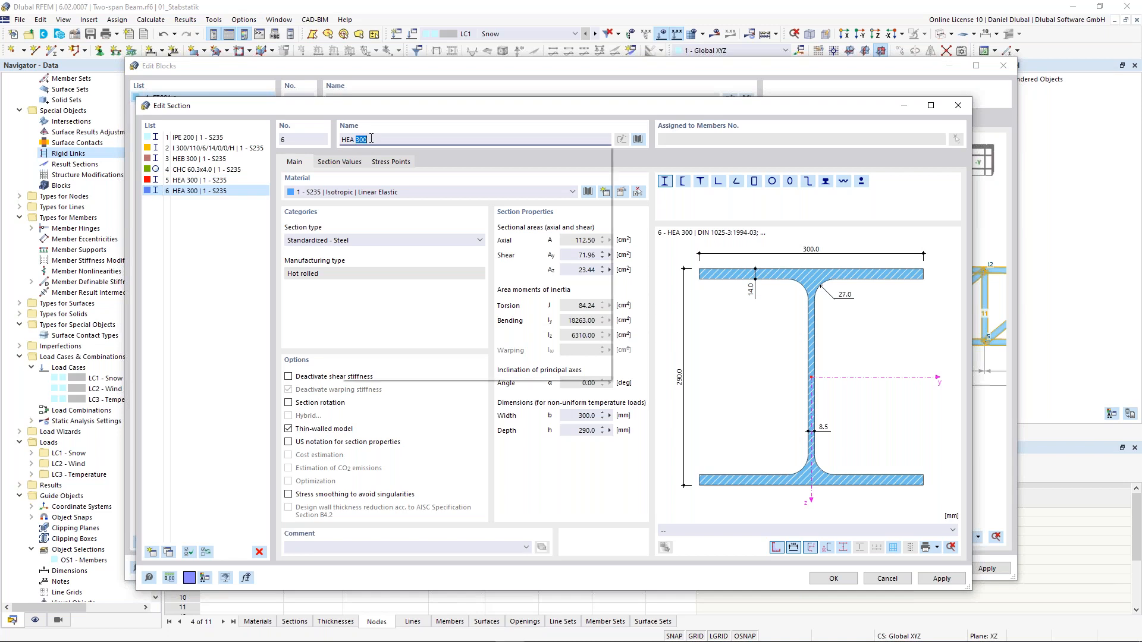
text(6)
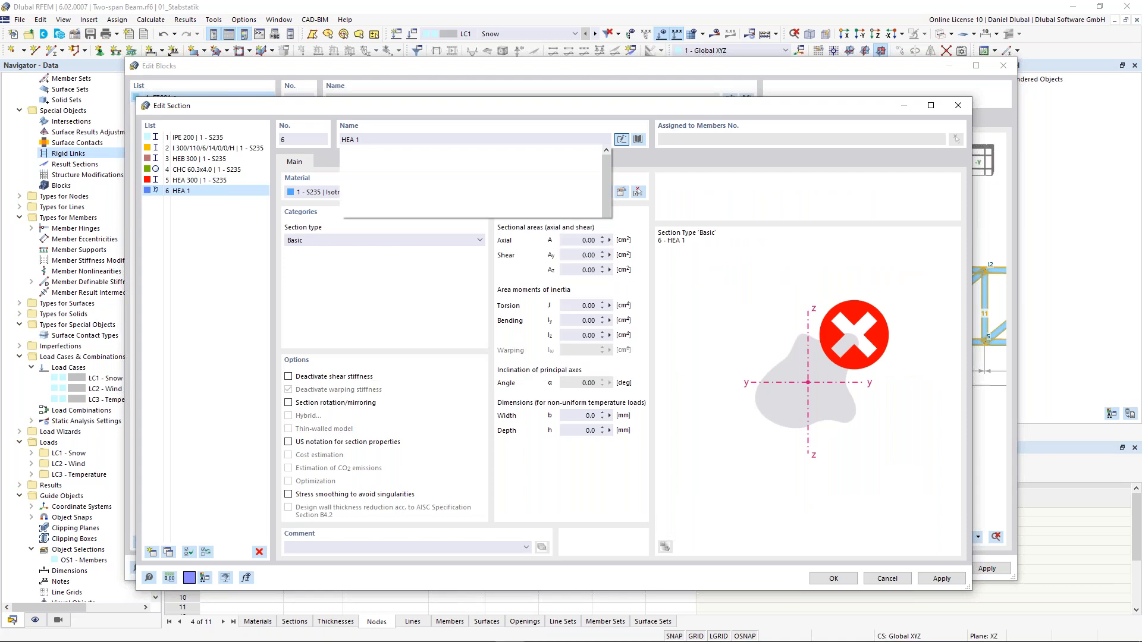
click(386, 198)
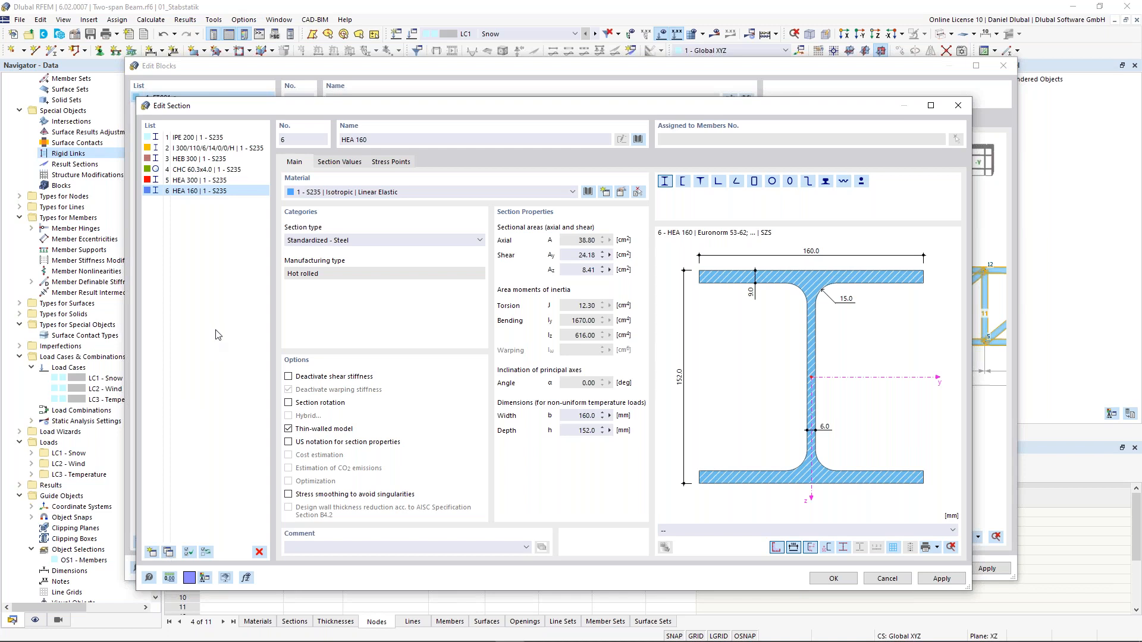
- Change the copied HEA 160 section to IPE 160 according to Euronorm 19-57; DIN 1025-5; ASTM A 6/A 6M and accept the new sections
drag(373, 139, 341, 140)
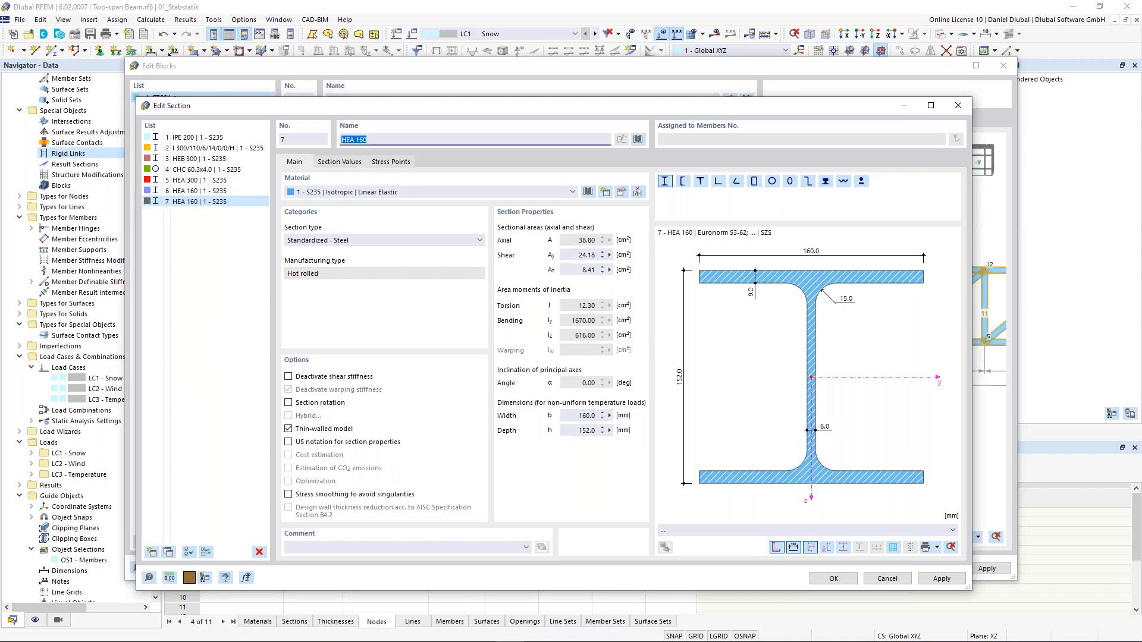
text(ipe)
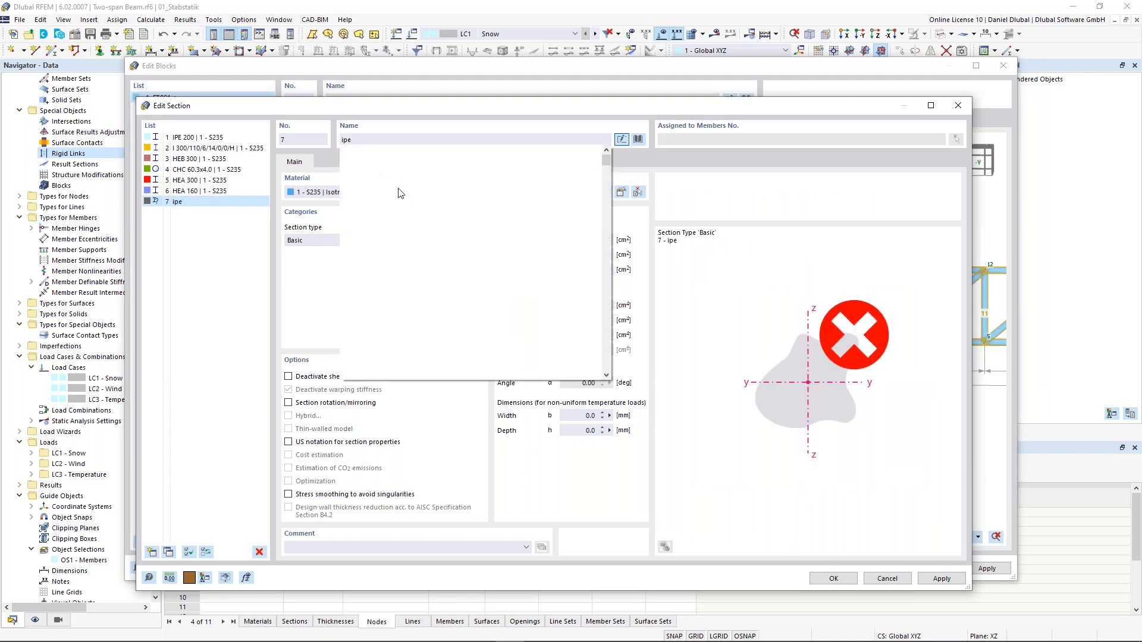
text( 160)
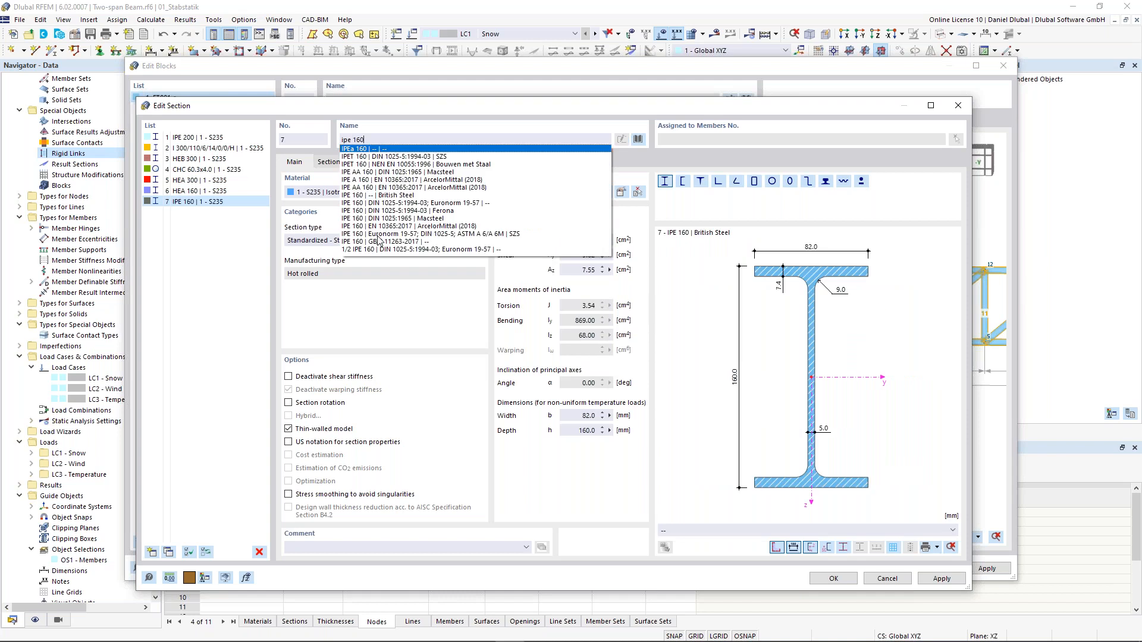
click(379, 234)
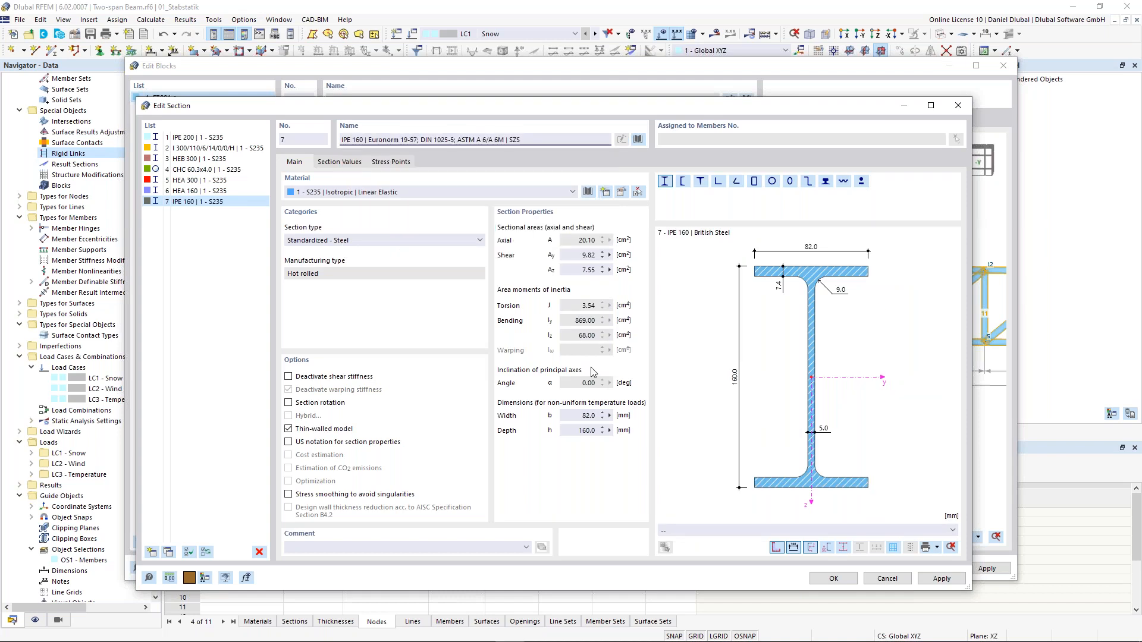
click(833, 578)
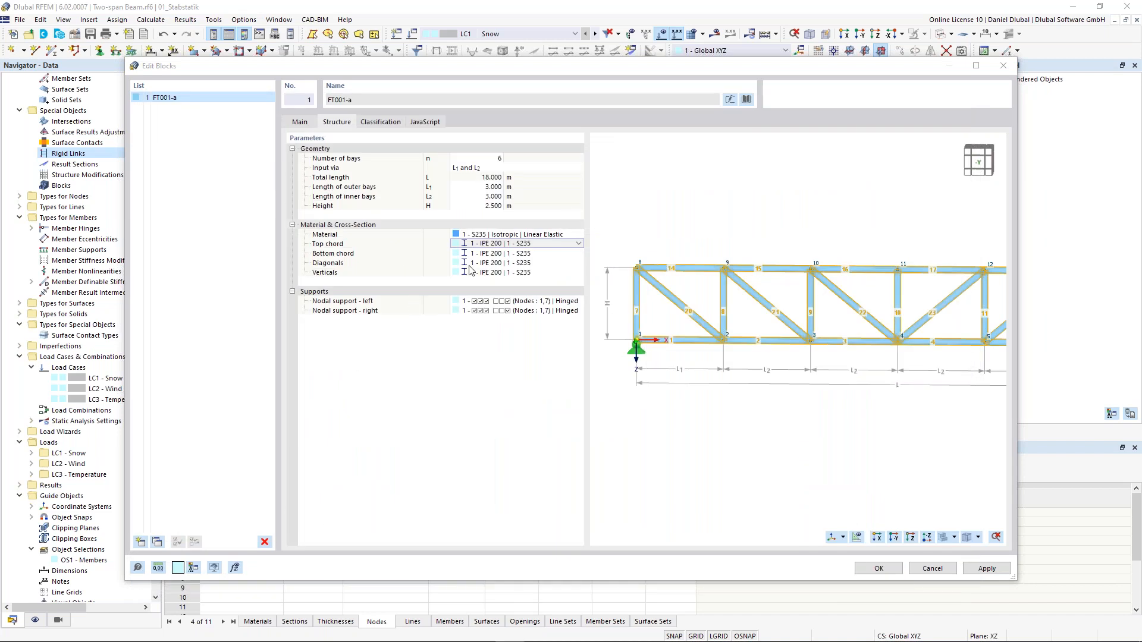
- Assign section 5 - HEA 300 to the truss block's top chord and bottom chord
click(578, 244)
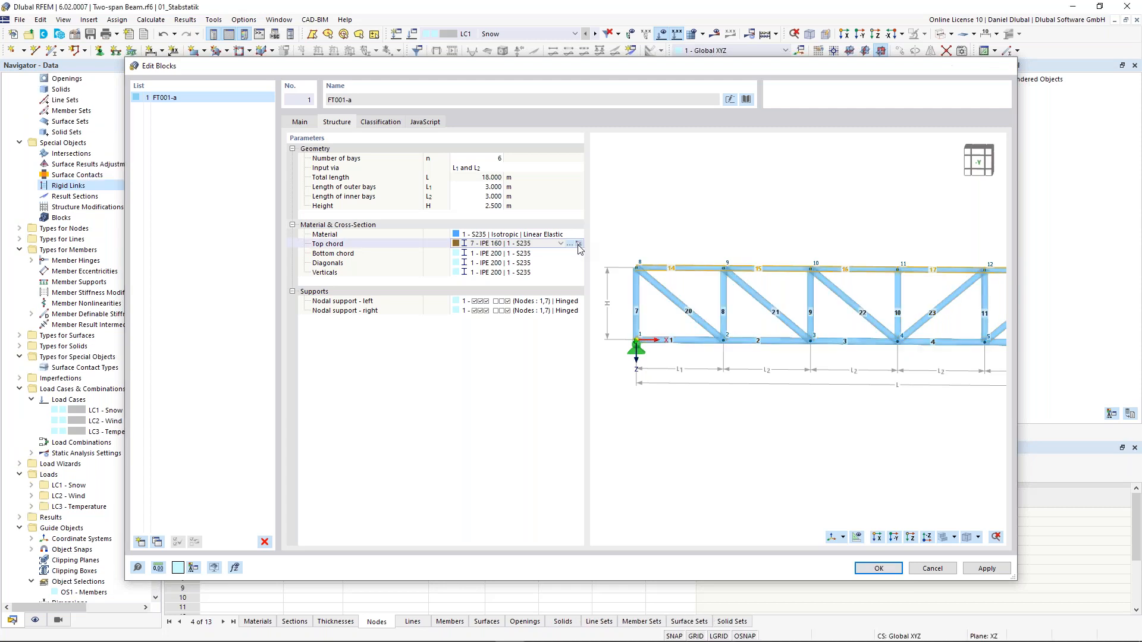
click(232, 140)
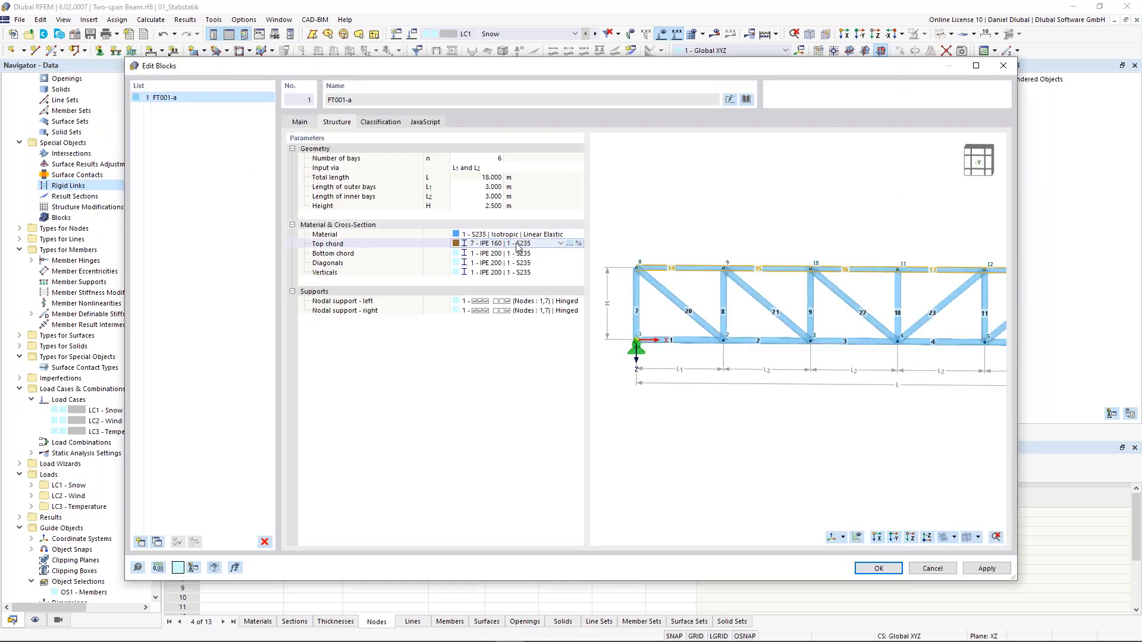
click(560, 243)
key(Escape)
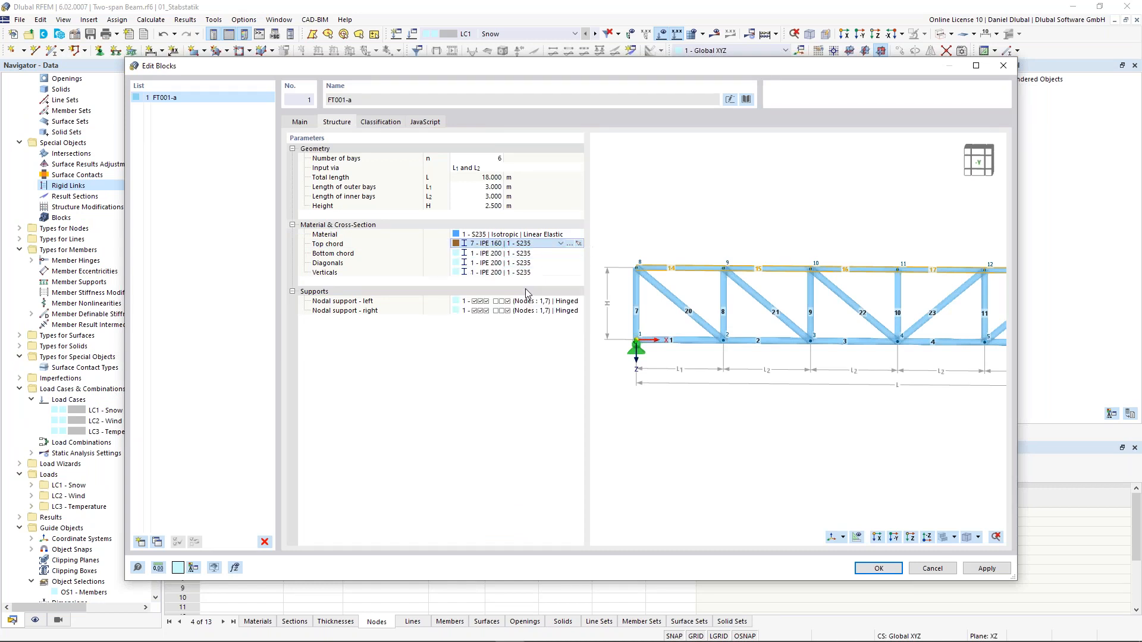
click(558, 255)
click(561, 253)
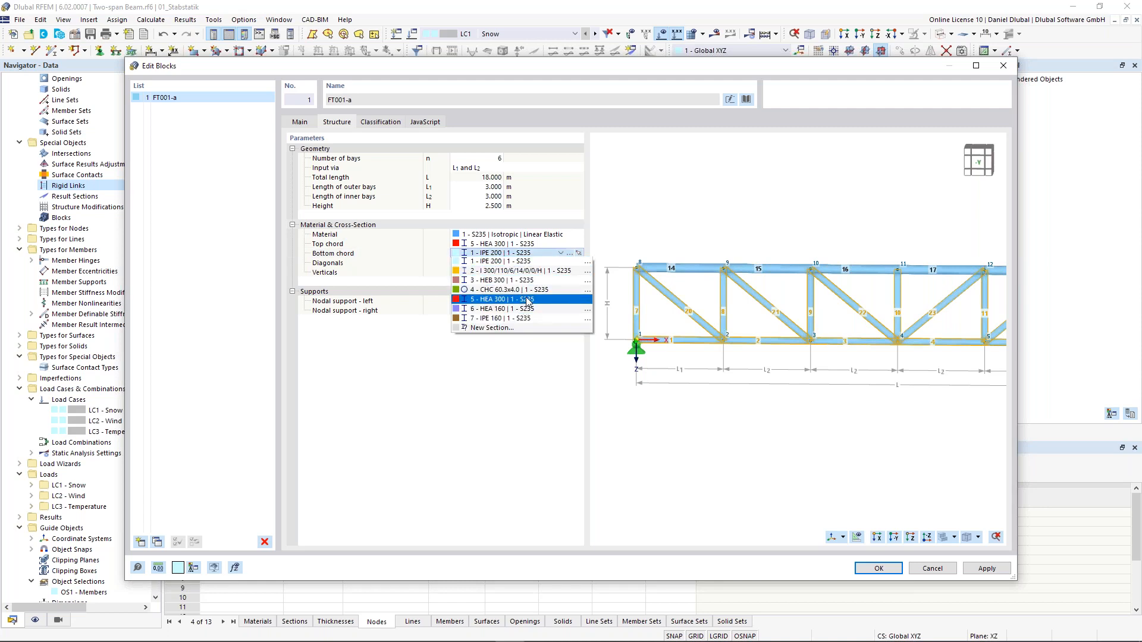
click(525, 300)
- Assign HEA 160 to the truss diagonals and IPE 160 to the verticals, and insert the block into the model
click(556, 263)
click(560, 263)
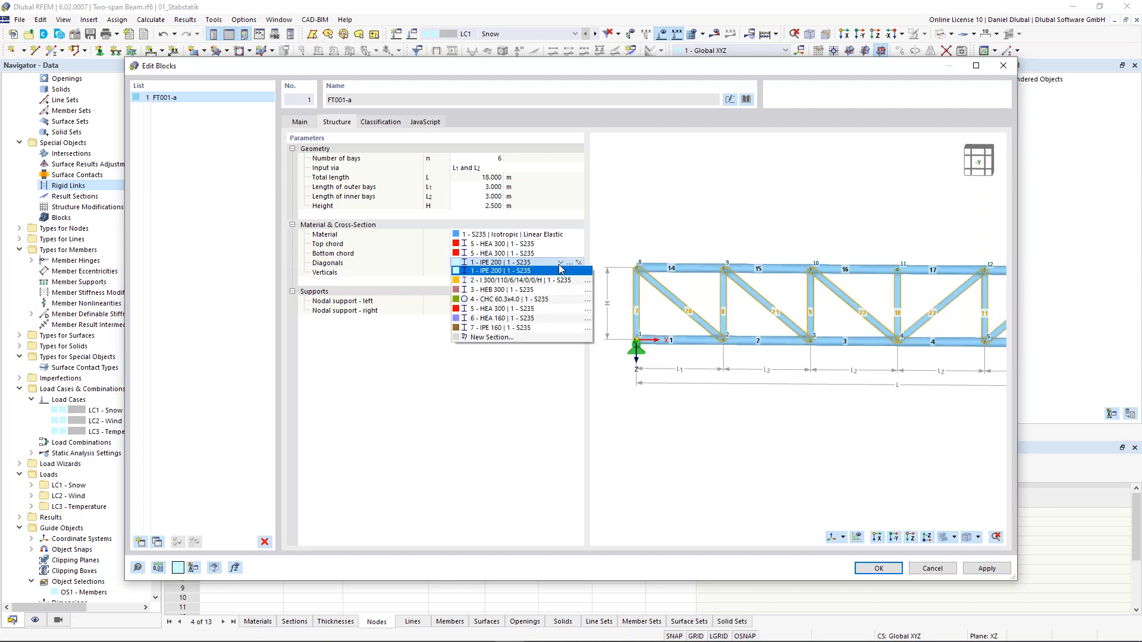
click(529, 320)
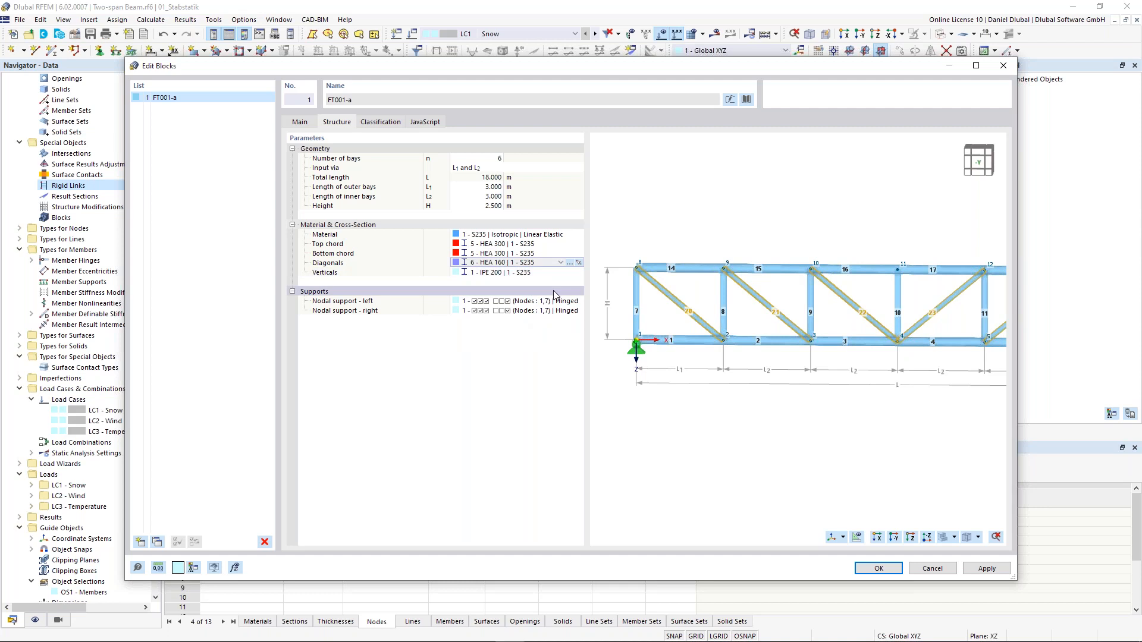
click(559, 273)
click(560, 271)
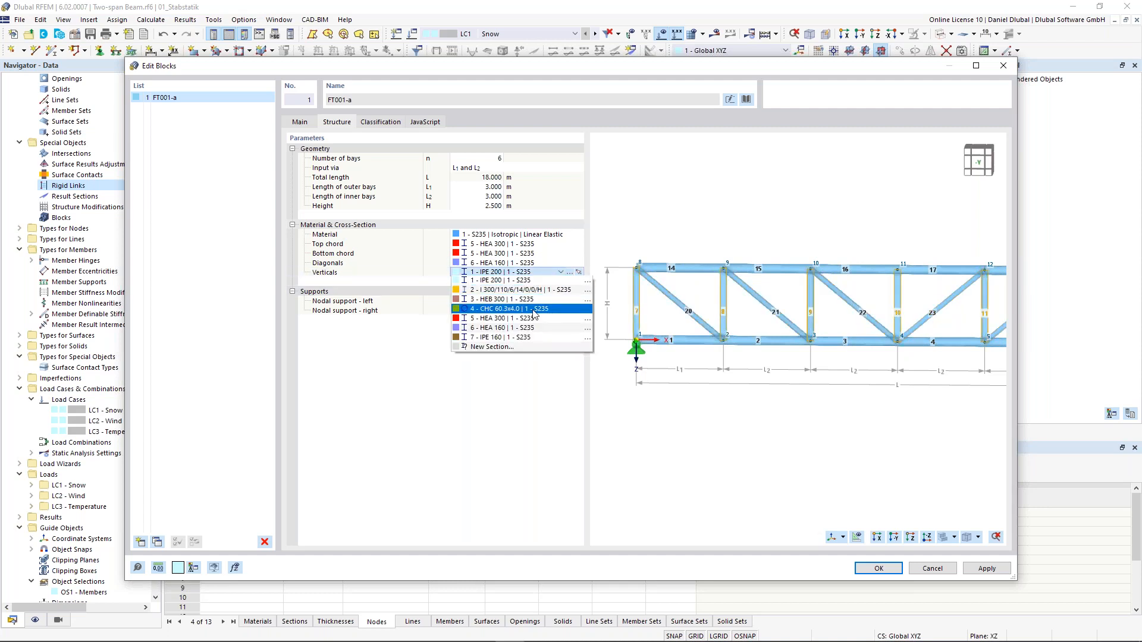
click(528, 329)
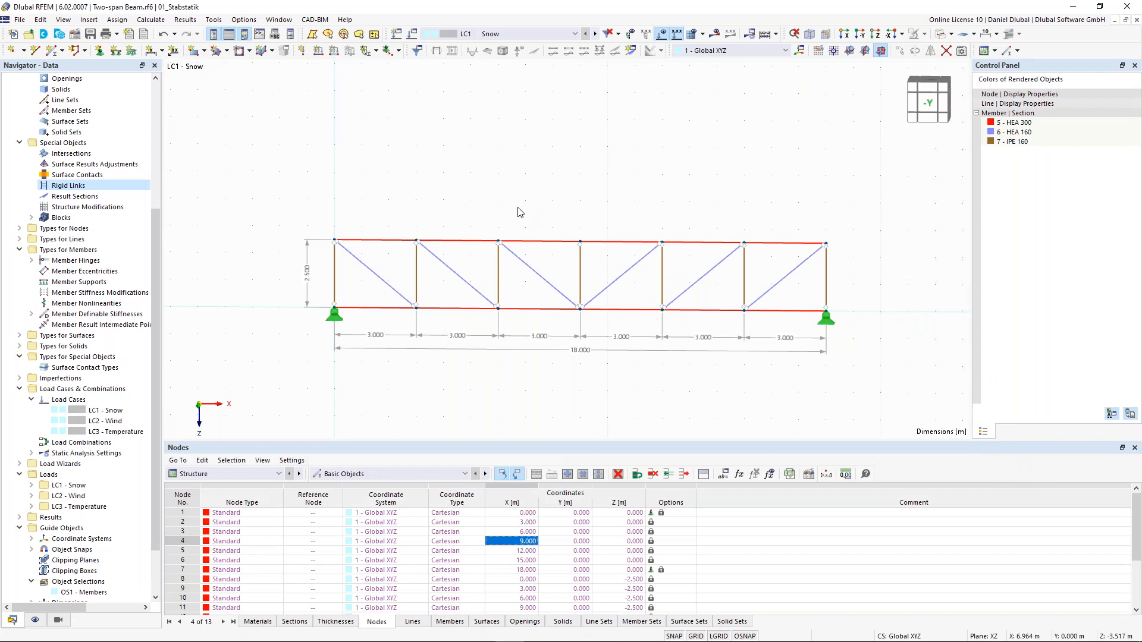
- Display the truss members as rendered solid sections and examine the structure in 3D
click(941, 36)
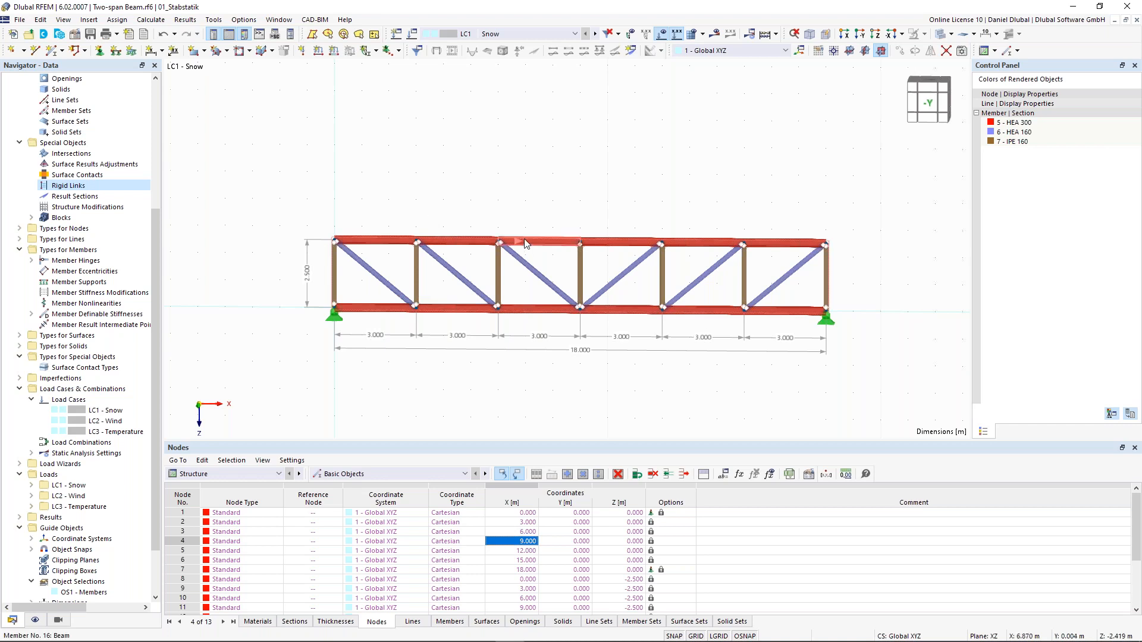
ctrl+middle_drag(592, 178, 467, 232)
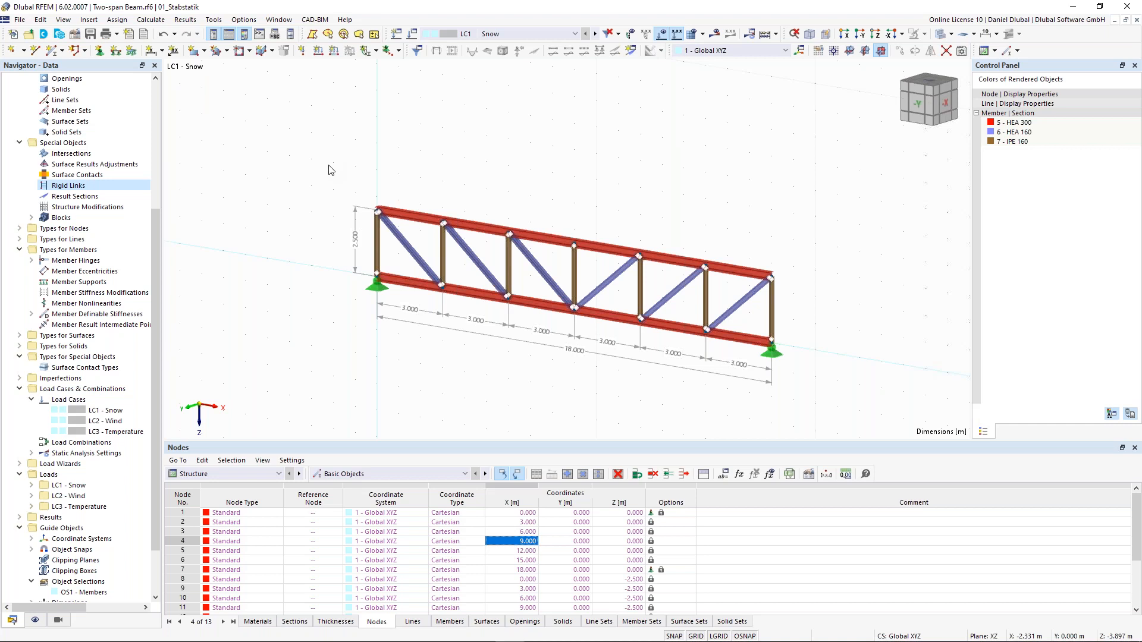
scroll(837, 336, up, 1)
middle_drag(847, 301, 877, 280)
- Select the entire truss with its supports and dimensions and delete it from the model
drag(883, 273, 315, 268)
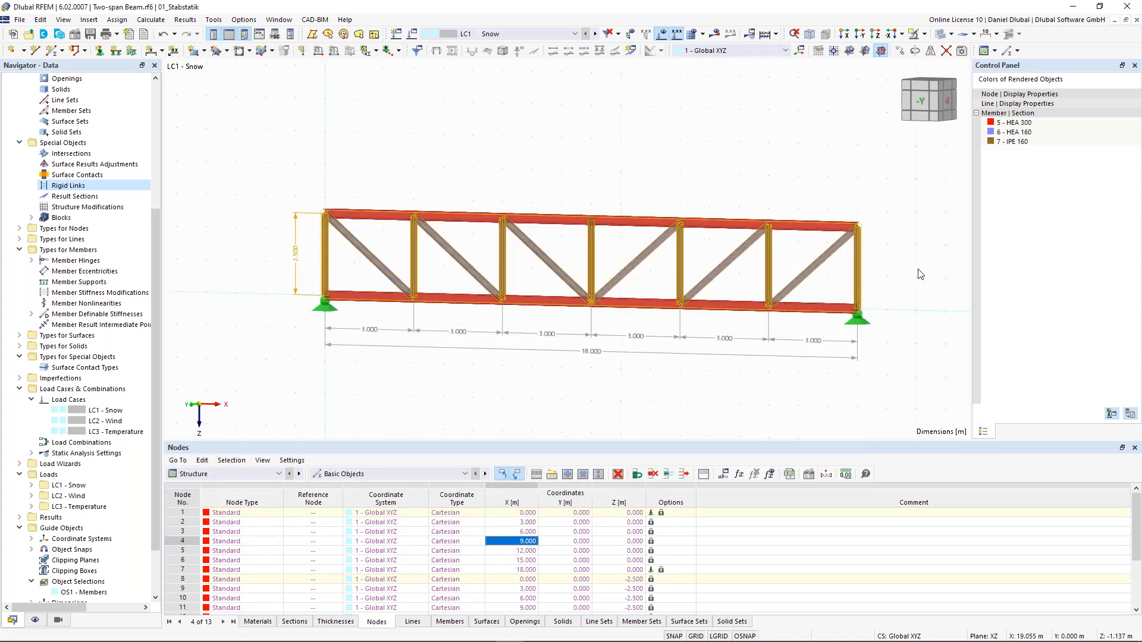
click(921, 274)
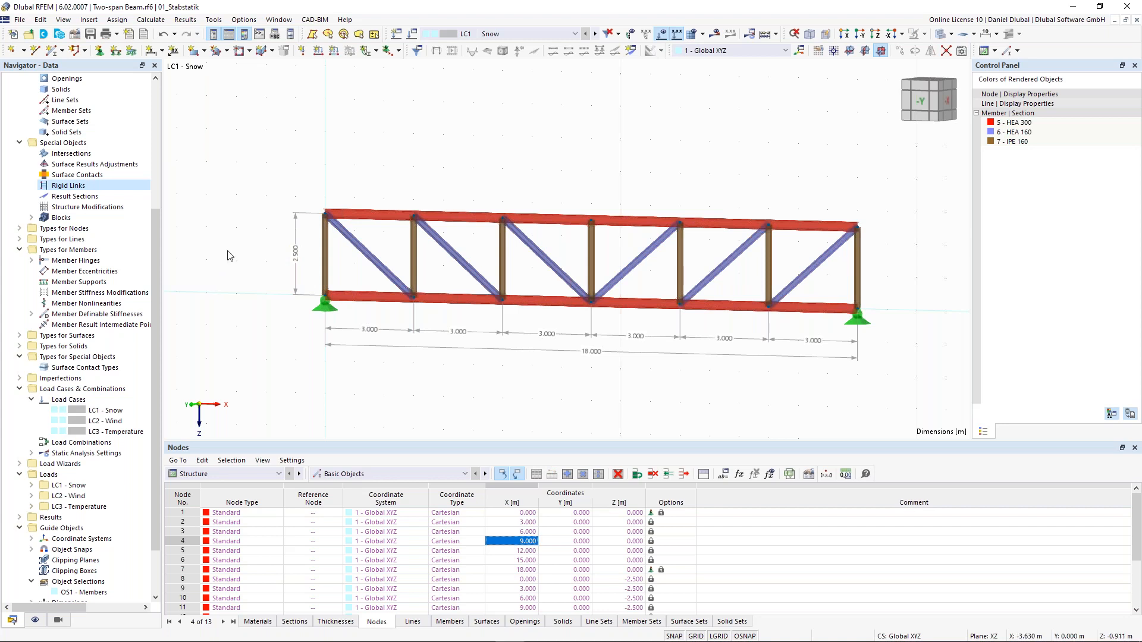
key(ctrl+a)
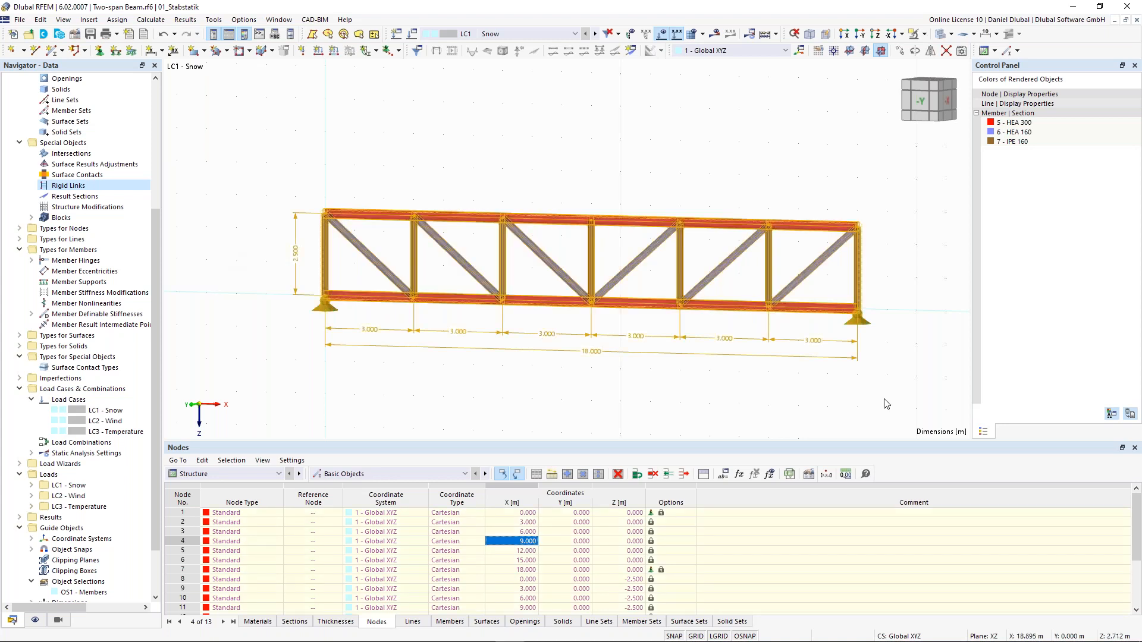
key(Delete)
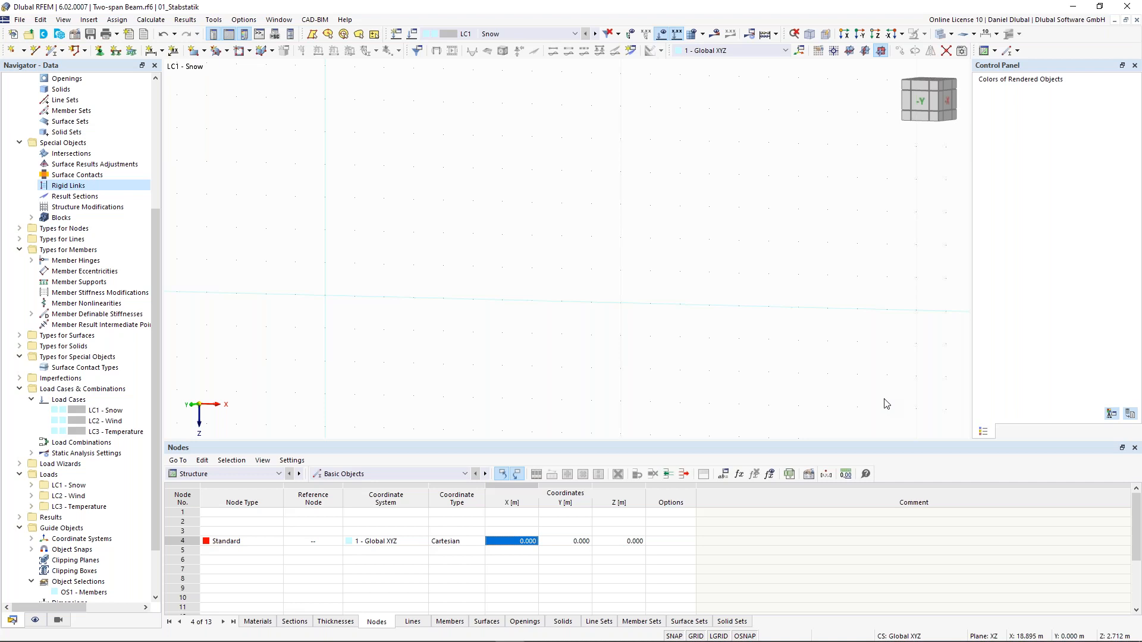
- Create a vertical beam member with section 3 - HEB 300 from the origin up to Z = -10 m
click(48, 55)
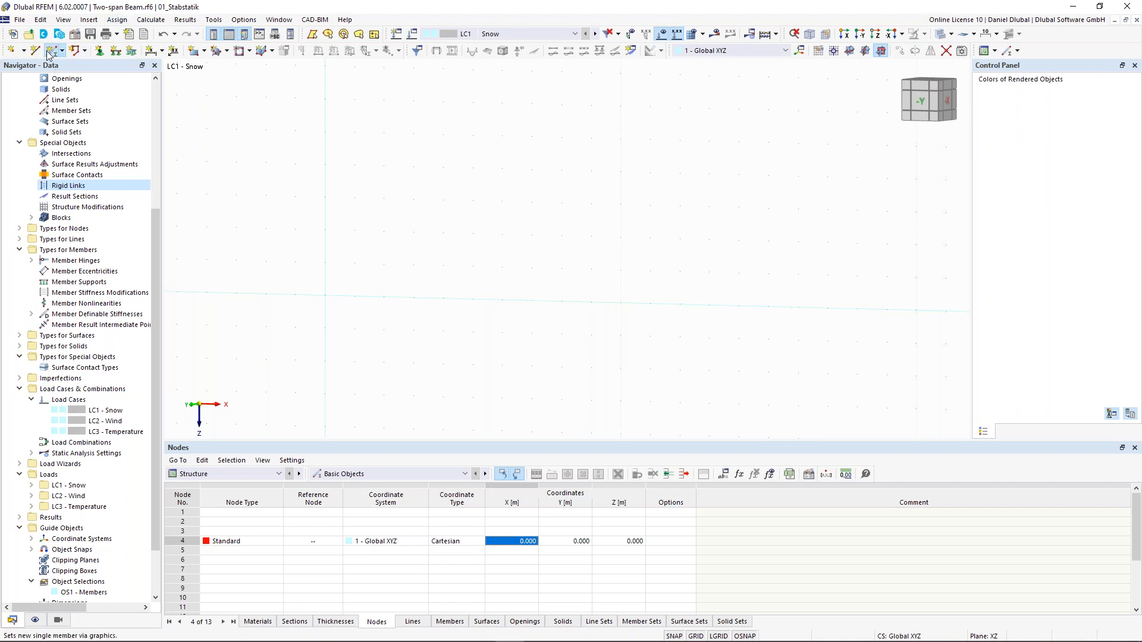
click(49, 55)
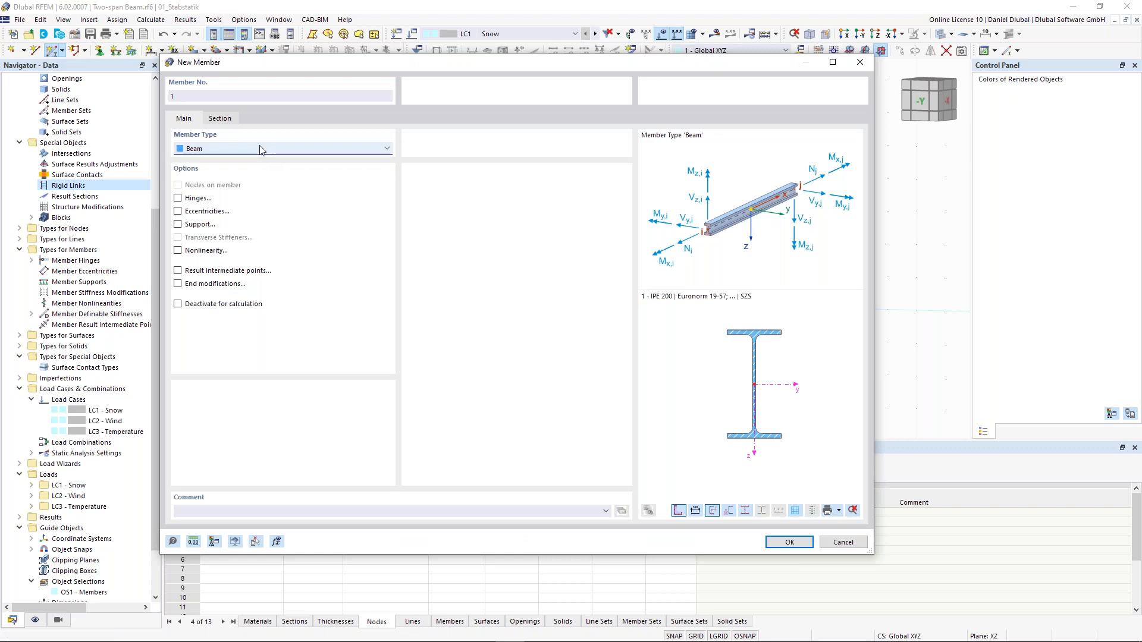
click(225, 121)
click(288, 410)
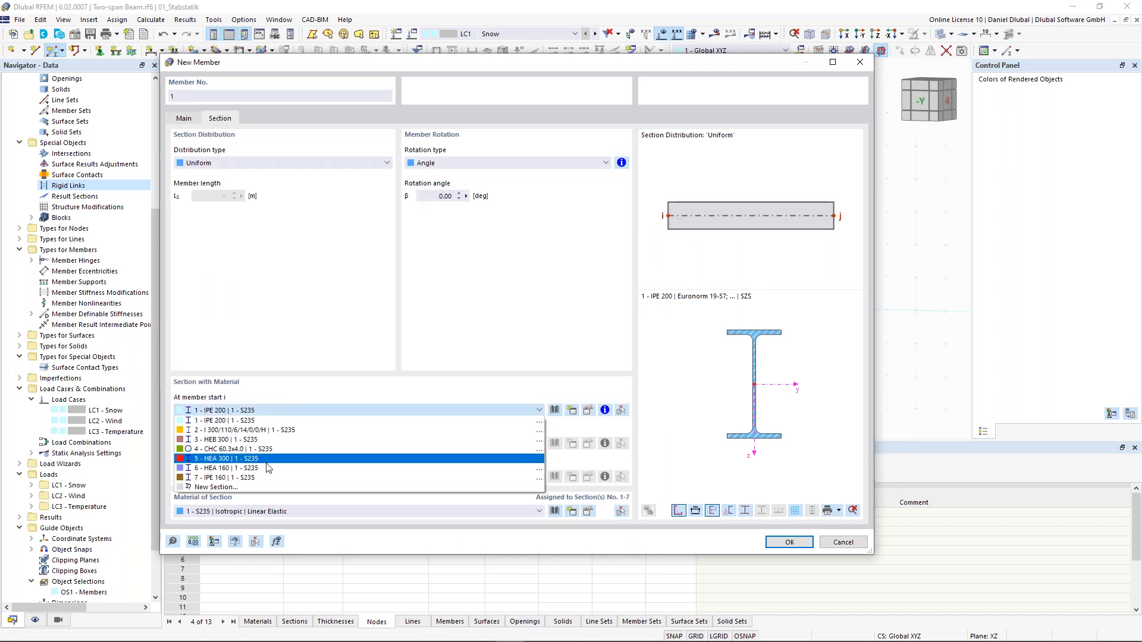
click(266, 440)
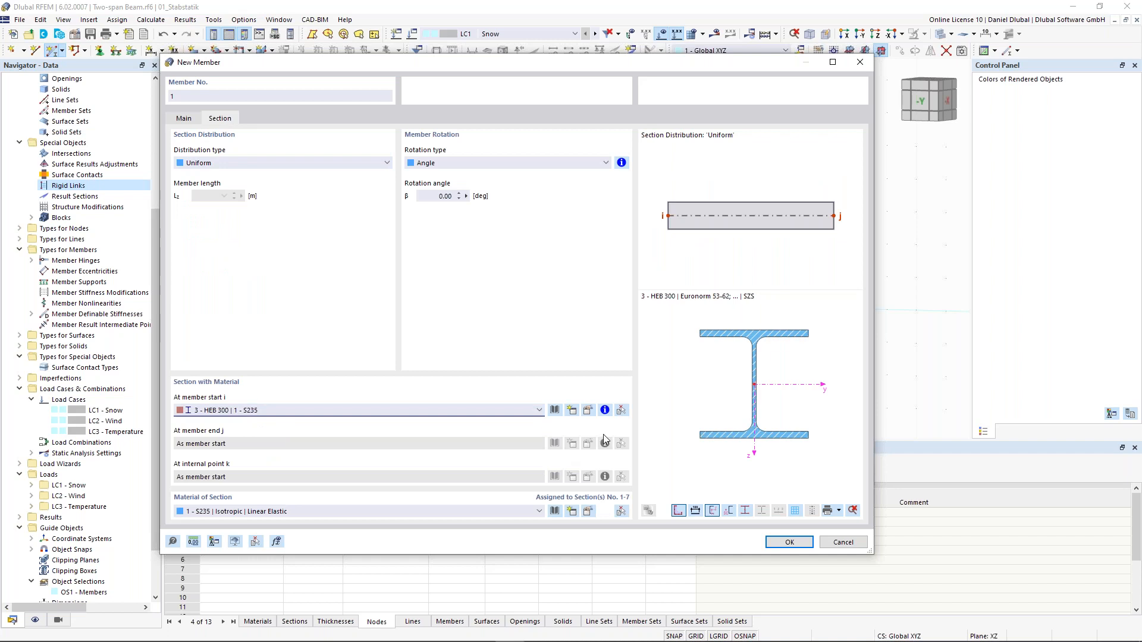
click(785, 543)
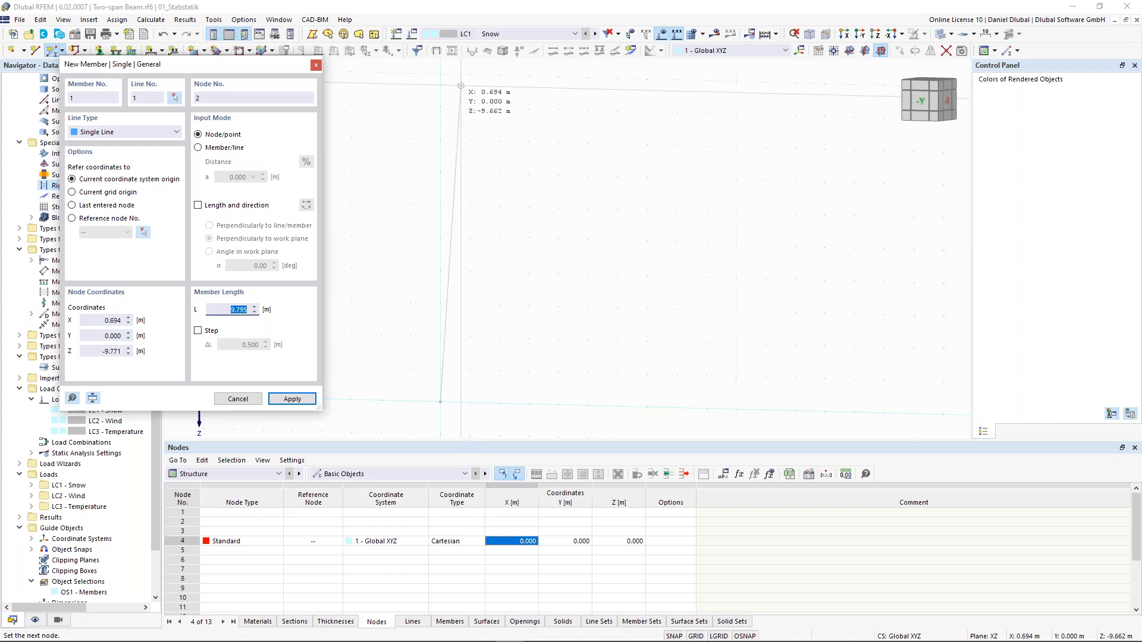
click(441, 75)
key(Escape)
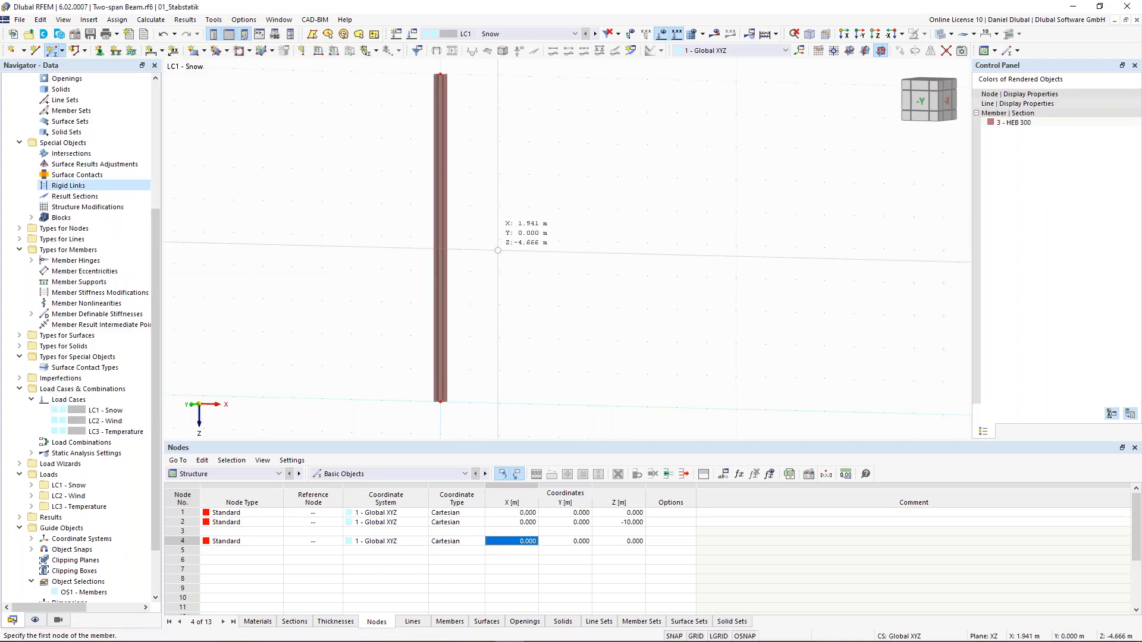
right_click(500, 256)
key(Escape)
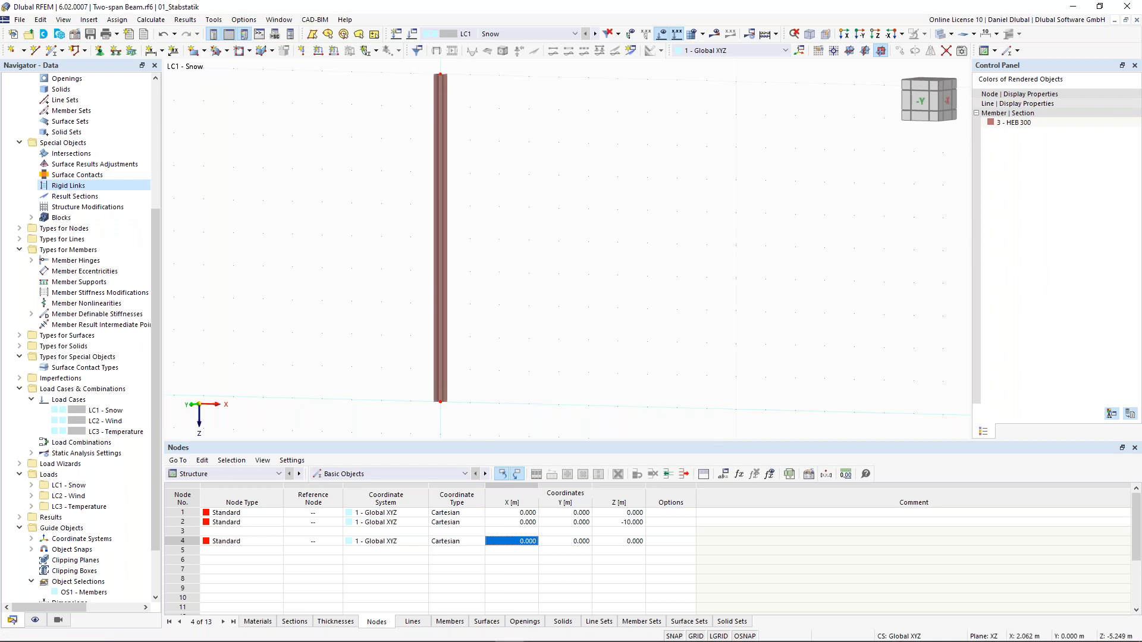
- Assign a nodal support to node 1 at the base of the column
scroll(525, 182, down, 2)
middle_drag(501, 231, 545, 235)
ctrl+middle_drag(545, 236, 517, 275)
drag(438, 306, 551, 388)
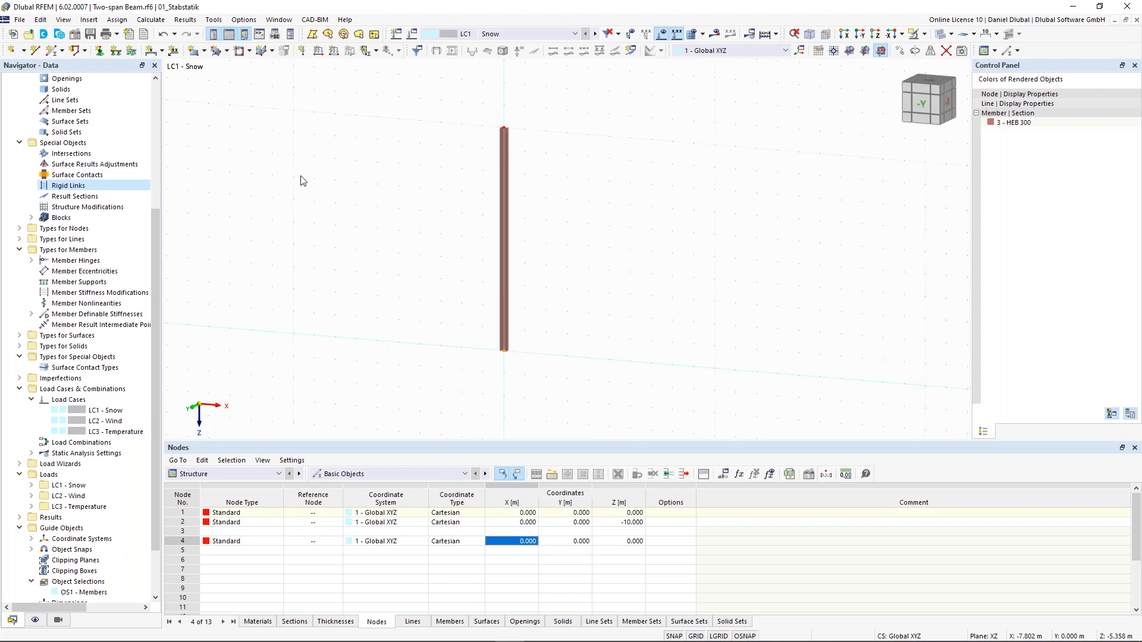
click(118, 52)
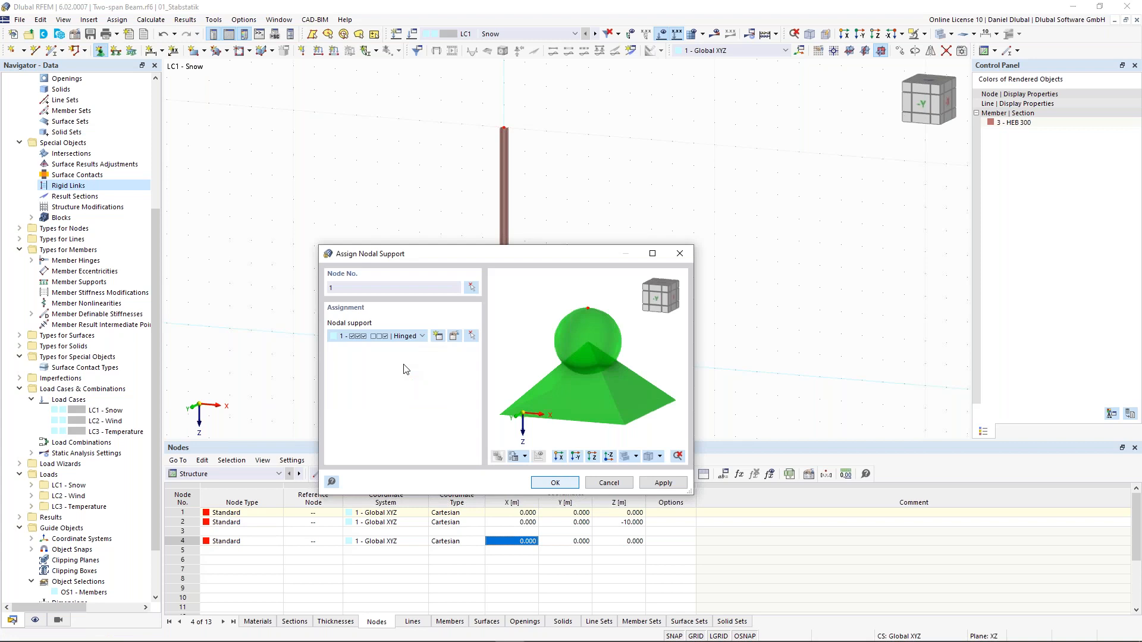
key(Return)
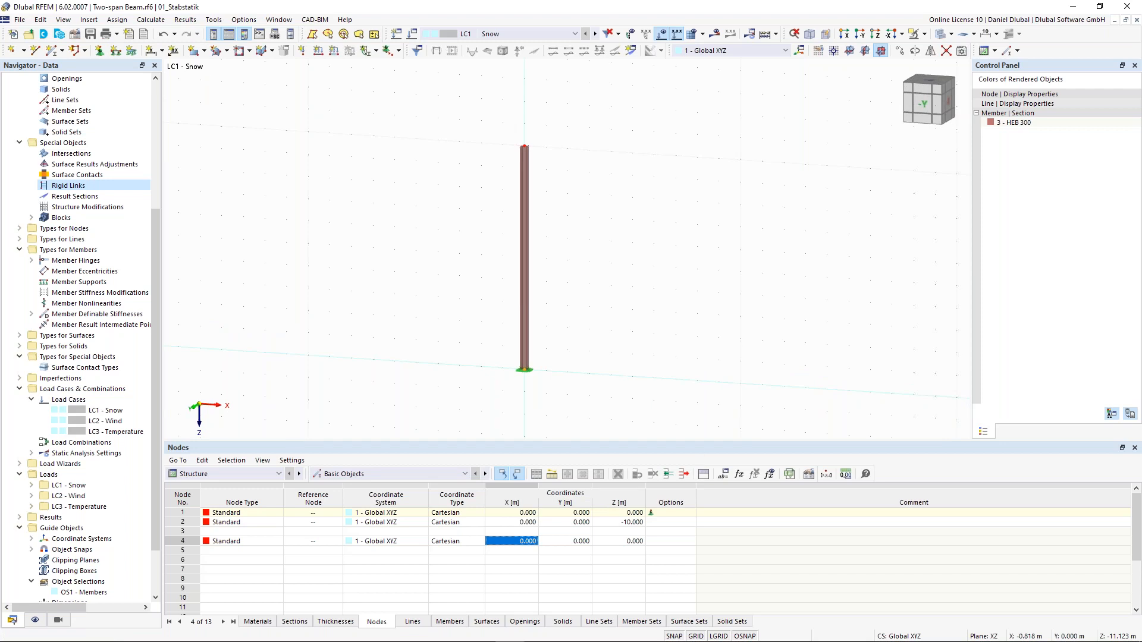
- Apply a nodal load in LC1 - Snow to node 1 with force components Fx 10 kN and Fz 100 kN
click(301, 50)
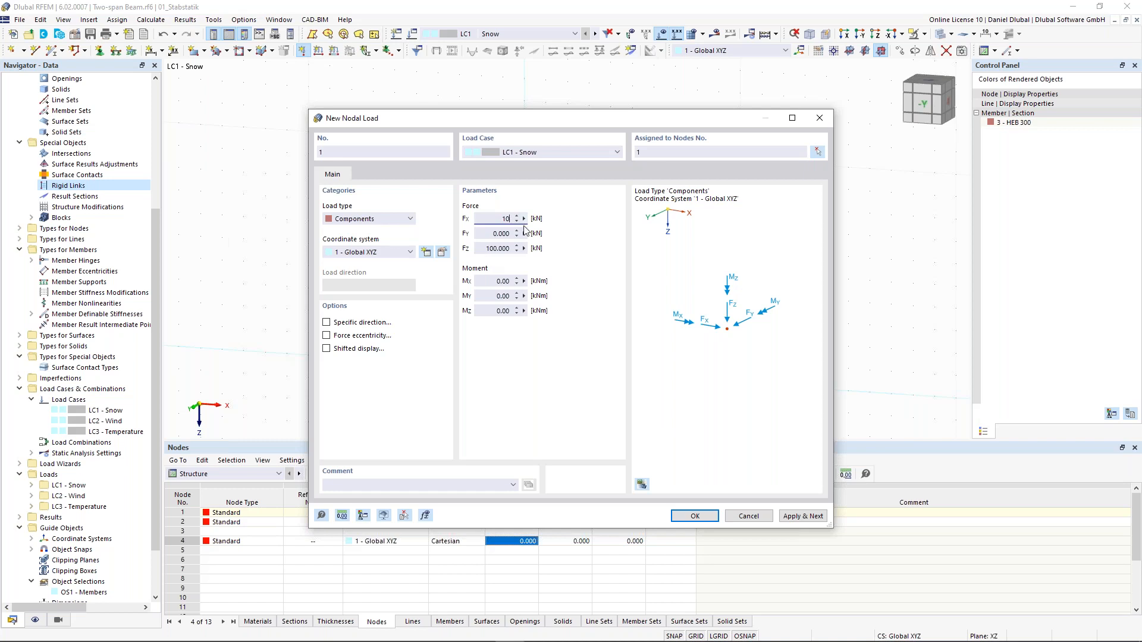
click(688, 516)
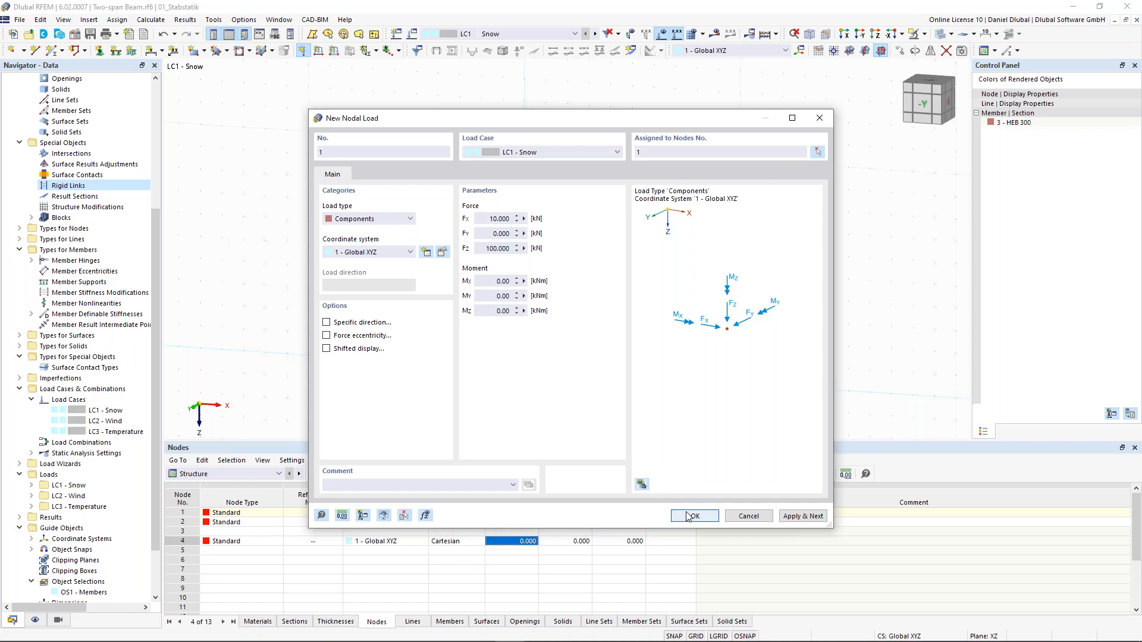
click(688, 516)
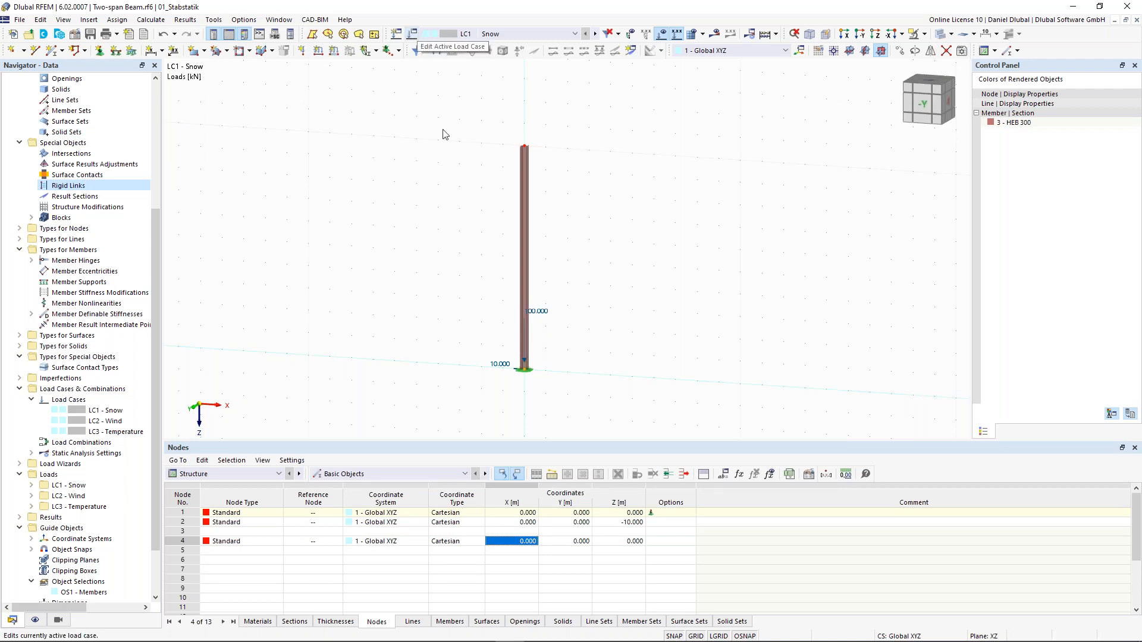
- Reassign the 10 kN and 100 kN nodal load from the column base to its top node
click(540, 311)
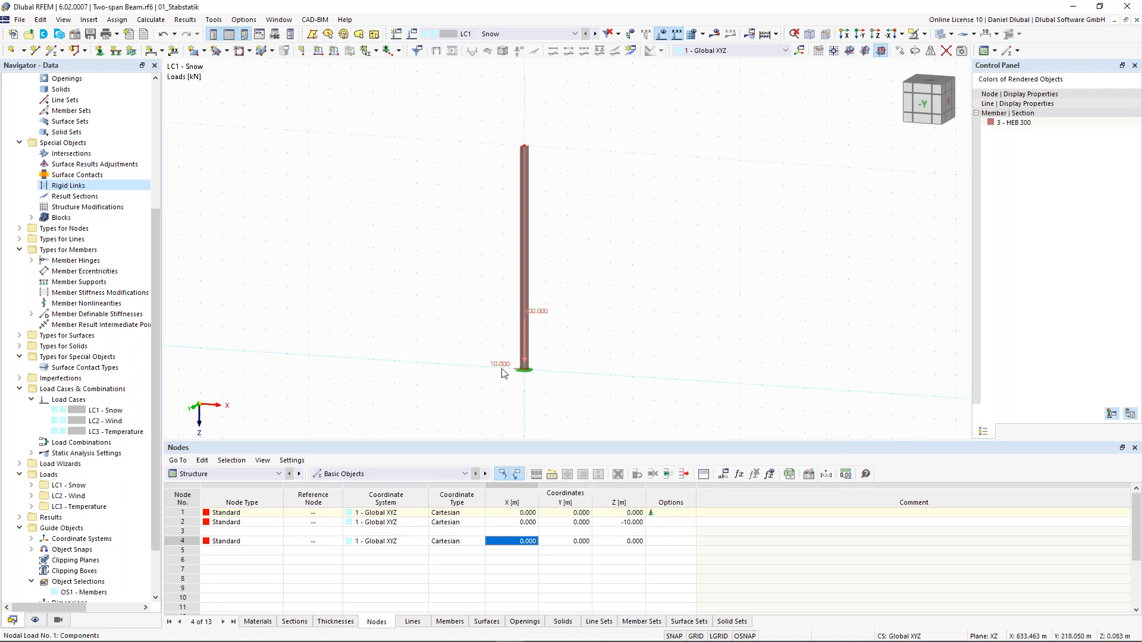
drag(499, 174, 517, 156)
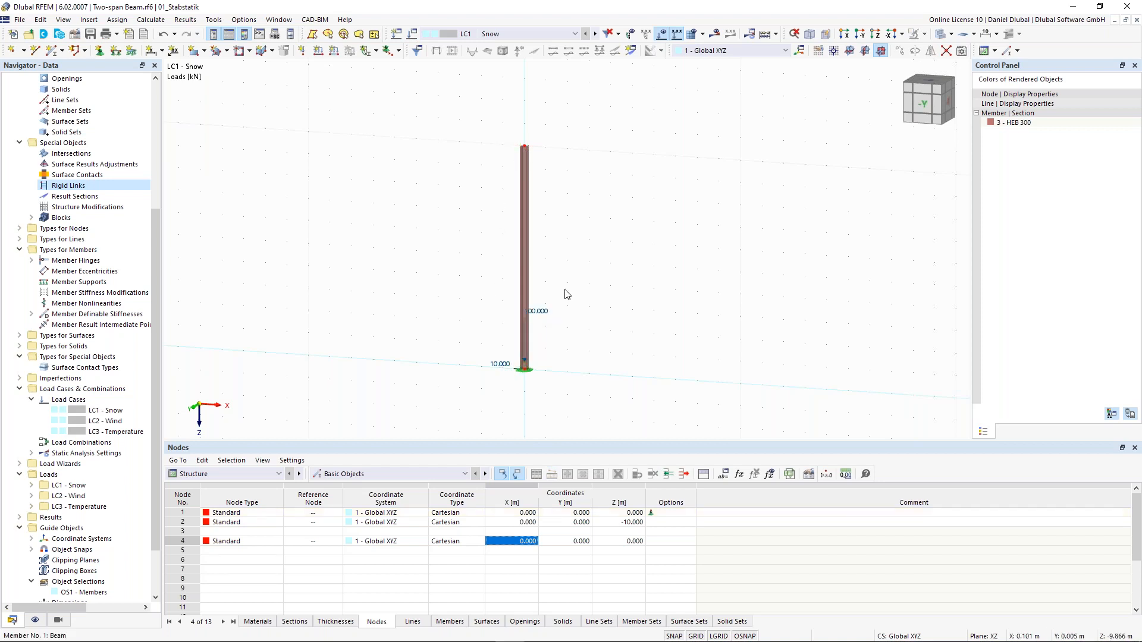
click(544, 316)
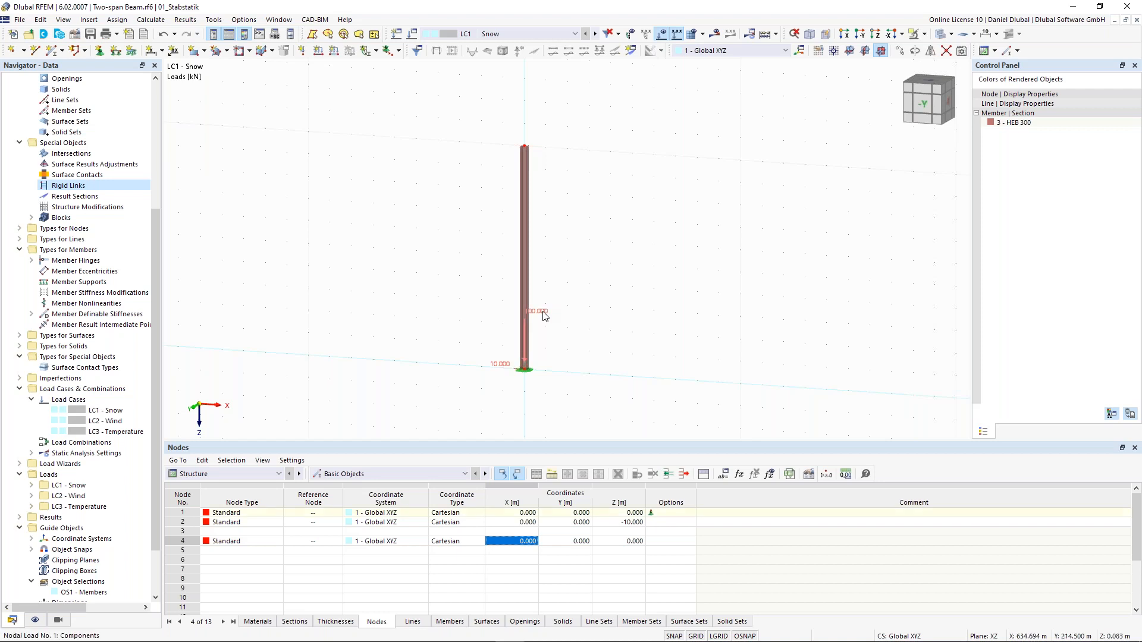
double_click(544, 316)
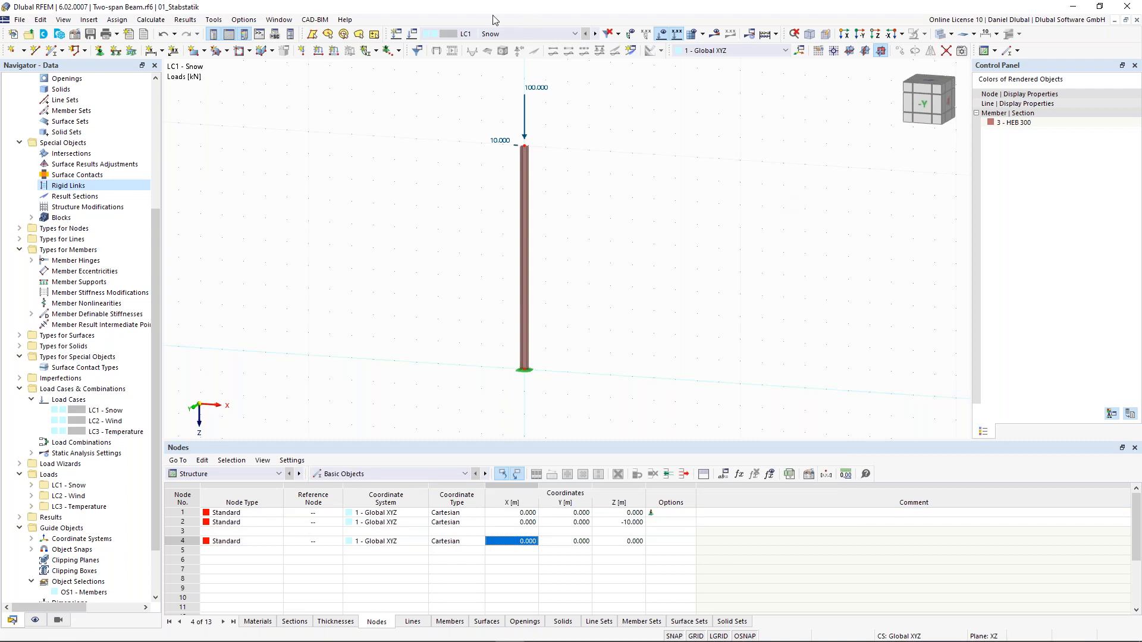
- Delete the load cases LC2 Wind and LC3 Temperature
click(415, 35)
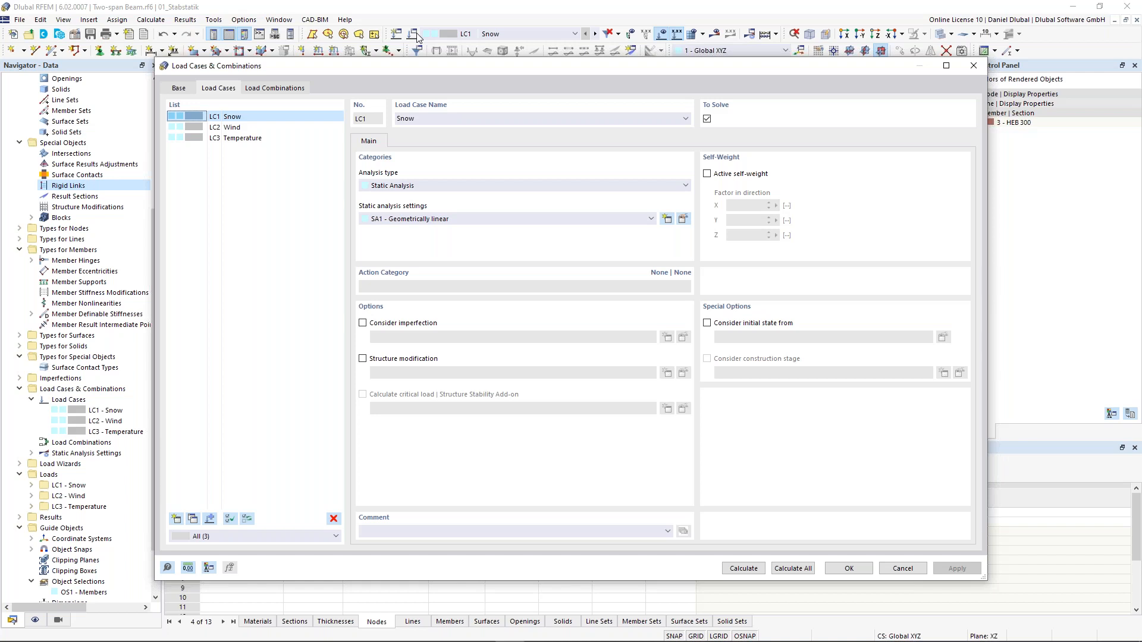
click(255, 127)
shift+click(252, 138)
click(334, 519)
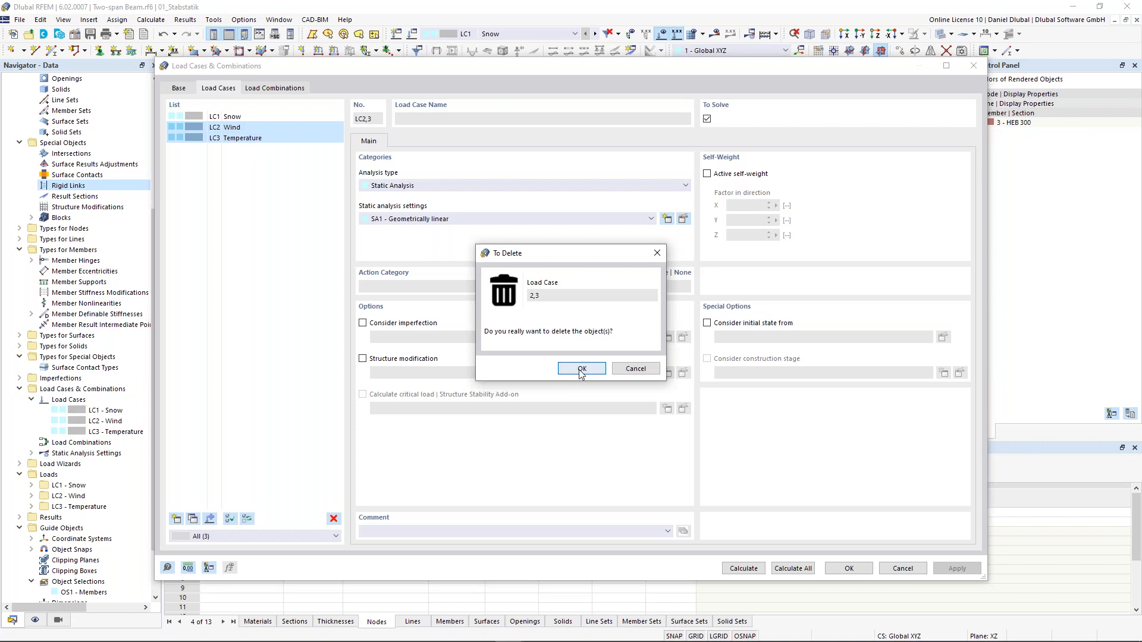
click(581, 368)
- Rename LC1 as "Theory I. Order" and duplicate it as LC2 named "Theory II. Order"
double_click(436, 119)
text(Theory)
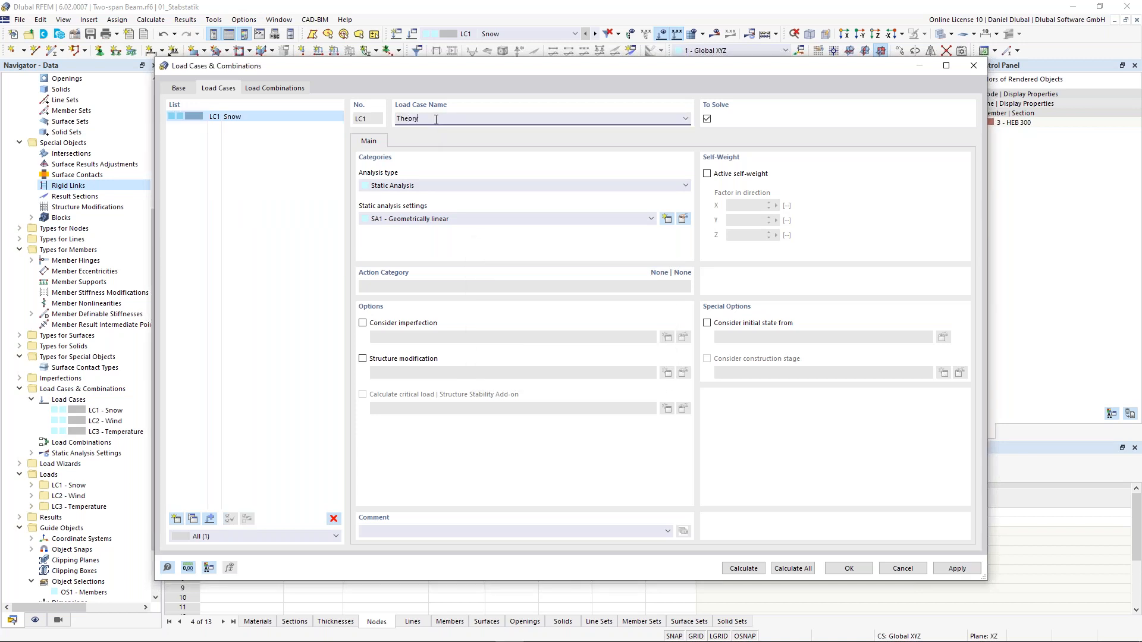
text( I. Order)
click(192, 519)
click(418, 119)
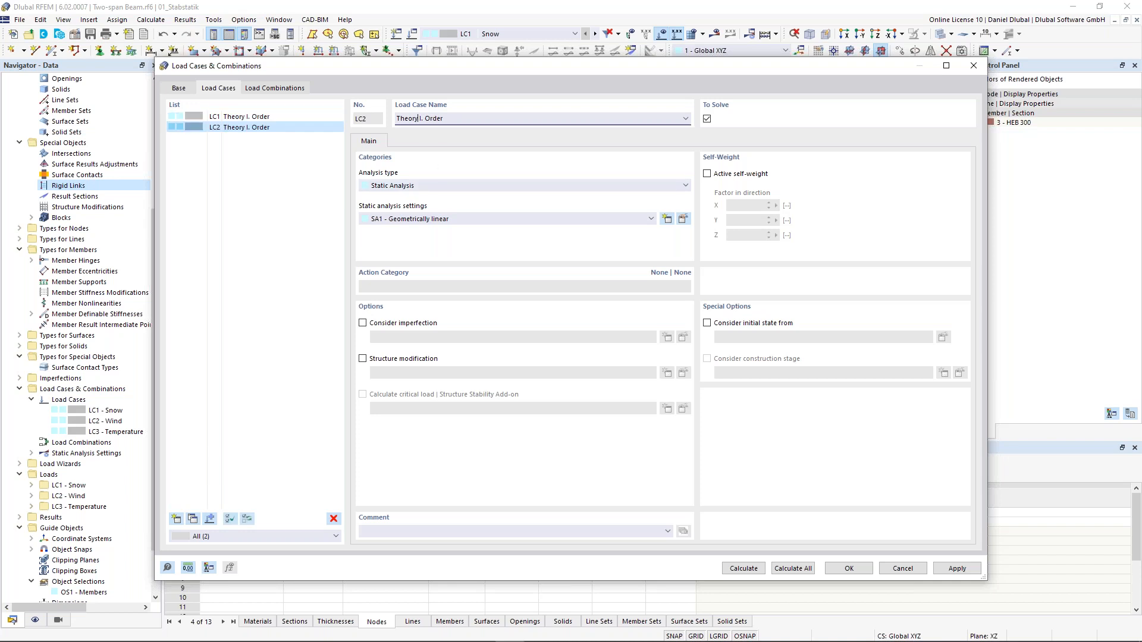
text(I)
- Set the static analysis settings of LC2 Theory II. Order to SA2 - Second-order (P-Δ) | Picard | 100 | 1 and accept the load cases
click(299, 117)
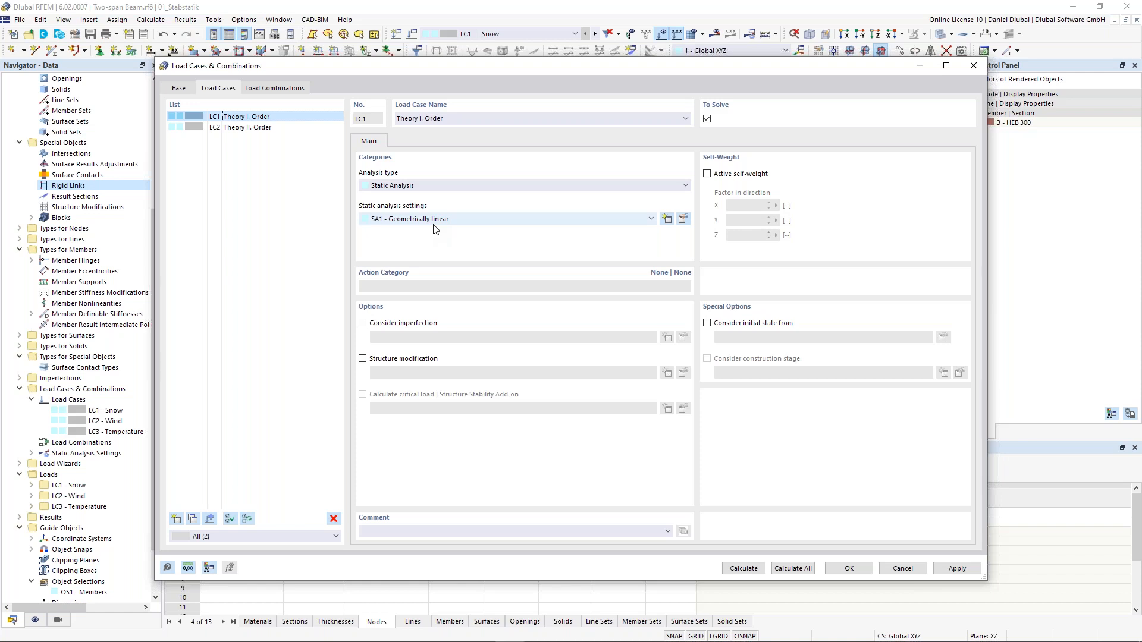
click(262, 126)
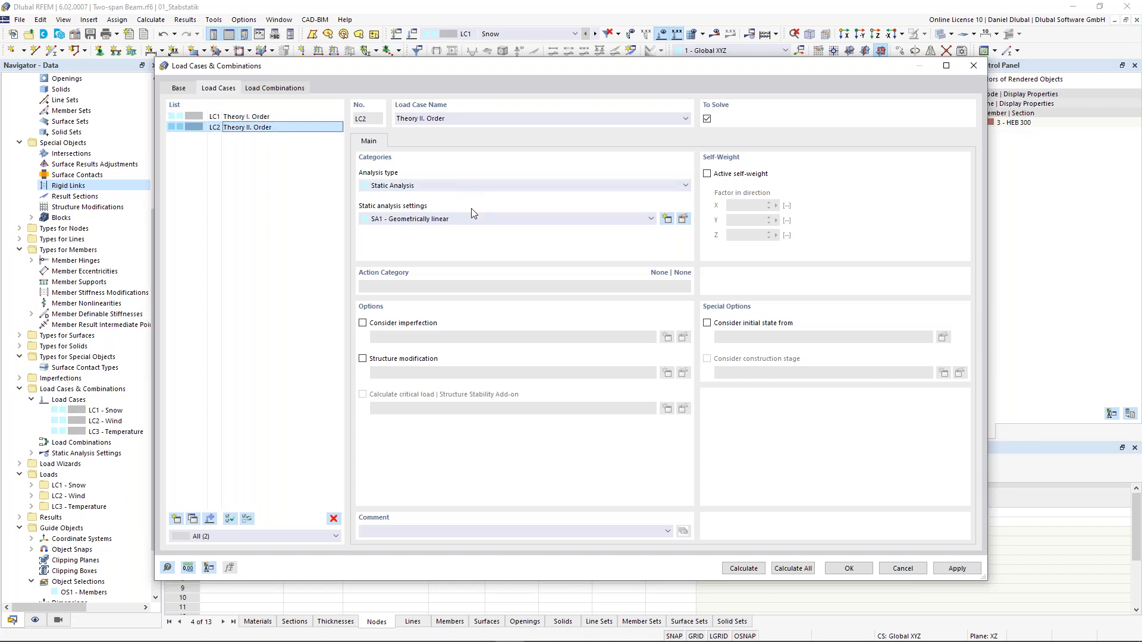
click(479, 224)
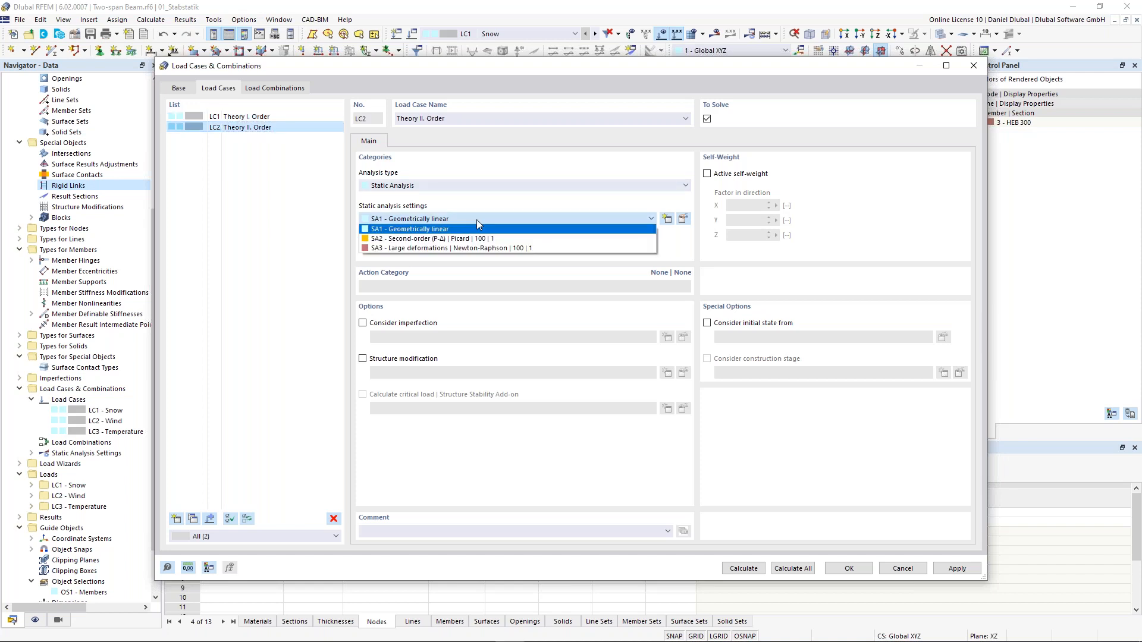
click(415, 240)
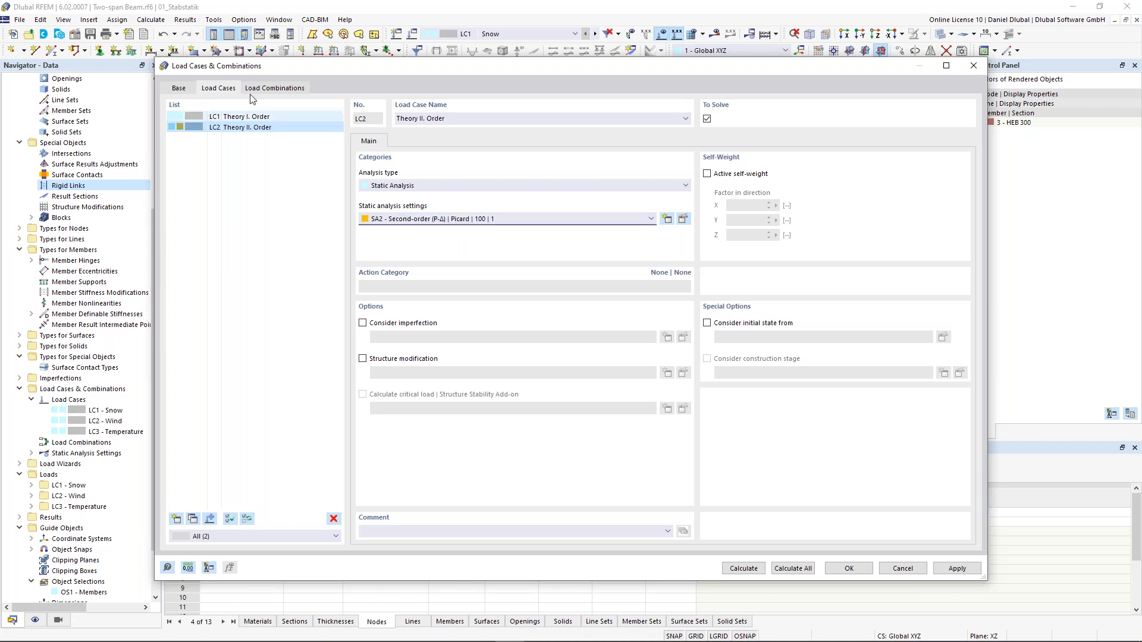
click(229, 119)
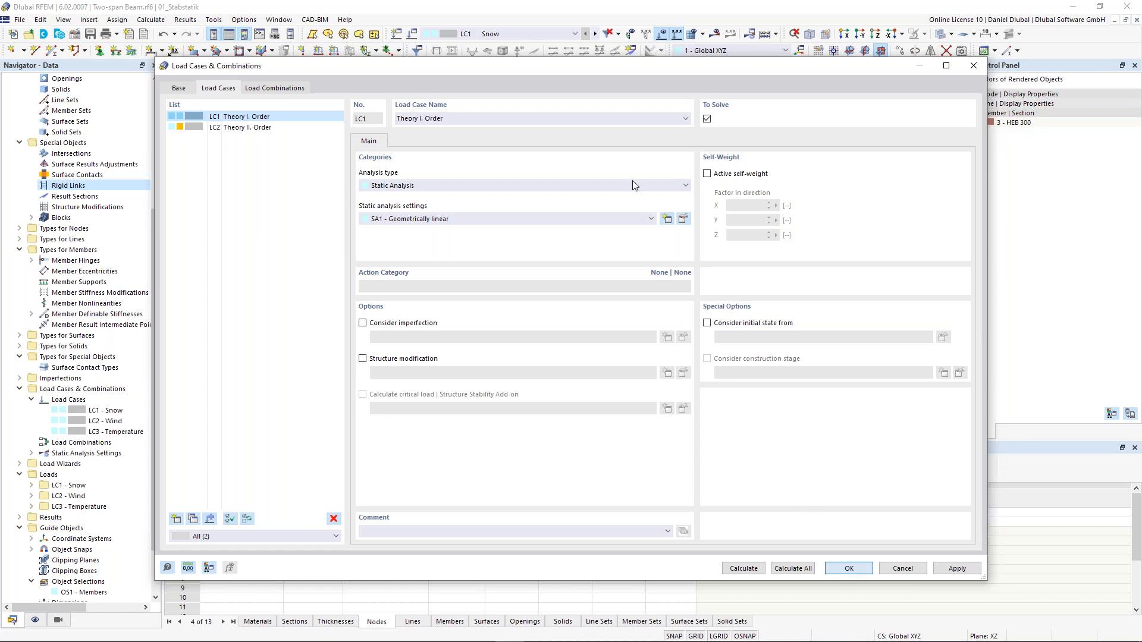
key(Return)
- Check the loads in both load cases and calculate the model
click(595, 34)
click(586, 34)
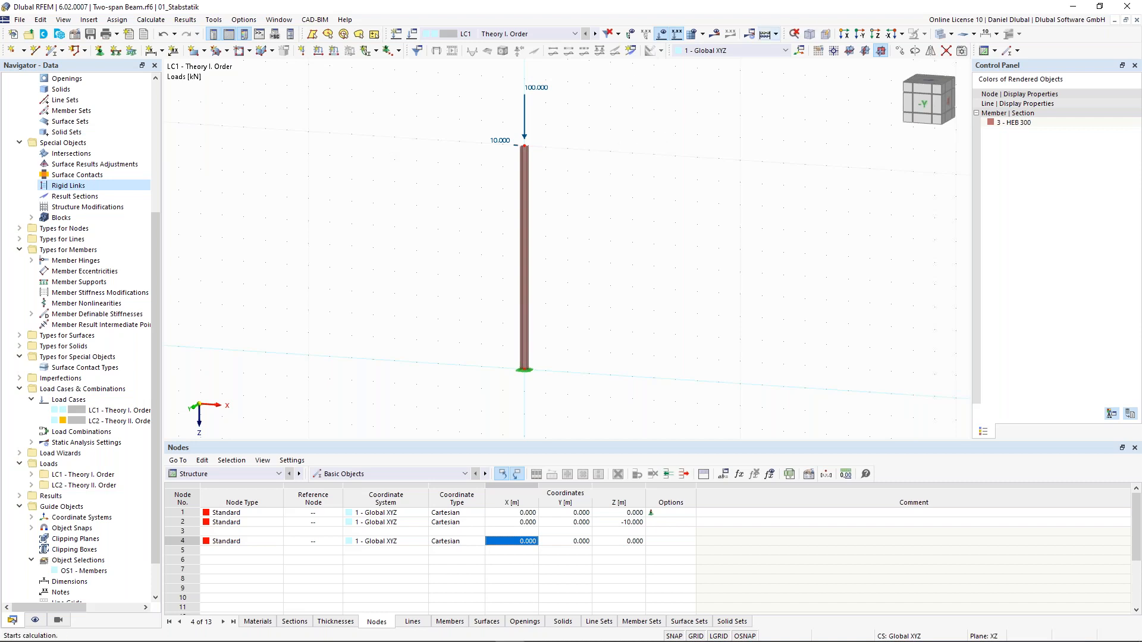
click(765, 34)
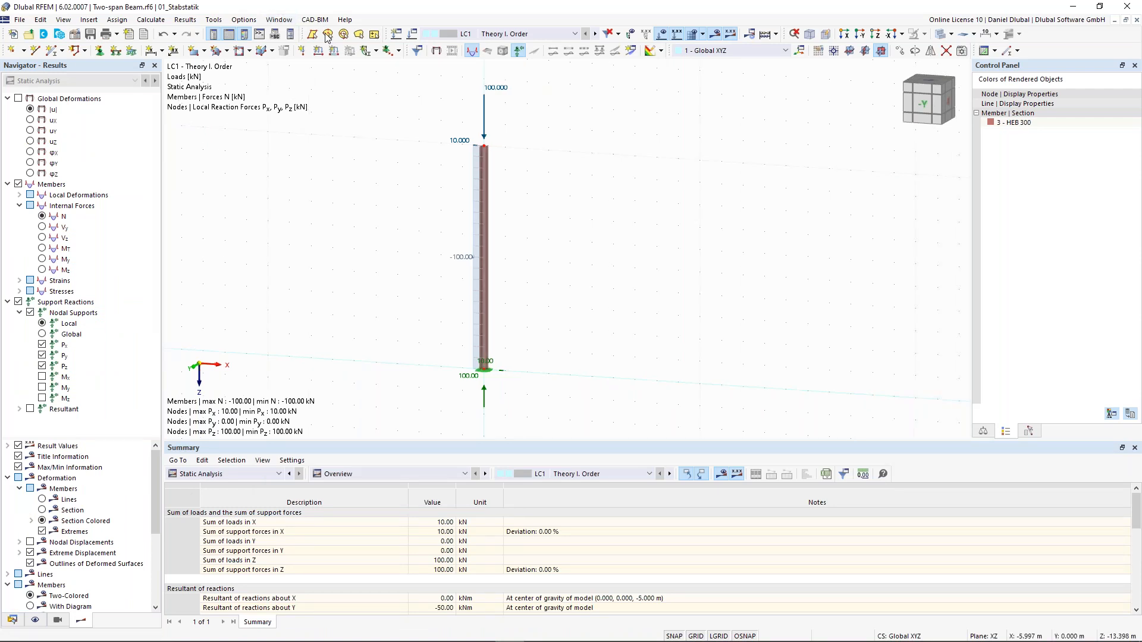
- Tile the open model windows vertically and minimize the 00_Hallenrahmen model window
click(287, 20)
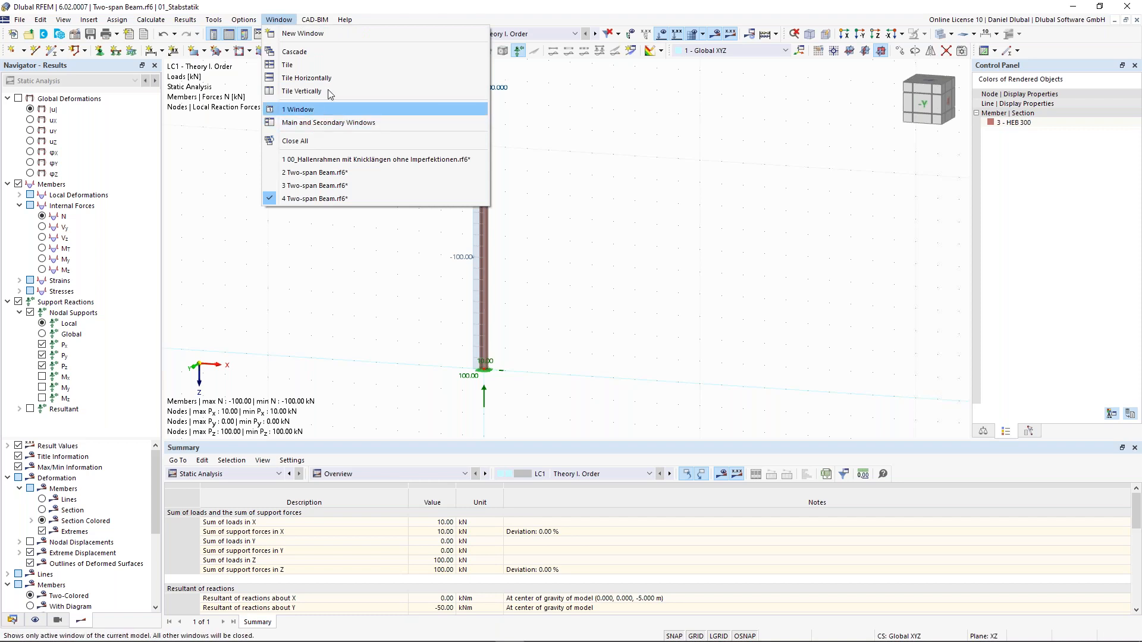
click(328, 91)
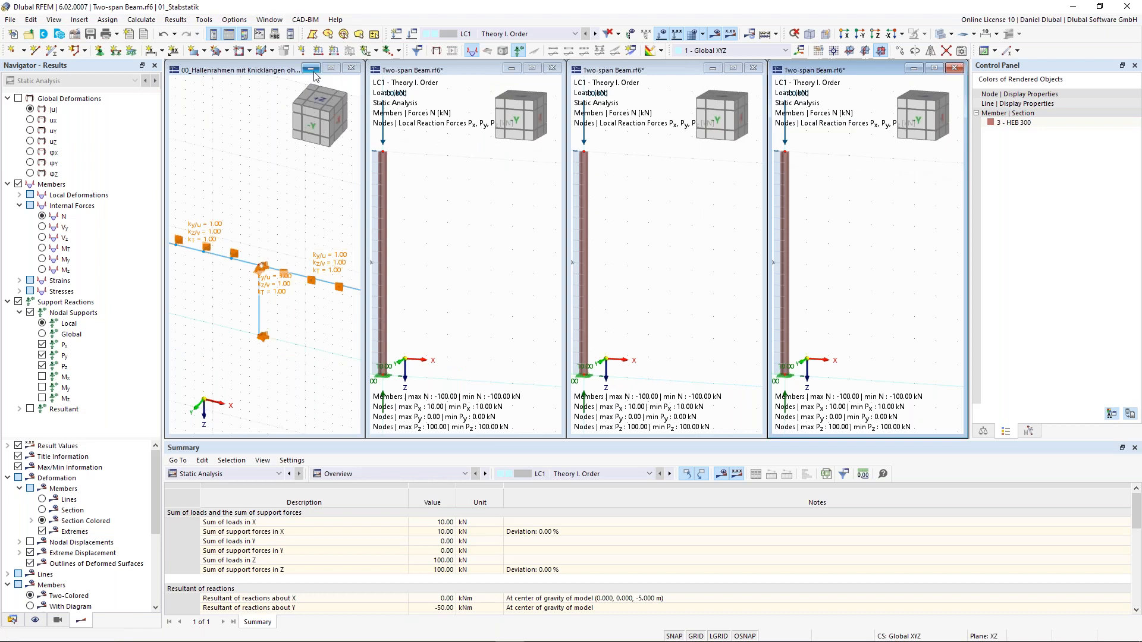
click(310, 69)
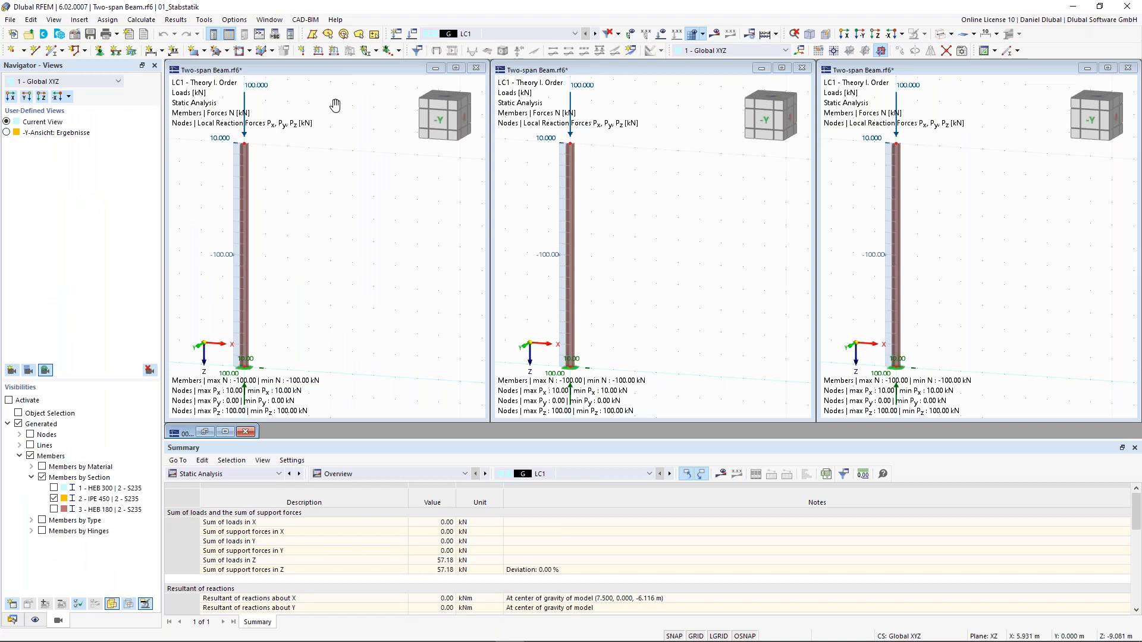
- Hide the support reactions in the results of all three Two-span Beam windows
click(338, 68)
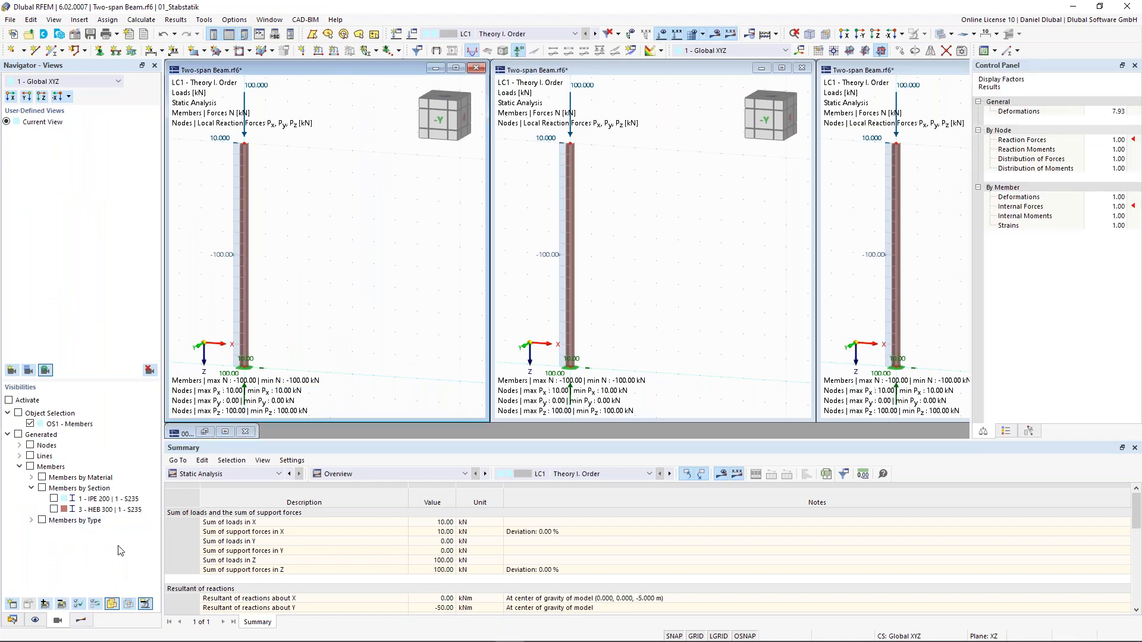
click(82, 620)
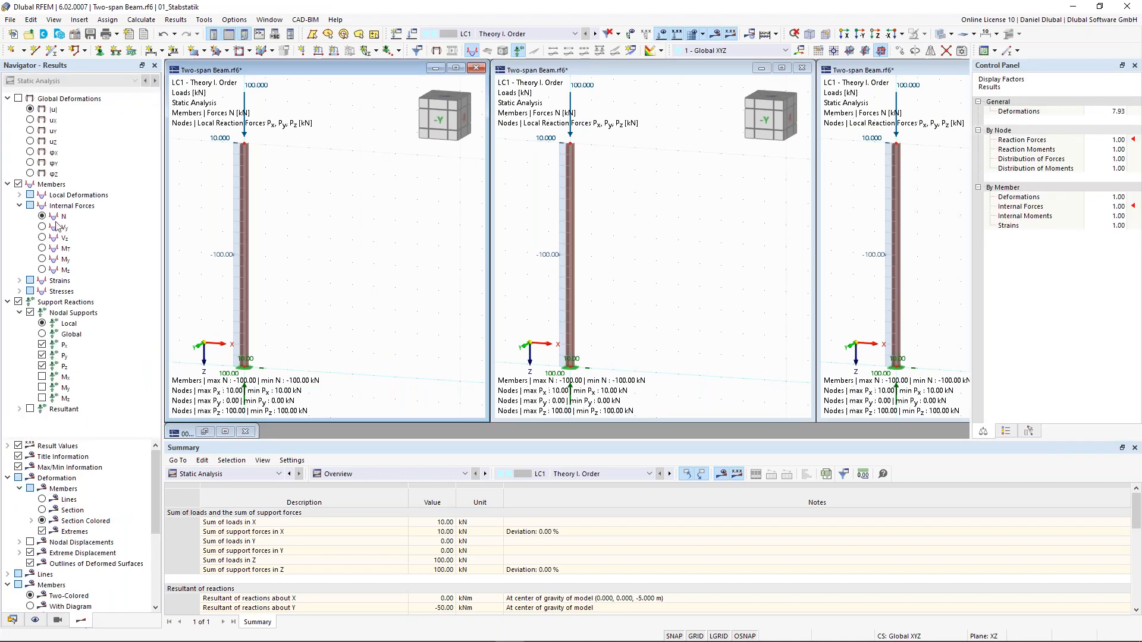
click(19, 302)
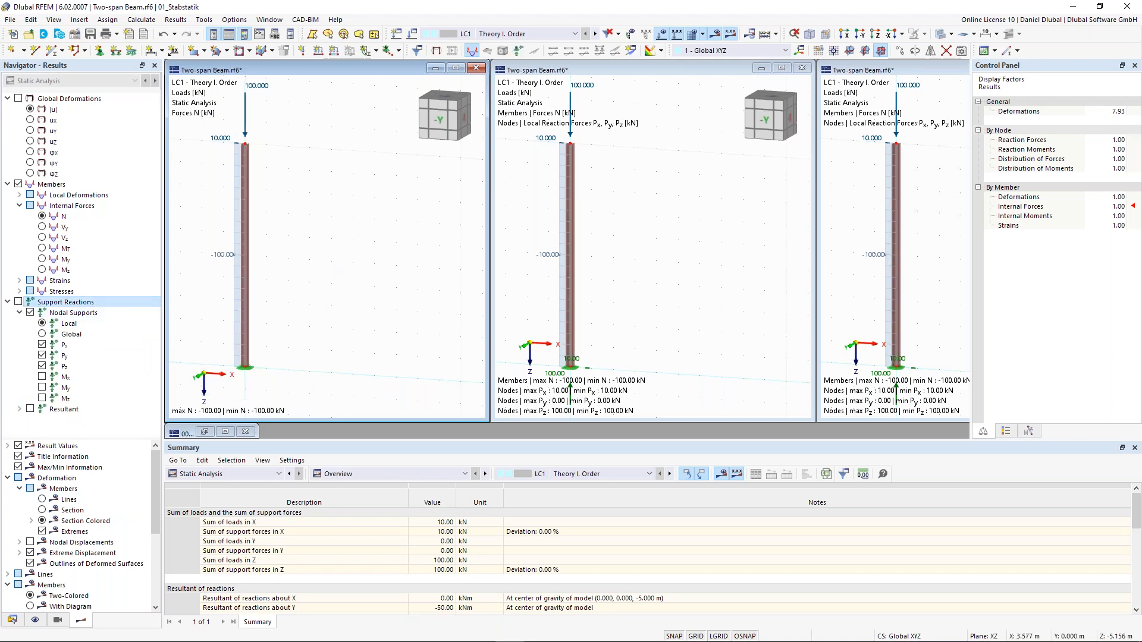
click(647, 66)
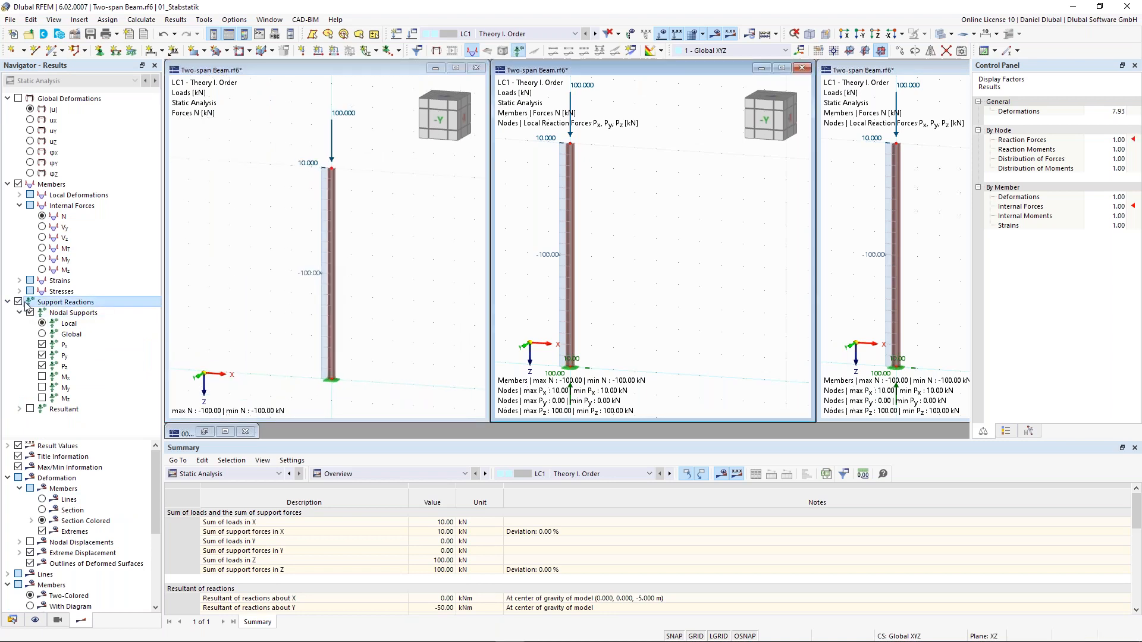
click(18, 302)
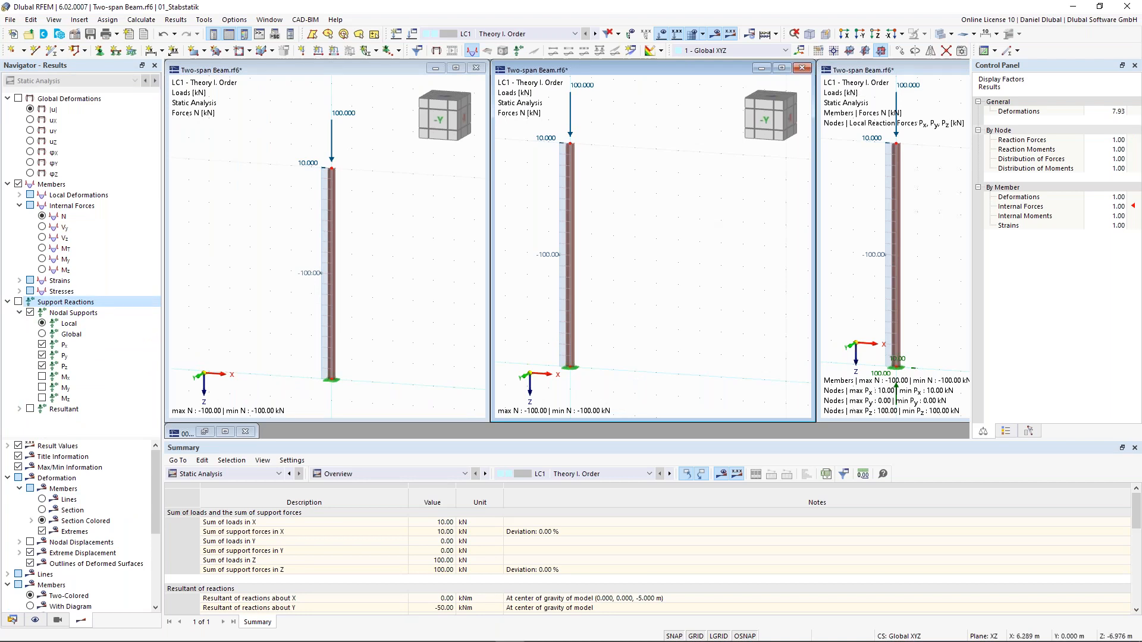
click(892, 67)
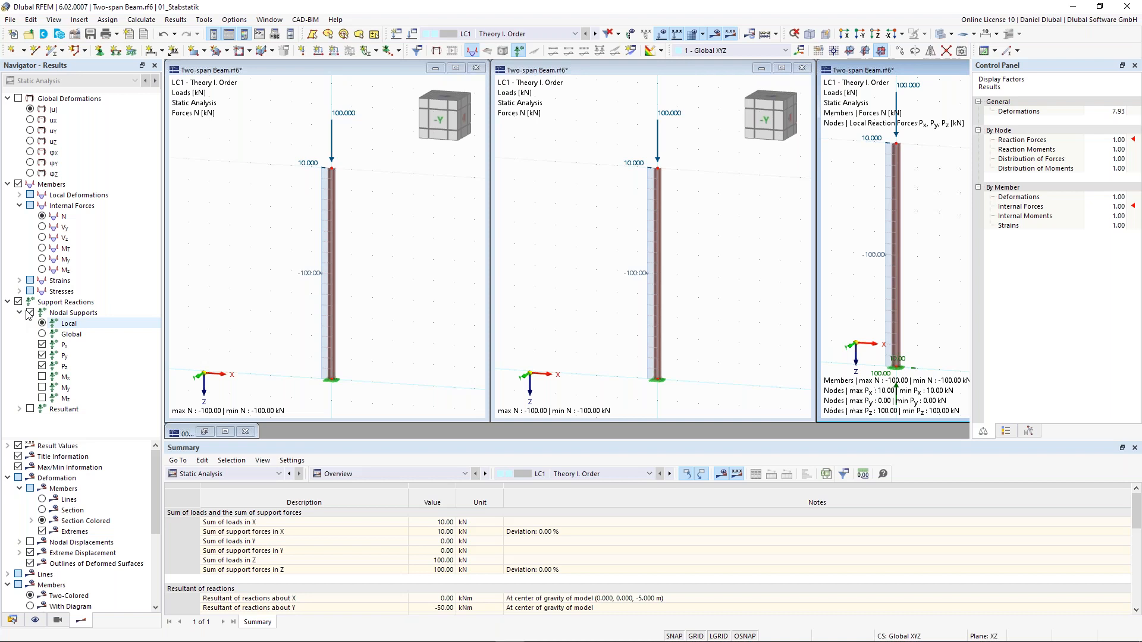
click(29, 313)
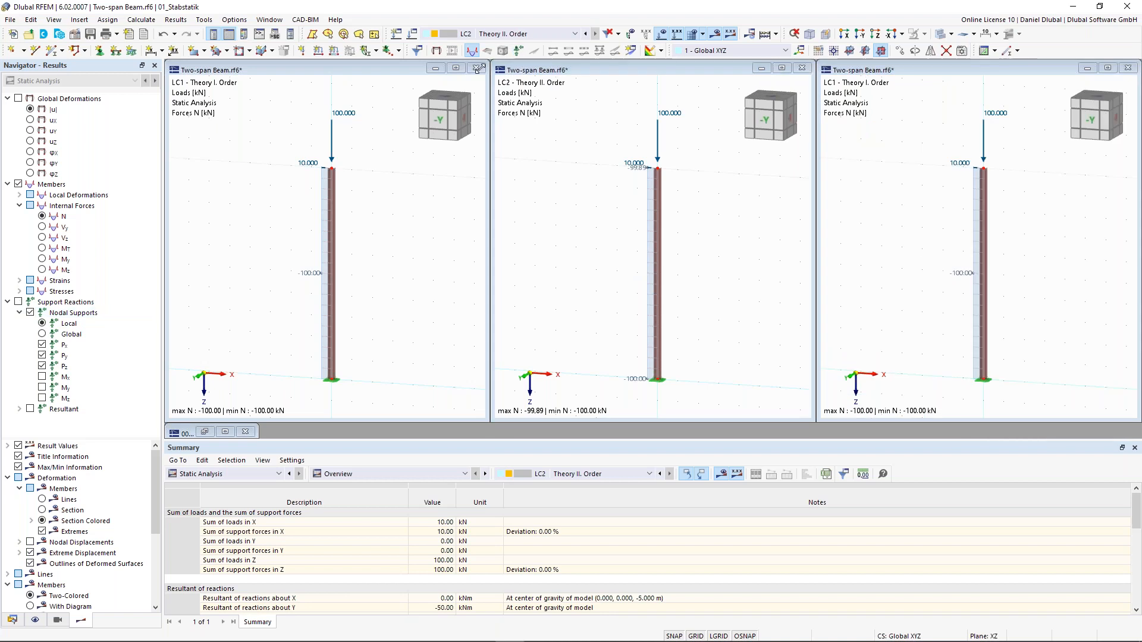
- Show LC2 in the second and third model windows and display the member moments My in the first two
click(595, 34)
click(228, 229)
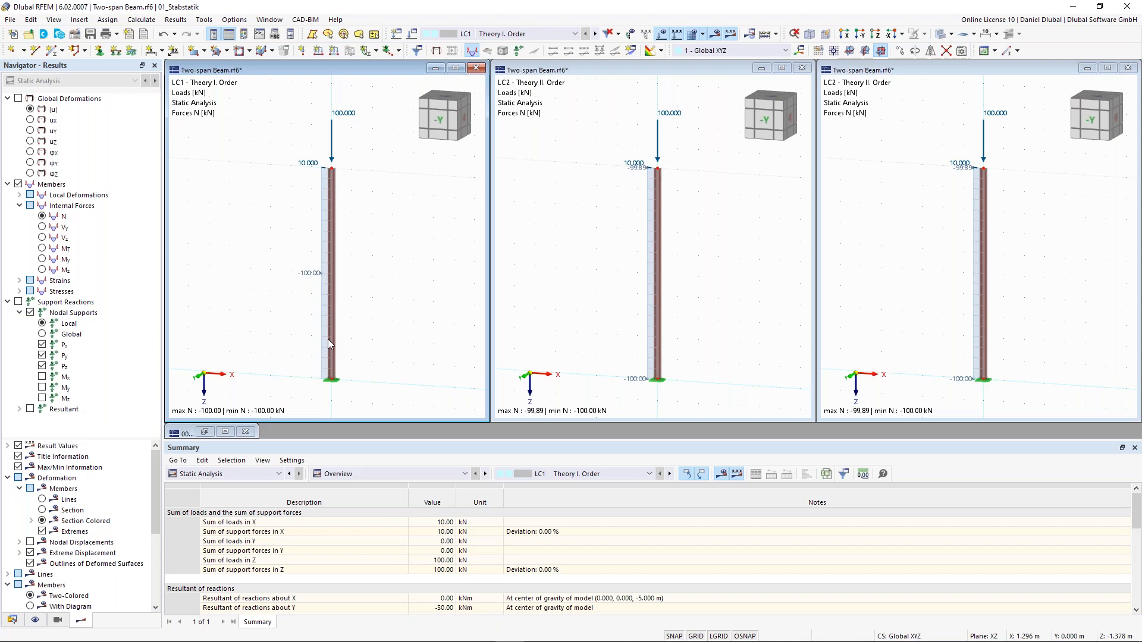
click(41, 259)
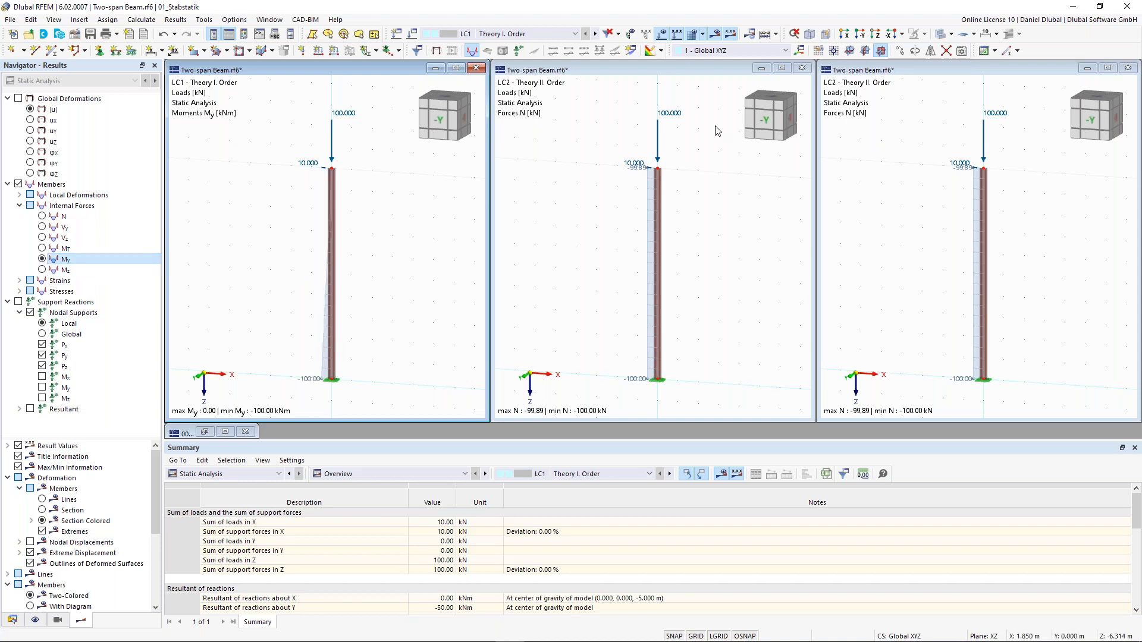
click(627, 107)
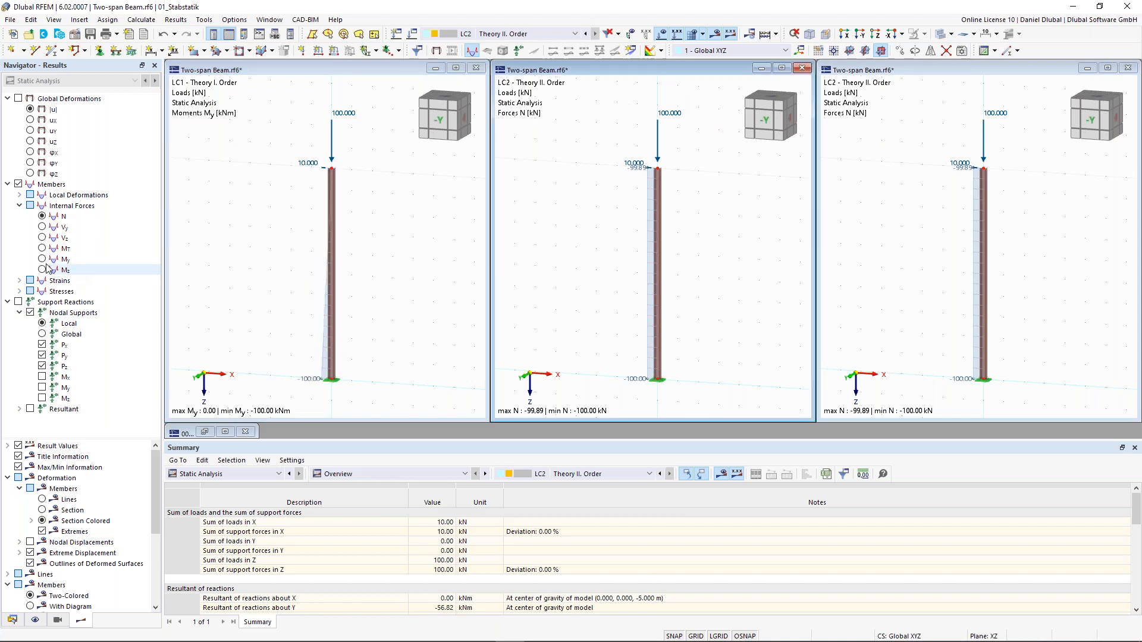
click(42, 259)
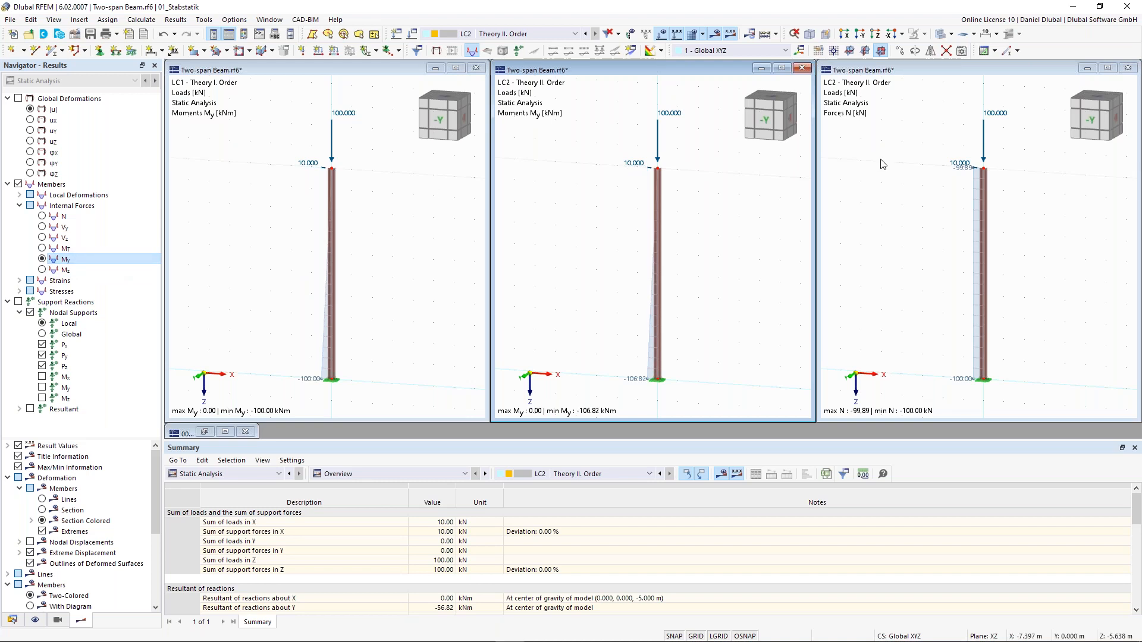
- Display the global displacement uX in the second model window and the member moments My in the third, both for LC2
click(372, 70)
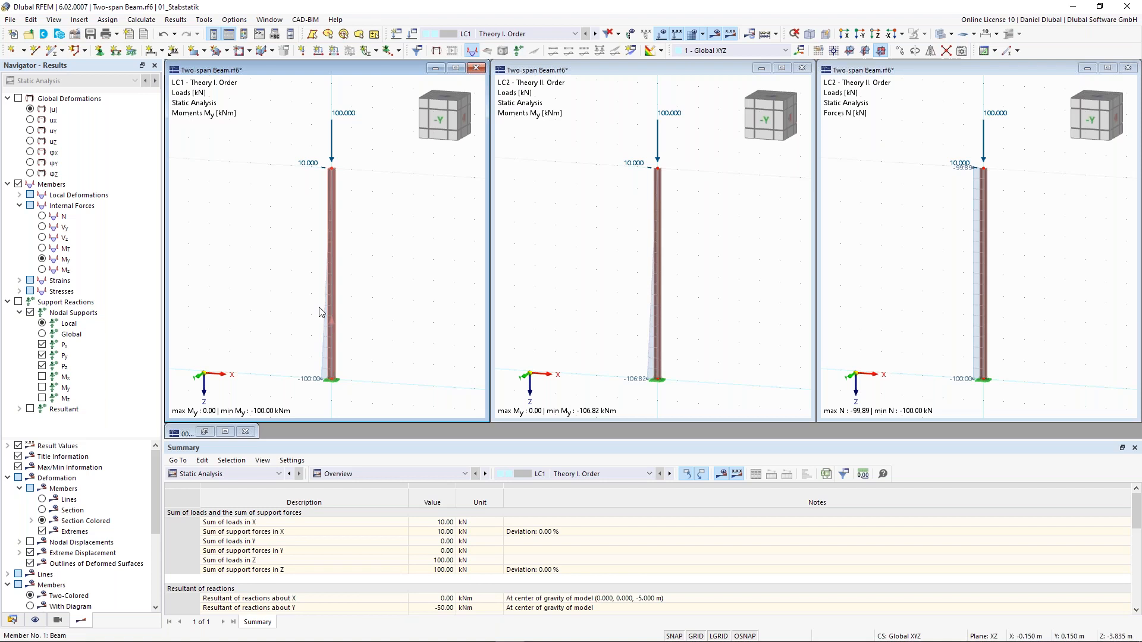
click(631, 355)
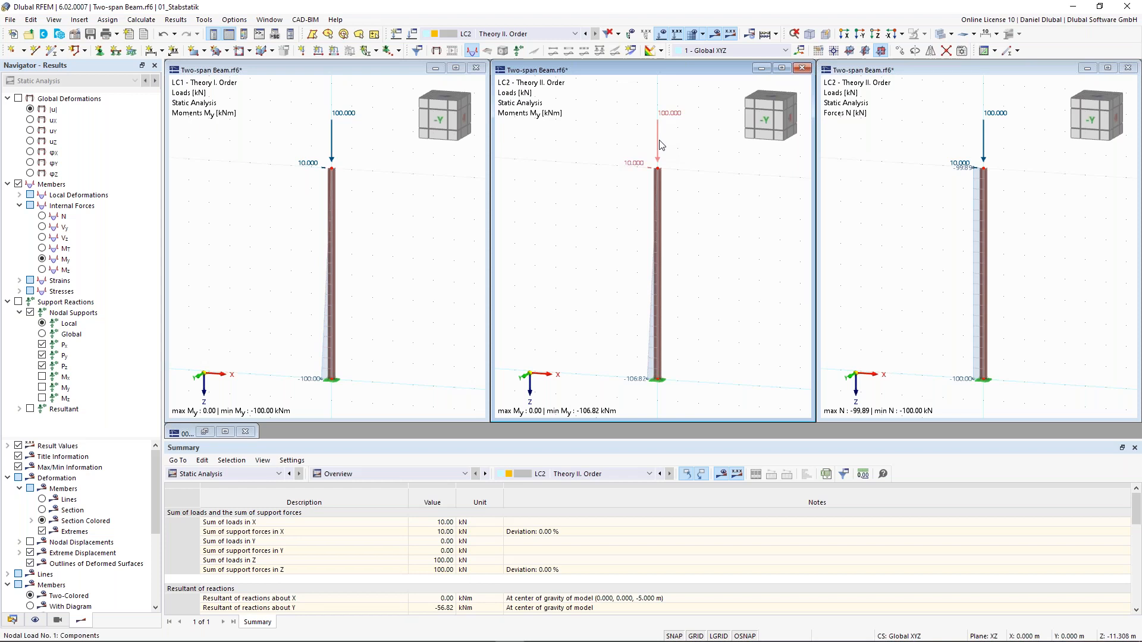
mouse_move(660, 144)
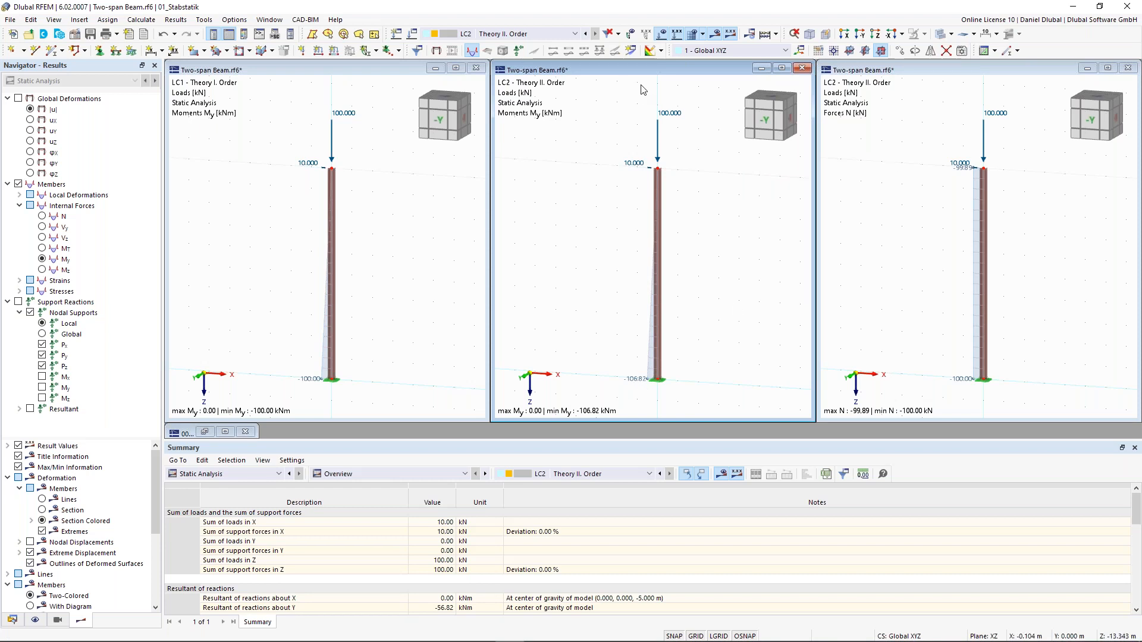
click(30, 119)
scroll(706, 195, up, 1)
scroll(706, 196, down, 1)
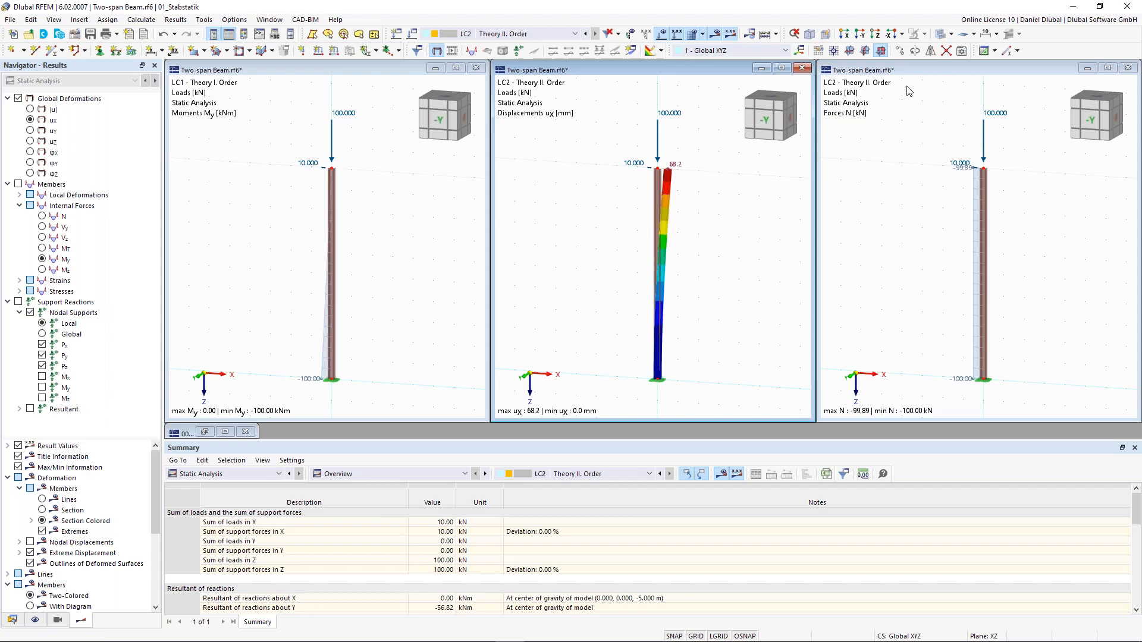
click(923, 73)
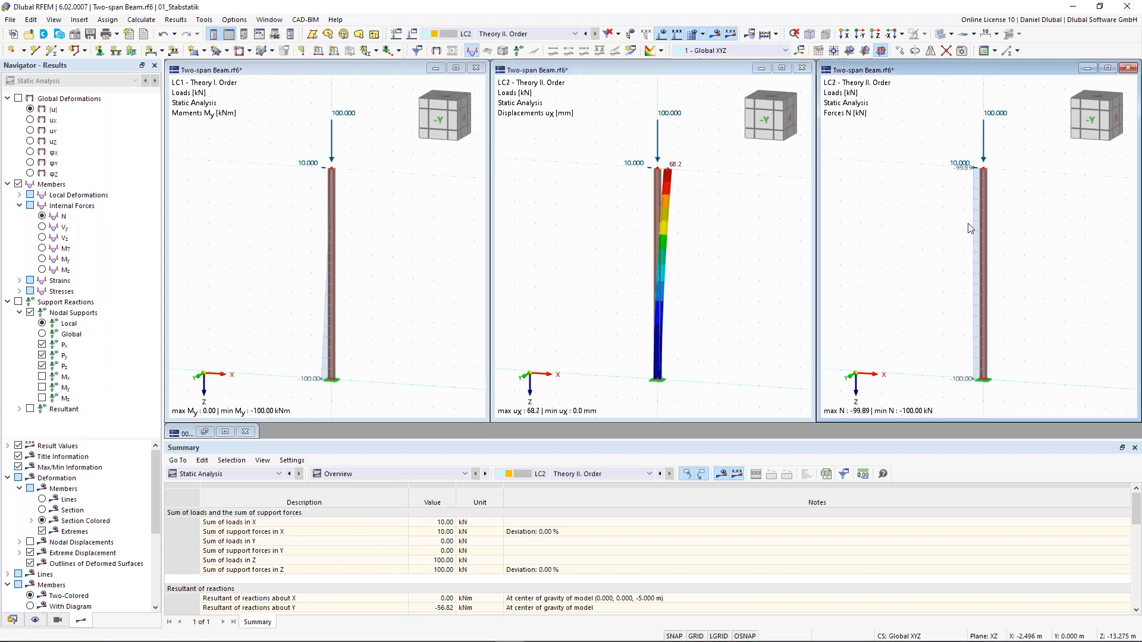
click(41, 260)
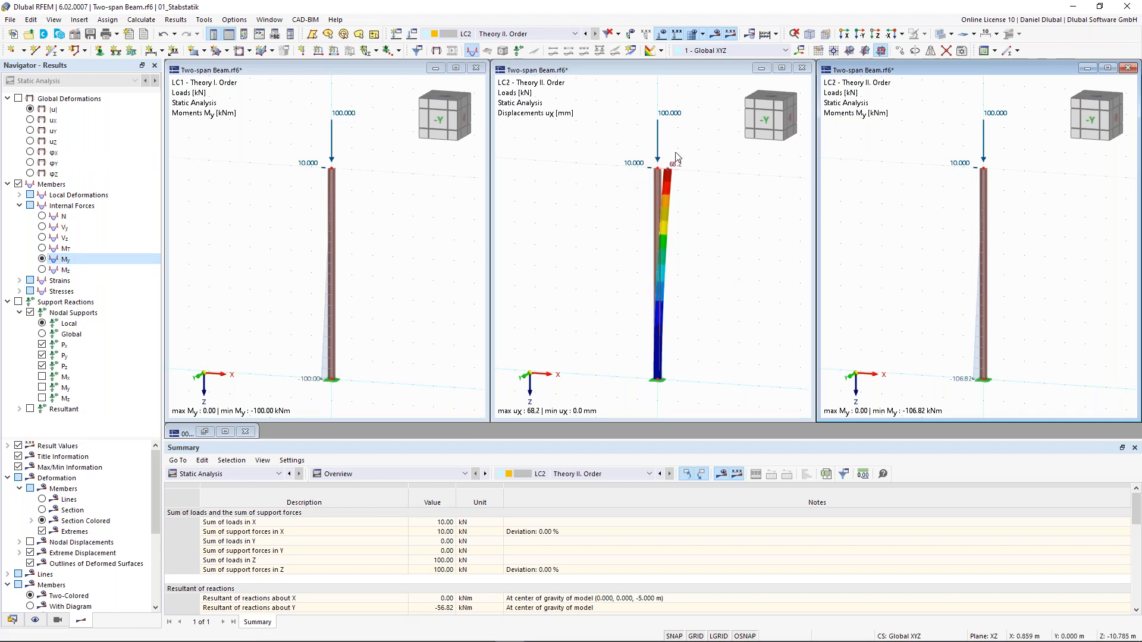
mouse_move(671, 114)
mouse_move(962, 167)
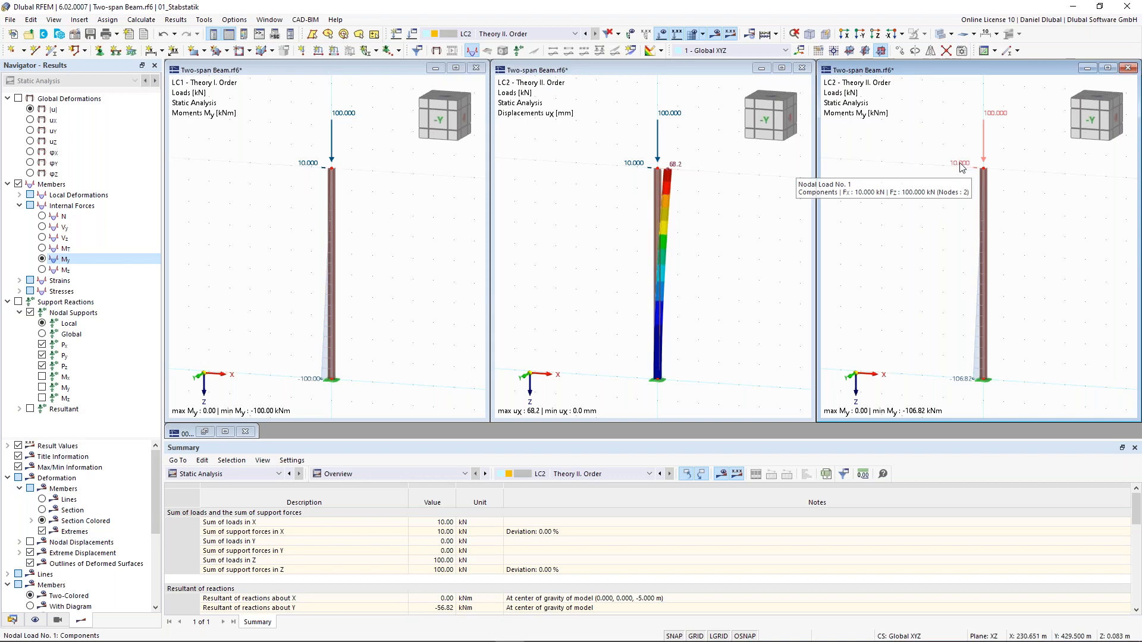
click(962, 168)
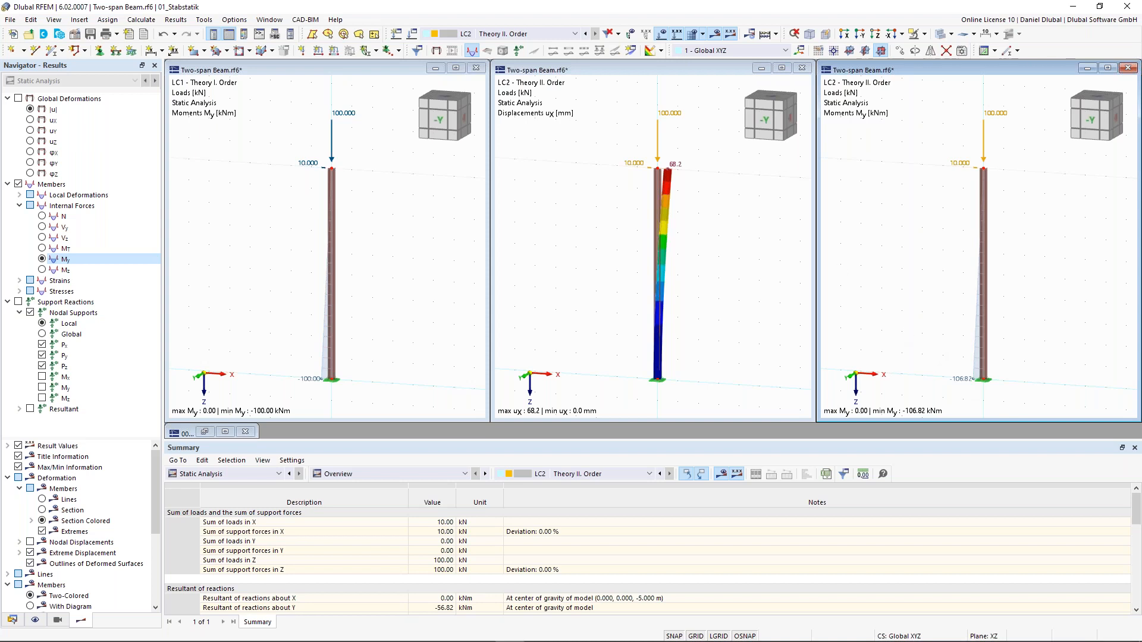
click(713, 157)
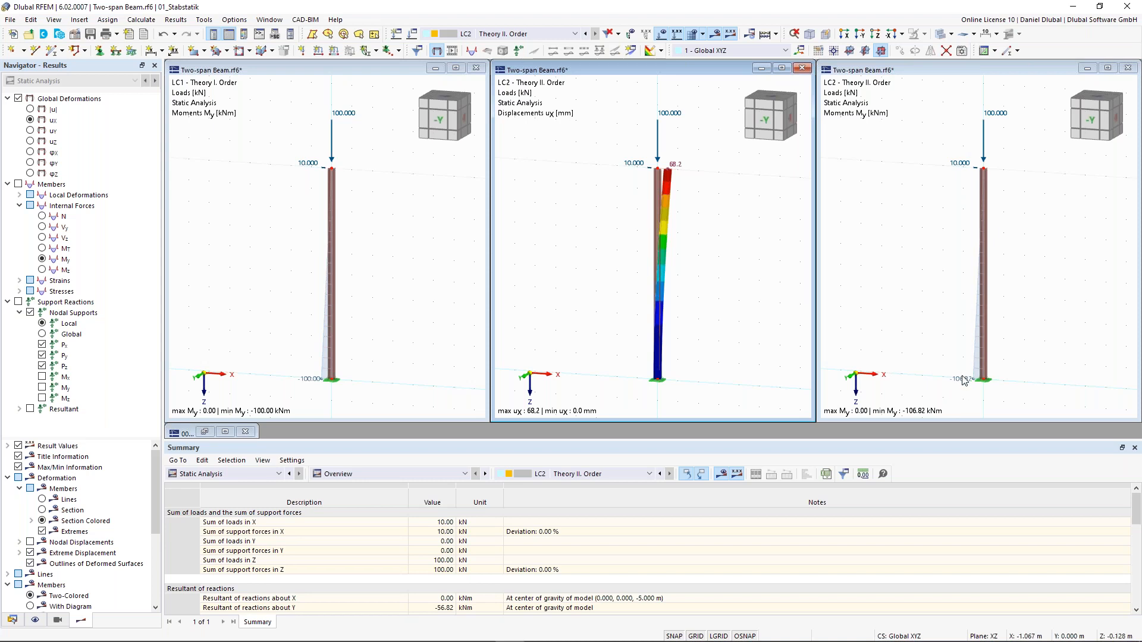
- Minimize the second and third Two-span Beam windows and maximize the first one showing LC1
click(918, 68)
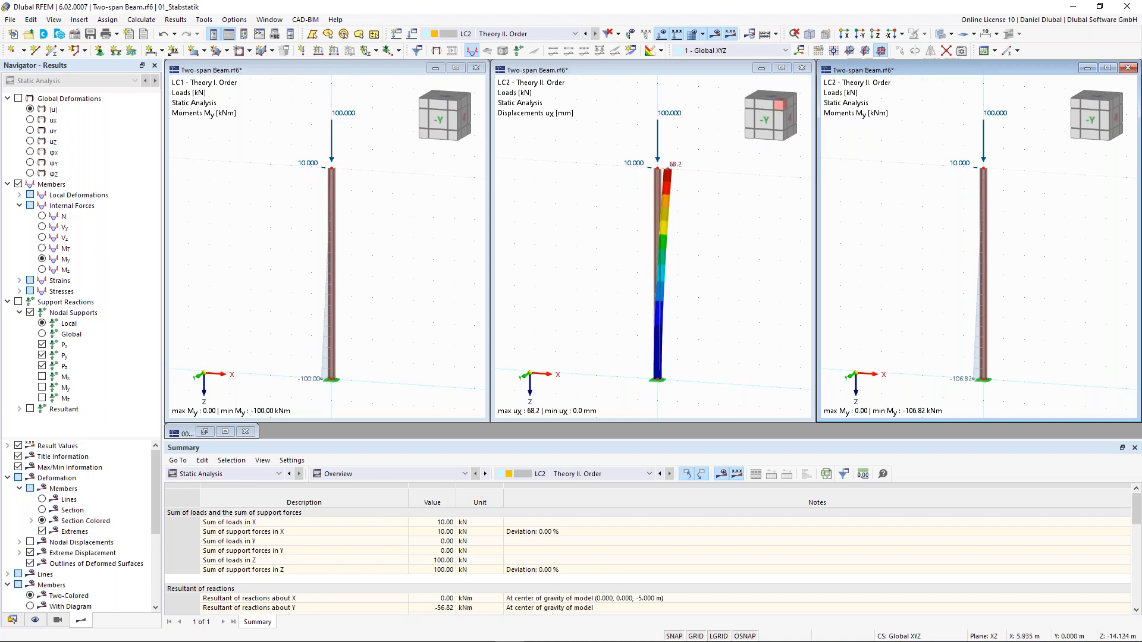
click(761, 68)
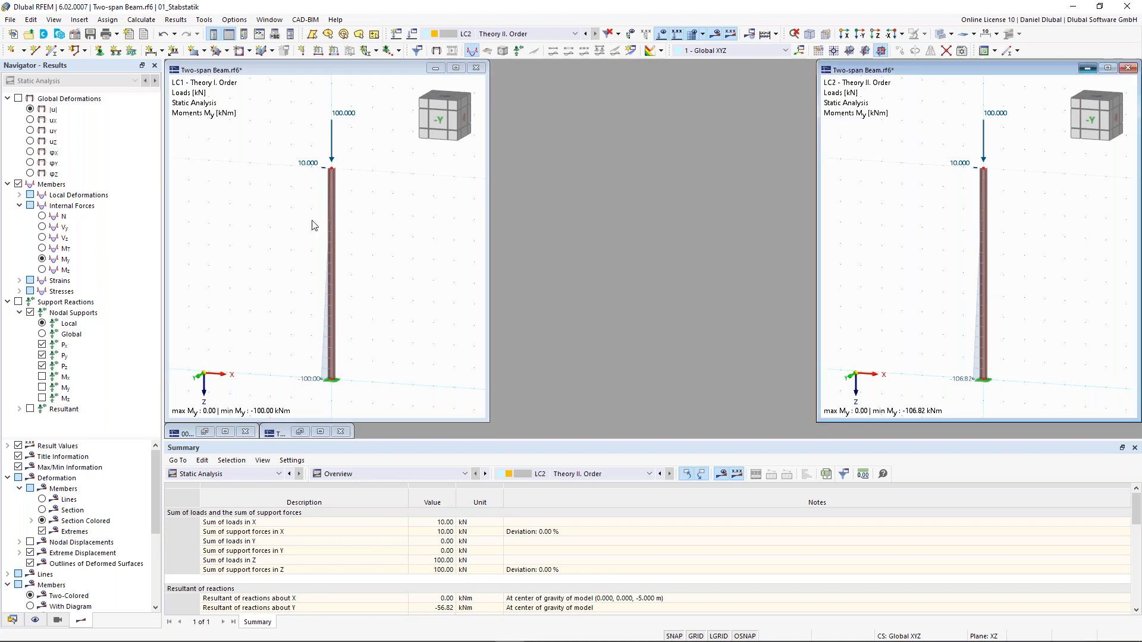
click(1087, 68)
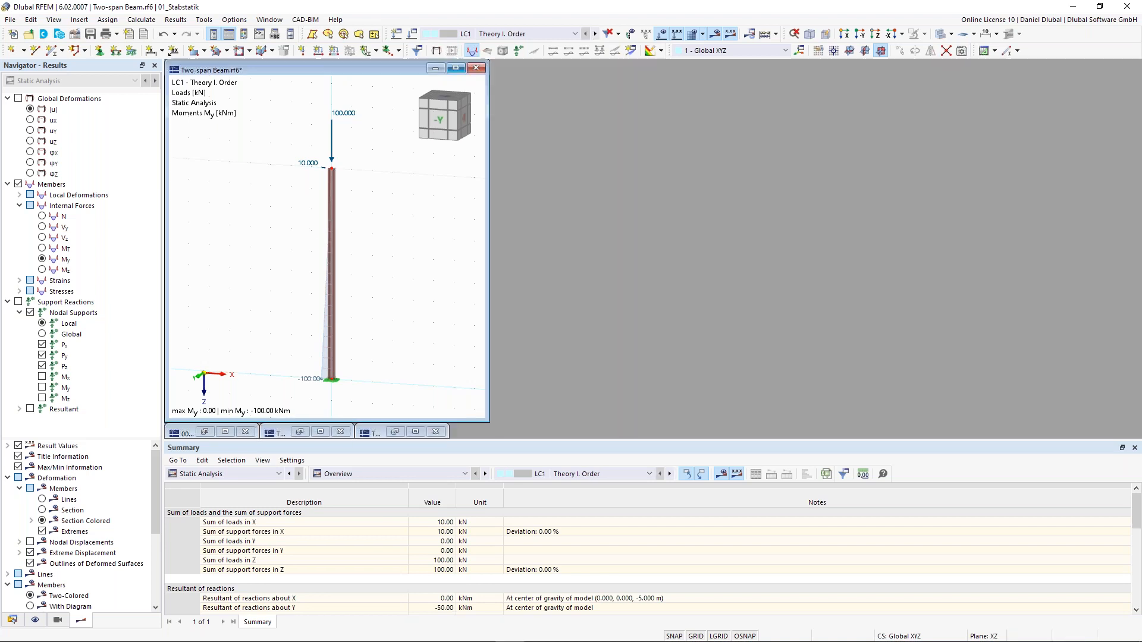
click(455, 68)
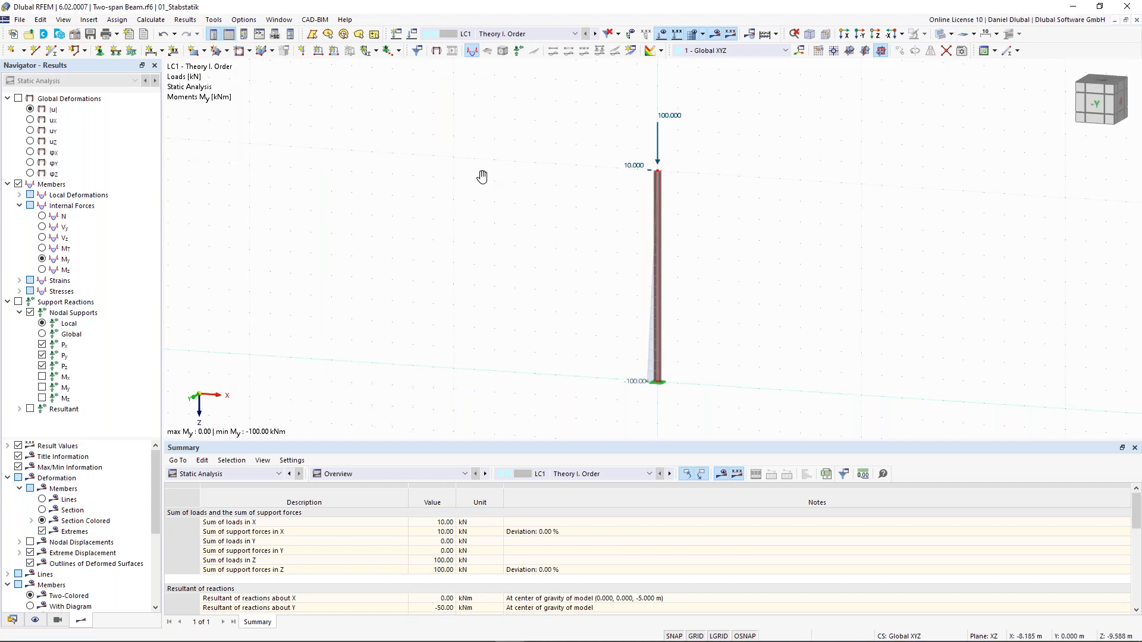
- Set the horizontal force FX of the column-top nodal load to 0 kN in both LC1 and LC2, and return to LC1
middle_drag(482, 177, 412, 180)
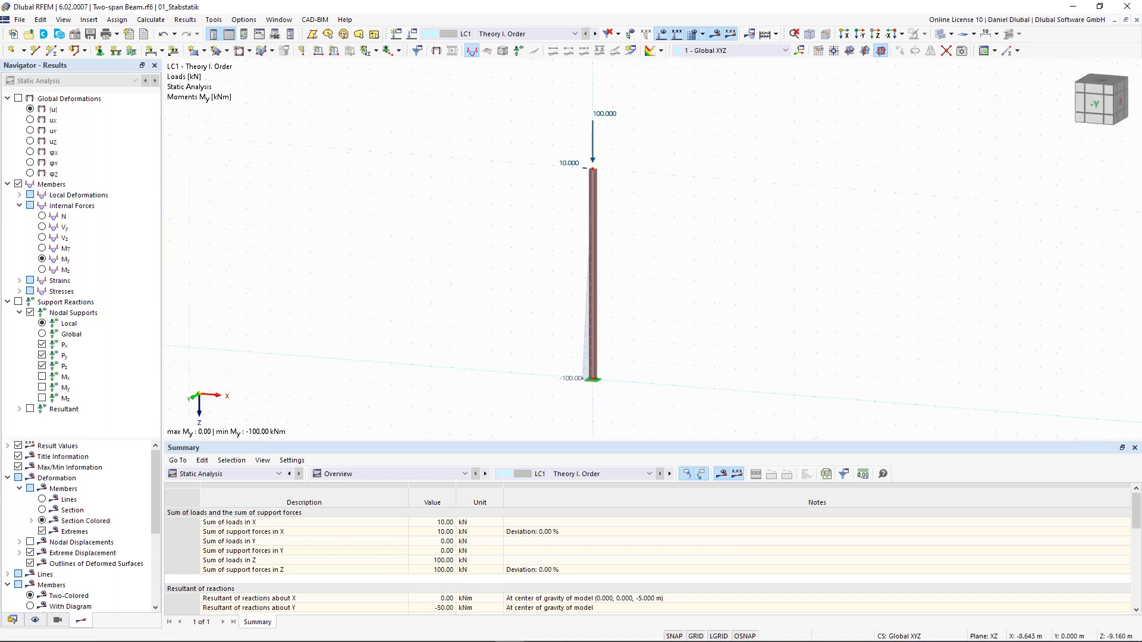
double_click(592, 141)
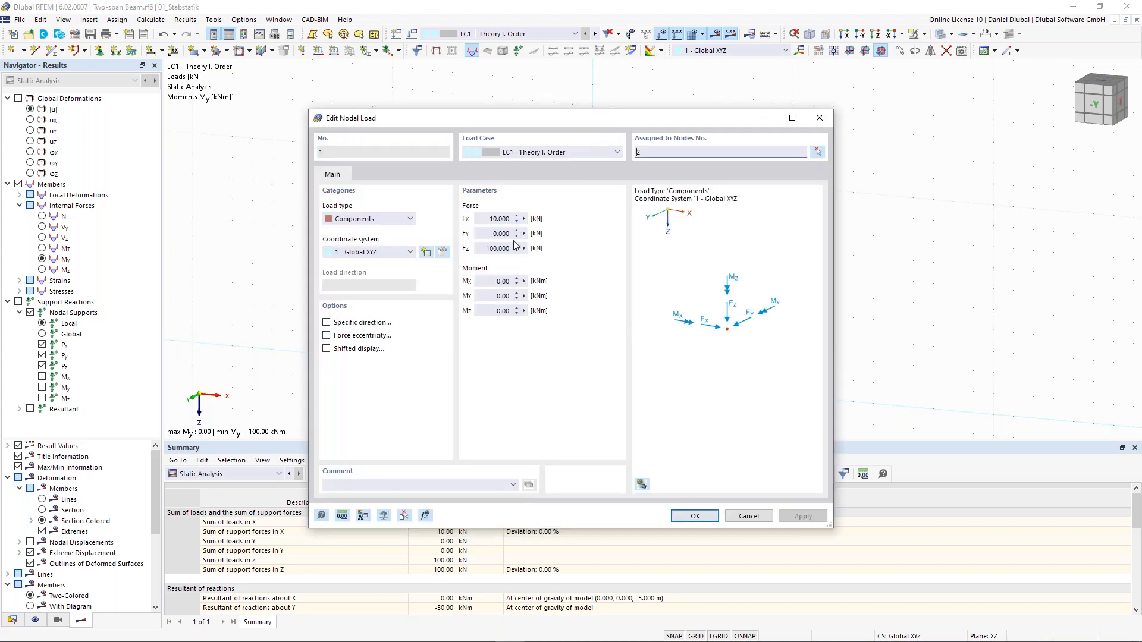
drag(487, 219, 556, 221)
text(0)
click(693, 516)
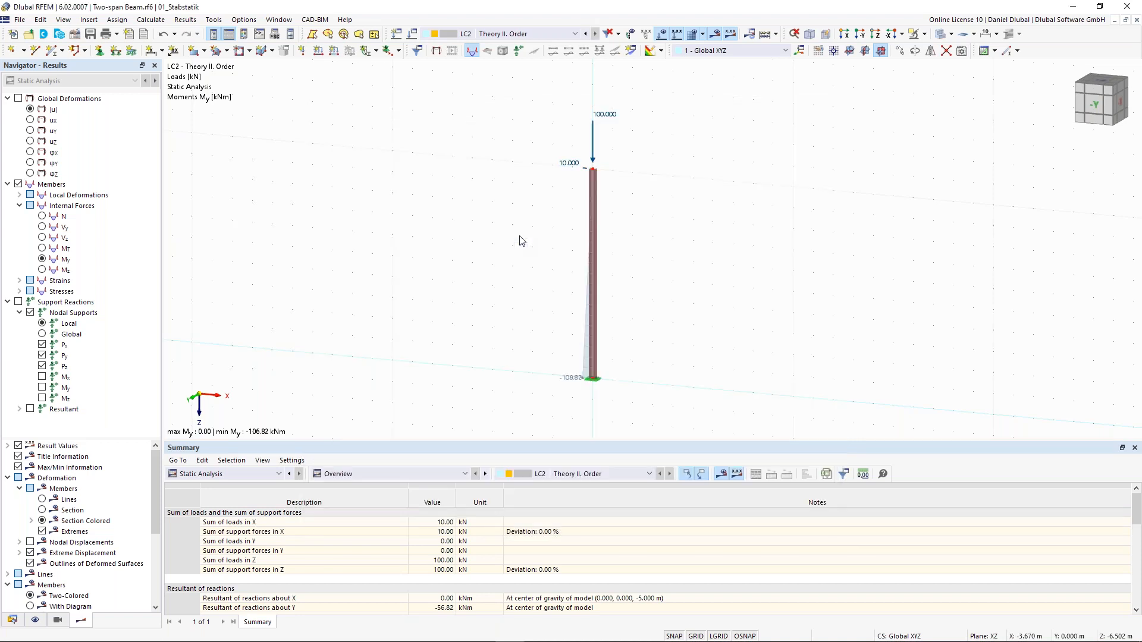
double_click(595, 159)
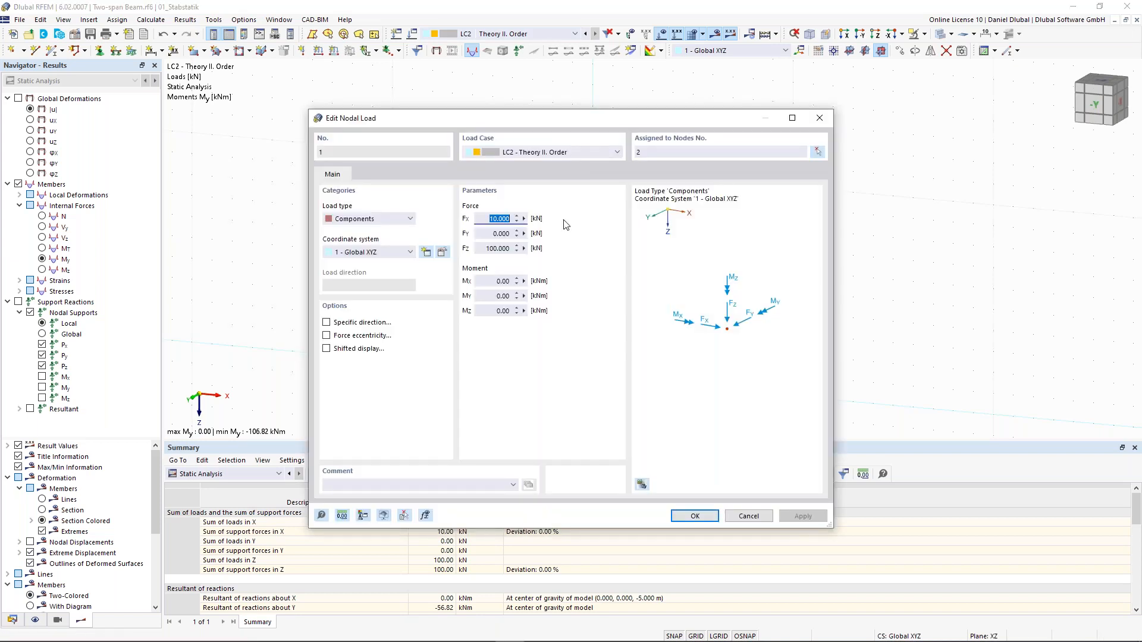
click(696, 517)
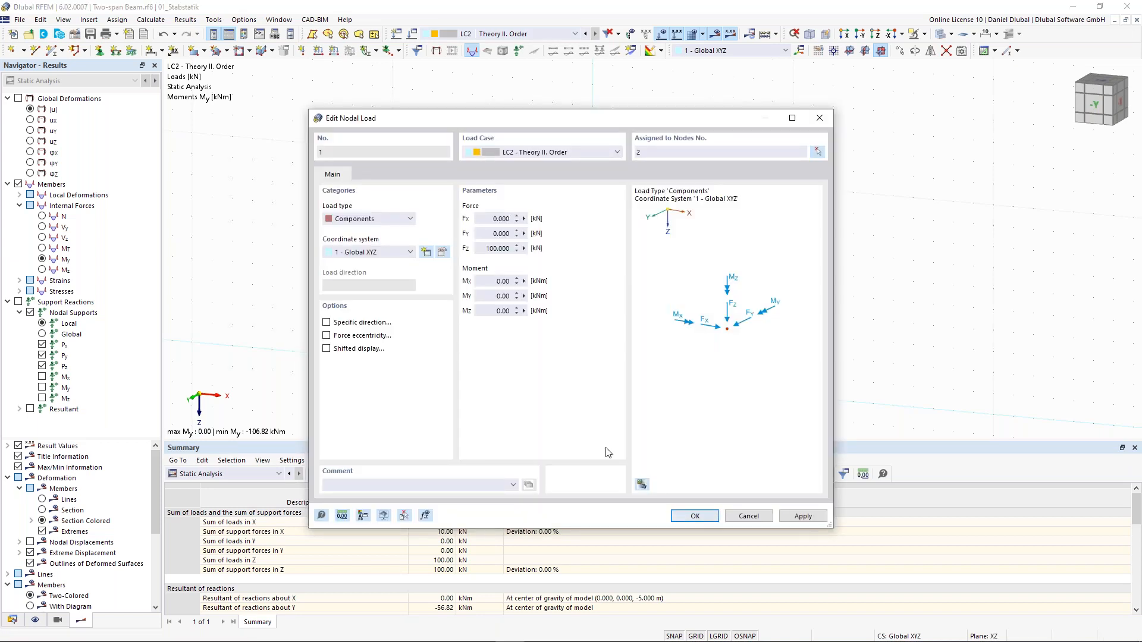
click(586, 34)
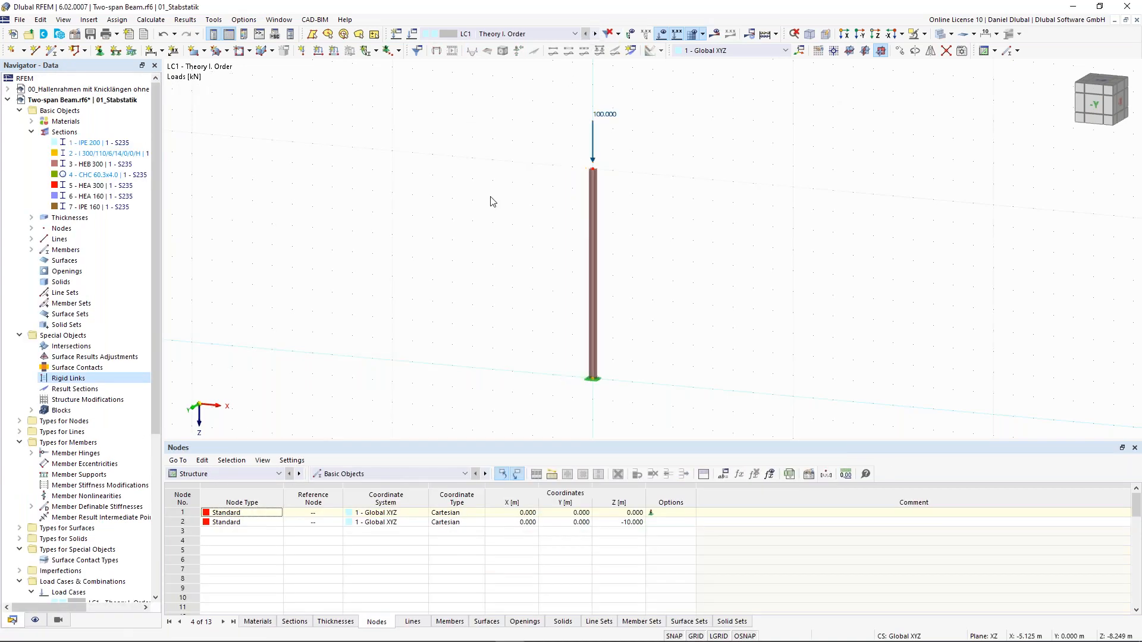
- Activate the Structure Stability add-on in the model's base data
middle_drag(428, 277, 391, 264)
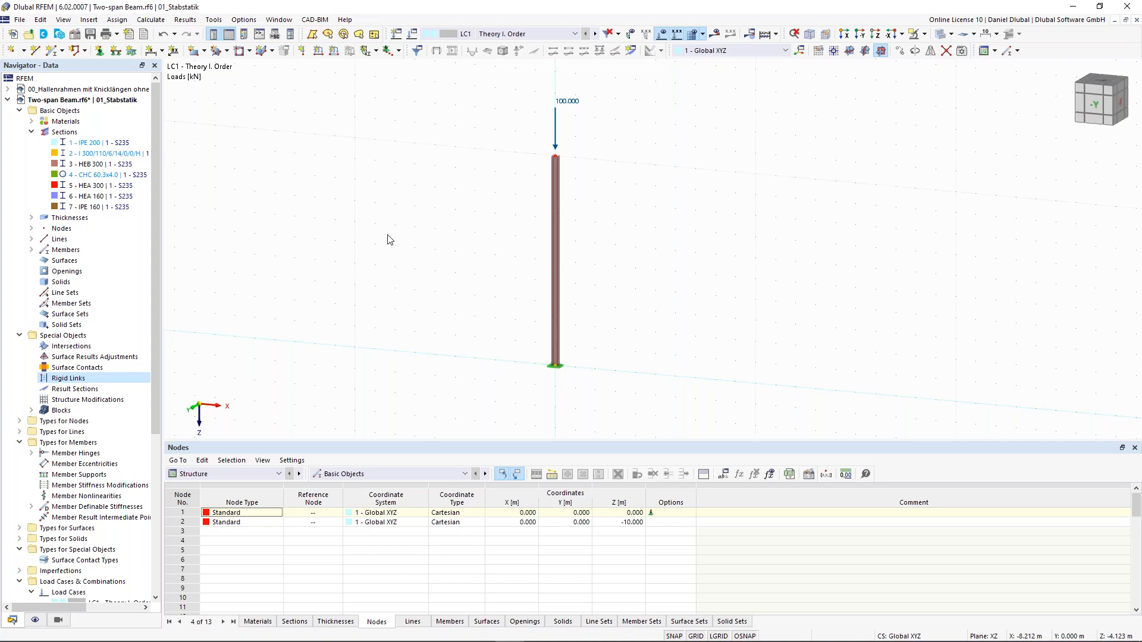
click(75, 36)
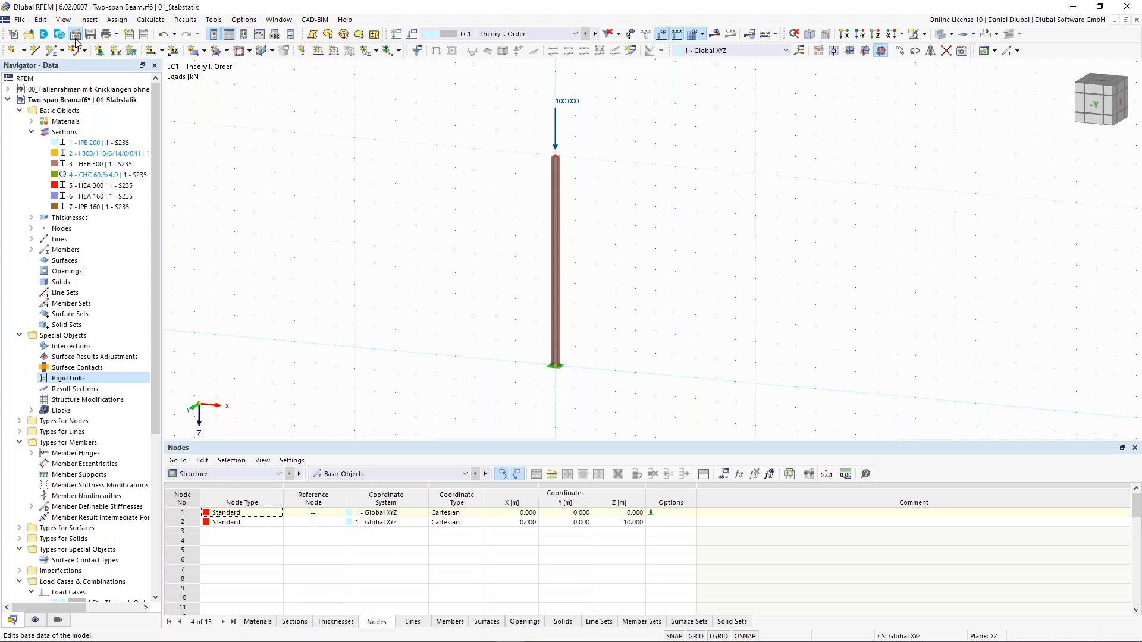
click(368, 97)
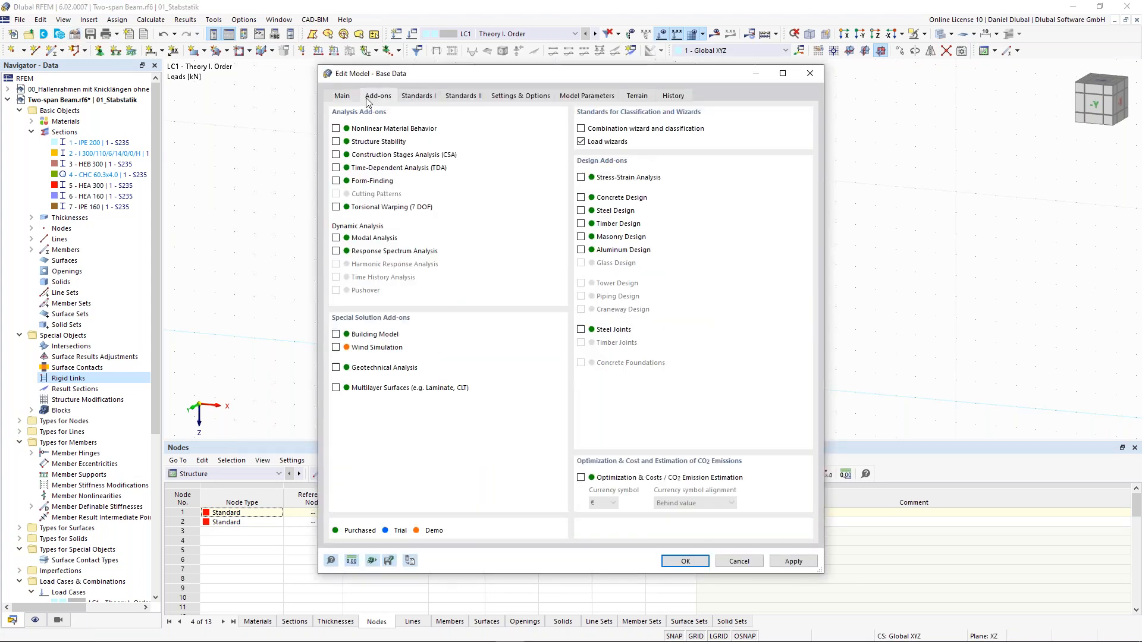
click(336, 143)
click(685, 562)
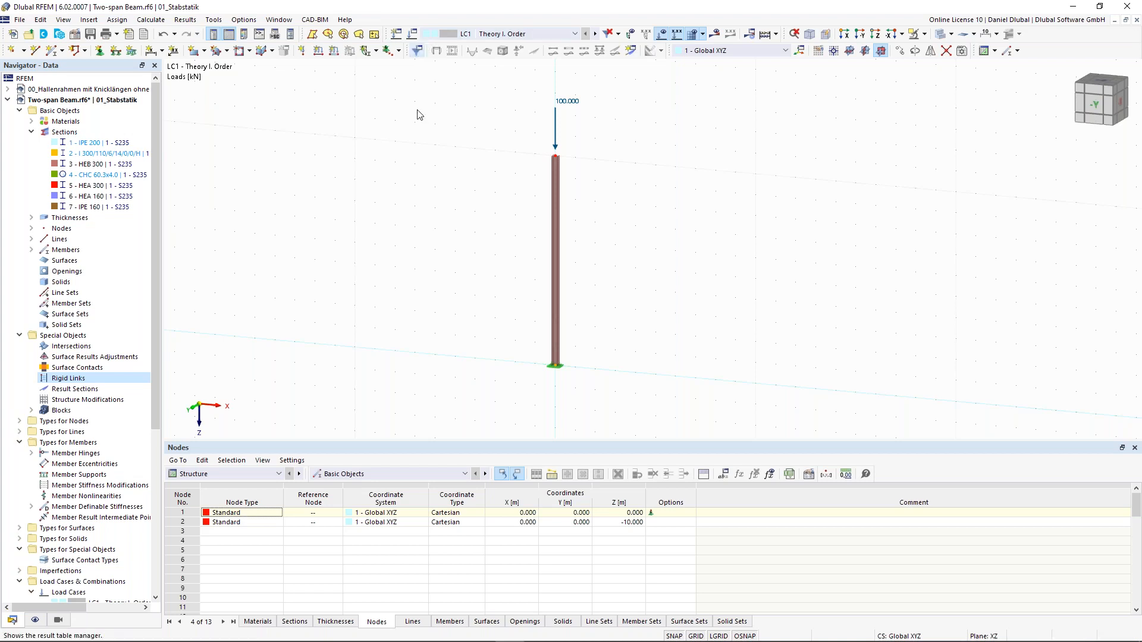
- Enable the critical load calculation for LC1 with the linear eigenvalue method and four lowest eigenvalues (ST1), and calculate the load case
click(413, 36)
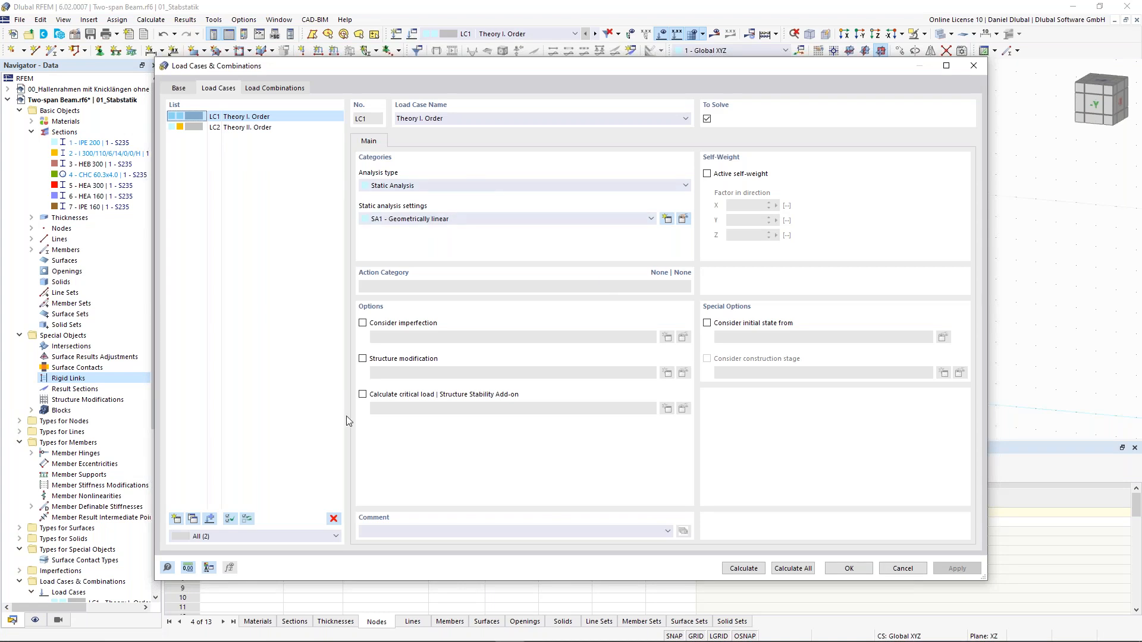
click(362, 395)
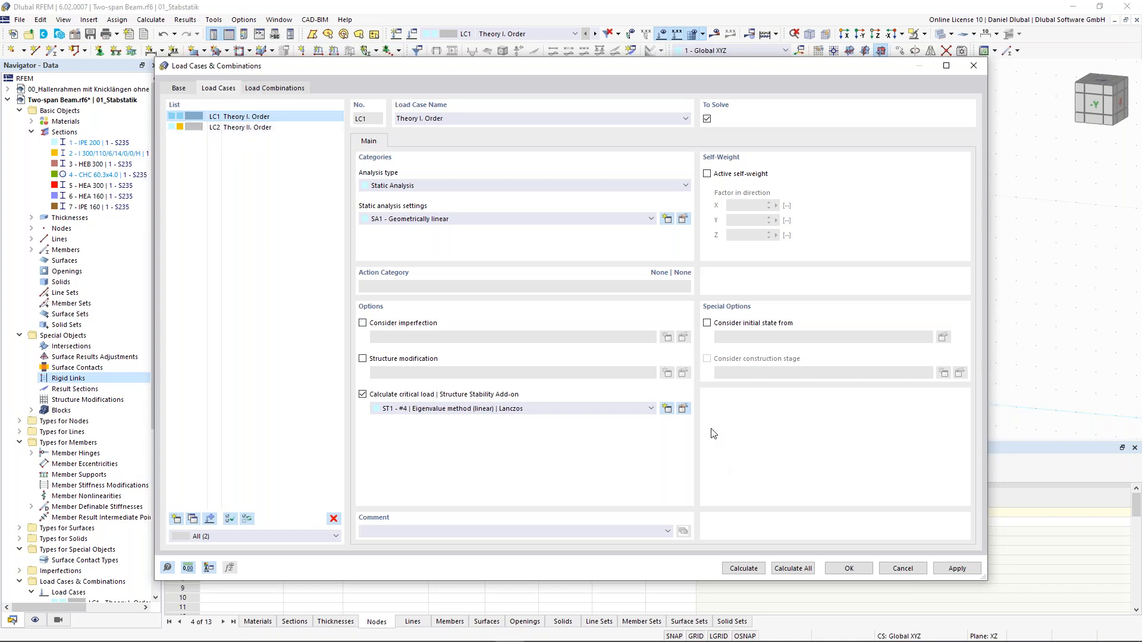
click(683, 409)
drag(340, 121, 317, 117)
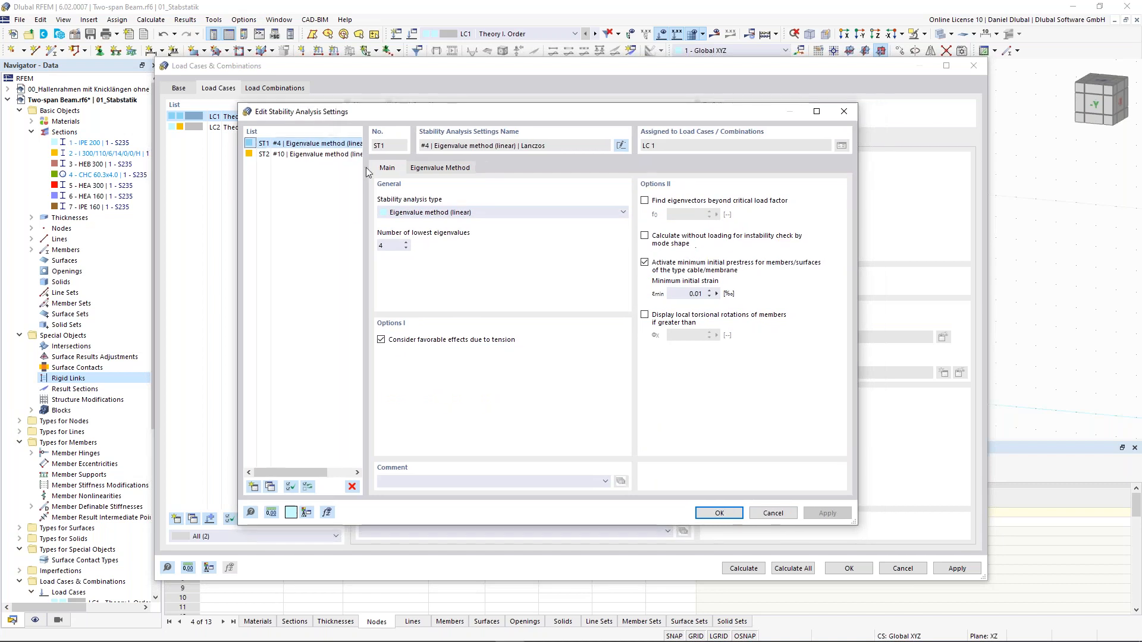
click(414, 214)
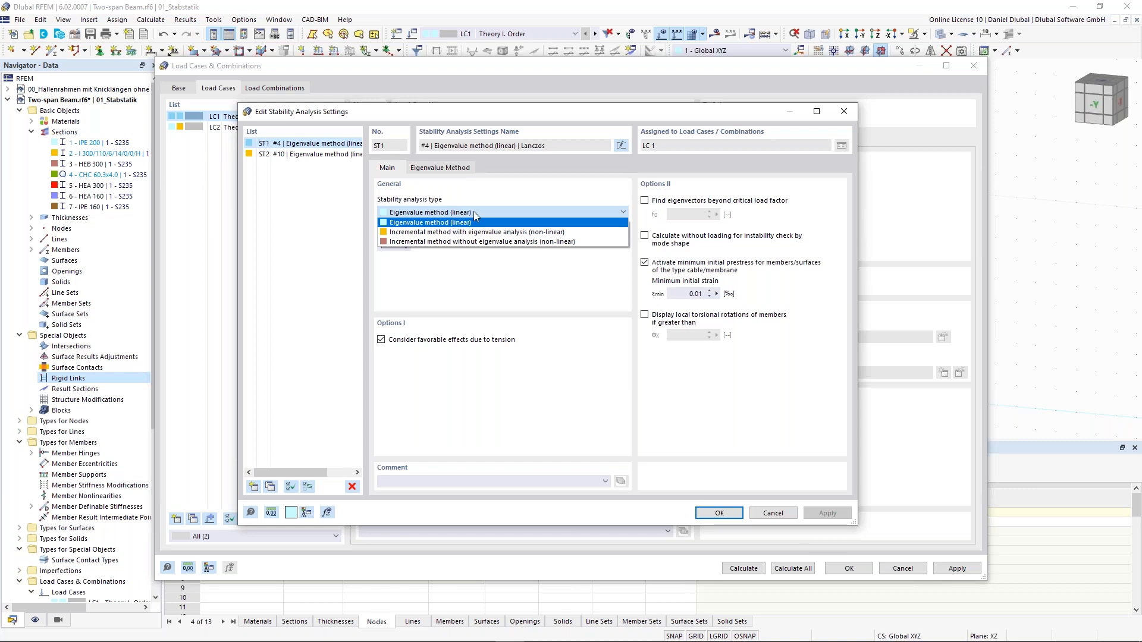
click(450, 225)
click(393, 247)
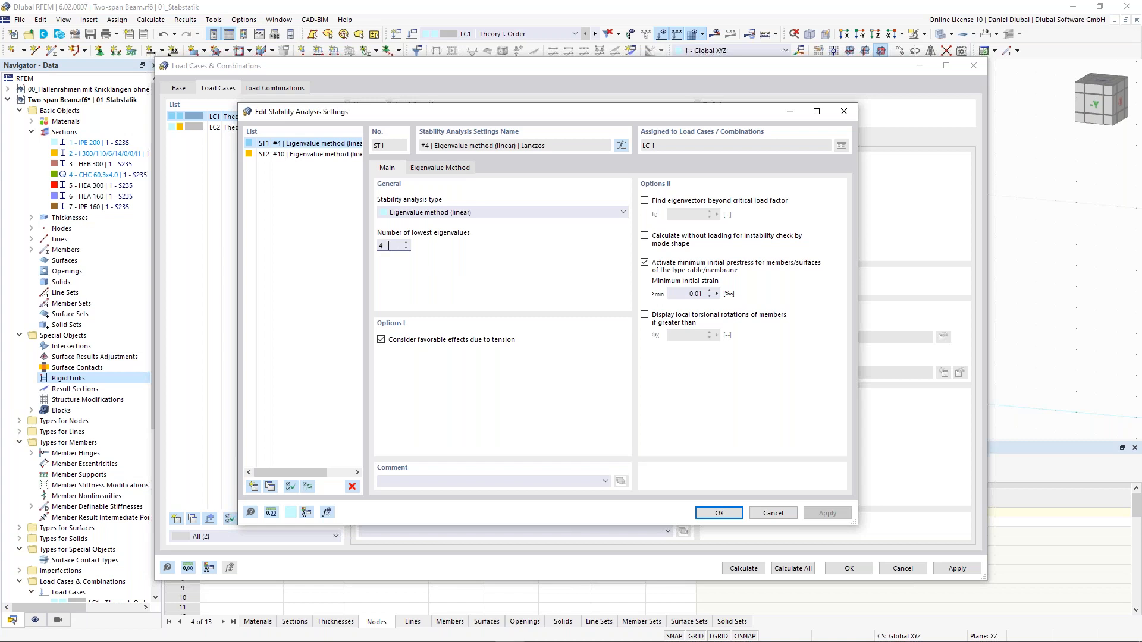
click(725, 515)
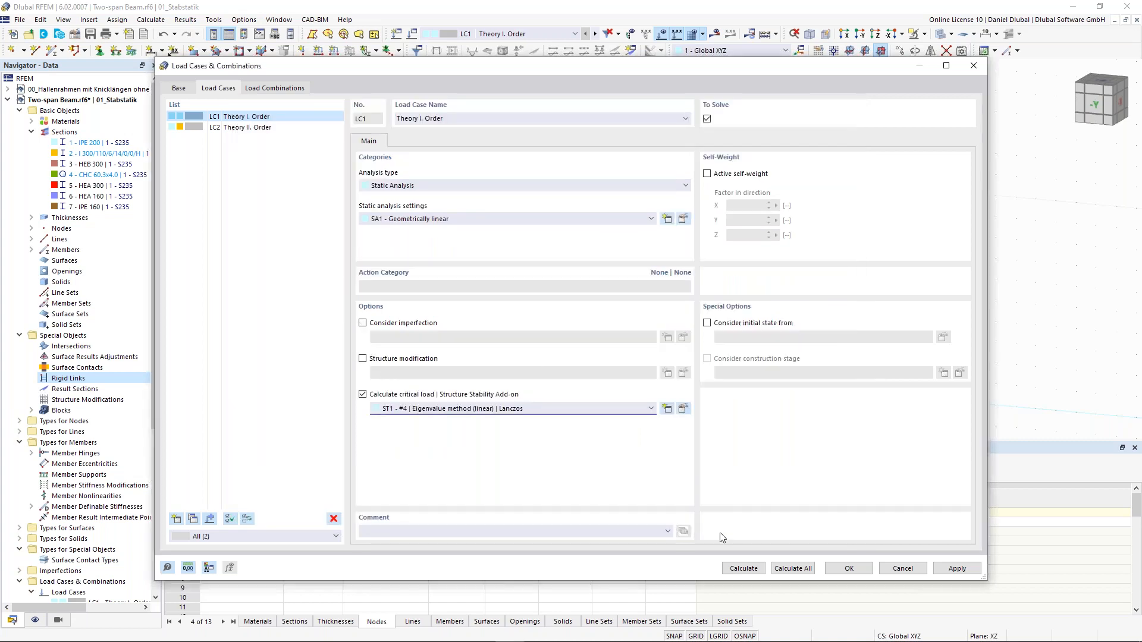
click(743, 568)
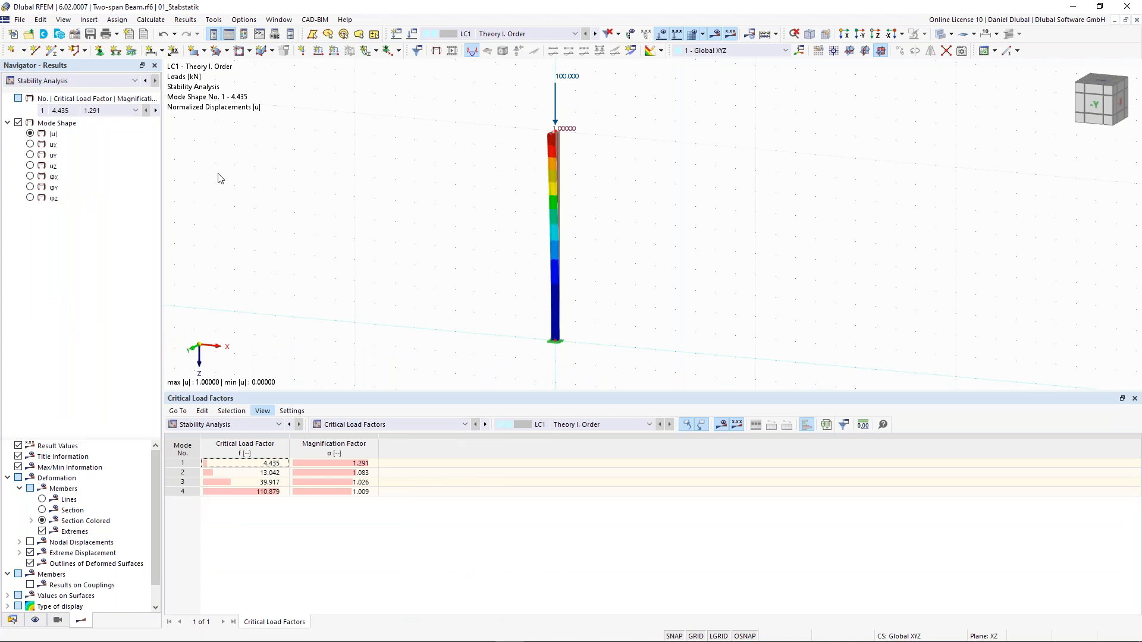
- Compare the static analysis and stability analysis result categories of LC1, ending with the stability results
click(76, 81)
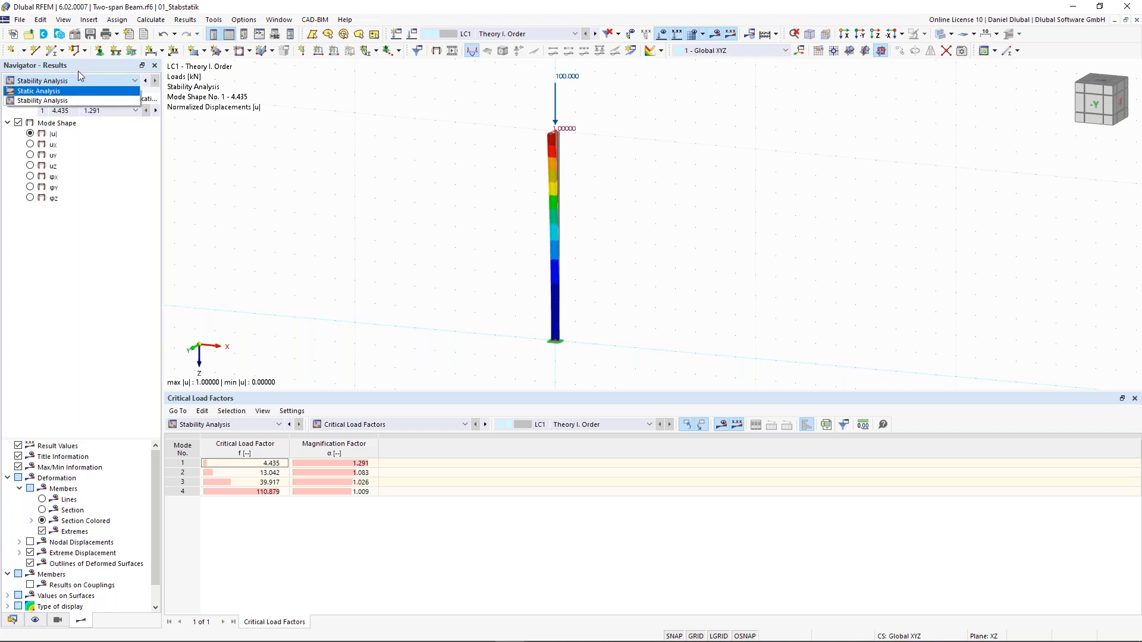
click(75, 102)
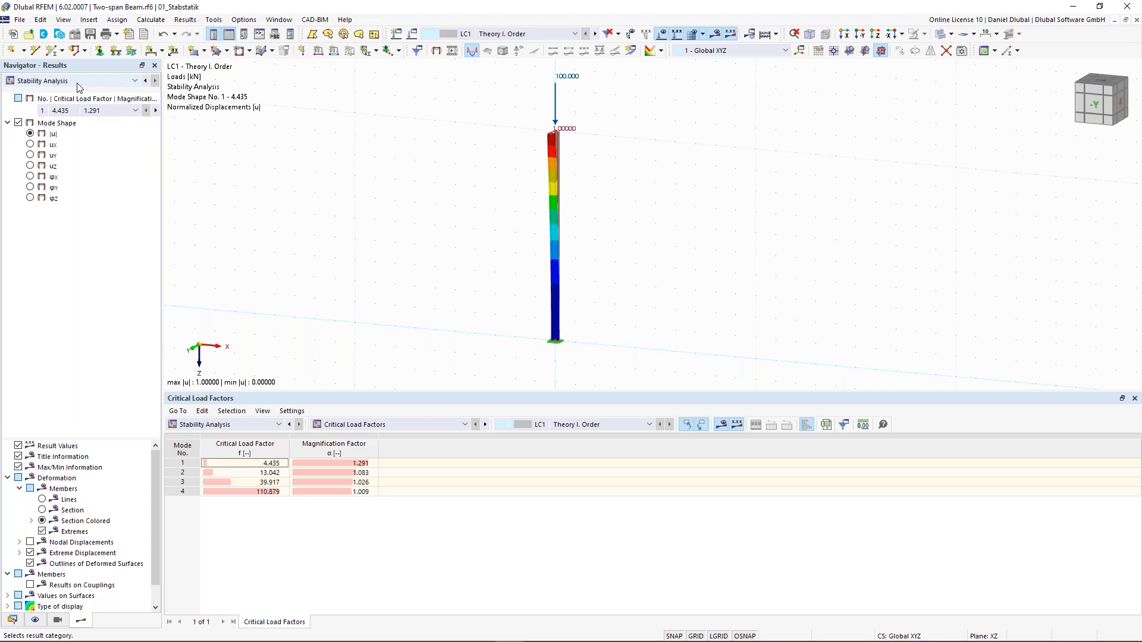
click(78, 83)
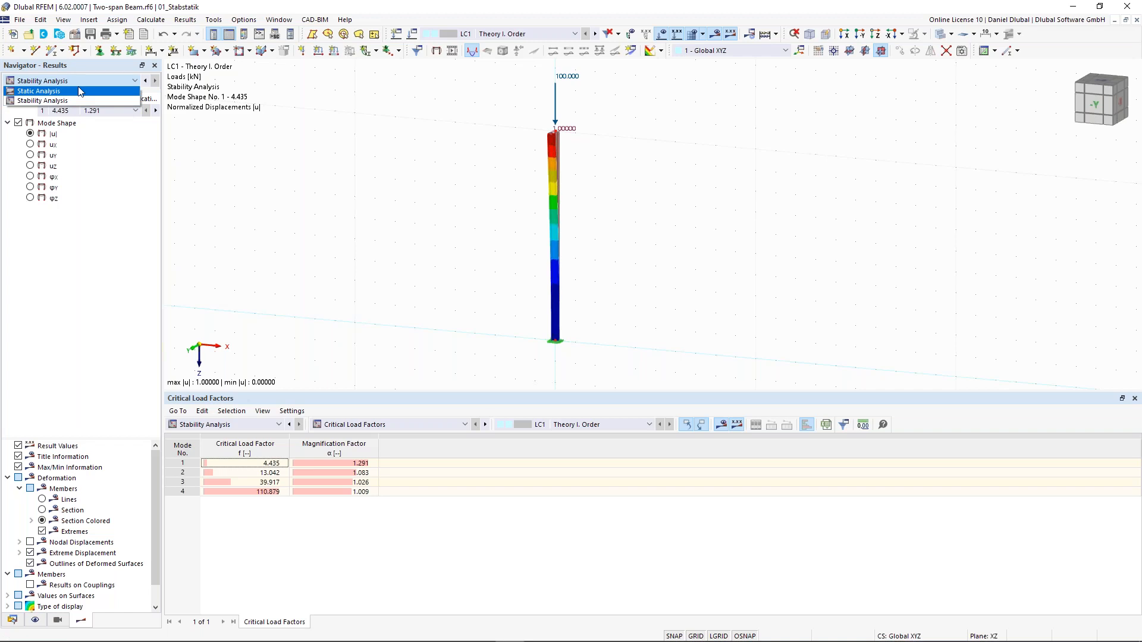
click(53, 92)
click(55, 83)
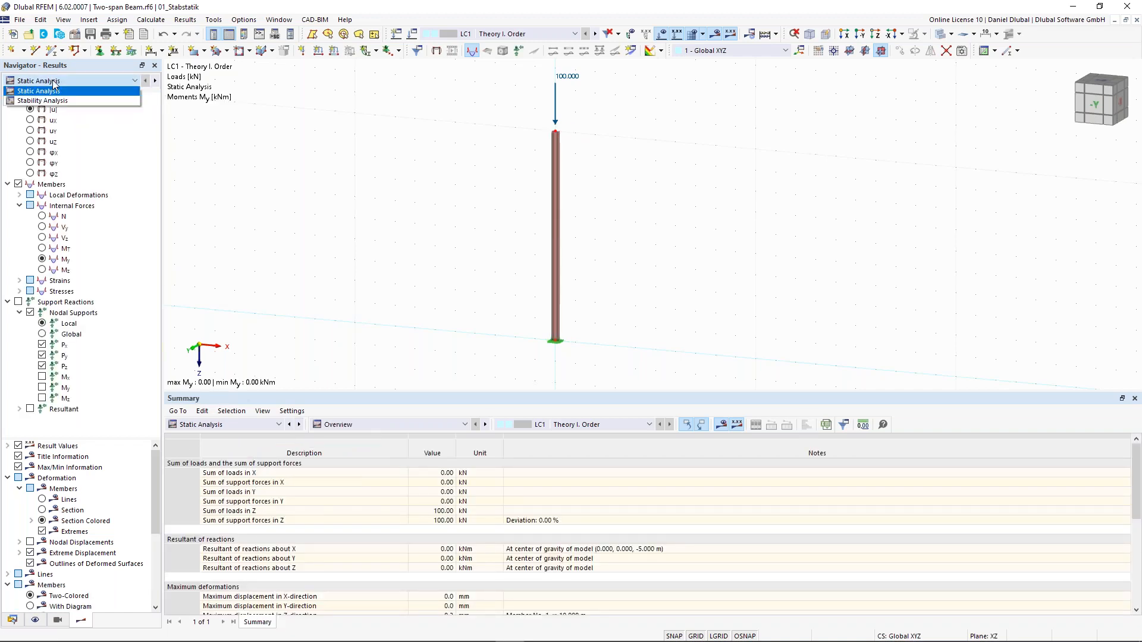
click(59, 101)
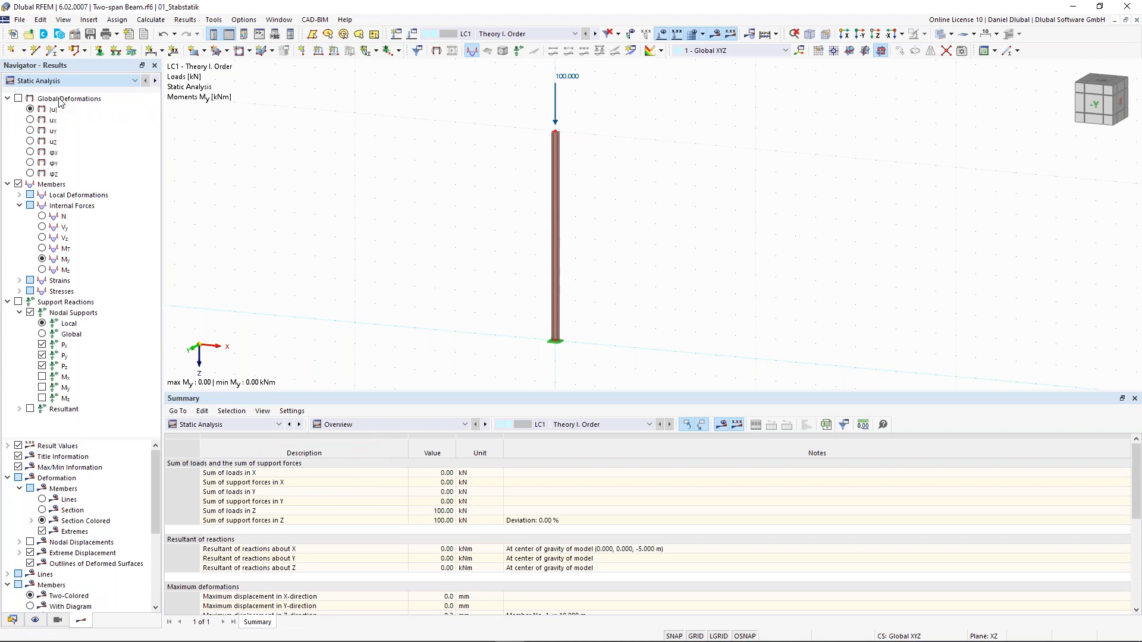
click(64, 82)
click(55, 101)
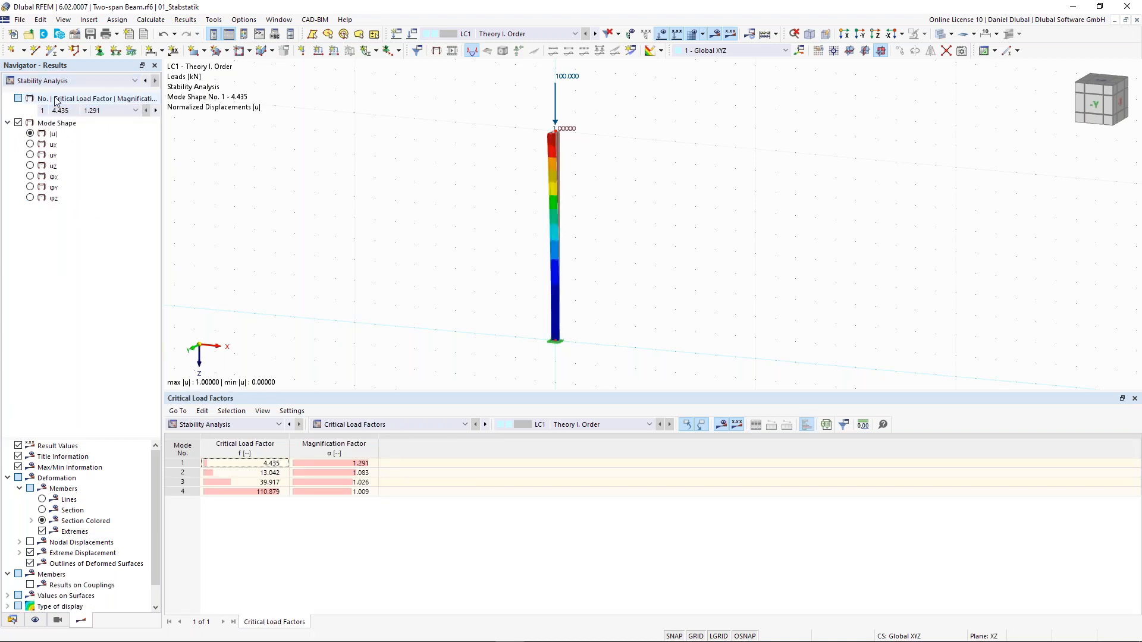
- Show the control panel and set the display factor of the mode shapes to 1.25
ctrl+middle_drag(727, 178, 724, 178)
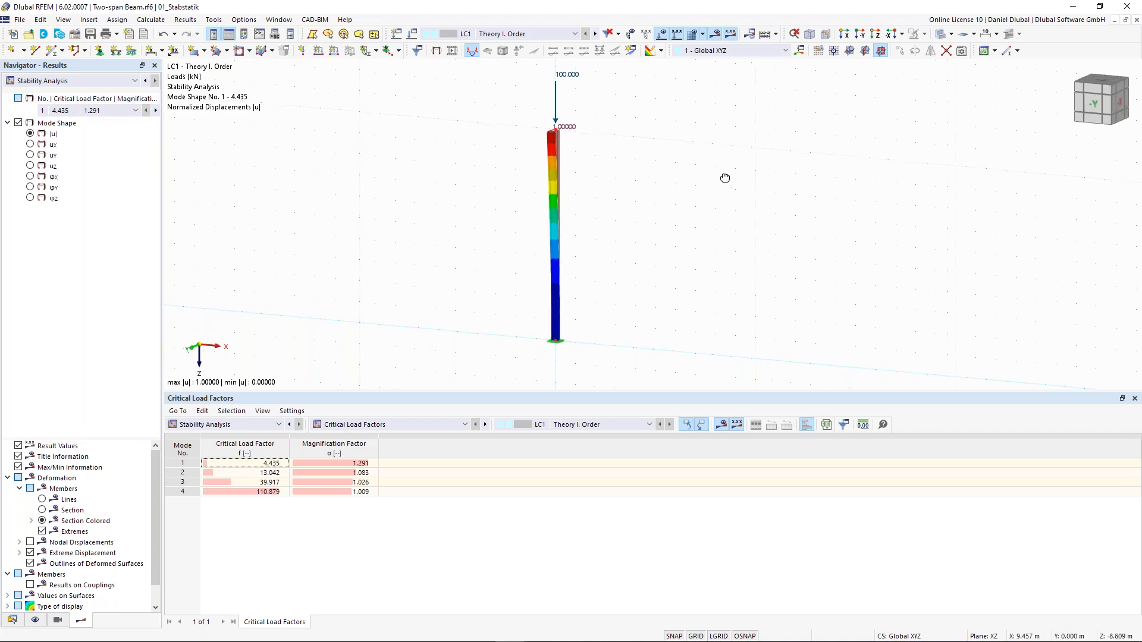
click(244, 35)
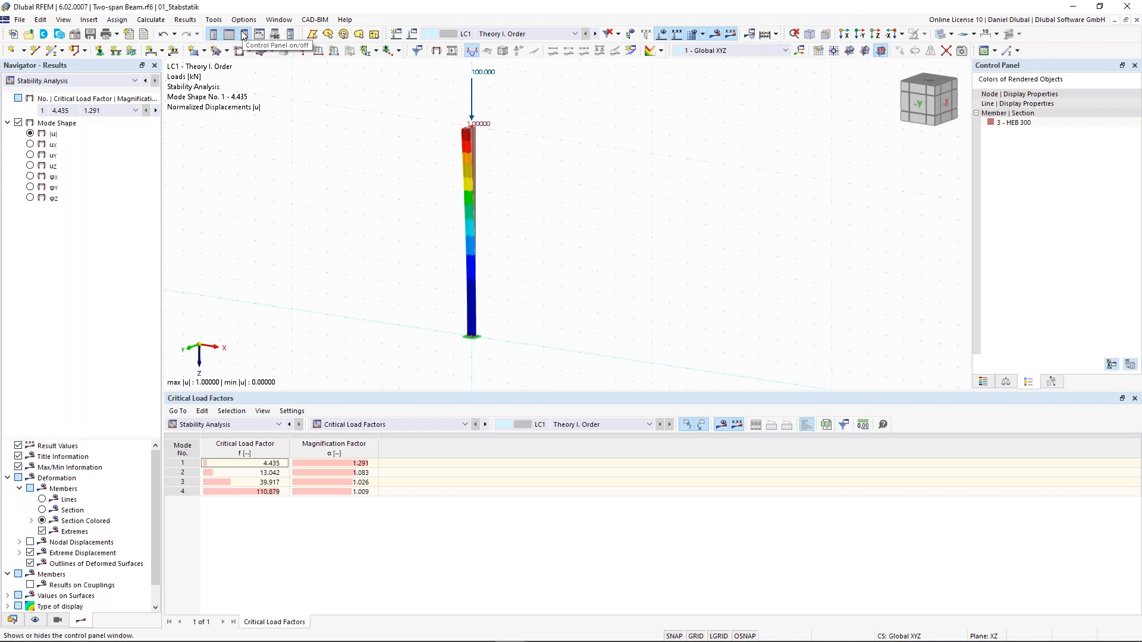
click(983, 381)
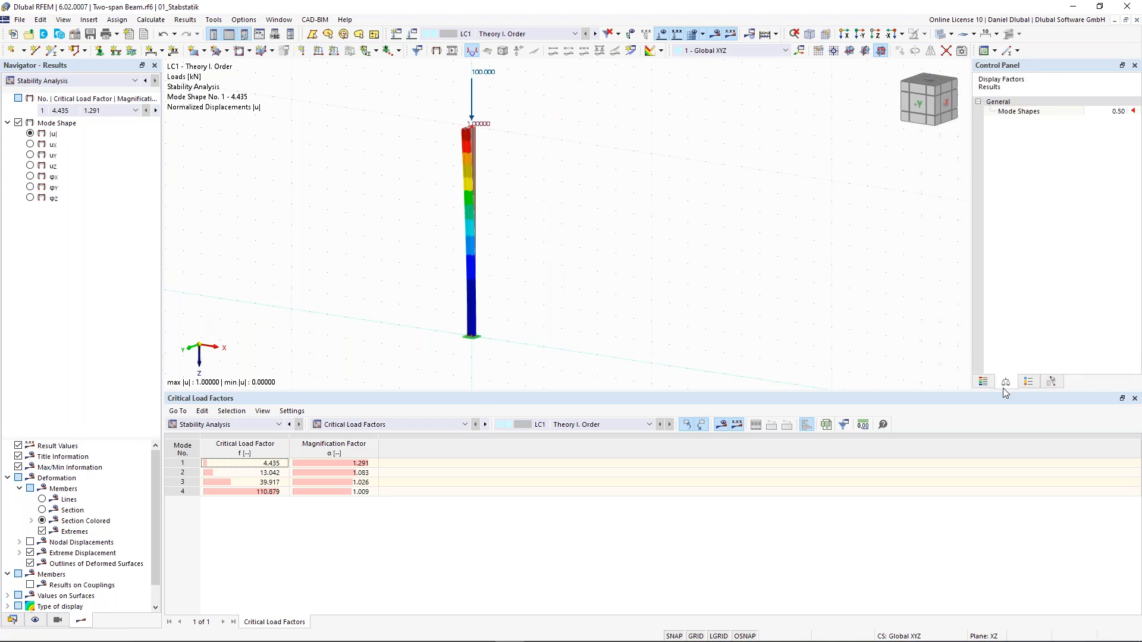
click(1005, 381)
click(1106, 111)
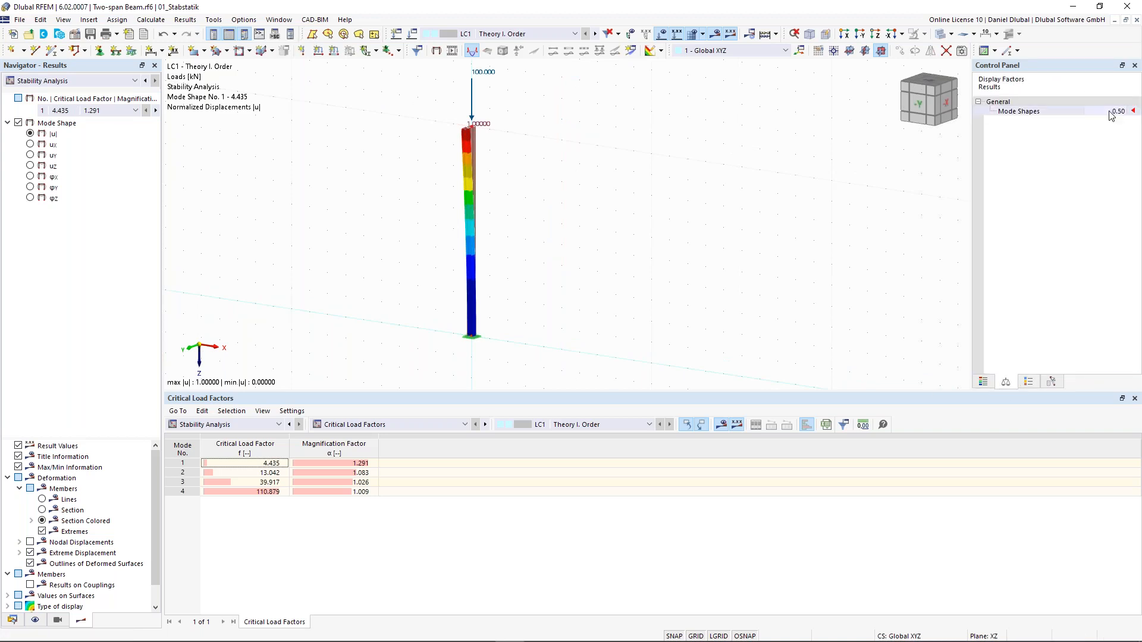
text(1.25)
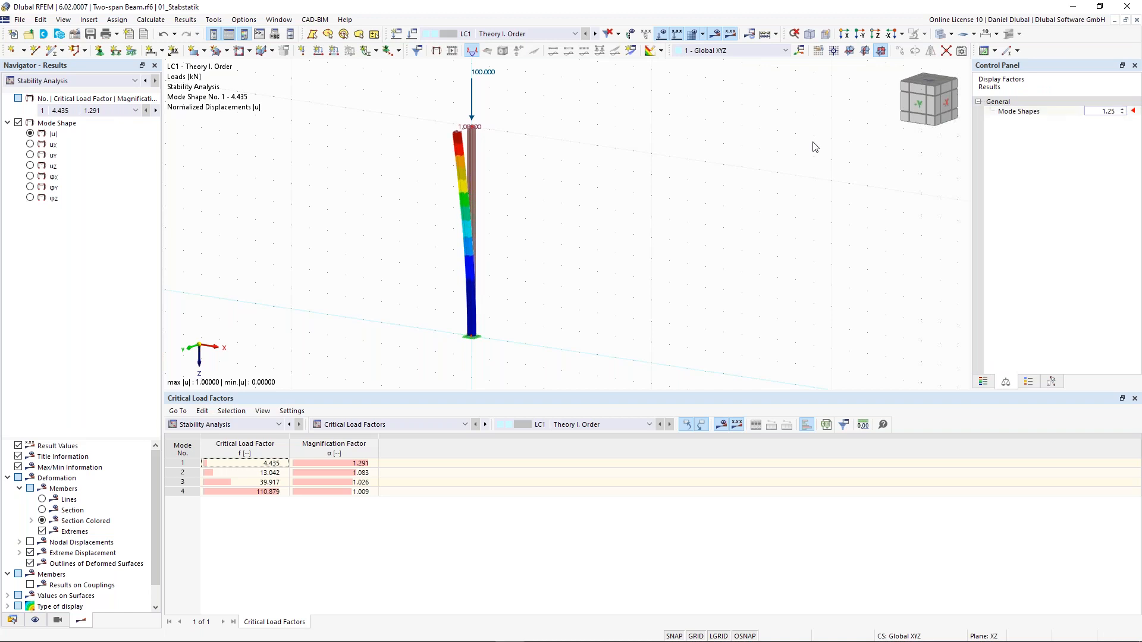
- Examine the first mode shape of LC1 at the column head, comparing the deformed section's displacement direction with the undeformed column
ctrl+middle_drag(591, 175, 503, 173)
middle_drag(415, 128, 440, 144)
scroll(433, 130, up, 1)
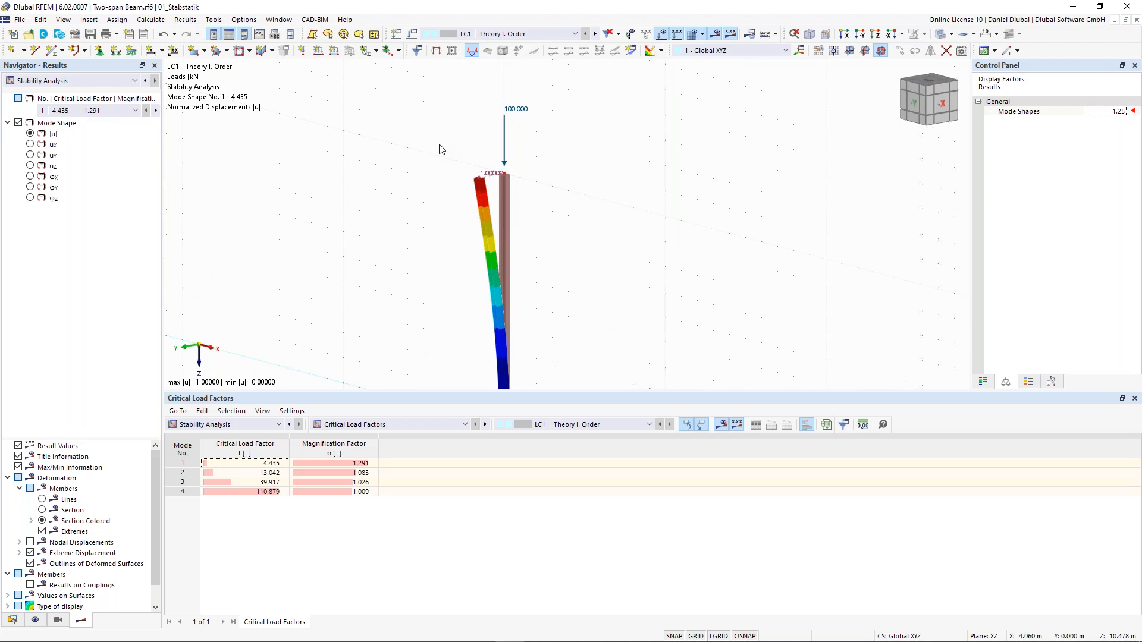
scroll(454, 148, up, 4)
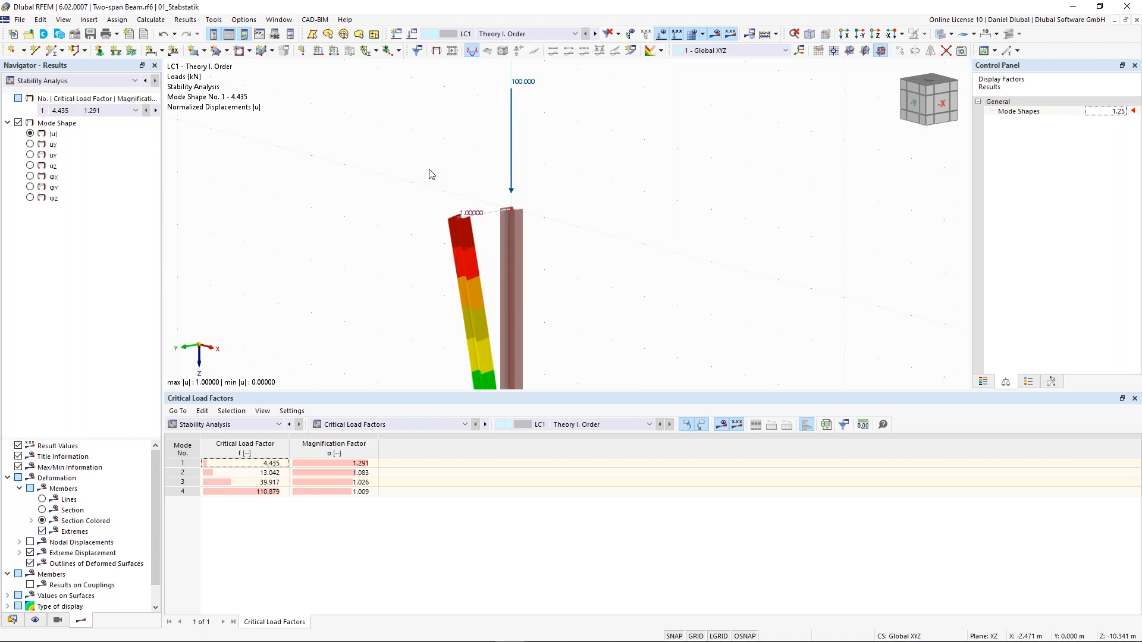
scroll(443, 182, up, 2)
scroll(463, 185, up, 2)
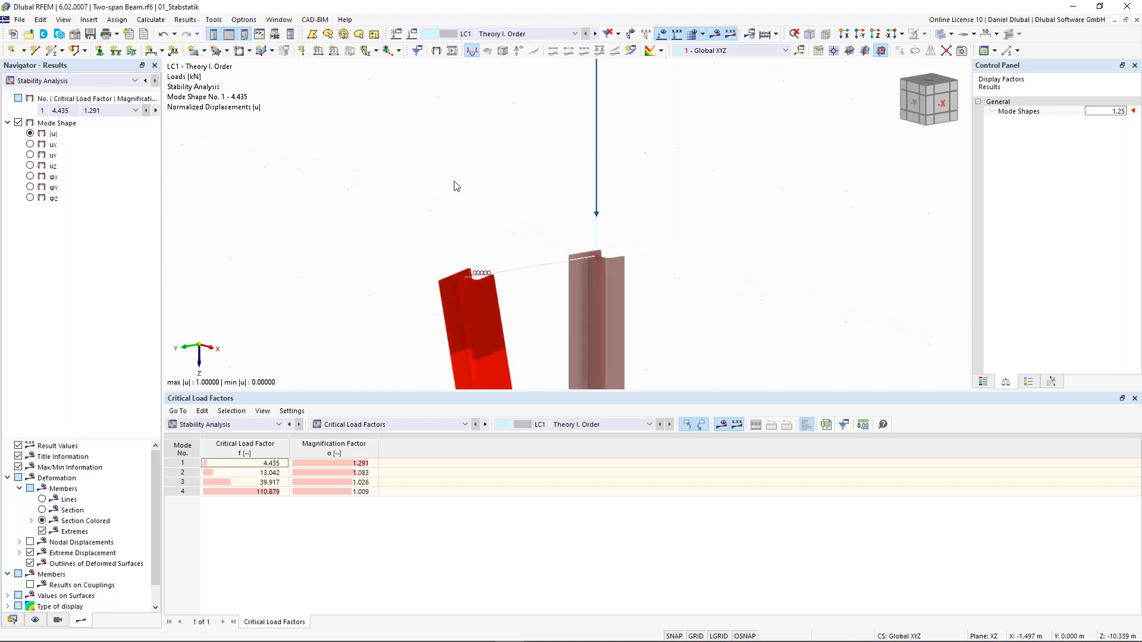
middle_drag(431, 179, 422, 160)
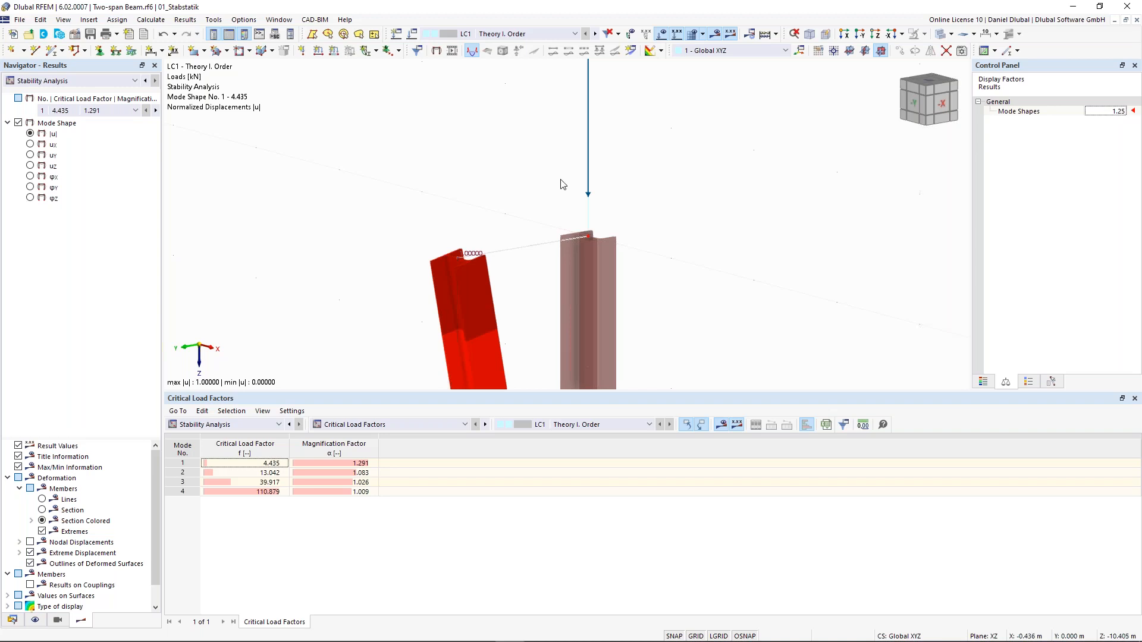
scroll(560, 183, down, 3)
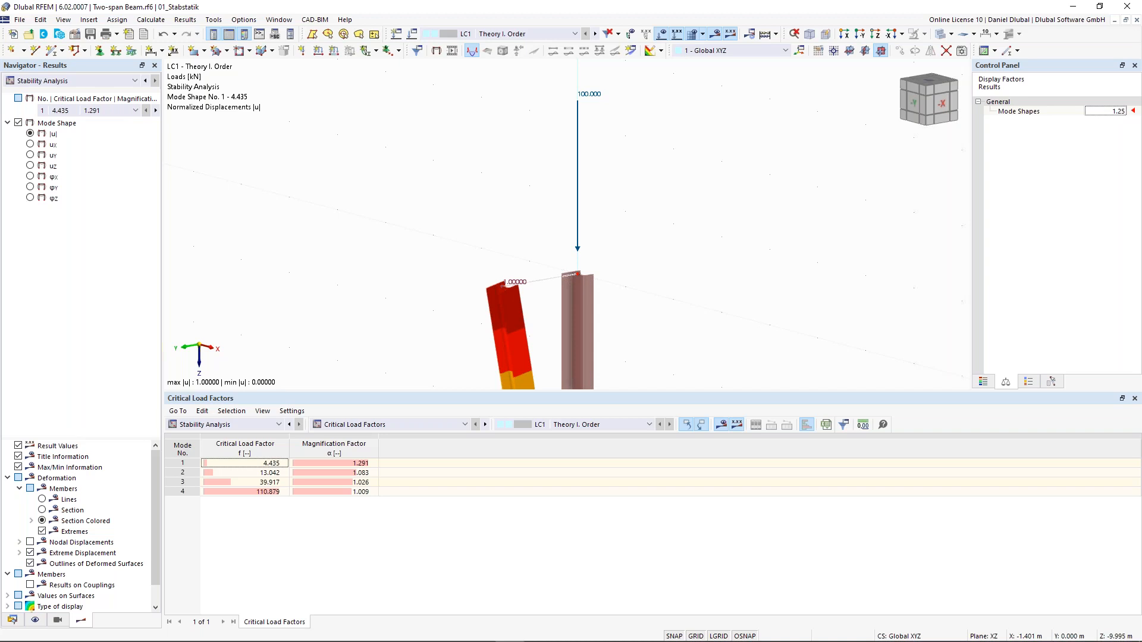
scroll(488, 229, up, 1)
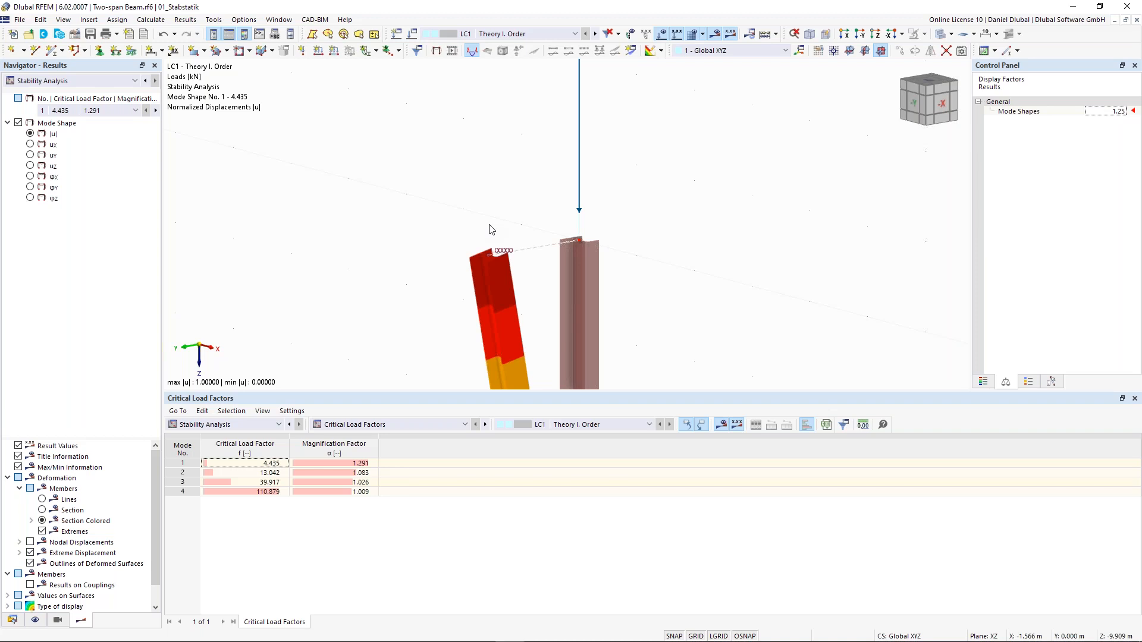
scroll(489, 228, up, 1)
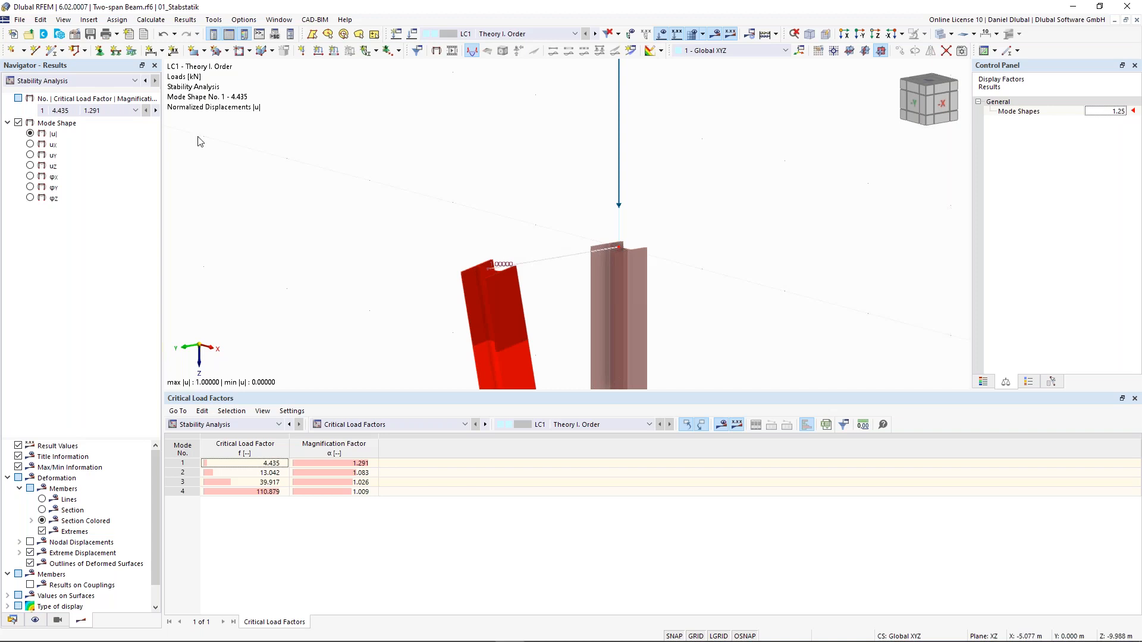
- Display mode shape 2 of LC1 to compare its buckling direction, and return to mode shape 1
click(136, 111)
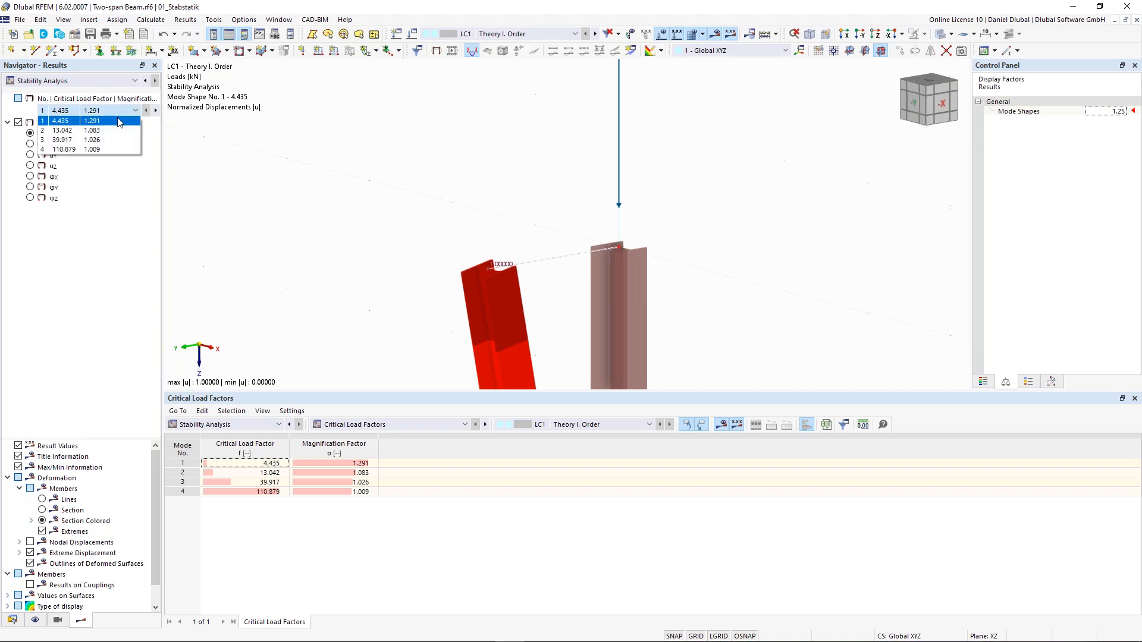
click(113, 130)
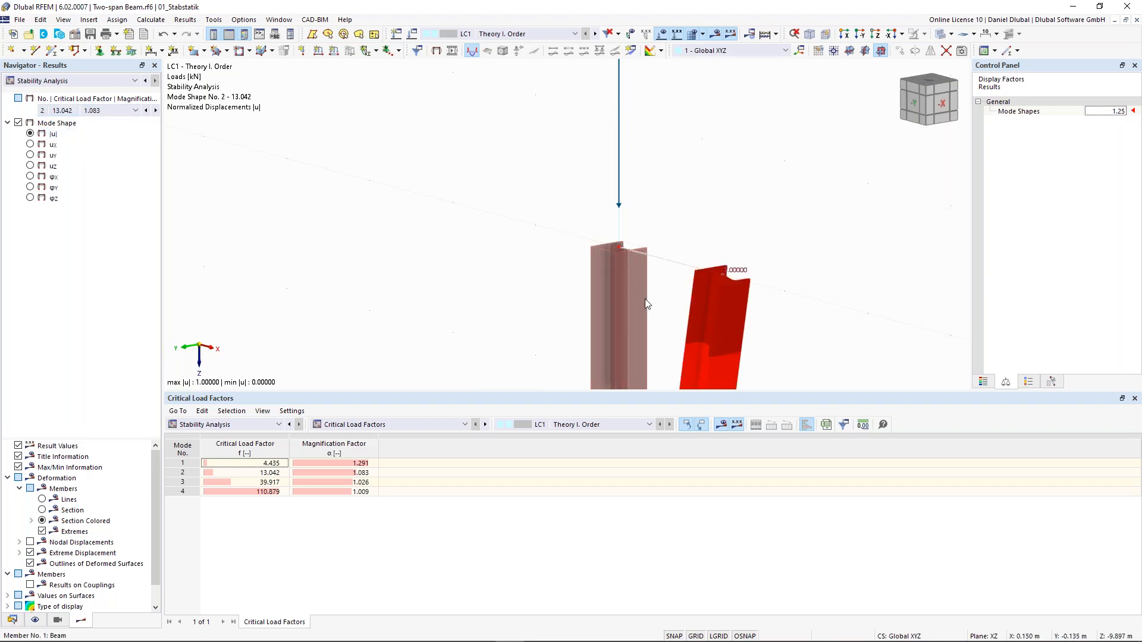
scroll(615, 273, down, 2)
middle_drag(598, 208, 540, 173)
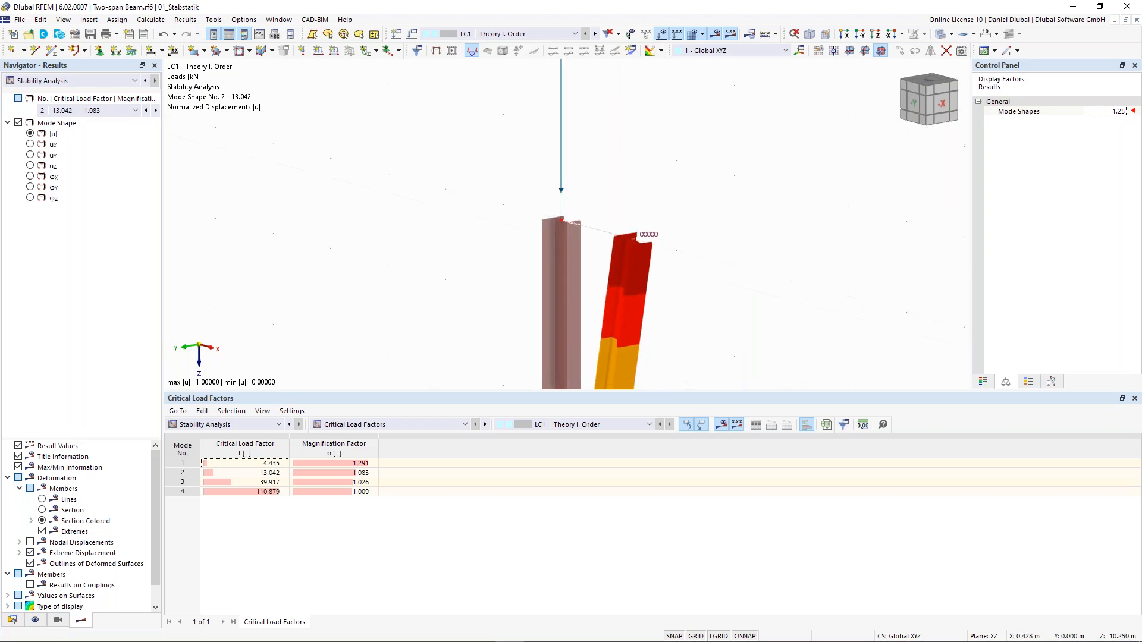
click(89, 121)
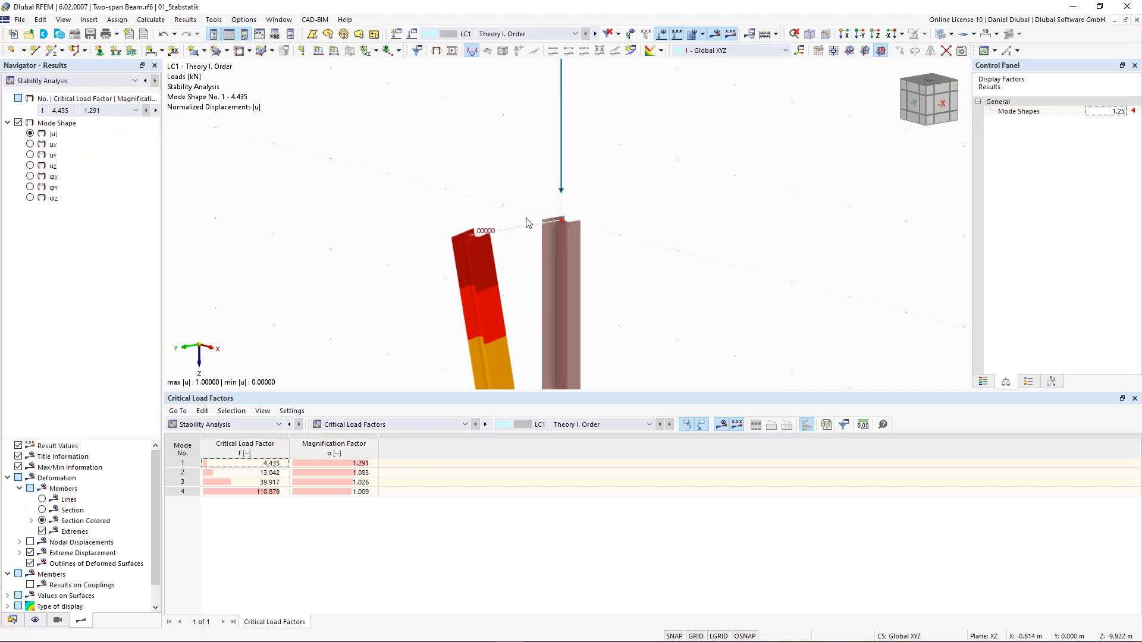
scroll(439, 201, down, 2)
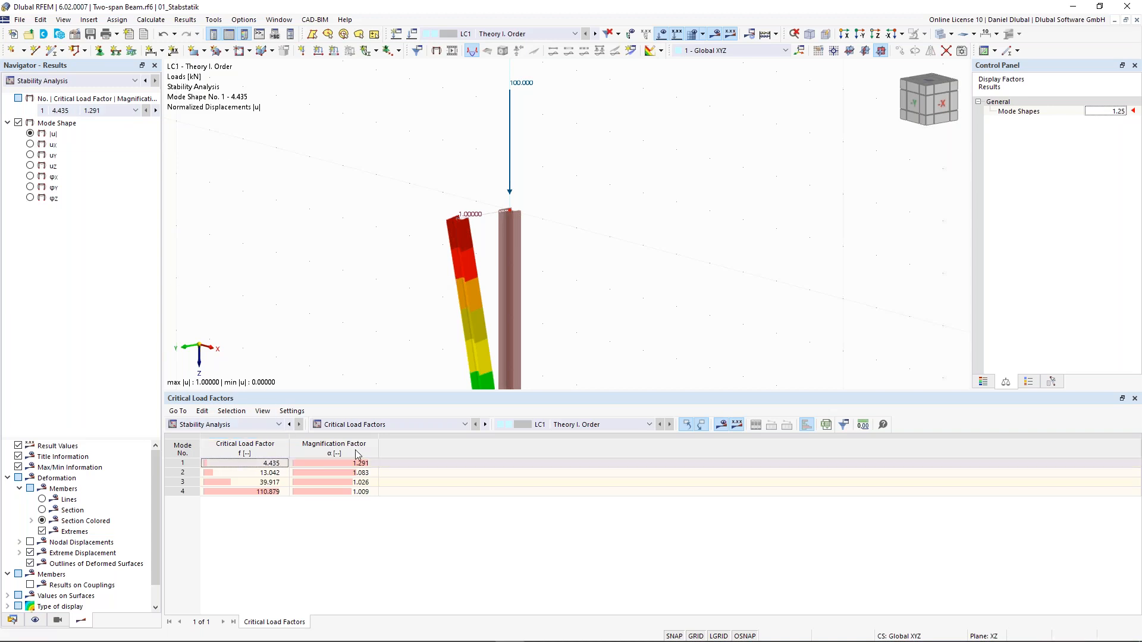
- Examine the magnification factor of mode 1 in the critical load factors table alongside the buckled shape of the whole column
click(362, 425)
click(363, 434)
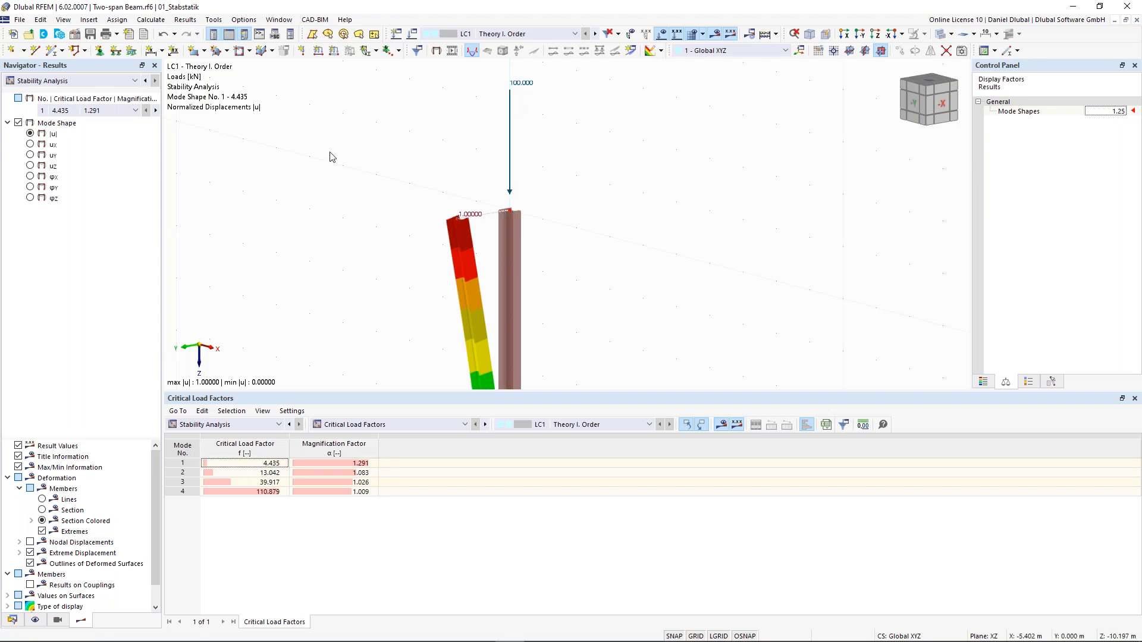
scroll(331, 157, down, 2)
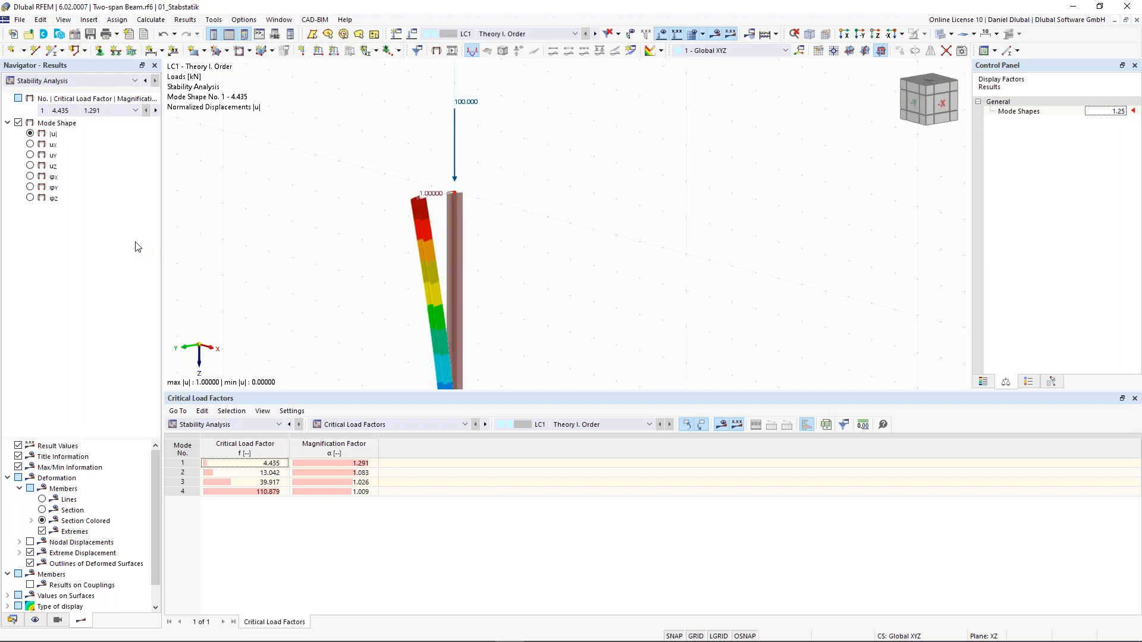
click(356, 463)
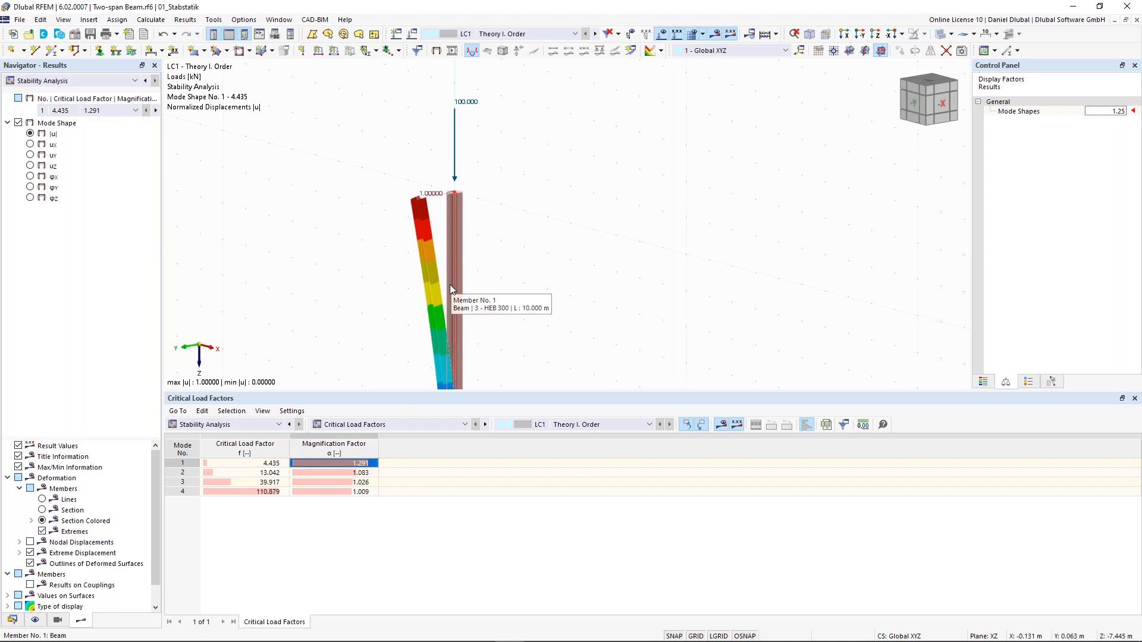
scroll(418, 297, down, 2)
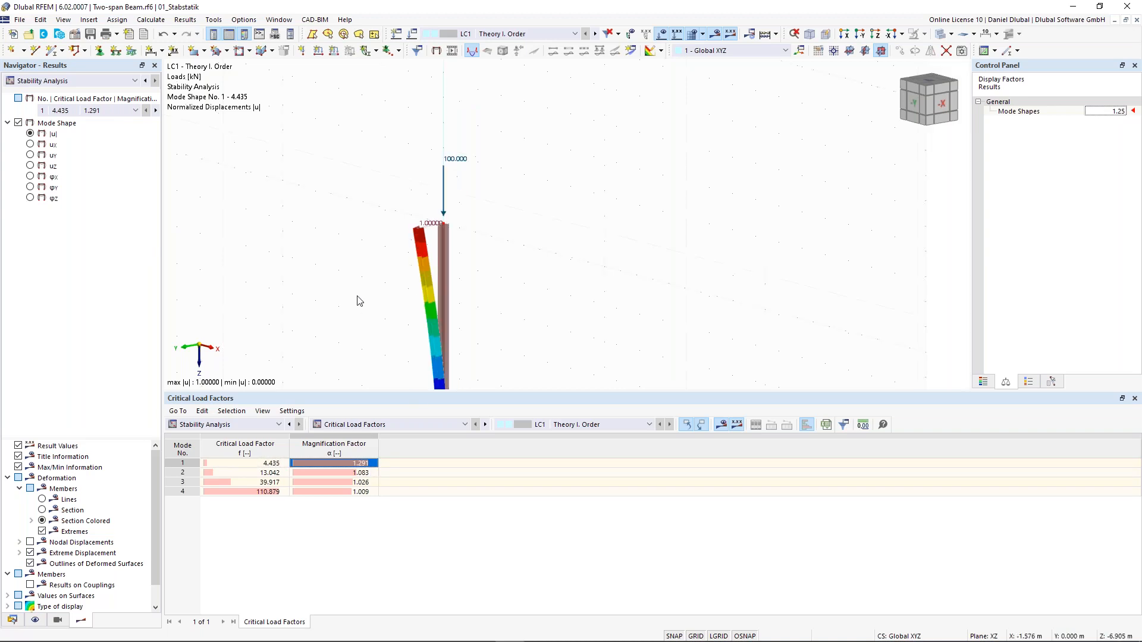
middle_drag(335, 262, 341, 173)
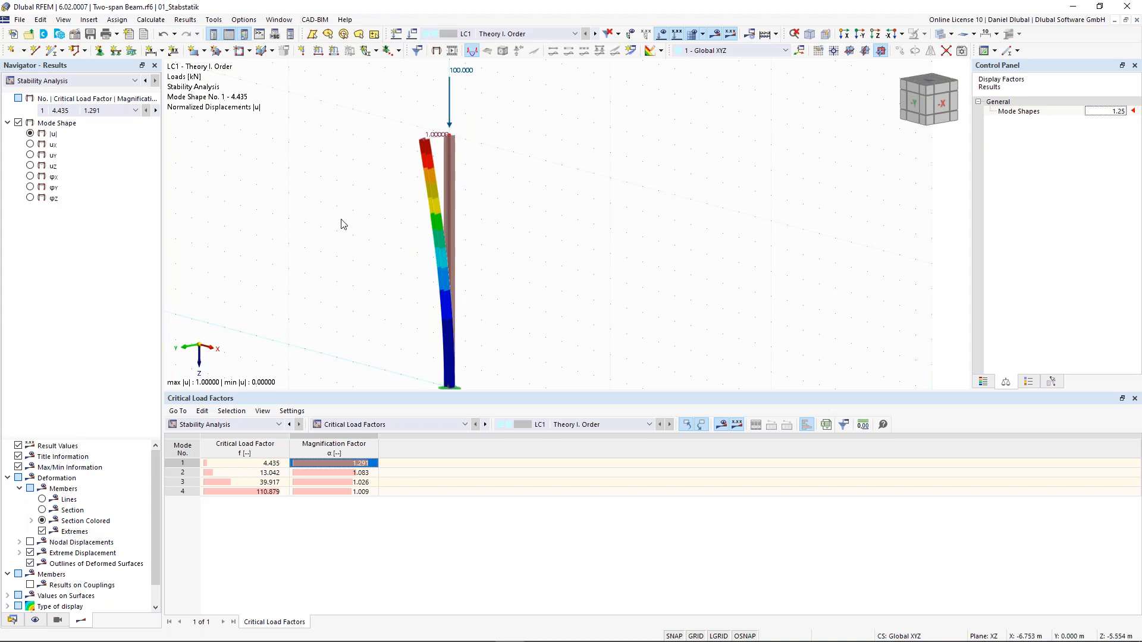
middle_drag(358, 287, 359, 278)
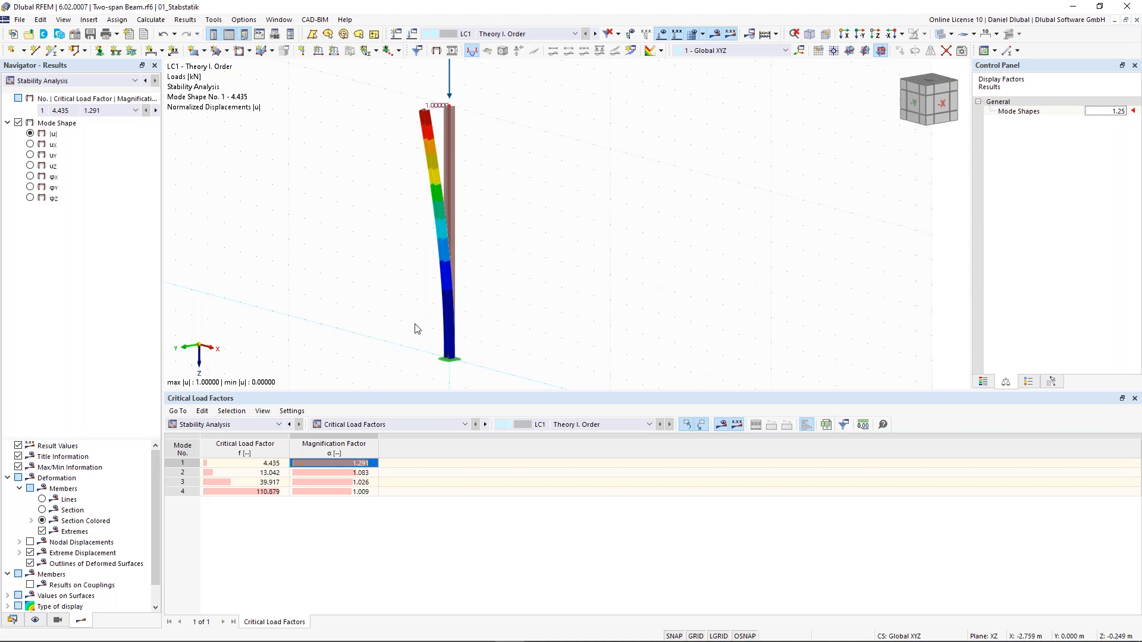
mouse_move(405, 214)
middle_down()
mouse_move(407, 226)
mouse_move(393, 215)
mouse_move(387, 241)
middle_up()
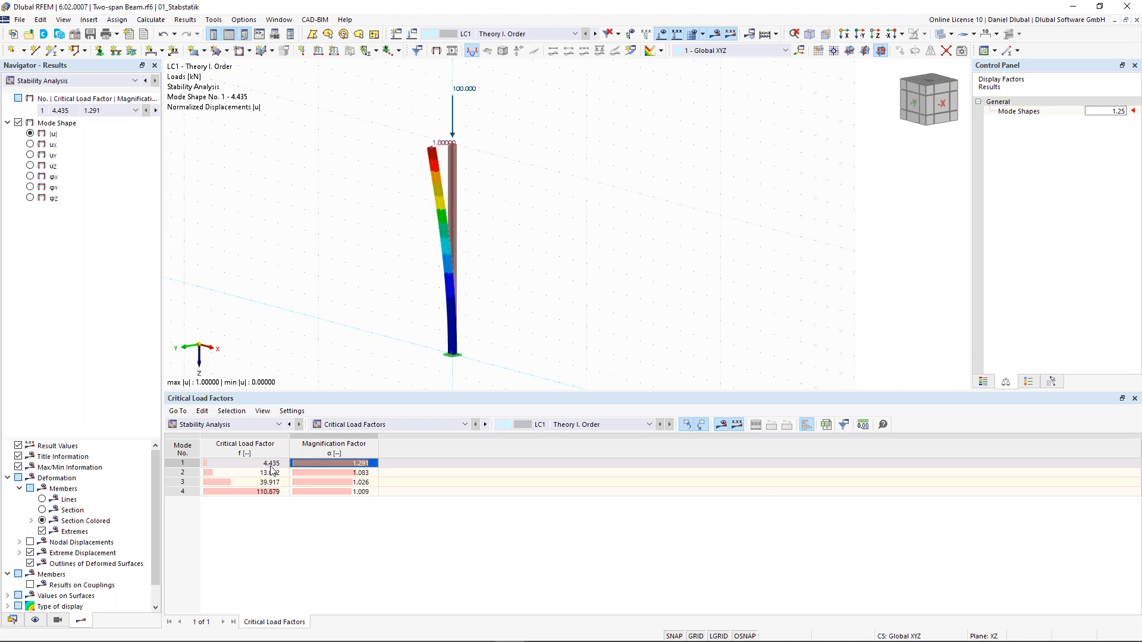
- Switch to load case LC2 and set the vertical nodal load FZ at the column head to 444 kN
click(547, 31)
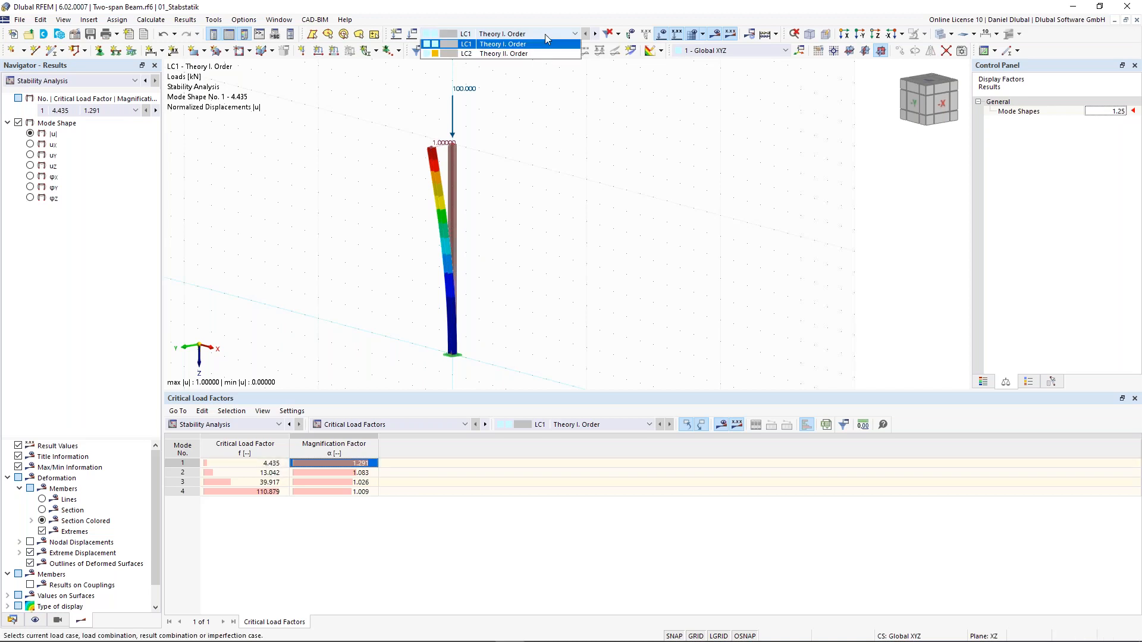
click(523, 50)
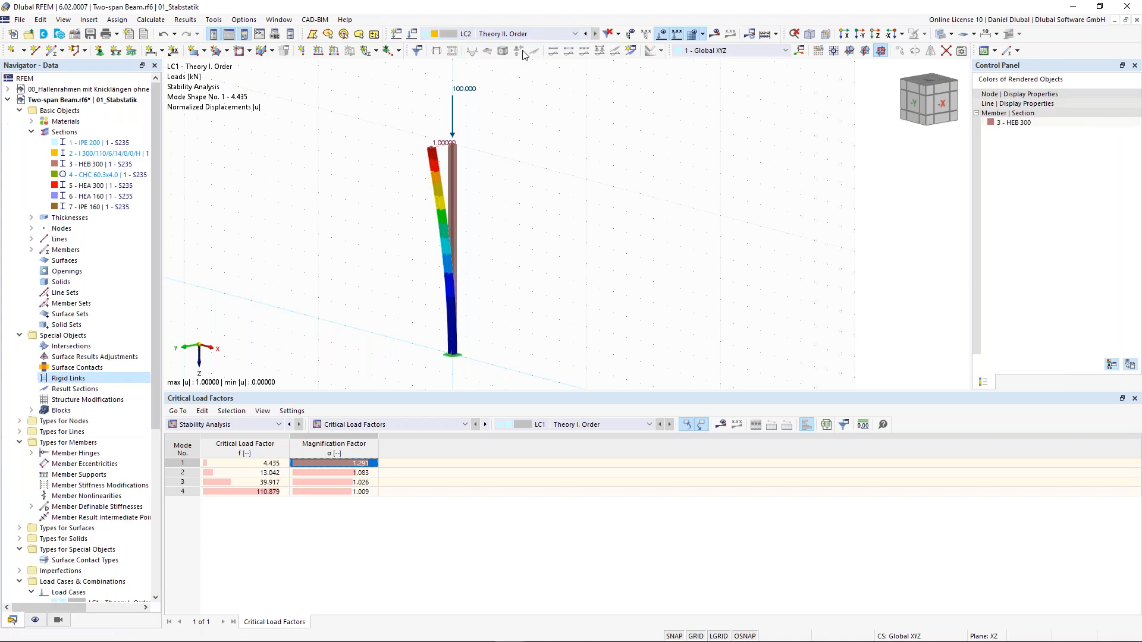
double_click(452, 106)
drag(452, 116, 564, 52)
double_click(607, 184)
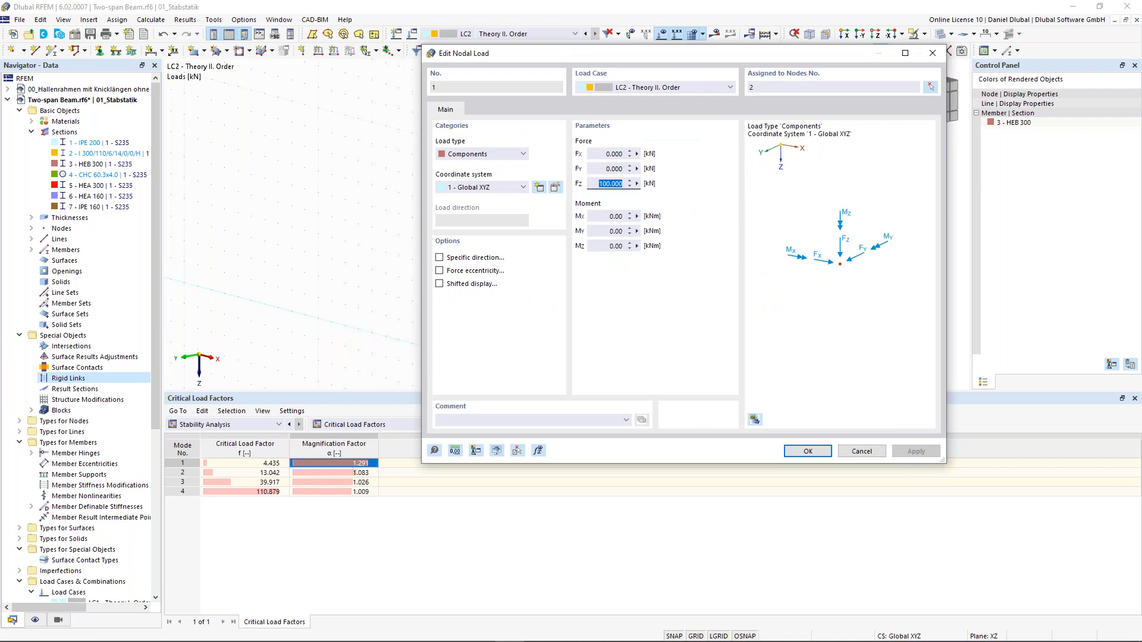
text(444)
click(807, 450)
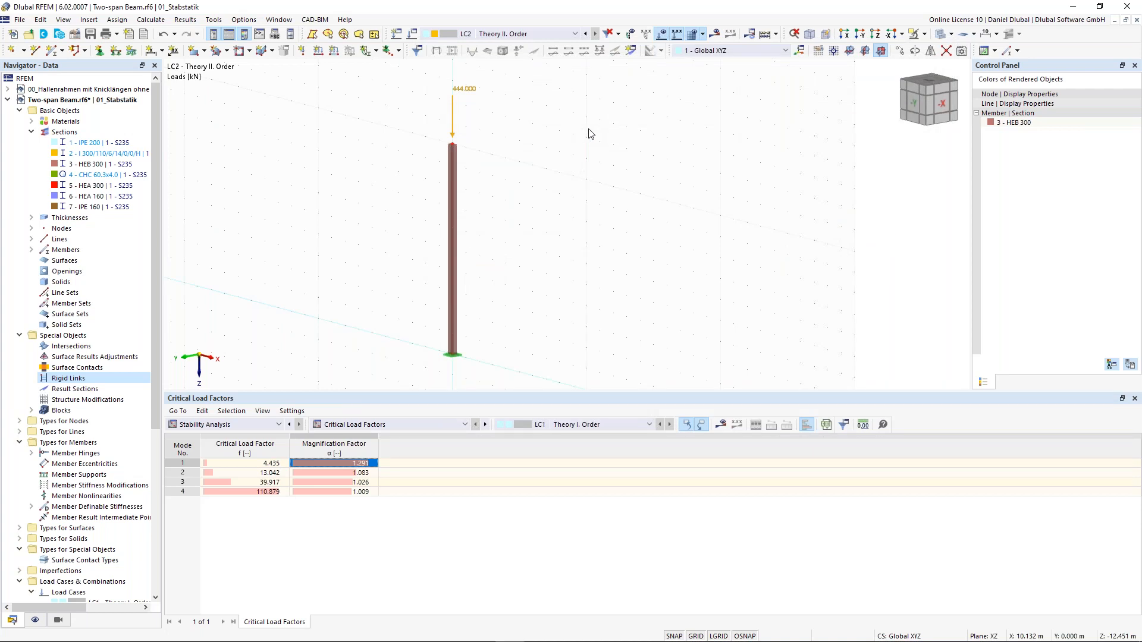
- Try to calculate LC2 by second-order theory with the increased nodal load
click(718, 35)
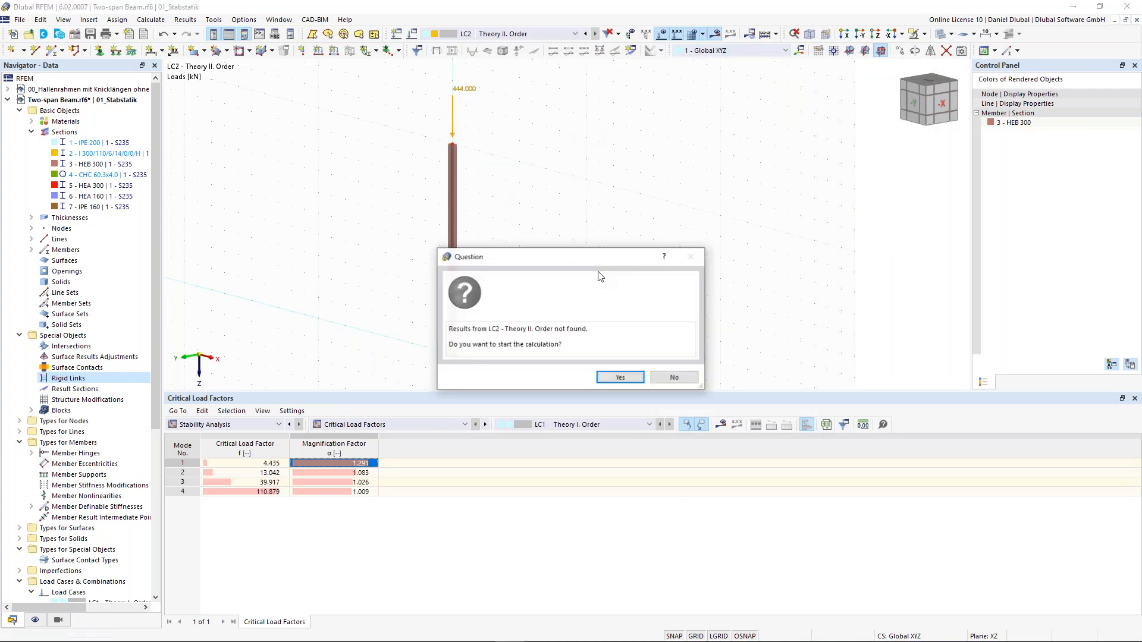
click(621, 377)
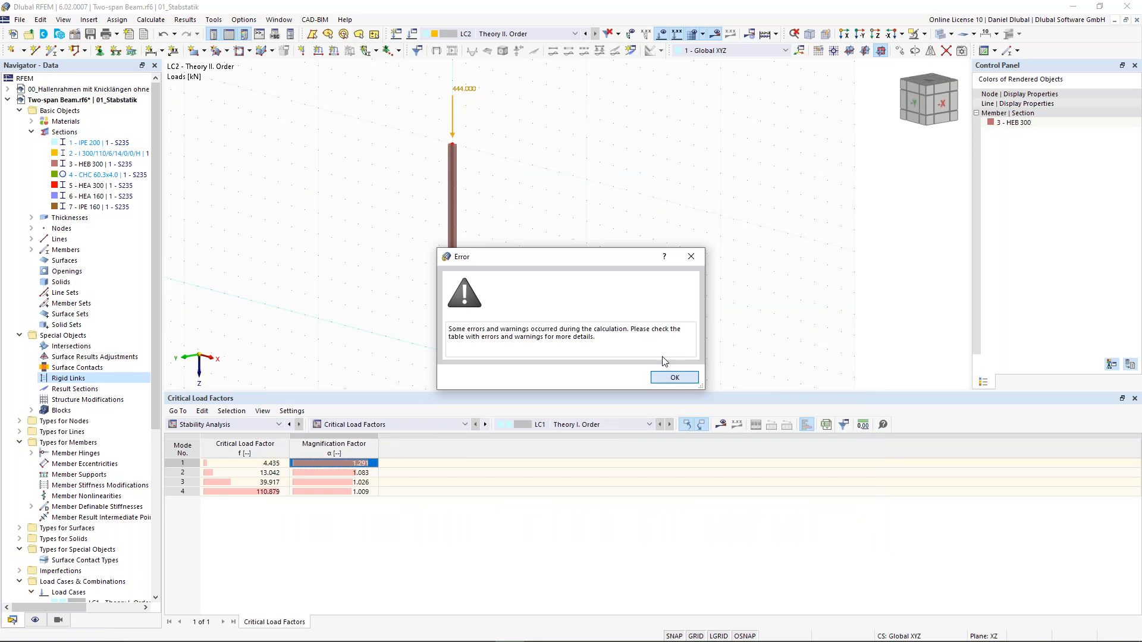
click(674, 377)
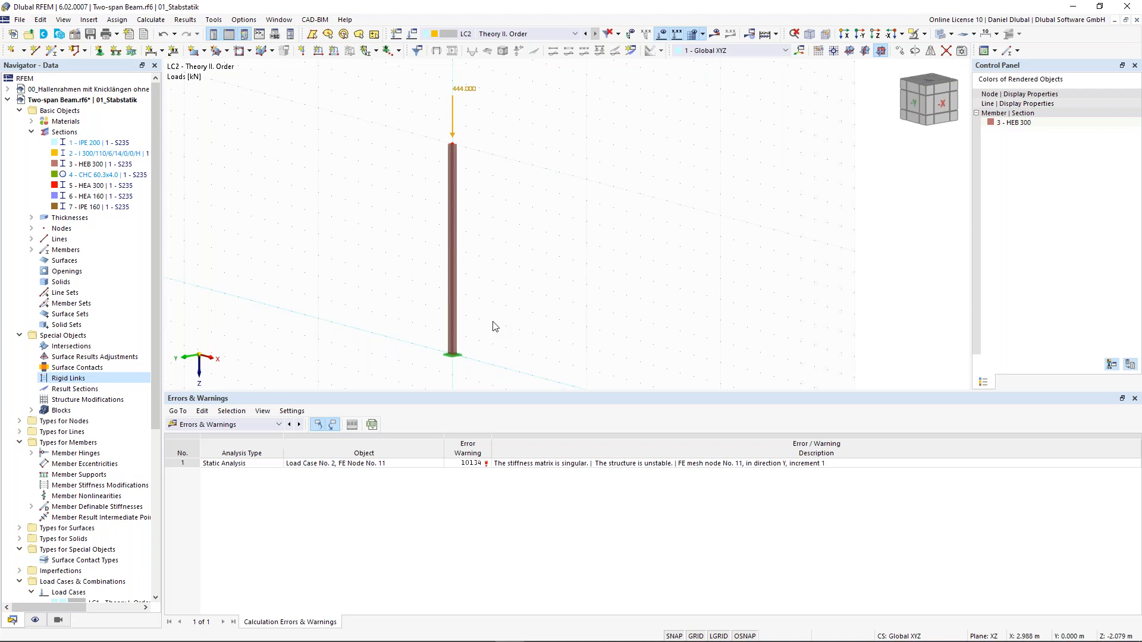
click(468, 90)
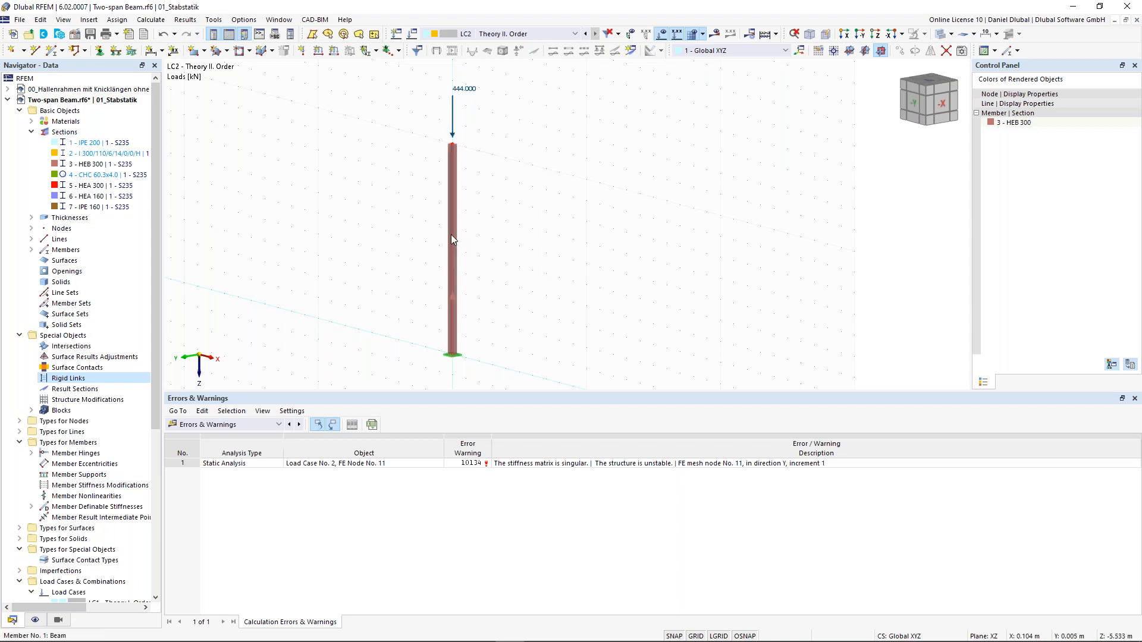
- Switch back to load case LC1 and show its stability analysis results by member in the table
click(544, 33)
click(535, 45)
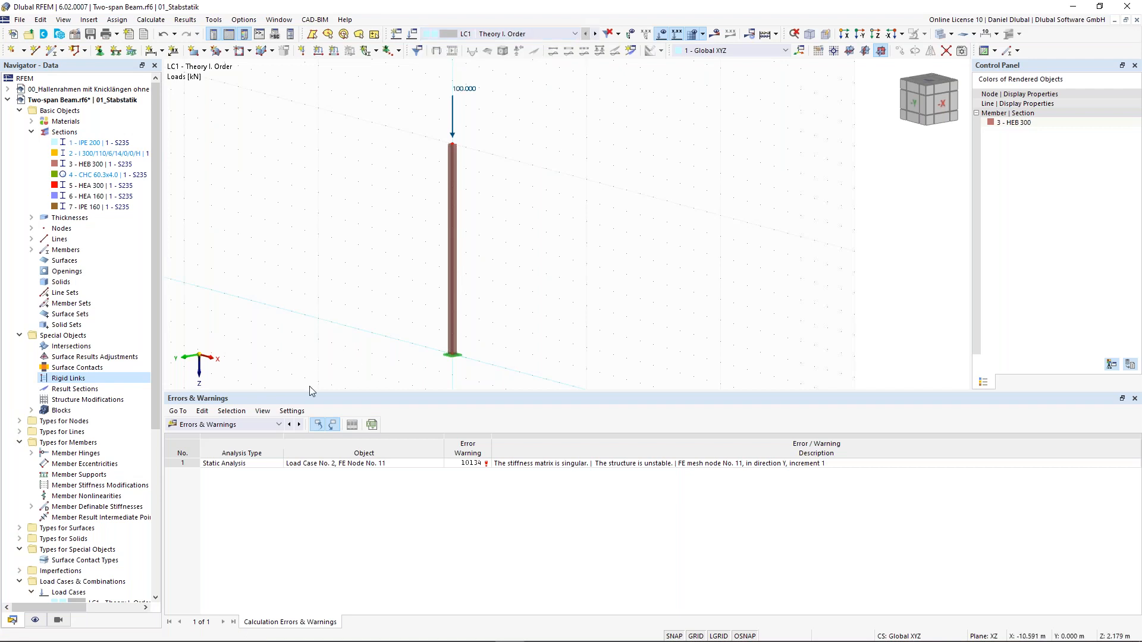
click(279, 424)
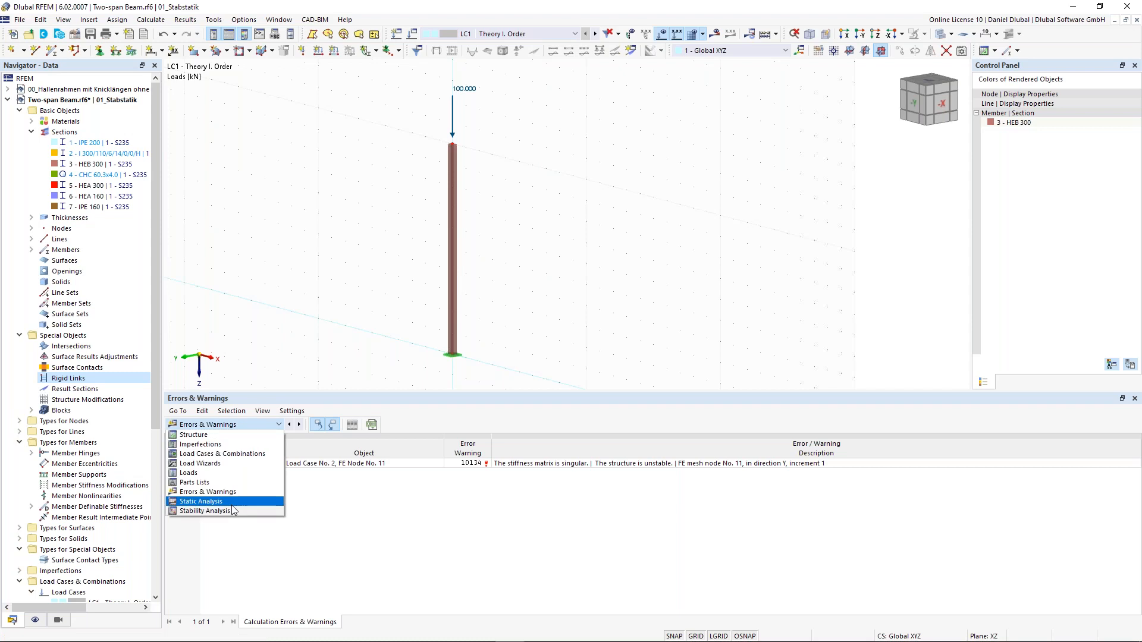
click(233, 510)
click(375, 424)
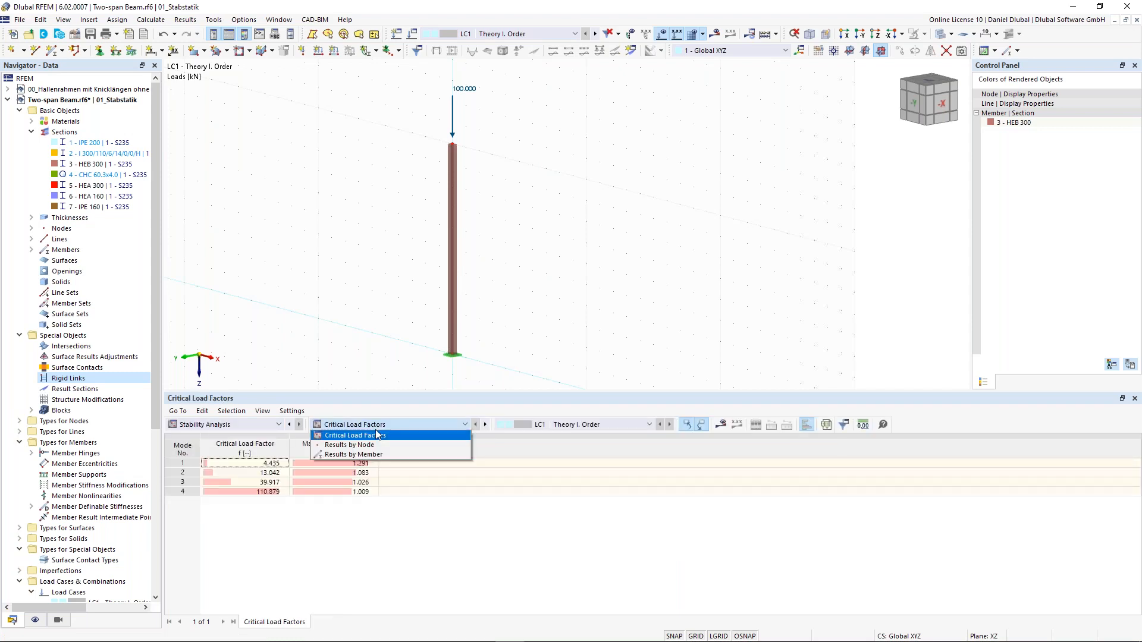
click(373, 454)
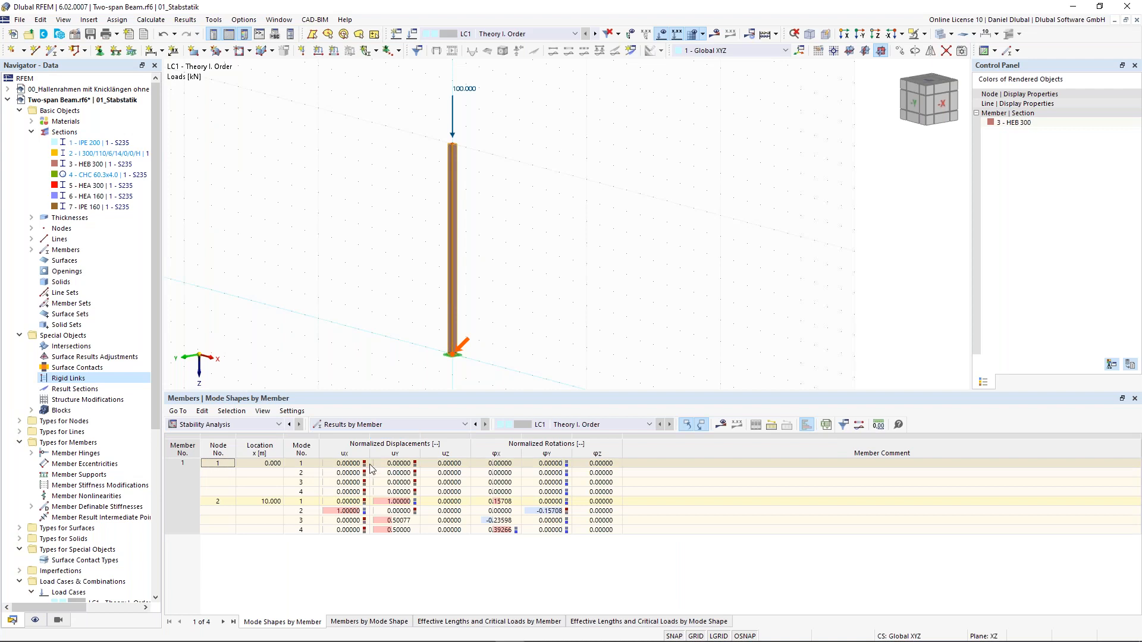
- Show the effective lengths and critical loads by member, and examine the critical load and effective length Lcr,v of mode 1
click(461, 622)
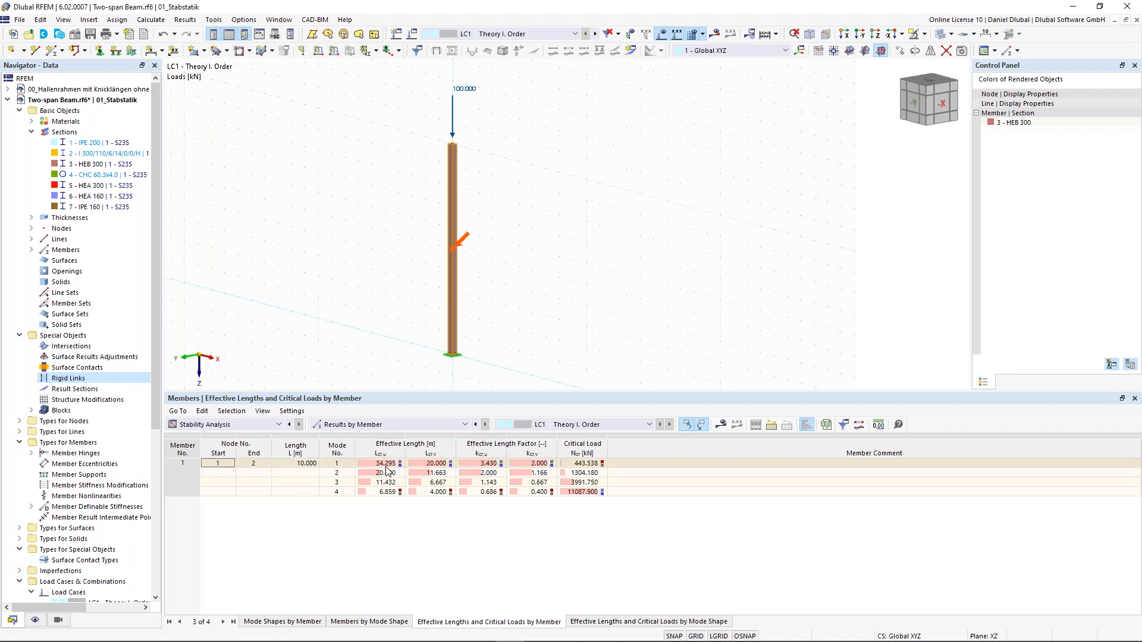
click(583, 464)
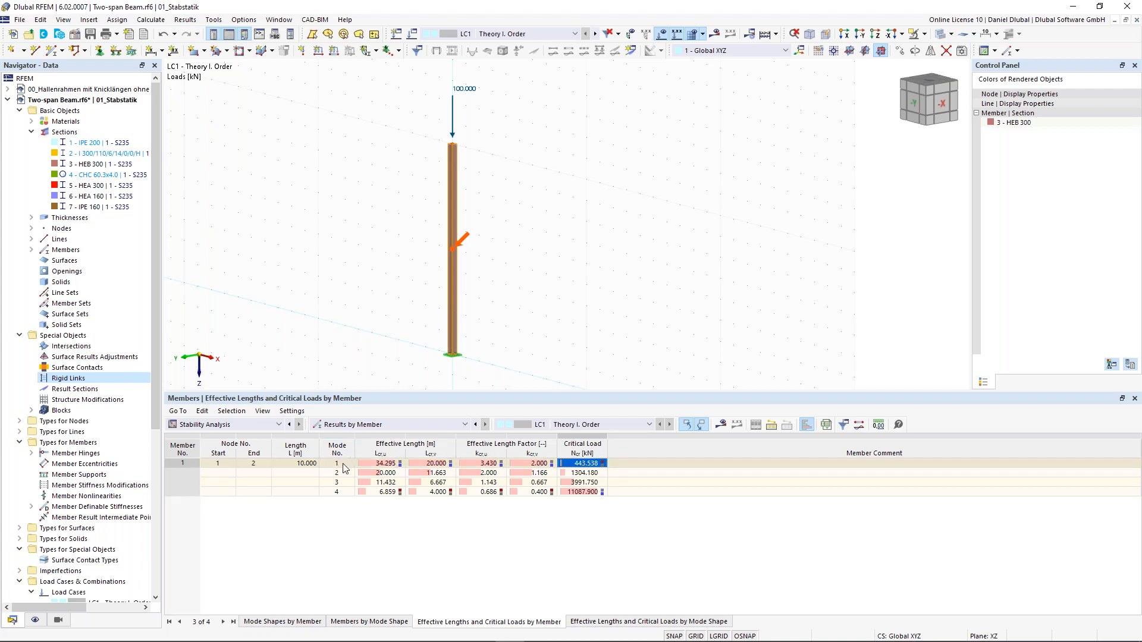
click(442, 464)
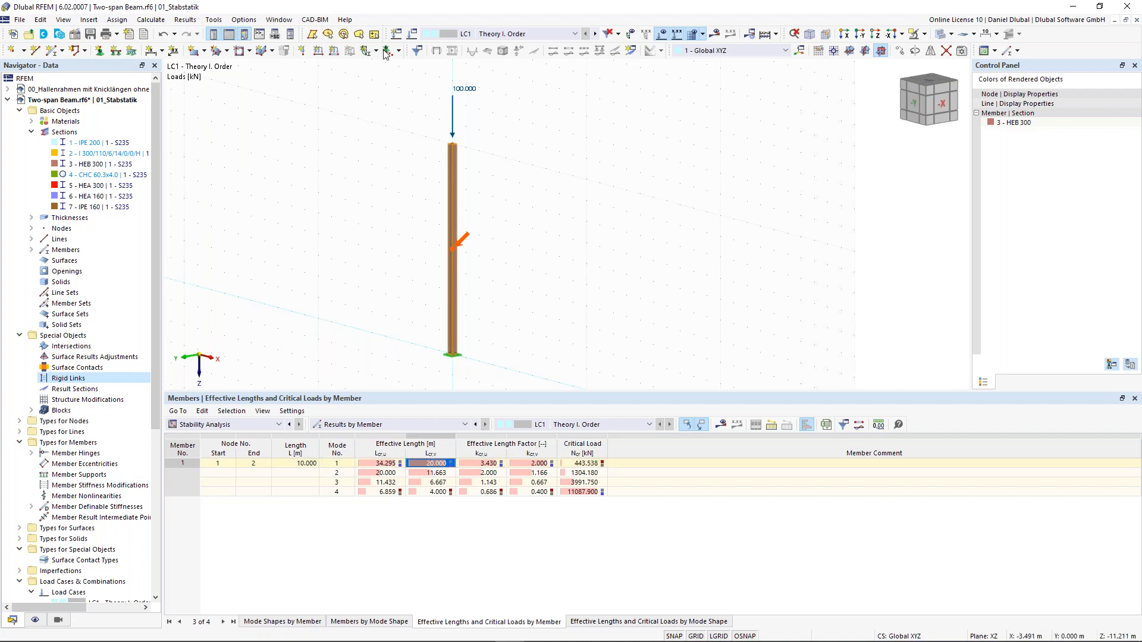
scroll(418, 308, down, 2)
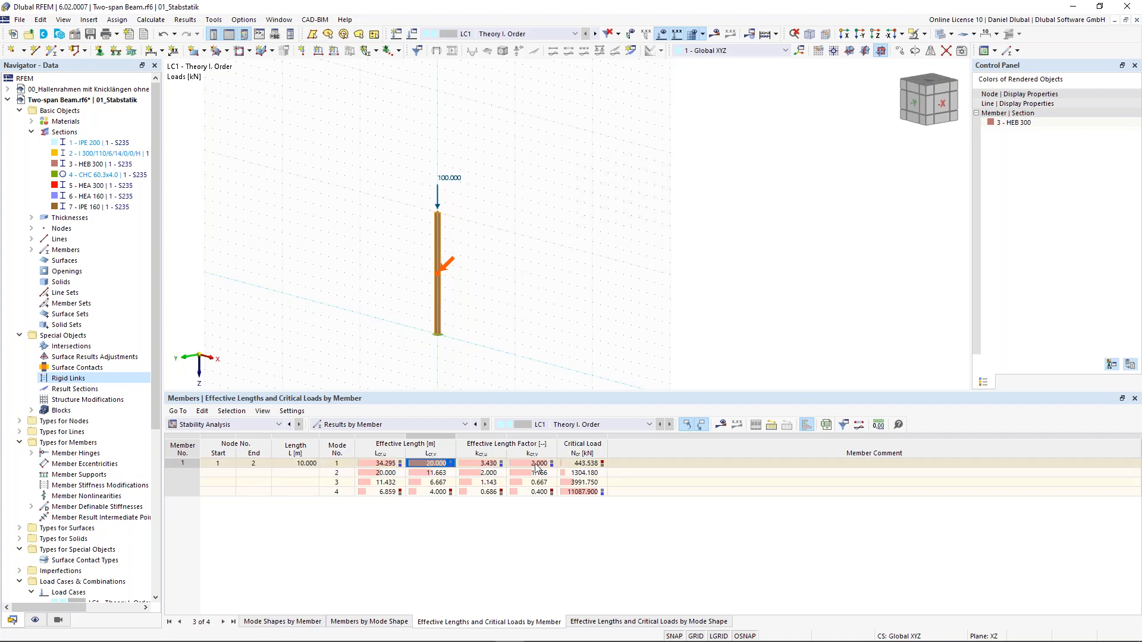
- Examine the critical load of mode 1 and the effective length Lcr,u of mode 2 for the column
click(594, 465)
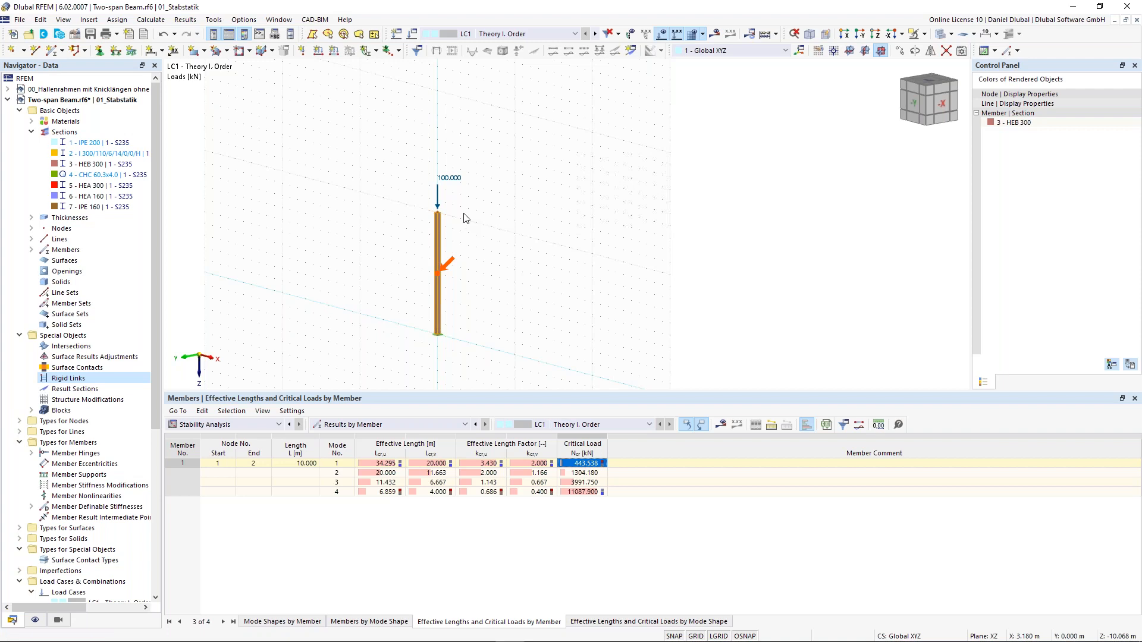
mouse_move(453, 181)
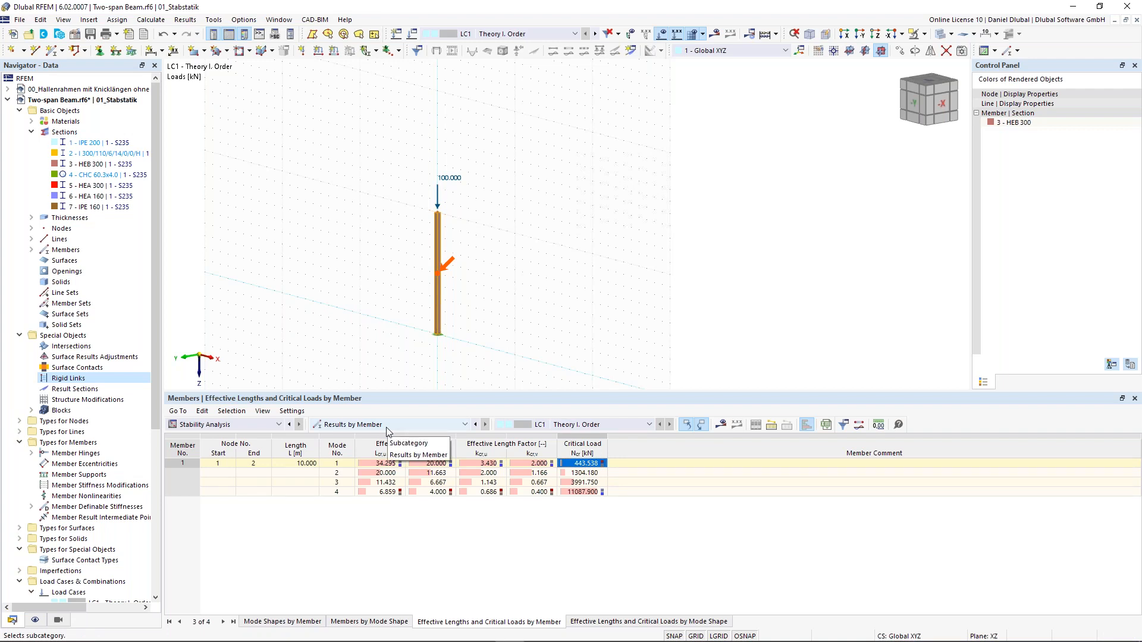
click(395, 473)
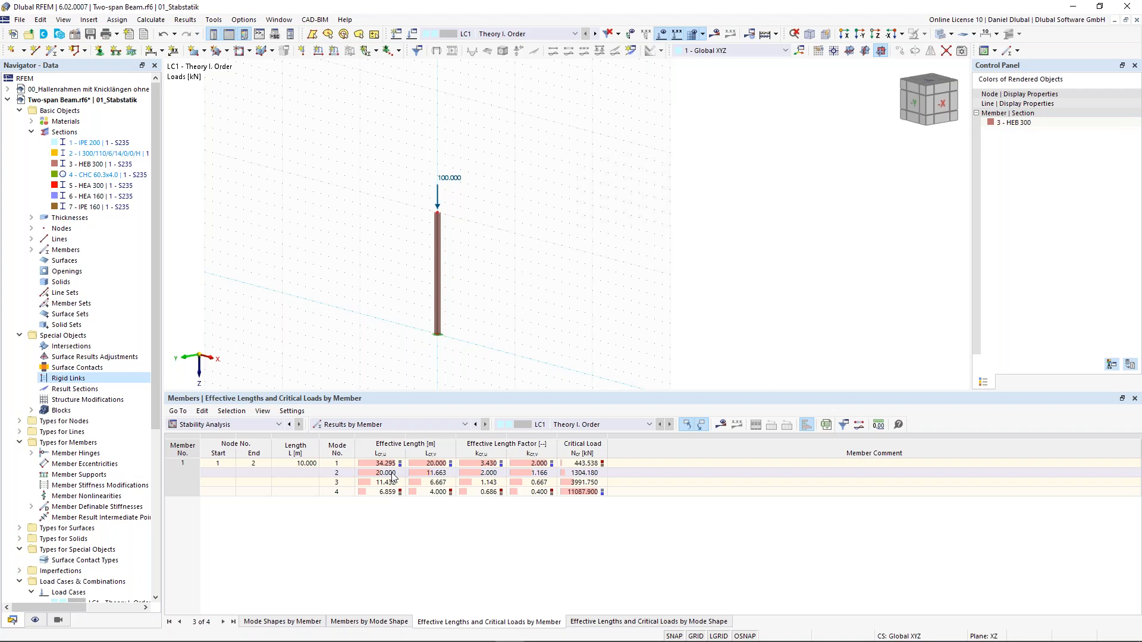
- Examine the section properties of HEB 300, then close the section without changes
click(84, 167)
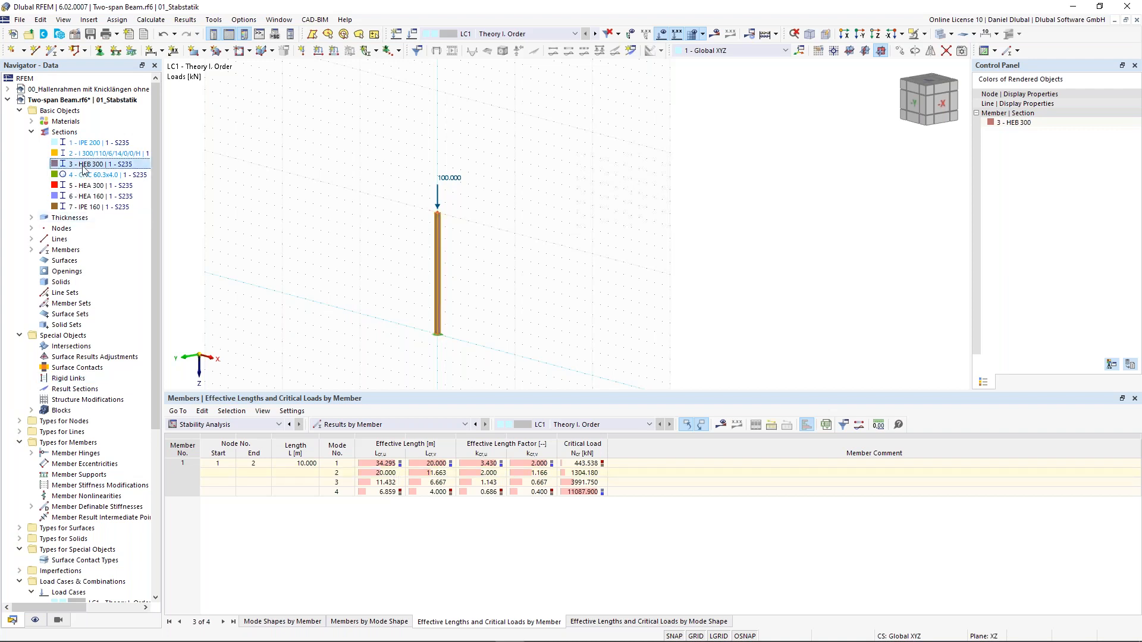
double_click(84, 165)
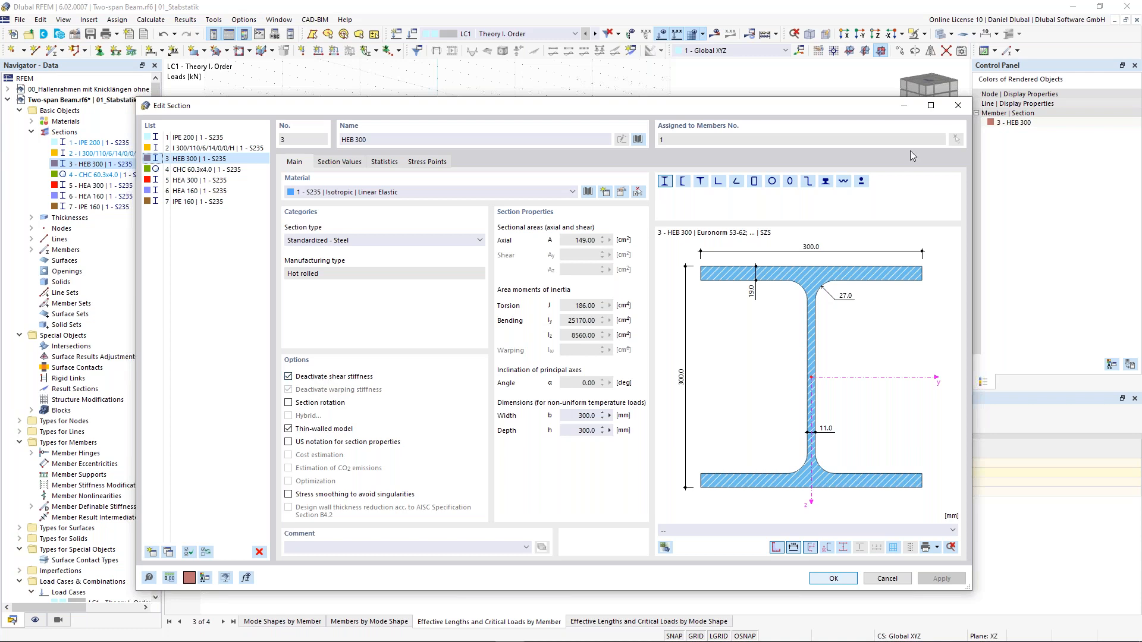
click(957, 105)
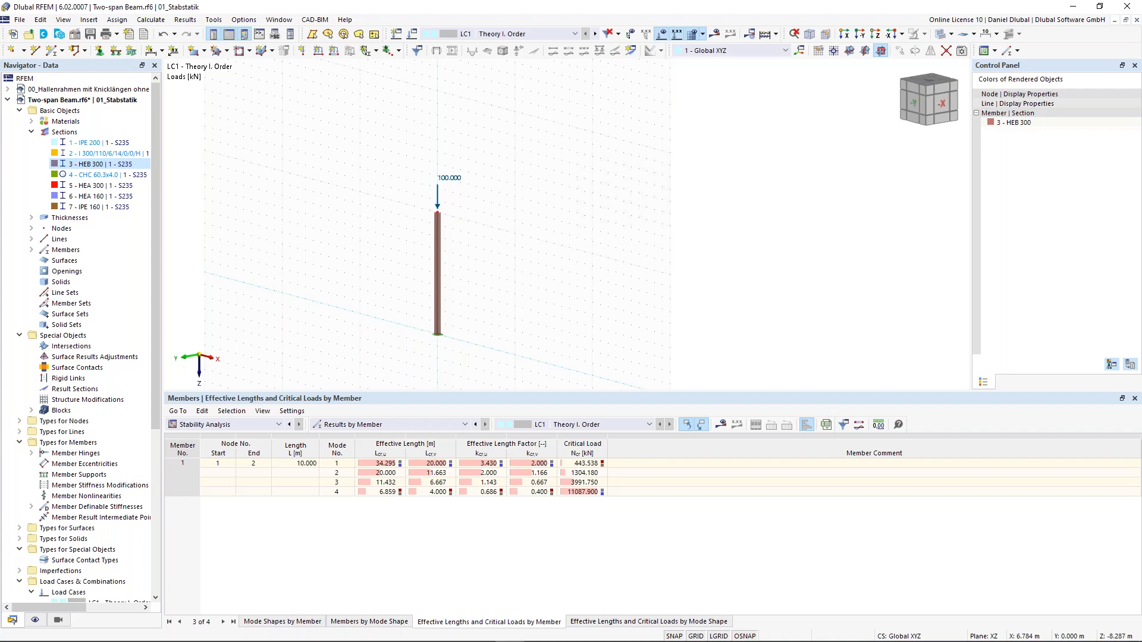
- Copy the loaded and supported HEB 300 column 10 m in the global X direction
ctrl+middle_drag(527, 244, 592, 203)
middle_drag(593, 203, 573, 158)
middle_drag(516, 291, 513, 283)
drag(515, 288, 543, 340)
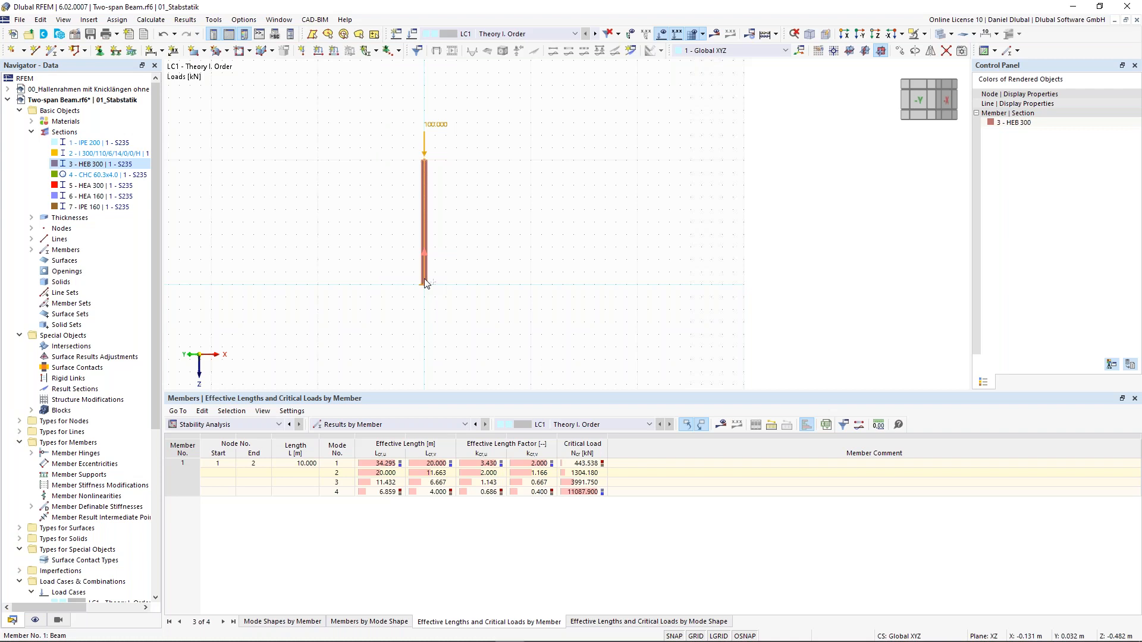
ctrl+drag(424, 278, 534, 290)
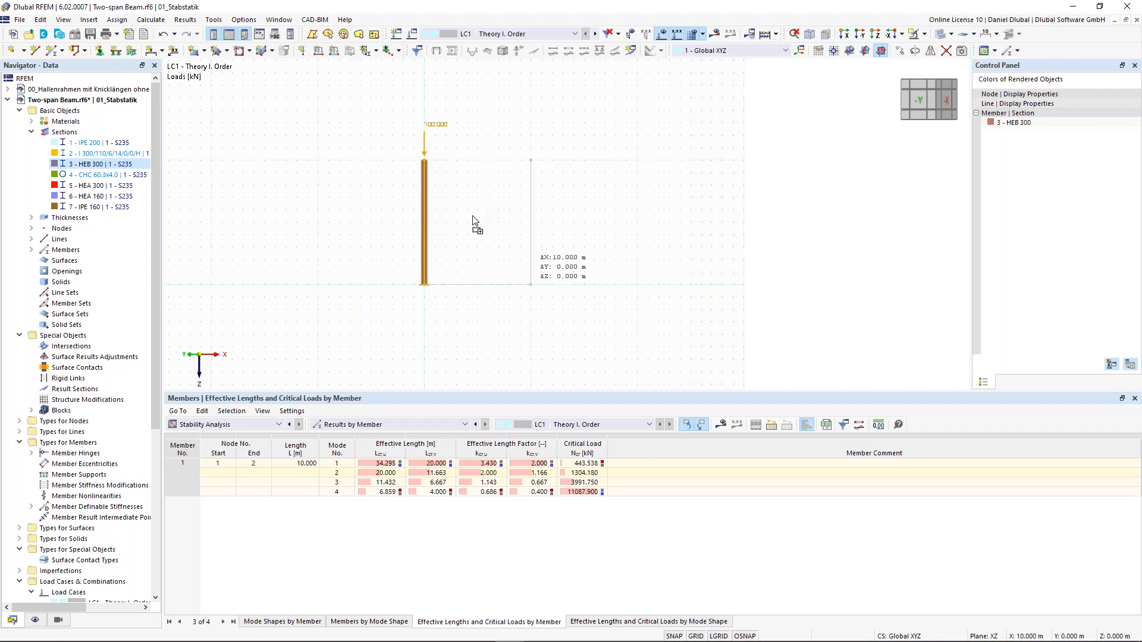
ctrl+middle_drag(473, 215, 458, 212)
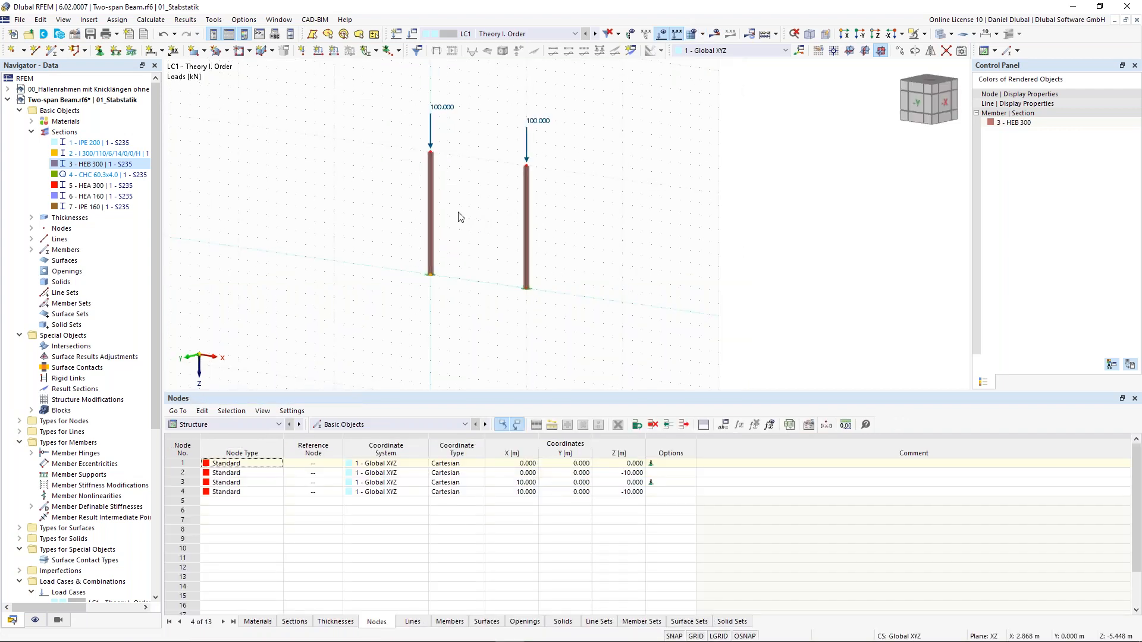
scroll(458, 212, up, 1)
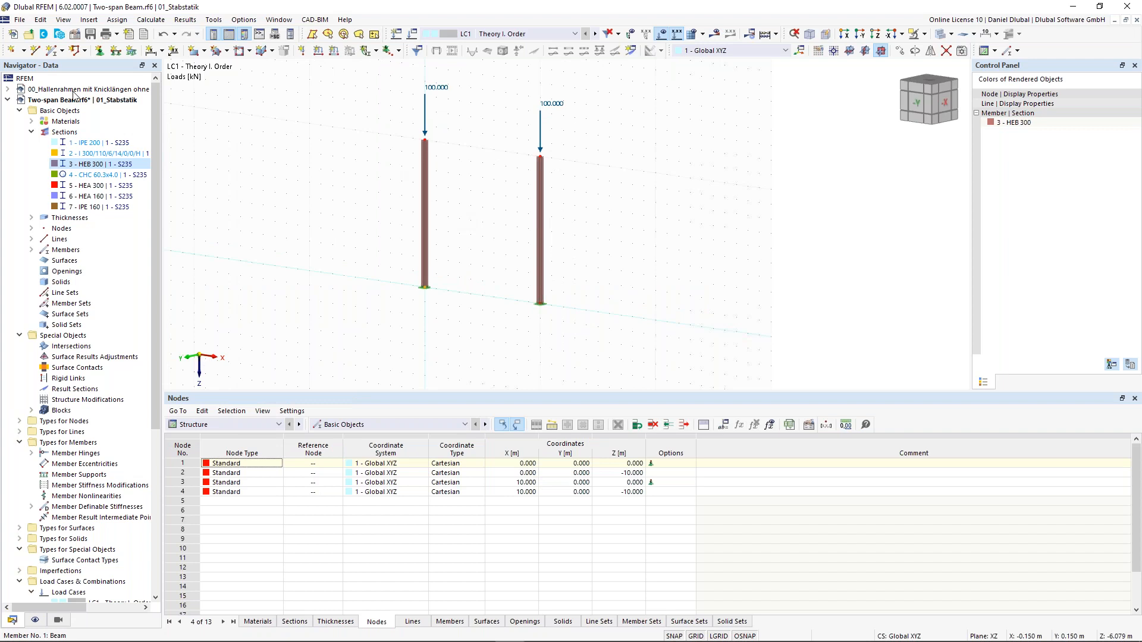
- Start a new single beam member and create the section IPE 300 | EN 10365:2017 | ArcelorMittal (2018) for it
click(56, 53)
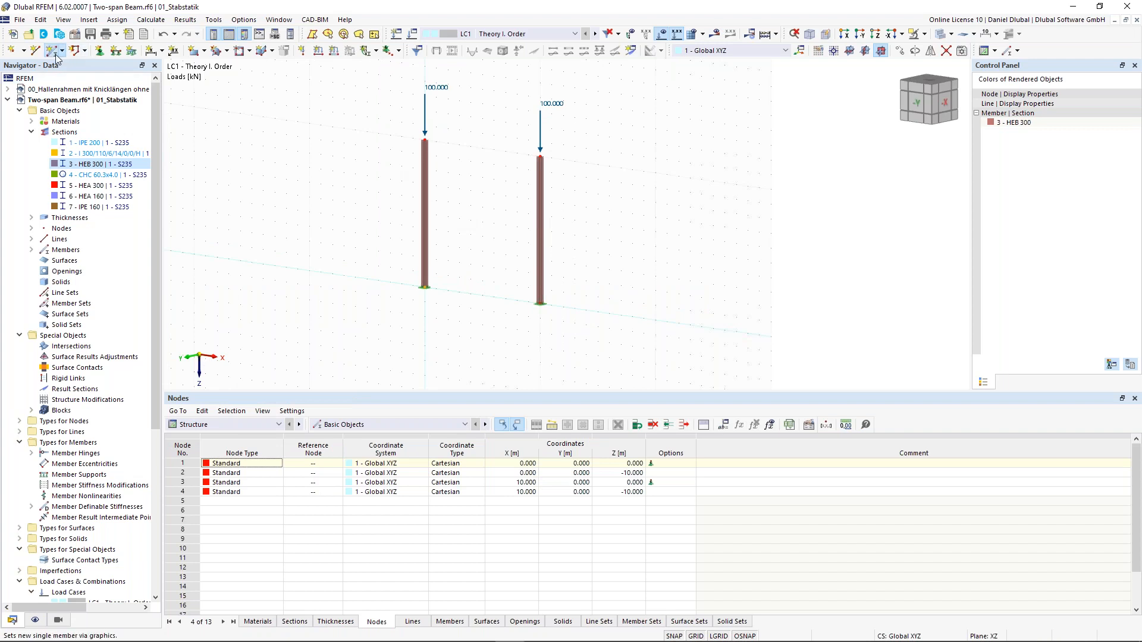
click(56, 53)
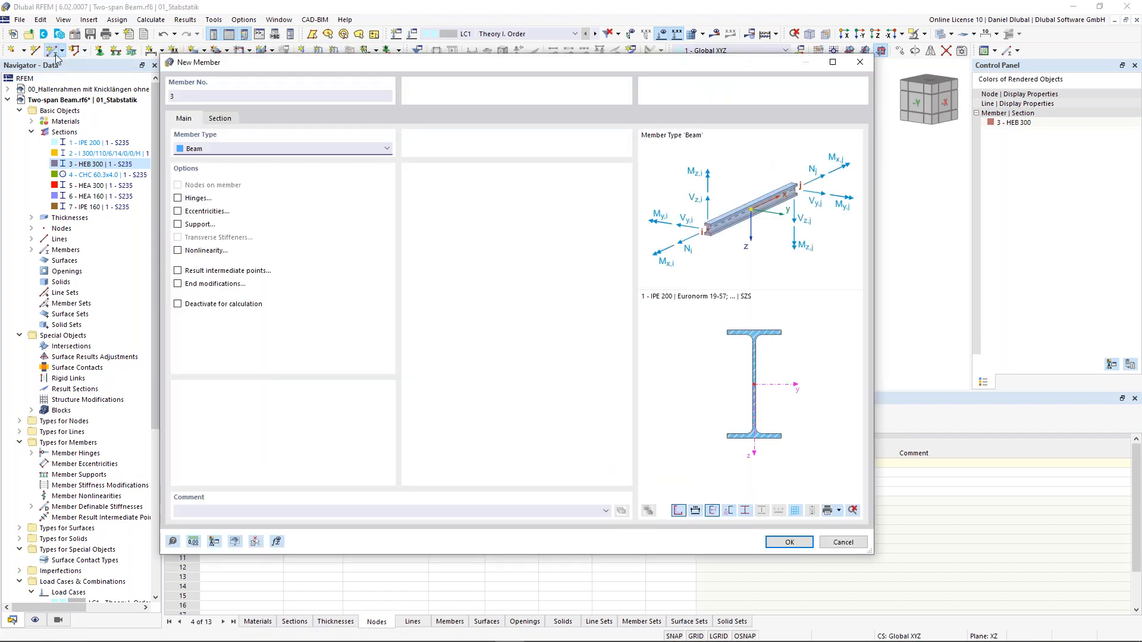
click(220, 120)
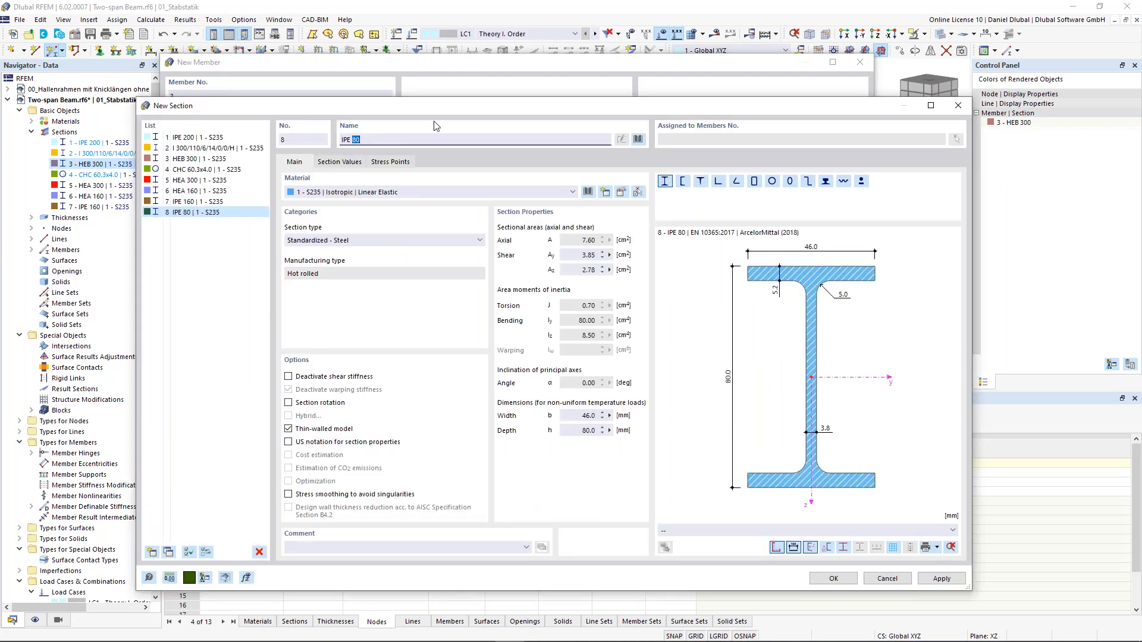
text(3)
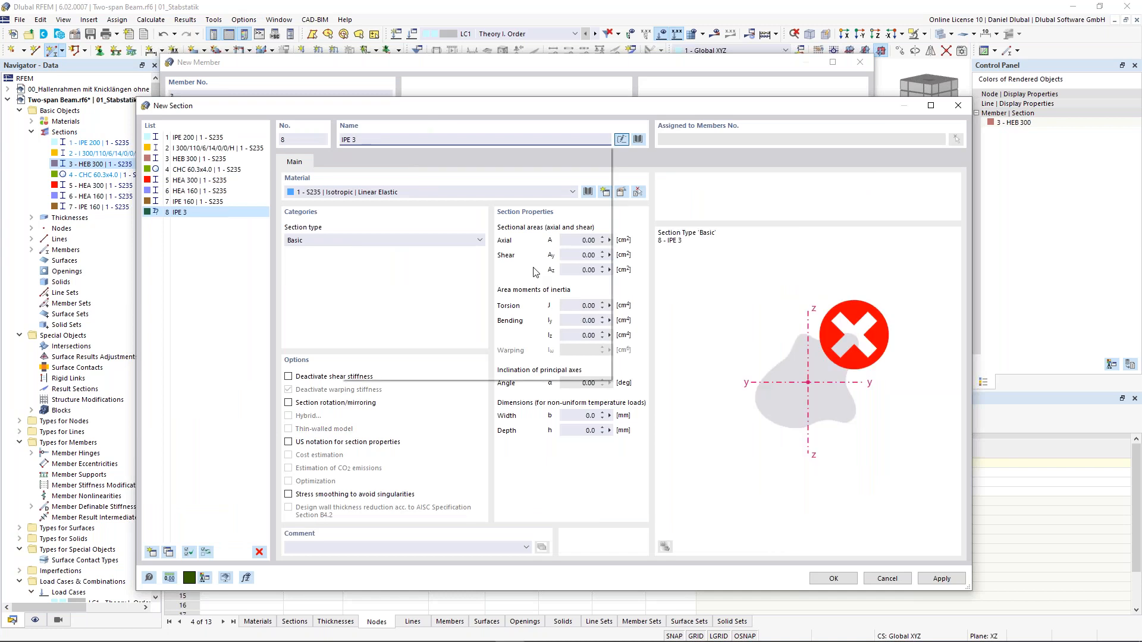
text(00)
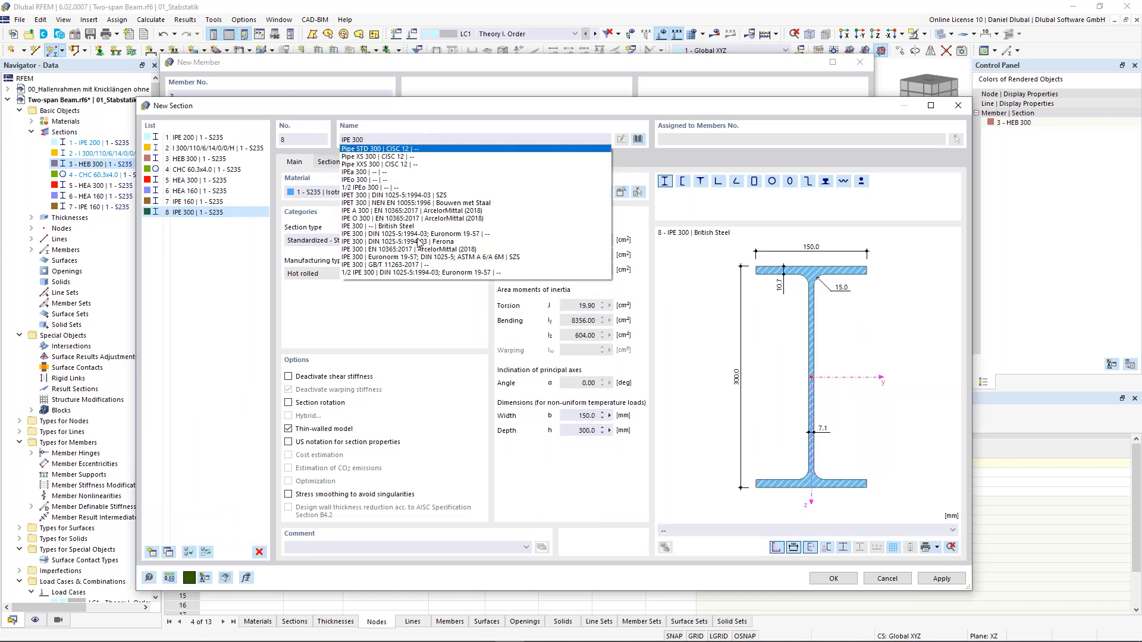
click(398, 249)
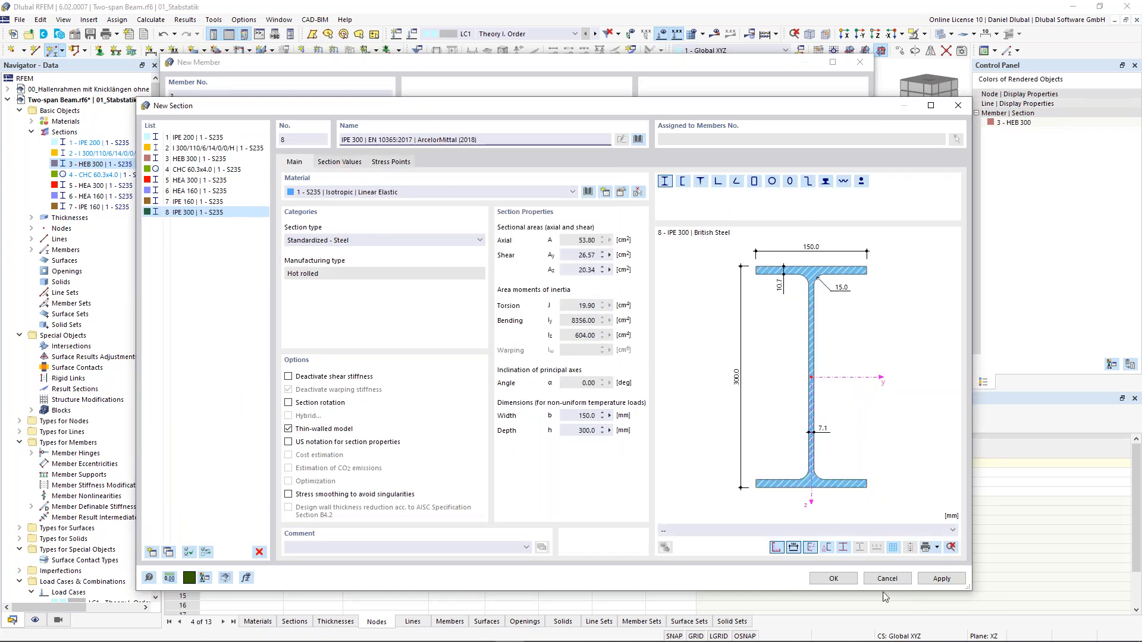
click(833, 579)
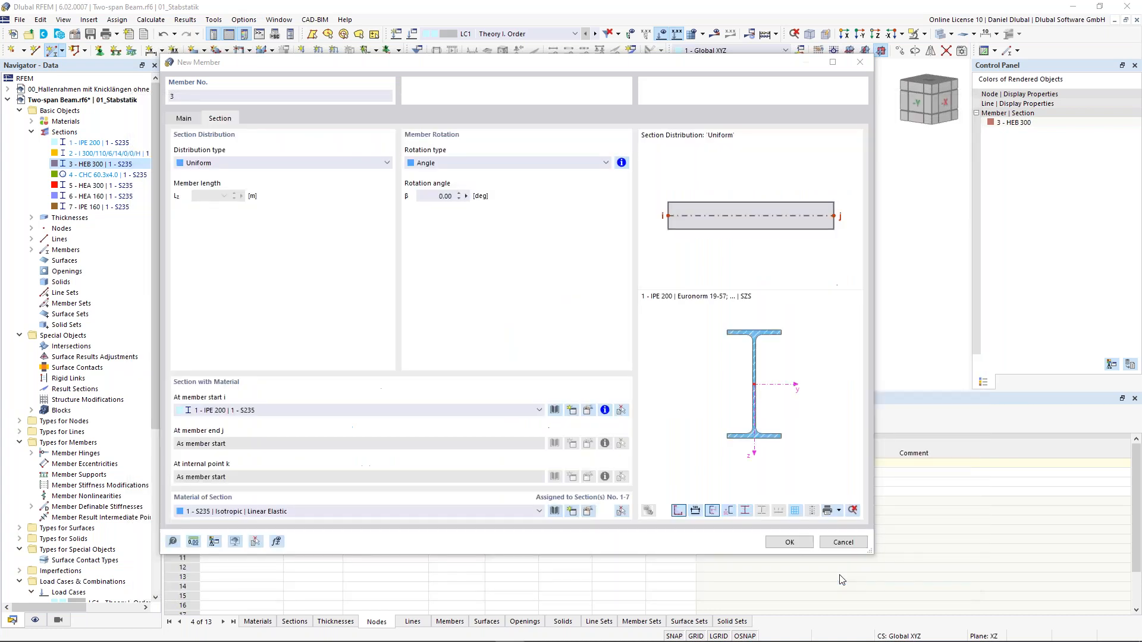
- Place the IPE 300 beam between the heads of the two columns
click(789, 543)
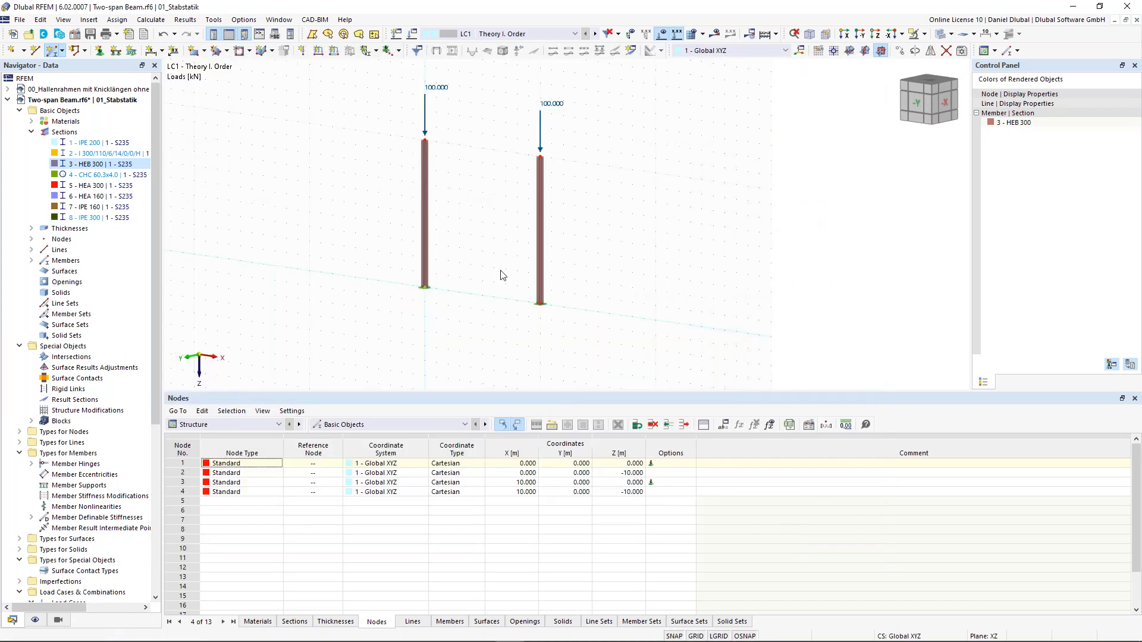
click(425, 140)
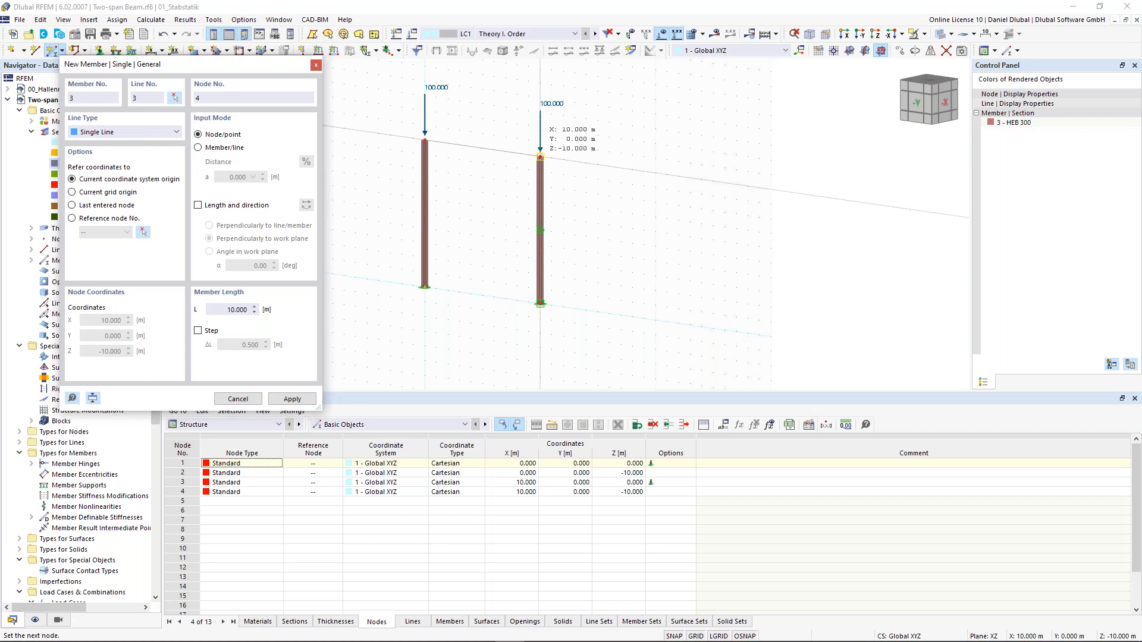
click(540, 156)
key(Escape)
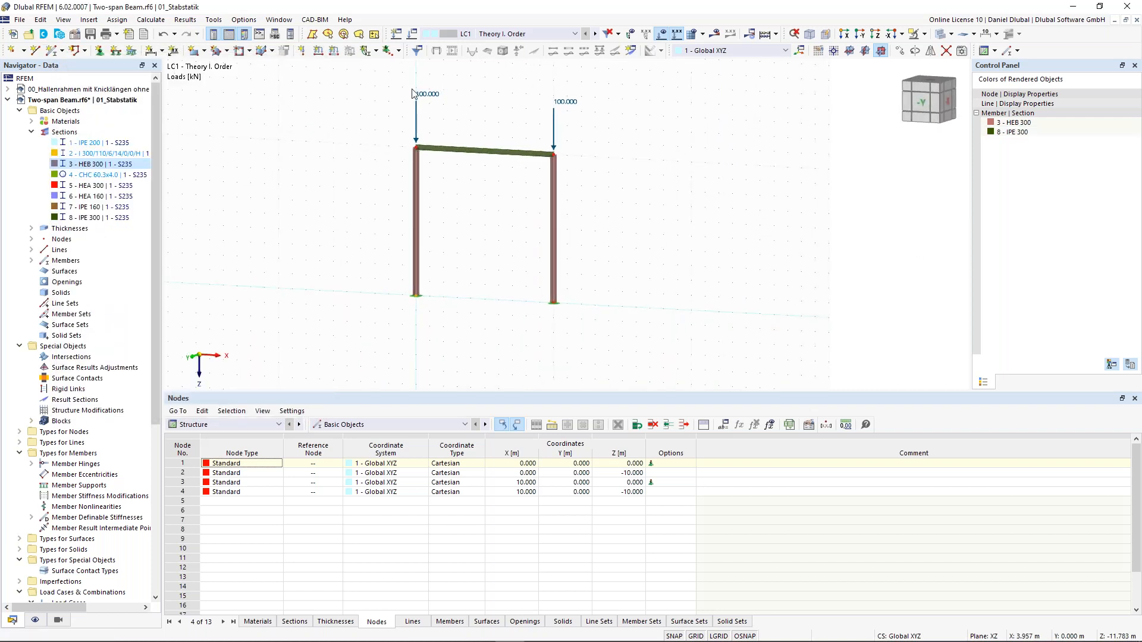
- Set the Z coordinate of both column head nodes to -6.000 m
drag(411, 89, 555, 158)
double_click(555, 157)
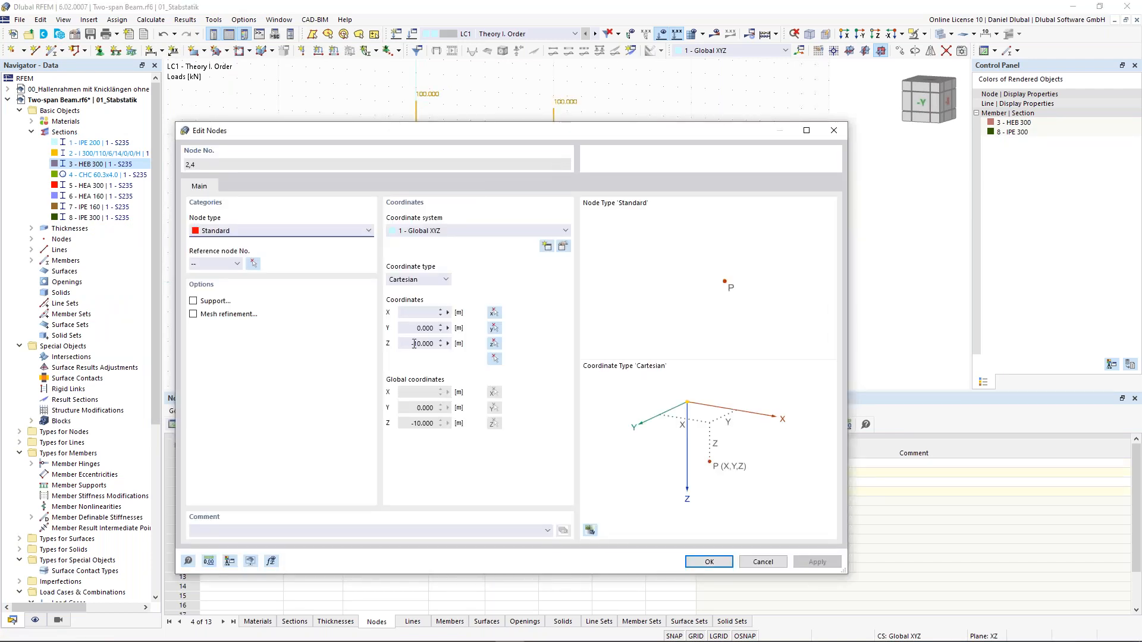
click(716, 566)
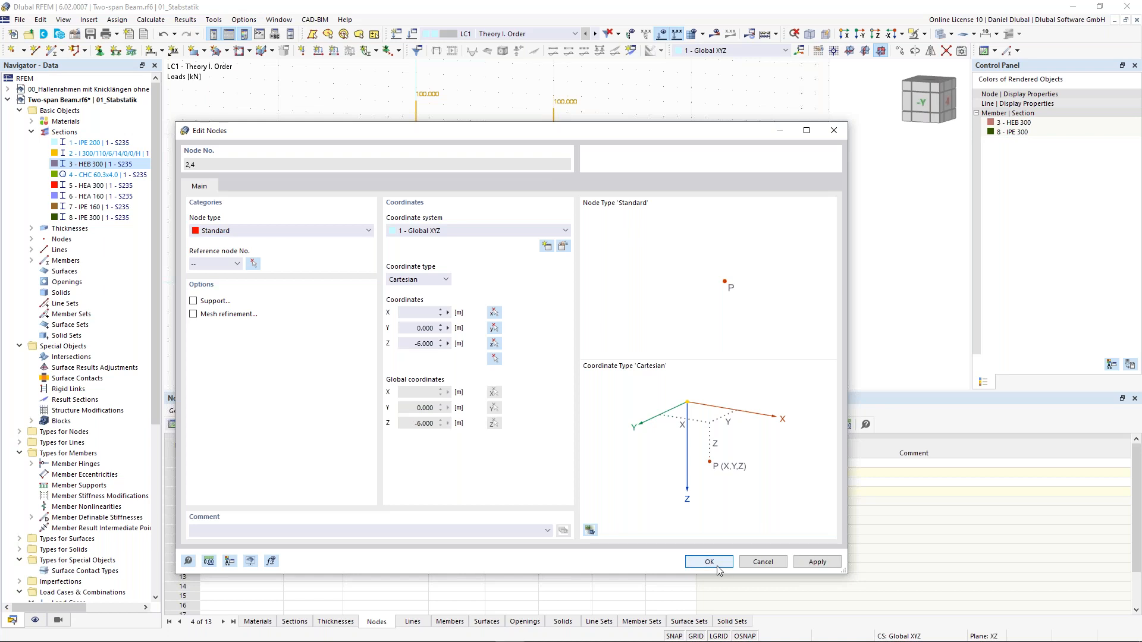
key(Escape)
scroll(375, 253, up, 1)
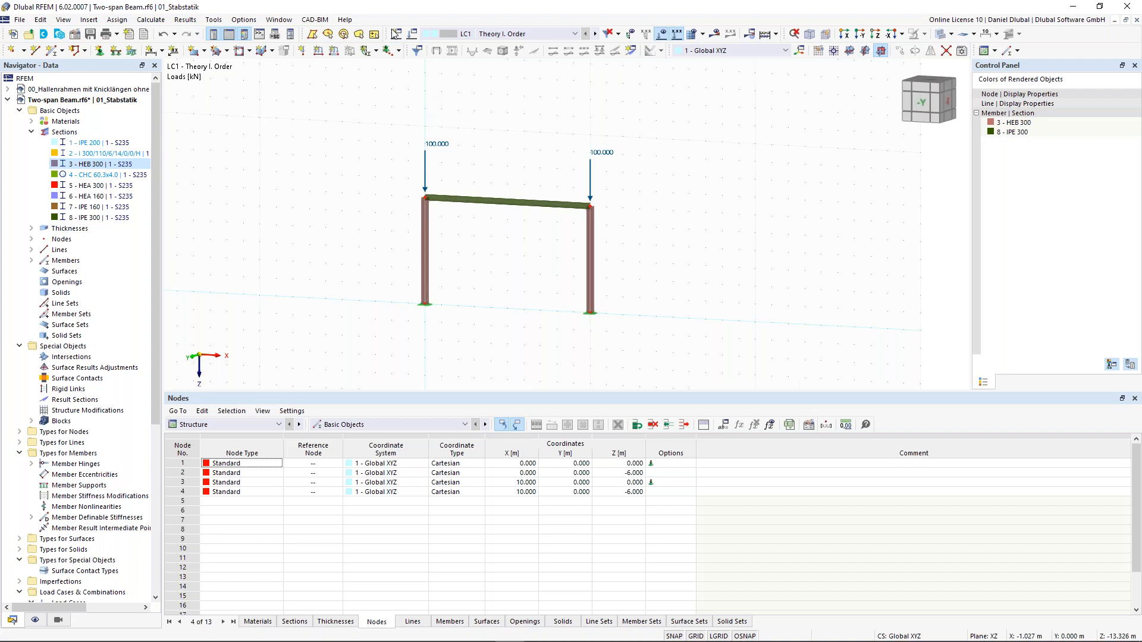
scroll(459, 204, up, 1)
middle_drag(503, 139, 519, 127)
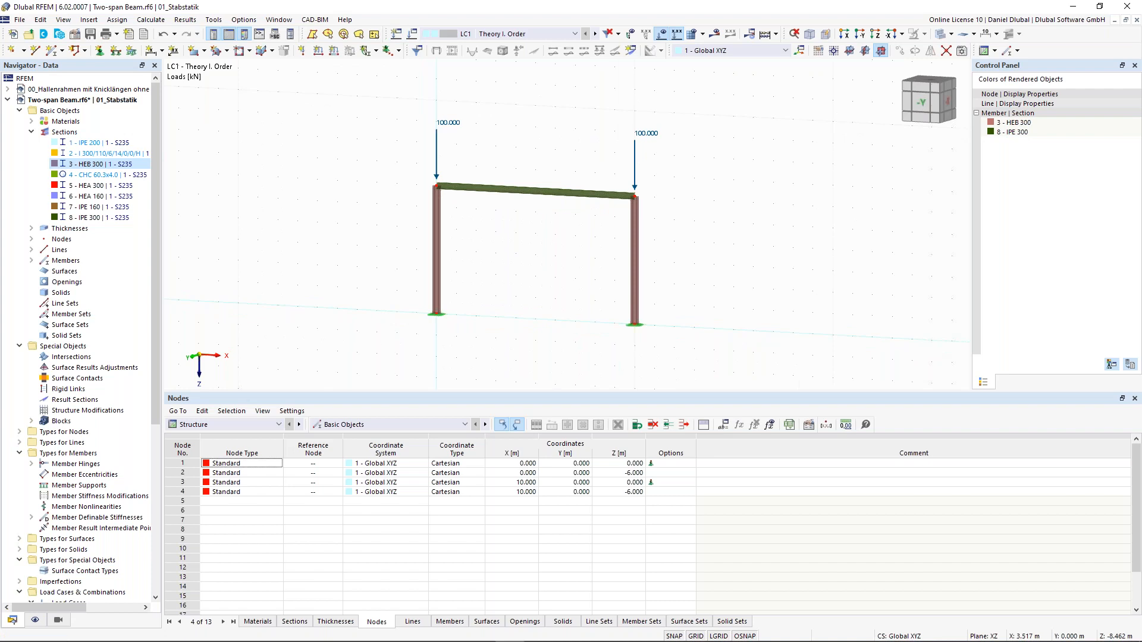
- Calculate load case LC1 of the frame with stability settings ST2, and view the first mode shape and the list of critical load factors
click(416, 48)
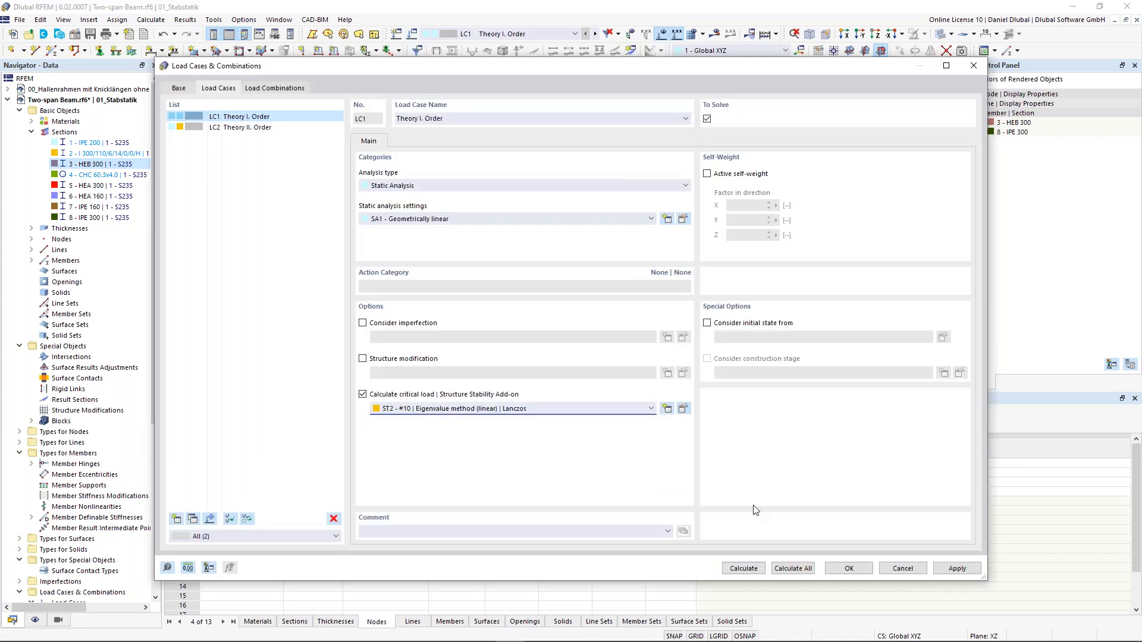
click(748, 570)
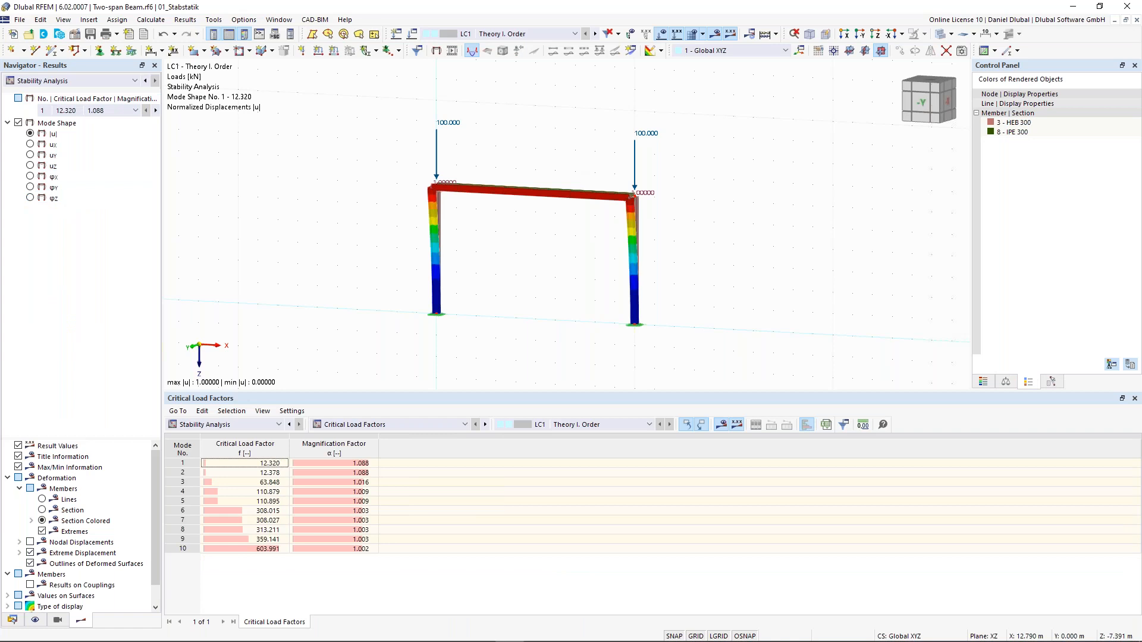
ctrl+middle_drag(690, 170, 640, 178)
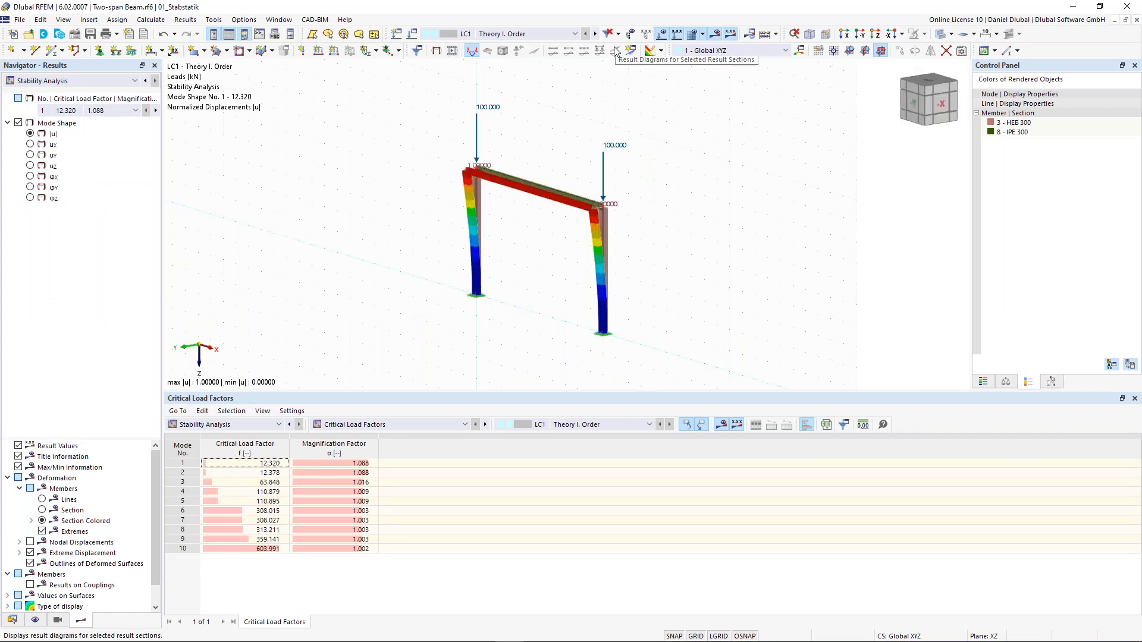
click(95, 110)
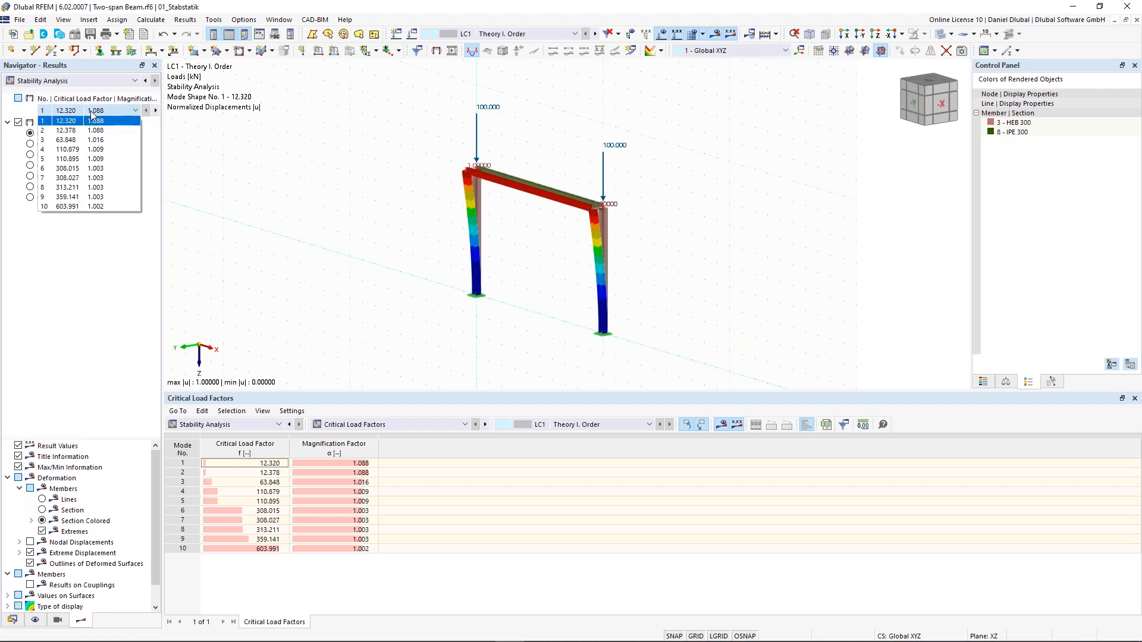
click(289, 172)
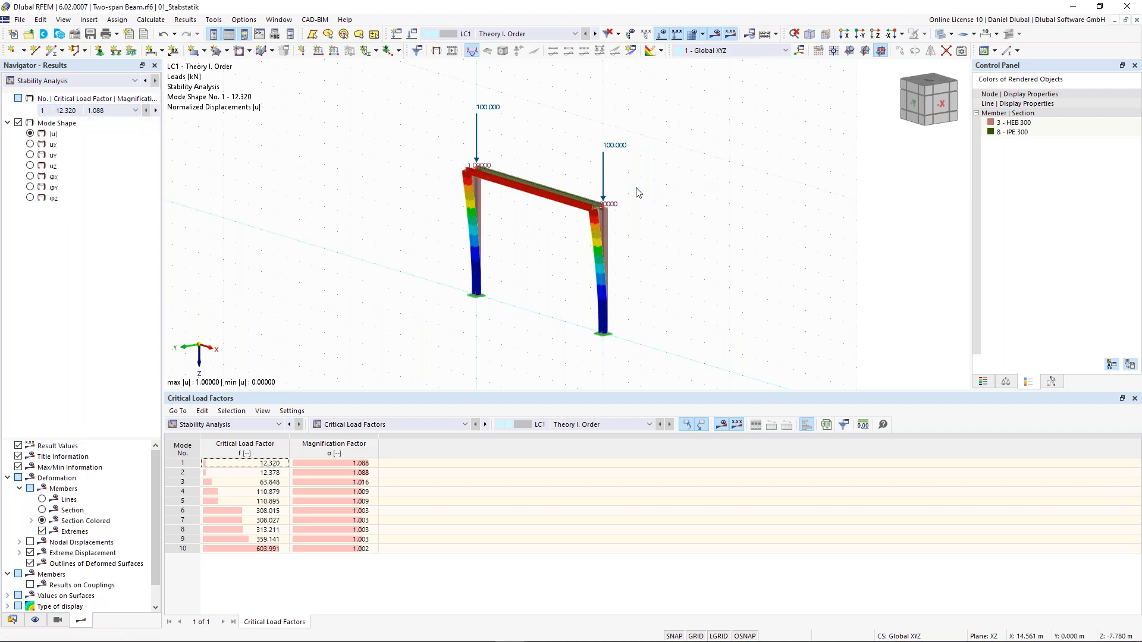
- Set the display factor for mode shapes to 1.08 and examine the frame's first buckling mode at the column heads
scroll(637, 195, up, 1)
ctrl+middle_drag(610, 196, 597, 204)
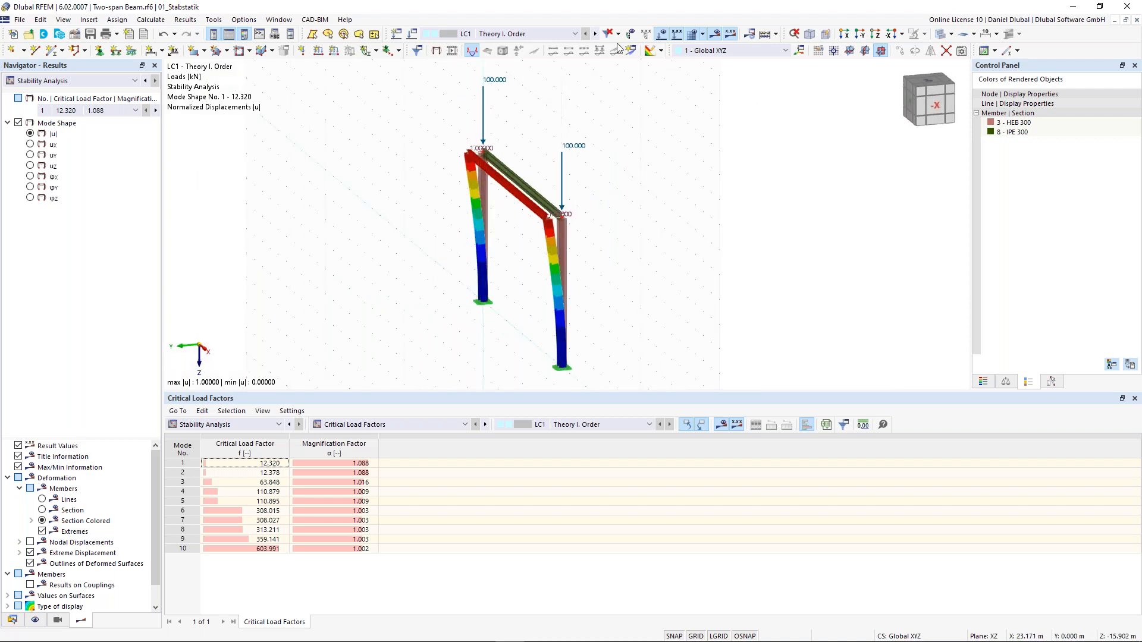
click(1006, 381)
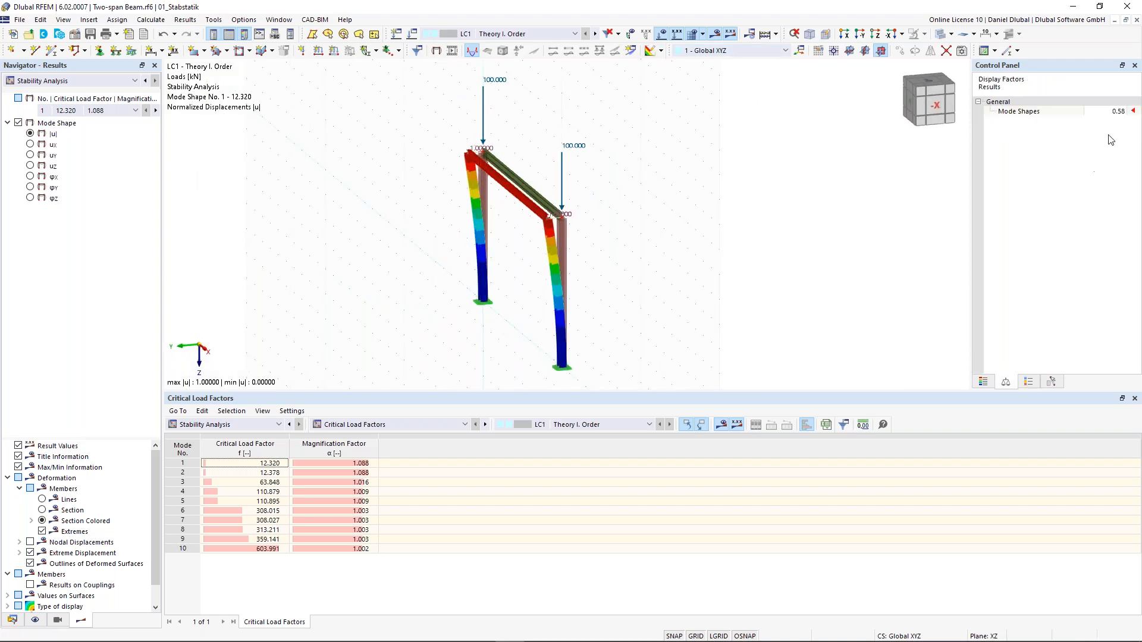
click(1110, 112)
click(1120, 109)
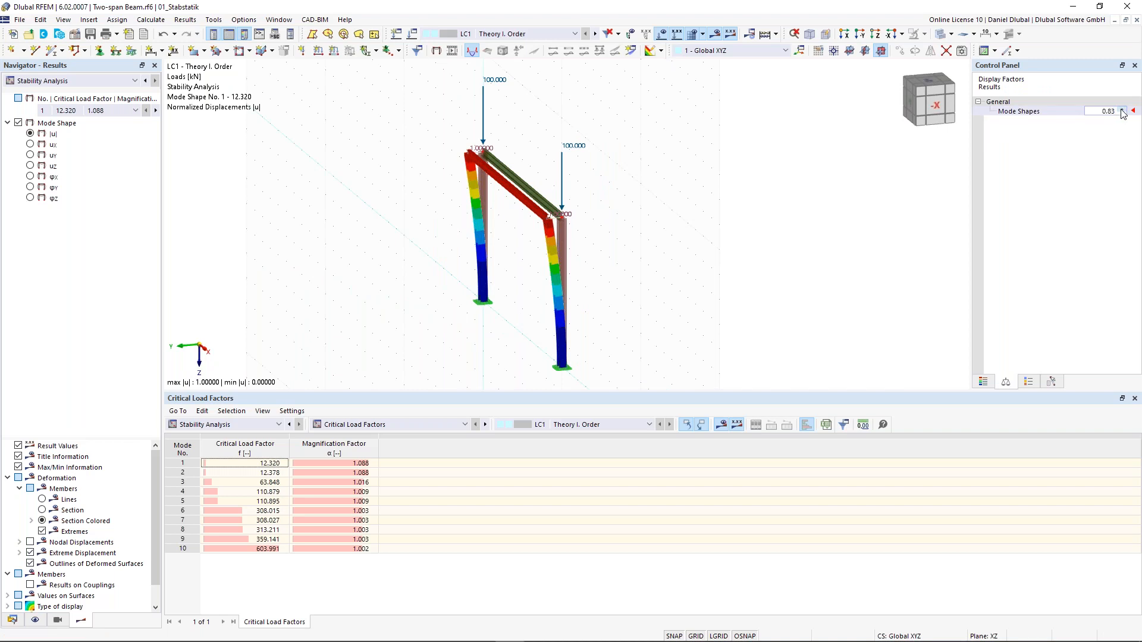
click(1121, 110)
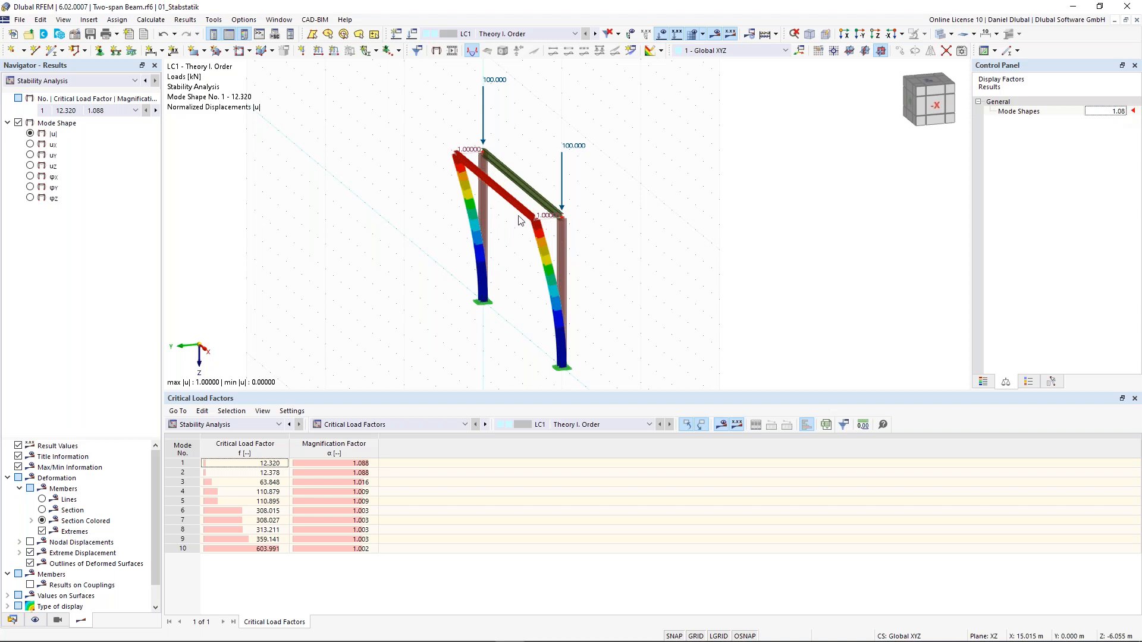
scroll(517, 216, up, 1)
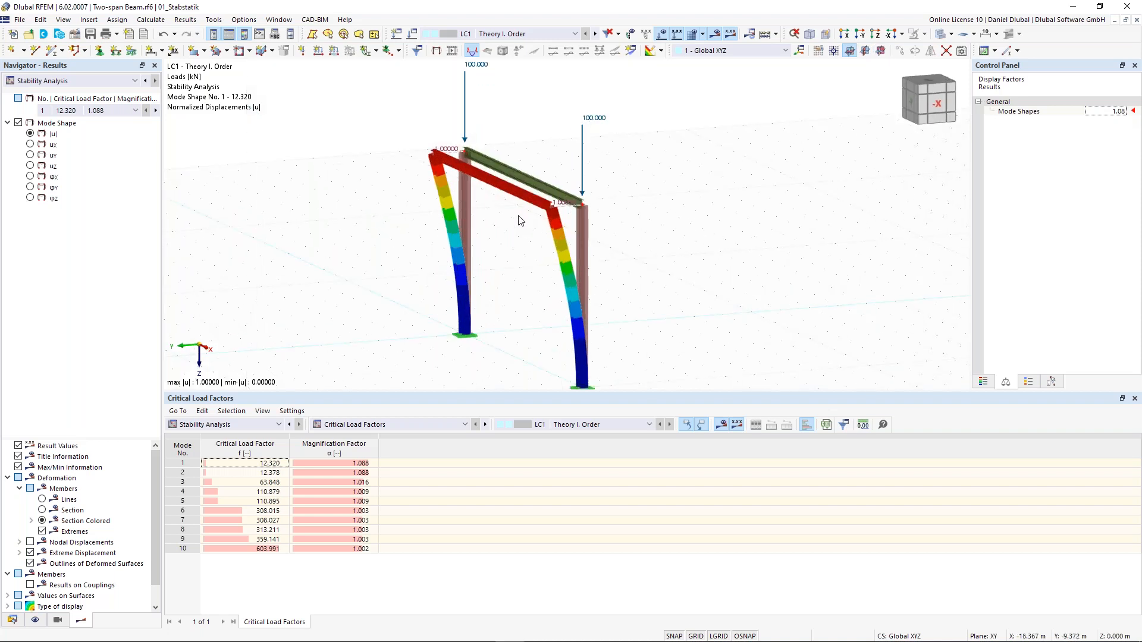
scroll(610, 239, up, 3)
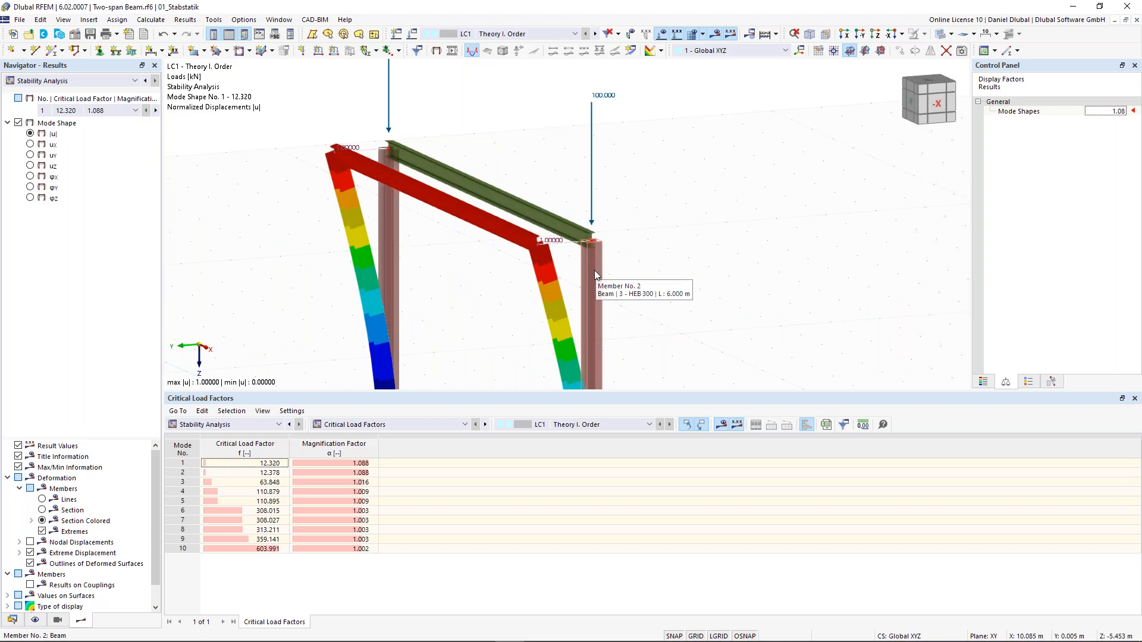
- Display the frame's second and third buckling mode shapes and examine the direction in which the columns and beam move
click(154, 113)
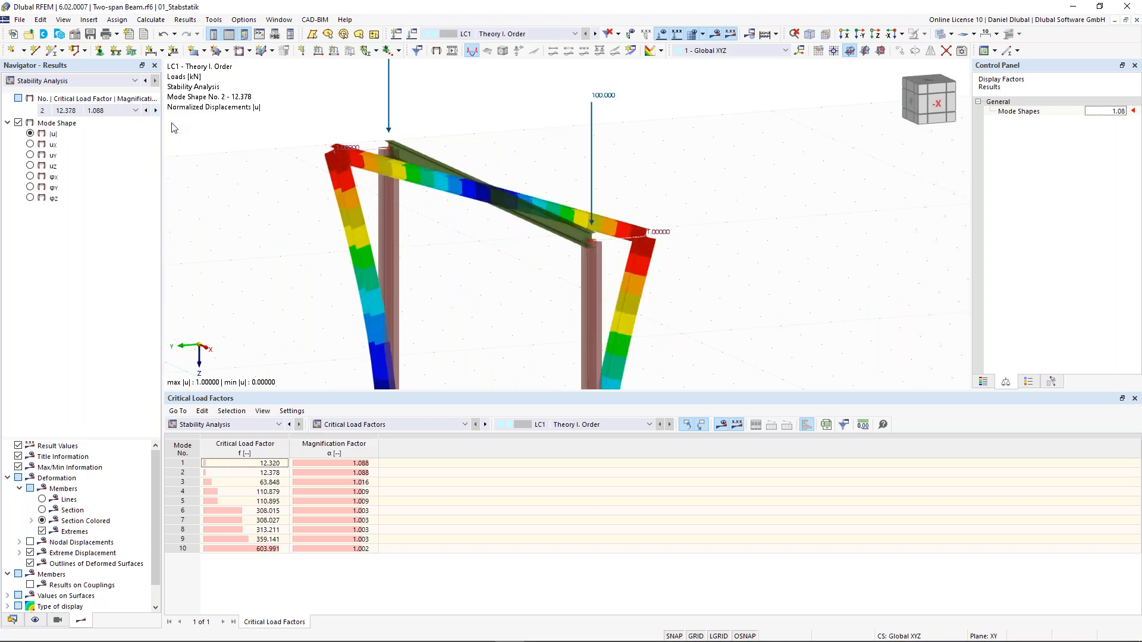
scroll(535, 122, down, 3)
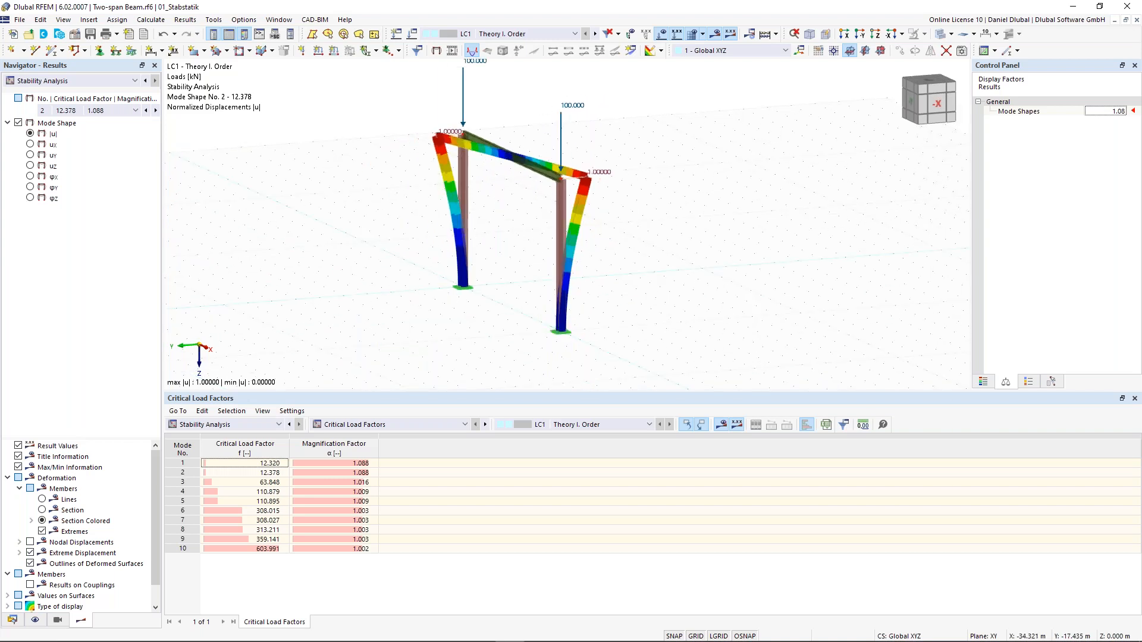
ctrl+middle_drag(580, 131, 660, 110)
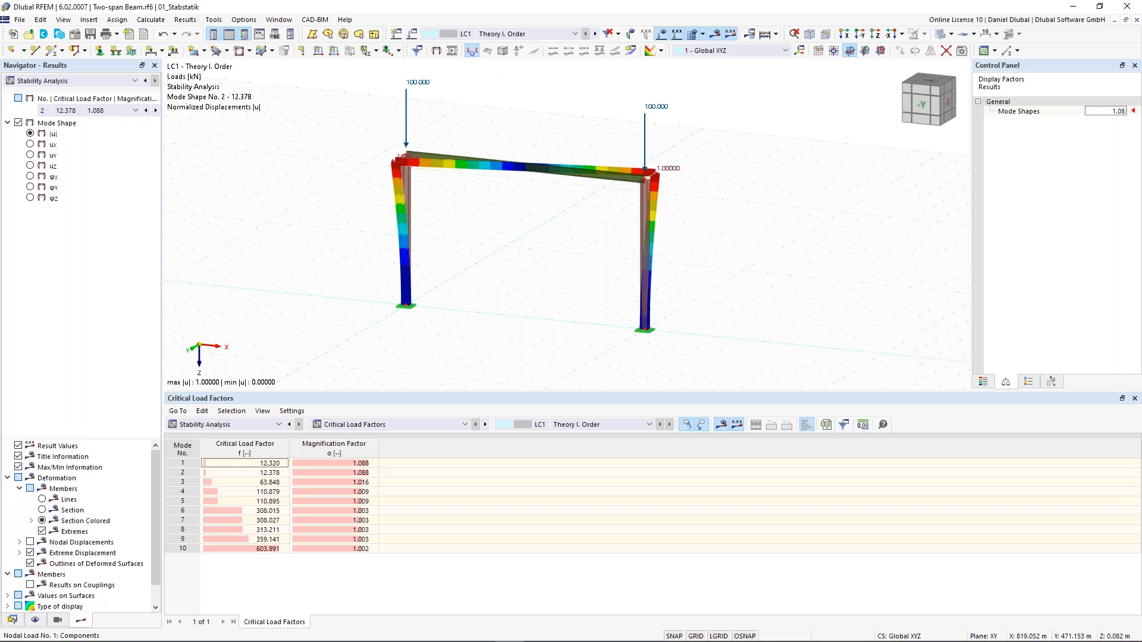
click(156, 110)
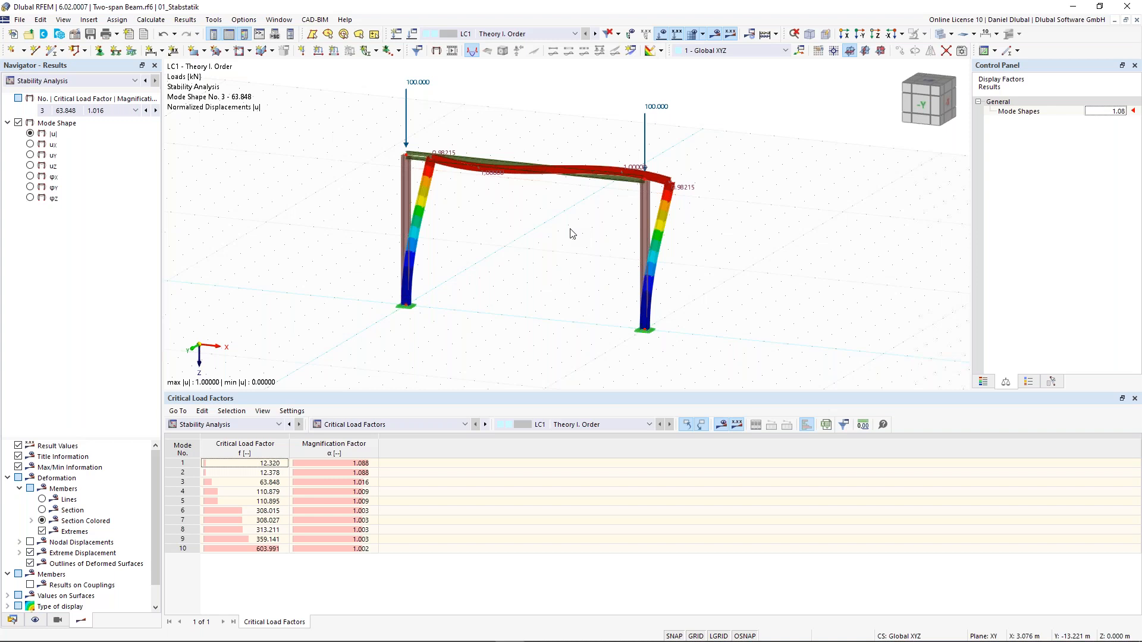
ctrl+middle_drag(553, 198, 581, 206)
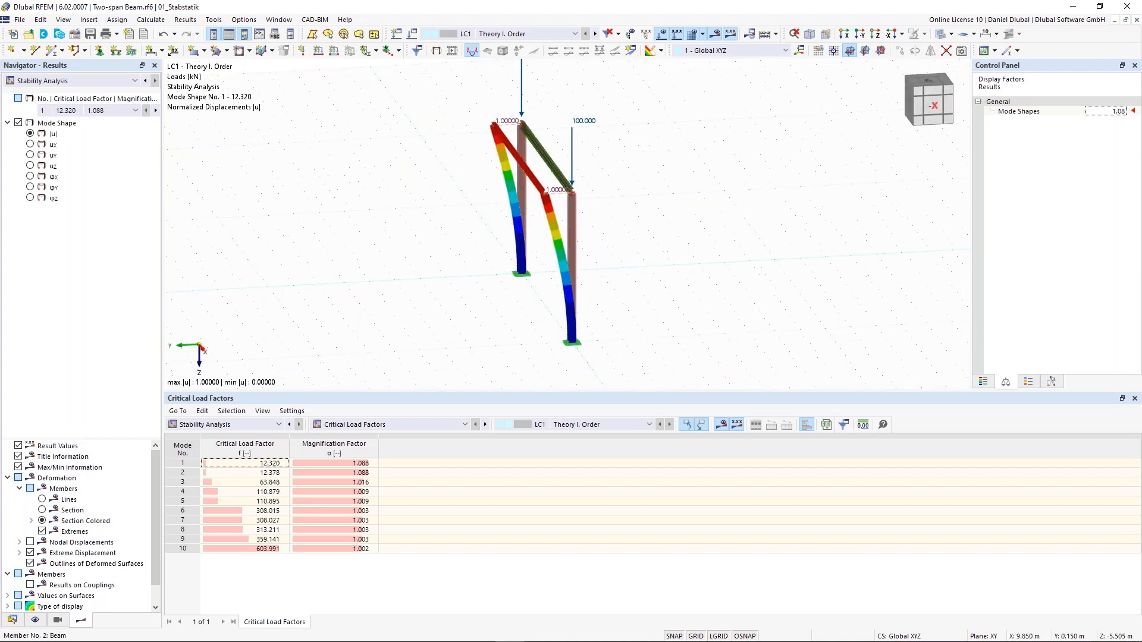
- Examine the frame's first buckling mode shape out of the frame plane
ctrl+middle_drag(629, 135, 642, 135)
scroll(642, 135, up, 1)
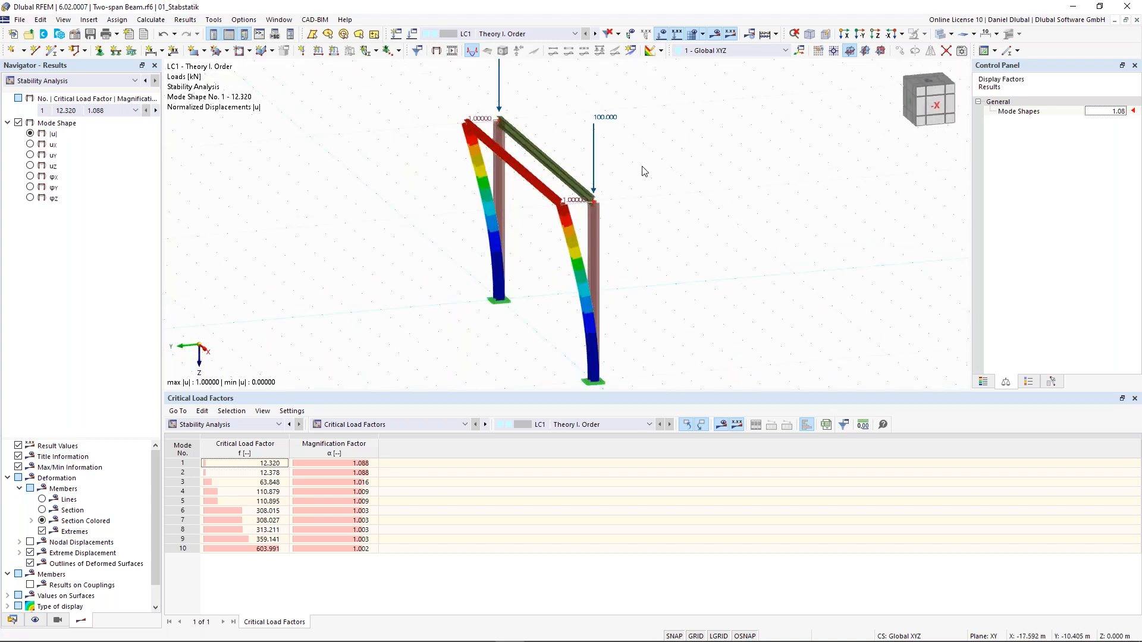
ctrl+middle_drag(683, 207, 715, 209)
scroll(558, 130, up, 1)
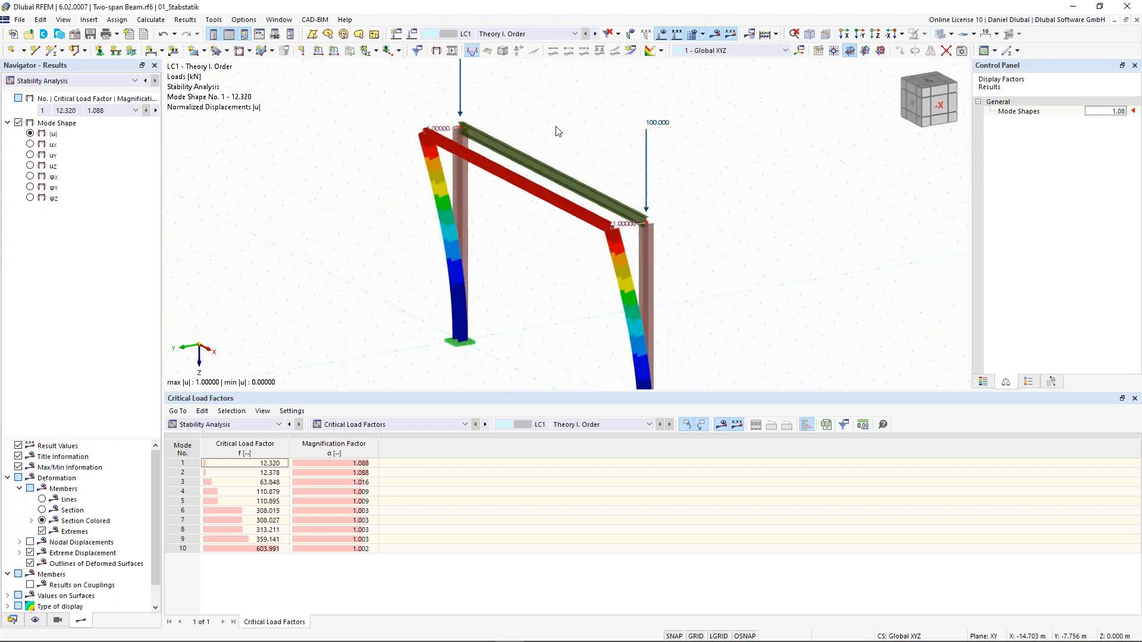
scroll(377, 237, down, 1)
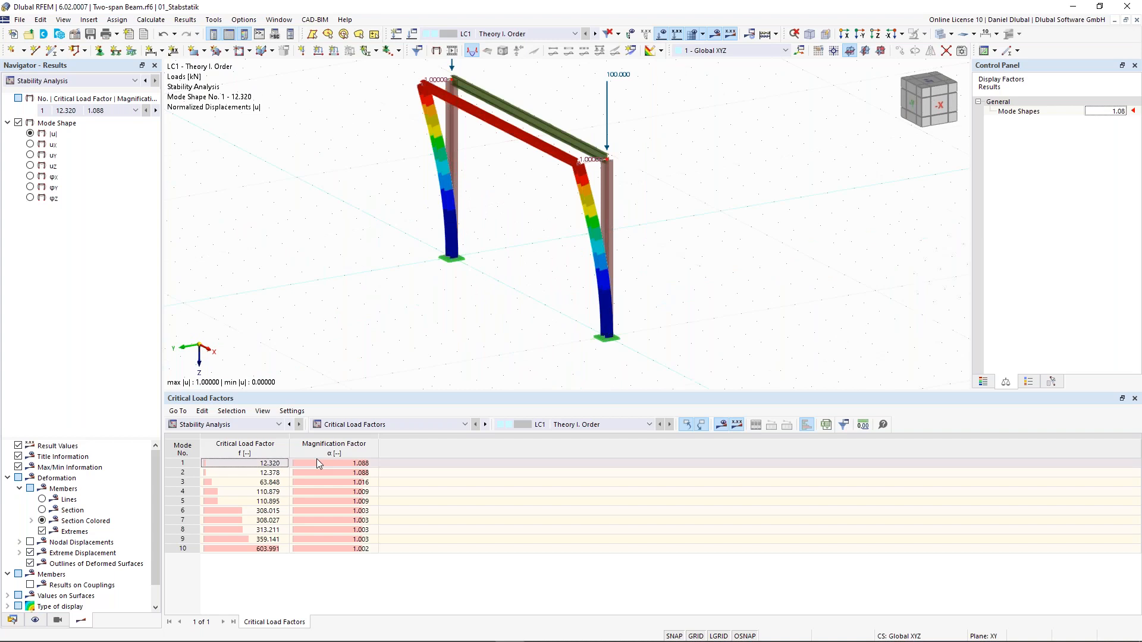
- List effective lengths and critical loads by member and check member 1's effective length factor kcr,v for mode 1
click(378, 425)
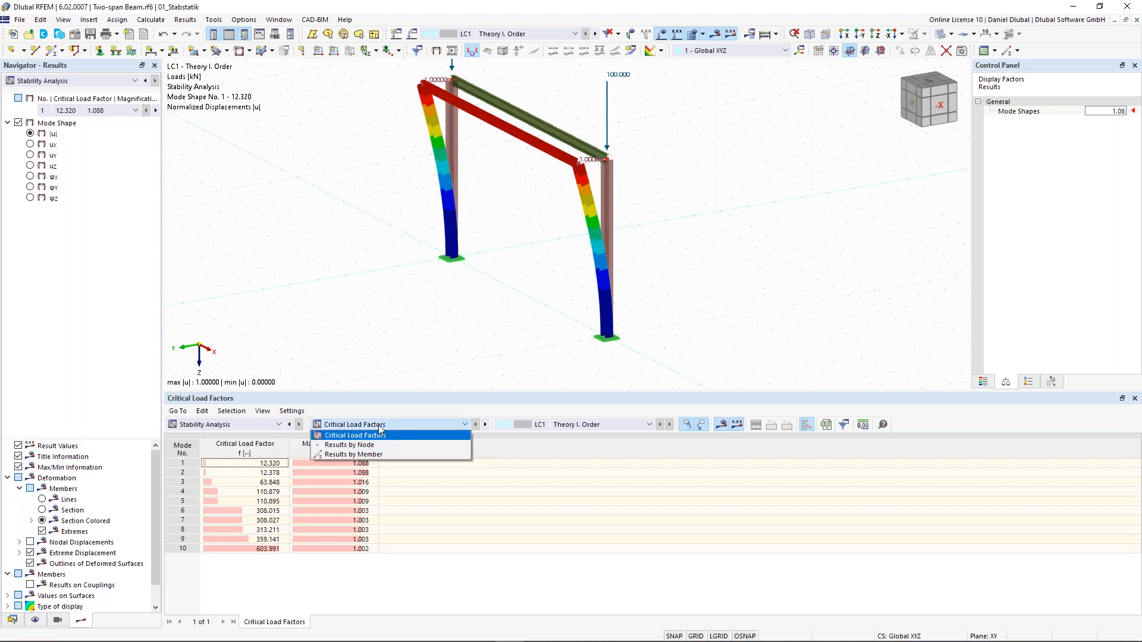
click(353, 455)
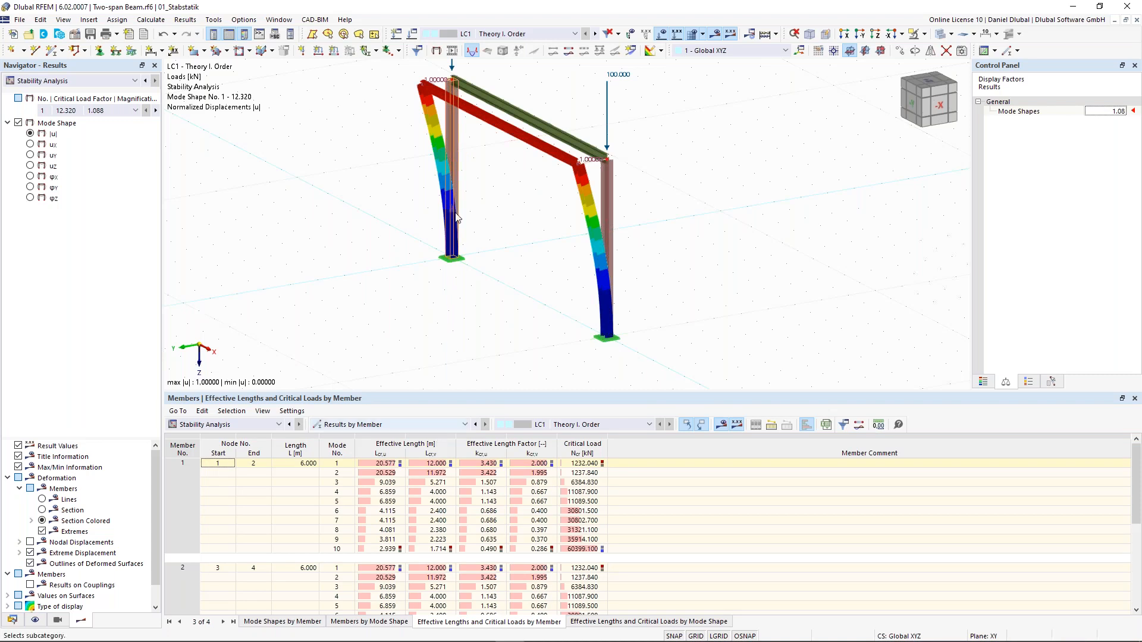
middle_drag(454, 218, 451, 245)
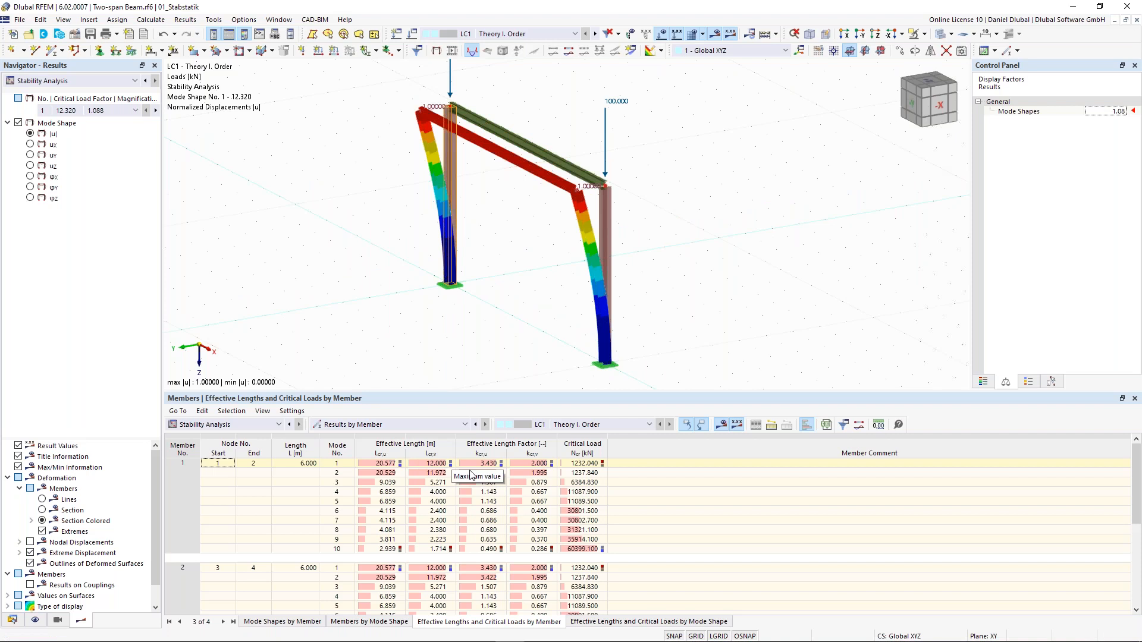
click(531, 464)
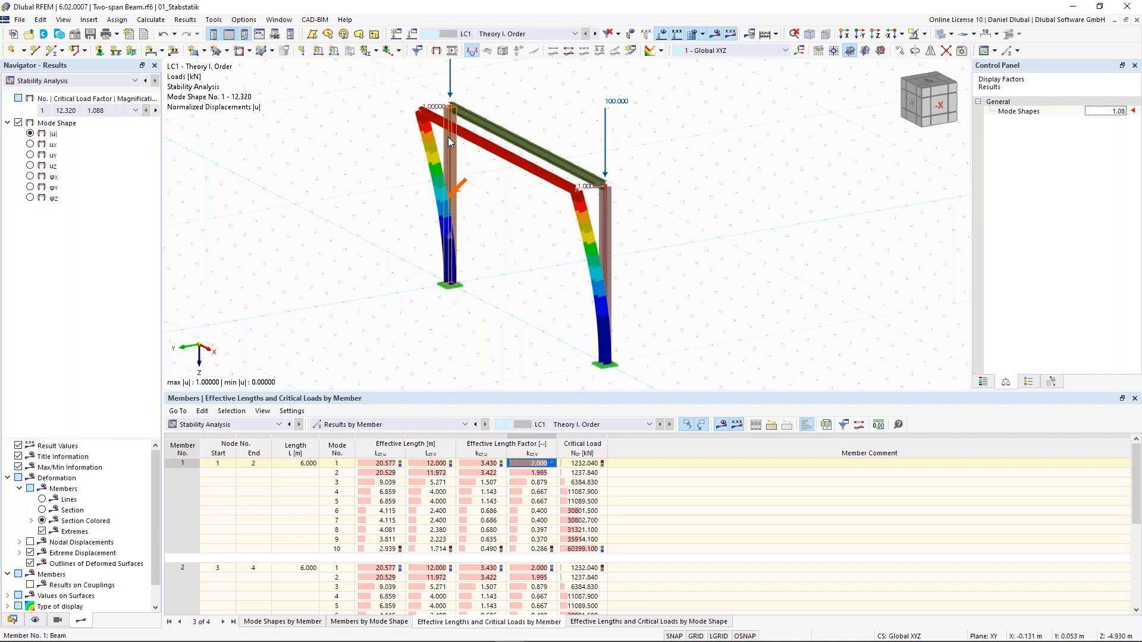
middle_drag(448, 137, 447, 153)
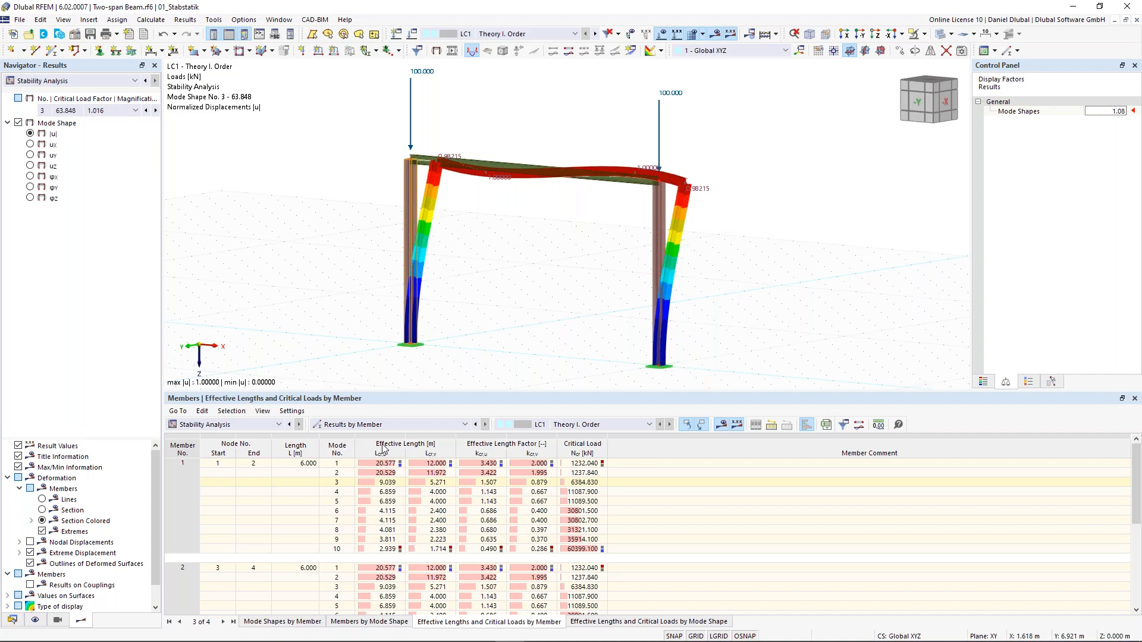
- Check member 1's effective length factor kcr,u and effective length Lcr,u for mode 3 against the displayed shape
click(476, 483)
scroll(400, 276, up, 1)
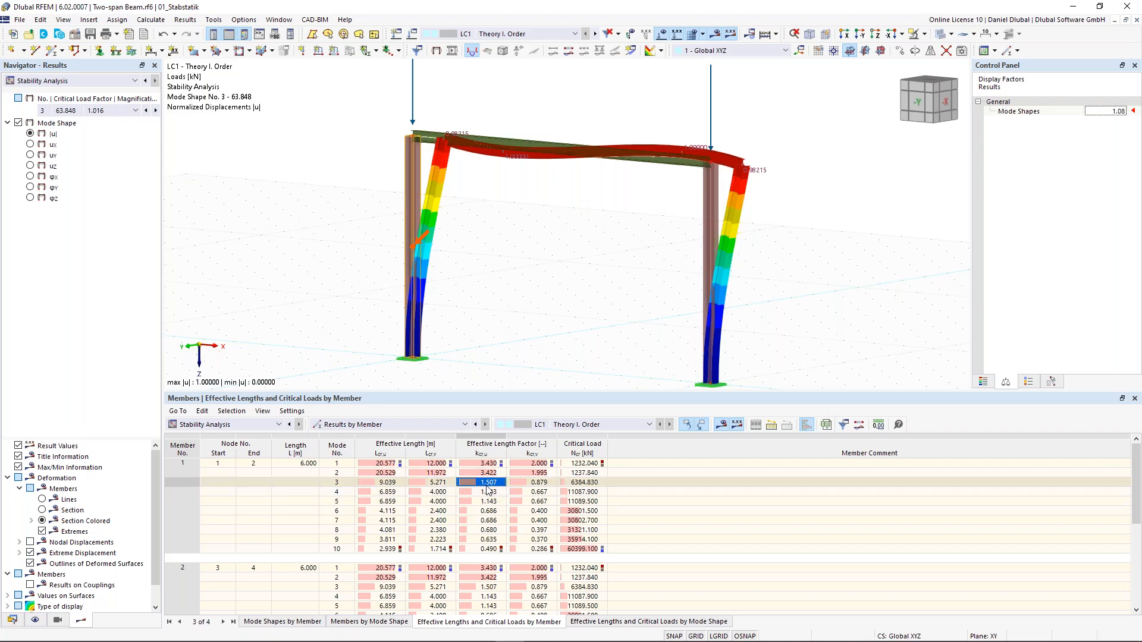
click(388, 486)
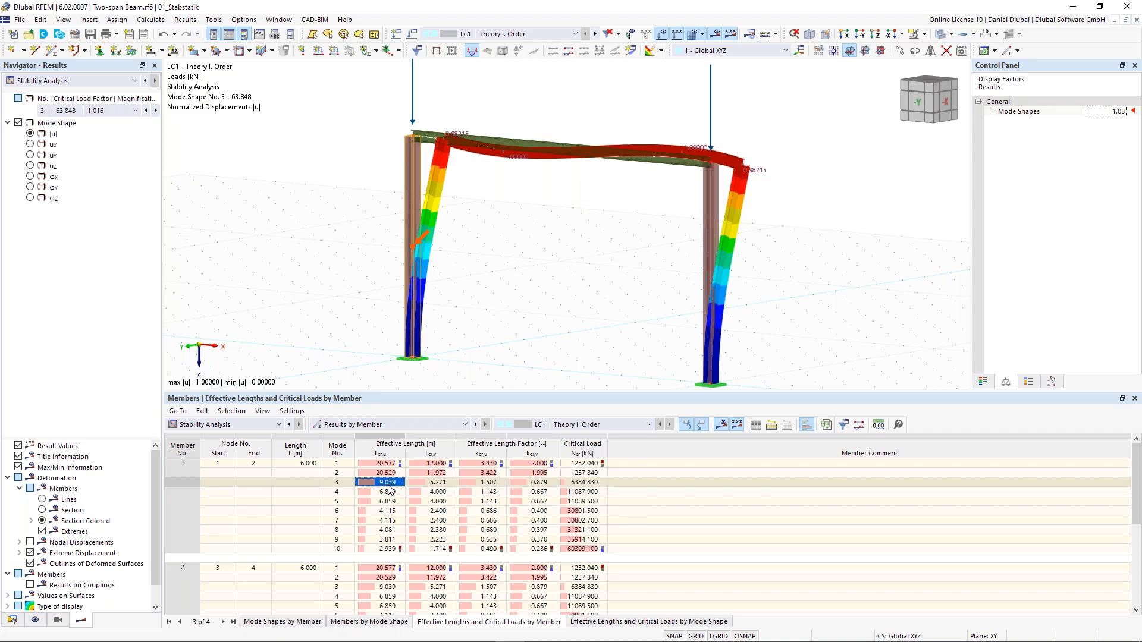
- Display the fourth mode shape and compare the column buckling with member 1's effective length factor kcr,v for that mode
click(109, 112)
click(98, 147)
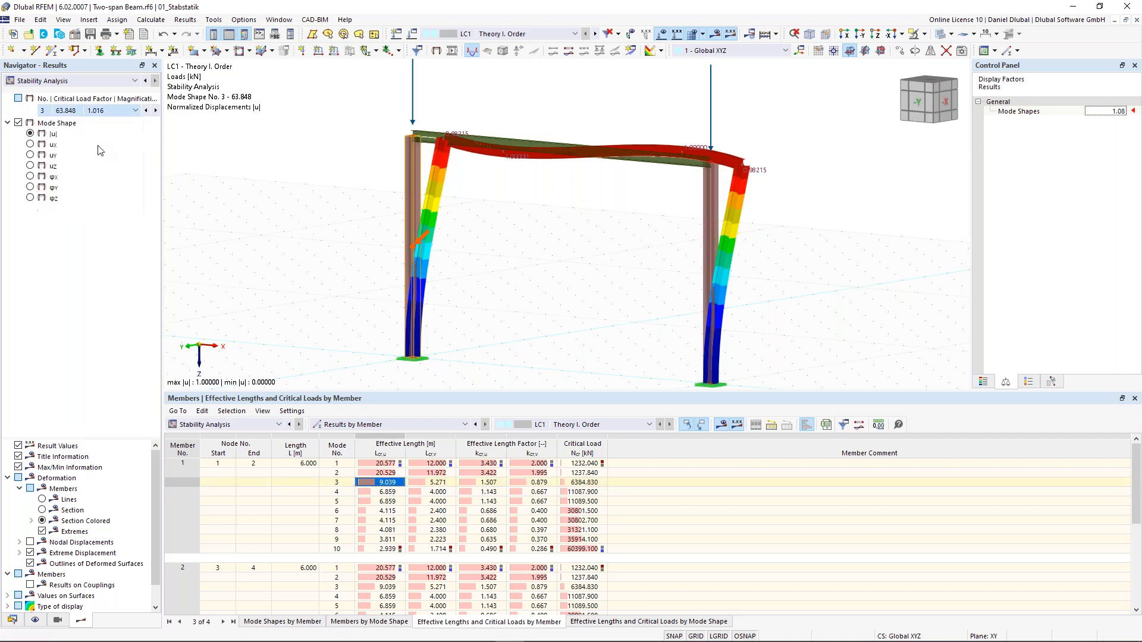
ctrl+middle_drag(454, 245, 305, 227)
middle_drag(285, 186, 270, 146)
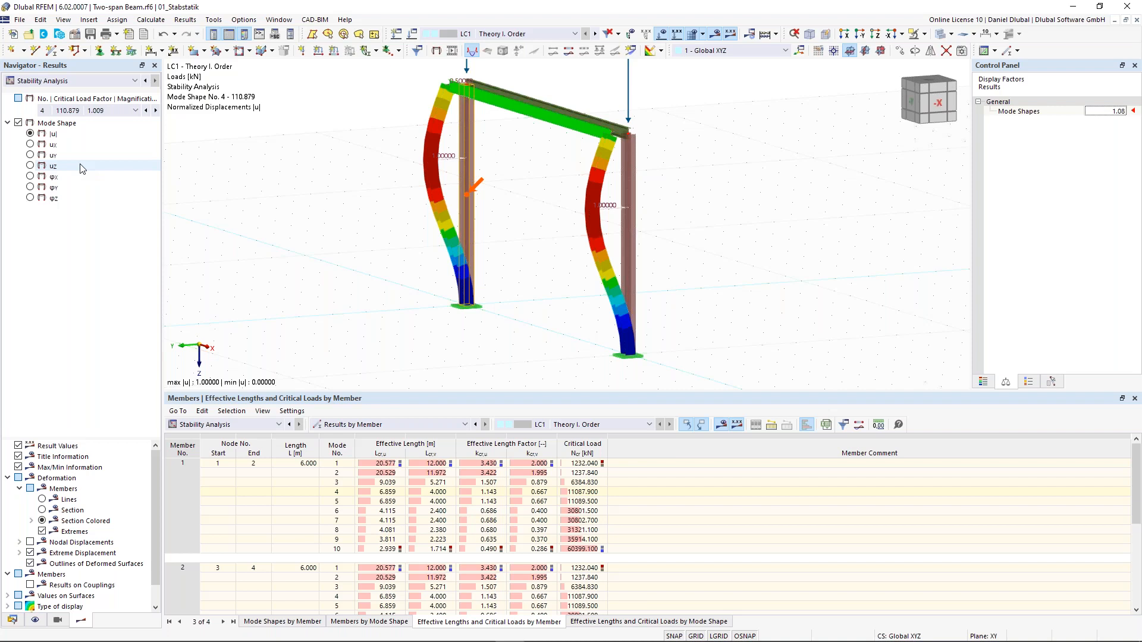
click(531, 492)
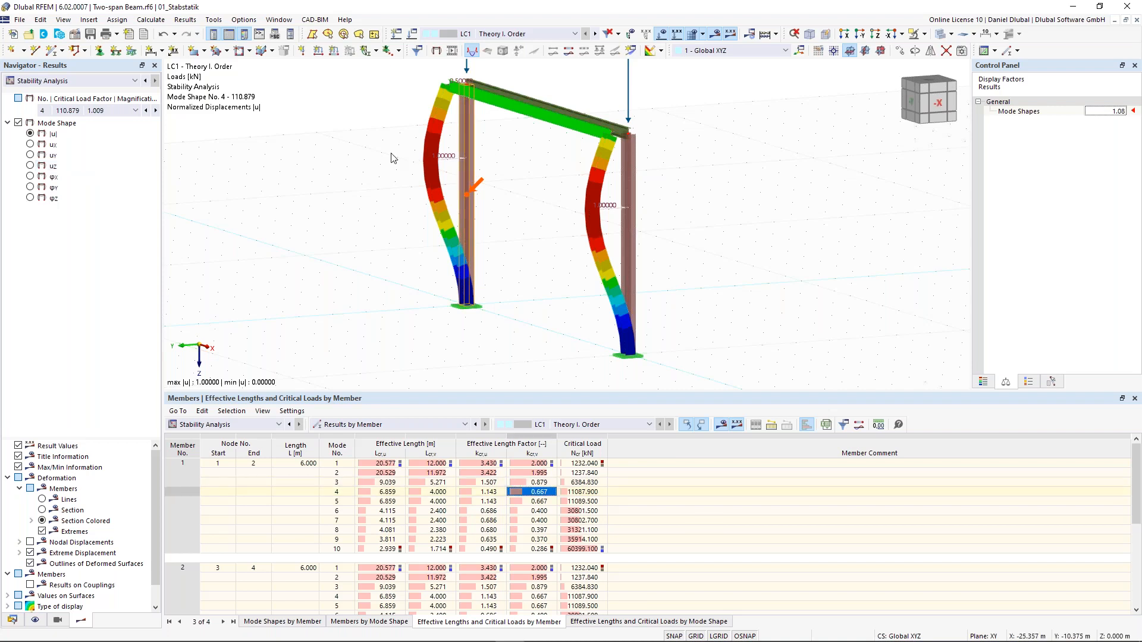
ctrl+middle_drag(395, 151, 440, 265)
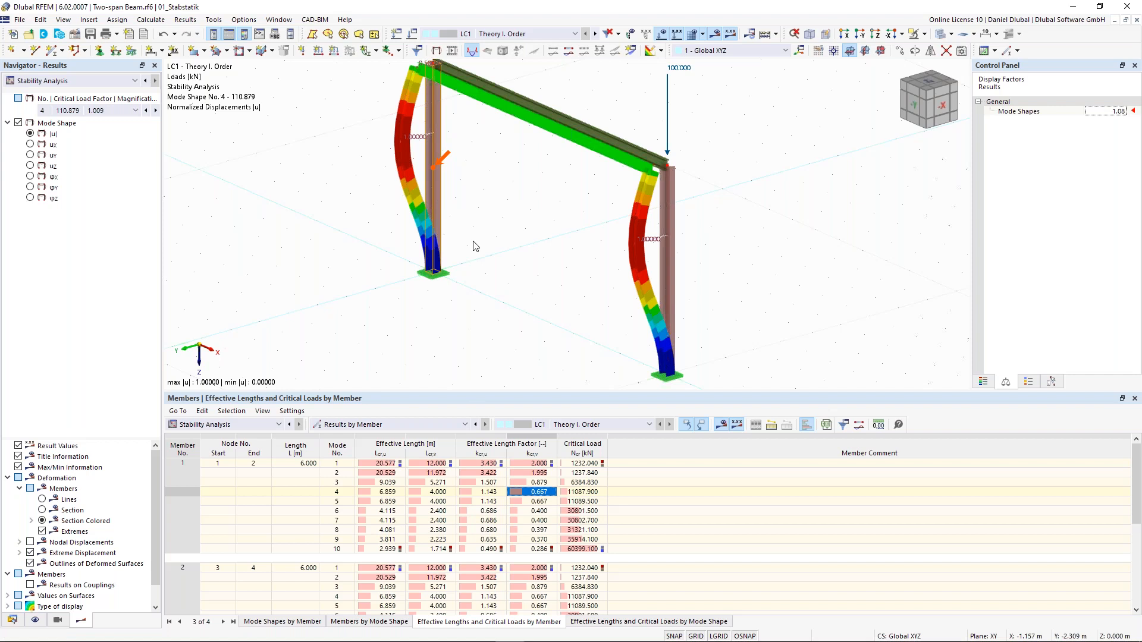
scroll(476, 246, down, 1)
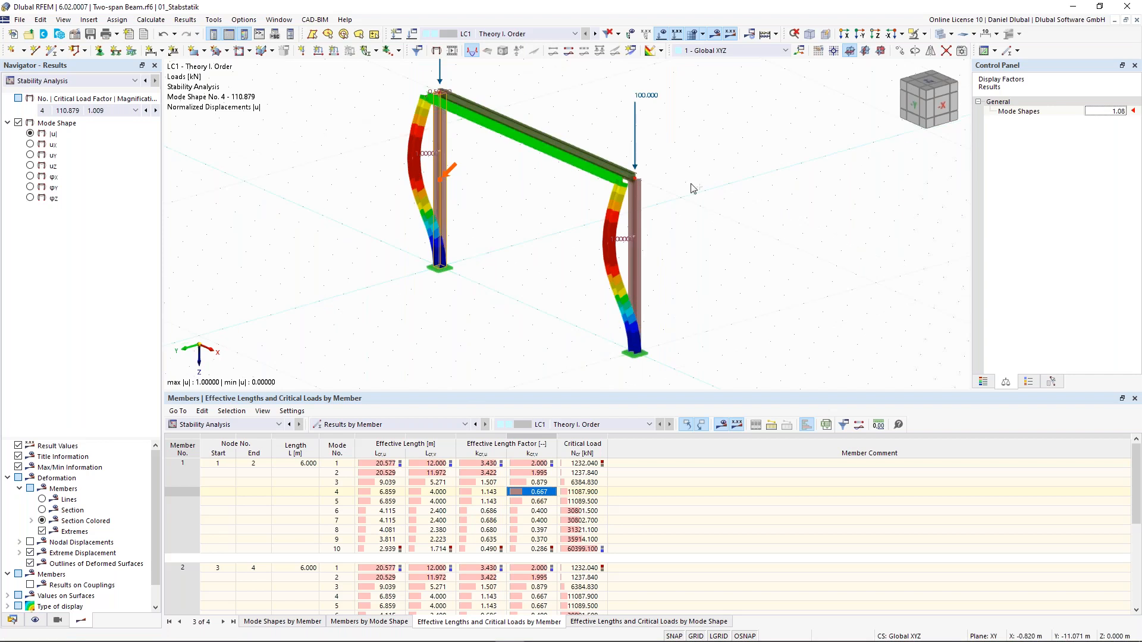
ctrl+middle_drag(693, 187, 488, 116)
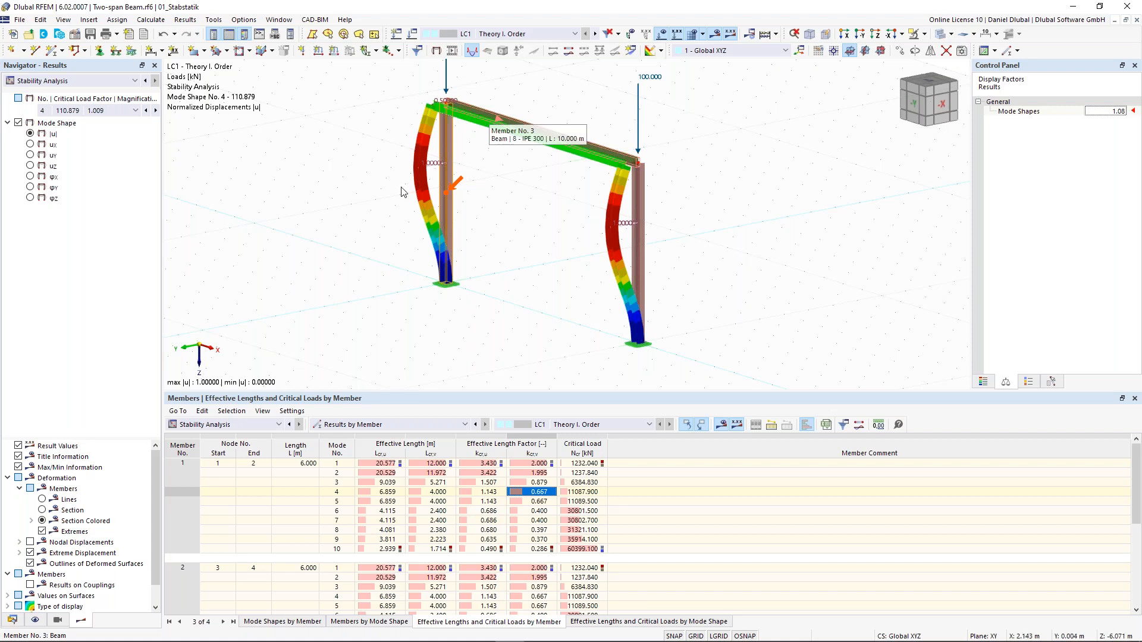
ctrl+middle_drag(487, 120, 410, 177)
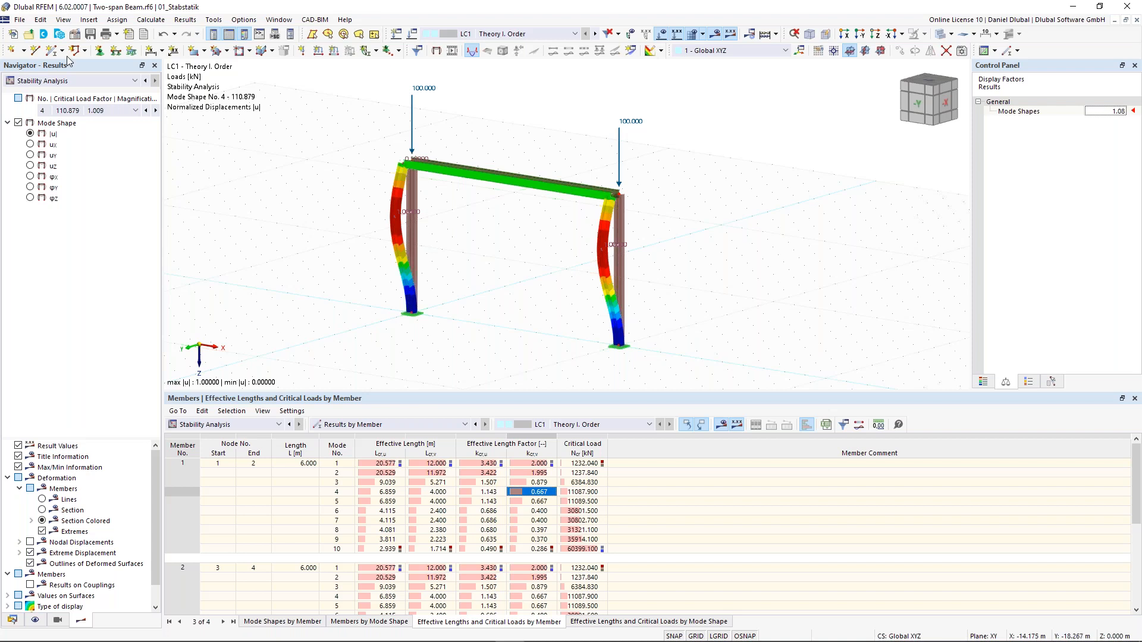
- Assign a new nodal support to column head nodes 2 and 4 that restrains only the translation uY
click(98, 51)
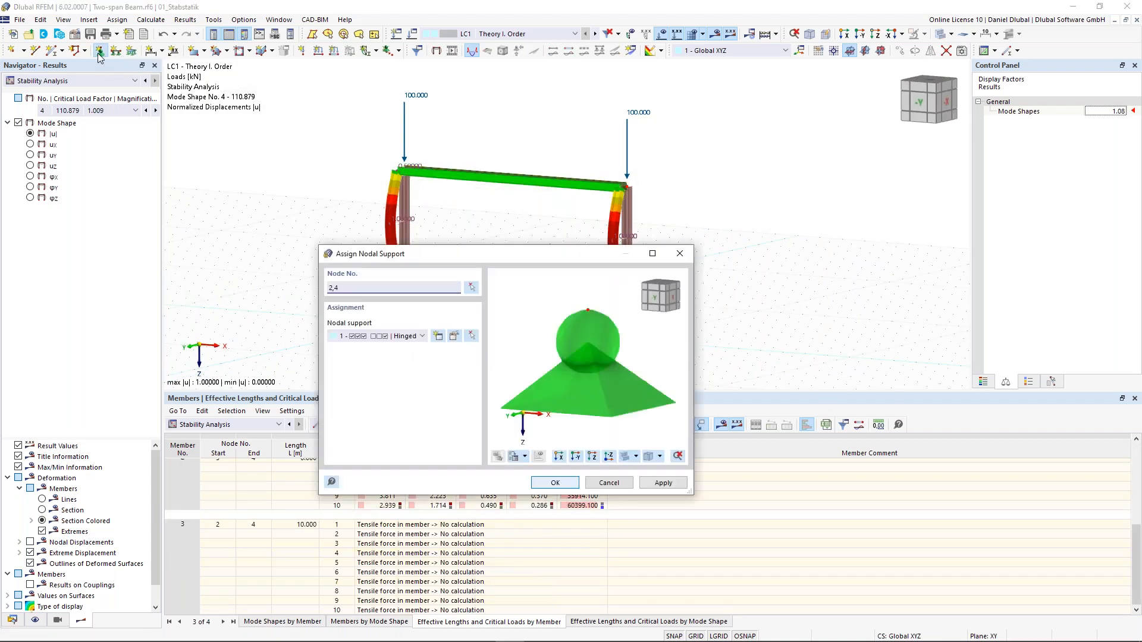
click(438, 336)
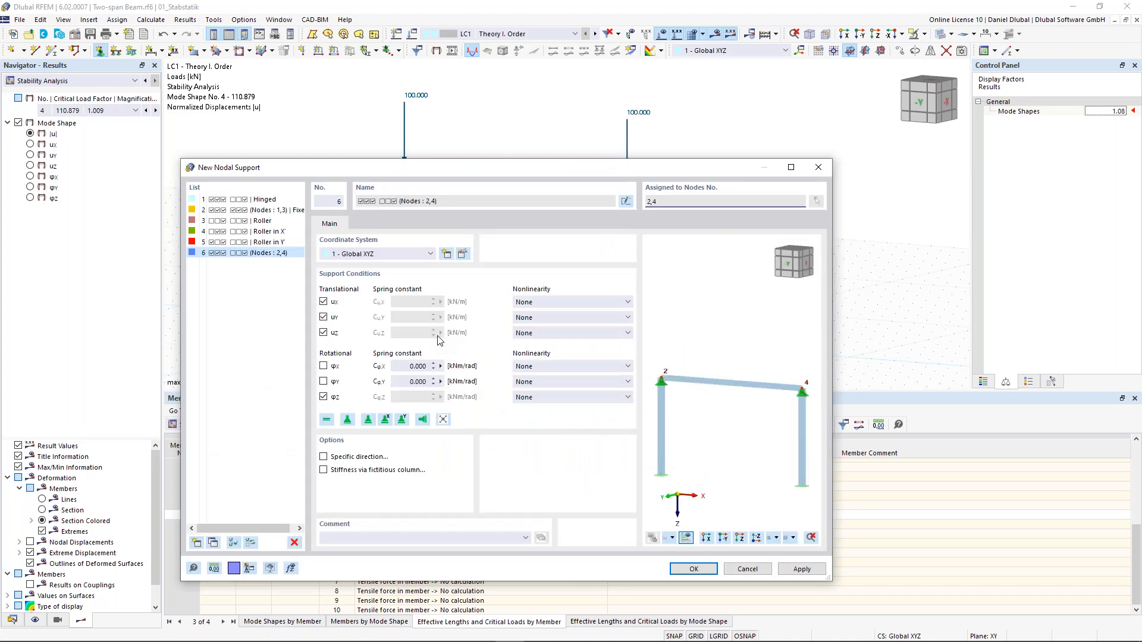
click(323, 397)
click(322, 333)
click(323, 302)
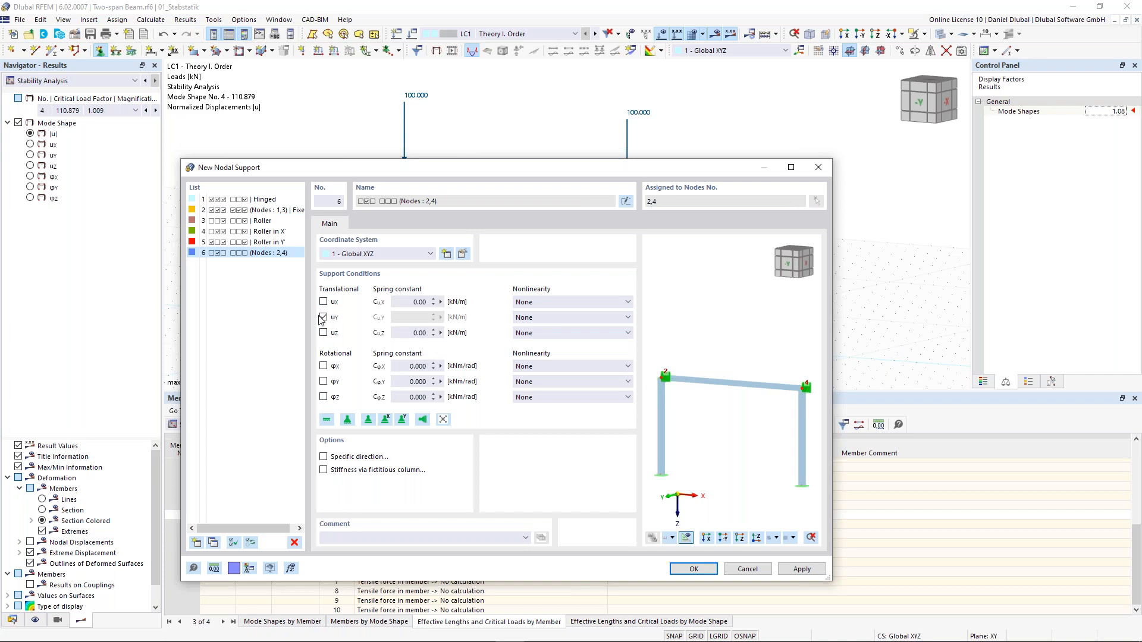
click(689, 568)
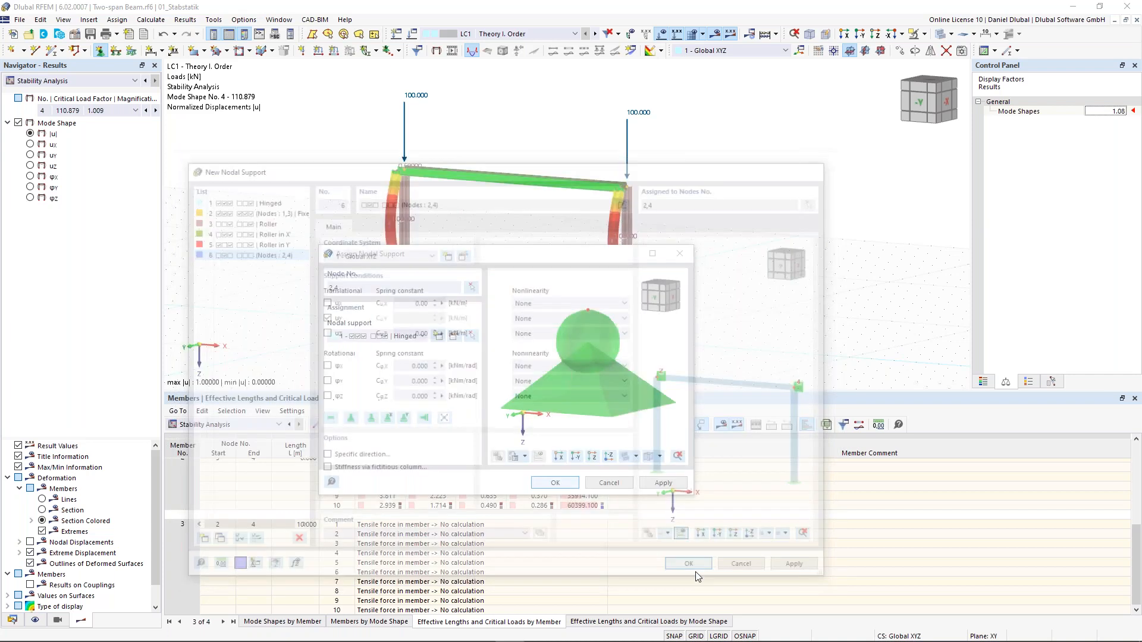
click(553, 483)
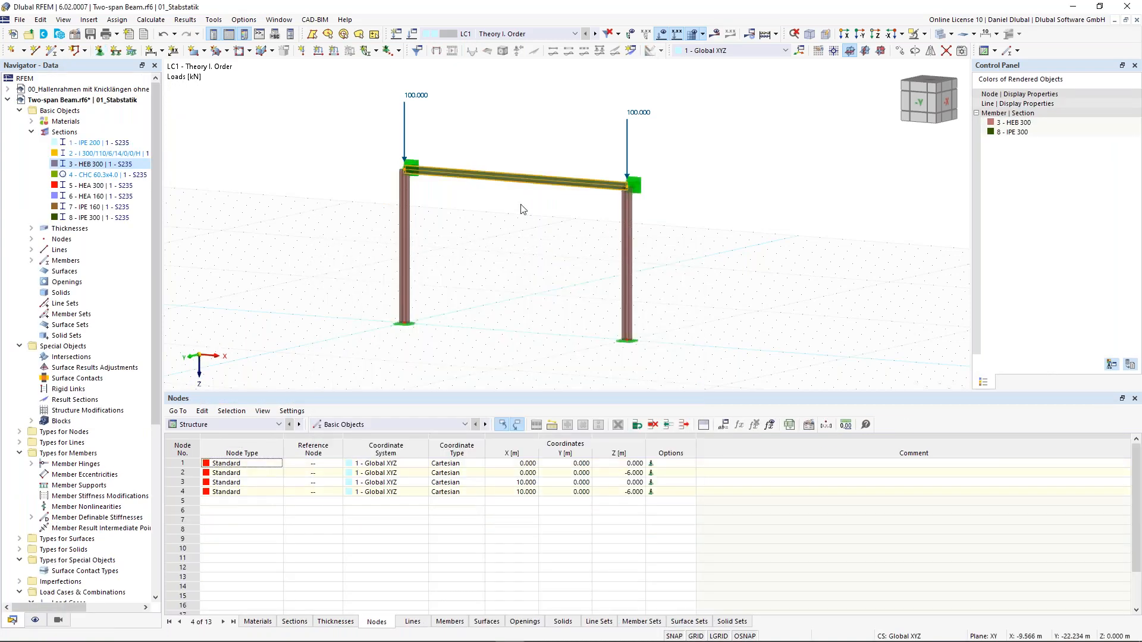
- Calculate load case LC1 with the new head supports and display the global deformations |u|
click(715, 34)
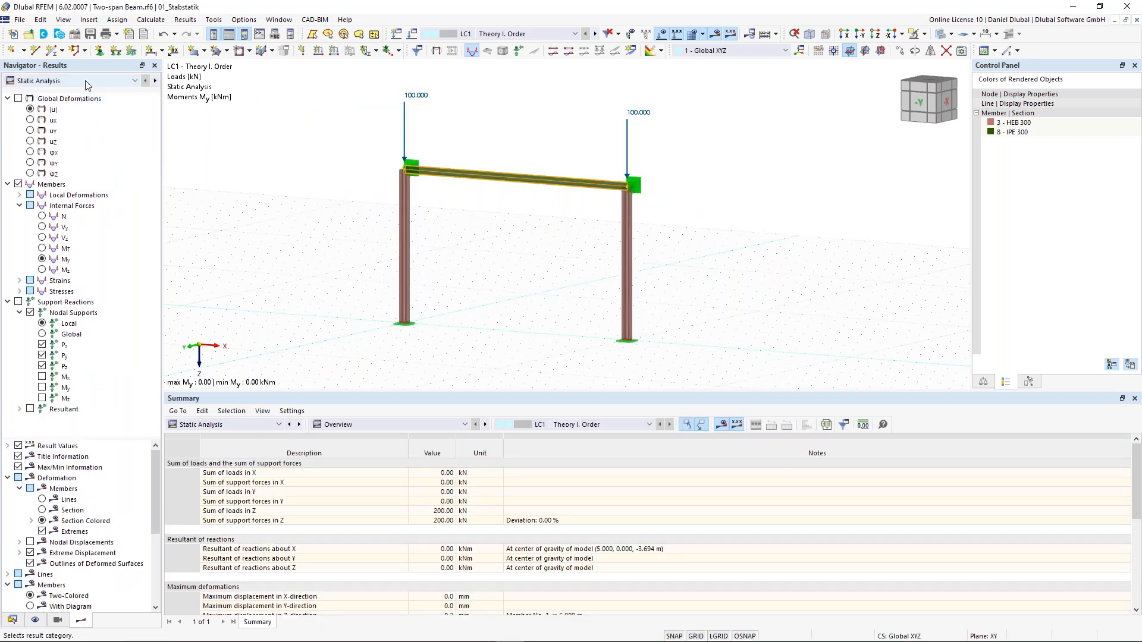
click(53, 108)
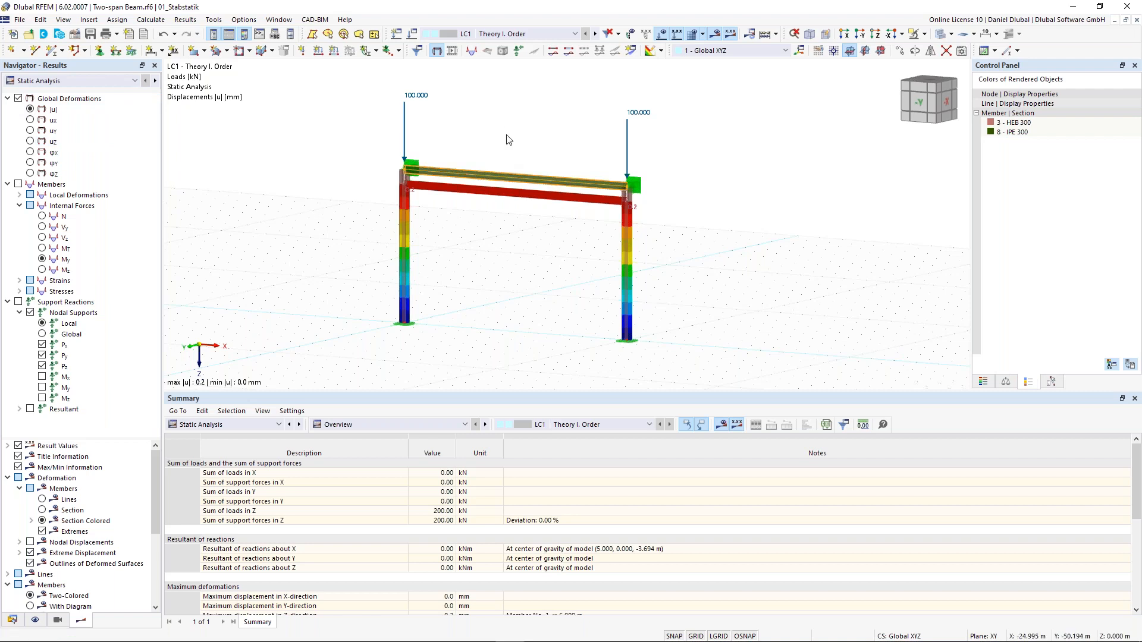
scroll(521, 144, up, 2)
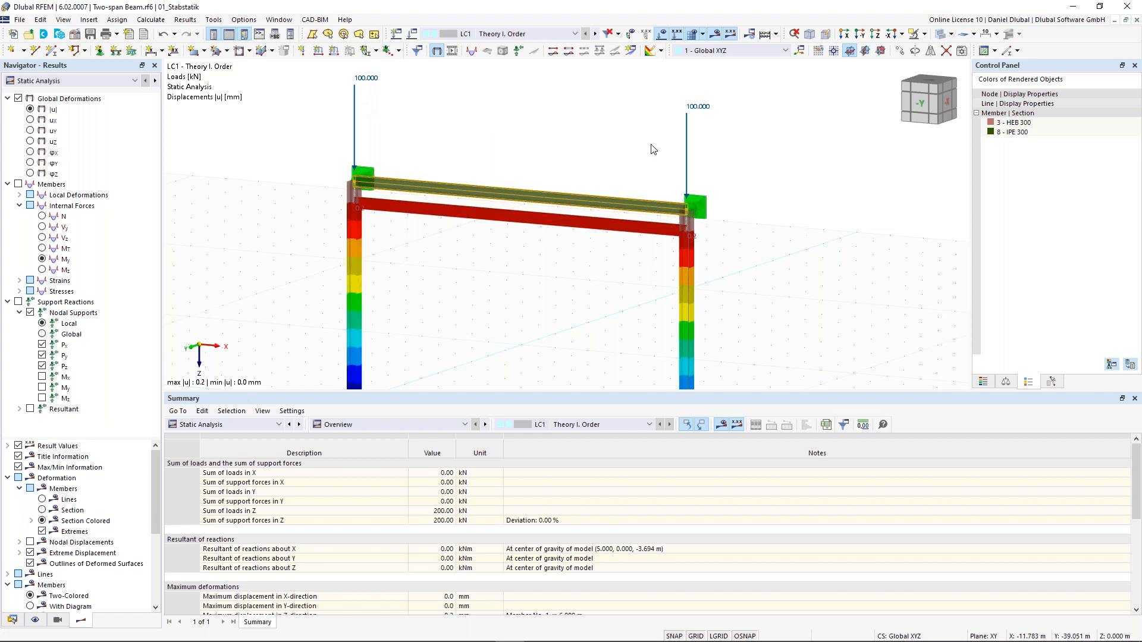
- Switch to the stability analysis results and examine the supported frame's first mode shape
click(119, 81)
click(117, 94)
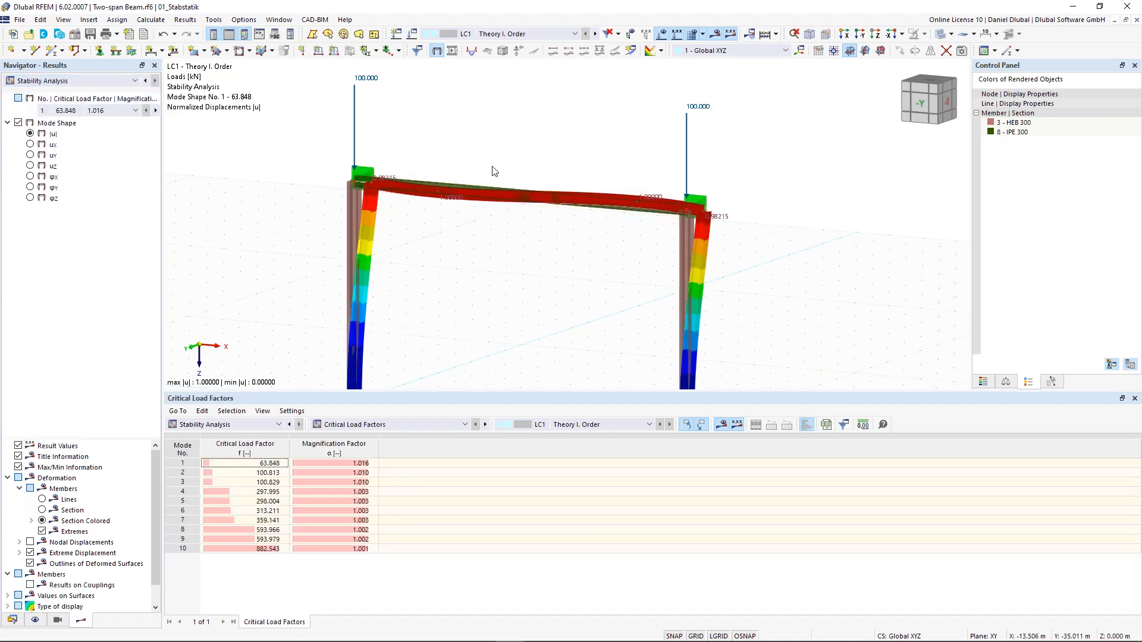
scroll(492, 171, down, 1)
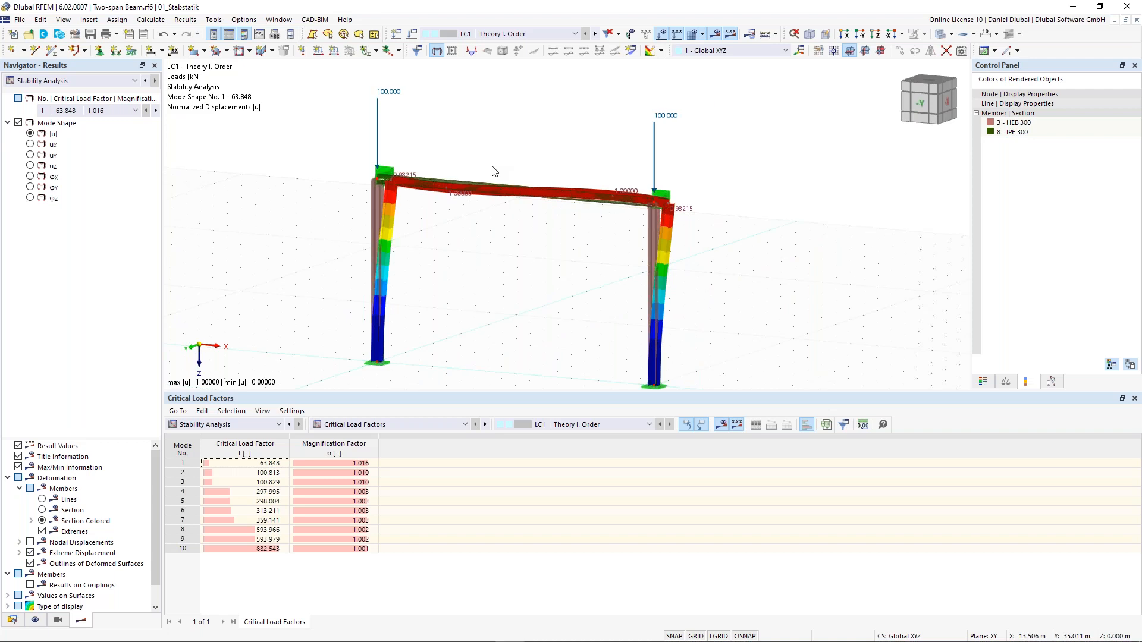
ctrl+middle_drag(503, 277, 529, 267)
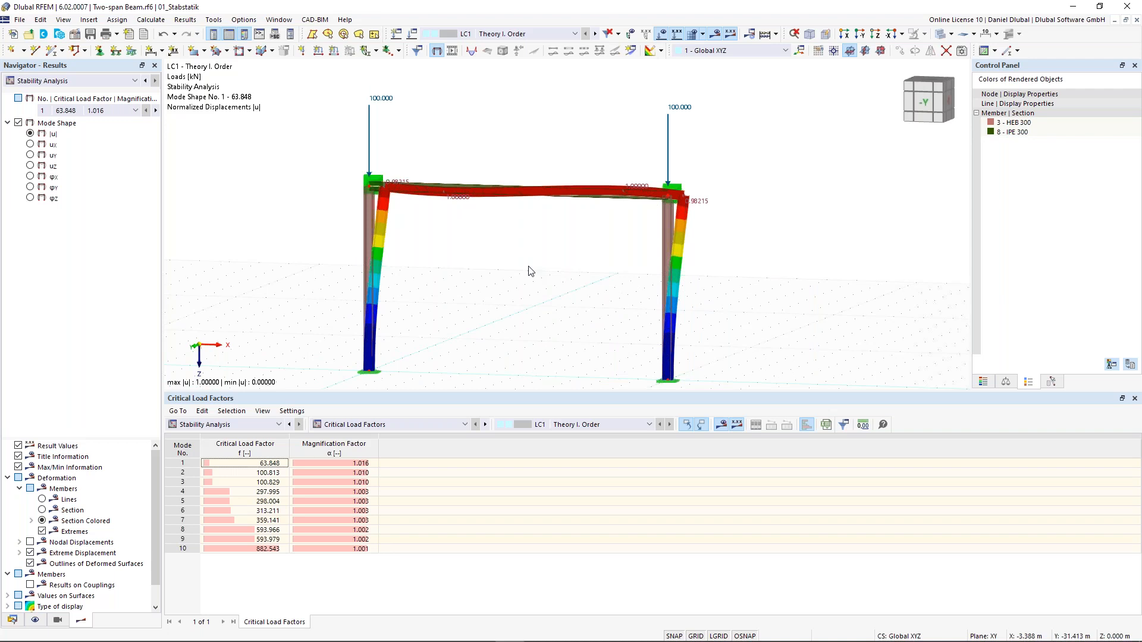
- Set the display factor for mode shapes to 1.54
click(1005, 381)
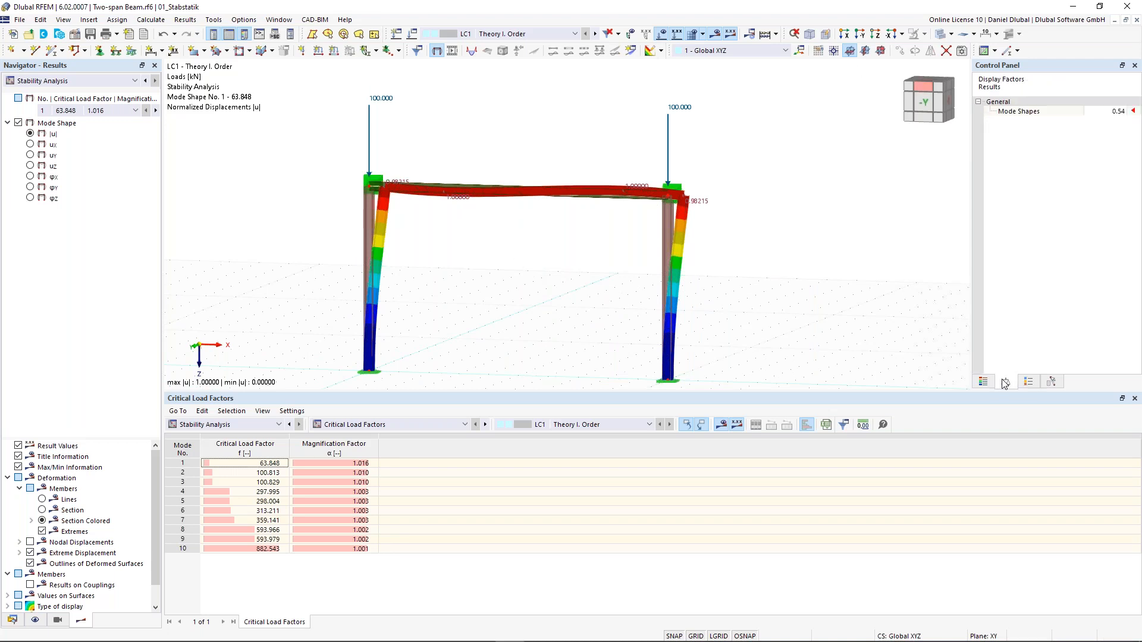
click(1113, 112)
click(1123, 109)
click(1123, 109)
click(1122, 109)
click(1123, 109)
- Display the supported frame's second mode shape and examine the columns' buckling out of the frame plane with its critical load factor
click(135, 110)
click(107, 130)
ctrl+middle_drag(512, 161, 429, 205)
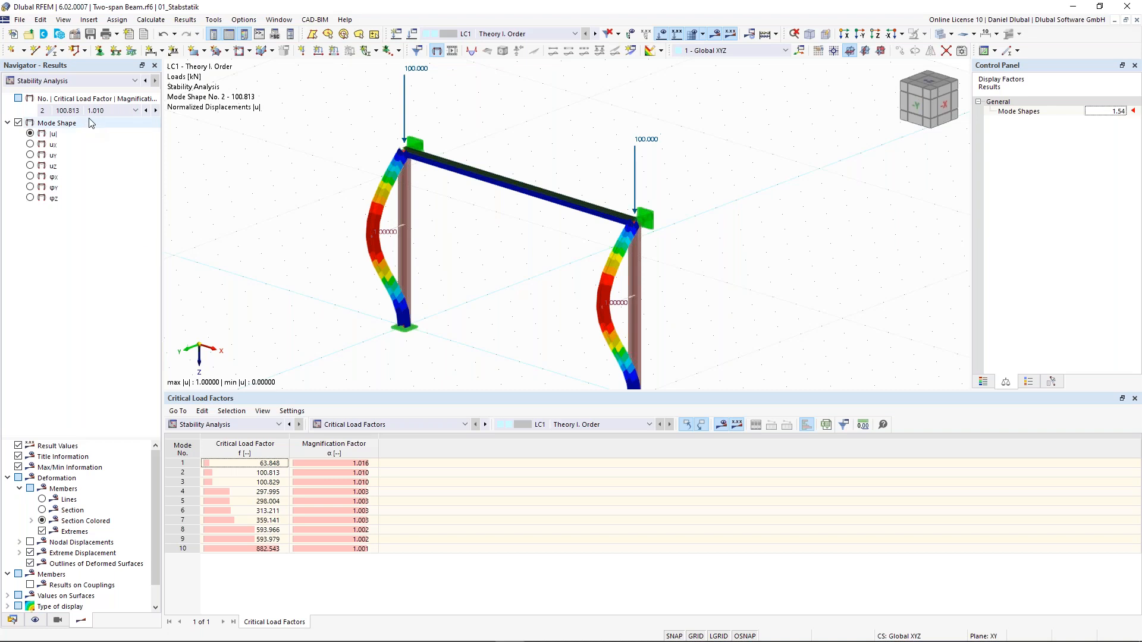
scroll(359, 246, down, 1)
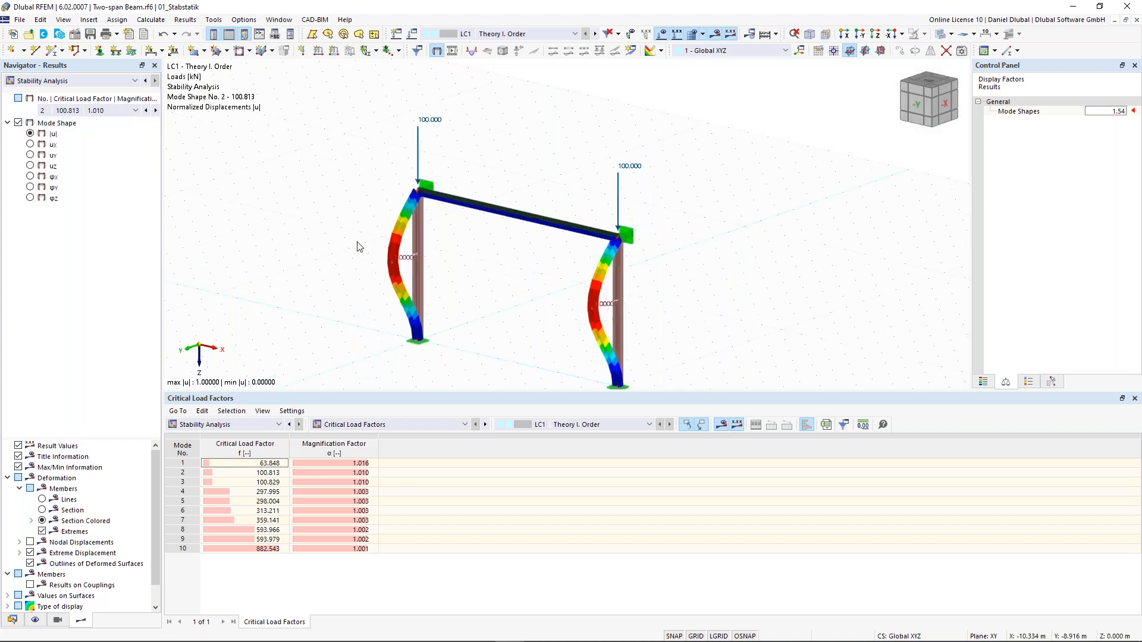
click(428, 118)
click(454, 265)
ctrl+middle_drag(489, 264, 440, 297)
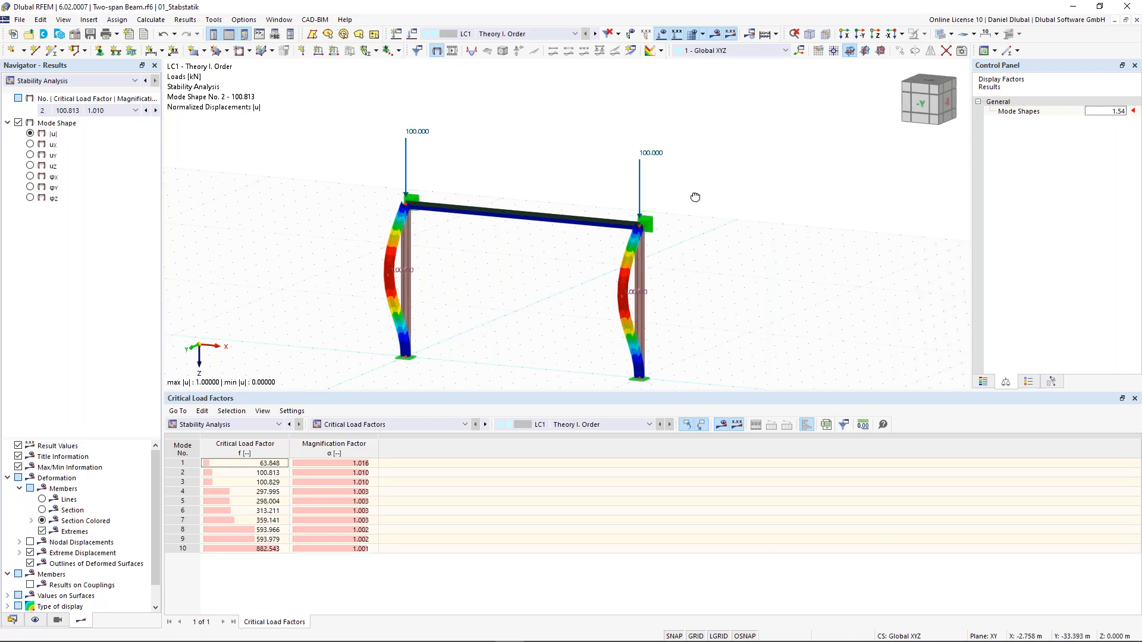
ctrl+middle_drag(695, 197, 666, 199)
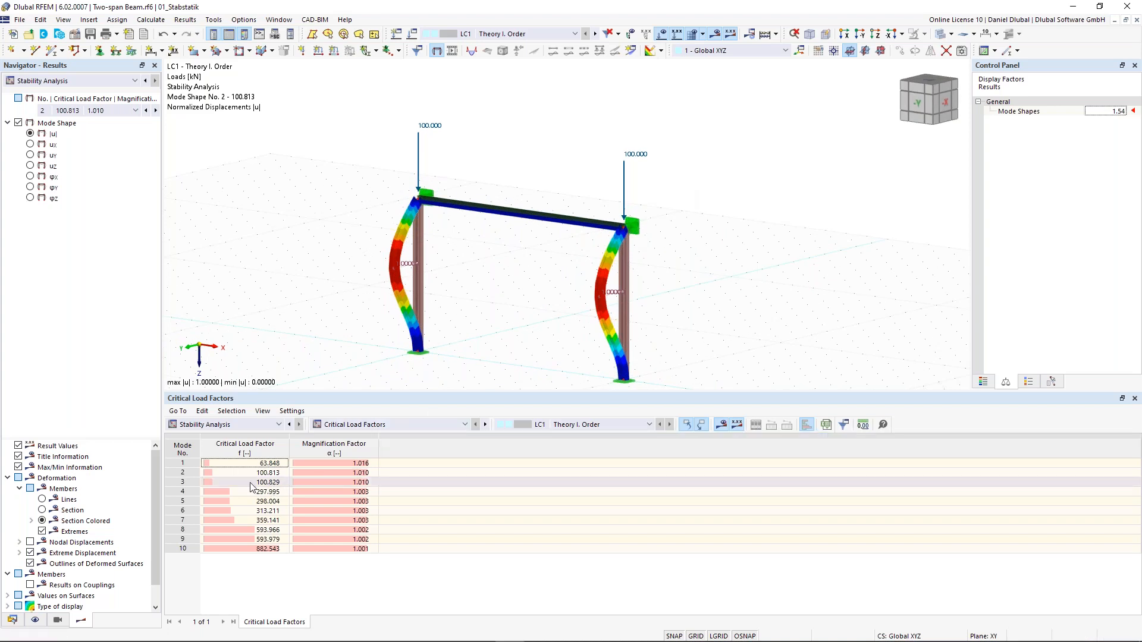